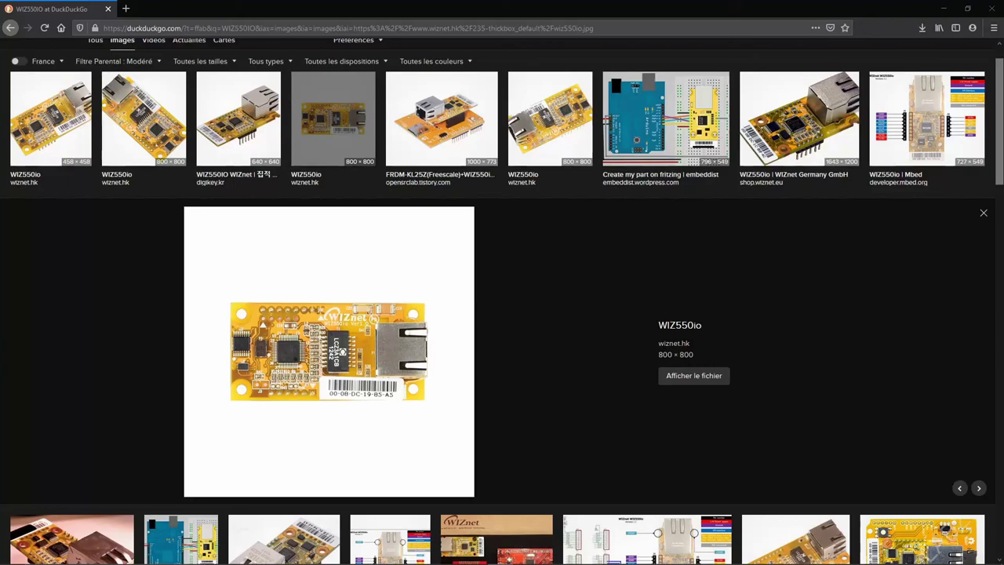
Launch Inkscape from Windows search so a new blank document opens.
key(super)
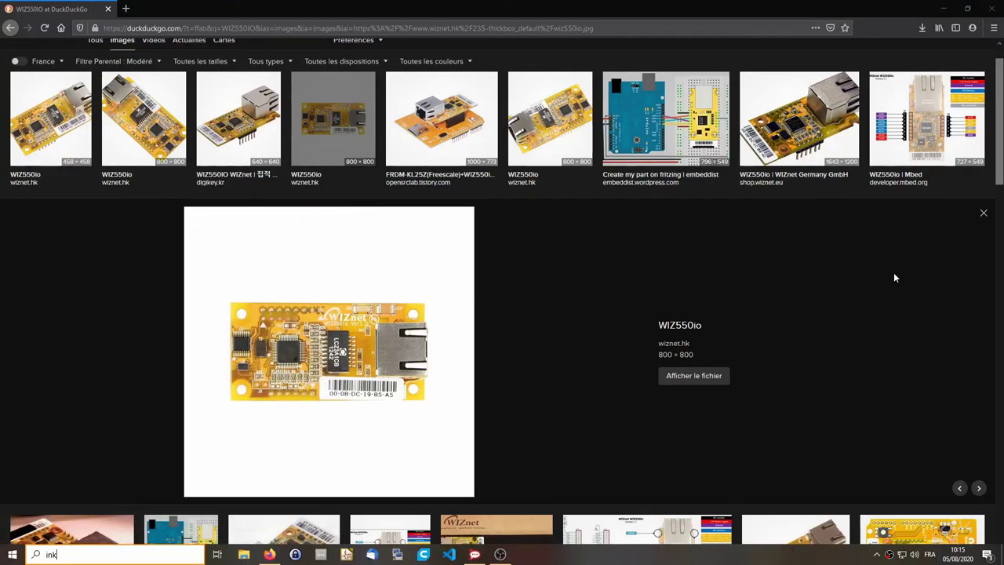
text(inkscape)
key(Return)
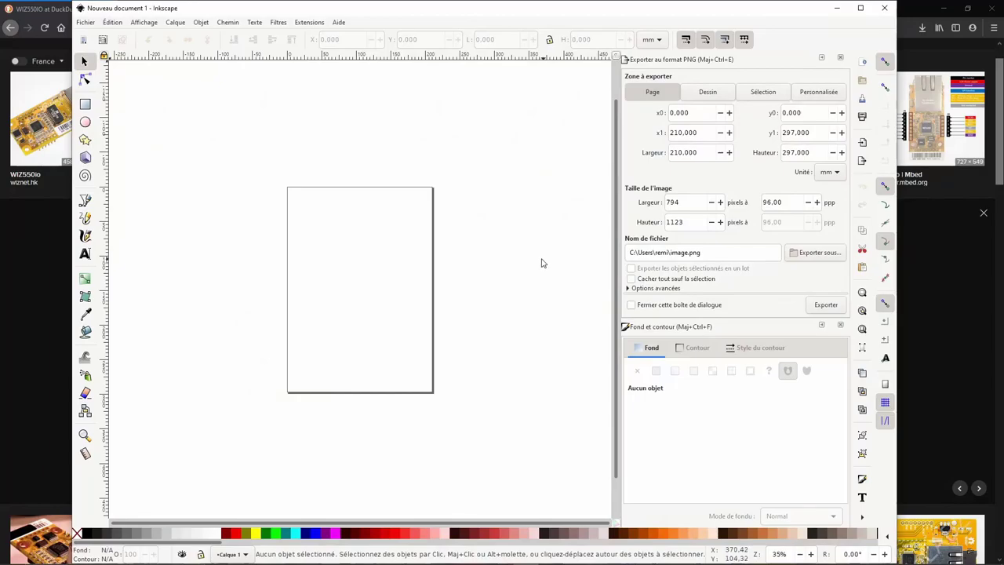
Snap the browser to the left half of the screen and Inkscape to the right half.
drag(506, 17, 572, 61)
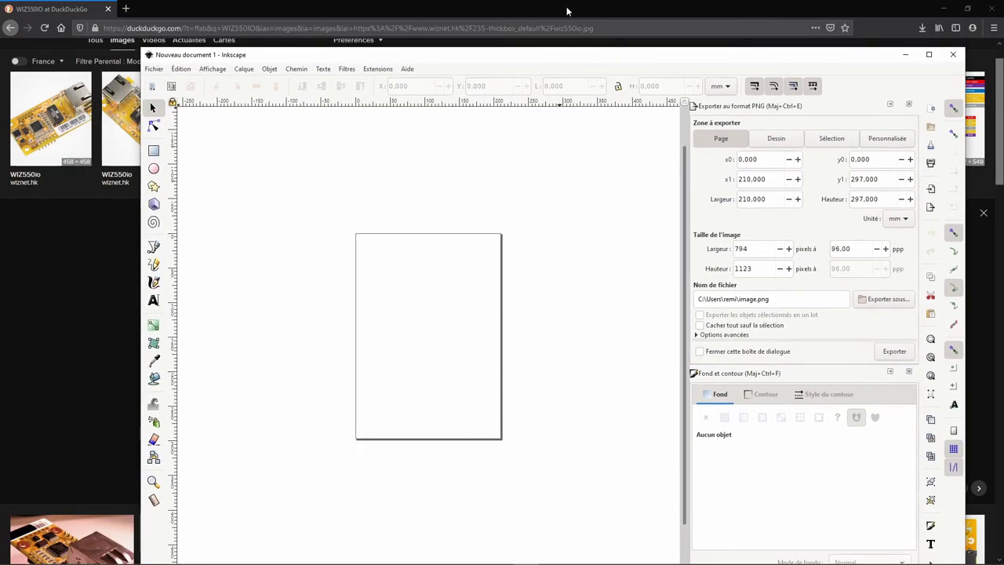
mouse_move(568, 11)
mouse_down()
mouse_move(253, 67)
mouse_move(2, 25)
mouse_up()
click(595, 205)
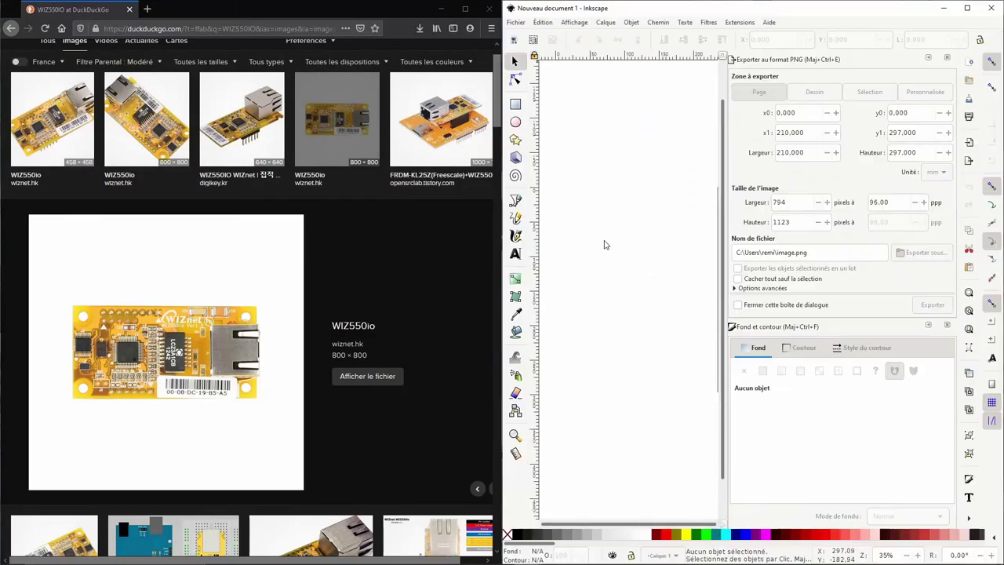
key(super)
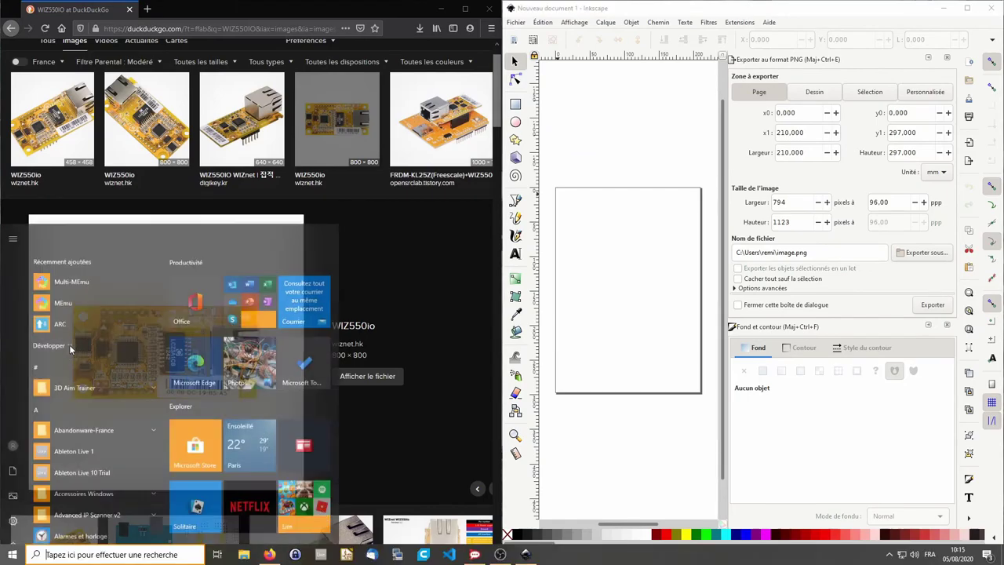
key(super)
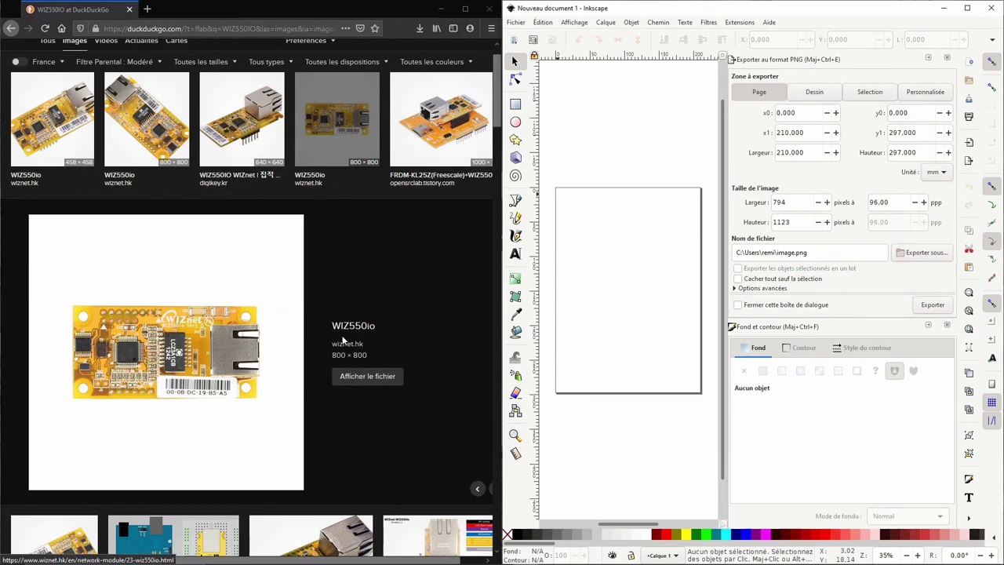
Open the WIZ550io page on wiznet.hk and enlarge its top-view board photo.
click(343, 329)
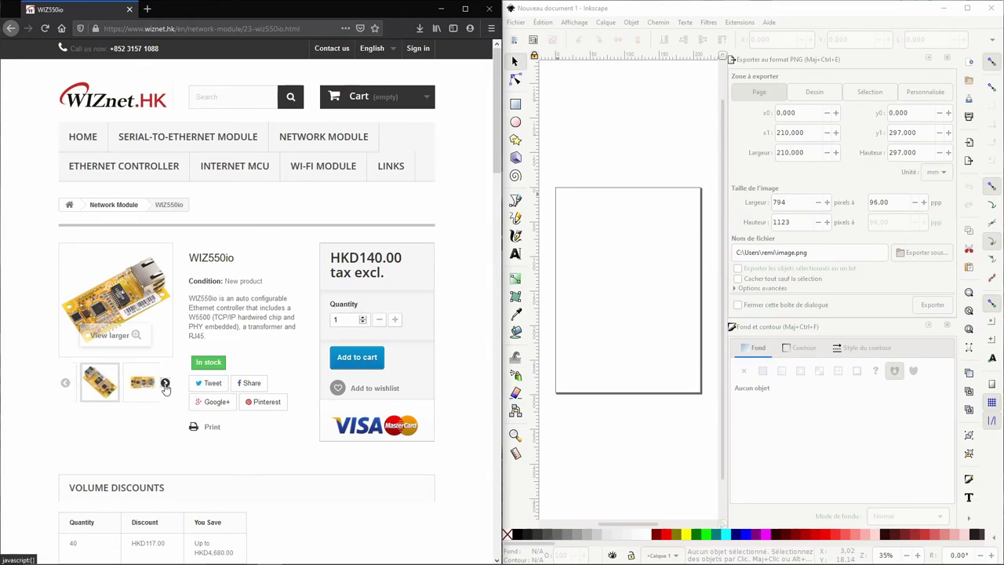
mouse_move(142, 383)
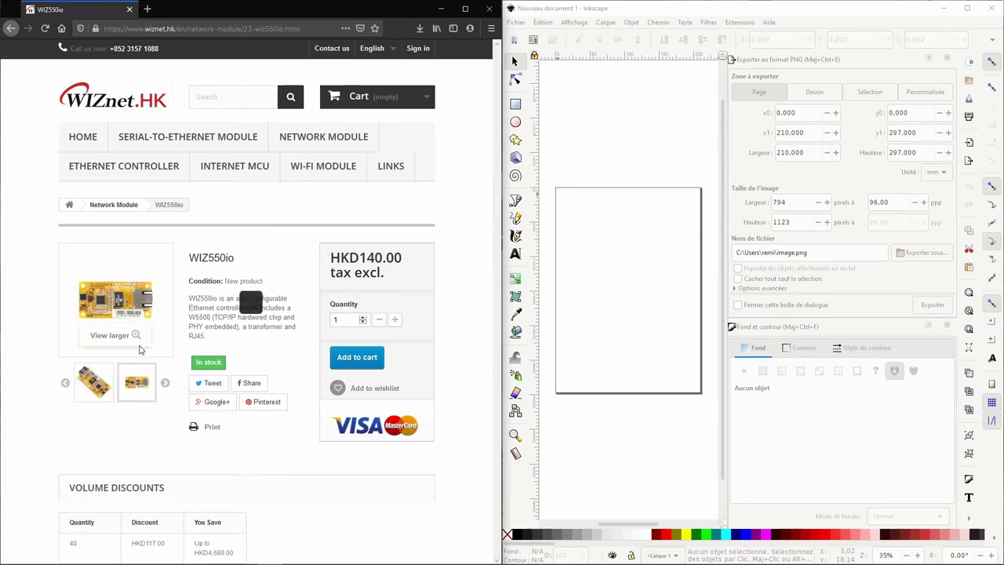
click(133, 336)
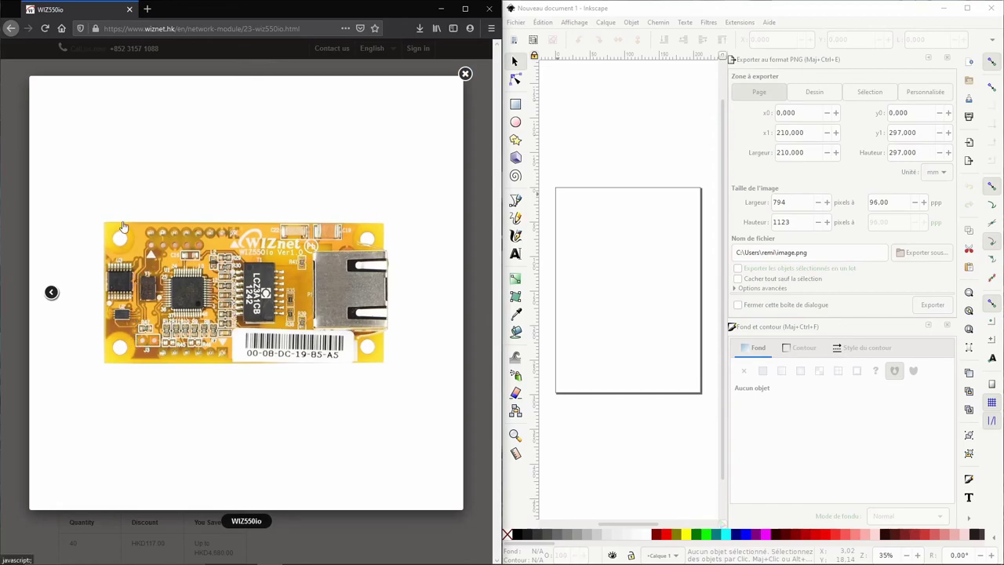
Screen-capture the WIZ550io board photo and paste it onto the Inkscape page.
key(super+shift+s)
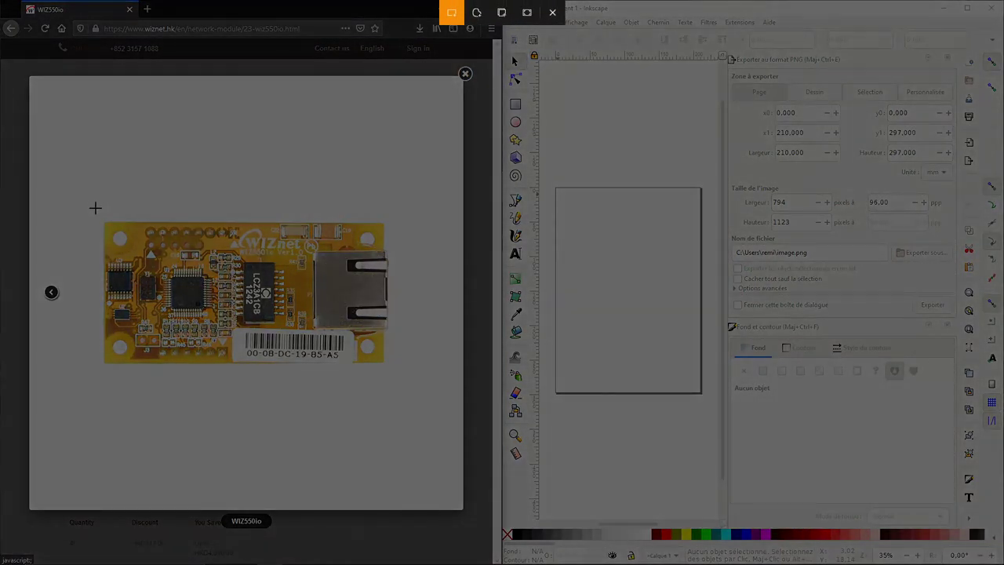
drag(94, 209, 393, 374)
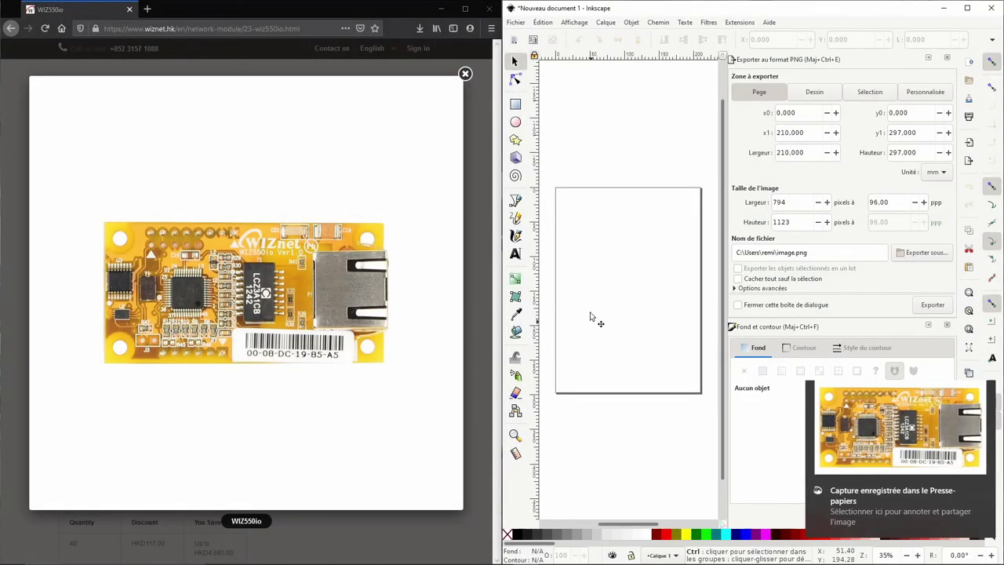
key(ctrl+v)
drag(594, 325, 621, 269)
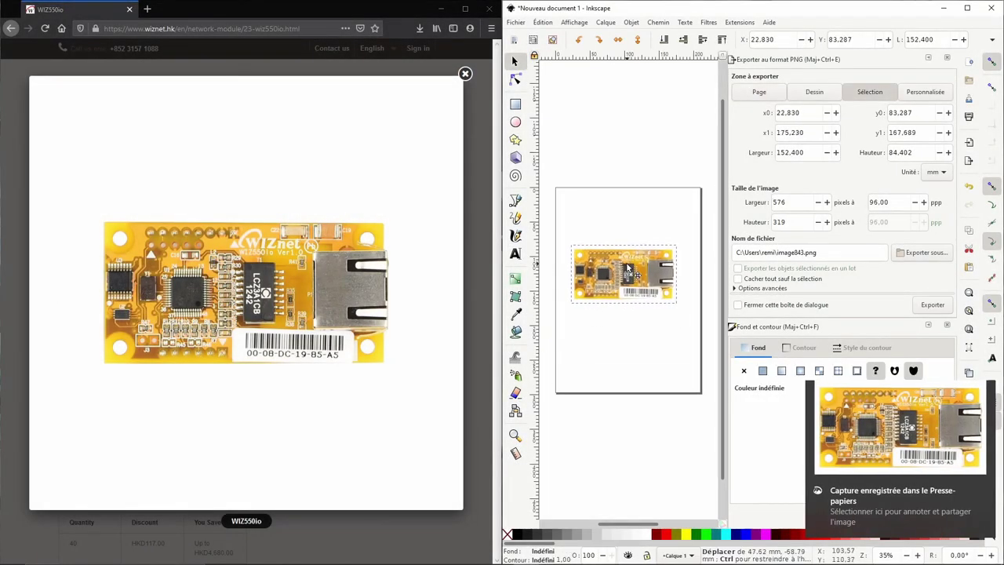
Maximize Inkscape and zoom in on the pasted board image.
click(966, 10)
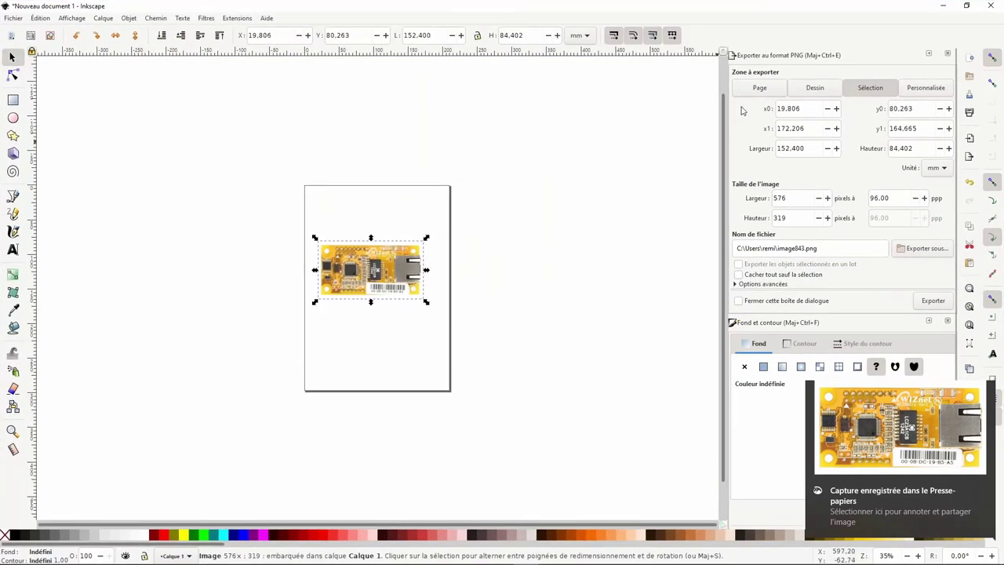
scroll(357, 271, down, 2)
scroll(356, 270, up, 1)
scroll(353, 270, up, 1)
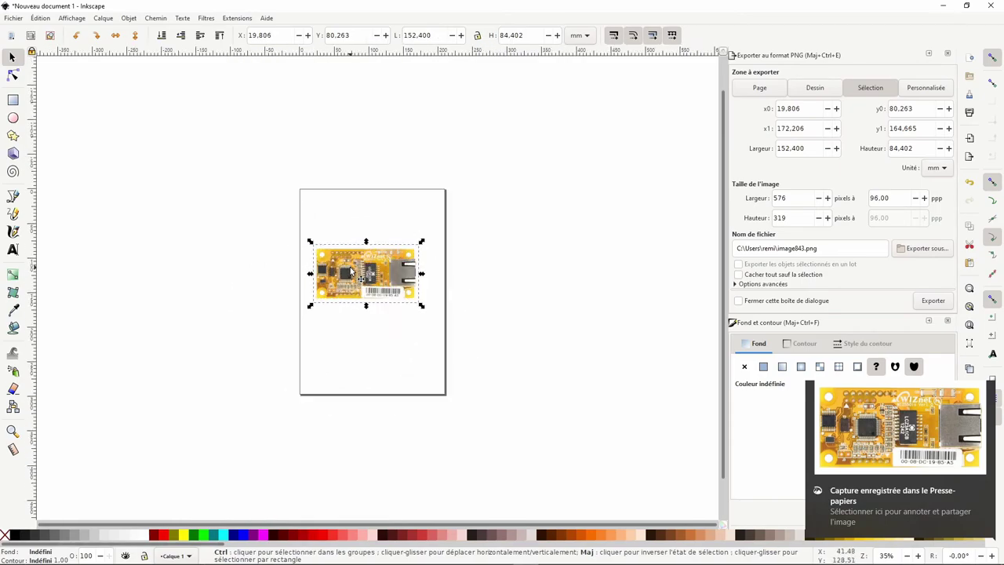
scroll(353, 271, up, 3)
scroll(314, 263, up, 1)
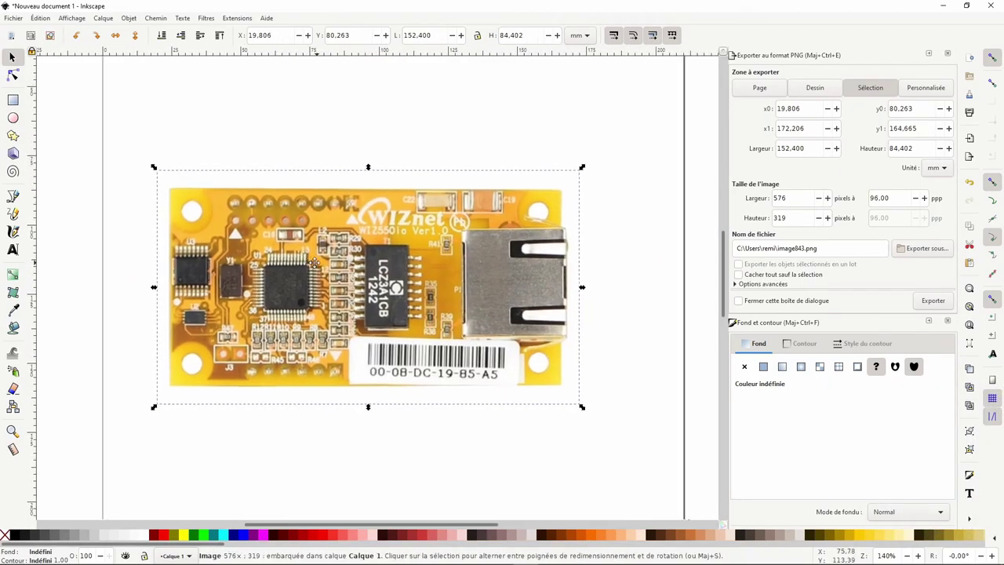
scroll(266, 264, up, 1)
scroll(210, 265, down, 1)
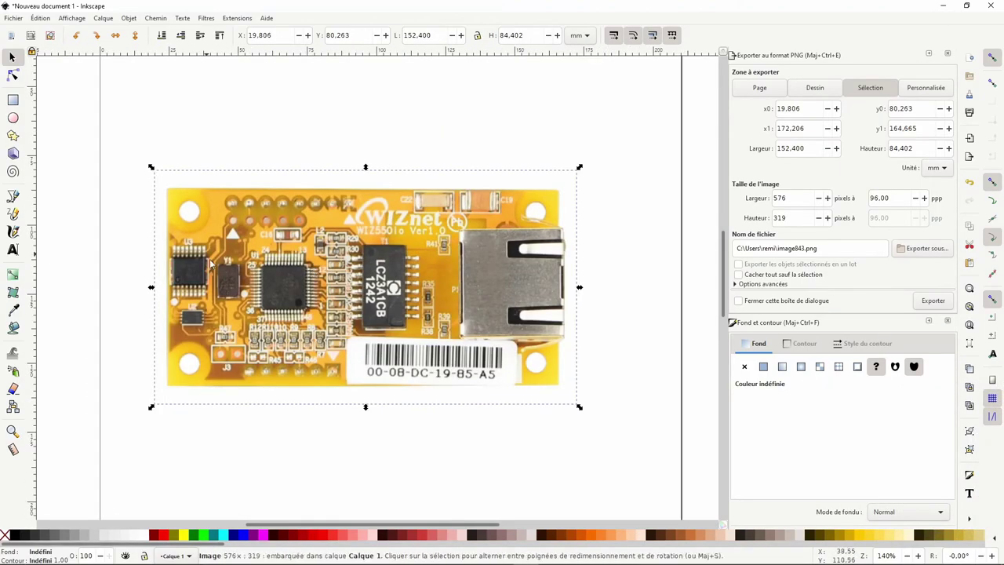
click(13, 99)
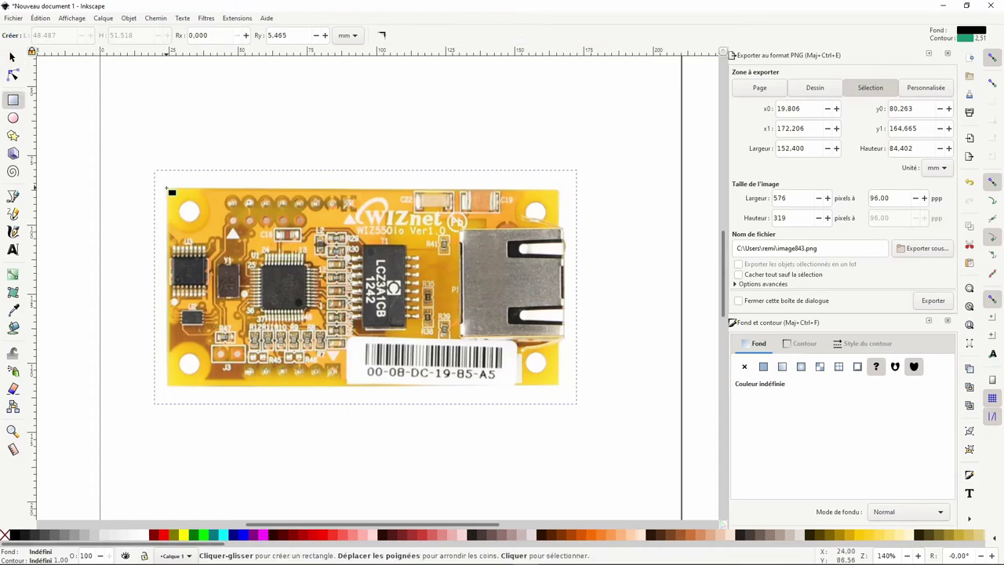
Trace the board edge with a roughly 142 × 72 mm rectangle, no fill and black stroke.
drag(166, 189, 559, 386)
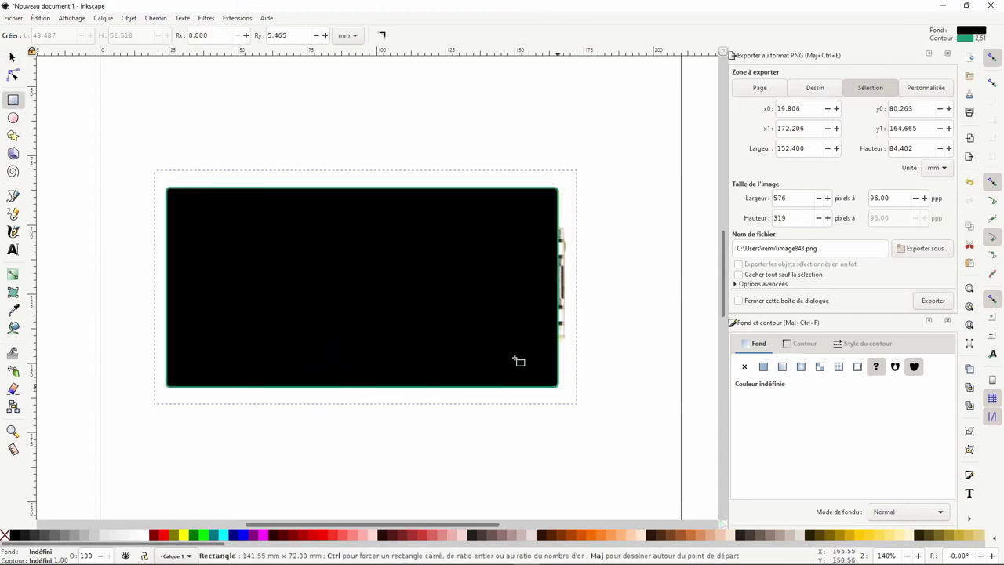
key(s)
click(5, 536)
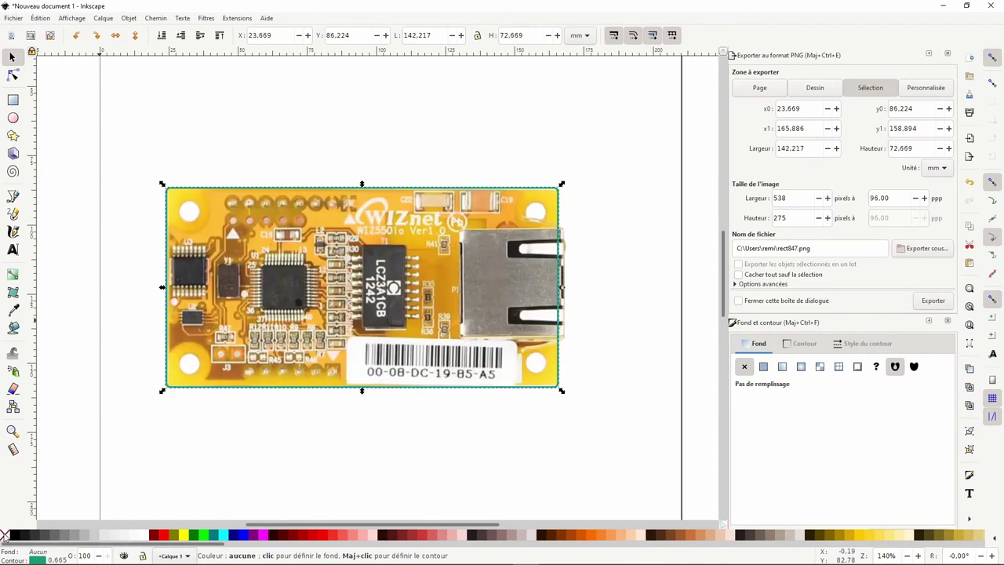
ctrl+scroll(252, 274, up, 1)
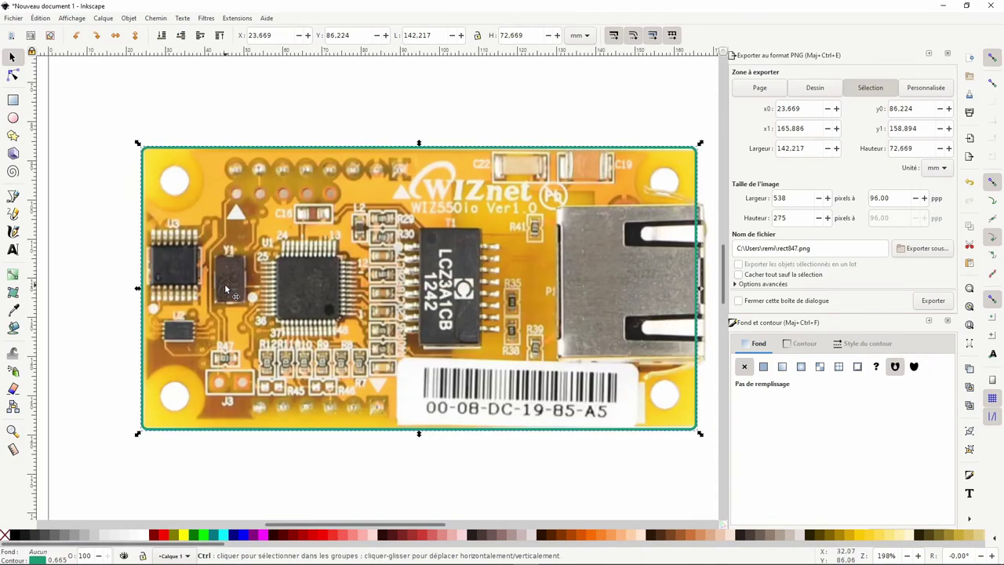
click(15, 534)
click(5, 535)
shift+click(56, 530)
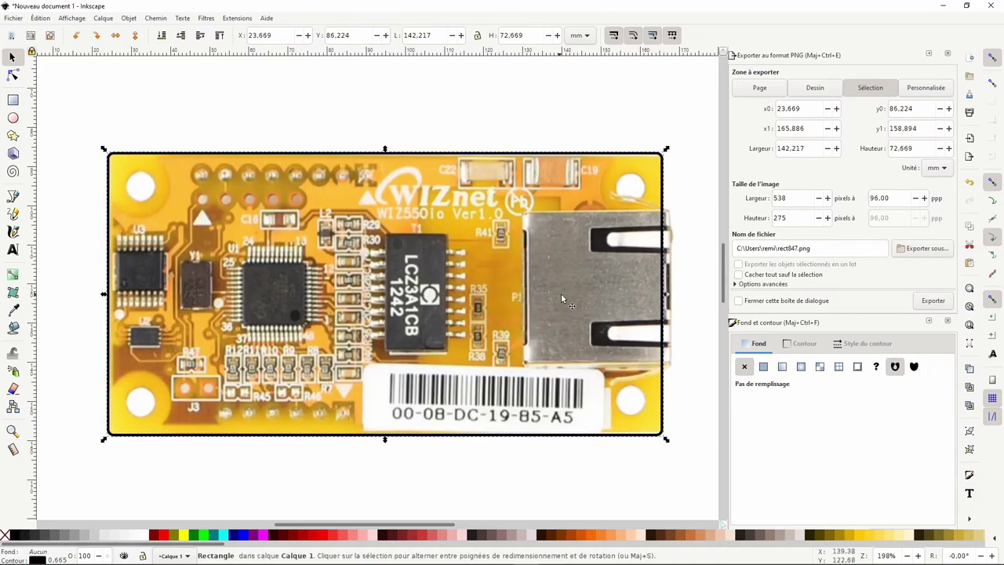
drag(665, 298, 666, 298)
Draw a rectangle over the U3 chip and position it.
click(12, 100)
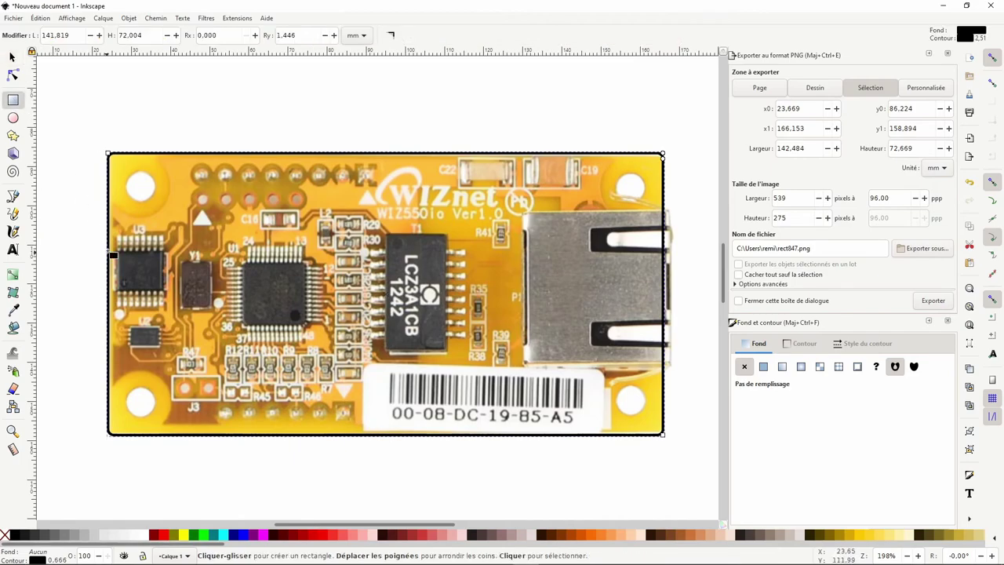
drag(115, 250, 164, 292)
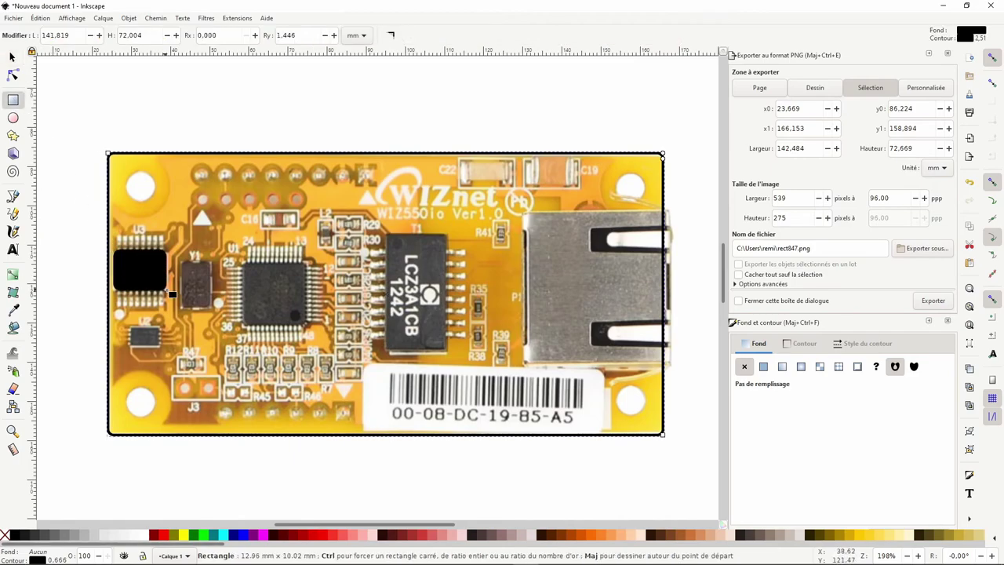
click(12, 56)
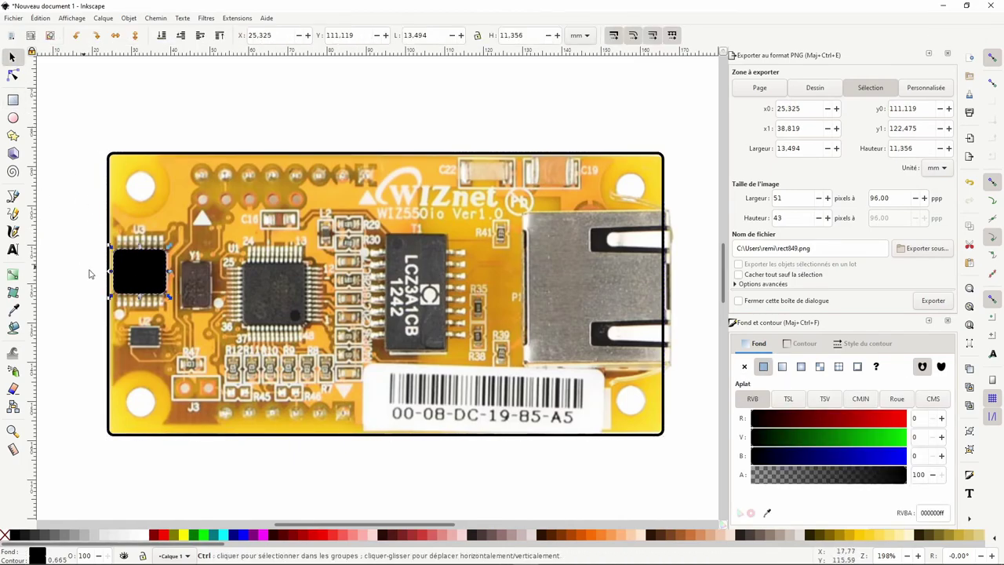
ctrl+scroll(98, 275, up, 3)
mouse_move(177, 274)
mouse_down()
mouse_move(183, 286)
mouse_move(409, 298)
mouse_up()
Duplicate the U3 rectangle onto the Y1 and U1 chips, resizing each copy to fit.
key(ctrl+d)
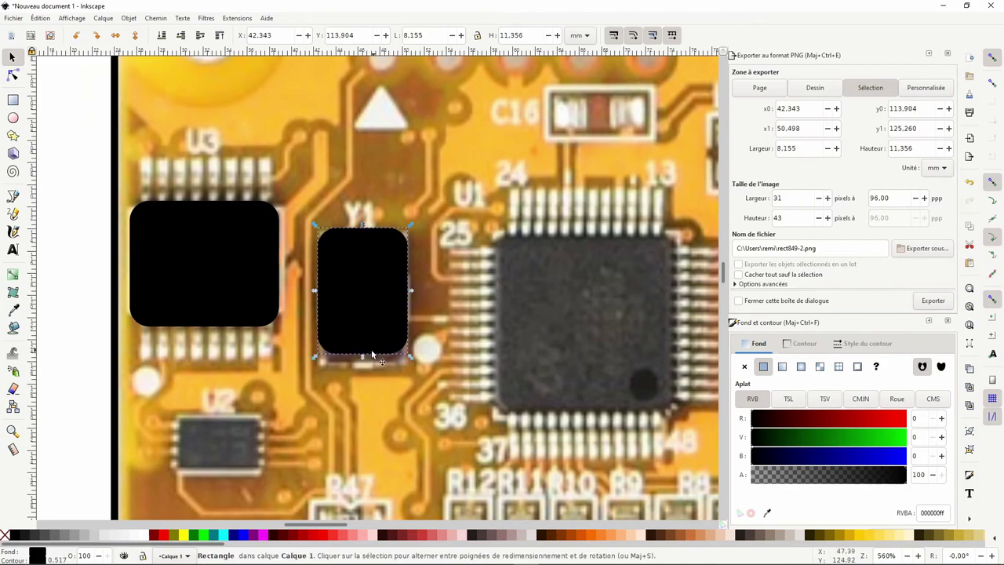
drag(362, 357, 362, 368)
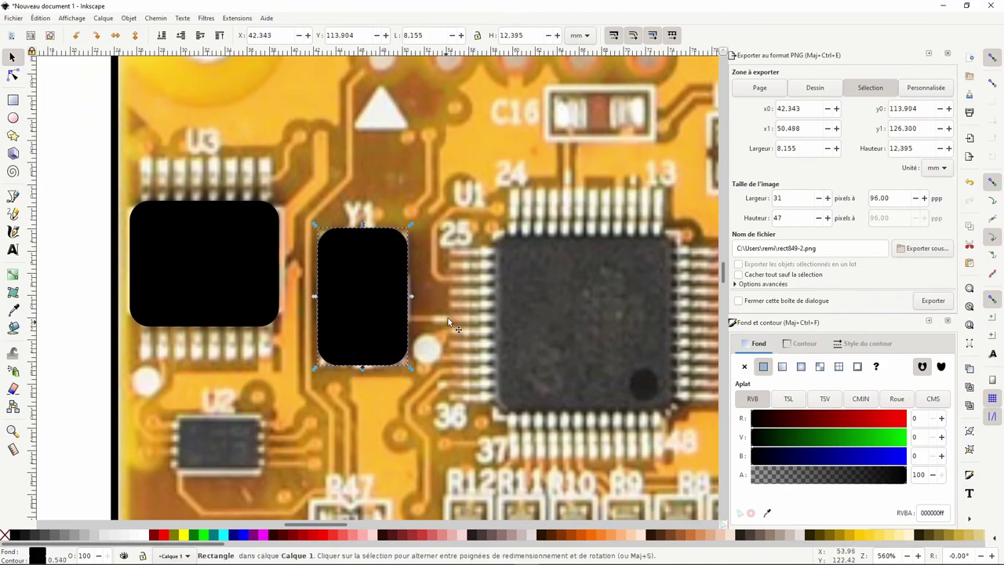
scroll(448, 317, right, 4)
key(ctrl+d)
drag(240, 287, 558, 302)
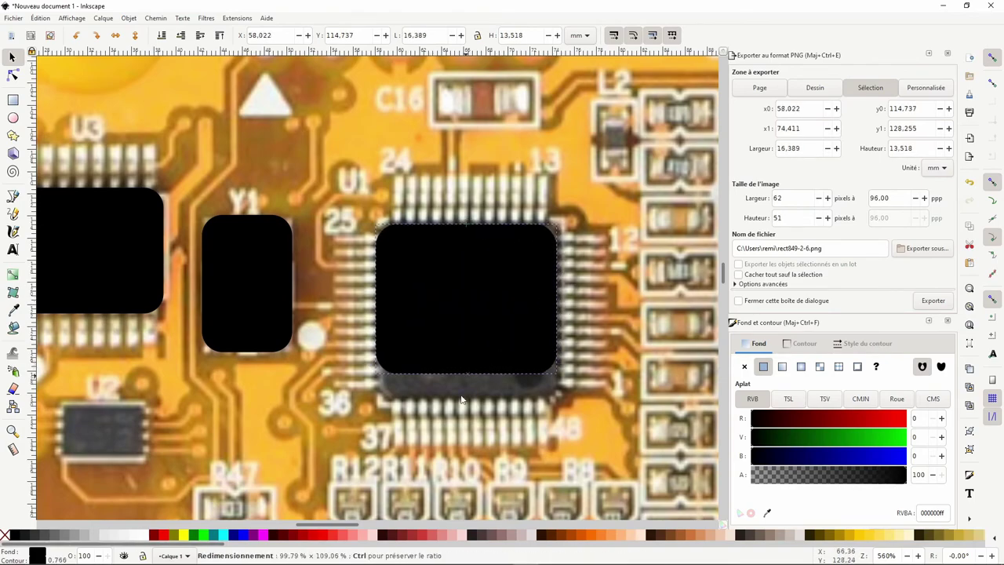
mouse_move(480, 366)
mouse_down()
mouse_move(460, 401)
mouse_move(480, 355)
mouse_up()
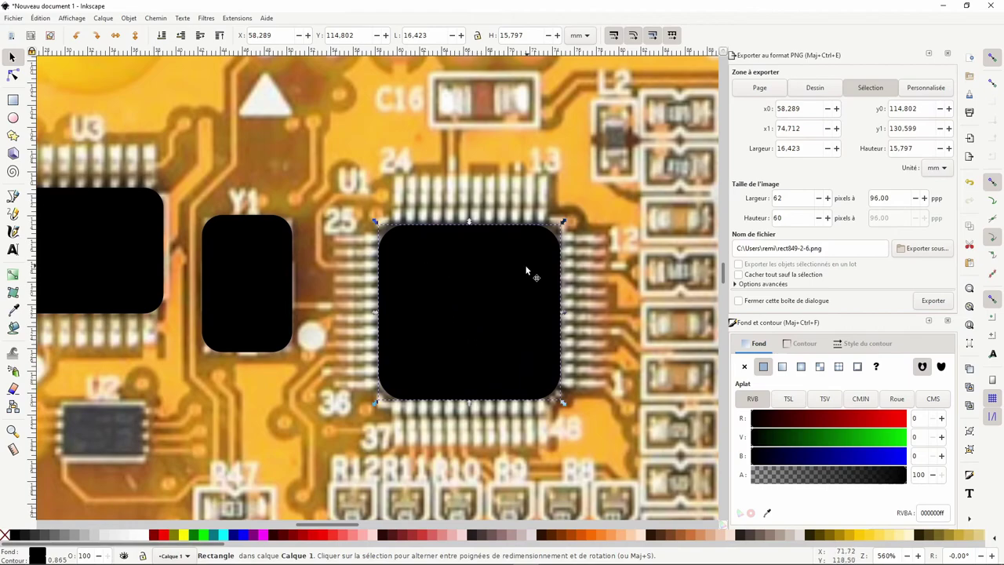
Sharpen the U1 rectangle's corners and nudge the Y1 rectangle into position.
key(n)
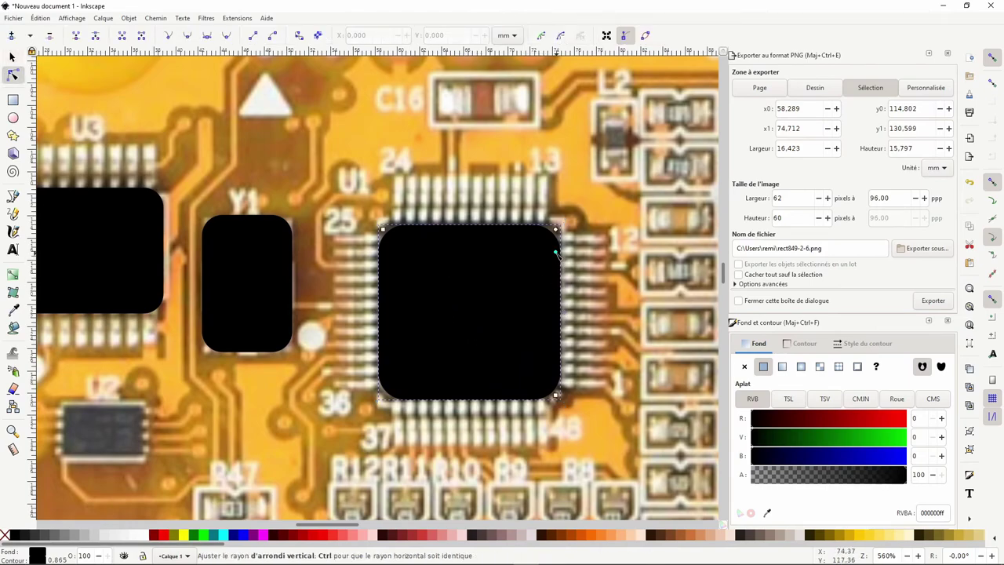
drag(556, 252, 556, 246)
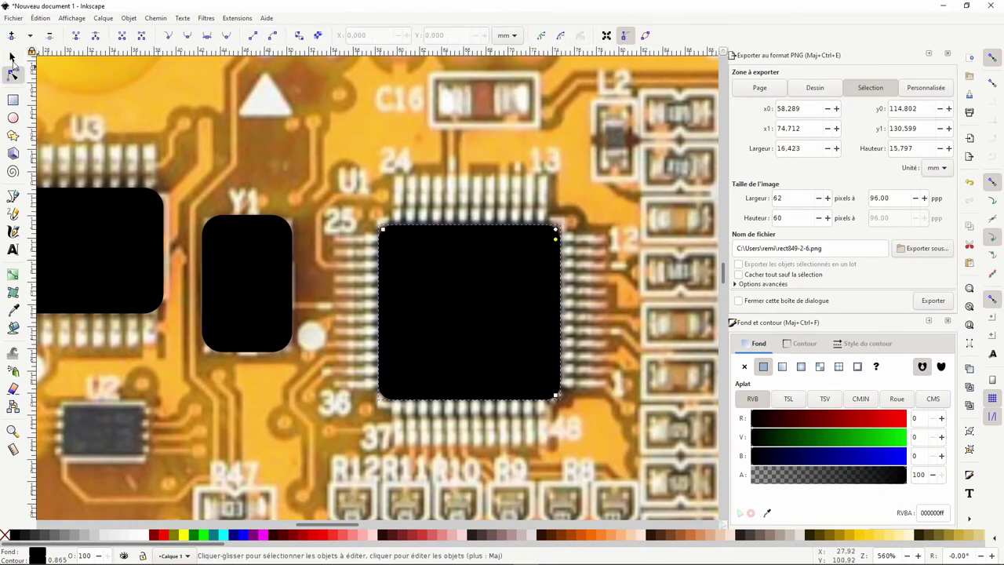
key(s)
drag(246, 259, 241, 270)
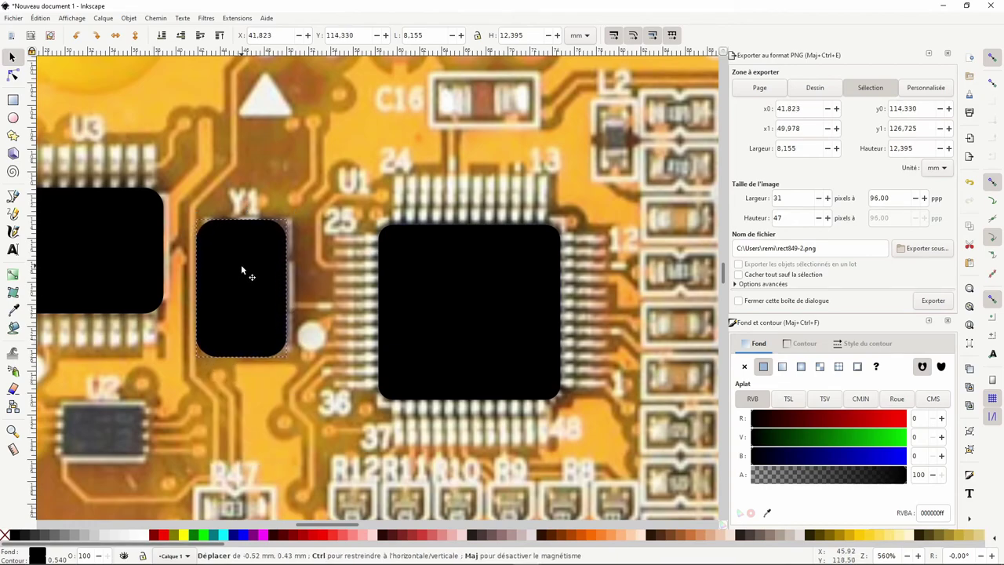
click(12, 74)
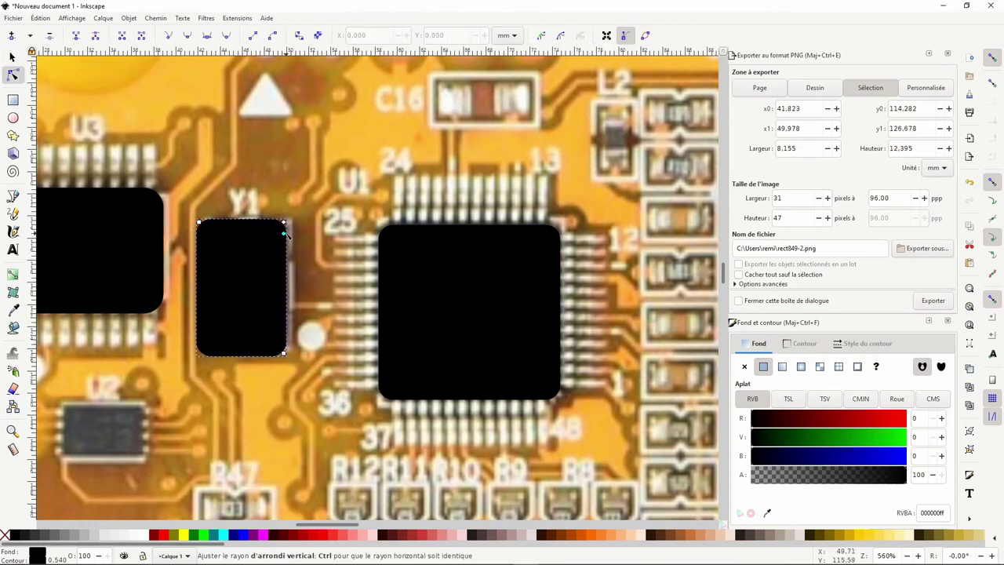
key(s)
drag(201, 265, 240, 278)
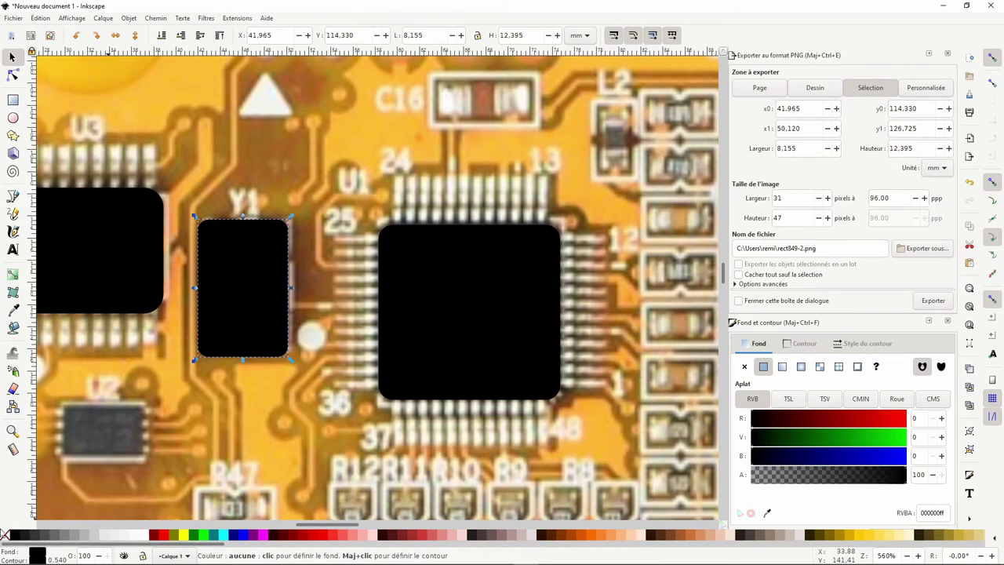
Remove the fill from the Y1, U1 and U3 outlines.
click(7, 535)
key(Tab)
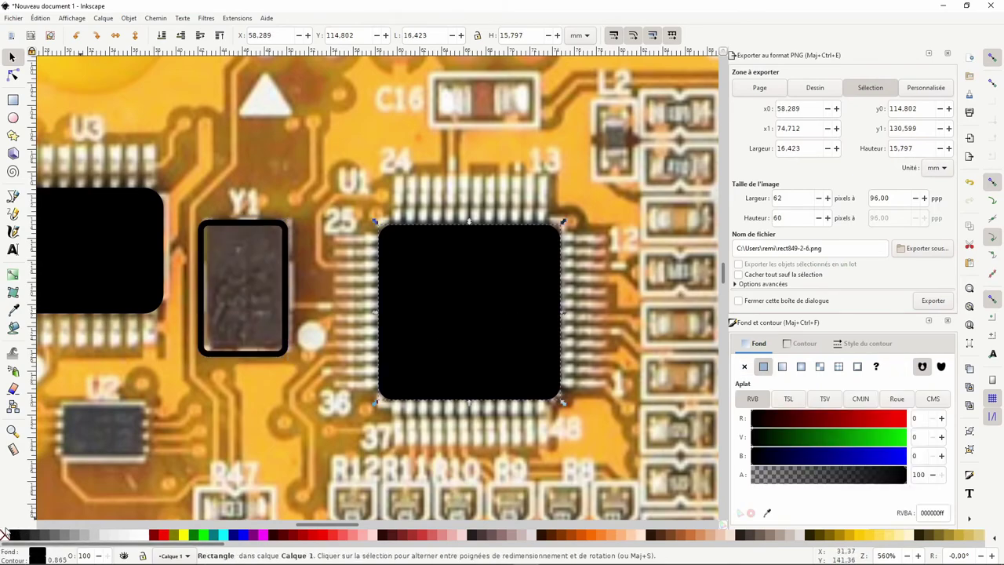
click(6, 535)
key(Tab)
click(6, 535)
Fit U3's outline tightly to the chip and give it square corners.
scroll(279, 343, left, 3)
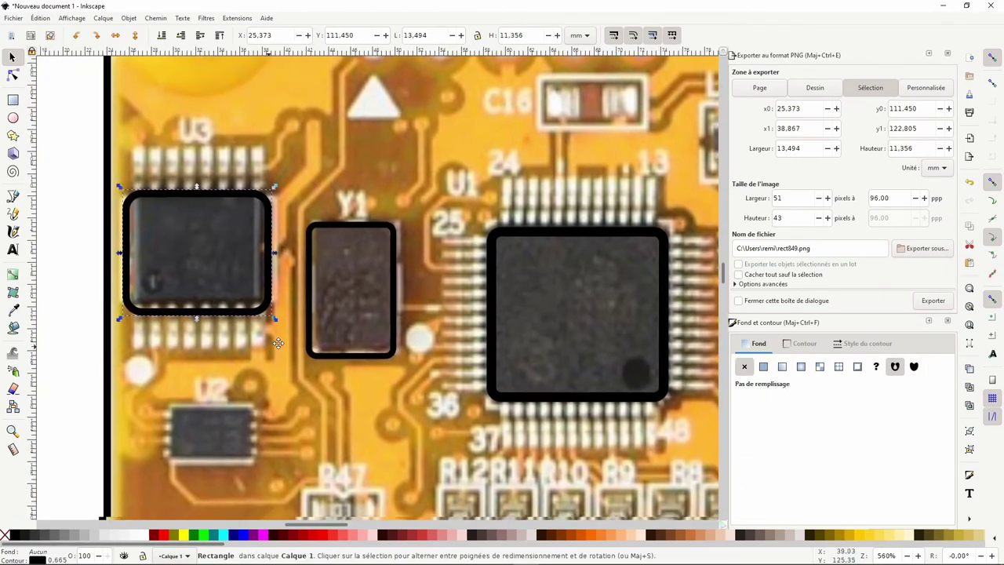
scroll(278, 343, left, 1)
drag(162, 249, 176, 248)
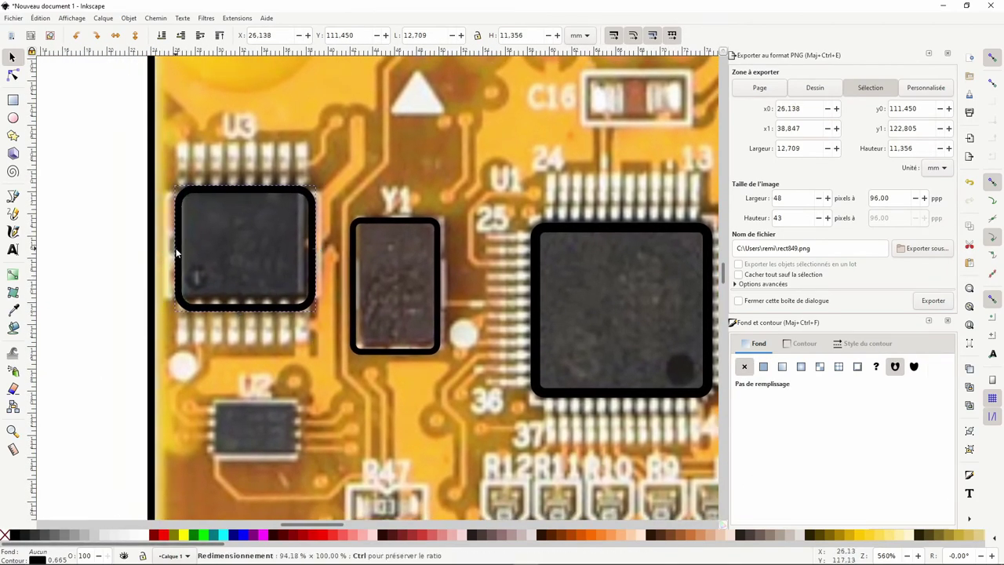
drag(240, 315, 243, 301)
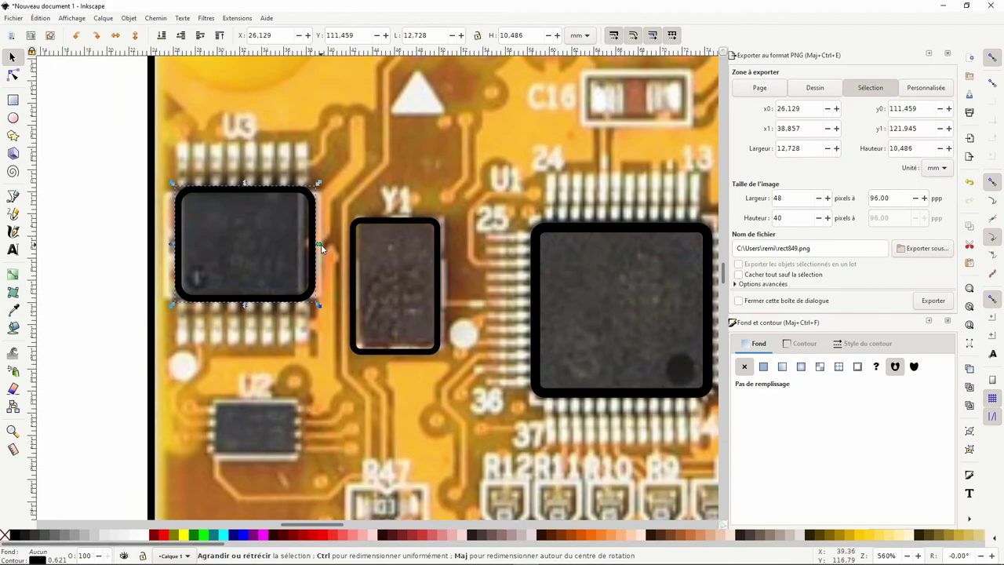
drag(318, 248, 308, 245)
click(14, 74)
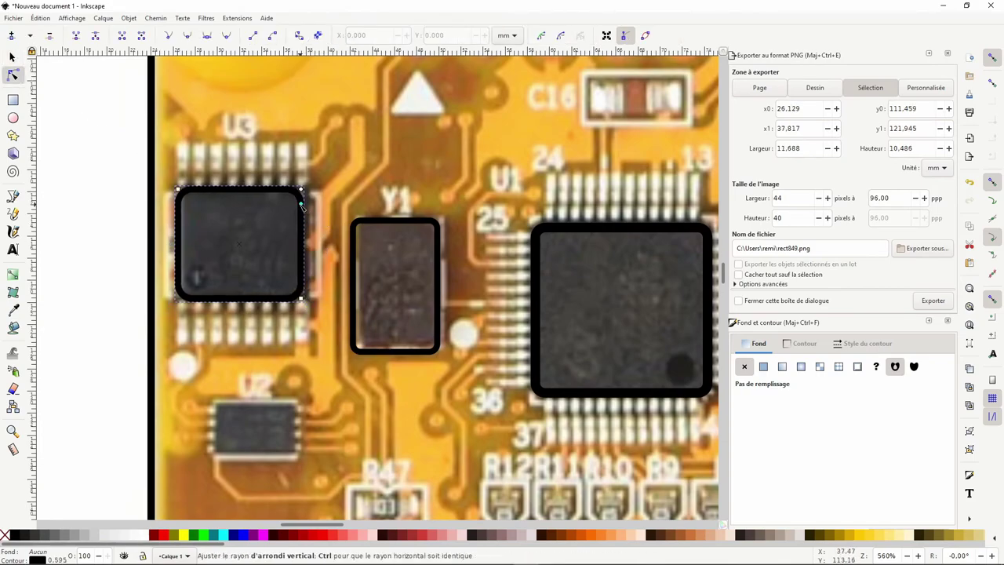
click(12, 57)
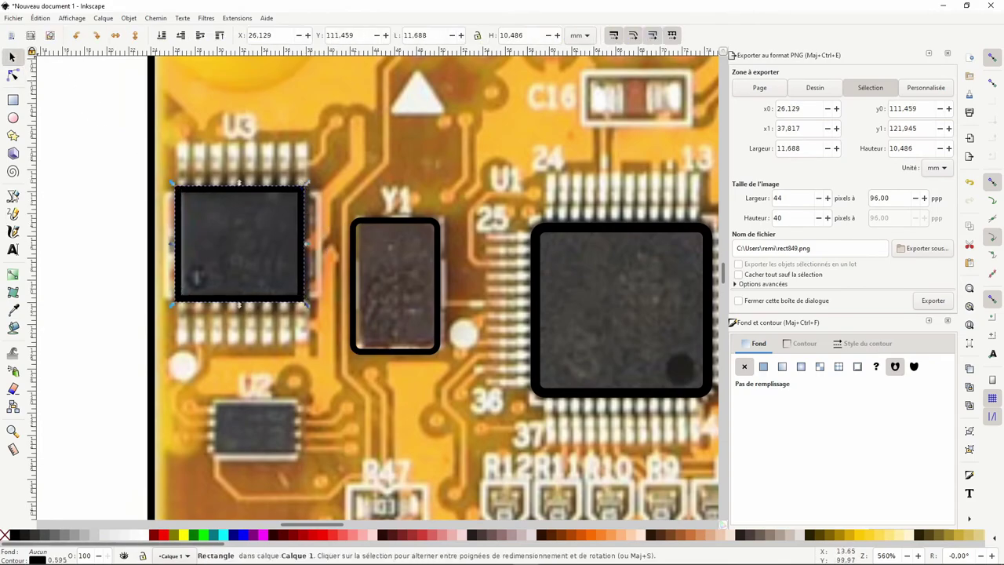
click(13, 117)
Draw a small ring on U3's pin-1 dot and a rounded rectangle around chip U2.
drag(186, 262, 218, 292)
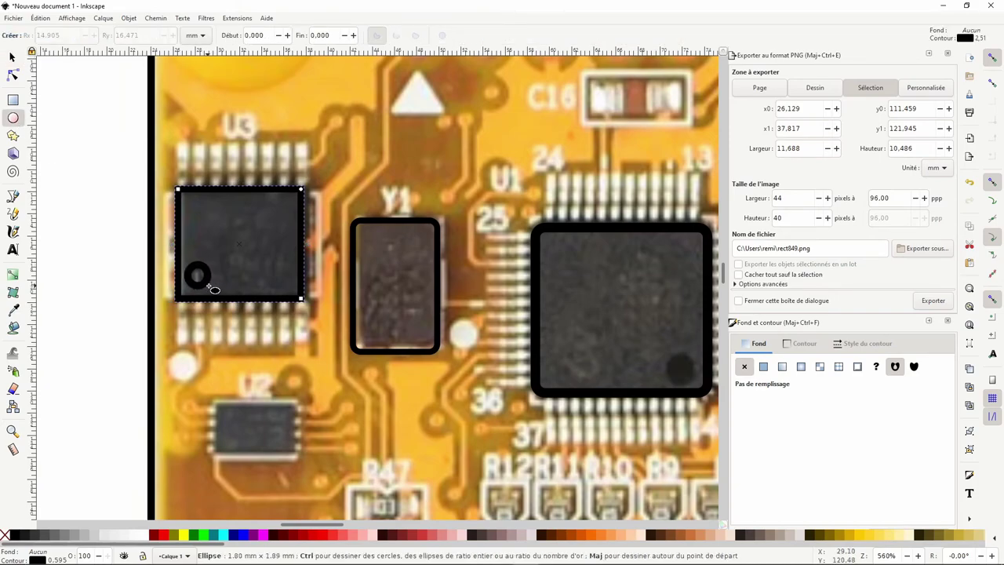
drag(213, 288, 214, 289)
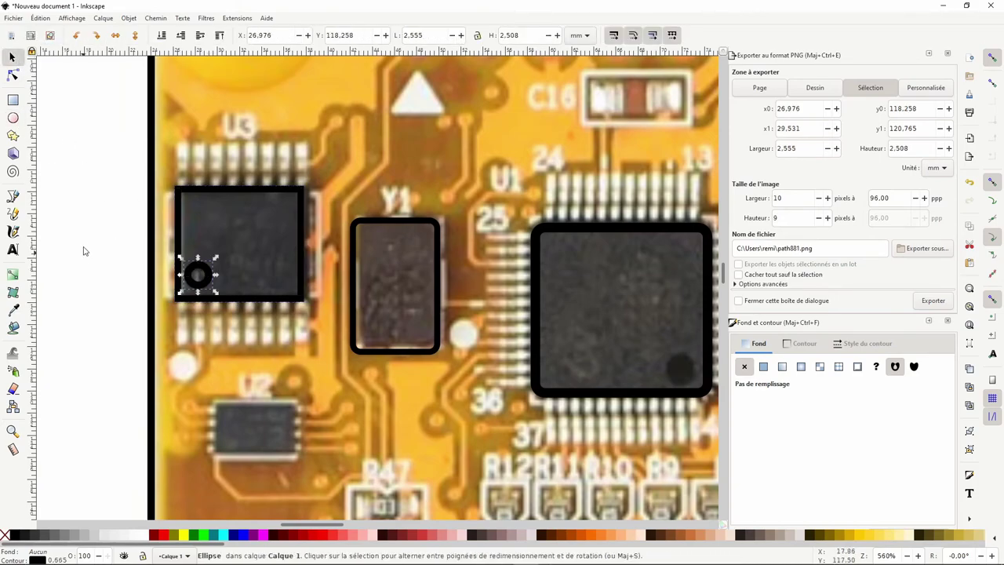
scroll(85, 251, down, 3)
key(r)
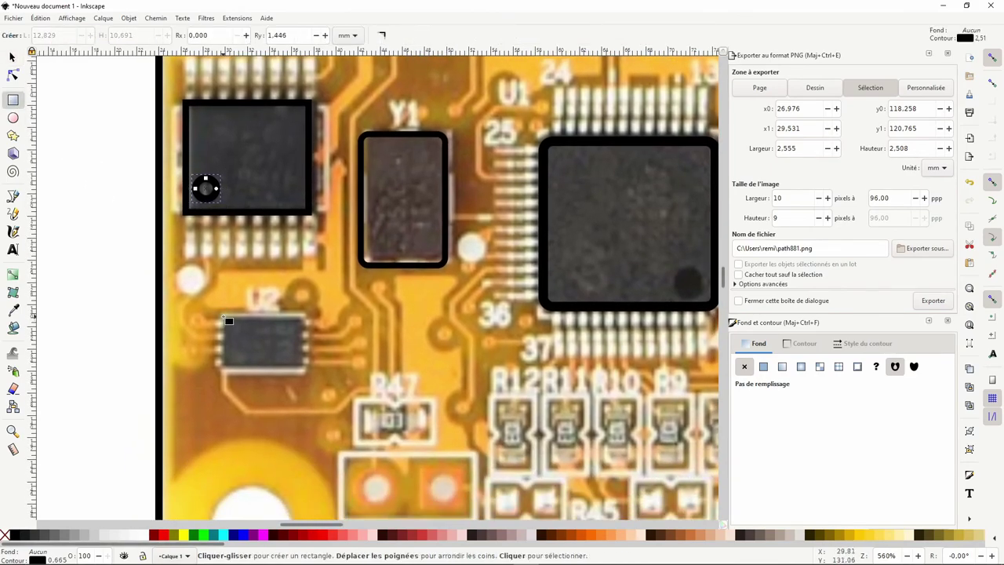
drag(224, 317, 305, 366)
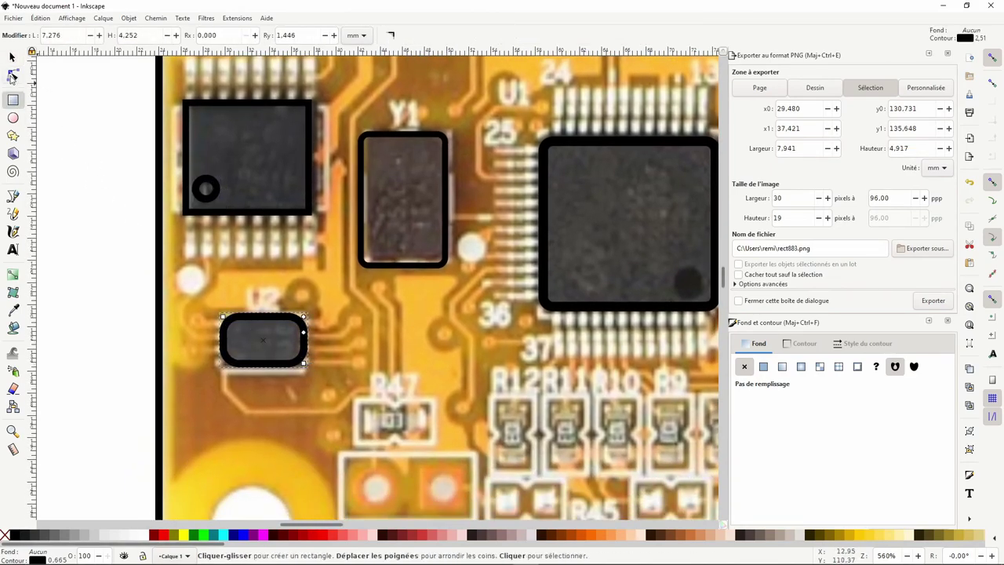
Remove the rounded corners from U2's outline.
click(13, 75)
shift+click(303, 333)
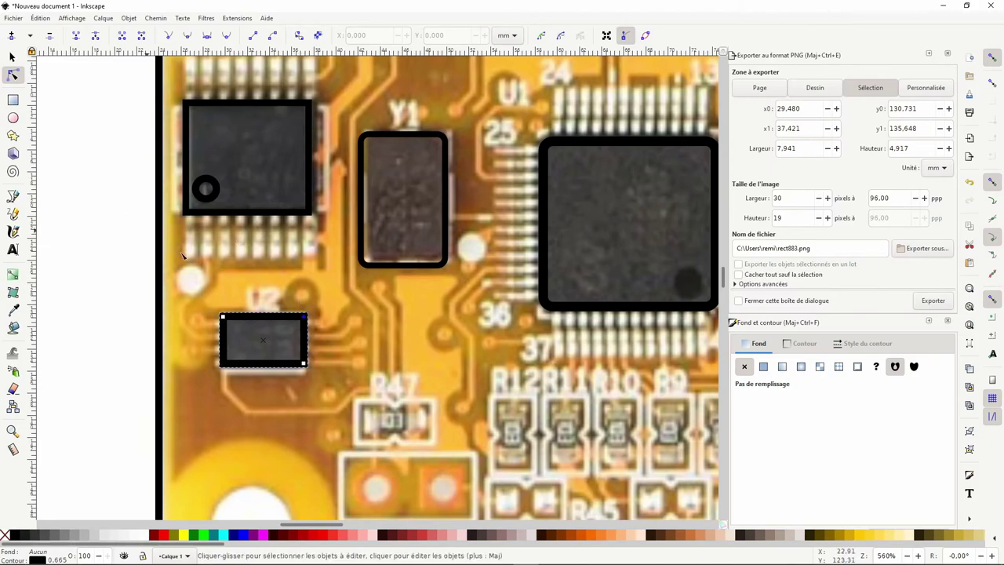
scroll(182, 255, down, 2)
scroll(183, 254, right, 2)
Move a copy of U2's outline over the LCZ3A1CB chip.
click(12, 57)
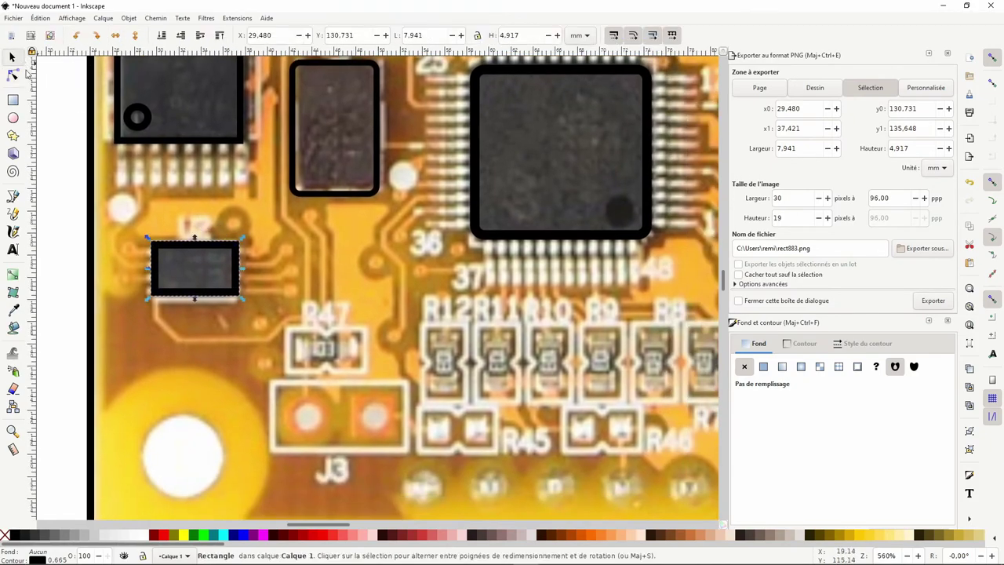
key(5)
scroll(213, 271, up, 2)
ctrl+scroll(208, 278, up, 1)
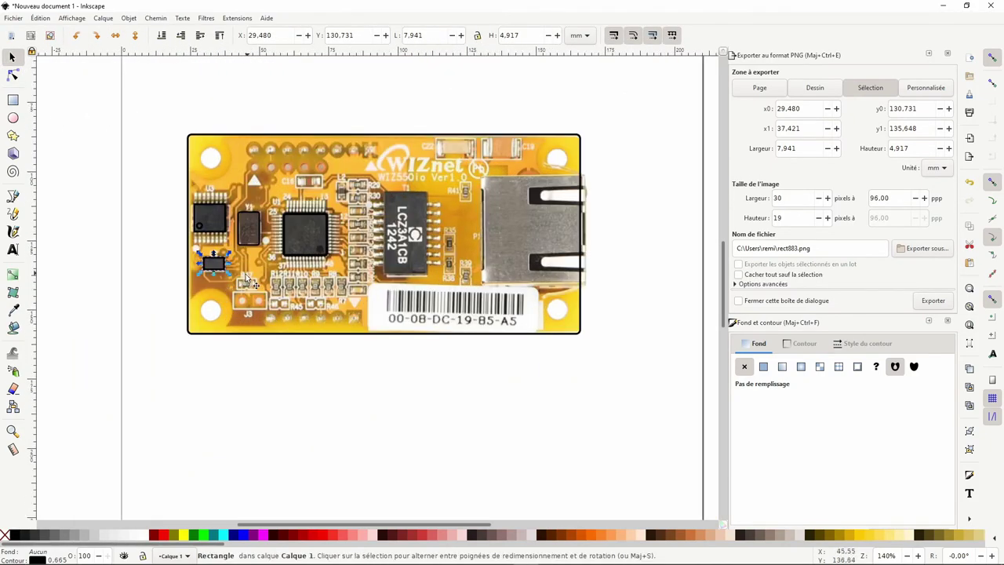
ctrl+scroll(204, 306, up, 1)
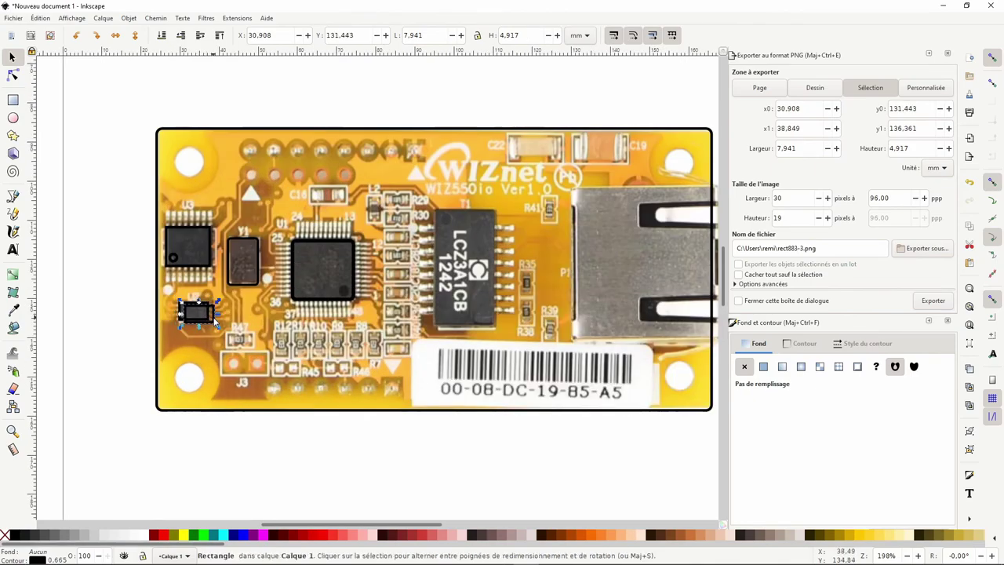
mouse_move(202, 313)
mouse_down()
mouse_move(497, 219)
mouse_move(464, 331)
mouse_up()
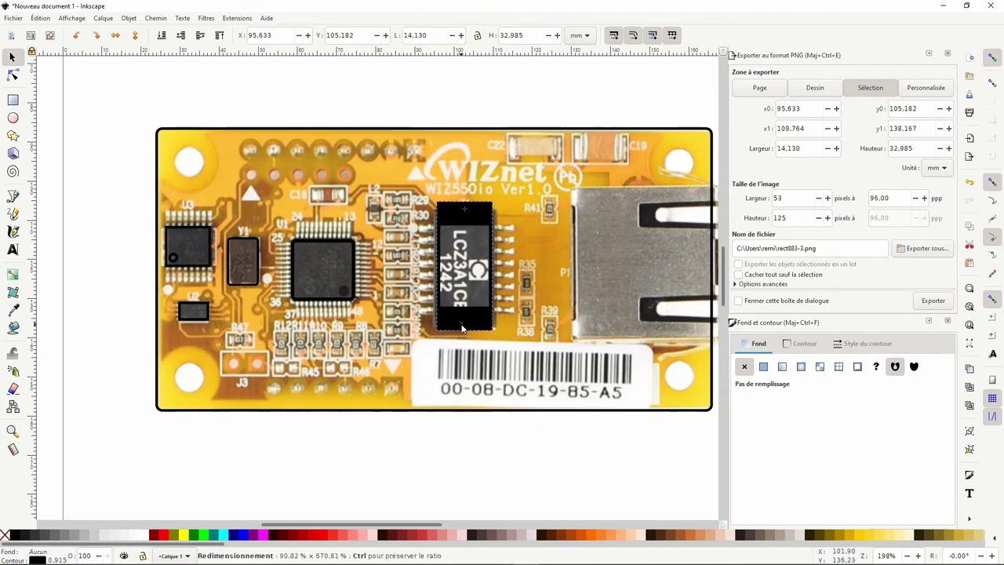
Nudge the chip outline into place and thin its stroke to 0.615 mm.
click(12, 75)
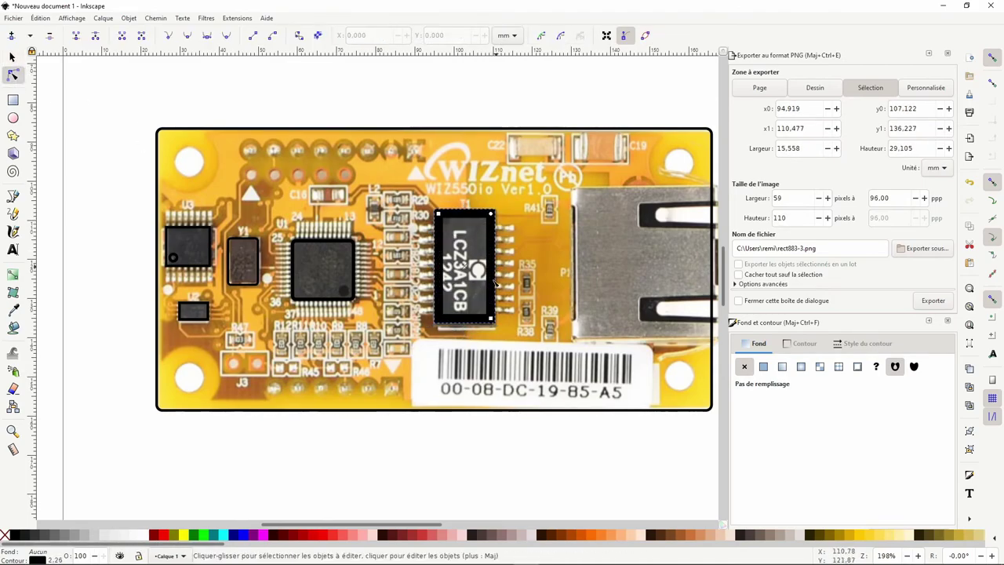
scroll(492, 285, up, 3)
click(11, 53)
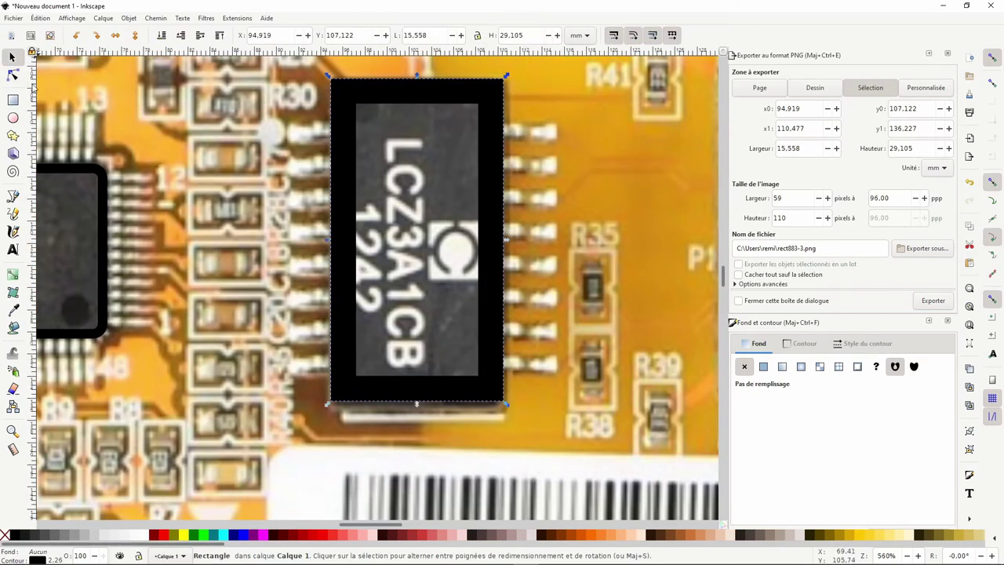
mouse_move(404, 374)
mouse_down()
mouse_move(418, 448)
mouse_move(416, 405)
mouse_up()
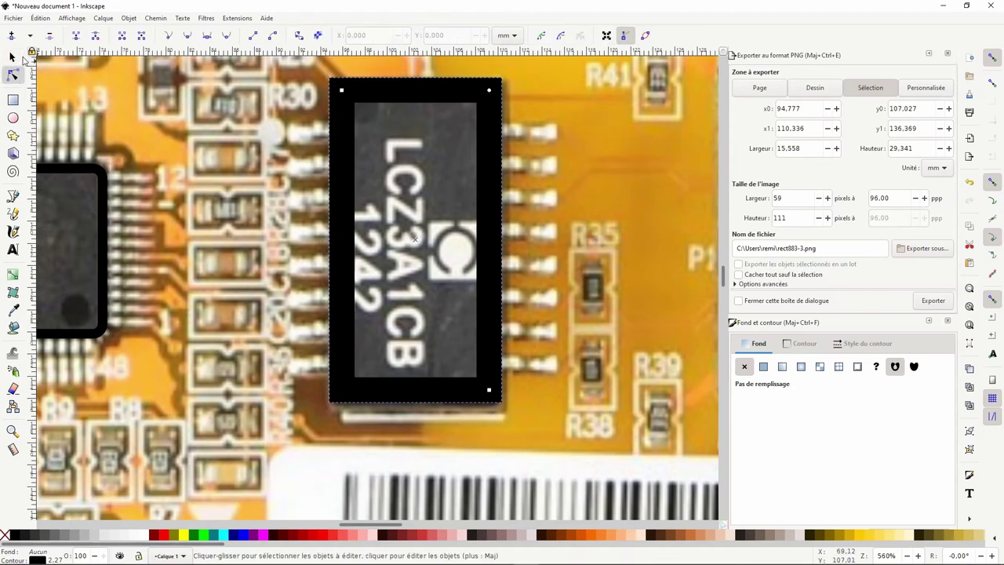
click(800, 344)
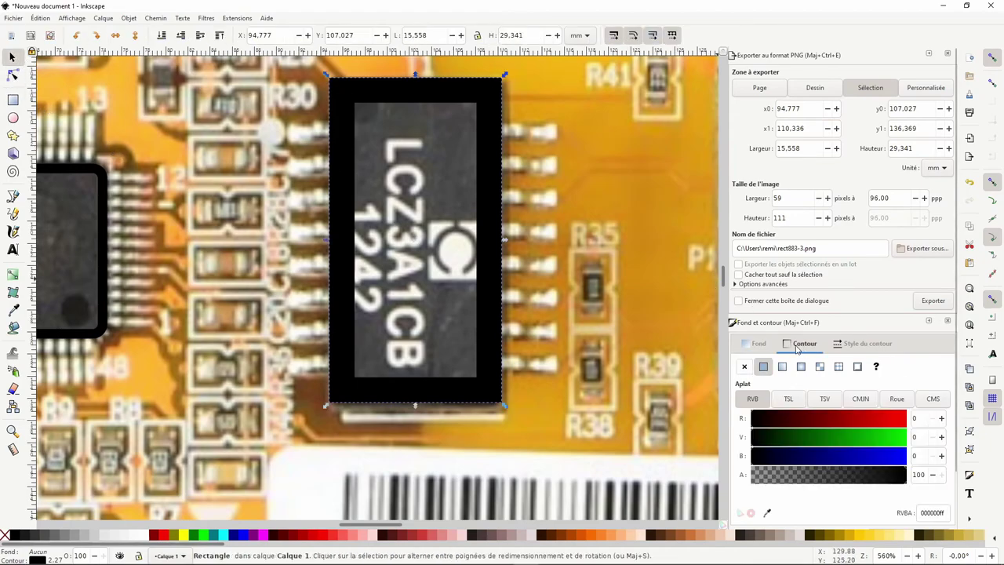
click(860, 343)
click(814, 367)
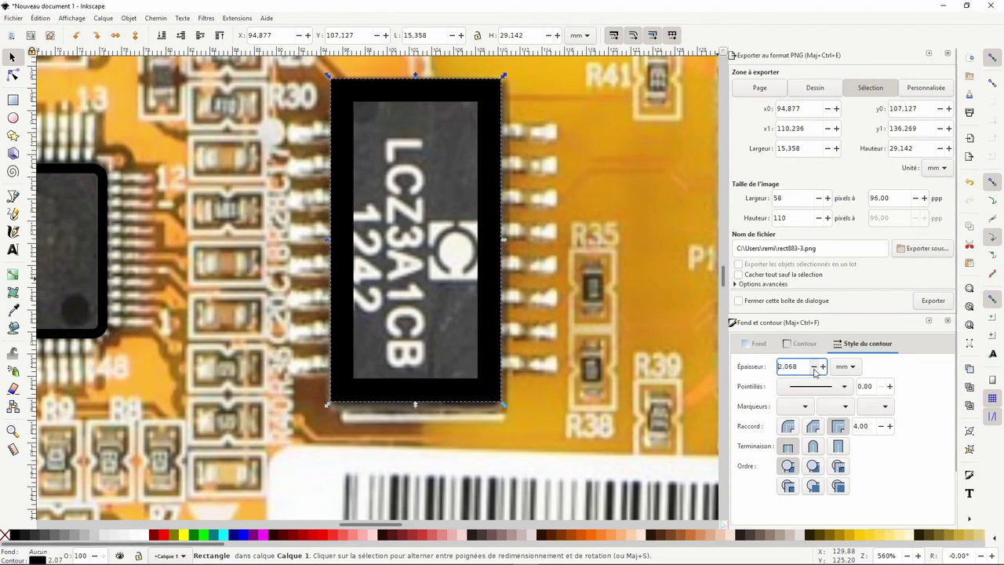
click(814, 368)
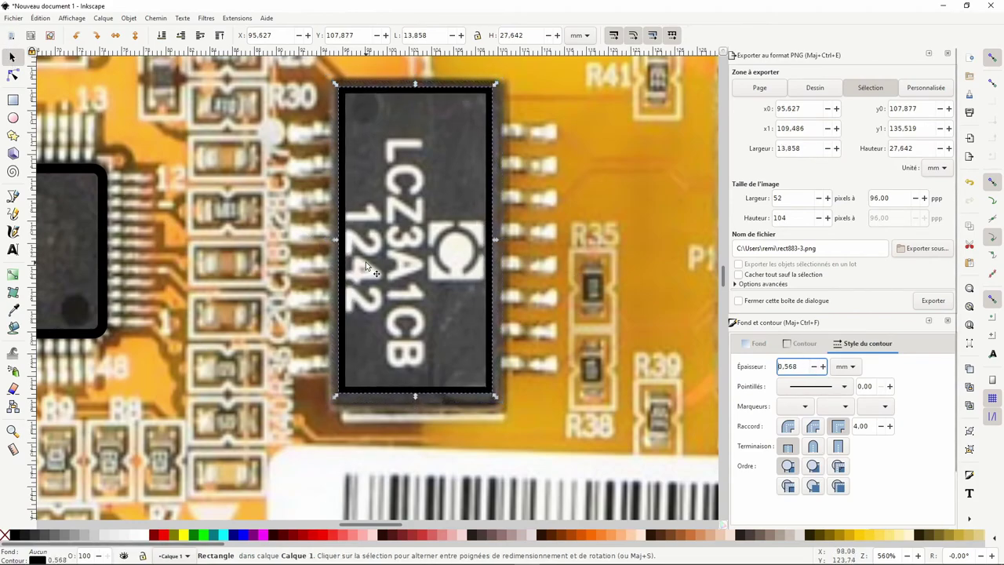
Fit the outline's edges to the LCZ3A1CB chip, about 15.1 × 29.6 mm.
drag(336, 239, 329, 240)
drag(494, 239, 505, 243)
drag(416, 396, 415, 406)
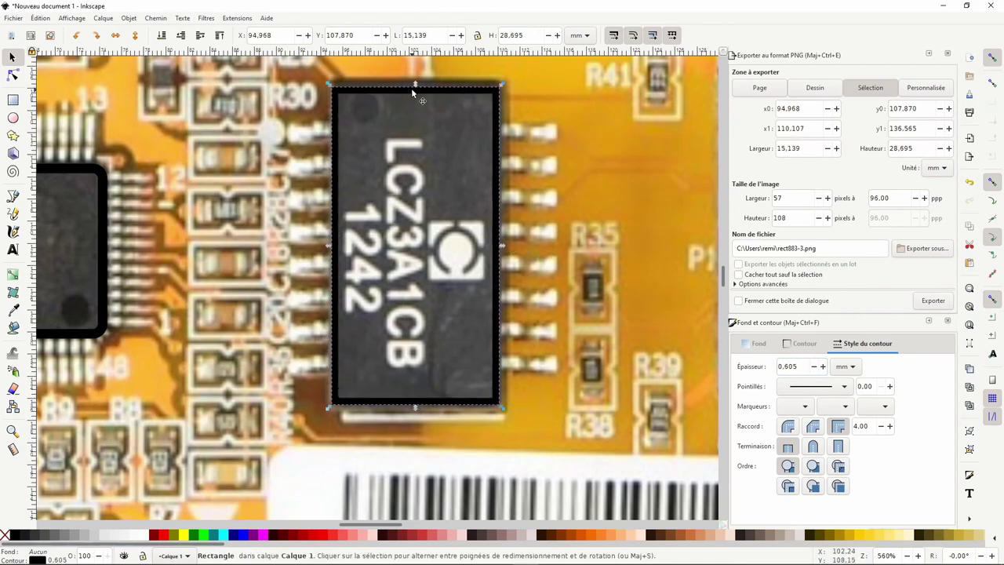
drag(414, 83, 414, 75)
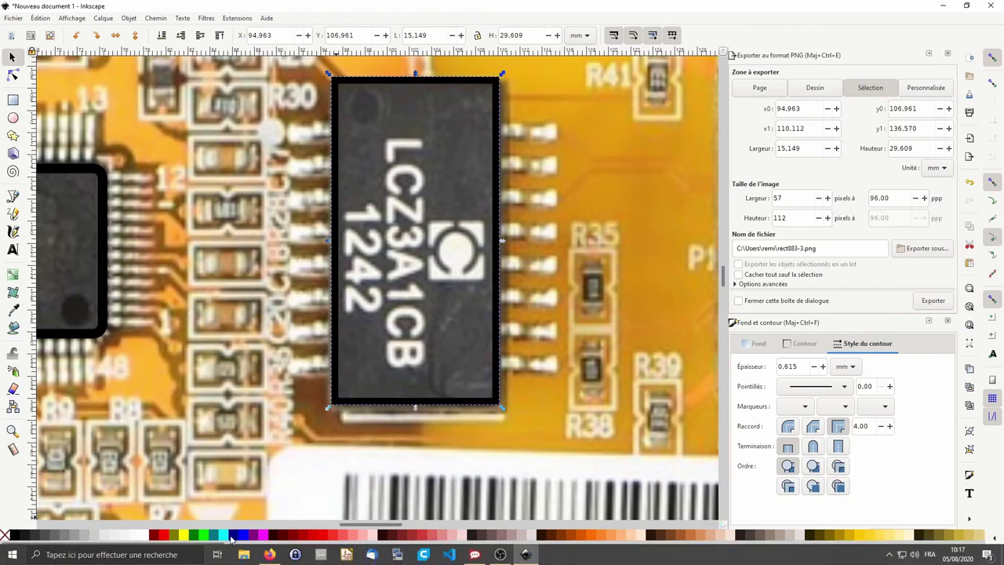
click(269, 554)
drag(94, 17, 955, 88)
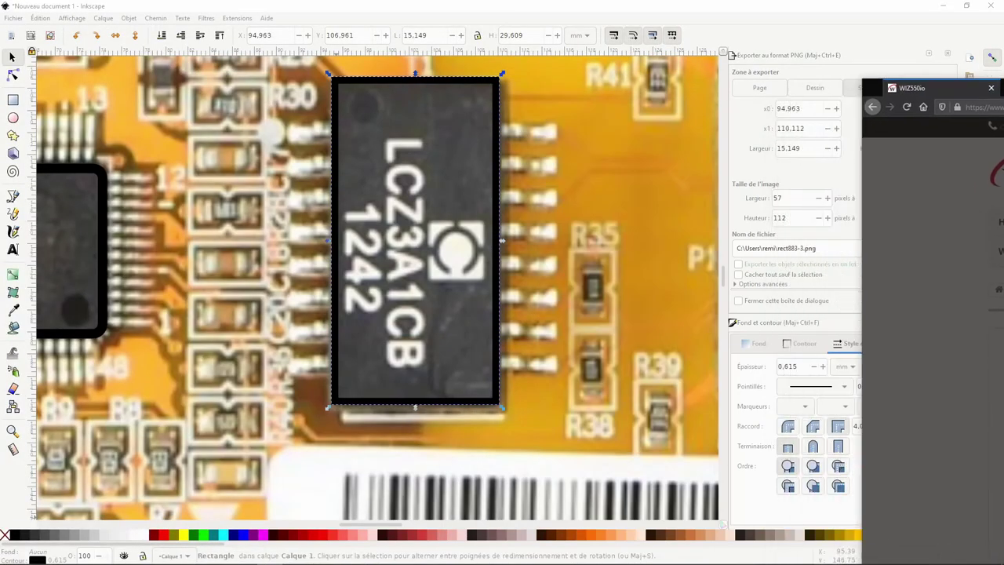
key(alt+Tab)
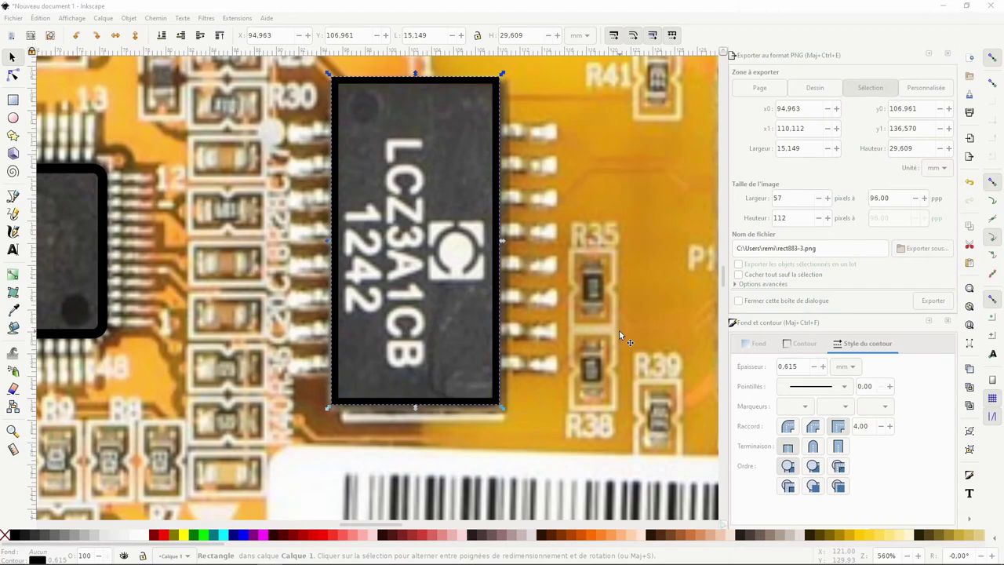
Place a copy of the outline over the Ethernet jack, resized to about 37.9 × 40.2 mm.
key(ctrl+Right)
key(ctrl+Right)
key(ctrl+Up)
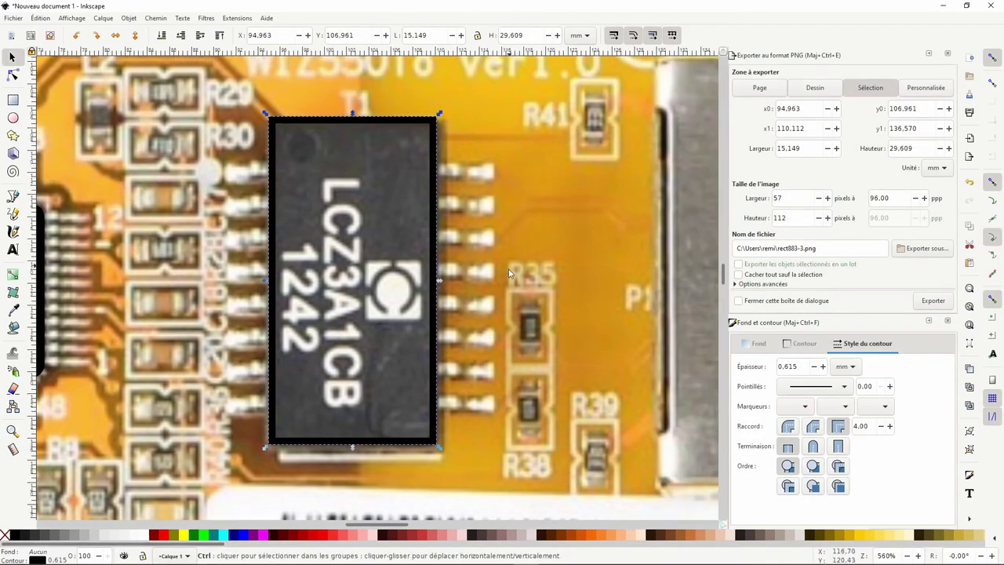
scroll(508, 273, down, 2)
key(ctrl+Right)
key(ctrl+Right)
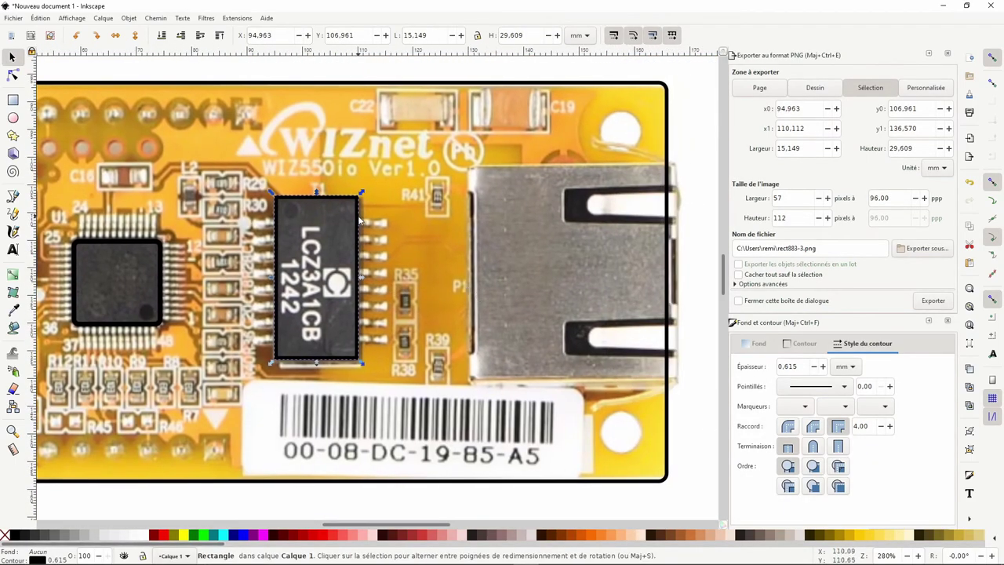
mouse_move(359, 221)
mouse_down()
mouse_move(611, 287)
mouse_move(550, 242)
mouse_move(678, 248)
mouse_up()
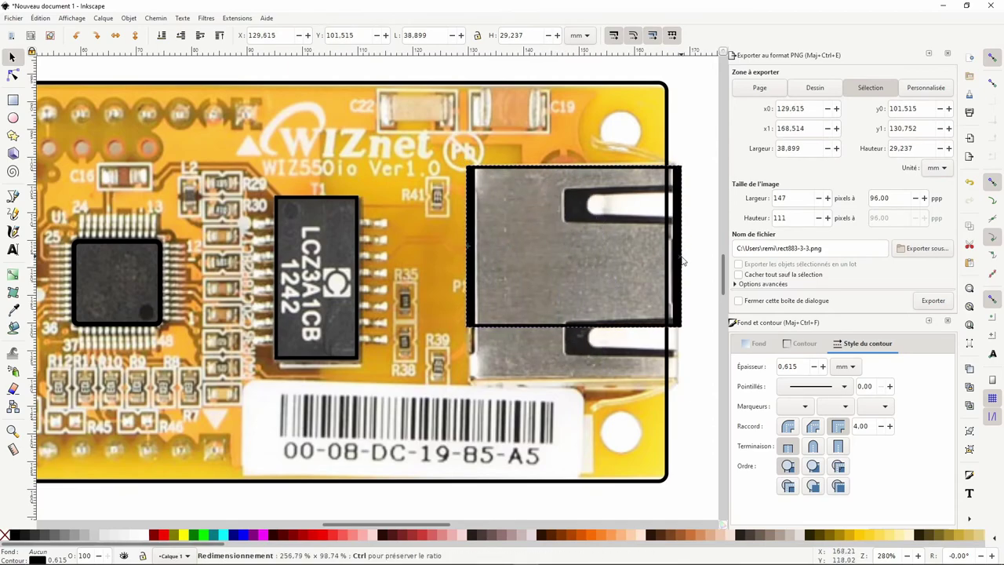
drag(572, 333, 573, 383)
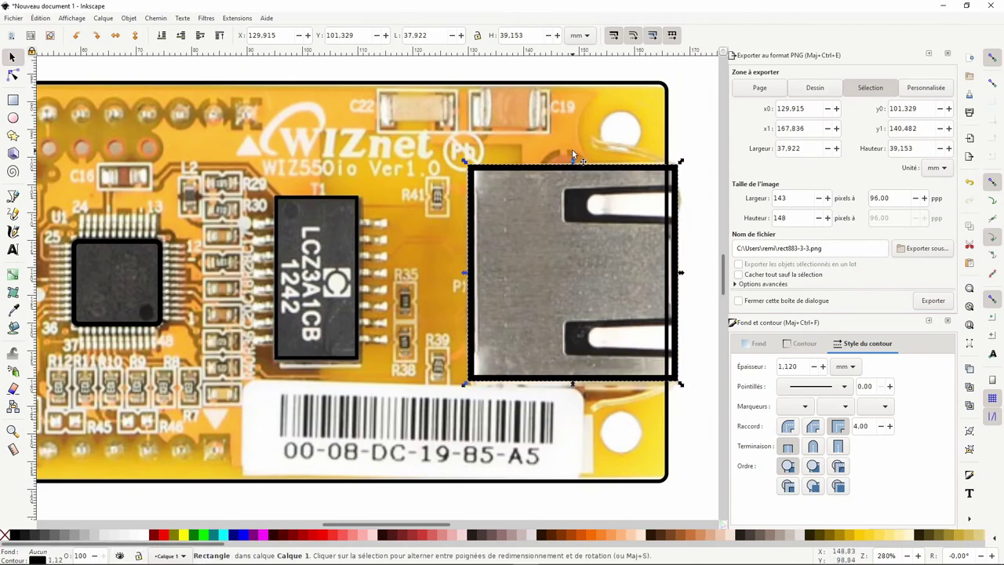
drag(572, 160, 573, 162)
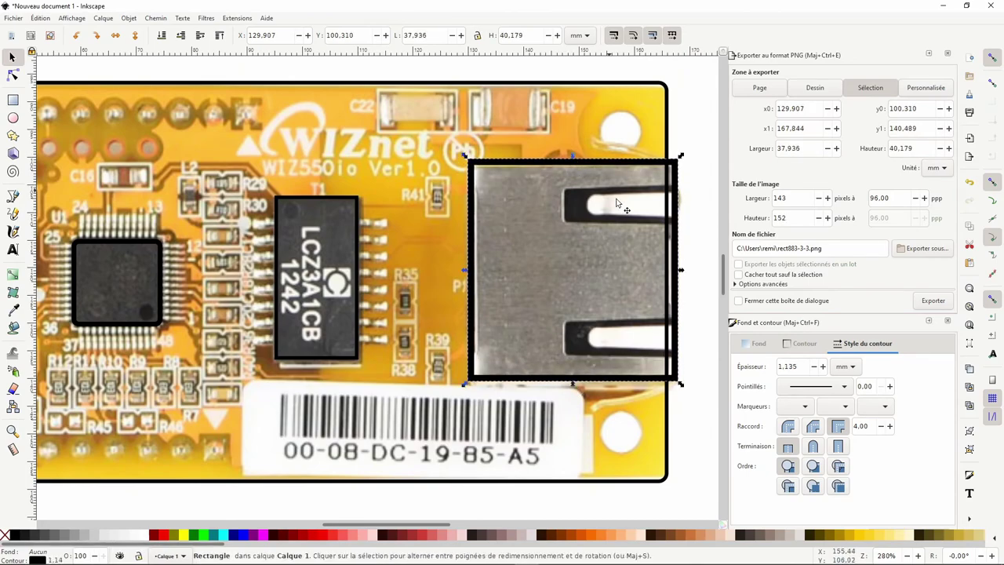
scroll(461, 245, right, 3)
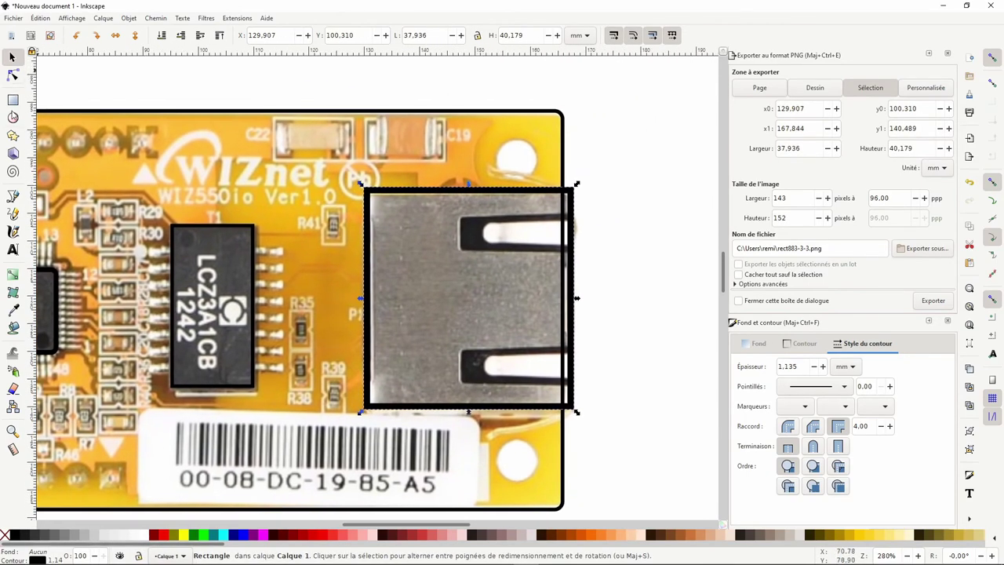
key(r)
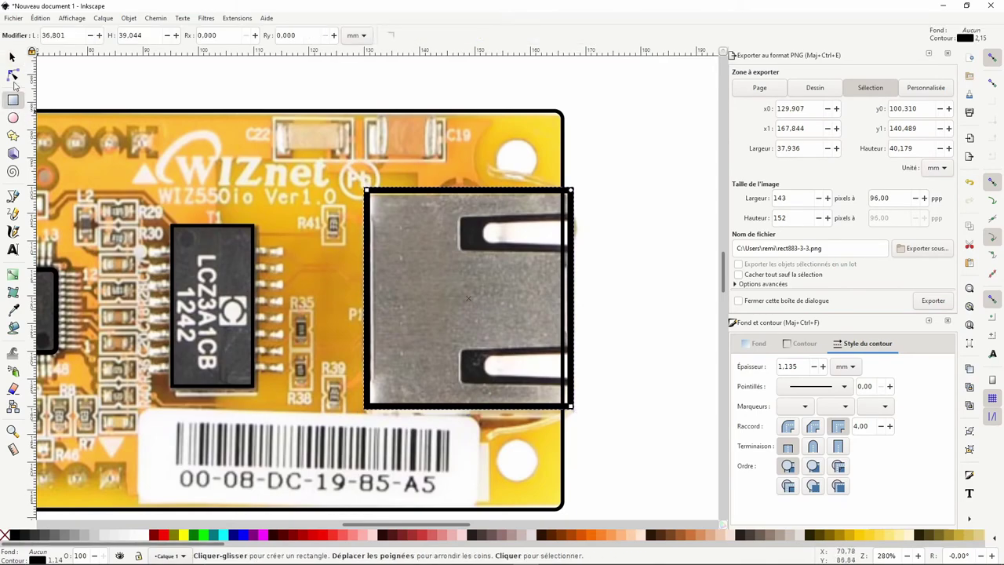
Trace the connector's upper slot as a closed four-corner Bezier outline.
click(13, 196)
scroll(398, 227, up, 2)
scroll(409, 225, right, 3)
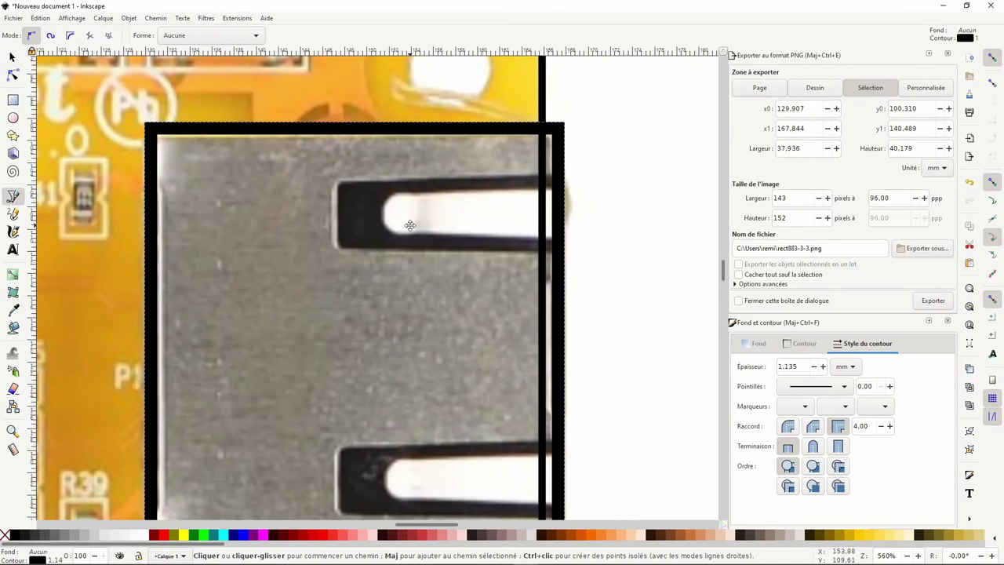
click(339, 182)
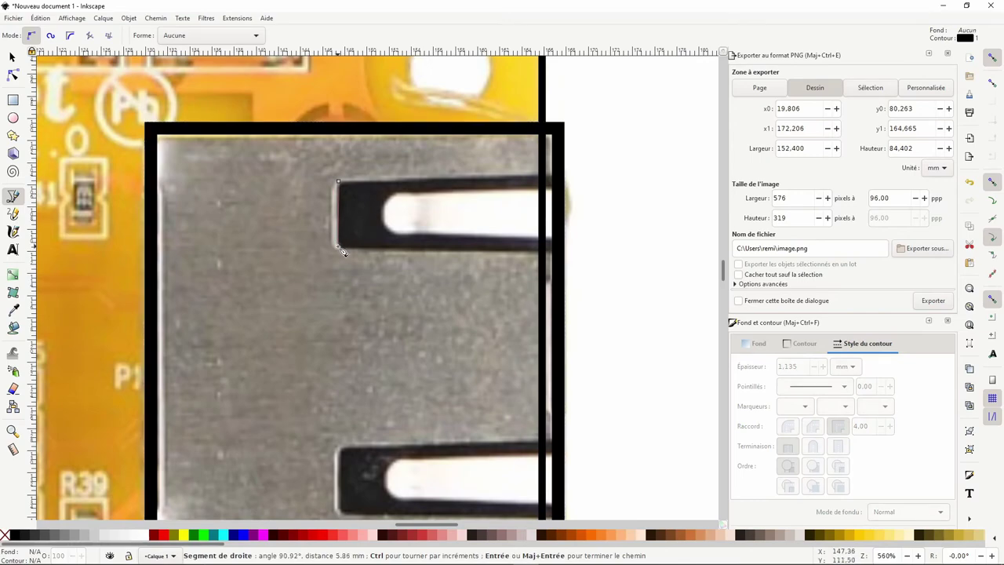
click(339, 248)
click(556, 251)
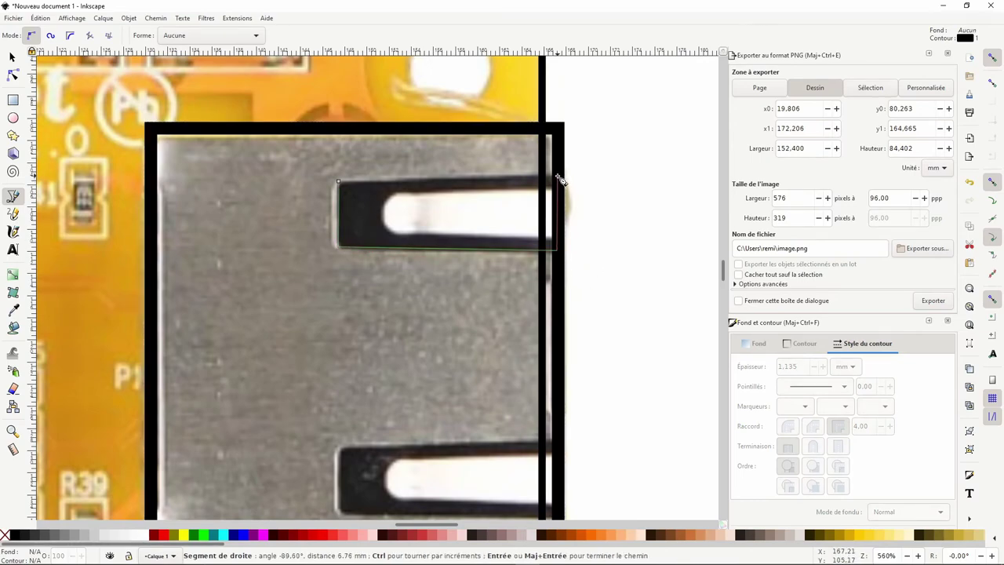
click(559, 179)
click(338, 182)
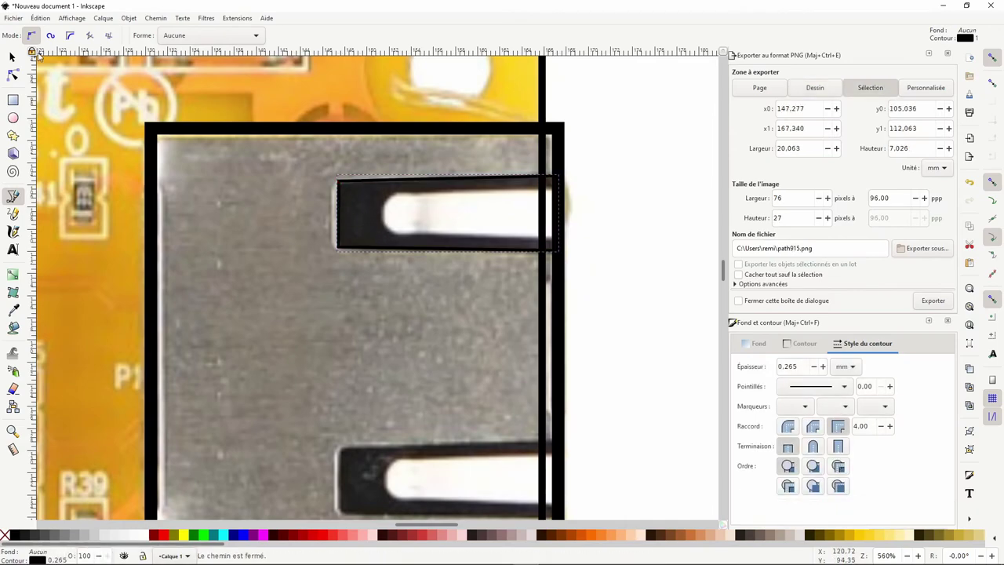
key(s)
Move the 20.1 × 7.0 mm slot outline down onto the lower slot.
ctrl+scroll(423, 248, down, 1)
scroll(437, 228, down, 2)
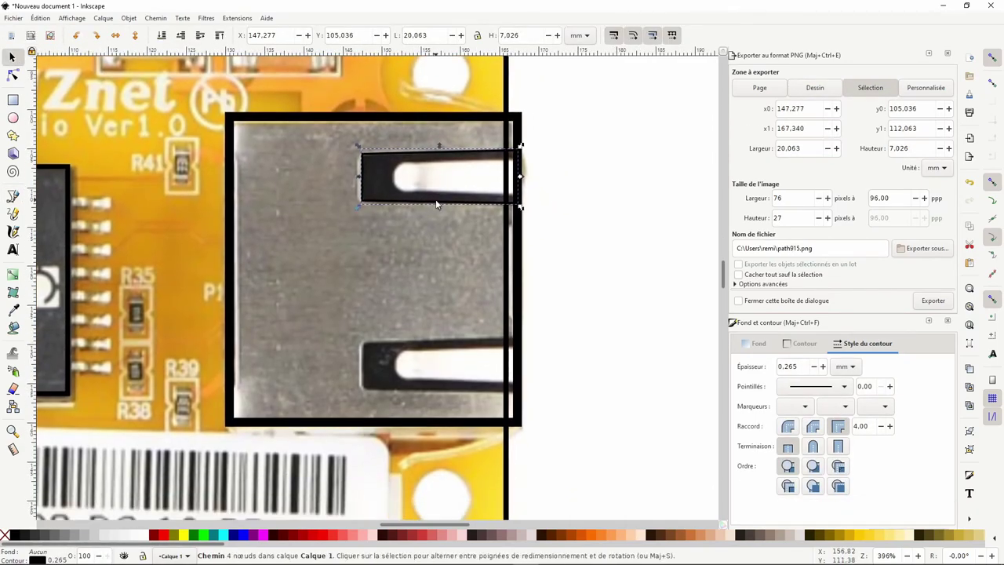
drag(436, 204, 453, 396)
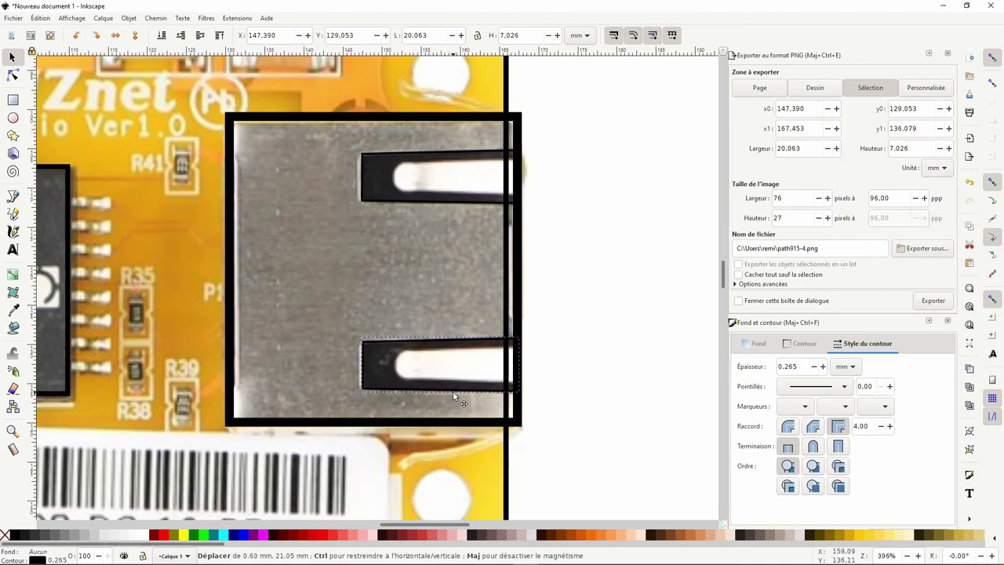
ctrl+scroll(554, 276, down, 2)
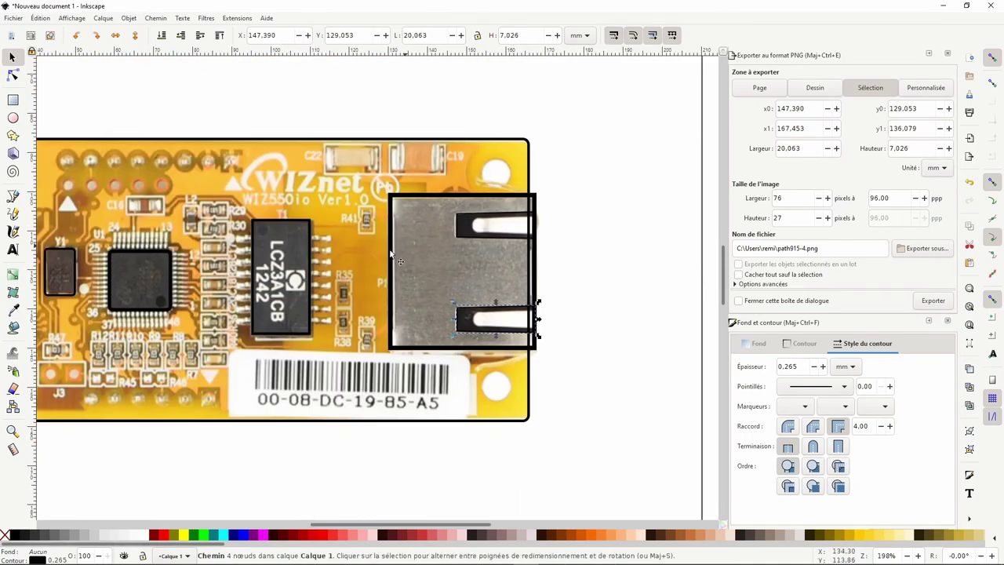
scroll(228, 230, up, 2)
Draw a circle of about 7.8 × 7.9 mm around the top-right mounting hole.
key(e)
ctrl+scroll(554, 249, up, 2)
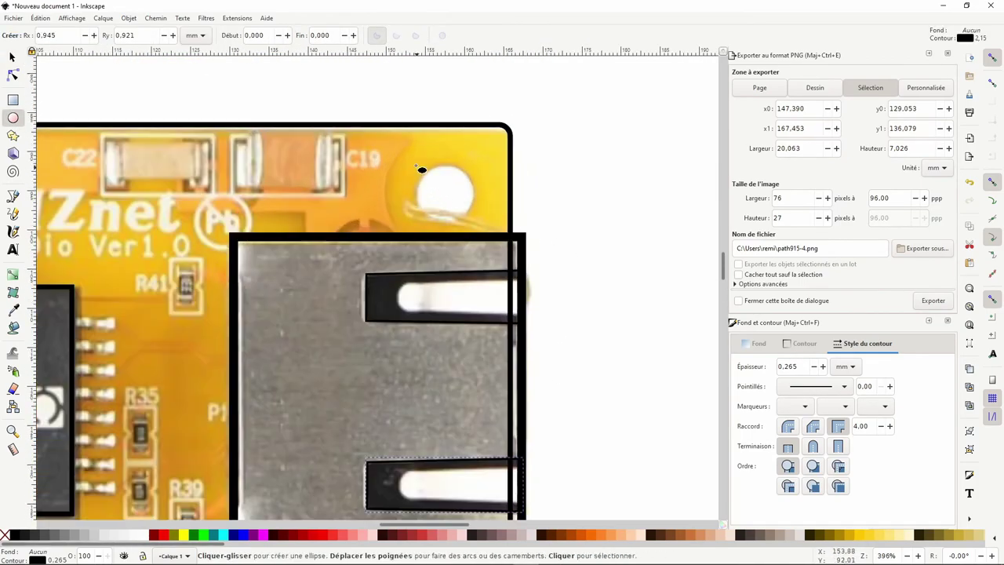
drag(414, 159, 476, 222)
key(s)
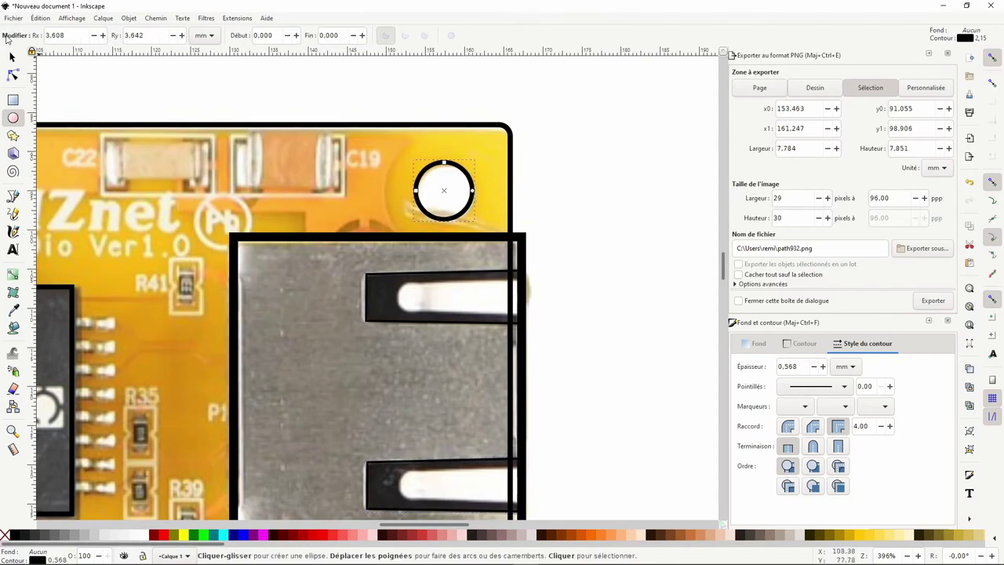
ctrl+scroll(473, 182, down, 2)
Paste copies of the hole circle onto the bottom-right and bottom-left mounting holes.
key(ctrl+v)
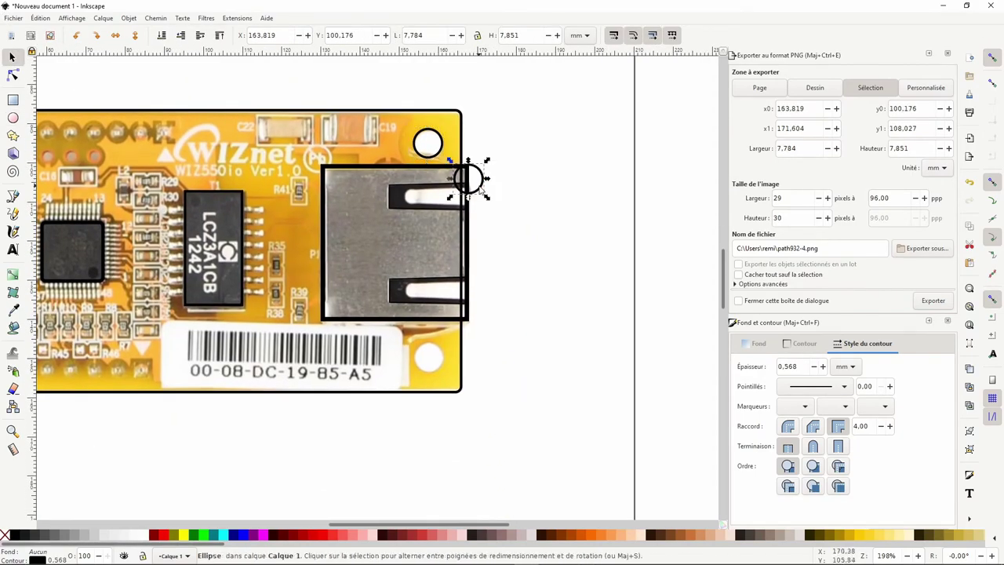
drag(480, 188, 438, 370)
scroll(524, 383, down, 2)
scroll(524, 384, left, 3)
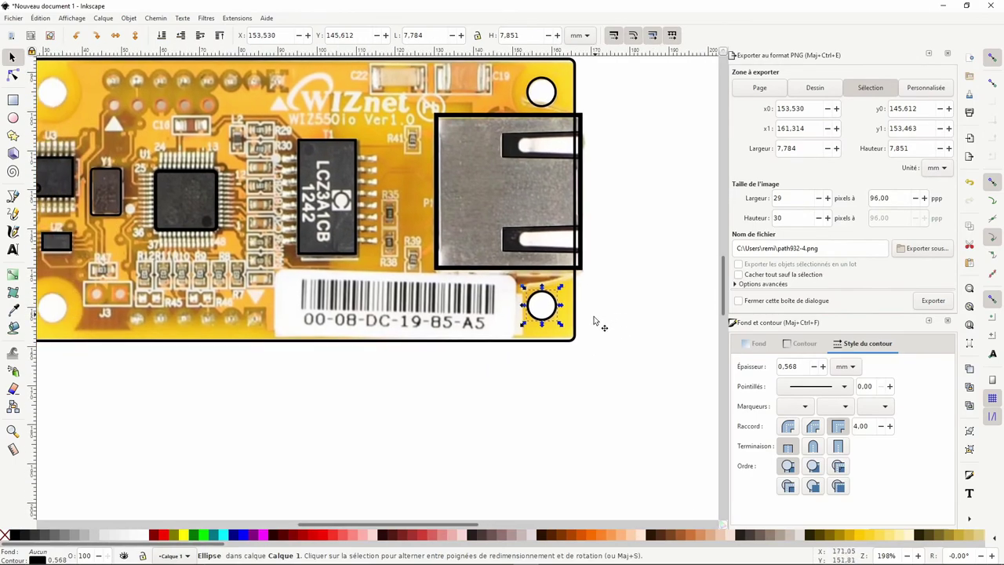
scroll(593, 320, up, 1)
scroll(593, 320, left, 1)
key(ctrl+v)
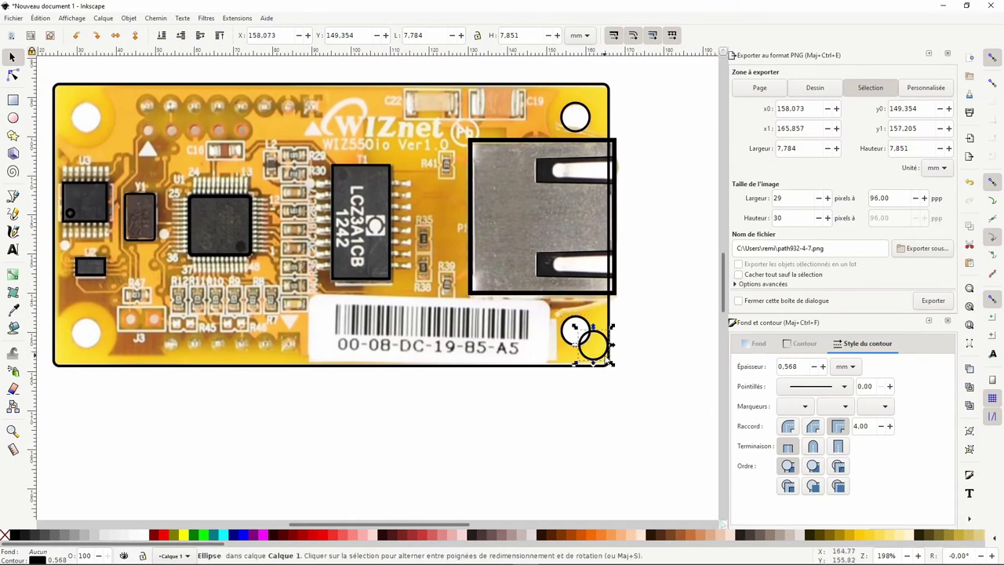
mouse_move(594, 345)
mouse_down()
mouse_move(87, 333)
mouse_move(108, 358)
mouse_move(97, 132)
mouse_up()
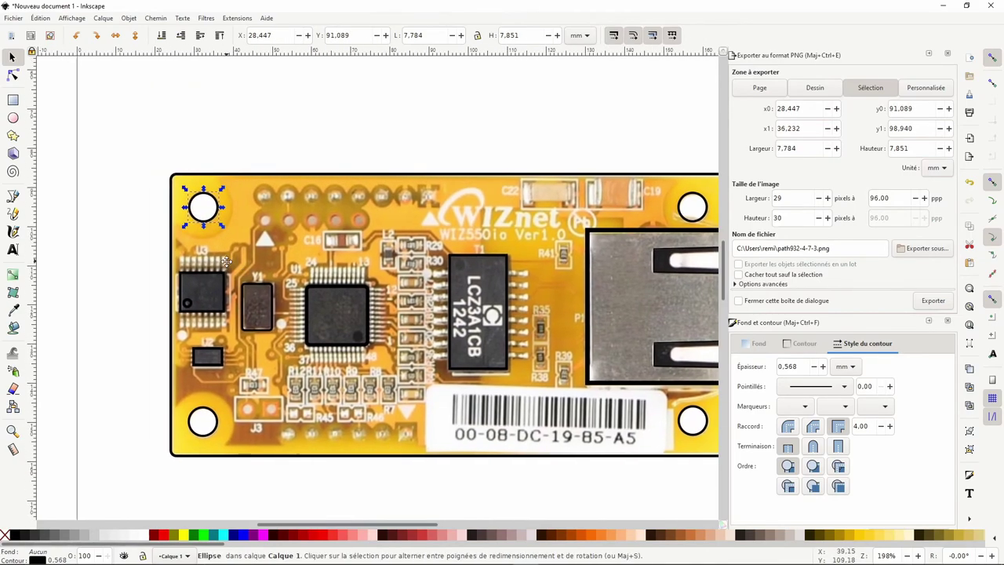
ctrl+scroll(201, 206, up, 2)
ctrl+scroll(200, 205, down, 2)
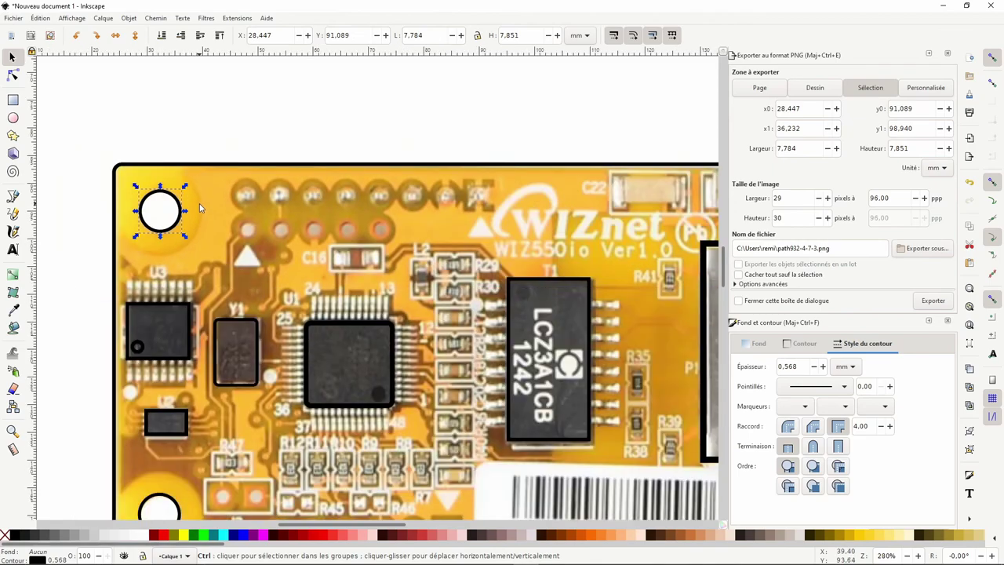
ctrl+scroll(198, 221, up, 2)
ctrl+scroll(198, 220, down, 1)
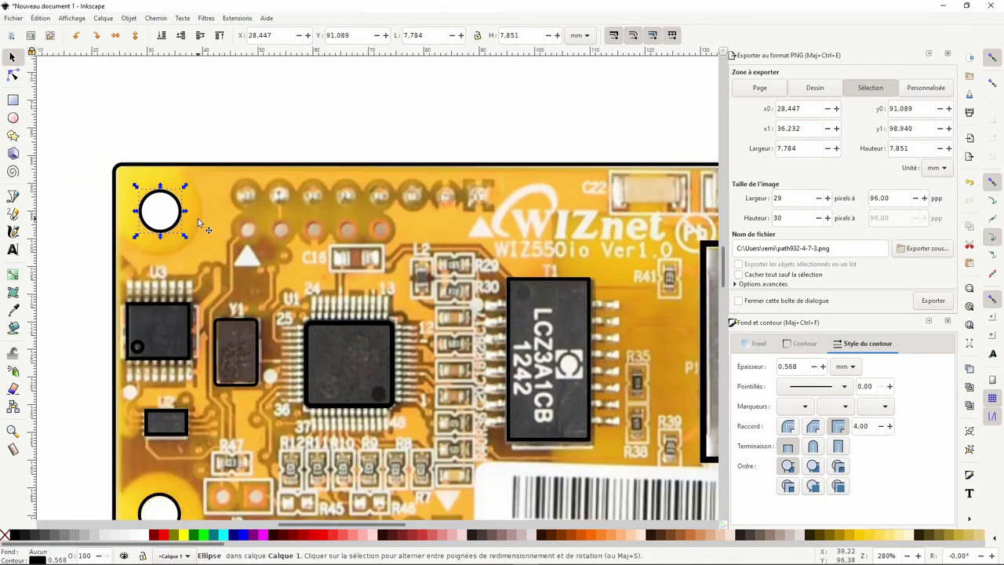
Draw a small circle of about 4.1 × 3.9 mm over the pin-1 dot.
click(240, 384)
click(239, 385)
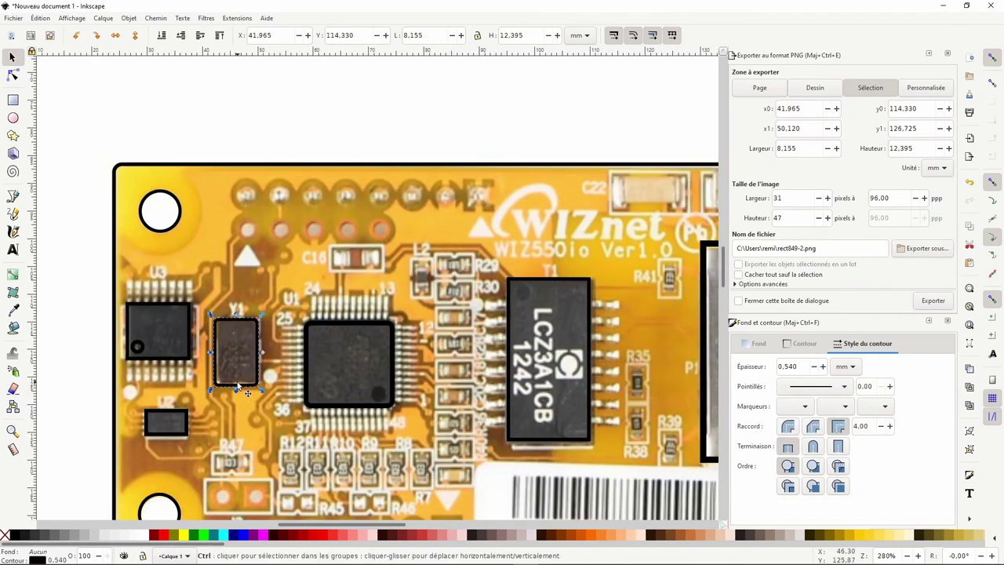
ctrl+scroll(239, 385, up, 2)
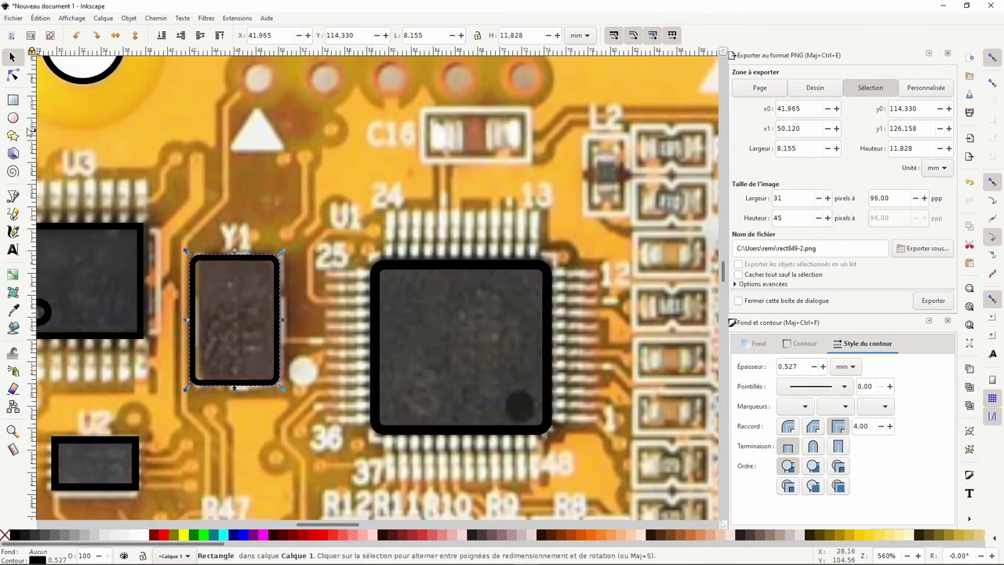
click(12, 117)
drag(504, 390, 538, 424)
click(12, 57)
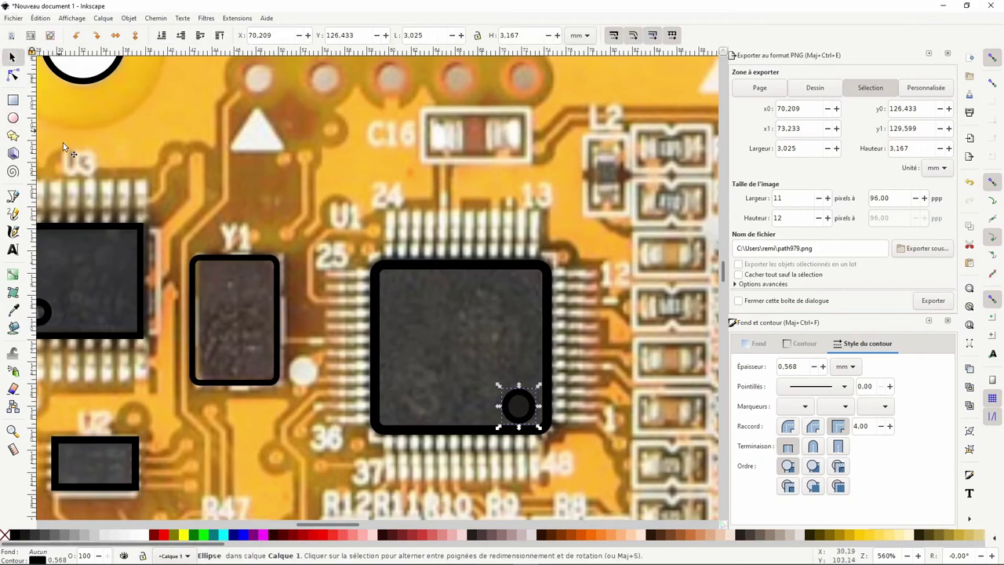
Adjust the U3 outline's width and nudge the Y1 crystal outline into alignment.
scroll(309, 236, left, 5)
scroll(309, 235, up, 1)
click(299, 271)
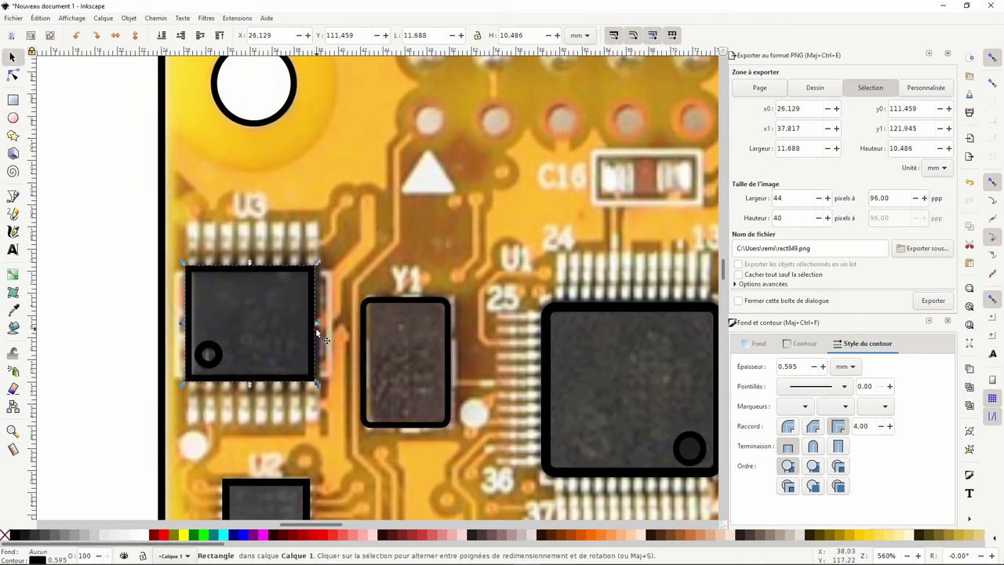
drag(315, 327, 316, 325)
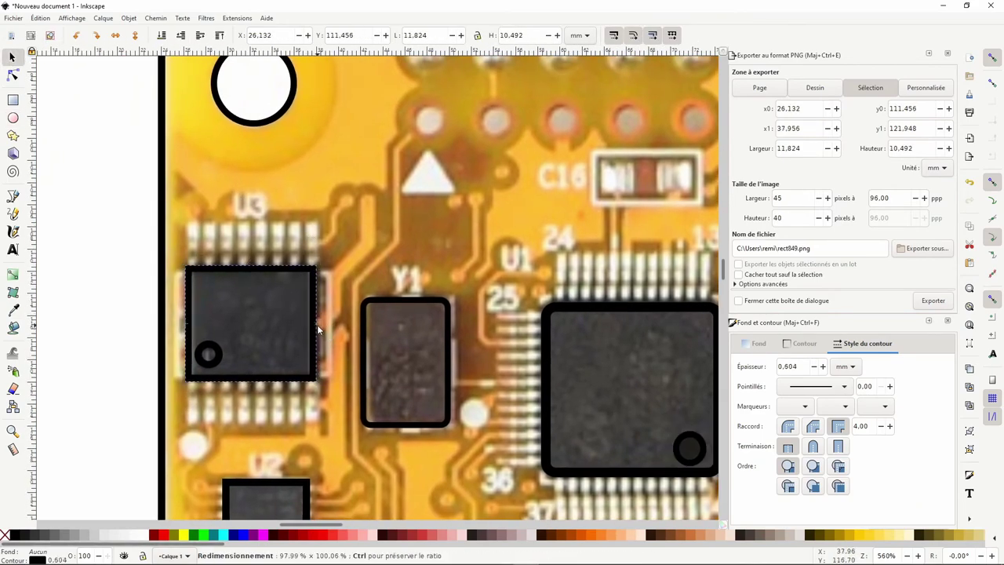
click(404, 314)
drag(404, 314, 417, 301)
scroll(436, 201, down, 2)
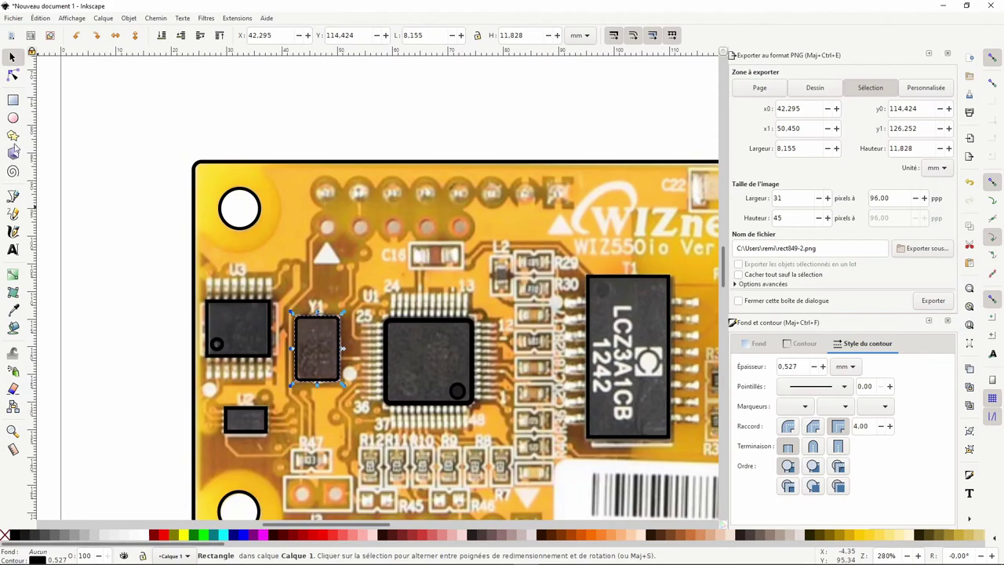
click(13, 118)
Ring the first header pad, then duplicate the ring onto the following top-row pads.
drag(315, 183, 339, 205)
key(s)
scroll(333, 203, up, 2)
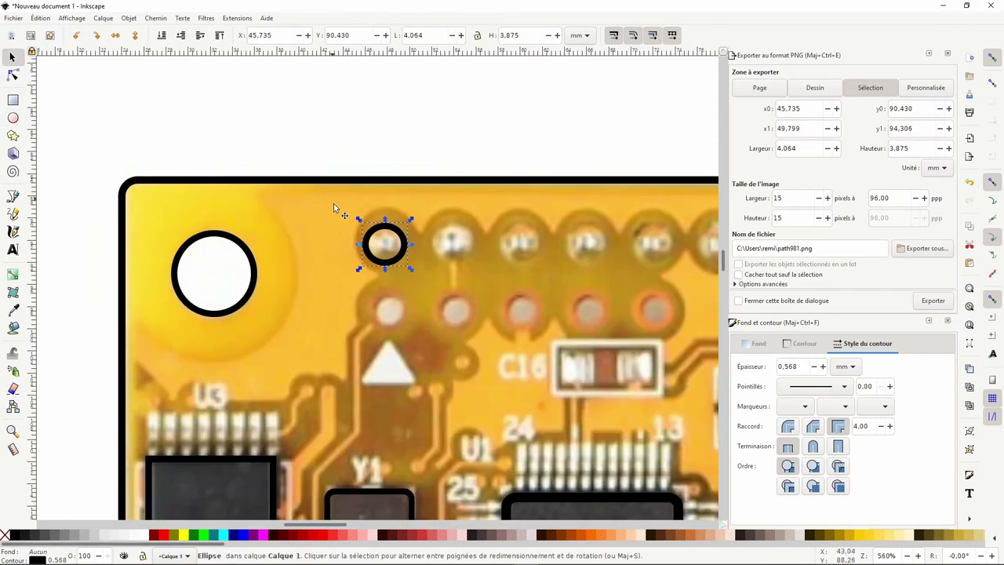
key(ctrl+d)
mouse_move(397, 287)
mouse_down()
mouse_move(476, 278)
mouse_move(466, 277)
mouse_move(472, 292)
mouse_move(534, 284)
mouse_up()
key(ctrl+d)
scroll(534, 283, right, 5)
mouse_move(365, 264)
mouse_down()
mouse_move(379, 272)
mouse_move(442, 251)
mouse_move(448, 276)
mouse_move(528, 267)
mouse_move(504, 254)
mouse_move(529, 293)
mouse_move(581, 279)
mouse_move(566, 250)
mouse_up()
key(ctrl+d)
key(ctrl+d)
key(ctrl+d)
scroll(456, 274, right, 3)
key(ctrl+d)
mouse_move(439, 265)
mouse_down()
mouse_move(474, 294)
mouse_move(507, 262)
mouse_move(540, 308)
mouse_move(564, 313)
mouse_up()
key(ctrl+d)
Delete the surplus ring and frame the eighth pad with a small square.
key(Delete)
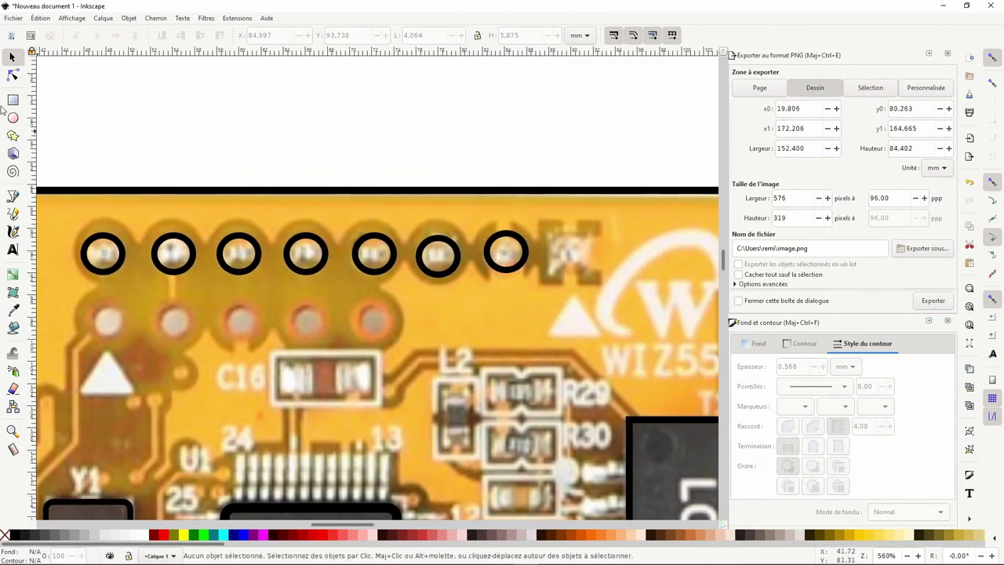
key(r)
drag(552, 229, 586, 271)
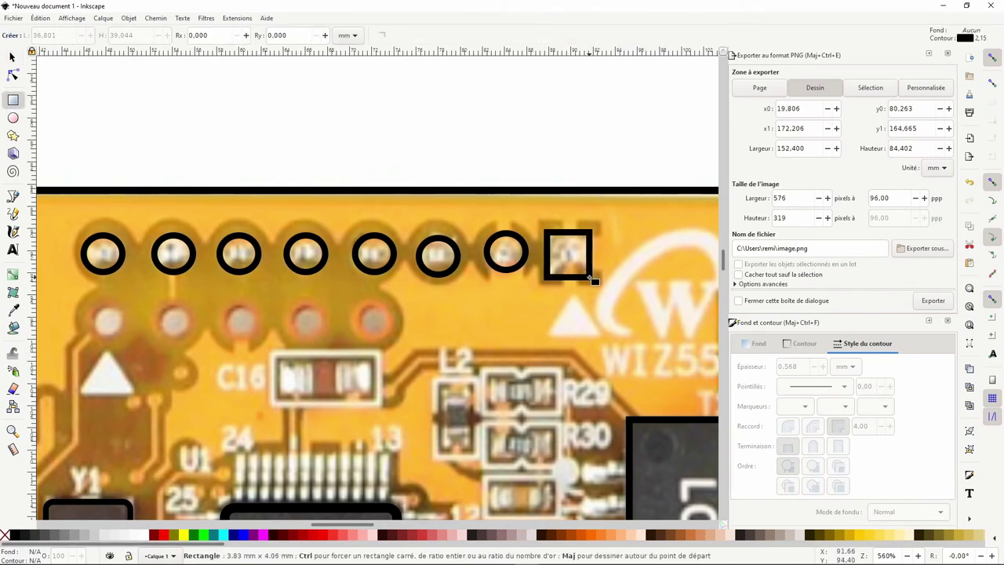
ctrl+scroll(502, 276, down, 1)
ctrl+scroll(502, 274, down, 2)
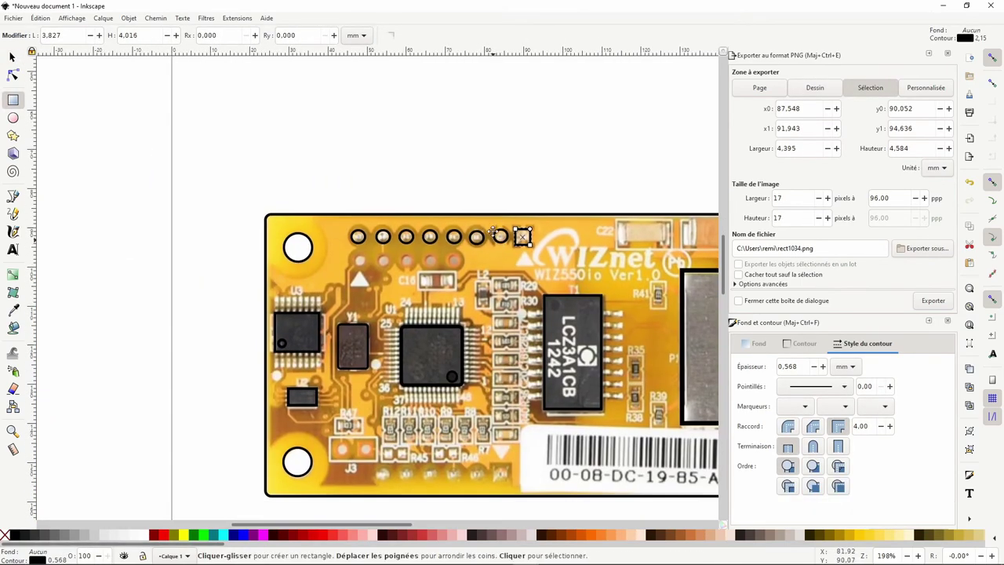
scroll(313, 235, down, 1)
click(11, 58)
Set the first and second pin rings to Y = 90 mm.
click(358, 221)
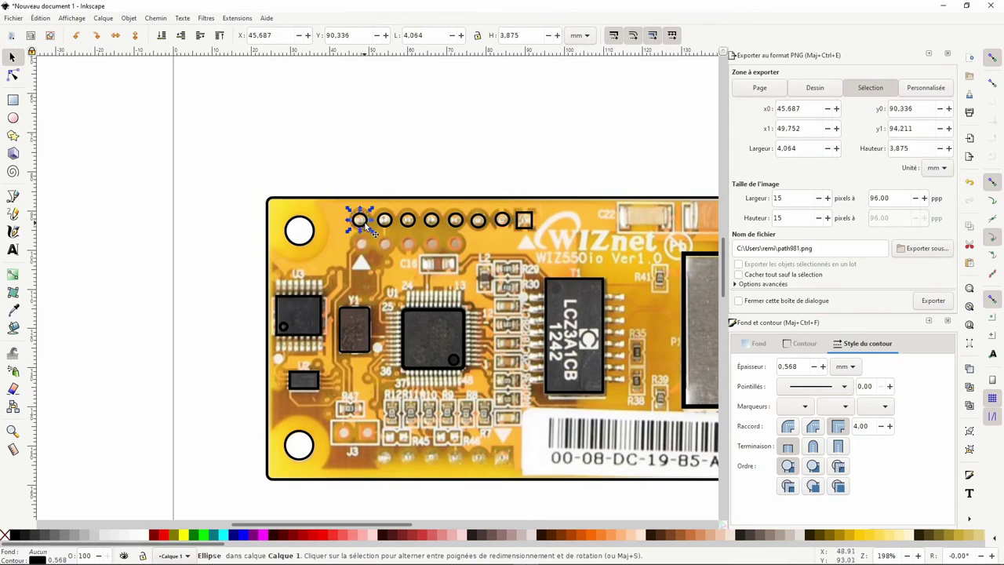
ctrl+scroll(382, 226, up, 3)
scroll(382, 227, up, 1)
click(258, 35)
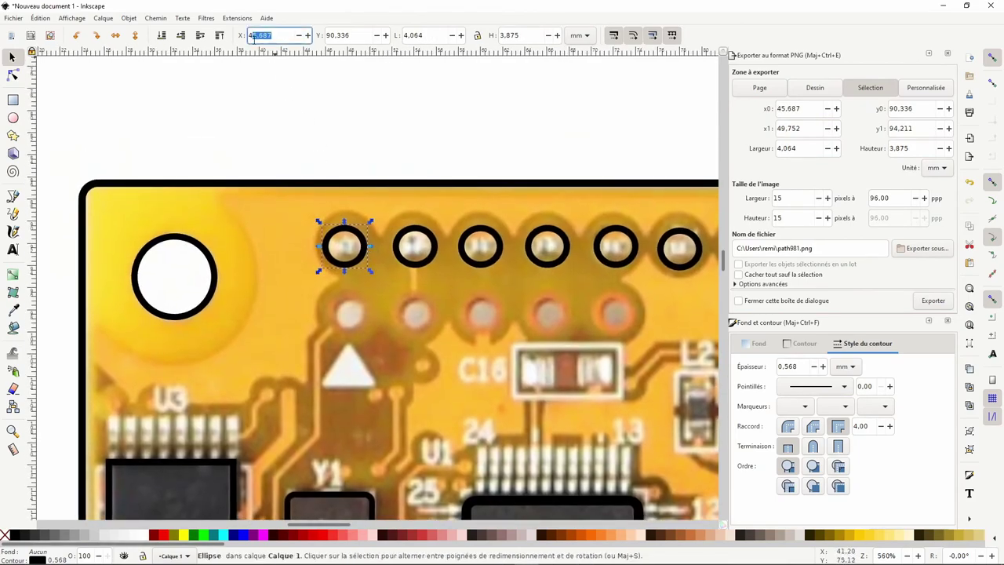
click(298, 36)
click(308, 35)
click(340, 35)
text(0)
key(Return)
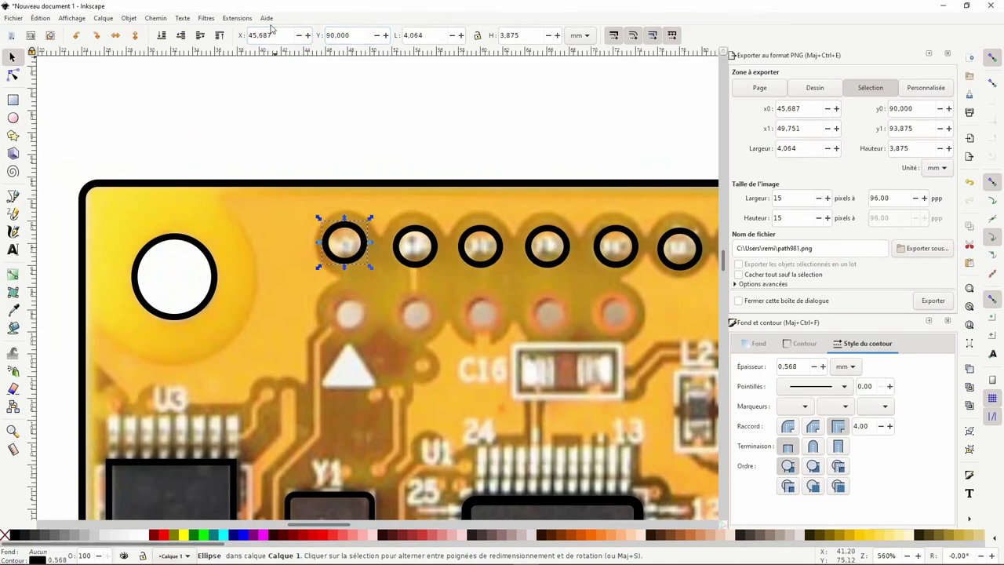
click(409, 227)
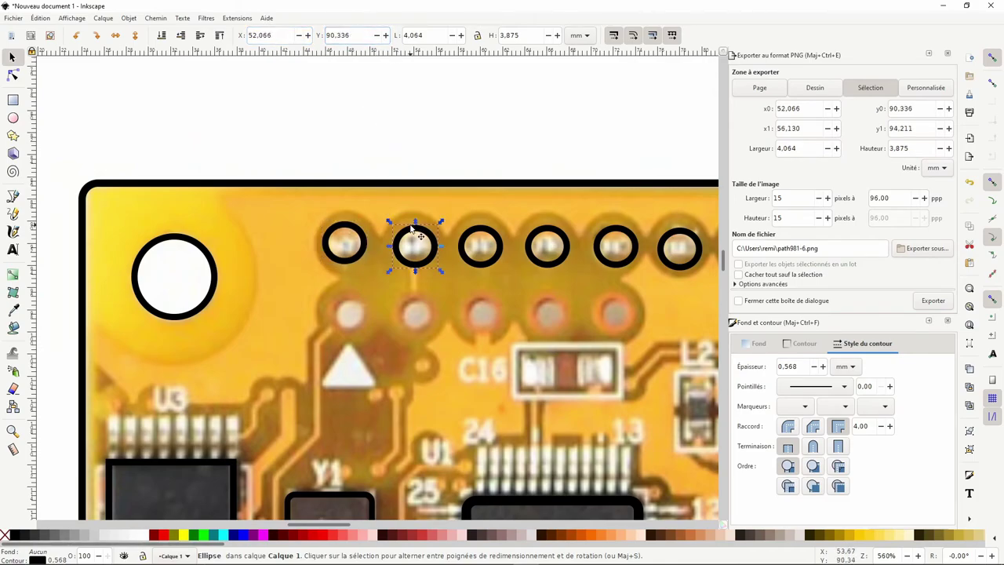
key(Return)
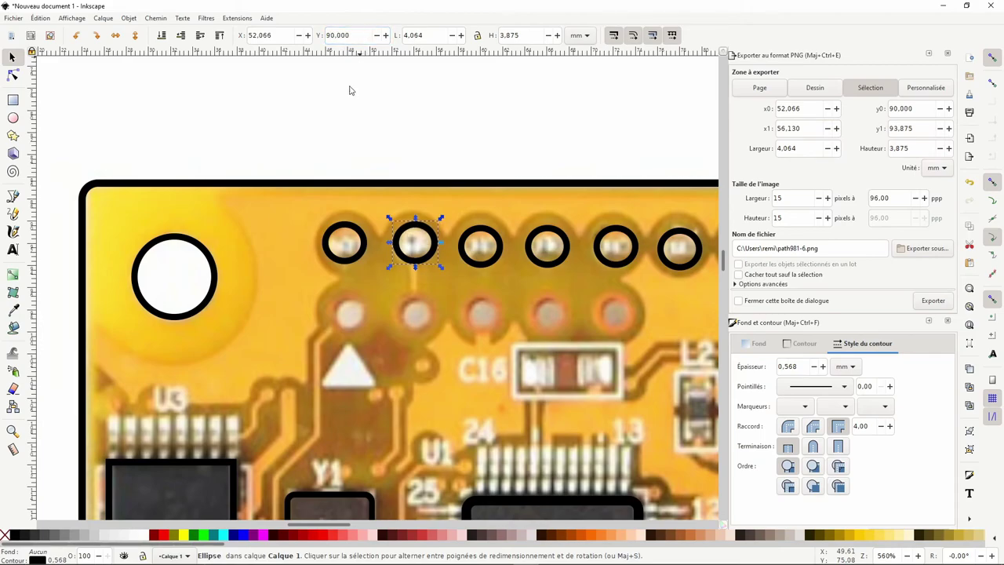
Set the third through sixth pin rings to Y = 90 mm.
click(493, 233)
text(90)
key(Return)
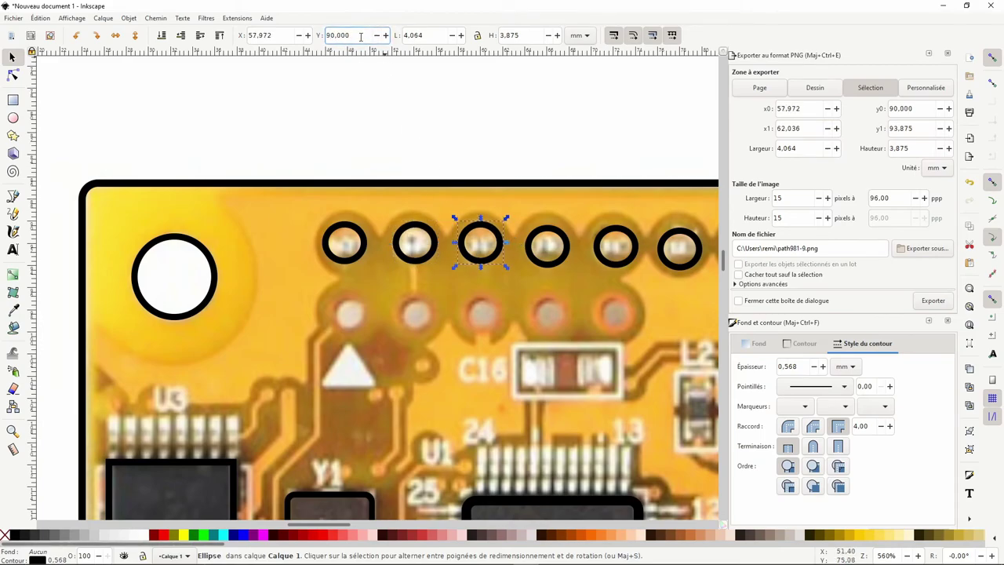
click(543, 236)
text(9)
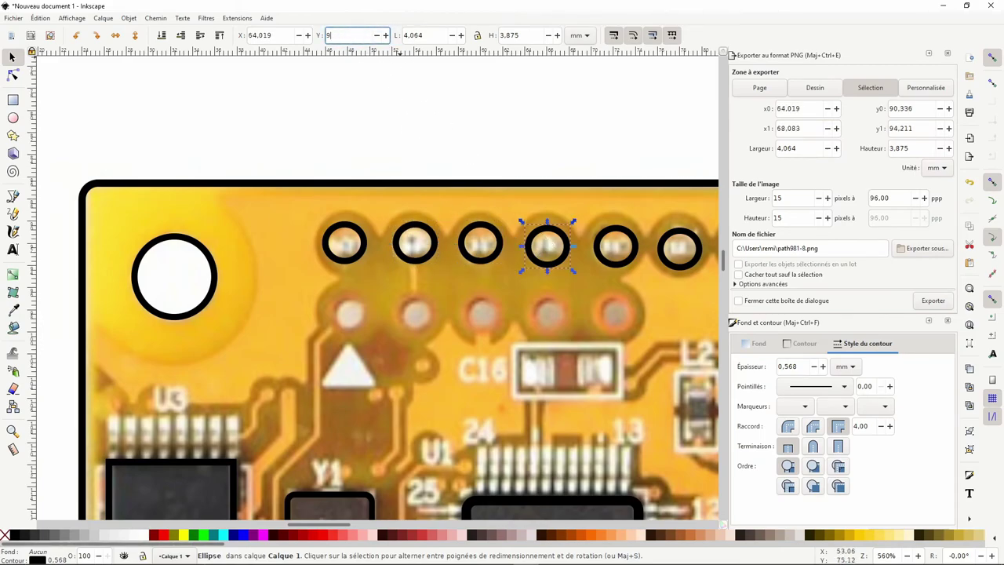
text(0)
key(Return)
click(618, 243)
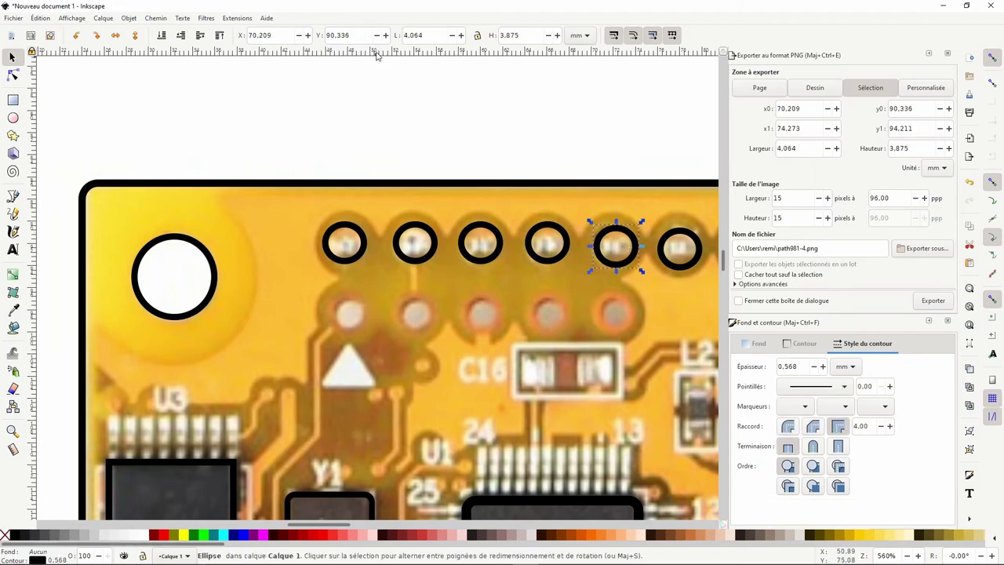
text(90,000)
key(Return)
scroll(484, 245, right, 5)
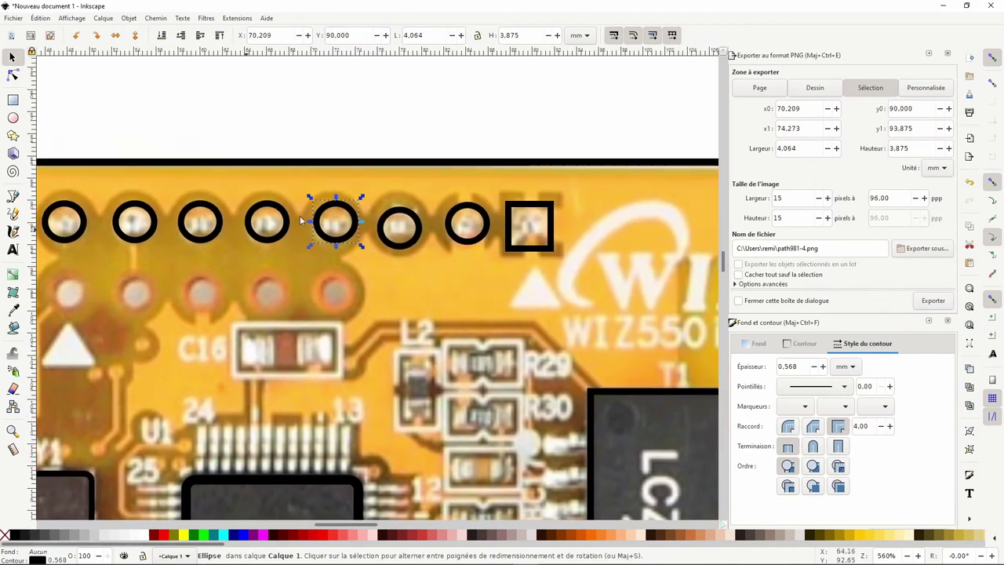
click(411, 222)
text(9)
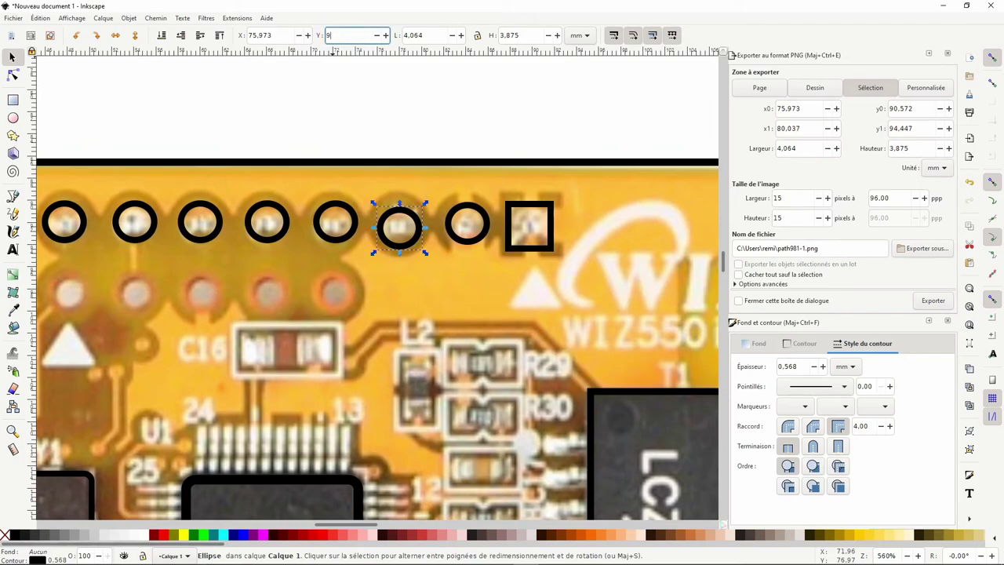
text(0)
key(Return)
Set the seventh pin ring and the square pad to Y = 90 mm.
click(468, 221)
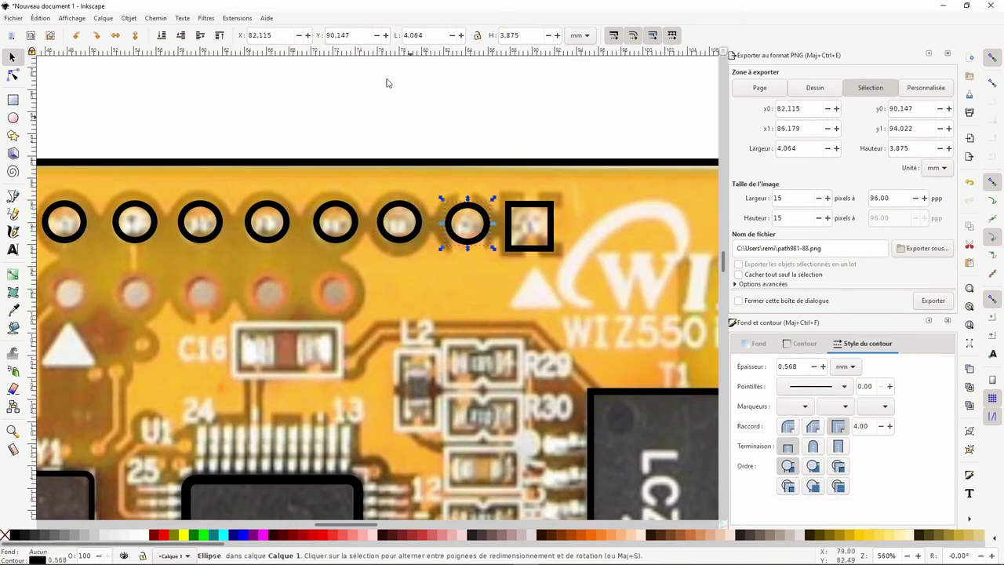
triple_click(356, 32)
text(90)
key(Return)
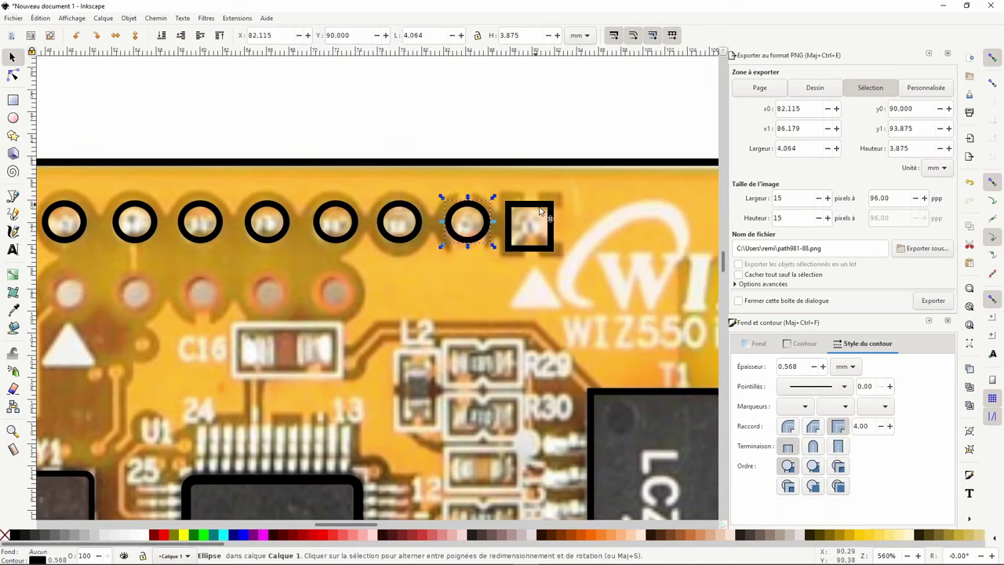
click(540, 210)
text(0)
key(Return)
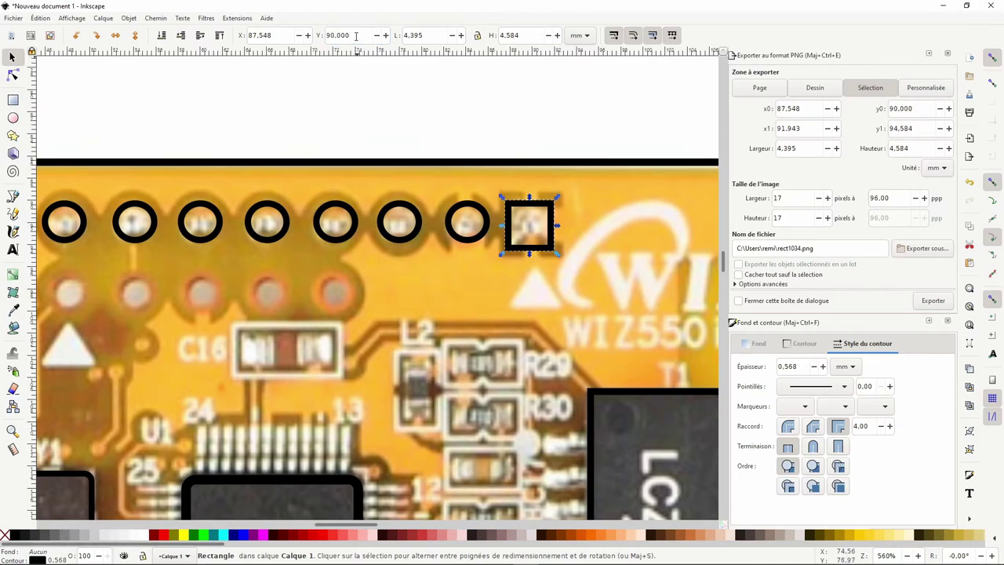
ctrl+scroll(346, 203, down, 1)
ctrl+scroll(413, 237, down, 2)
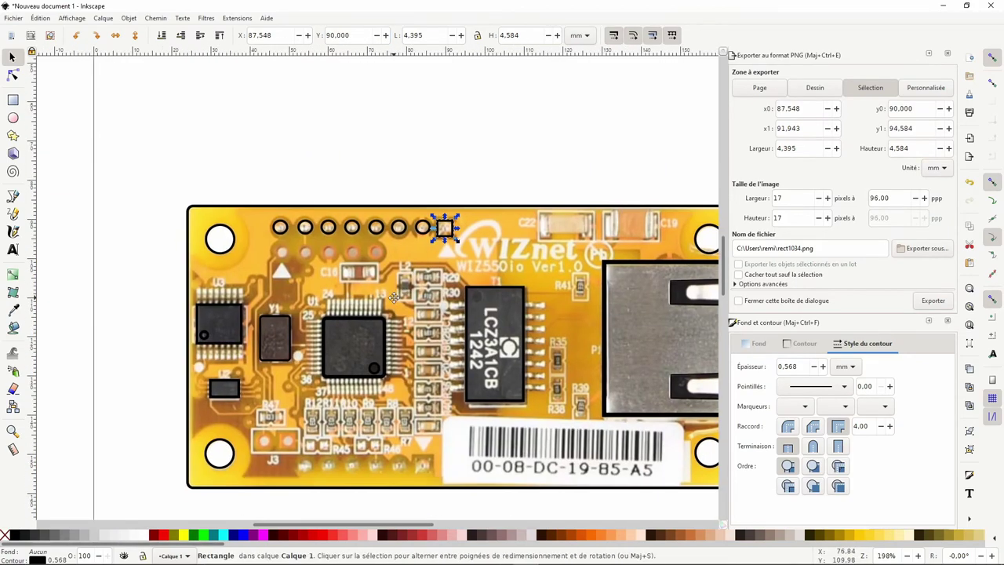
Copy the top row of pin rings and square pad down to the board's bottom edge.
shift+click(421, 232)
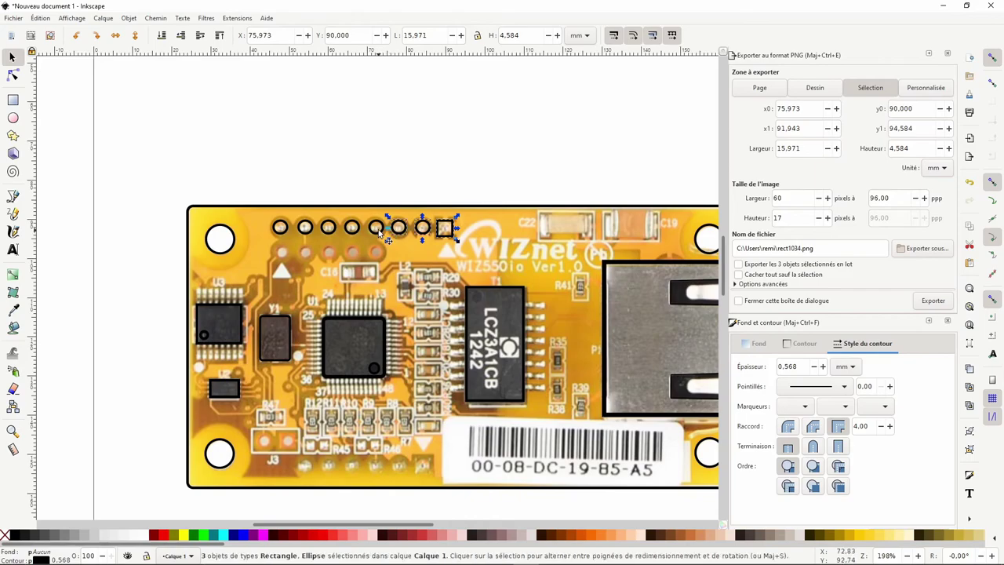
shift+click(350, 237)
shift+click(355, 225)
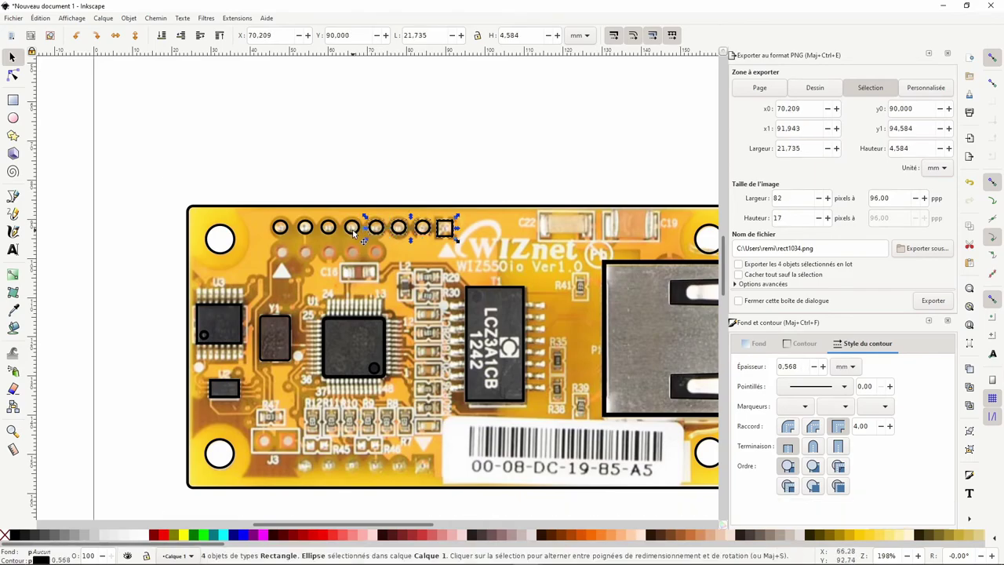
shift+click(352, 235)
shift+click(328, 234)
shift+click(305, 234)
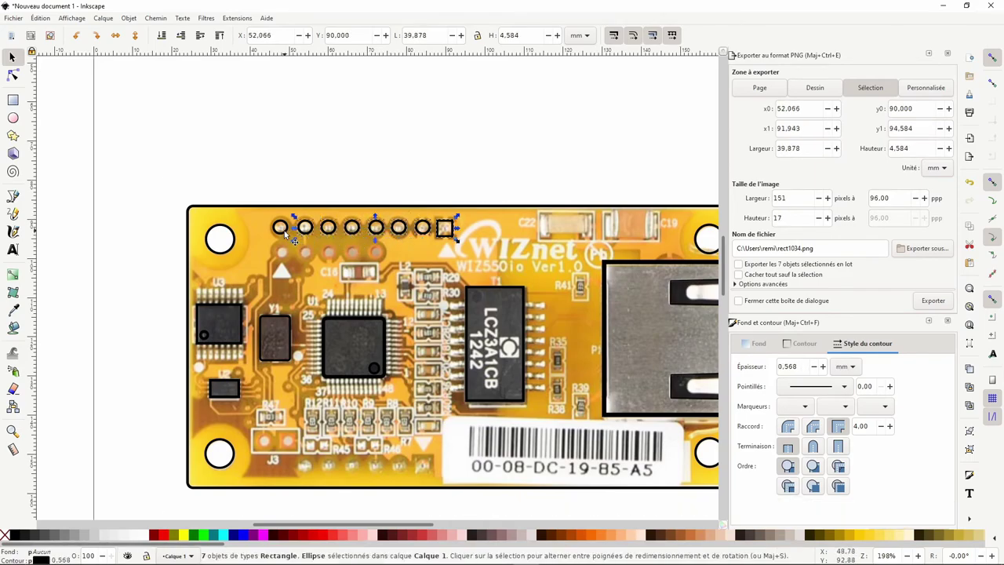
shift+click(284, 230)
key(ctrl+c)
key(ctrl+v)
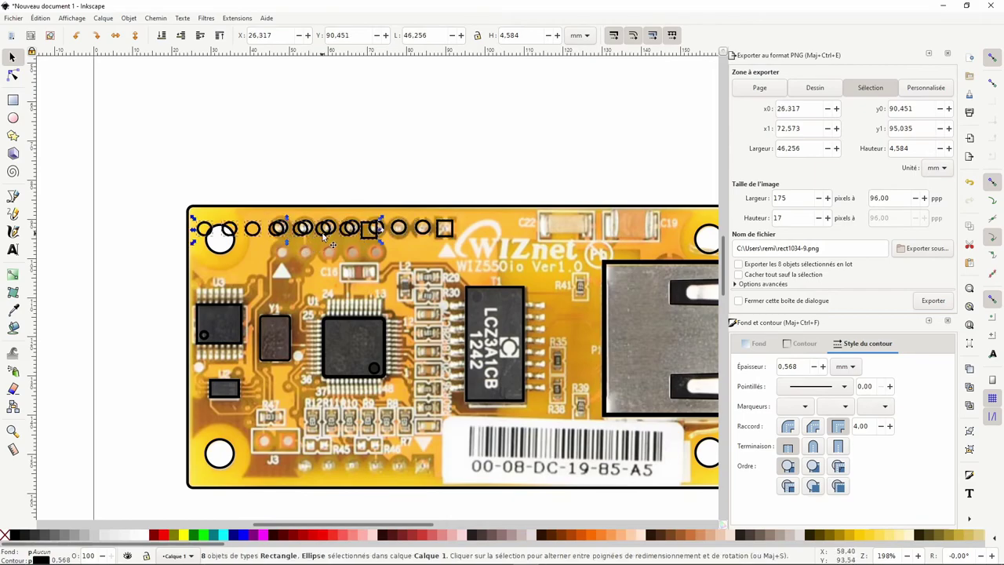
drag(323, 235, 424, 477)
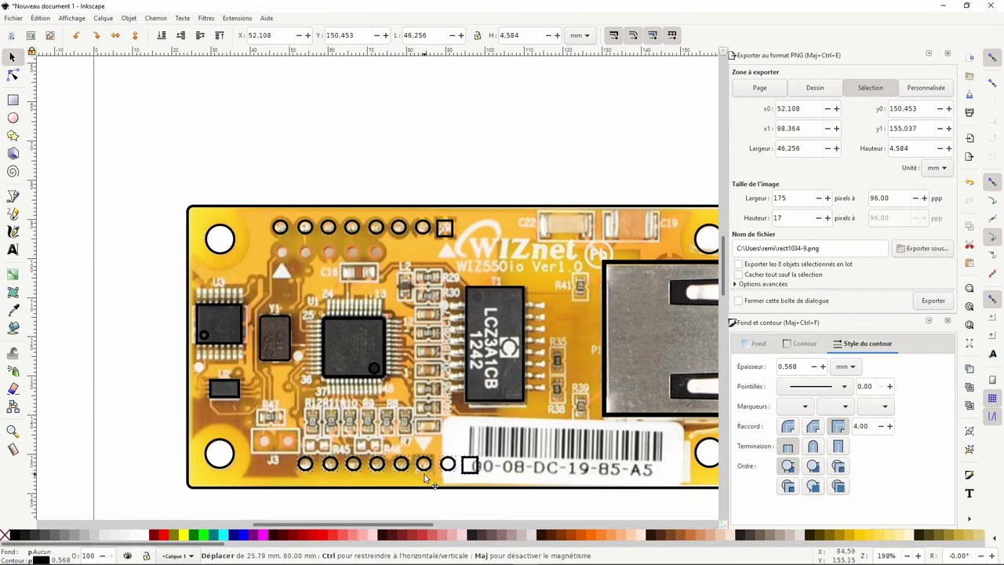
drag(424, 476, 390, 476)
ctrl+scroll(422, 479, up, 2)
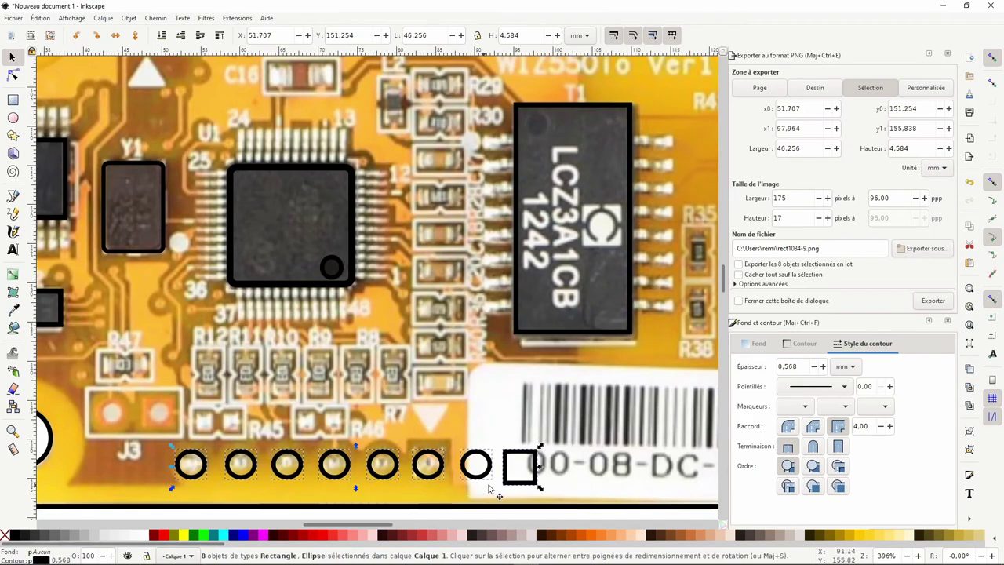
Delete the surplus bottom ring and slide the square pad left onto its pin.
click(476, 480)
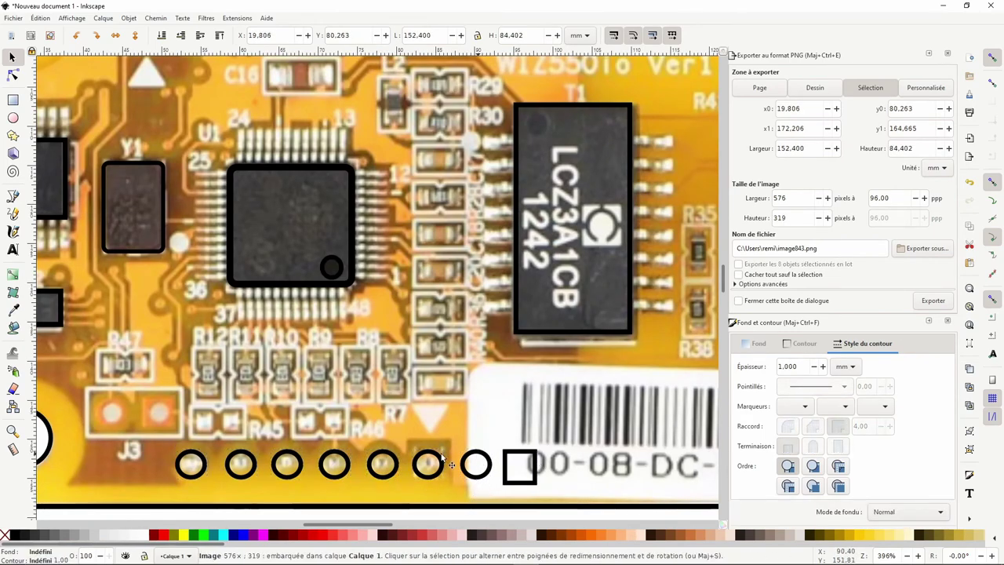
key(Delete)
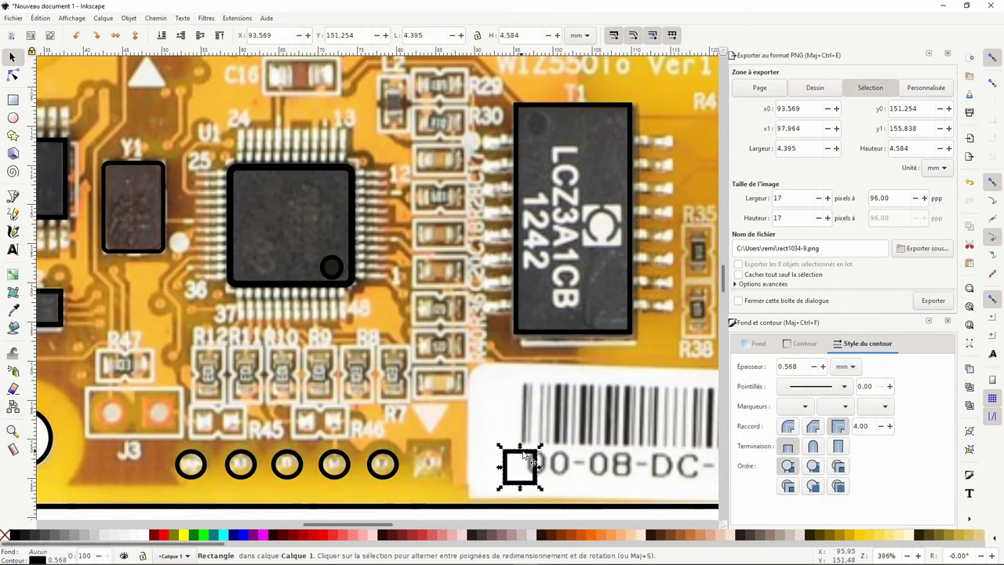
drag(519, 463, 400, 448)
scroll(423, 427, up, 2)
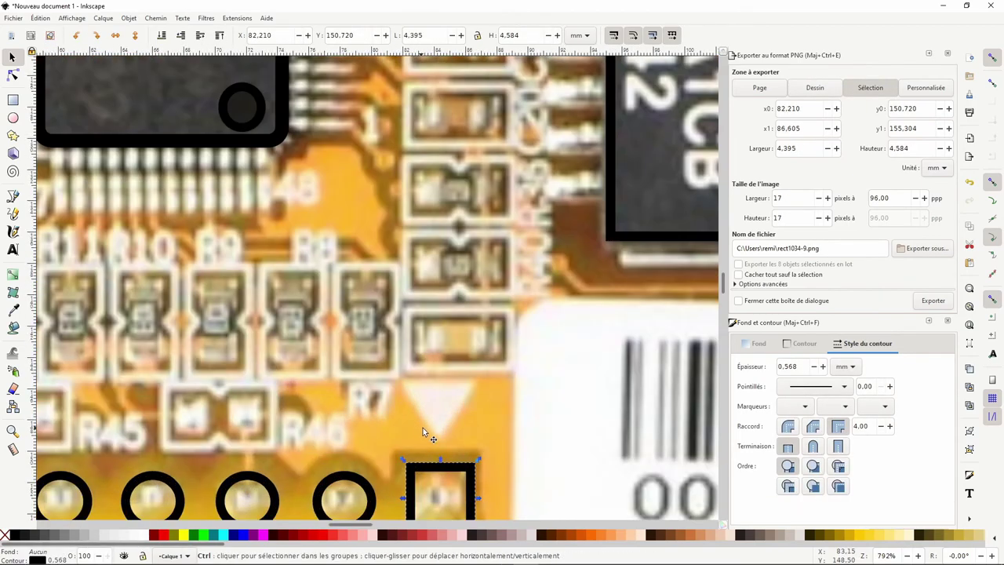
scroll(420, 392, down, 2)
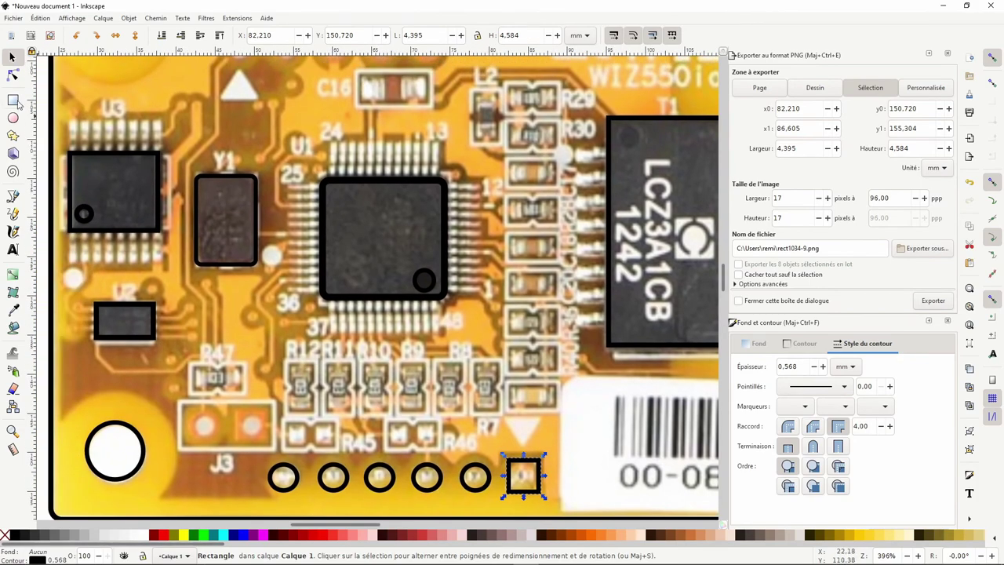
click(13, 99)
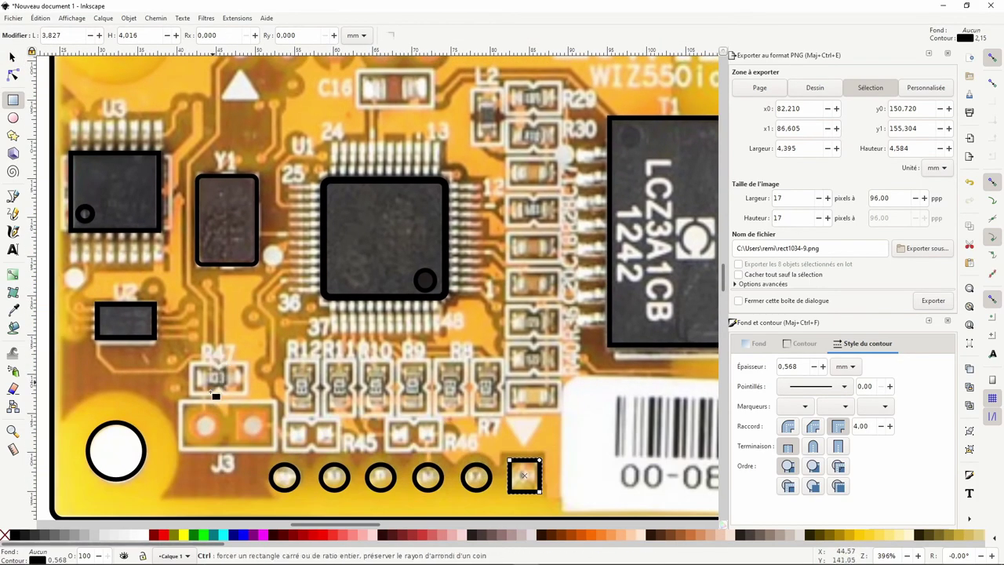
Draw a rectangle over resistor R47 and duplicate it onto the left and right pads.
scroll(193, 329, up, 2)
drag(207, 327, 244, 361)
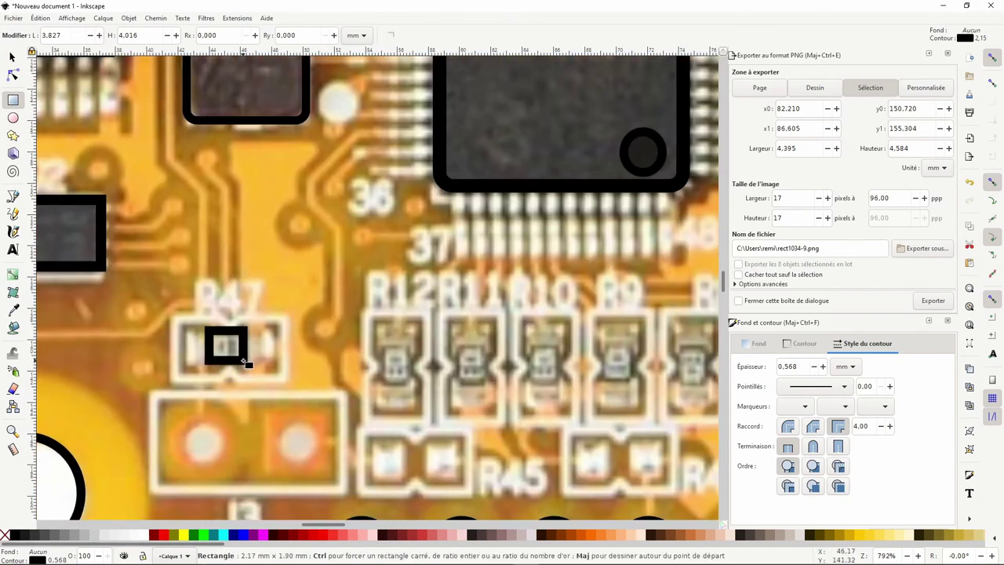
click(12, 57)
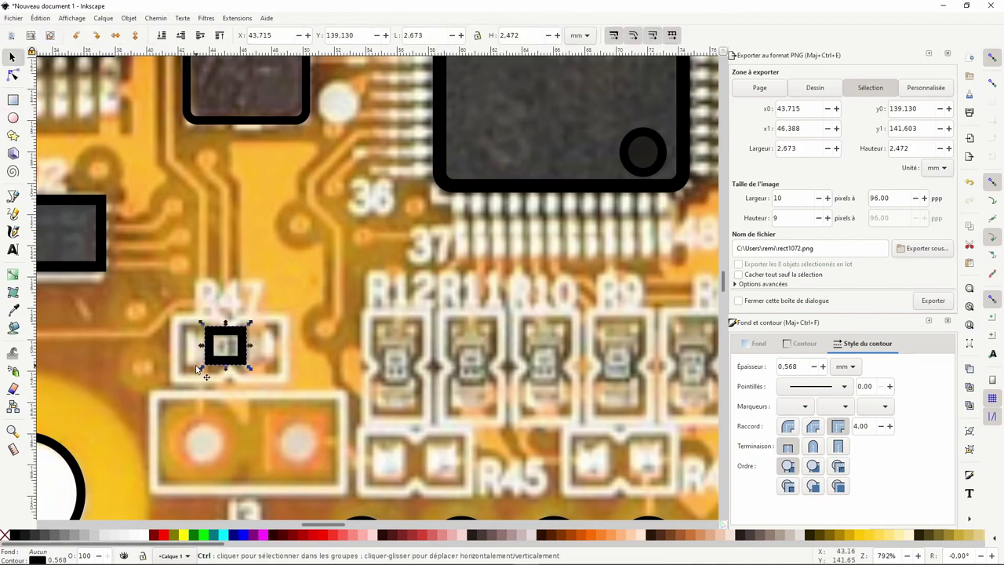
scroll(212, 362, up, 2)
key(ctrl+d)
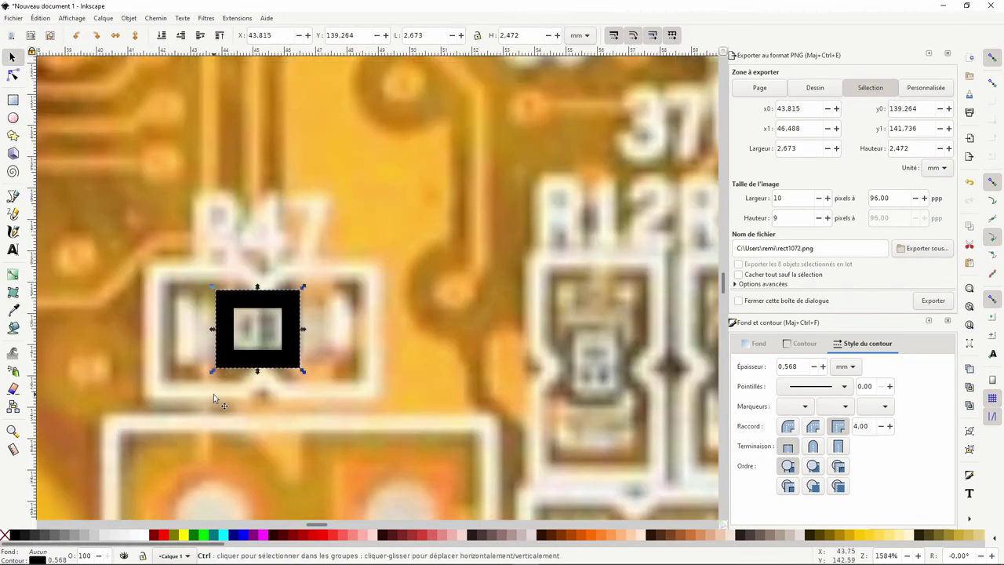
mouse_move(261, 330)
mouse_down()
mouse_move(232, 385)
mouse_move(253, 339)
mouse_move(228, 328)
mouse_up()
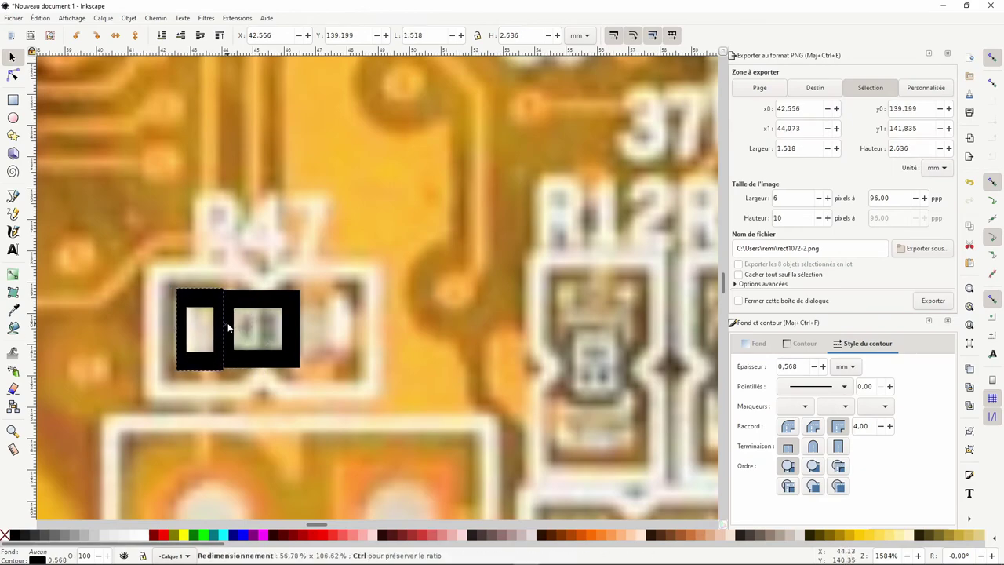
key(ctrl+d)
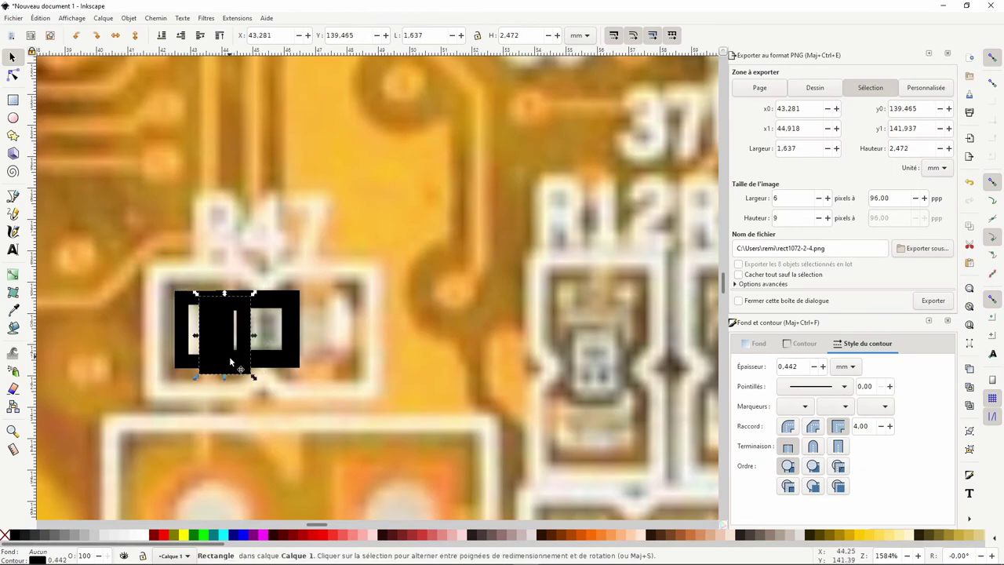
drag(229, 356, 343, 356)
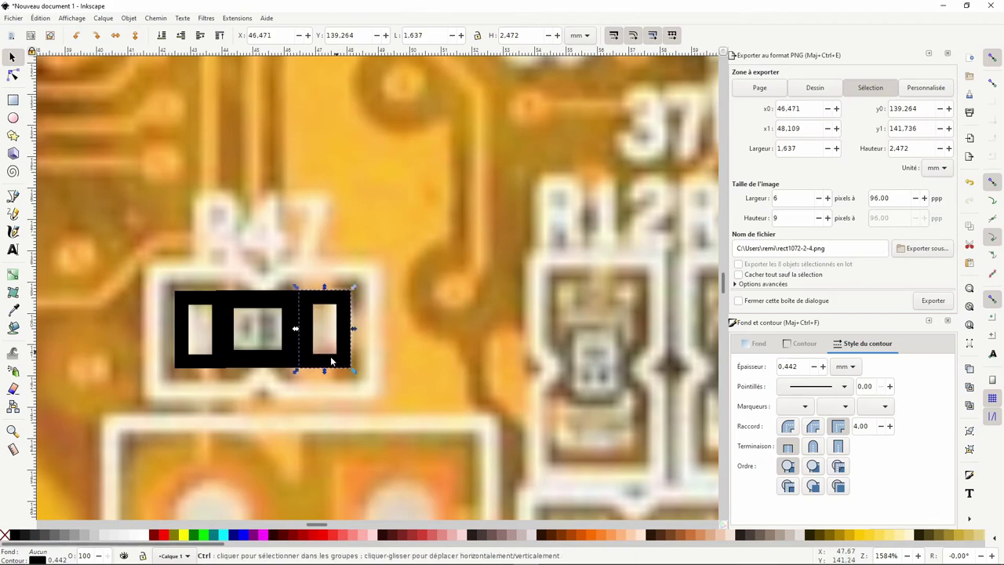
Make the R47 pad rectangles grey with no outline and keep the body black.
scroll(329, 357, down, 3)
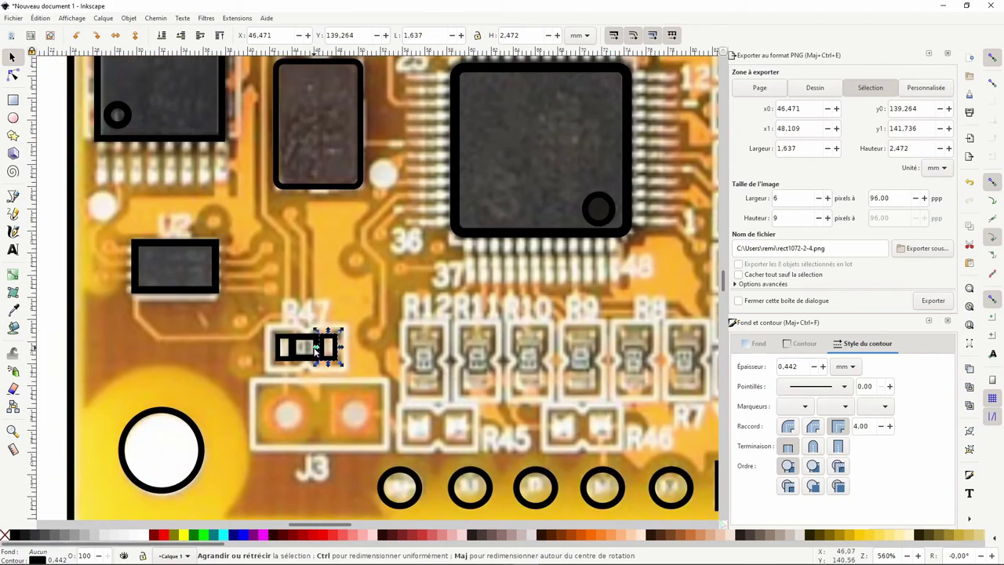
drag(314, 348, 306, 347)
click(281, 354)
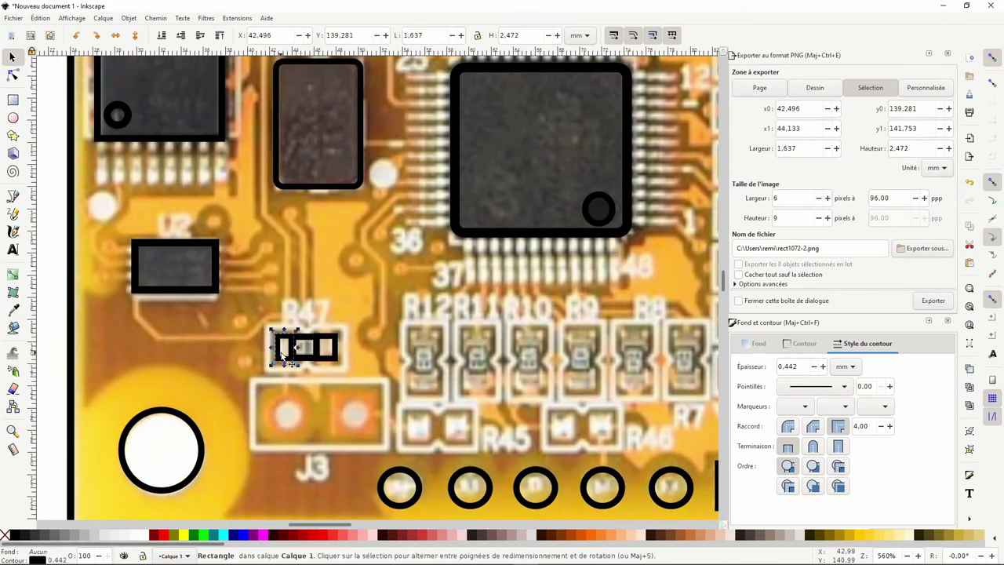
click(300, 359)
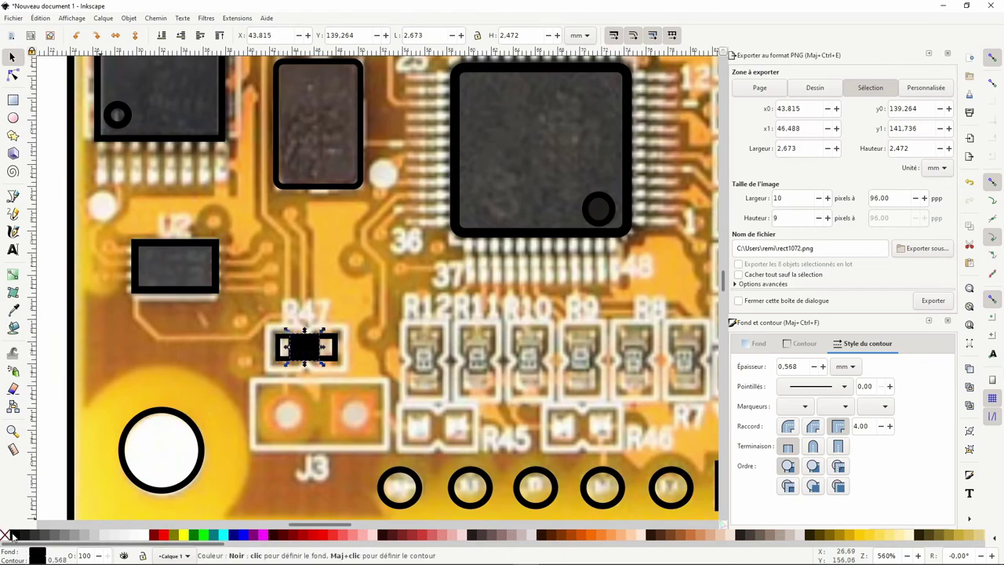
key(ctrl+z)
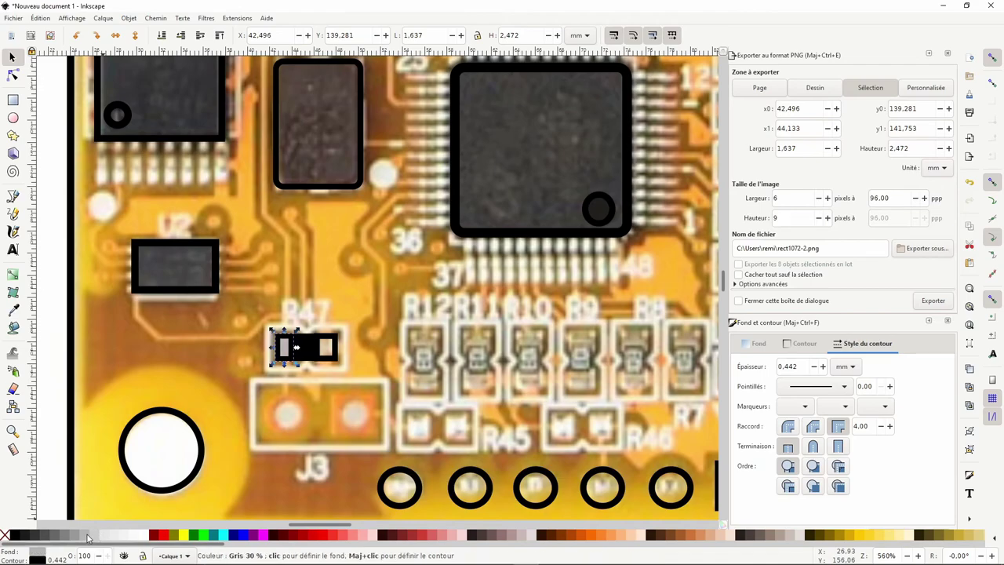
shift+click(5, 535)
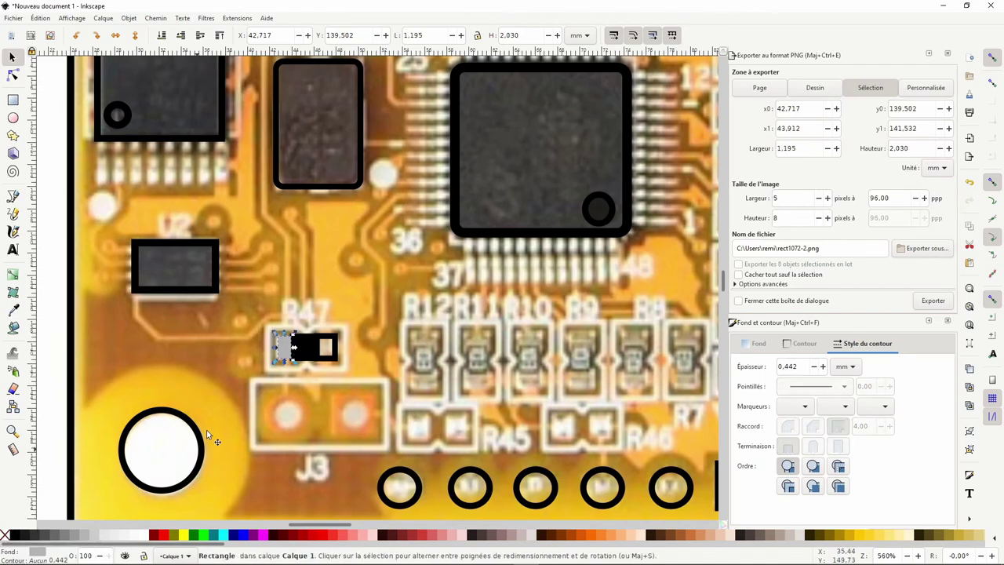
click(309, 355)
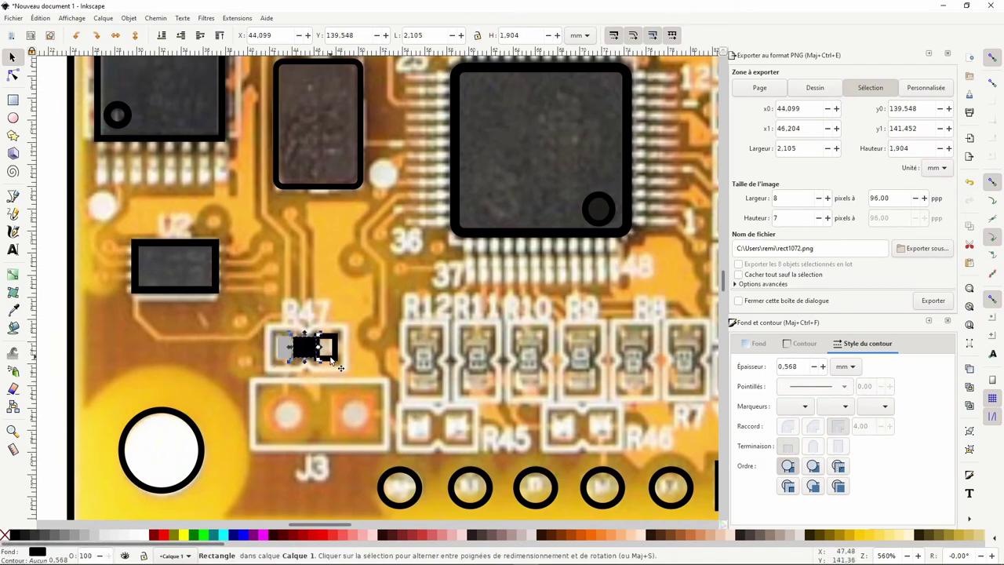
click(334, 355)
click(85, 536)
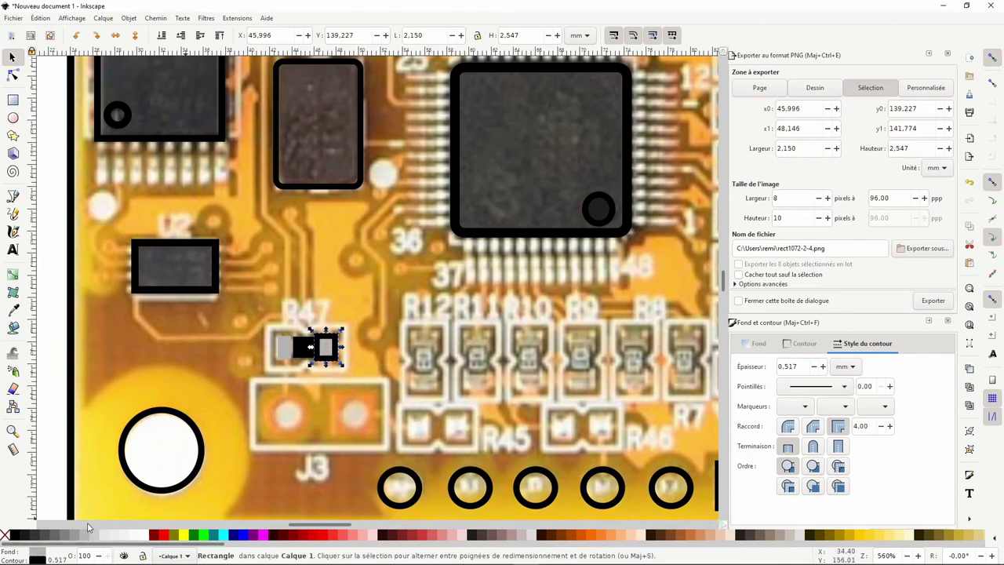
shift+click(5, 535)
Resize and align the left and right grey rectangles, with snapping turned off.
ctrl+scroll(226, 394, up, 3)
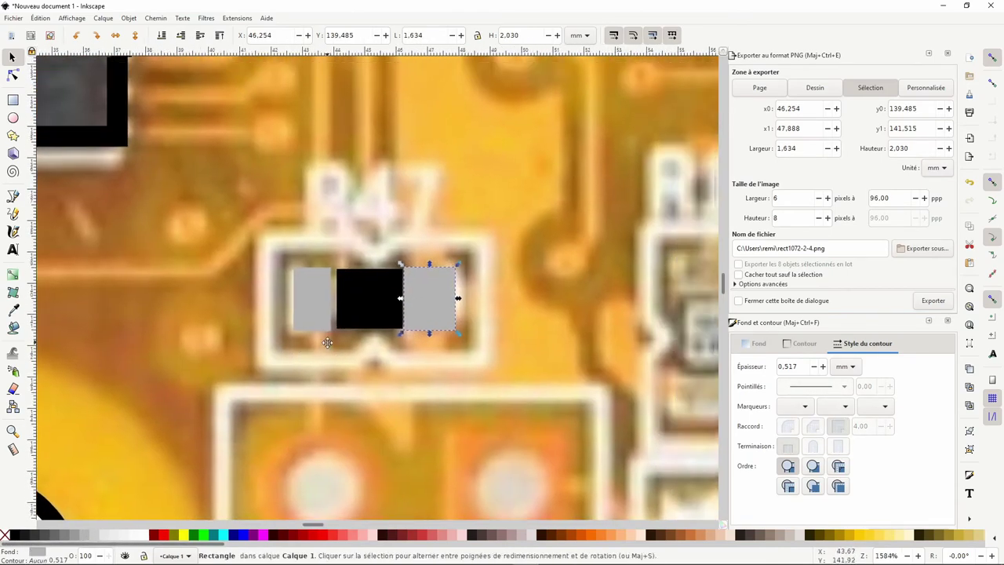
click(321, 305)
mouse_move(333, 305)
mouse_down()
mouse_move(342, 305)
mouse_move(316, 327)
mouse_up()
ctrl+scroll(318, 336, up, 3)
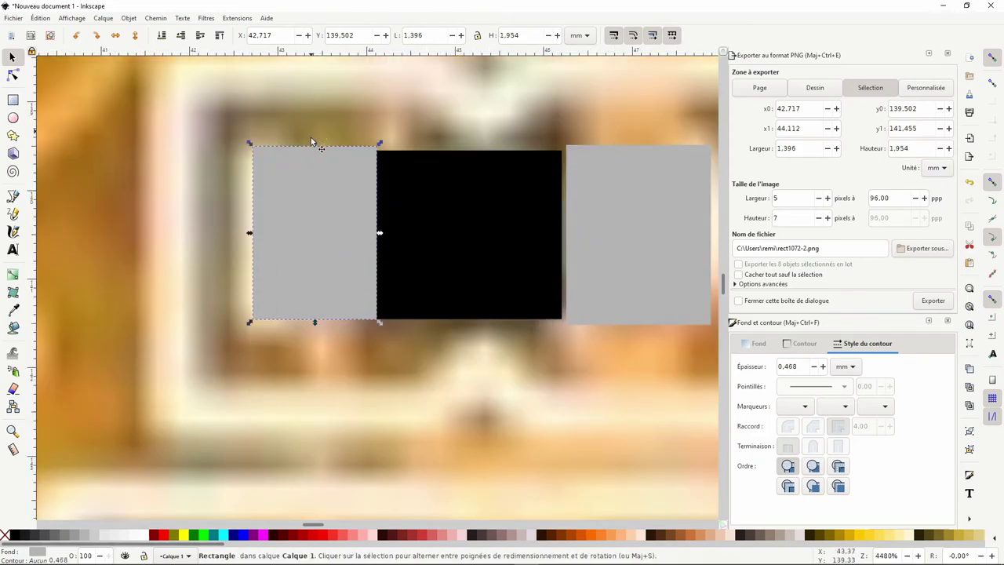
drag(313, 138, 313, 173)
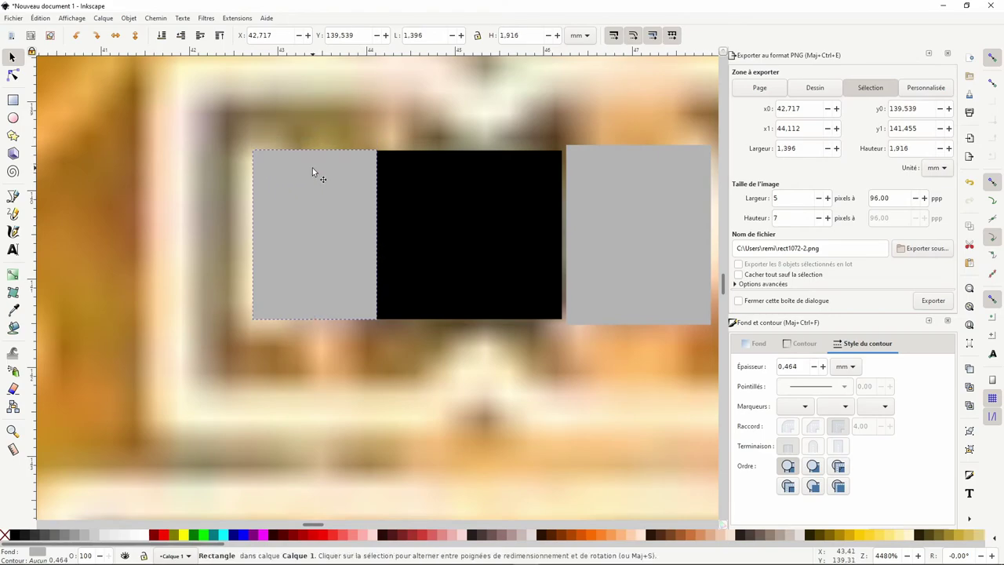
click(633, 206)
scroll(633, 206, right, 5)
drag(476, 220, 467, 228)
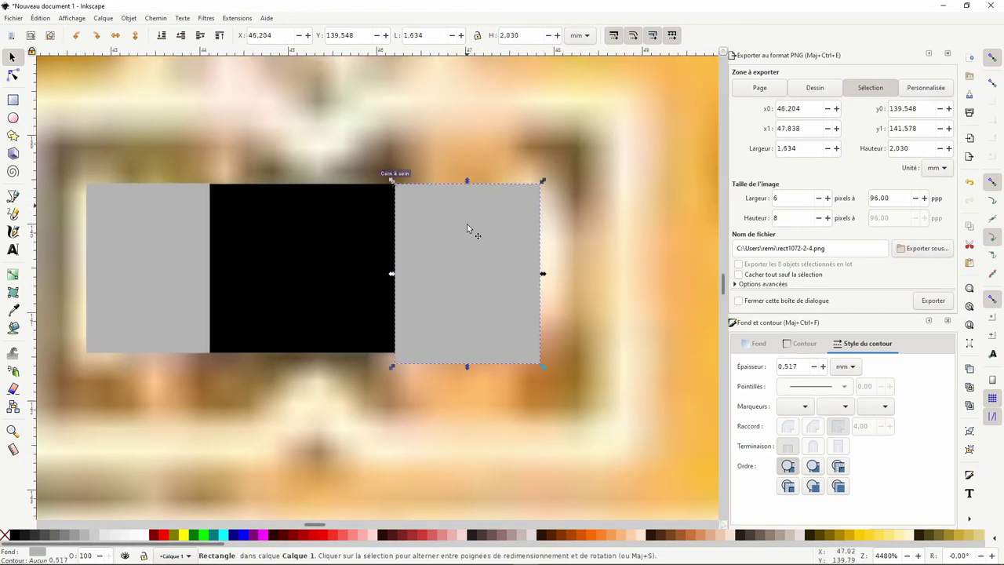
click(992, 61)
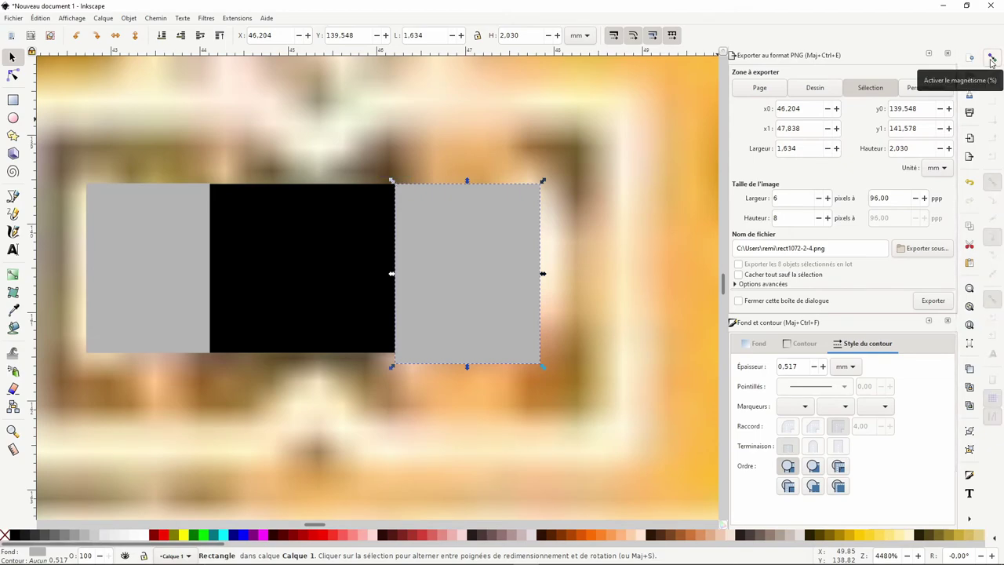
drag(470, 372, 468, 367)
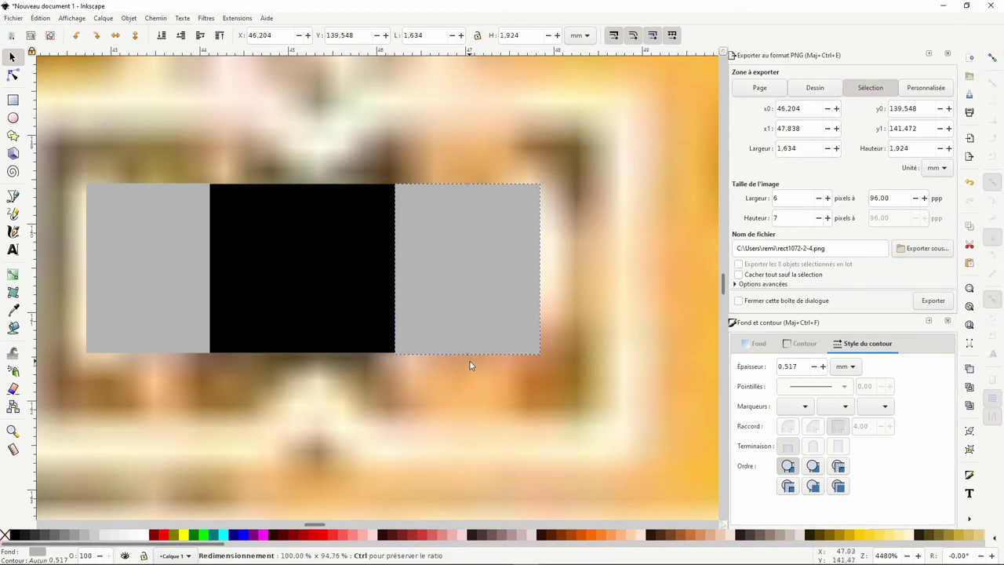
Extend the left grey rectangle further left to line up with the R47 body.
shift+click(323, 294)
shift+click(173, 277)
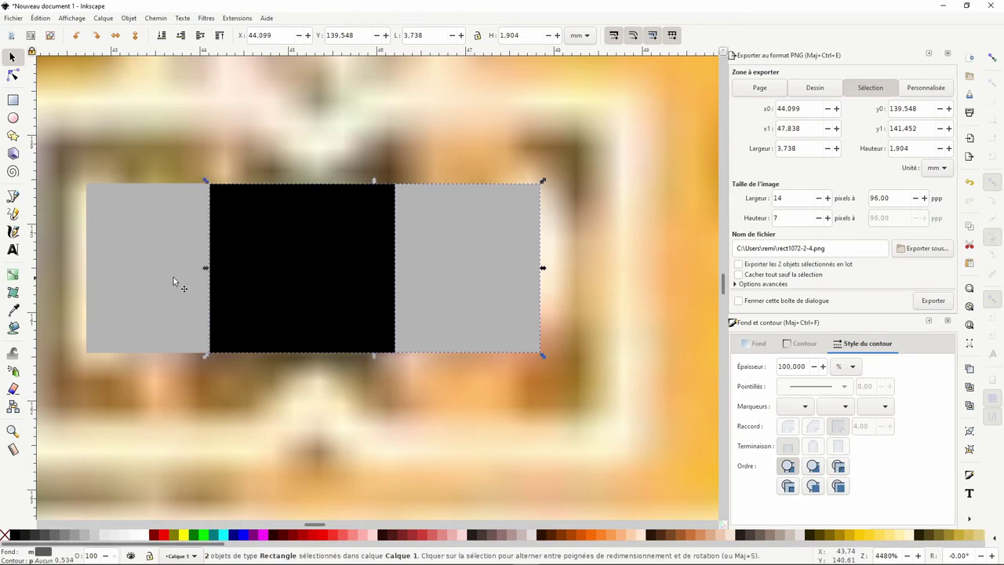
scroll(234, 226, down, 5)
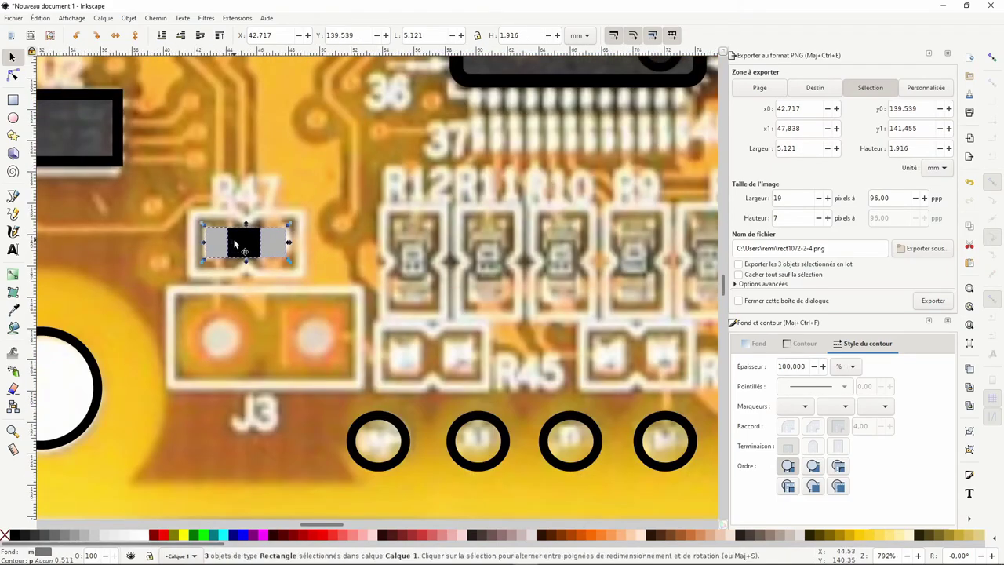
scroll(262, 260, up, 3)
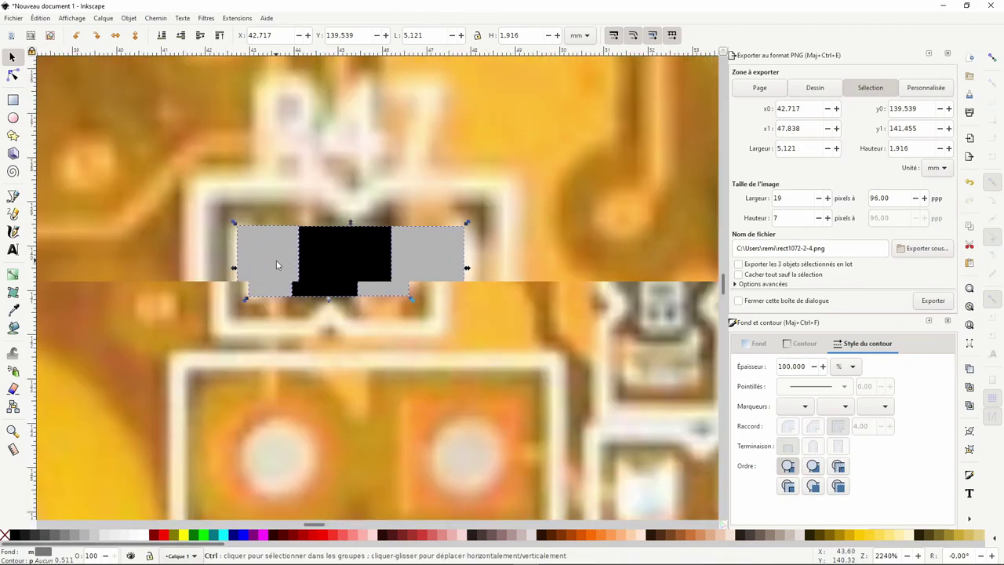
click(266, 279)
drag(233, 269, 219, 268)
scroll(242, 288, down, 1)
scroll(242, 288, down, 5)
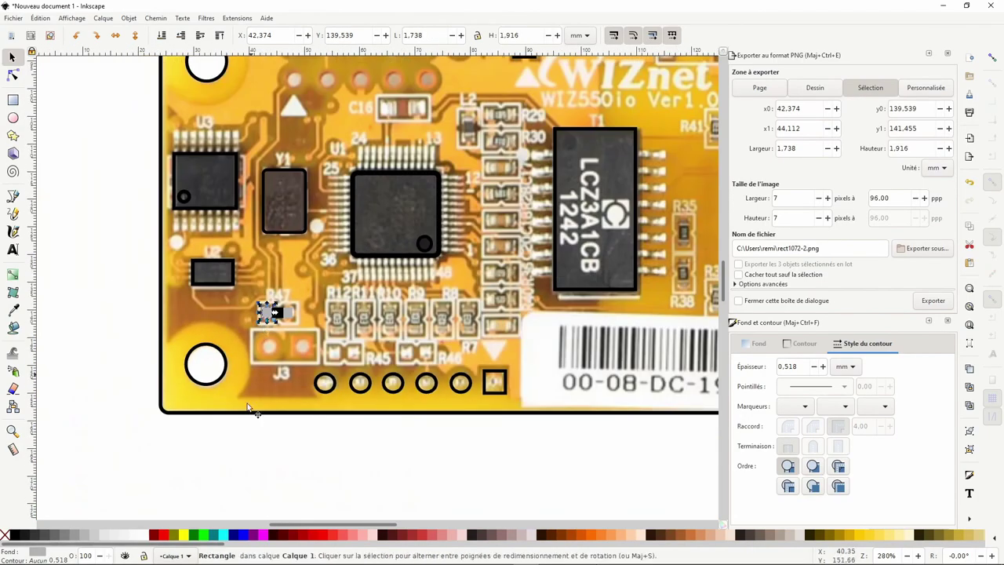
Select the three R47 rectangles and group them into one resistor symbol.
click(272, 444)
scroll(276, 314, up, 6)
click(230, 327)
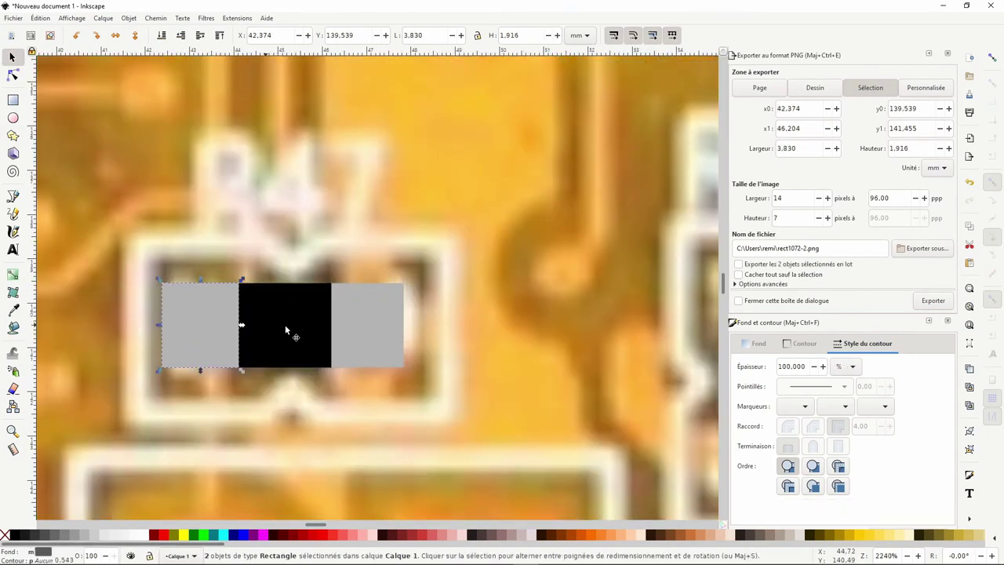
right_click(342, 329)
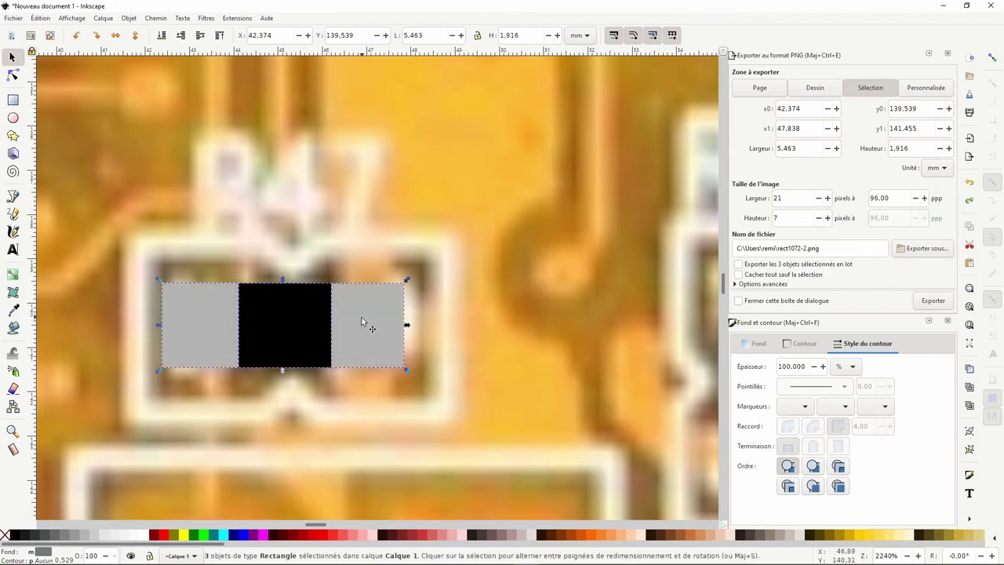
right_click(362, 317)
click(385, 274)
scroll(376, 279, down, 2)
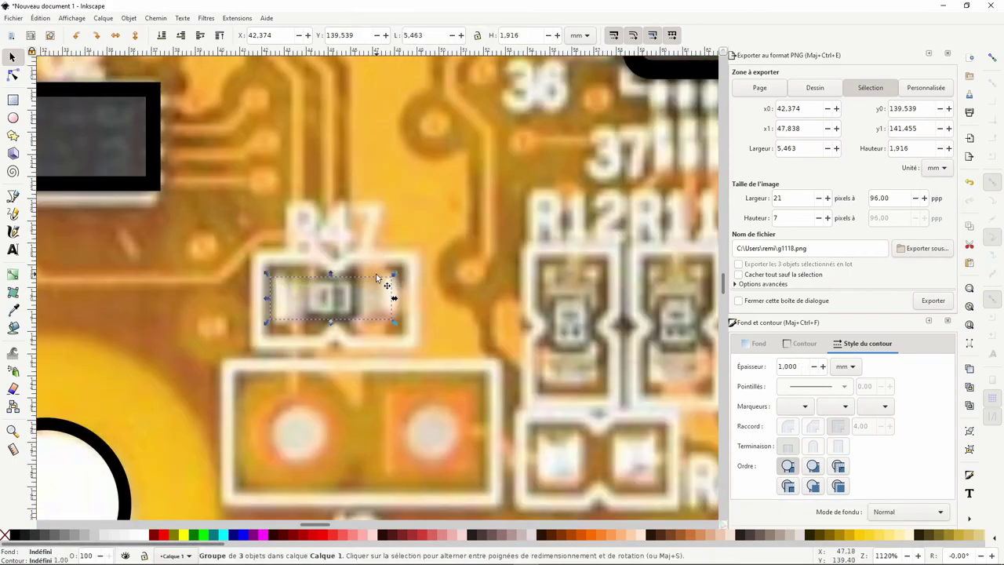
Raise the resistor group, then place a copy rotated 90° on the R12 pad.
click(219, 36)
scroll(426, 296, right, 2)
key(ctrl+d)
drag(248, 308, 496, 329)
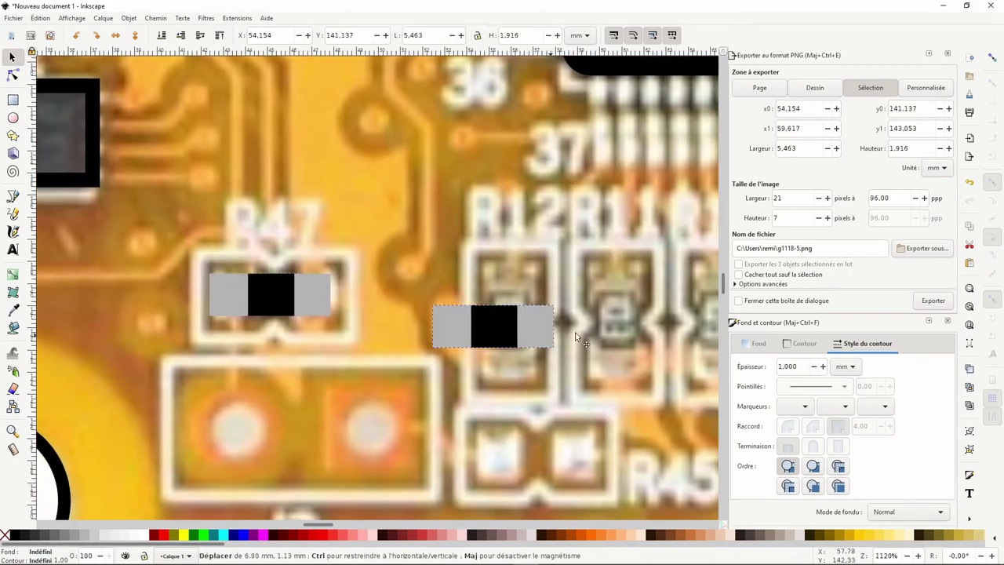
click(76, 36)
drag(522, 304, 507, 309)
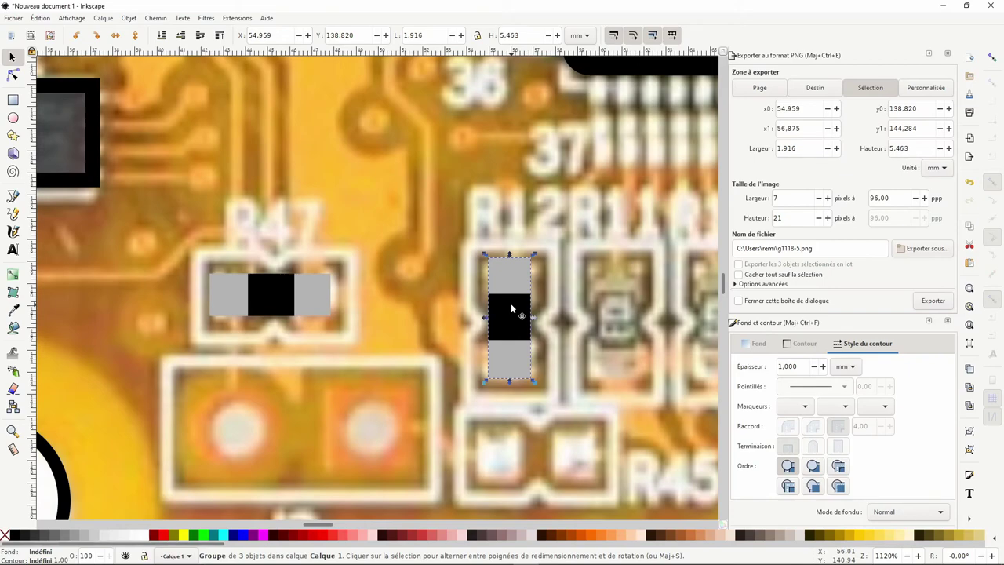
mouse_move(511, 309)
mouse_down()
mouse_move(406, 313)
mouse_move(526, 346)
mouse_up()
Duplicate the vertical resistor onto the R11, R10, R9 and R8 pads.
key(ctrl+d)
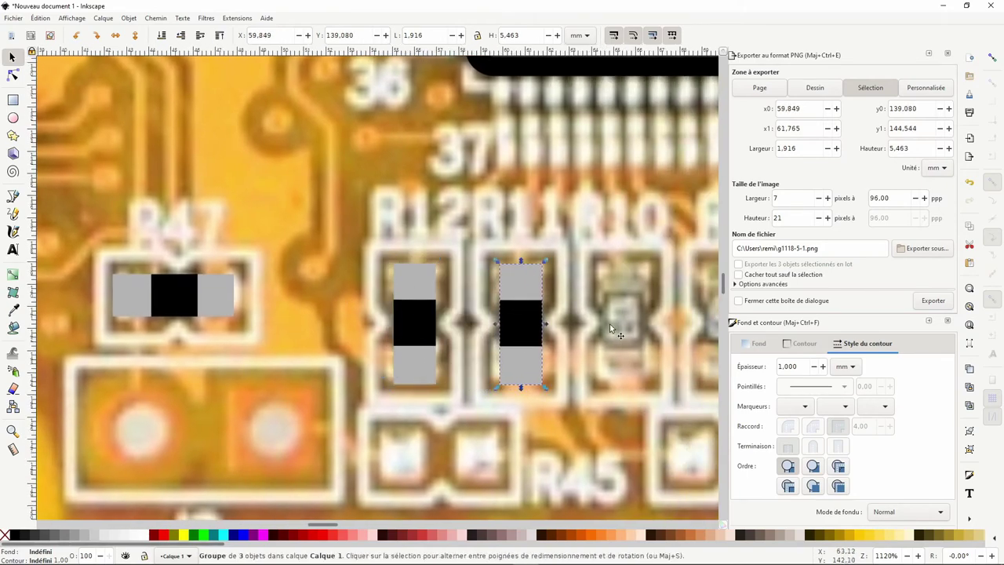
scroll(526, 346, right, 5)
key(ctrl+d)
drag(372, 333, 577, 349)
key(ctrl+d)
key(ctrl+d)
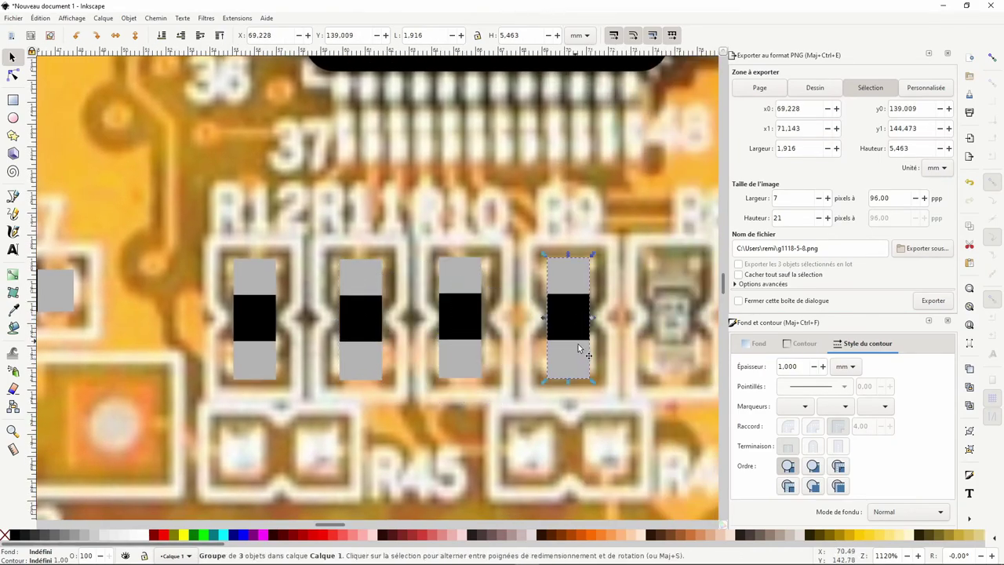
scroll(576, 349, right, 5)
mouse_move(377, 337)
mouse_down()
mouse_move(486, 328)
mouse_move(574, 337)
mouse_up()
key(ctrl+d)
ctrl+scroll(573, 343, down, 3)
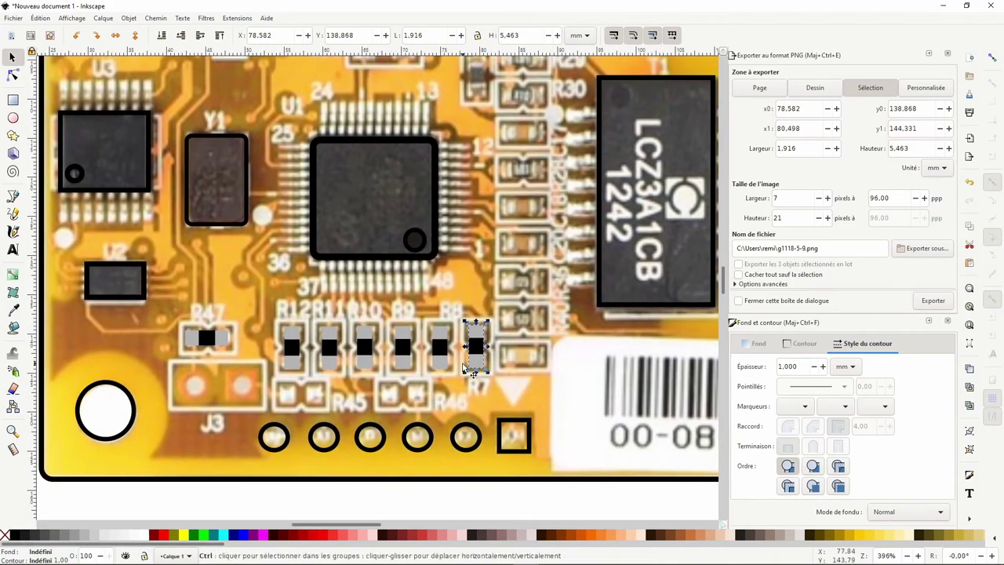
Place the first two horizontal resistor copies on the pads beside the big chip.
key(ctrl+d)
drag(469, 368, 513, 341)
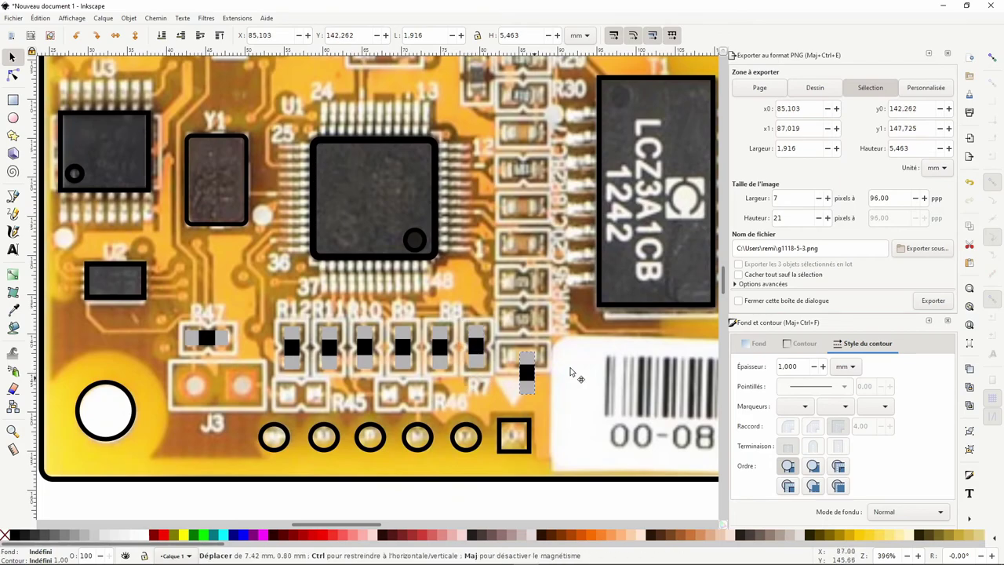
click(75, 35)
drag(532, 327, 536, 324)
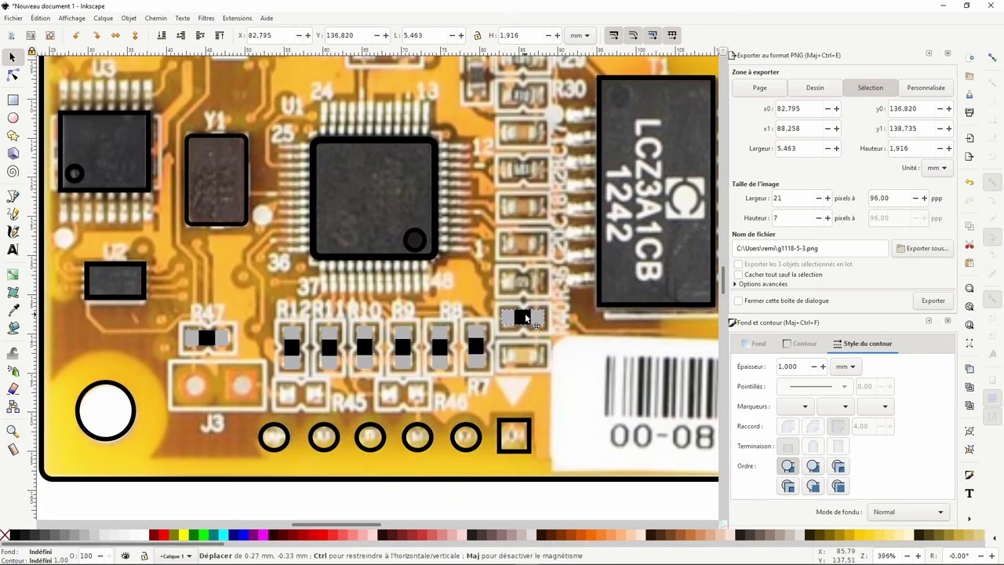
key(ctrl+bracketleft)
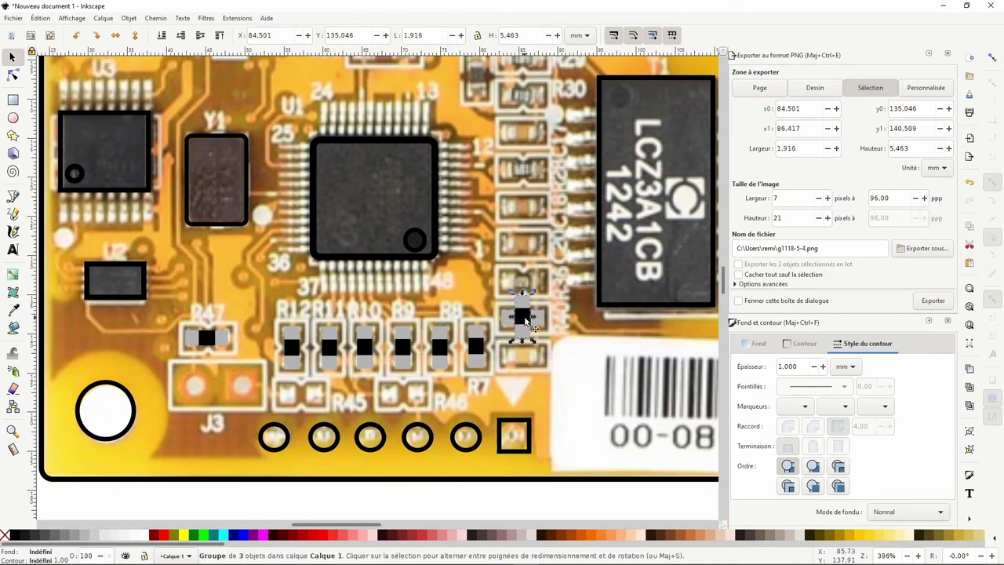
click(75, 35)
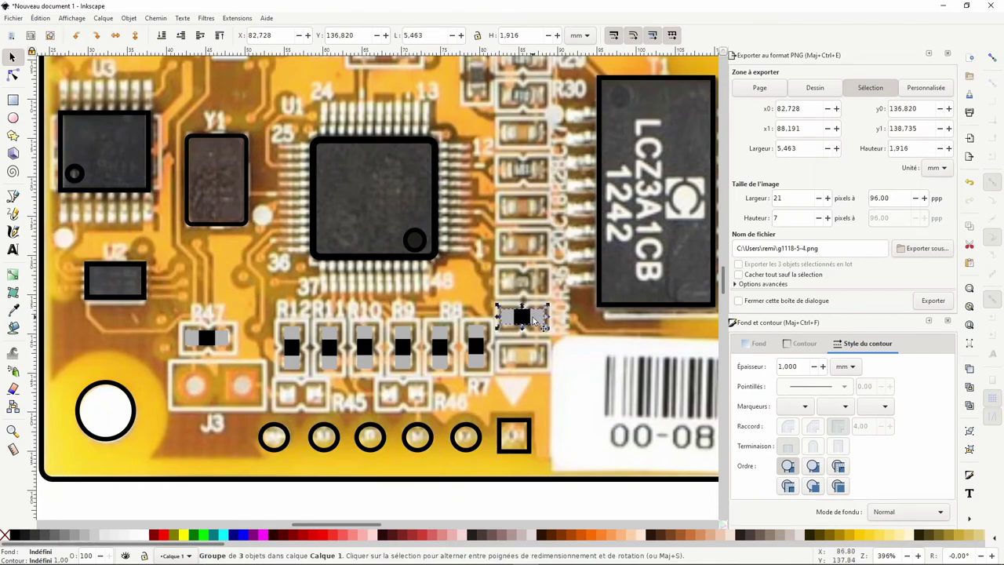
drag(533, 321, 537, 314)
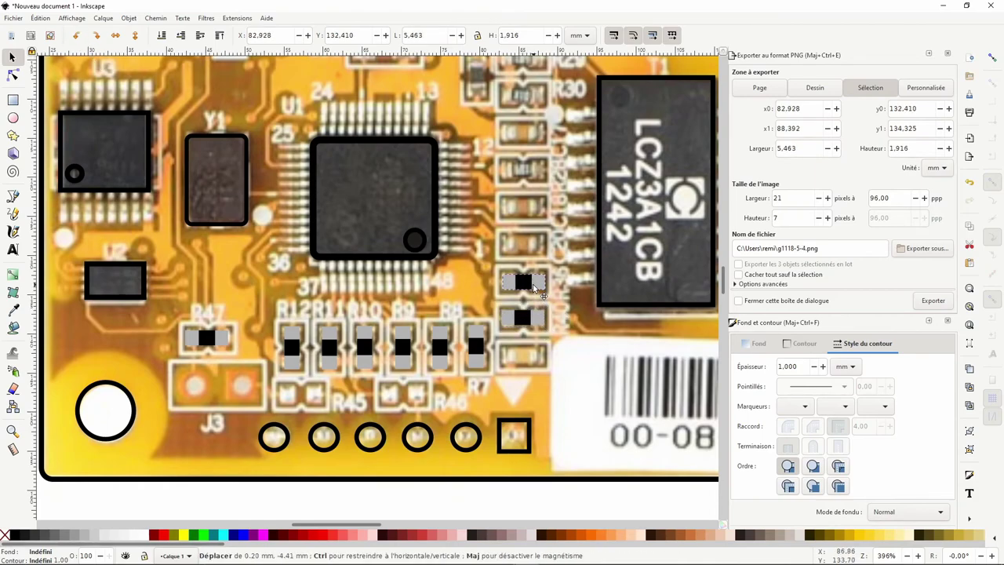
Add three more horizontal resistor copies on the next pads up the column.
key(ctrl+bracketleft)
drag(540, 290, 536, 252)
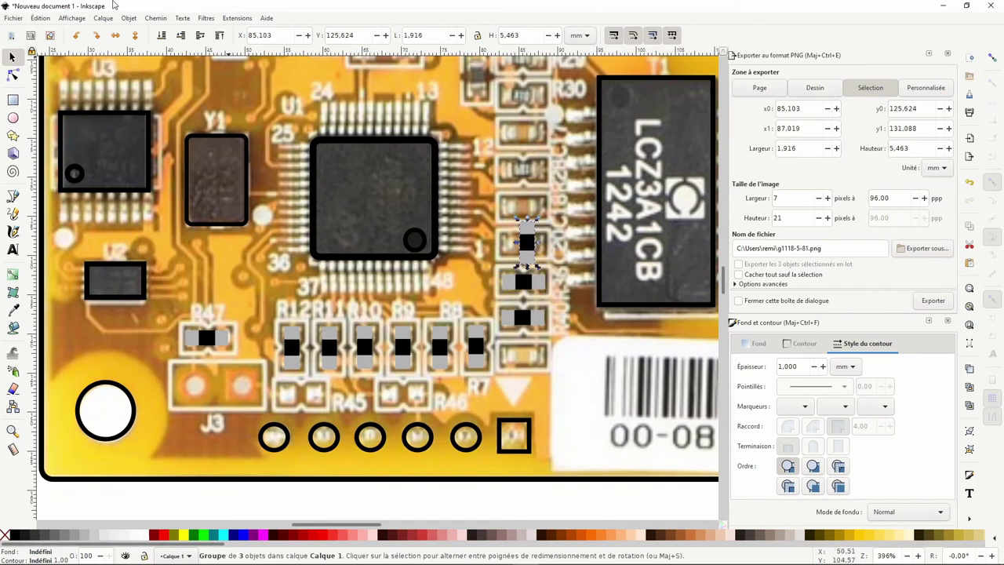
click(97, 36)
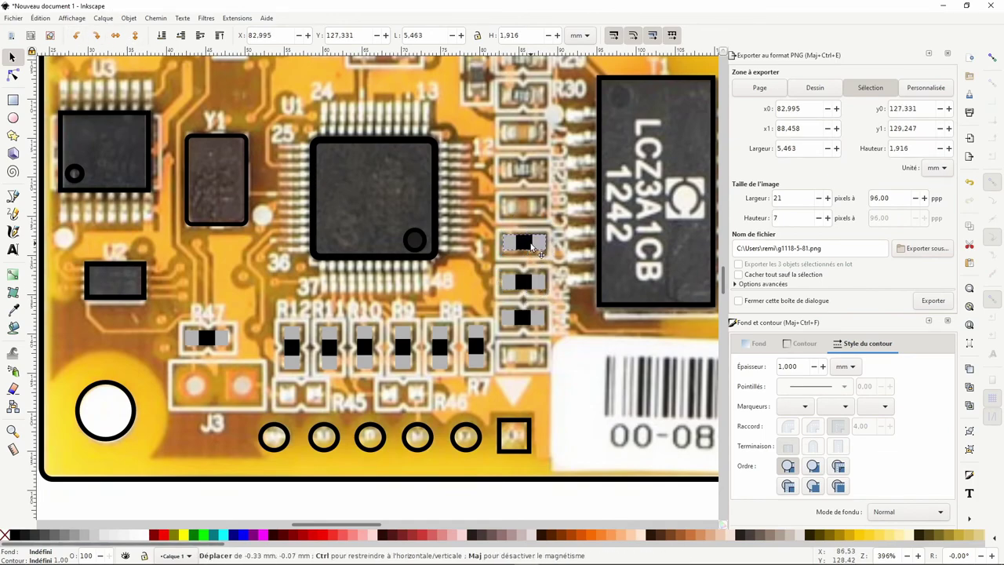
key(ctrl+bracketleft)
drag(533, 247, 531, 171)
click(76, 36)
key(ctrl+bracketleft)
scroll(532, 171, up, 3)
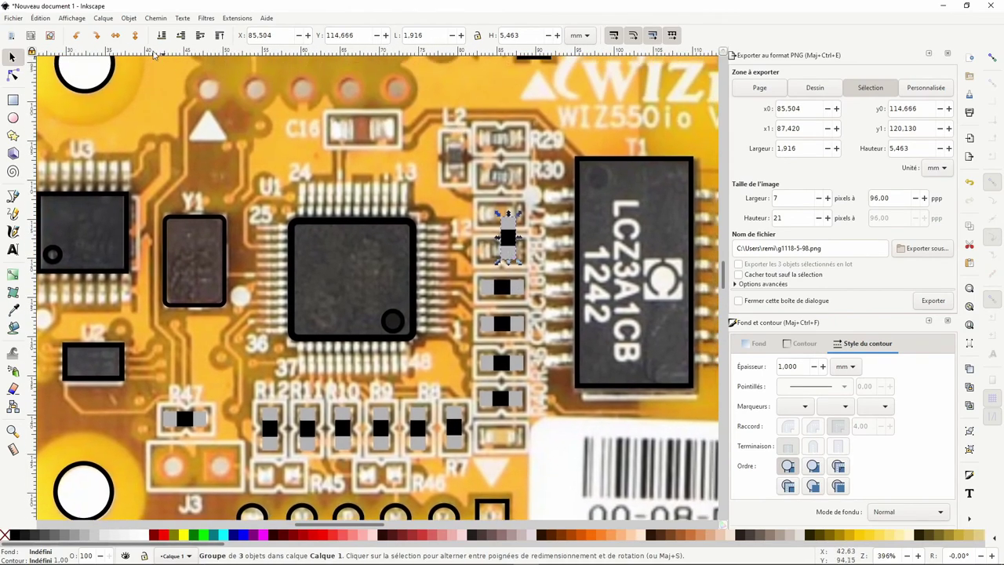
click(76, 36)
mouse_move(519, 236)
mouse_down()
mouse_move(513, 255)
mouse_move(517, 216)
mouse_up()
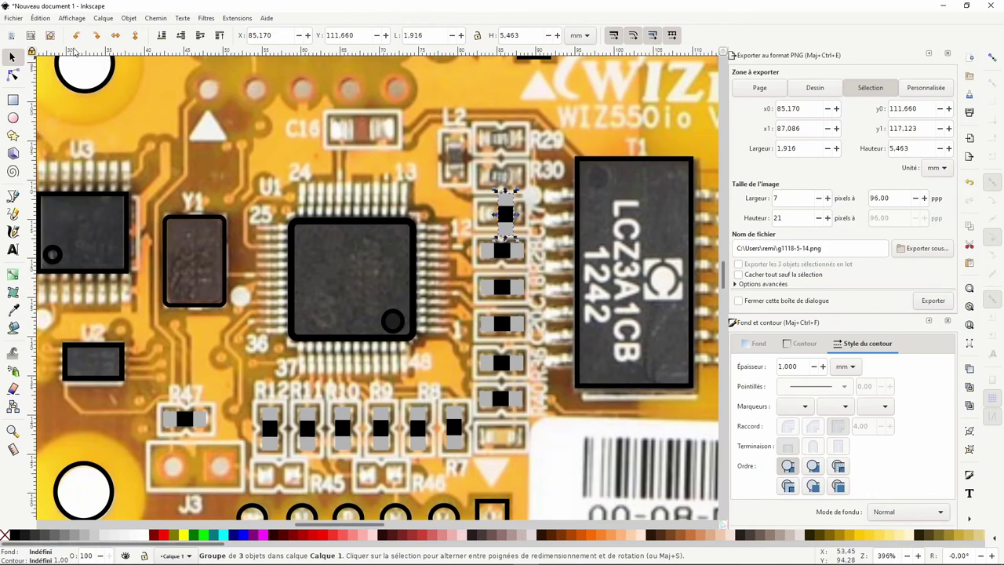
Finish the resistor column up to R29 and move one copy onto the C16 pad.
key(ctrl+bracketleft)
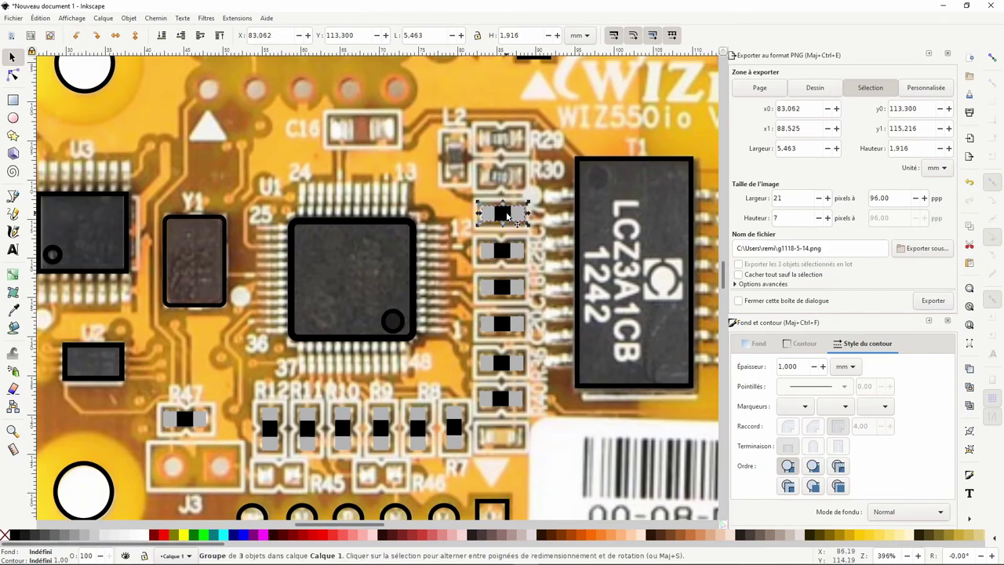
mouse_move(503, 209)
mouse_down()
mouse_move(515, 225)
mouse_move(511, 191)
mouse_up()
click(76, 36)
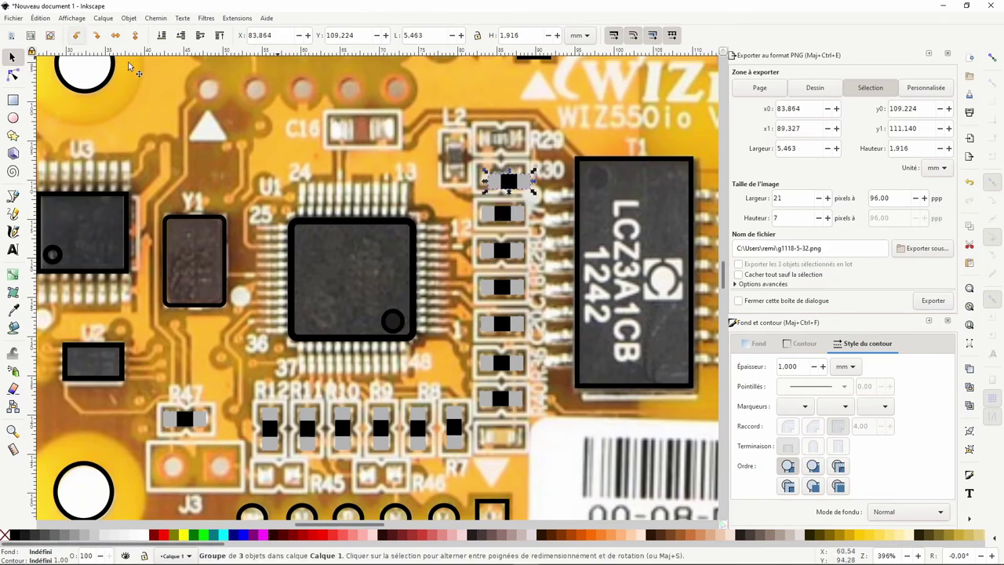
key(ctrl+bracketleft)
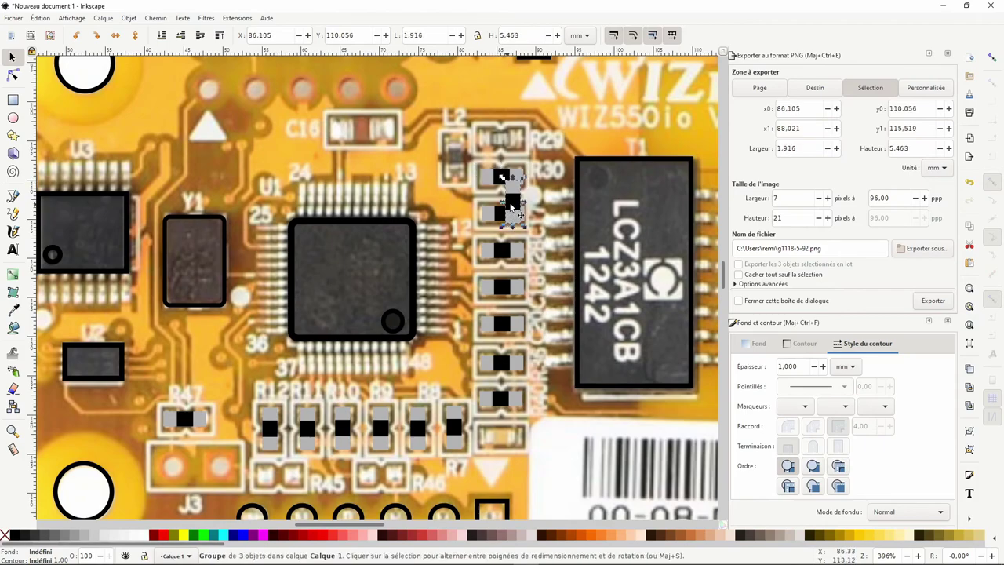
mouse_move(519, 186)
mouse_down()
mouse_move(513, 147)
mouse_move(501, 140)
mouse_up()
click(76, 36)
drag(440, 197, 454, 265)
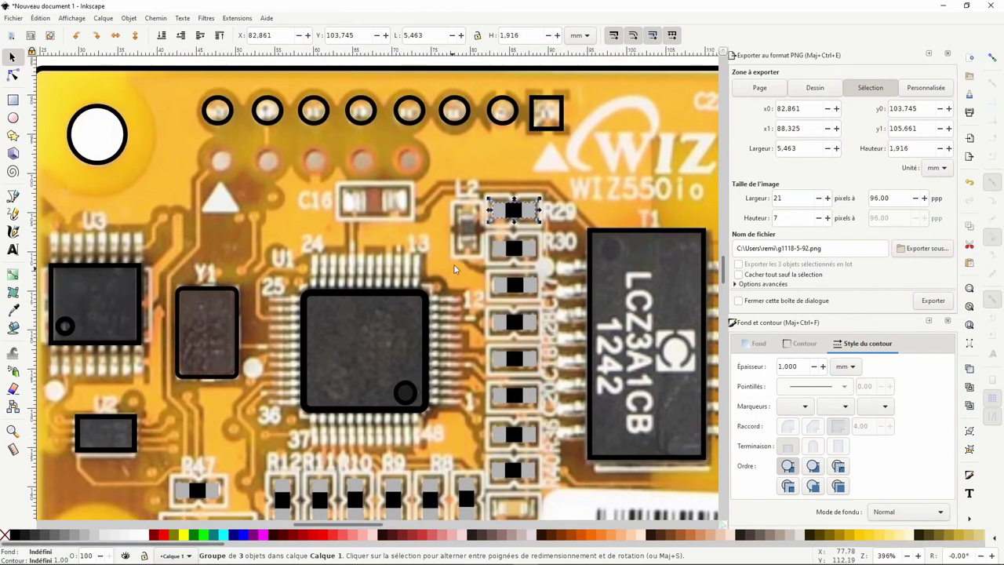
drag(513, 209, 373, 201)
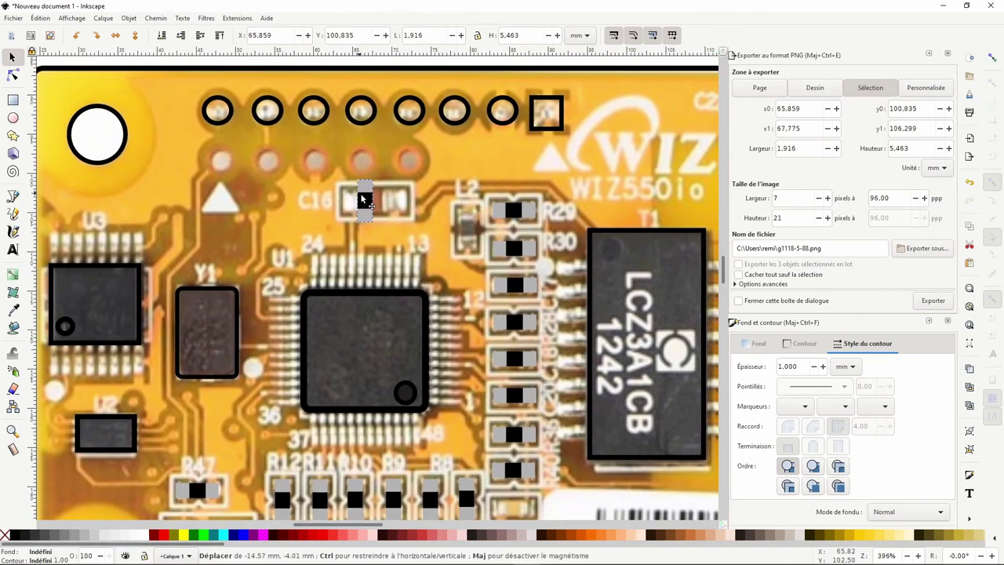
Turn the C16 resistor copy horizontal and ungroup it into three rectangles.
click(81, 38)
click(73, 35)
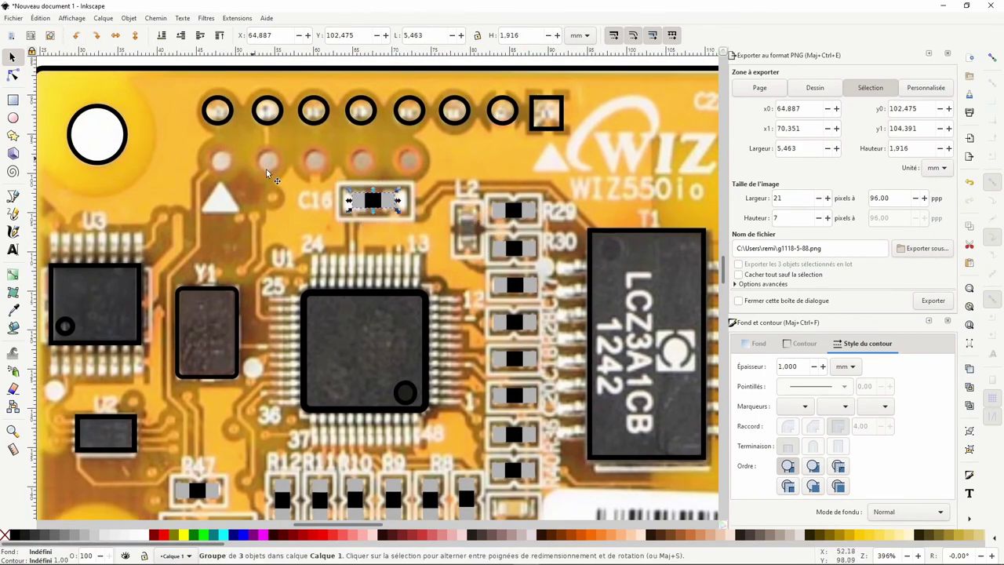
right_click(372, 201)
click(396, 437)
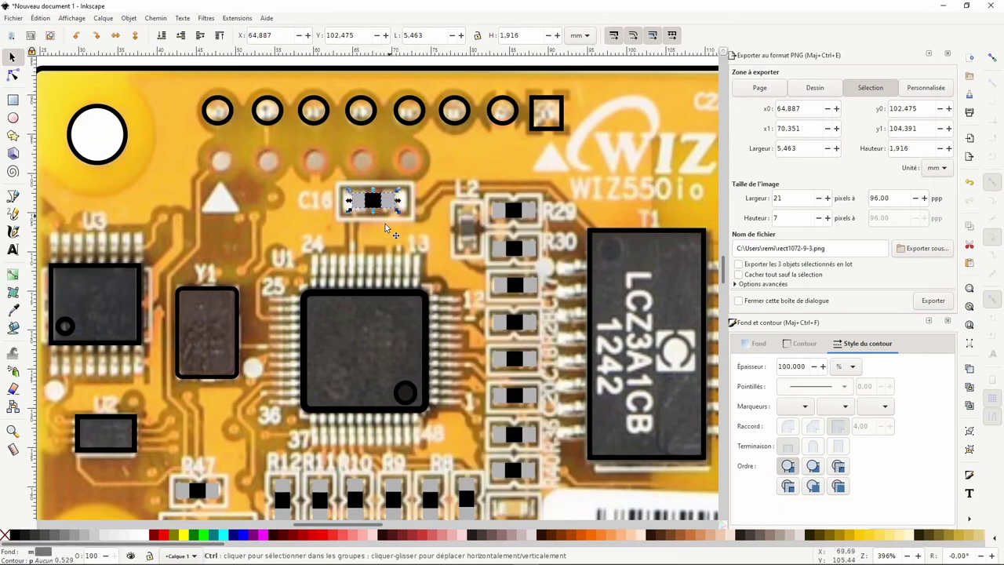
scroll(381, 225, up, 3)
scroll(379, 224, up, 2)
Stretch the left grey end, black body and right grey end over C16's pads.
click(342, 223)
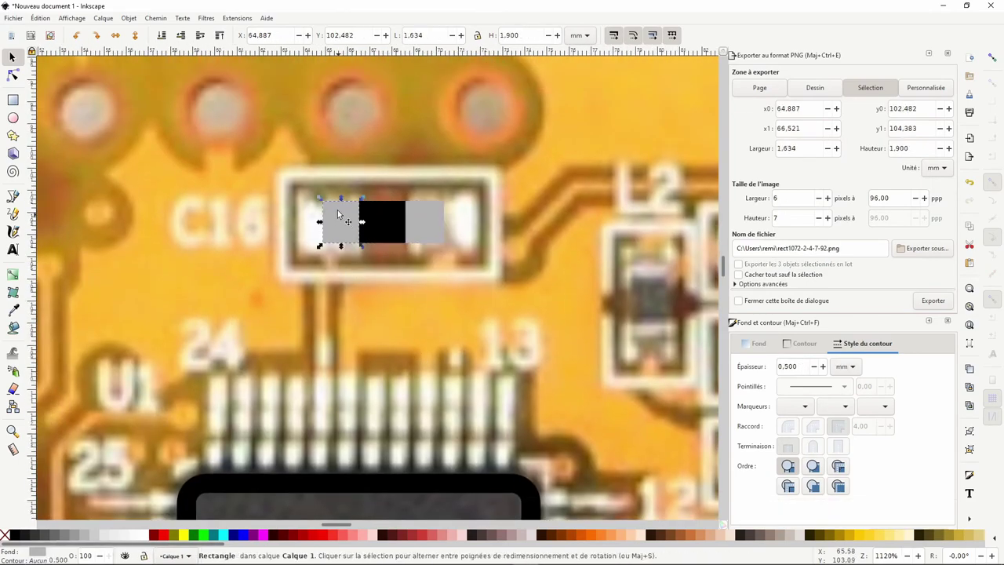
drag(341, 198, 341, 189)
mouse_move(320, 222)
mouse_down()
mouse_move(300, 220)
mouse_move(330, 255)
mouse_move(382, 255)
mouse_up()
click(387, 232)
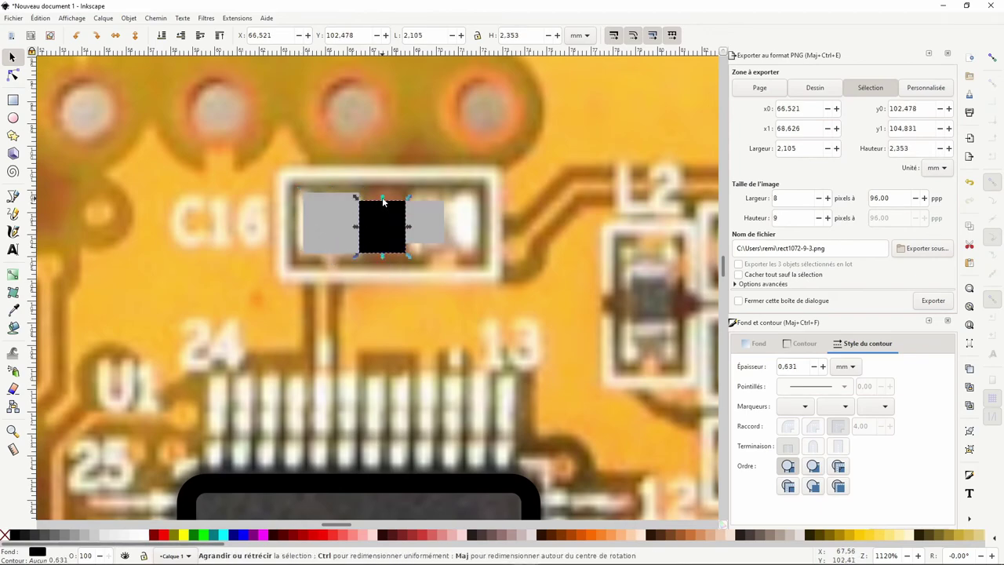
mouse_move(382, 199)
mouse_down()
mouse_move(382, 189)
mouse_move(423, 194)
mouse_up()
click(423, 223)
mouse_move(425, 242)
mouse_down()
mouse_move(424, 257)
mouse_move(469, 227)
mouse_up()
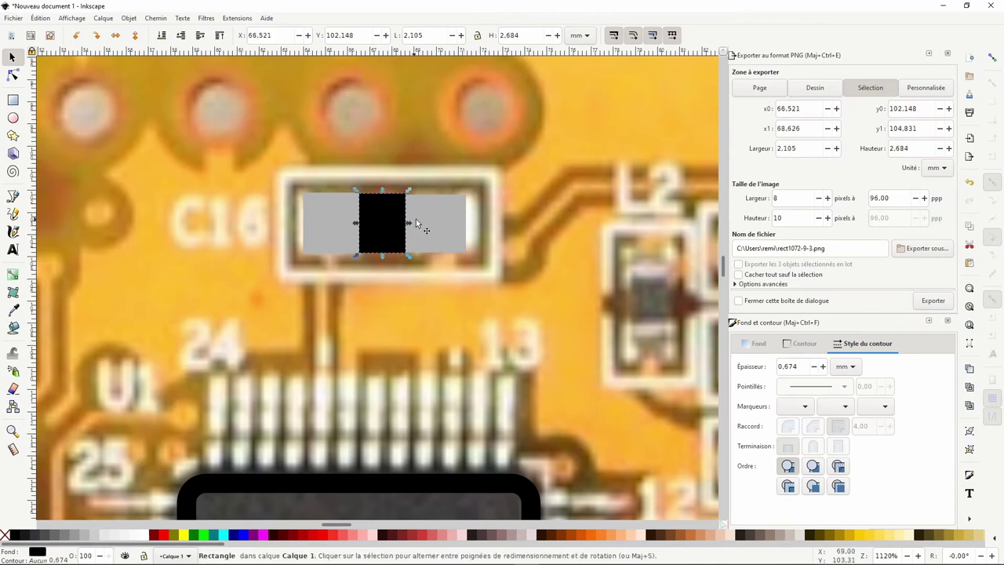
drag(402, 224, 409, 227)
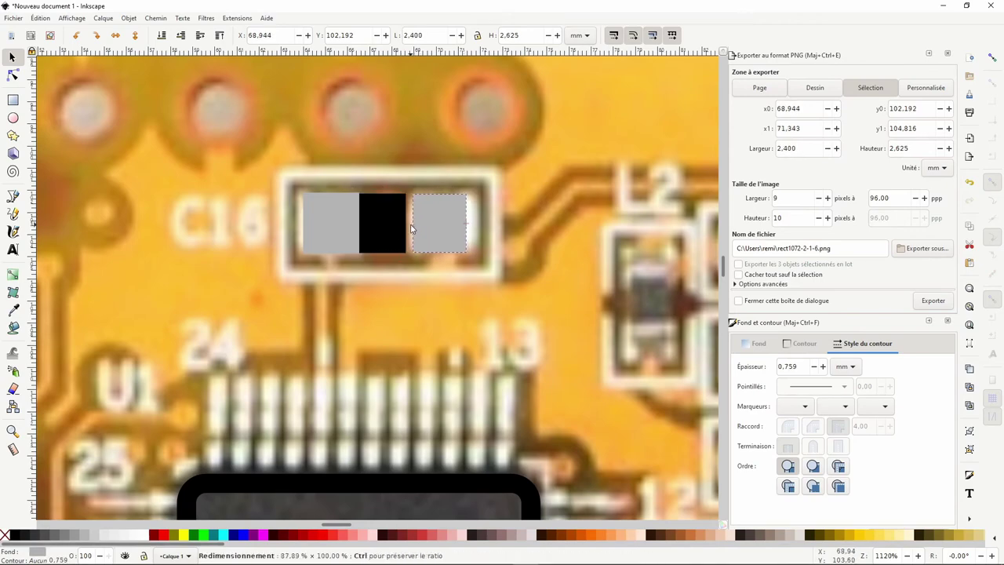
Nudge the black body right, shift the right grey end outward and widen the body.
click(356, 226)
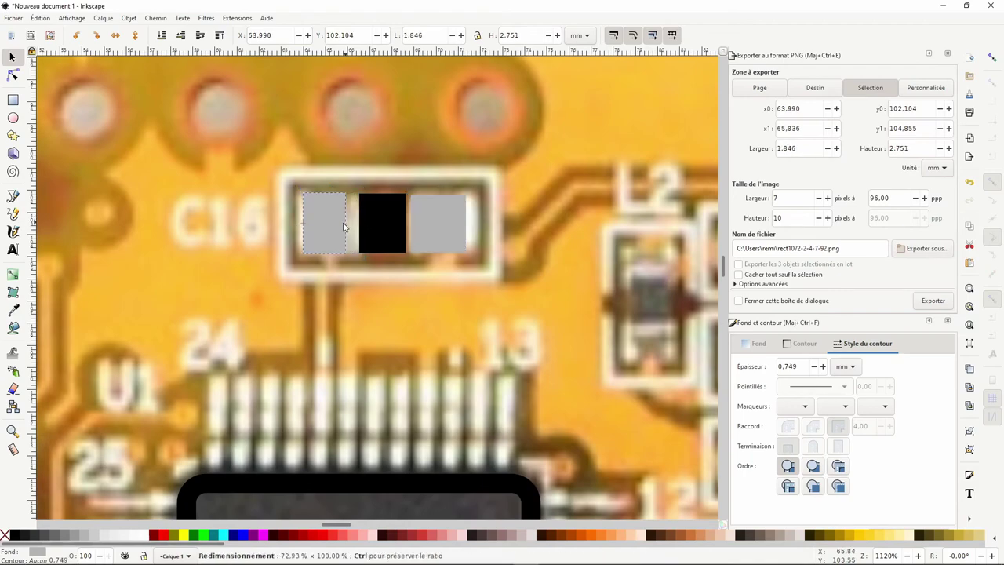
click(377, 222)
drag(377, 221, 382, 221)
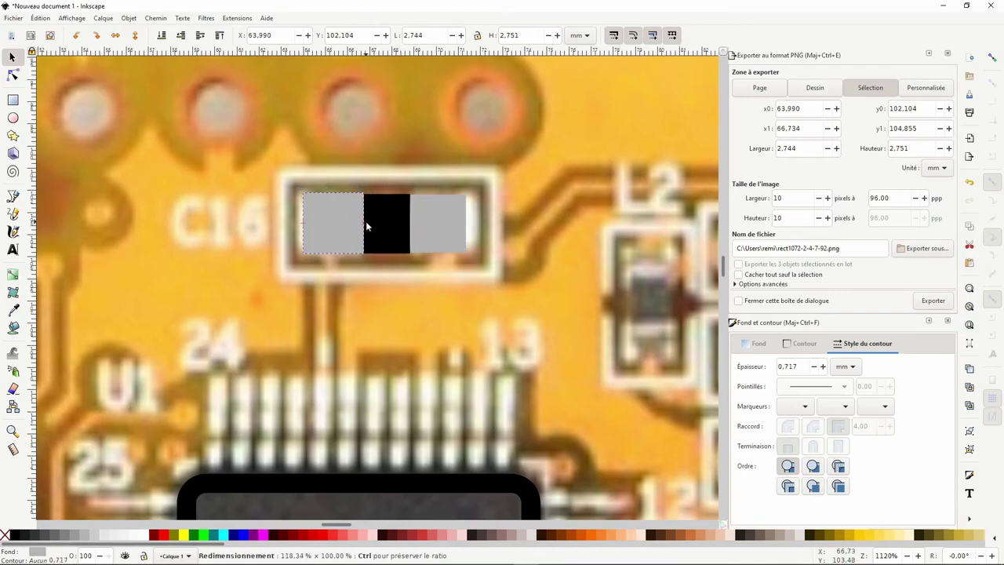
click(379, 204)
click(429, 218)
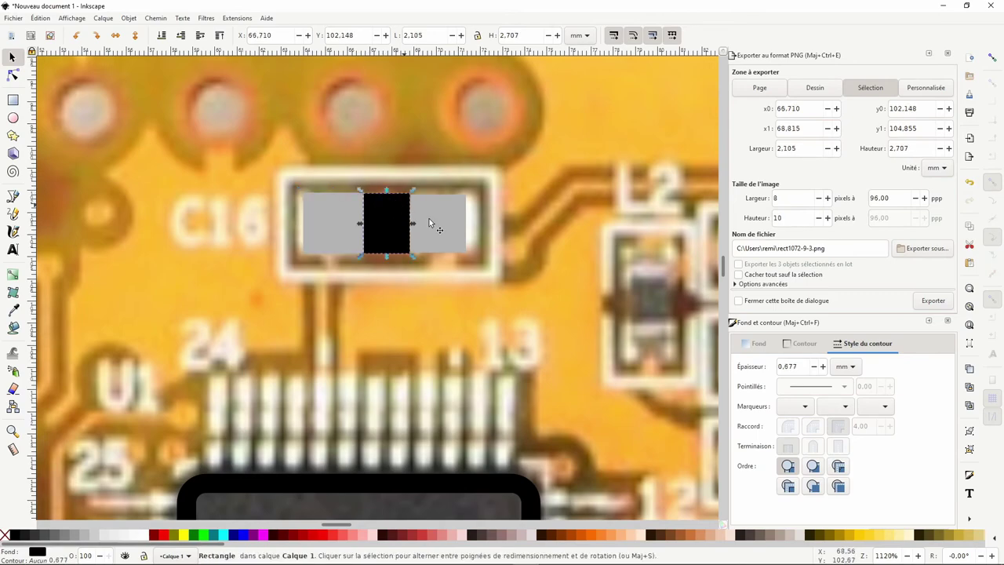
drag(429, 218, 476, 231)
click(409, 226)
drag(414, 226, 423, 226)
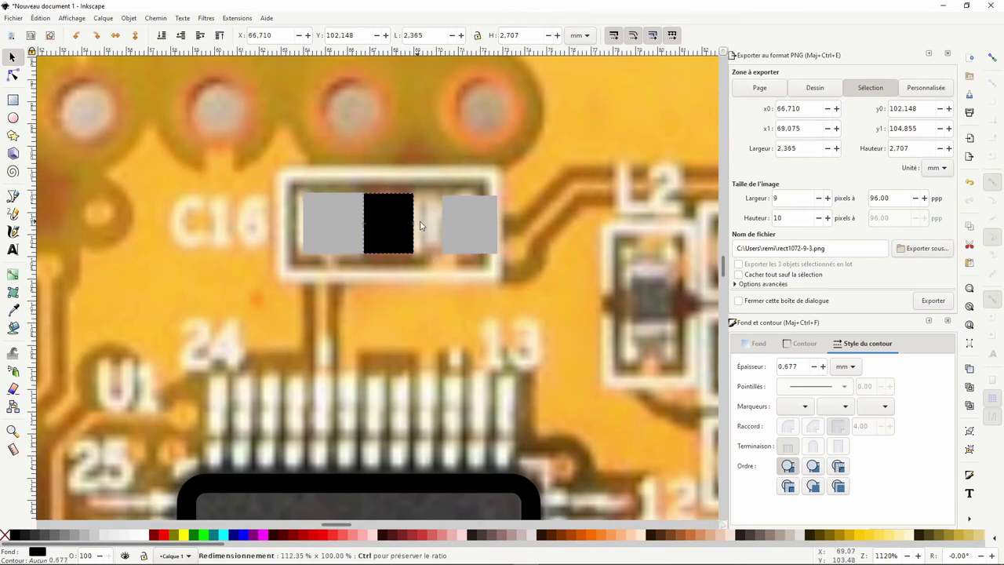
Trim the left grey end and slide the right end against the body.
click(345, 224)
drag(363, 224, 361, 226)
click(363, 225)
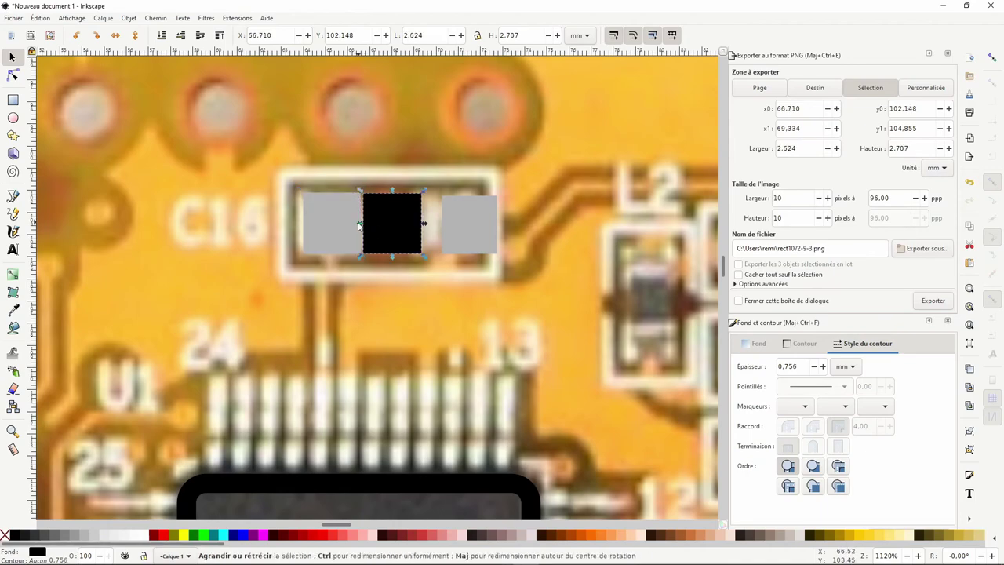
mouse_move(441, 227)
mouse_down()
mouse_move(428, 229)
mouse_move(486, 229)
mouse_move(449, 232)
mouse_up()
key(ctrl+a)
click(432, 276)
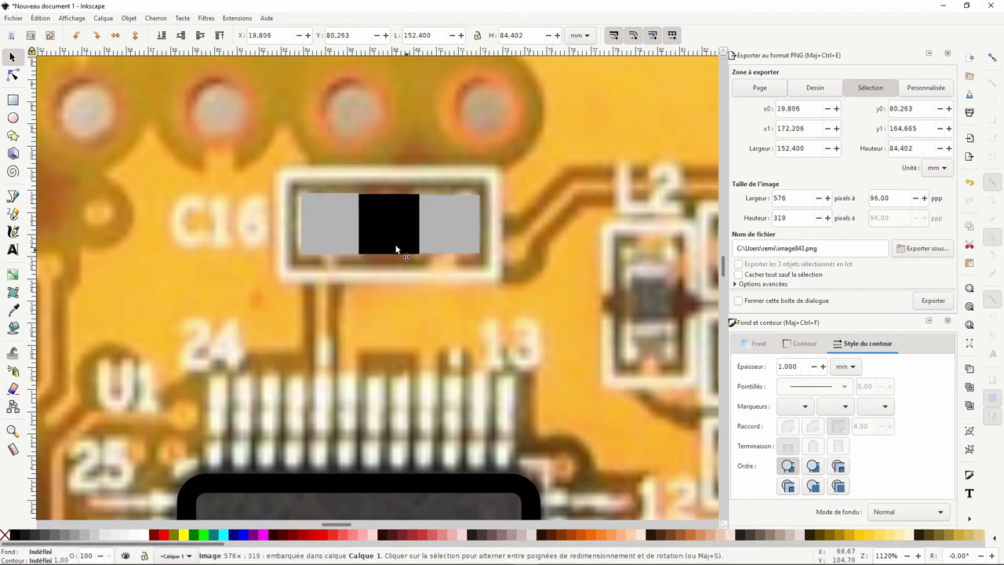
ctrl+scroll(346, 234, down, 5)
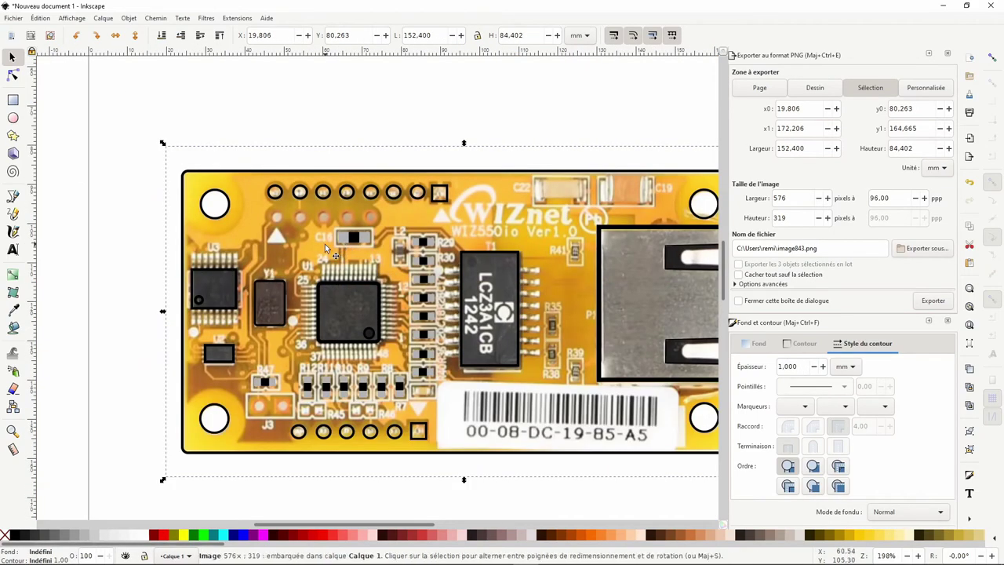
scroll(376, 225, right, 2)
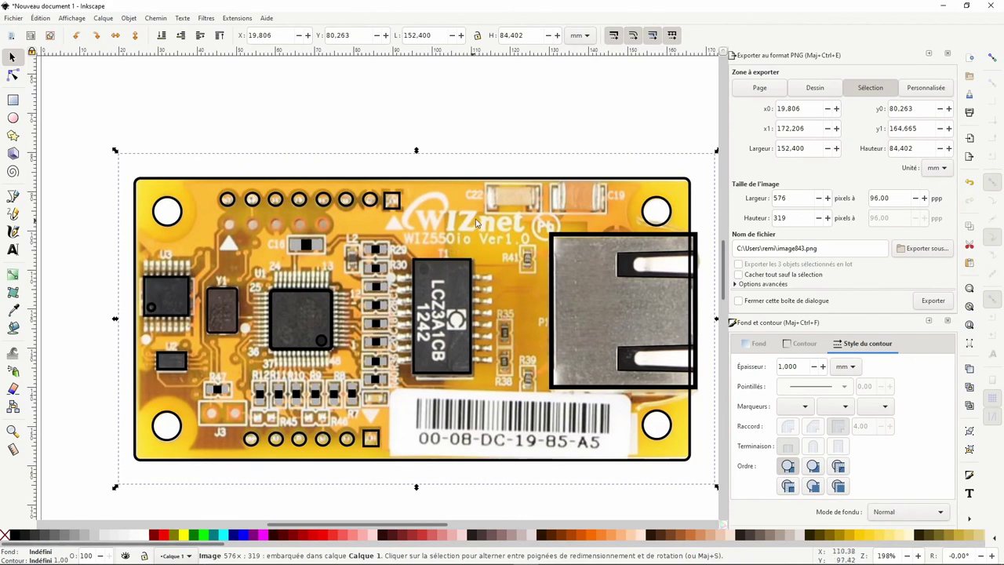
Draw grey rectangles over the left and right ends of capacitor C22.
ctrl+scroll(476, 224, up, 2)
key(r)
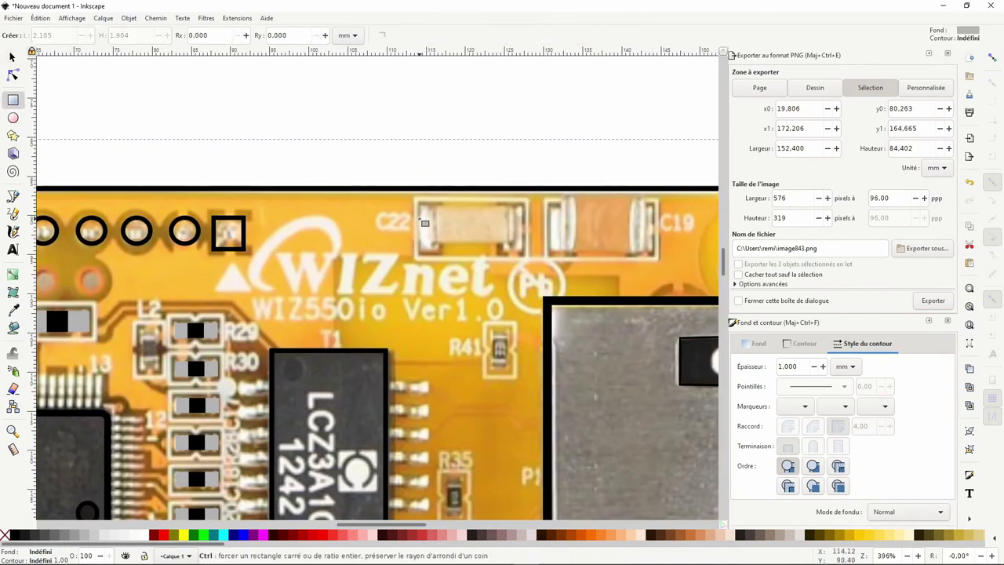
ctrl+scroll(424, 223, up, 2)
drag(417, 190, 455, 281)
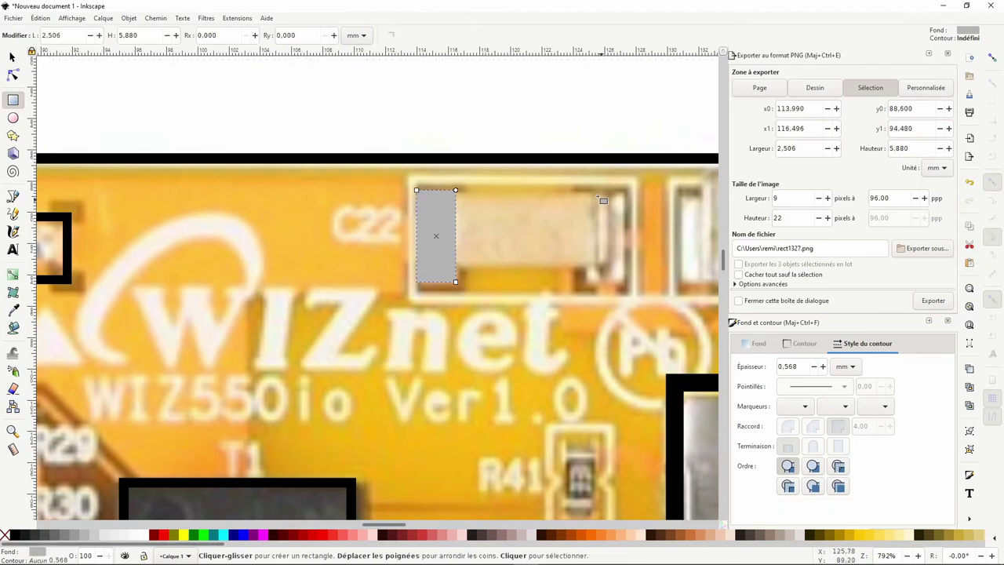
drag(589, 187, 625, 285)
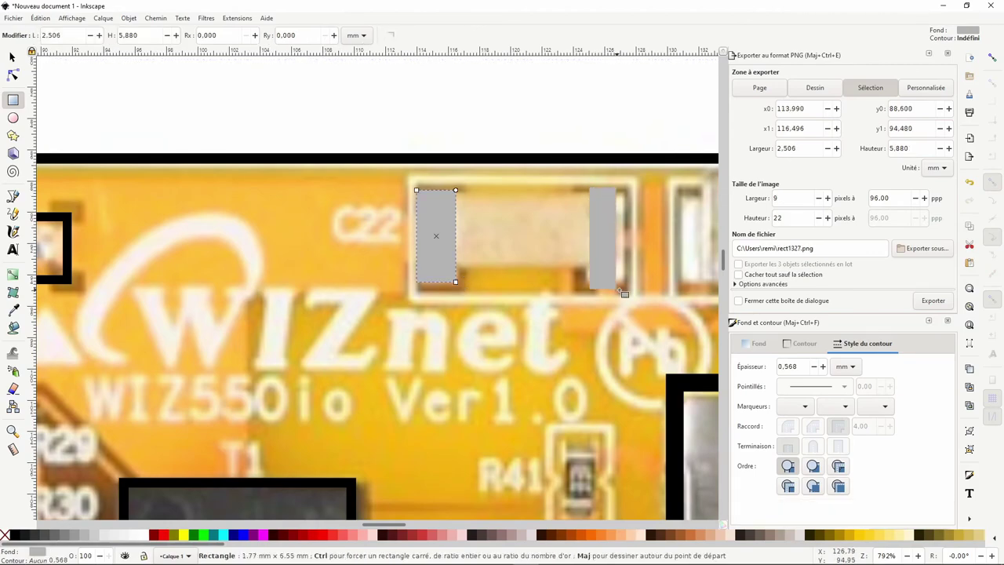
key(s)
Stretch a duplicate end into the C22 body and copy the C22 shape over C19.
click(437, 235)
key(ctrl+d)
drag(436, 235, 595, 246)
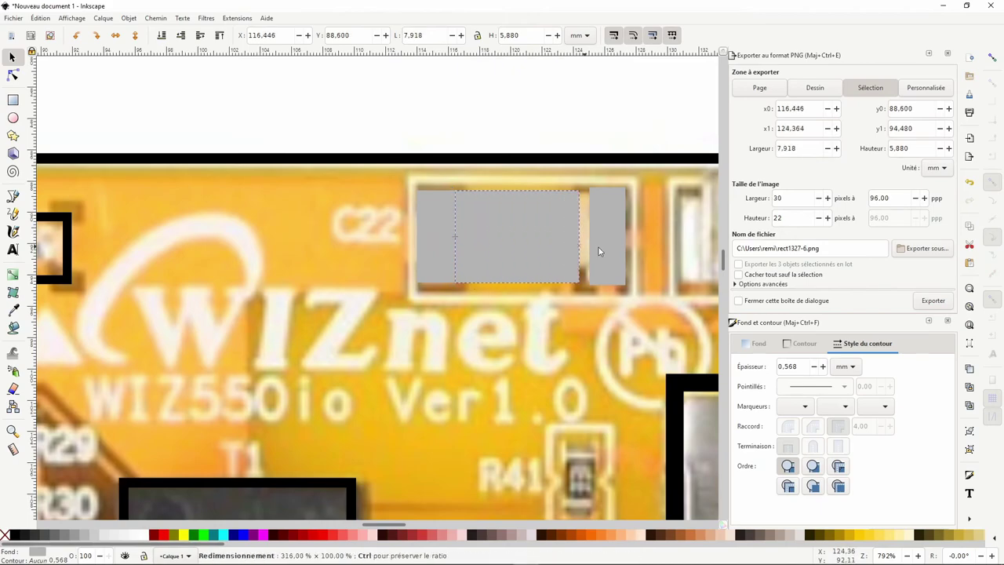
drag(536, 284, 525, 271)
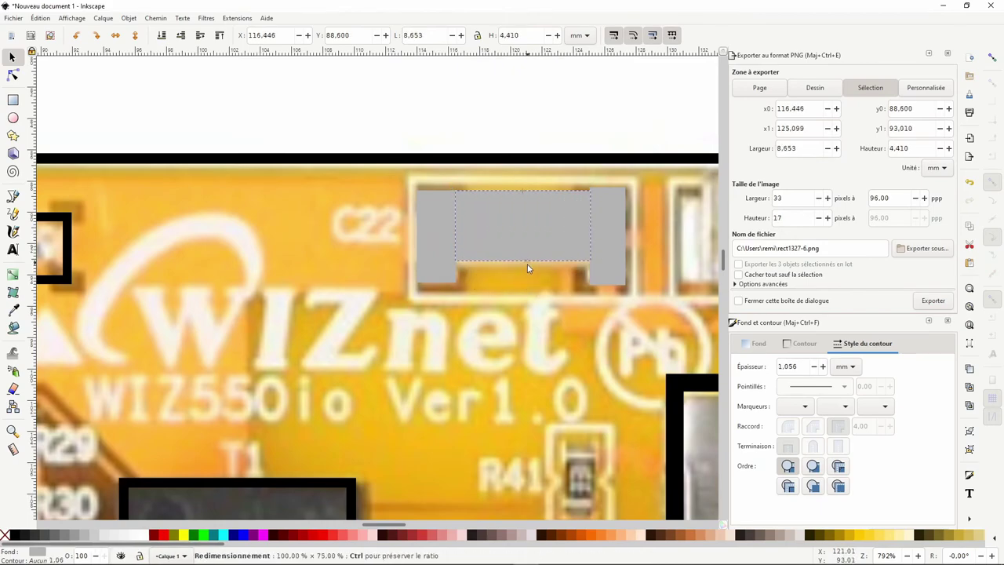
scroll(539, 240, right, 1)
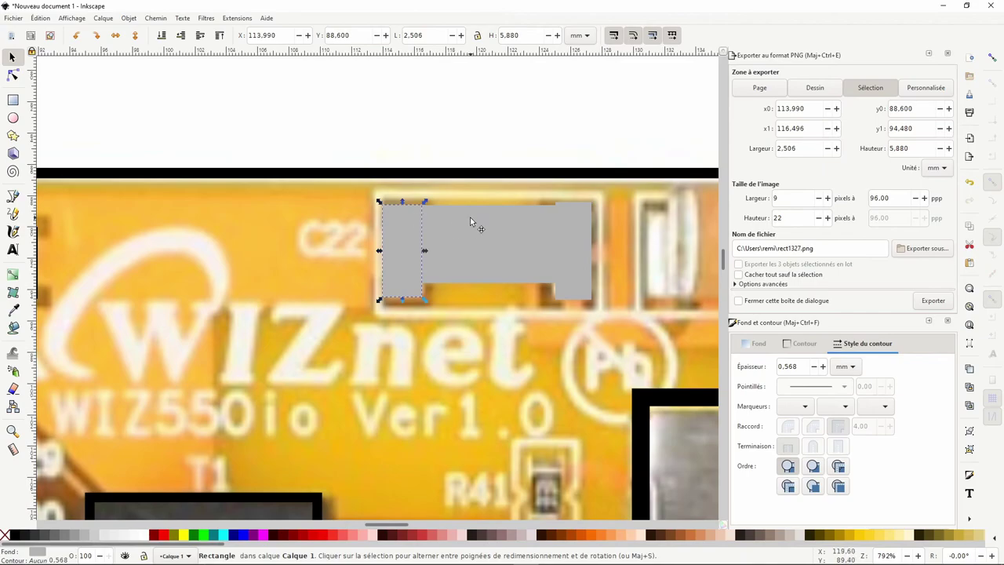
drag(488, 205, 489, 212)
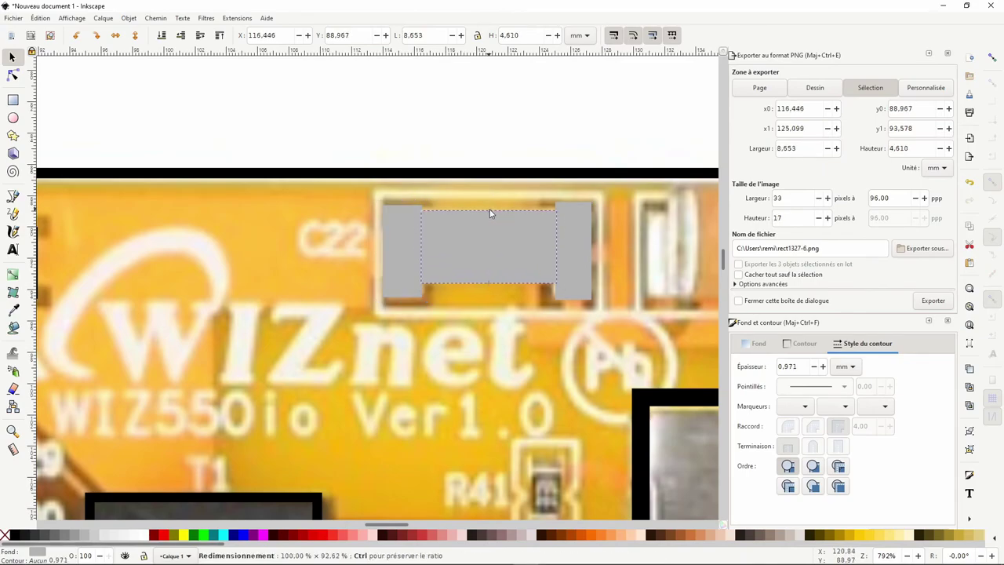
scroll(489, 211, down, 4)
scroll(473, 228, up, 1)
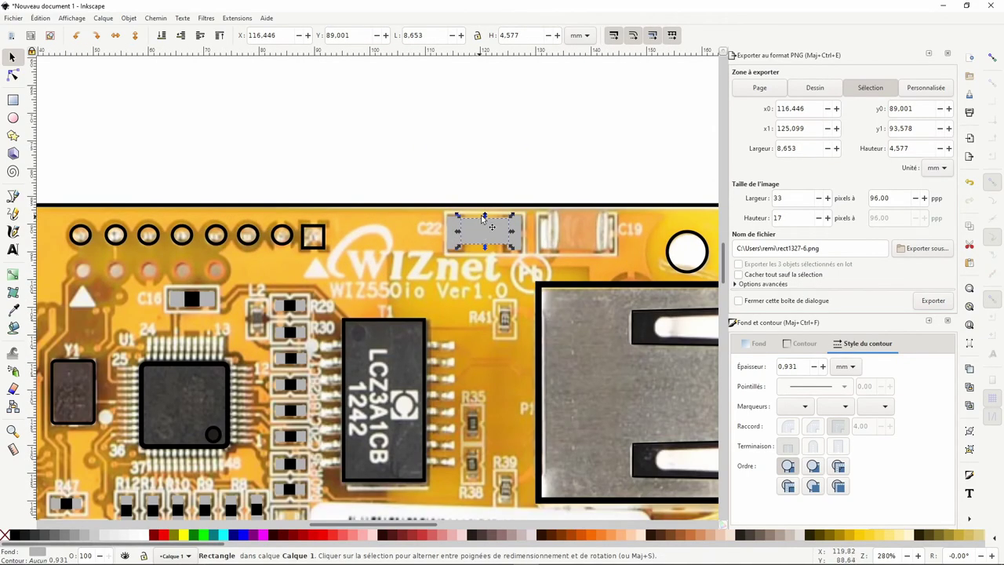
drag(483, 219, 484, 256)
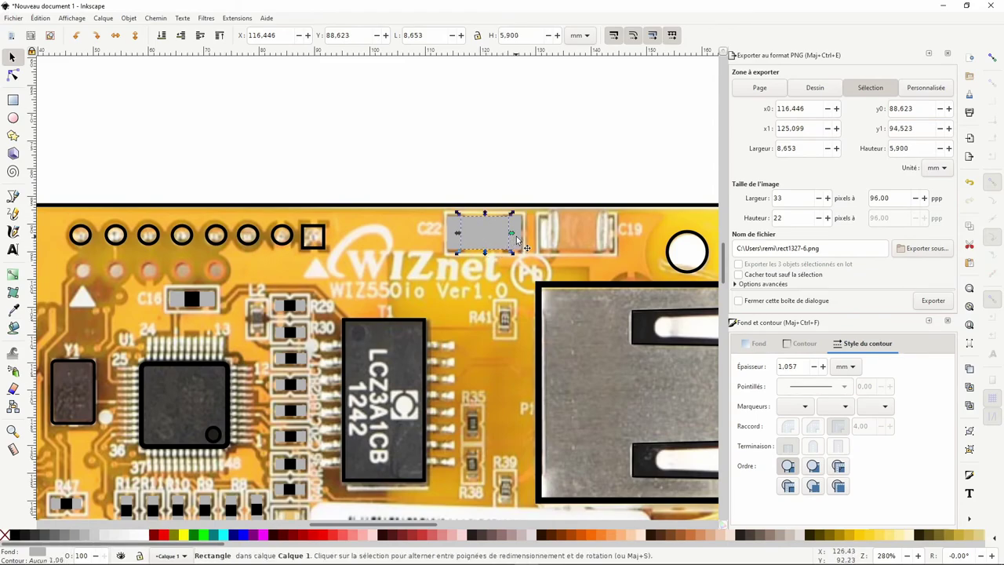
shift+click(489, 243)
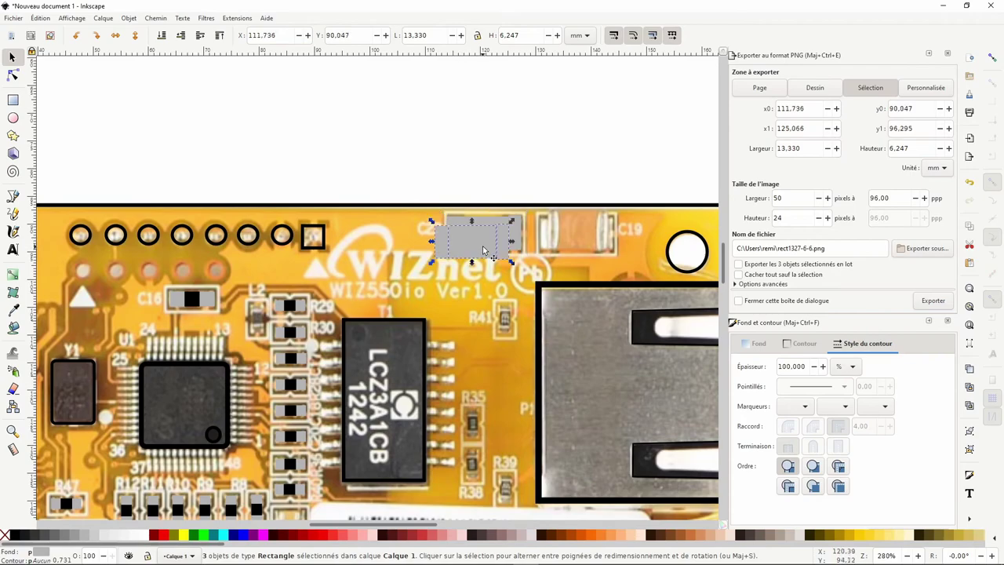
drag(485, 248, 589, 239)
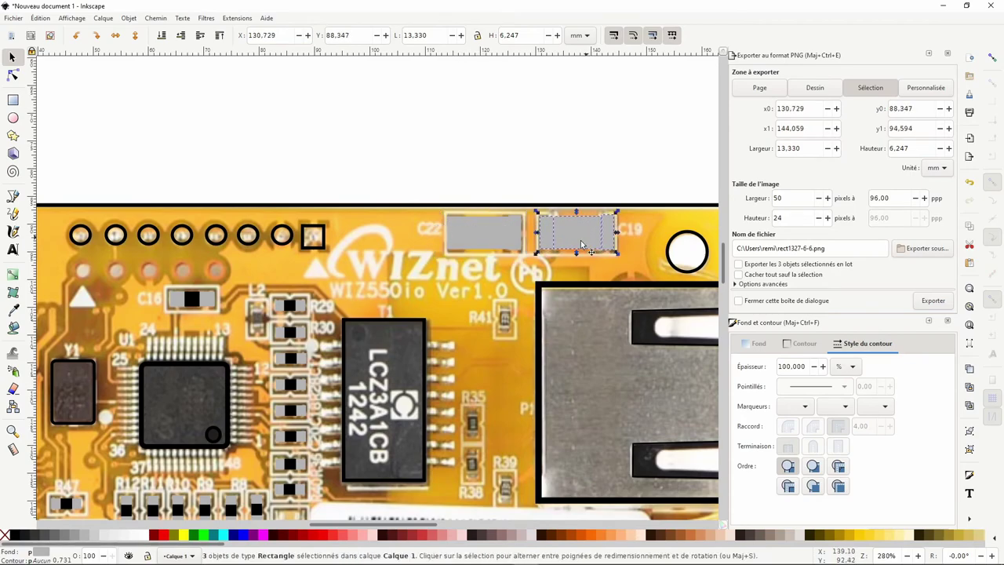
scroll(592, 168, down, 2)
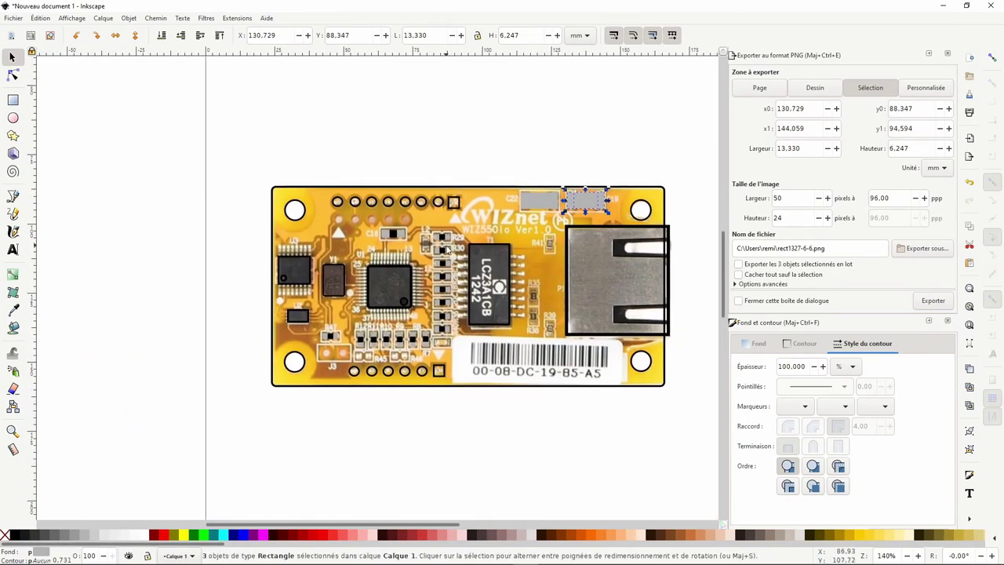
Move a resistor shape from the lower row up onto the R38 pad.
click(403, 351)
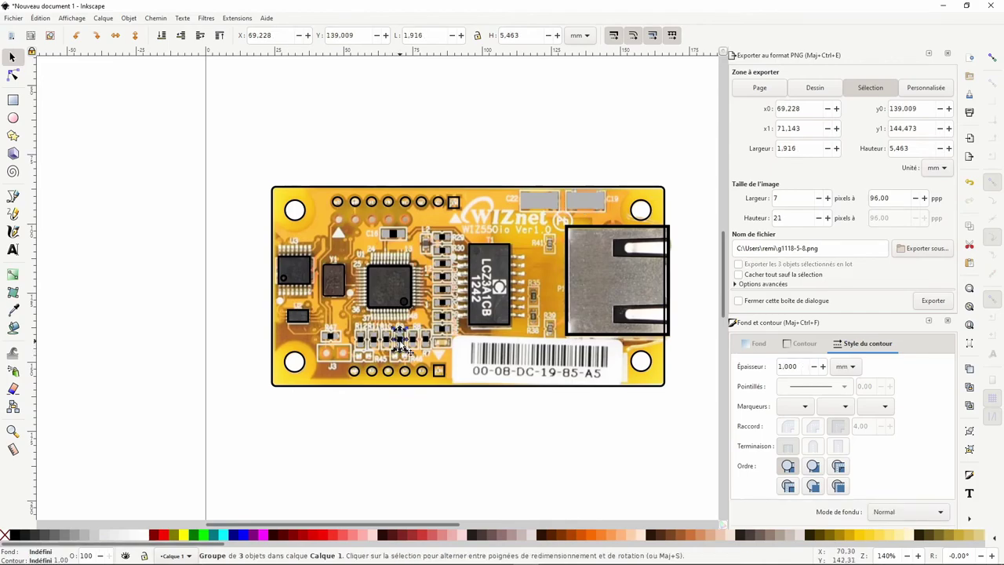
mouse_move(402, 349)
mouse_down()
mouse_move(536, 320)
mouse_move(525, 284)
mouse_move(522, 342)
mouse_move(572, 381)
mouse_move(568, 131)
mouse_up()
scroll(539, 309, up, 3)
key(space)
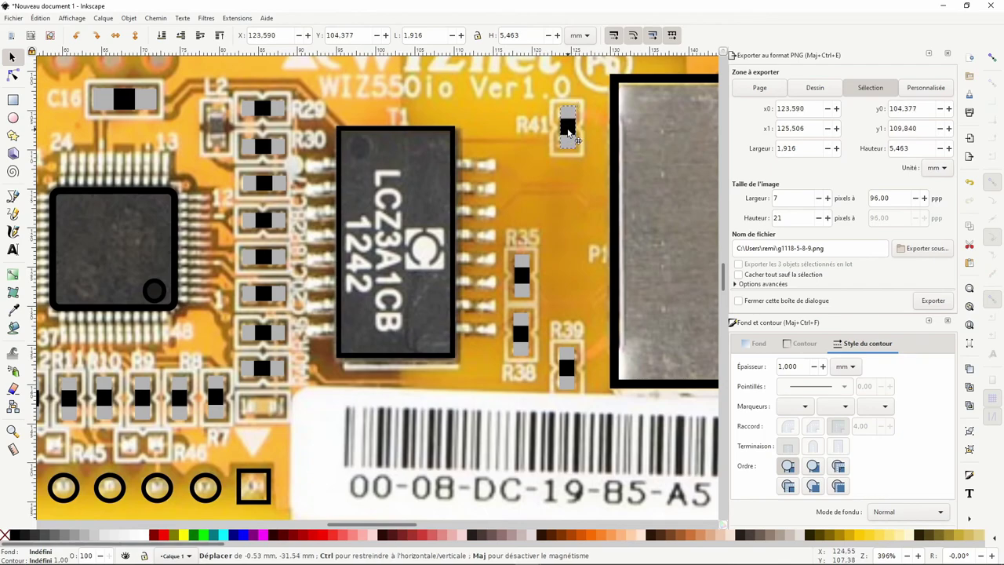
ctrl+scroll(568, 131, down, 2)
scroll(433, 248, left, 4)
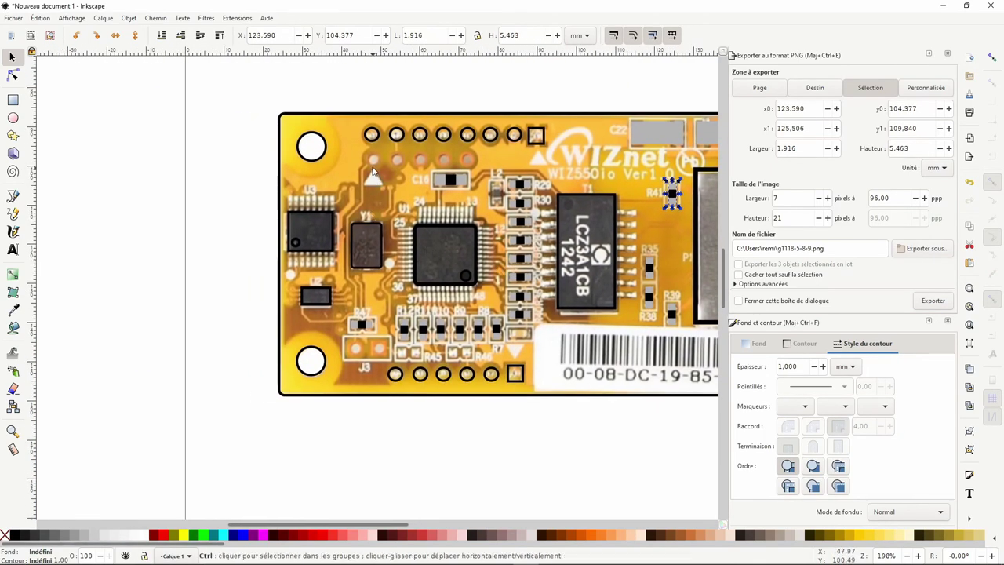
ctrl+scroll(374, 171, up, 3)
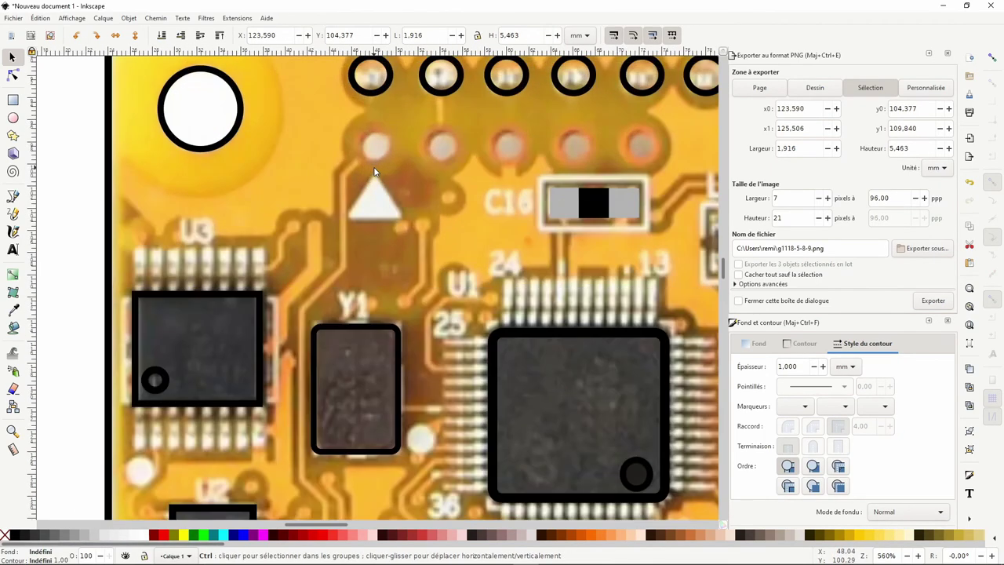
Trace a closed three-corner triangle above Y1 and nudge its bottom-left corner into place.
click(14, 196)
click(347, 217)
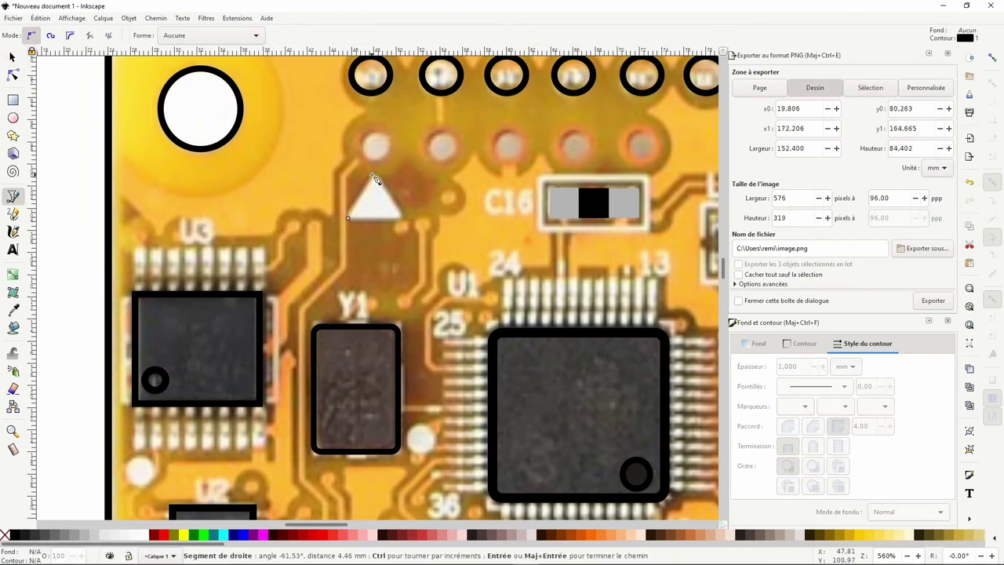
click(376, 179)
click(403, 218)
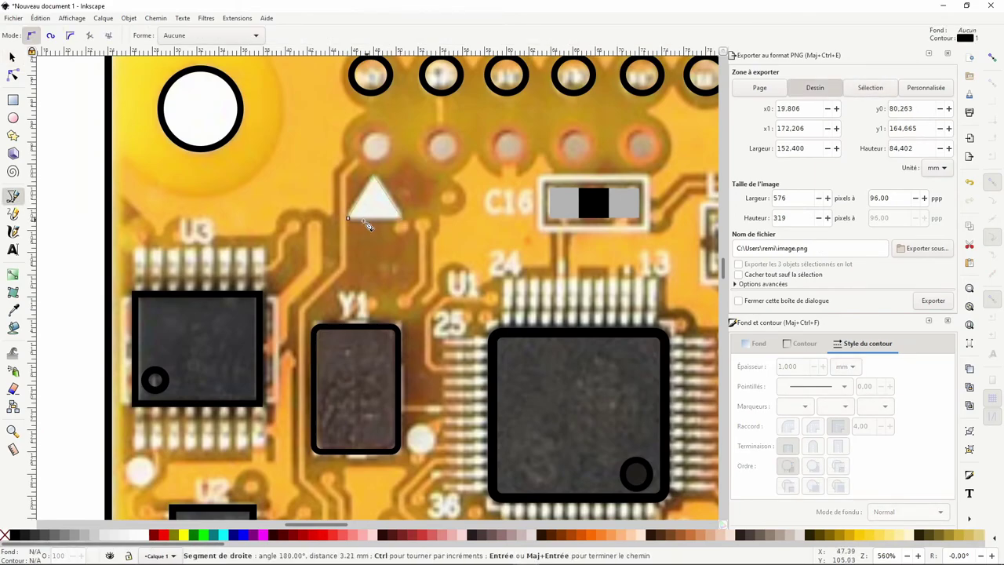
click(349, 219)
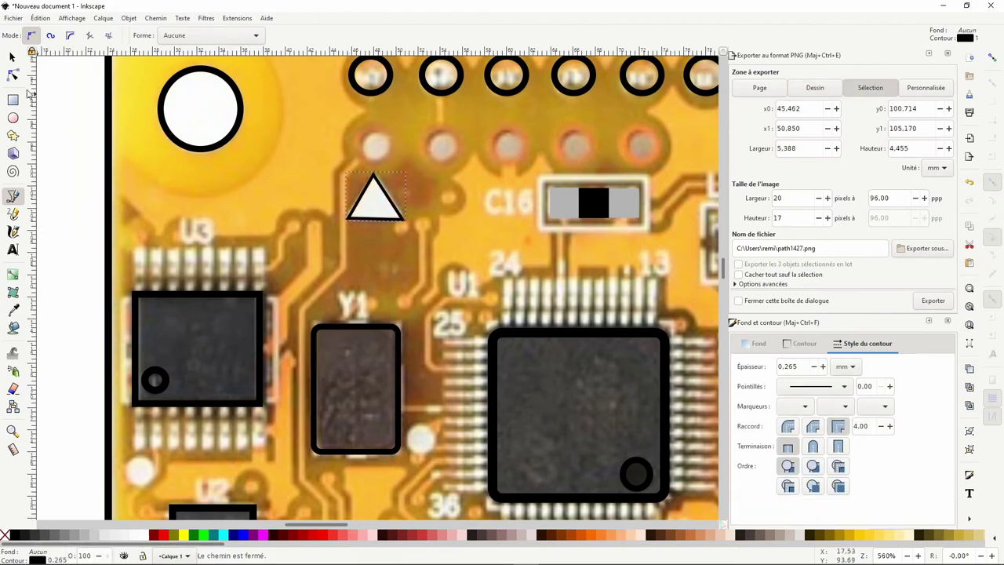
key(n)
drag(348, 220, 347, 223)
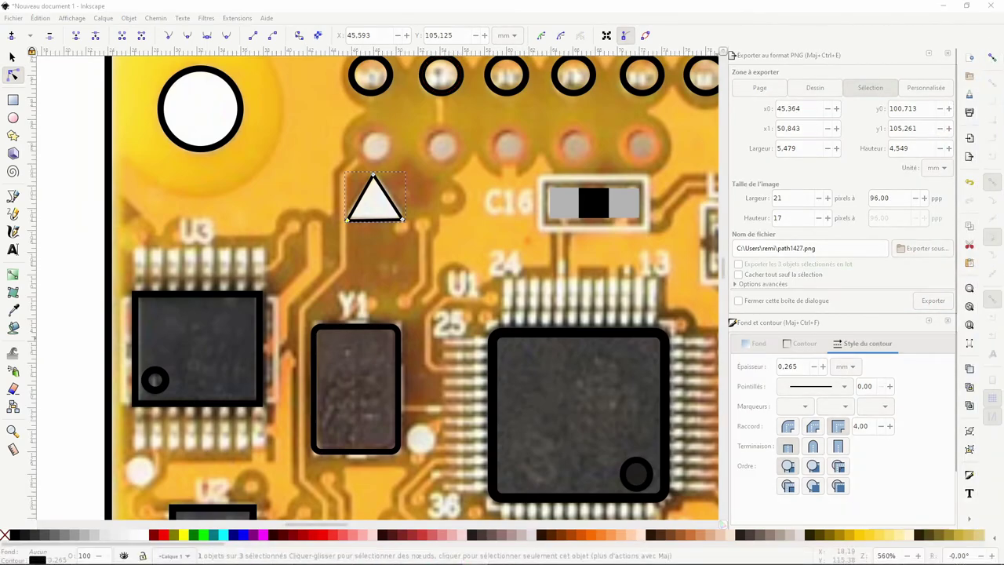
Fit the triangle's bottom-right corner, fill it white and remove its outline.
ctrl+scroll(365, 220, up, 3)
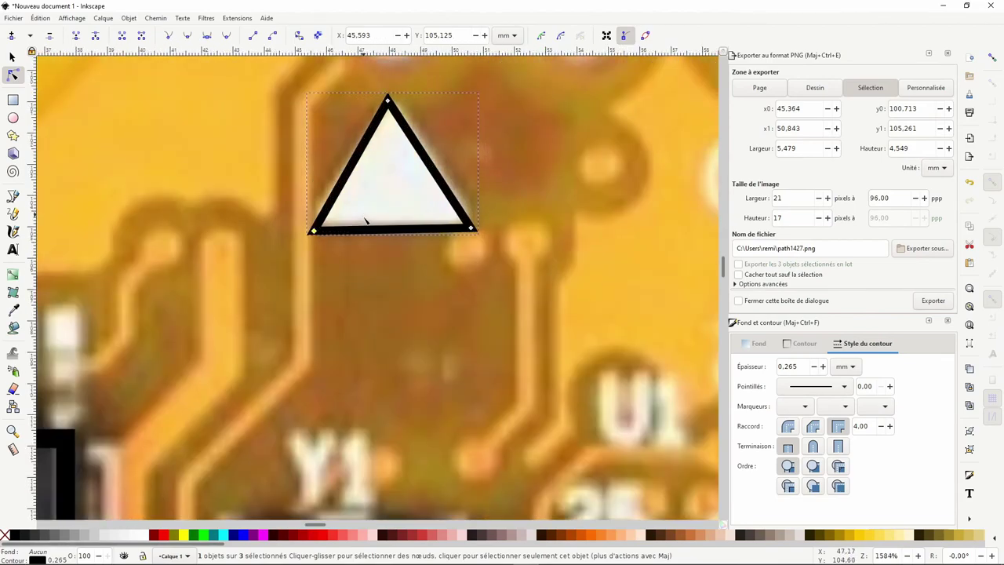
drag(471, 228, 468, 229)
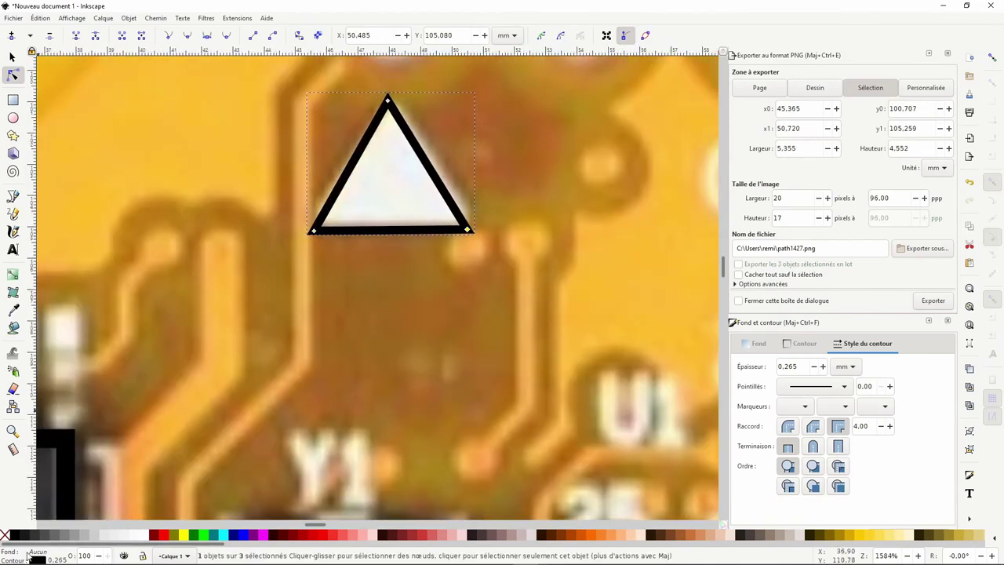
click(135, 535)
shift+click(5, 534)
ctrl+scroll(265, 309, down, 4)
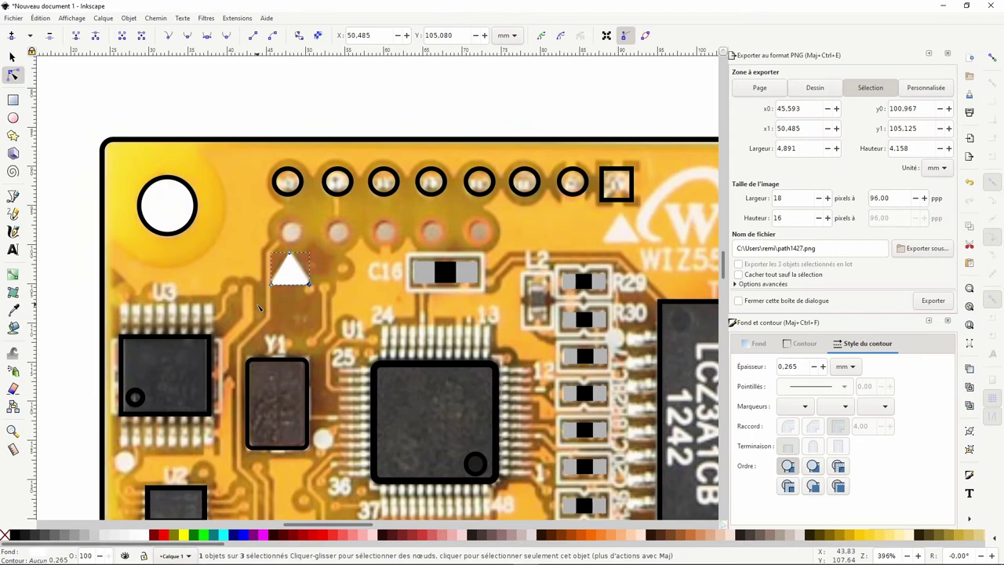
Shift the triangle's bottom-left corner slightly left and place a copy beside the WIZnet logo.
scroll(280, 291, up, 4)
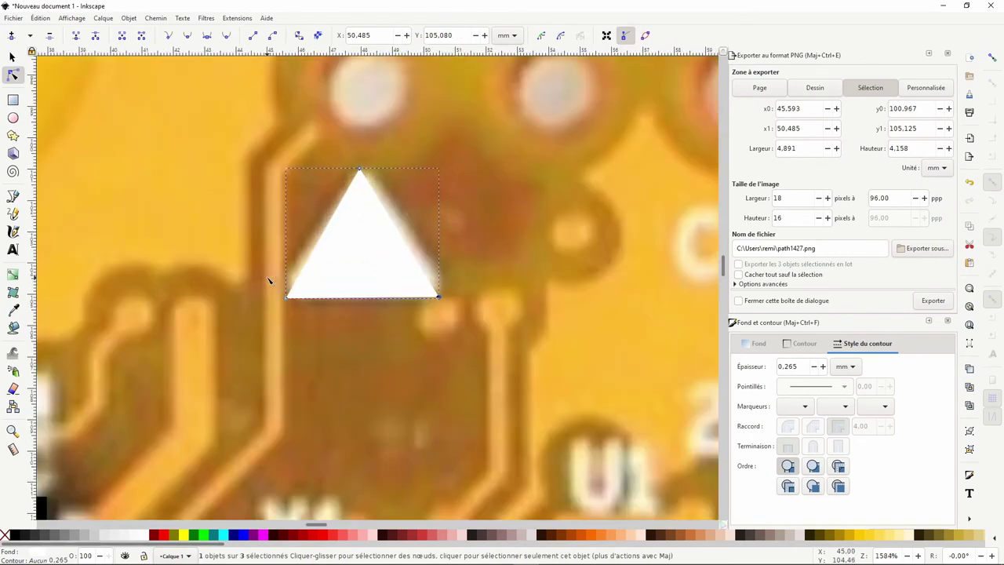
drag(287, 298, 282, 299)
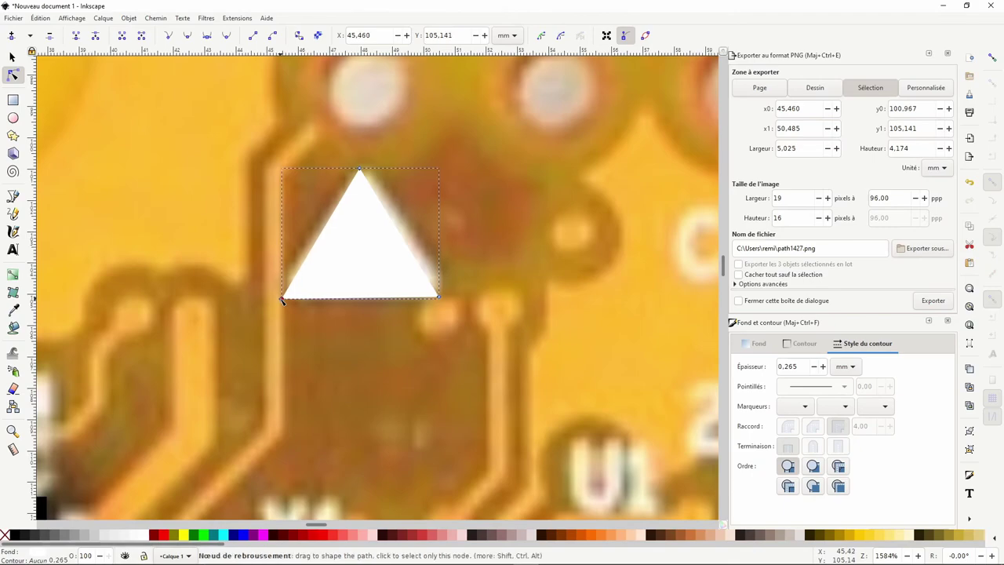
key(s)
scroll(279, 282, down, 4)
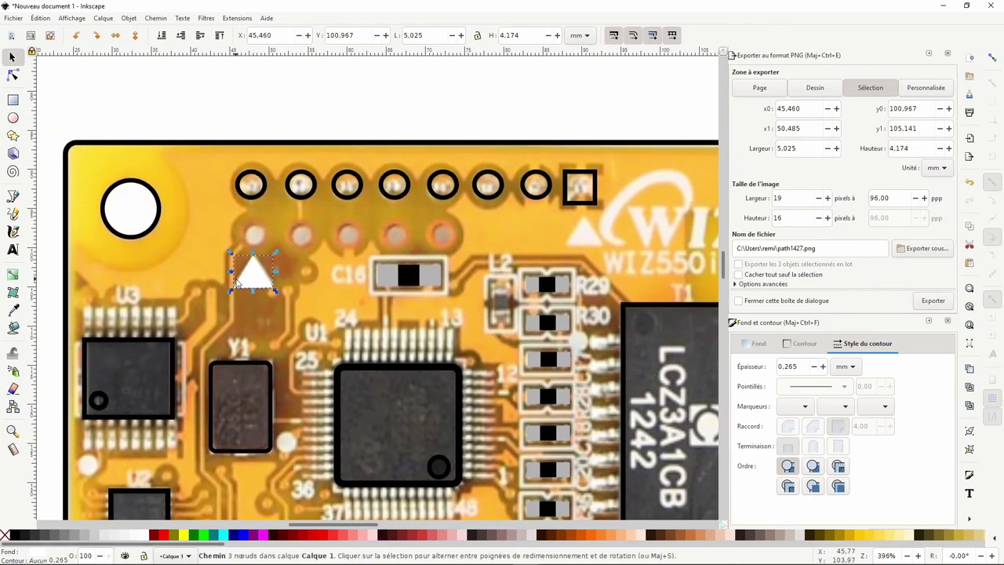
key(ctrl+d)
drag(266, 283, 596, 242)
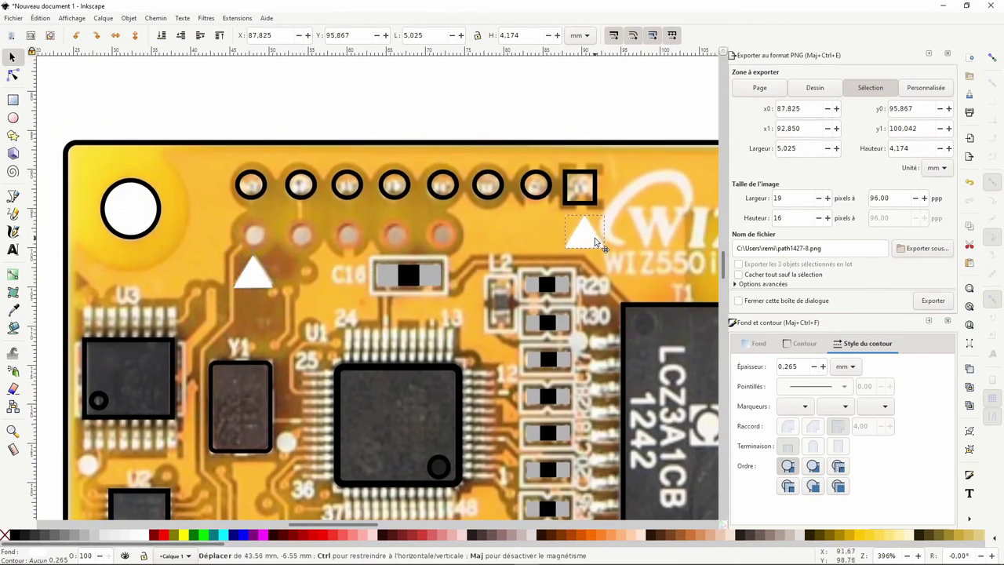
Place a downward-pointing triangle copy above the square pad in the bottom pin row.
scroll(509, 227, down, 2)
key(ctrl+d)
mouse_move(542, 218)
mouse_down()
mouse_move(477, 278)
mouse_move(520, 422)
mouse_up()
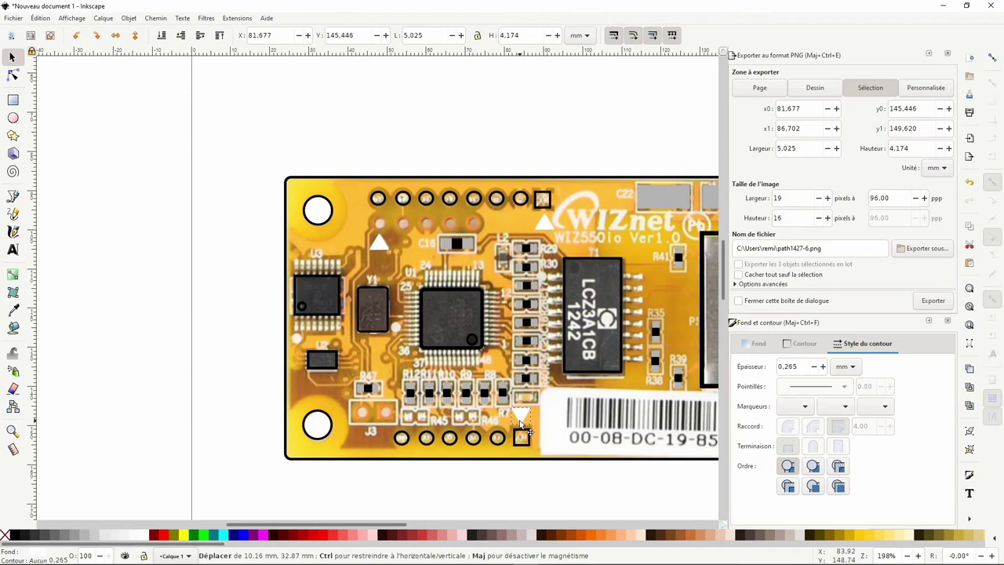
scroll(392, 296, right, 3)
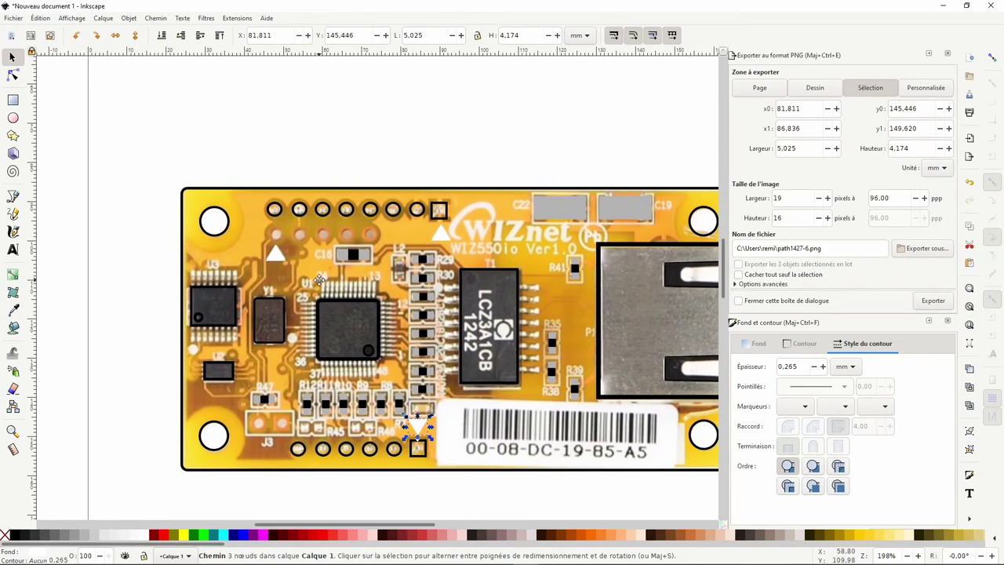
drag(513, 244, 497, 194)
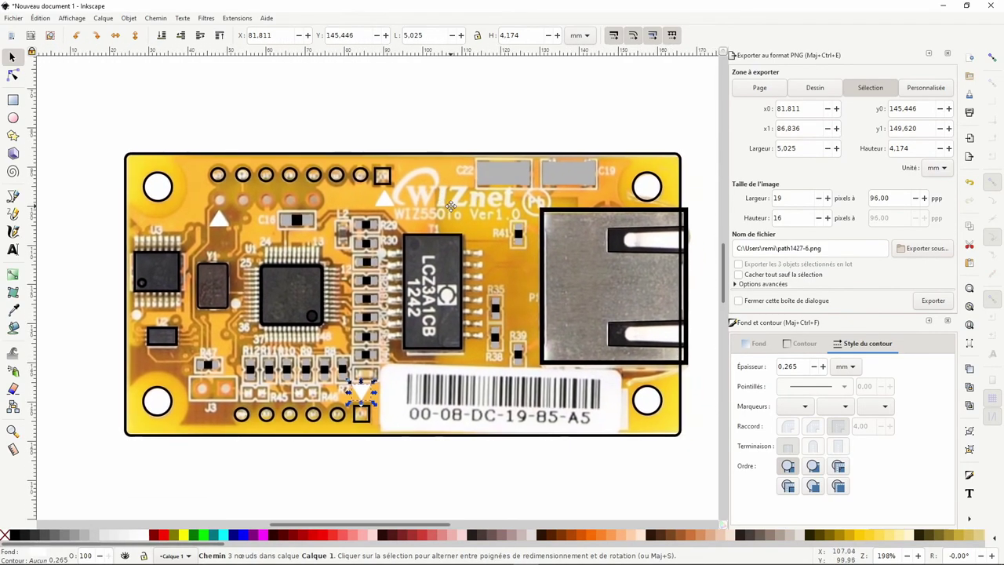
scroll(496, 195, left, 1)
scroll(455, 274, left, 1)
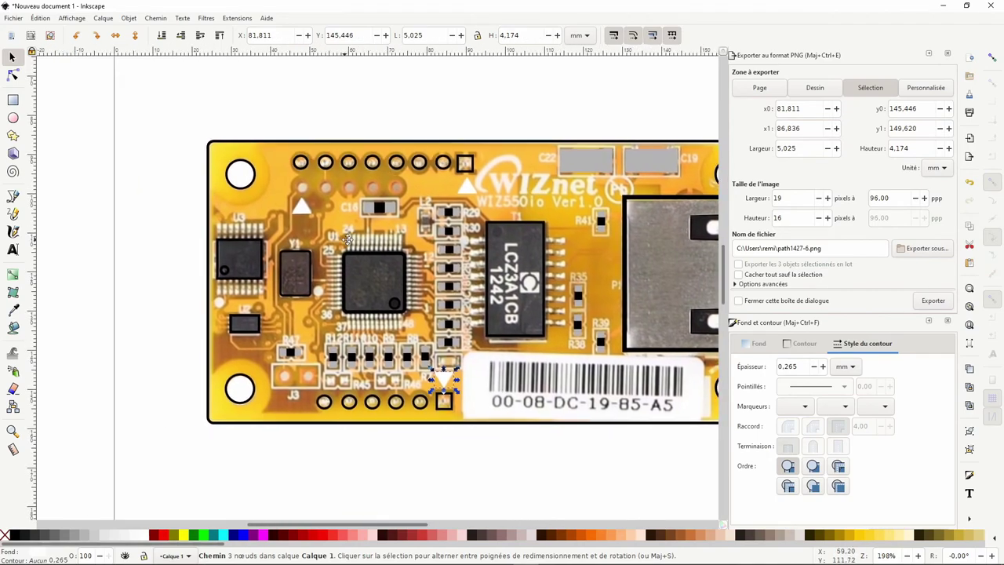
scroll(415, 353, left, 1)
scroll(388, 402, up, 2)
scroll(388, 402, down, 2)
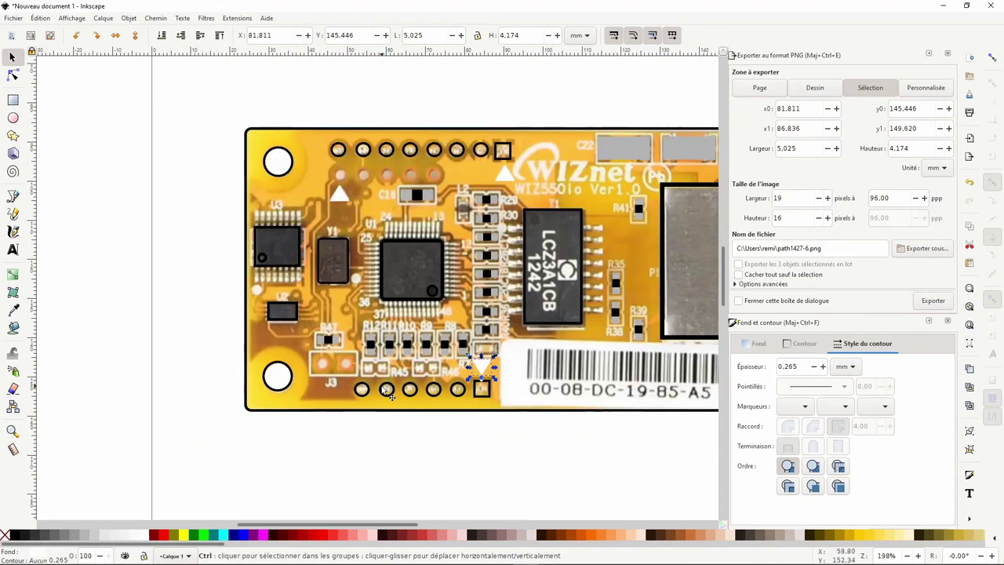
scroll(383, 389, up, 2)
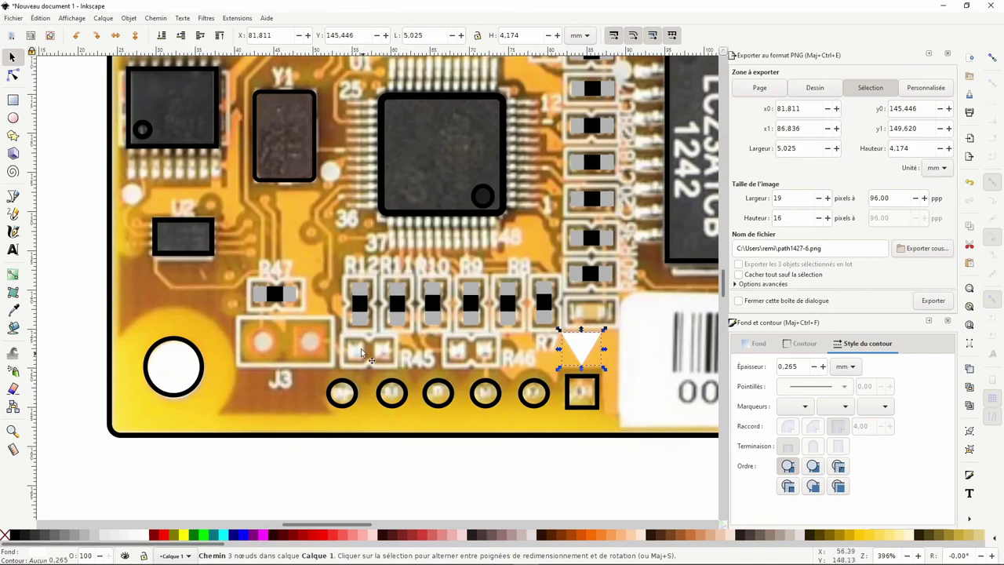
click(12, 99)
scroll(340, 329, up, 2)
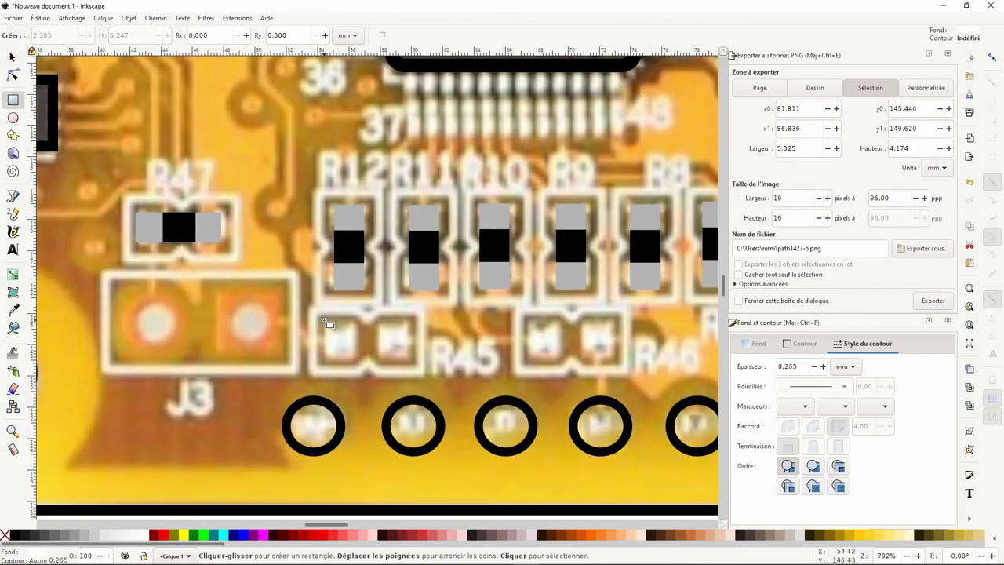
Draw rectangles over the two R45 pads and duplicate the pair onto R46.
mouse_move(324, 320)
mouse_down()
mouse_move(357, 364)
mouse_move(409, 348)
mouse_move(394, 356)
mouse_move(556, 350)
mouse_move(550, 342)
mouse_up()
key(s)
key(ctrl+d)
shift+click(340, 341)
key(ctrl+d)
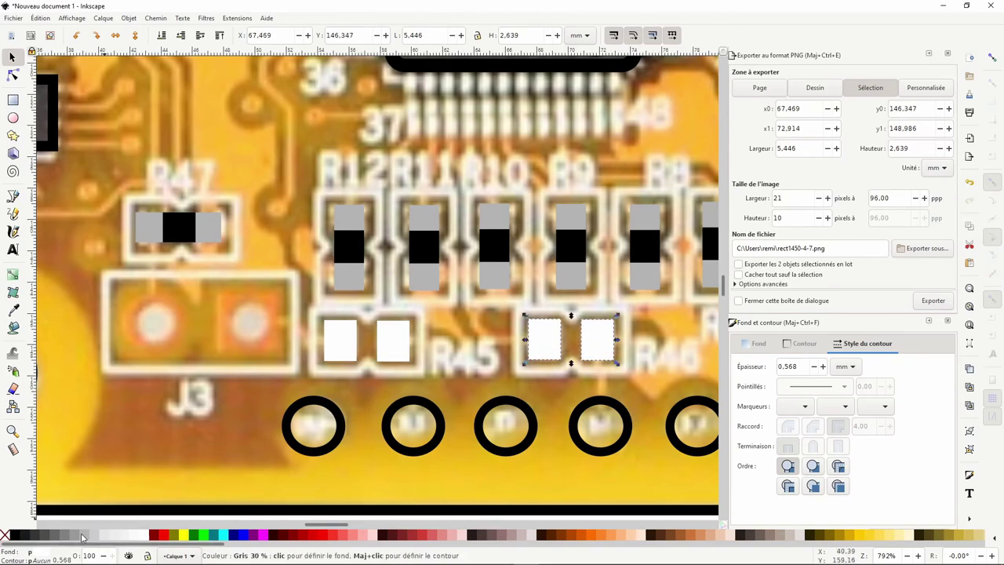
Colour the R46 and R45 pad rectangle pairs grey.
click(82, 536)
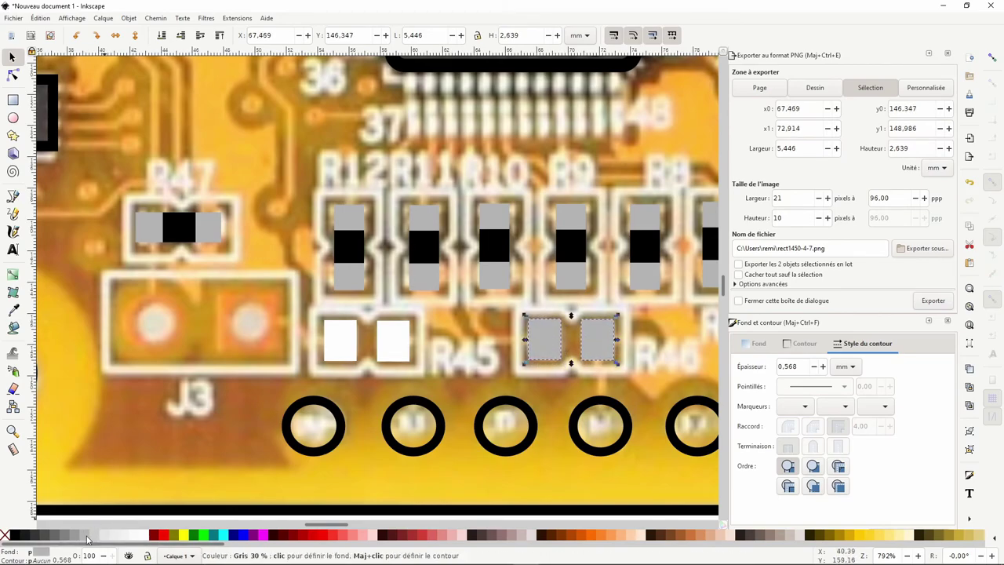
click(389, 351)
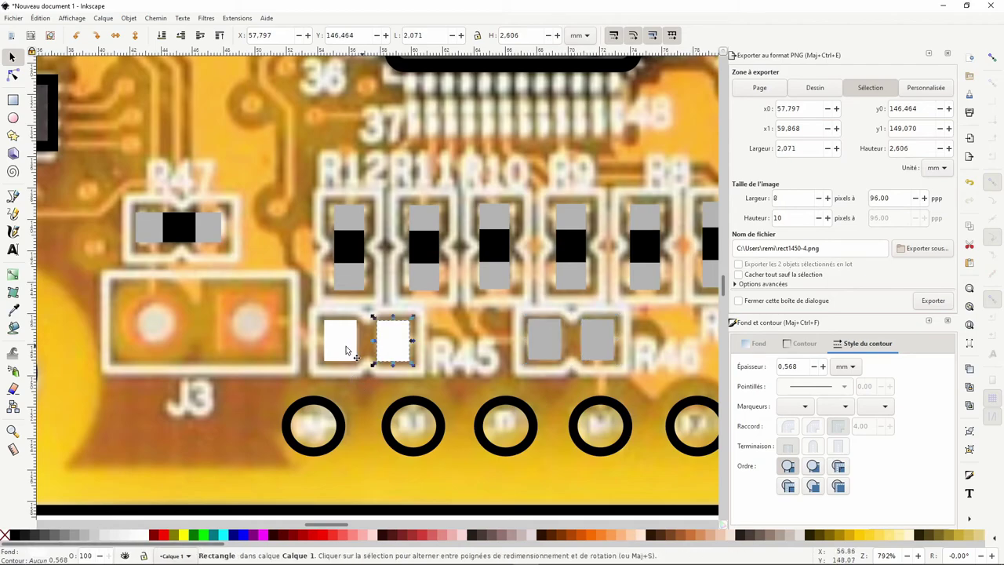
shift+click(347, 350)
click(93, 536)
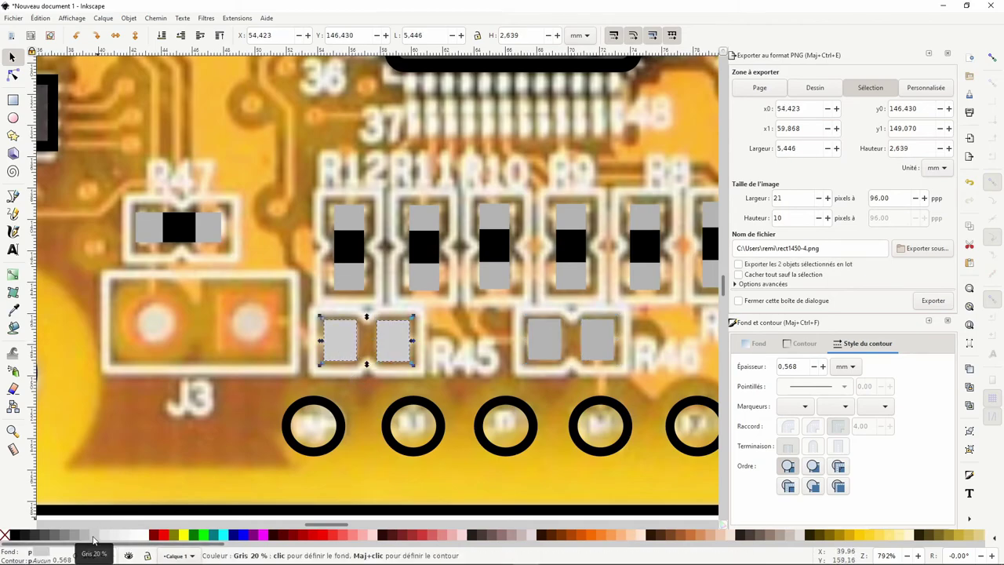
click(13, 311)
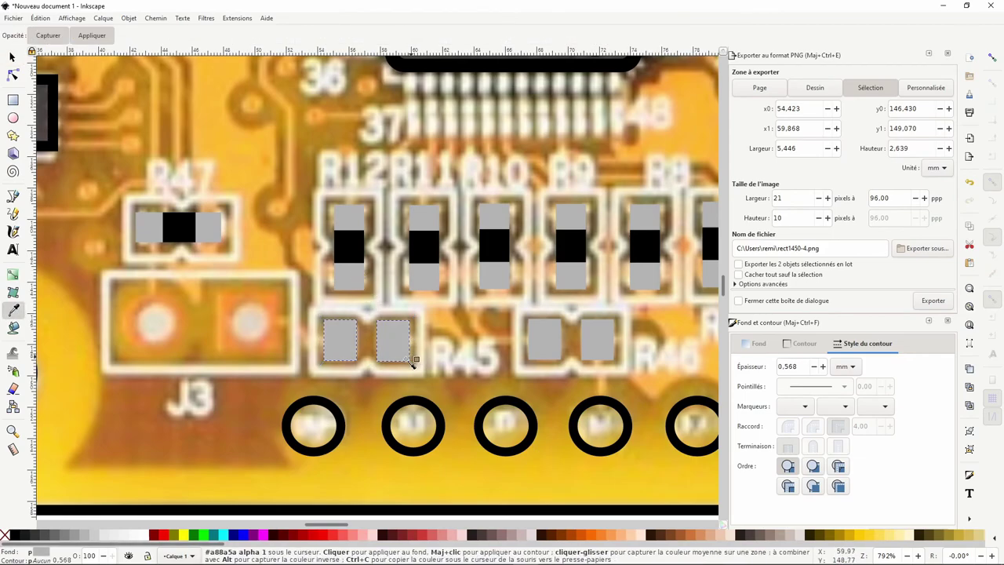
click(13, 57)
scroll(210, 365, down, 3)
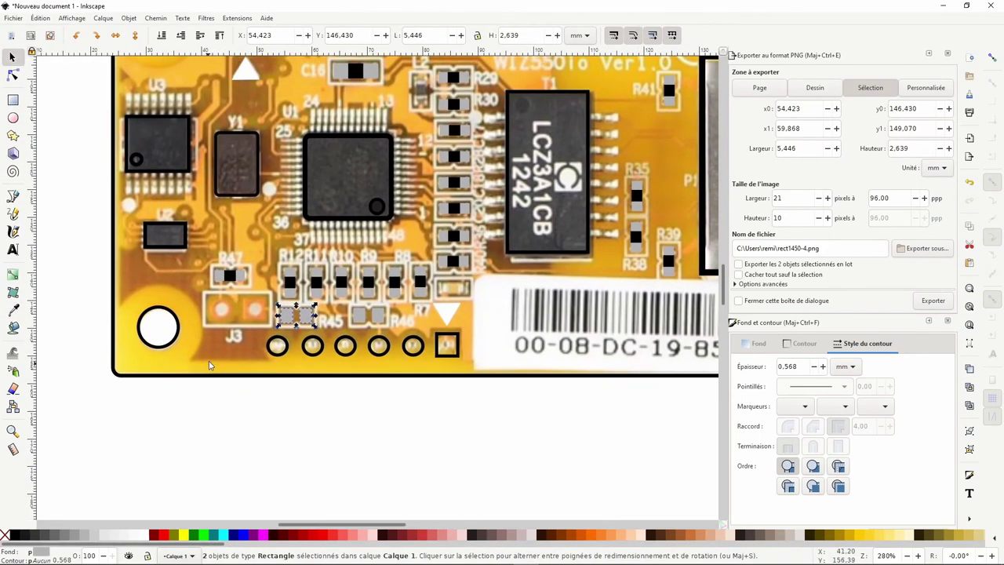
Select the first five pin circles in the top header row.
click(249, 388)
scroll(259, 361, up, 3)
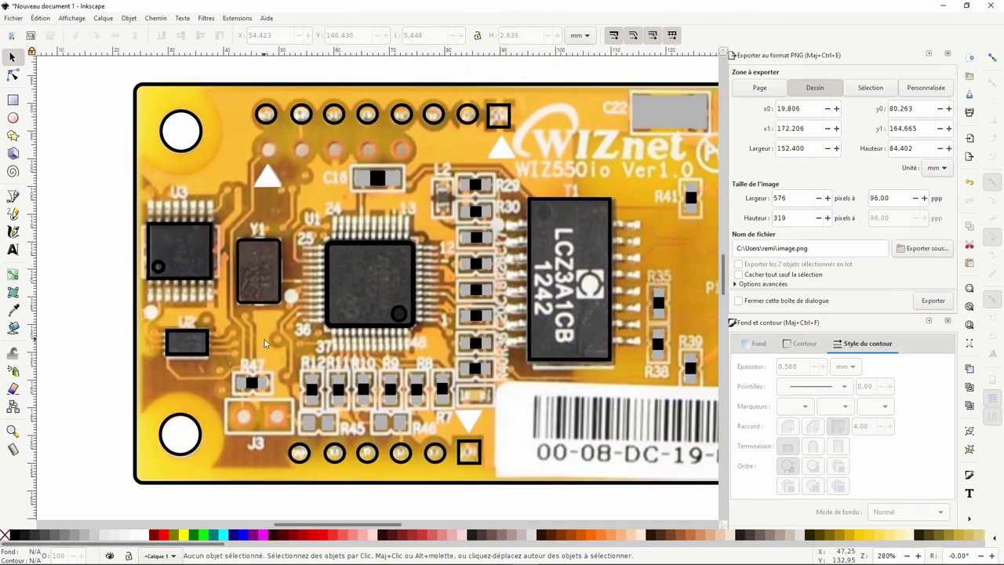
click(266, 115)
shift+click(300, 115)
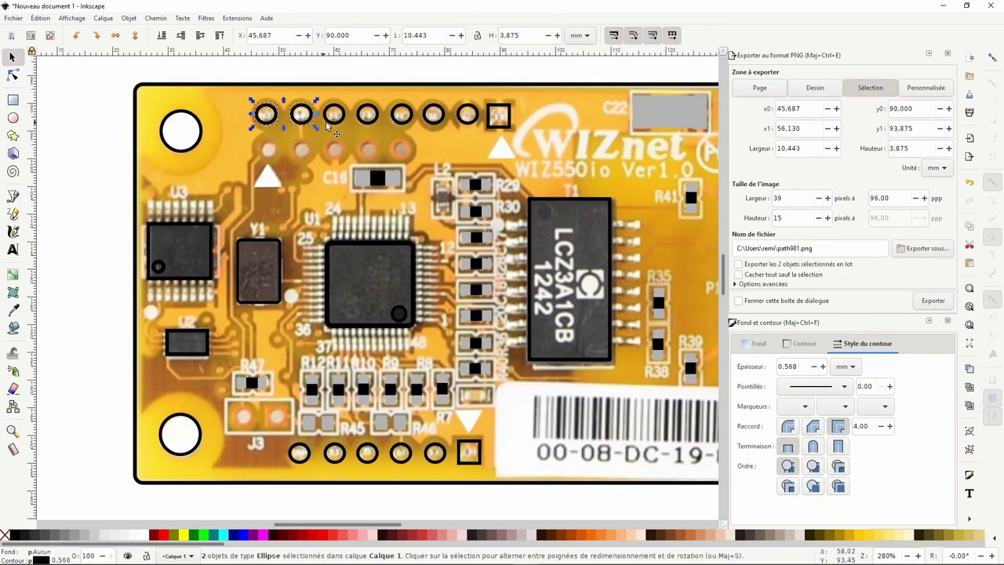
shift+click(334, 115)
shift+click(368, 116)
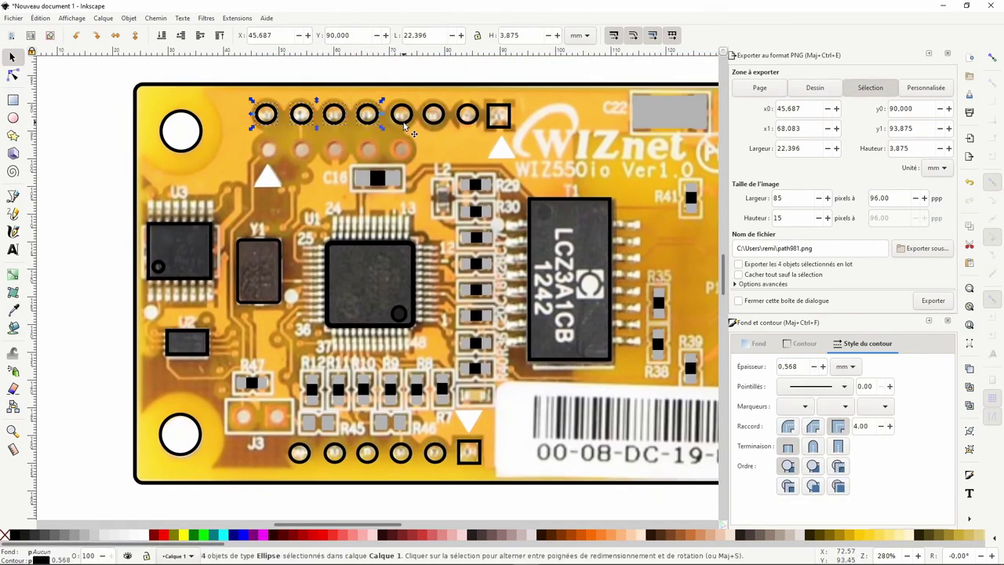
shift+click(403, 116)
Copy the five circles and paste them onto the second header pad row.
key(ctrl+c)
key(ctrl+v)
drag(408, 132, 338, 162)
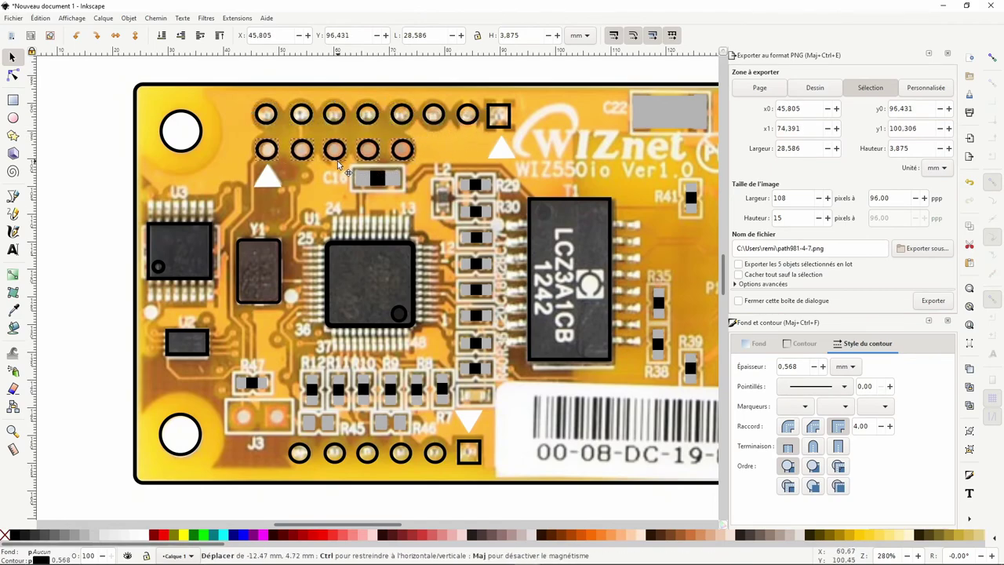
click(113, 245)
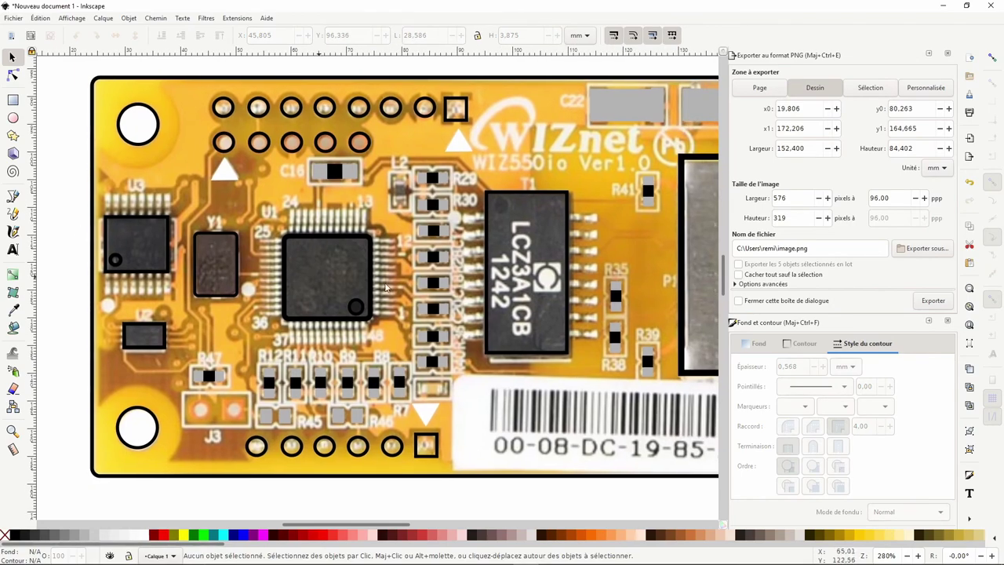
scroll(404, 280, down, 3)
scroll(409, 278, up, 1)
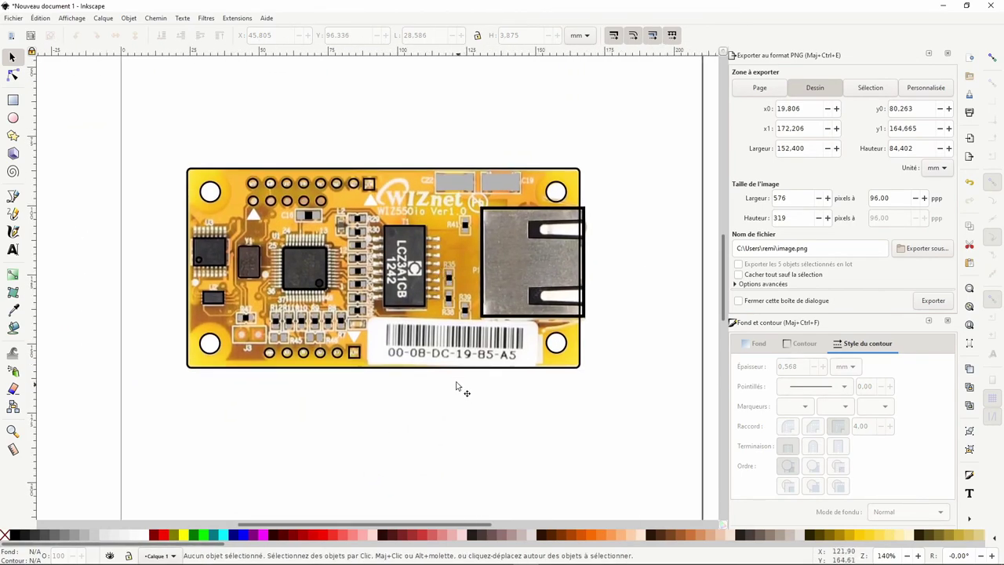
scroll(457, 386, up, 2)
scroll(471, 369, down, 1)
Draw a rounded-corner rectangle over the barcode label and lower its top edge.
key(r)
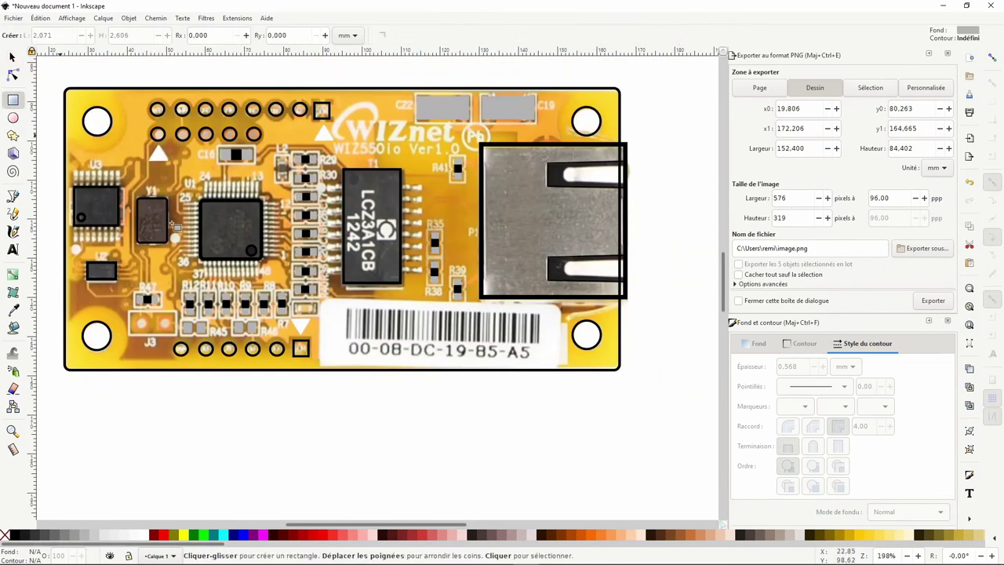
drag(318, 299, 566, 368)
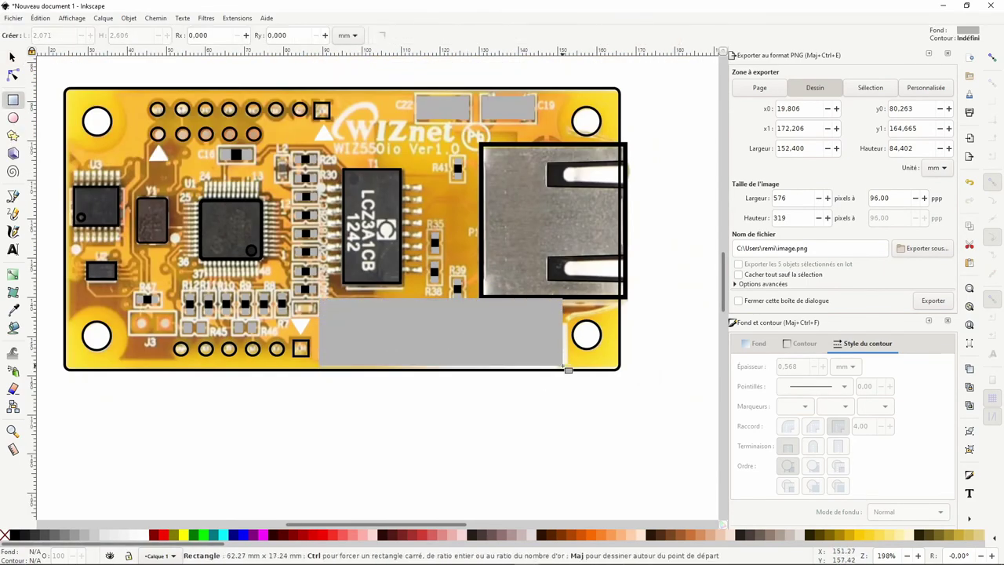
click(13, 73)
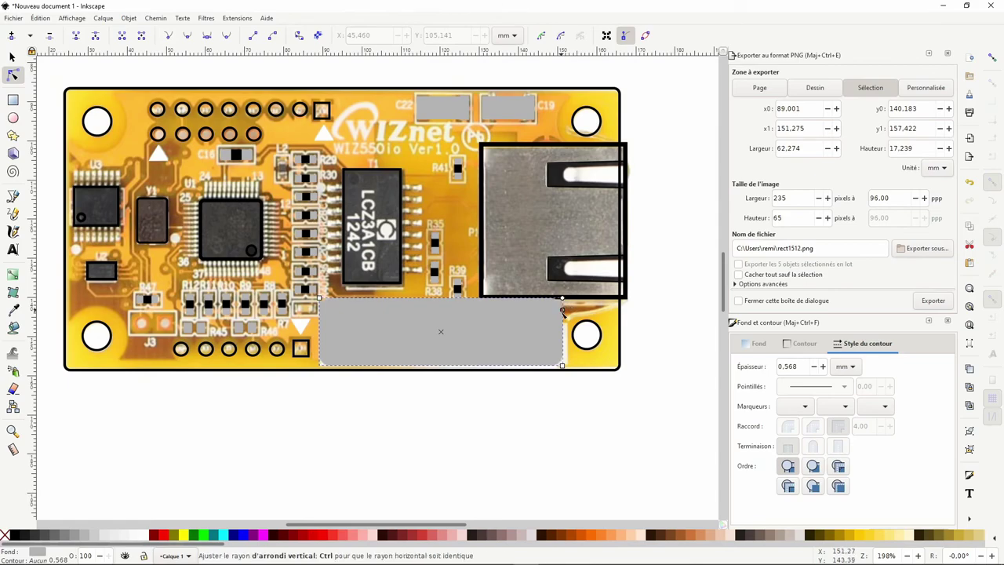
drag(562, 299, 562, 311)
click(12, 56)
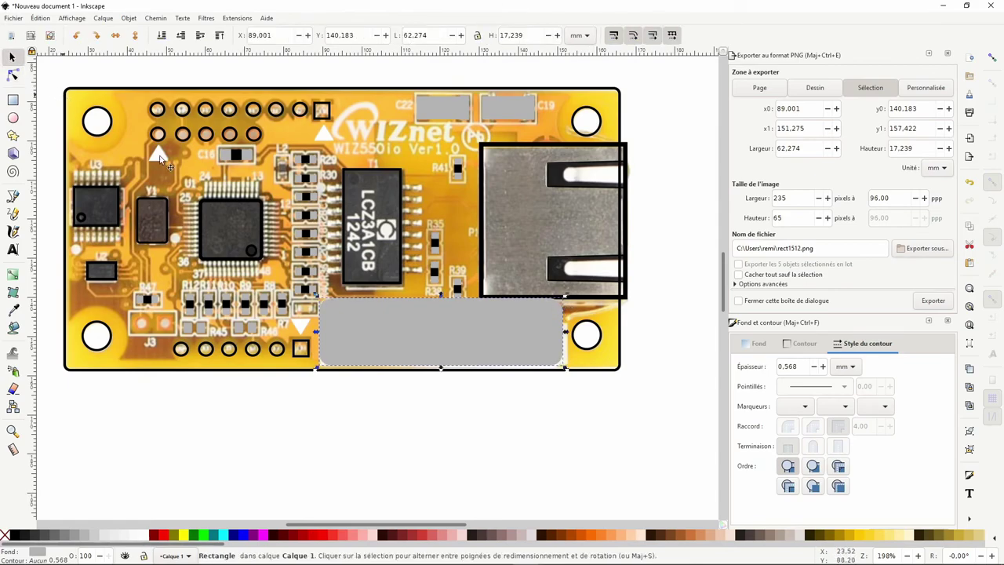
drag(442, 298, 442, 301)
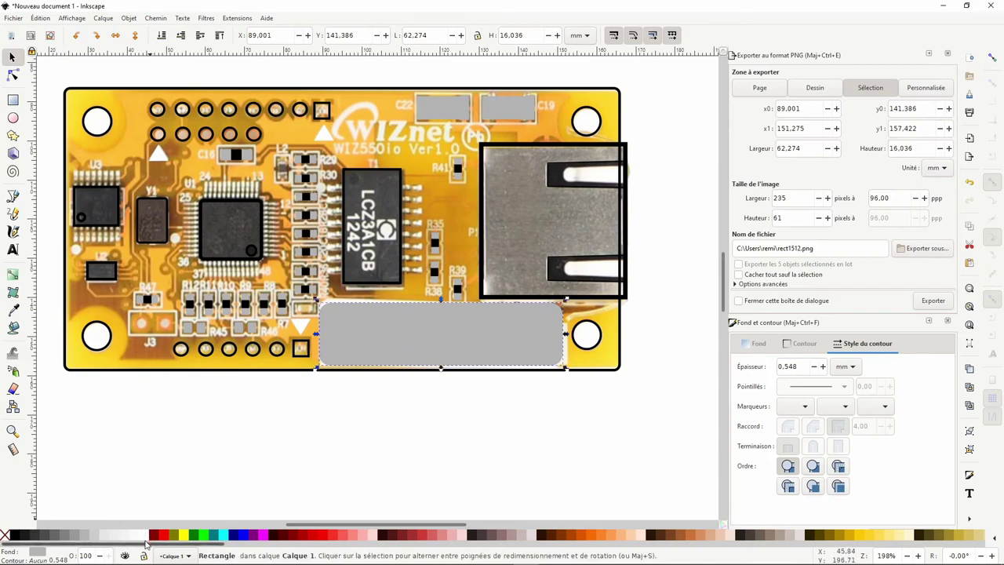
Fill the 62.3 × 16.0 mm label rectangle white.
click(146, 534)
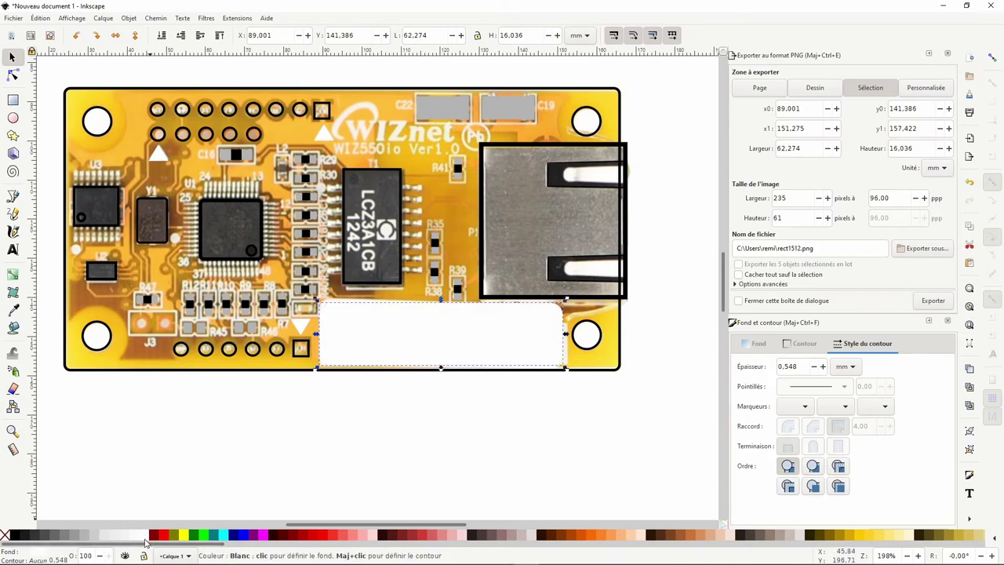
click(314, 411)
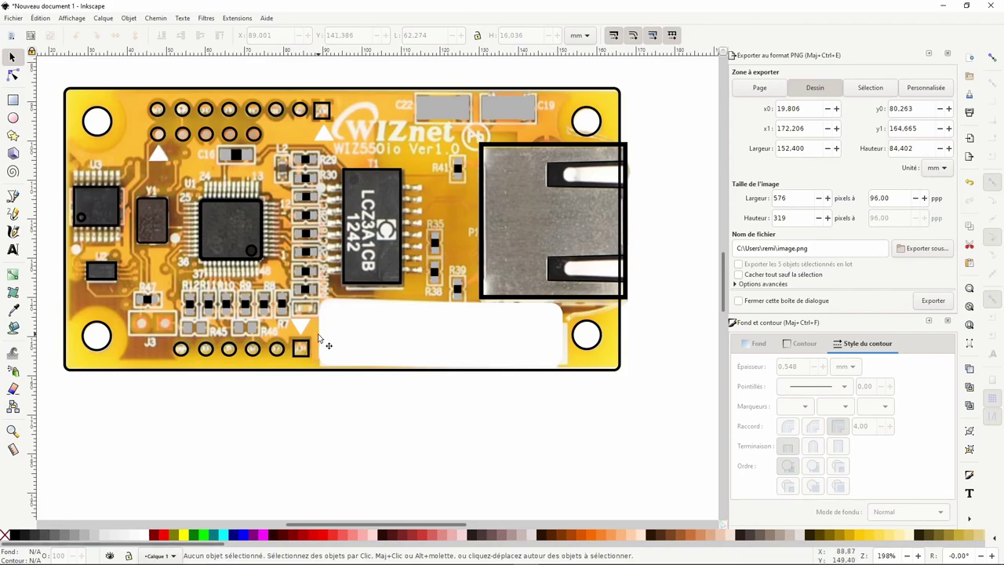
scroll(319, 337, up, 2)
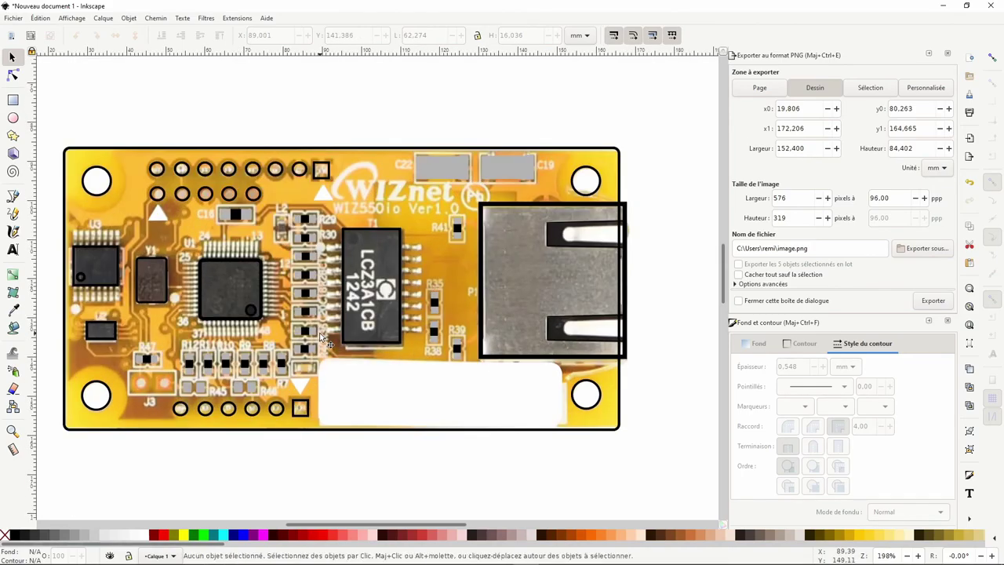
ctrl+shift+scroll(320, 337, up, 6)
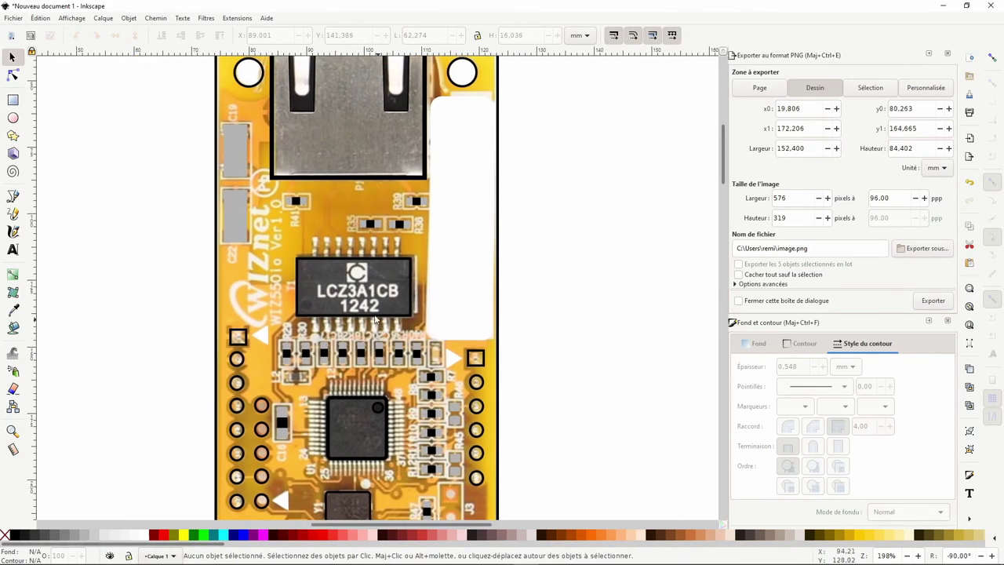
ctrl+scroll(374, 313, up, 3)
ctrl+scroll(203, 248, down, 1)
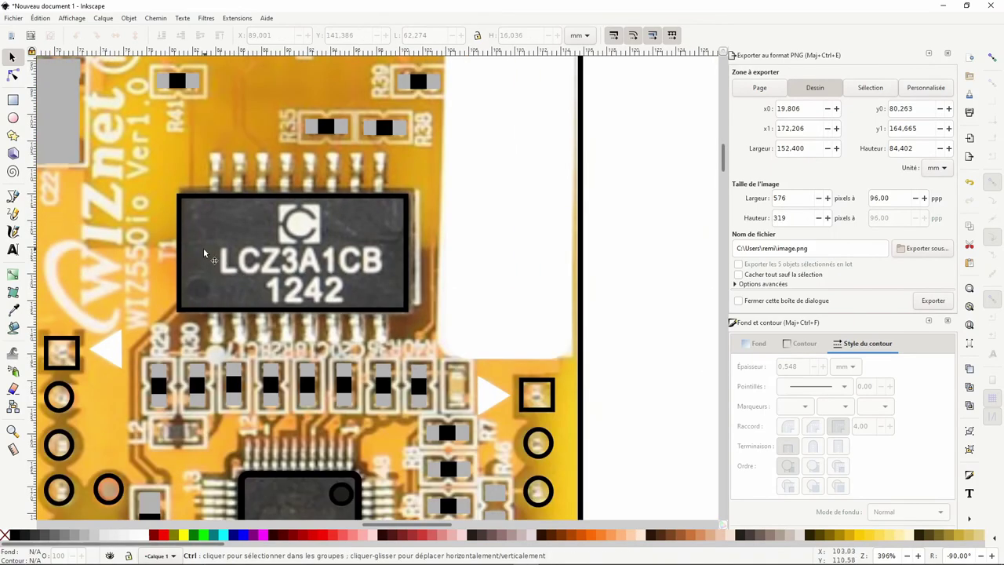
Type the two-line marking 'LCZ3A1CB' over '1242' above the board.
click(15, 249)
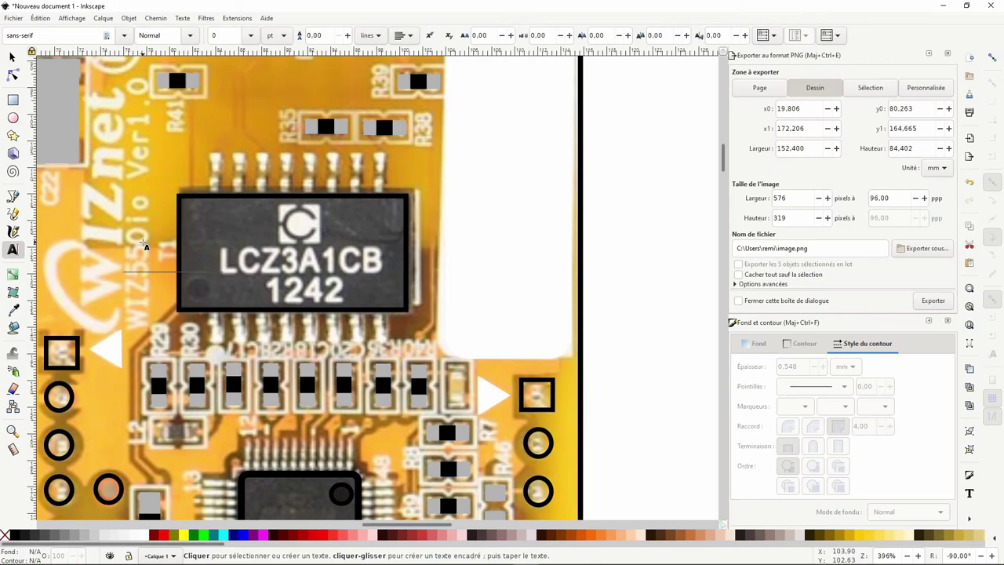
ctrl+shift+scroll(144, 246, up, 1)
ctrl+shift+scroll(143, 243, up, 2)
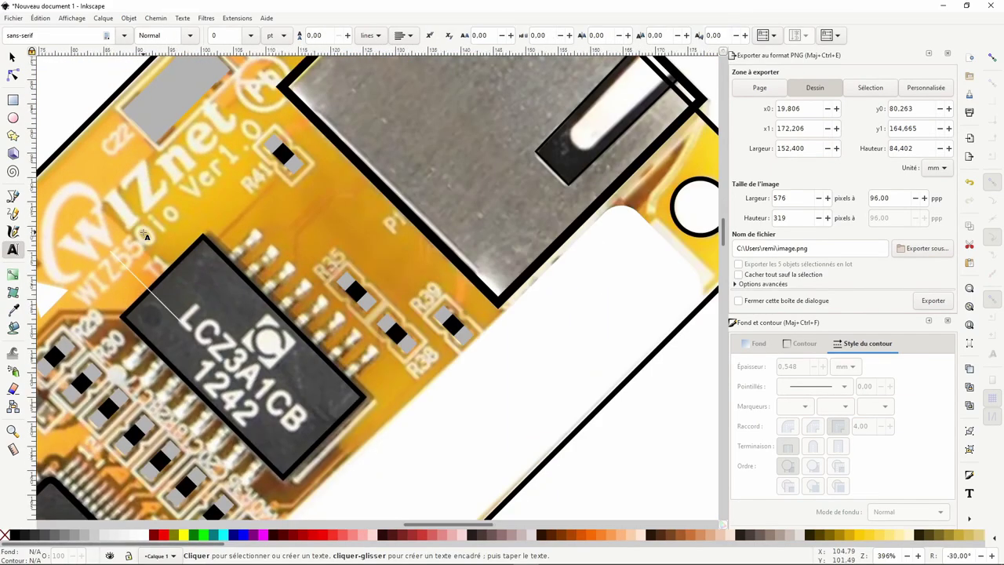
ctrl+shift+scroll(139, 239, up, 2)
ctrl+shift+scroll(138, 237, up, 1)
ctrl+scroll(140, 238, down, 1)
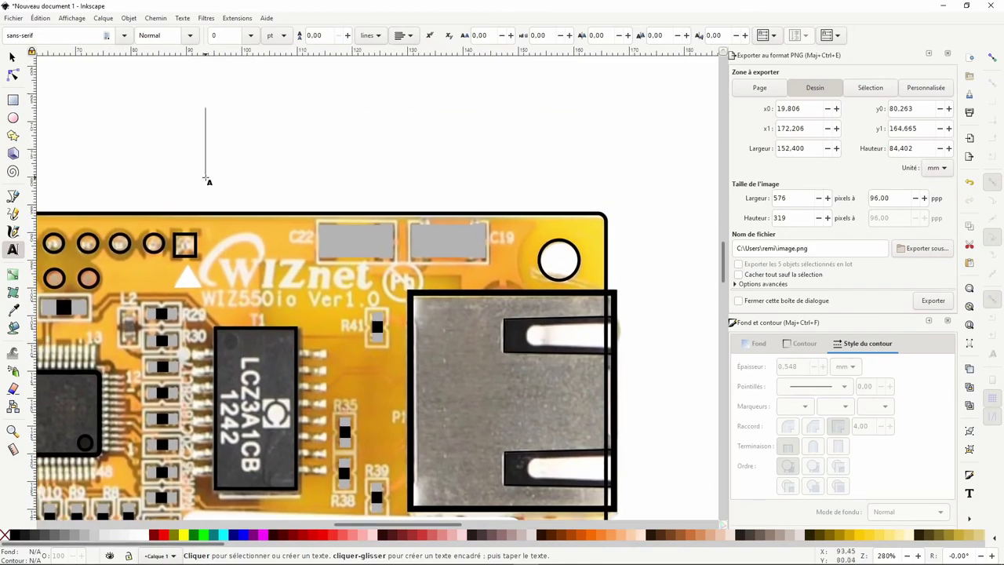
text(LCZ)
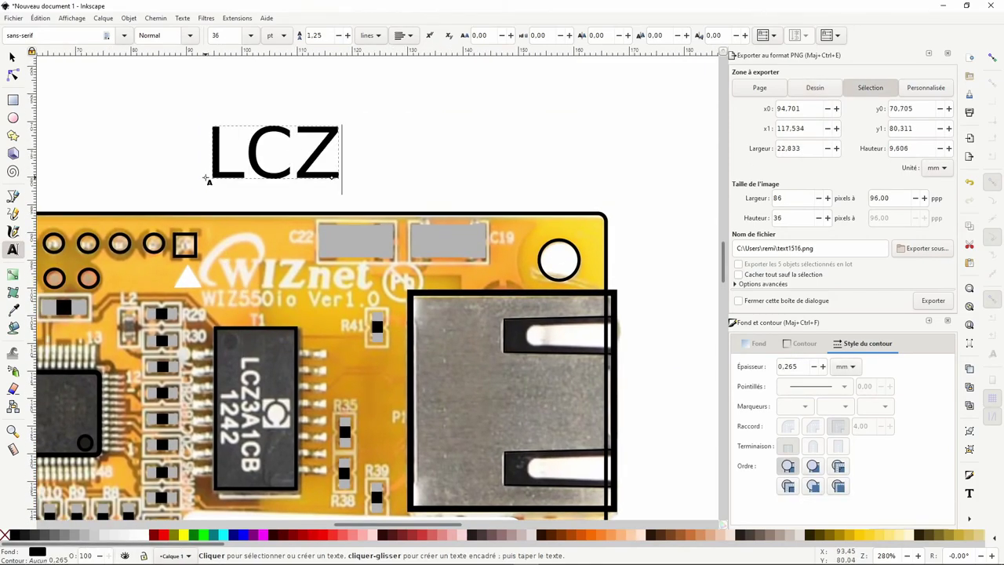
text(2)
key(BackSpace)
text(3A1)
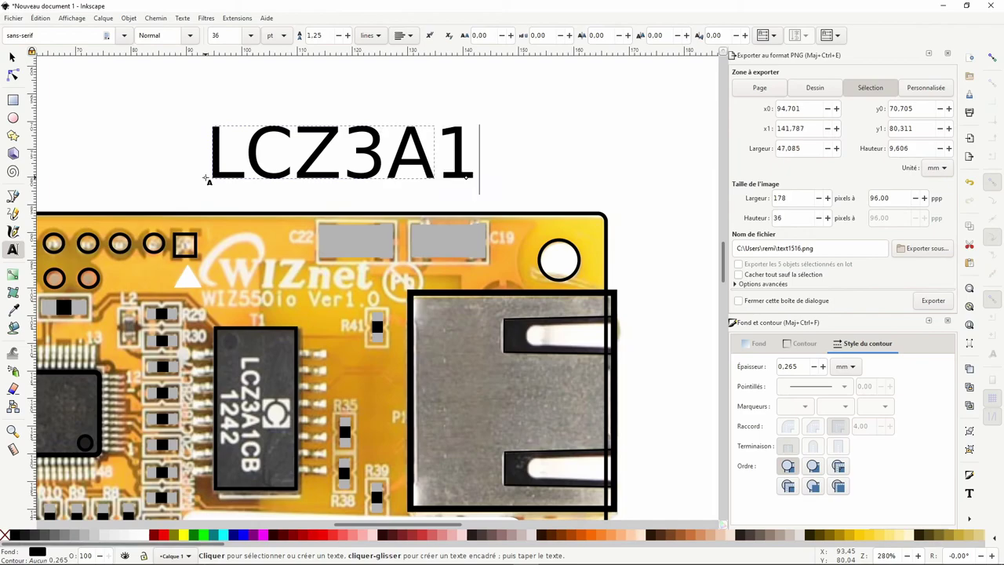
text(CB)
key(Return)
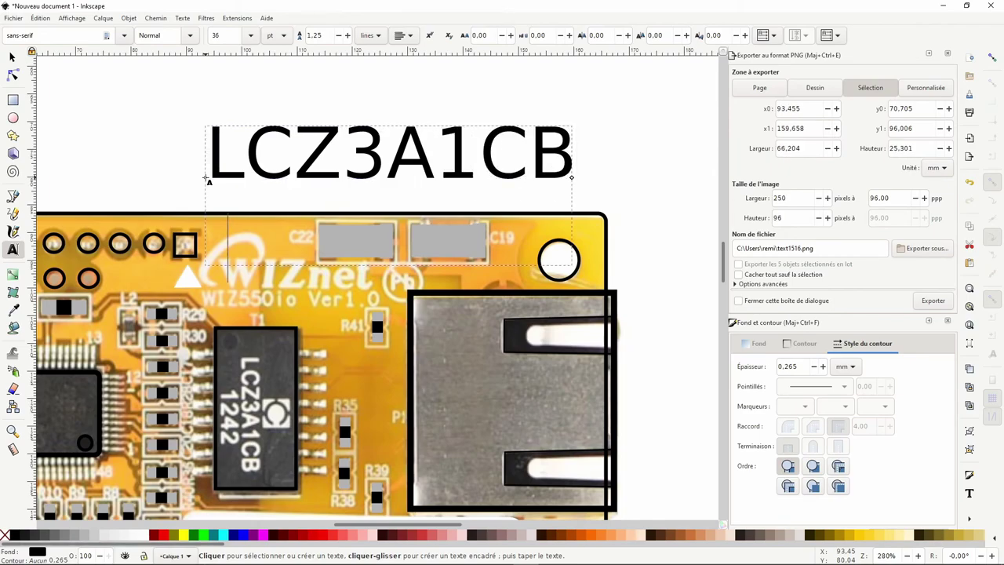
text(12)
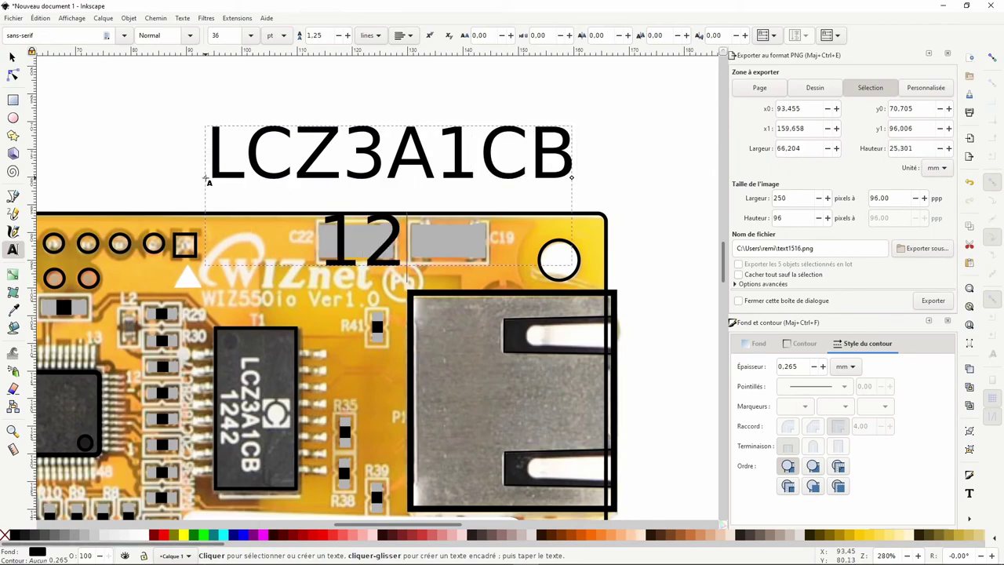
text(42)
key(Escape)
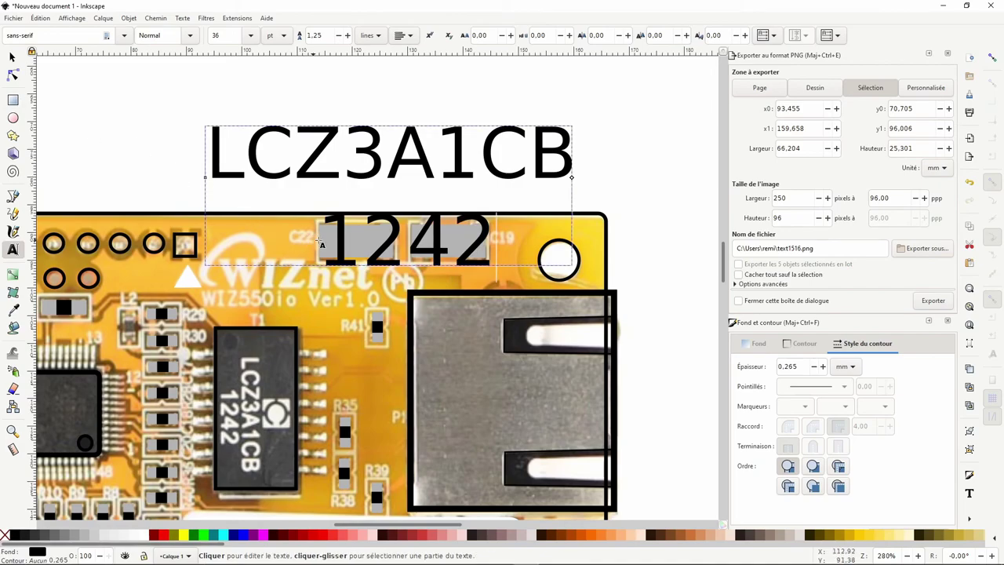
Set the marking text's font size to 12 pt.
click(12, 57)
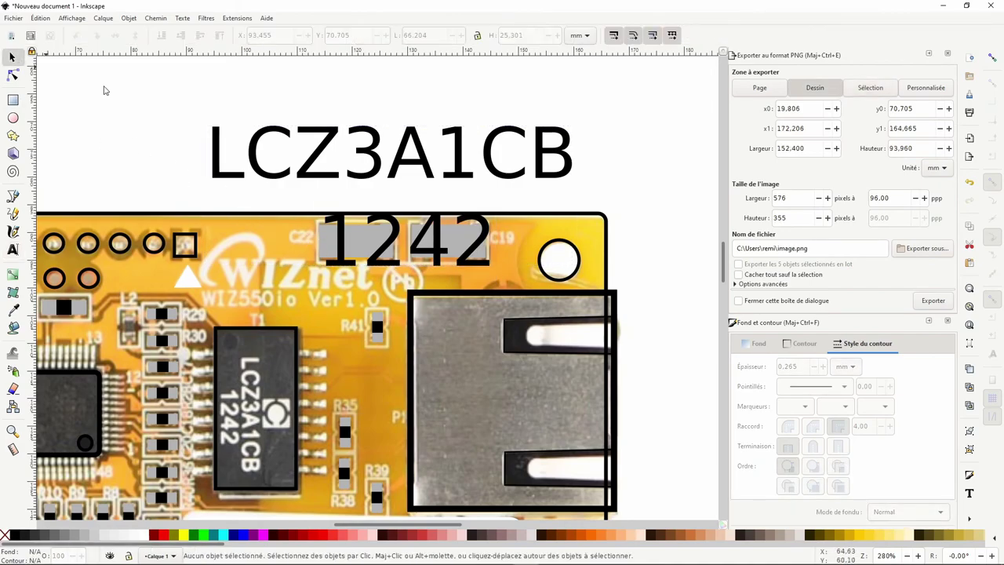
click(260, 165)
click(13, 250)
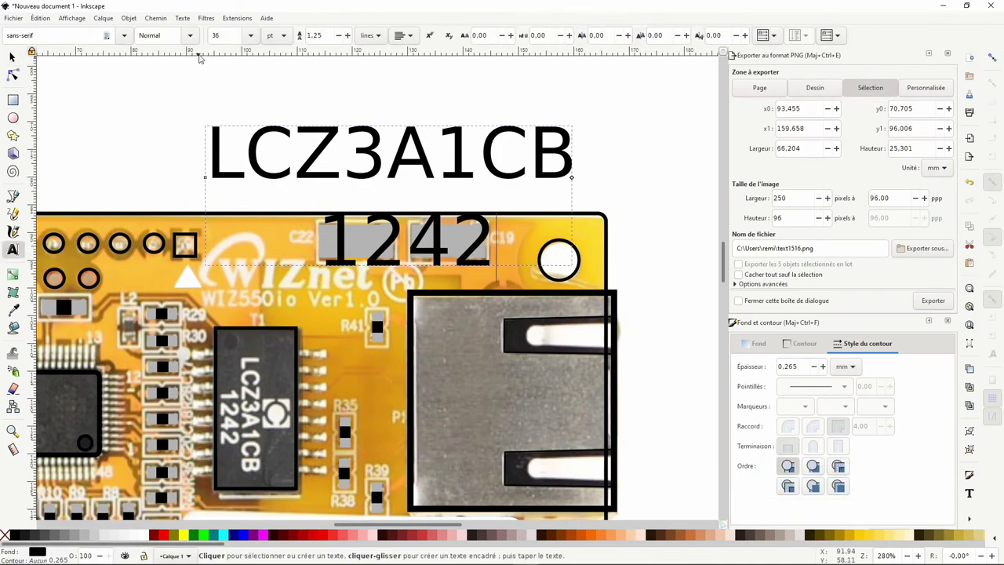
click(250, 37)
click(228, 139)
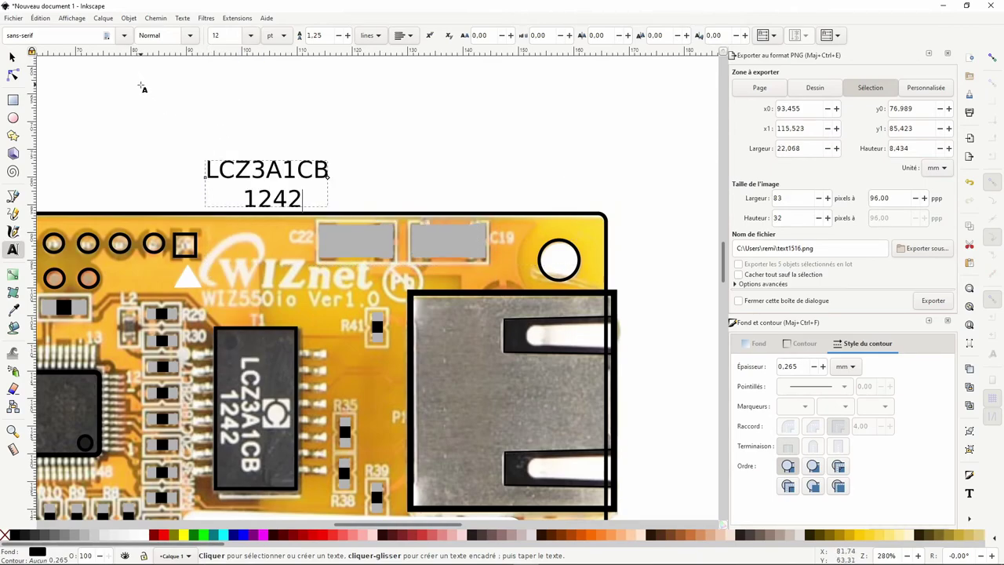
Move the marking text onto the chip and rotate it to run vertically.
click(12, 57)
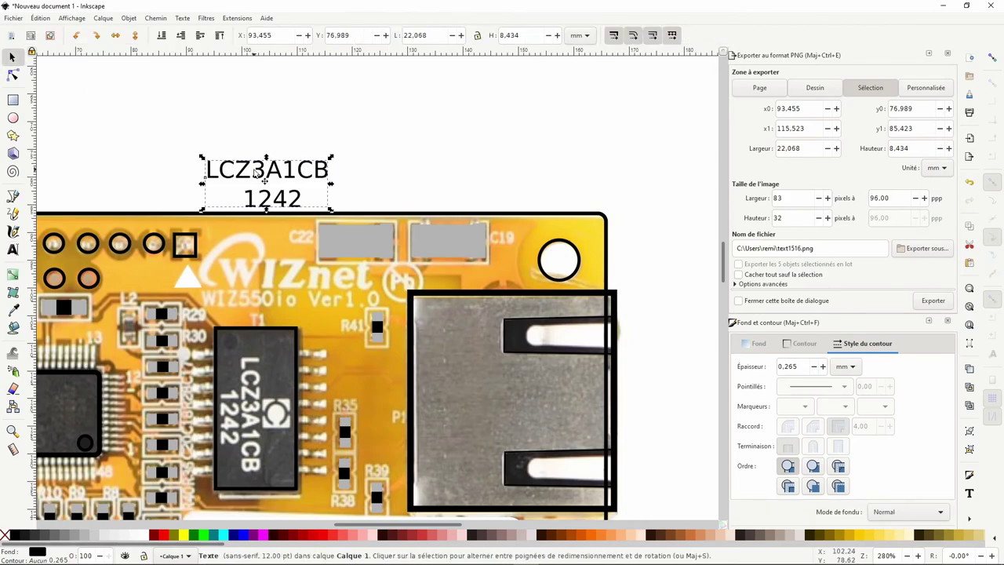
drag(255, 174, 248, 391)
click(77, 35)
click(77, 36)
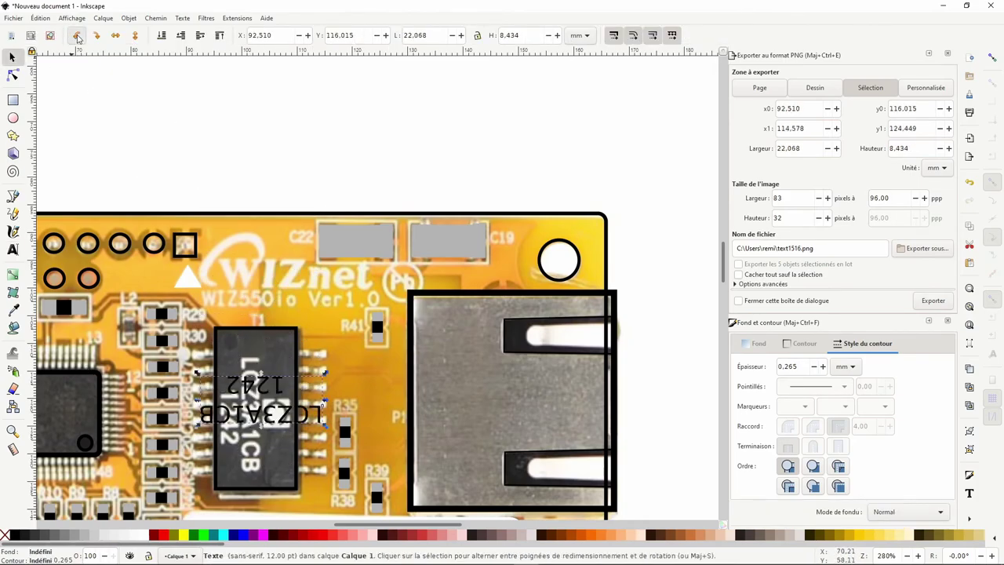
click(77, 35)
Shift and shrink the rotated text to fit the chip body, about 7.6 × 19.8 mm.
scroll(530, 236, down, 3)
scroll(530, 235, left, 3)
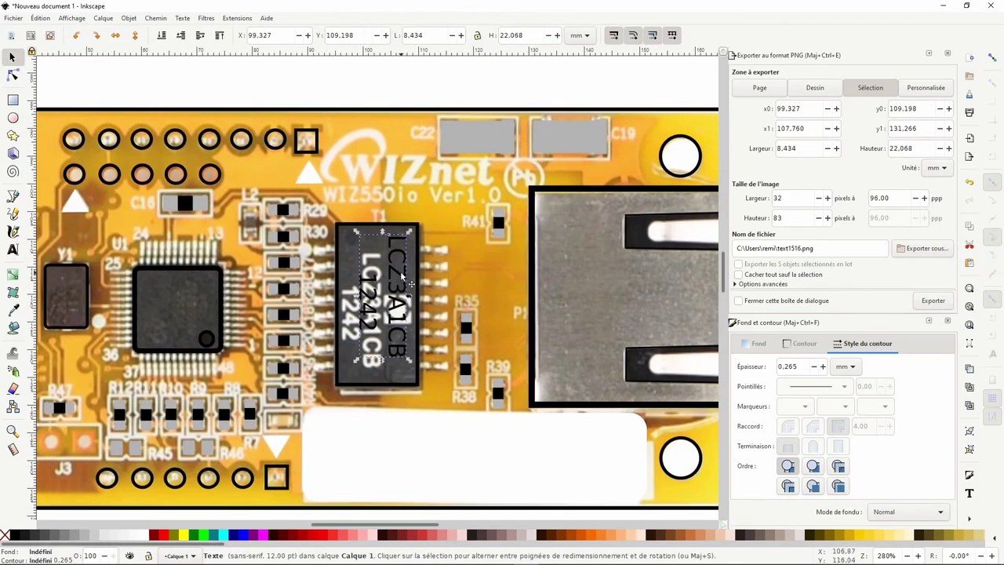
drag(402, 276, 381, 290)
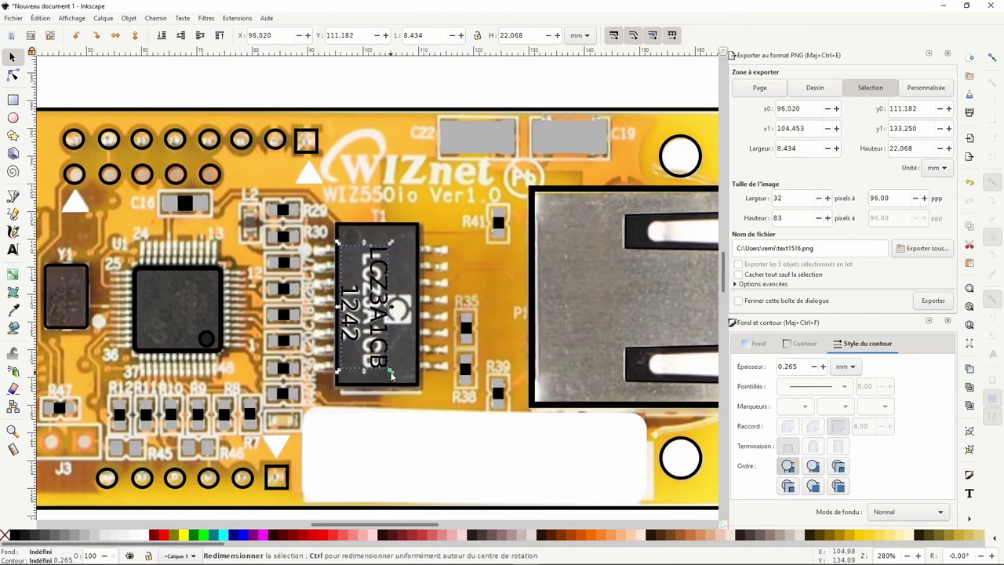
drag(391, 376, 384, 358)
drag(376, 302, 376, 314)
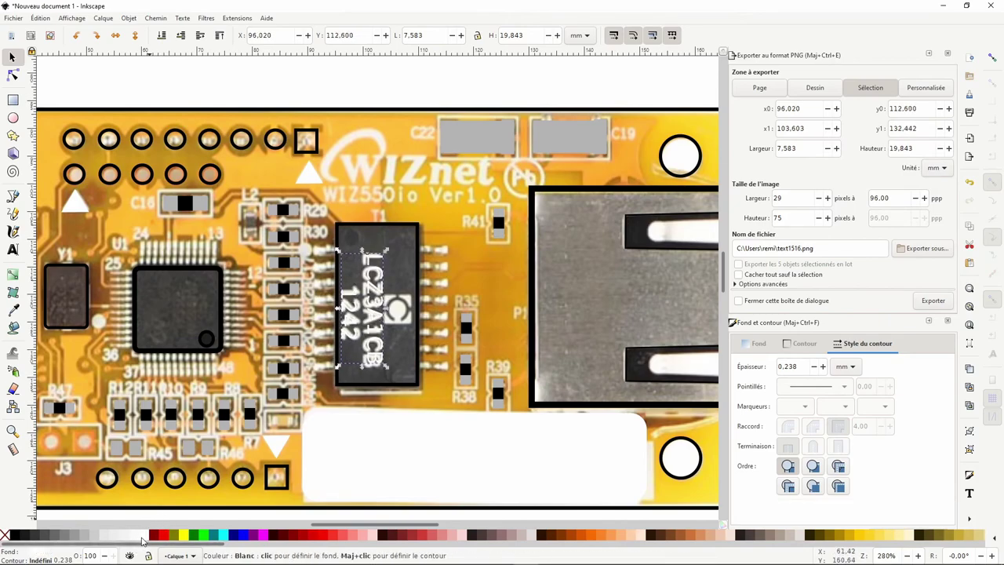
Draw a white square over the chip's logo.
ctrl+scroll(424, 314, up, 1)
ctrl+scroll(423, 313, up, 1)
ctrl+scroll(399, 302, up, 1)
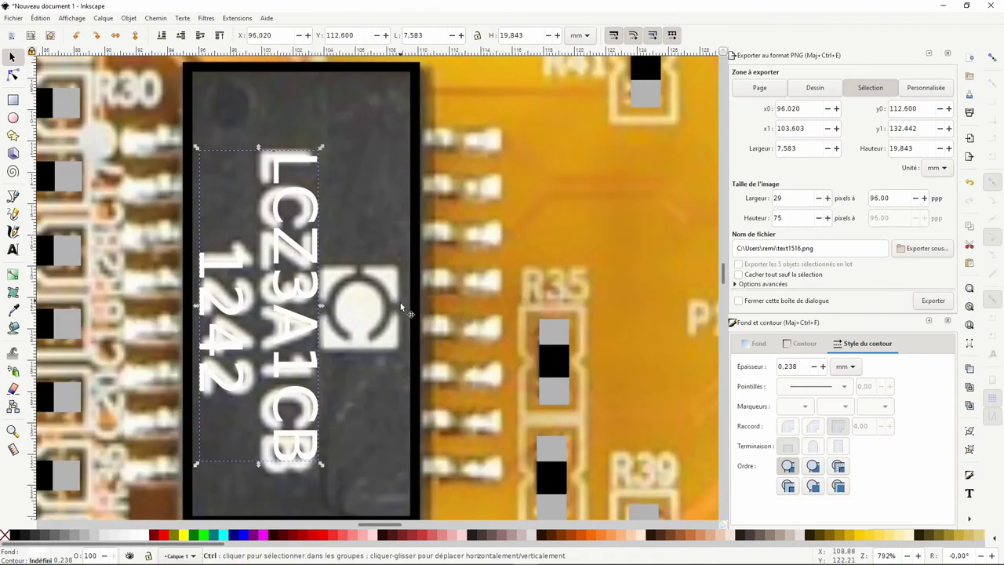
scroll(324, 293, left, 1)
click(13, 100)
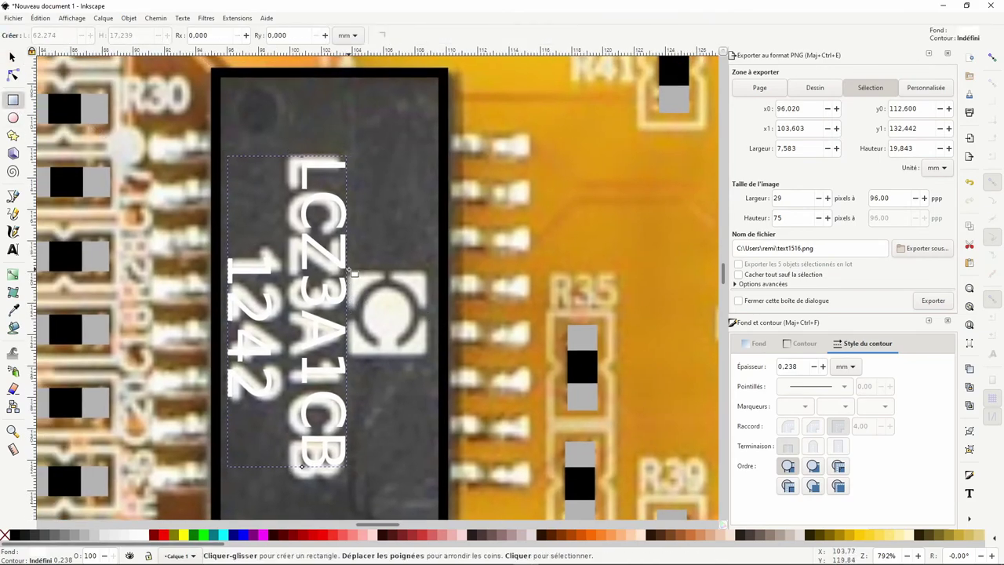
drag(348, 271, 426, 352)
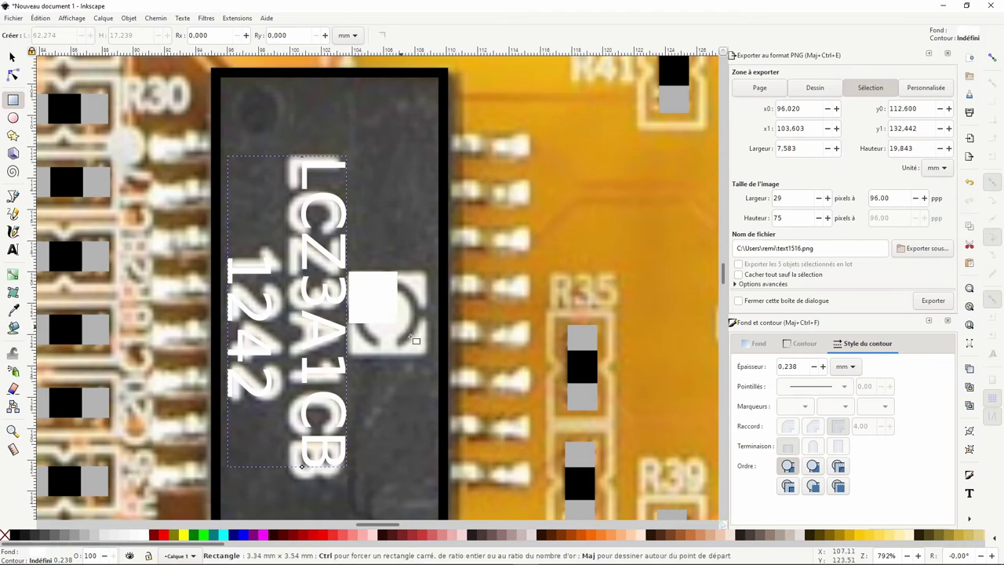
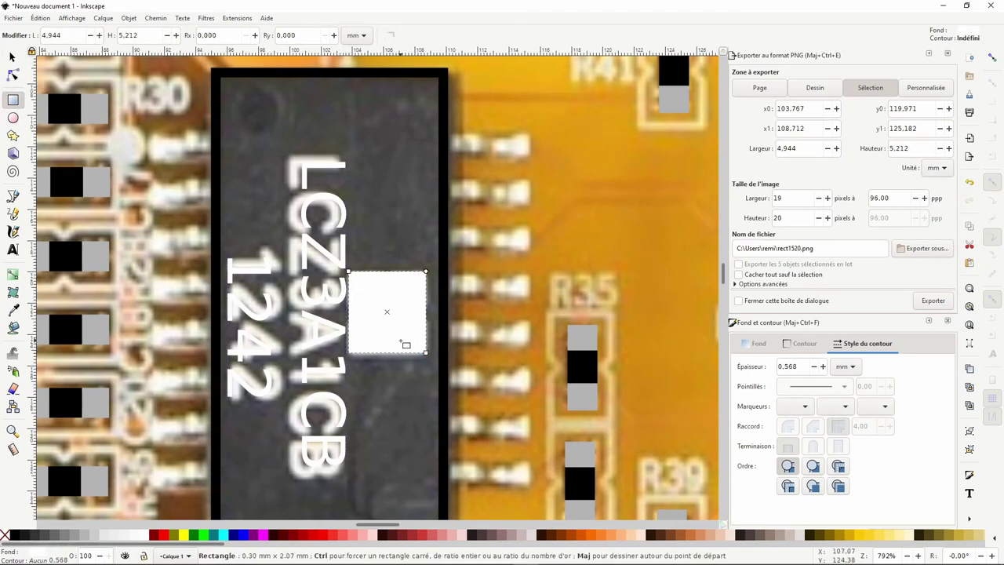
Move the white square up onto the chip's top, beside the LCZ3A1CB marking.
key(Escape)
key(s)
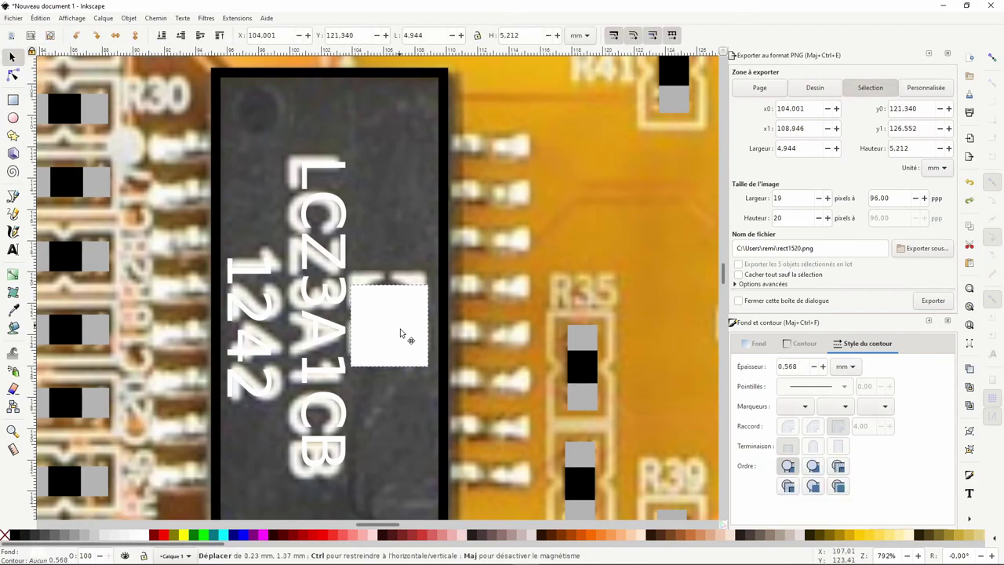
drag(395, 308, 407, 177)
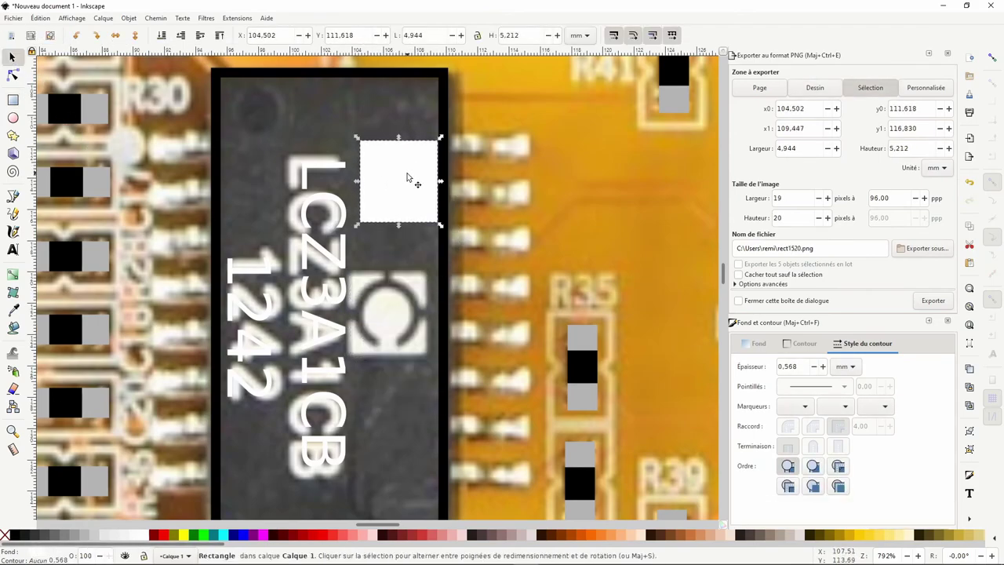
click(12, 120)
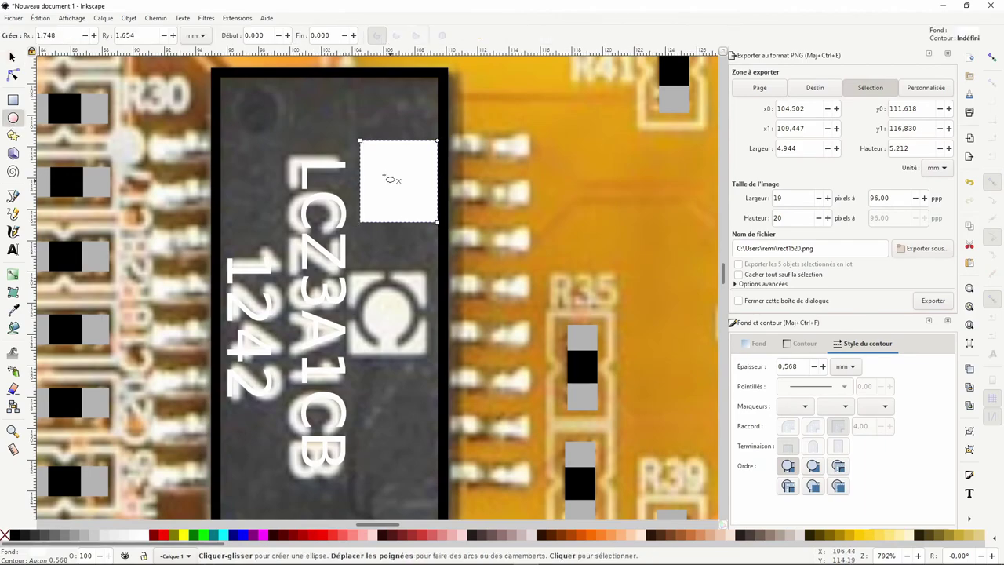
Draw a small ellipse on the chip and fill it with the chip's dark grey from the photo.
click(74, 536)
key(ctrl+z)
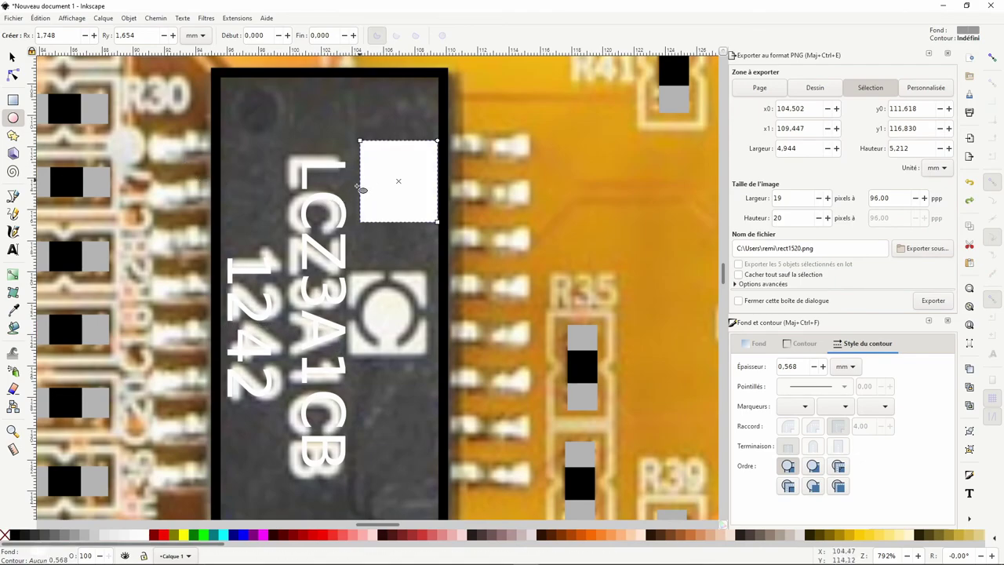
ctrl+scroll(342, 226, down, 3)
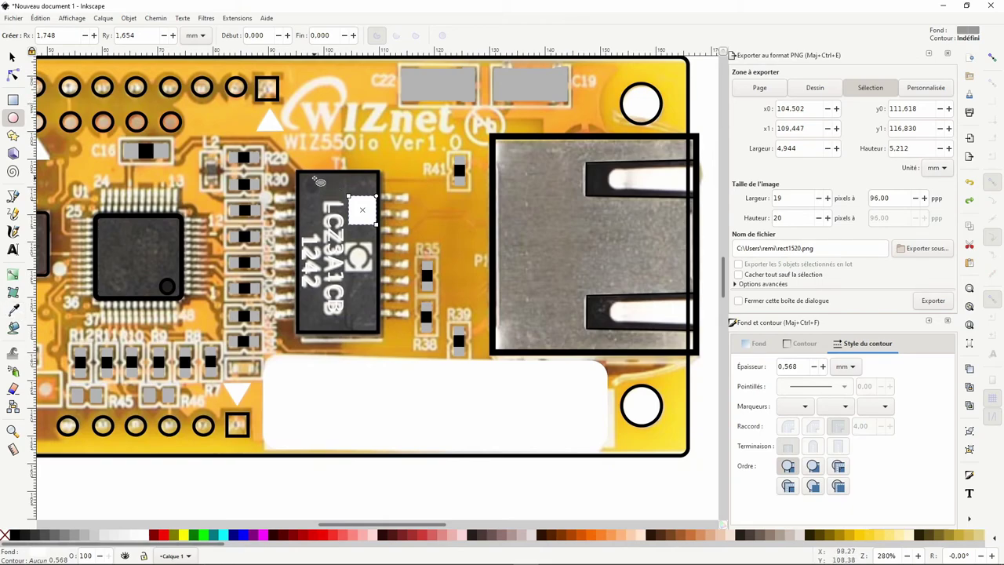
drag(316, 183, 335, 206)
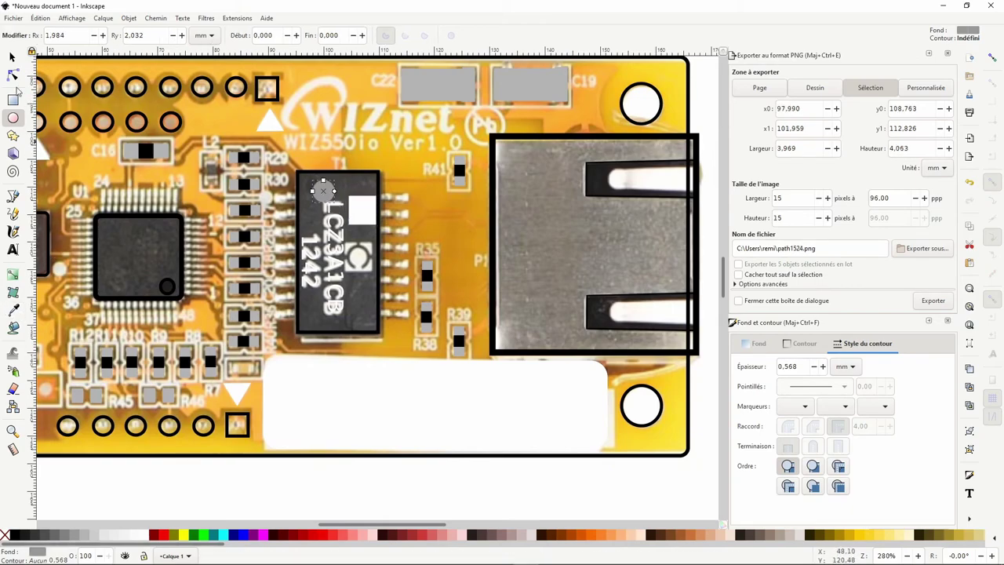
click(13, 311)
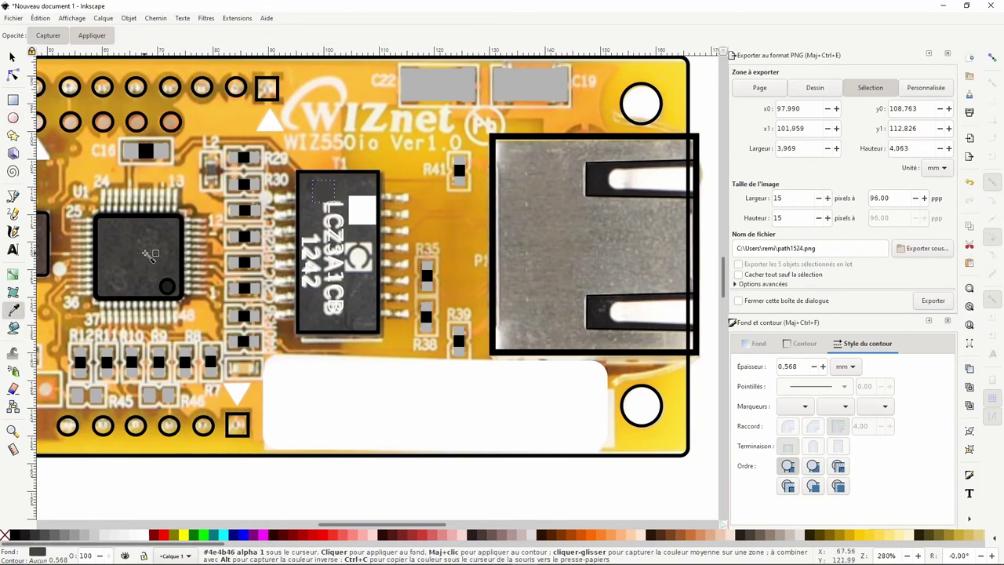
click(154, 247)
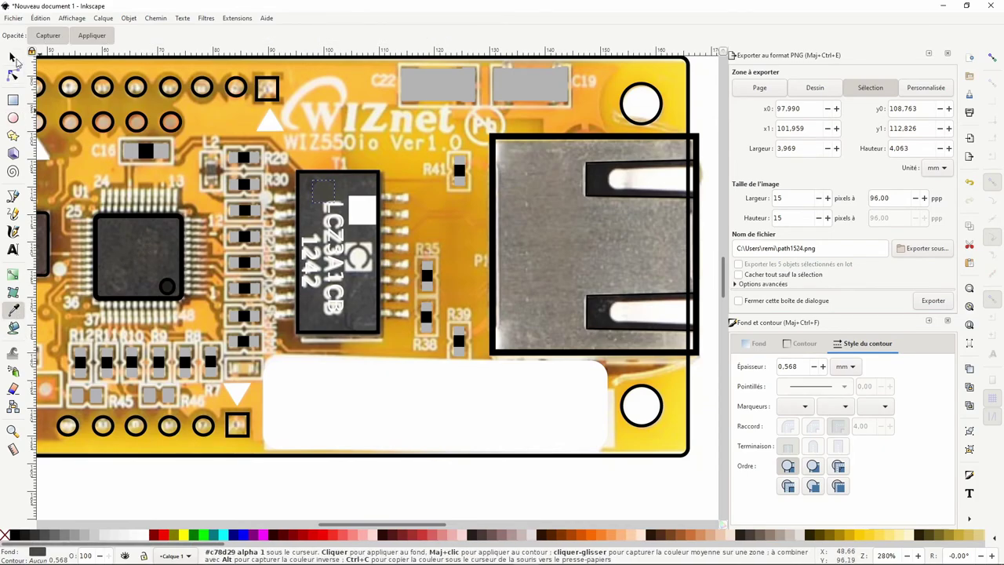
Position the 3.969 × 4.063 mm dark grey circle inside the white square.
click(12, 57)
drag(327, 197, 367, 213)
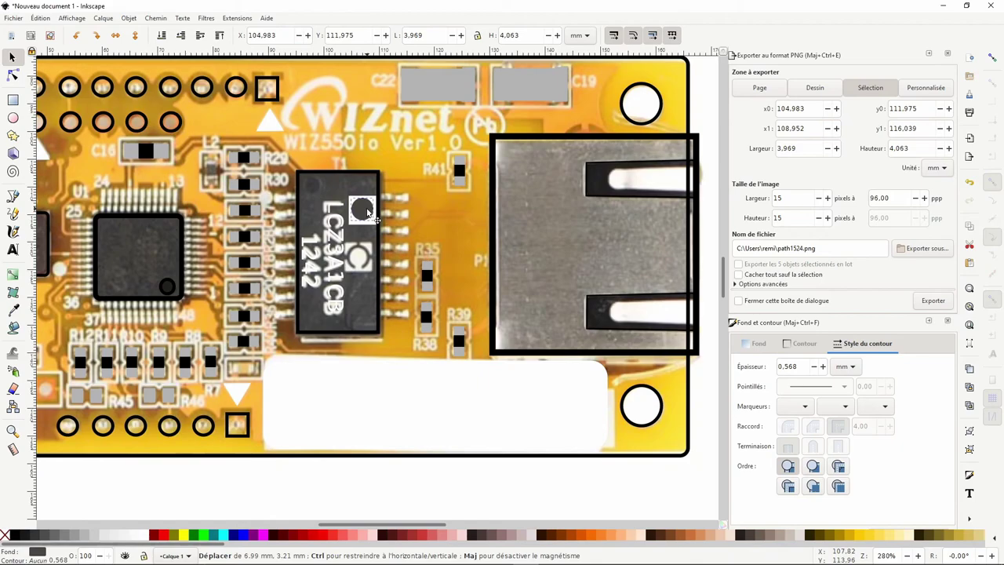
scroll(367, 212, up, 2)
scroll(366, 211, up, 1)
drag(356, 171, 355, 173)
scroll(355, 173, up, 1)
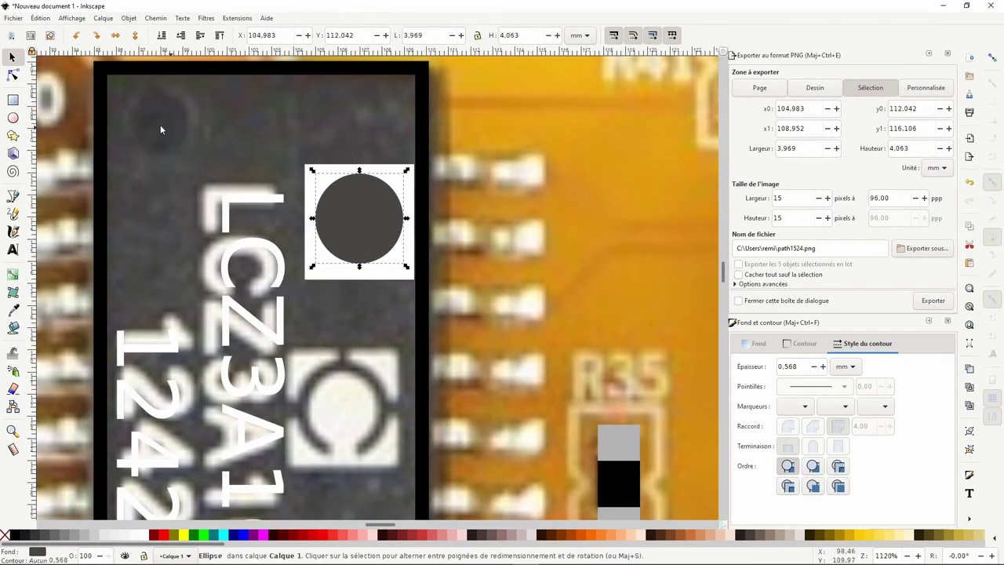
click(13, 100)
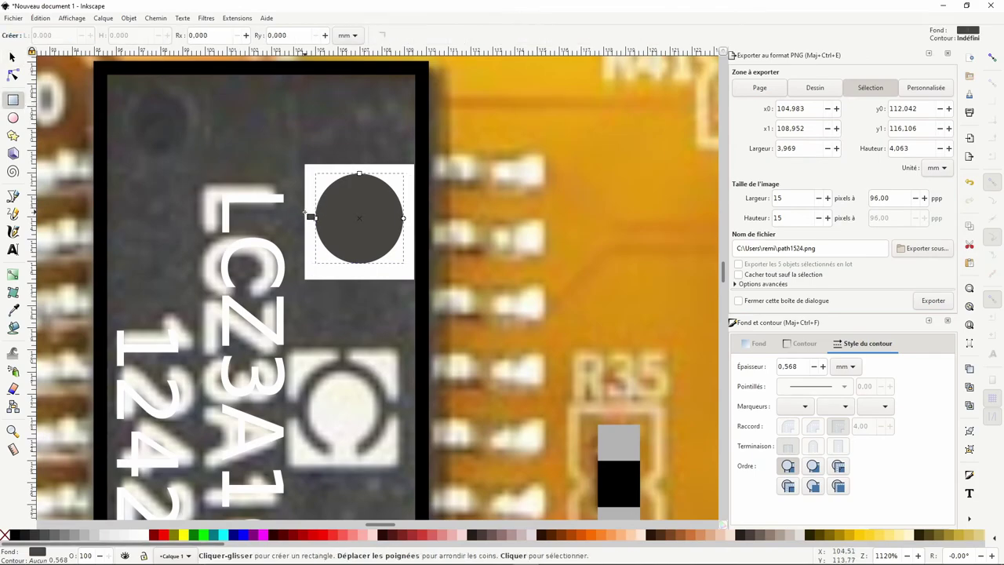
Draw a small notch rectangle, rotate it a quarter turn and place it at the circle's top.
mouse_move(311, 217)
mouse_down()
mouse_move(322, 222)
mouse_move(363, 188)
mouse_move(363, 170)
mouse_move(374, 192)
mouse_up()
click(12, 57)
key(ctrl+bracketleft)
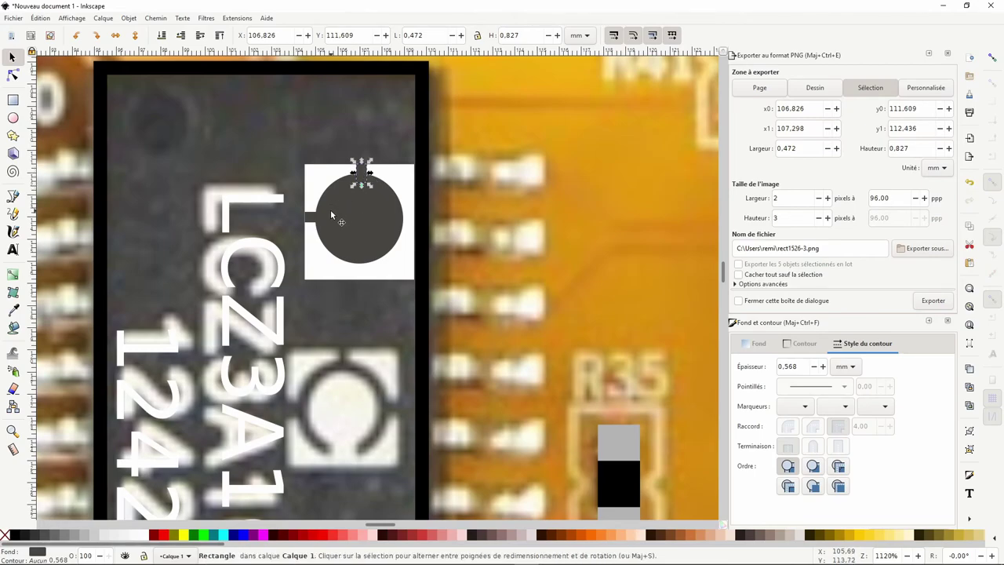
key(ctrl+bracketleft)
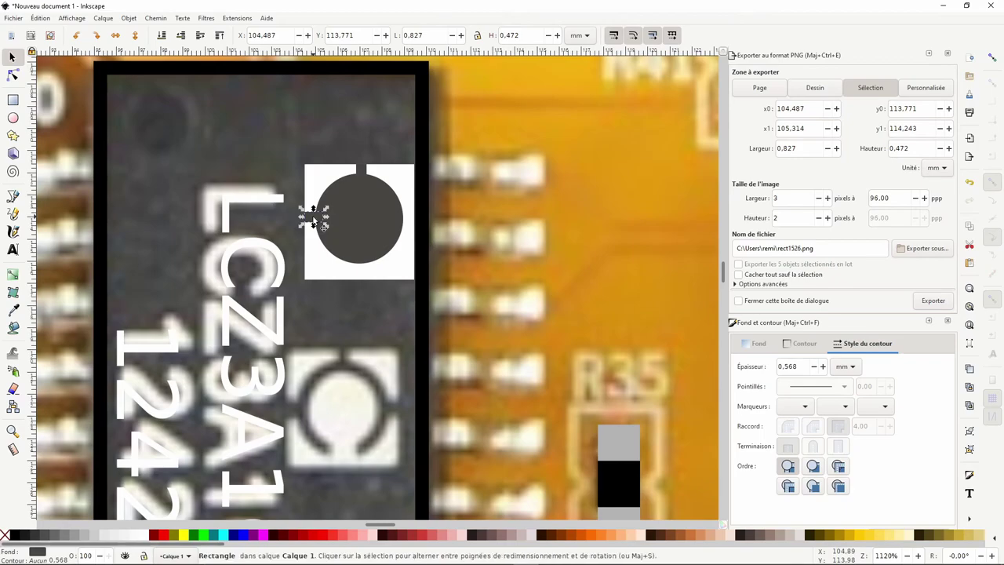
drag(313, 215, 409, 220)
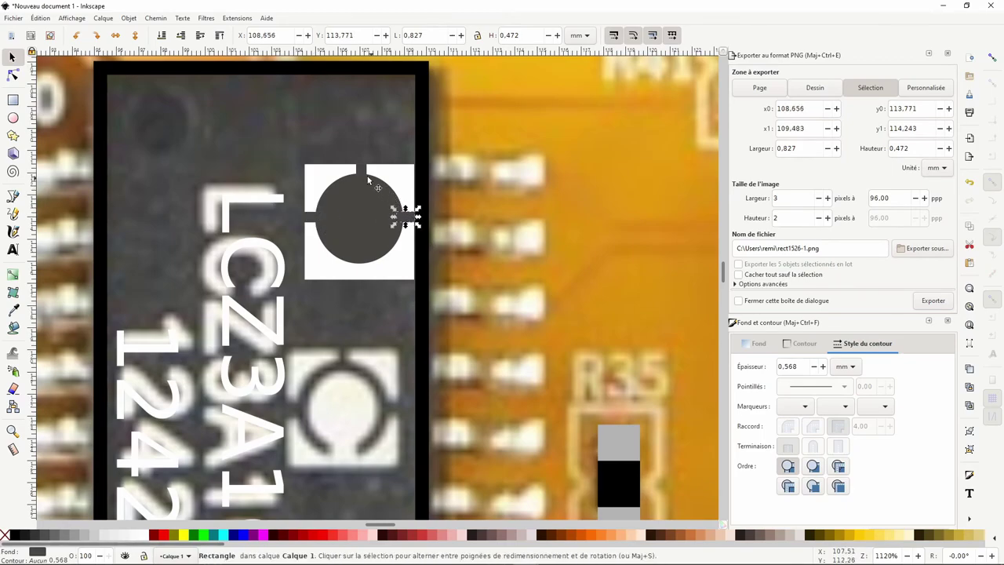
key(ctrl+bracketleft)
mouse_move(363, 174)
mouse_down()
mouse_move(356, 168)
mouse_move(363, 186)
mouse_up()
Duplicate the notch onto the circle's bottom and fill it white.
key(ctrl+d)
mouse_move(359, 273)
mouse_down()
mouse_move(353, 267)
mouse_move(369, 262)
mouse_up()
click(147, 534)
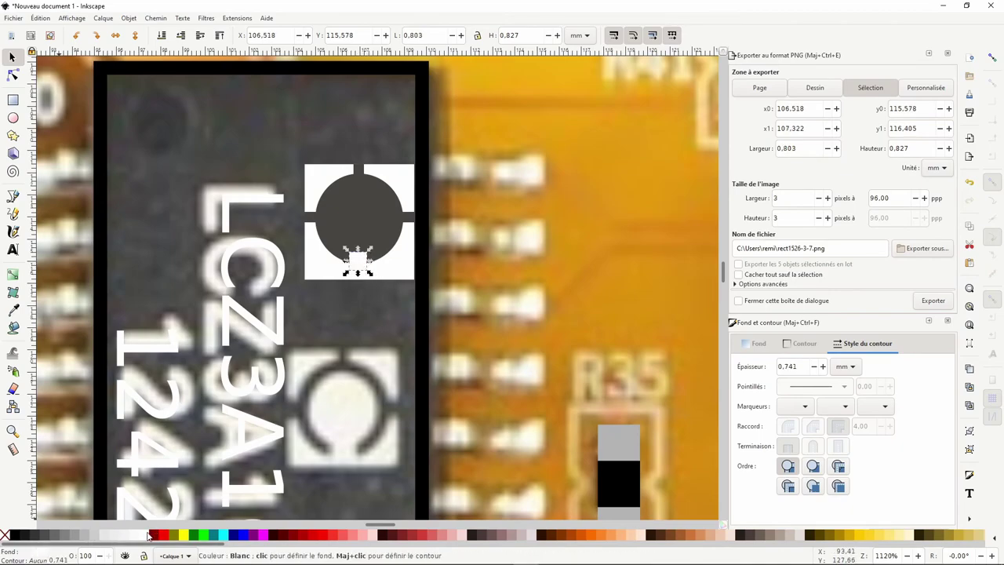
click(379, 269)
click(359, 260)
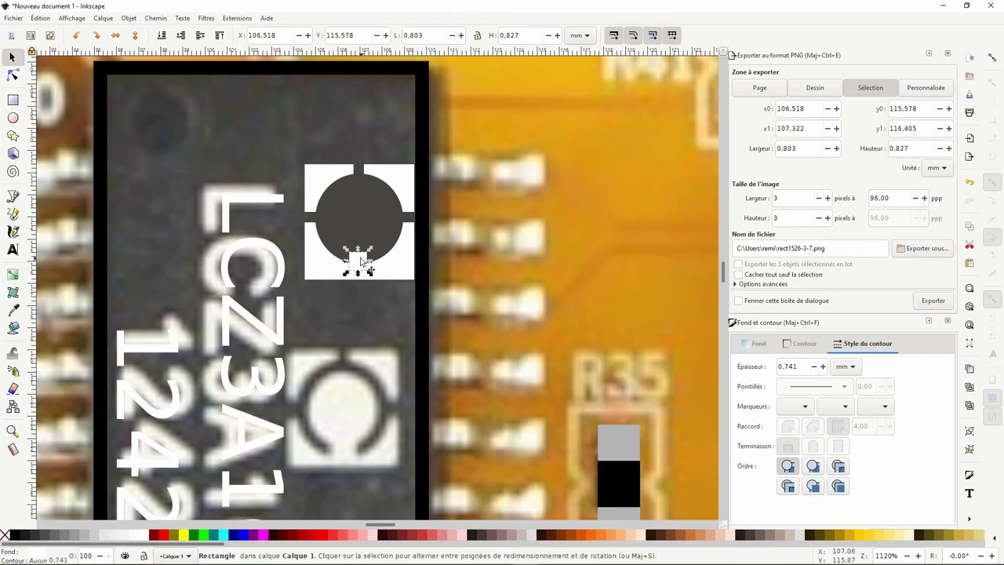
click(13, 119)
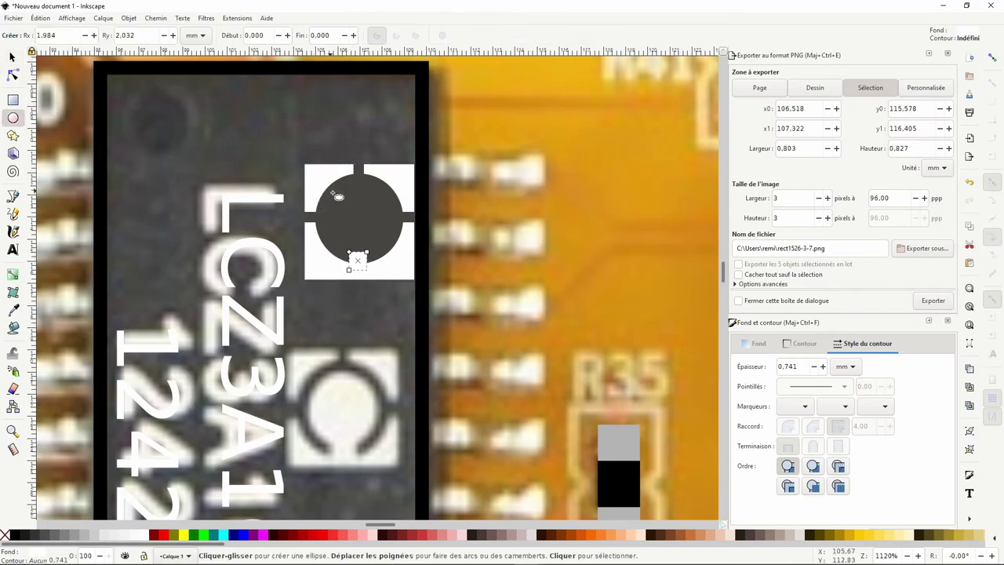
Draw a white circle inside the dark disc and stretch it toward the ring's size.
drag(338, 196, 398, 259)
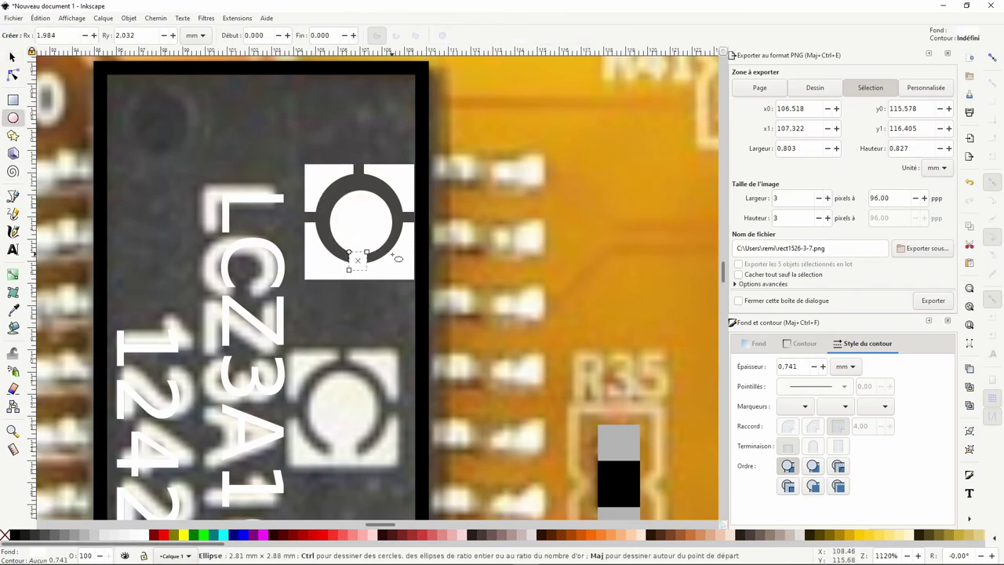
key(s)
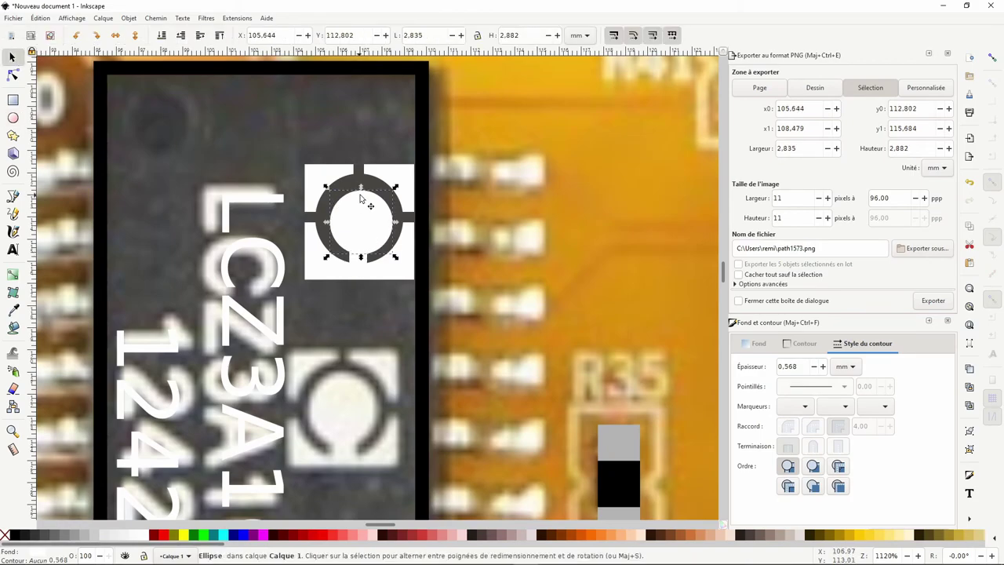
drag(360, 188, 360, 178)
drag(325, 222, 317, 222)
drag(399, 218, 370, 222)
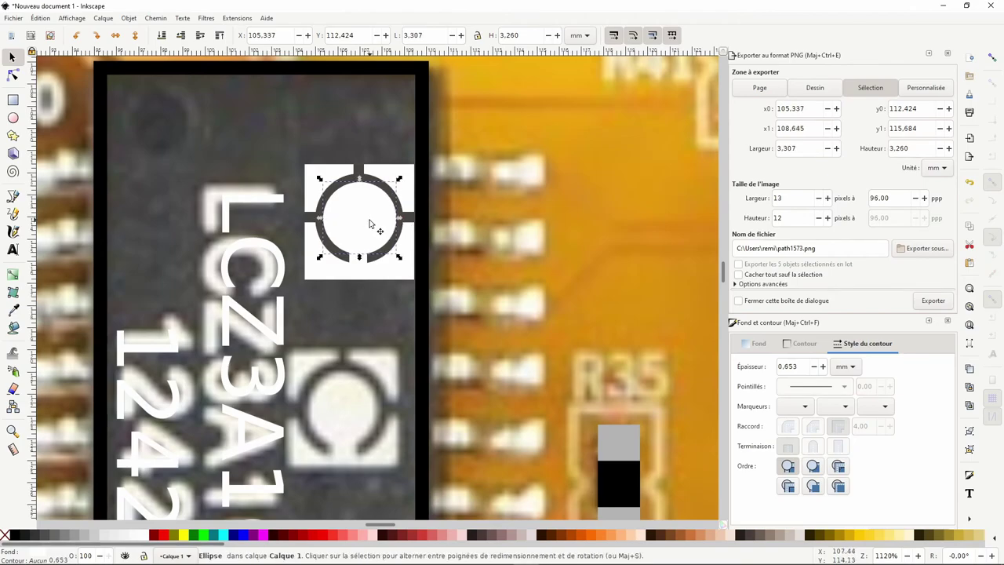
click(355, 265)
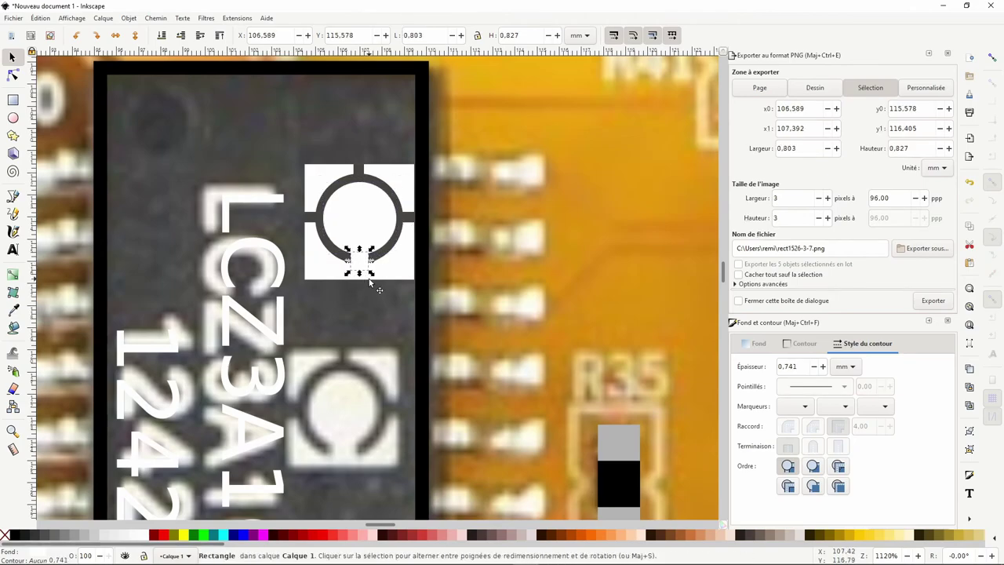
click(369, 277)
click(351, 221)
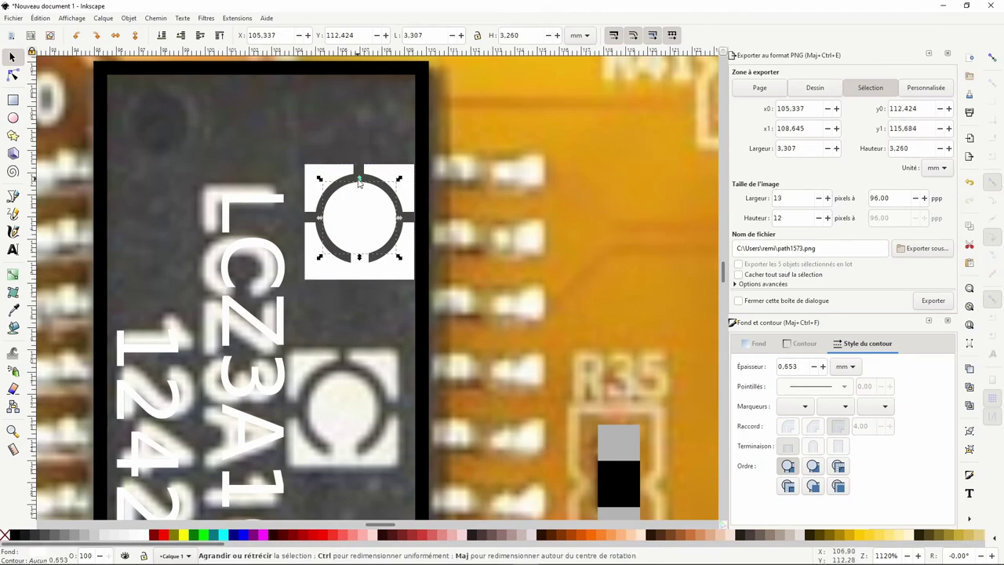
Fine-tune the white circle to 3.402 × 3.425 mm, align the ring over the photo, and select all pieces.
drag(358, 182, 358, 179)
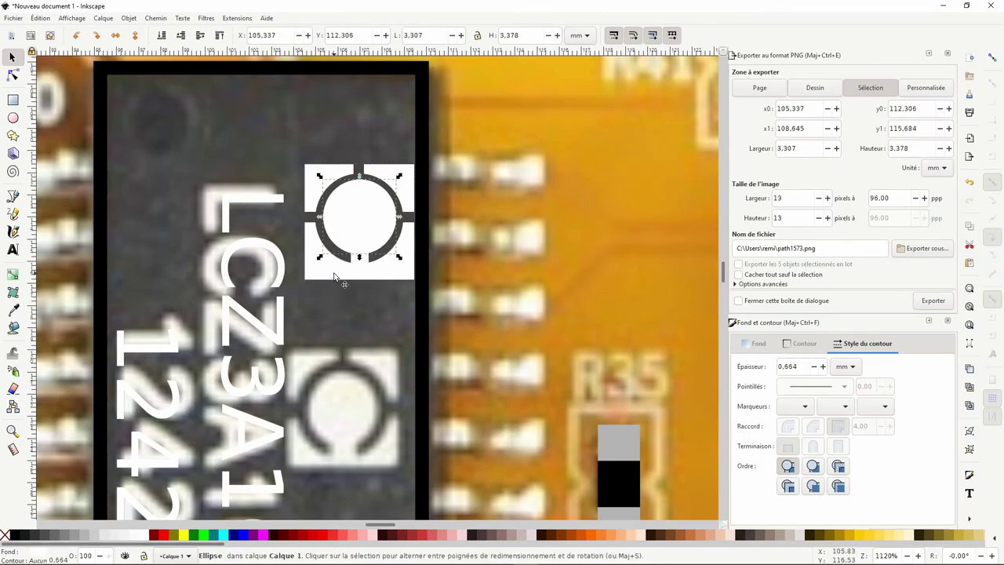
drag(318, 221, 318, 222)
drag(358, 260, 358, 264)
drag(398, 221, 400, 223)
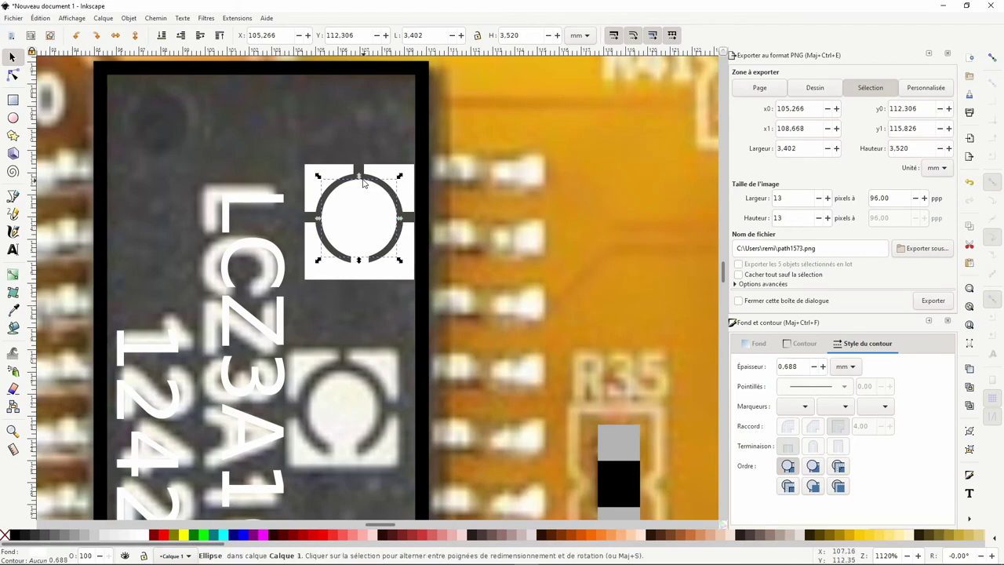
drag(363, 182, 357, 209)
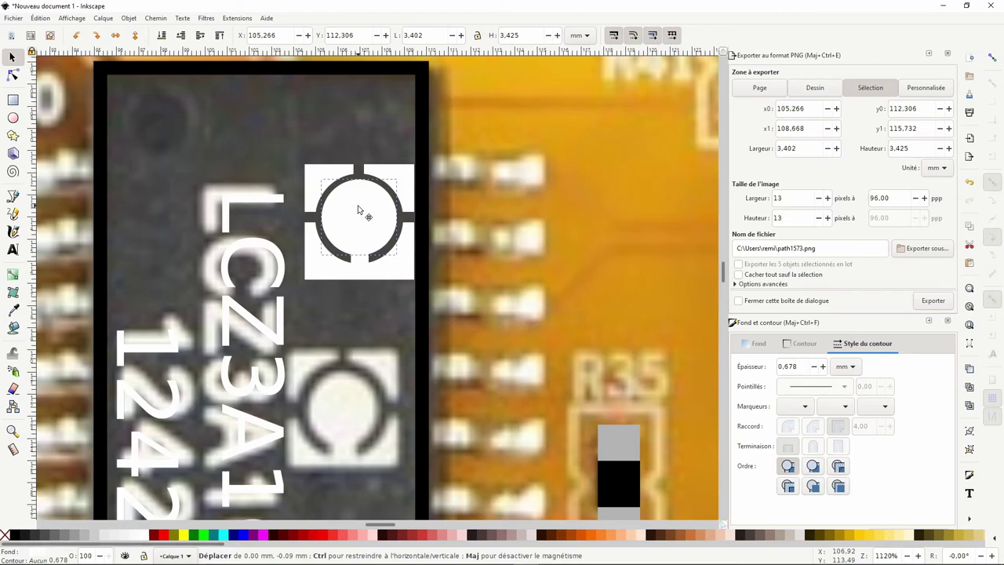
drag(358, 206, 358, 206)
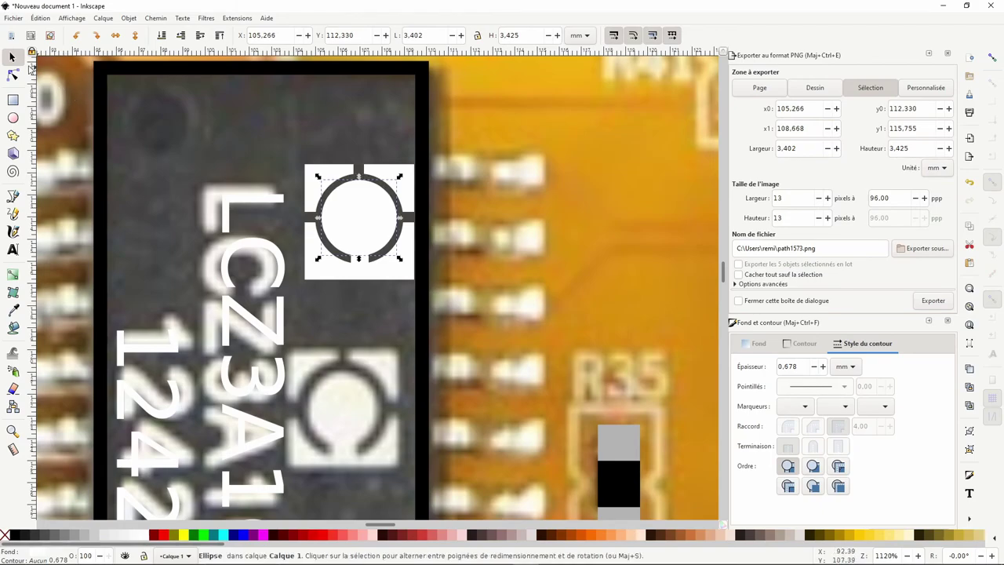
key(ctrl+a)
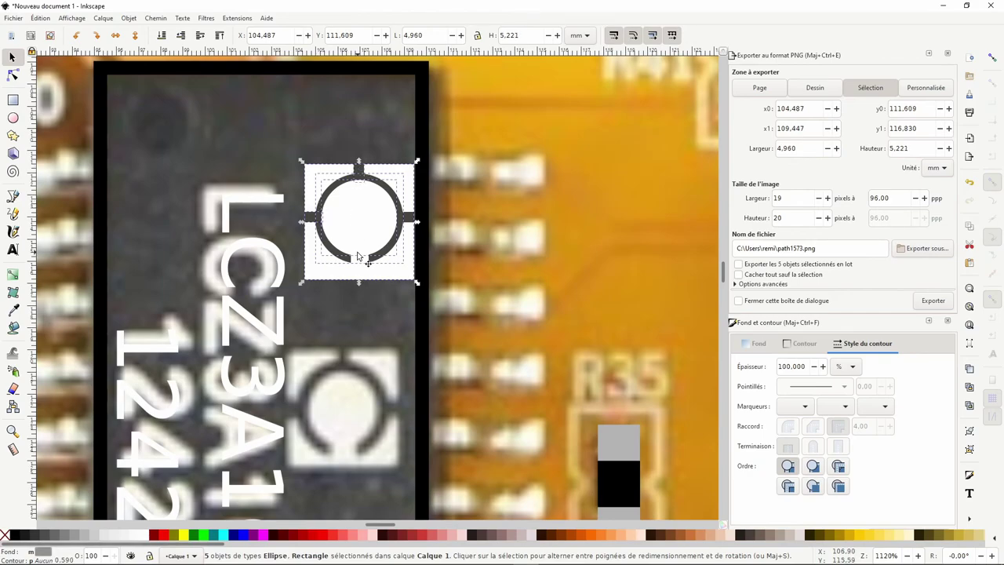
Try grouping the ring pieces, then reselect the bottom notch, ring and other notches.
right_click(356, 242)
click(386, 475)
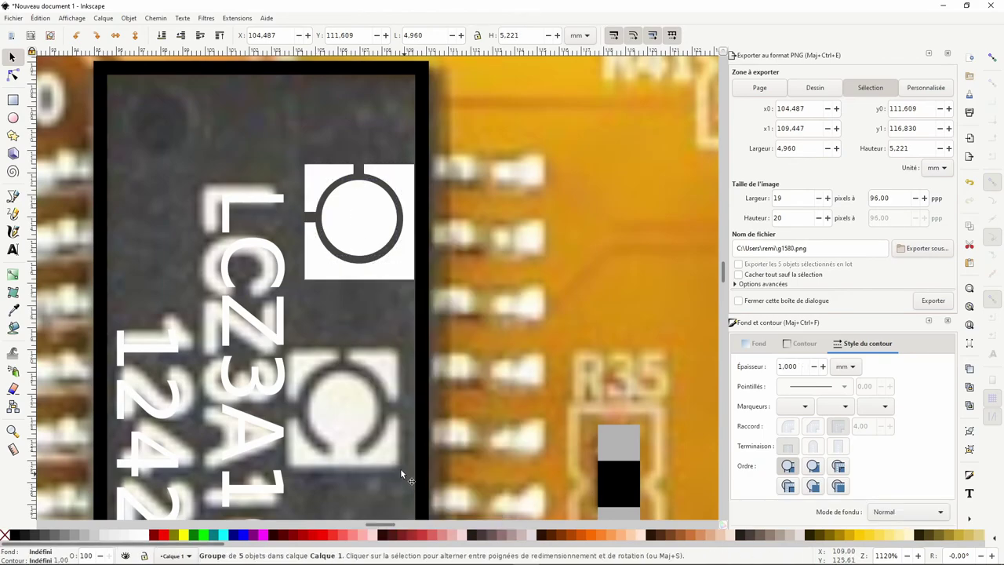
key(Escape)
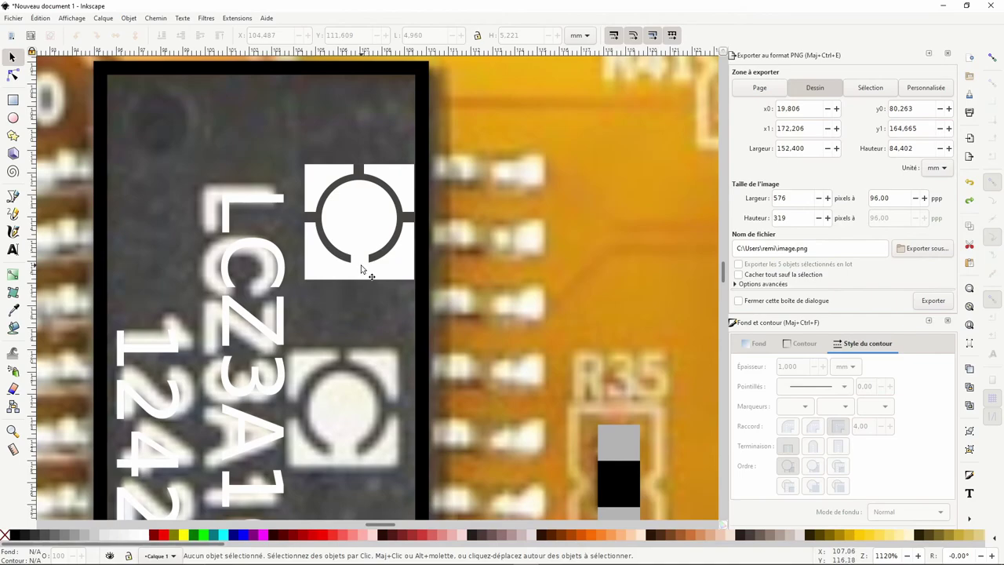
click(361, 269)
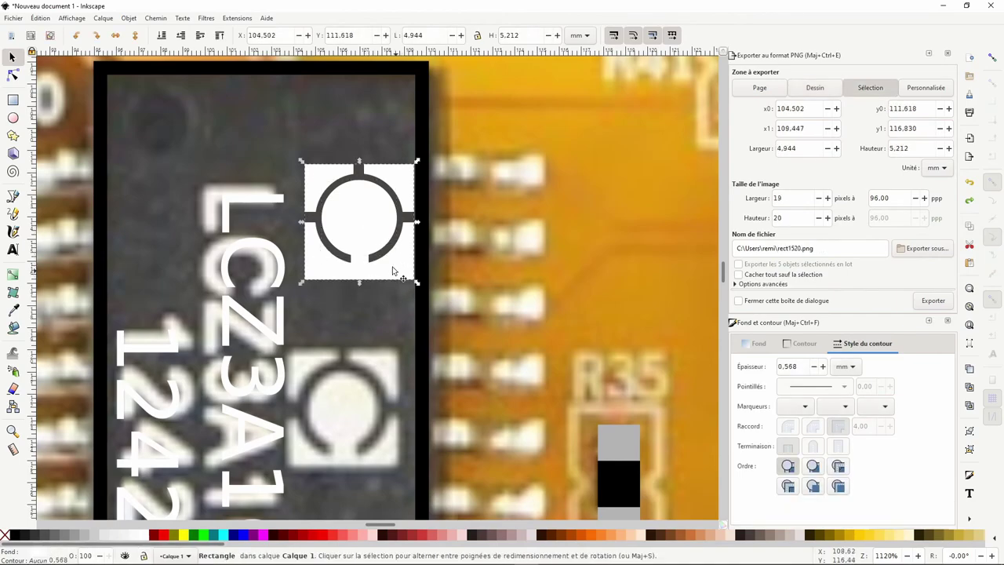
shift+click(387, 251)
shift+click(380, 261)
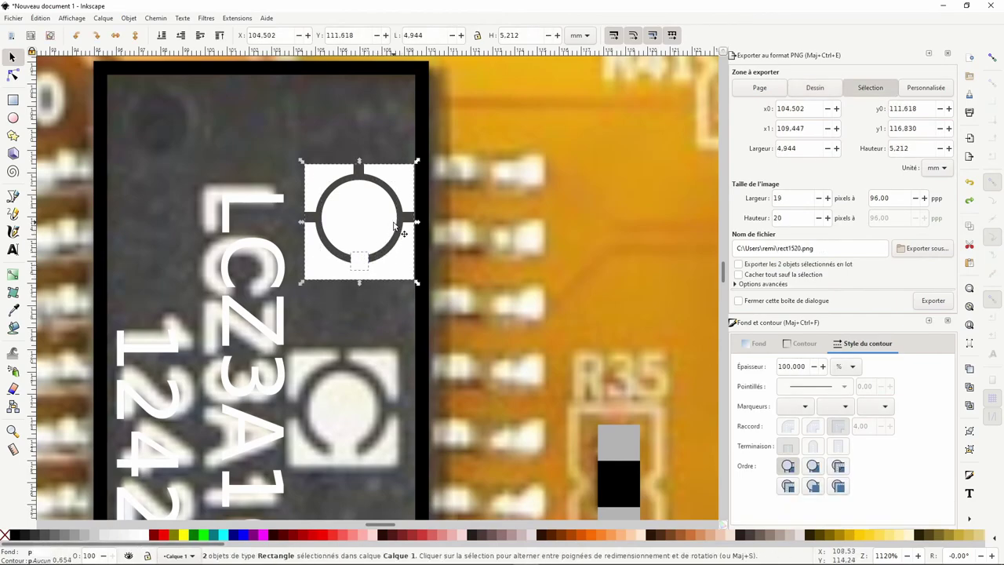
shift+click(405, 226)
shift+click(396, 213)
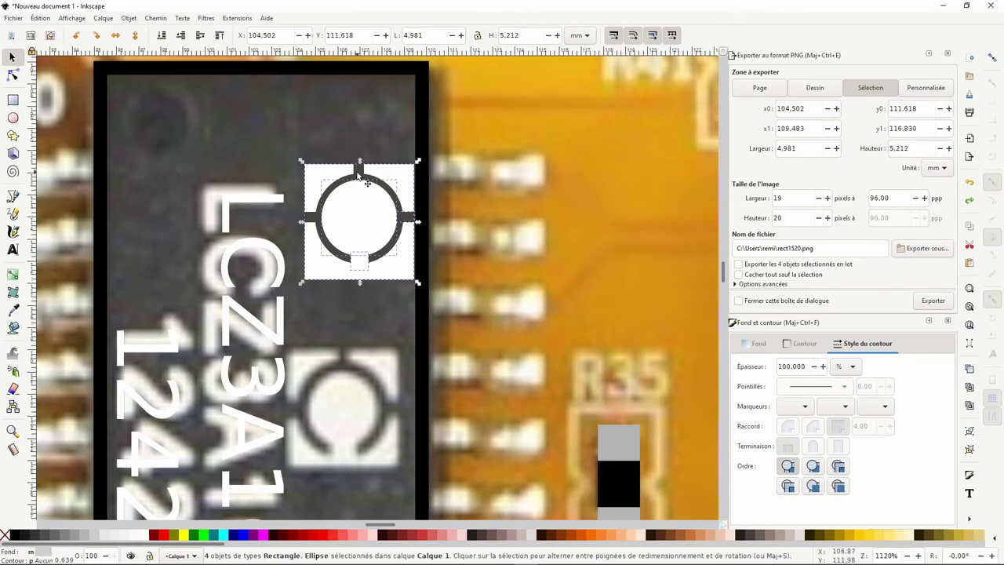
shift+click(323, 193)
Align the symbol pieces and gather all seven into one selection.
drag(310, 218, 313, 198)
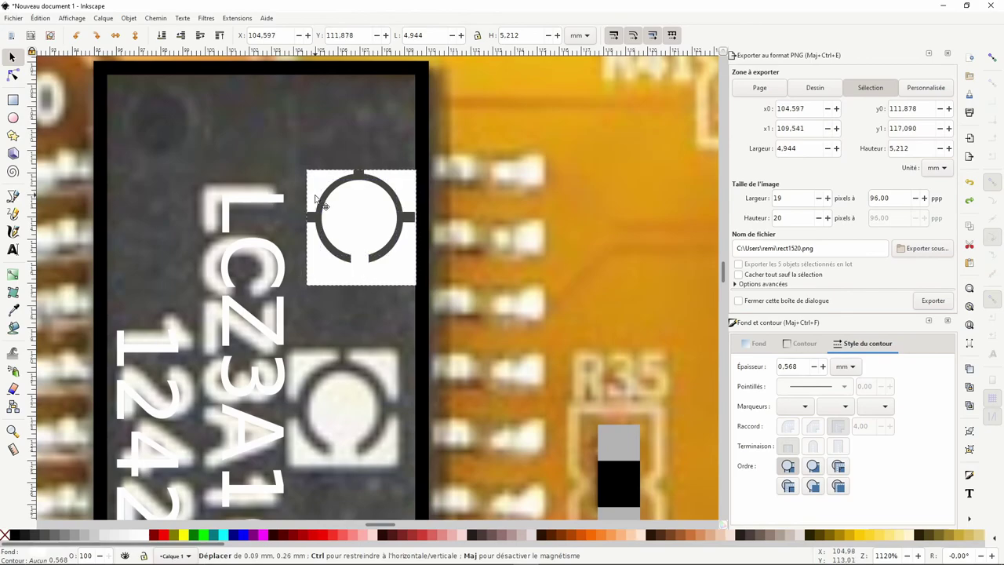
click(321, 208)
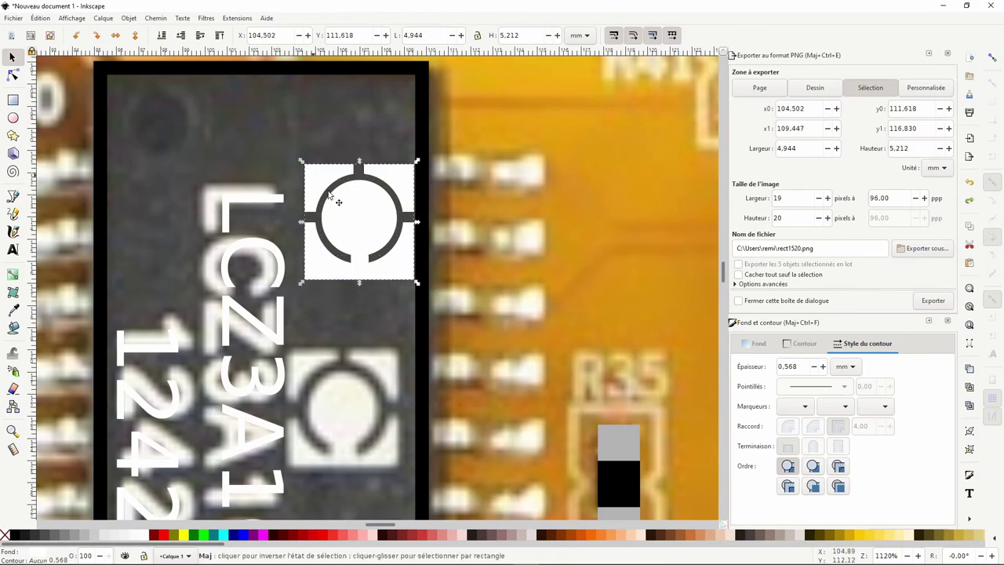
shift+click(340, 204)
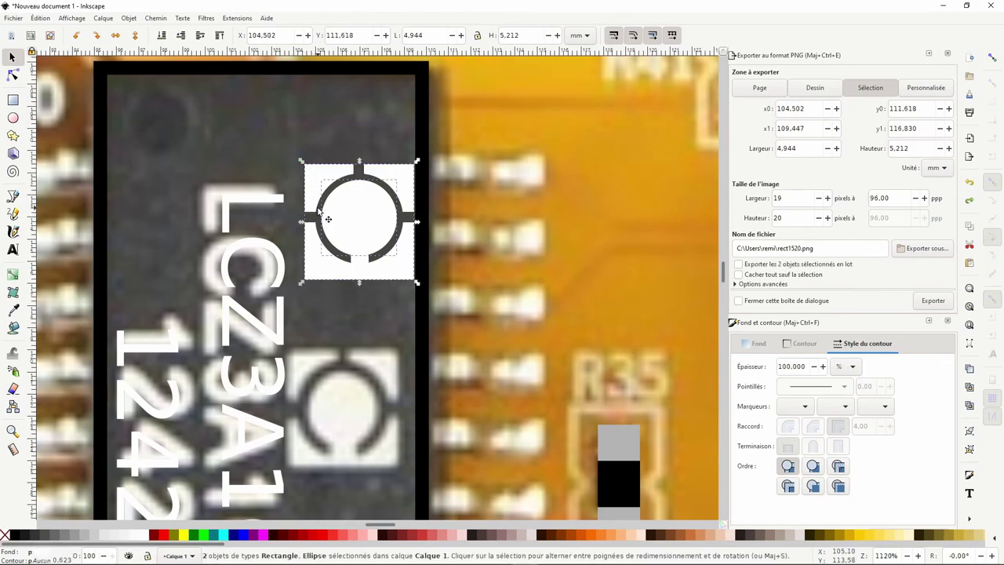
shift+click(329, 213)
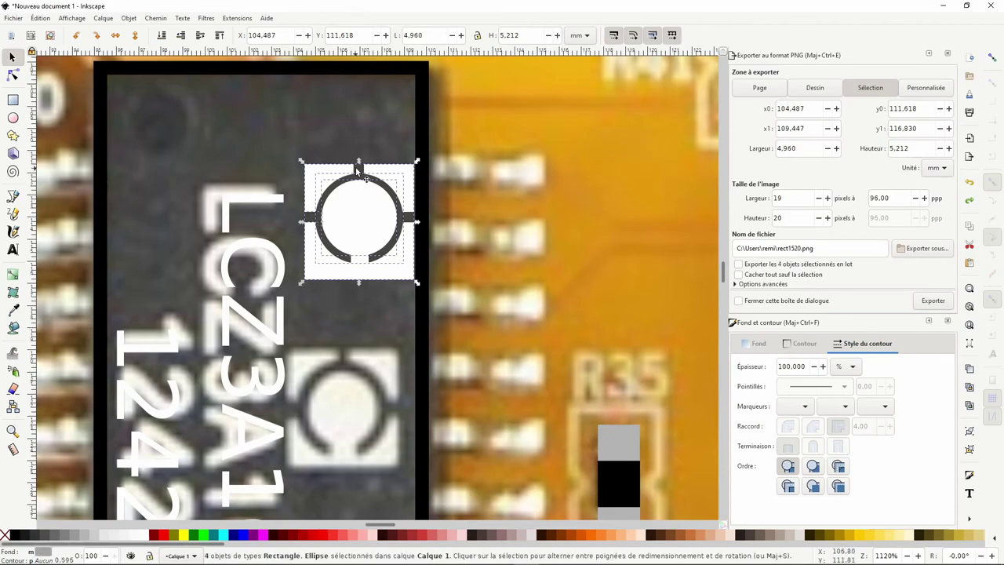
key(r)
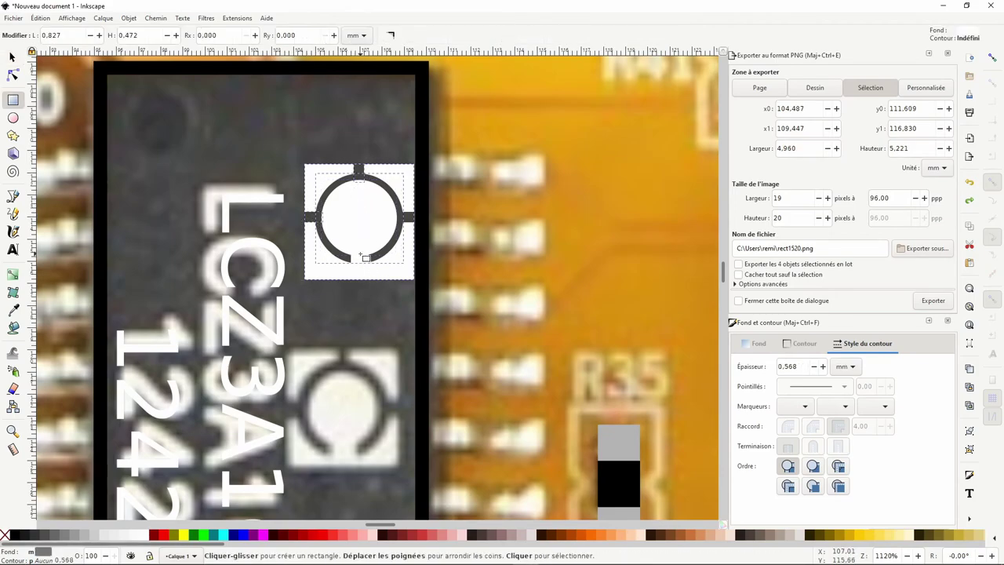
click(12, 57)
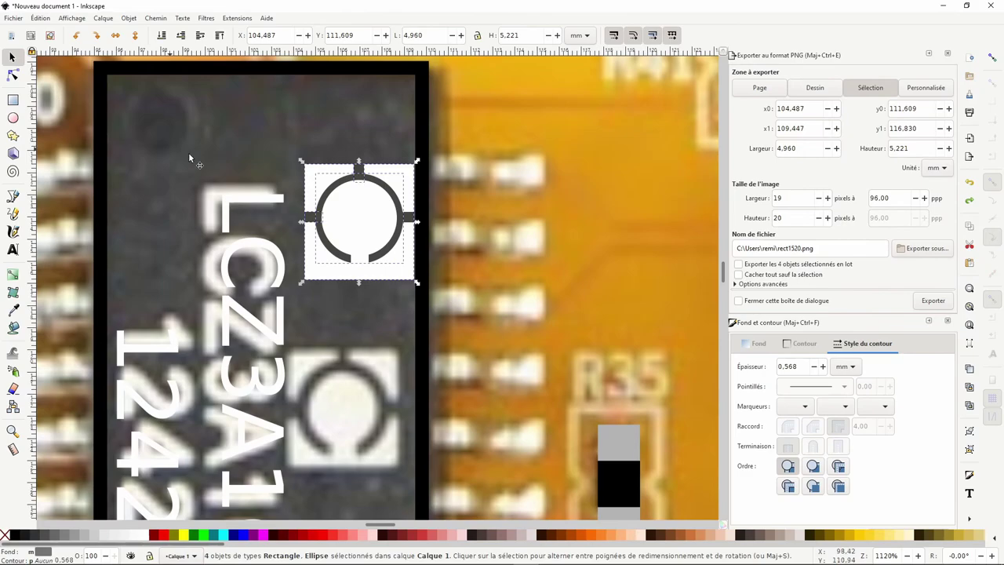
shift+click(358, 261)
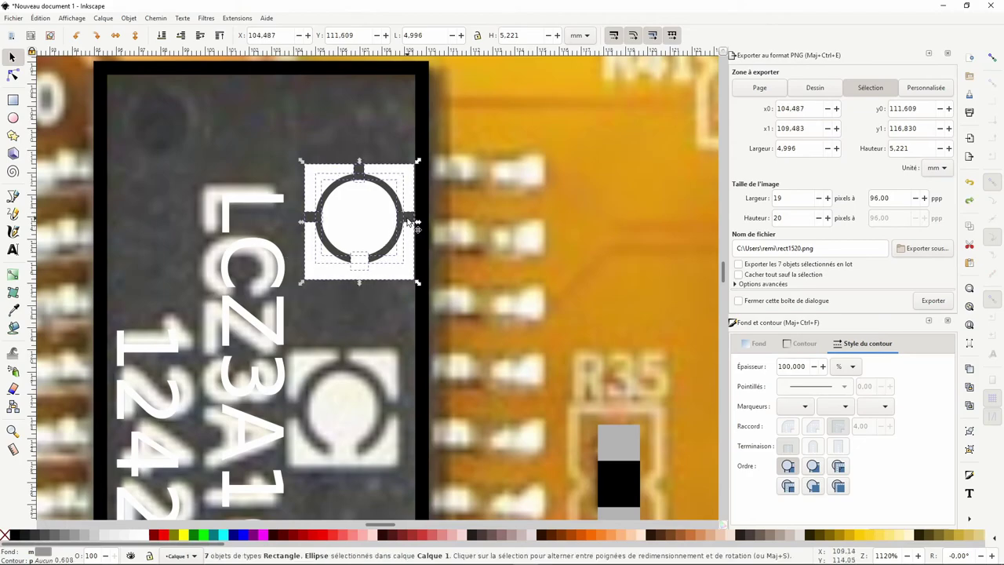
shift+click(348, 225)
drag(350, 220, 343, 241)
Group the seven pieces into a 4.996 × 5.221 mm group and move it onto the lower circle mark.
right_click(343, 241)
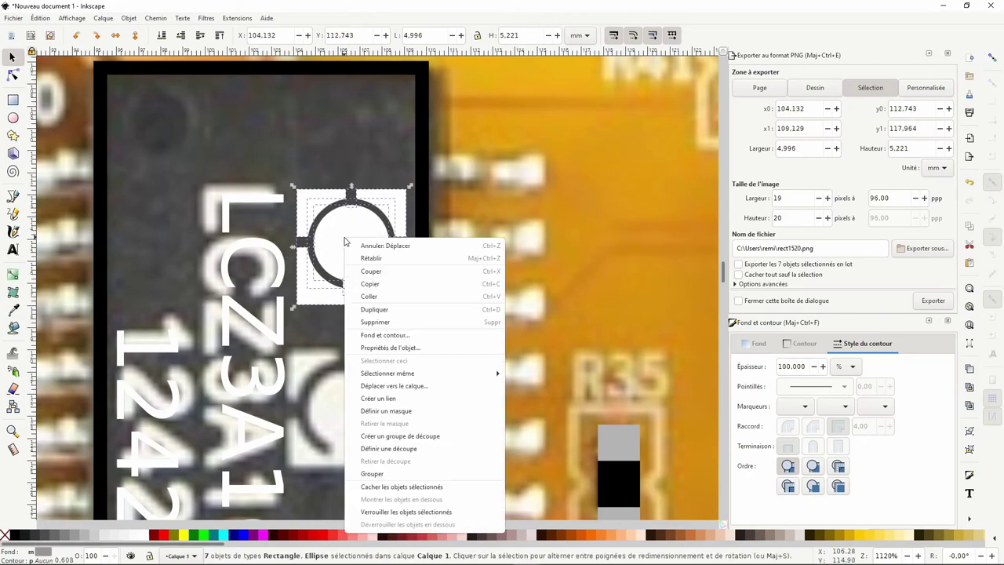
click(389, 473)
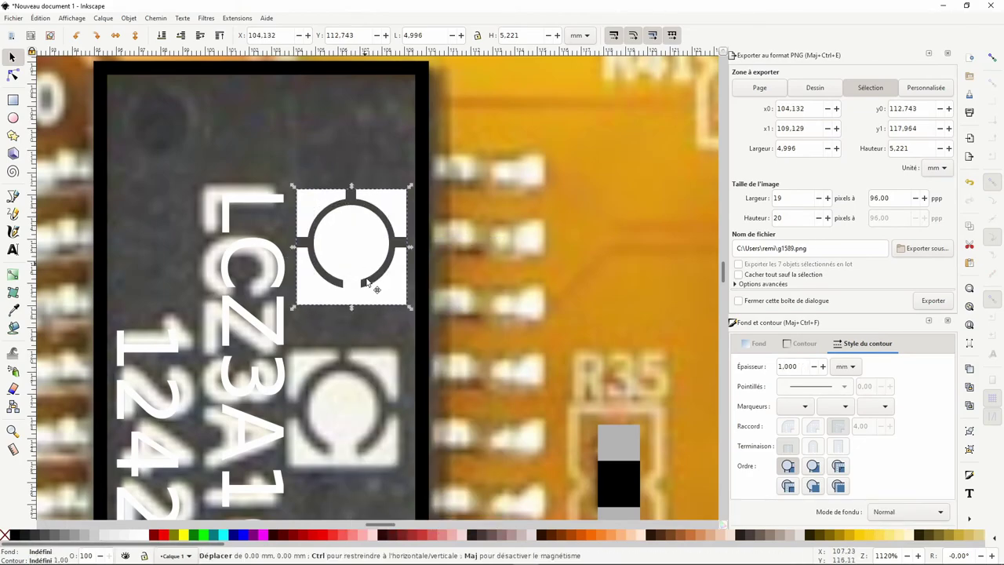
drag(364, 268, 354, 426)
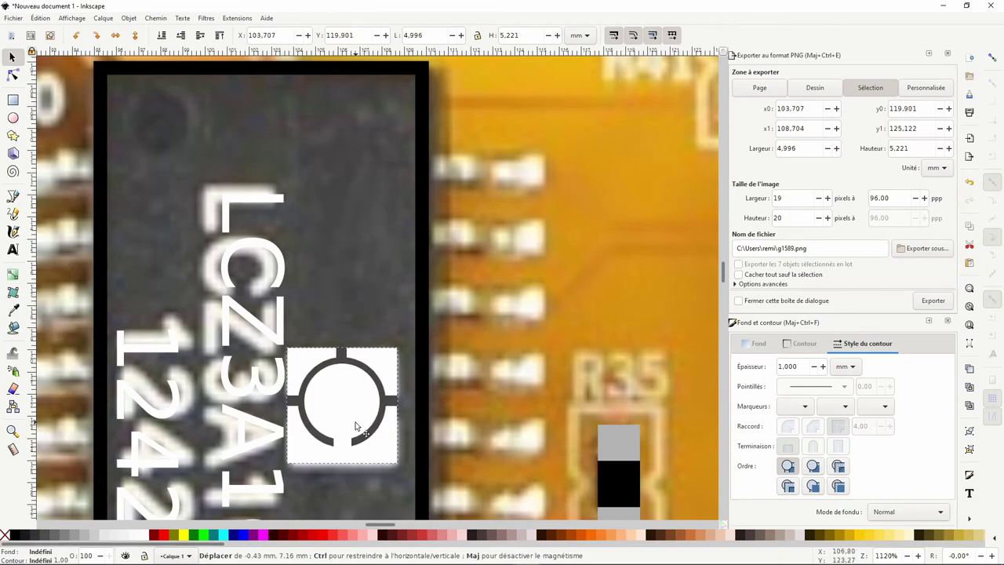
key(Escape)
Zoom out to the whole traced board and reset the canvas rotation to 0°.
scroll(328, 337, down, 3)
scroll(328, 337, down, 2)
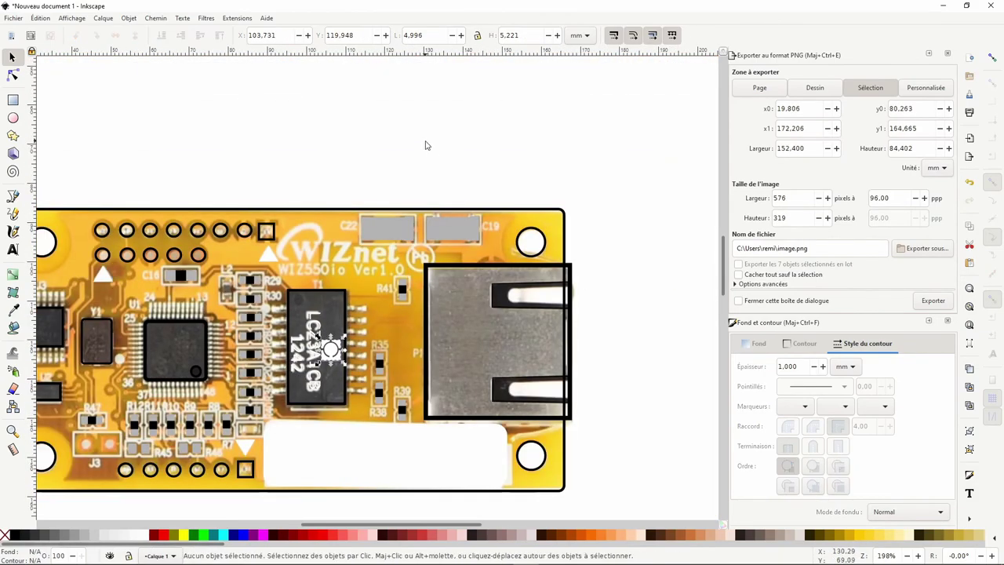
scroll(330, 242, up, 2)
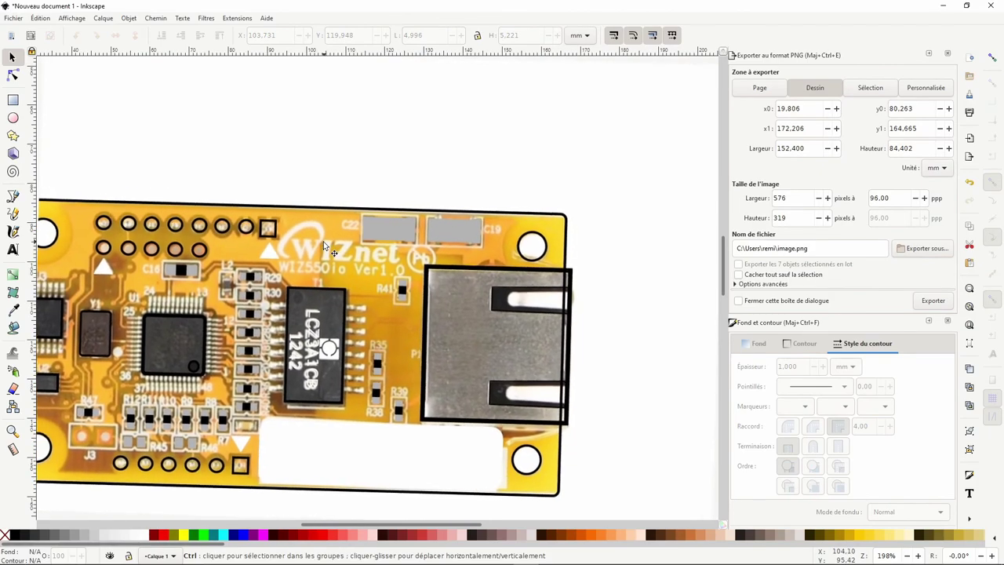
scroll(325, 243, down, 2)
scroll(321, 245, left, 2)
scroll(322, 246, down, 1)
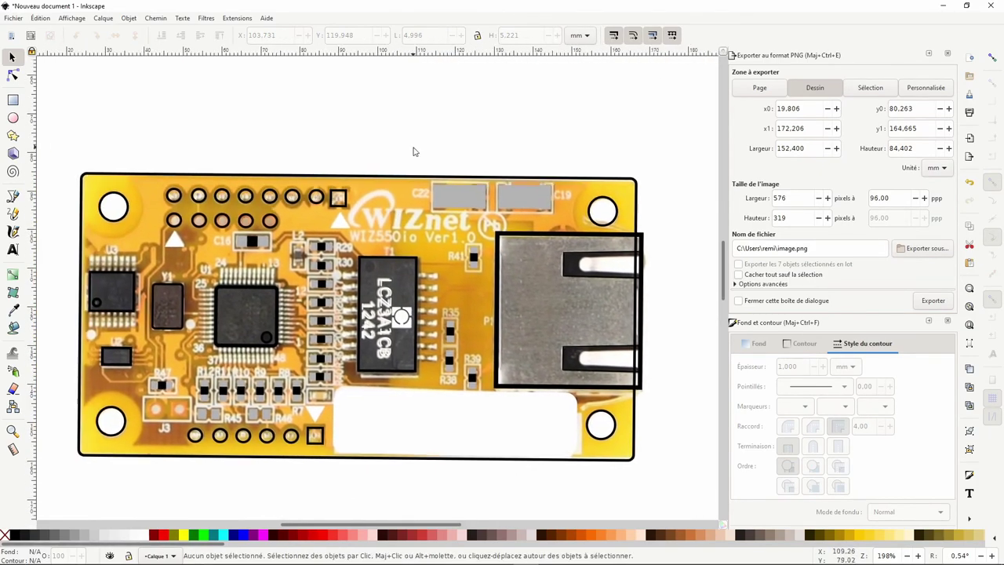
click(960, 555)
text(0)
key(Return)
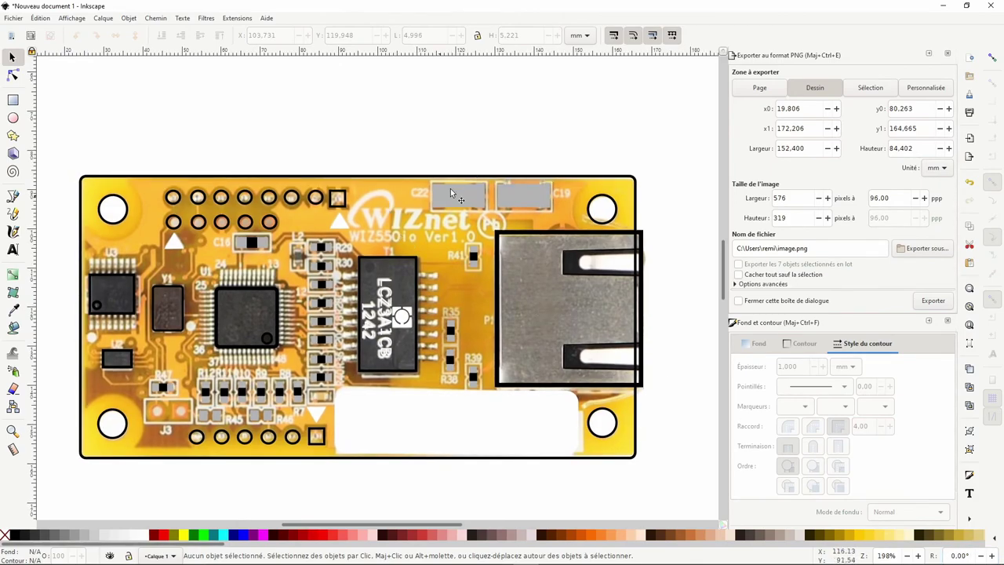
Select the grey pad beside C22 and bring the board's upper-left area into view.
click(452, 192)
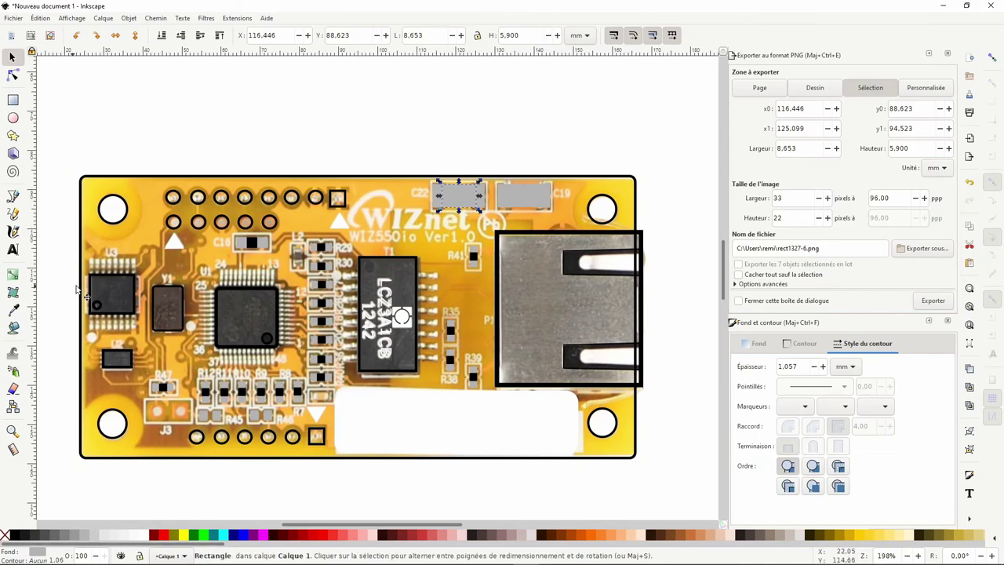
scroll(225, 204, up, 1)
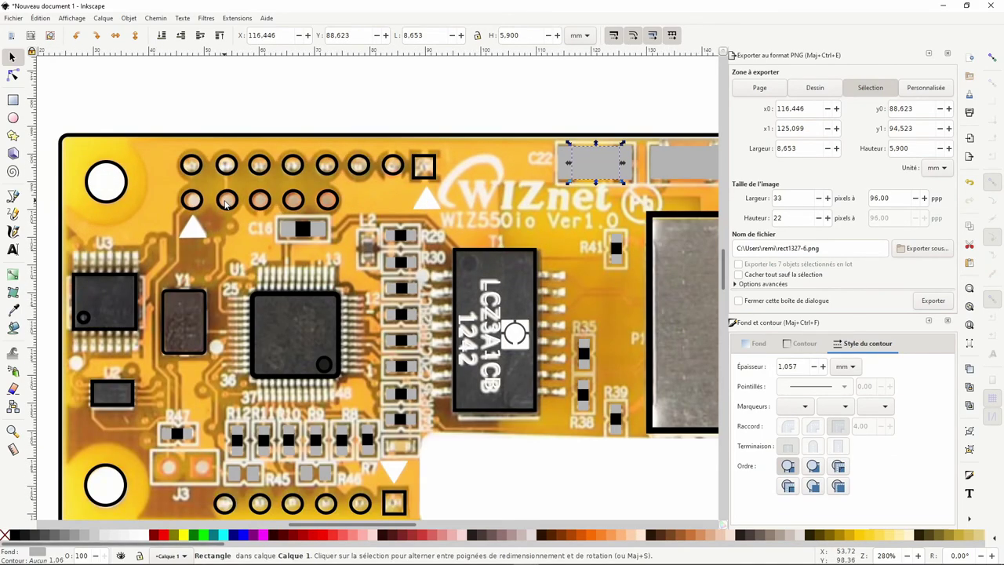
mouse_move(226, 204)
mouse_down()
mouse_move(261, 158)
mouse_move(244, 148)
mouse_move(31, 162)
mouse_move(202, 161)
mouse_move(241, 111)
mouse_move(194, 379)
mouse_up()
Duplicate the round pad, then place a copy of the square pad on J3's right pad.
ctrl+click(243, 110)
key(ctrl+d)
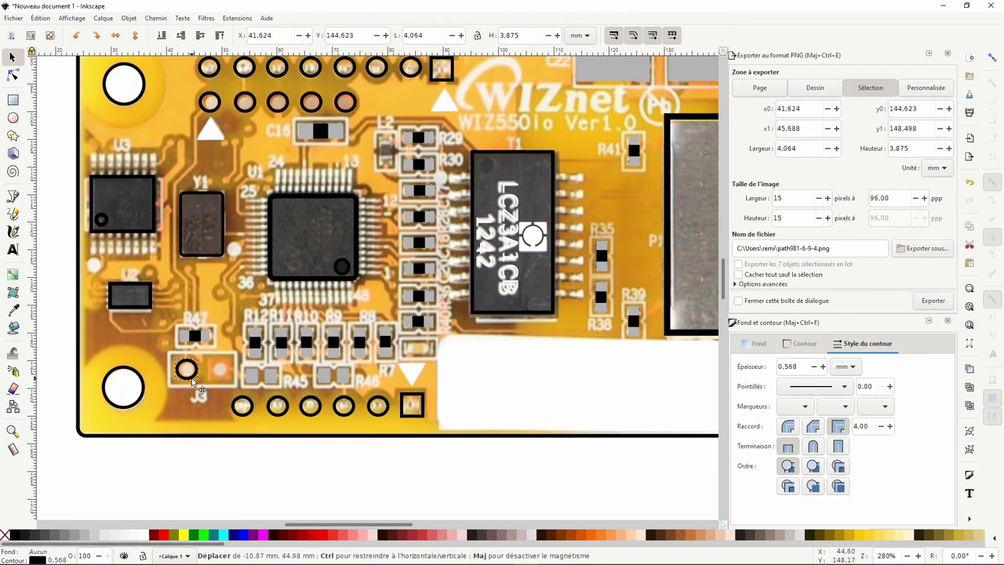
scroll(188, 358, up, 1)
click(495, 426)
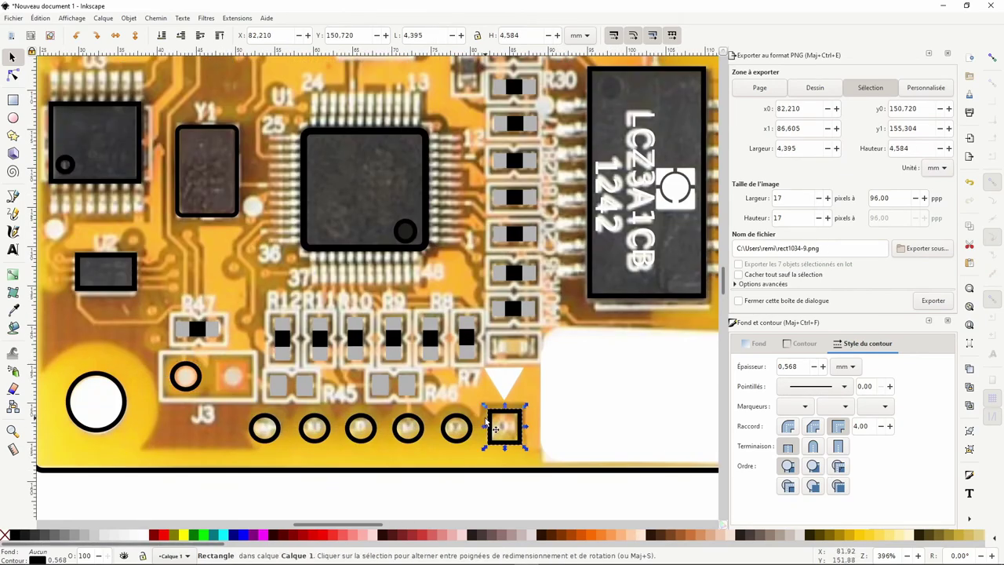
key(ctrl+d)
drag(494, 426, 225, 367)
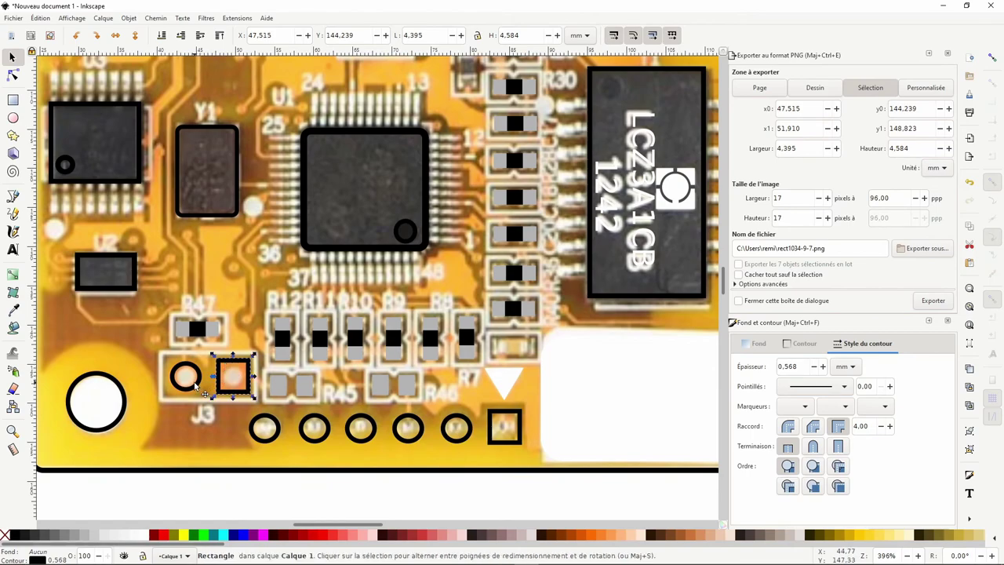
Fit a 2.694 × 2.569 mm copy of the small circle centred inside J3's square pad.
click(196, 385)
key(ctrl+d)
drag(196, 385, 237, 386)
scroll(237, 386, up, 3)
drag(292, 420, 258, 388)
drag(238, 370, 254, 376)
scroll(230, 293, down, 4)
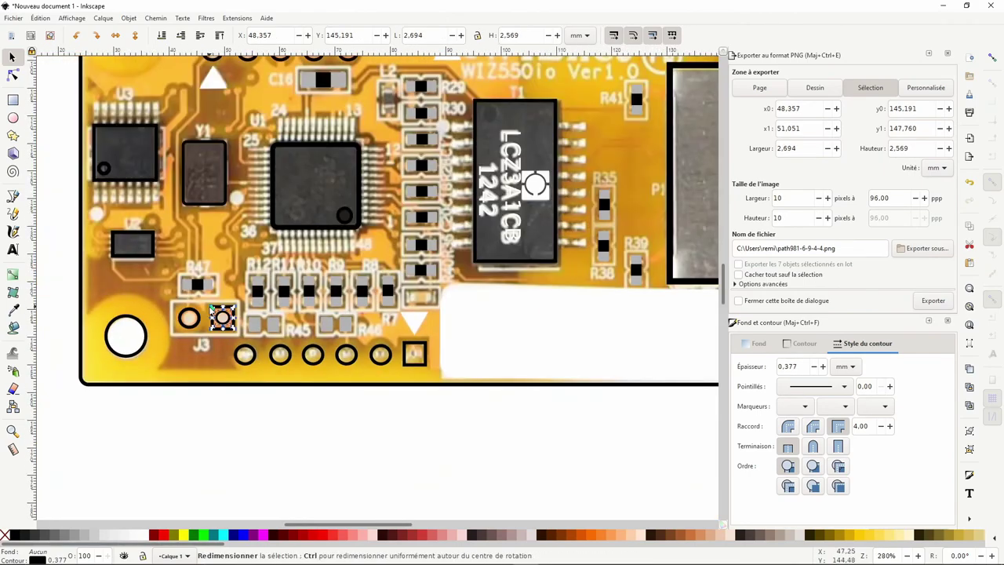
scroll(235, 376, down, 1)
Clear the selection and type the text 'WIZnet' above the board's logo.
click(297, 446)
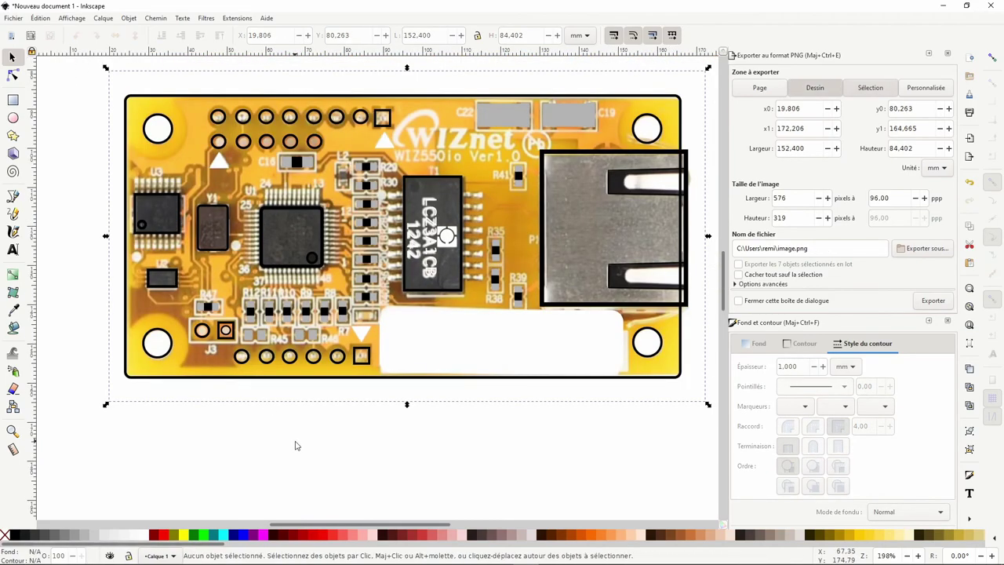
click(476, 343)
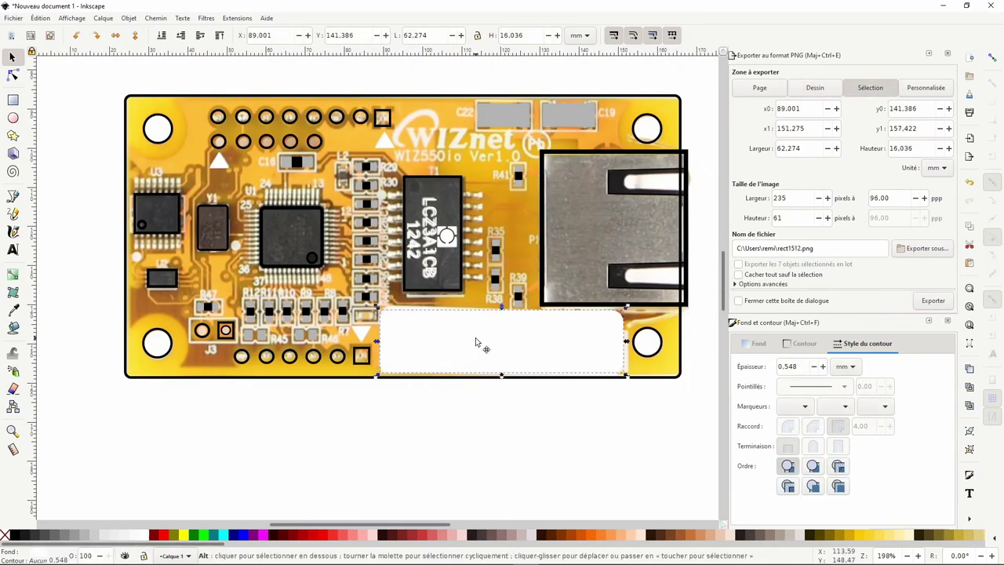
click(423, 435)
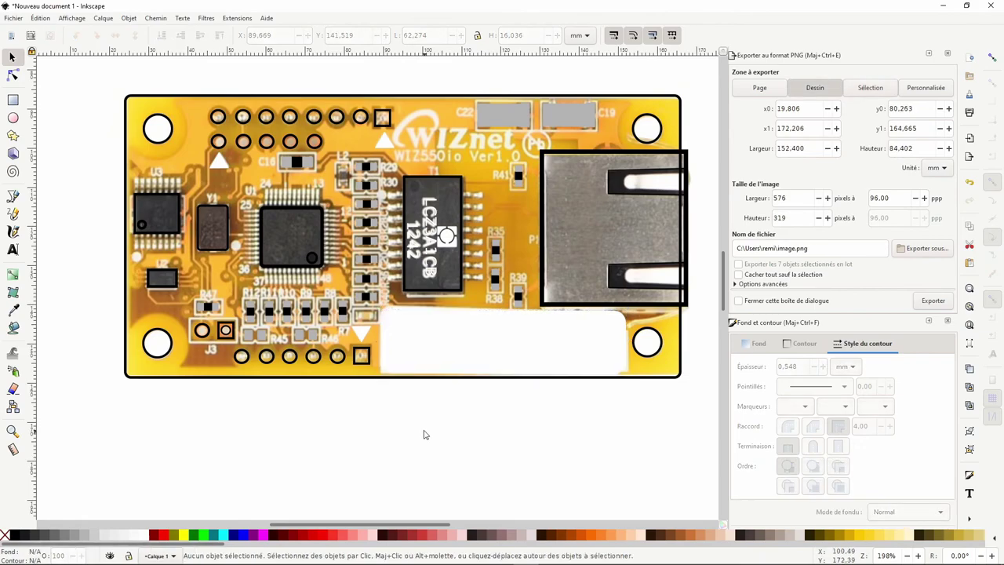
scroll(440, 221, up, 2)
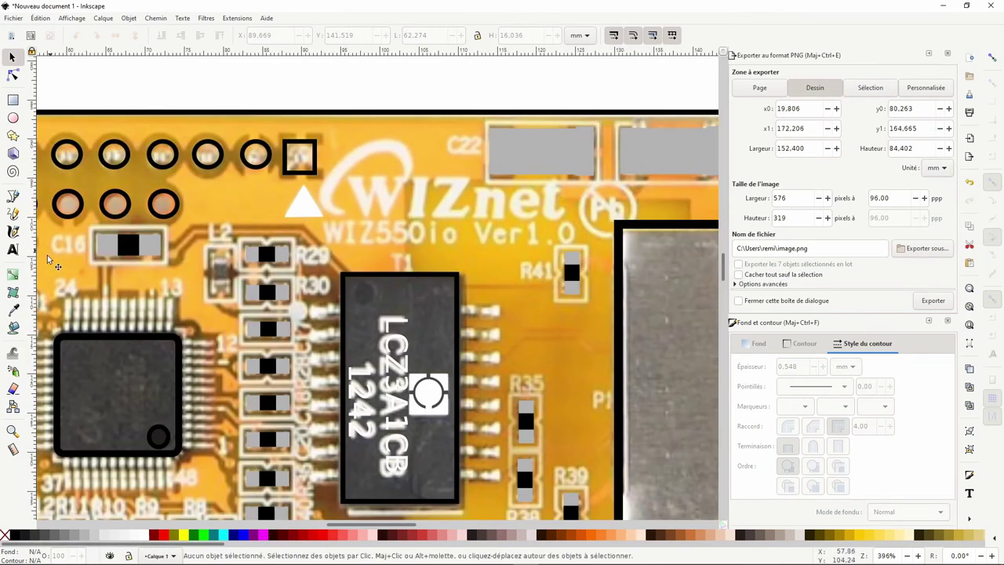
click(13, 251)
click(349, 214)
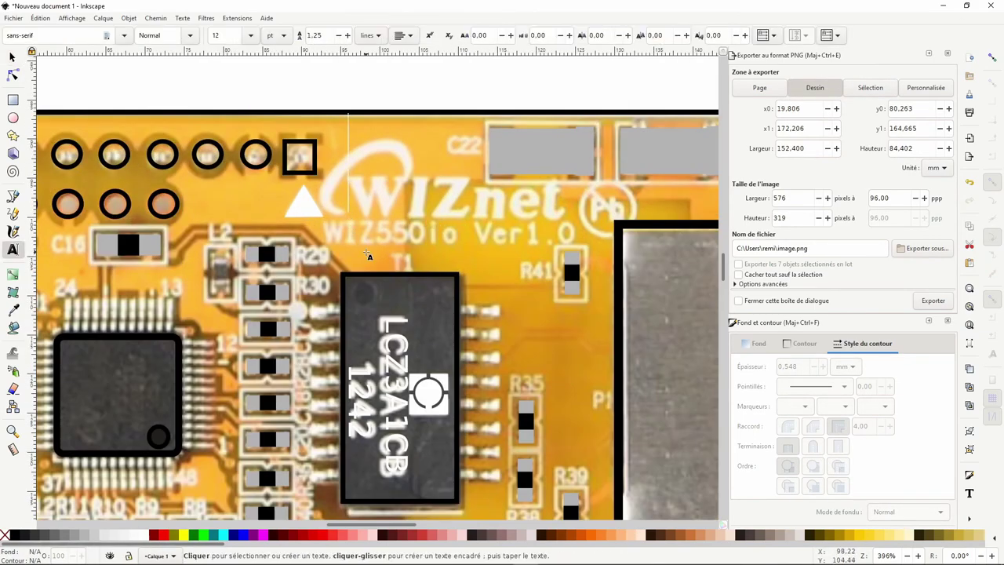
text(WIZn)
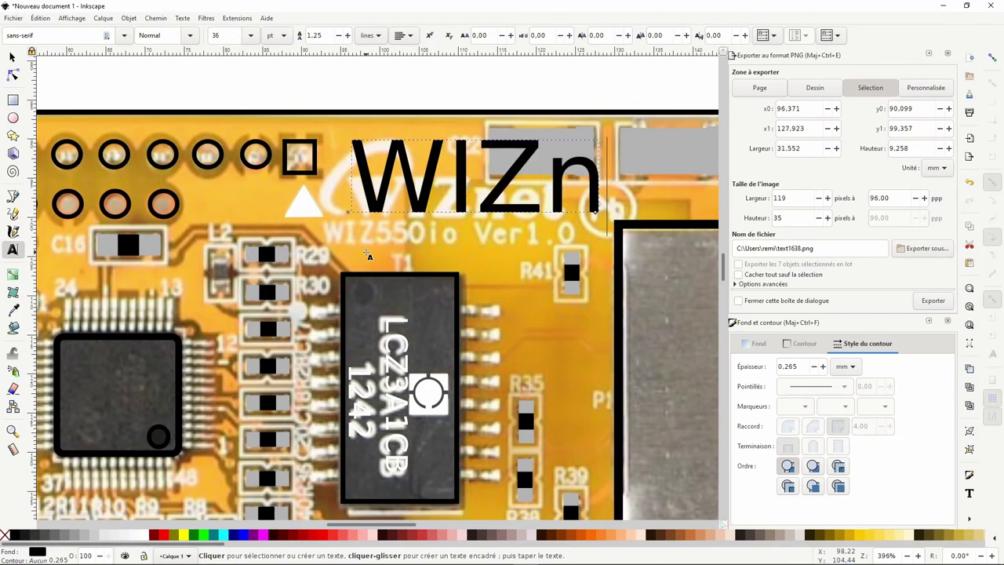
text(et)
Scale the WIZnet text to 22.766 × 4.761 mm, place it over the logo, and make it white.
click(12, 57)
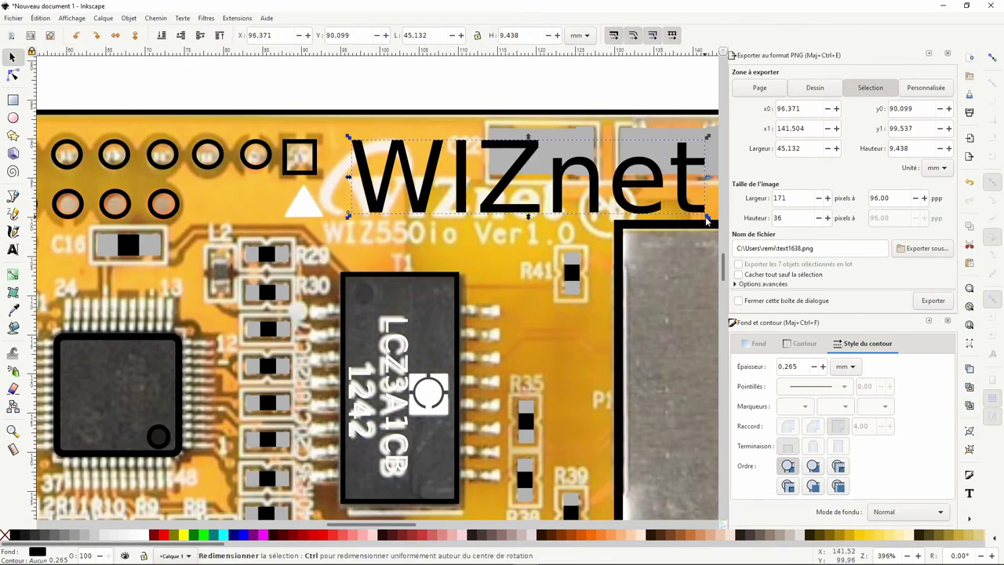
drag(704, 211, 593, 186)
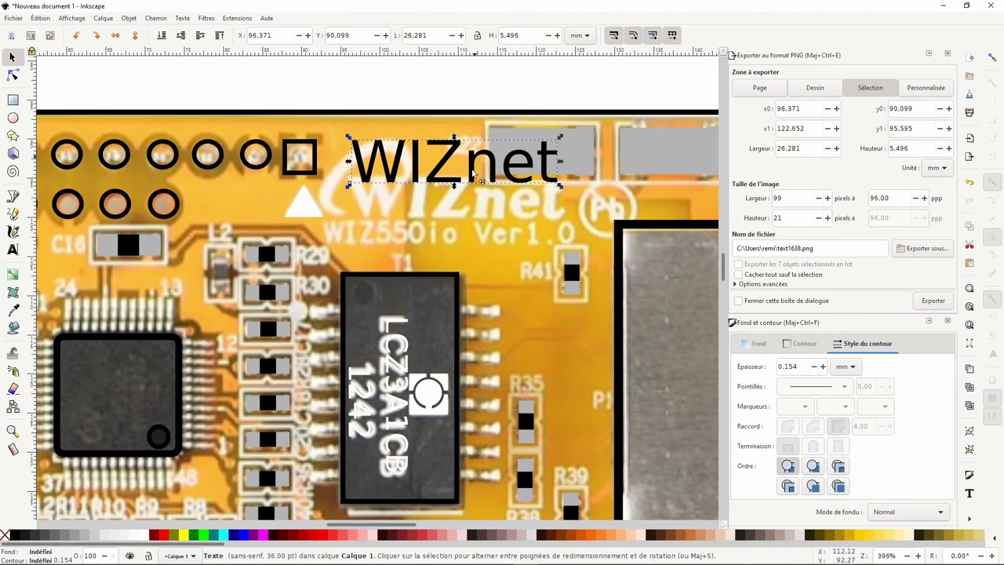
drag(473, 174, 473, 211)
click(144, 536)
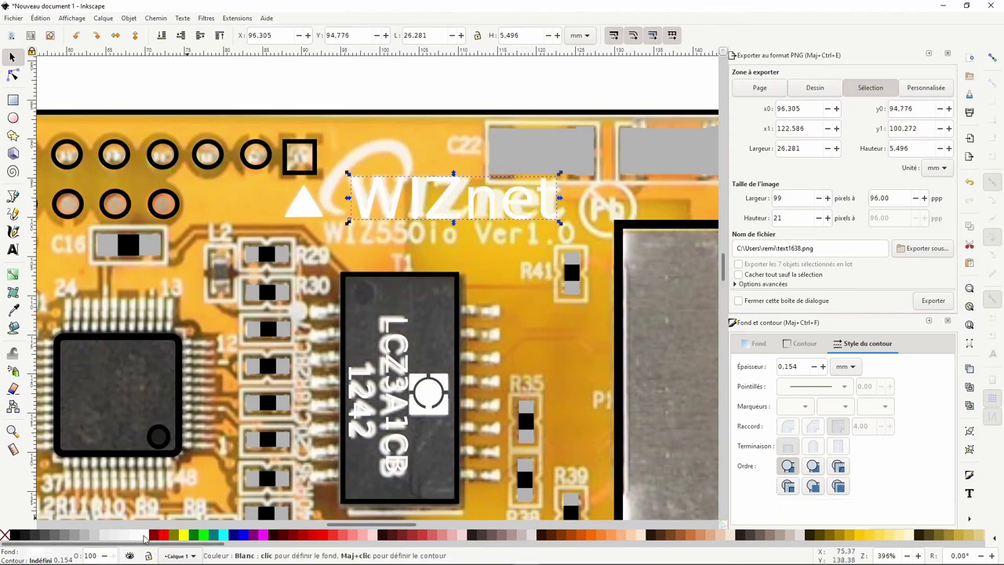
drag(560, 222, 508, 203)
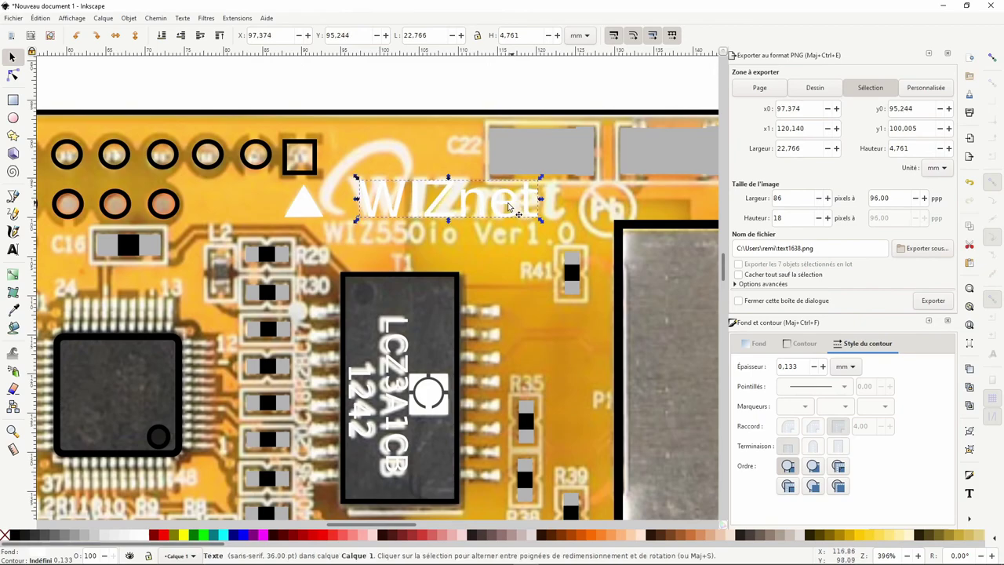
Add white text 'WIZ550io Ver1.0' near the WIZnet logo.
click(13, 248)
click(331, 259)
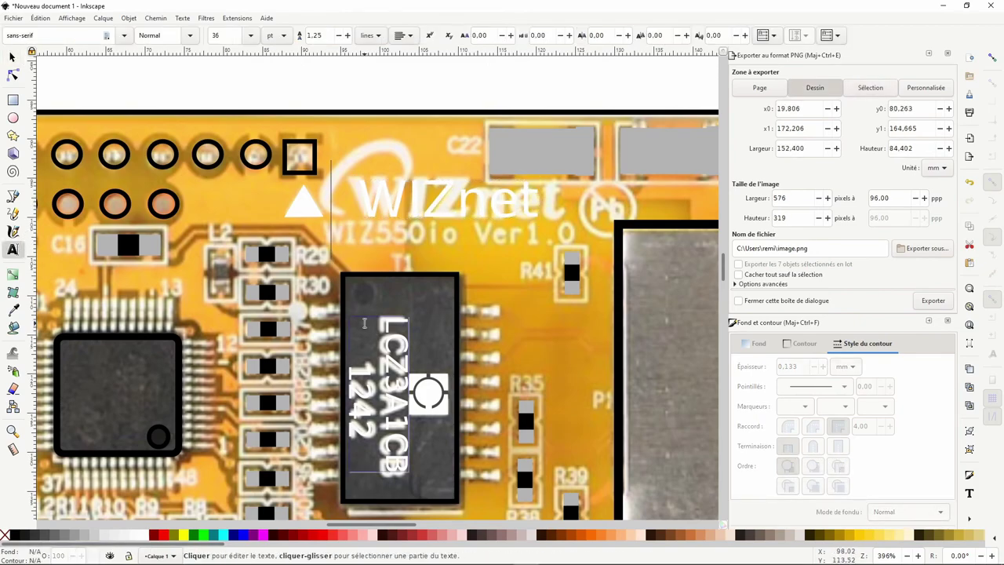
text(WIZ55)
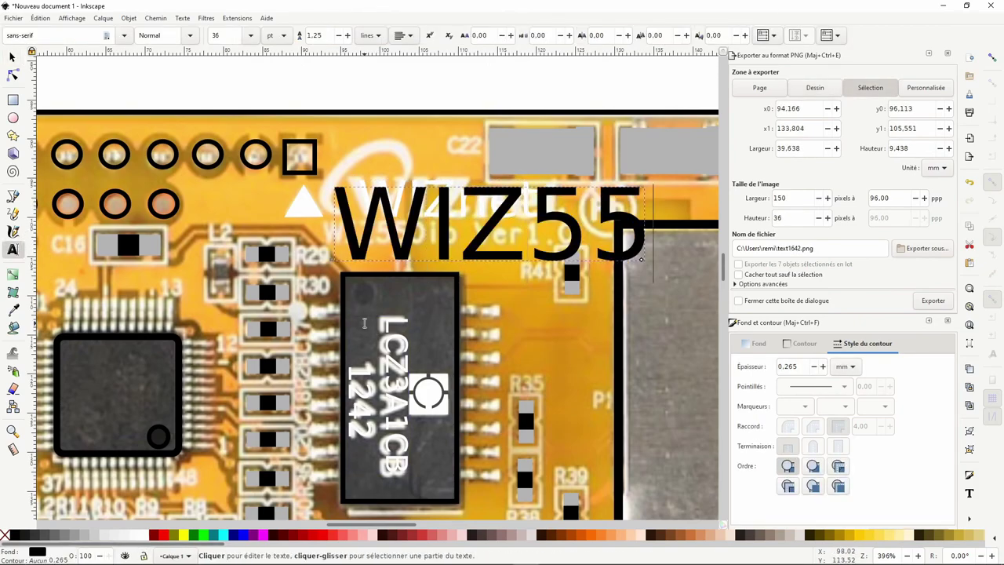
text(0io Ver)
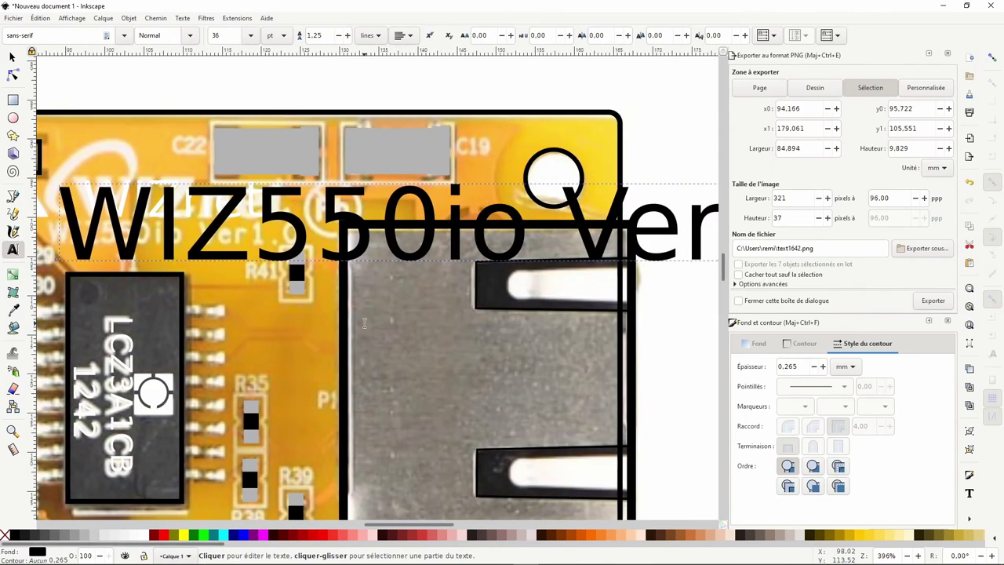
text(1.0)
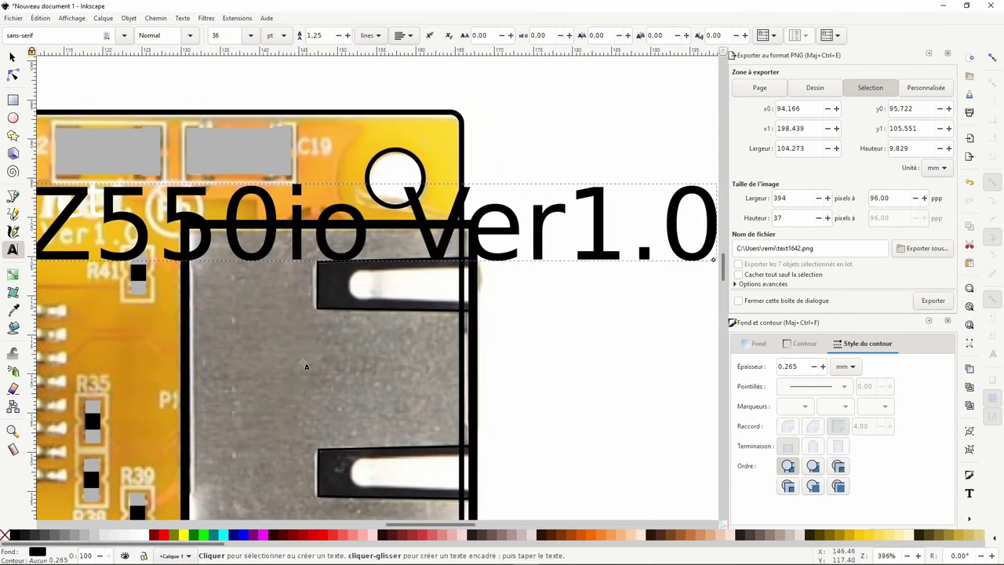
ctrl+scroll(364, 322, down, 2)
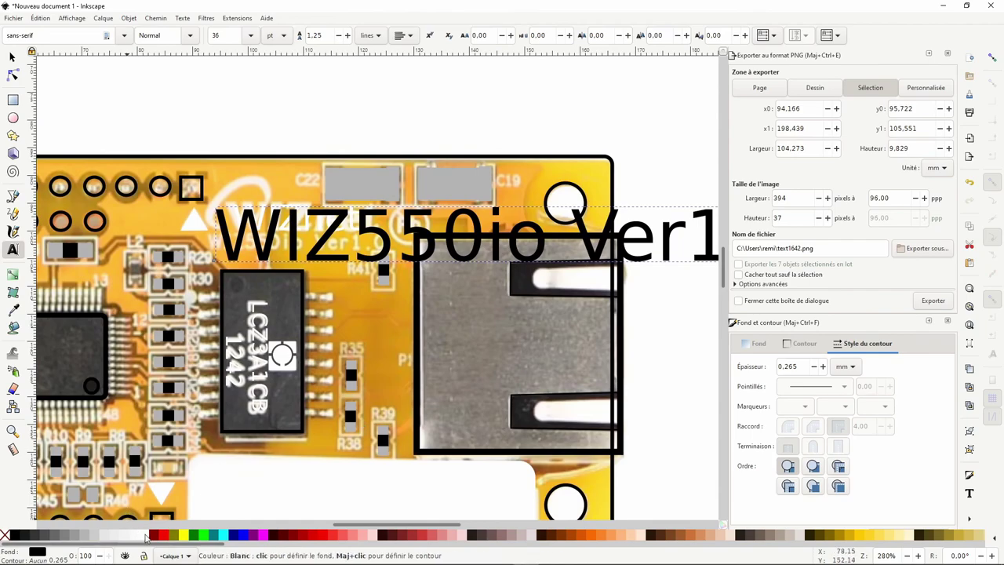
click(132, 531)
Shrink the version text and place it on the board's printed version line.
click(12, 57)
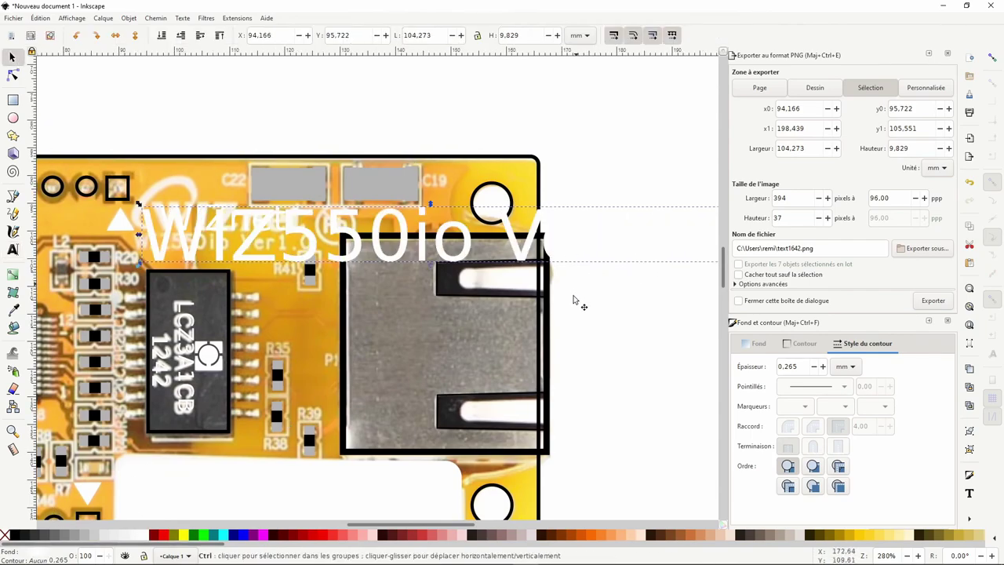
ctrl+scroll(573, 298, down, 2)
drag(647, 285, 606, 269)
ctrl+scroll(384, 267, up, 3)
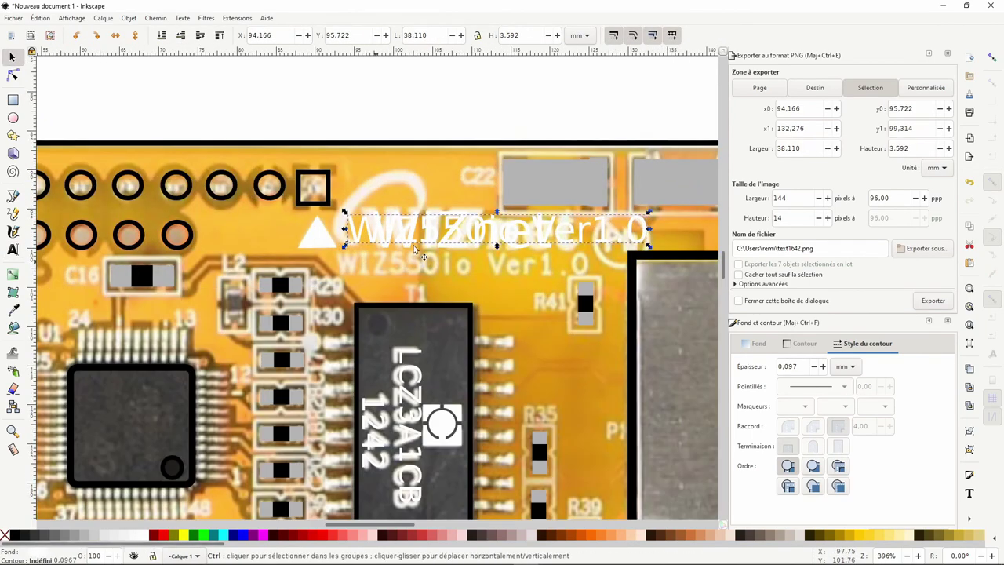
drag(455, 229, 443, 269)
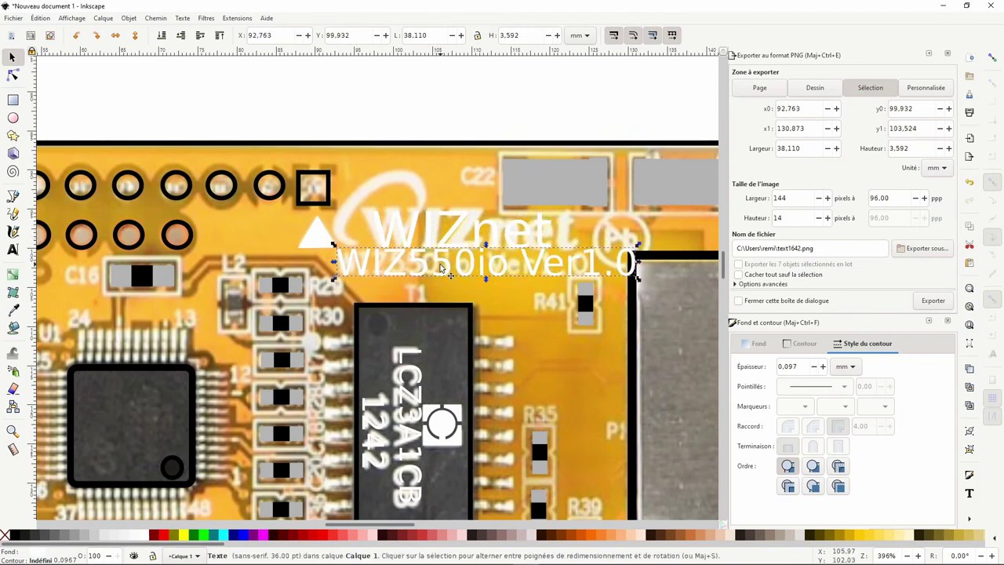
drag(636, 265, 622, 277)
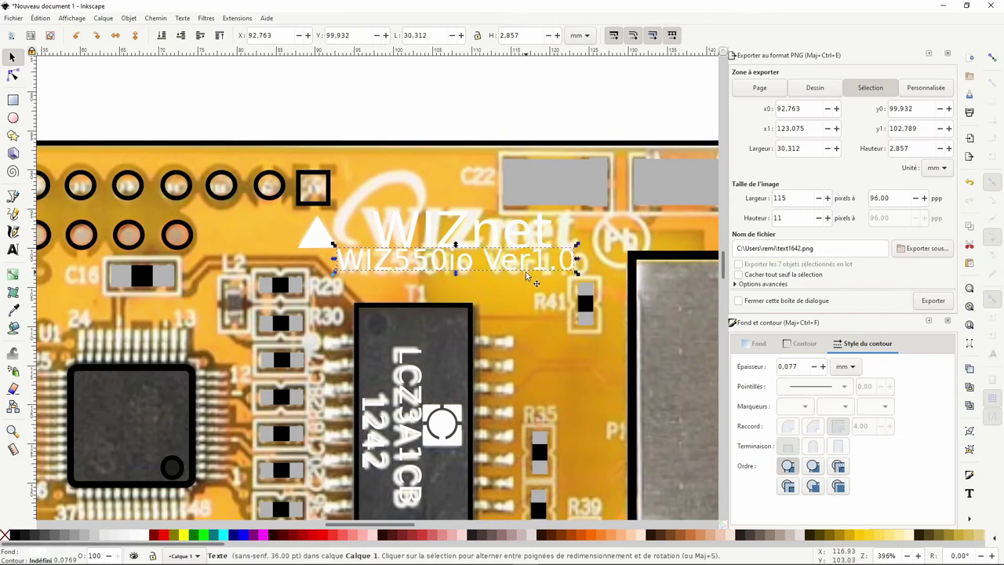
drag(510, 265, 511, 271)
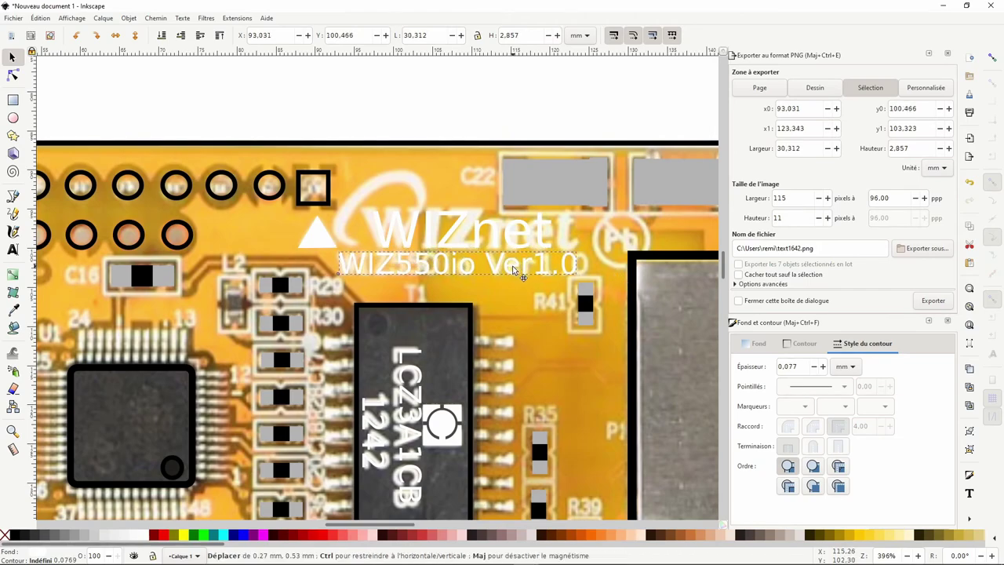
Enlarge the WIZnet text to 25.974 × 5.432 mm, then select the PCB photo.
click(517, 237)
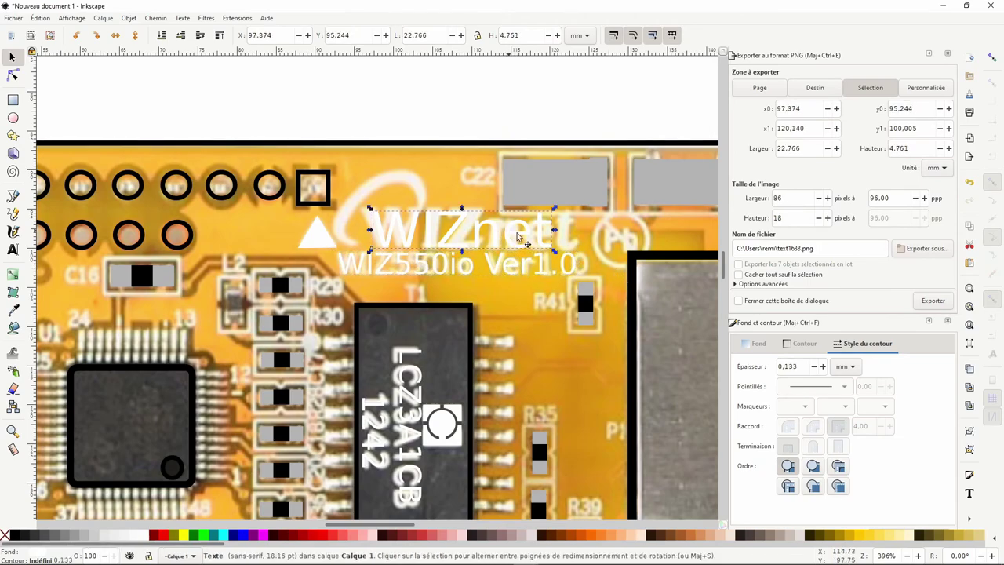
drag(558, 210, 578, 206)
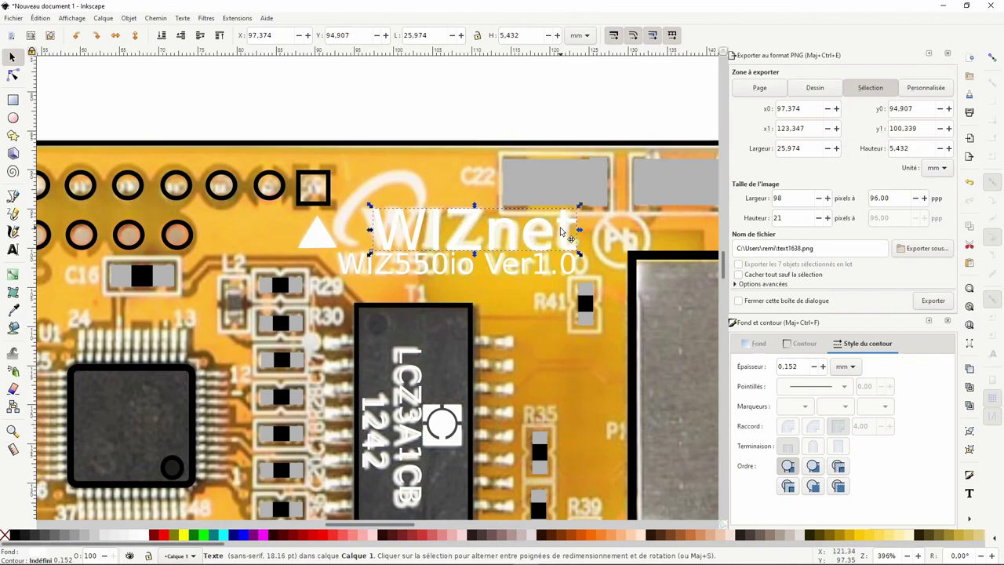
click(366, 118)
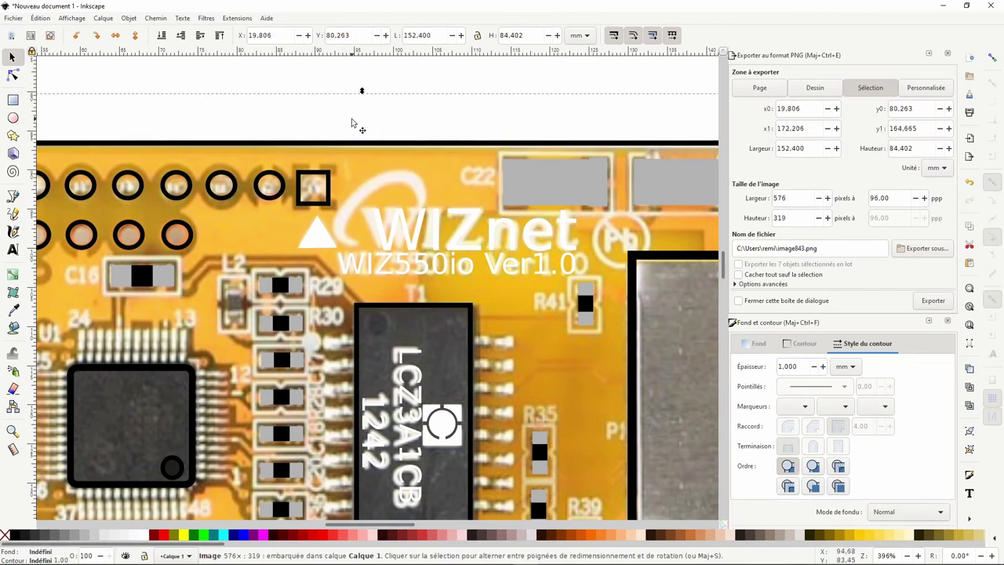
Zoom out to about 99% to see the whole board photo.
scroll(343, 206, right, 3)
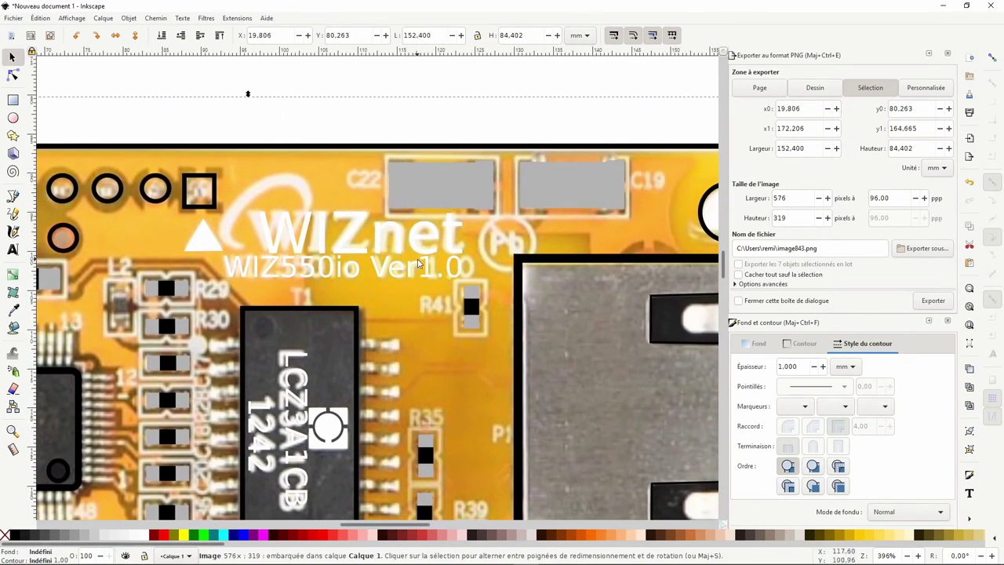
scroll(346, 294, left, 3)
scroll(346, 294, down, 2)
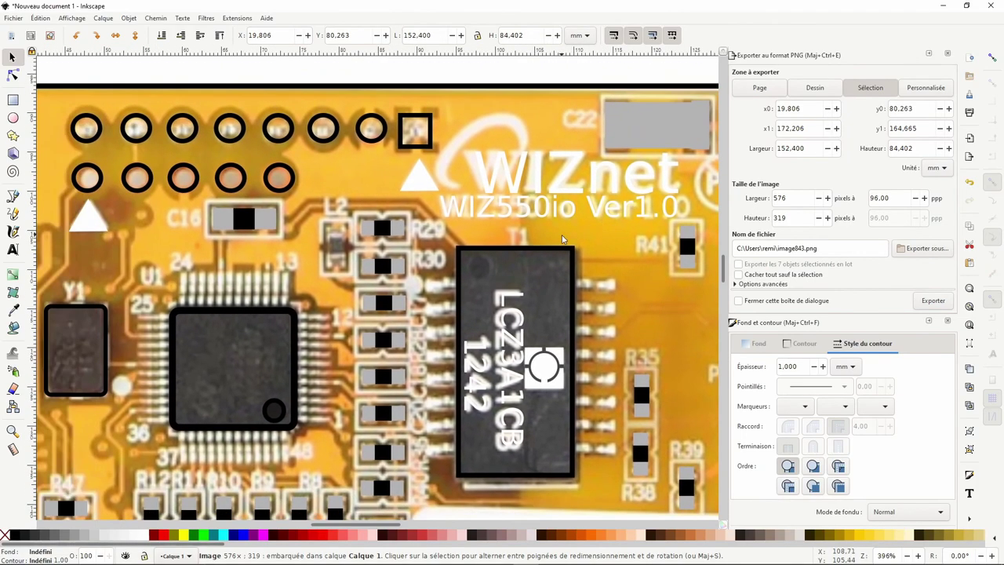
scroll(392, 278, left, 7)
scroll(392, 279, down, 1)
scroll(343, 296, left, 1)
scroll(368, 271, down, 1)
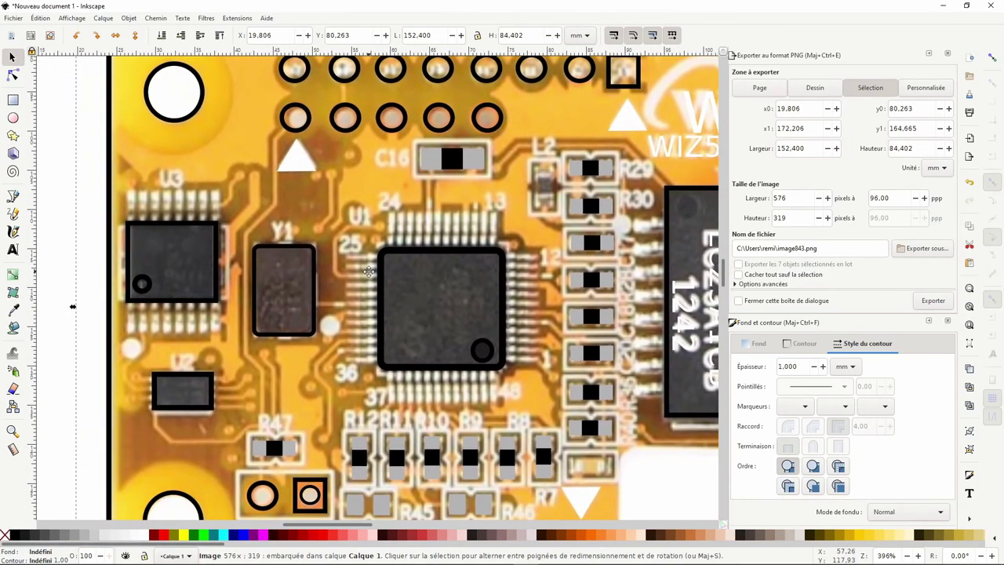
drag(368, 272, 371, 274)
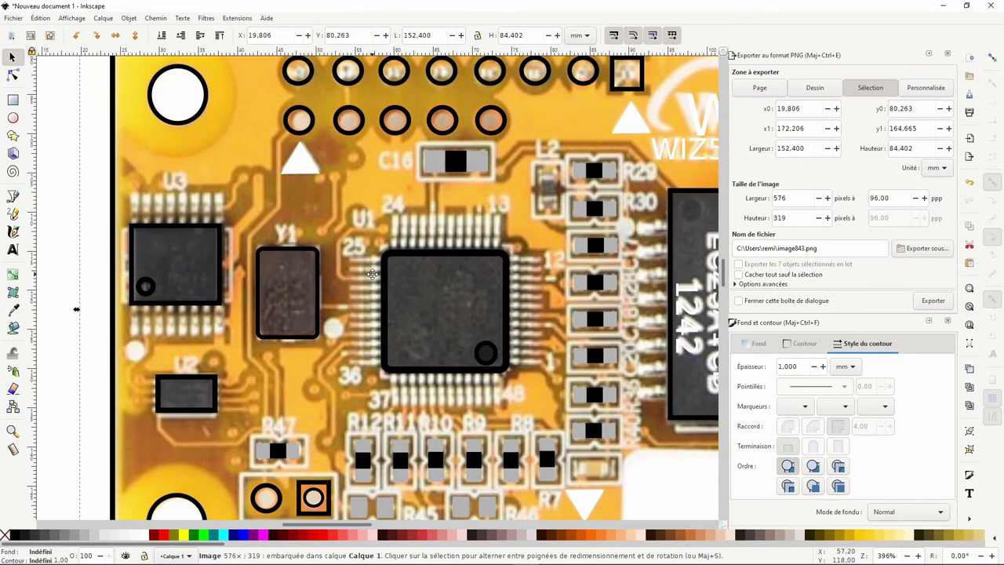
ctrl+scroll(354, 276, down, 4)
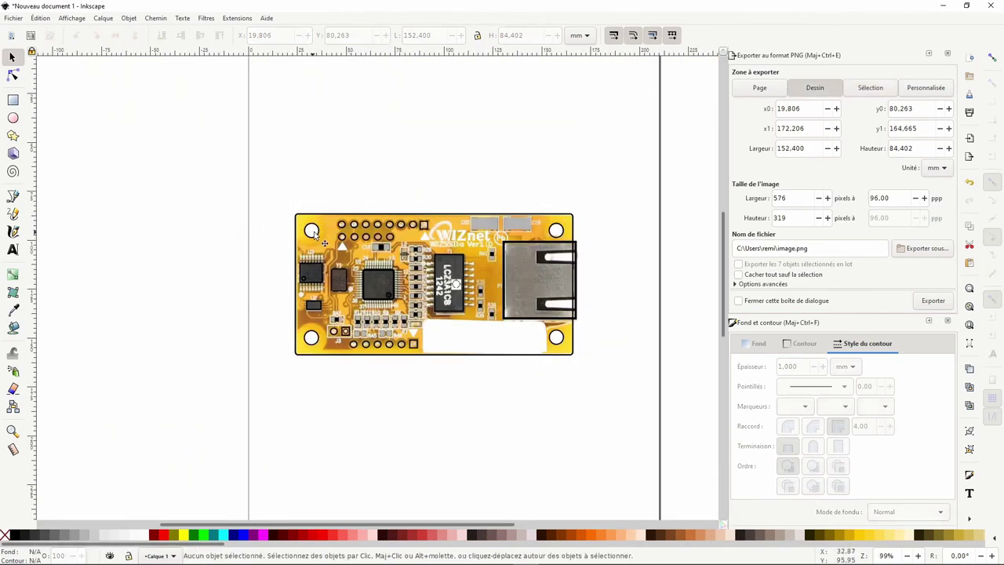
Pull the photo aside to check the trace, then move it to the page's top-left corner.
drag(314, 243, 285, 418)
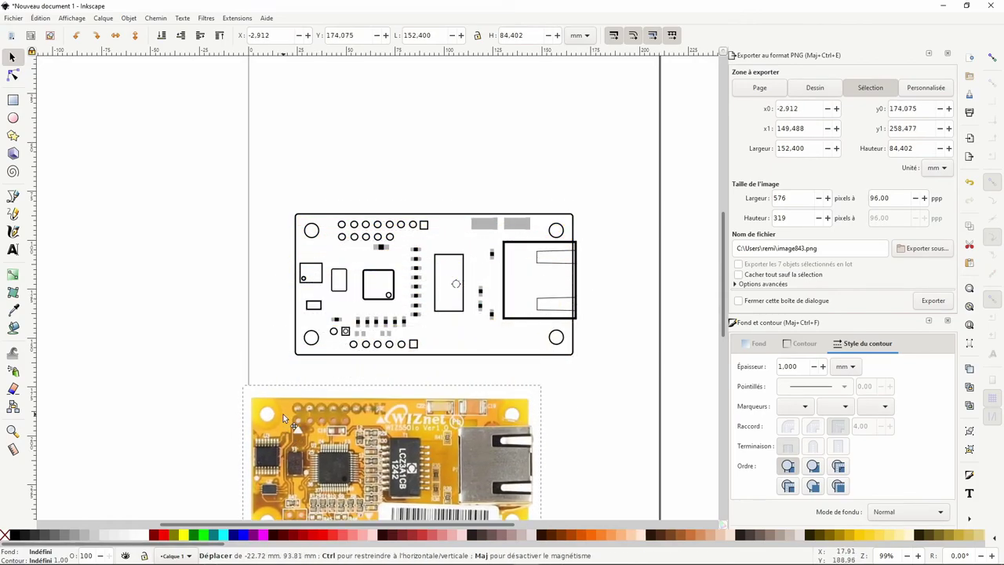
drag(284, 418, 328, 234)
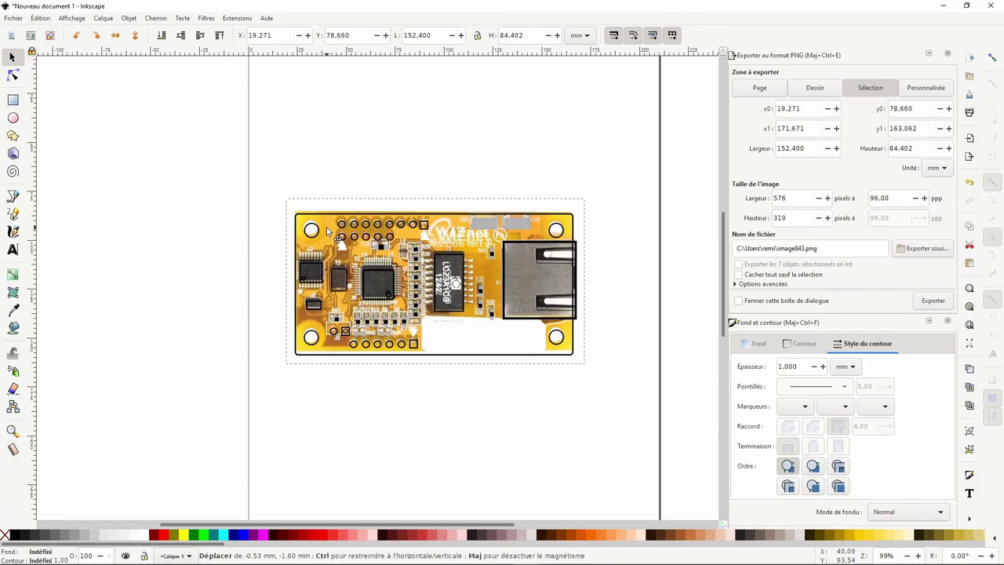
mouse_move(326, 229)
mouse_down()
mouse_move(329, 248)
mouse_move(328, 232)
mouse_up()
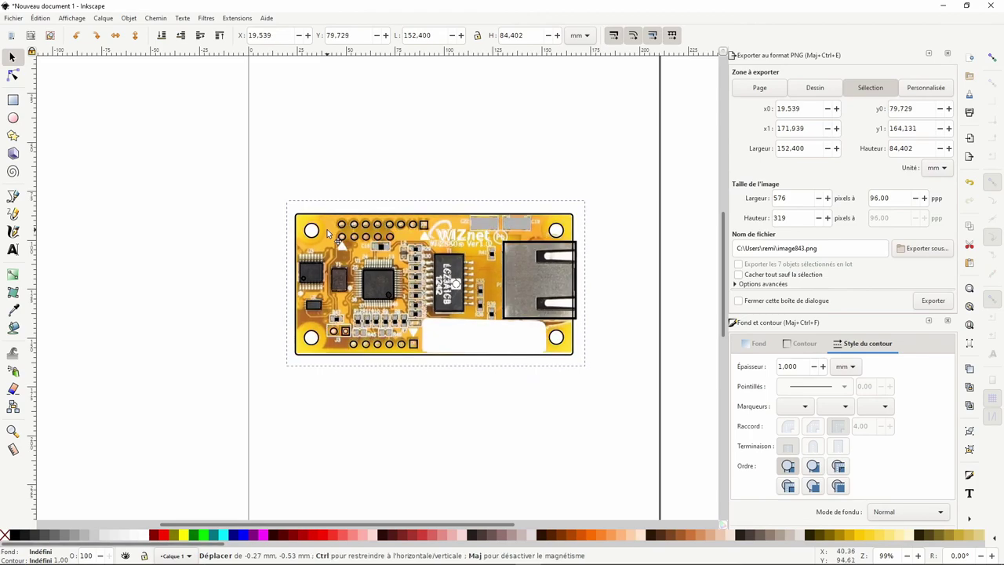
drag(328, 233, 329, 234)
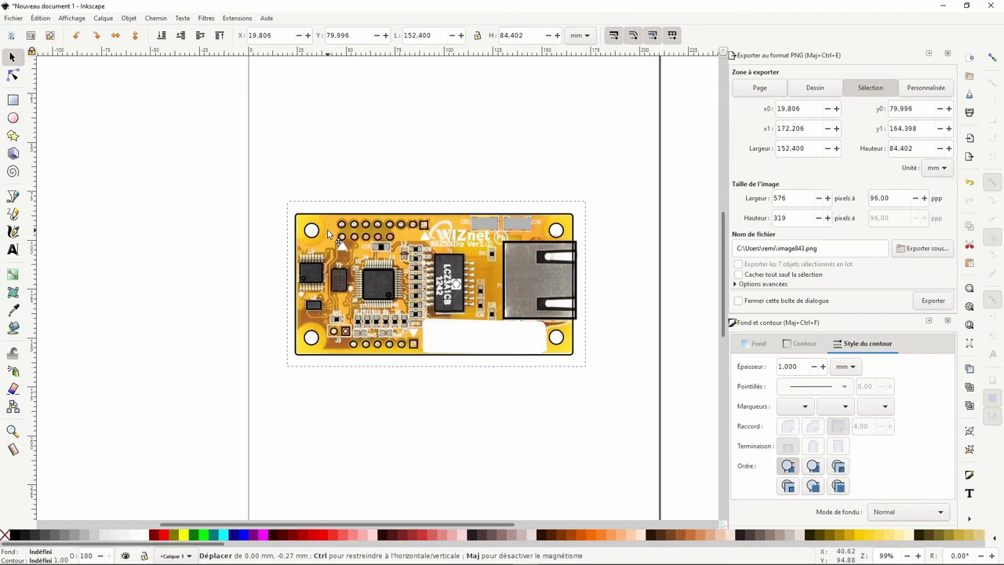
drag(322, 232, 165, 99)
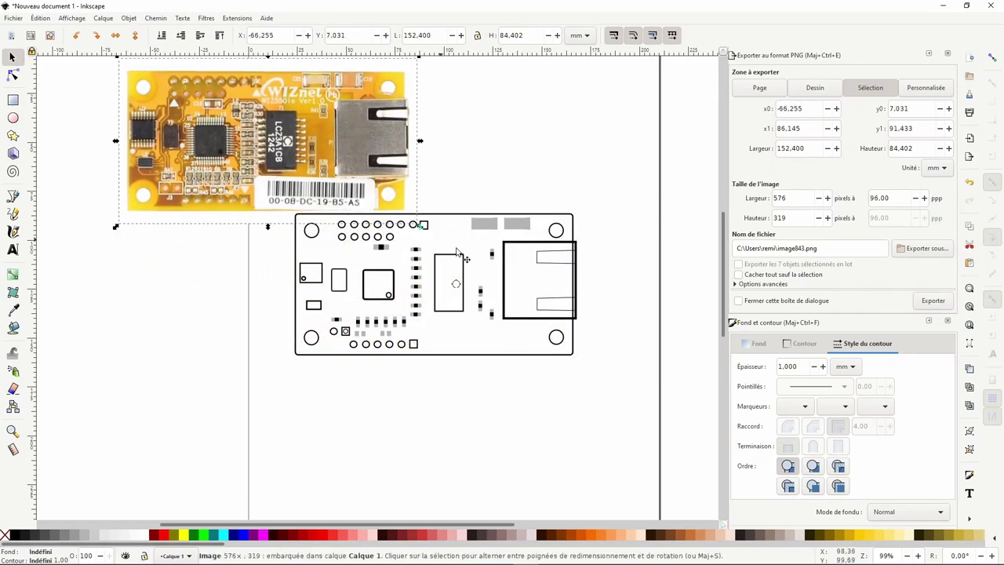
Select the large board outline rectangle and sample a yellow from the PCB photo with the Dropper.
click(469, 348)
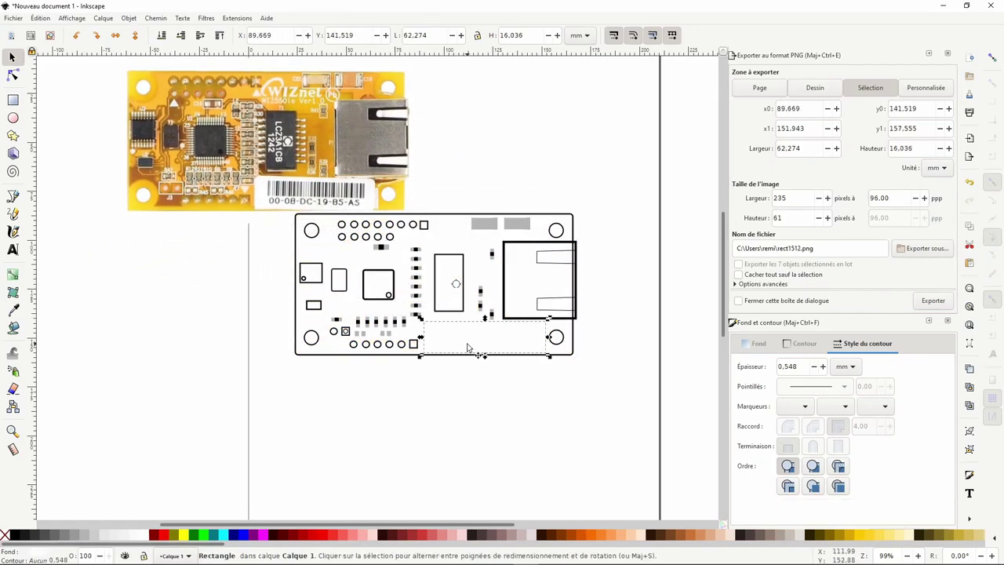
click(557, 355)
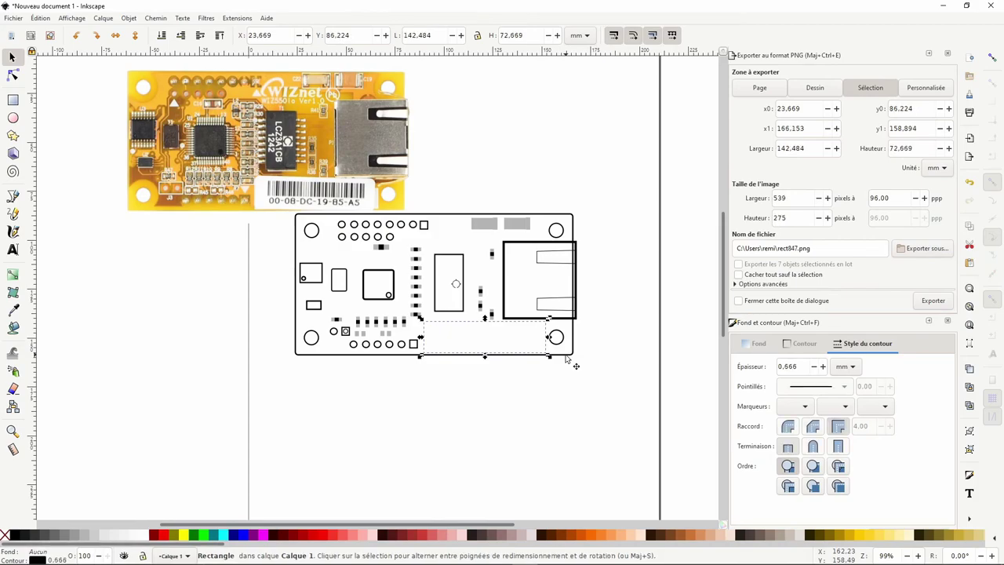
click(13, 310)
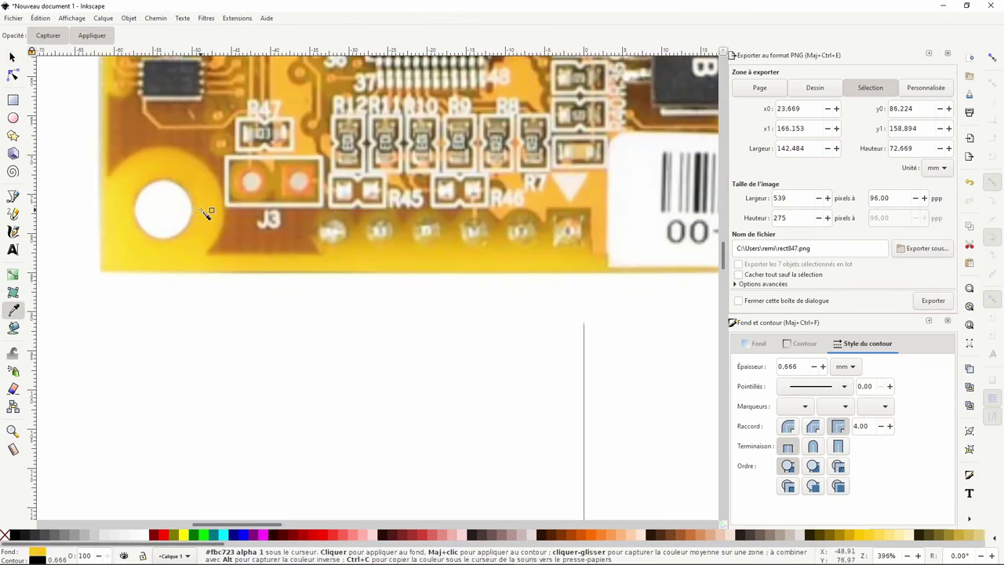
click(211, 261)
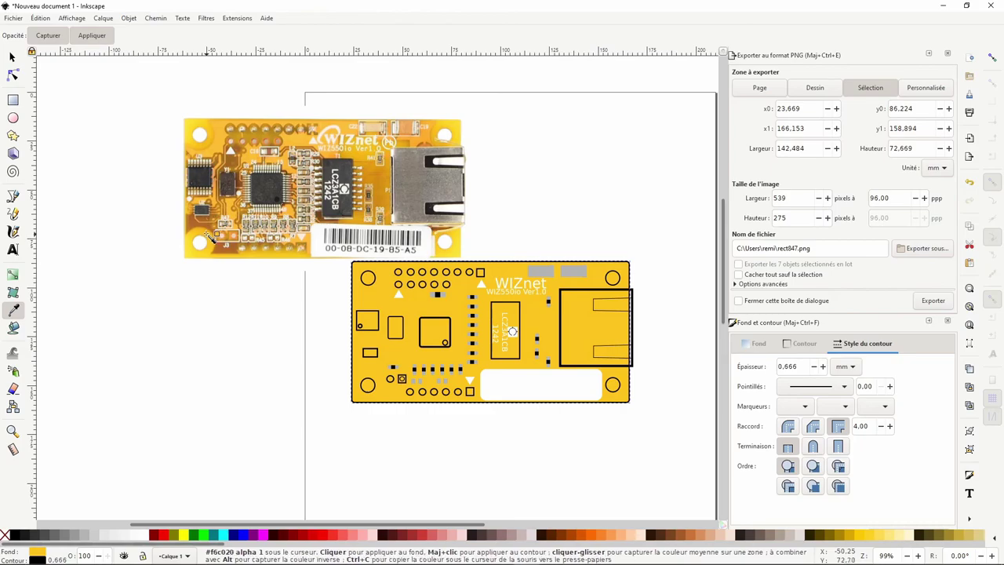
click(210, 235)
click(203, 228)
Resample the board fill from several spots on the photo, trying darker and more orange yellows.
click(202, 226)
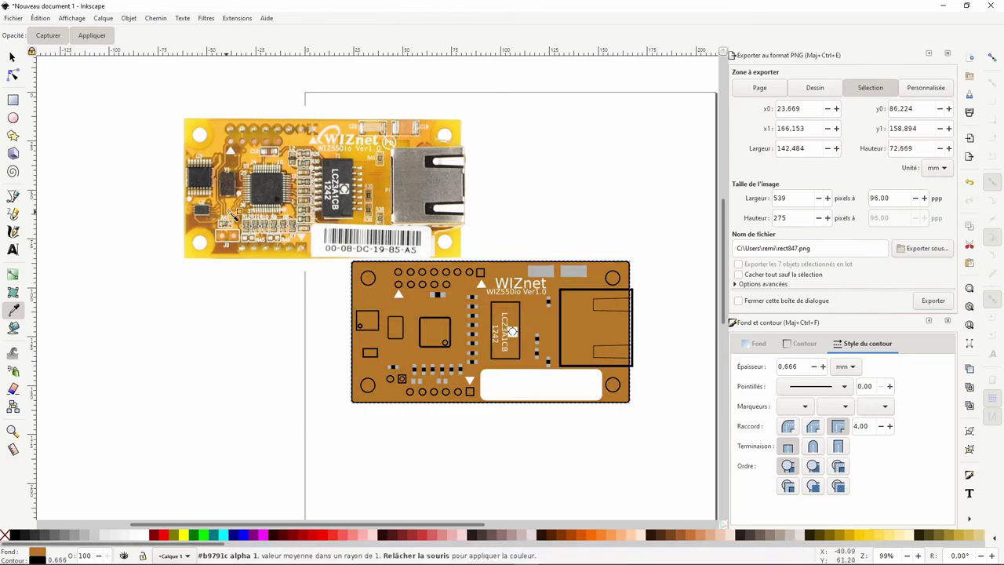
click(234, 212)
click(241, 205)
click(245, 202)
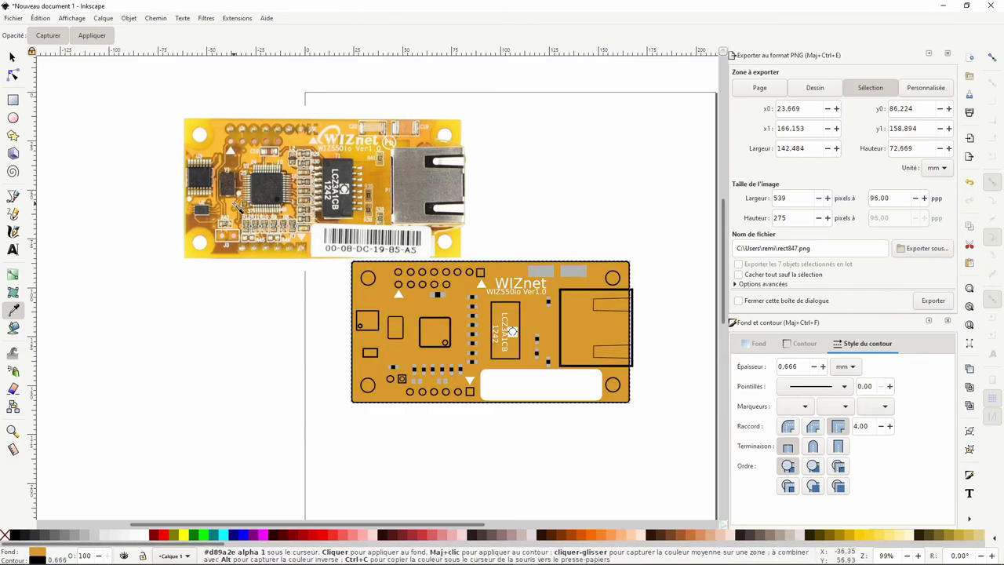
click(237, 208)
click(363, 155)
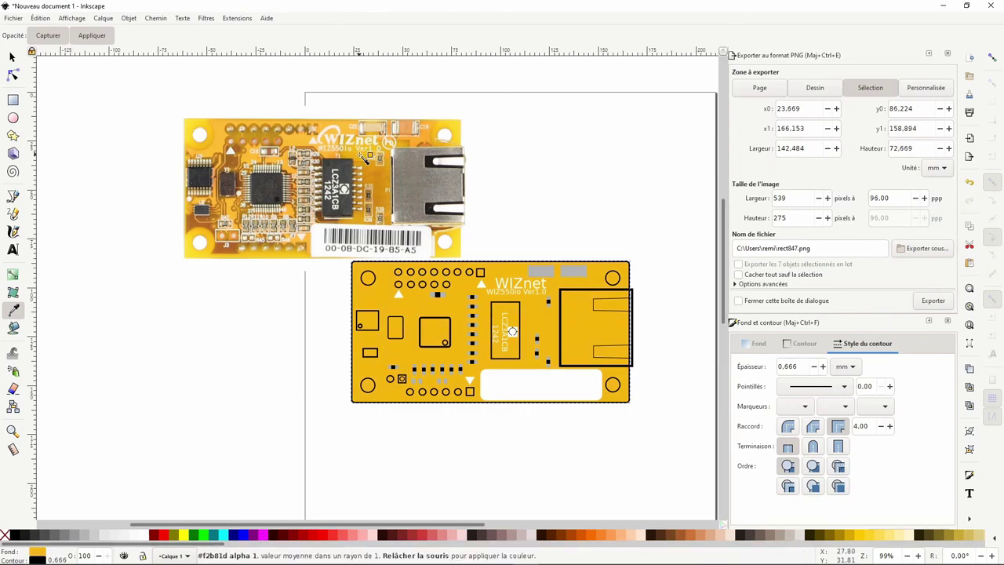
click(374, 168)
click(414, 149)
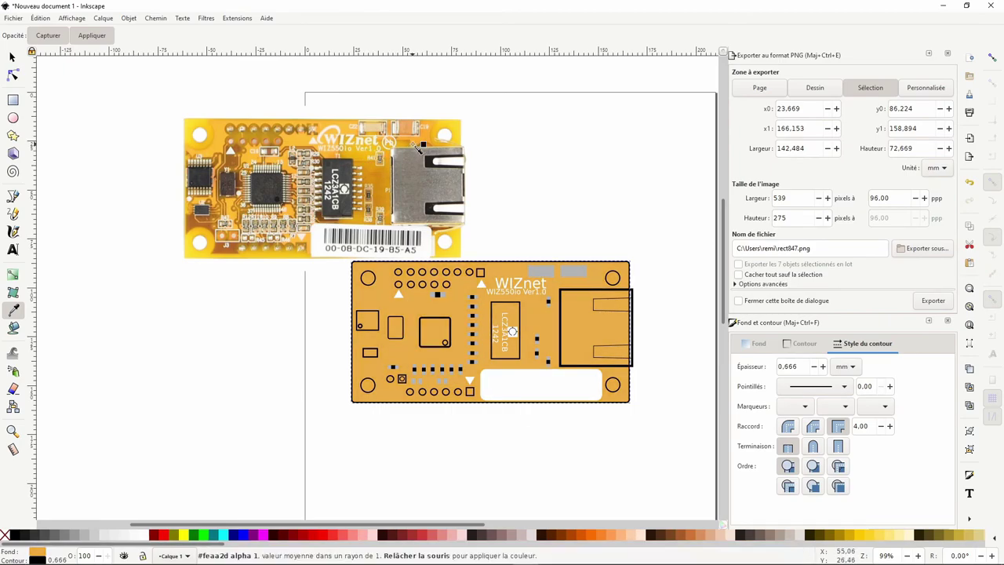
Average a photo patch and settle on a bright orange-yellow fill for the board rectangle.
drag(436, 137, 441, 135)
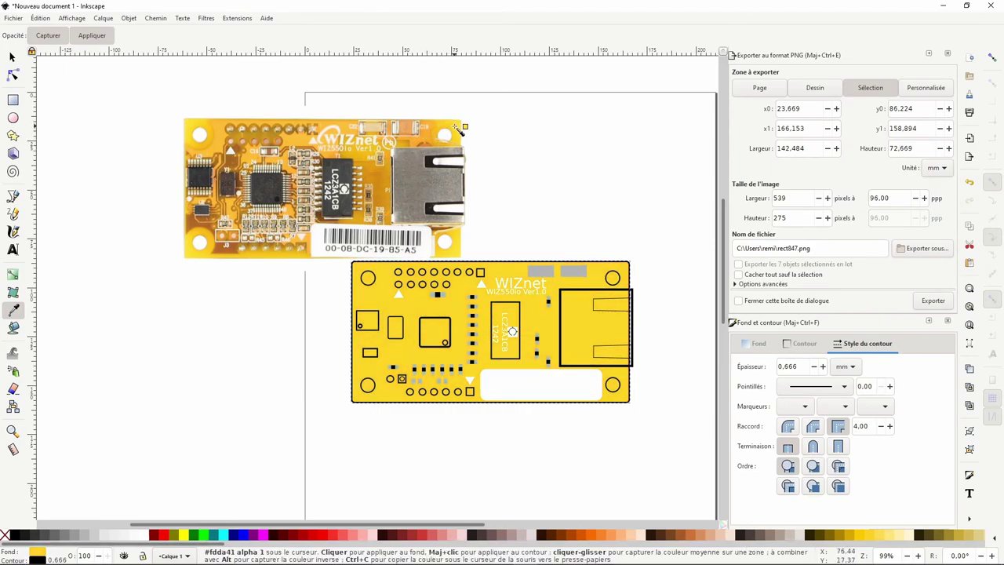
click(440, 135)
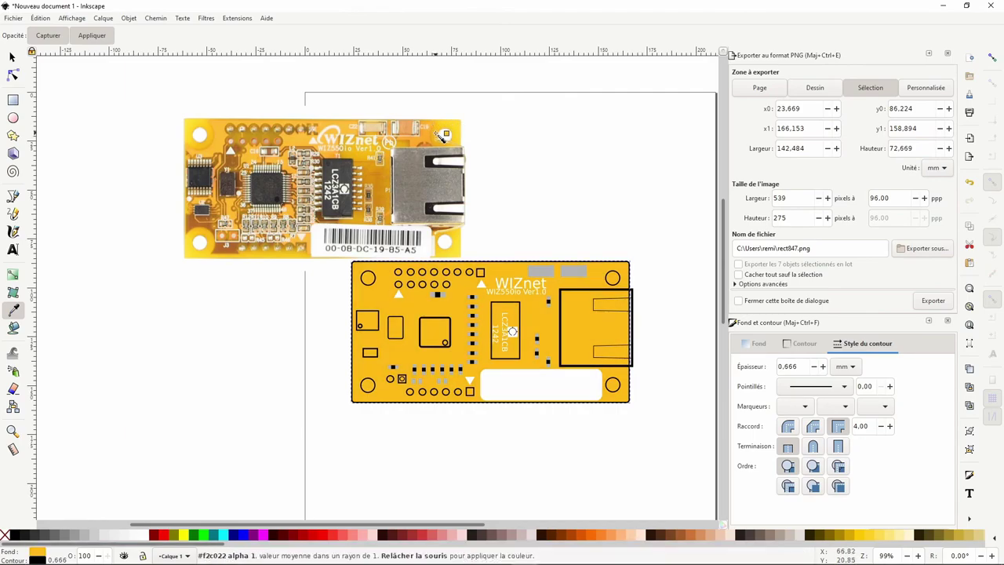
click(455, 238)
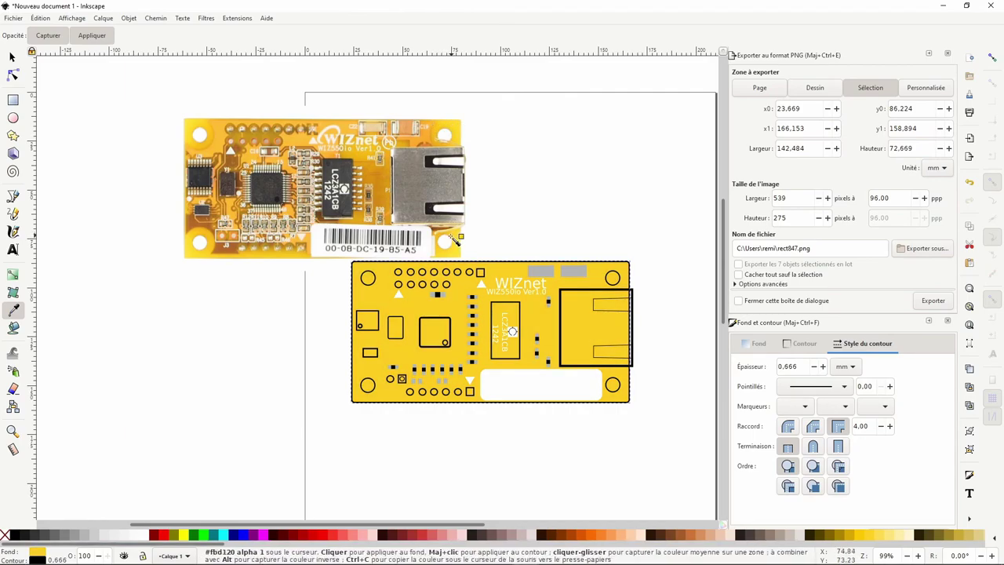
click(212, 229)
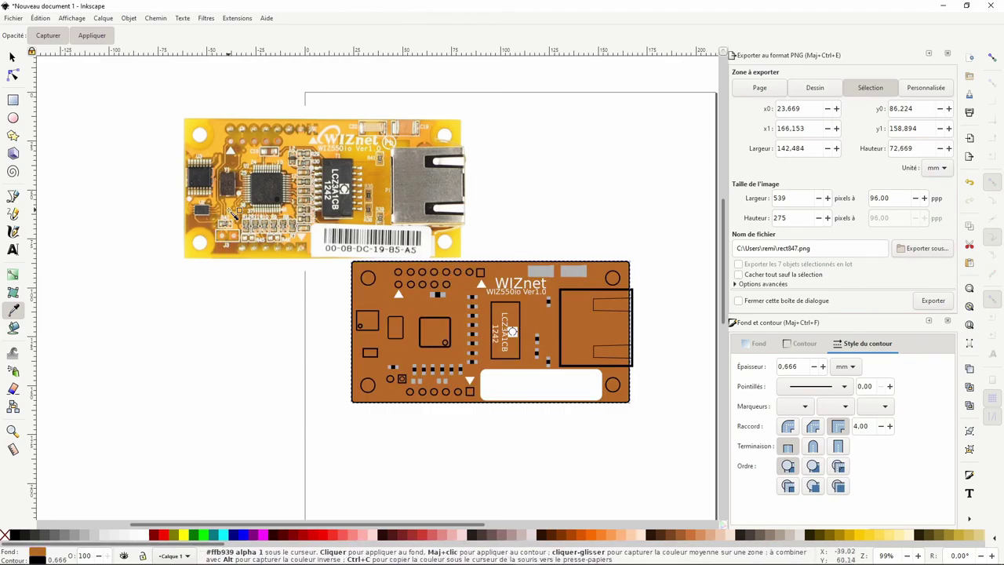
click(233, 207)
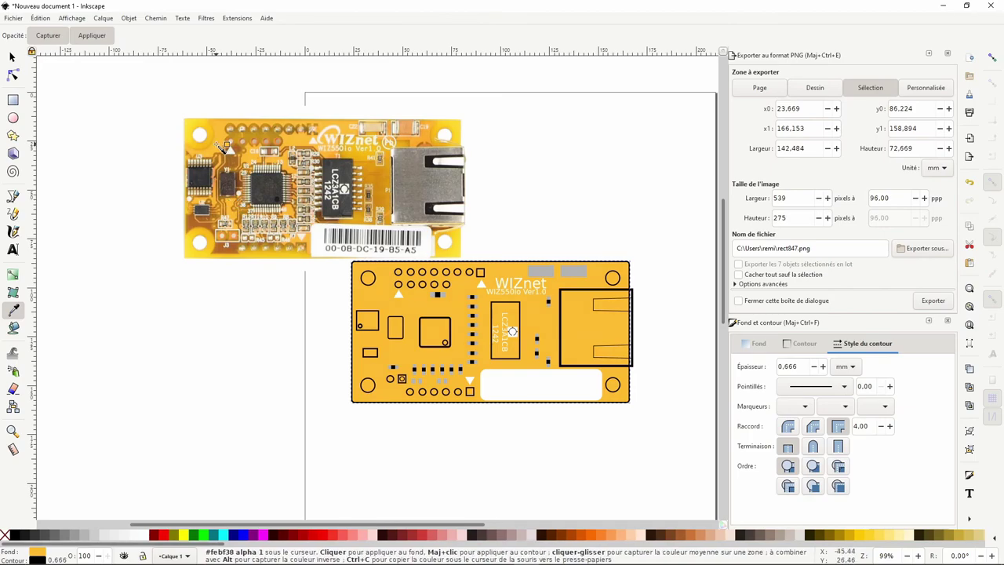
click(12, 58)
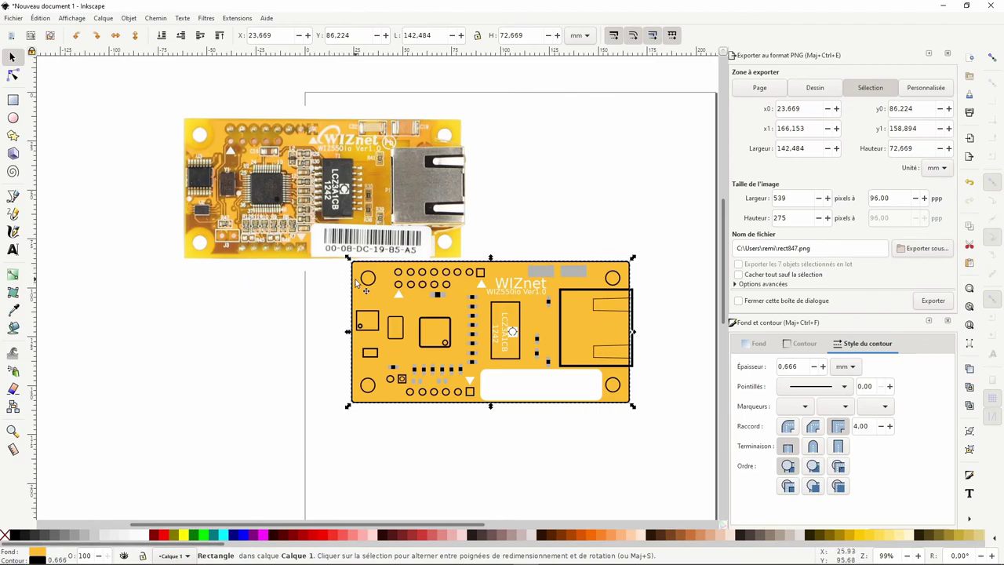
Select the corner mounting-hole ellipses, fill them white from the palette and remove their stroke.
click(370, 277)
shift+click(369, 383)
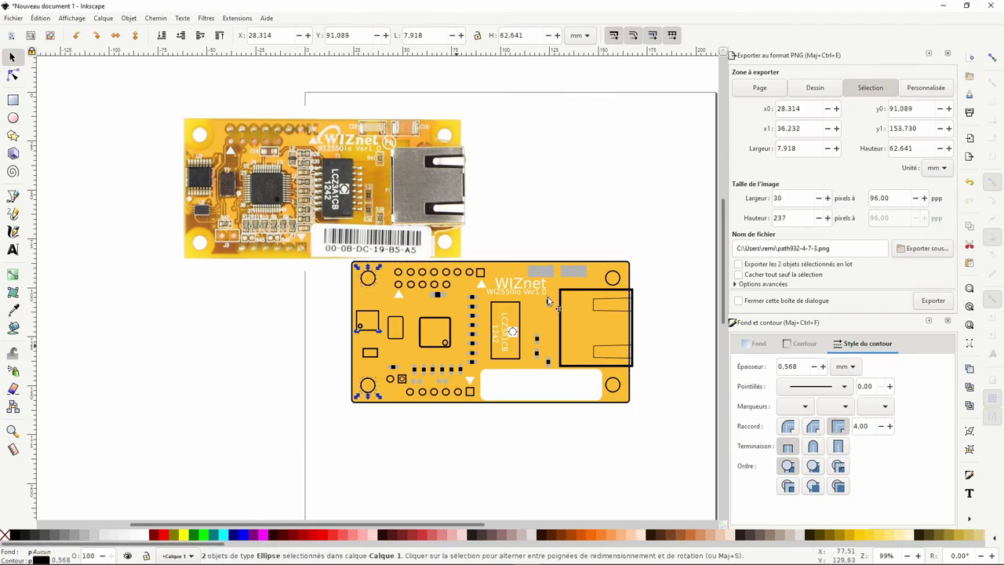
shift+click(608, 280)
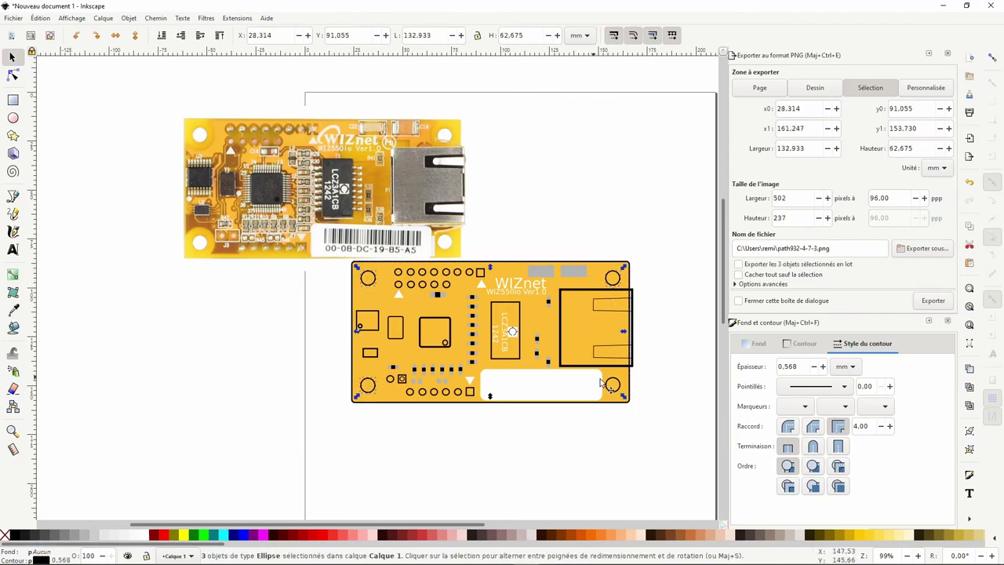
shift+click(145, 539)
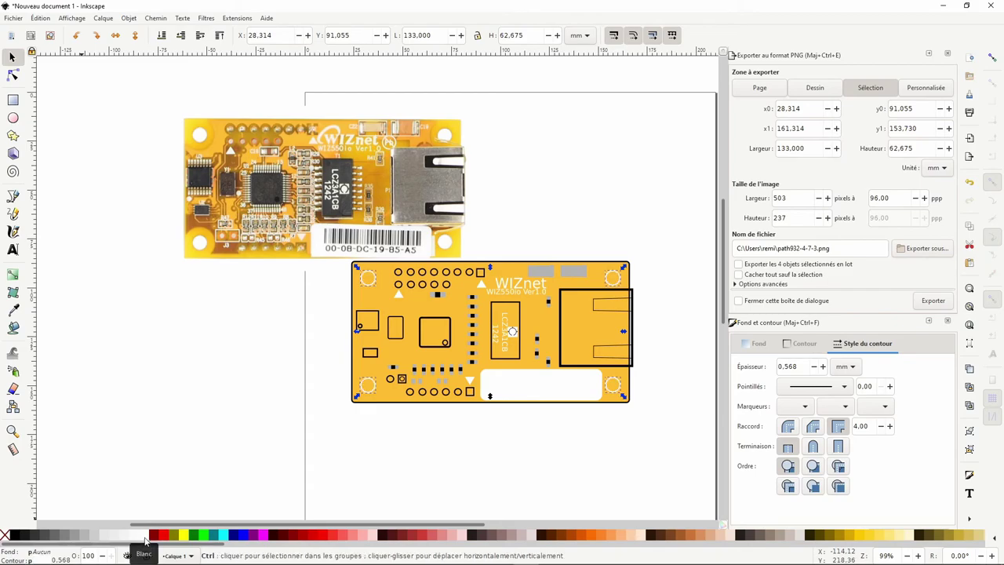
click(145, 539)
shift+click(5, 535)
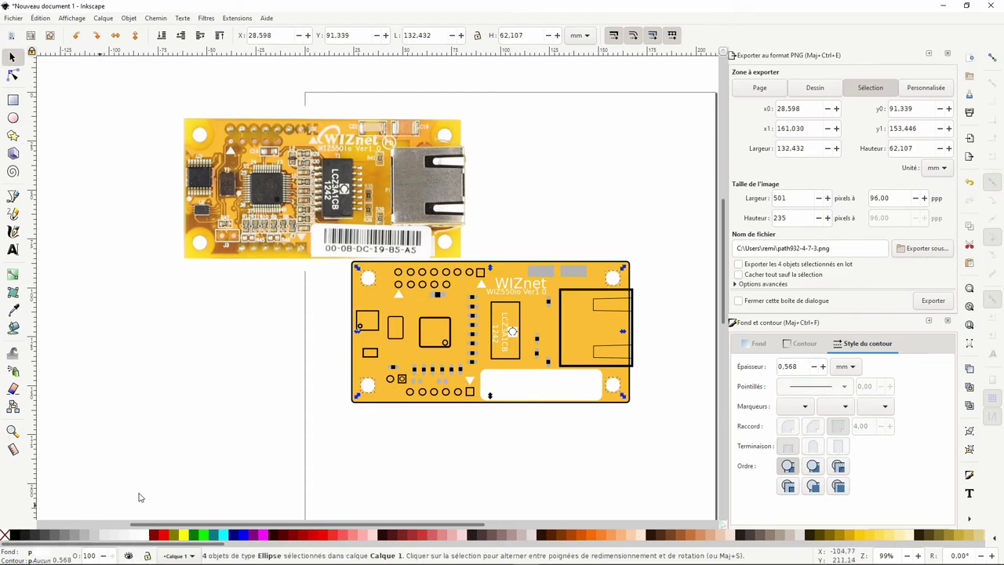
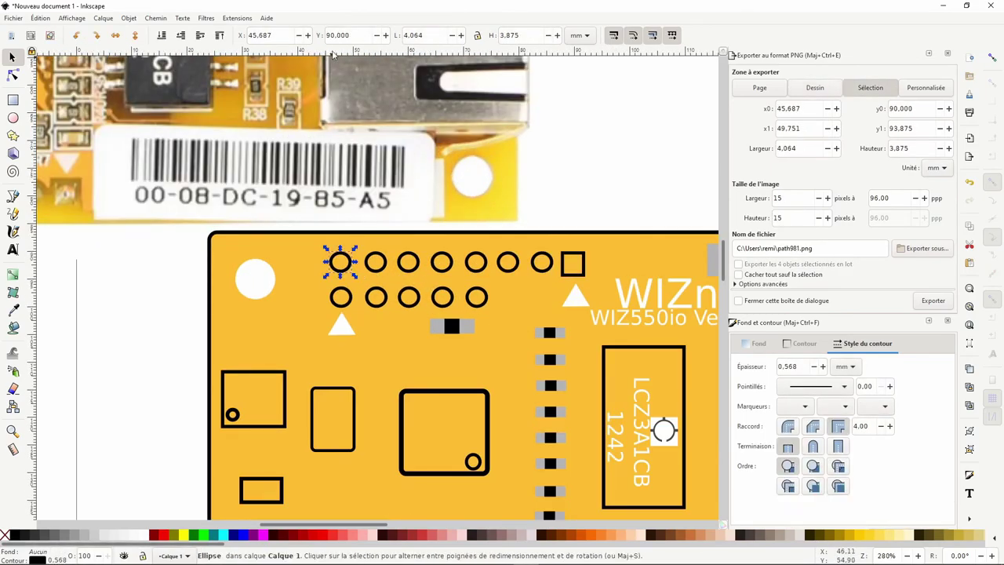
Check the positions of the first-row hole circles and the square pad.
click(377, 265)
click(413, 266)
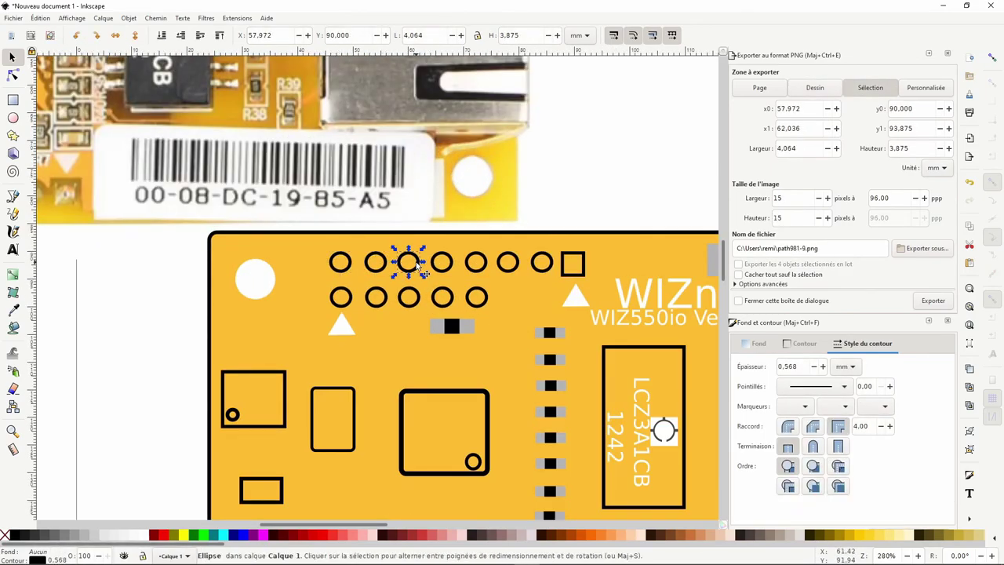
click(447, 266)
click(450, 268)
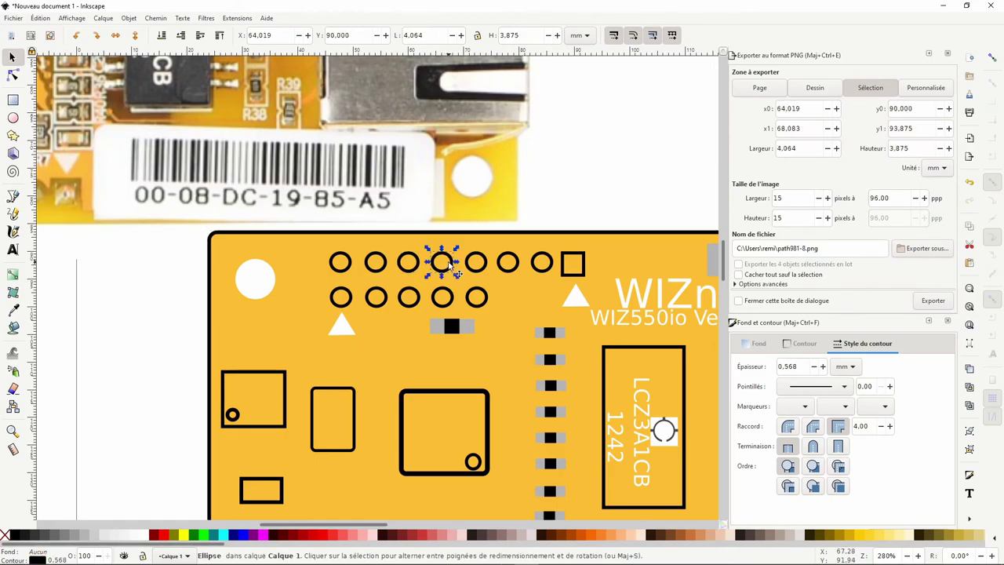
click(488, 269)
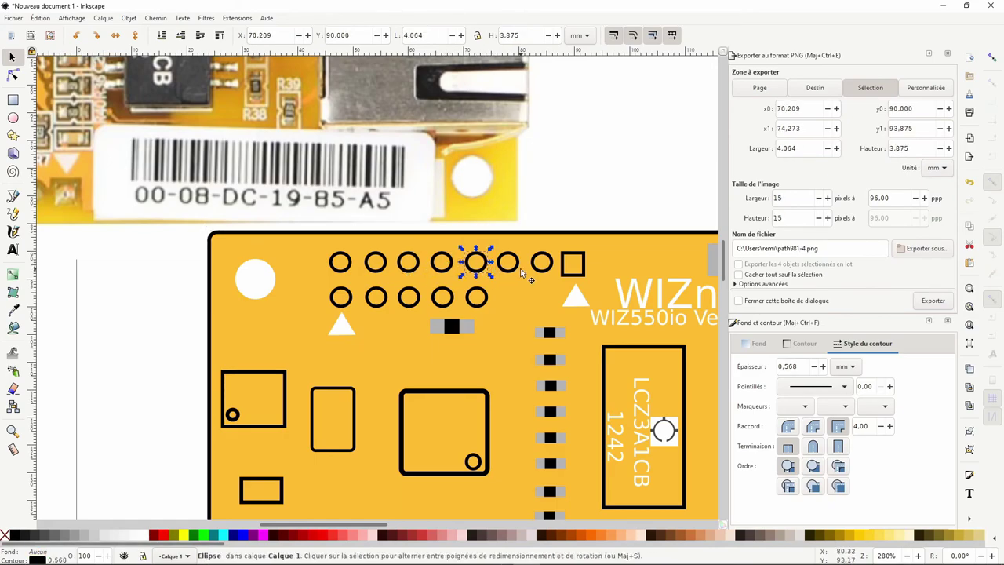
click(517, 270)
click(552, 272)
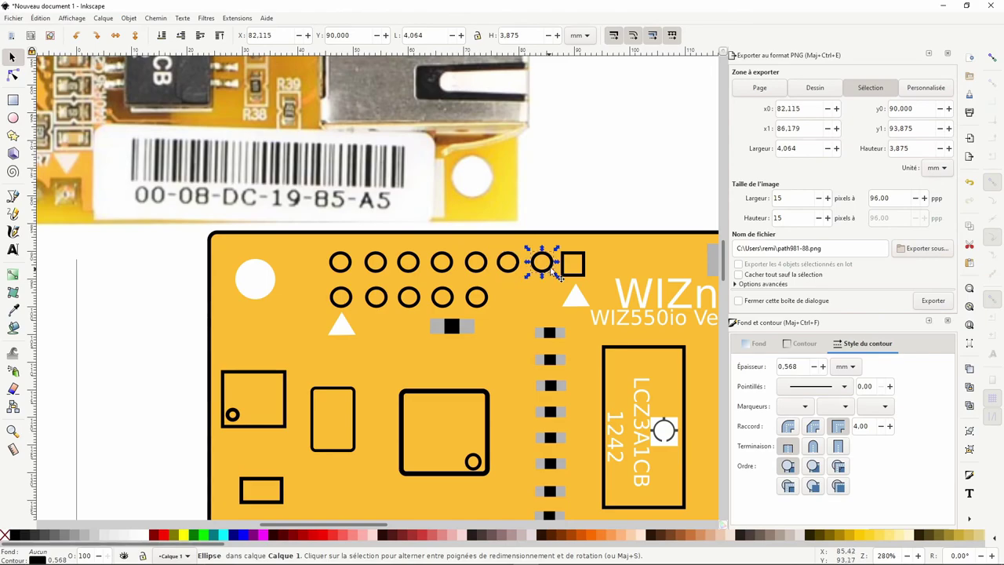
click(568, 270)
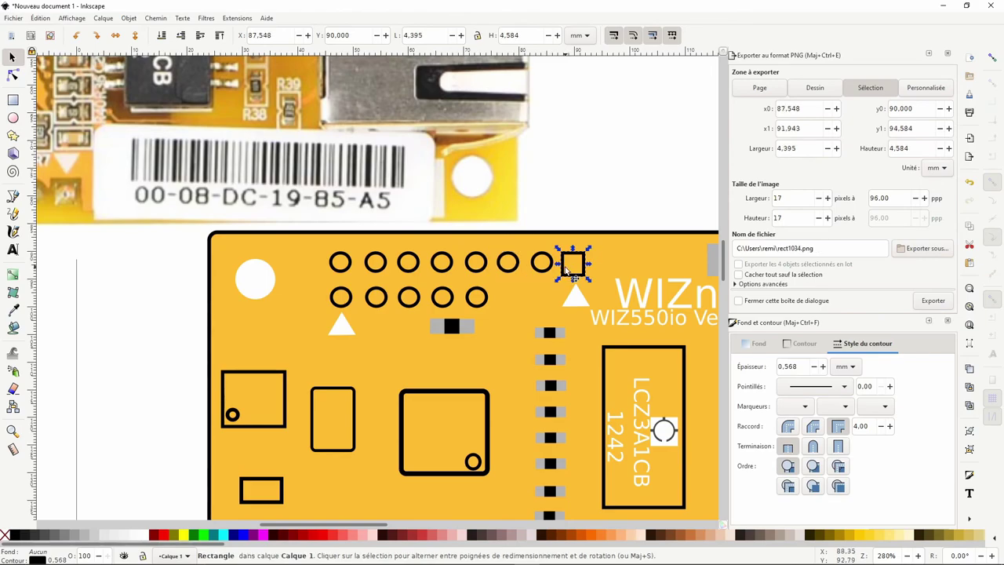
Move the first three second-row holes to Y 96 mm.
click(351, 298)
triple_click(350, 36)
text(96)
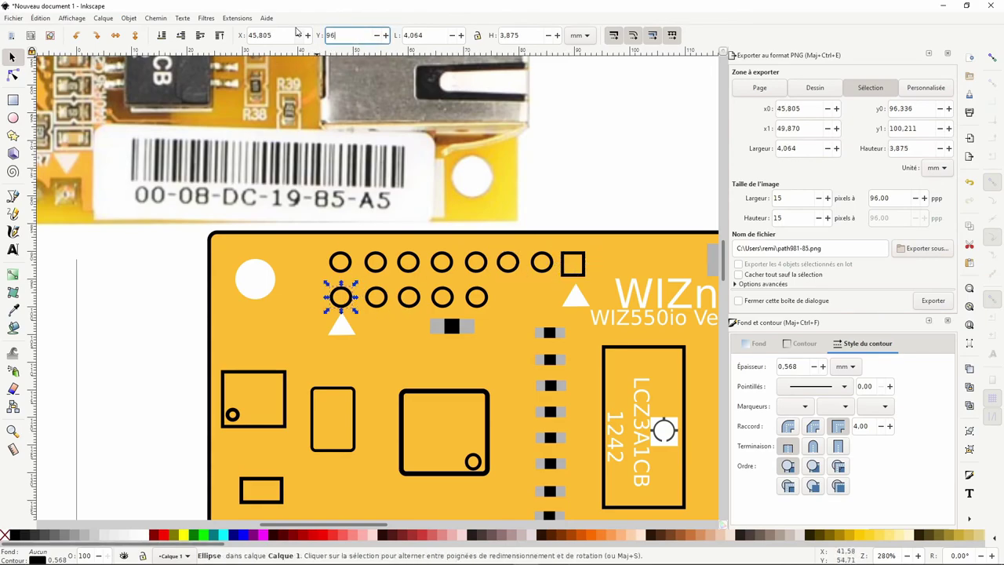
key(Return)
click(383, 293)
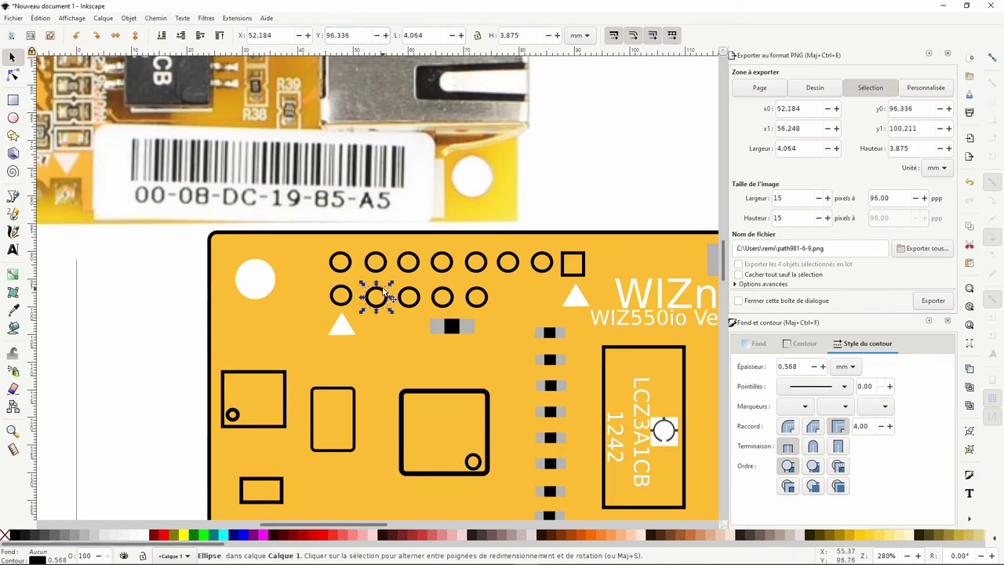
triple_click(357, 35)
text(96,000)
key(Return)
click(417, 293)
triple_click(350, 36)
text(96,000)
key(Return)
Move the remaining two second-row holes to Y 96 mm, then deselect.
click(442, 295)
triple_click(350, 36)
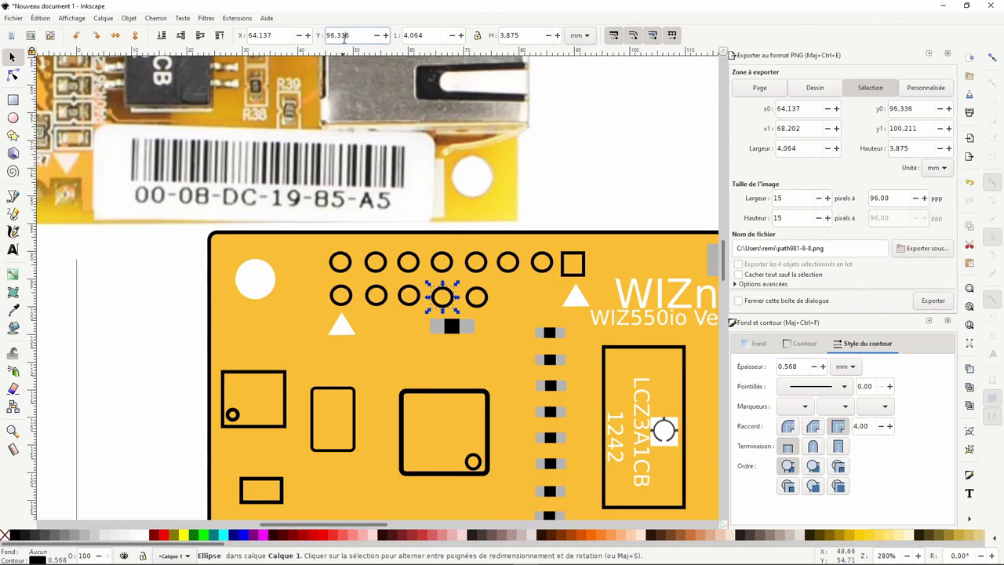
text(96,000)
key(Return)
key(Tab)
triple_click(350, 35)
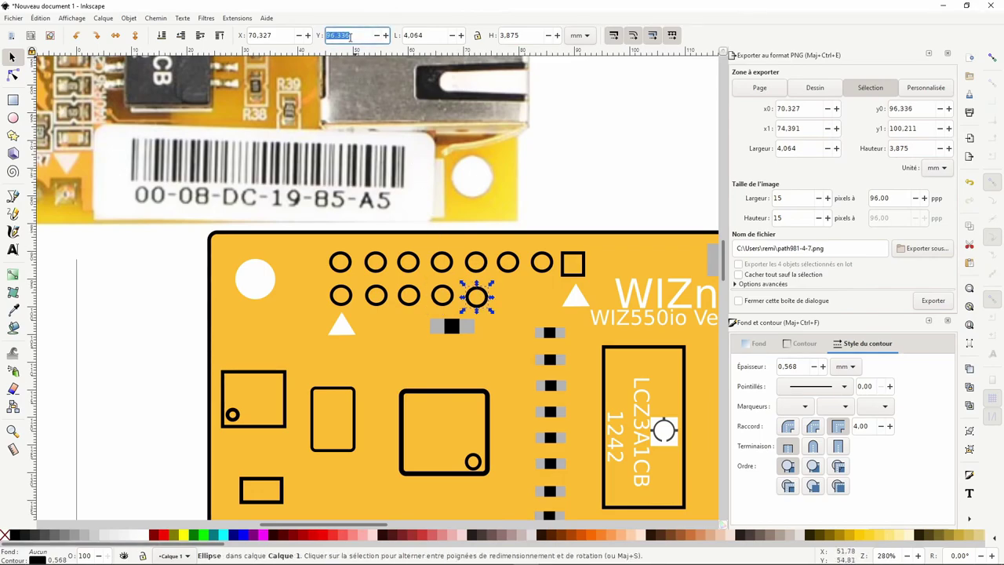
text(96,000)
key(Return)
click(578, 178)
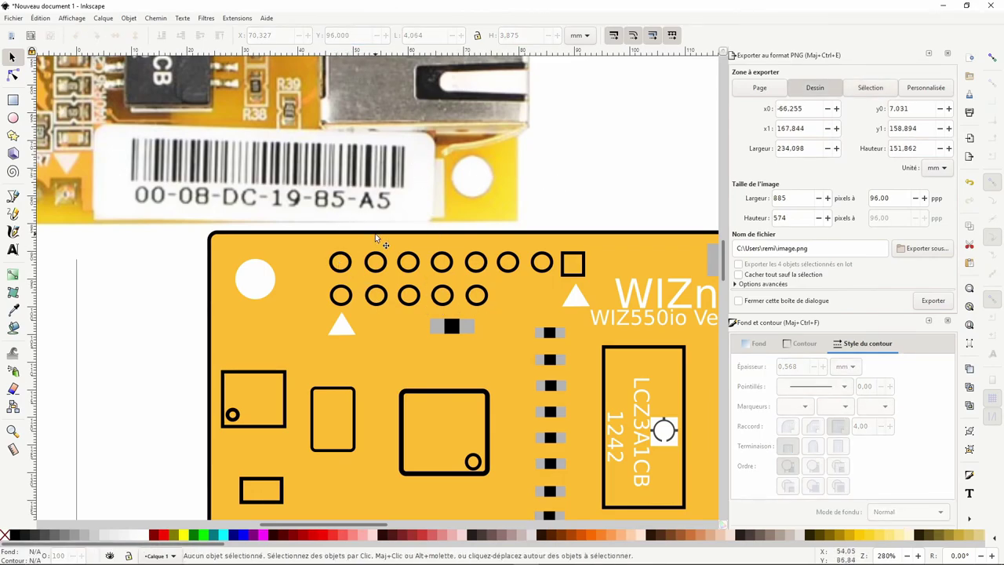
Fill the large chip with the photo's dark grey and remove its outline.
ctrl+scroll(417, 320, down, 1)
ctrl+scroll(409, 362, down, 1)
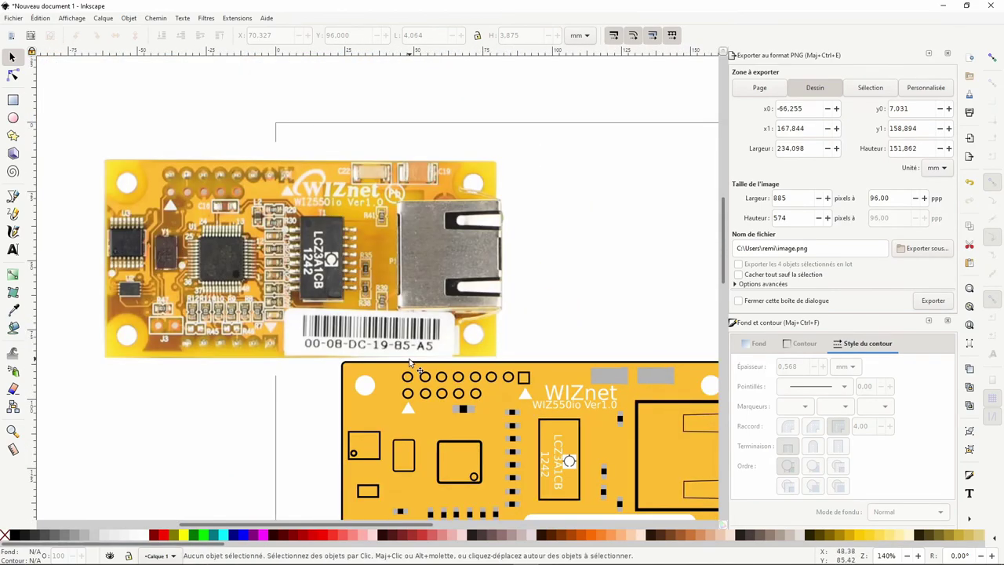
scroll(427, 270, down, 1)
scroll(468, 333, down, 1)
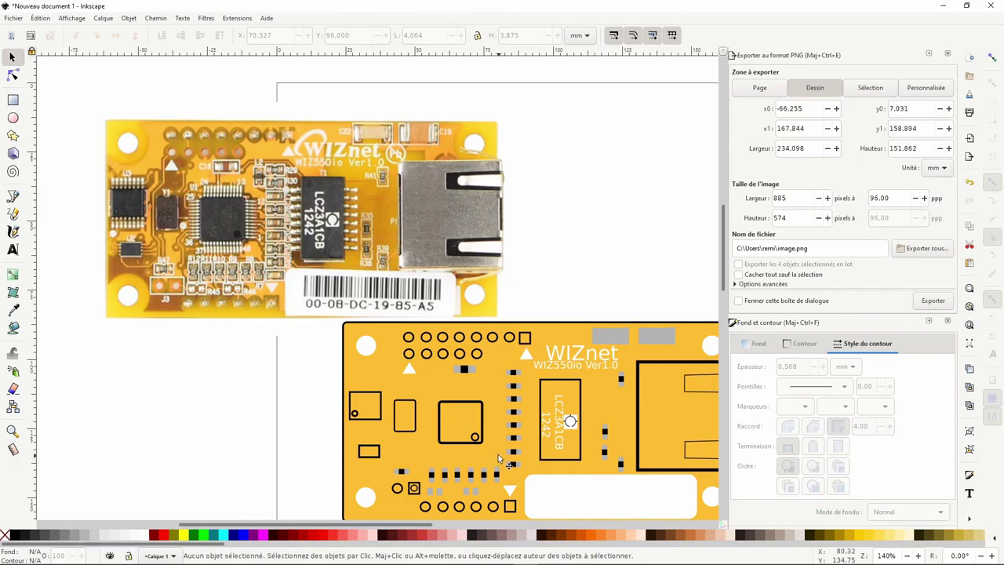
click(459, 447)
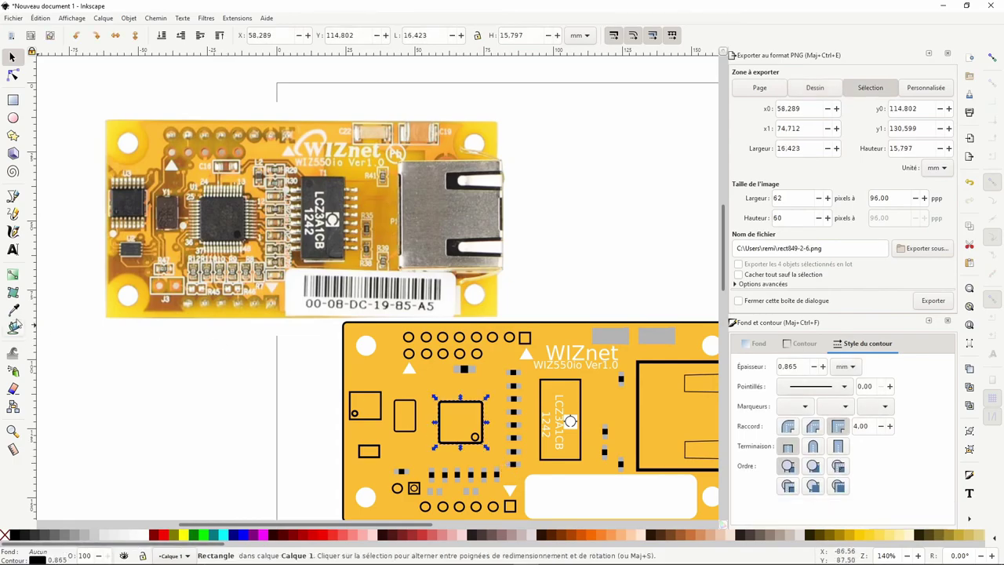
click(14, 311)
click(213, 213)
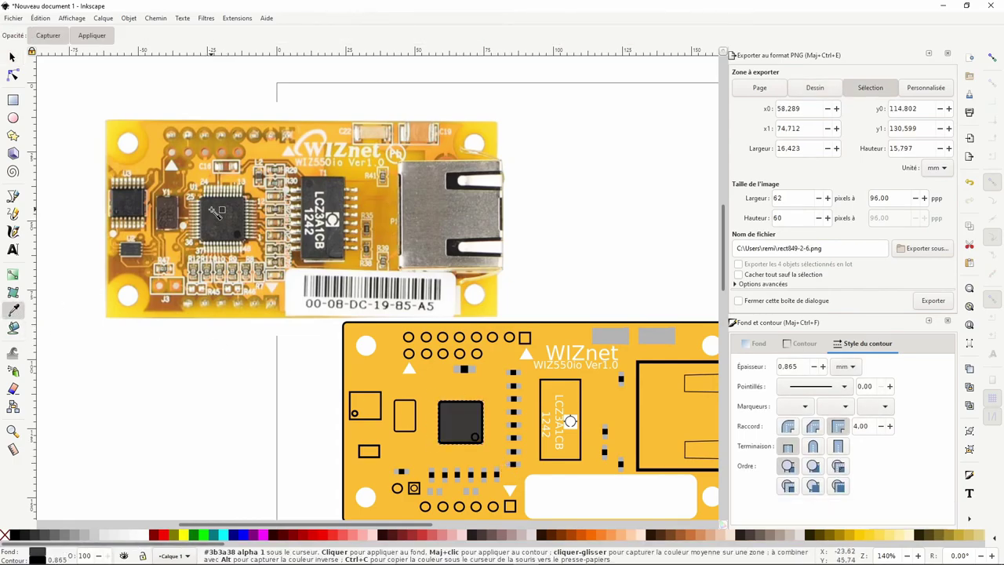
click(214, 212)
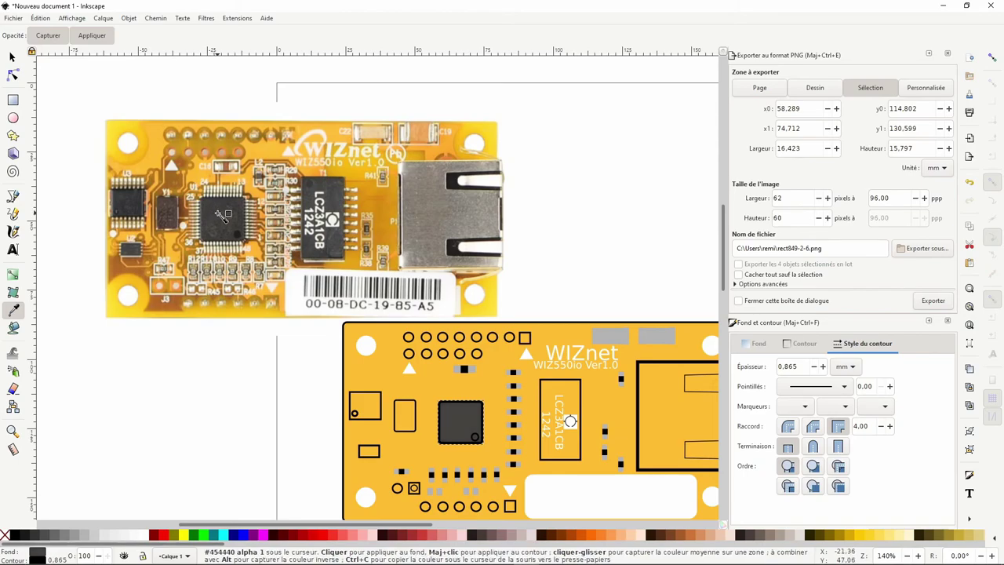
shift+click(6, 536)
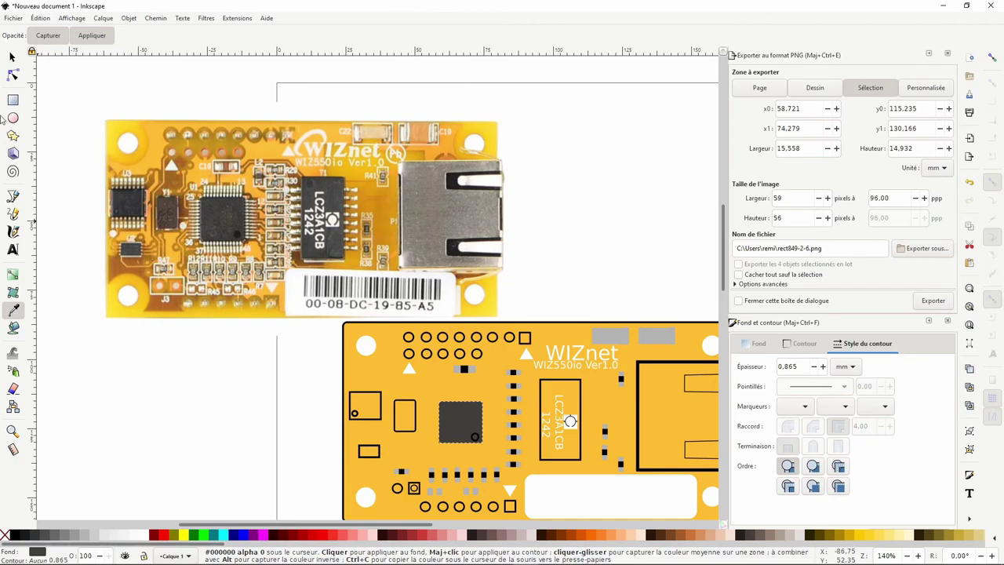
click(12, 57)
Remove the corner dot's outline and make the tall left rectangle dark grey without outline.
click(476, 437)
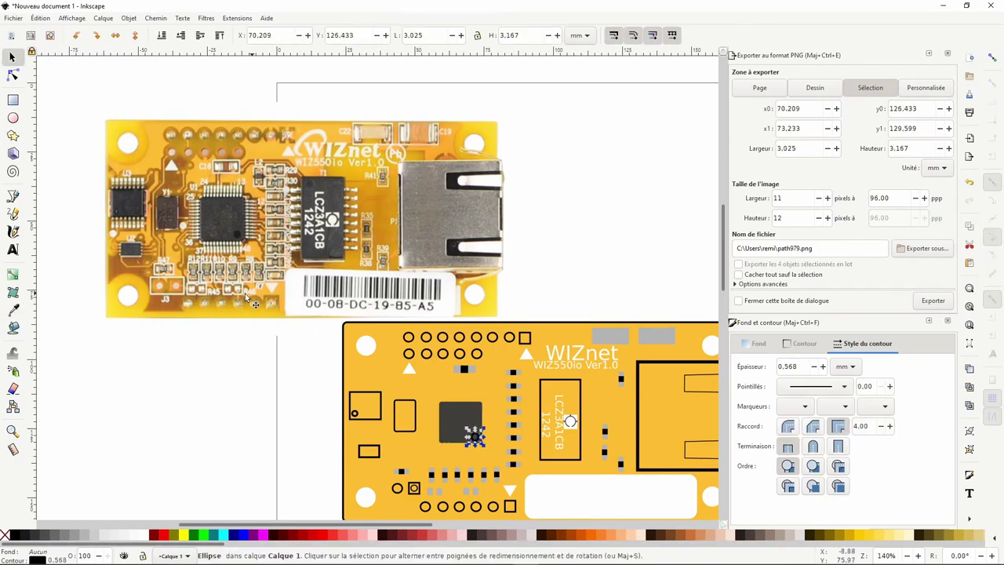
key(d)
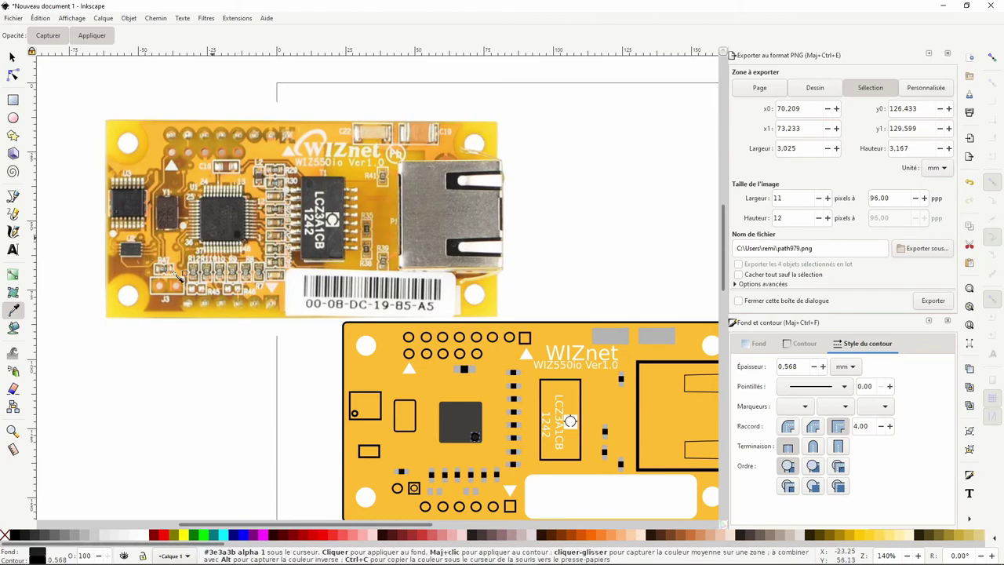
shift+click(5, 534)
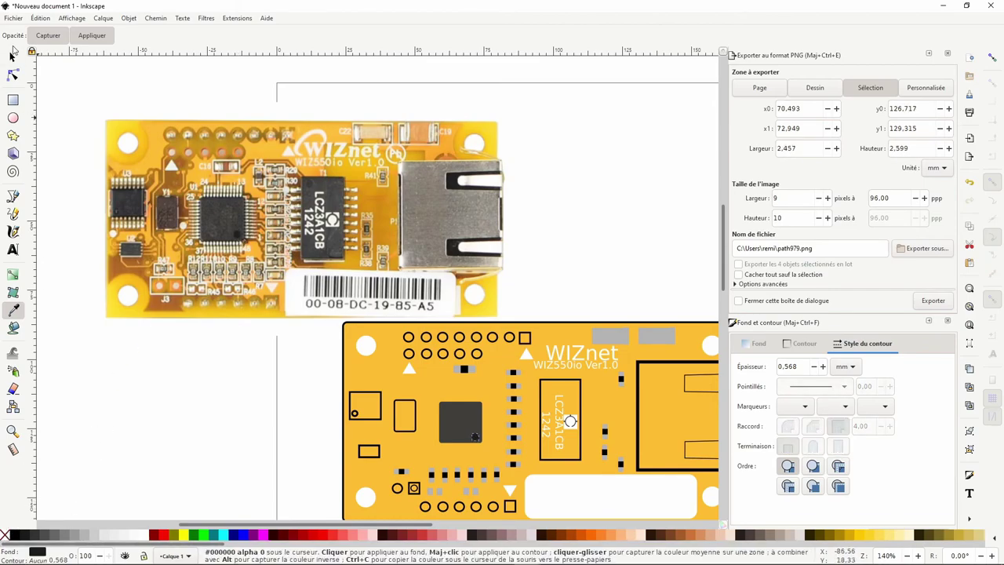
click(12, 58)
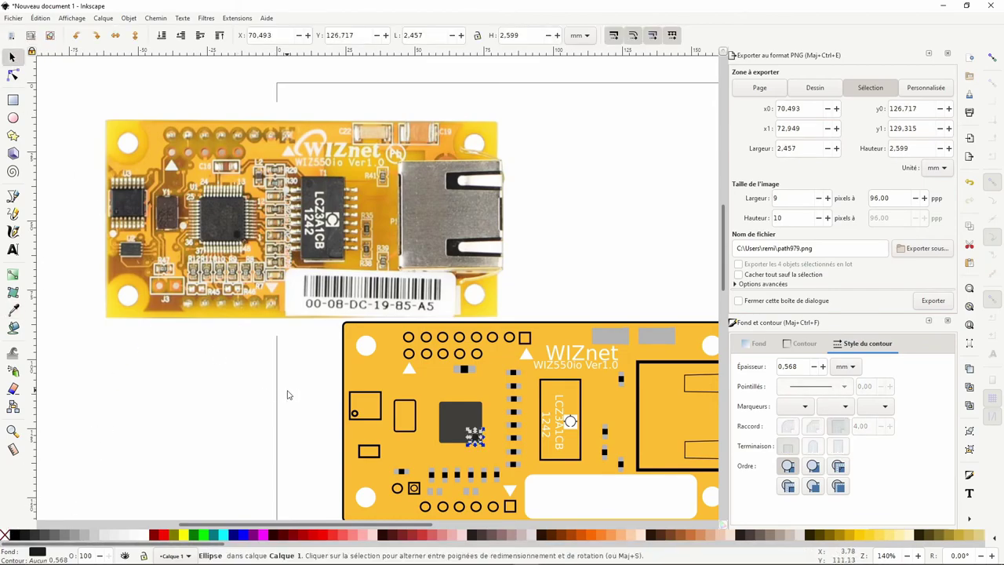
click(395, 426)
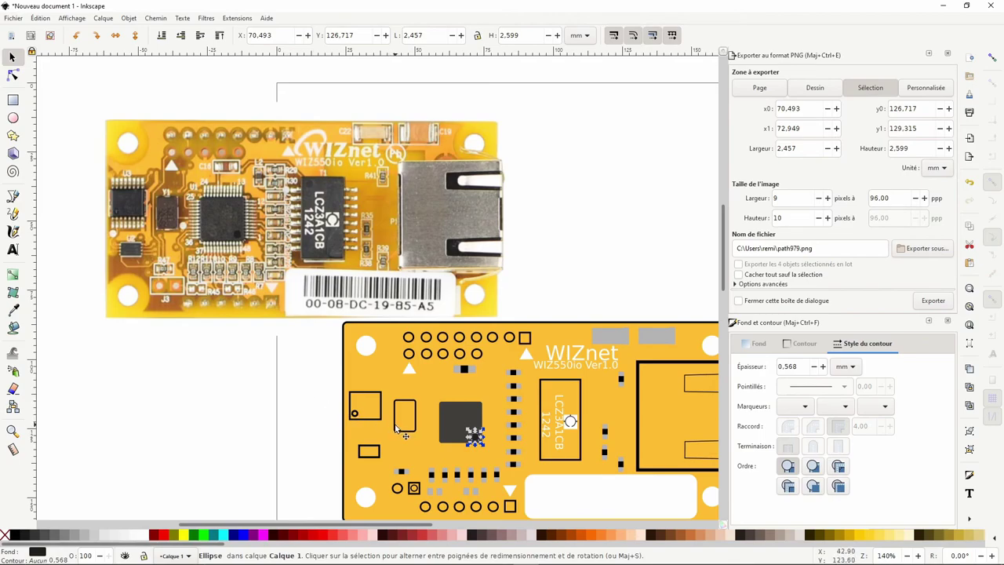
click(14, 310)
click(125, 200)
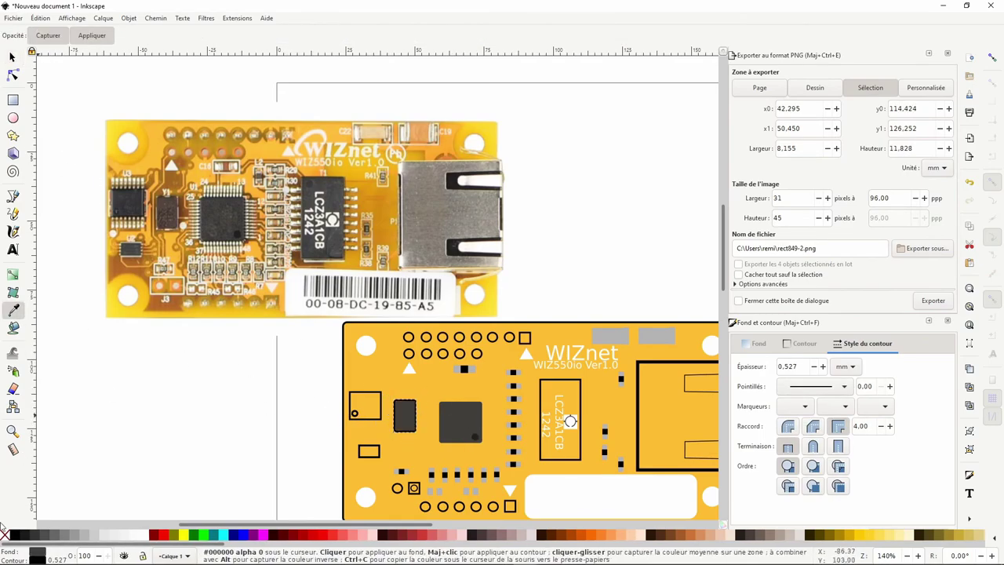
shift+click(5, 533)
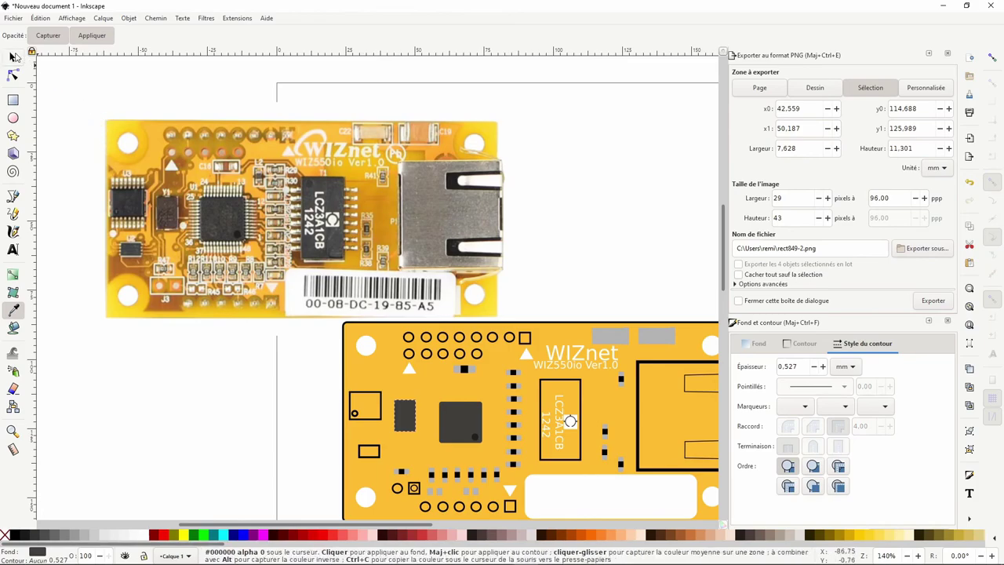
click(13, 57)
Make the left square dark grey without outline and remove the small circle's outline.
click(381, 407)
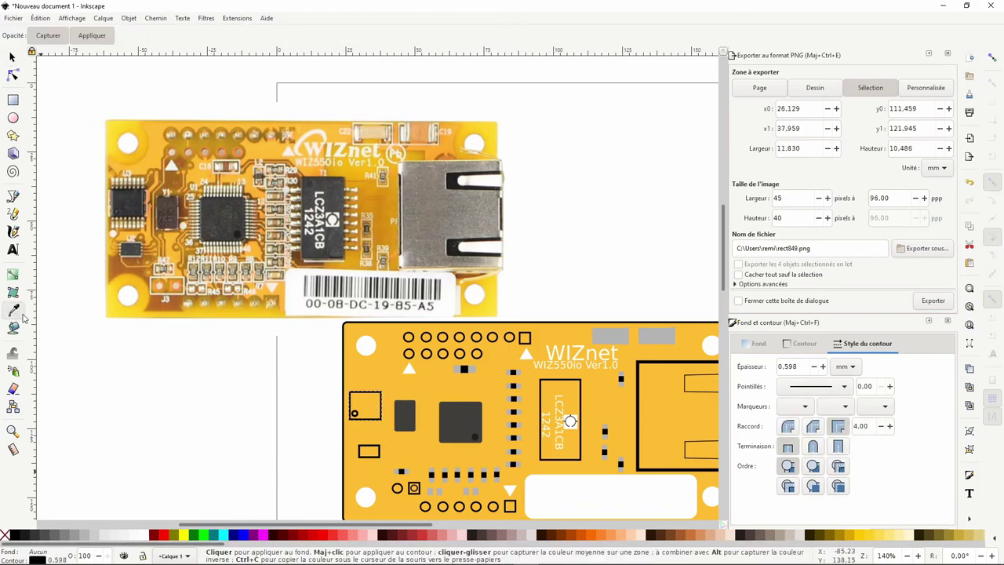
click(13, 310)
click(461, 421)
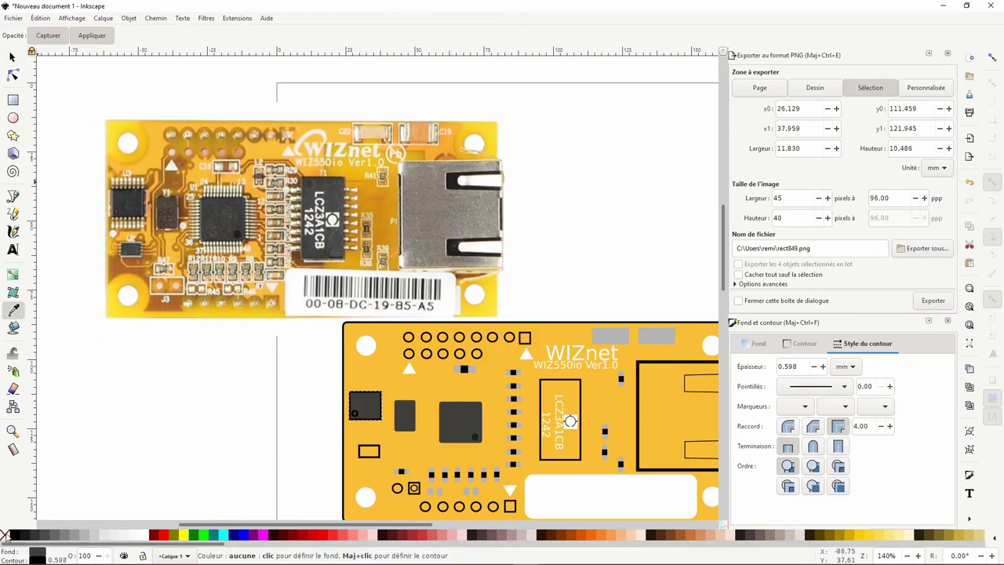
shift+click(5, 533)
click(12, 58)
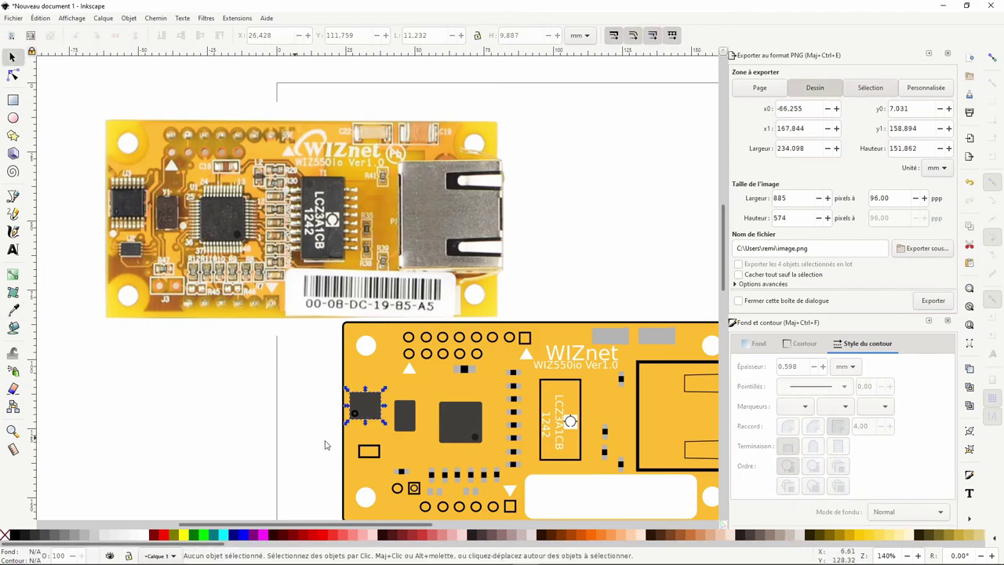
click(355, 415)
click(14, 310)
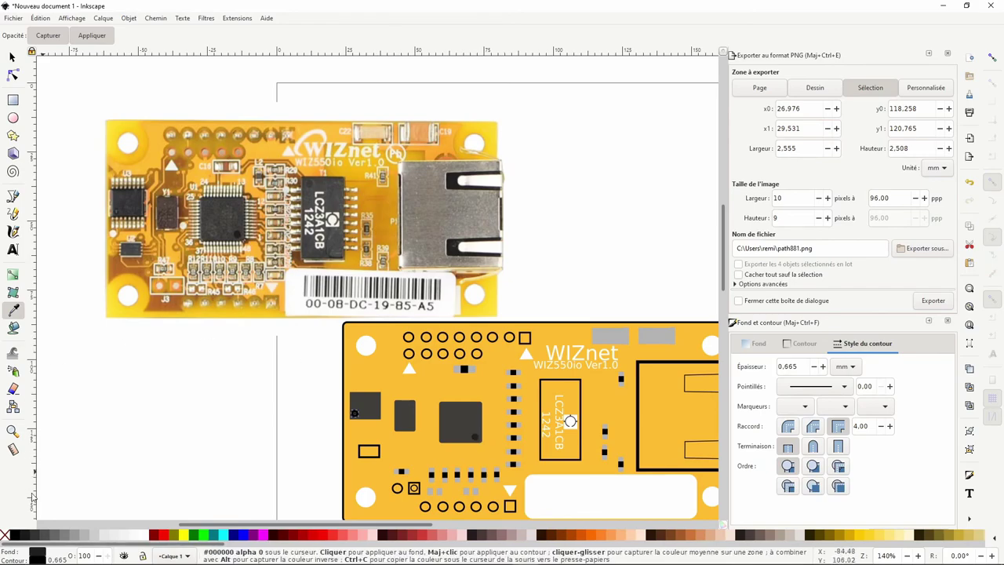
shift+click(5, 534)
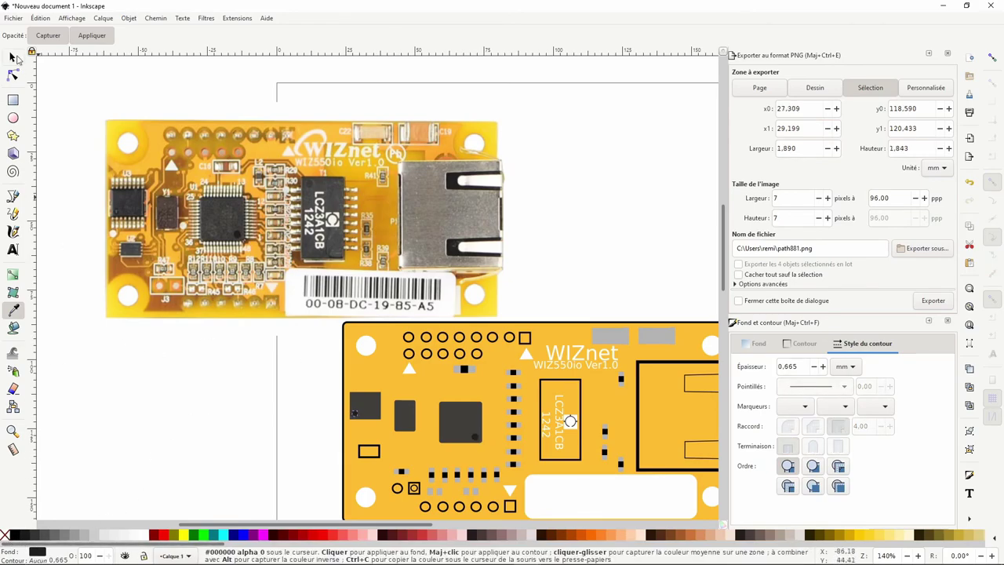
click(13, 58)
Fill the small rectangle below the left square dark grey with no outline.
scroll(314, 444, down, 1)
click(377, 421)
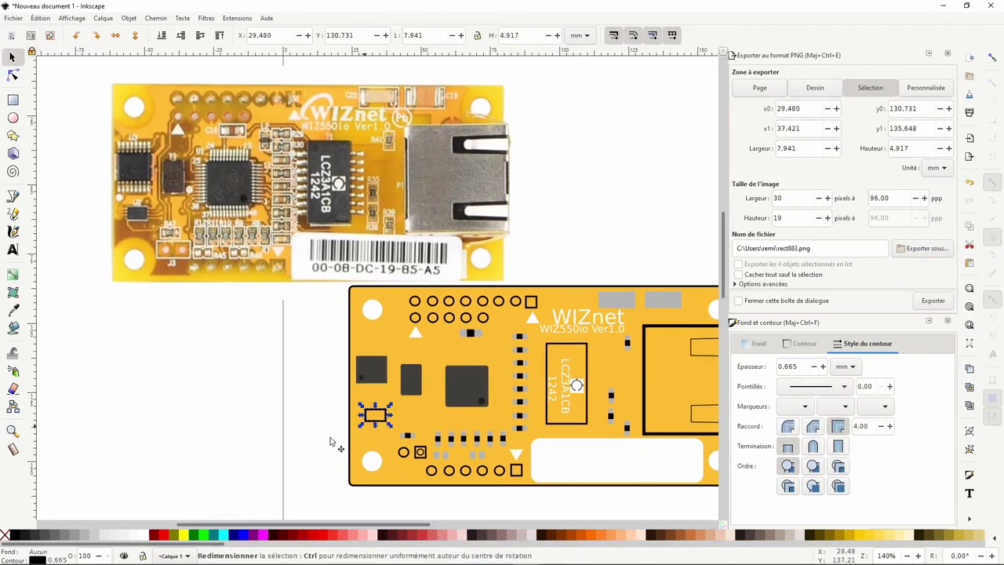
click(13, 312)
click(371, 368)
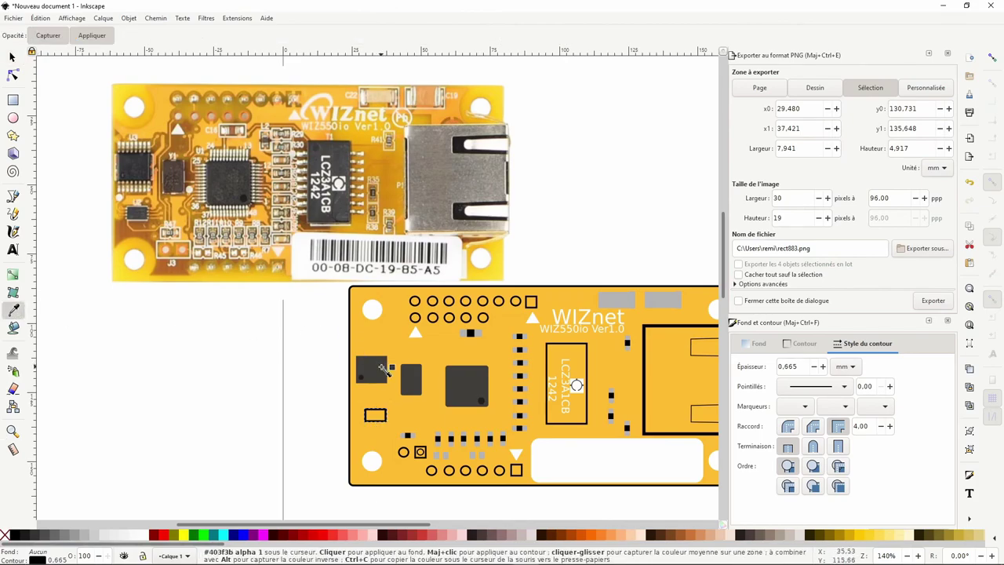
shift+click(4, 534)
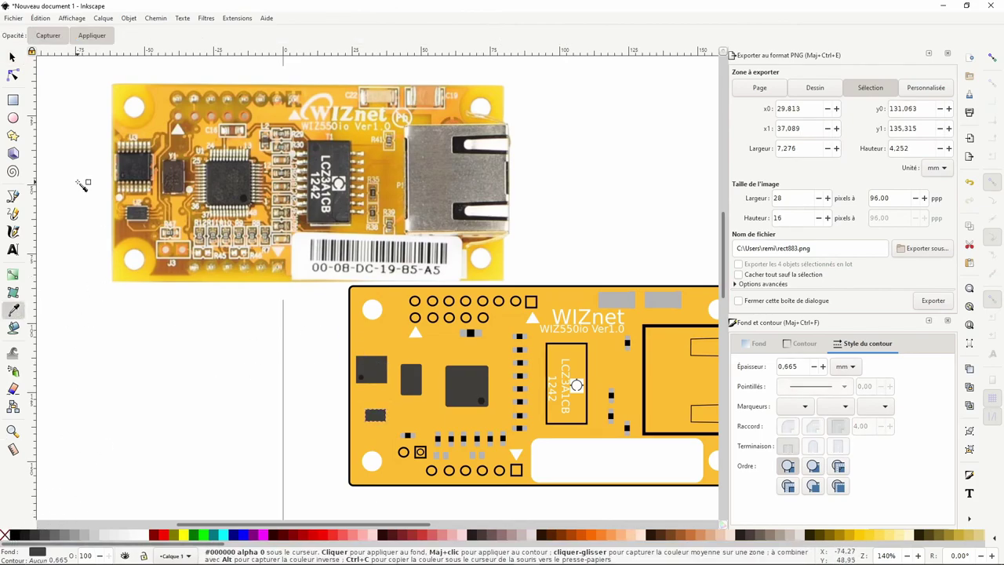
click(11, 56)
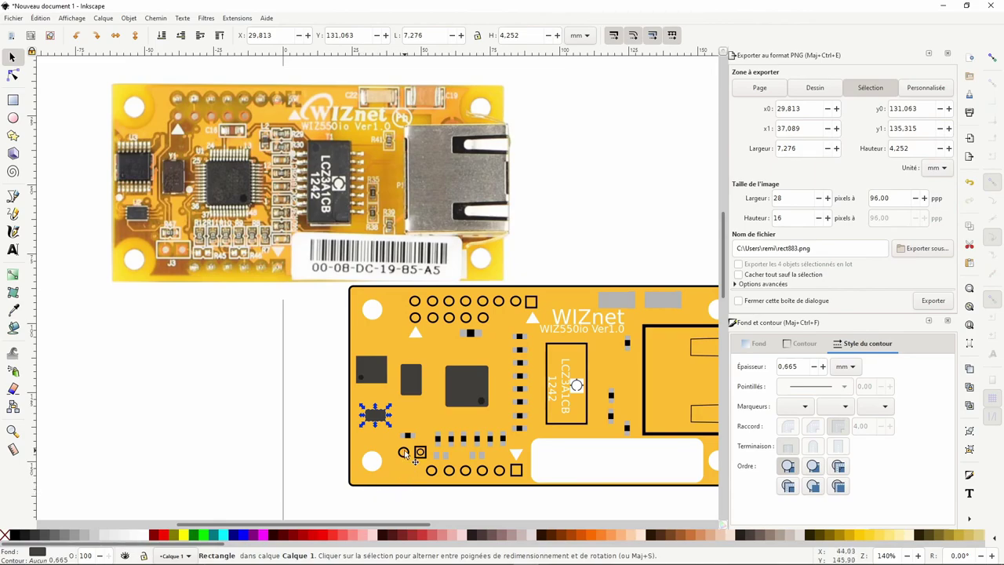
Place the first top-row circle and the bottom circle below it at X 52 mm.
click(432, 469)
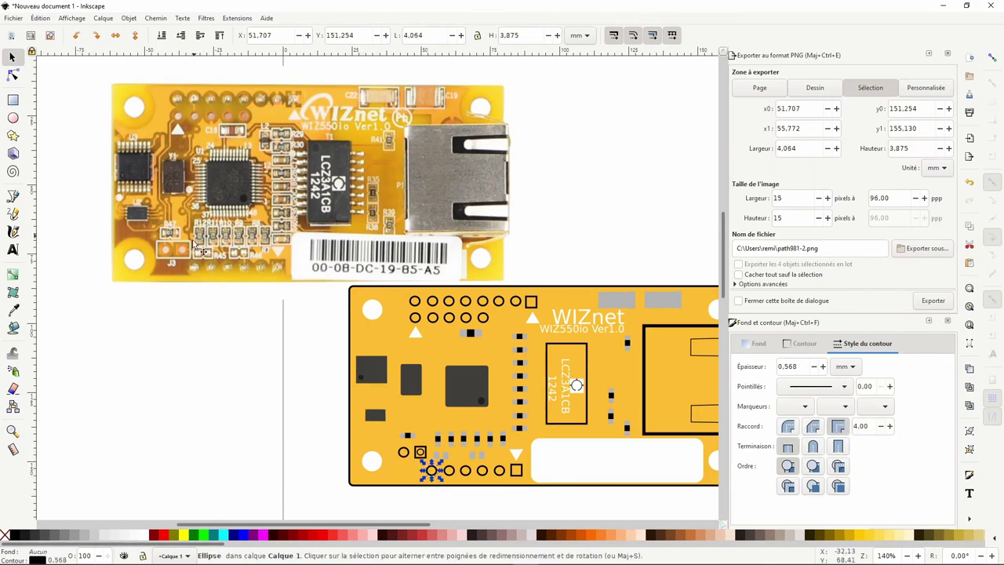
click(434, 303)
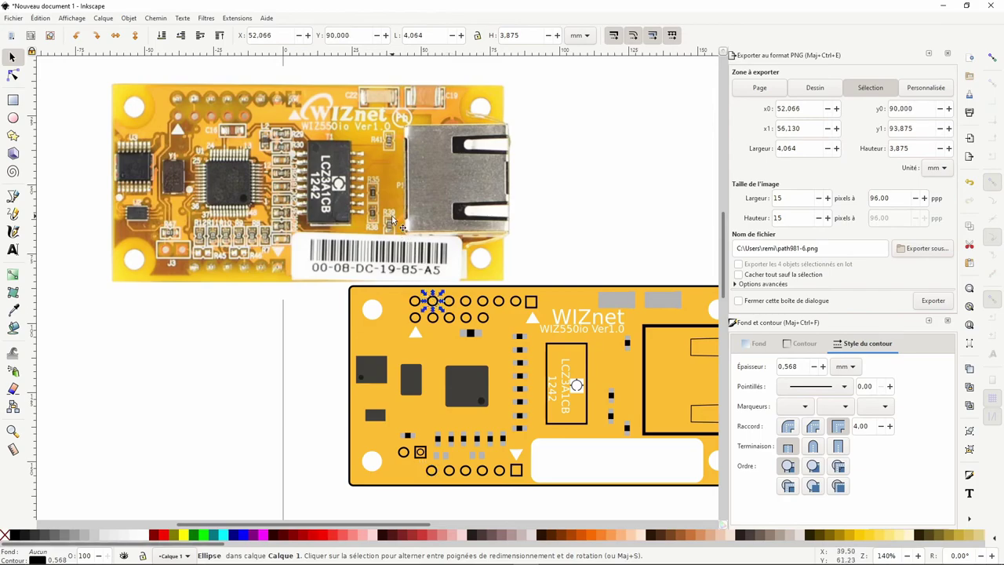
ctrl+scroll(478, 318, up, 3)
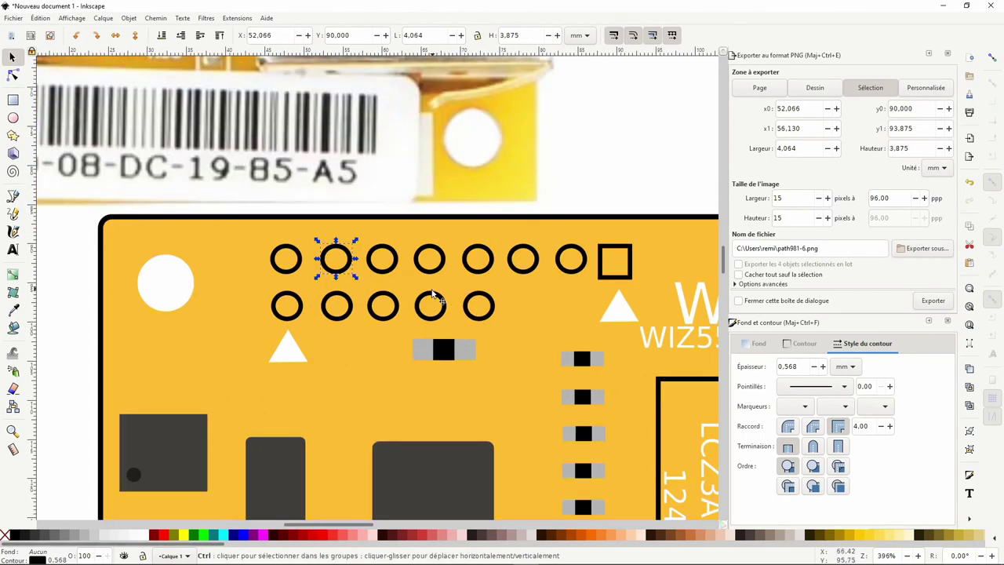
ctrl+scroll(431, 295, down, 3)
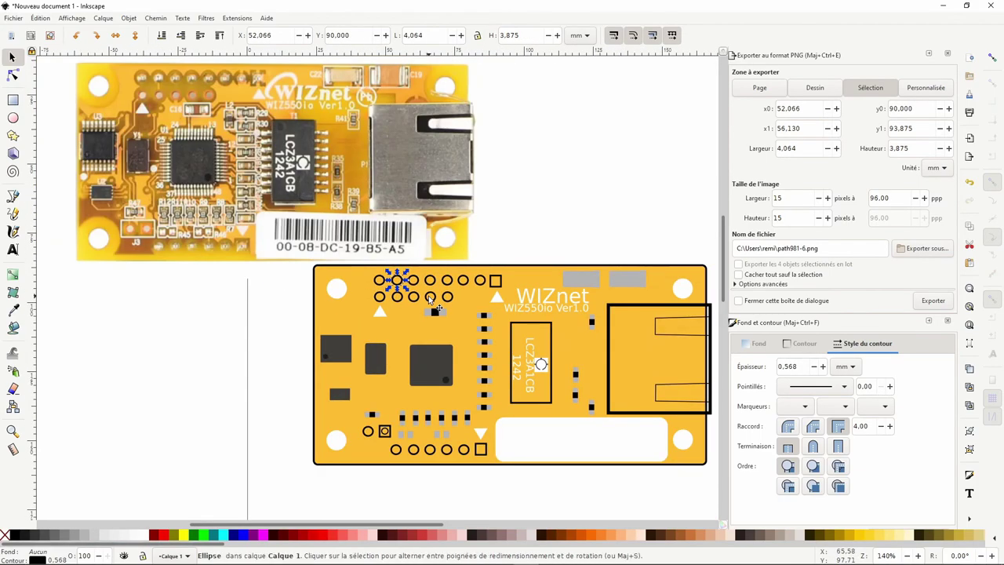
click(283, 35)
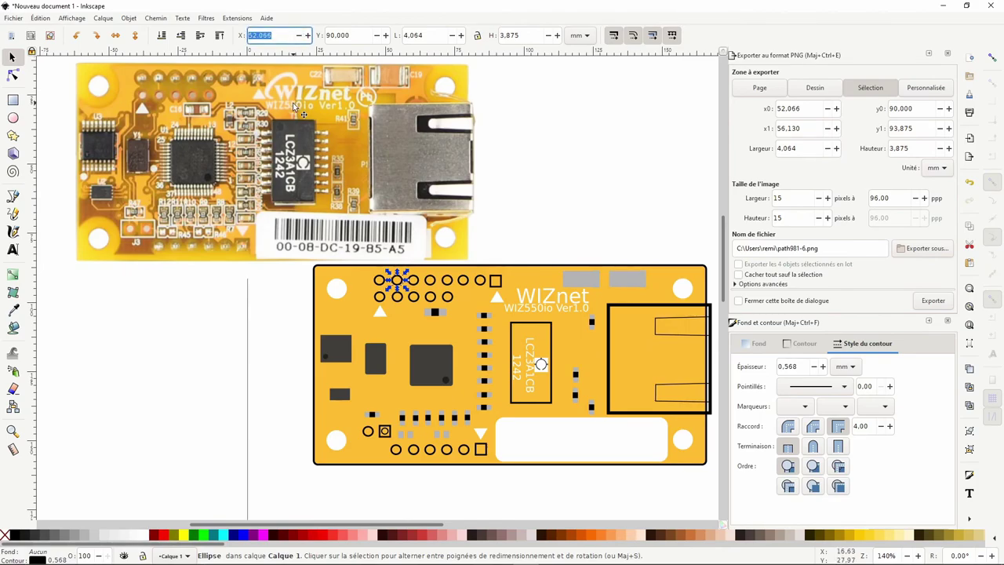
text(52)
key(Return)
click(274, 35)
click(396, 450)
click(269, 35)
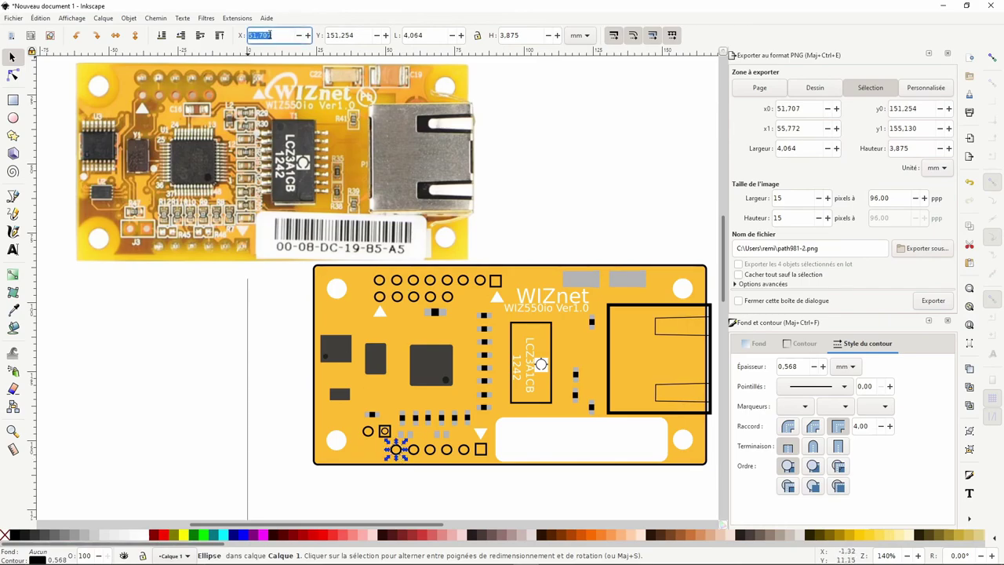
text(52,000)
key(Return)
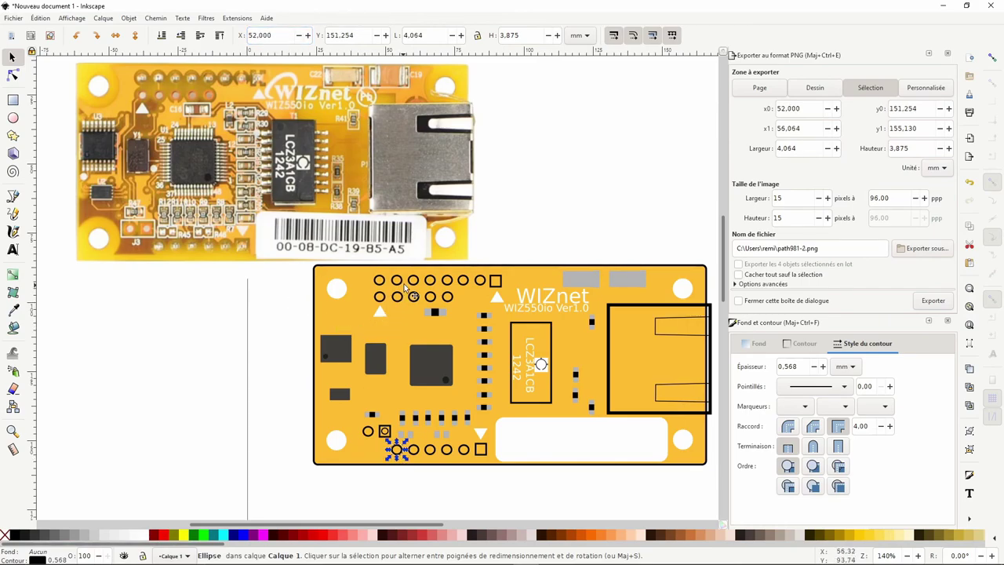
Place the second top-row circle at X 58 mm.
click(412, 280)
click(269, 36)
triple_click(269, 36)
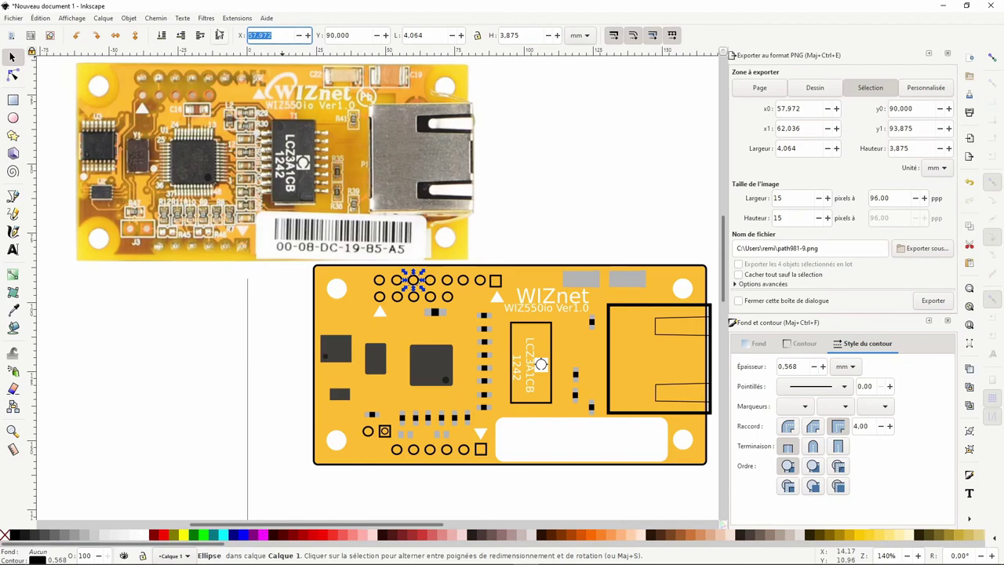
text(58)
key(Return)
click(412, 449)
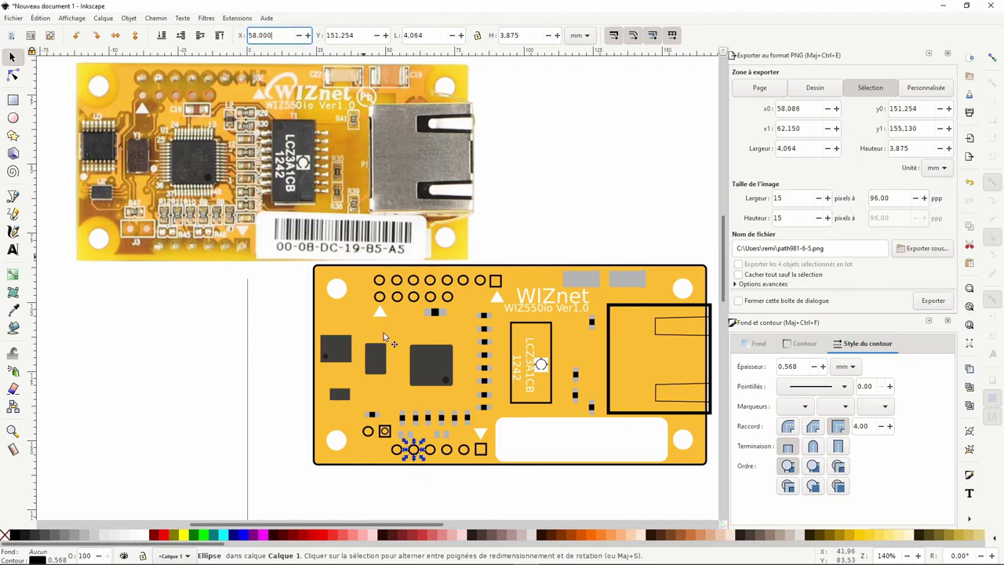
key(Escape)
Place the next top-row circle at X 64 mm and a bottom circle at X 70 mm.
click(430, 280)
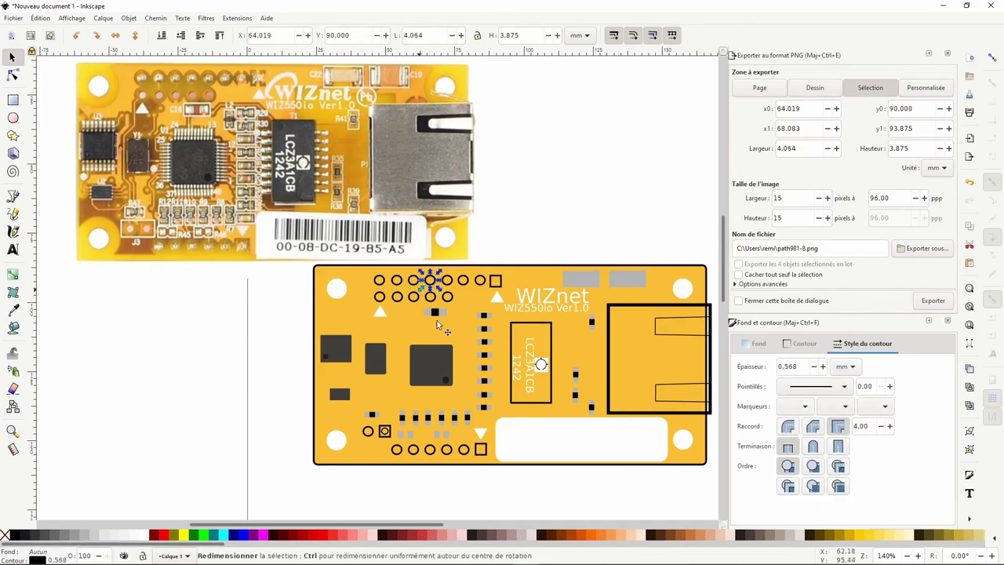
triple_click(269, 36)
text(64)
key(Return)
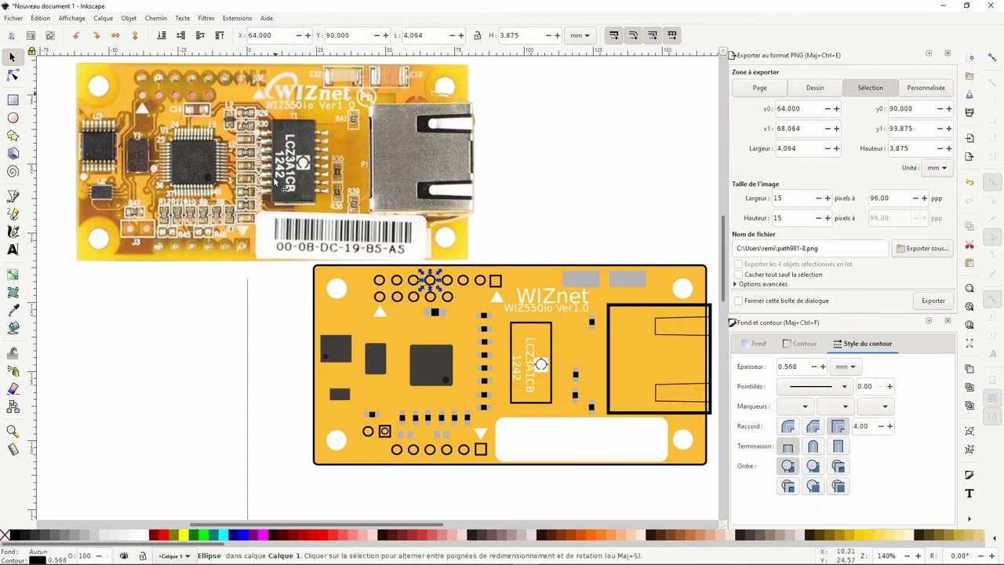
click(430, 449)
click(275, 36)
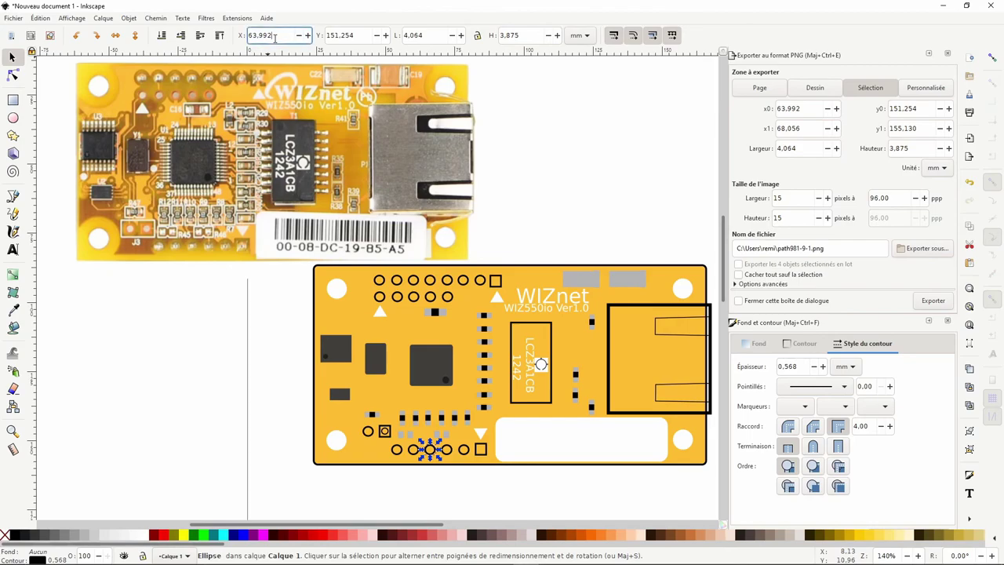
text(70,04)
key(Return)
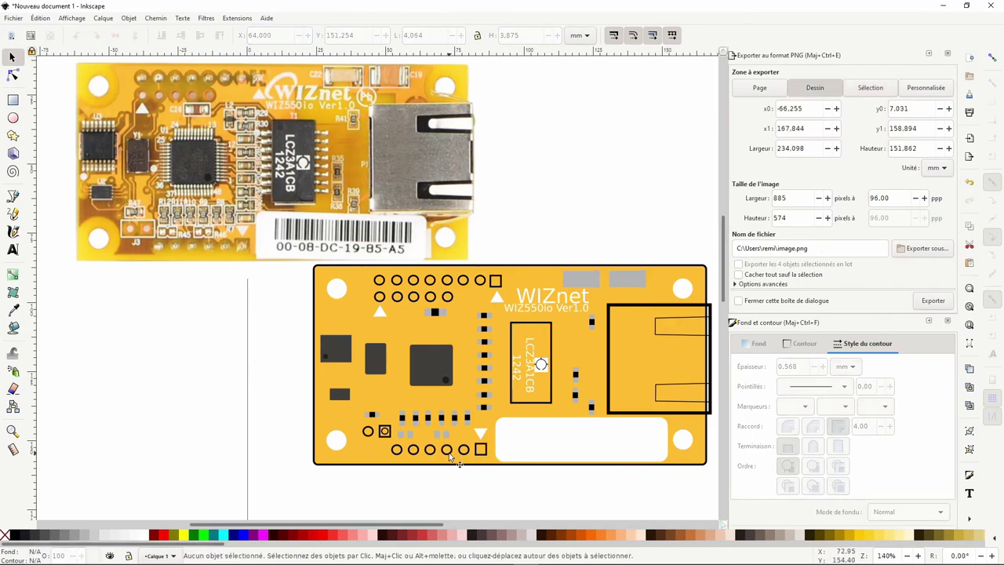
triple_click(267, 36)
text(70)
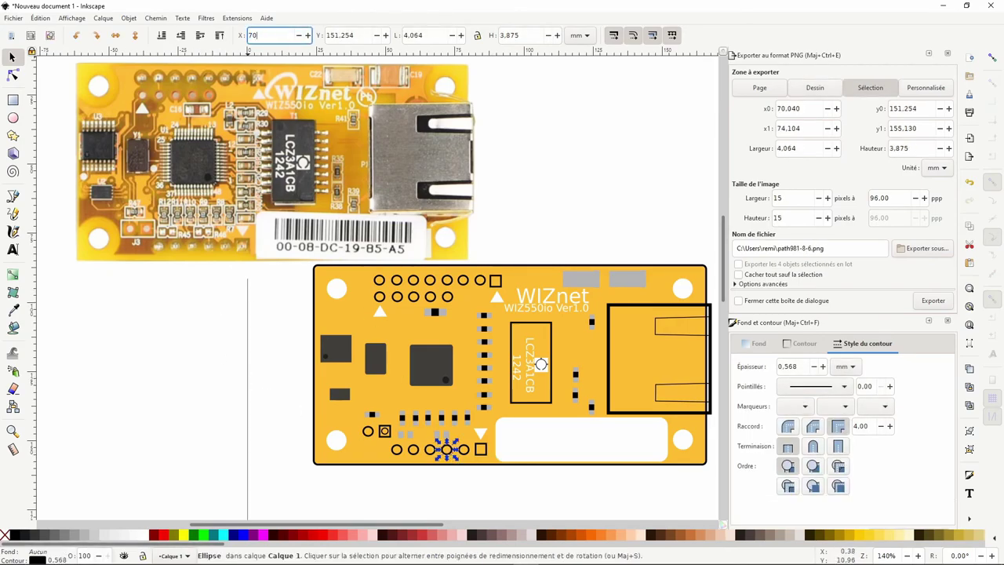
key(Return)
Place the next top-row circle and the bottom circle below it at X 76 mm.
click(448, 282)
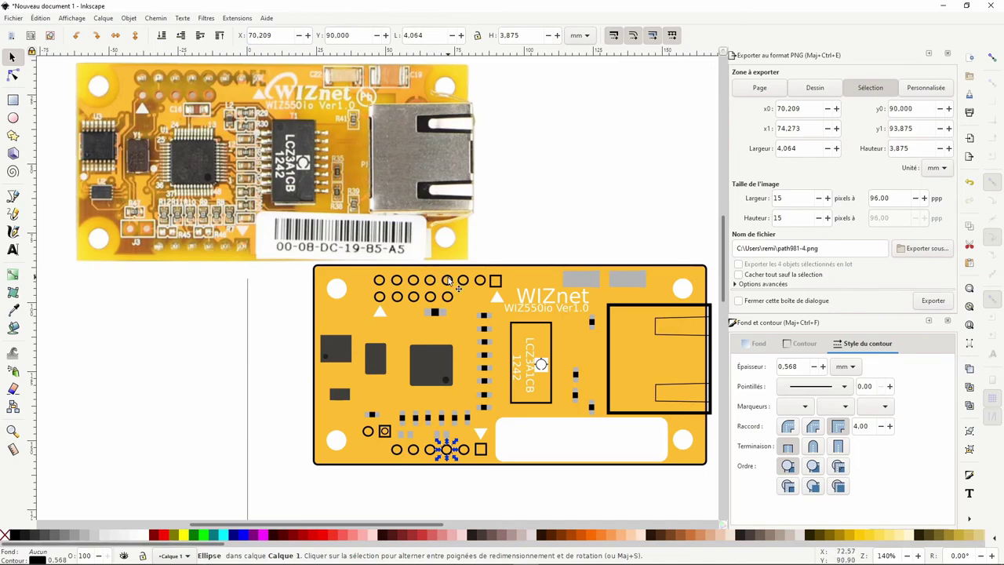
triple_click(278, 36)
text(70,000)
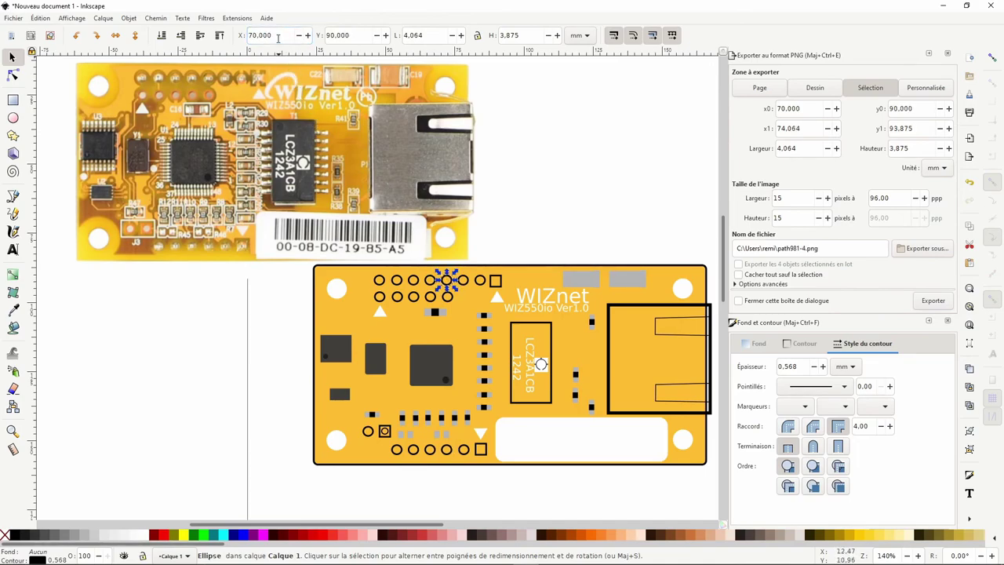
click(463, 280)
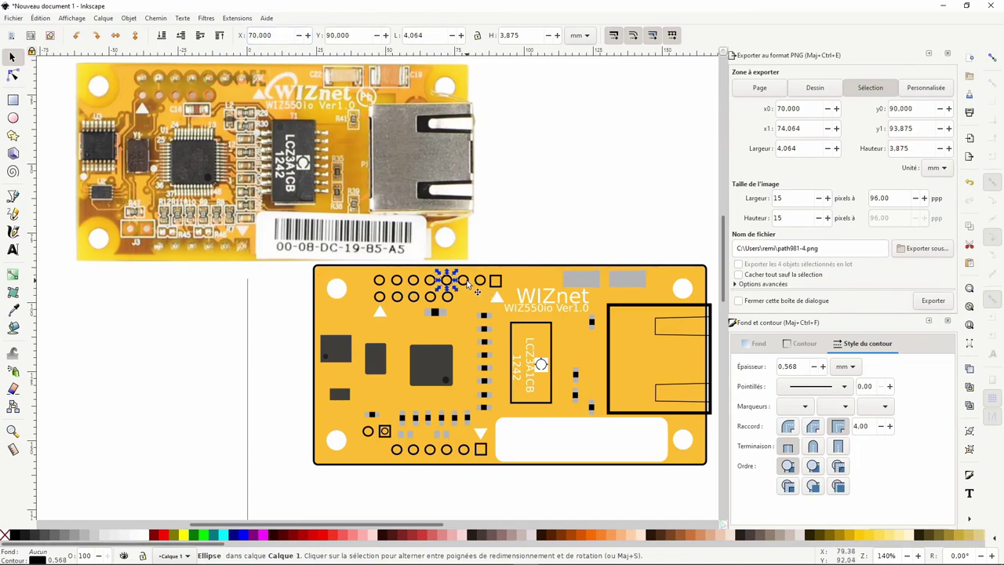
triple_click(267, 36)
text(76)
key(Return)
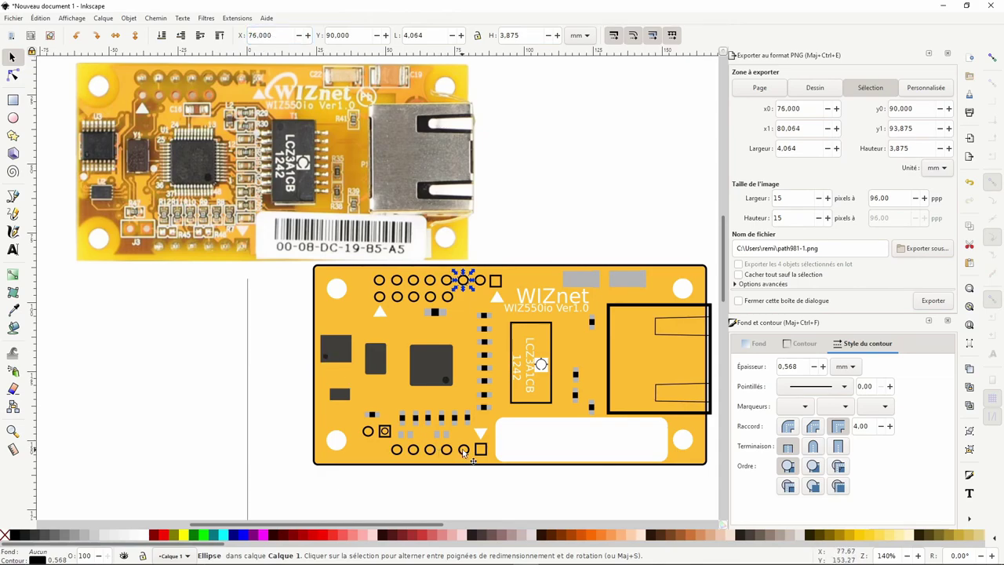
click(463, 450)
triple_click(285, 36)
text(763)
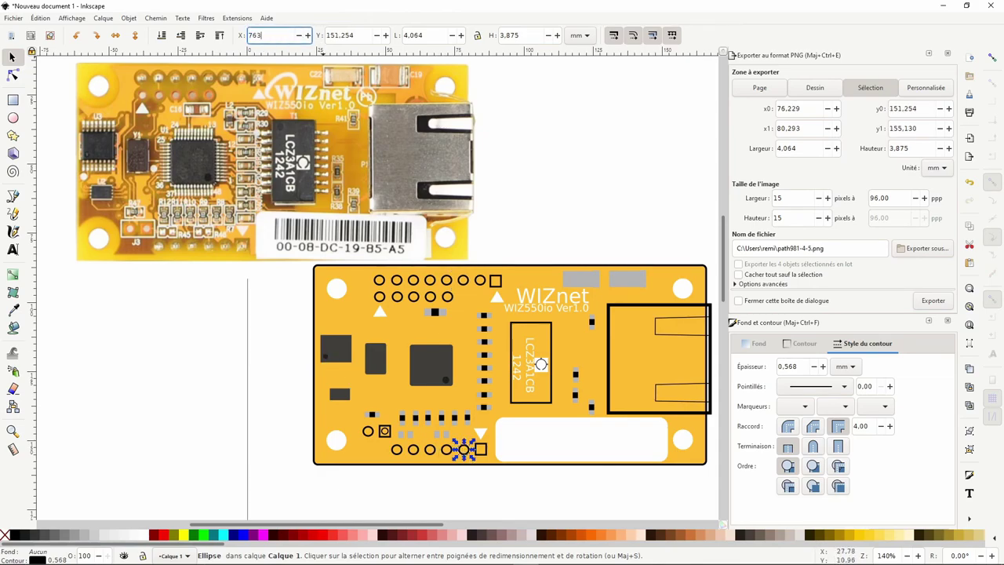
key(BackSpace)
key(Return)
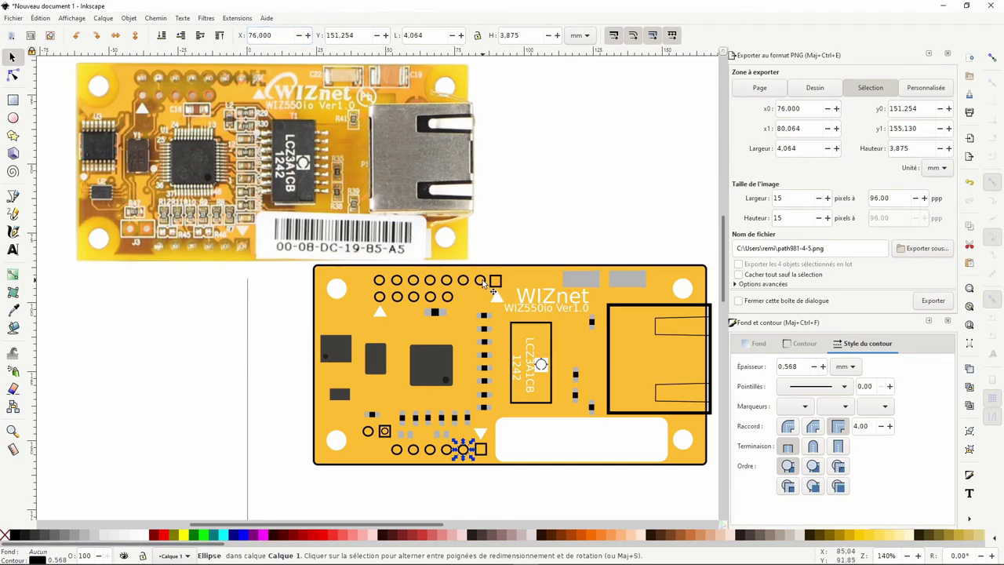
Place the last top-row circle and the bottom square pad at X 82 mm.
click(483, 282)
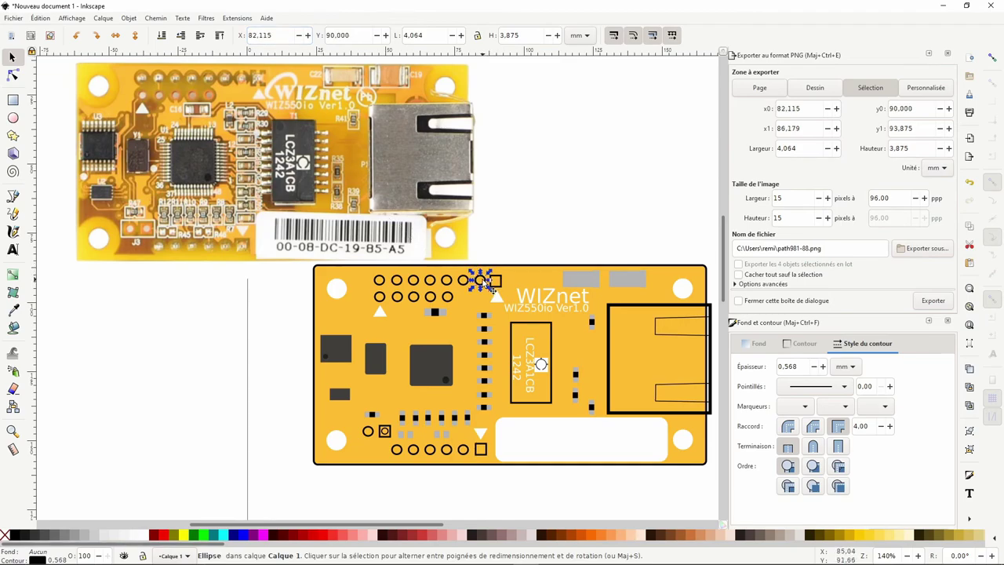
click(274, 37)
key(ctrl+a)
text(82)
key(Return)
click(473, 452)
triple_click(270, 36)
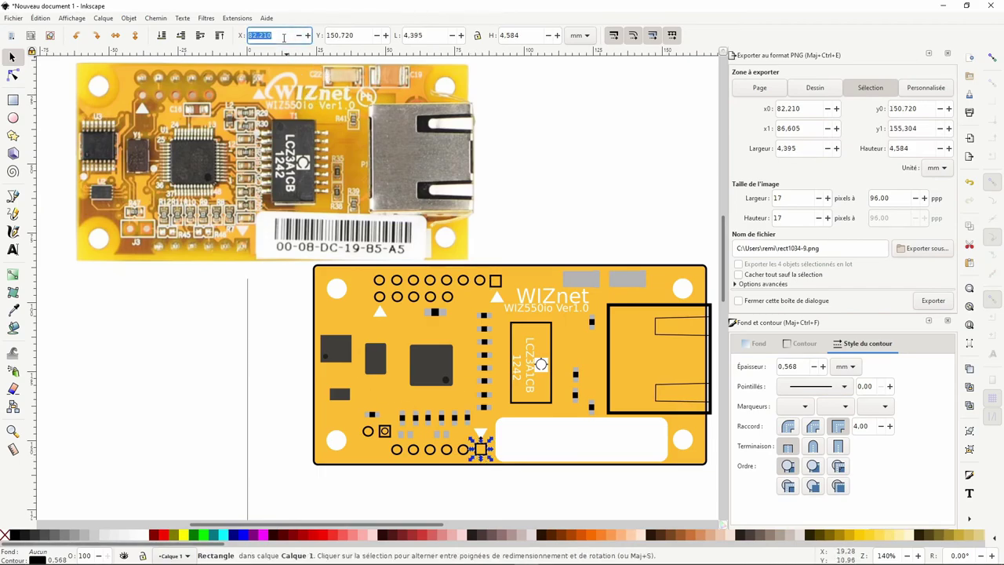
text(82)
key(Return)
Remove the outlines from all top-row pin circles and the square pad.
click(221, 321)
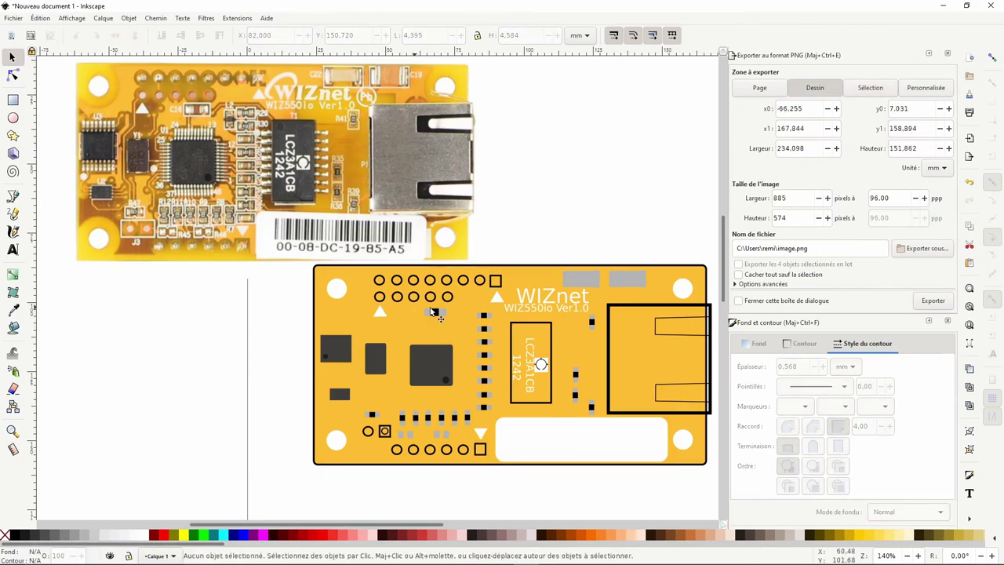
scroll(495, 264, up, 1)
click(331, 290)
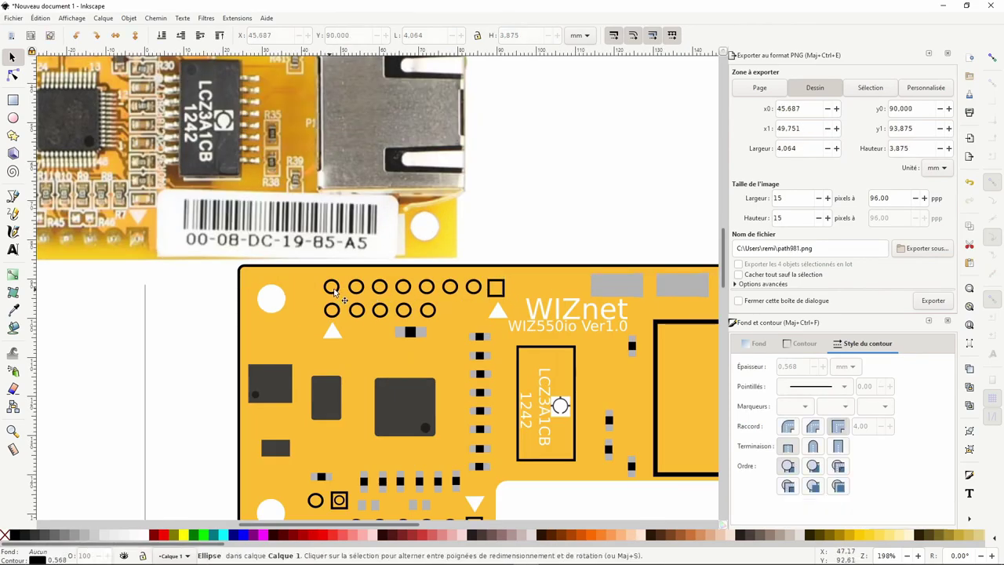
shift+click(355, 290)
shift+click(377, 290)
shift+click(410, 290)
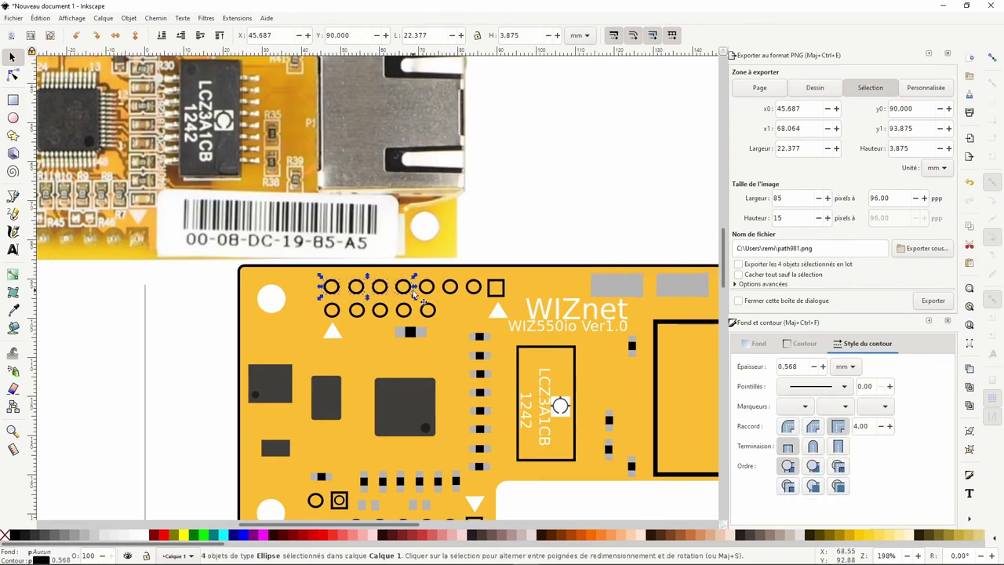
shift+click(434, 290)
shift+click(464, 291)
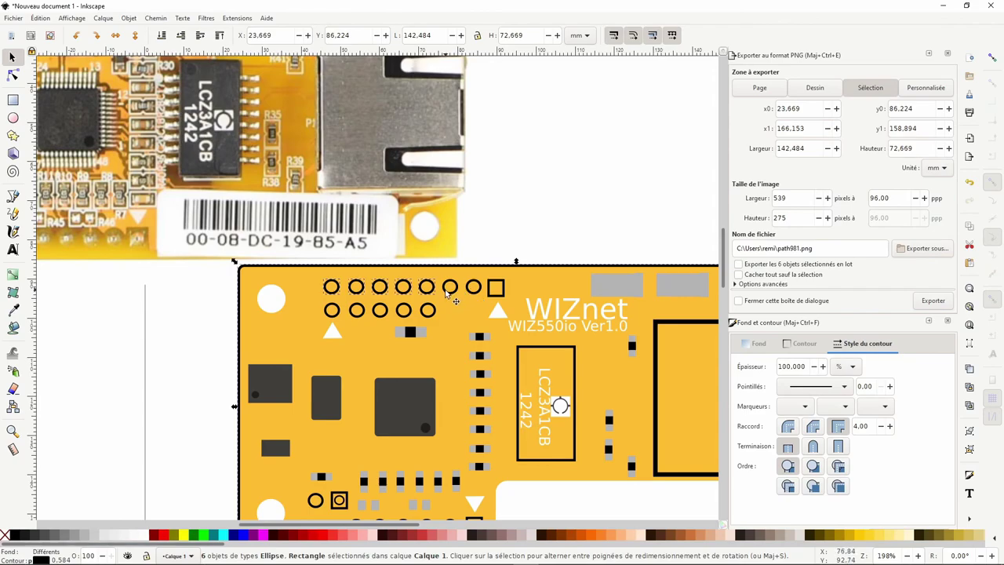
shift+click(446, 291)
shift+click(457, 290)
shift+click(489, 292)
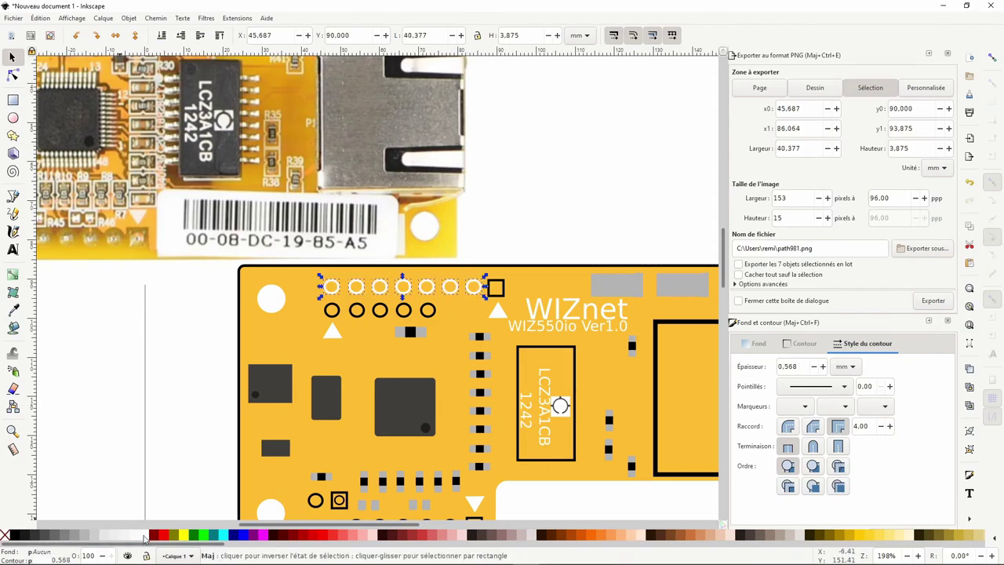
shift+click(4, 536)
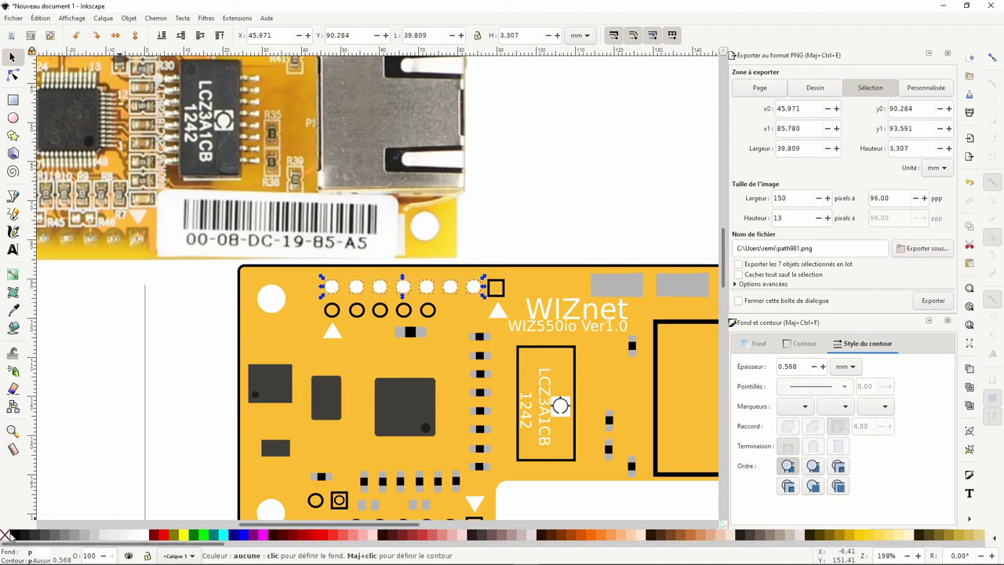
Fill the five lower-row circles white with no outline, then check the square pin.
click(337, 313)
click(333, 310)
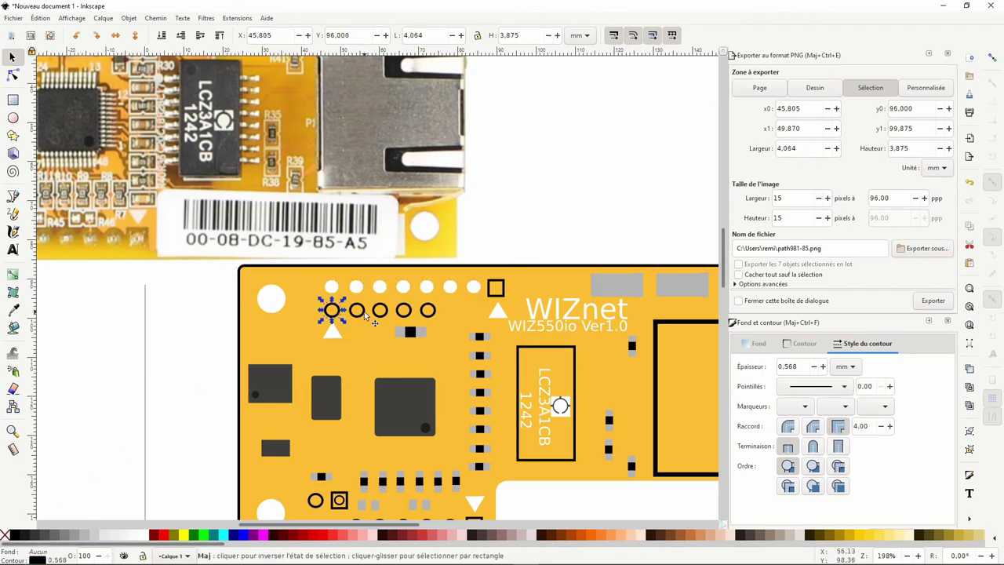
shift+click(357, 310)
shift+click(379, 311)
shift+click(403, 312)
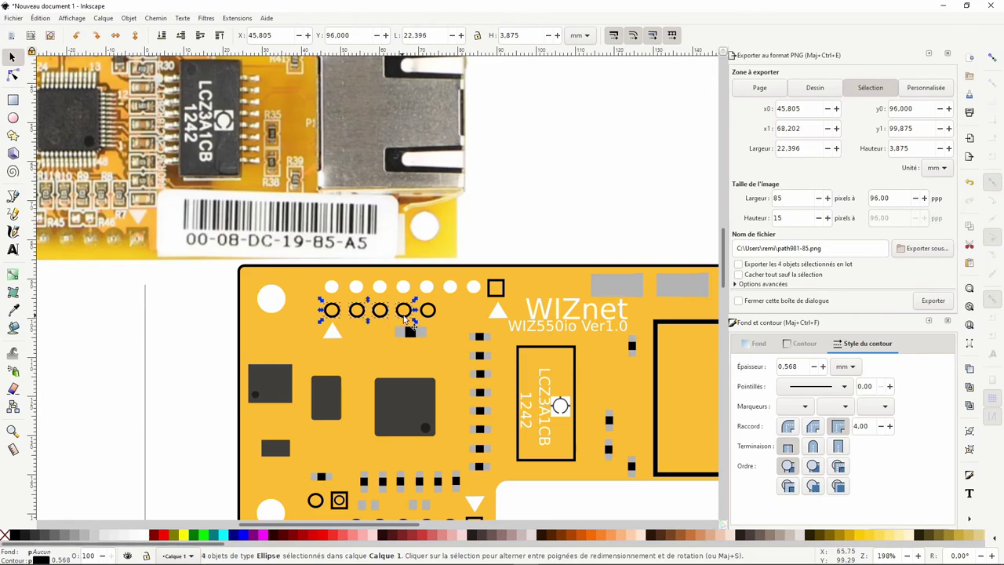
shift+click(426, 310)
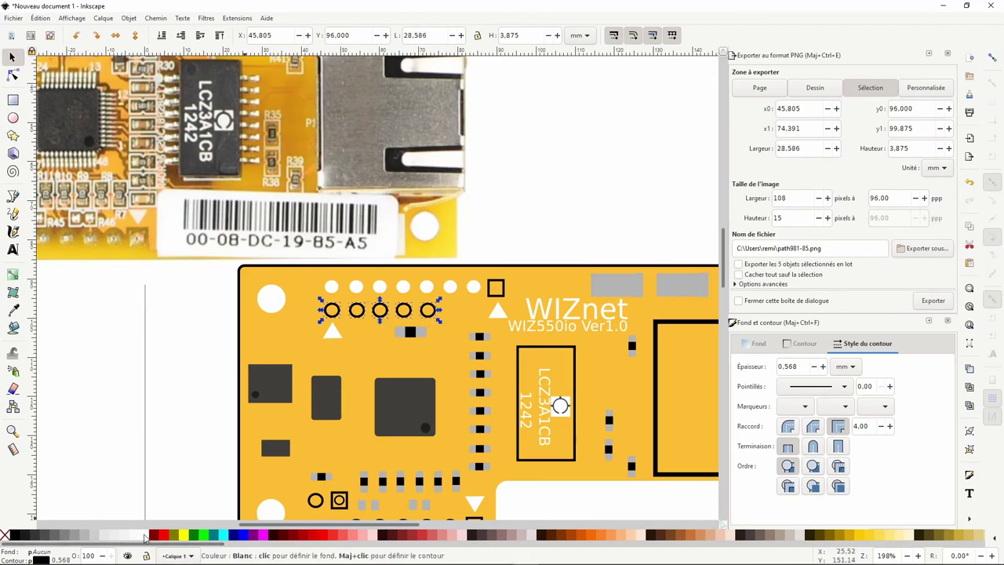
click(144, 536)
shift+click(6, 535)
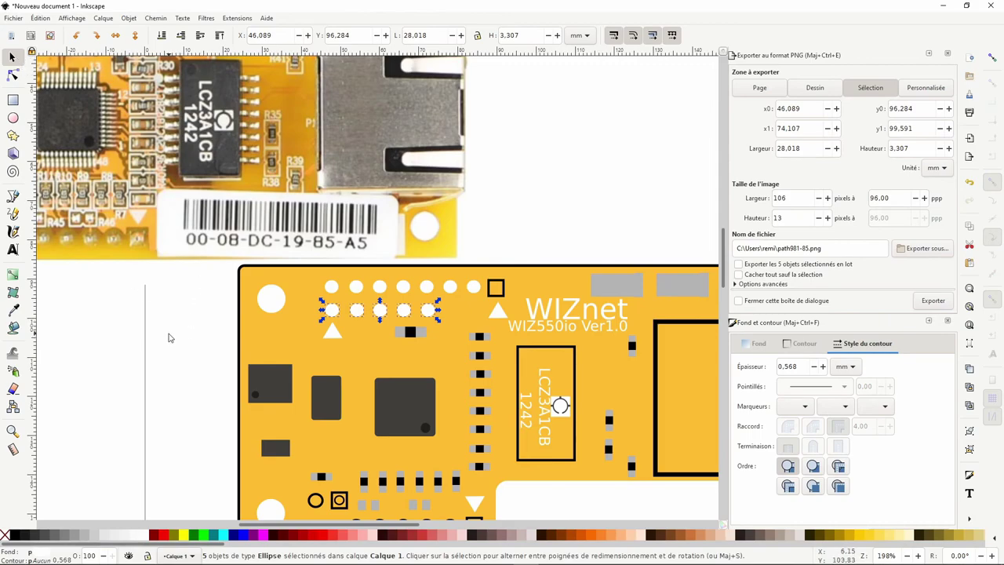
click(168, 337)
click(492, 291)
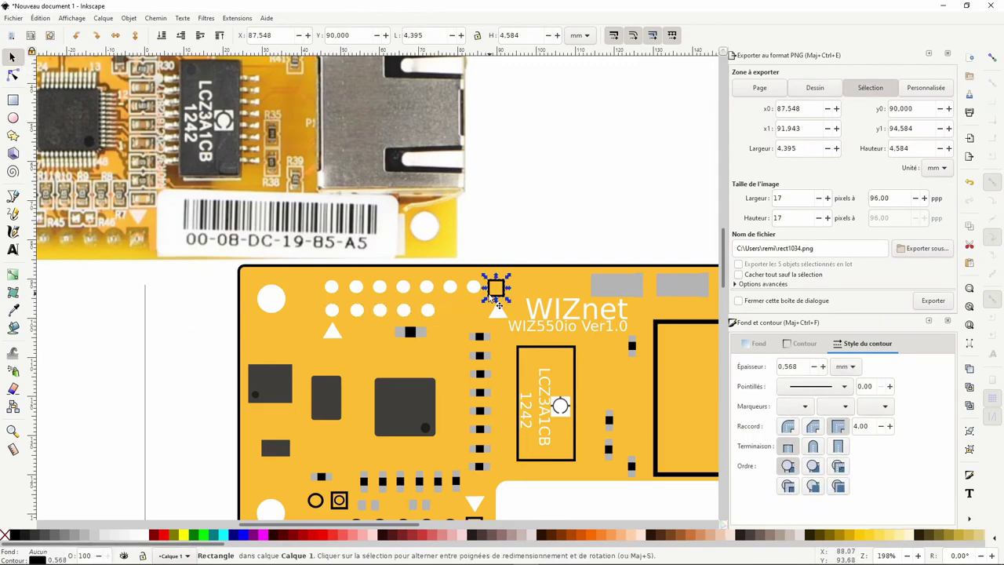
click(403, 315)
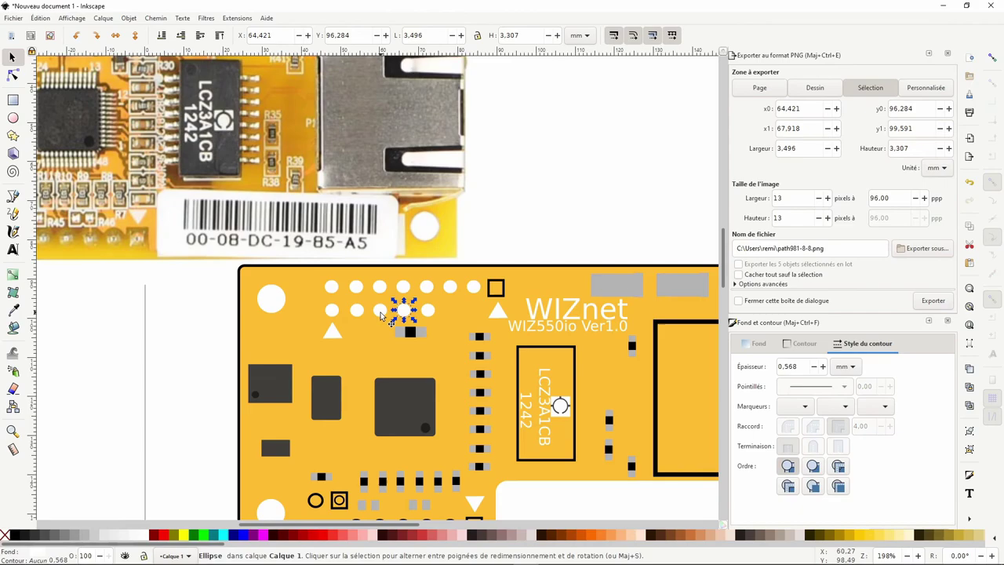
Set the first three lower-row pin circles to Y 96 mm.
click(332, 312)
triple_click(345, 35)
text(96)
key(Return)
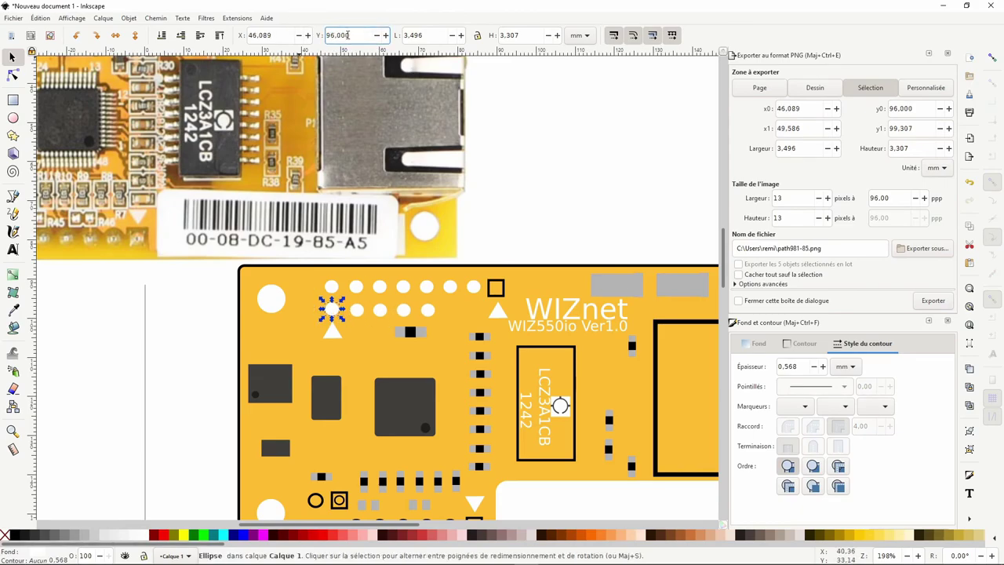
click(356, 310)
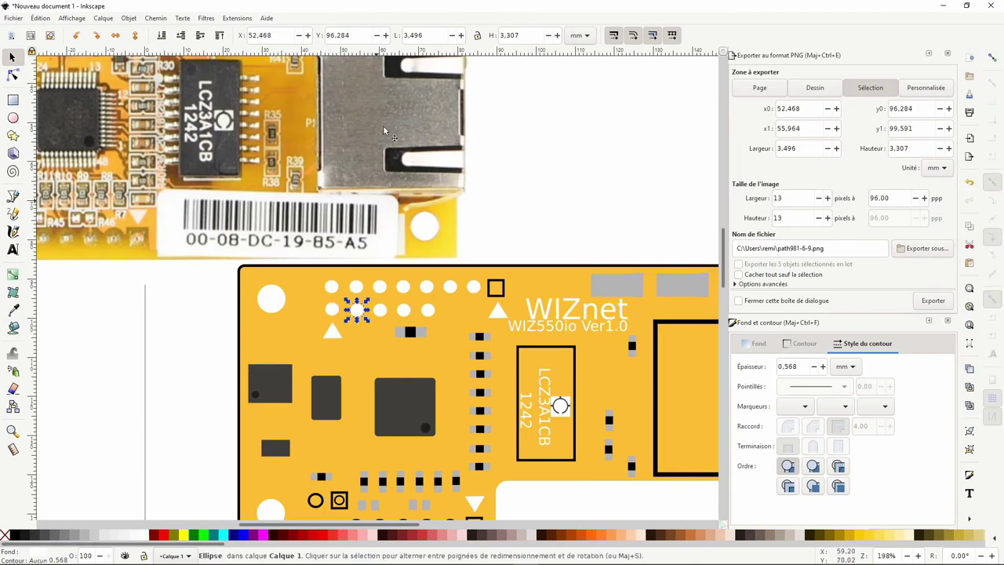
triple_click(358, 35)
key(Return)
click(381, 313)
triple_click(353, 35)
text(96)
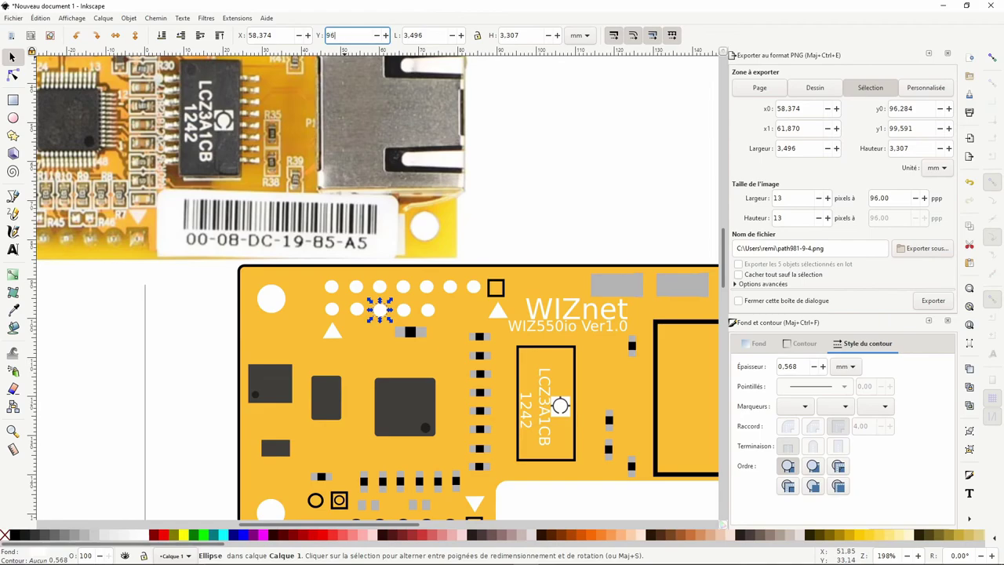
key(Return)
Set the last two lower-row pin circles to Y 96 mm, then deselect.
click(408, 312)
triple_click(364, 35)
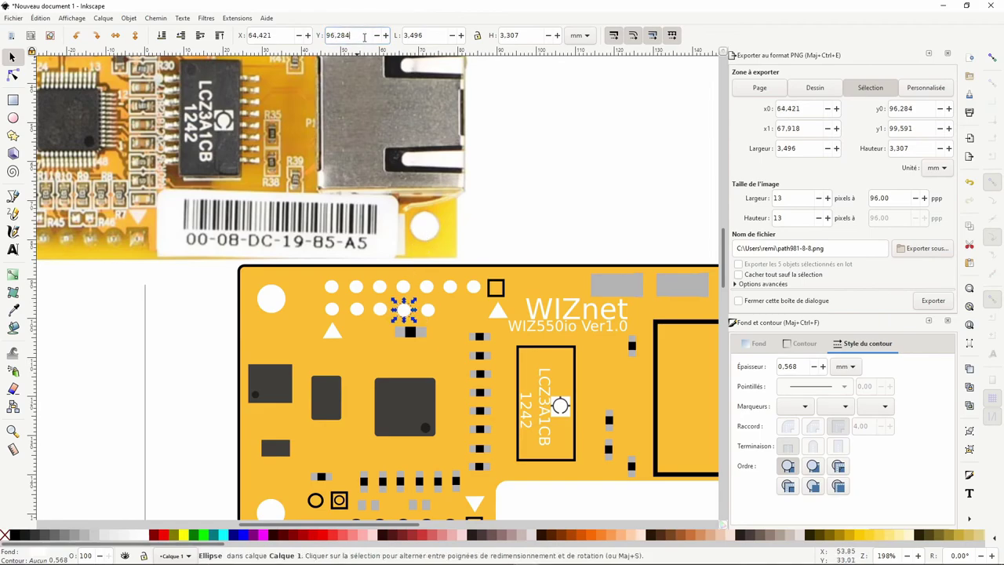
text(96,000)
key(Return)
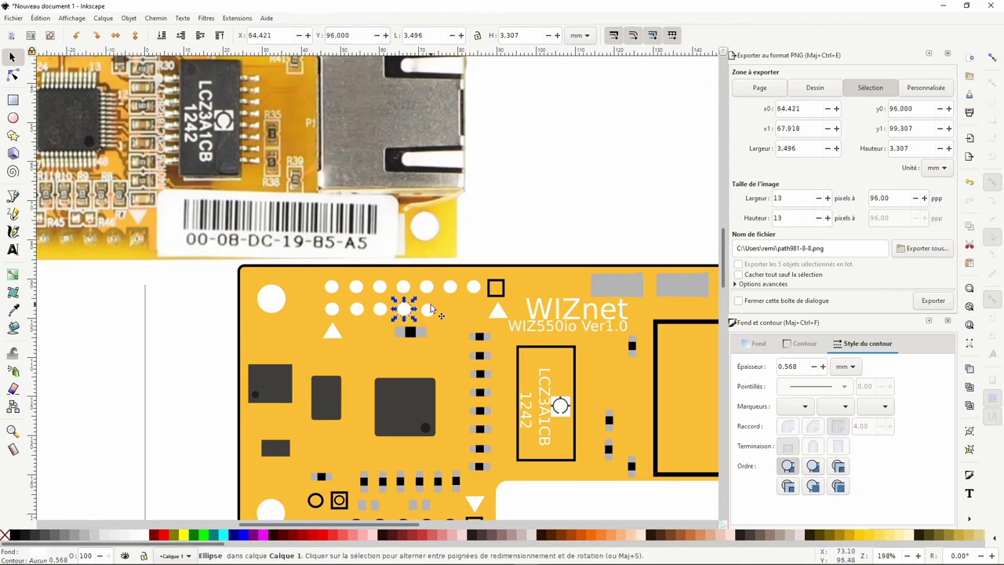
click(429, 309)
triple_click(356, 35)
text(96)
key(Return)
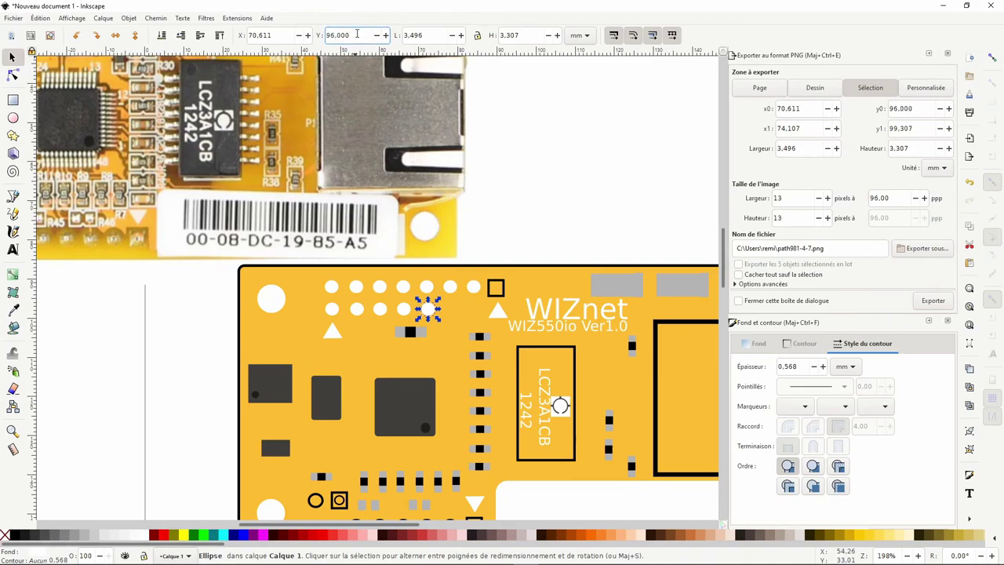
click(212, 321)
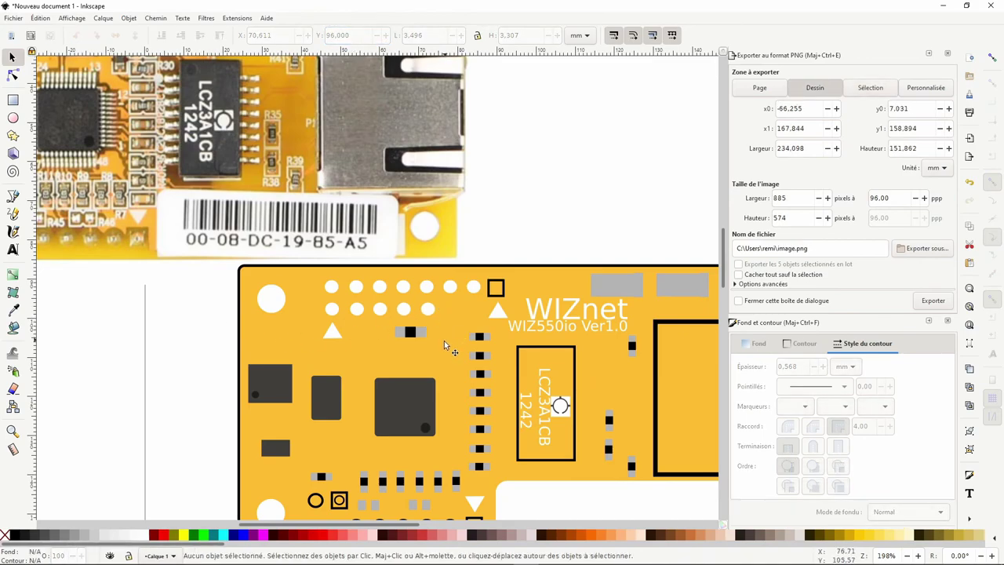
Fill the small square pin by the top row white with no outline.
click(492, 301)
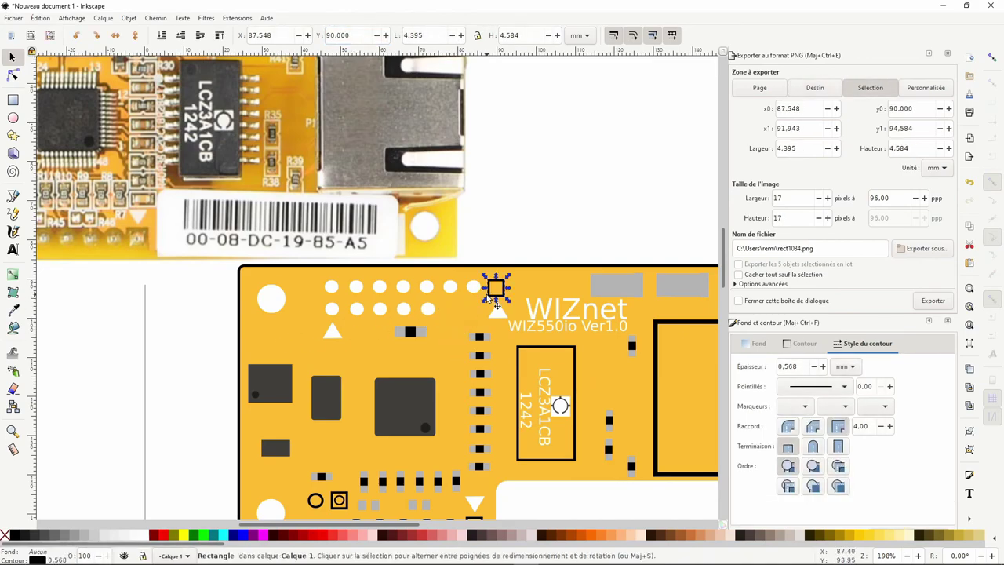
click(13, 310)
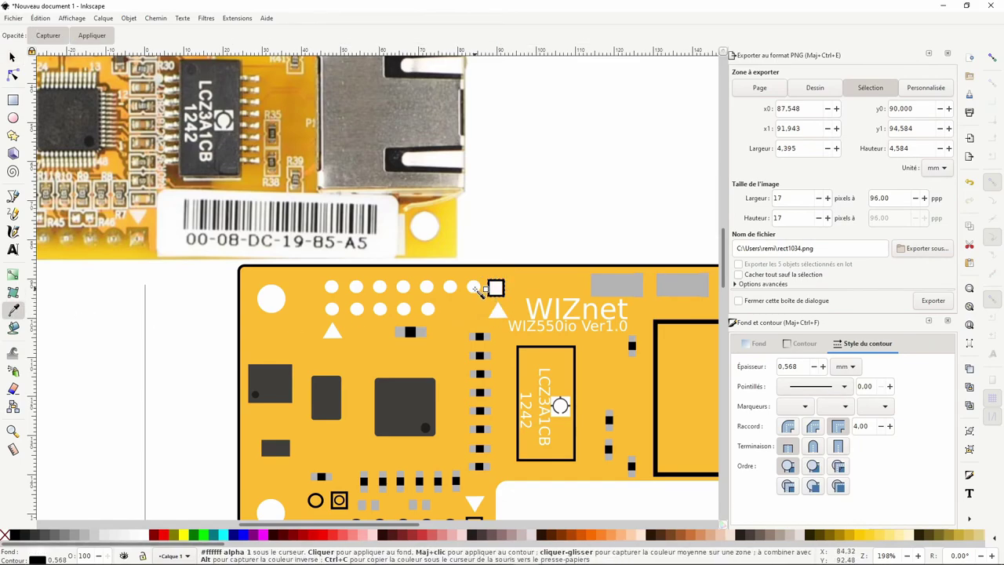
shift+click(6, 533)
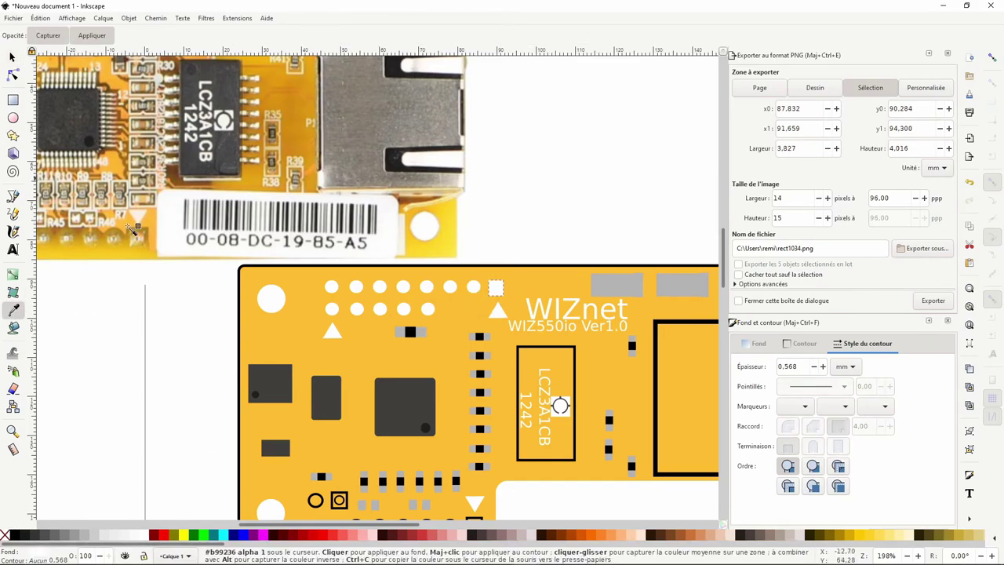
scroll(152, 354, down, 2)
click(12, 56)
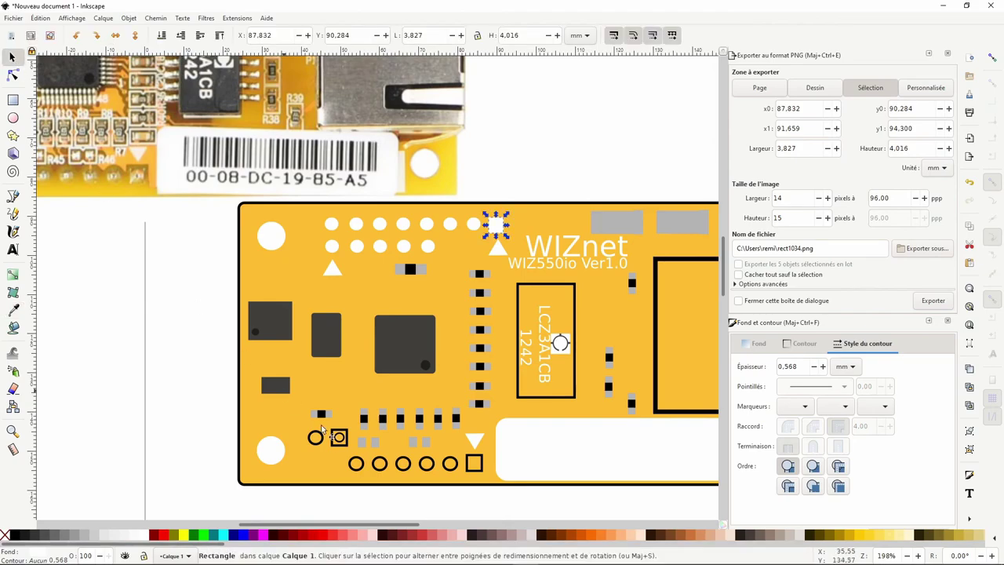
Make the five bottom pad circles and the square pad solid white without outlines.
click(356, 463)
shift+click(379, 463)
shift+click(402, 469)
shift+click(426, 470)
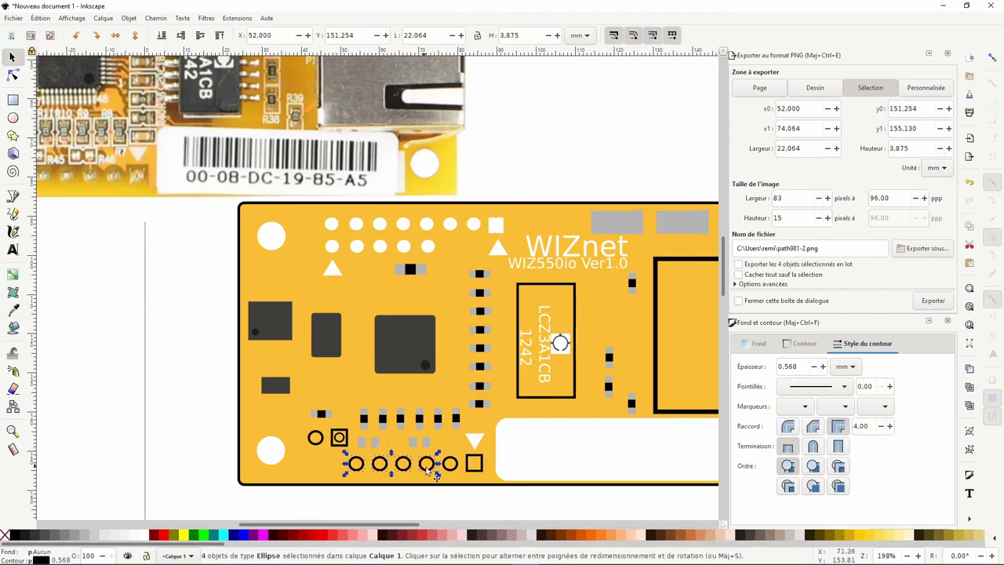
shift+click(450, 470)
shift+click(473, 469)
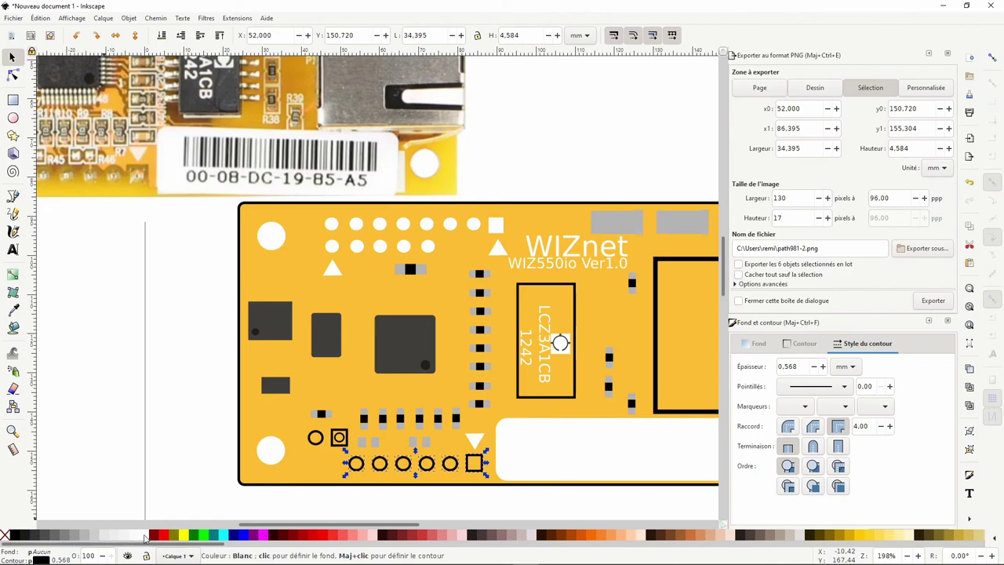
shift+click(23, 535)
shift+click(6, 535)
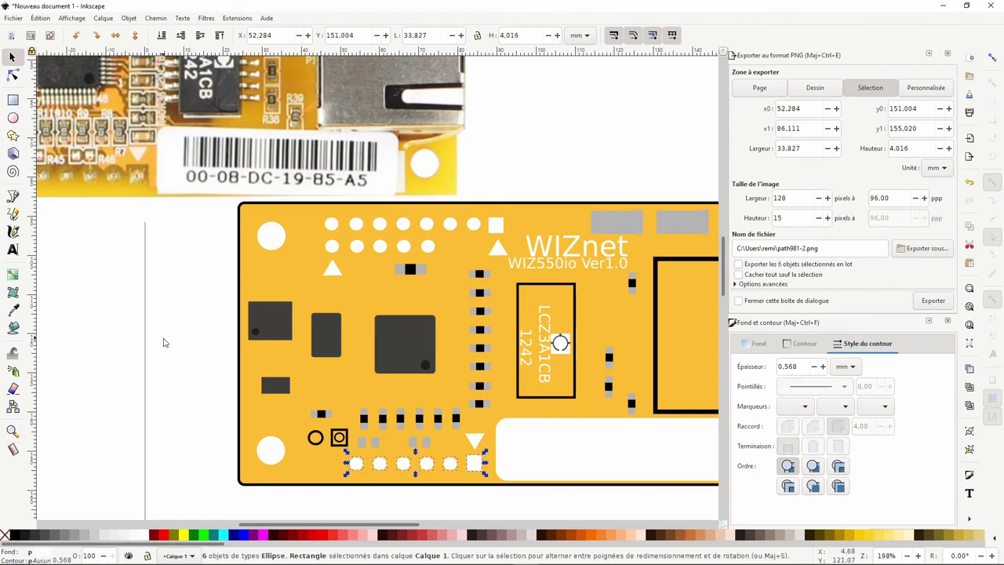
click(319, 445)
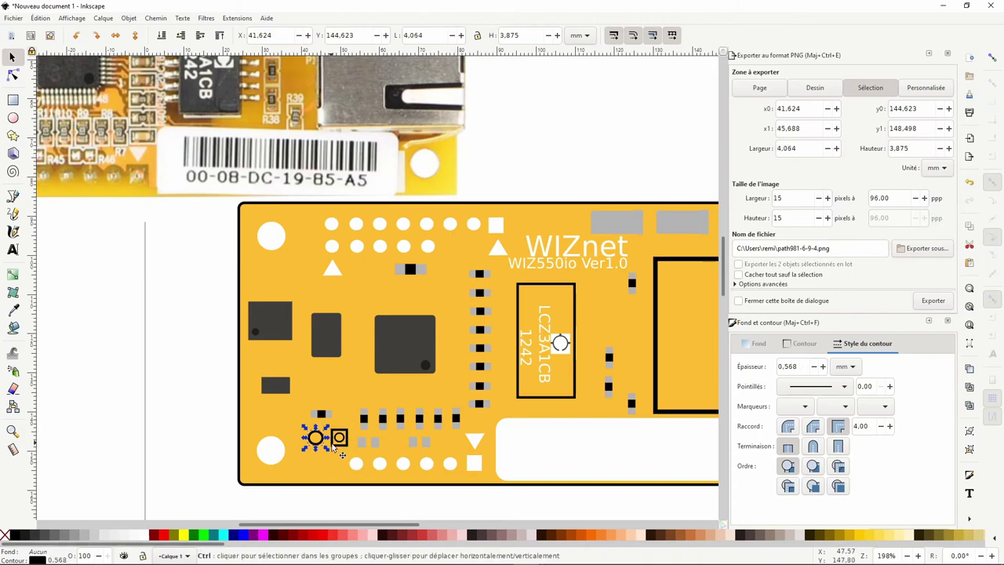
Fill the ring pad and hollow square pad white and remove their outlines.
scroll(345, 439, up, 4)
click(346, 436)
scroll(346, 437, down, 6)
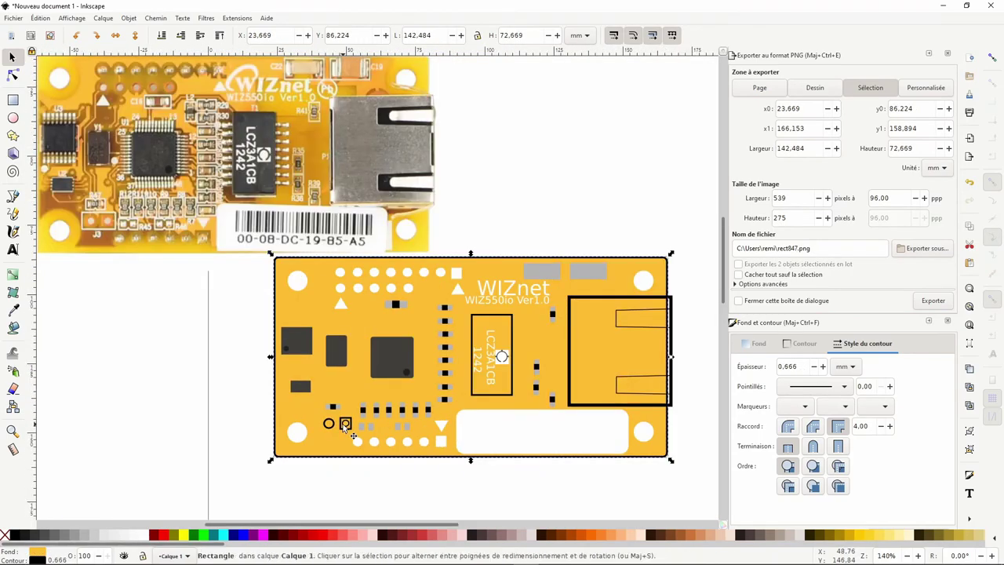
scroll(349, 427, up, 5)
click(346, 424)
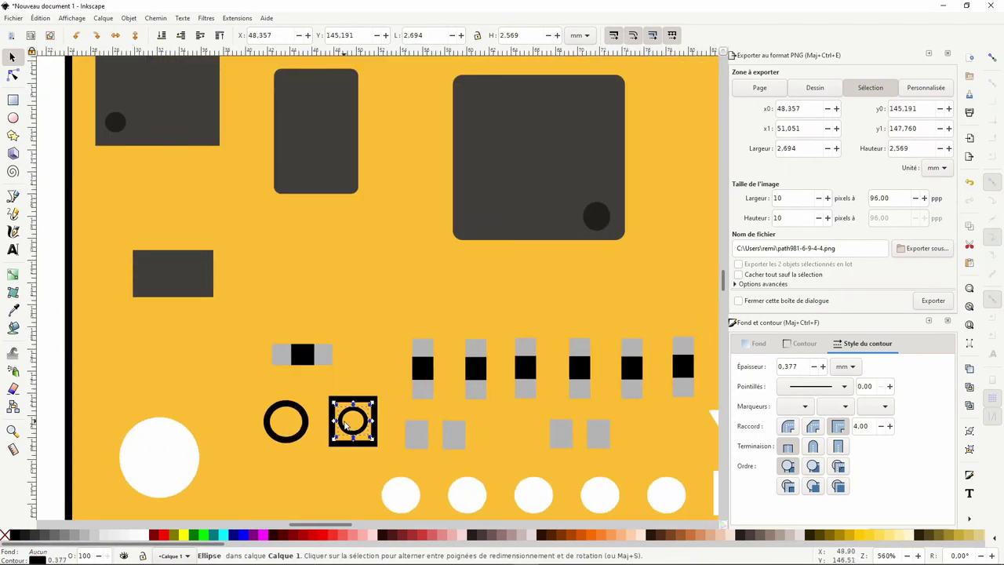
click(342, 440)
click(353, 443)
shift+click(305, 439)
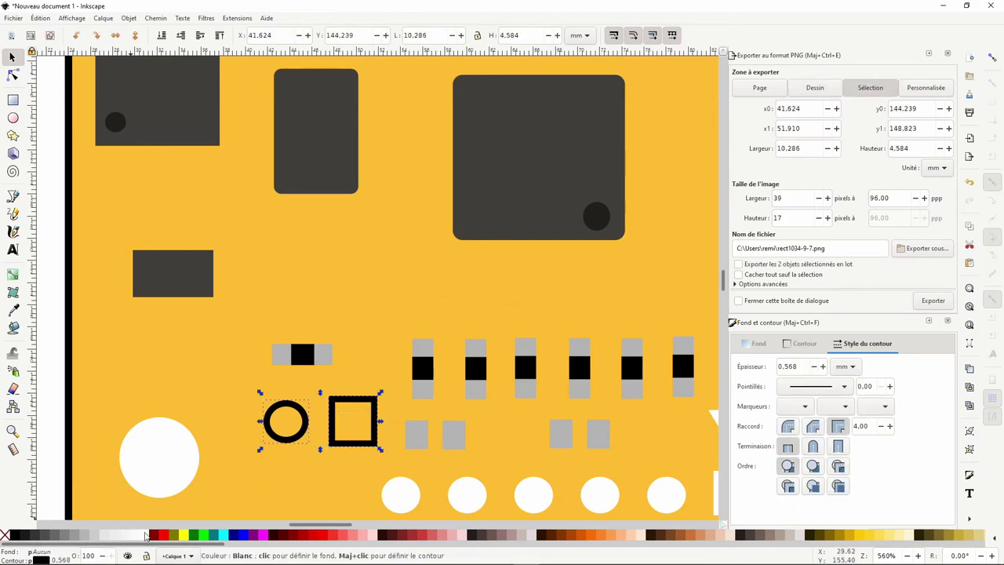
click(145, 536)
shift+click(6, 535)
Remove the black outline from the whole board rectangle.
scroll(239, 385, down, 2)
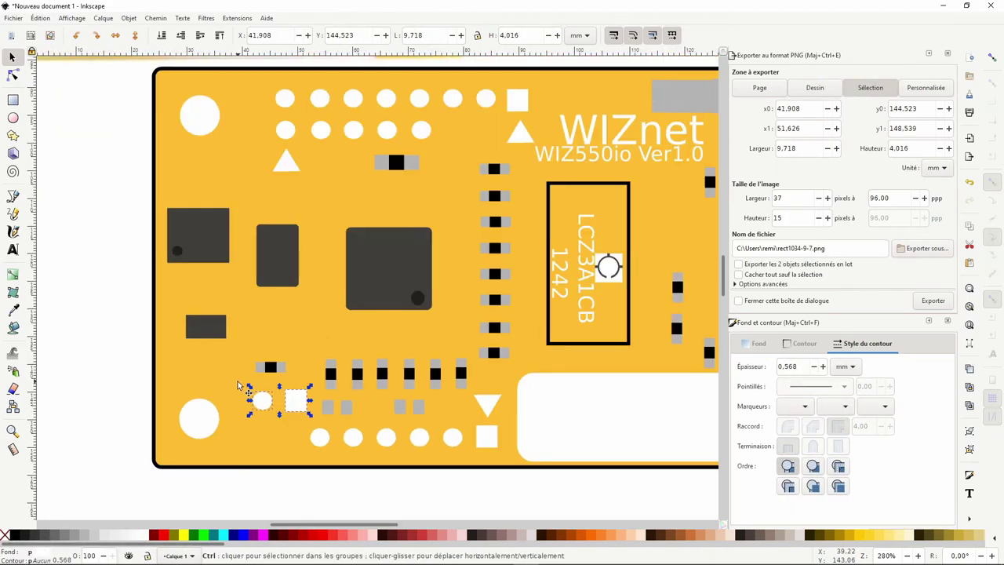
click(327, 406)
scroll(341, 421, up, 5)
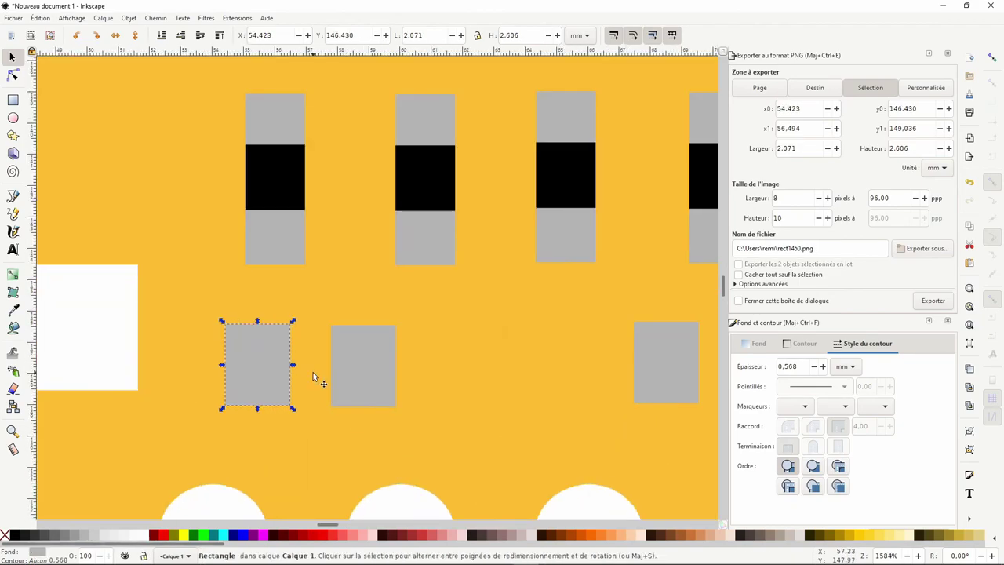
click(312, 375)
click(276, 355)
scroll(327, 364, down, 2)
click(327, 365)
click(341, 365)
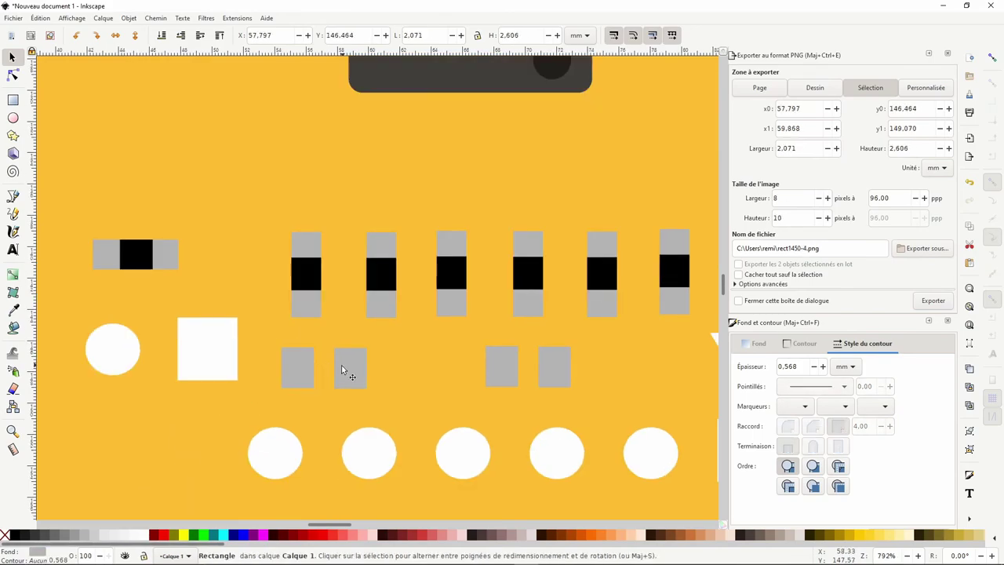
click(269, 347)
scroll(259, 364, down, 3)
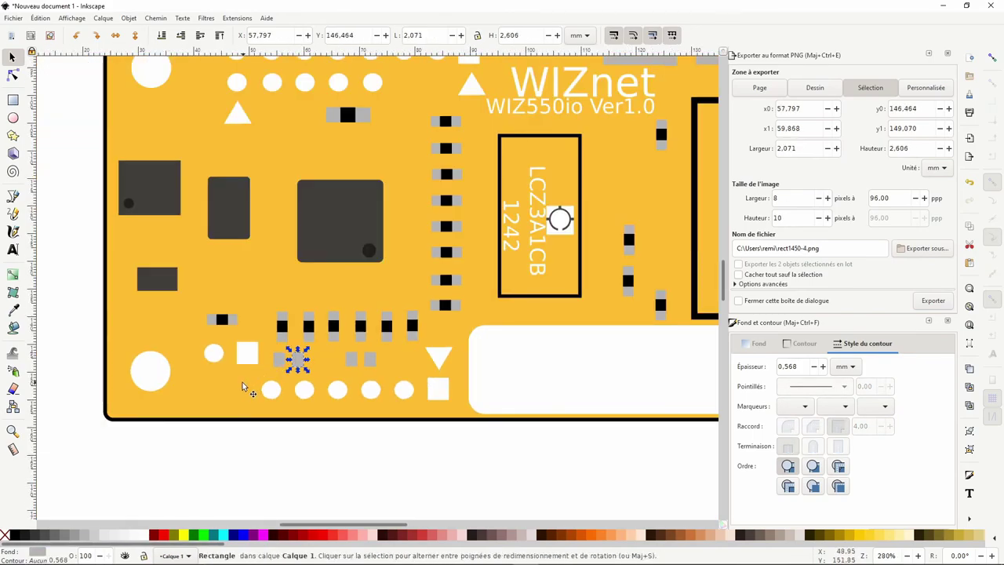
scroll(242, 382, down, 1)
scroll(228, 396, down, 1)
shift+click(5, 535)
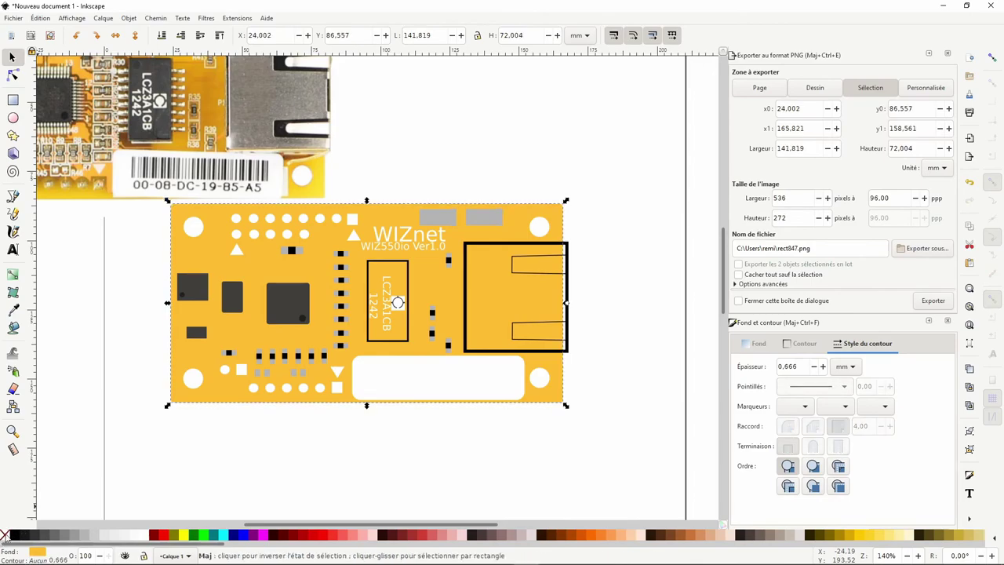
Fill the connector rectangle with grey sampled from the board.
click(142, 269)
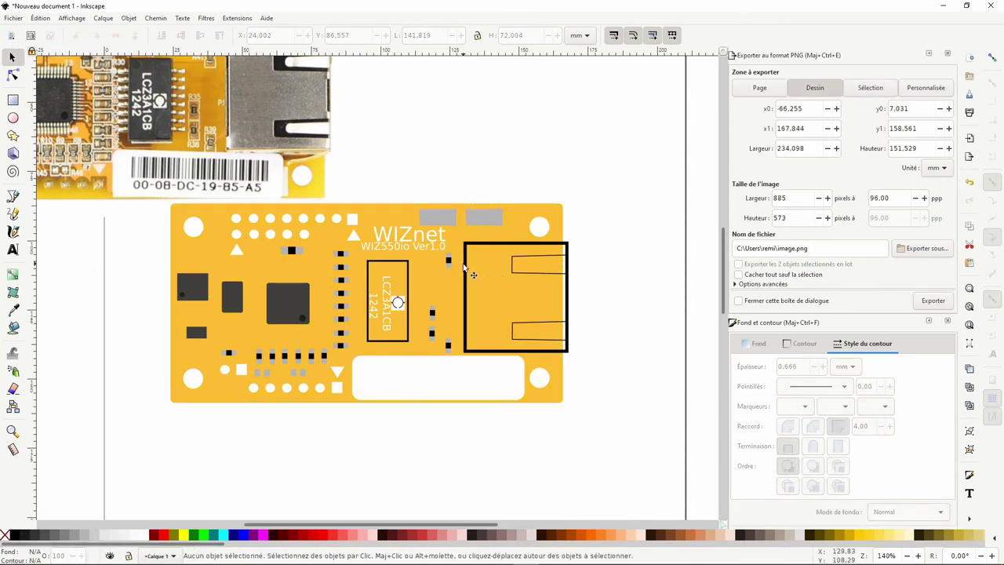
click(468, 269)
click(13, 309)
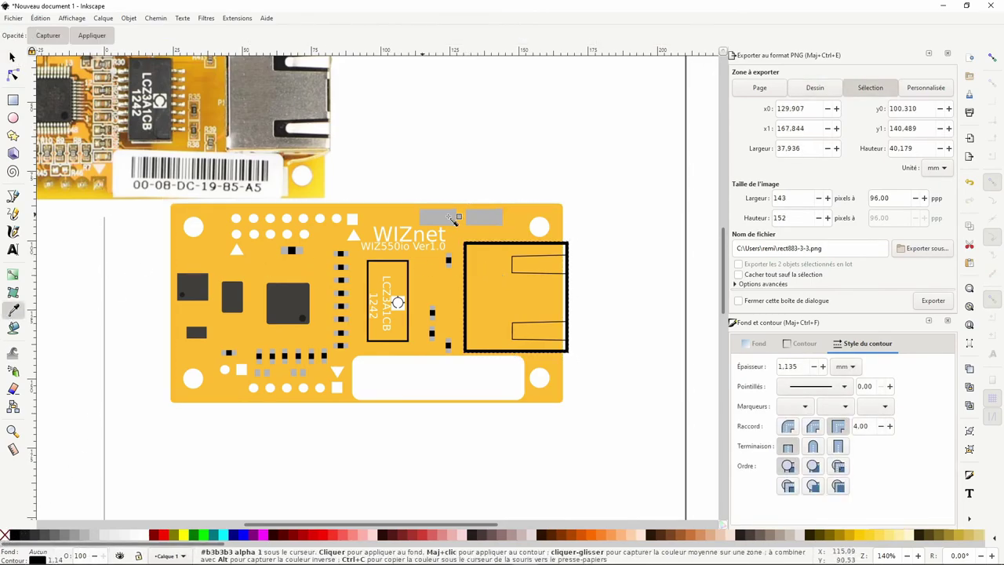
click(437, 219)
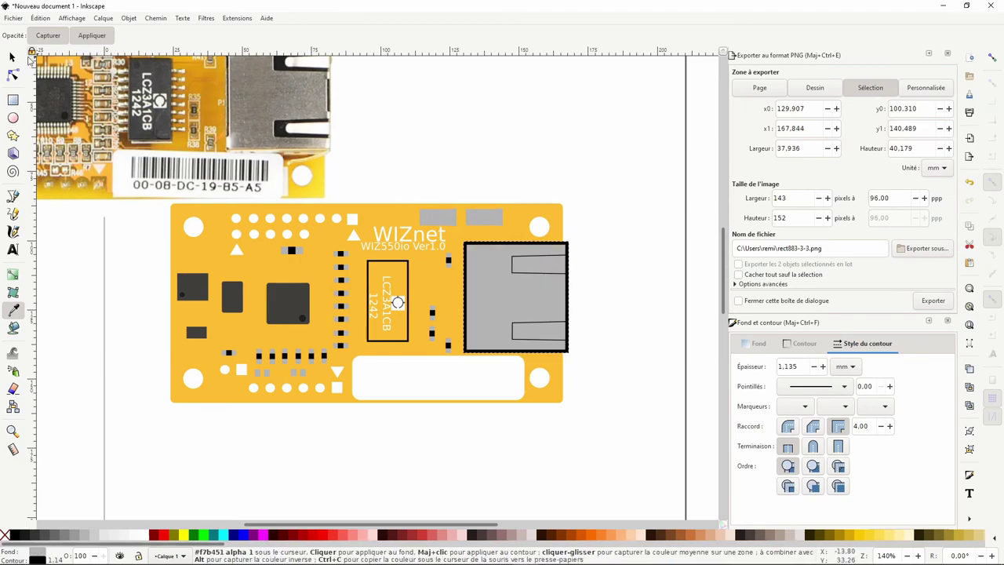
key(s)
Give the connector's upper and lower slots the dark chip grey.
click(519, 269)
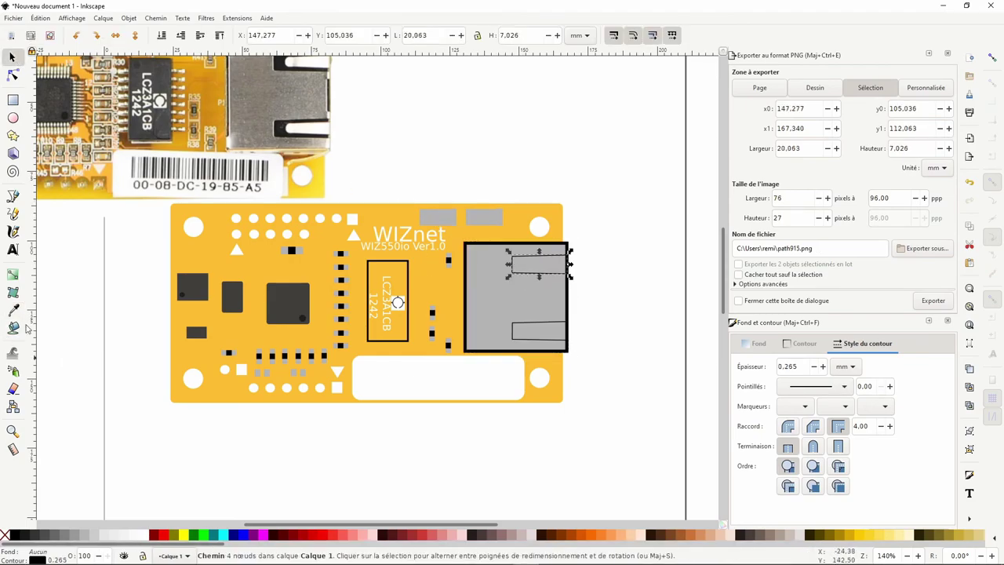
click(13, 309)
click(287, 305)
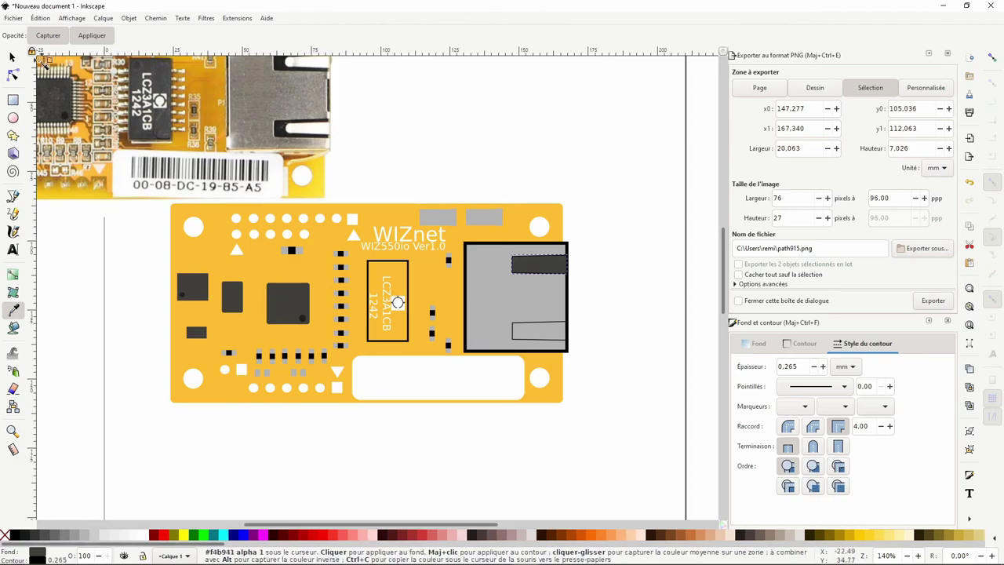
key(s)
click(514, 334)
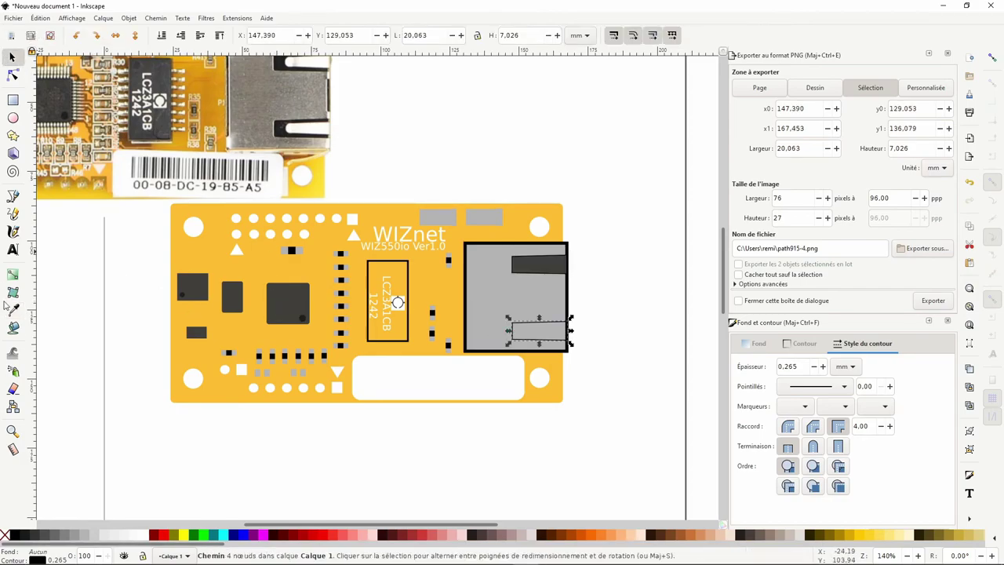
click(13, 310)
click(270, 302)
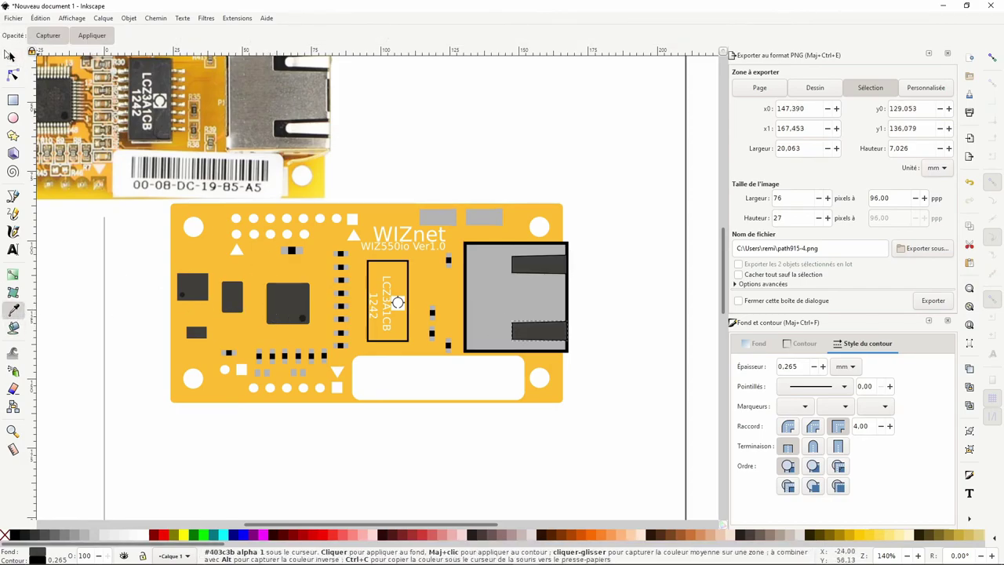
click(13, 57)
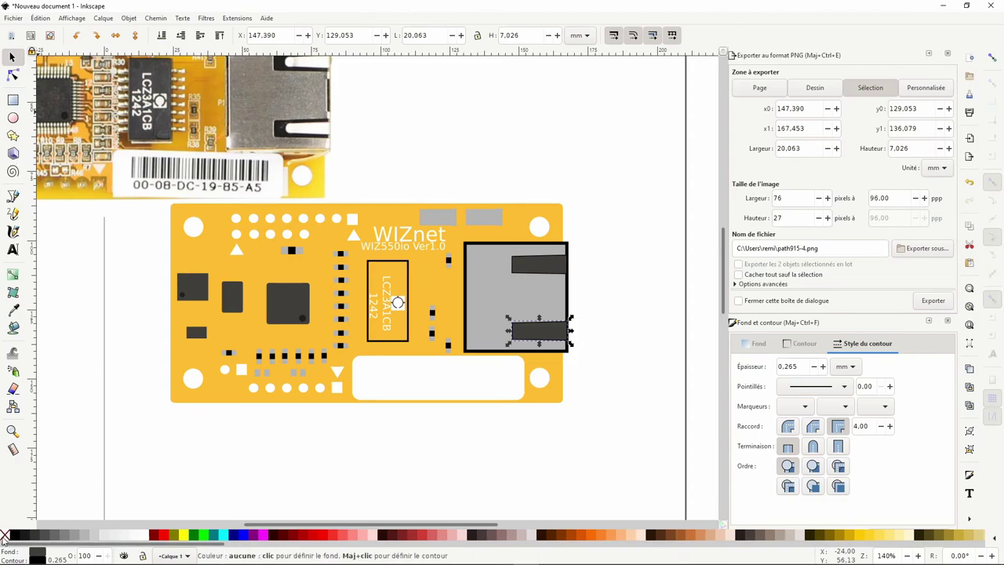
Step the selection to the grey connector body, deselect, and pan to show the whole board.
key(shift+Tab)
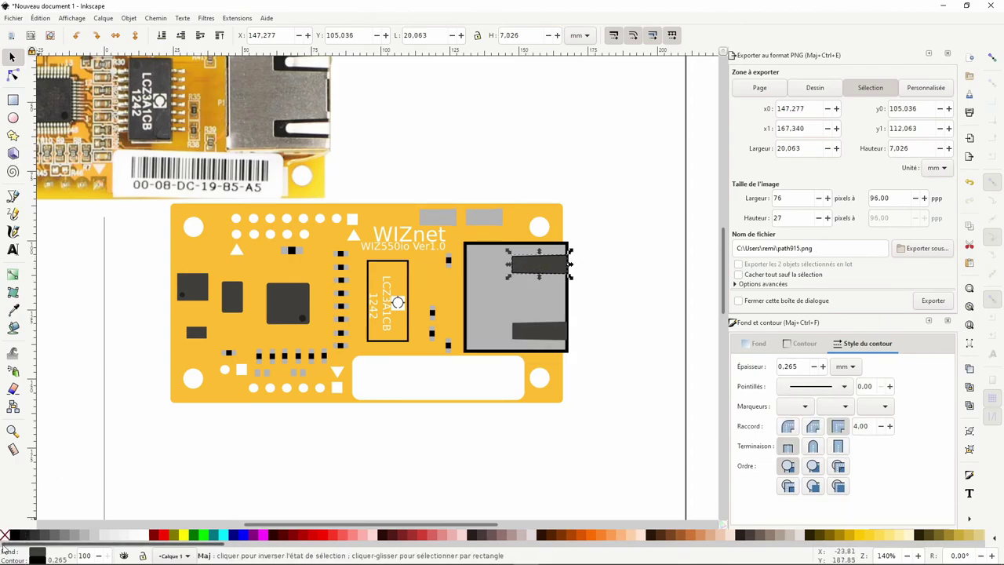
key(shift+Tab)
key(shift+Tab)
key(shift+Tab)
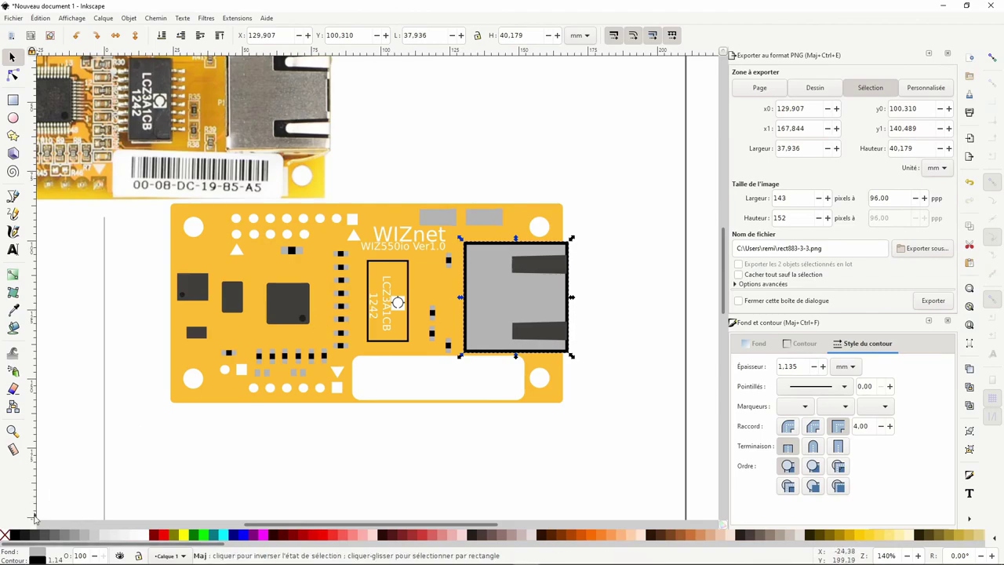
key(Escape)
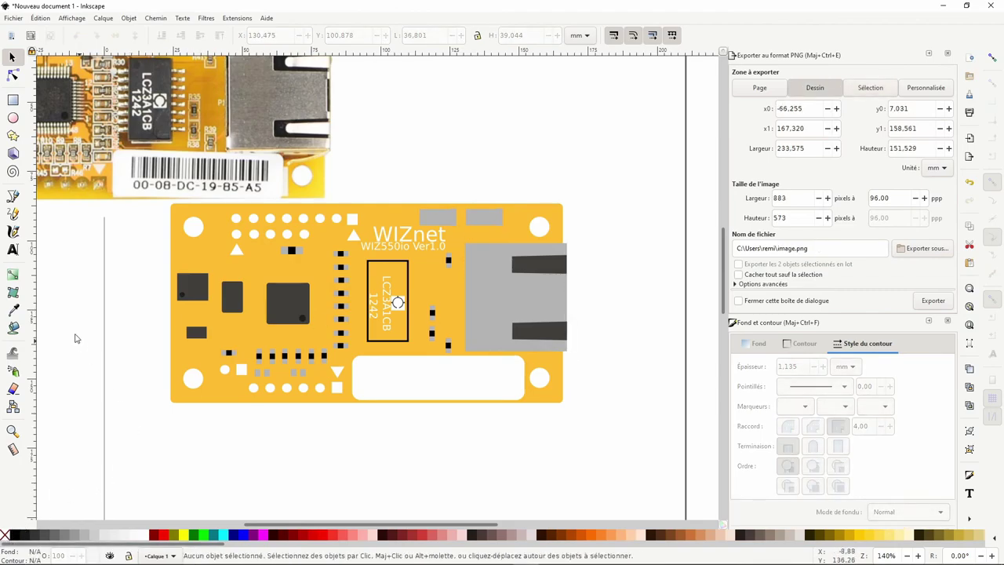
drag(76, 338, 113, 376)
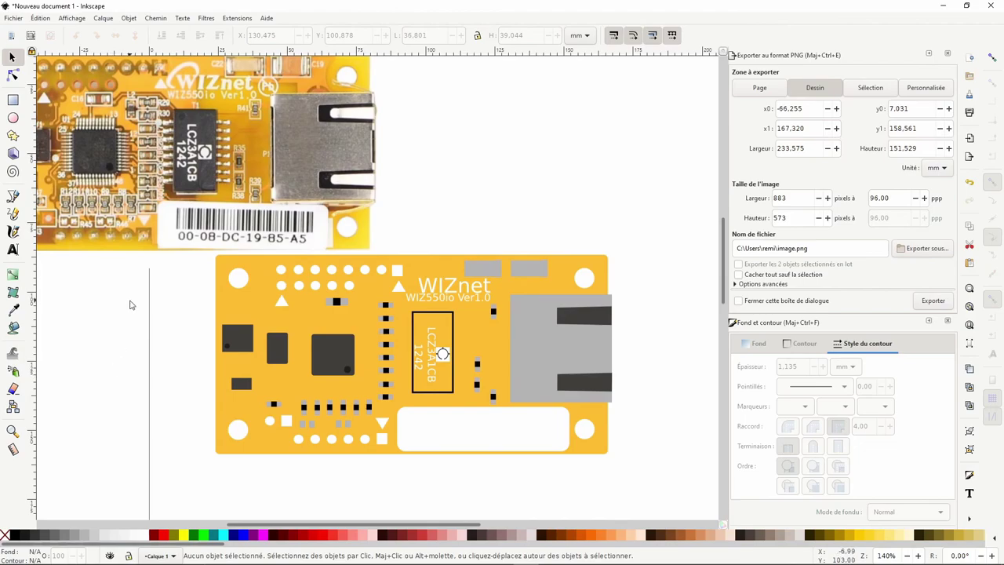
scroll(122, 324, down, 1)
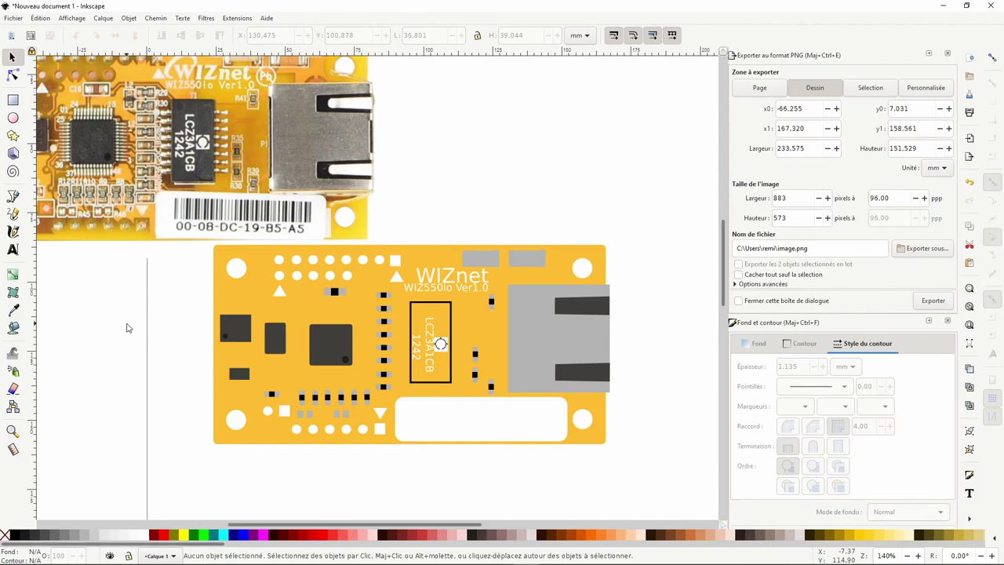
click(14, 250)
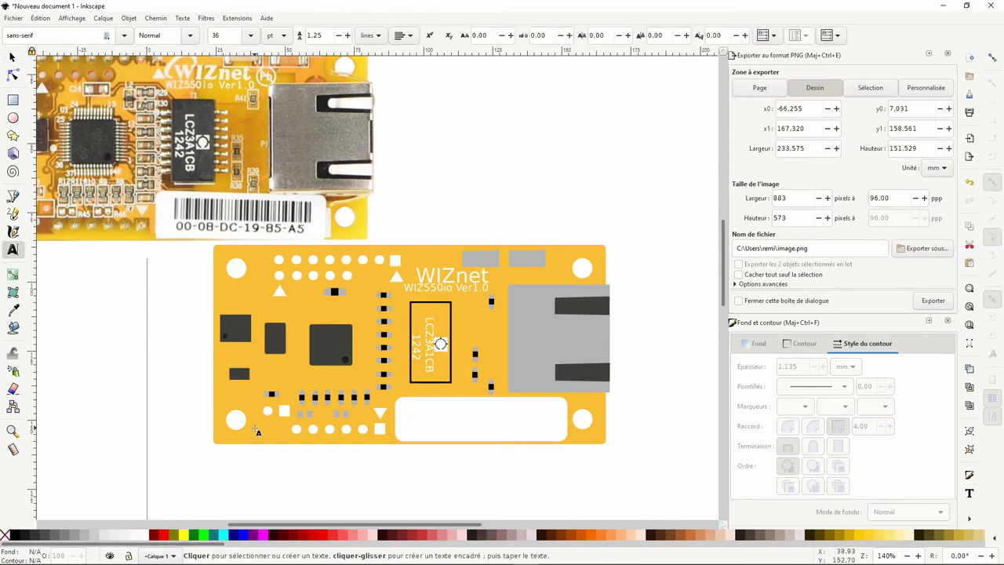
text(00)
key(minus)
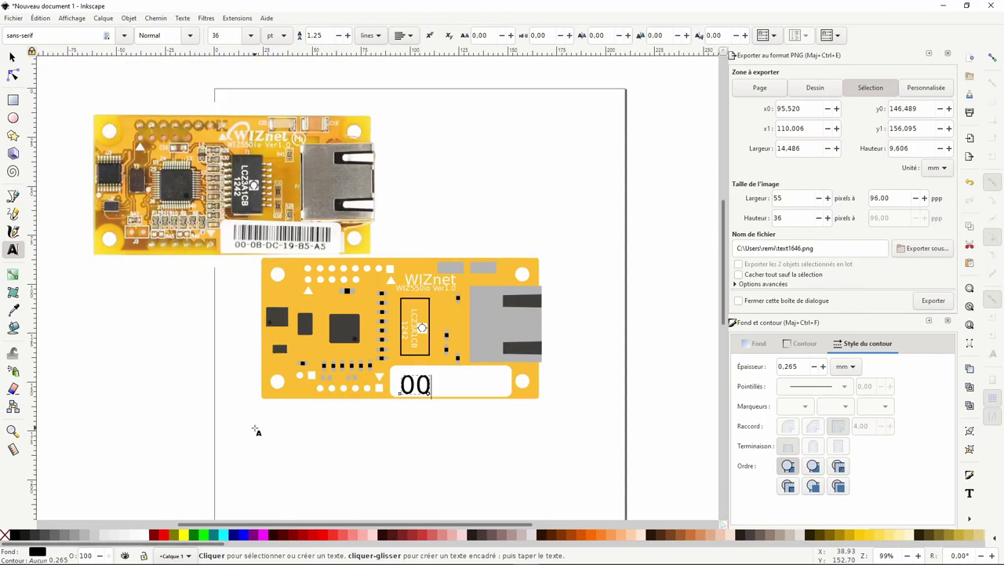
text(-00-0)
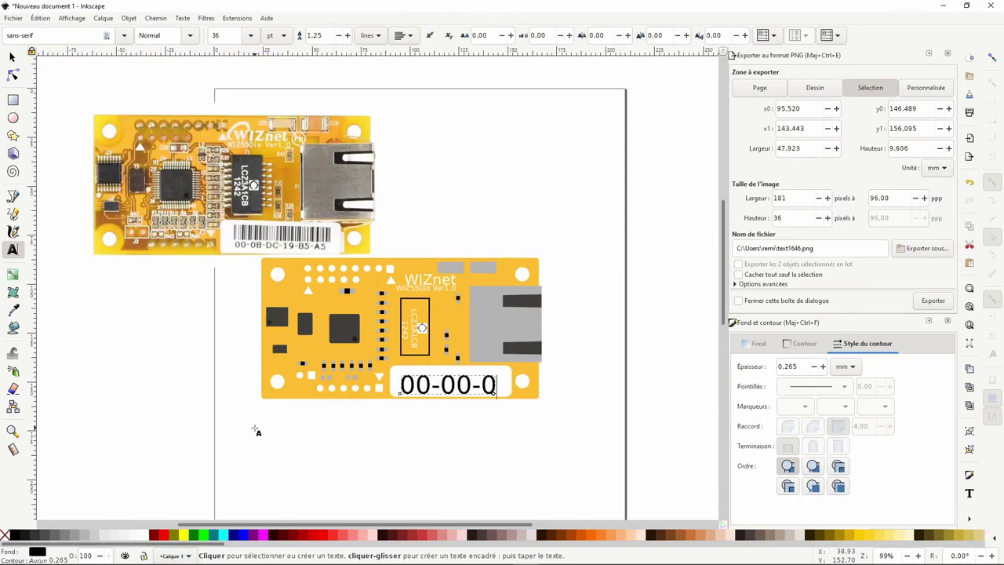
text(0-00-00)
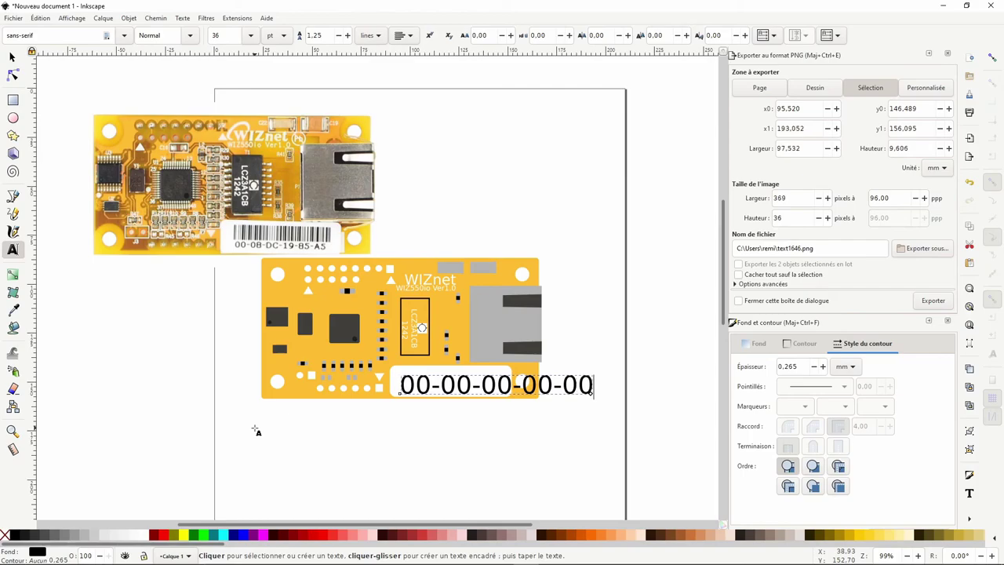
text(-00)
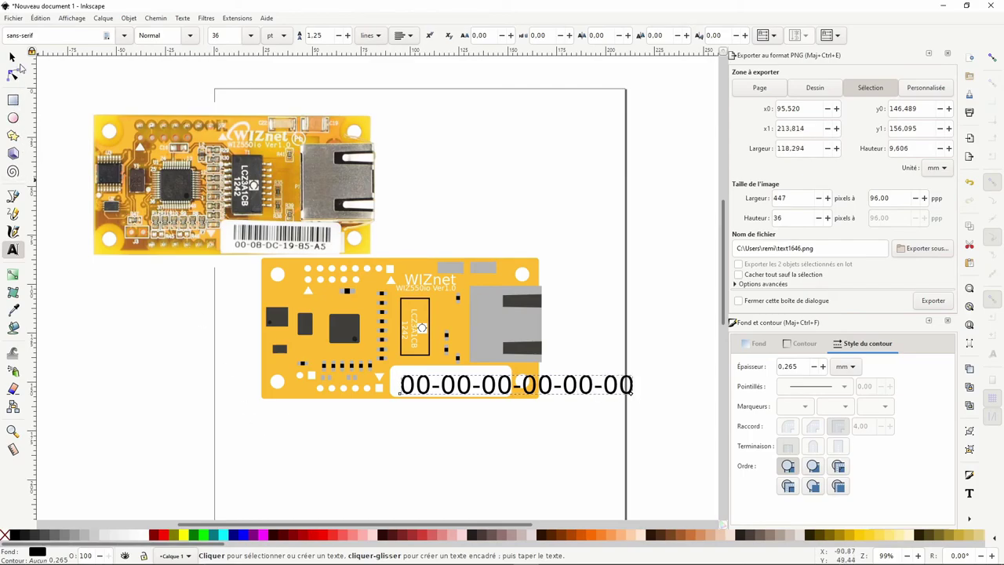
Try 12, 18 and 14 pt font sizes for the label text.
click(251, 35)
click(234, 133)
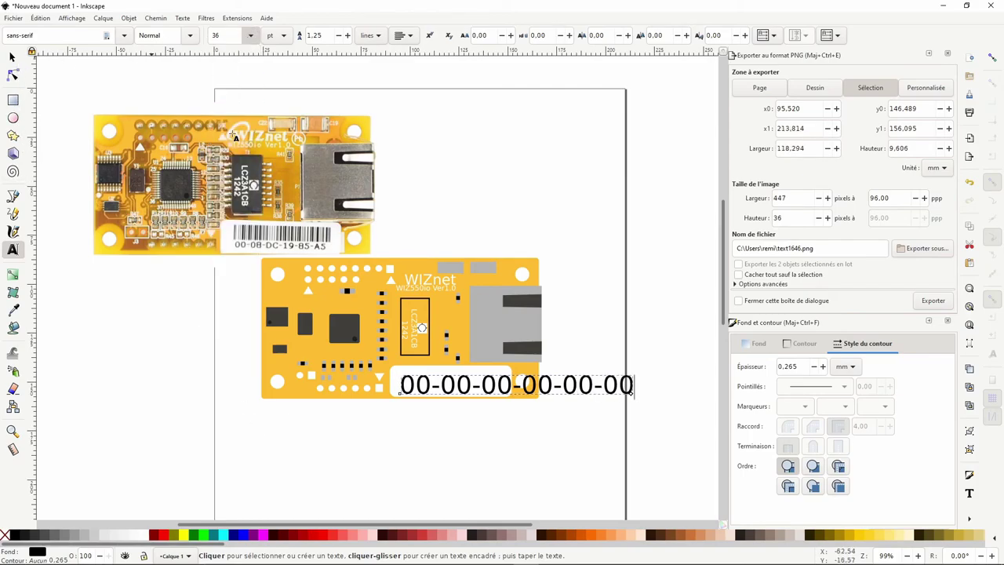
click(251, 35)
click(226, 188)
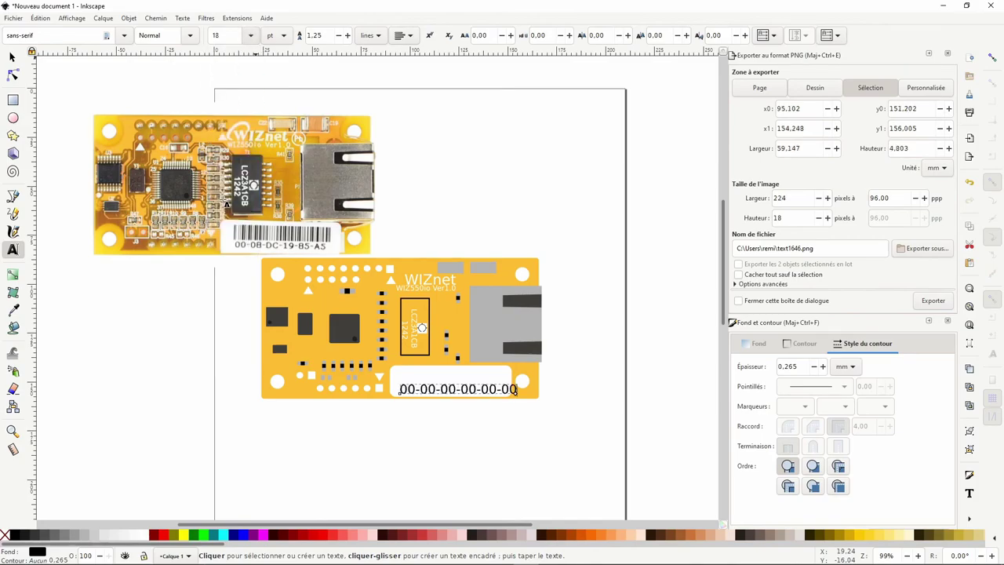
click(251, 36)
click(236, 155)
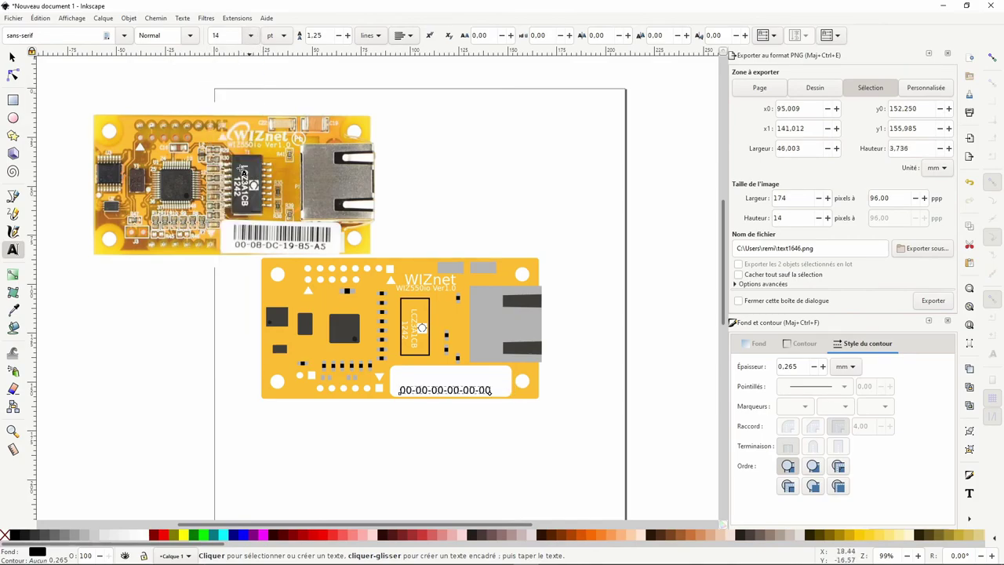
click(251, 35)
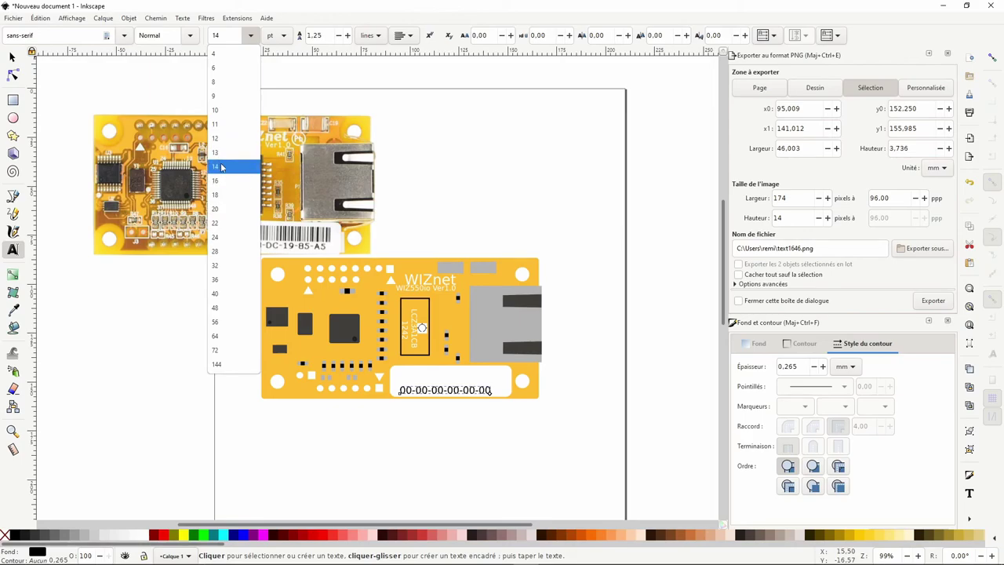
click(224, 166)
Set the label text to 16 pt and move it into the white label.
click(251, 35)
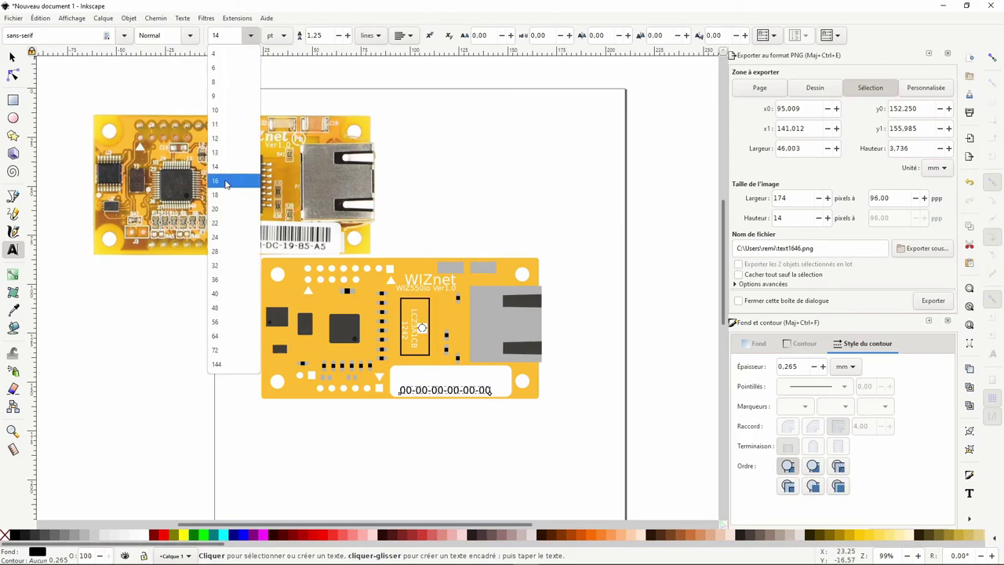
click(229, 184)
click(12, 57)
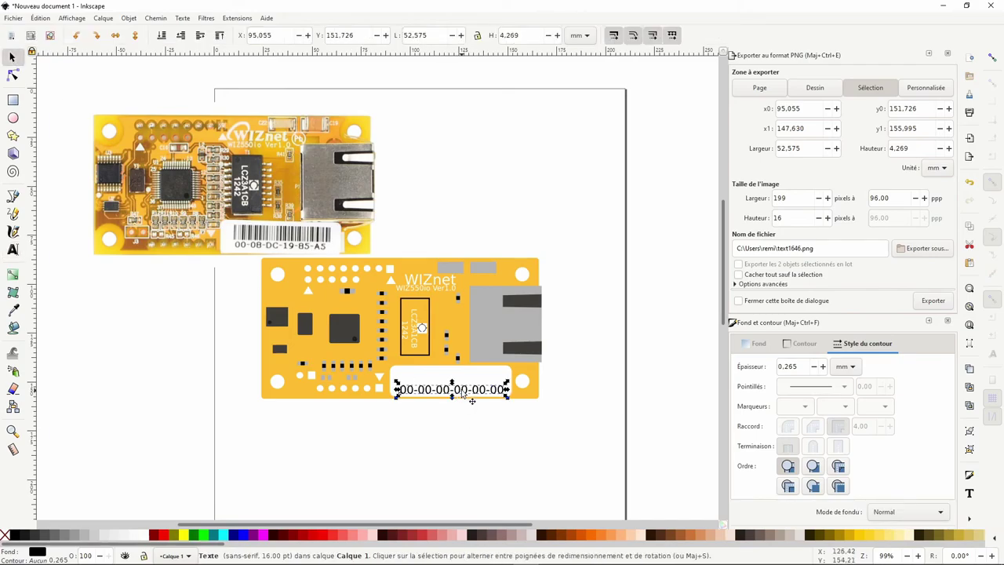
drag(473, 400, 471, 398)
click(482, 431)
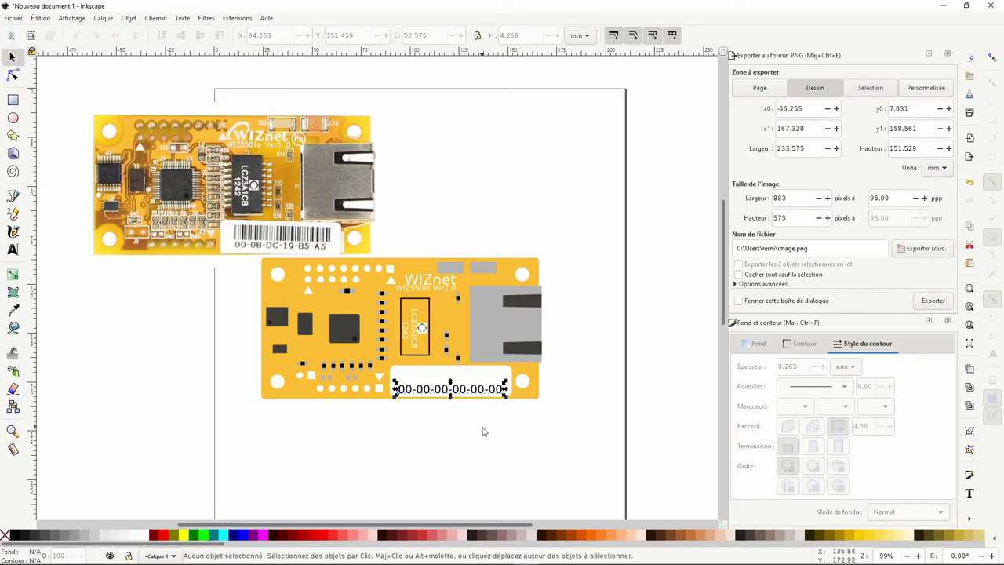
Fill the LCZ3A1CB chip rectangle with the dark chip grey and remove its outline.
ctrl+scroll(473, 321, up, 3)
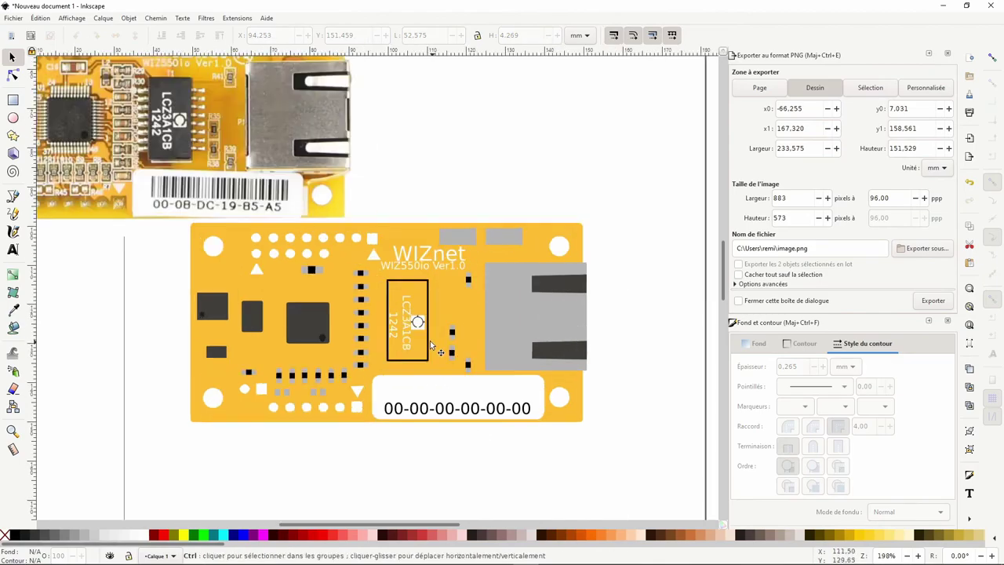
click(425, 276)
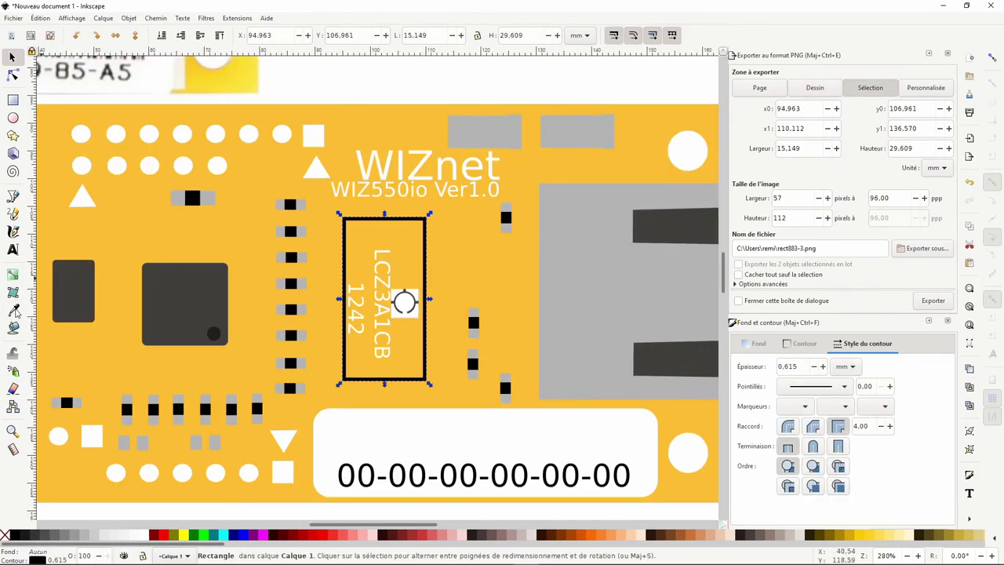
click(14, 310)
click(180, 321)
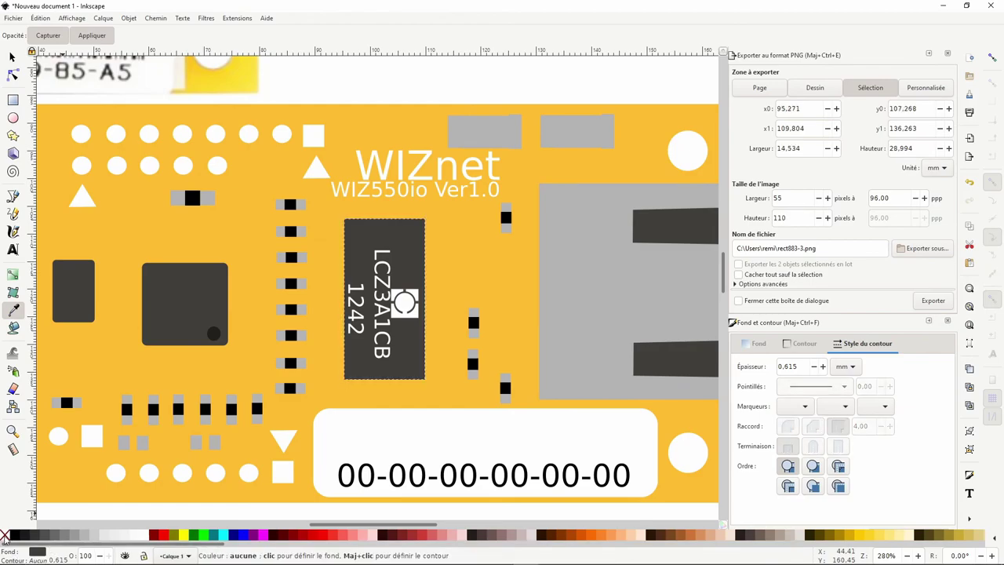
click(12, 57)
Shift the chip's round logo slightly right and pan to show board and photo.
ctrl+scroll(392, 272, up, 2)
click(412, 342)
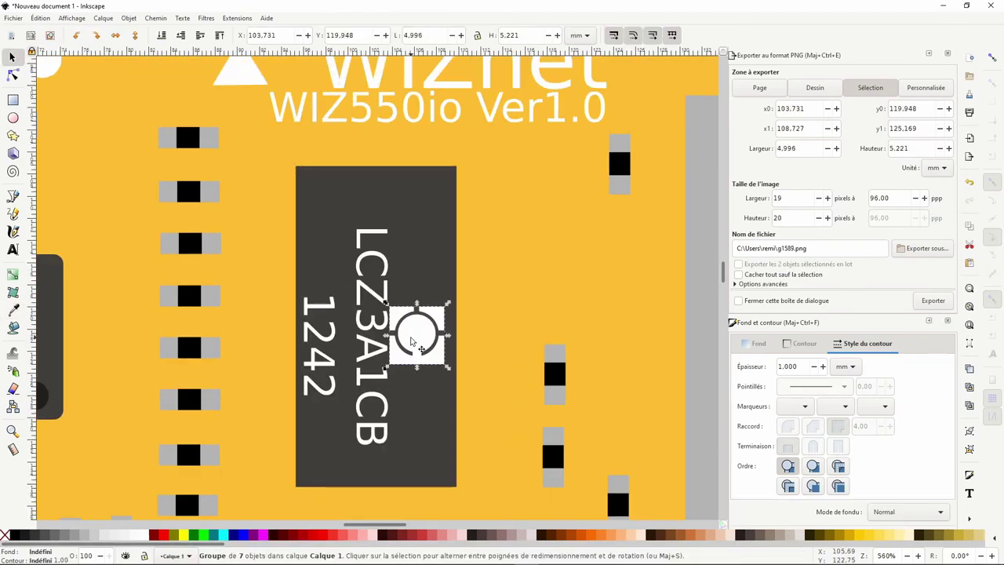
drag(412, 341, 417, 341)
ctrl+scroll(403, 335, down, 4)
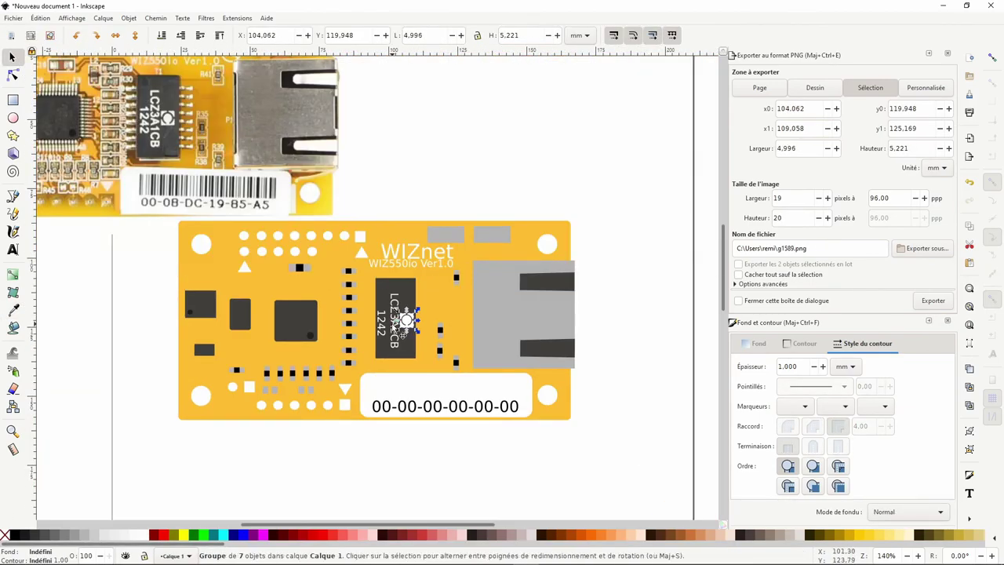
click(495, 174)
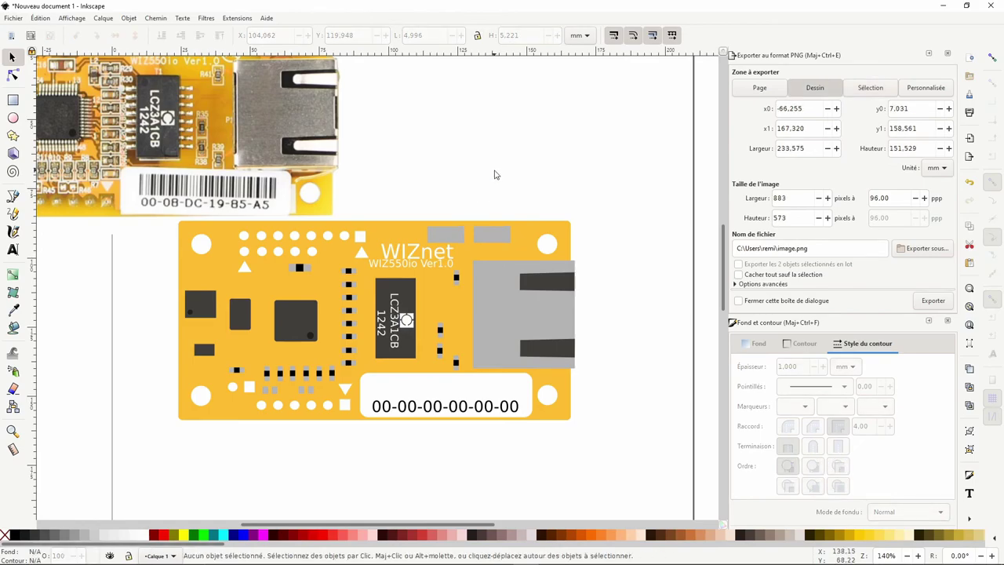
drag(479, 193, 571, 229)
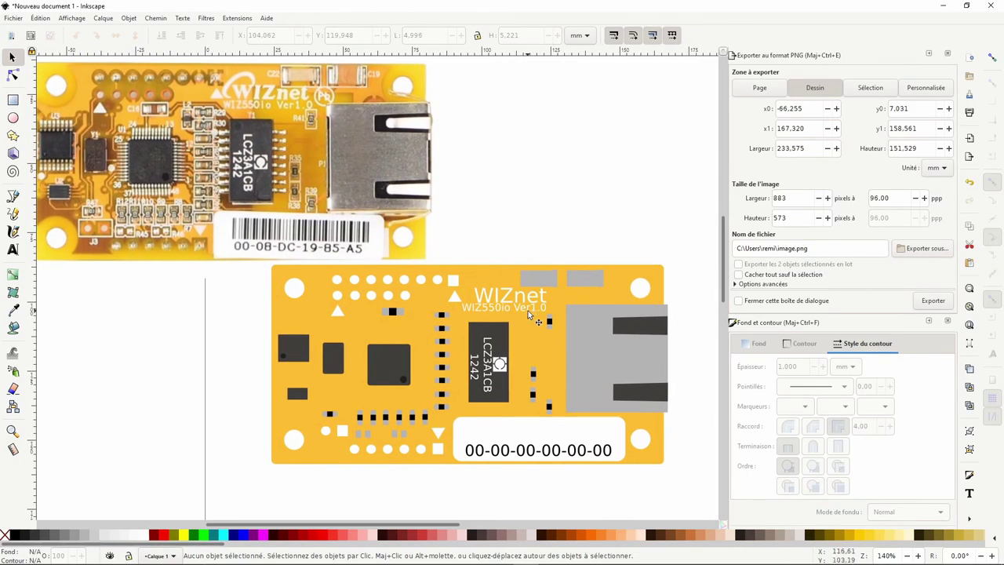
Shorten the small grey rectangle beside the top-edge pad from the top.
click(527, 309)
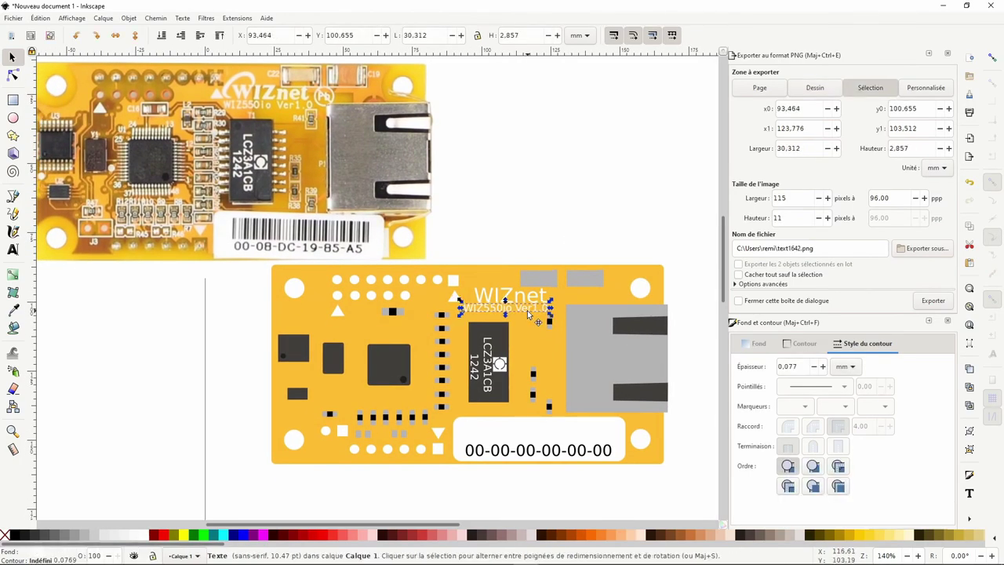
click(547, 214)
click(538, 284)
click(552, 280)
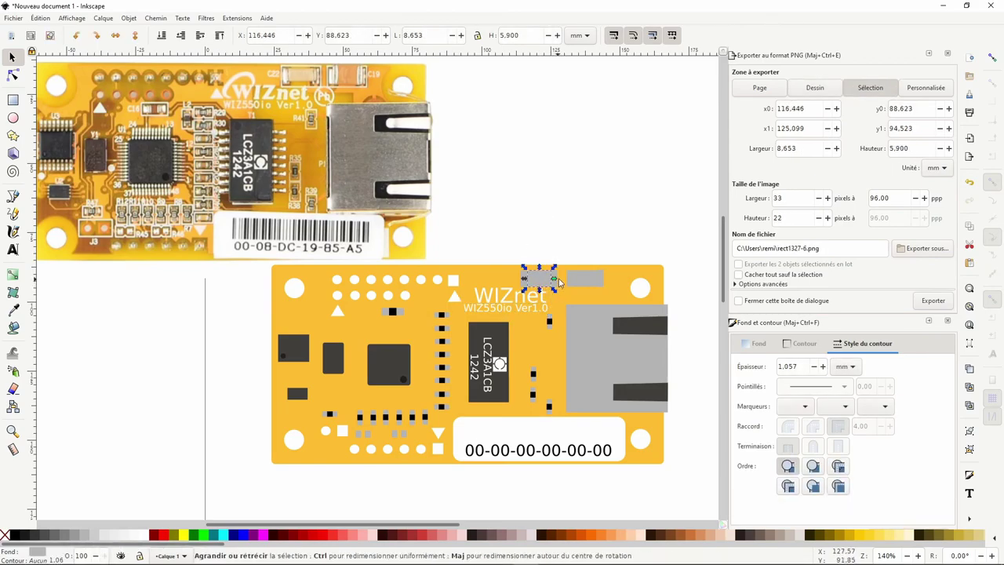
ctrl+scroll(552, 278, up, 6)
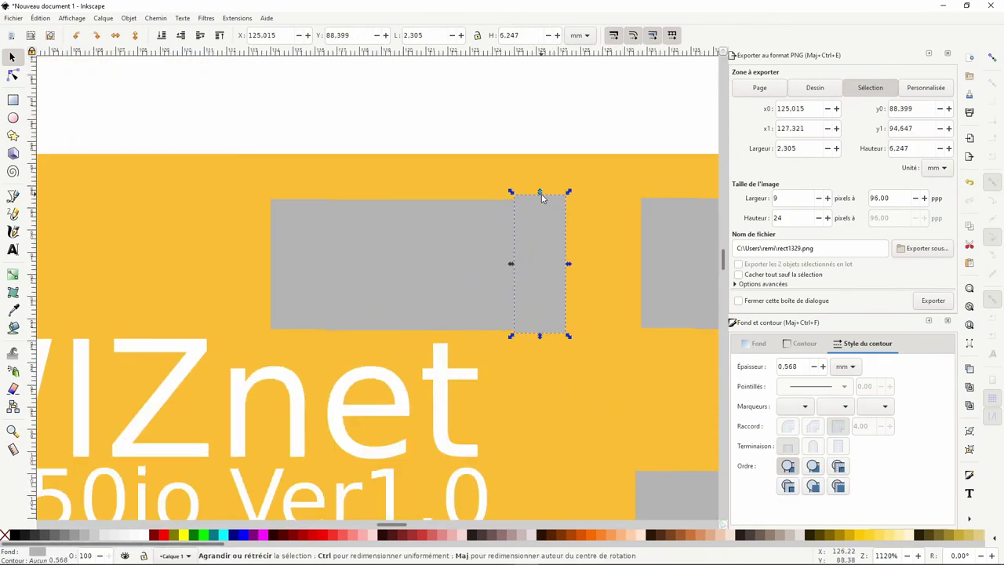
drag(540, 192, 541, 202)
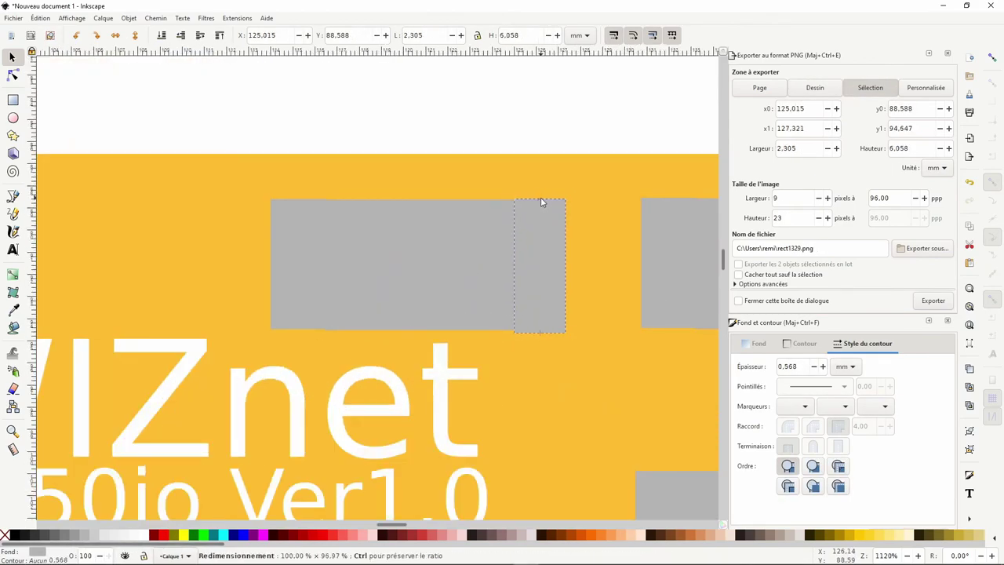
Keep a 2.500 mm width and enter a new height of 5 for the small right rectangle.
click(293, 246)
click(437, 35)
double_click(437, 35)
text(2.5)
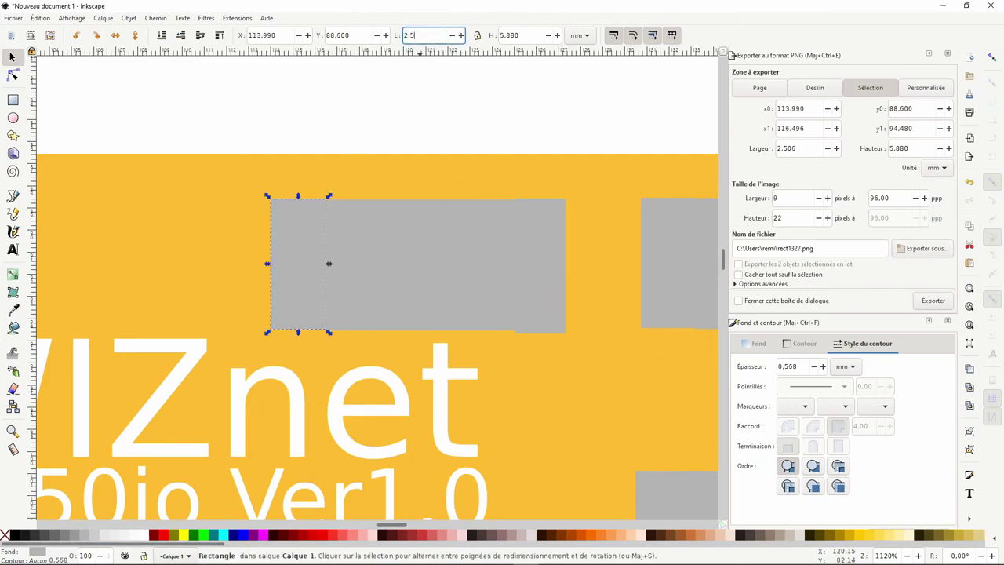
key(Tab)
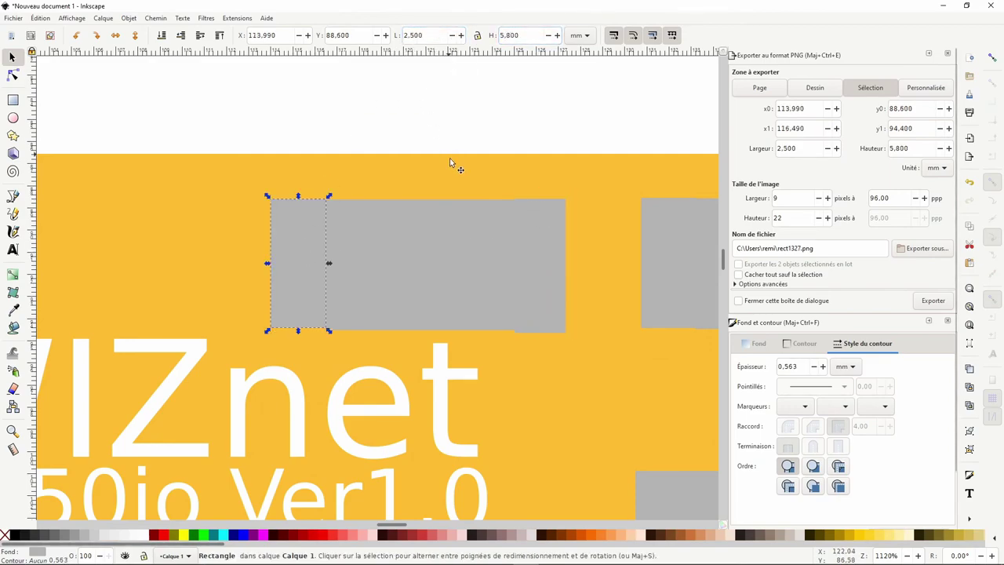
key(Tab)
double_click(435, 33)
key(BackSpace)
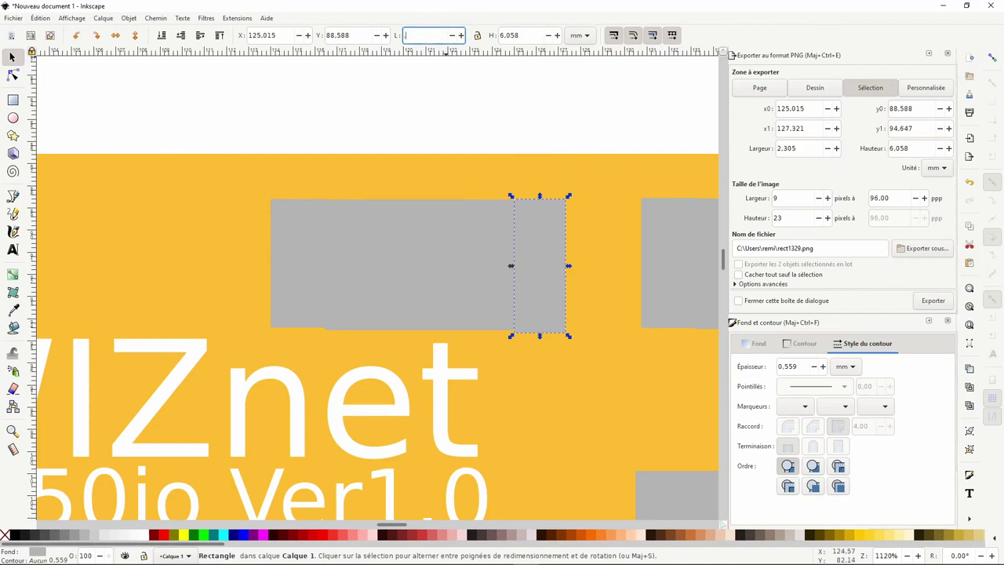
key(Tab)
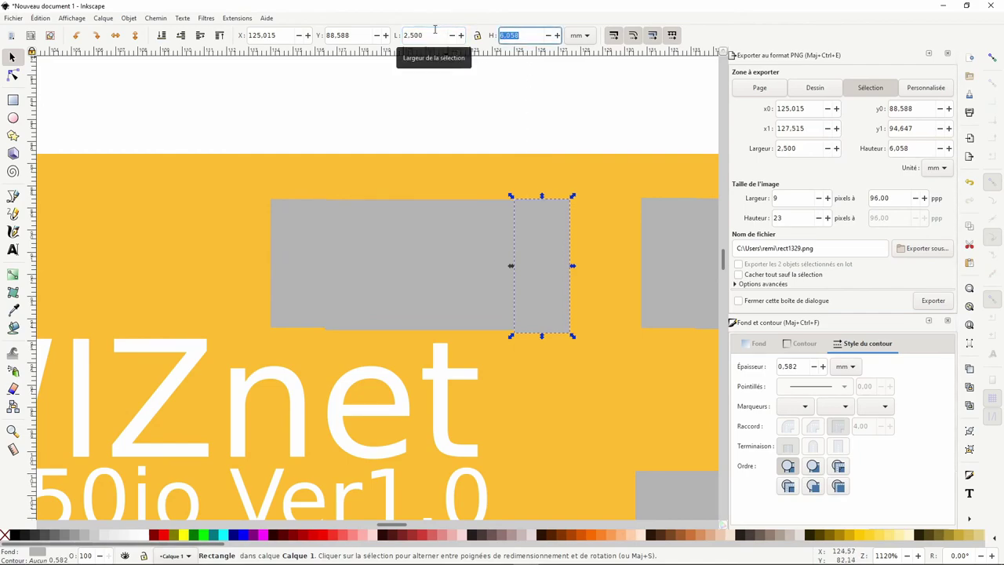
text(5,900)
key(Return)
Narrow the left grey rectangle by entering 5, then compare the end pieces with the middle.
click(409, 265)
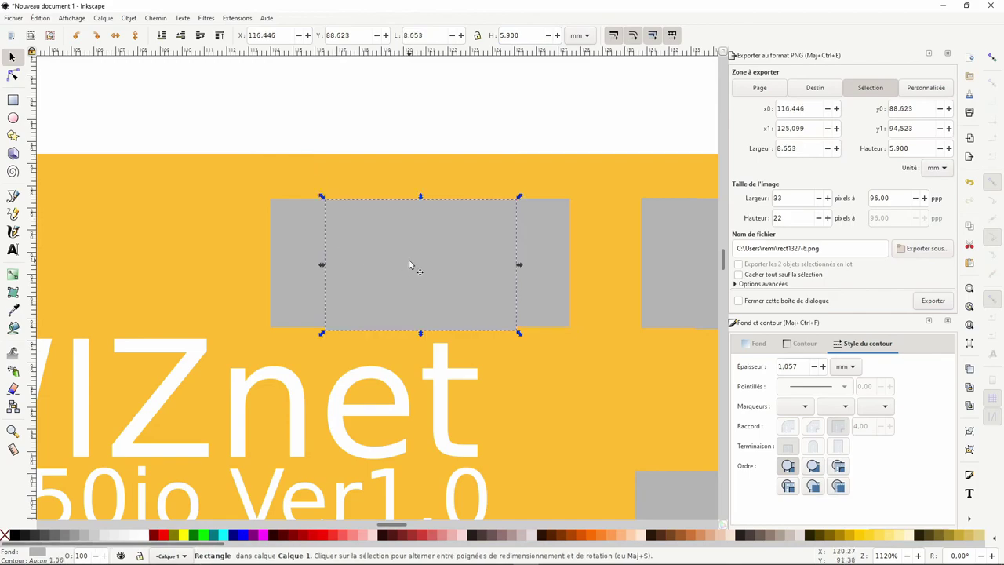
click(439, 33)
text(5)
key(Return)
key(Tab)
click(296, 246)
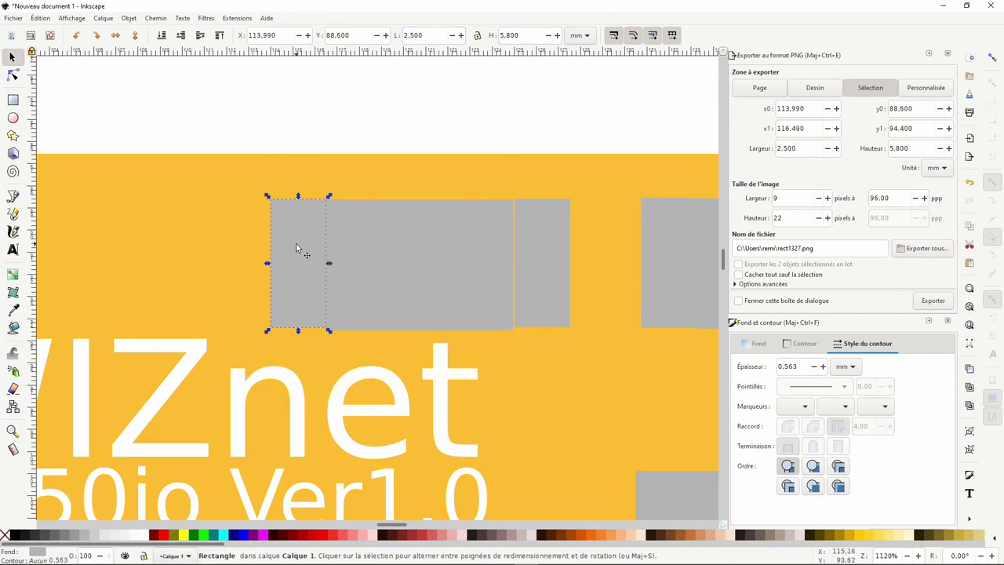
click(385, 247)
click(292, 220)
click(374, 228)
click(281, 226)
click(411, 231)
click(554, 232)
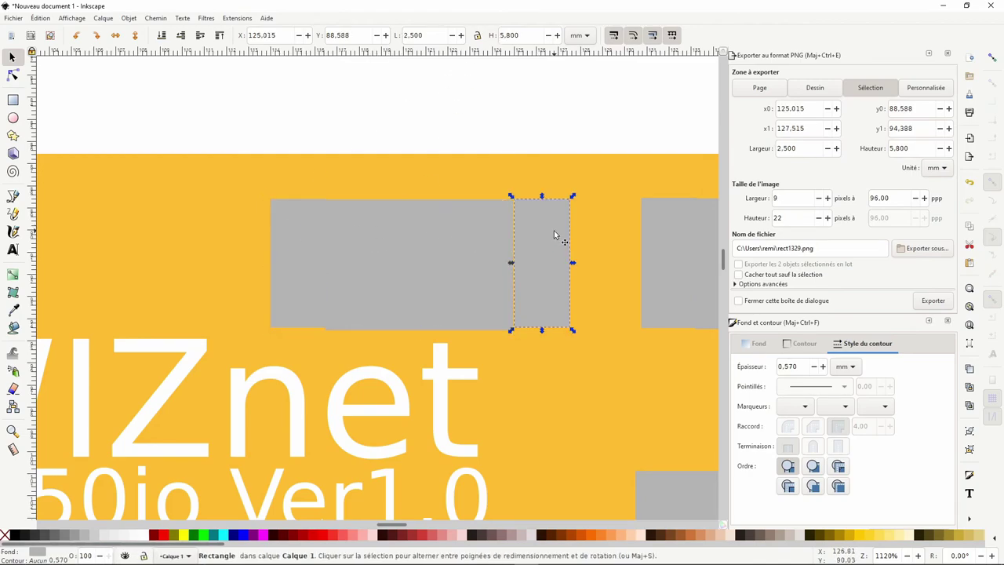
click(451, 232)
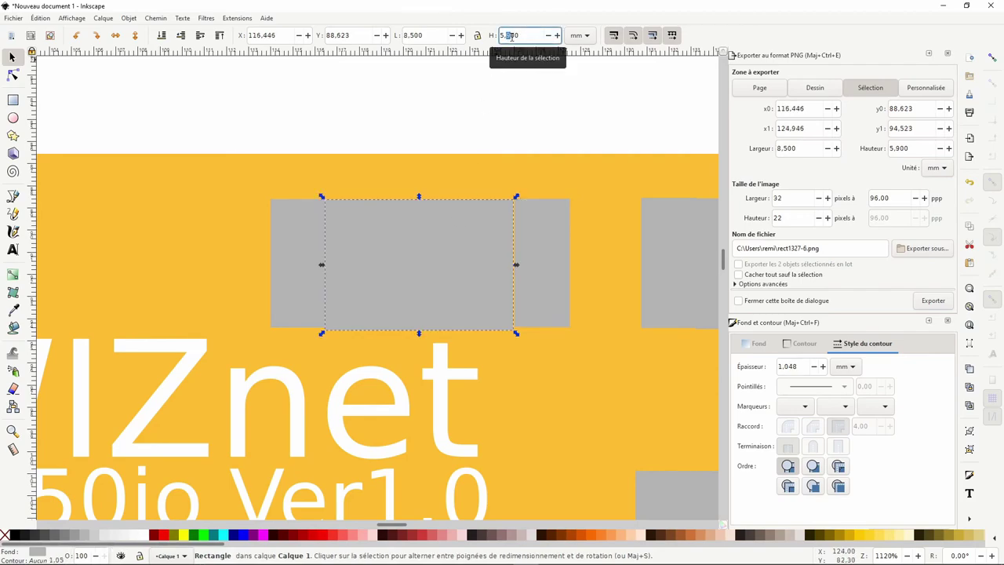
text(5,800)
Slide the right end piece flush against the middle rectangle and align it.
click(537, 231)
drag(537, 230, 536, 231)
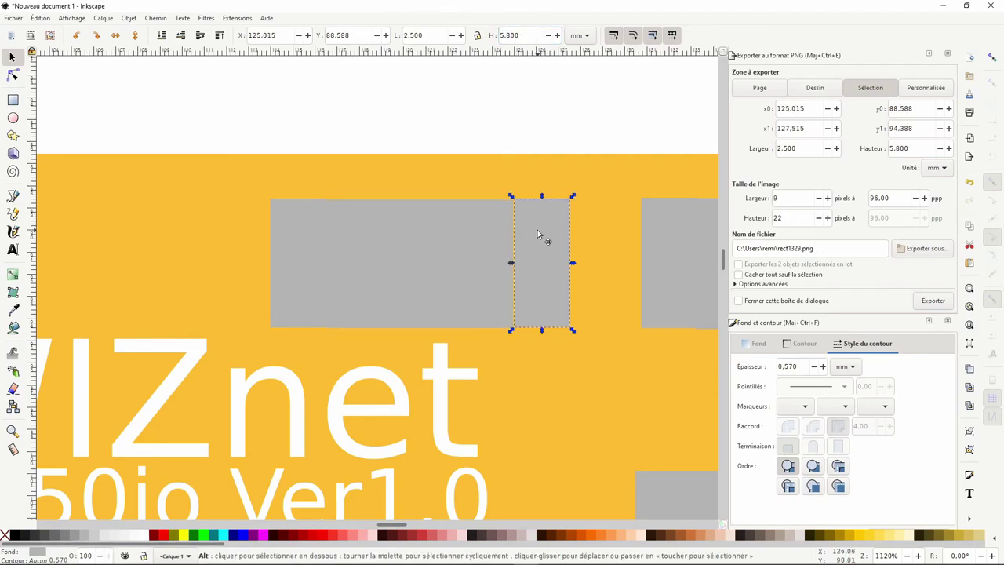
click(485, 126)
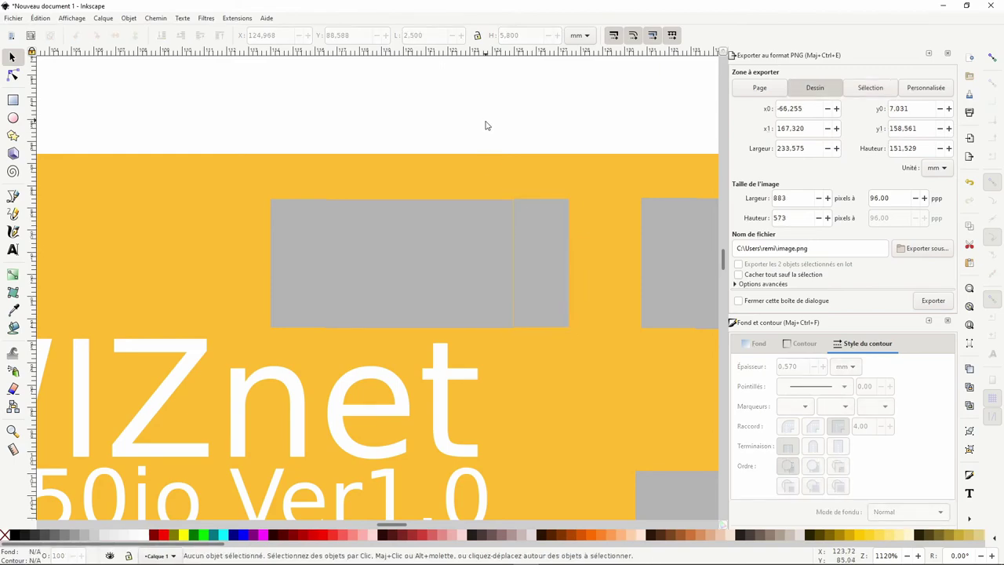
click(531, 255)
drag(538, 259, 539, 244)
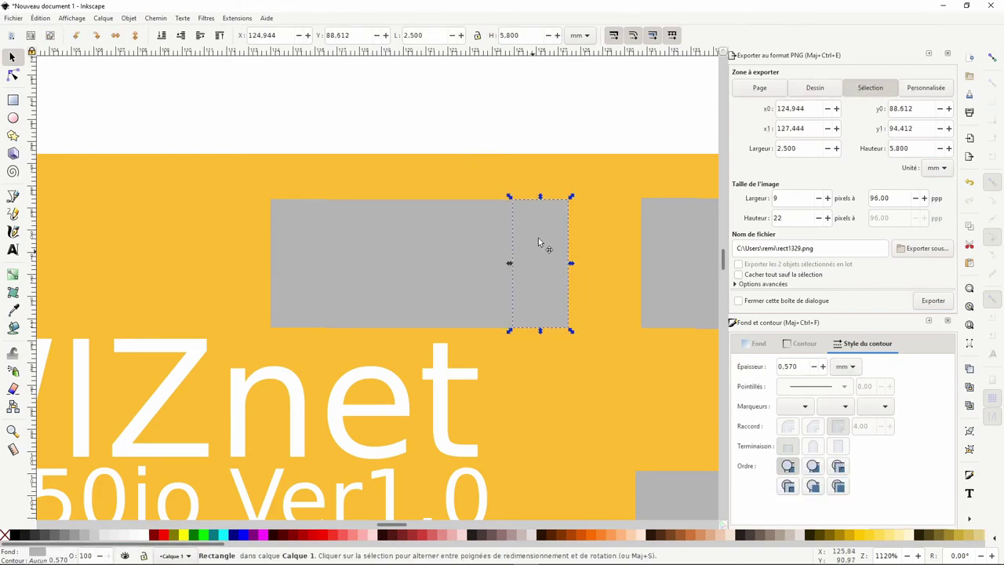
click(555, 102)
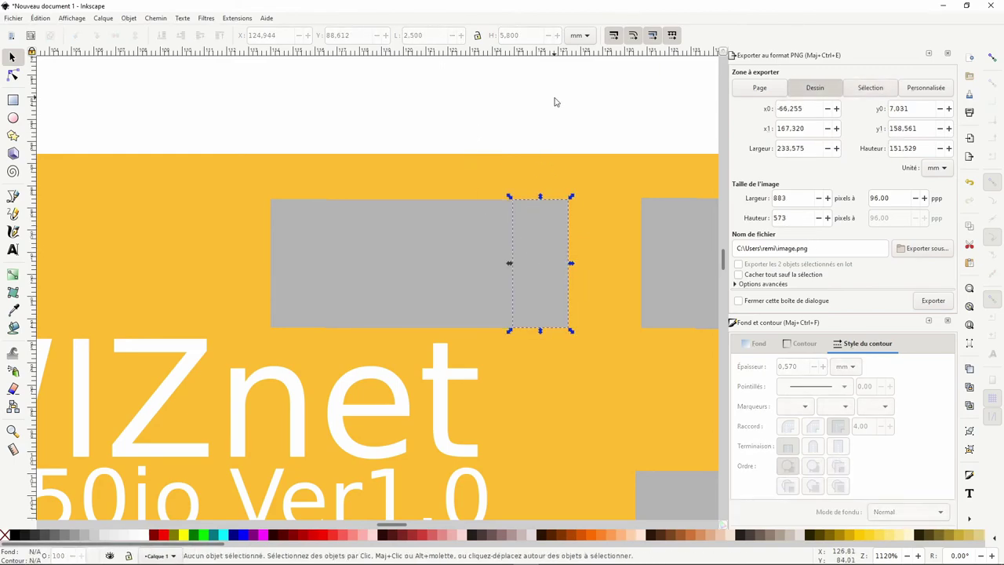
click(447, 247)
ctrl+scroll(428, 259, down, 4)
Fill the first component's middle rectangle with beige sampled from the photo.
ctrl+scroll(423, 276, down, 2)
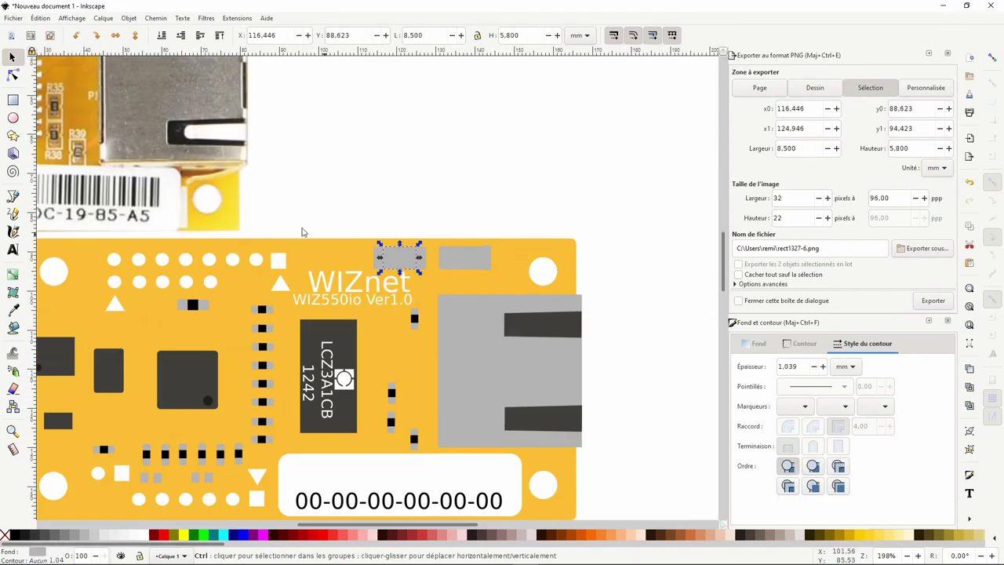
scroll(235, 282, up, 3)
click(13, 311)
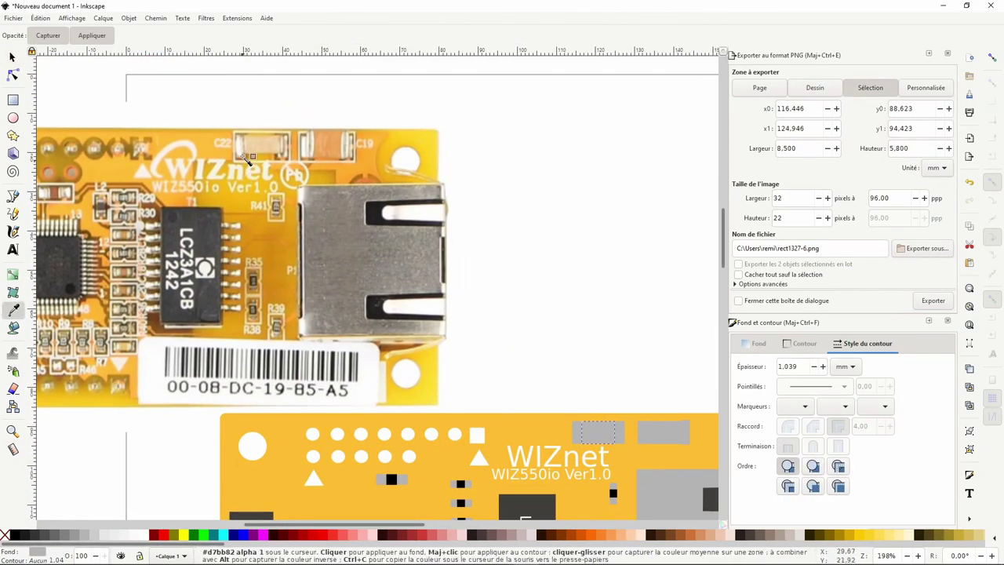
click(260, 146)
scroll(541, 196, right, 1)
scroll(541, 196, down, 1)
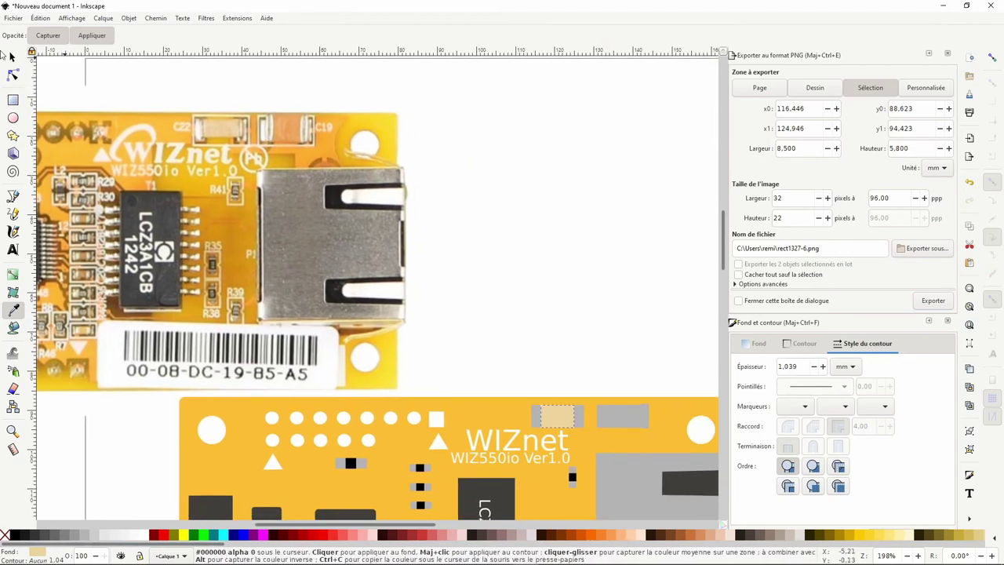
Shorten the second component's narrow right end piece by entering ,88 as its height.
click(12, 58)
click(645, 414)
ctrl+scroll(644, 414, up, 1)
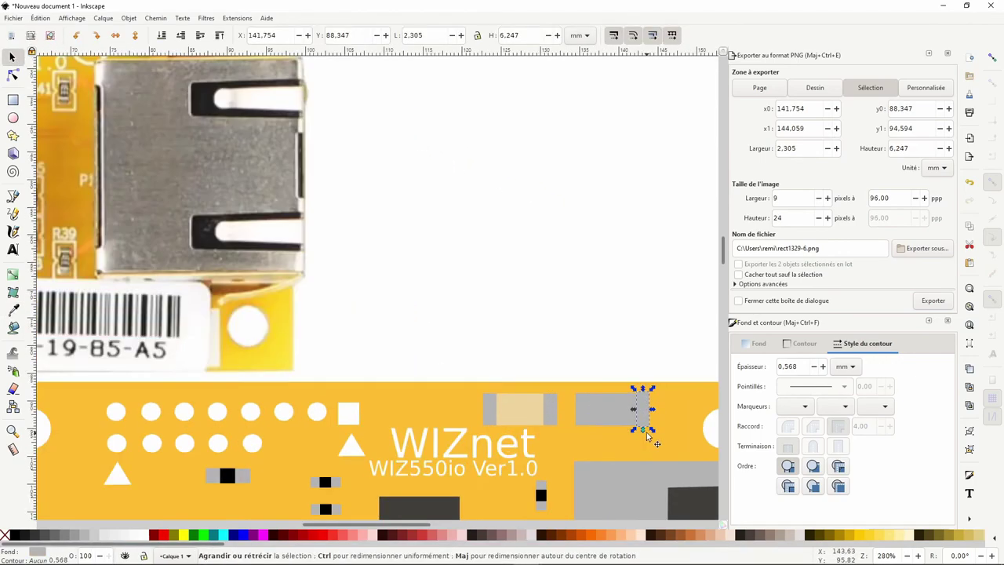
ctrl+scroll(645, 403, up, 2)
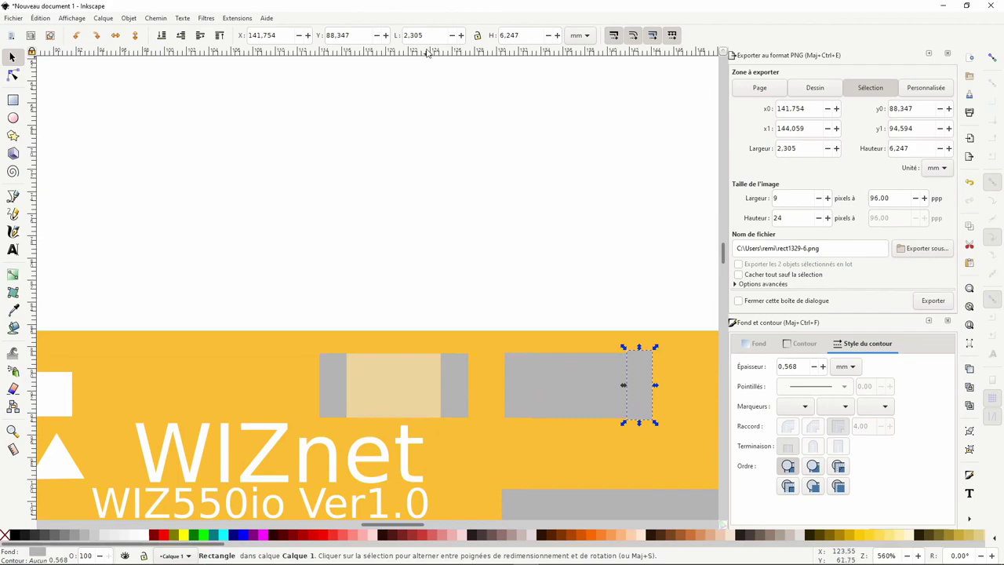
click(446, 384)
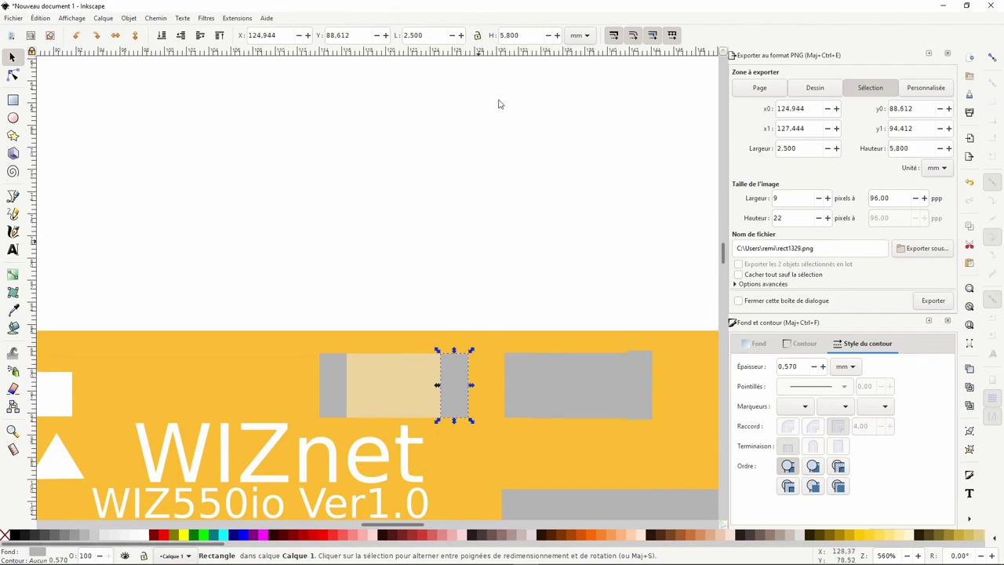
click(645, 392)
drag(526, 36, 447, 28)
text(5)
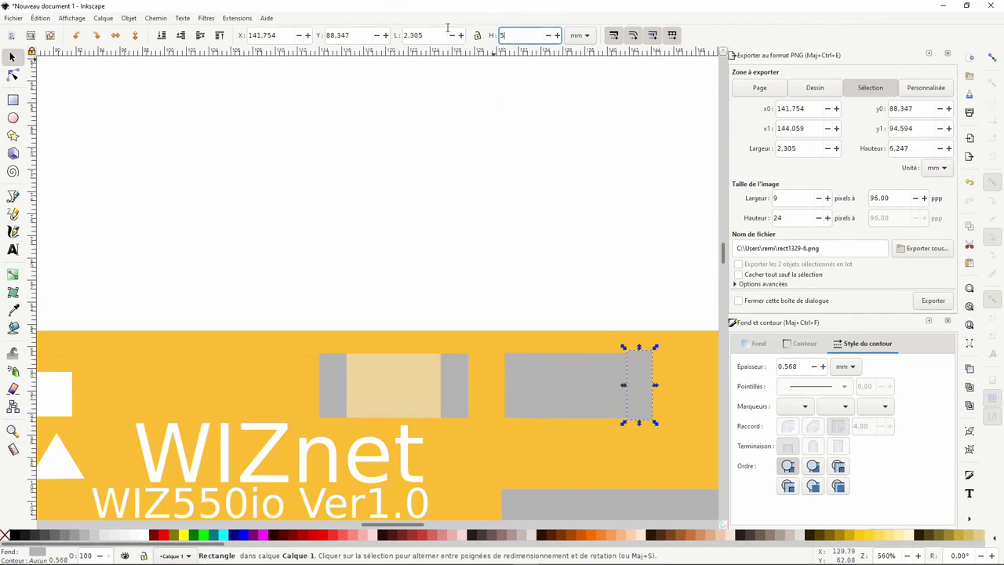
text(,88)
key(Return)
Set the second component's wider middle rectangle height to 5,800.
click(529, 381)
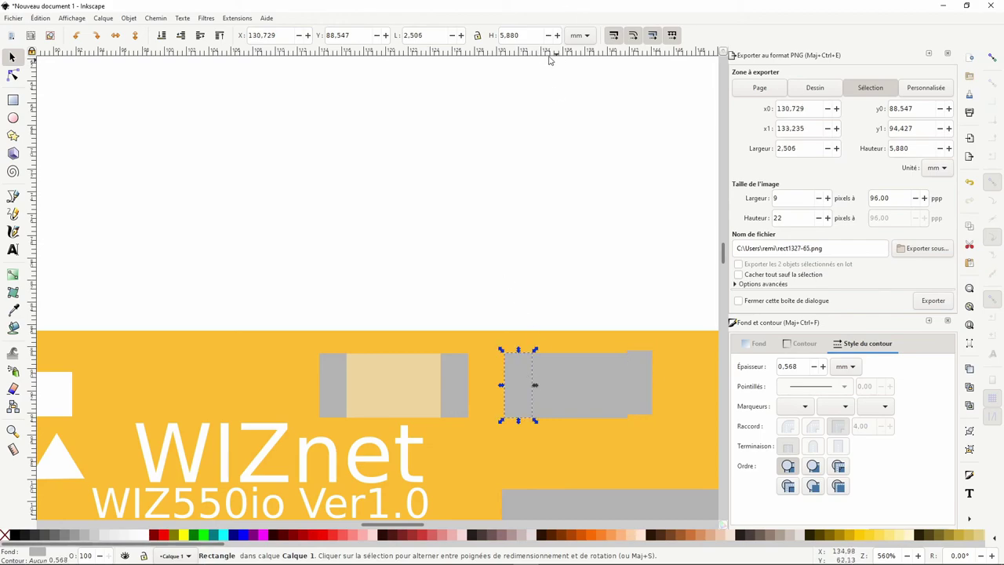
click(525, 35)
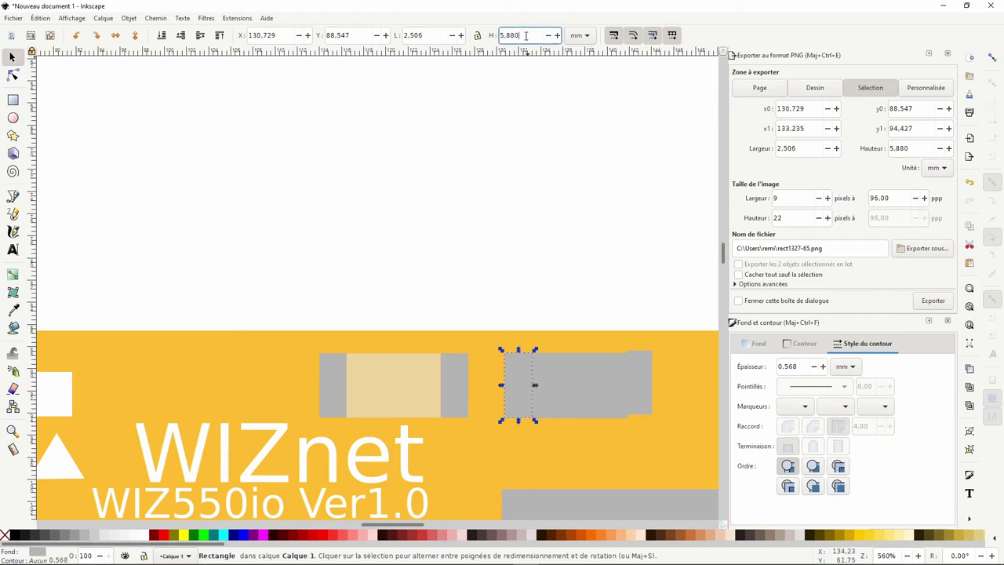
click(550, 386)
double_click(531, 35)
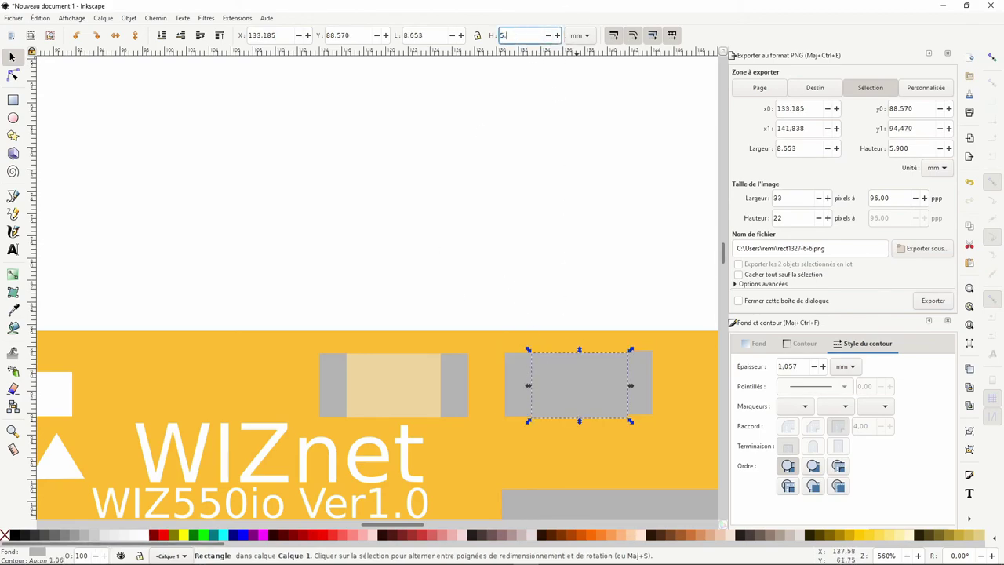
text(800)
key(Return)
Nudge the narrow right end piece up into line with Alt+Up.
click(668, 371)
click(643, 372)
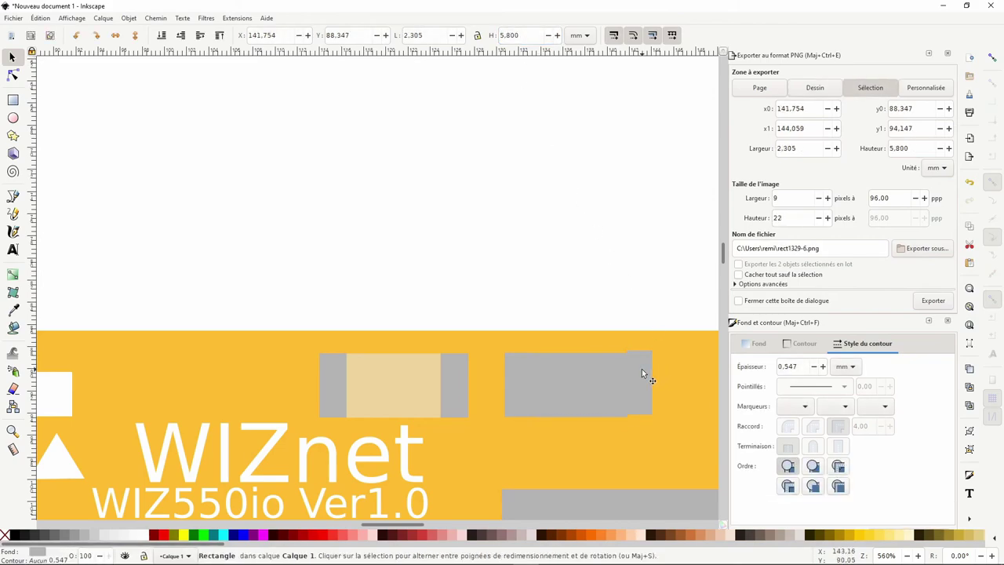
key(alt+Up)
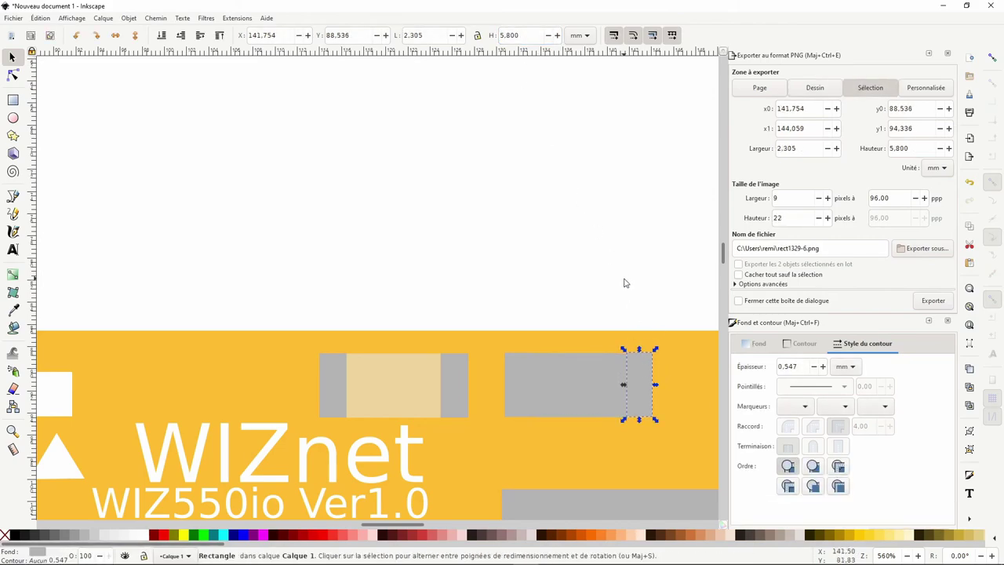
key(Escape)
click(639, 373)
Fill the second component's middle rectangle with orange sampled from the photo.
click(570, 362)
scroll(435, 300, down, 3)
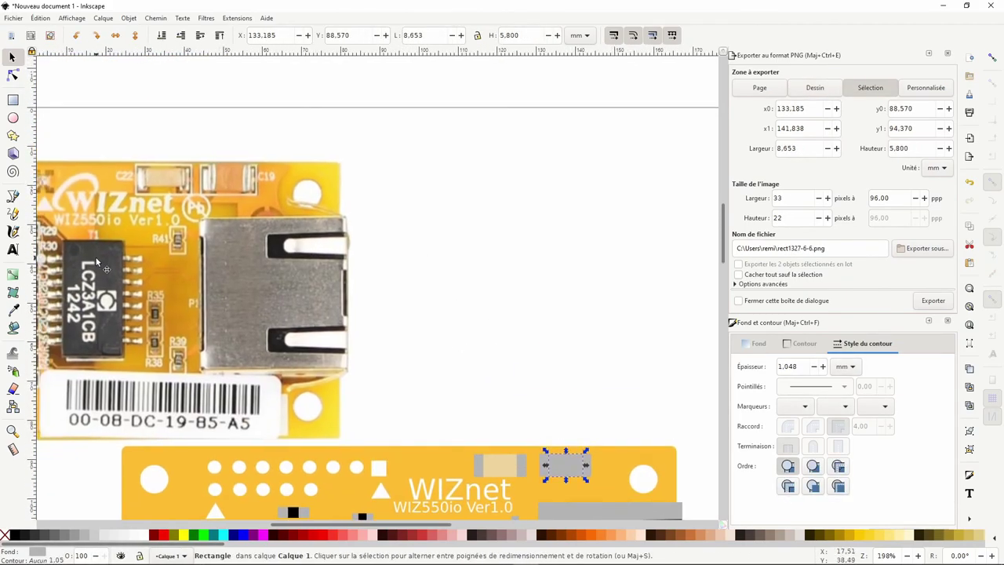
click(13, 310)
click(313, 369)
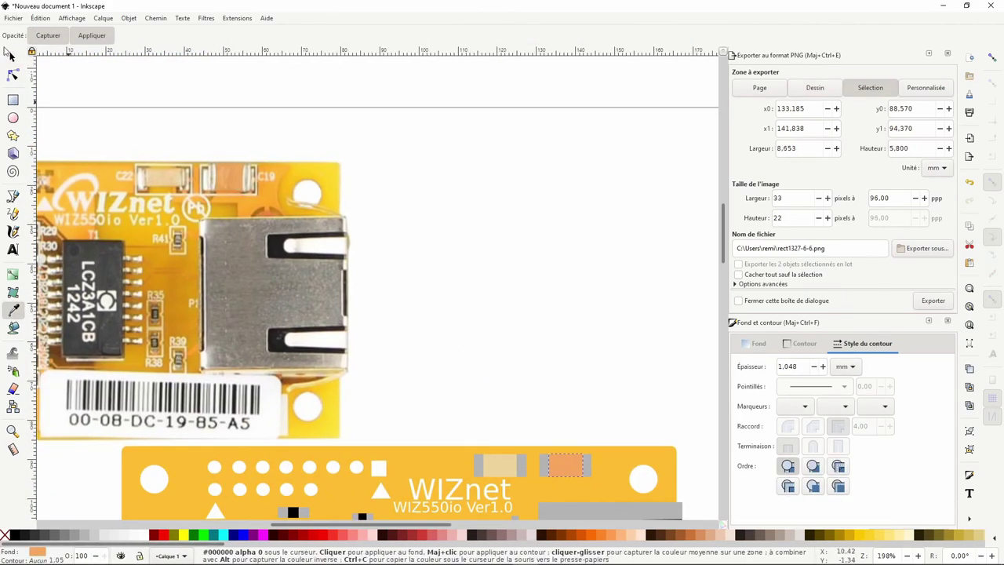
key(s)
click(582, 325)
scroll(565, 168, down, 3)
Select individual pad rectangles inside the pad group beside the chip.
scroll(571, 231, down, 2)
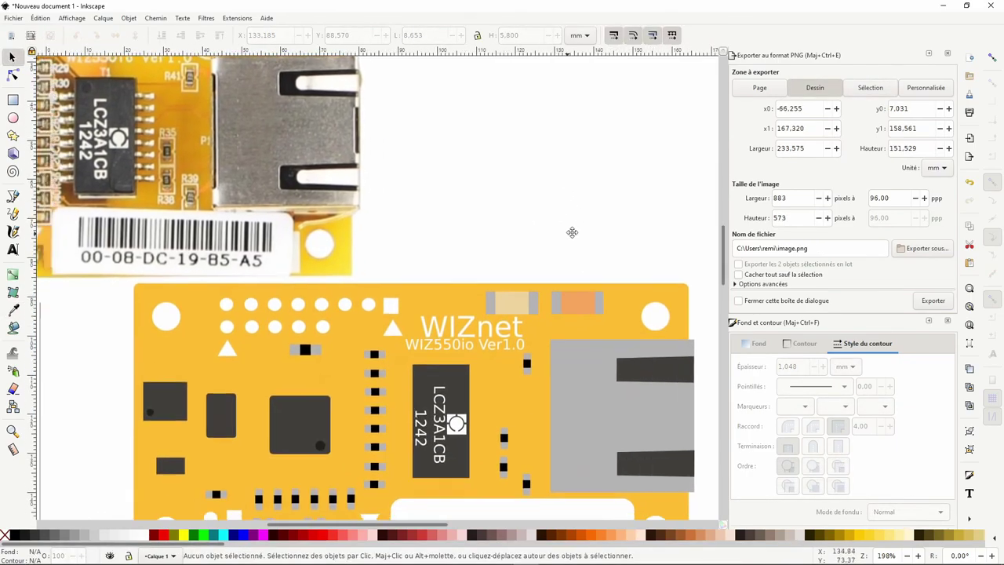
scroll(544, 282, down, 2)
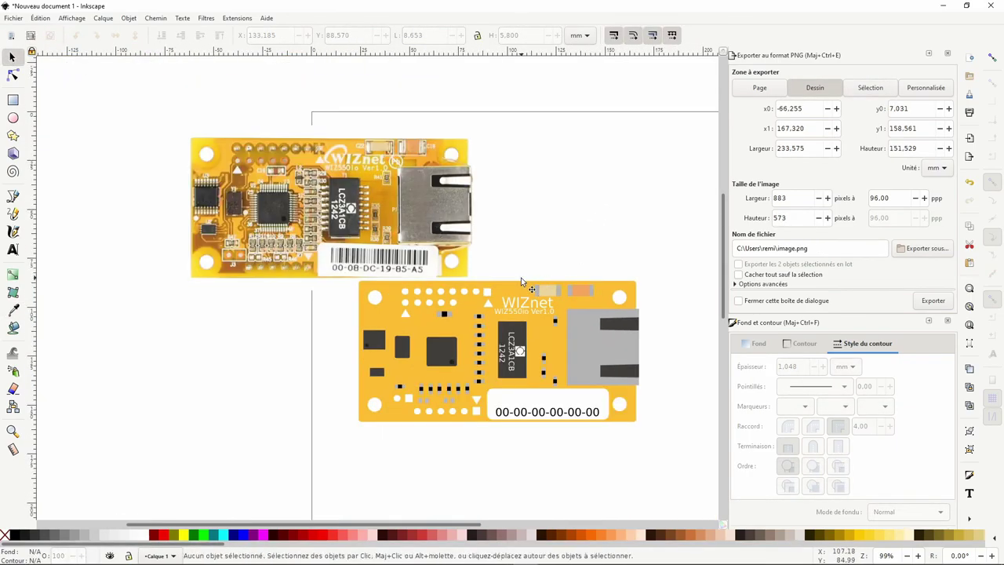
scroll(468, 312, up, 2)
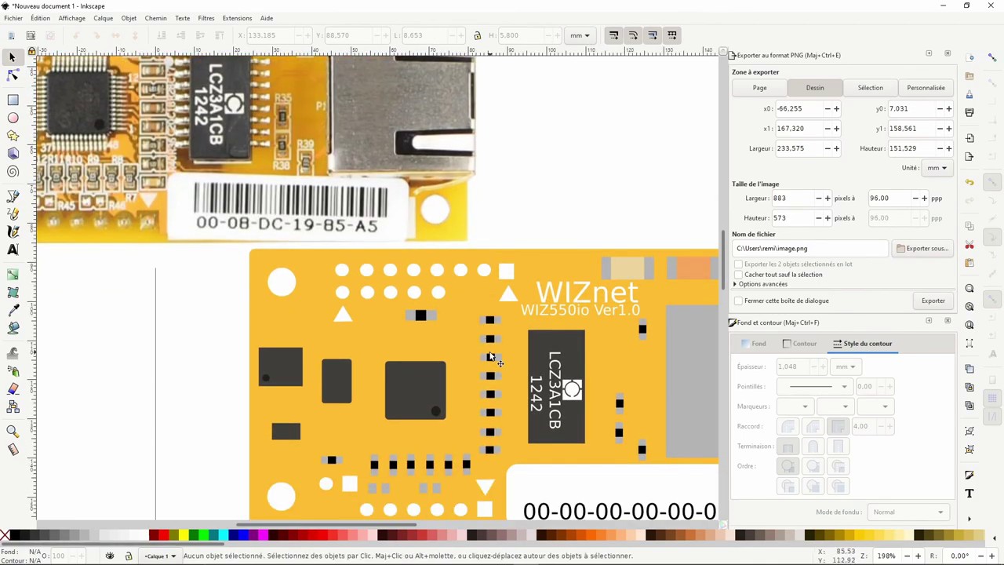
click(492, 357)
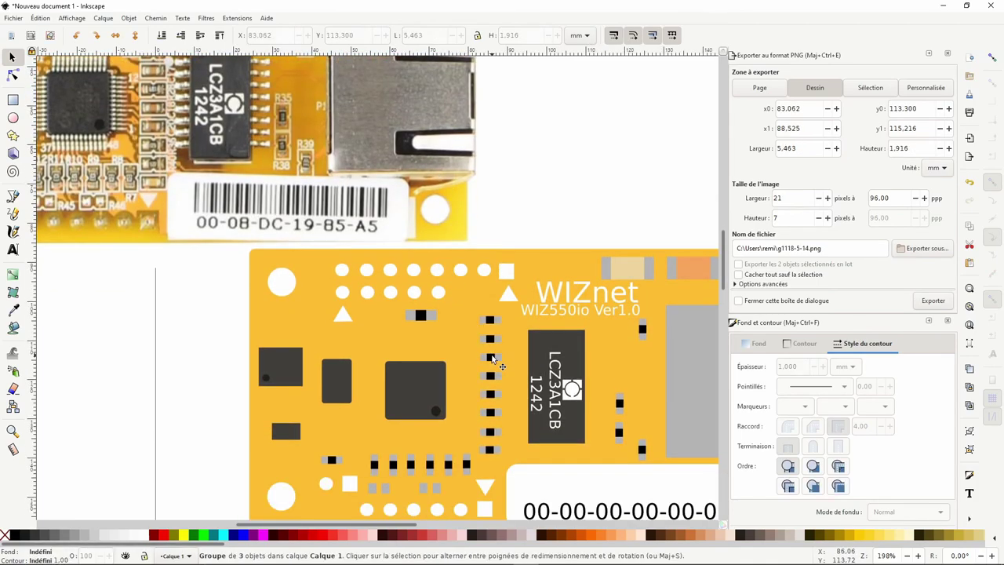
click(13, 76)
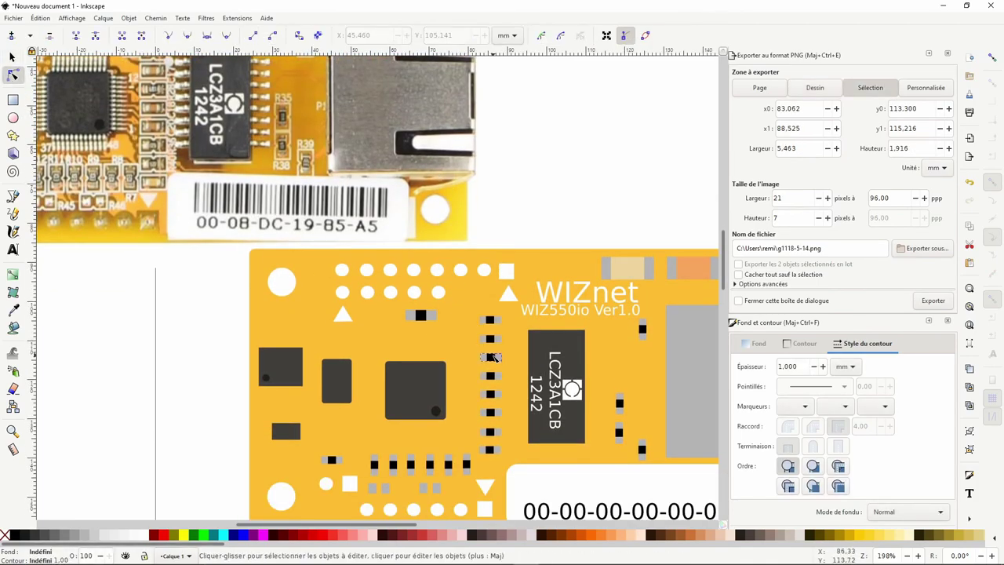
click(487, 358)
scroll(486, 358, up, 4)
click(462, 341)
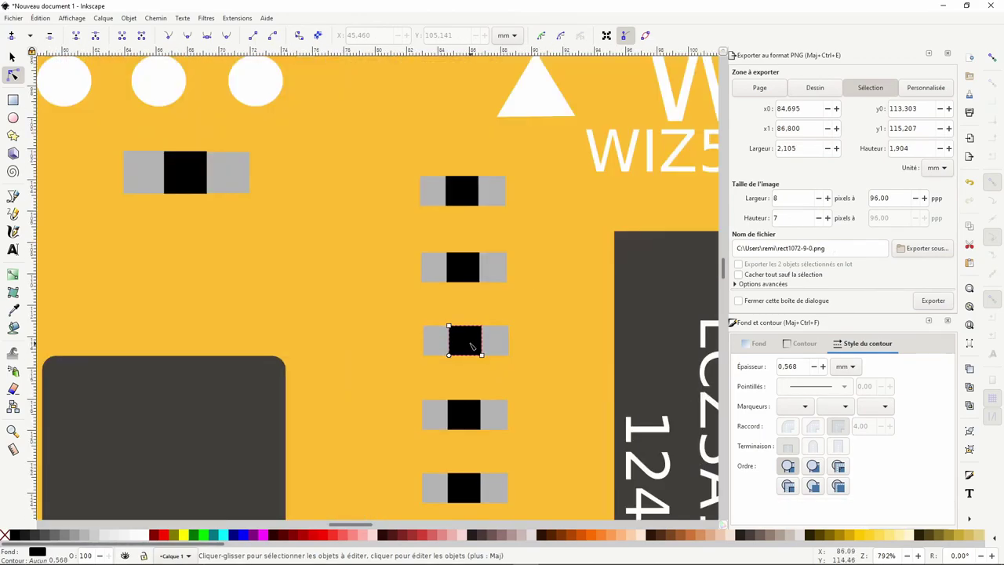
scroll(463, 341, down, 5)
scroll(485, 432, up, 1)
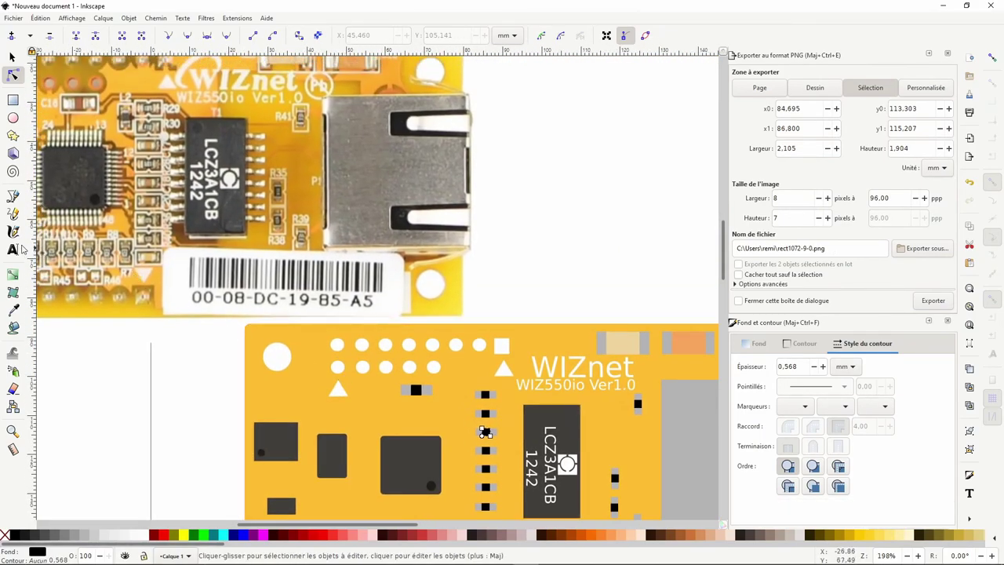
click(14, 310)
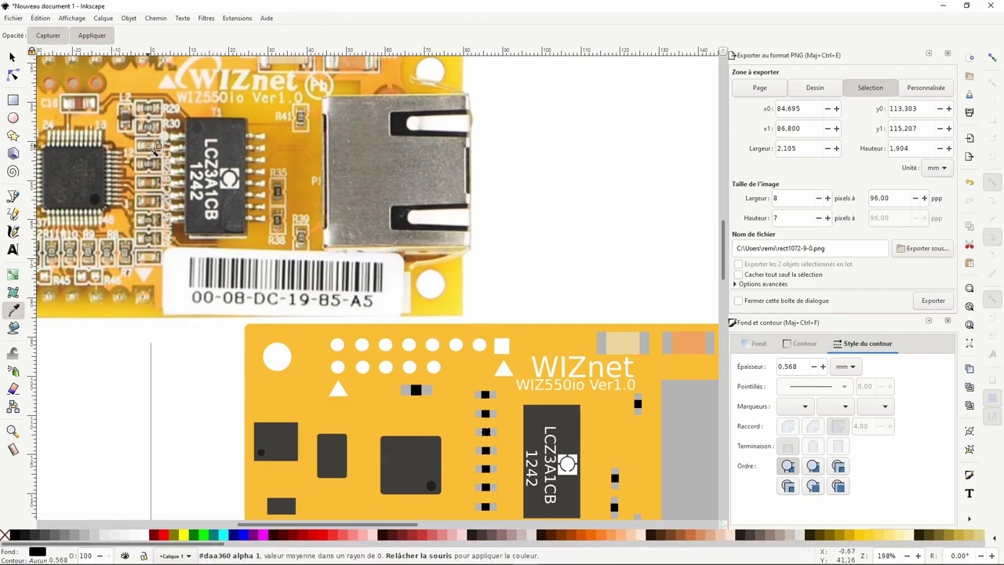
click(12, 76)
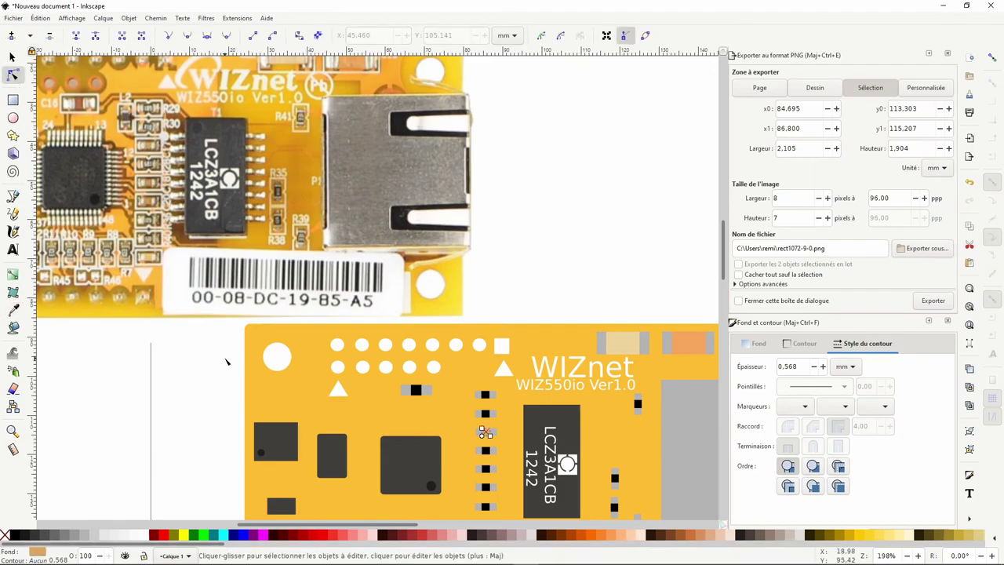
Colour a pad in the column with the photo's tan resistor colour.
click(485, 469)
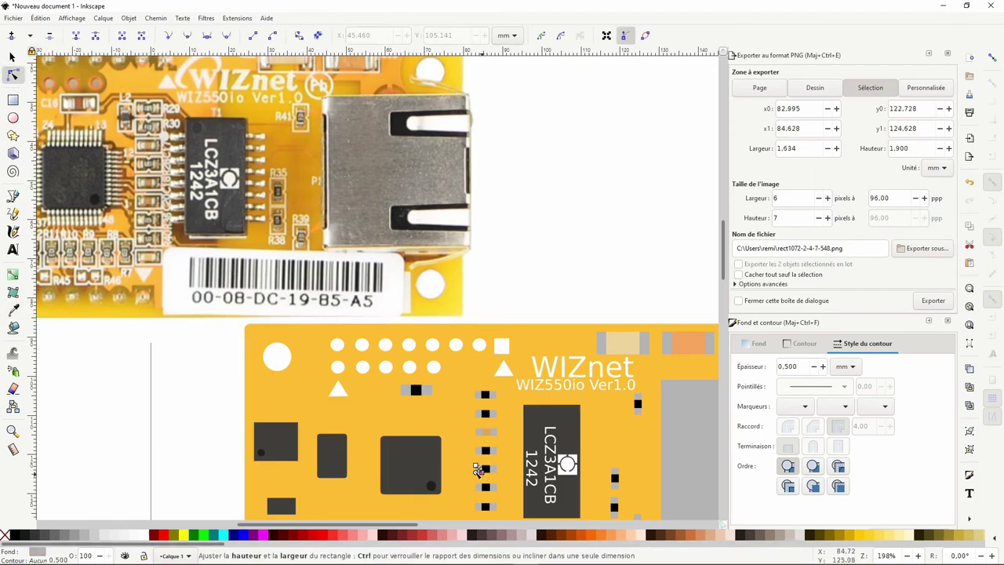
scroll(484, 469, up, 2)
scroll(487, 439, down, 1)
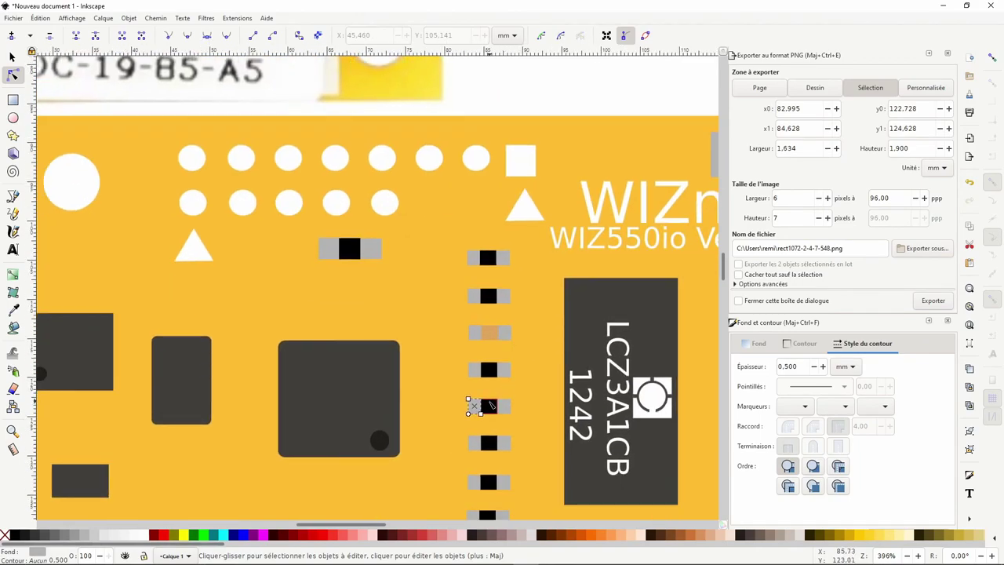
click(491, 403)
scroll(430, 412, down, 2)
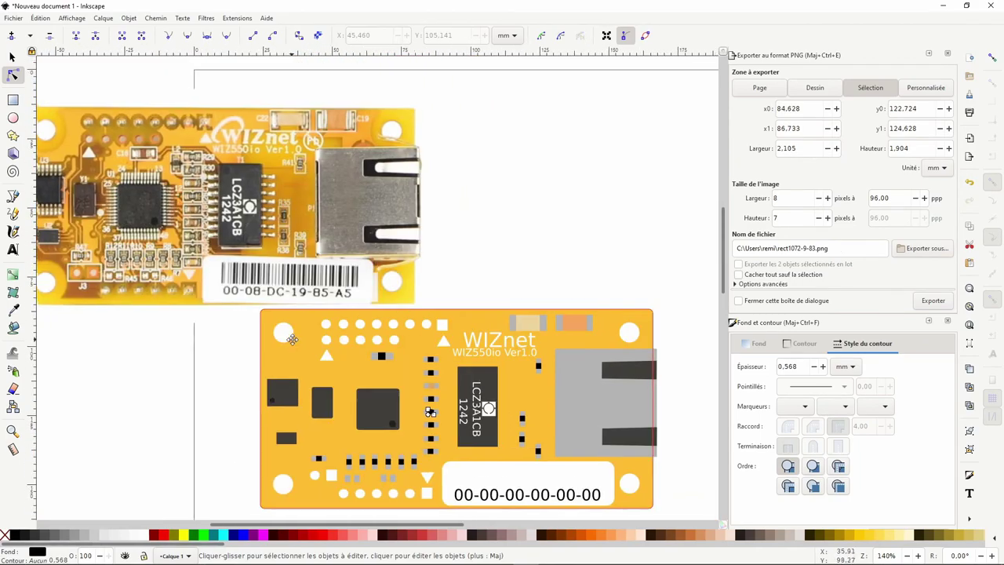
click(13, 310)
click(196, 218)
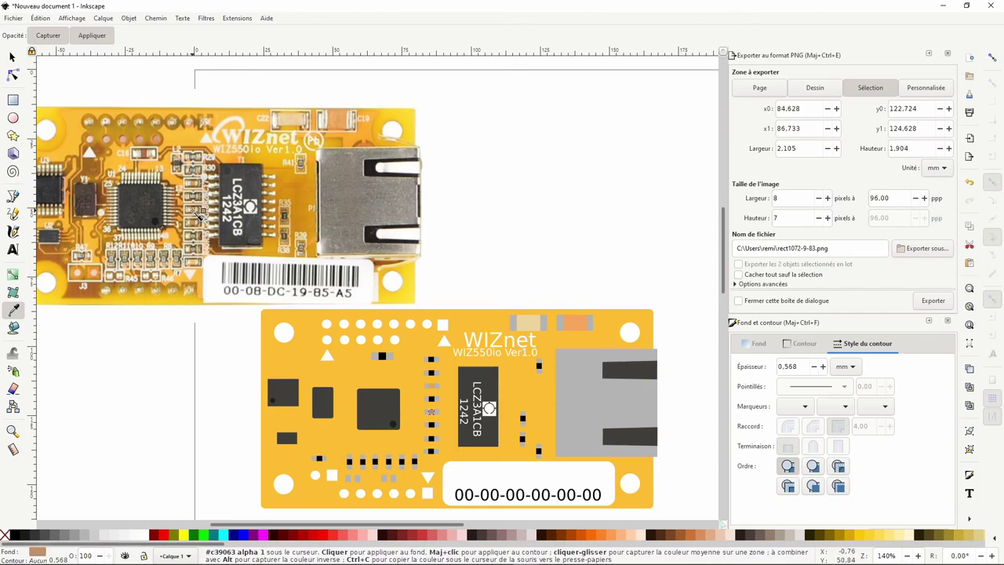
key(s)
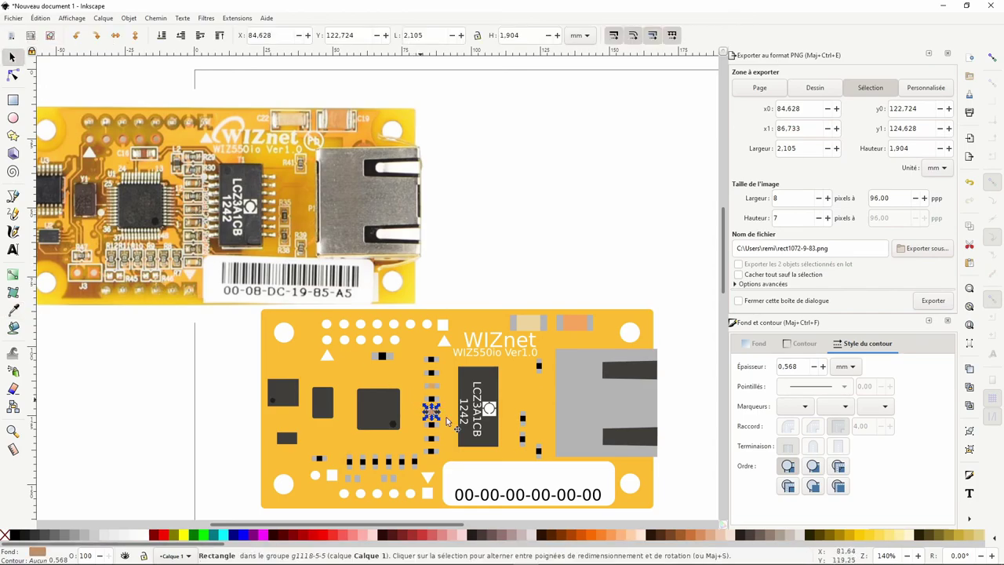
Undo the colour applied to the whole pad group and select single black pads instead.
click(432, 428)
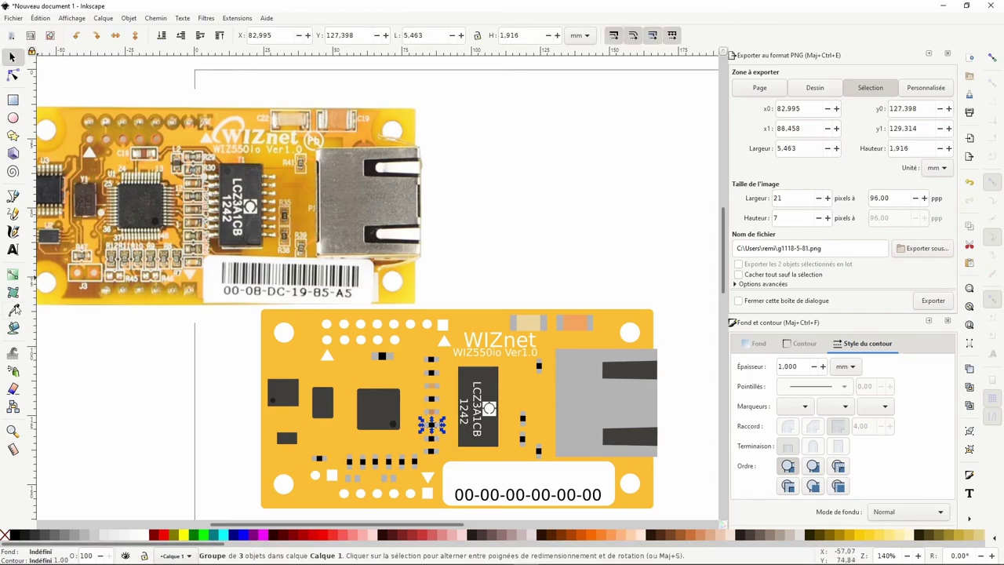
click(13, 310)
key(ctrl+z)
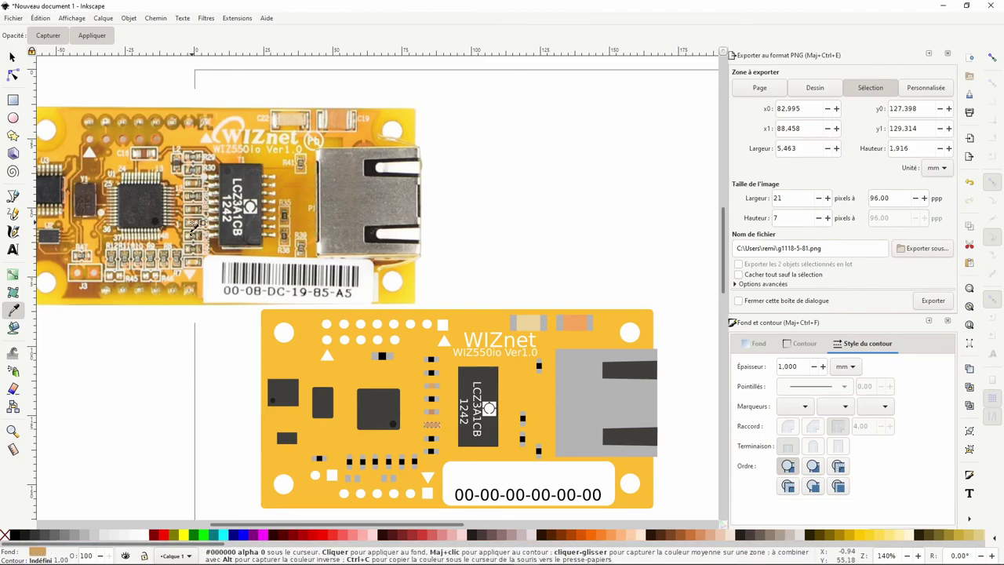
key(n)
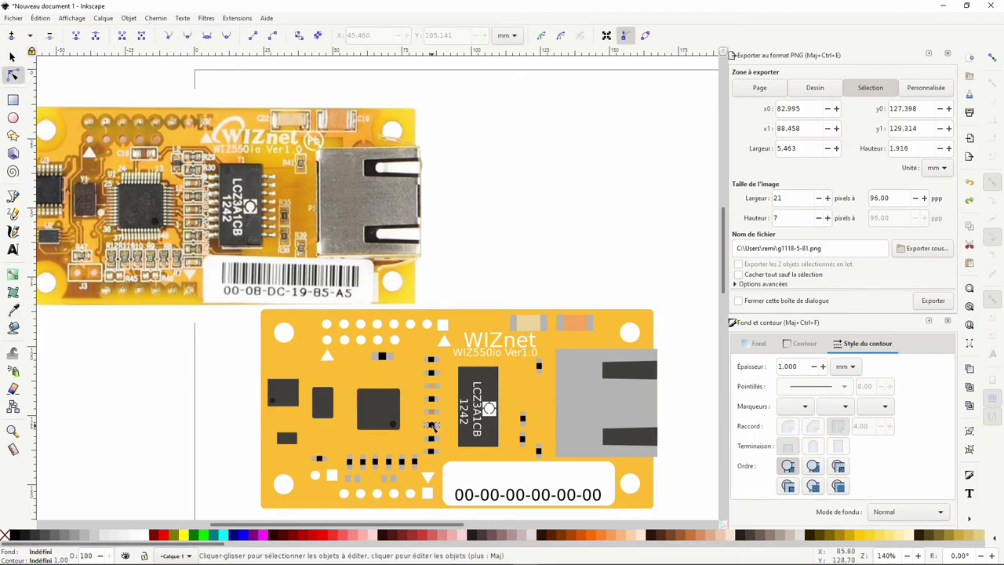
click(433, 426)
ctrl+scroll(433, 425, up, 2)
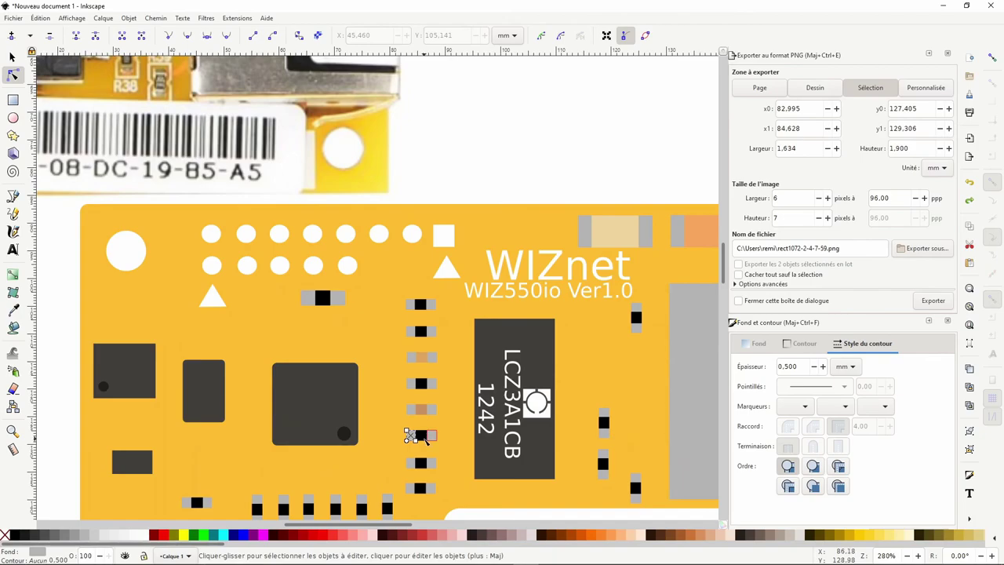
click(427, 437)
ctrl+scroll(386, 366, down, 3)
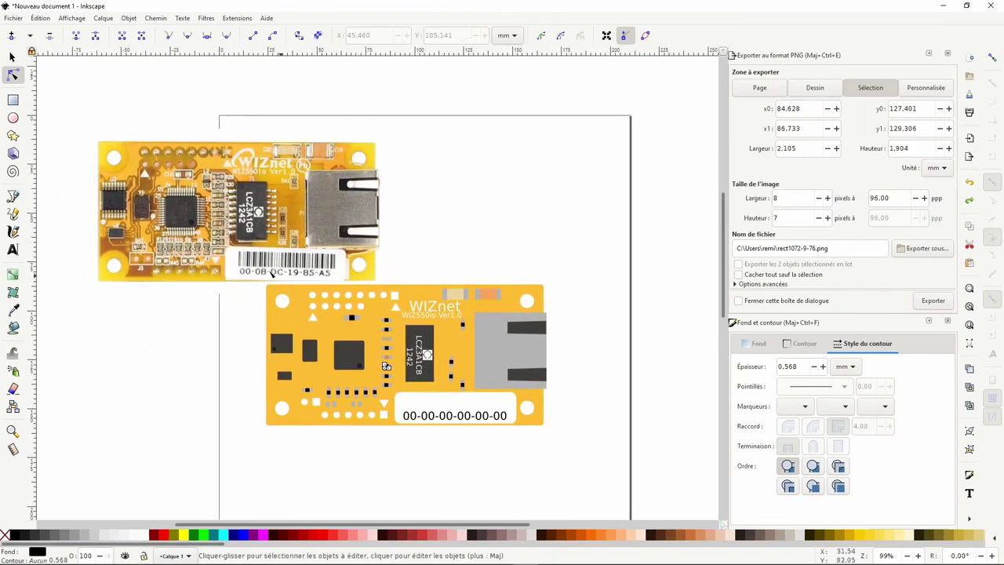
Colour the selected pad with the photo's beige resistor colour.
click(12, 310)
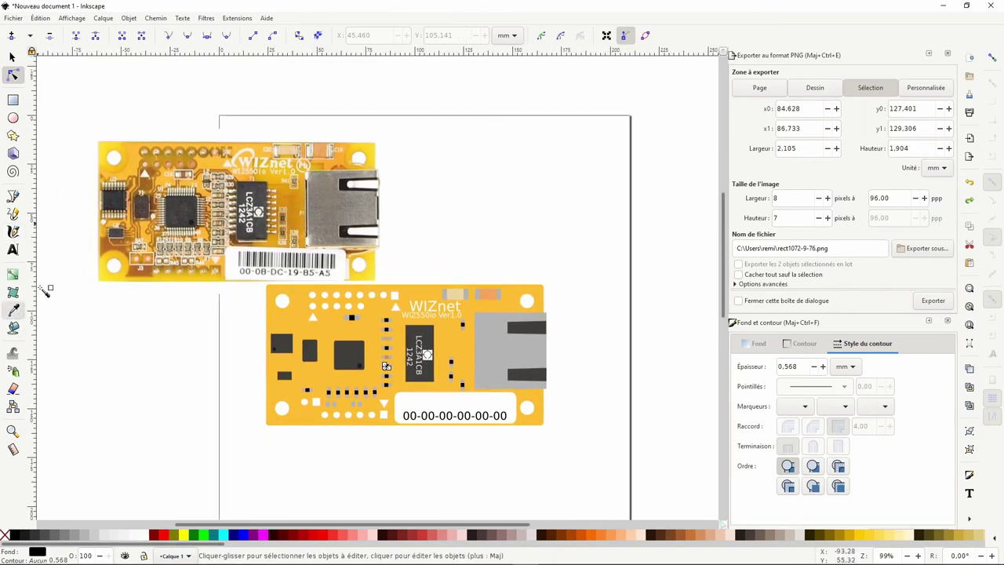
ctrl+scroll(211, 231, up, 2)
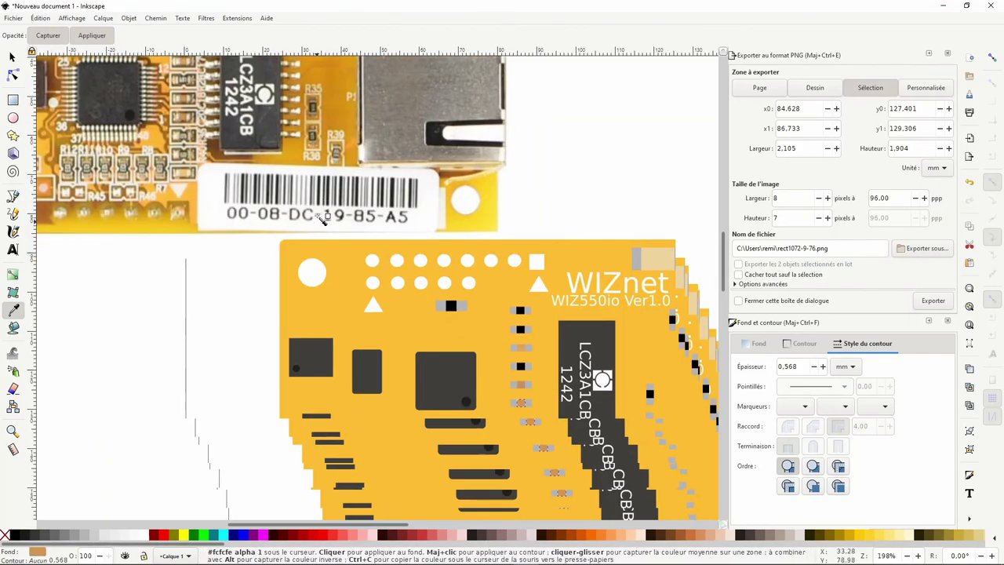
scroll(59, 114, down, 3)
key(n)
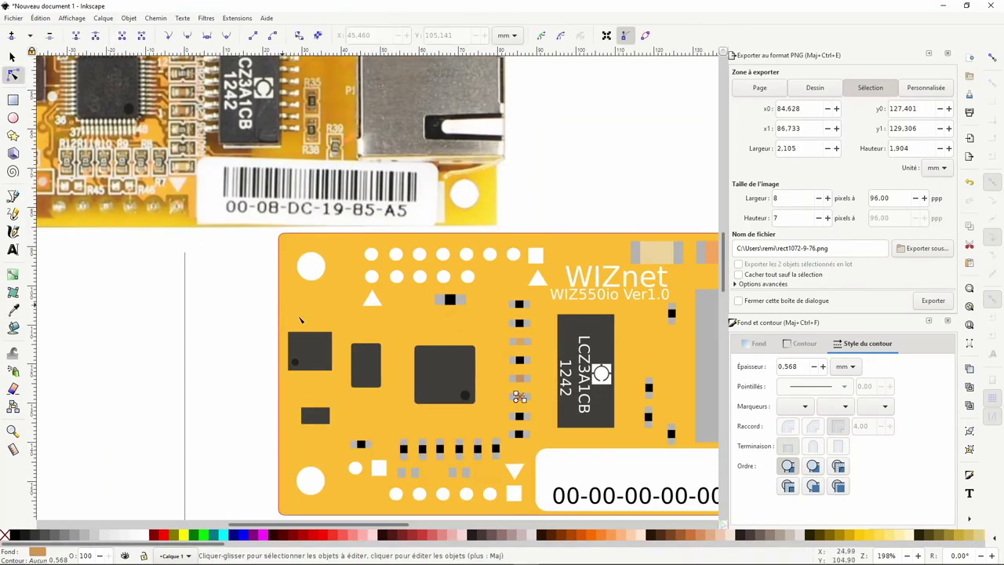
ctrl+scroll(518, 433, up, 2)
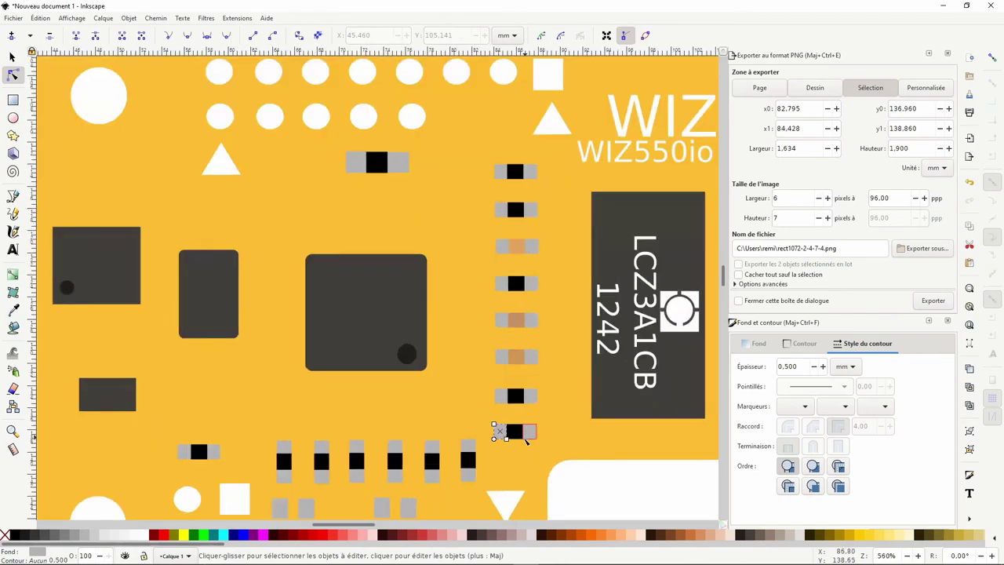
ctrl+scroll(511, 426, up, 1)
ctrl+scroll(265, 254, down, 4)
scroll(265, 254, up, 2)
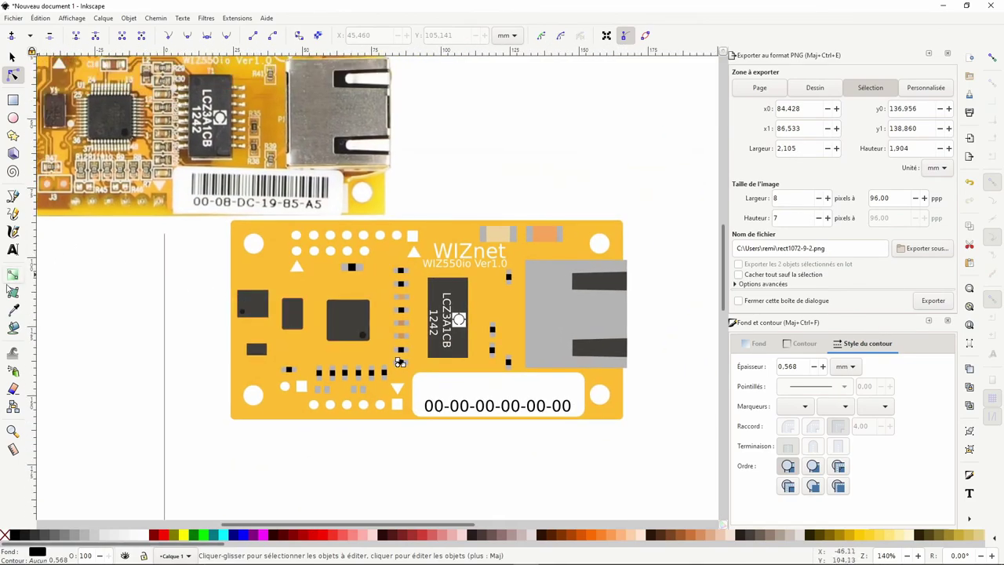
click(13, 309)
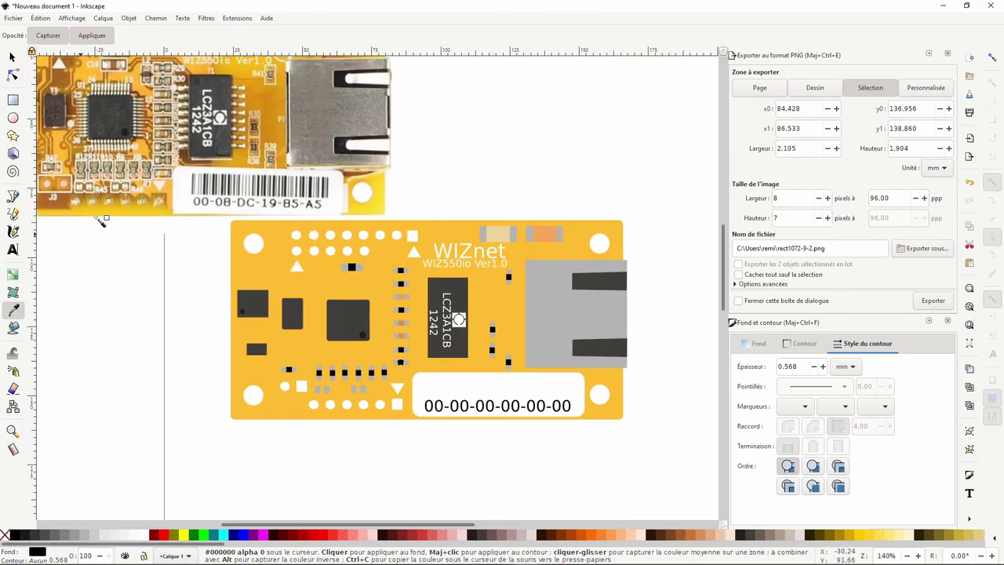
click(165, 174)
Pan the view to show both the drawn board and the photo.
drag(130, 224, 196, 266)
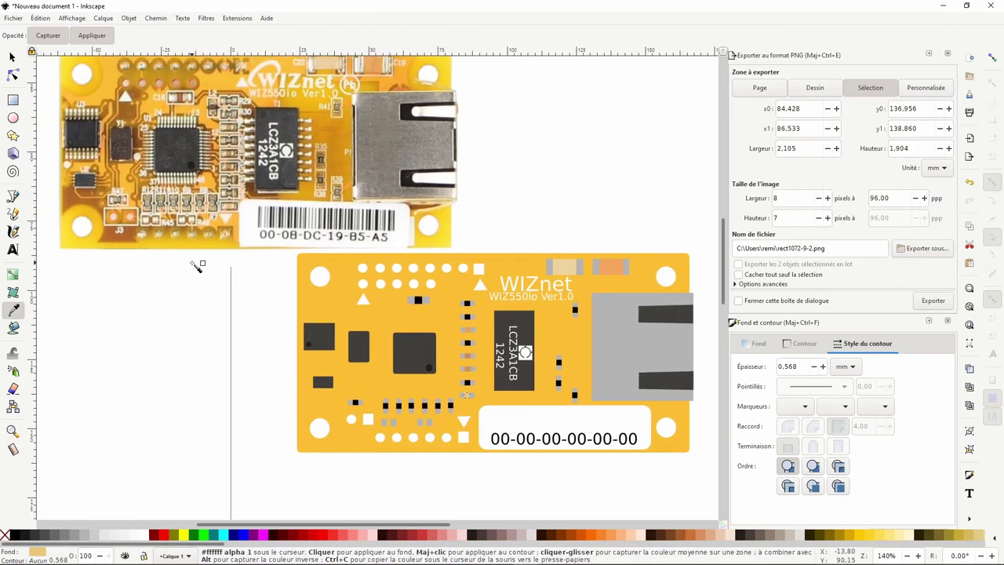
drag(196, 267, 174, 281)
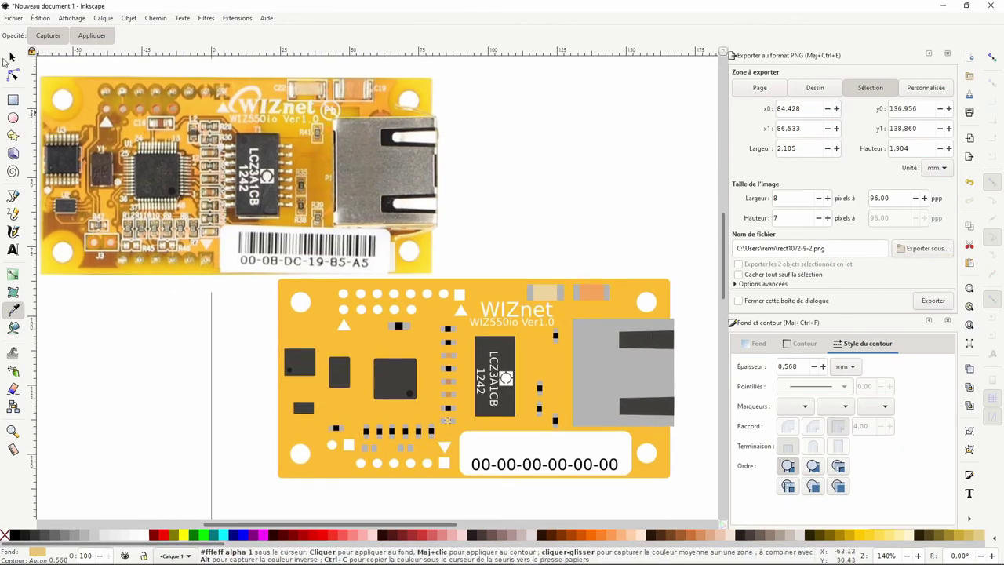
click(11, 57)
drag(175, 336, 174, 346)
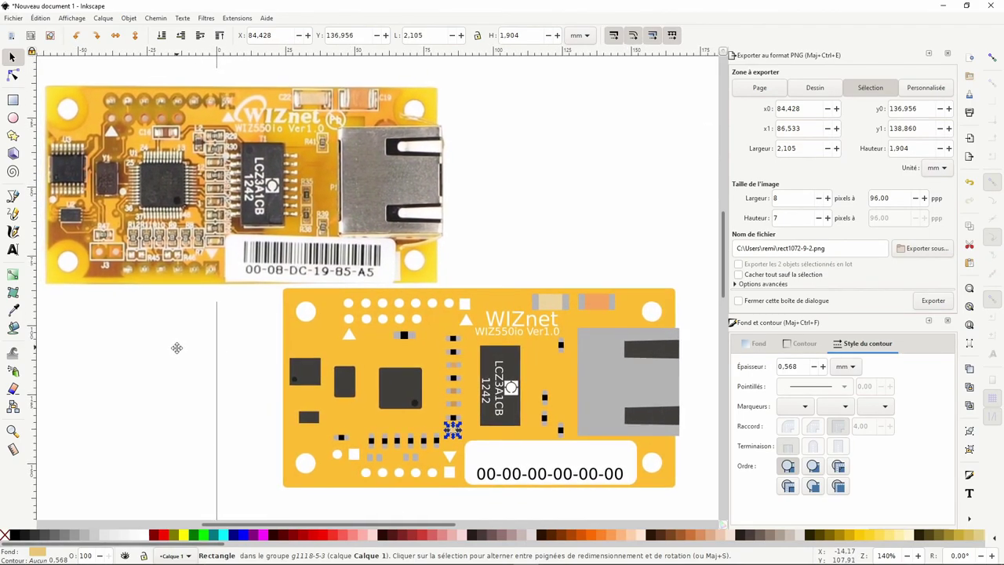
mouse_move(175, 346)
mouse_down()
mouse_move(167, 350)
mouse_move(163, 333)
mouse_up()
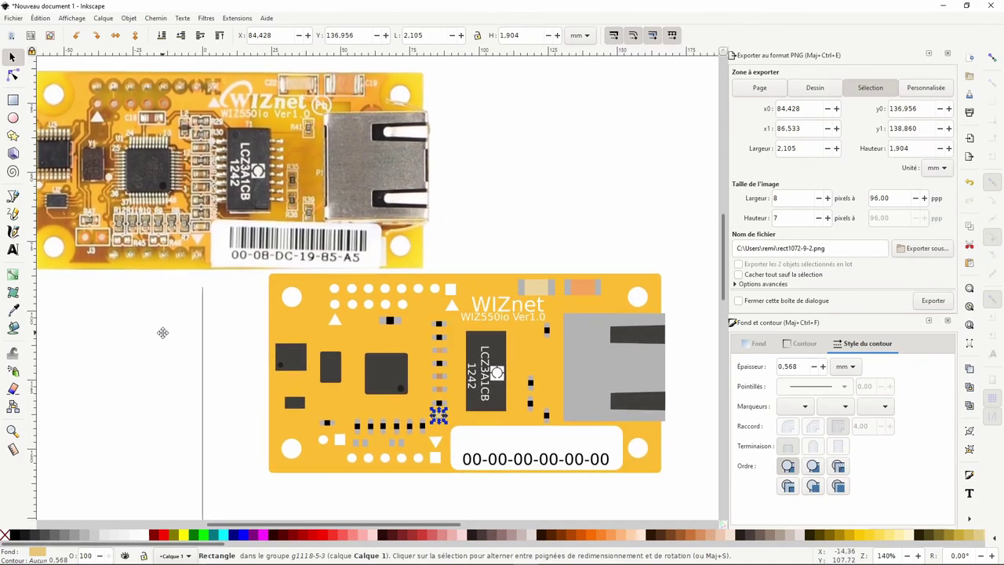
Select the two small black pads near the top pins and sample a photo colour for them.
click(389, 322)
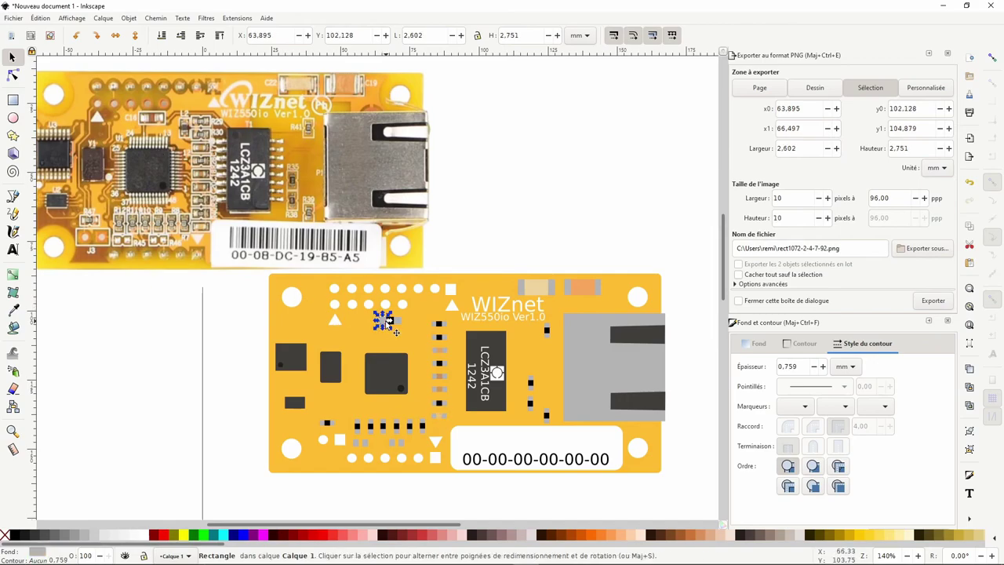
click(394, 330)
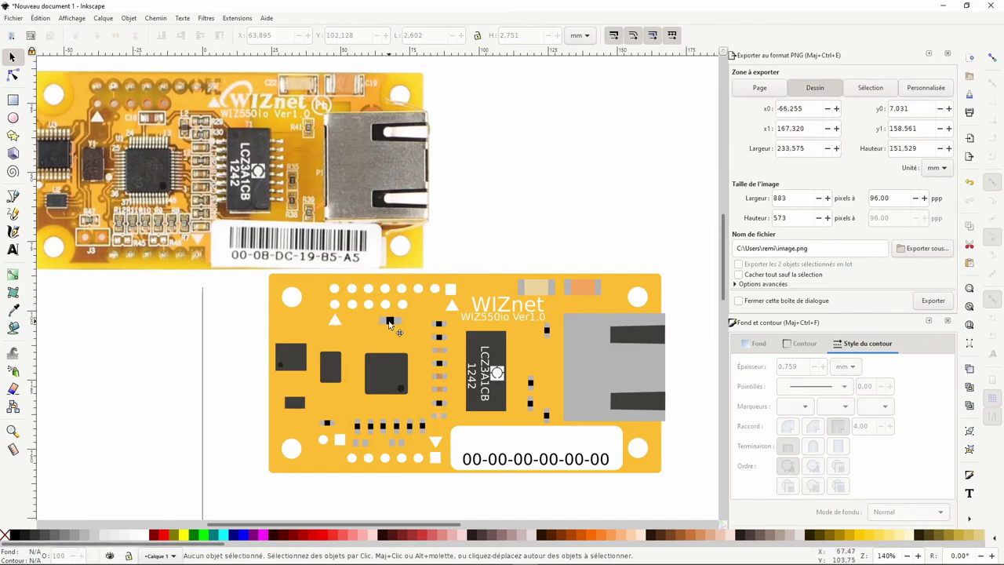
click(388, 322)
scroll(390, 321, up, 2)
click(396, 318)
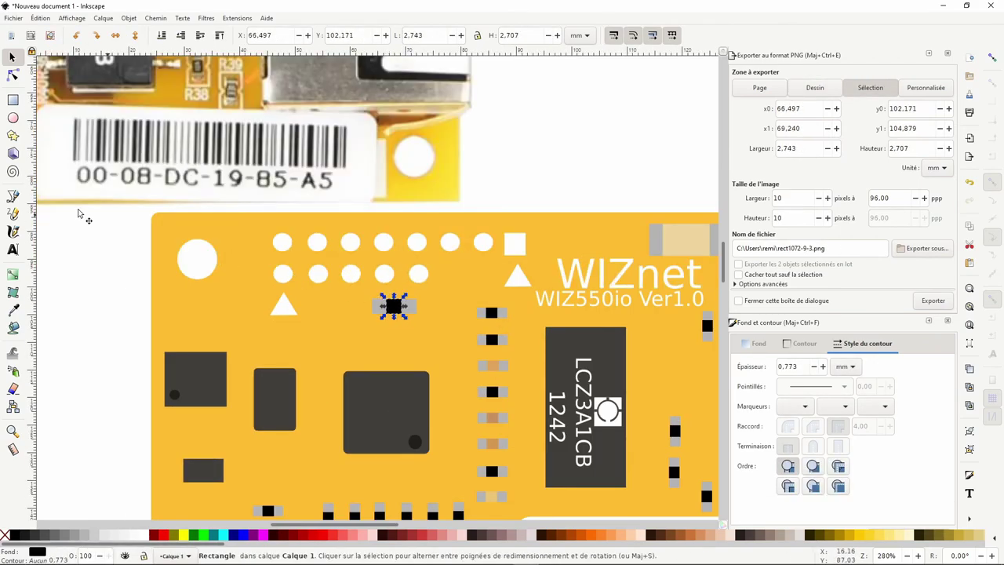
scroll(86, 224, down, 2)
scroll(102, 265, up, 3)
scroll(102, 265, left, 5)
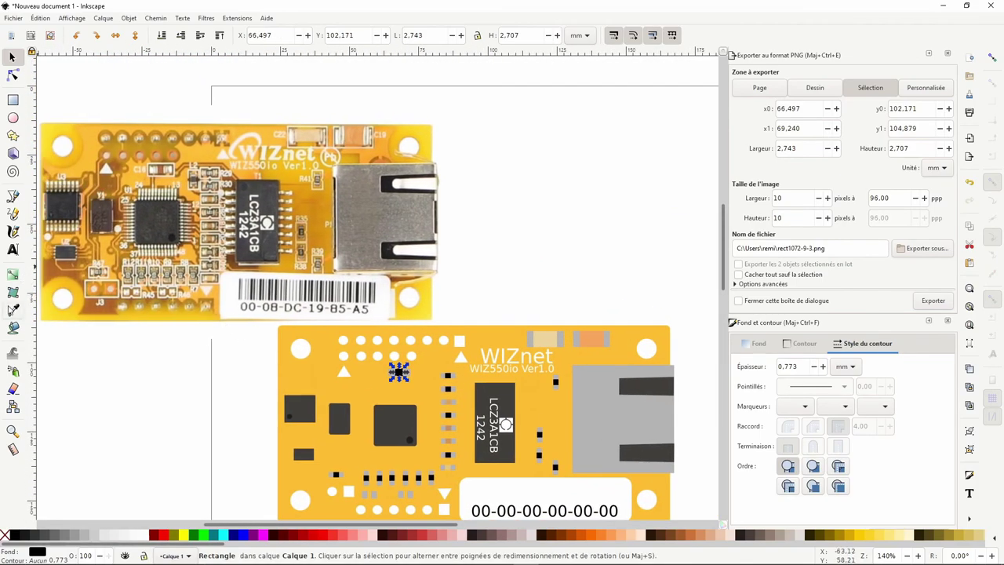
click(12, 310)
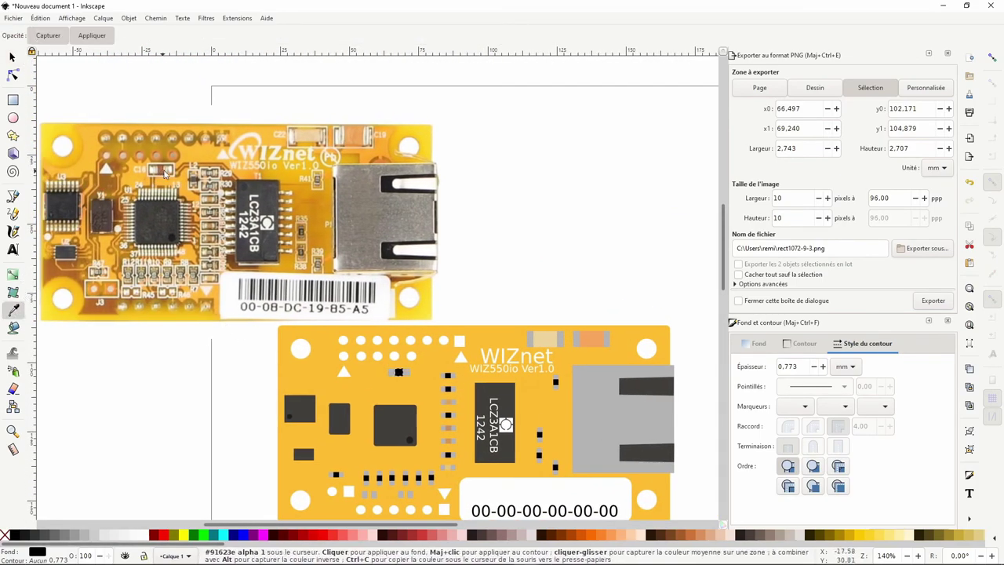
key(s)
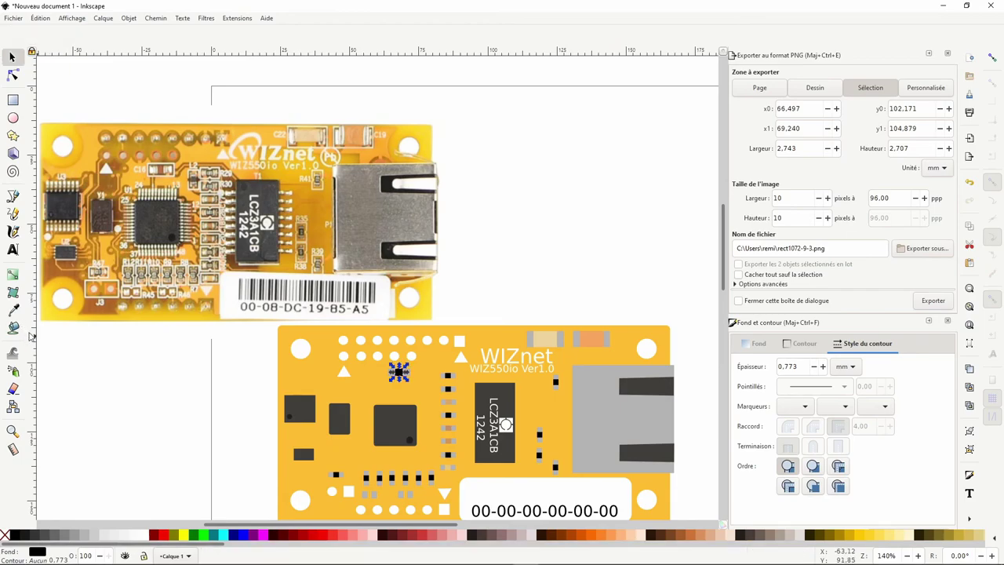
click(13, 310)
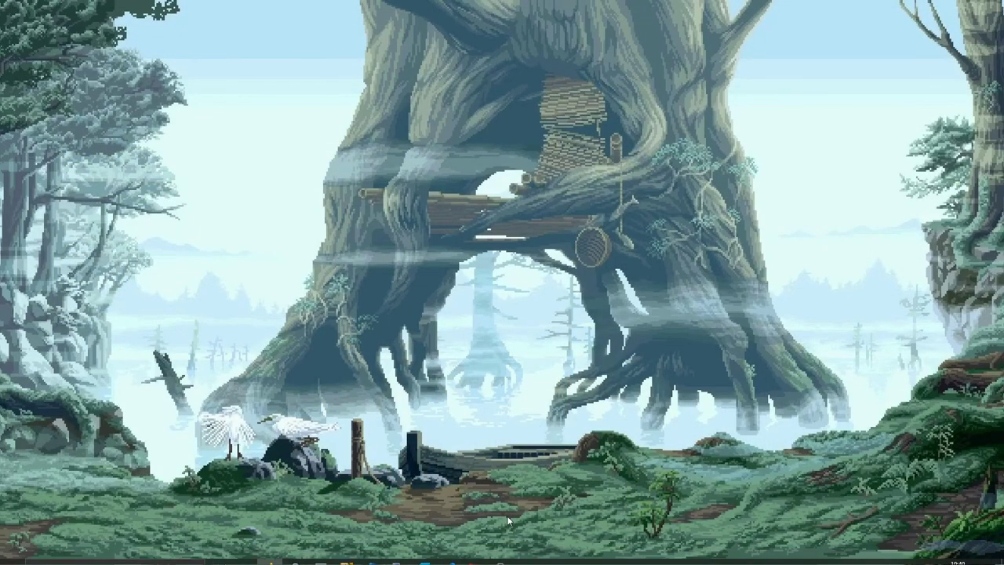
Relaunch Inkscape from the Windows search and maximise the new window.
key(super)
text(inksc)
key(Return)
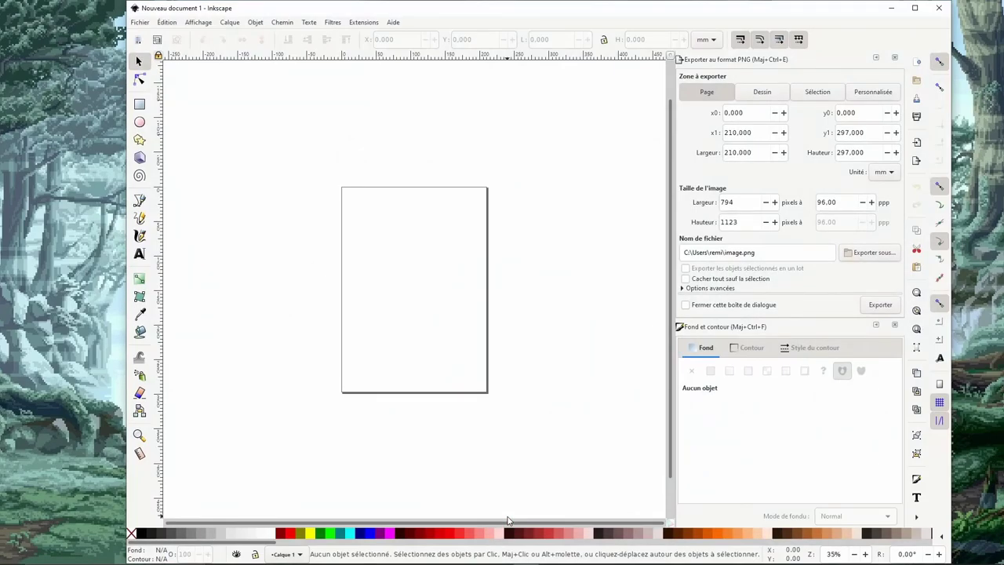
double_click(268, 9)
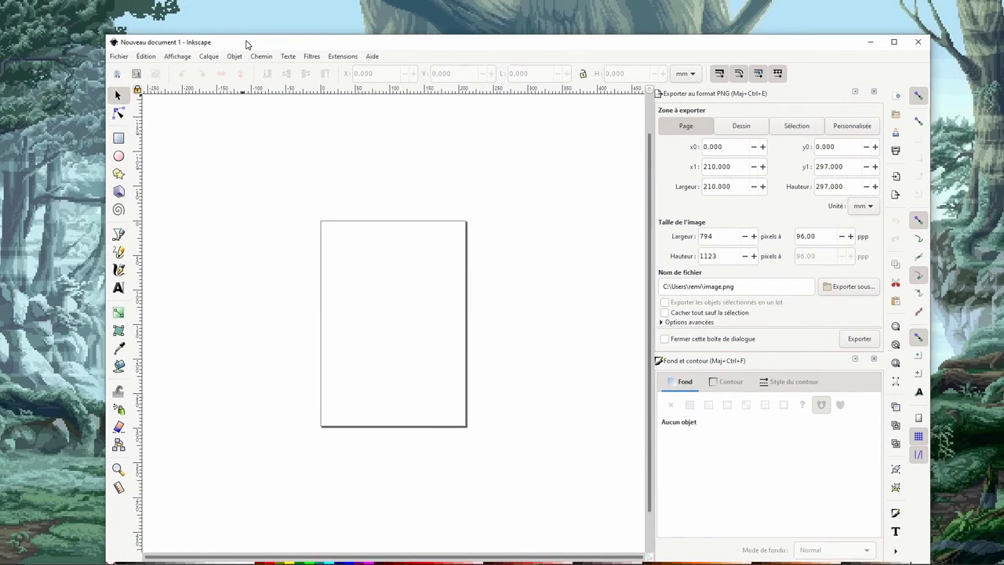
Look up the autosave folder path in Preferences, then close the Preferences dialog.
click(11, 19)
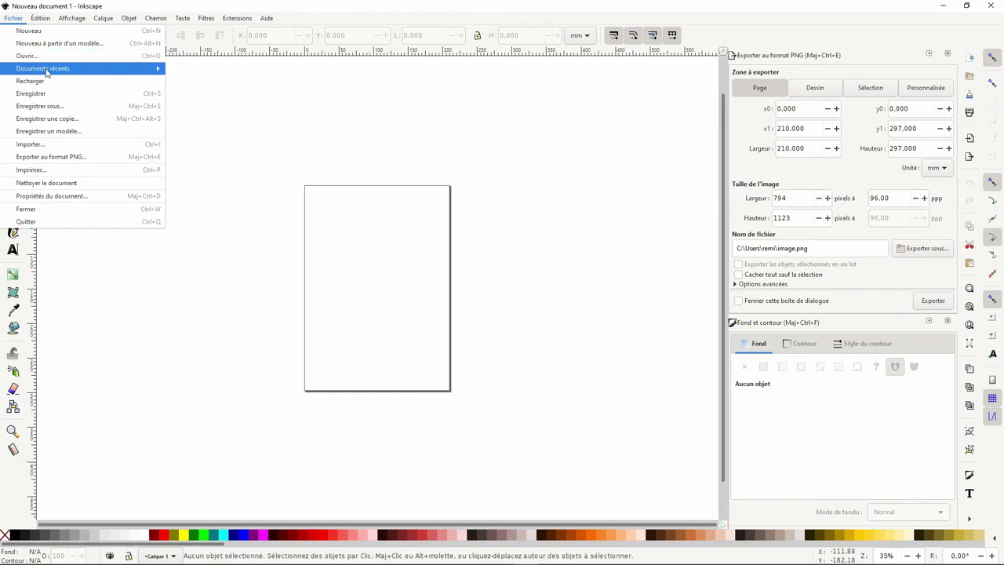
mouse_move(43, 68)
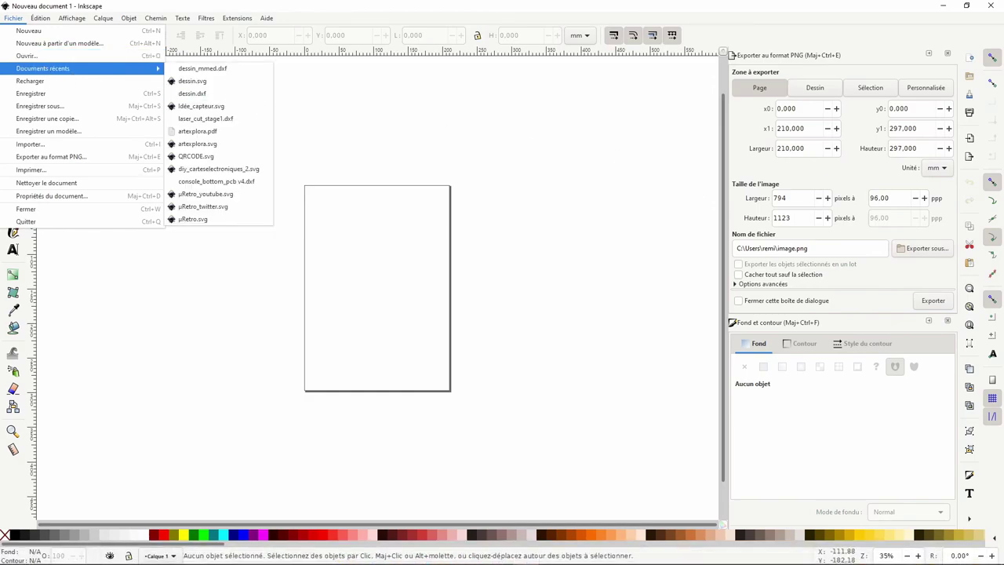
click(259, 553)
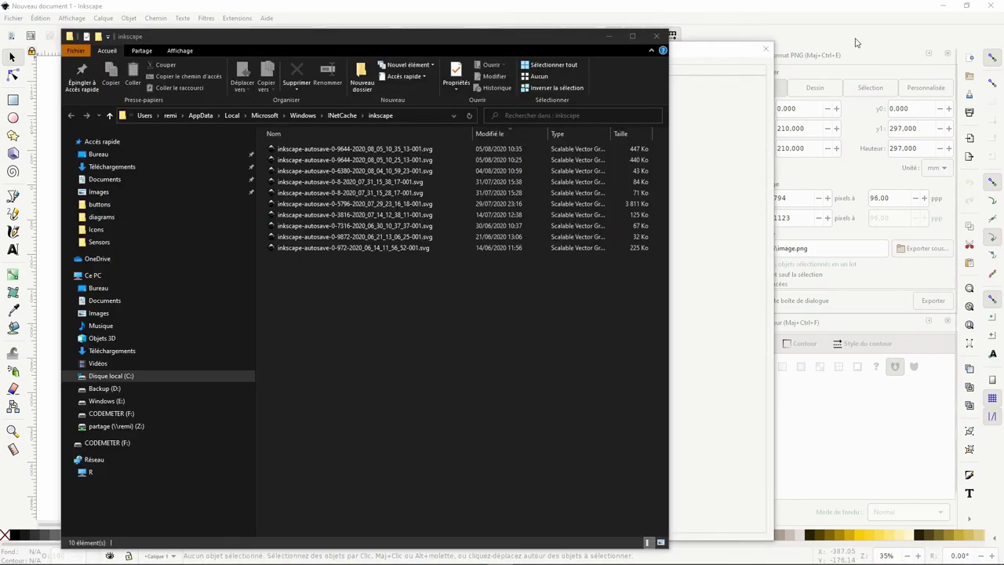
click(611, 37)
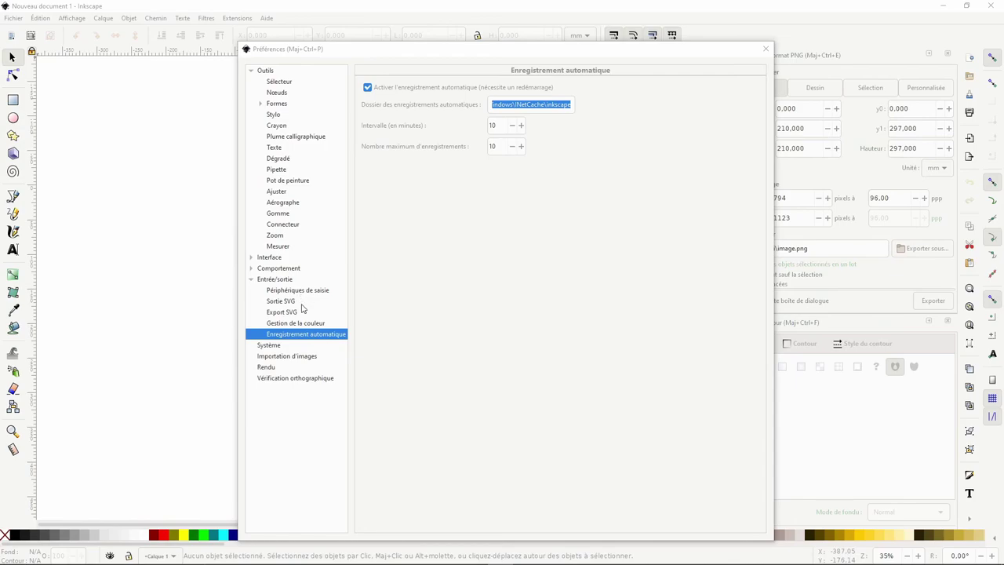
click(312, 335)
click(545, 111)
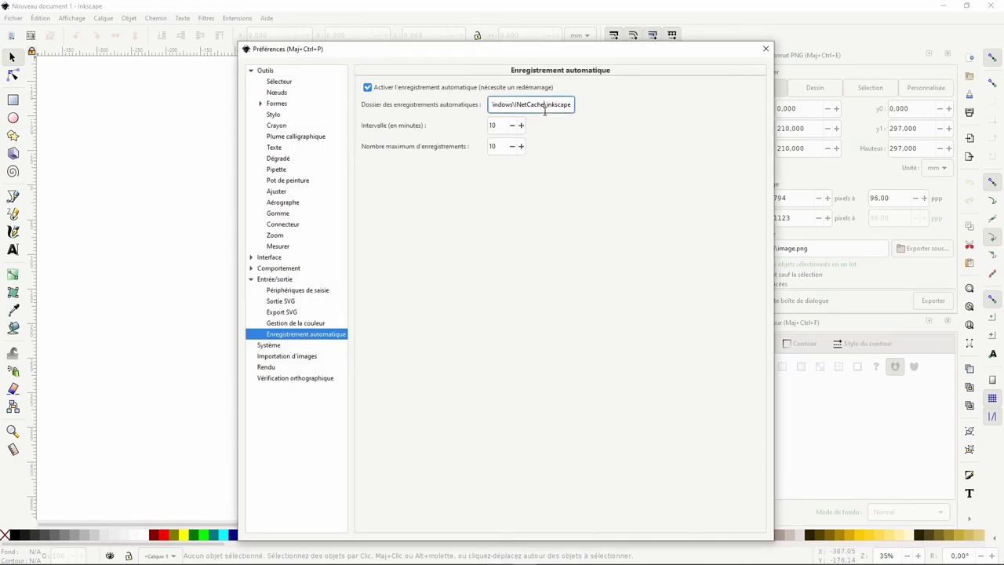
key(ctrl+a)
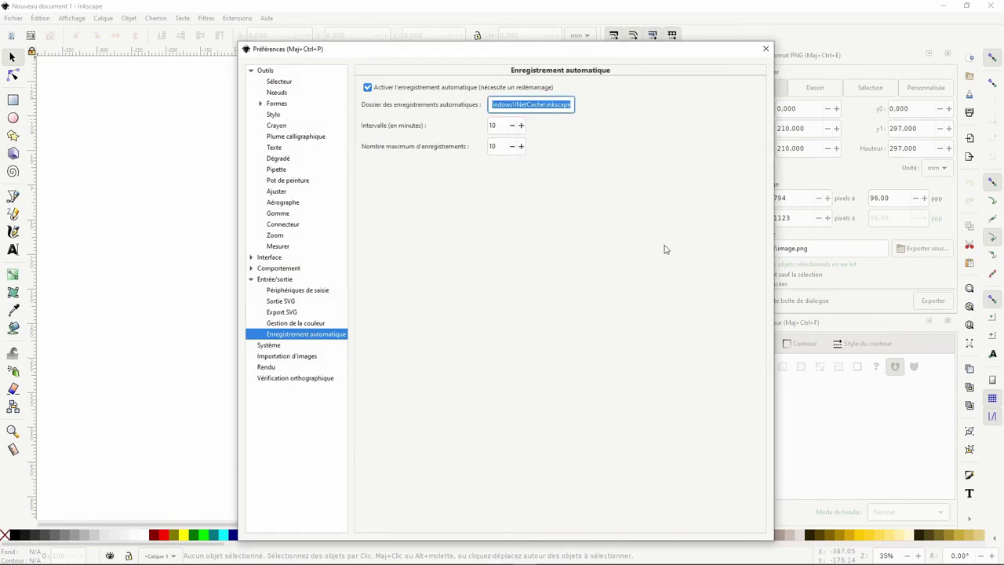
click(766, 48)
mouse_move(306, 554)
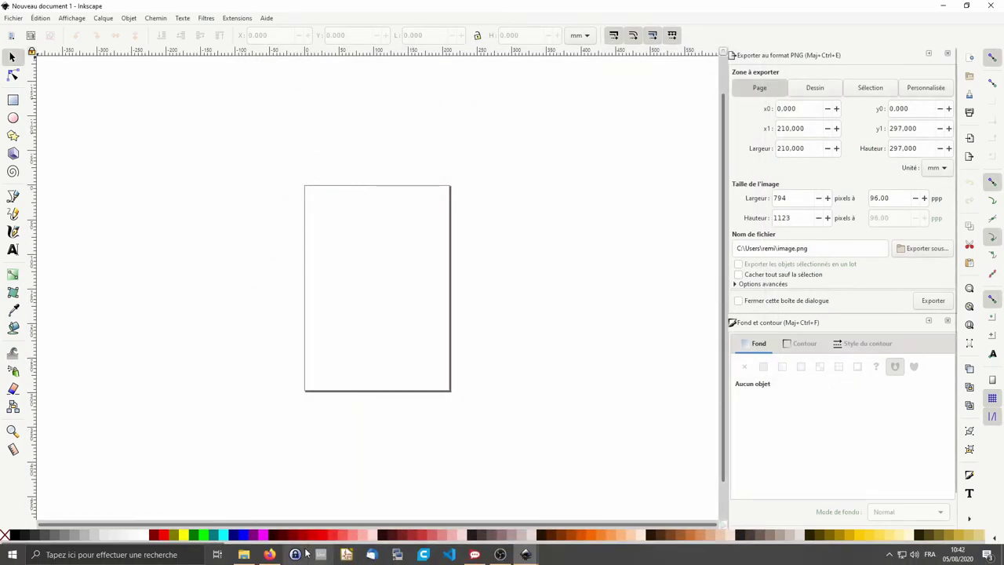
Browse File Explorer to the inkscape autosave folder, cancelling an attempted drag-import of the newest autosave.
click(244, 554)
click(409, 115)
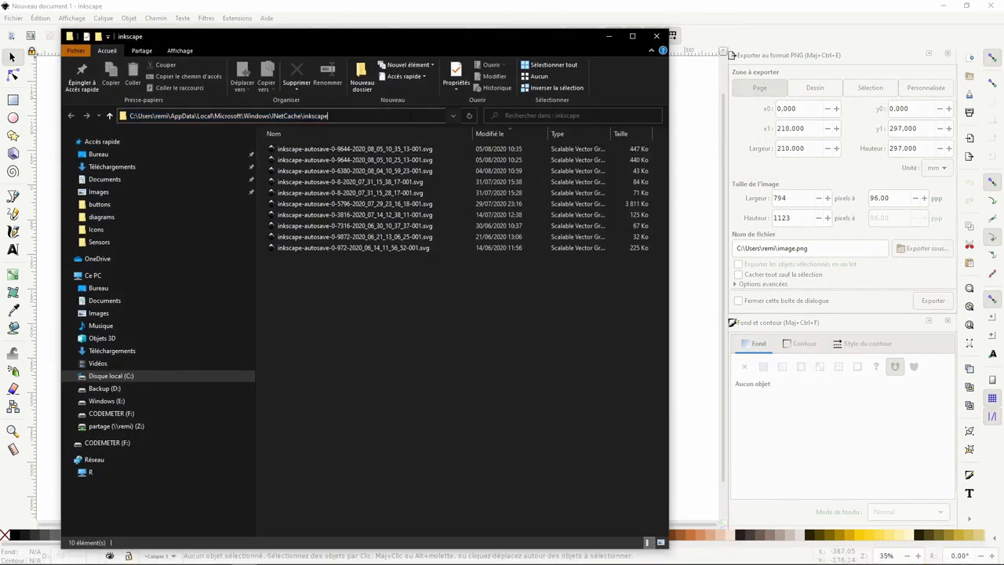
key(Return)
mouse_move(400, 149)
mouse_down()
mouse_move(690, 191)
mouse_move(661, 201)
mouse_up()
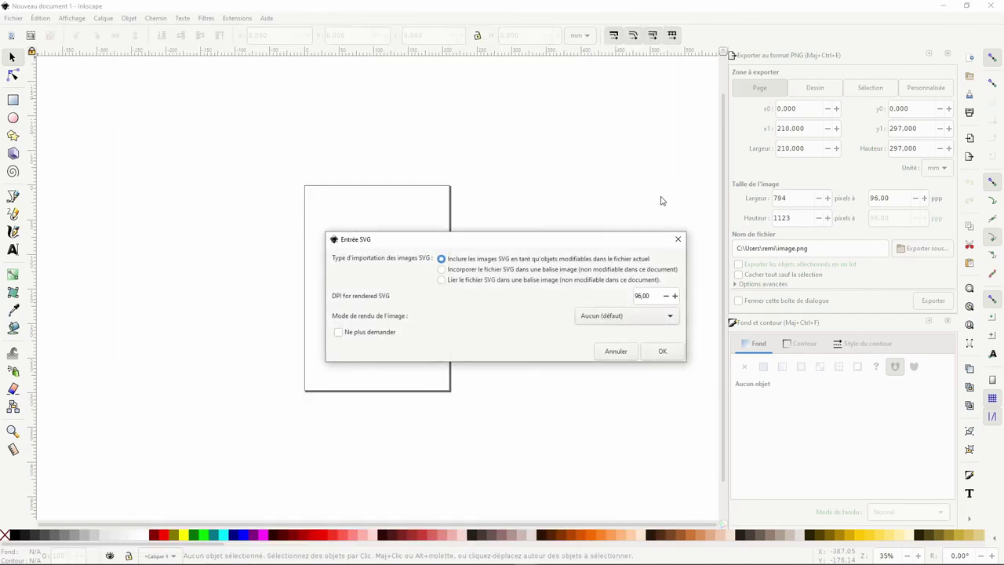
click(614, 353)
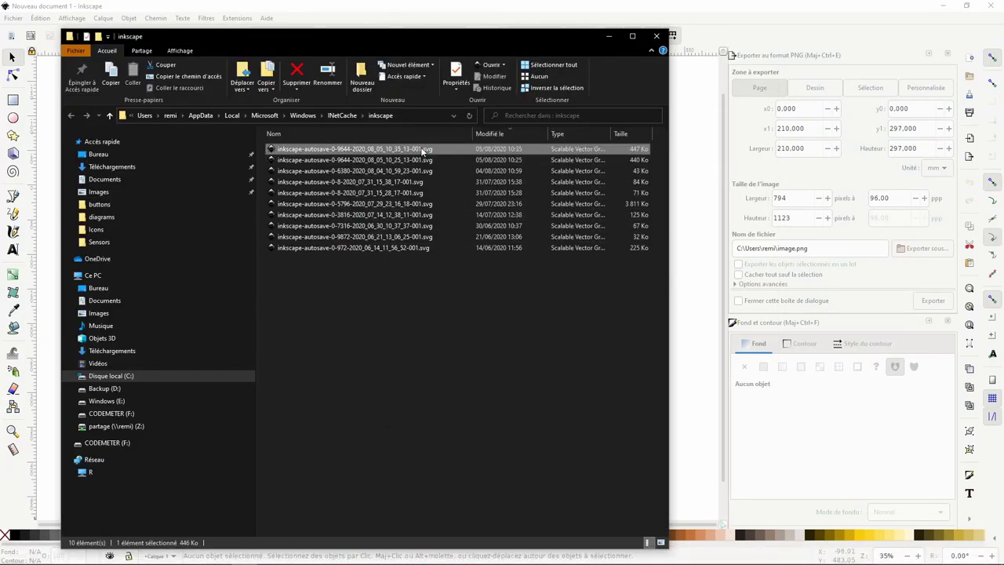
Open the newest autosave (10_35_13-001.svg) maximised, then compare against an older autosave.
double_click(422, 149)
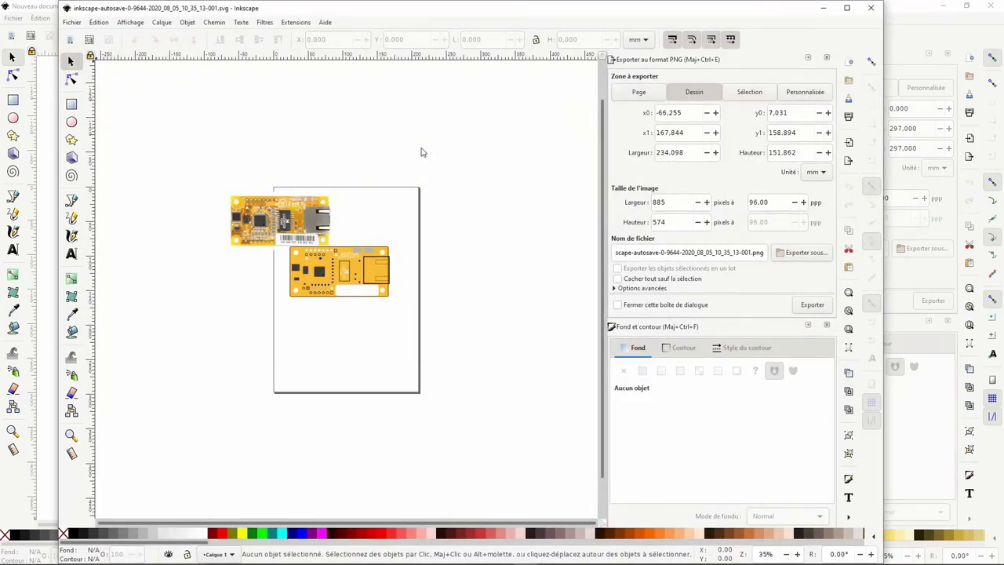
click(847, 7)
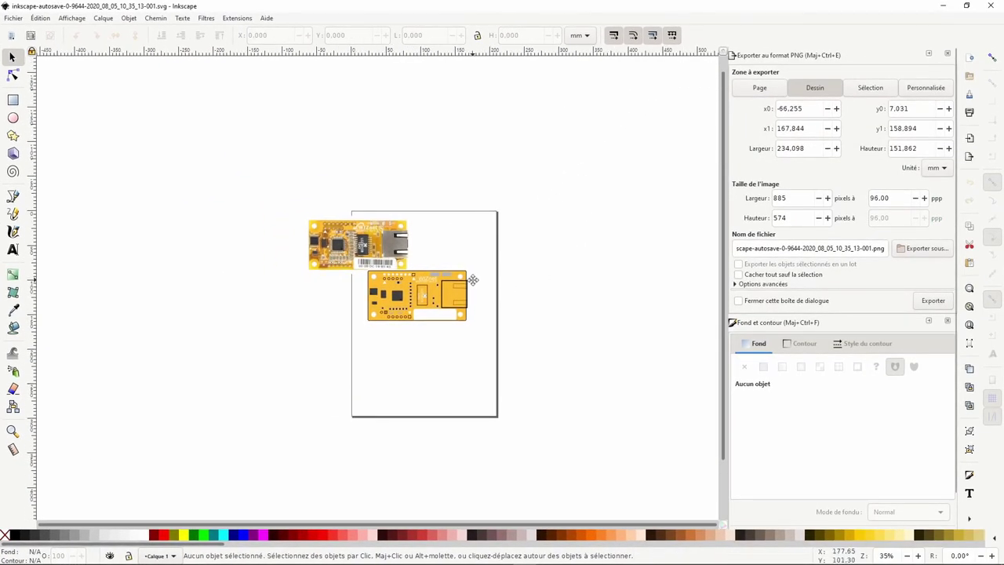
ctrl+scroll(419, 273, up, 2)
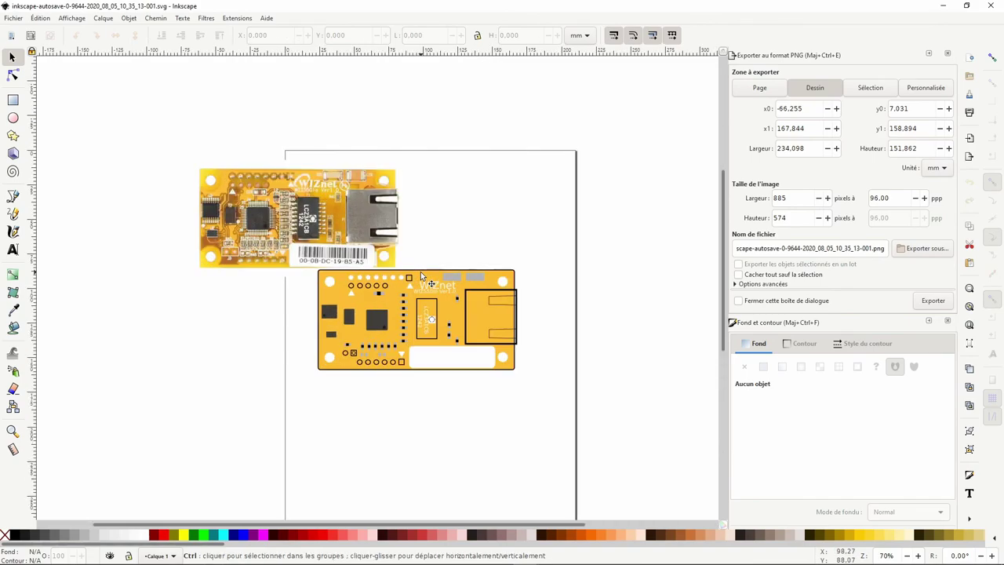
ctrl+scroll(420, 274, up, 1)
ctrl+scroll(420, 273, up, 1)
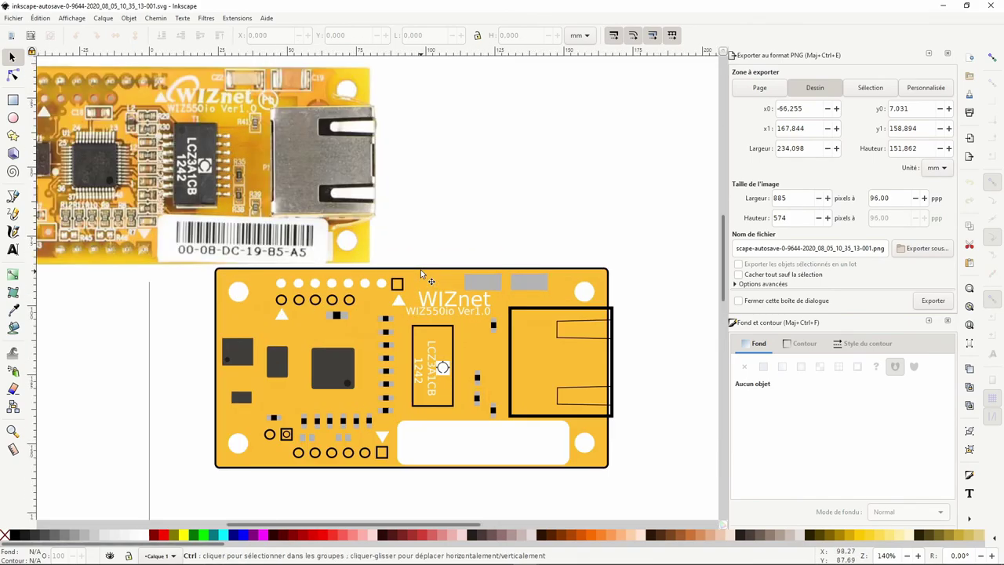
scroll(444, 213, down, 1)
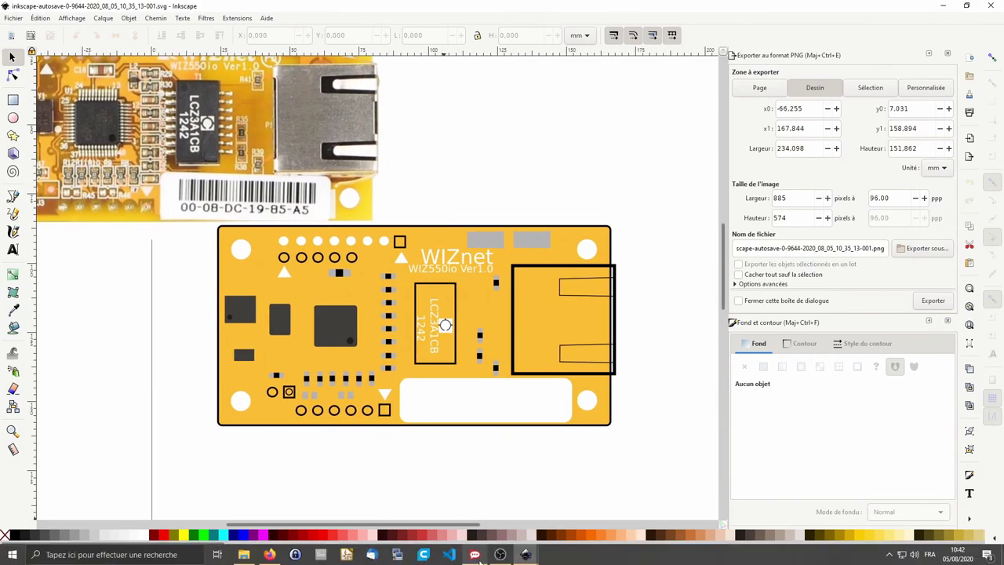
click(245, 555)
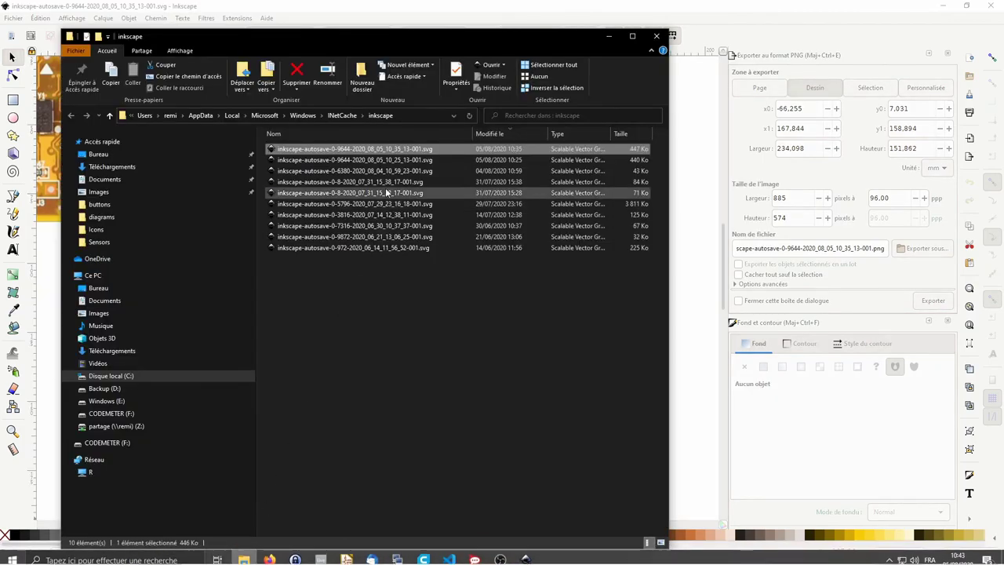
click(428, 171)
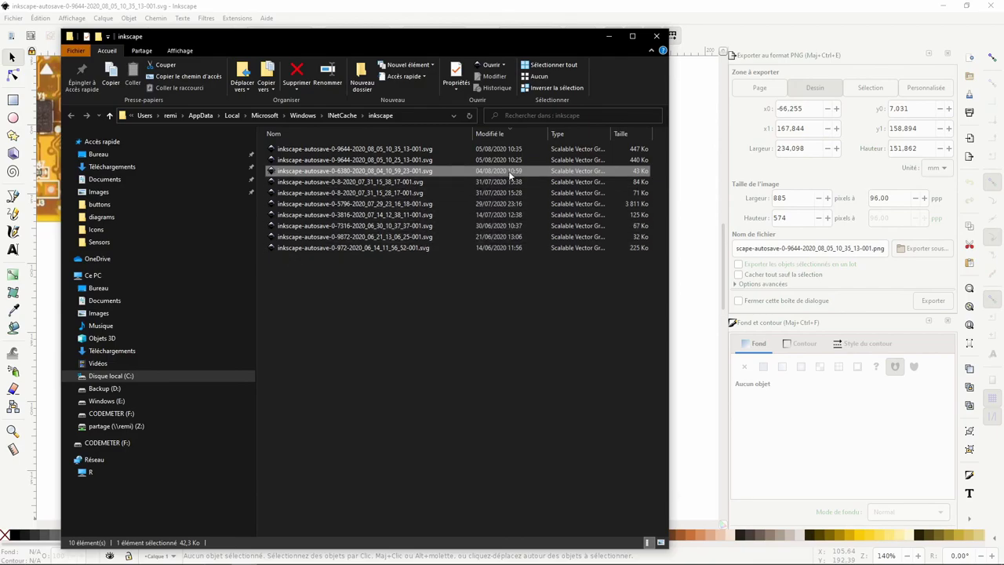
click(615, 39)
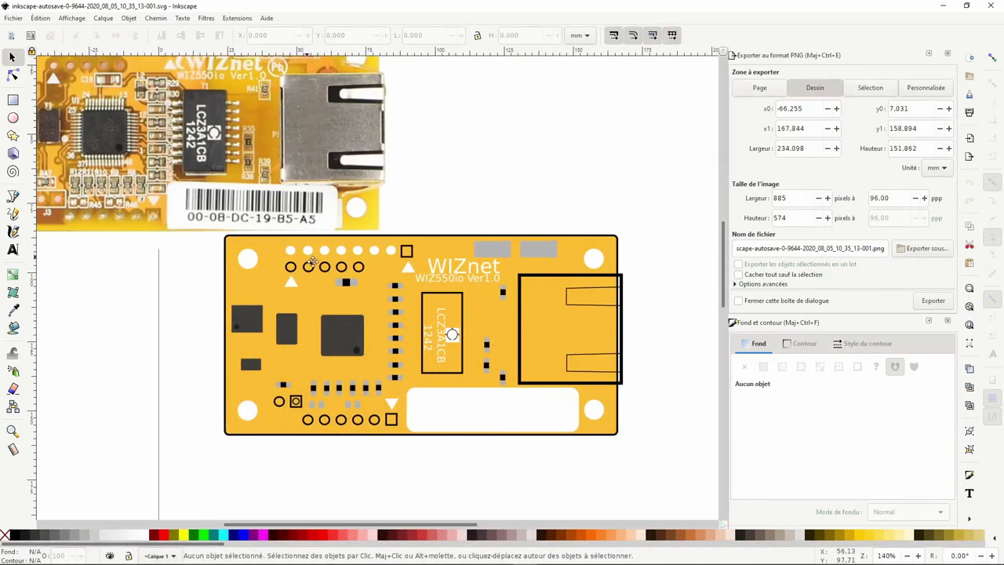
scroll(333, 247, up, 1)
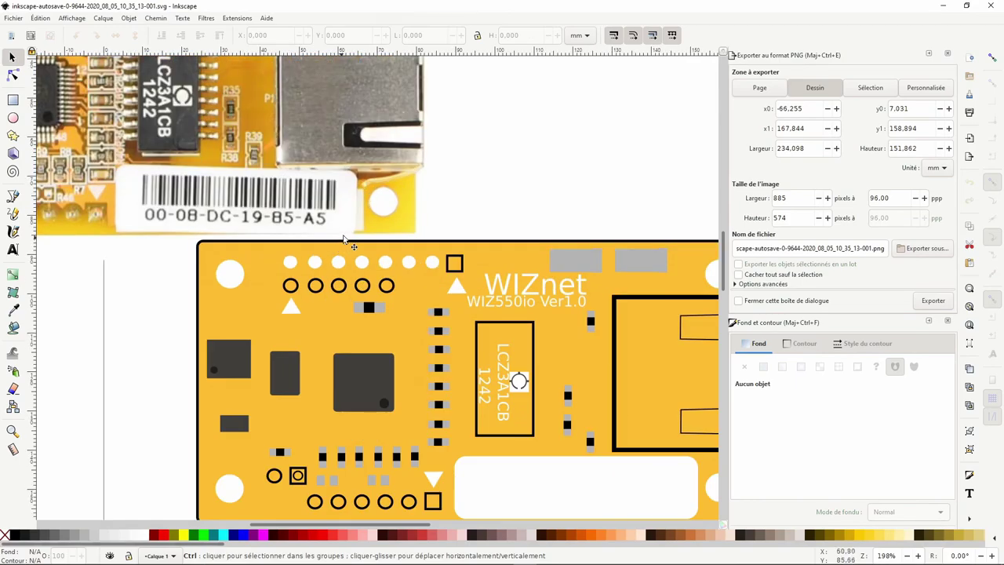
scroll(448, 227, down, 1)
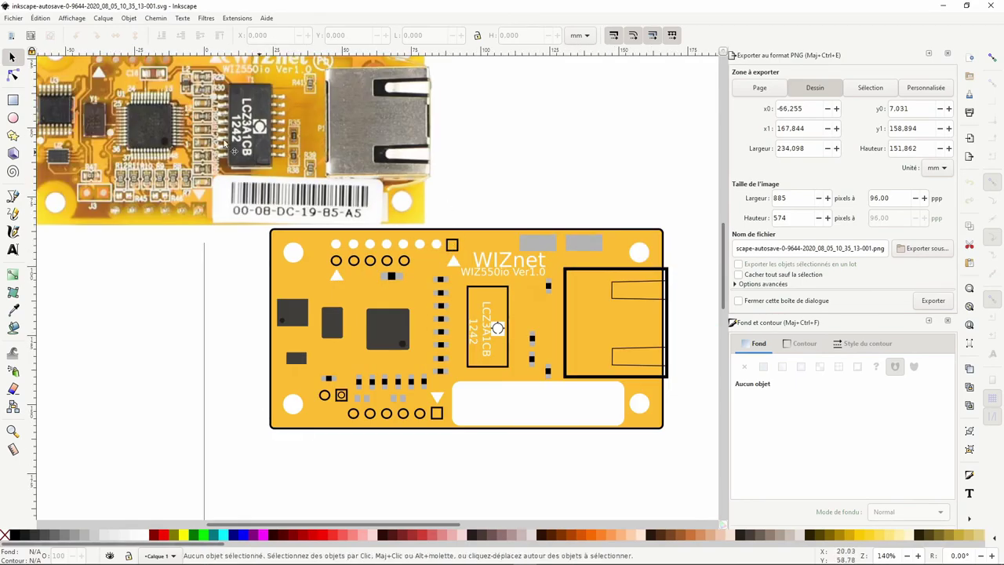
Save the recovered drawing as wiz.svg, replacing the existing file.
click(19, 19)
click(53, 106)
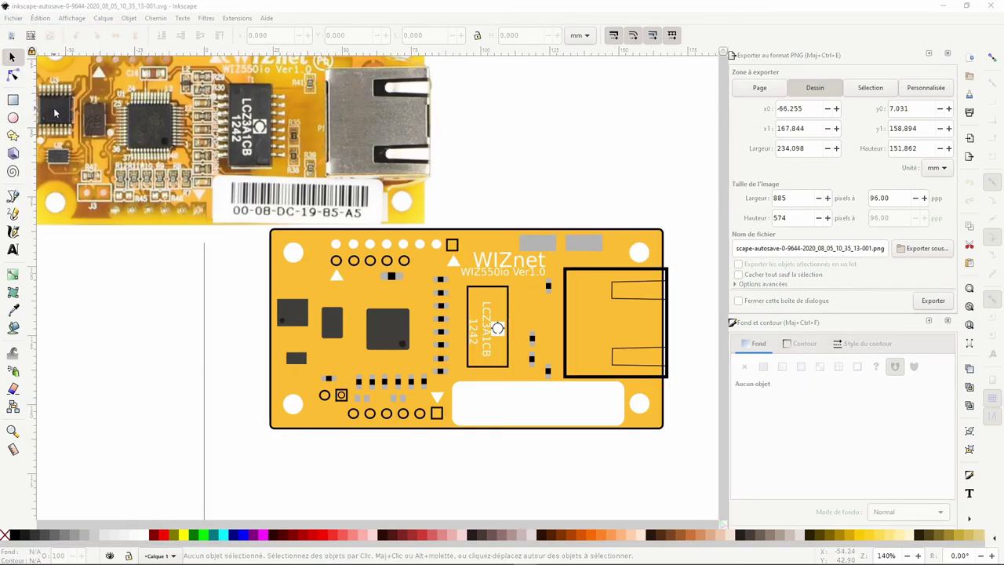
text(w)
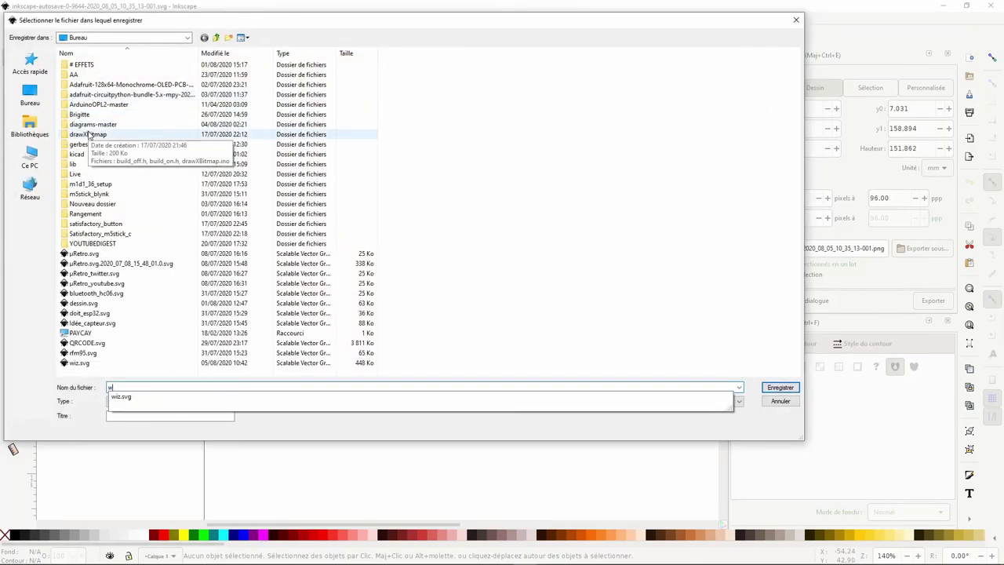
text(iz)
key(Return)
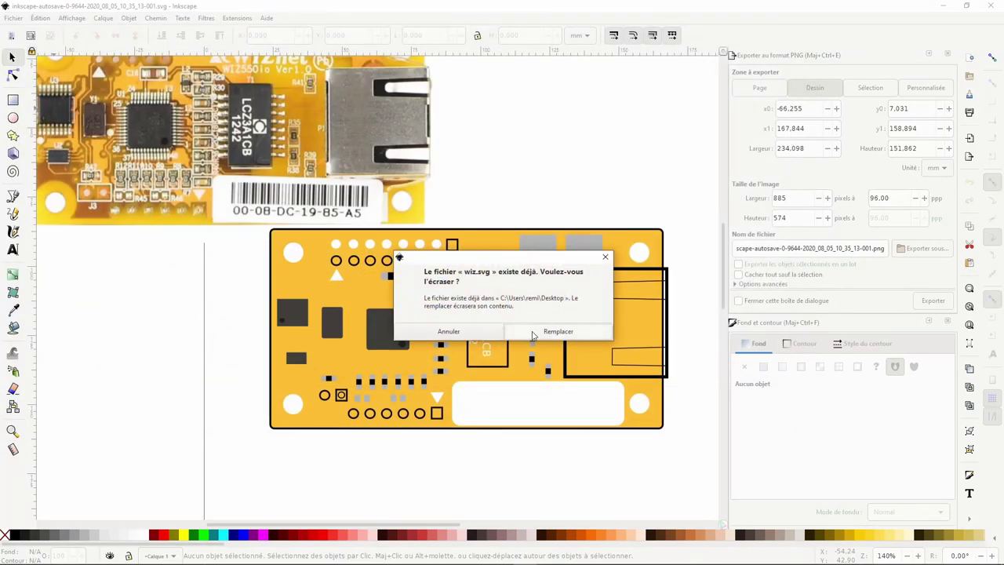
click(549, 331)
Fill the five pin rings near the board's top edge white.
key(plus)
click(320, 257)
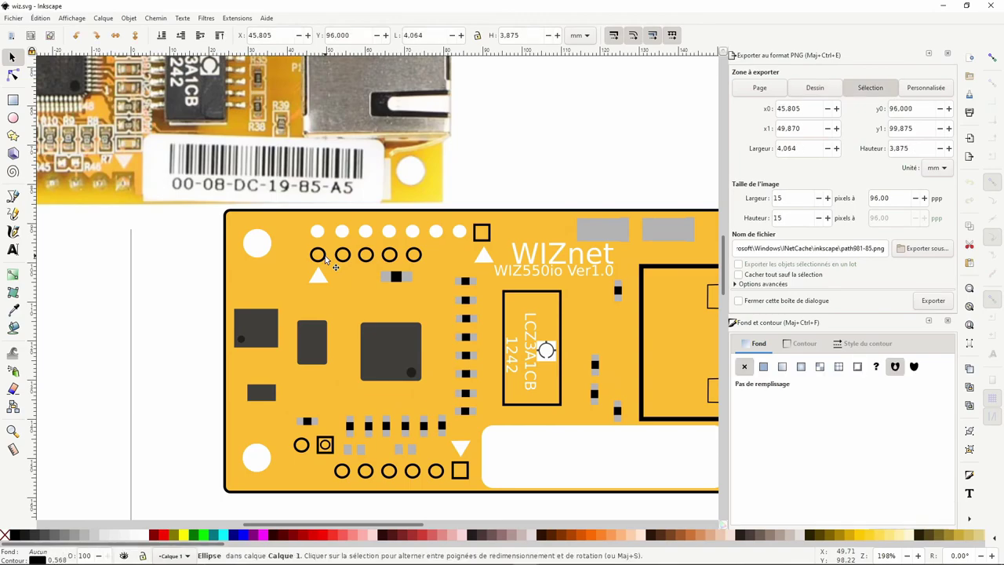
ctrl+scroll(244, 268, down, 1)
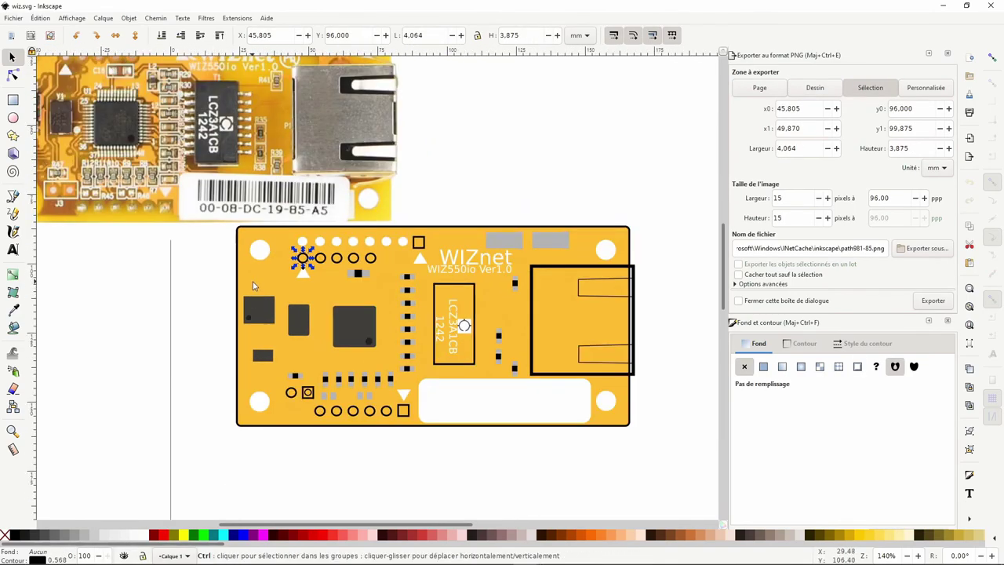
drag(312, 319, 293, 307)
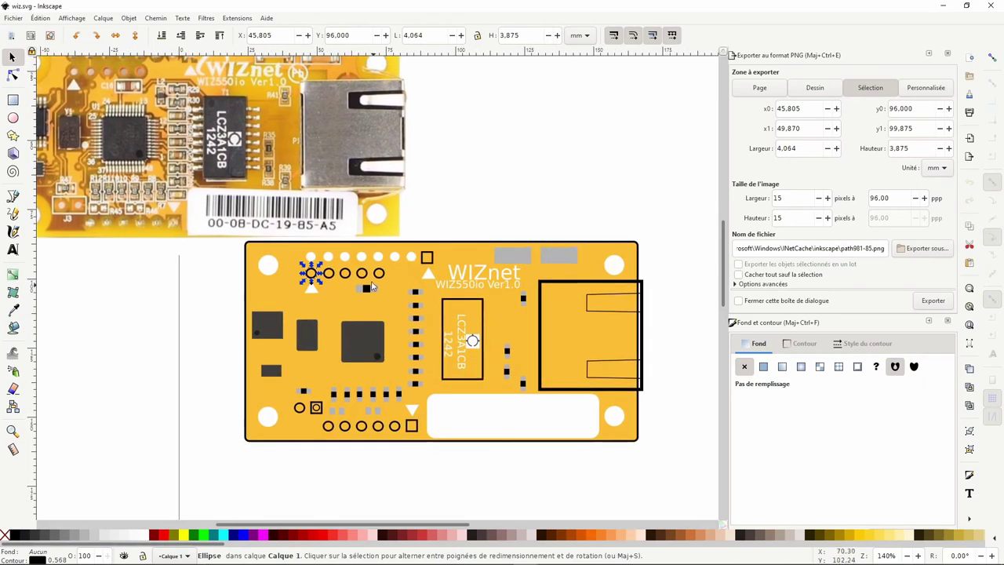
key(shift)
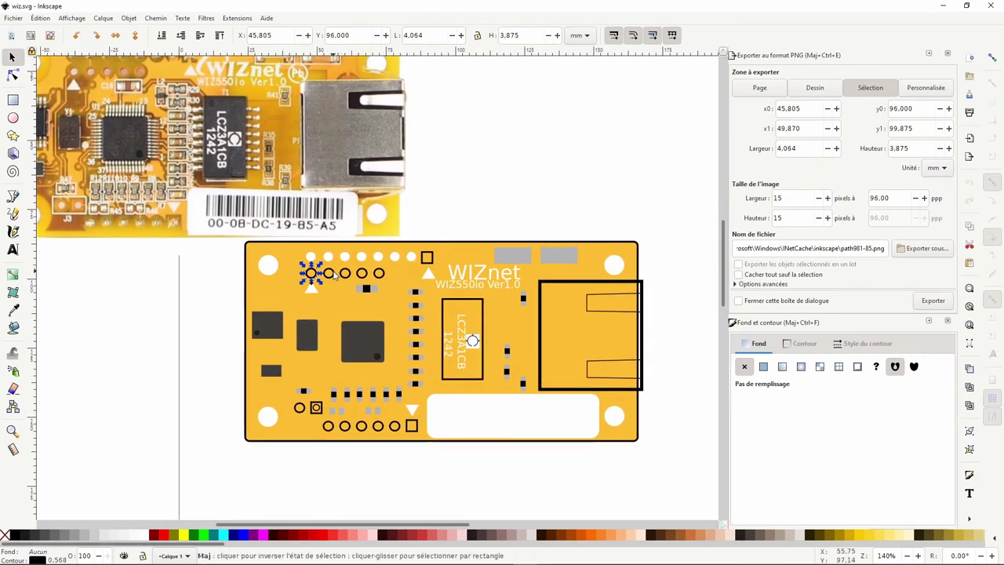
shift+click(346, 272)
shift+click(362, 272)
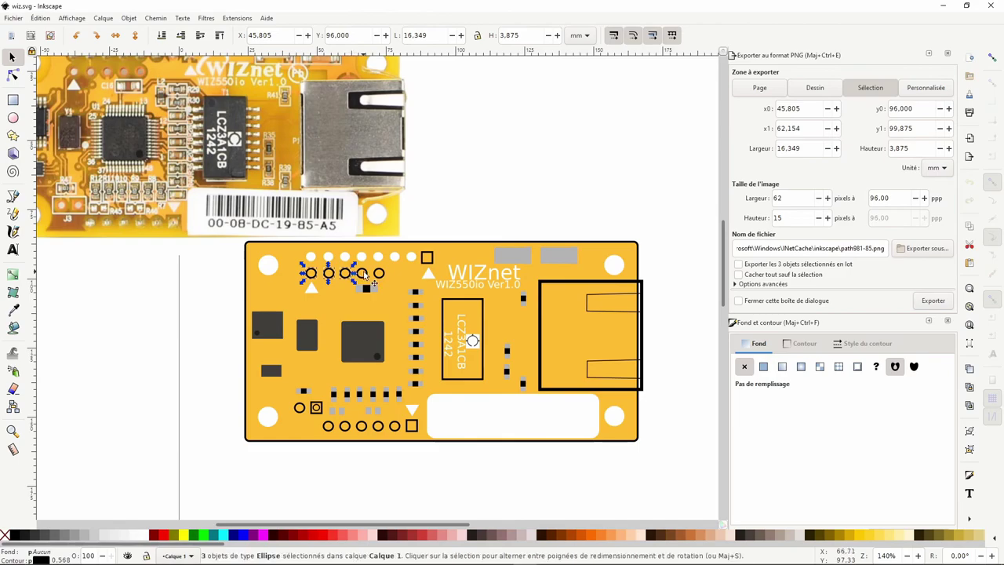
shift+click(380, 272)
click(143, 536)
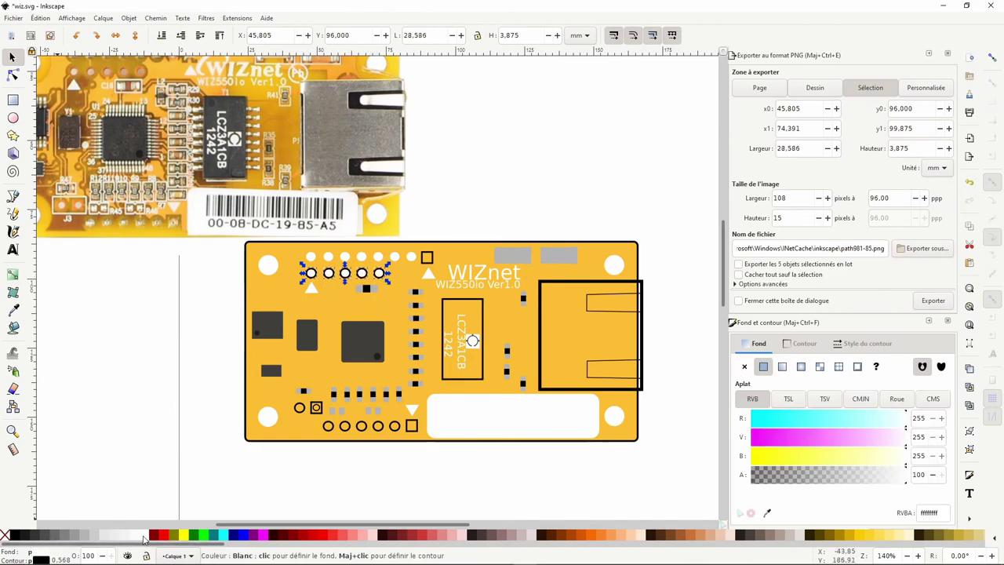
Fill the connector rectangle with the grey sampled from the photo.
click(561, 288)
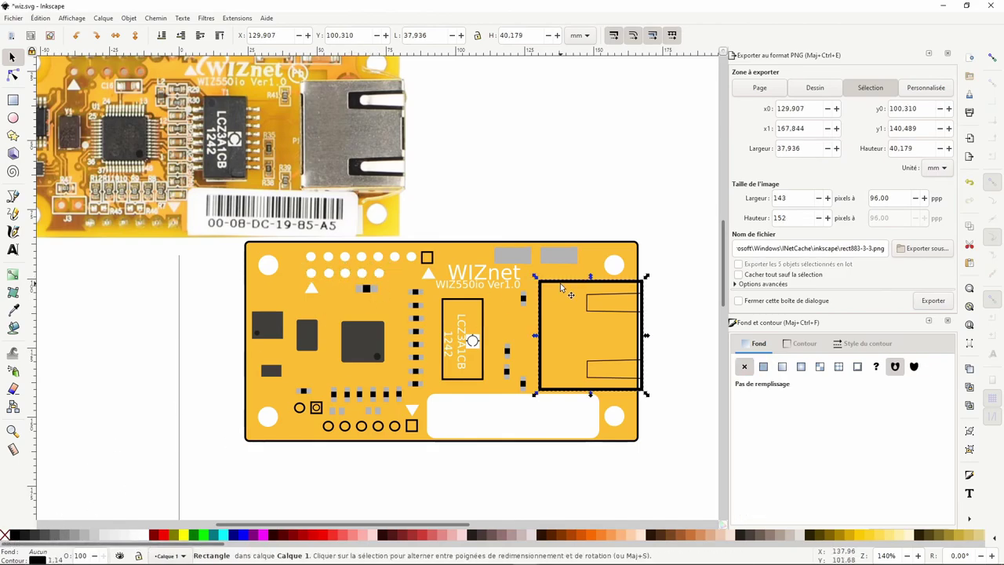
click(12, 310)
click(344, 142)
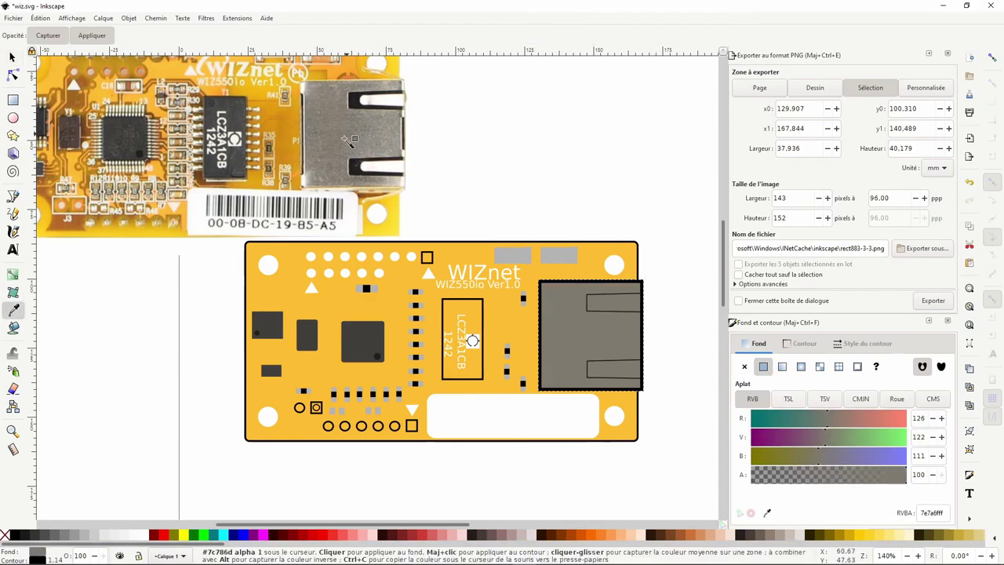
key(s)
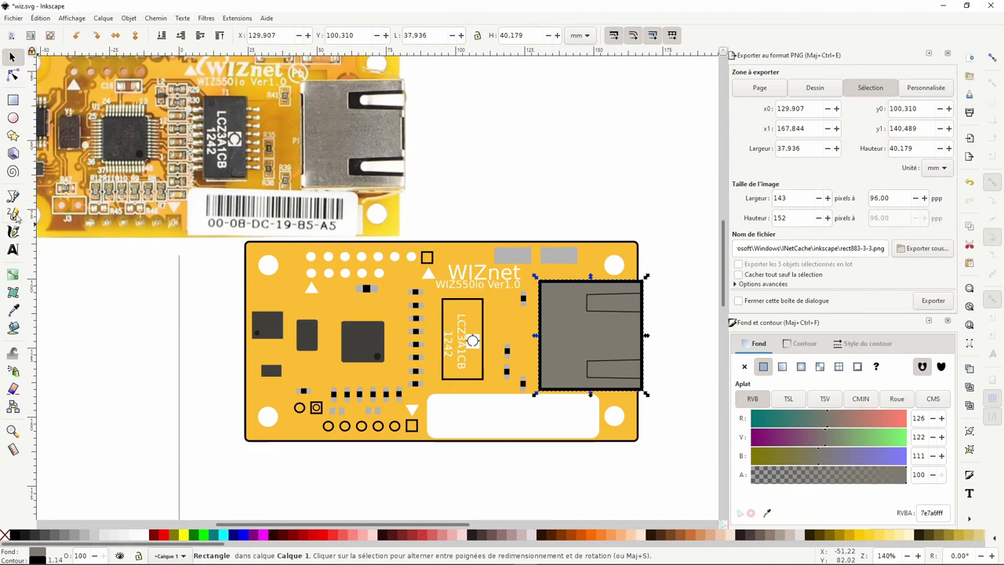
click(12, 310)
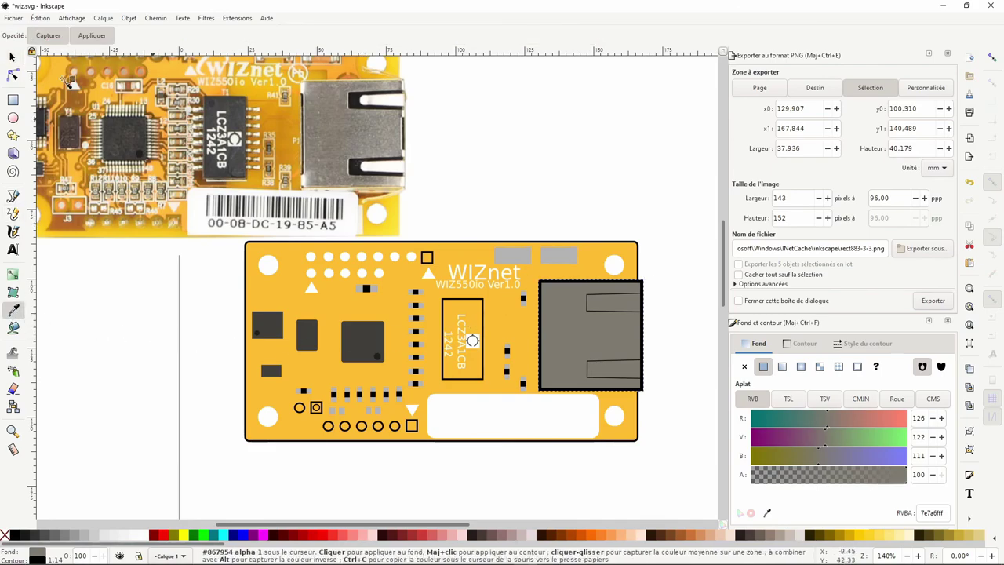
key(s)
Fill the connector's upper and lower slots with the chip's dark grey from the photo.
click(602, 305)
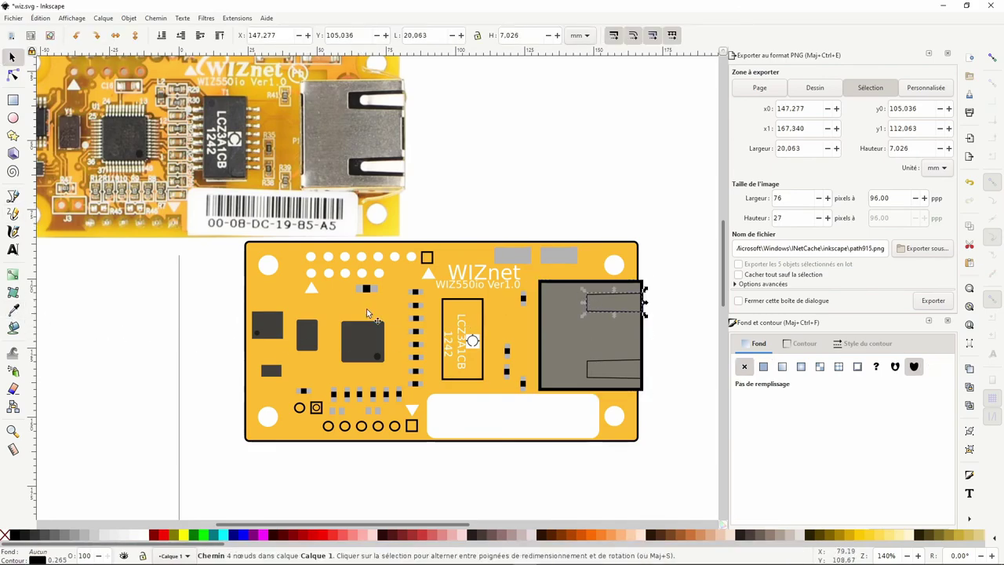
key(d)
click(356, 339)
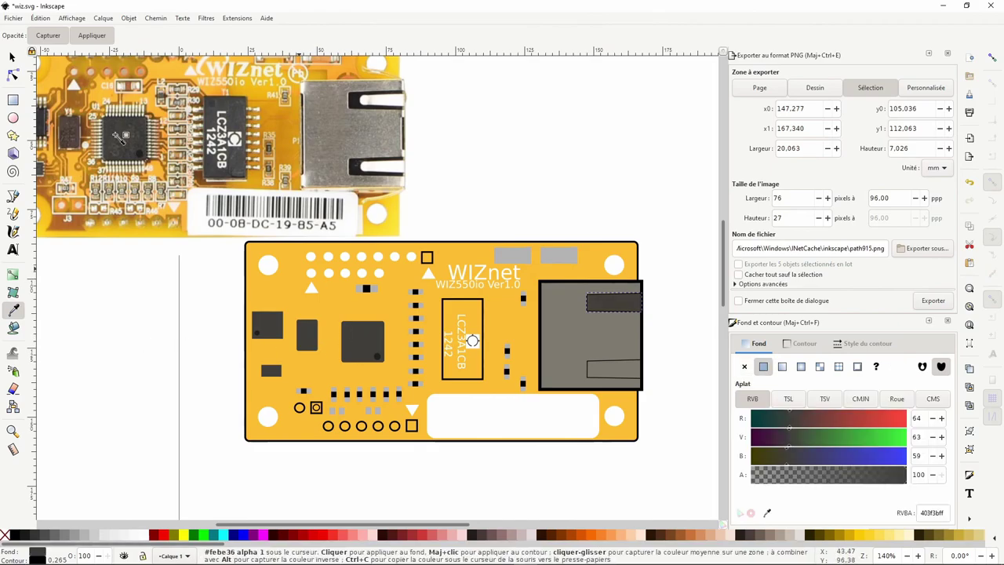
click(12, 59)
click(615, 359)
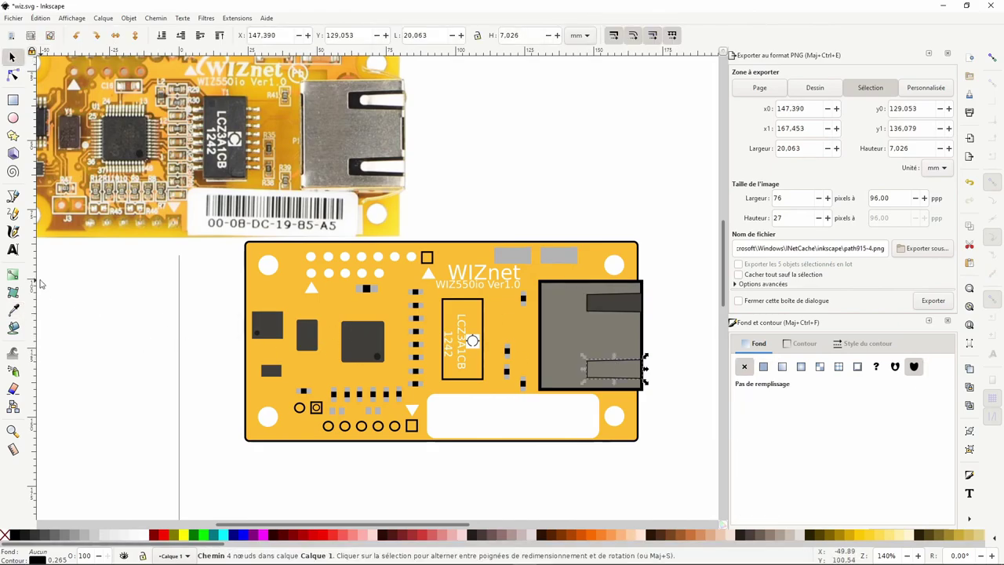
click(14, 310)
click(359, 345)
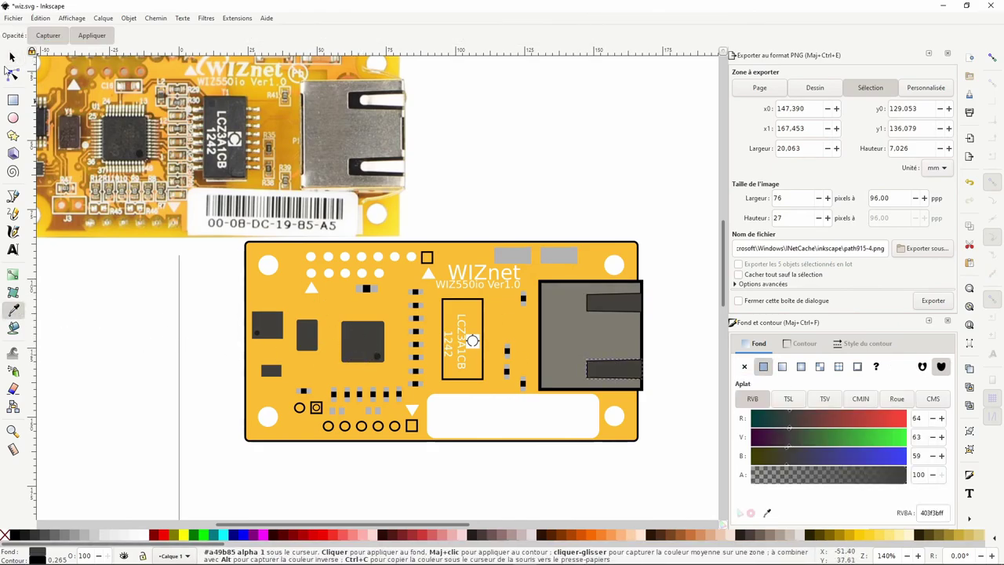
click(12, 60)
Select the grey connector block and strip its black stroke, leaving nothing selected.
key(shift+Tab)
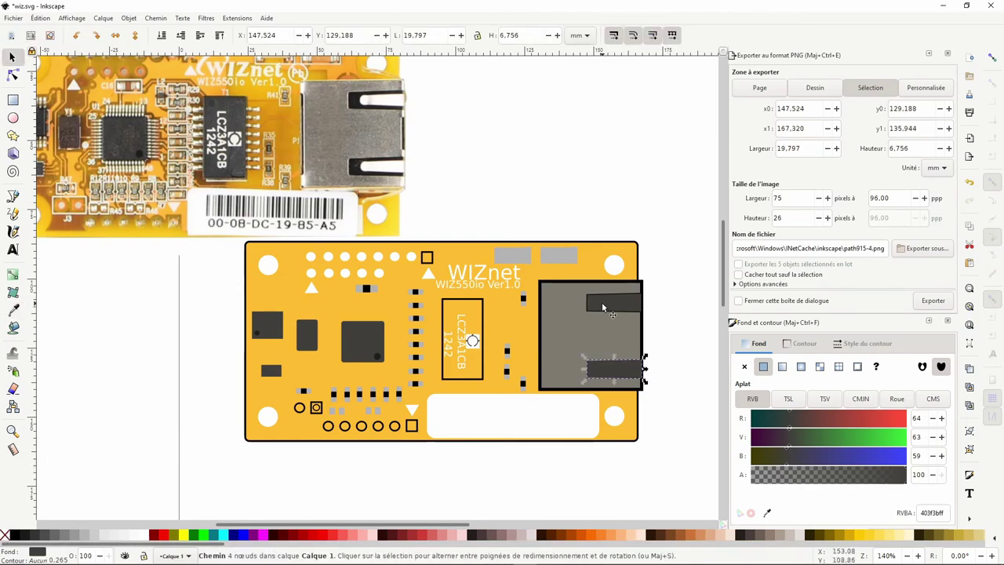
key(shift+Tab)
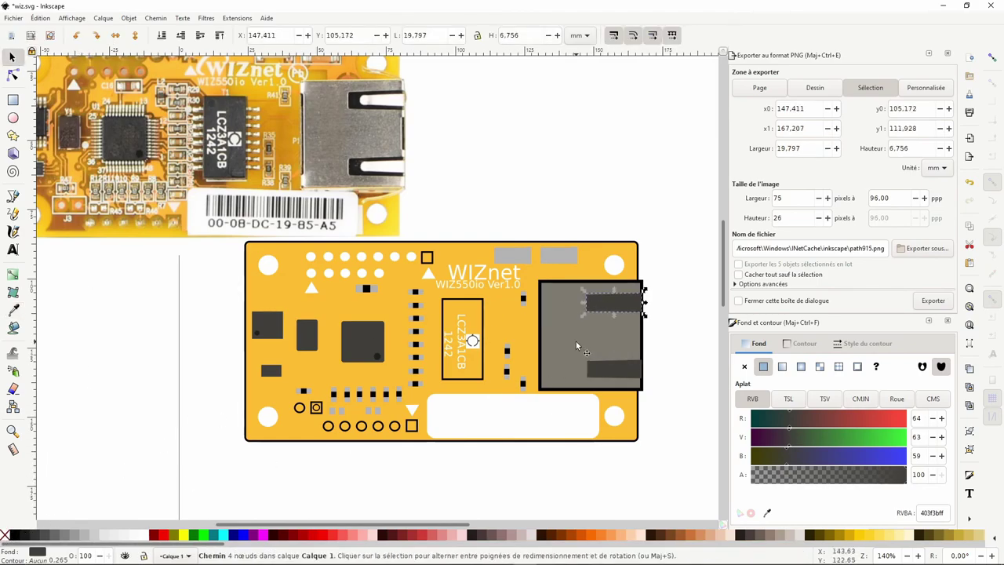
key(shift+Tab)
shift+click(6, 535)
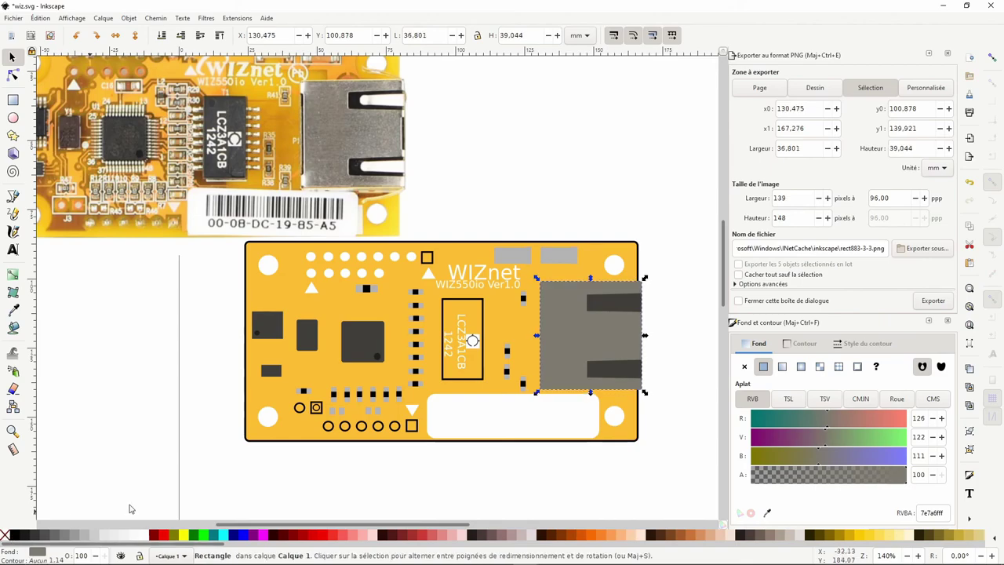
key(Escape)
Make the bottom-left ring and square pads solid white with no outline.
drag(284, 299, 292, 324)
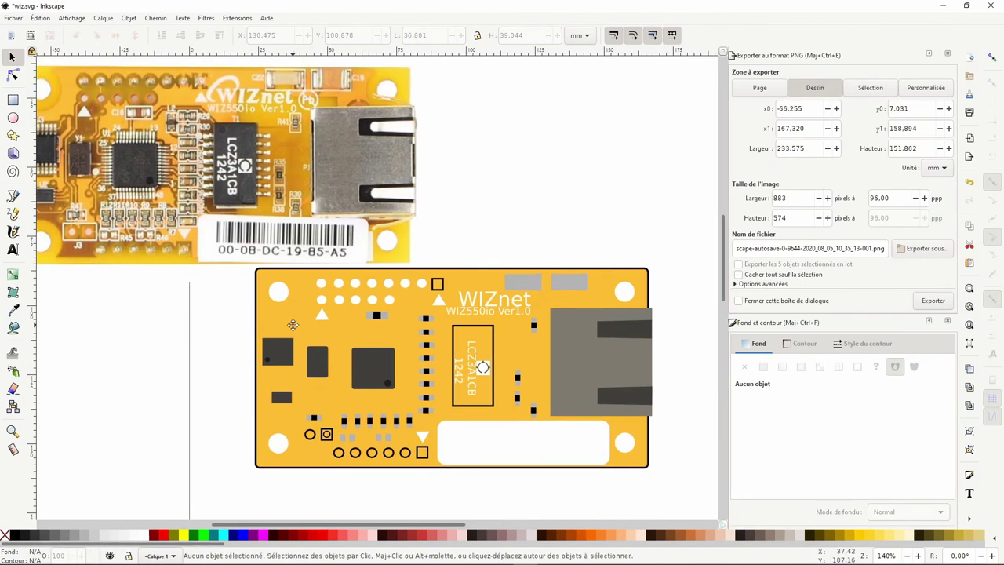
click(324, 436)
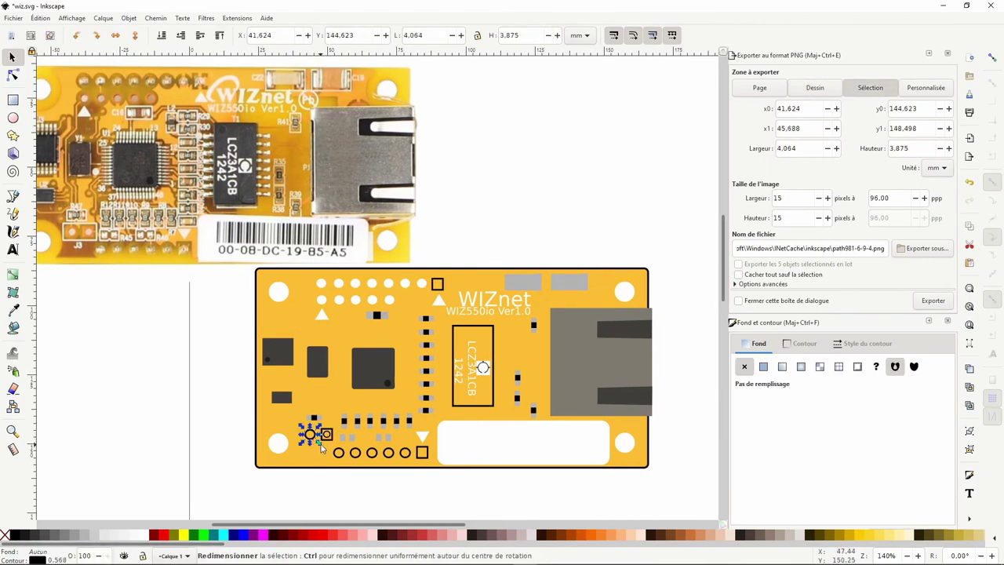
scroll(322, 441, up, 3)
key(Delete)
click(337, 433)
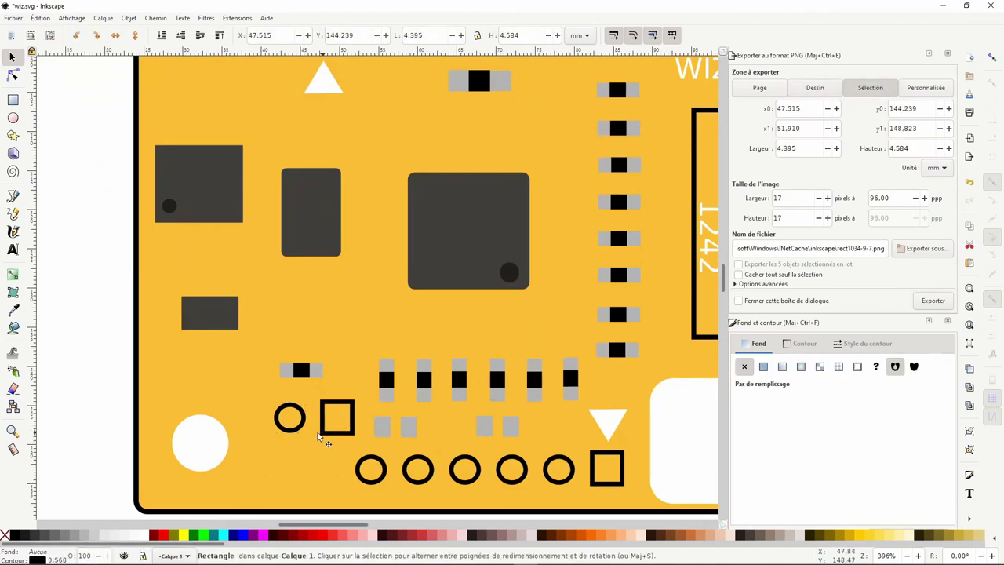
shift+click(294, 427)
shift+click(302, 430)
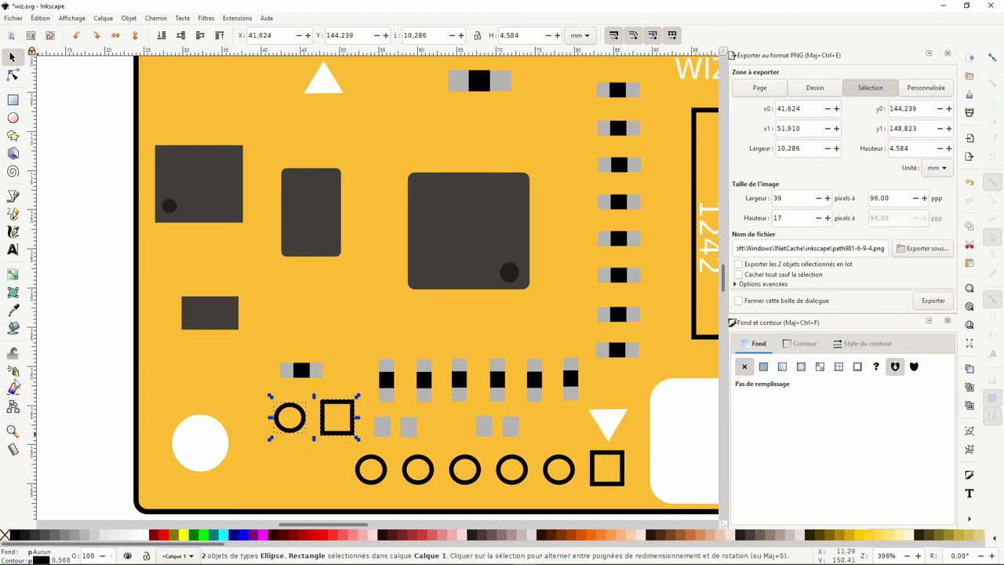
click(13, 310)
click(185, 436)
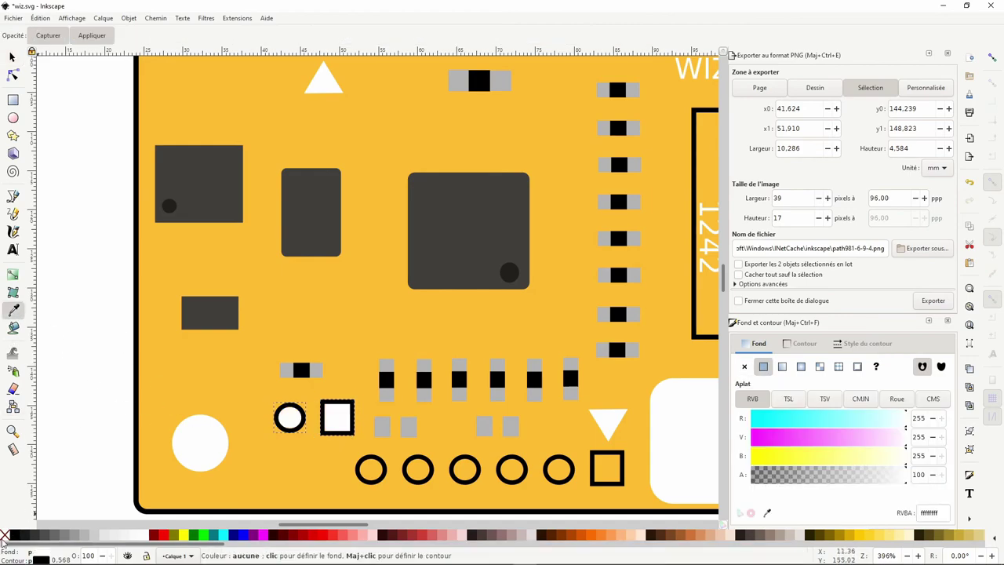
shift+click(4, 540)
click(11, 57)
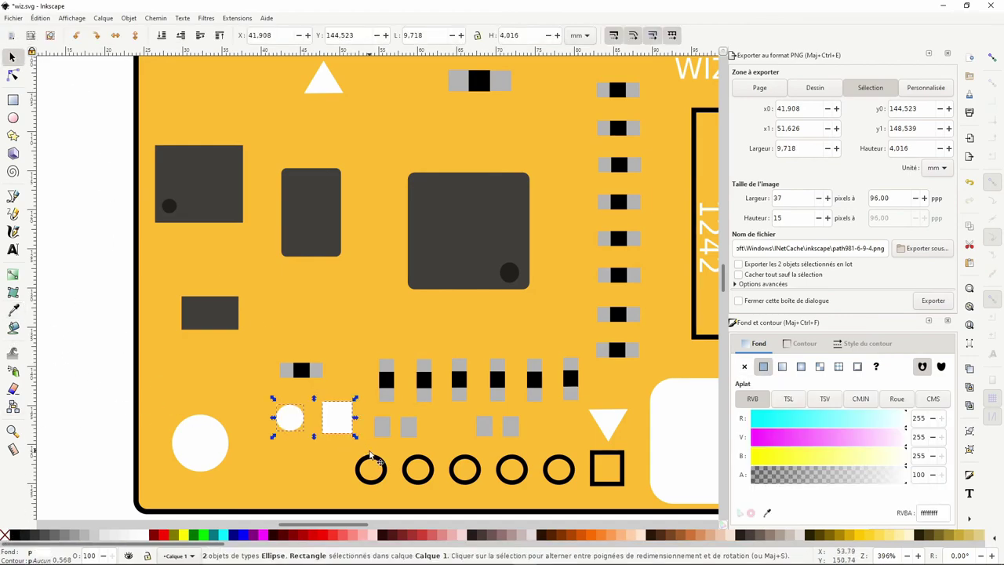
Make the bottom row's five ring pads and square pad solid white without outlines.
click(370, 457)
shift+click(433, 469)
shift+click(480, 469)
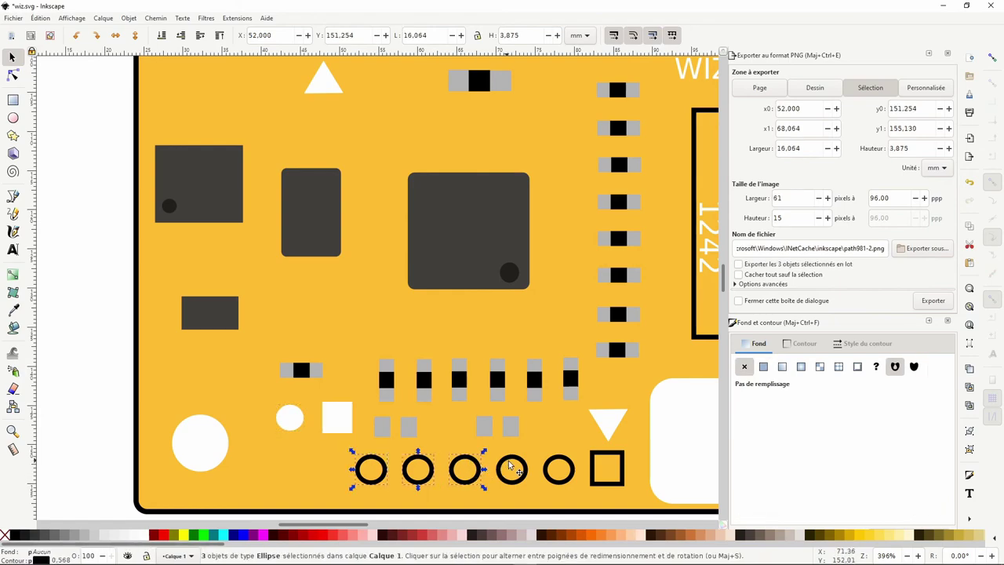
shift+click(527, 468)
shift+click(563, 466)
shift+click(602, 455)
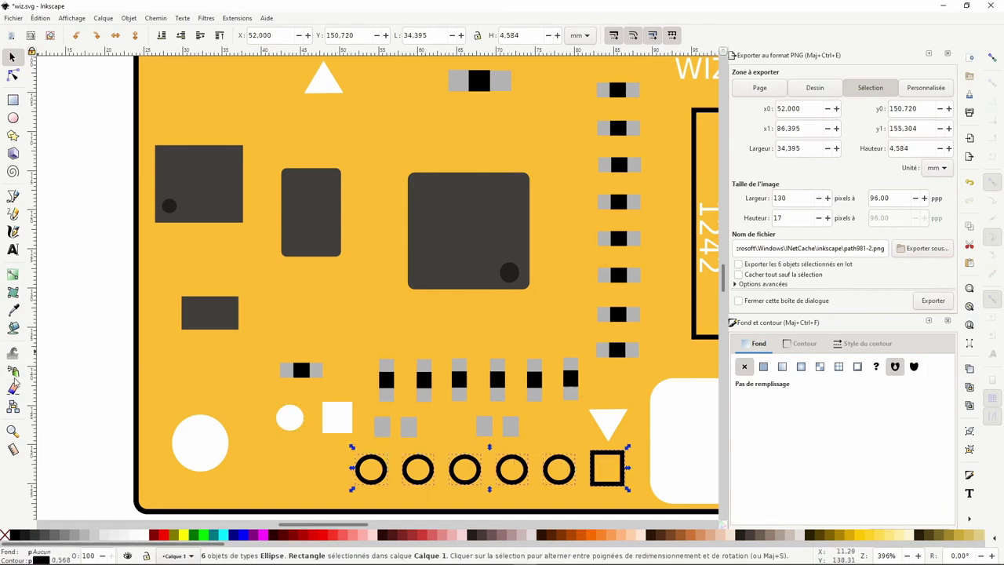
click(12, 310)
click(200, 443)
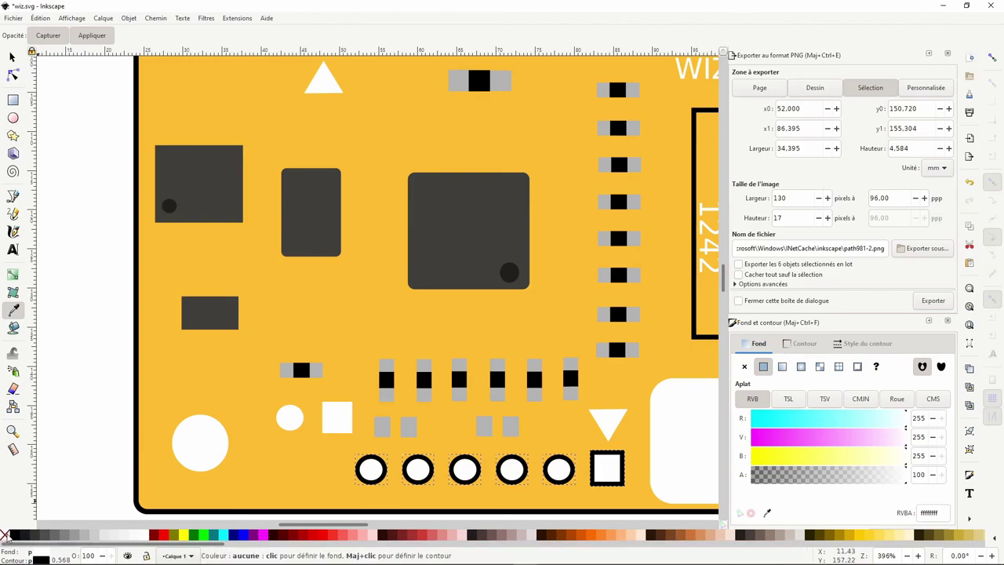
shift+click(5, 535)
click(12, 56)
click(94, 235)
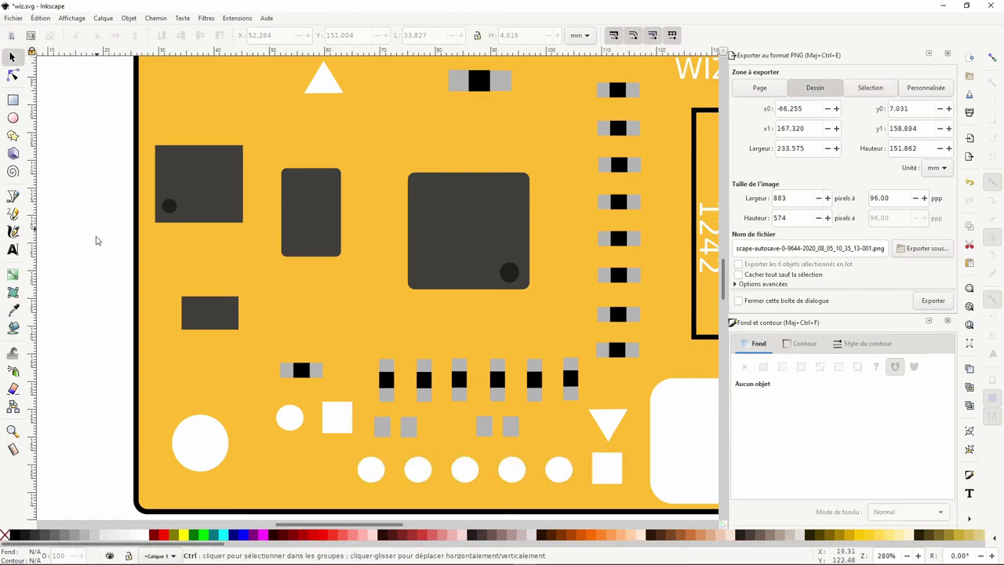
Fill the LCZ3A1CB chip with the photo's dark grey.
ctrl+scroll(95, 230, down, 1)
ctrl+scroll(212, 266, down, 1)
scroll(448, 272, up, 1)
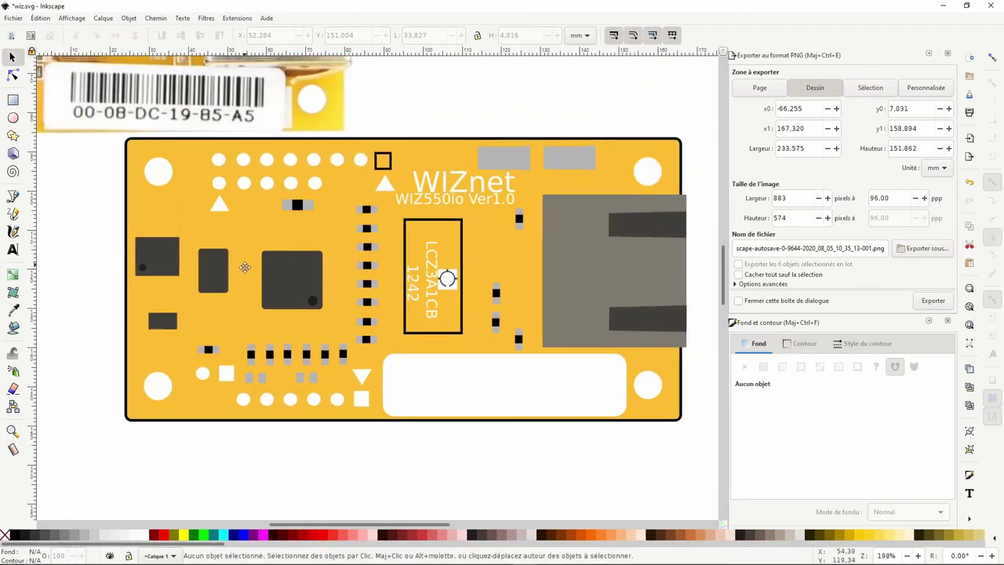
click(428, 231)
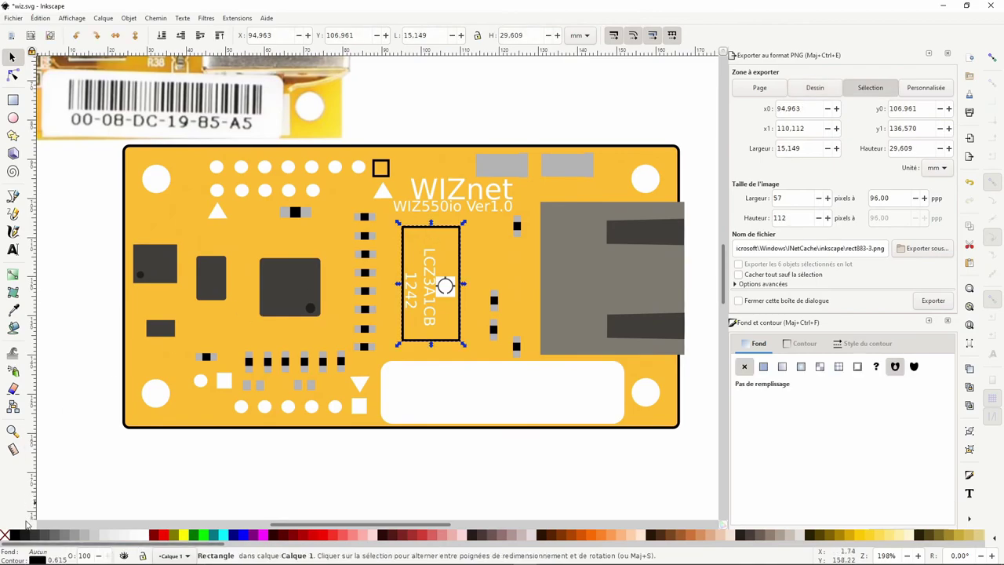
click(12, 311)
click(271, 278)
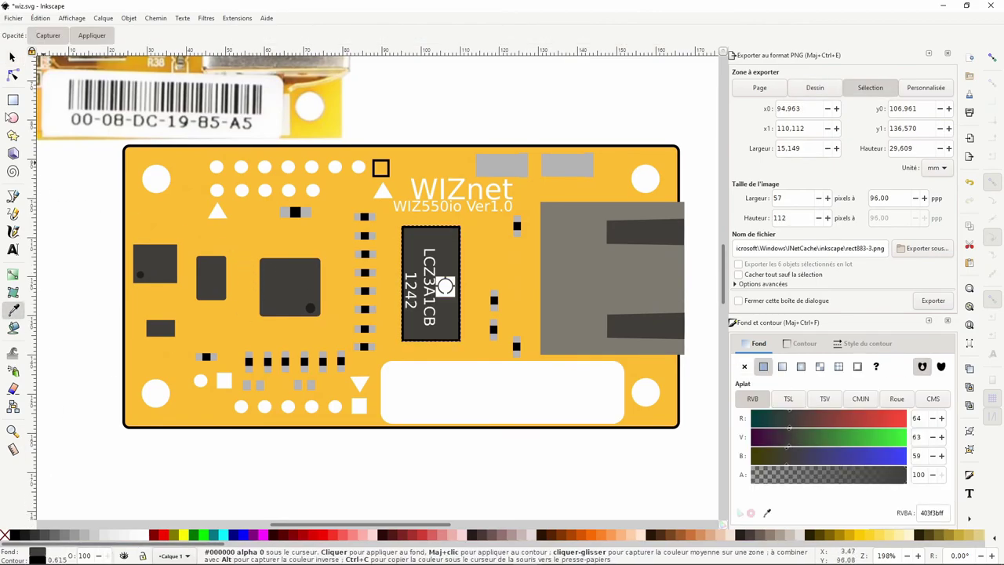
click(12, 58)
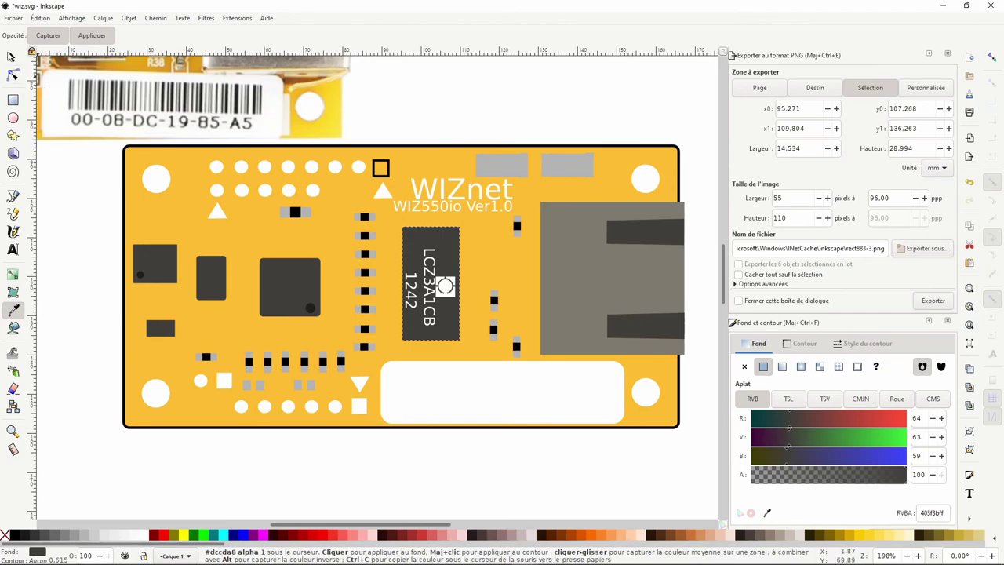
Make the hollow square pad near the top solid white with no outline.
click(381, 168)
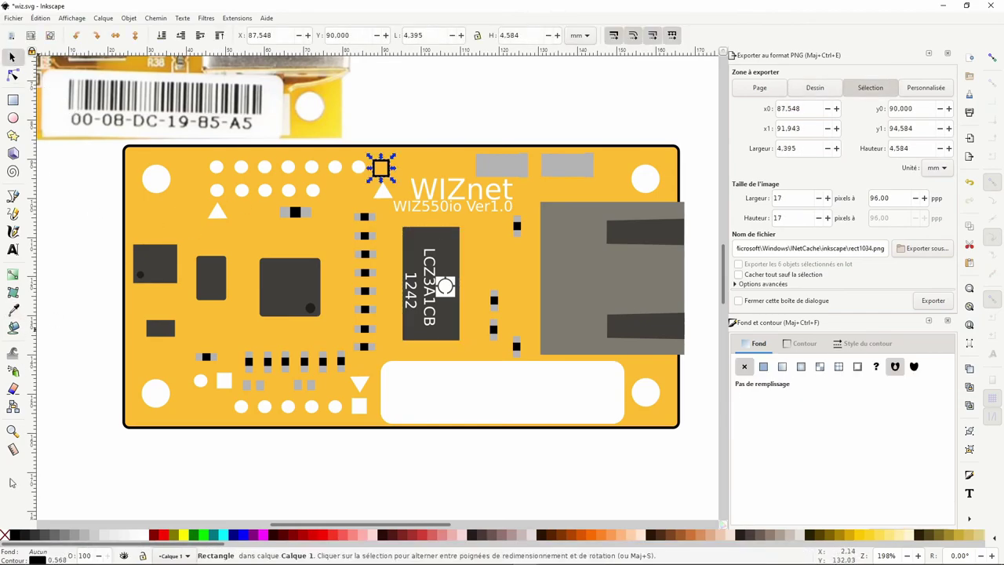
click(146, 535)
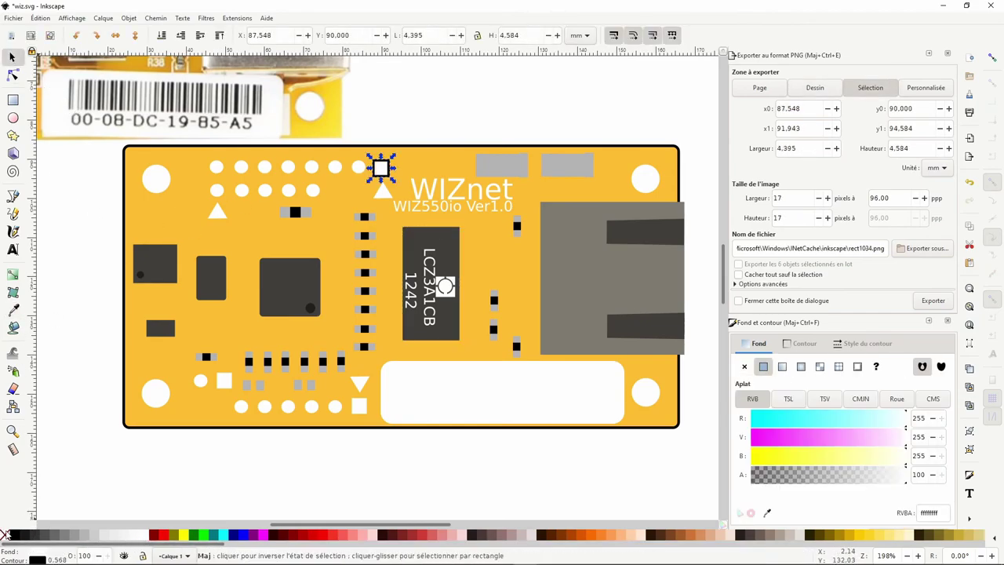
shift+click(6, 534)
click(77, 172)
Colour the left top-edge component beige and the right one orange from the photo.
scroll(96, 206, up, 2)
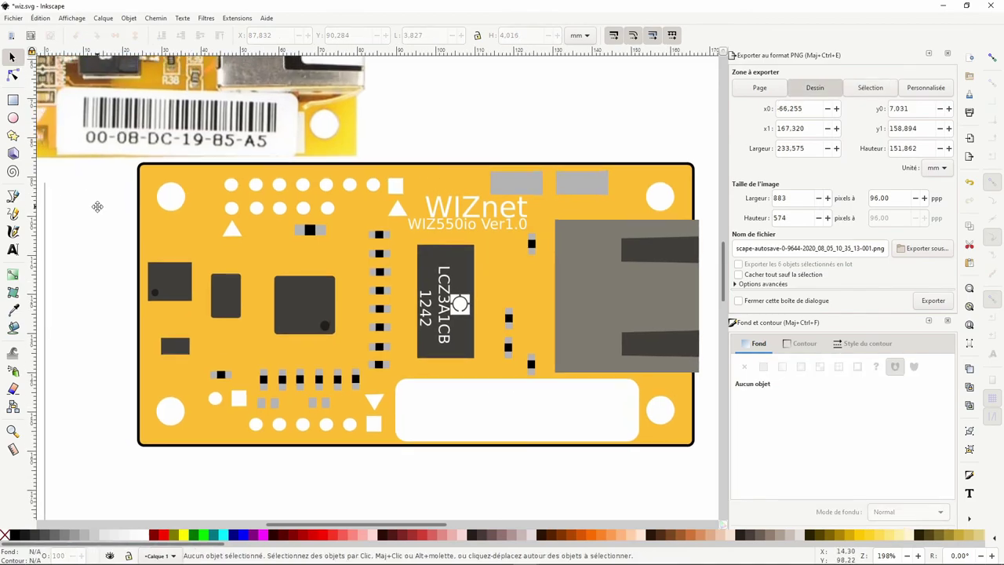
scroll(83, 314, up, 3)
scroll(77, 374, up, 1)
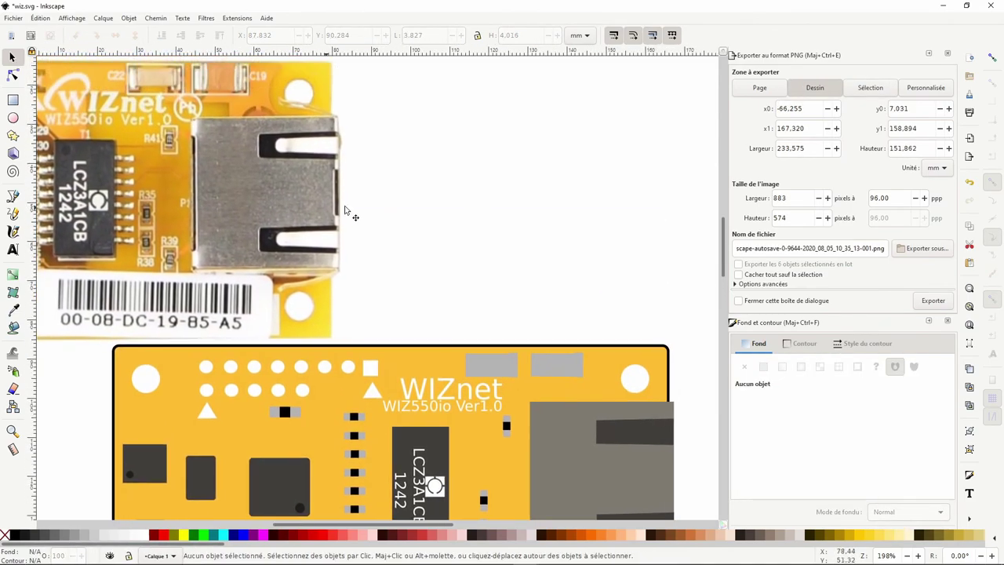
click(487, 367)
click(13, 310)
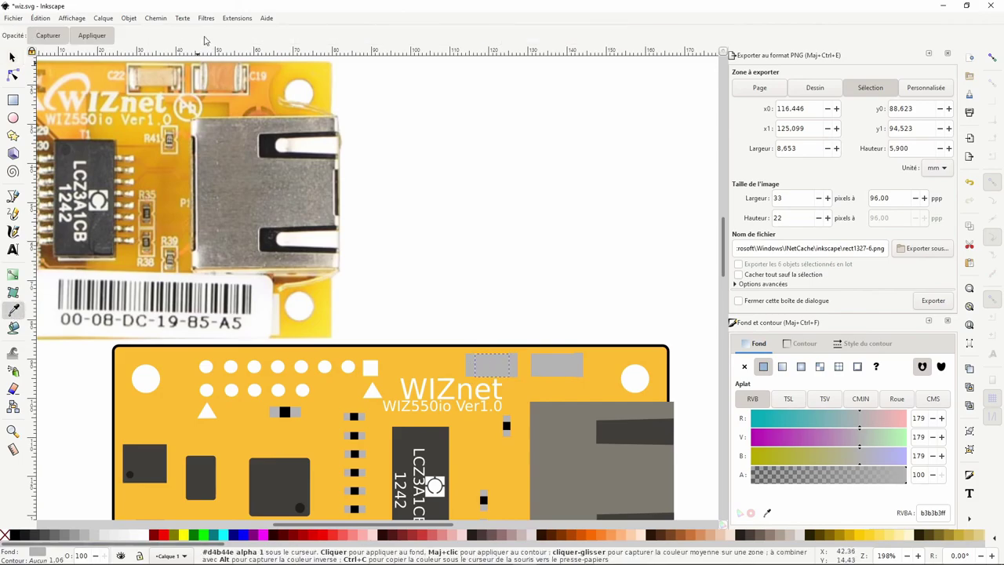
click(73, 116)
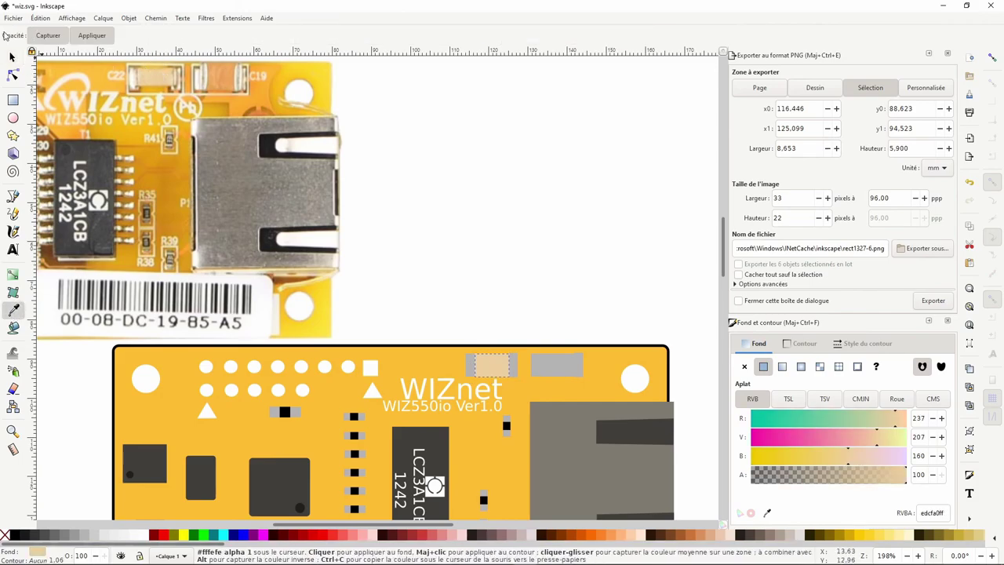
click(553, 369)
click(13, 310)
click(228, 104)
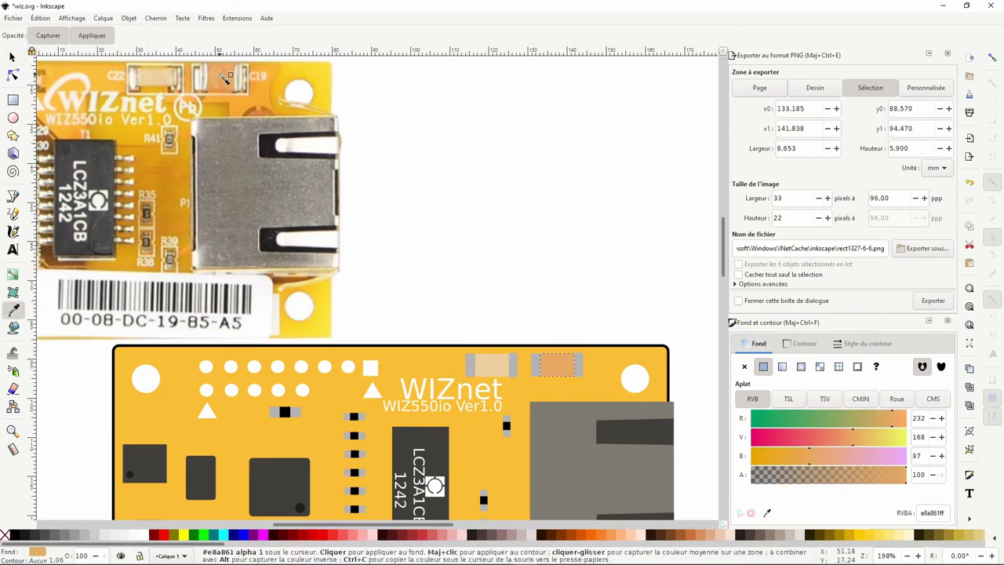
click(11, 56)
Resize the three grey end caps so their top and bottom edges line up evenly.
scroll(549, 357, up, 1)
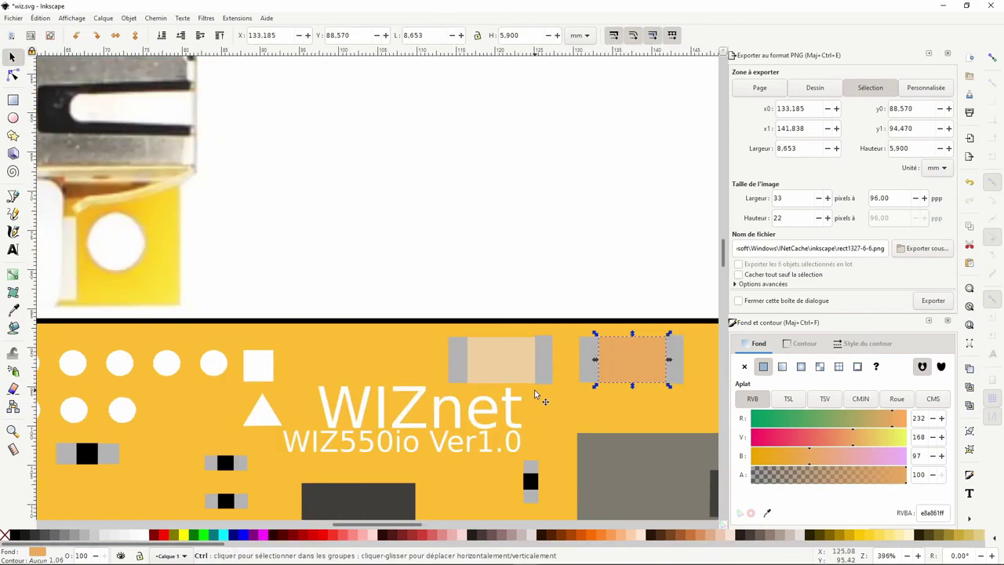
scroll(556, 357, up, 1)
scroll(557, 356, up, 1)
click(471, 338)
drag(465, 305, 464, 311)
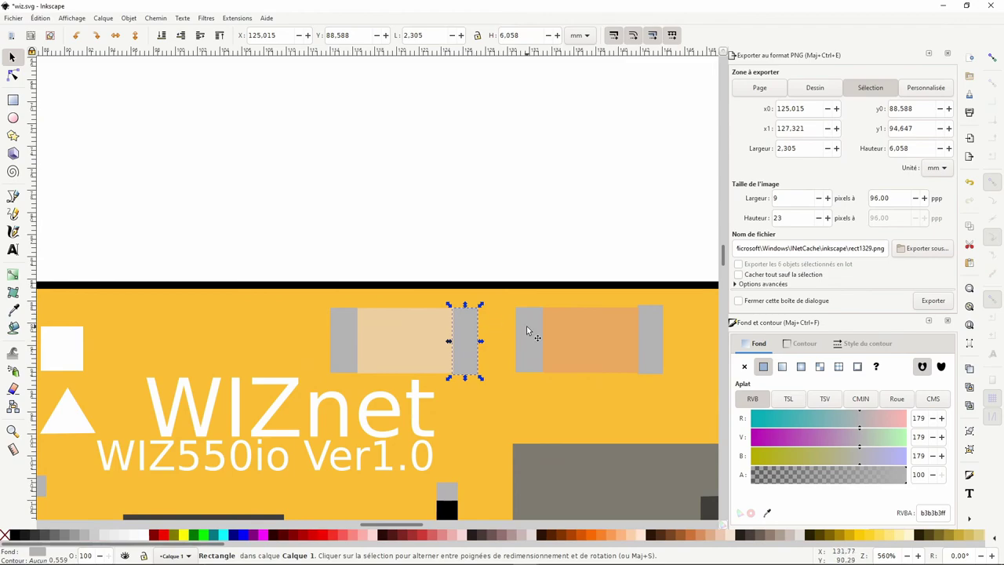
scroll(642, 352, up, 2)
click(425, 272)
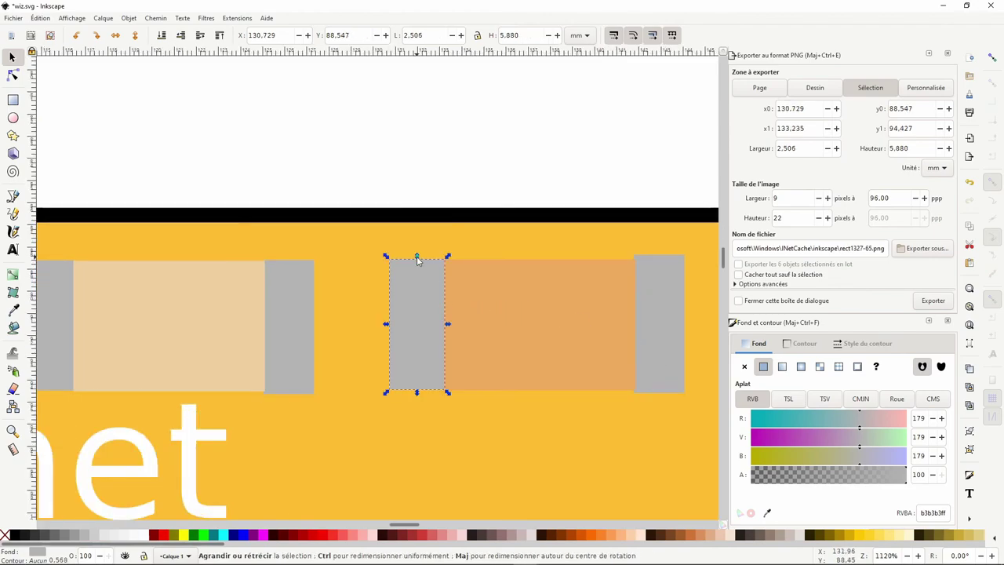
drag(417, 257, 417, 263)
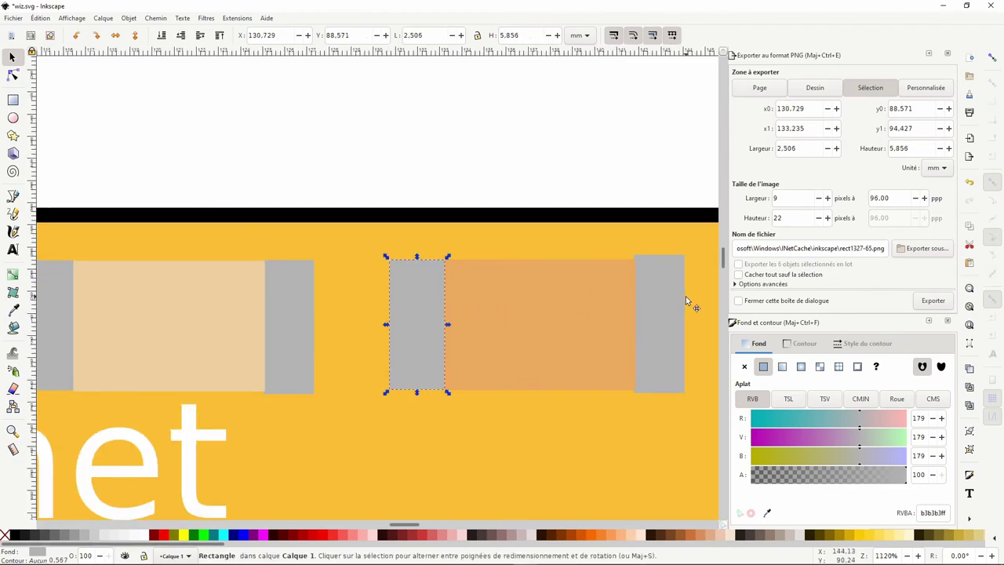
click(665, 282)
drag(658, 256, 658, 259)
drag(657, 398, 658, 393)
click(437, 157)
Strip the stroke from the yellow WIZ550io board rectangle and zoom out beside the photo.
ctrl+scroll(406, 179, down, 2)
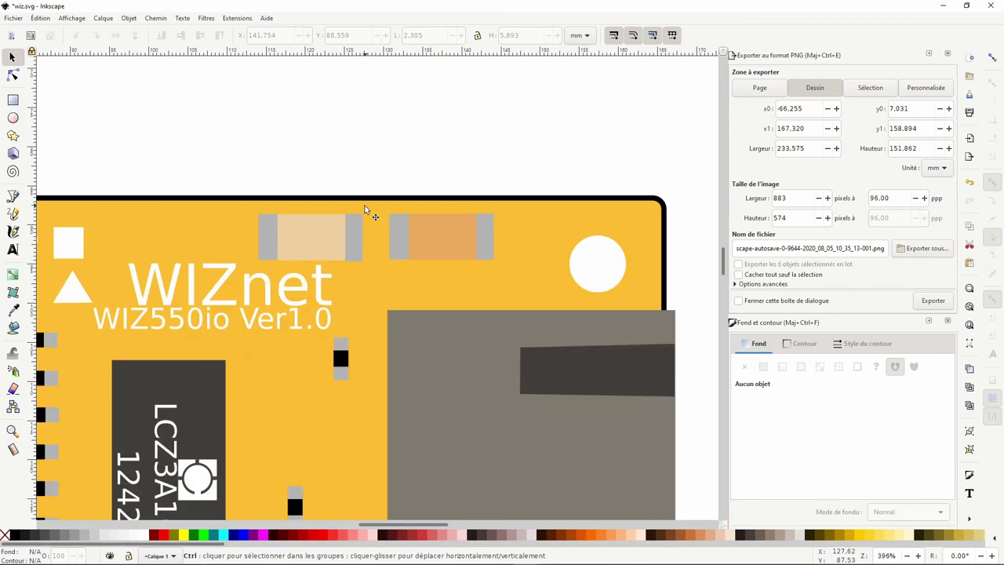
ctrl+scroll(369, 212, down, 2)
ctrl+scroll(453, 201, down, 1)
scroll(455, 179, left, 1)
scroll(410, 217, up, 2)
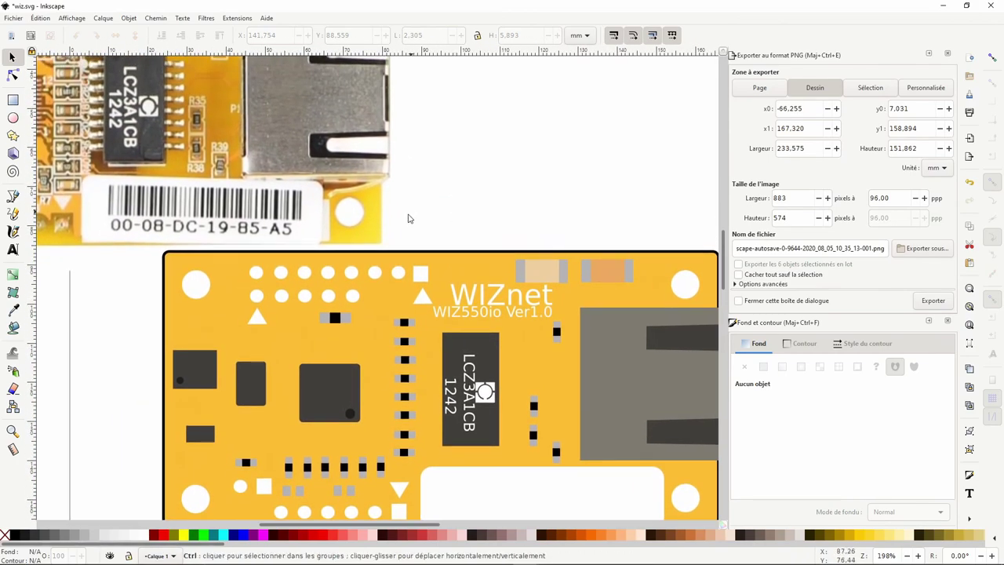
click(411, 255)
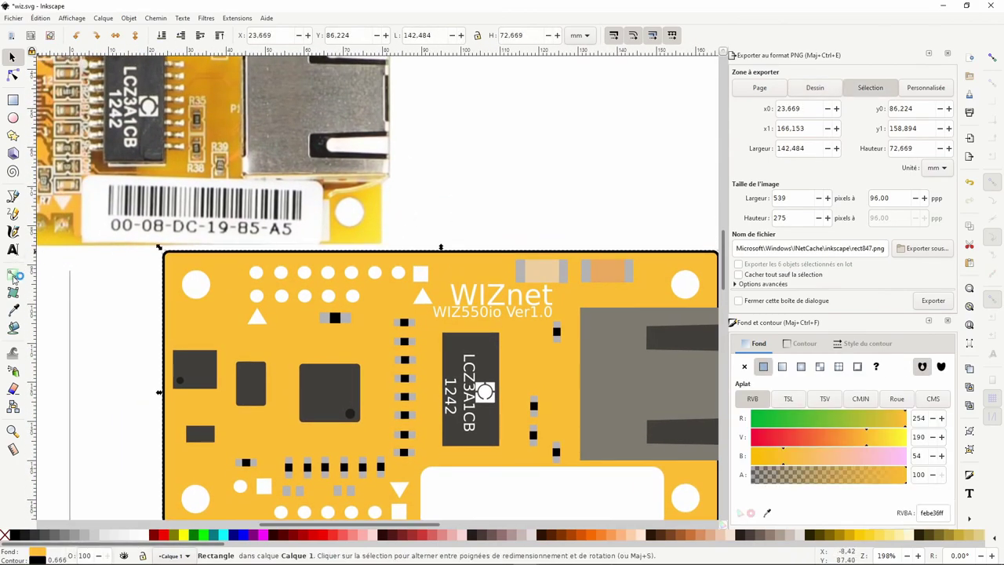
shift+click(5, 534)
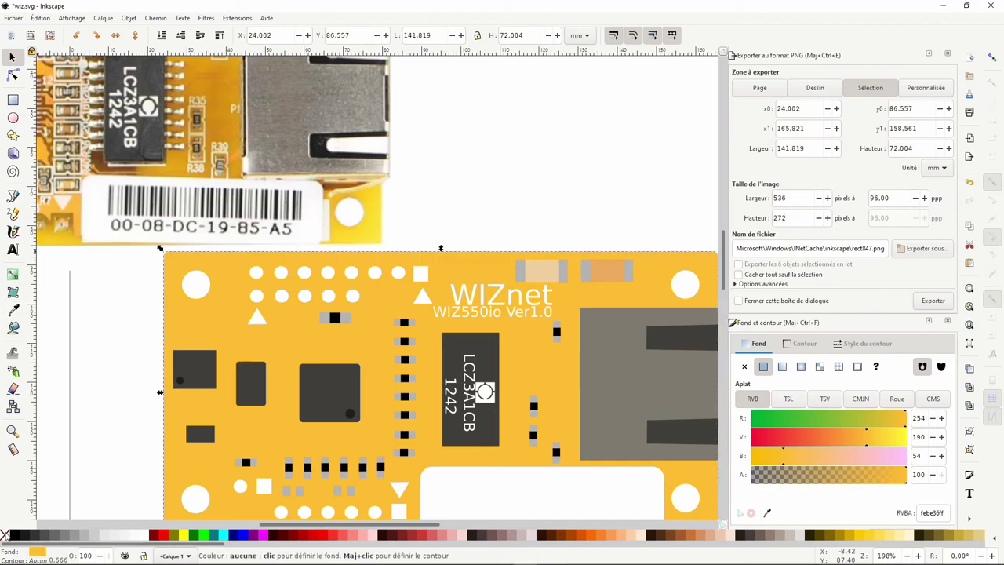
click(88, 292)
ctrl+scroll(128, 253, down, 2)
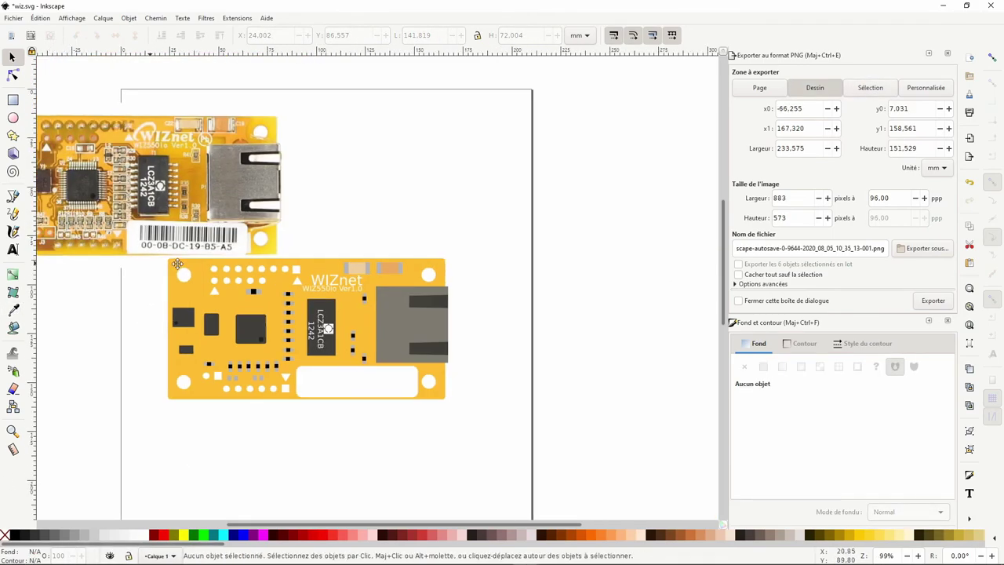
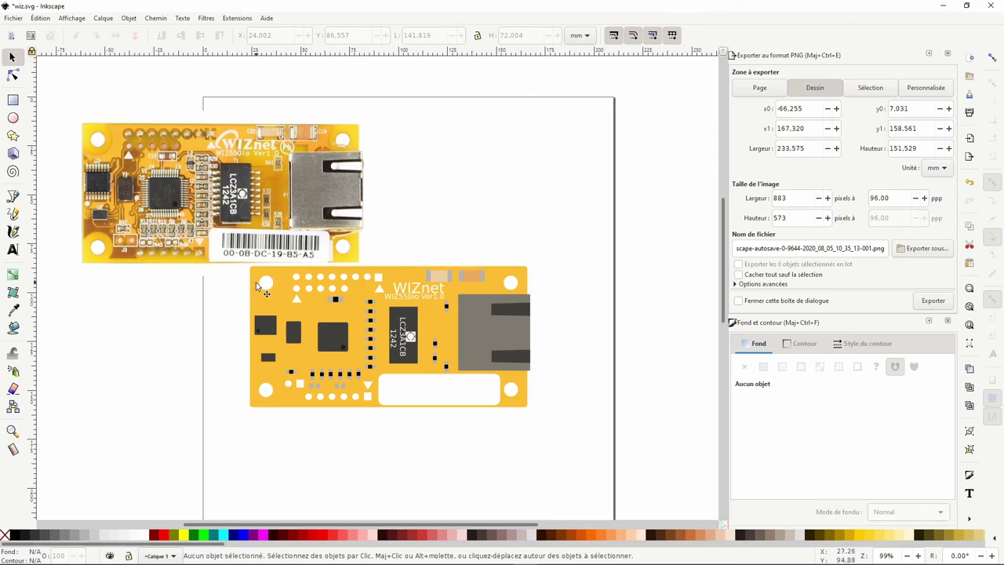
Zoom in on the pads and set the lower-left white circle to Y 96 mm.
ctrl+scroll(305, 278, up, 4)
click(296, 336)
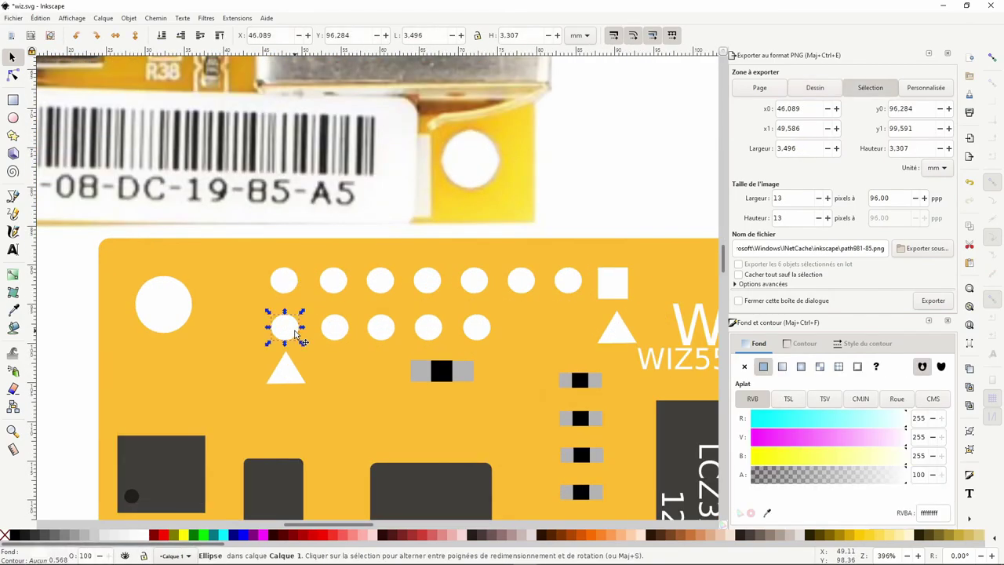
triple_click(360, 37)
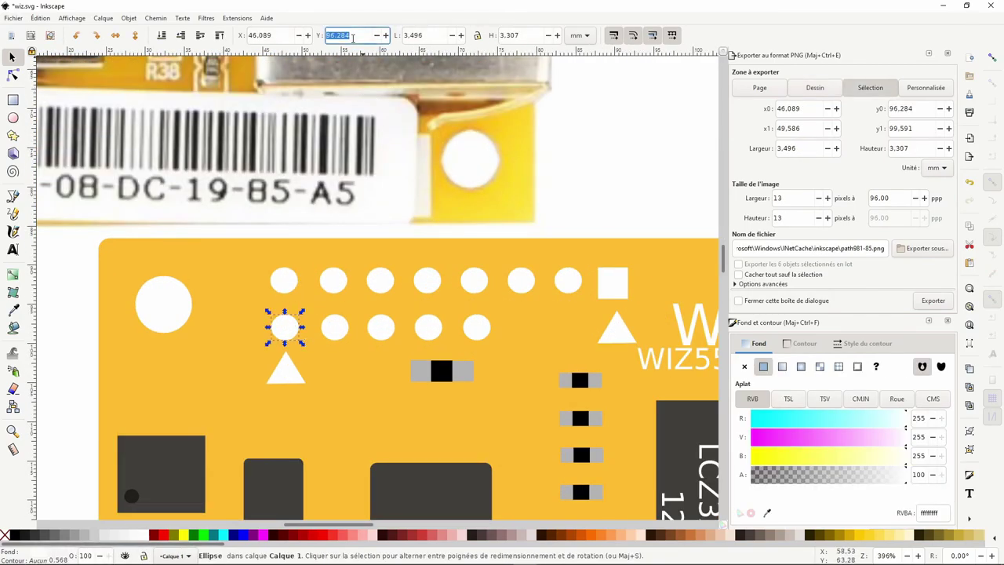
text(96)
key(Return)
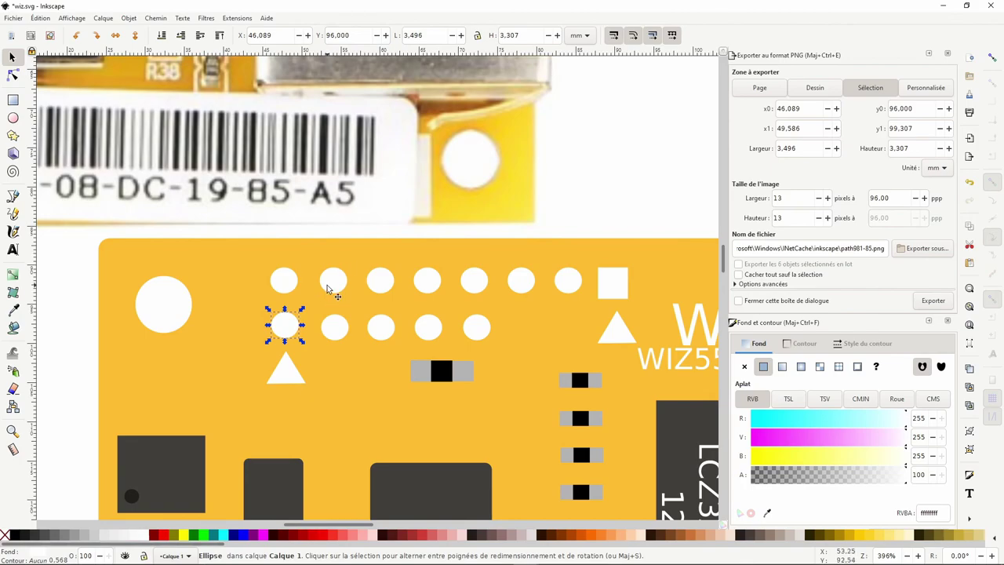
Check the first two circle columns' positions and move the lower-left circle to X 46 mm.
click(329, 284)
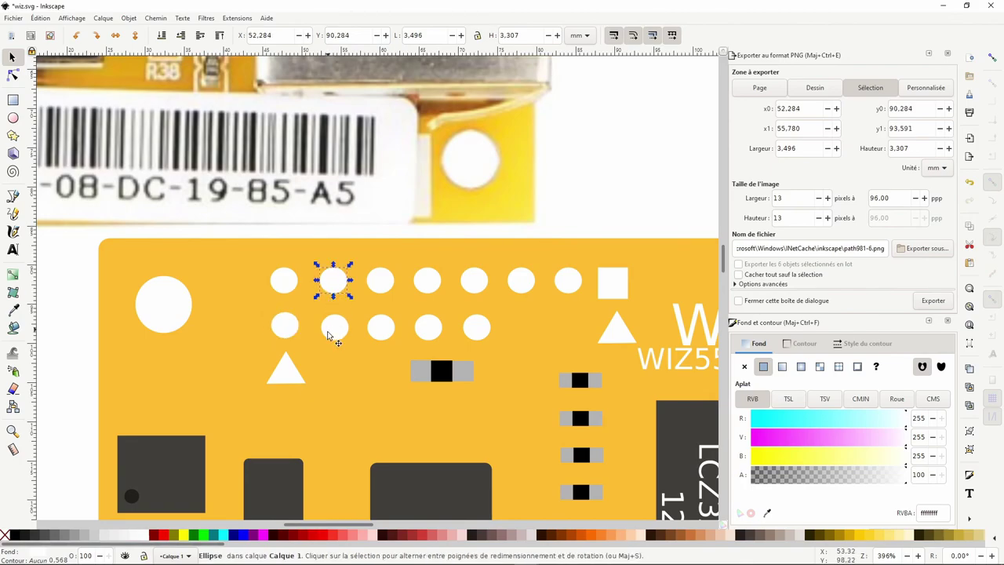
click(331, 335)
click(329, 284)
click(286, 284)
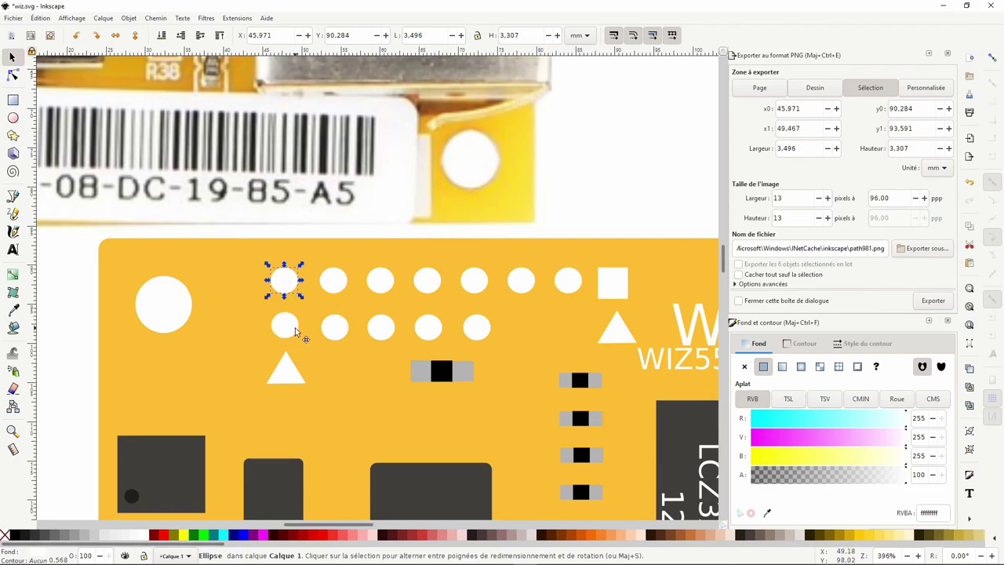
click(295, 327)
click(294, 284)
click(291, 327)
click(289, 285)
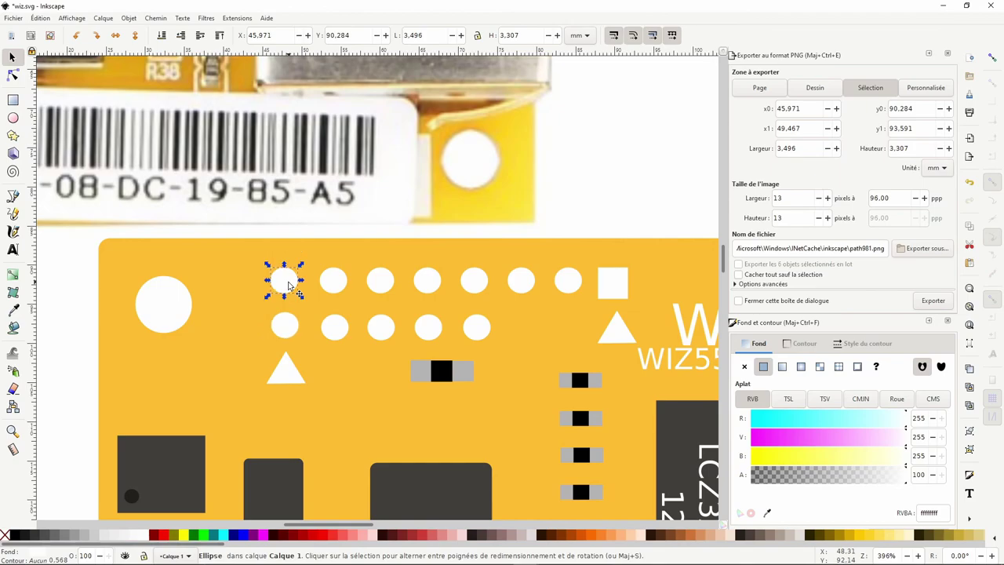
click(287, 336)
triple_click(275, 35)
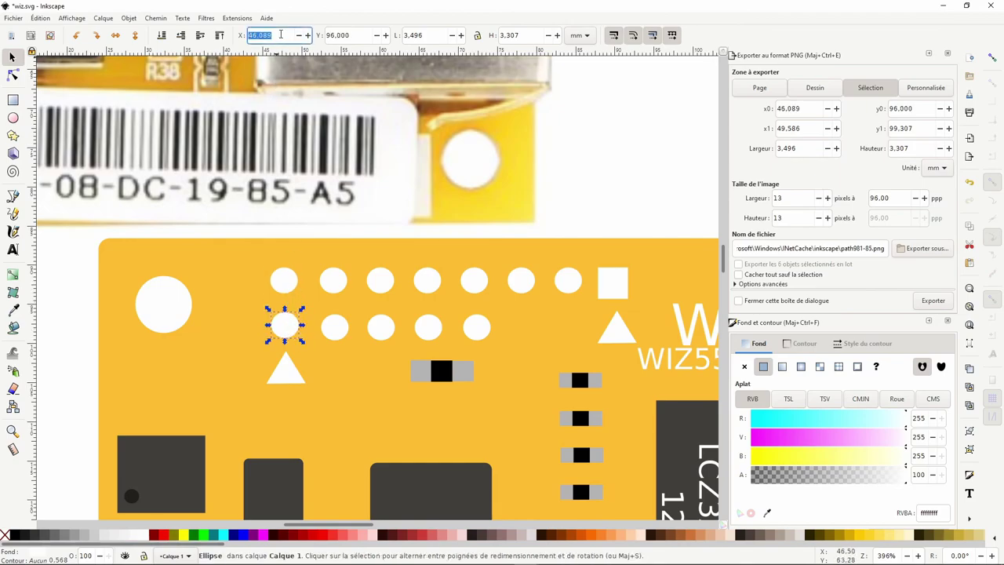
text(46)
key(Return)
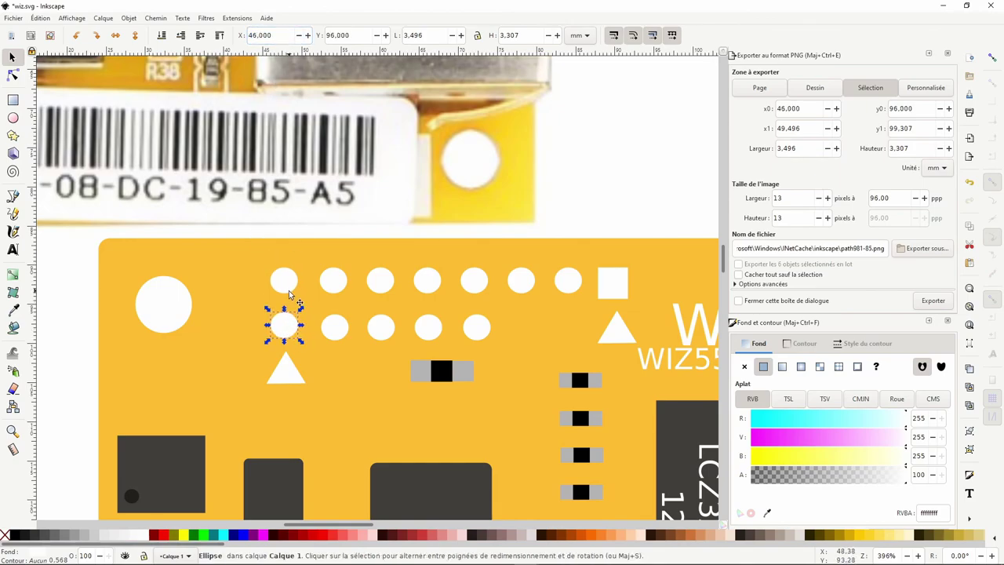
Set the second-column circles, top and lower row, to X 52 mm.
click(284, 283)
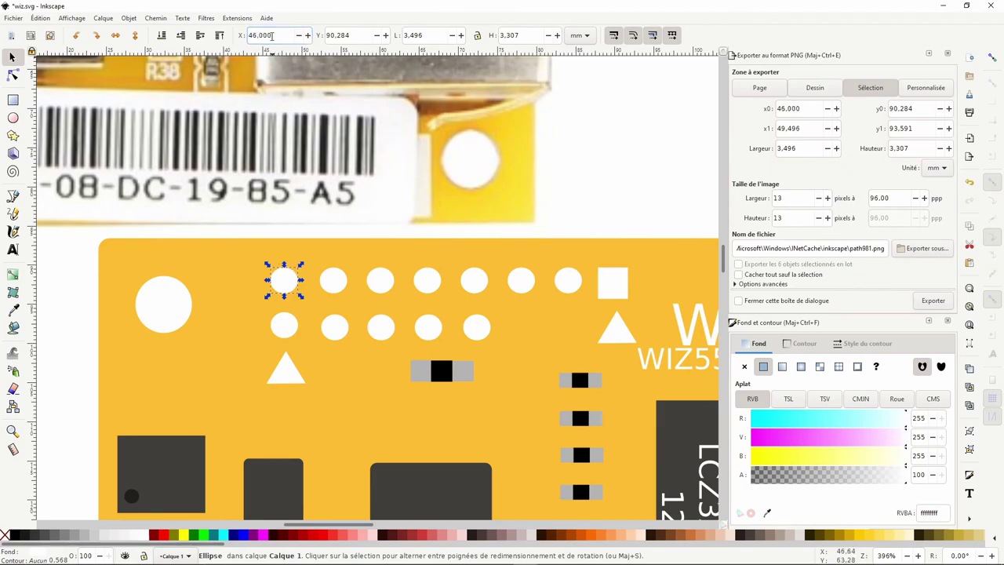
click(330, 285)
click(276, 37)
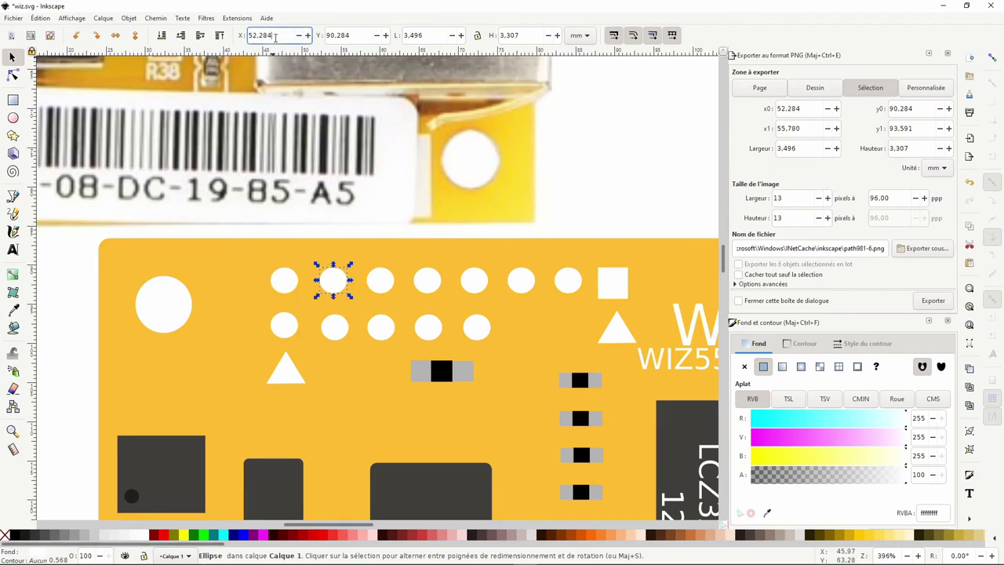
text(52)
key(Return)
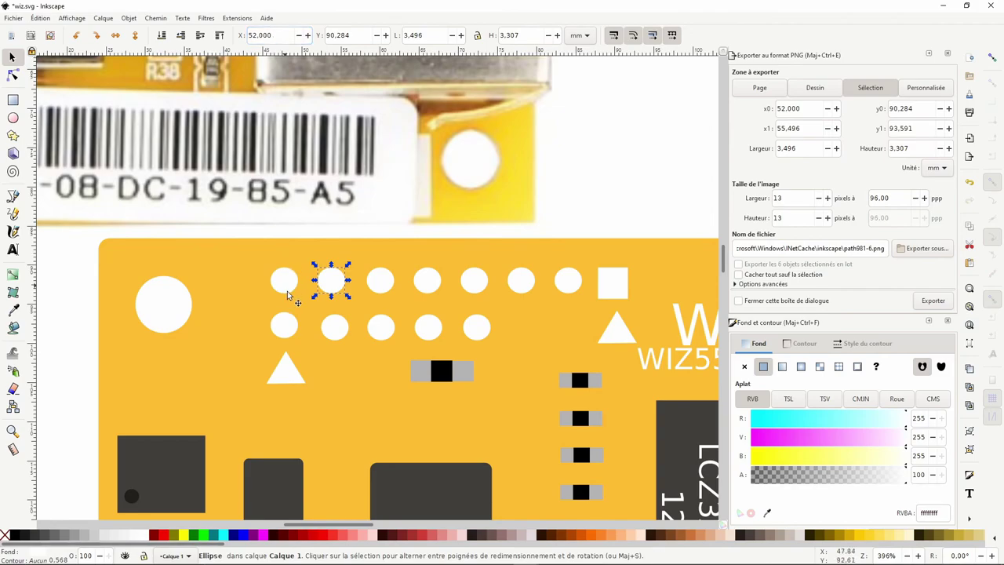
click(335, 327)
click(278, 34)
key(BackSpace)
key(BackSpace)
key(BackSpace)
key(Return)
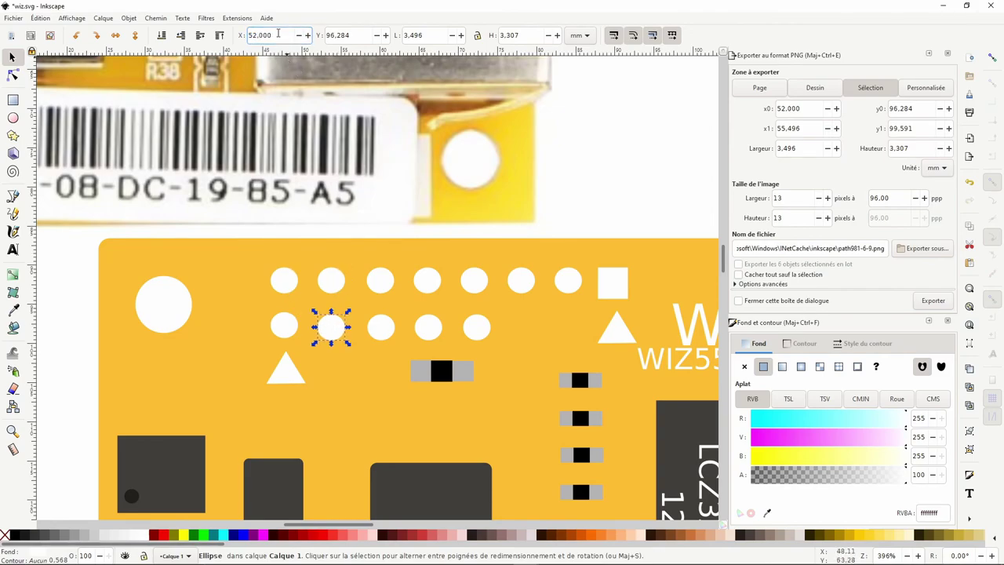
Set the third-column circles, top and lower row, to X 58 mm.
click(380, 280)
triple_click(261, 35)
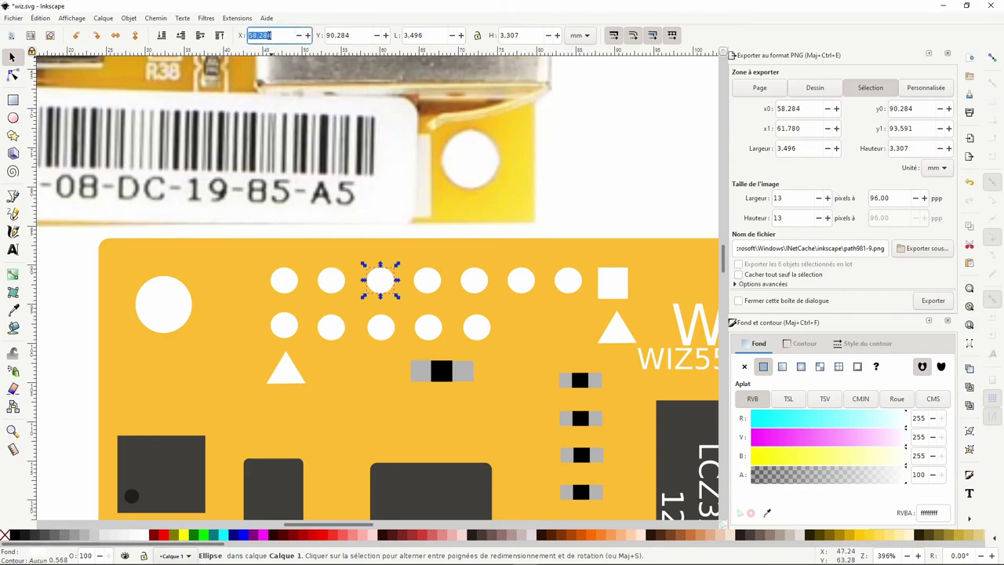
key(Return)
click(381, 327)
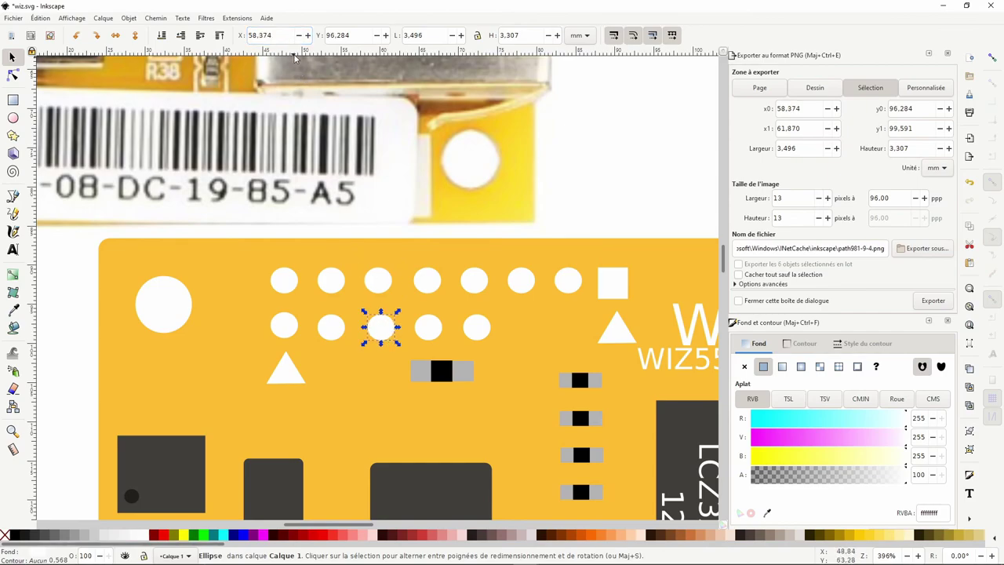
text(8)
key(Return)
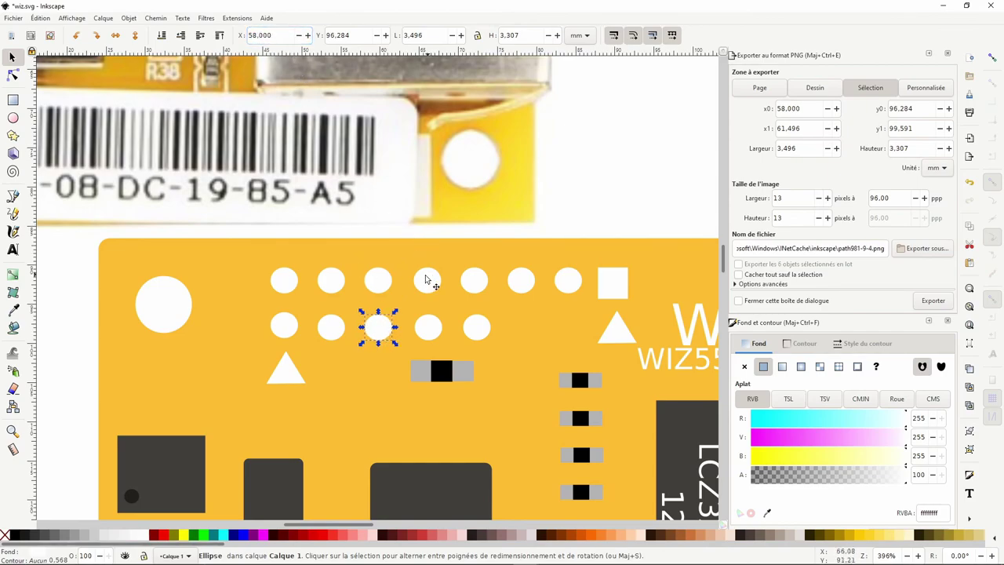
Set the fourth-column circles, top and lower row, to X 64 mm.
click(427, 280)
triple_click(261, 35)
text(64)
key(Return)
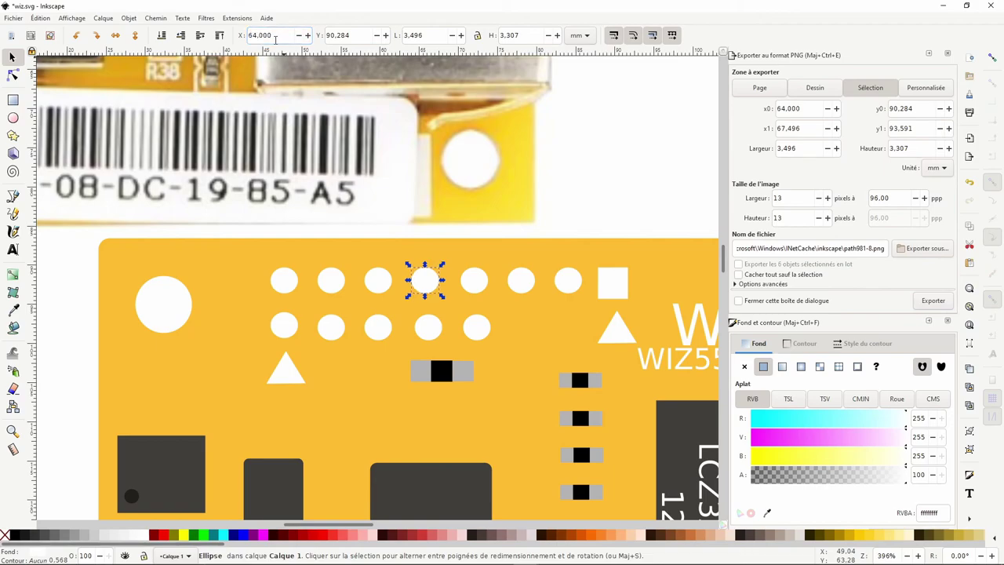
click(427, 329)
triple_click(275, 37)
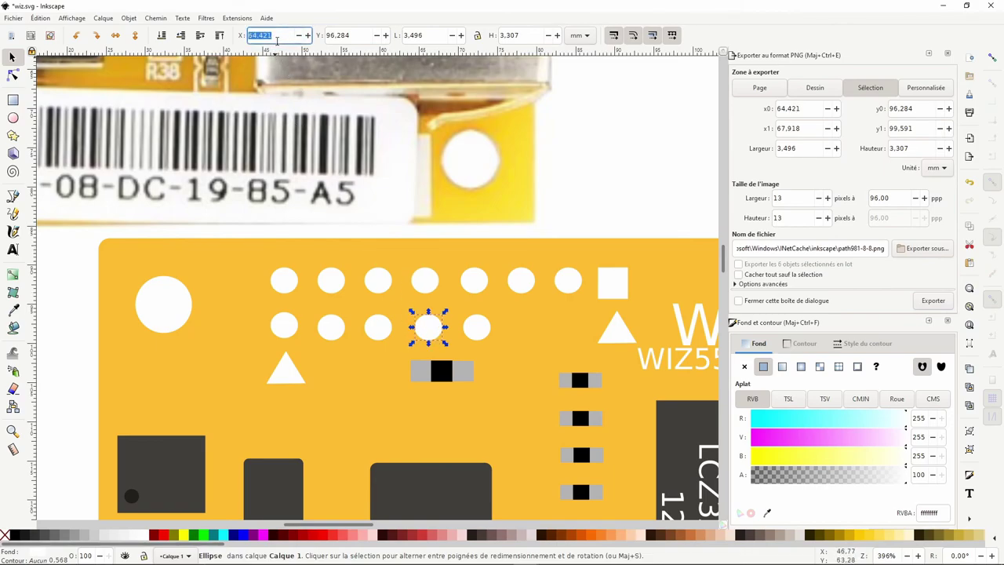
text(64)
key(Return)
Set the fifth-column circles, top and lower row, to X 70 mm.
click(473, 279)
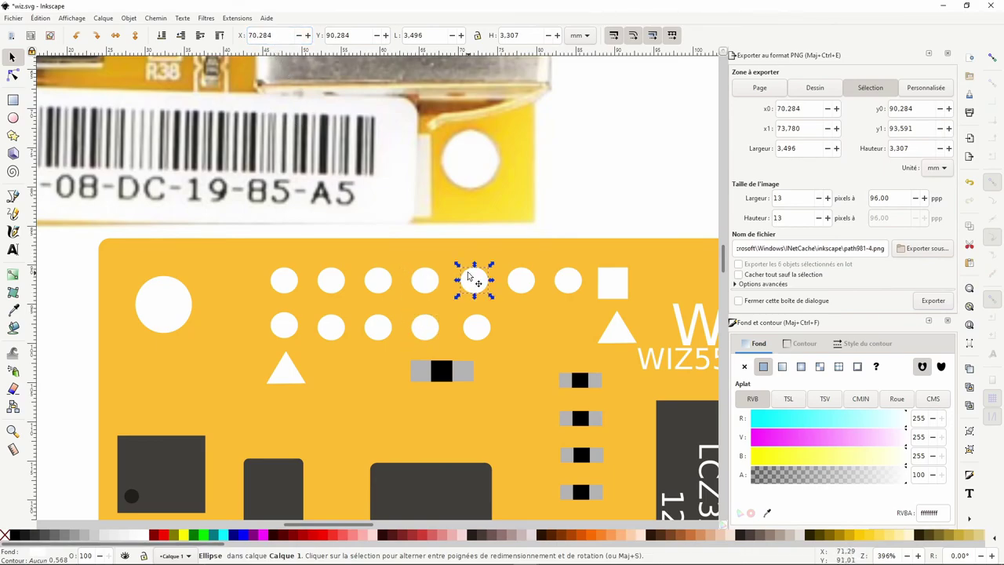
triple_click(283, 35)
text(70)
key(Return)
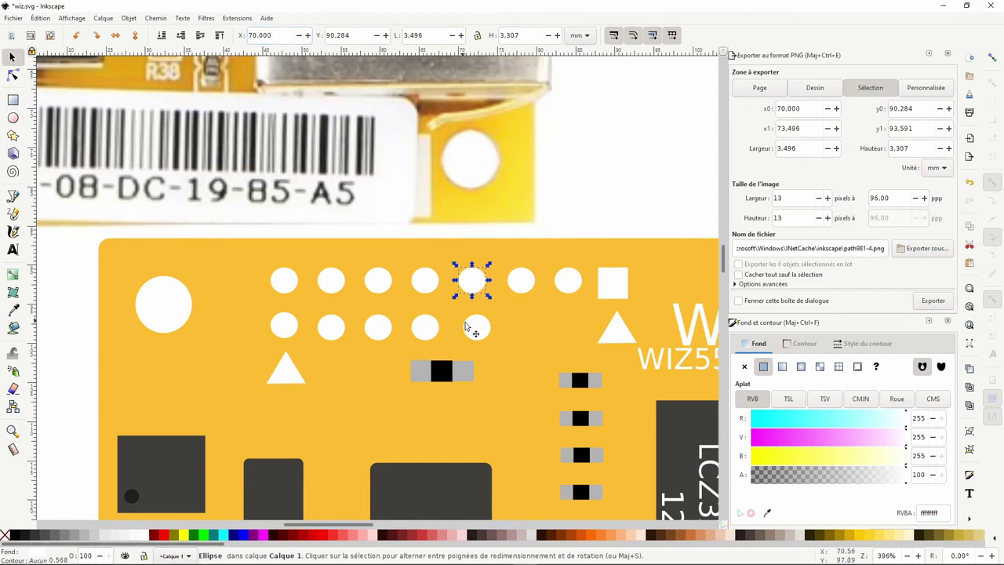
click(475, 327)
click(283, 37)
text(0)
key(Return)
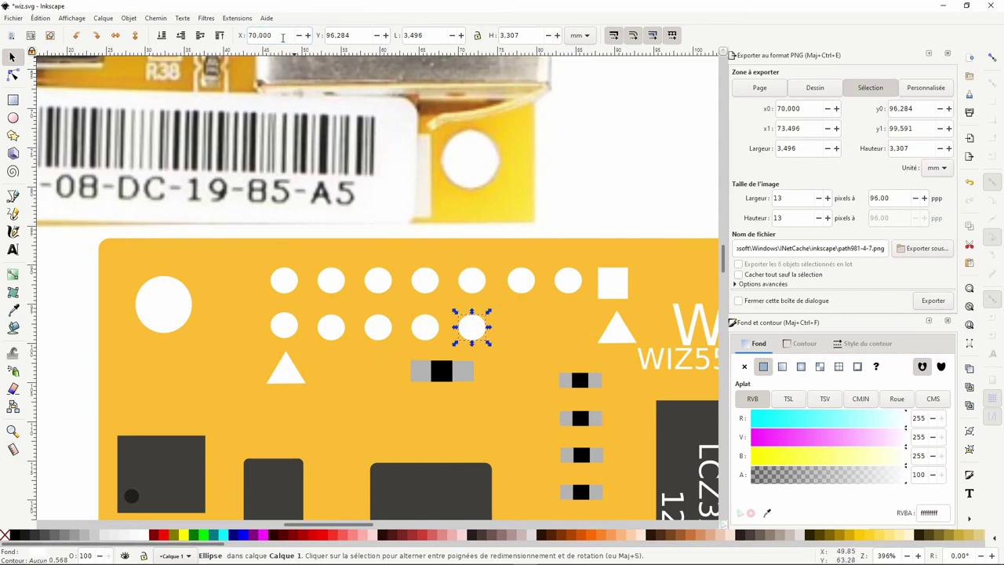
Set the sixth and seventh top-row circles to X 76 and X 82 mm.
click(521, 279)
click(282, 33)
text(7)
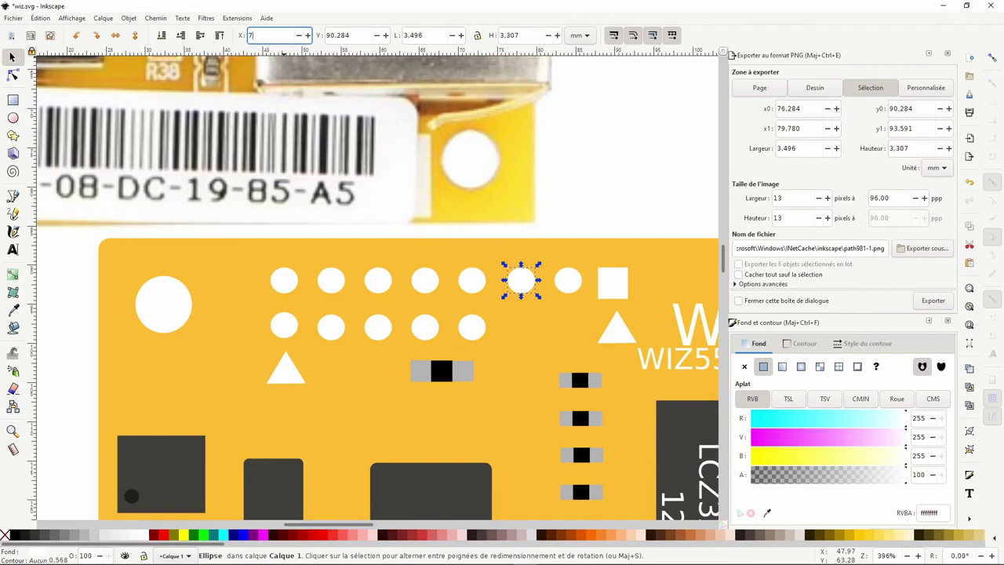
text(6)
key(Return)
click(566, 283)
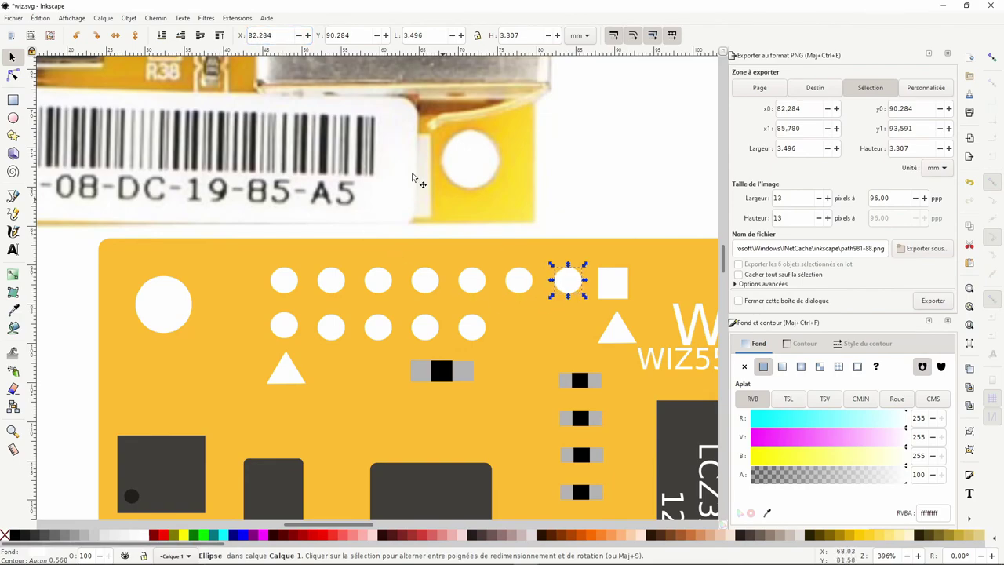
triple_click(269, 36)
text(82)
key(Return)
Move the white square pad to X 88 mm, Y 90 mm, undoing a trial X of 87.
click(613, 282)
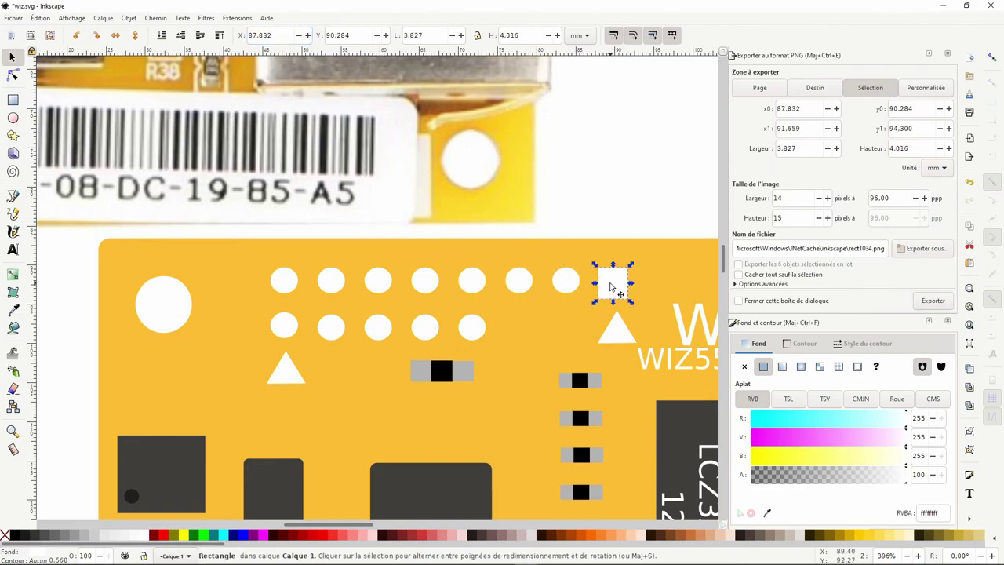
text(87)
key(Return)
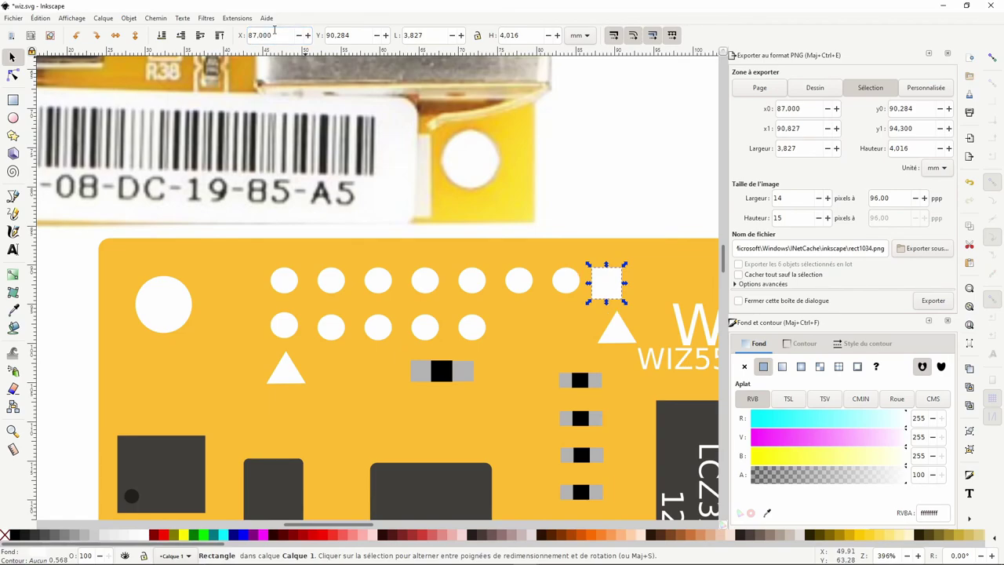
key(ctrl+z)
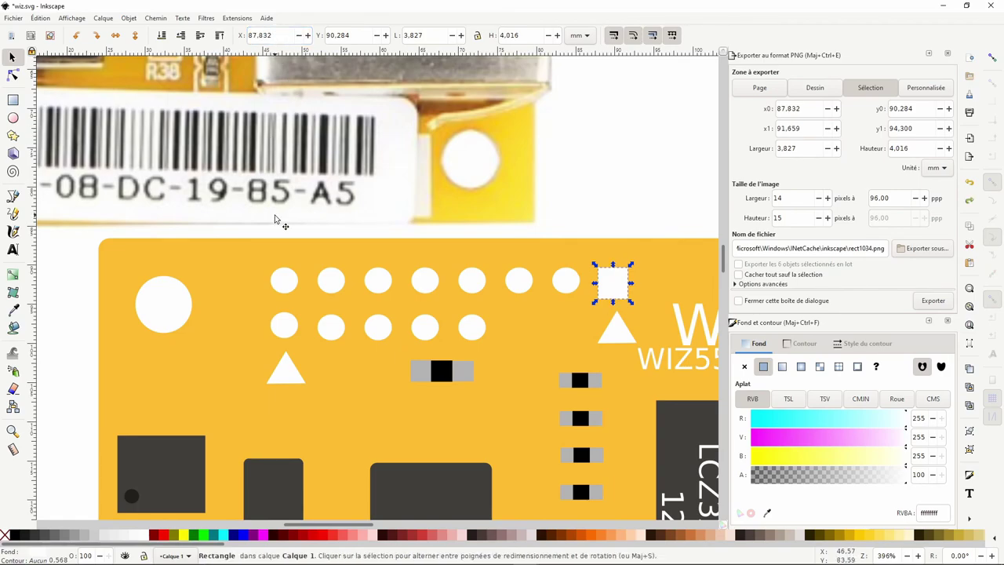
triple_click(269, 36)
text(88)
key(Return)
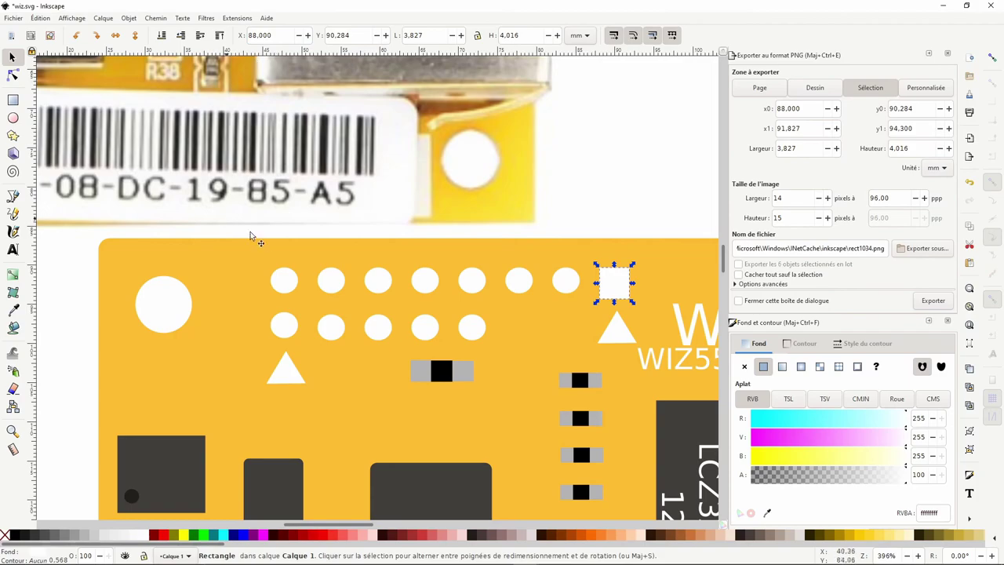
click(357, 35)
text(90)
key(Return)
Set the seventh, sixth and fifth top-row circles to Y 90 mm.
click(565, 280)
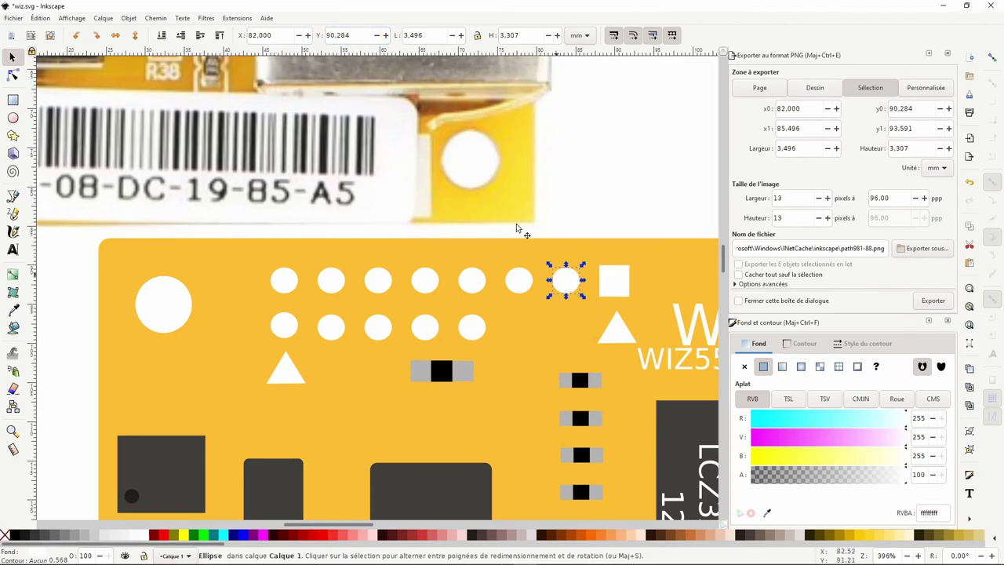
triple_click(357, 34)
text(90)
key(Return)
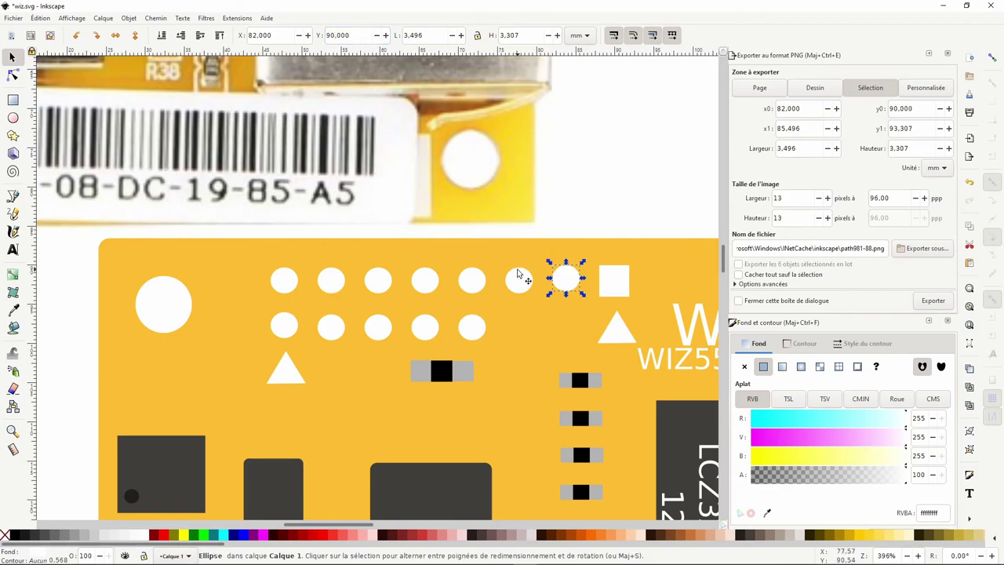
click(518, 276)
triple_click(361, 36)
text(90)
key(Return)
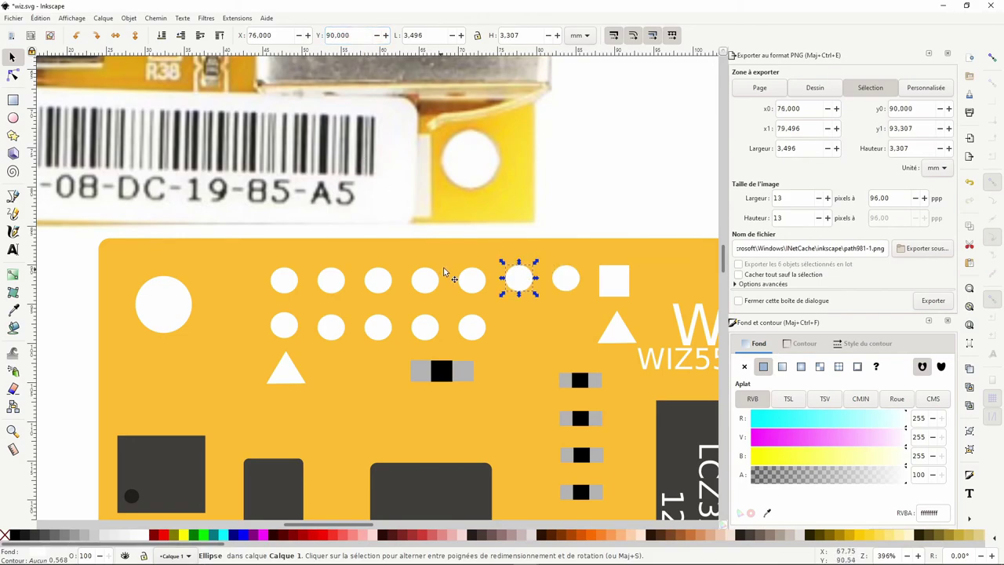
click(478, 283)
triple_click(363, 35)
text(90)
key(Return)
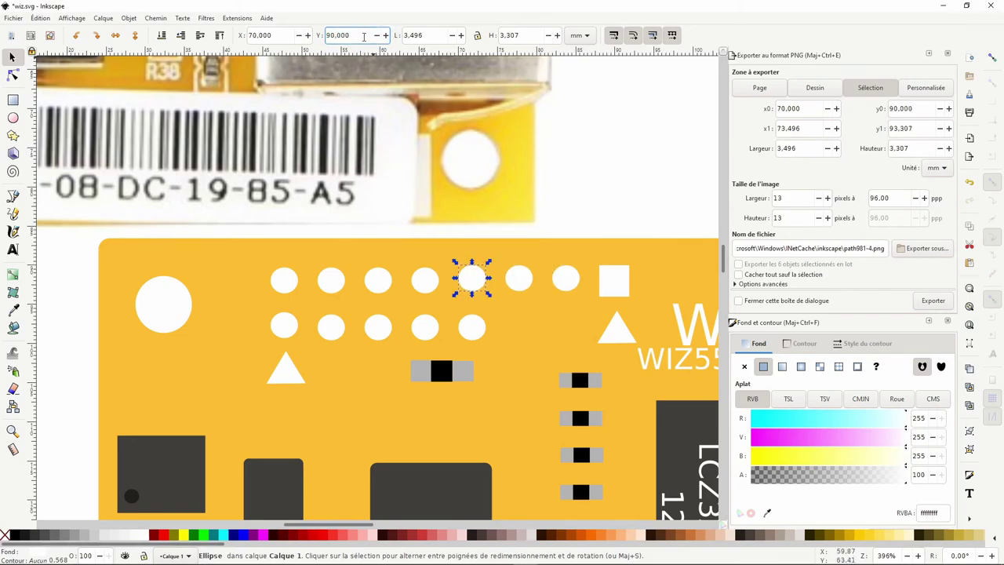
Set the top-row hole at X 52 to Y 90 mm.
click(418, 268)
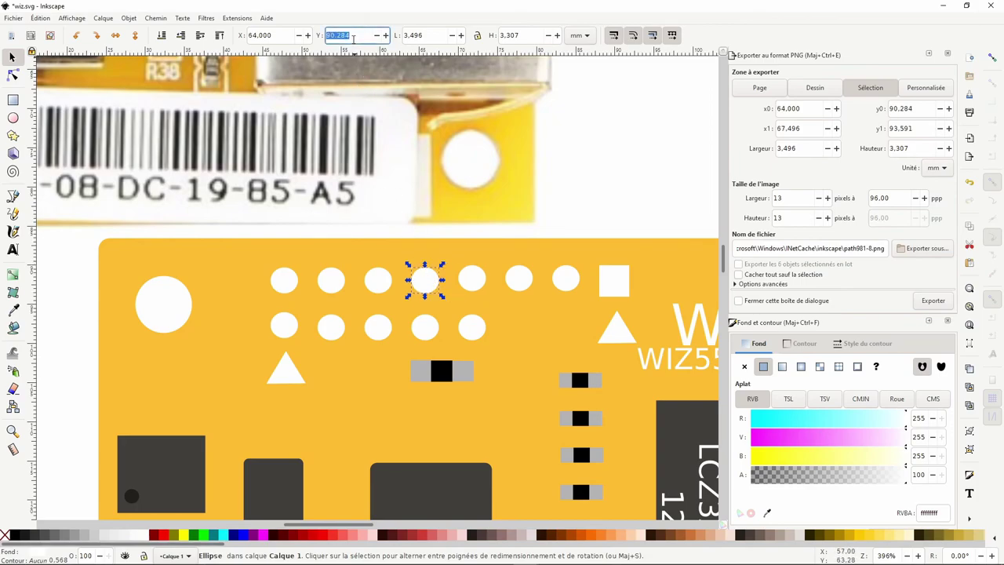
click(380, 279)
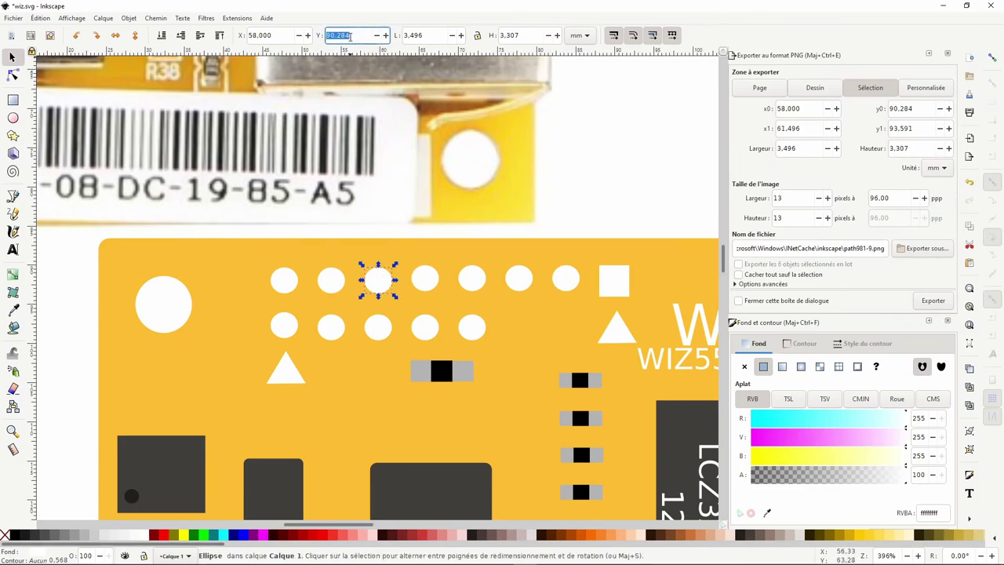
text(90.000)
click(334, 280)
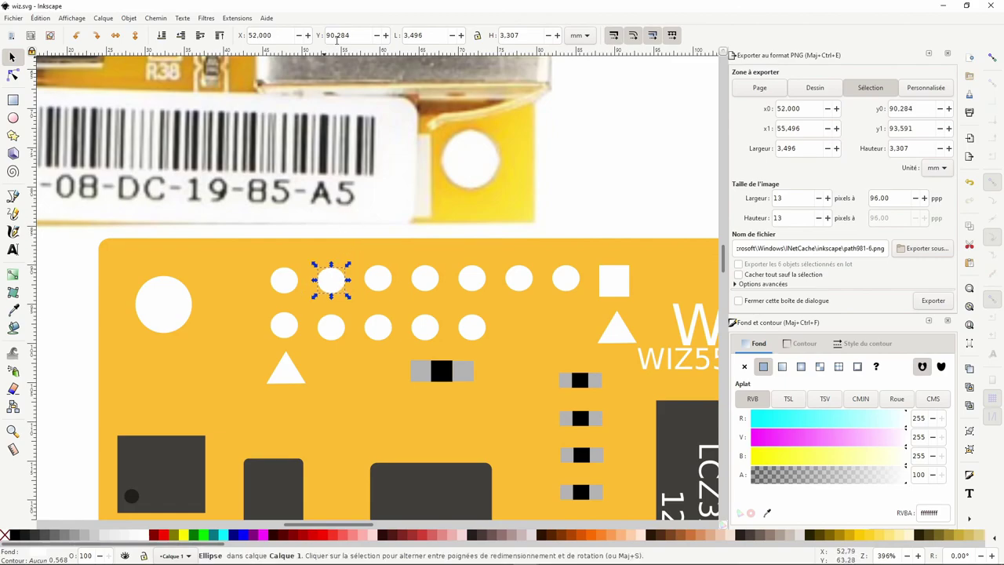
click(339, 36)
text(90,000)
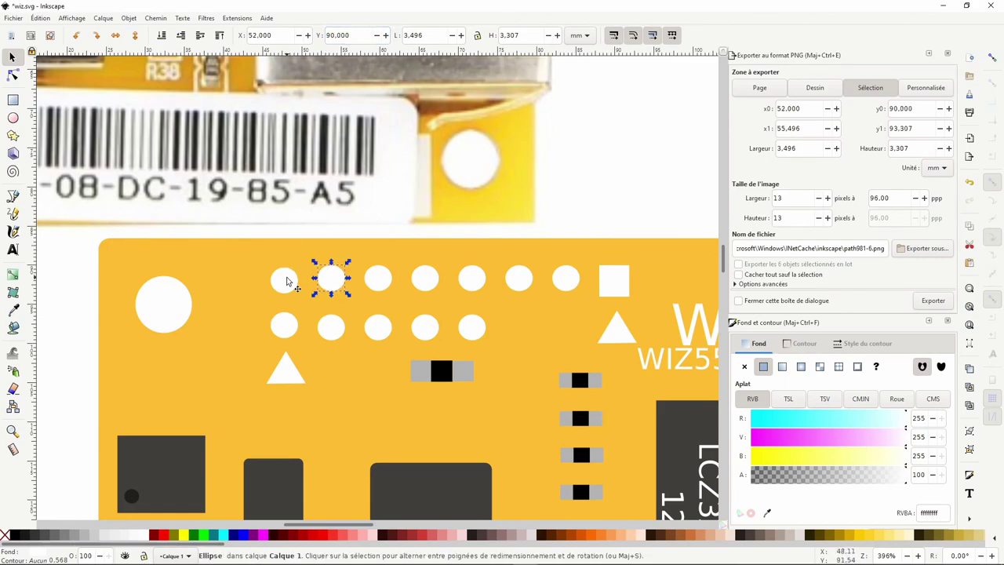
click(287, 281)
text(90)
key(Return)
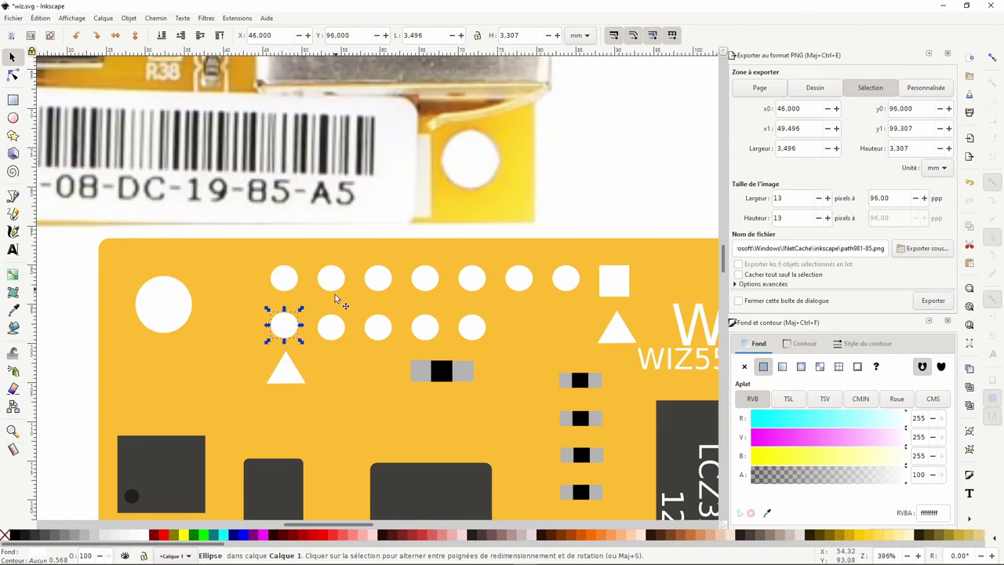
Level the next two second-row holes at Y 96 mm.
click(334, 326)
triple_click(353, 35)
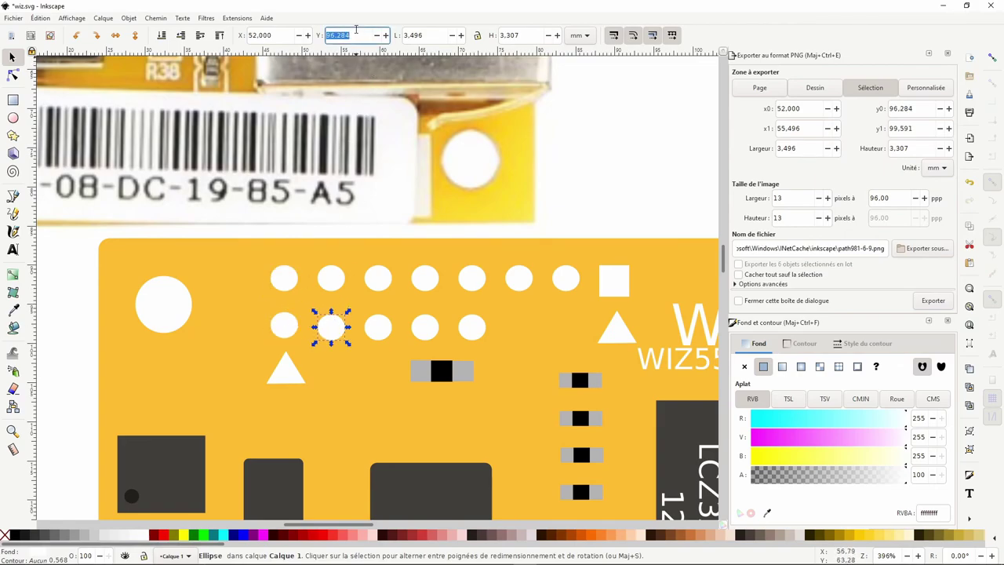
text(96)
key(Return)
click(392, 325)
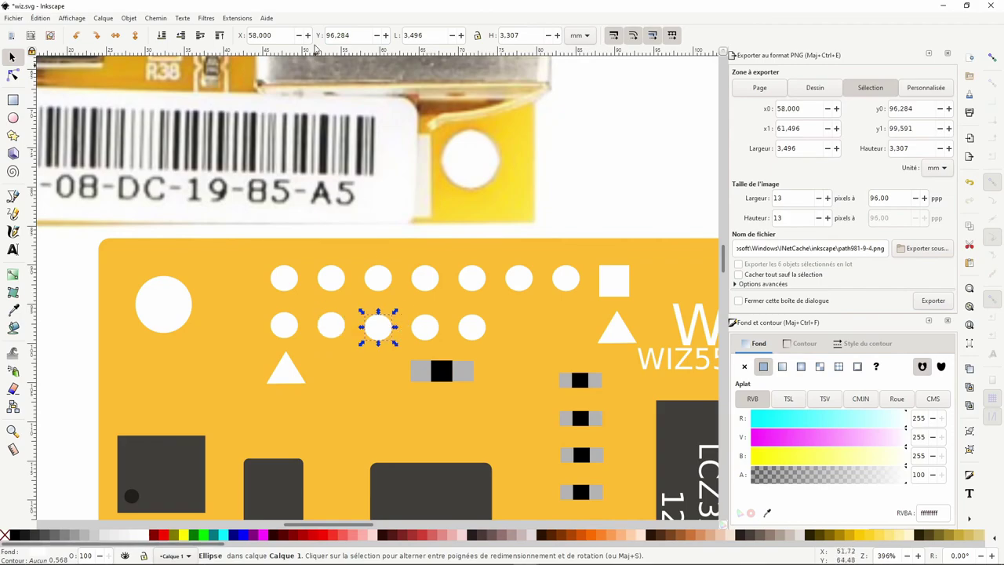
click(352, 37)
key(Return)
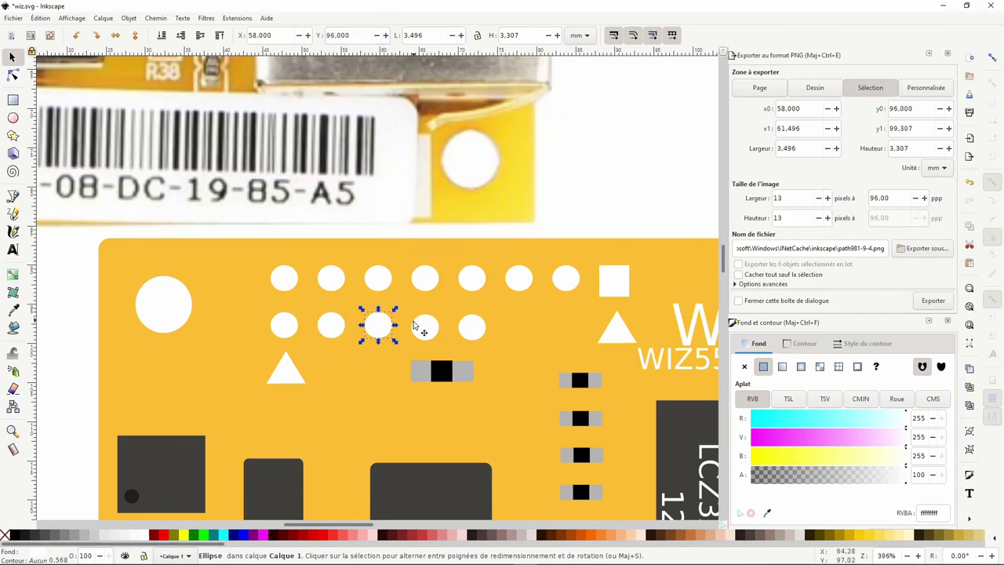
Set the second-row holes at X 64 and X 70 to Y 96 mm, then zoom out.
click(424, 326)
triple_click(361, 35)
key(Return)
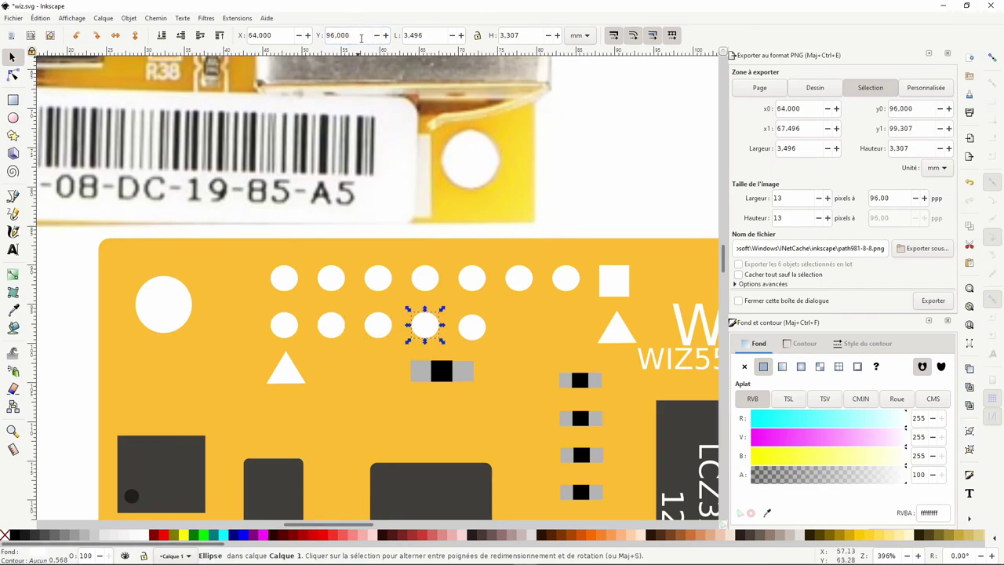
click(472, 326)
triple_click(361, 35)
text(96)
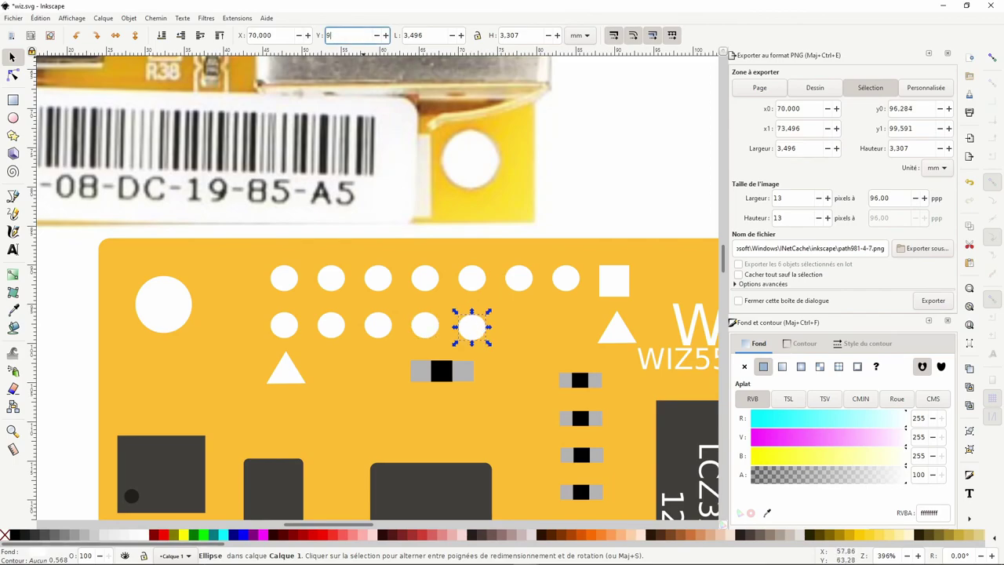
key(Return)
key(minus)
key(minus)
scroll(393, 353, down, 5)
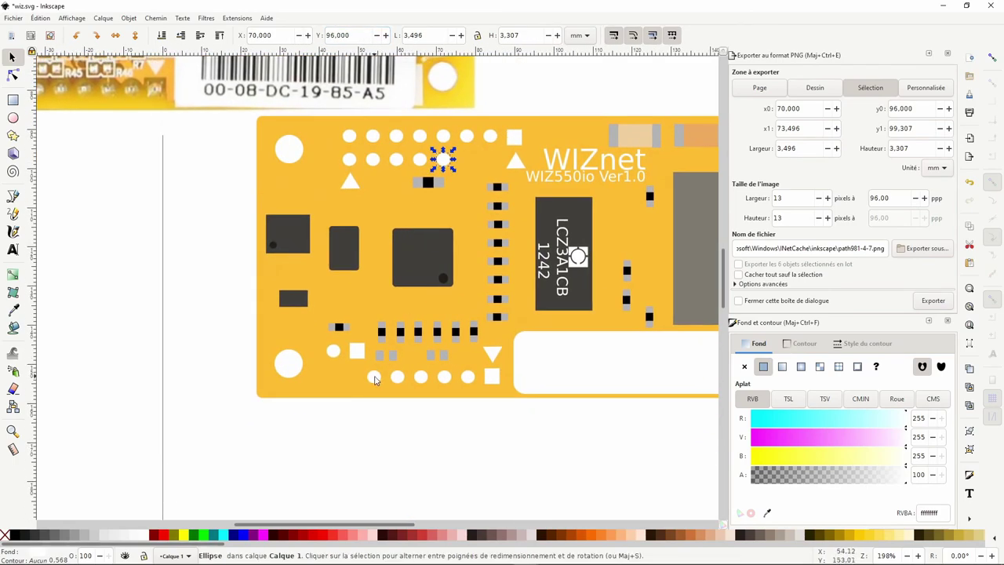
Set the first bottom-row pad hole to Y 152 mm after a trial of 151.
click(374, 377)
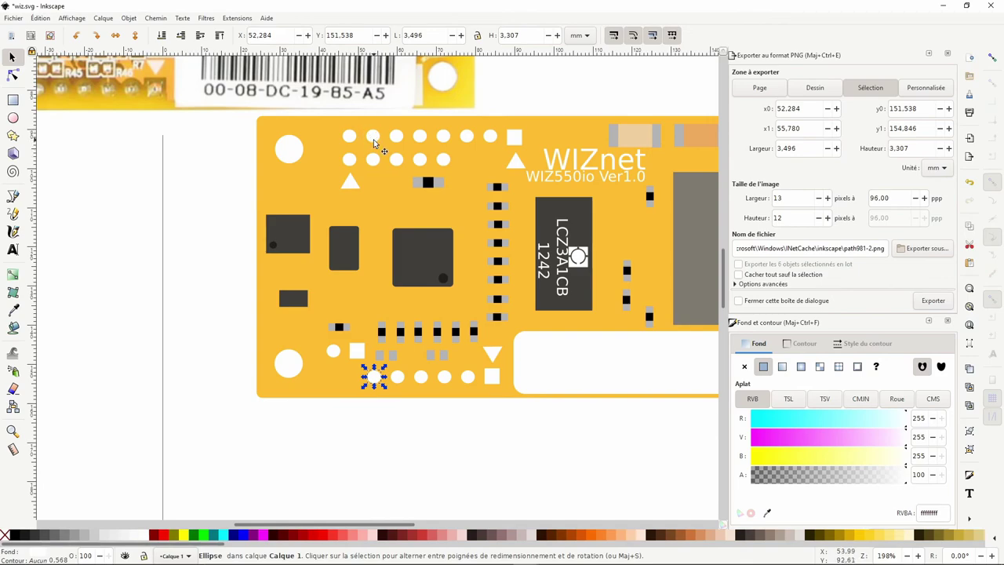
click(374, 160)
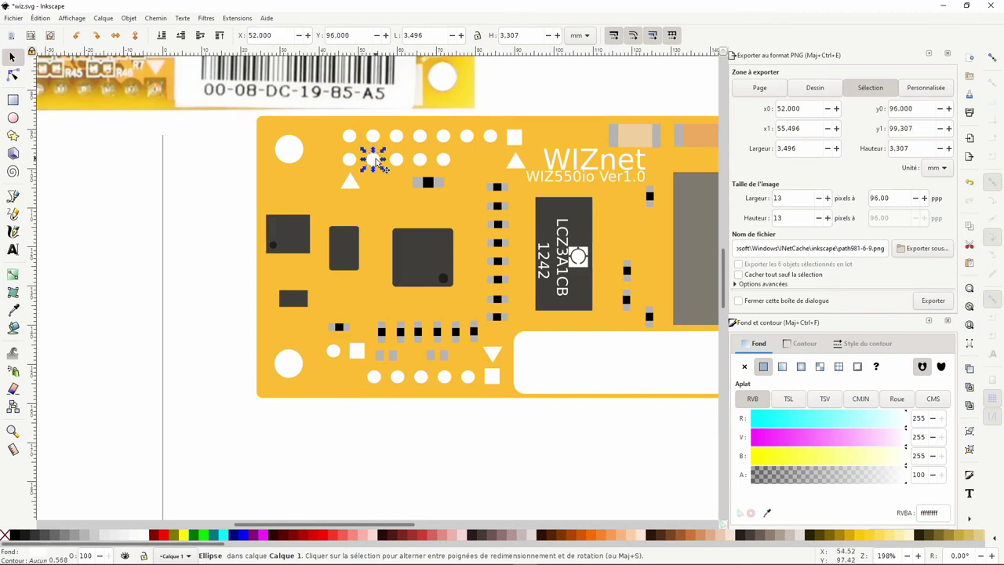
click(376, 377)
click(345, 36)
triple_click(345, 35)
text(15)
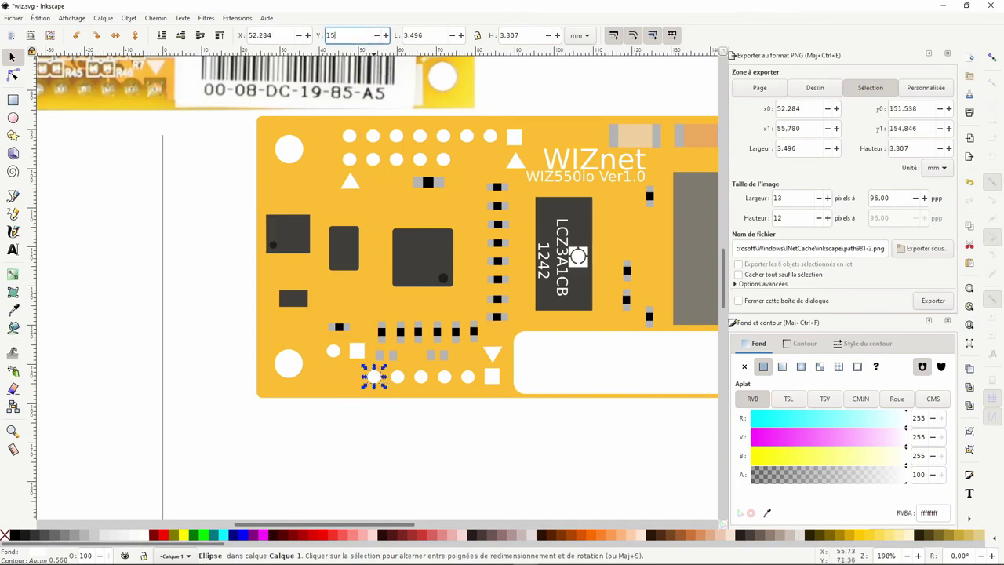
text(1)
key(Return)
drag(375, 375, 375, 378)
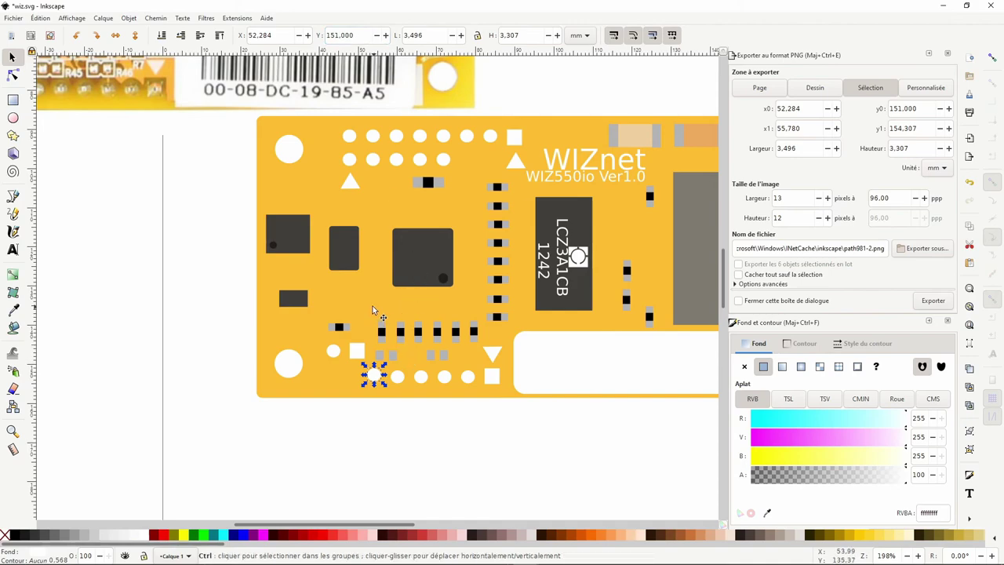
triple_click(360, 35)
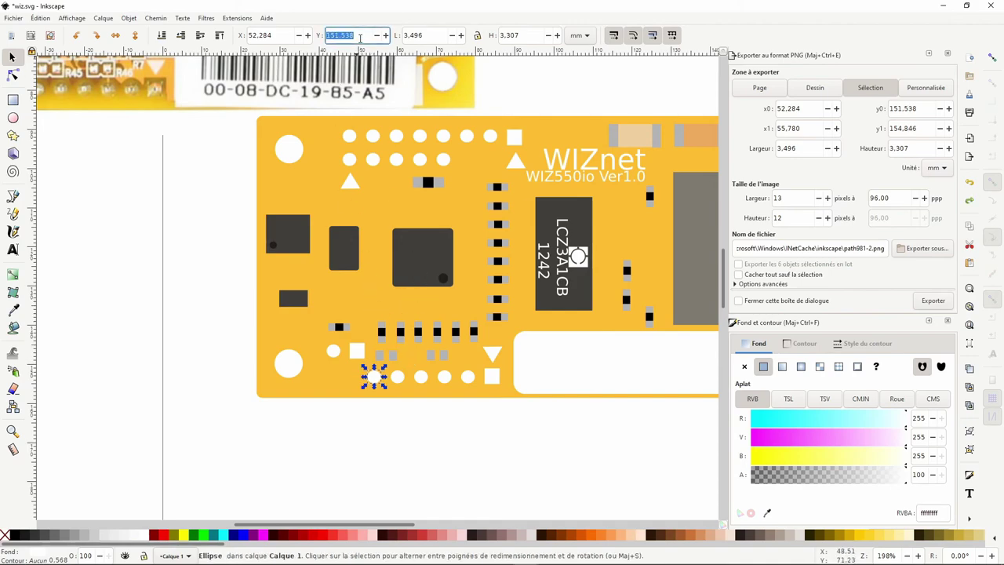
text(152)
key(Return)
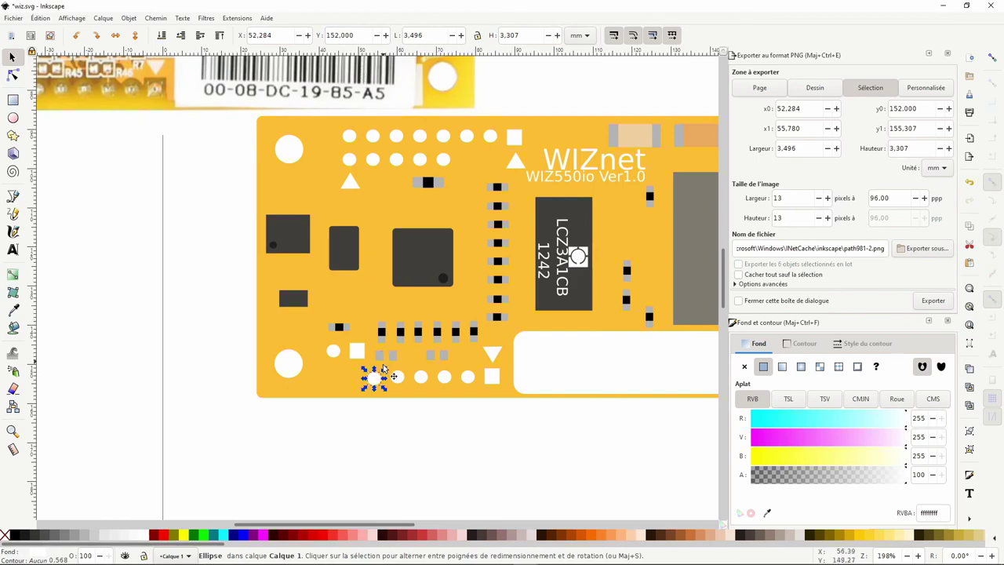
Set the second through fourth bottom-row holes to Y 152 mm.
drag(384, 371, 407, 369)
triple_click(345, 35)
text(152)
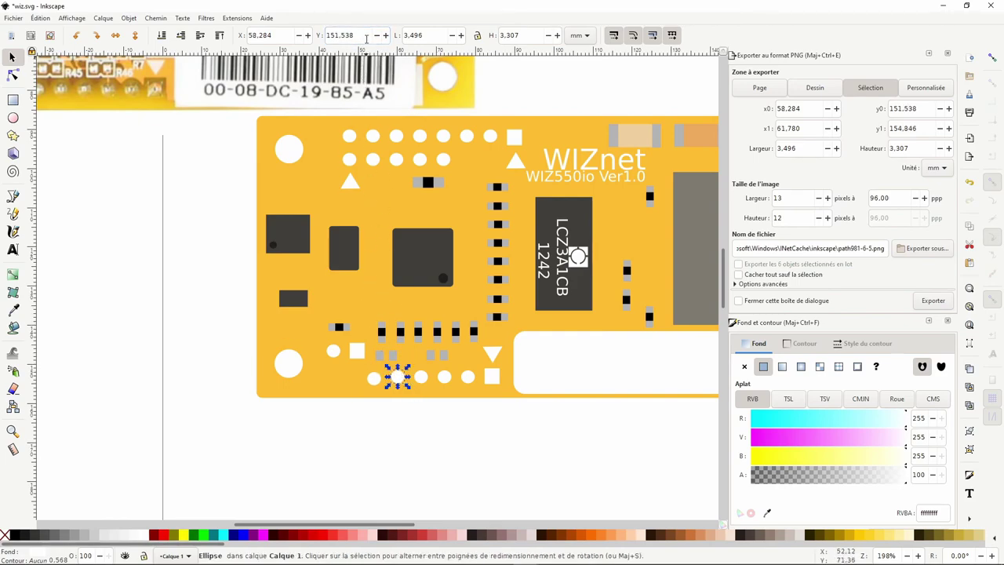
text(,000)
click(420, 379)
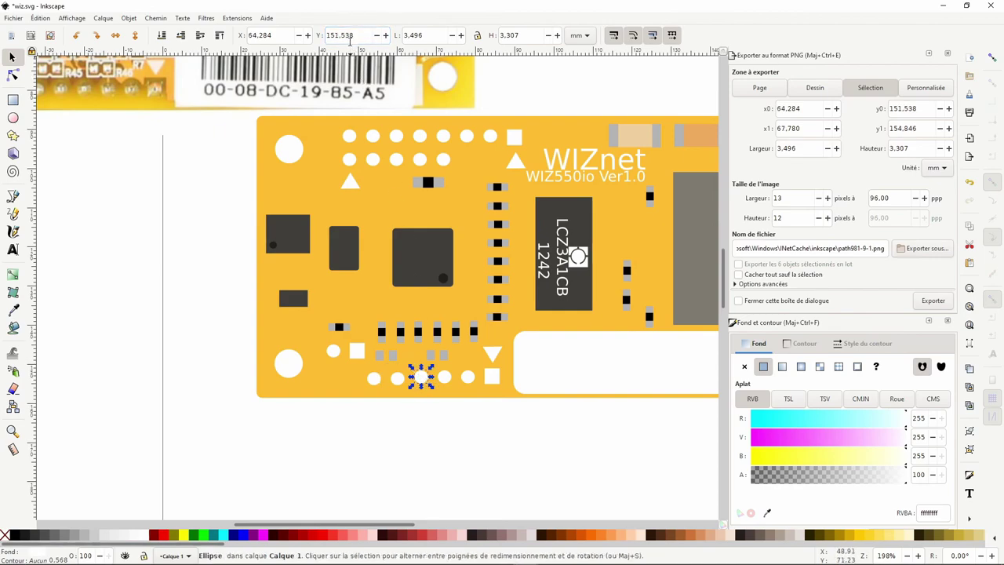
triple_click(345, 35)
click(443, 377)
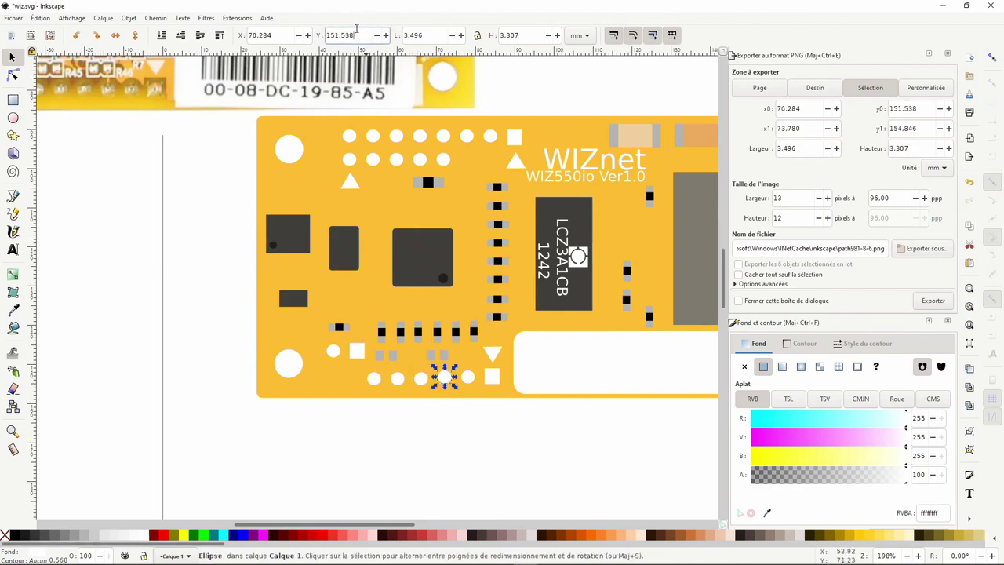
triple_click(345, 36)
Set the fifth bottom-row hole and the end square pad to Y 152 mm, then deselect.
click(467, 377)
triple_click(345, 35)
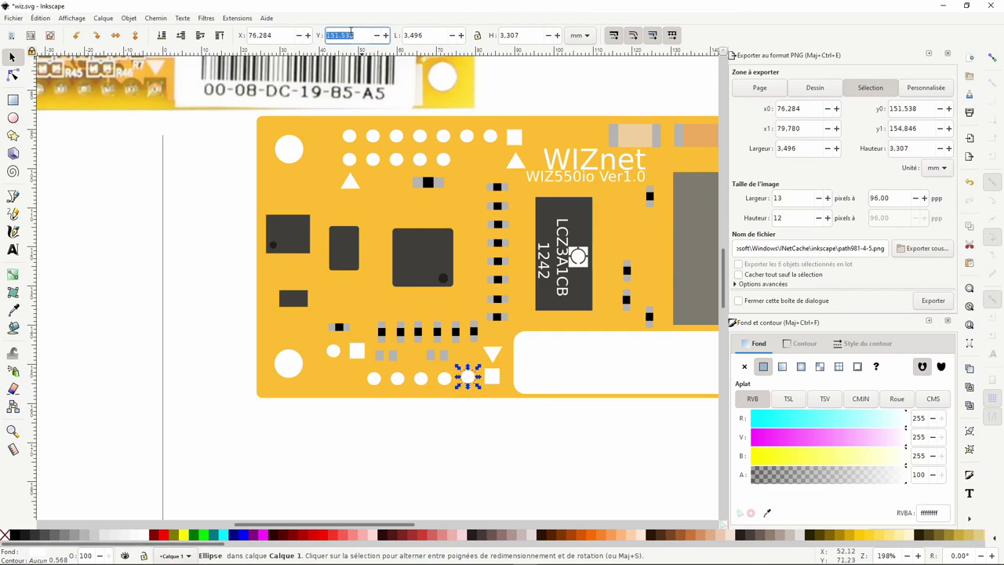
text(152,000)
click(490, 382)
triple_click(345, 35)
text(152,000)
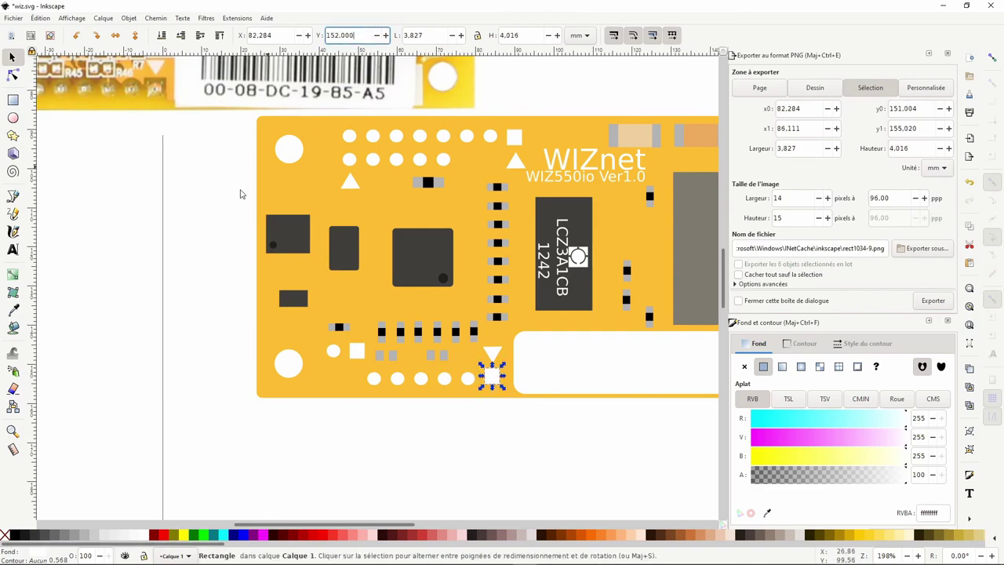
click(241, 194)
Check the vertical position of the hole at X 52, entering 152,000.
scroll(414, 325, up, 1)
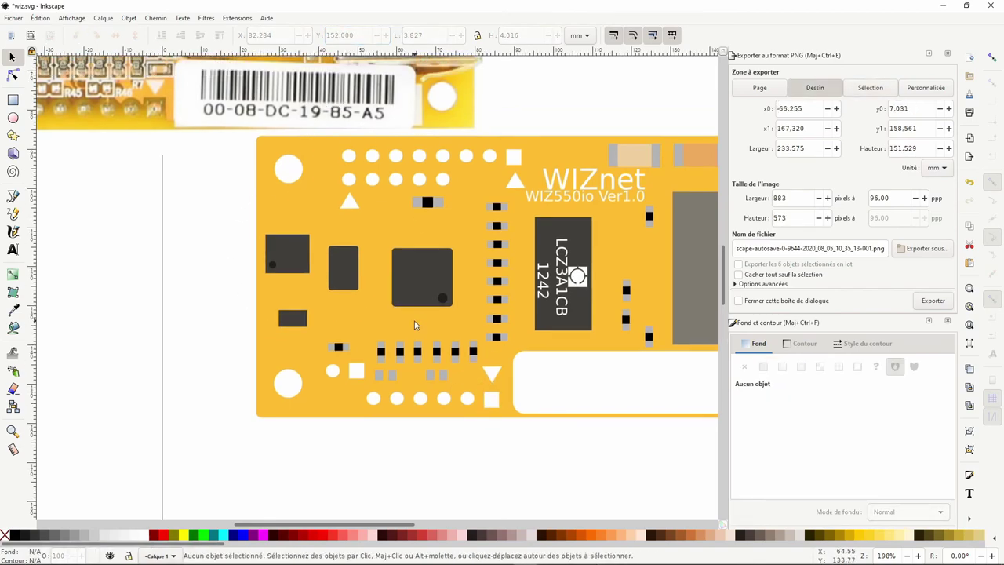
click(373, 155)
triple_click(345, 35)
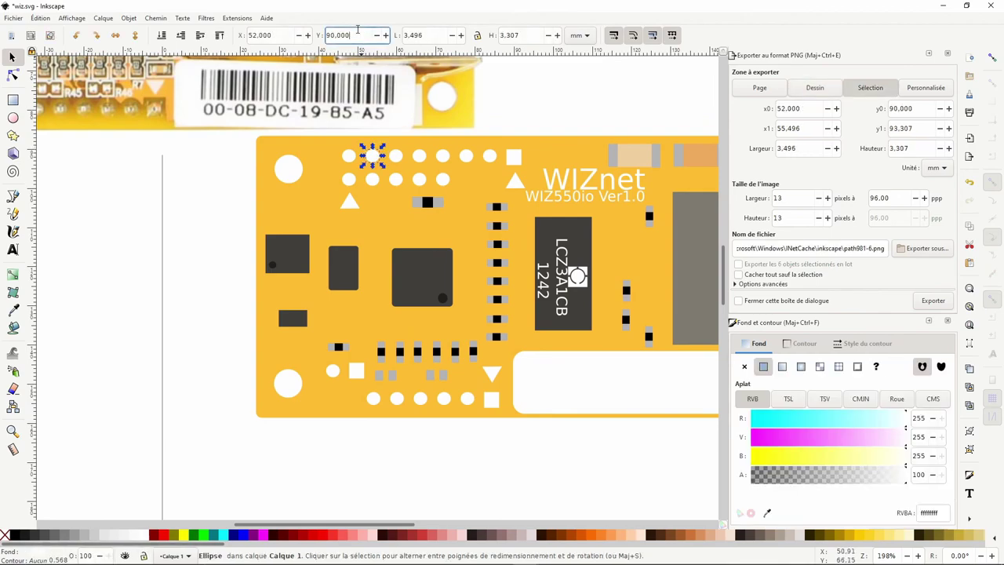
text(152,000)
key(ctrl+a)
click(330, 37)
Verify the bottom-row hole positions and zoom out to 99% to see the whole board.
click(378, 401)
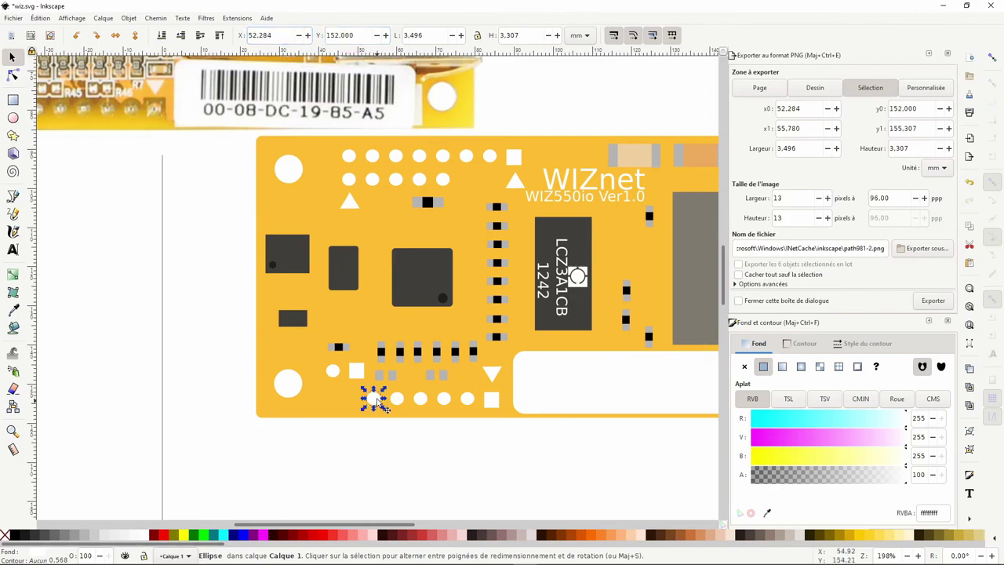
click(396, 156)
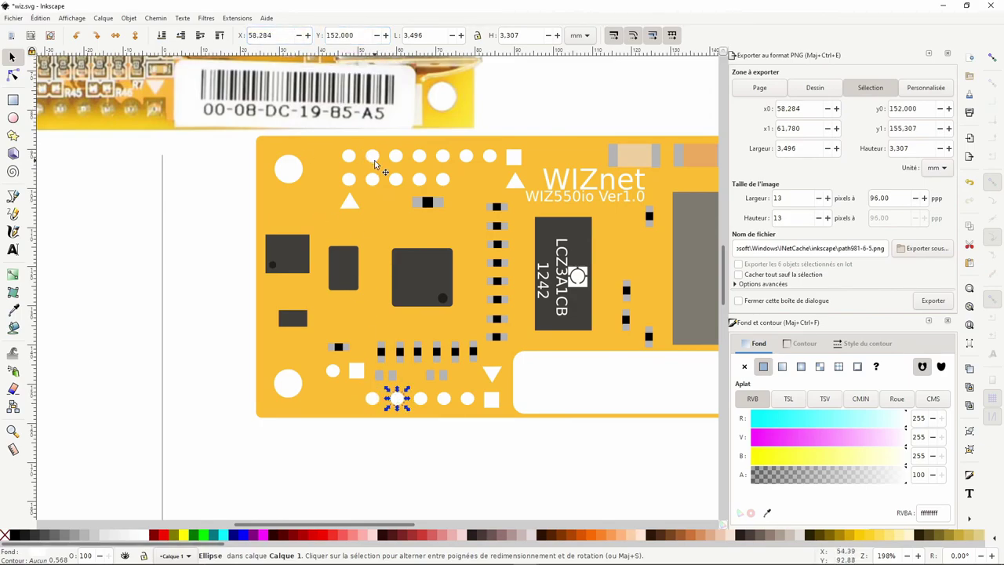
key(ctrl+alt+x)
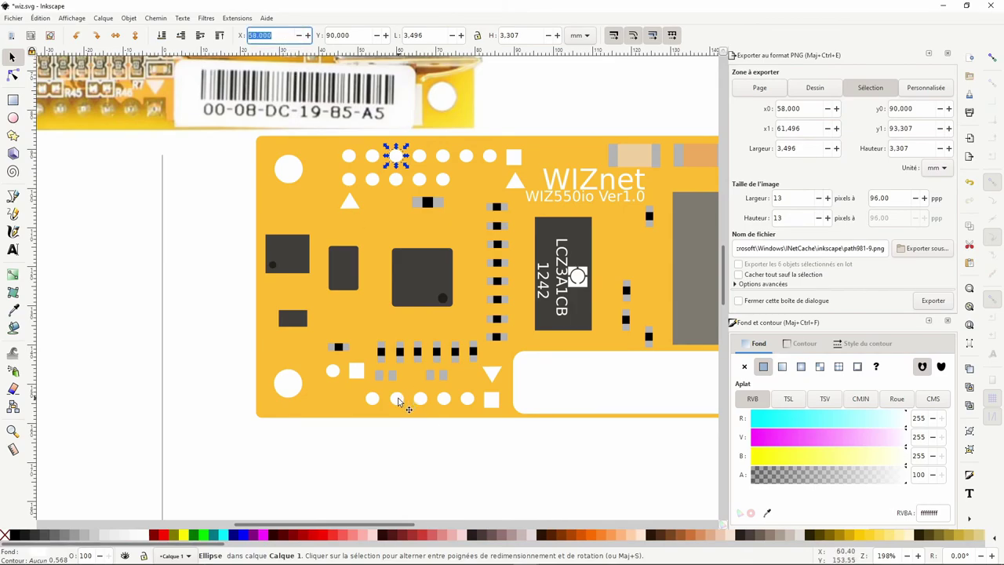
ctrl+scroll(298, 322, down, 1)
ctrl+scroll(109, 193, down, 1)
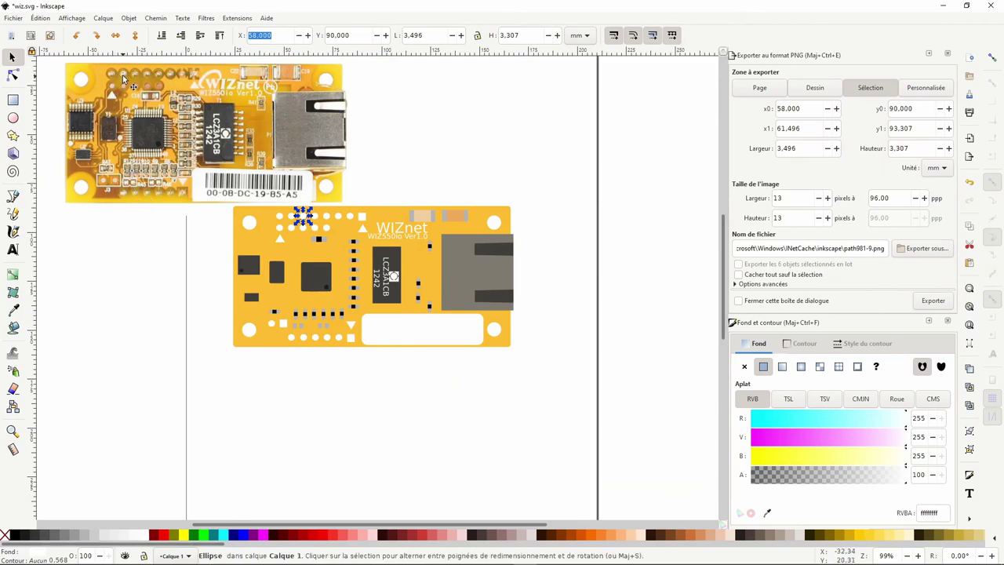
Set the first bottom-row pad circle's X position to 58 mm.
ctrl+scroll(279, 345, up, 3)
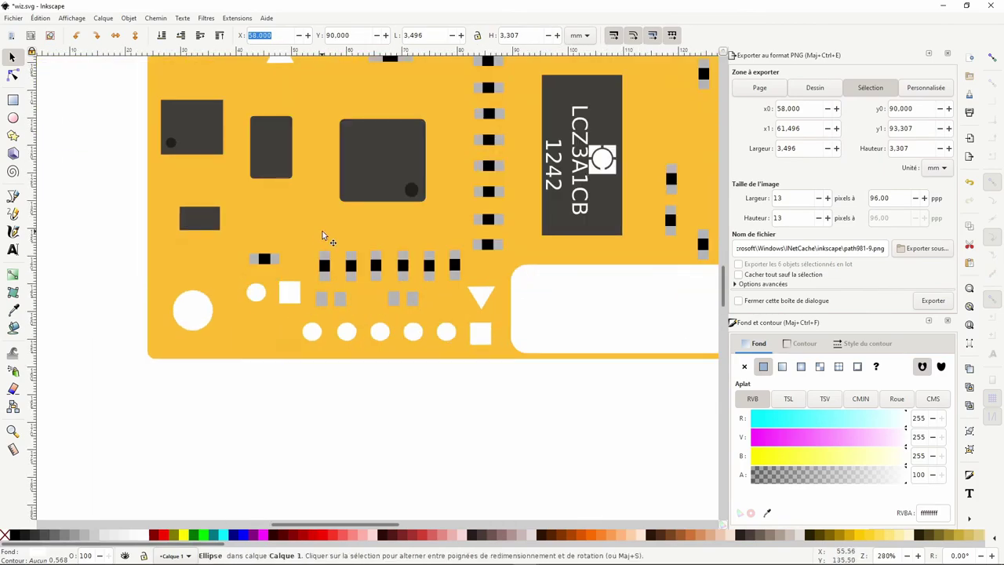
ctrl+scroll(322, 231, down, 1)
drag(286, 235, 292, 265)
click(345, 333)
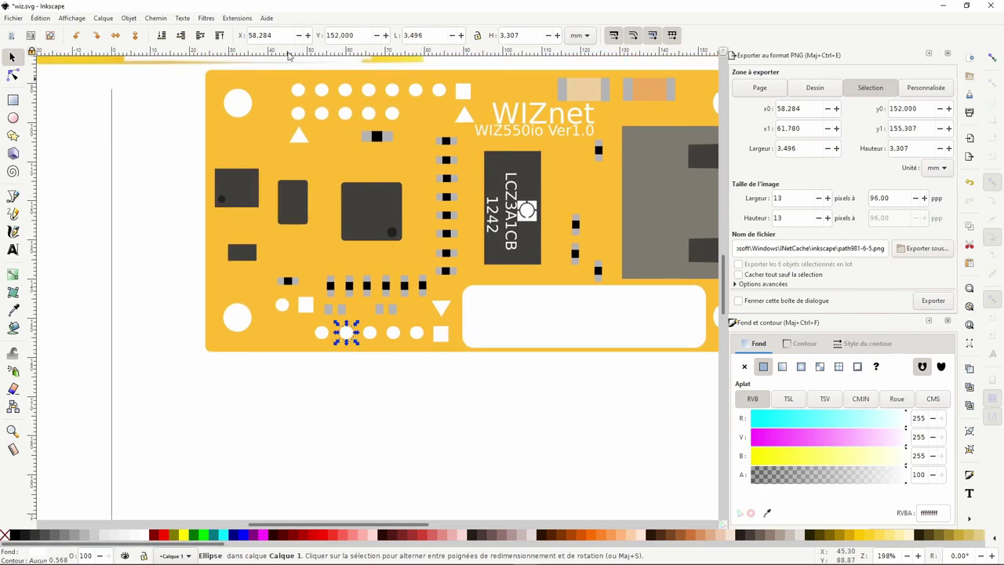
triple_click(271, 36)
text(58.000)
click(362, 381)
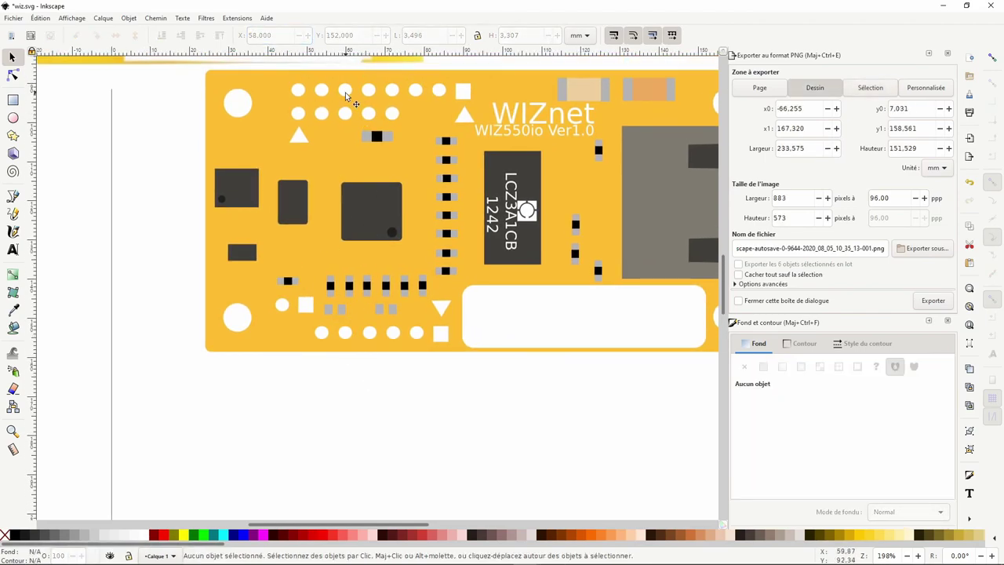
Position the next pad circles in both rows at X 64 and 70 mm.
click(368, 90)
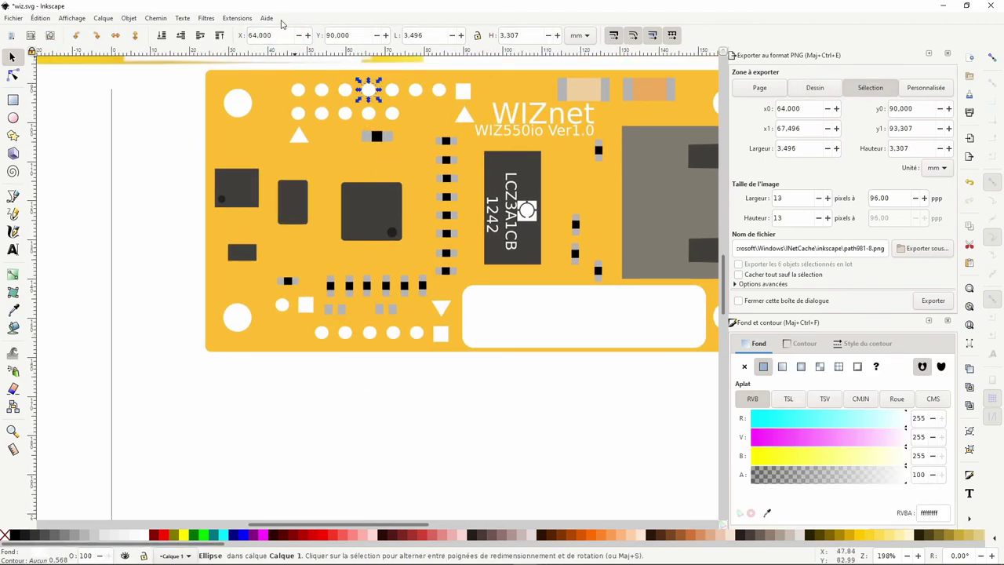
triple_click(280, 35)
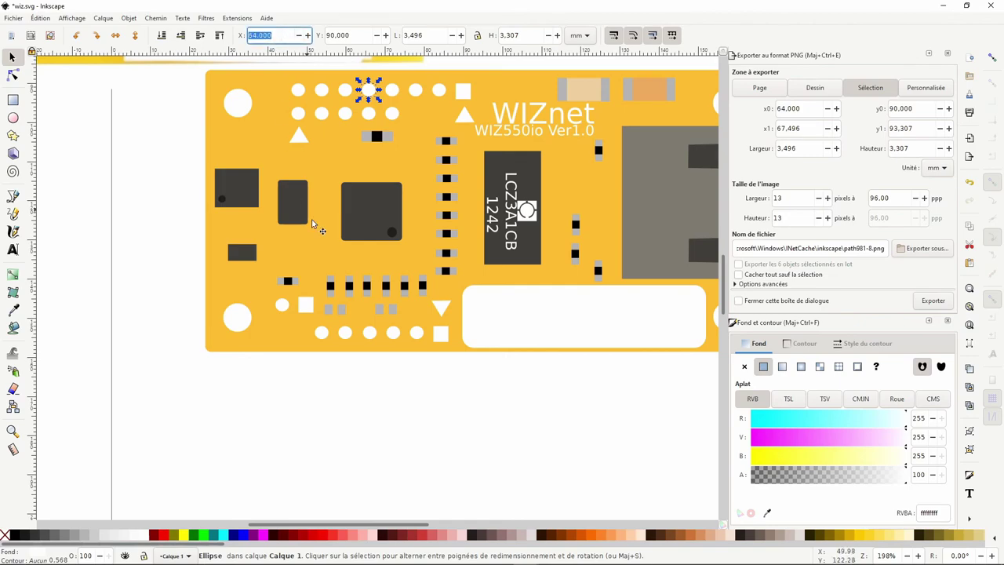
click(365, 331)
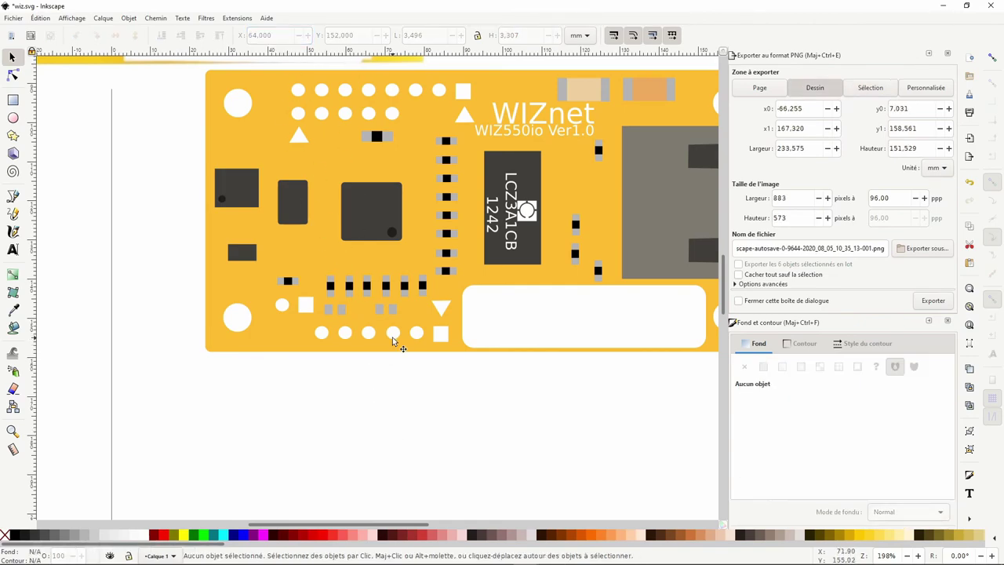
click(392, 332)
triple_click(280, 35)
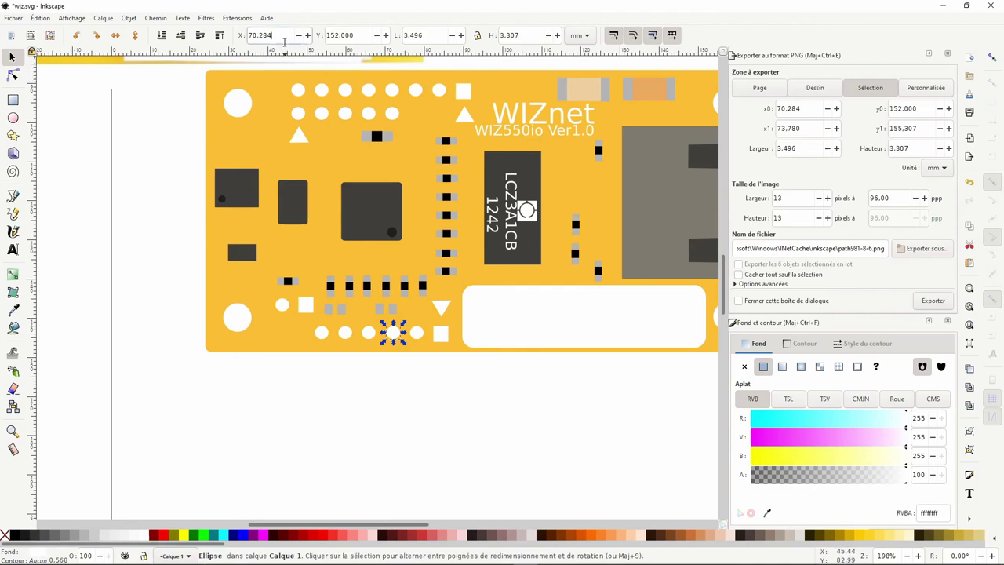
text(70)
key(Return)
key(Tab)
text(90,000)
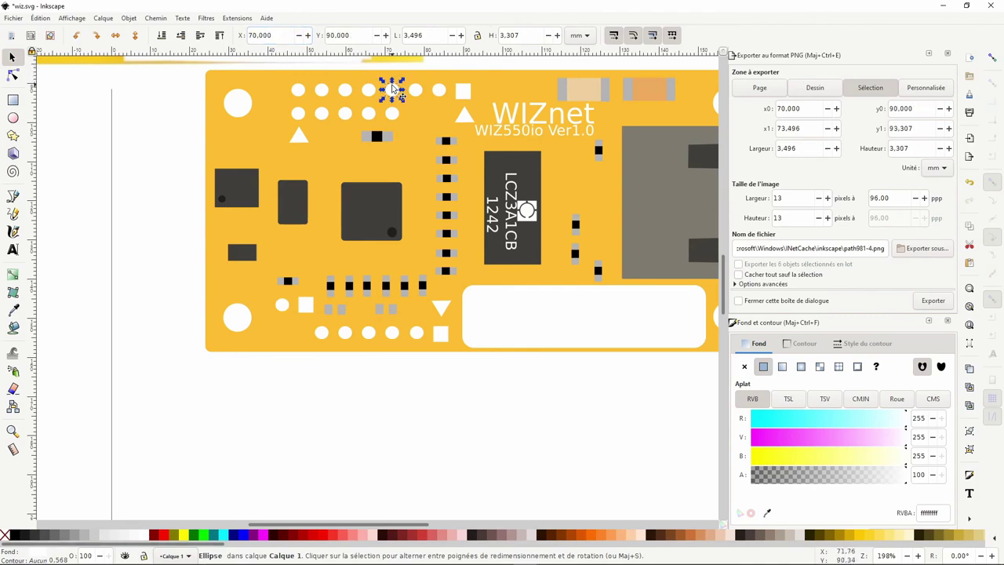
key(Tab)
Align the remaining pad circles at X 76 mm and the white square at X 82 mm.
click(266, 35)
triple_click(271, 35)
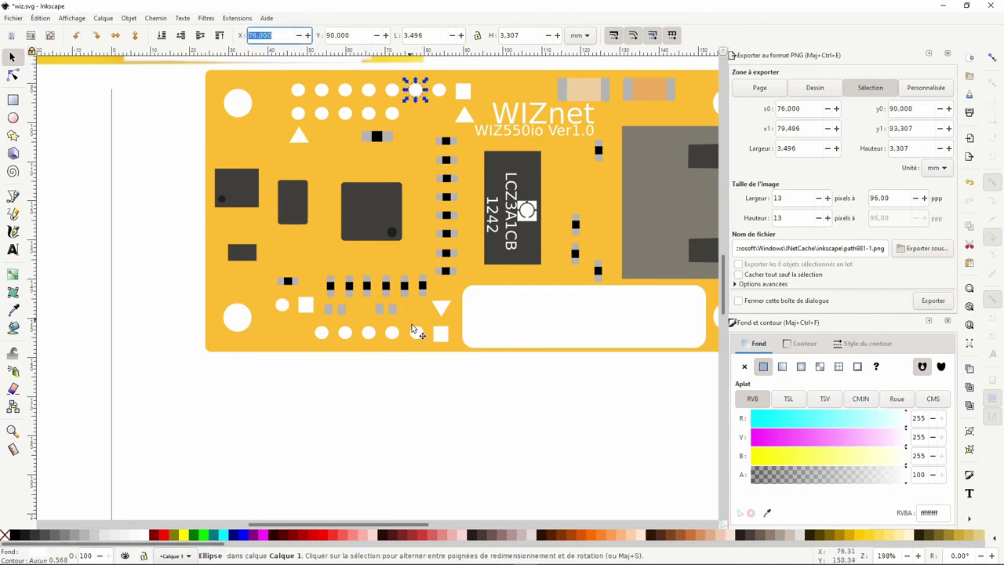
click(416, 334)
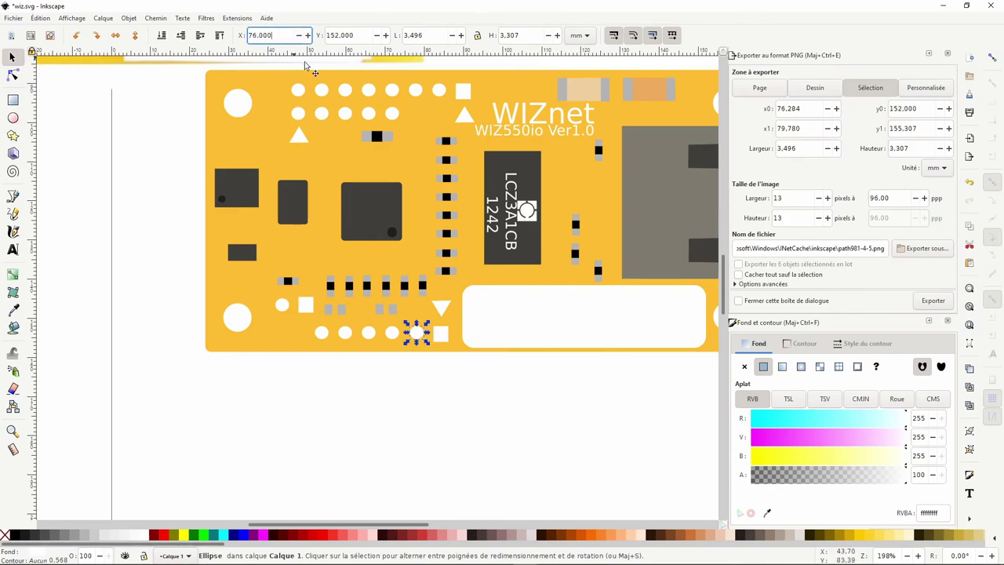
click(436, 419)
click(439, 93)
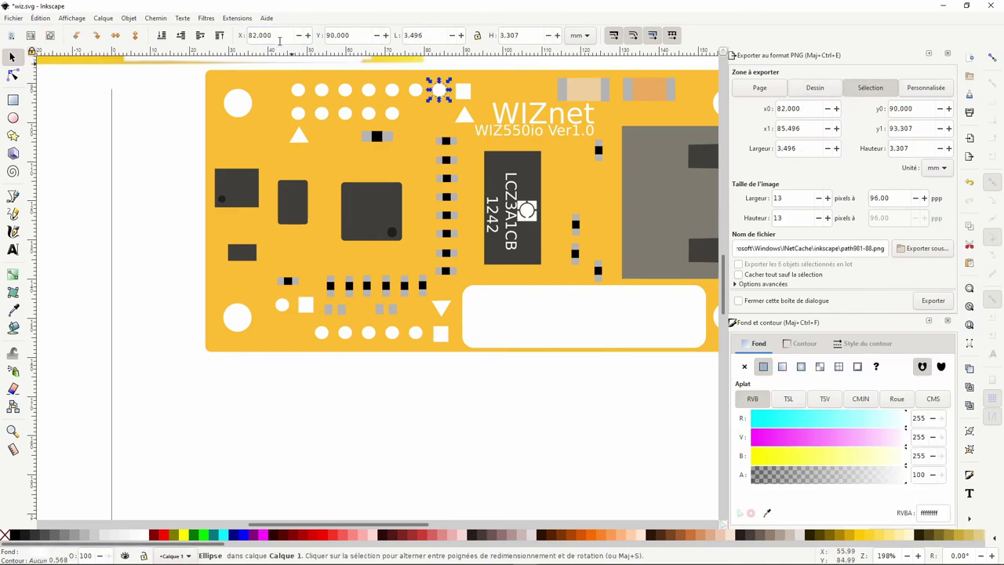
click(433, 338)
triple_click(272, 35)
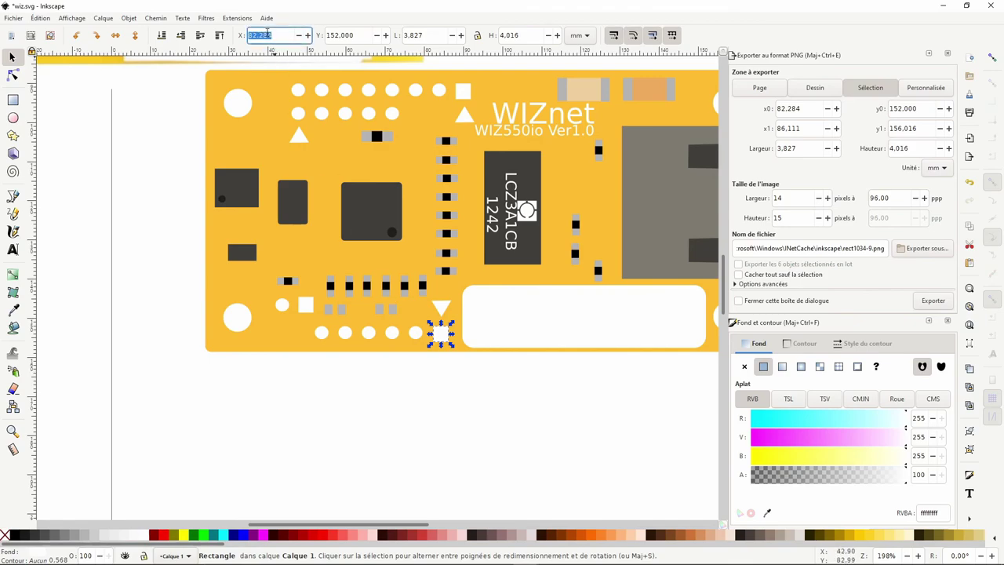
text(82)
key(Return)
click(396, 406)
ctrl+scroll(396, 406, down, 1)
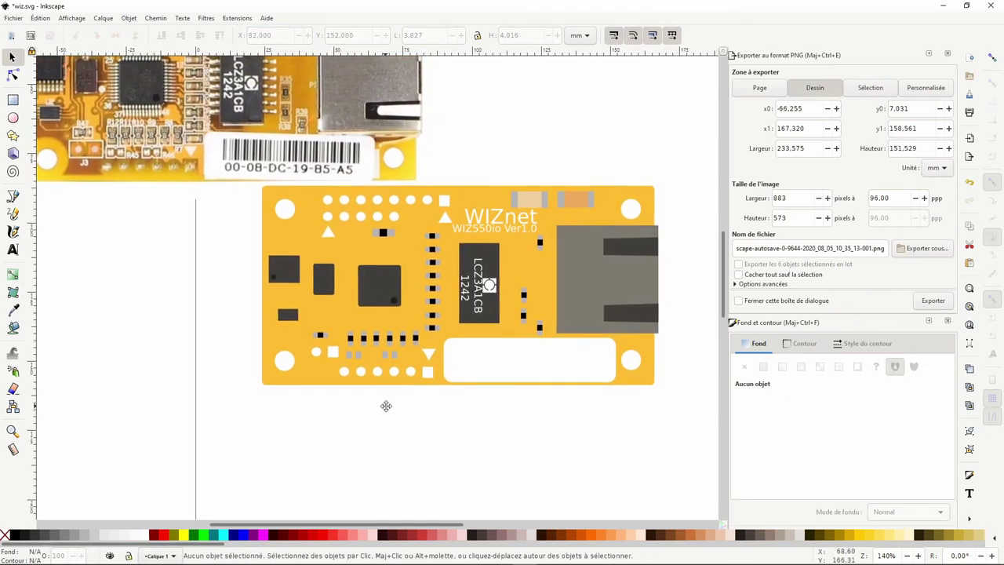
Save the redrawn board as wiz.svg and switch to the Text tool.
drag(383, 402, 393, 428)
key(ctrl+s)
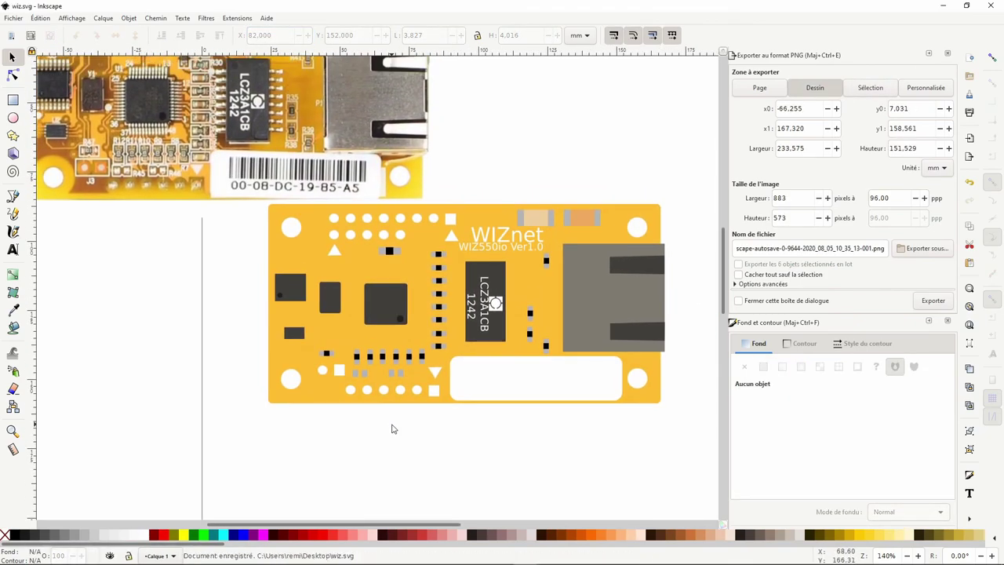
mouse_move(206, 363)
mouse_down()
mouse_move(256, 394)
mouse_move(259, 416)
mouse_move(244, 416)
mouse_move(227, 385)
mouse_up()
key(t)
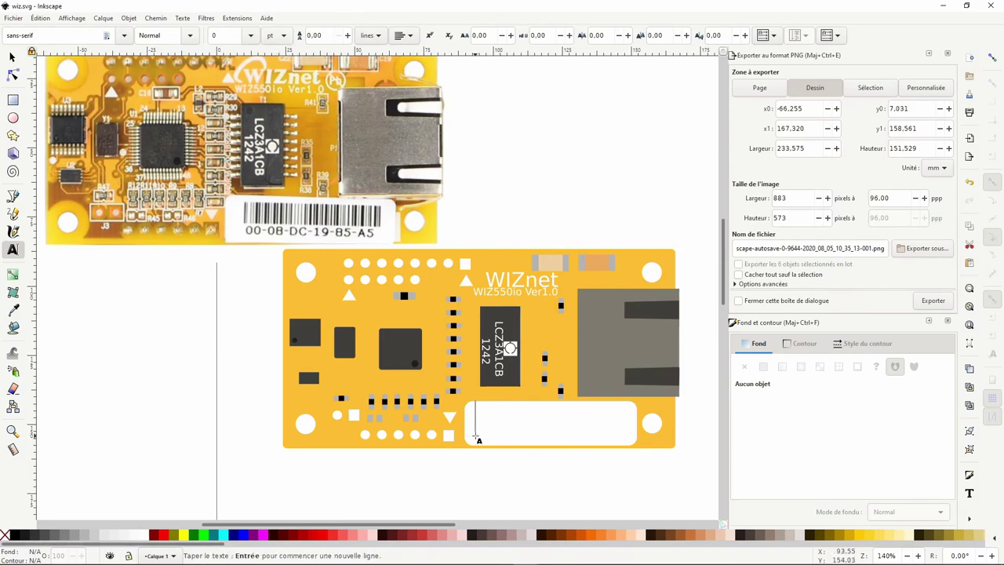
Type the MAC address 00-08-DC-19-85-A5 into the board's white label area.
click(250, 36)
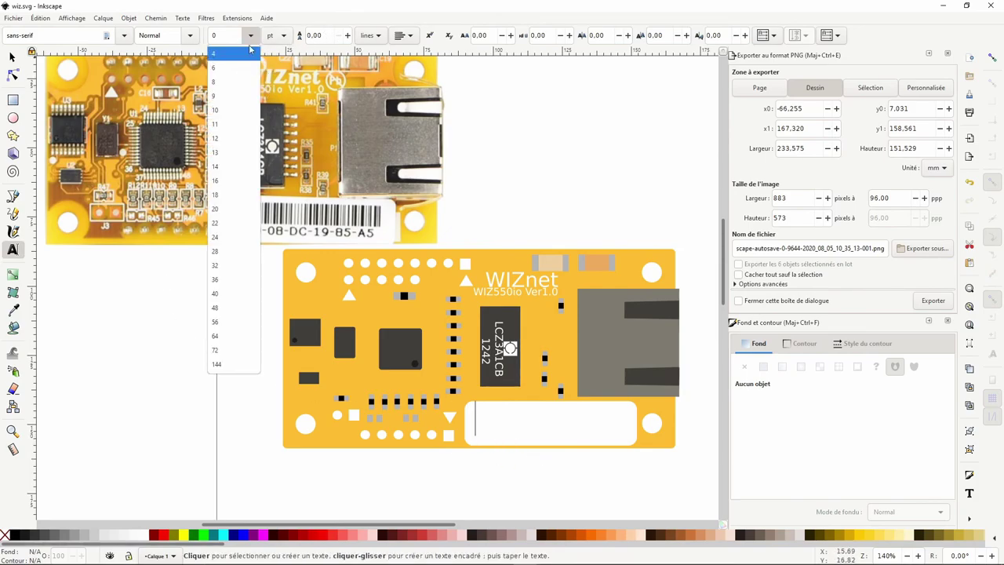
click(236, 116)
text(00)
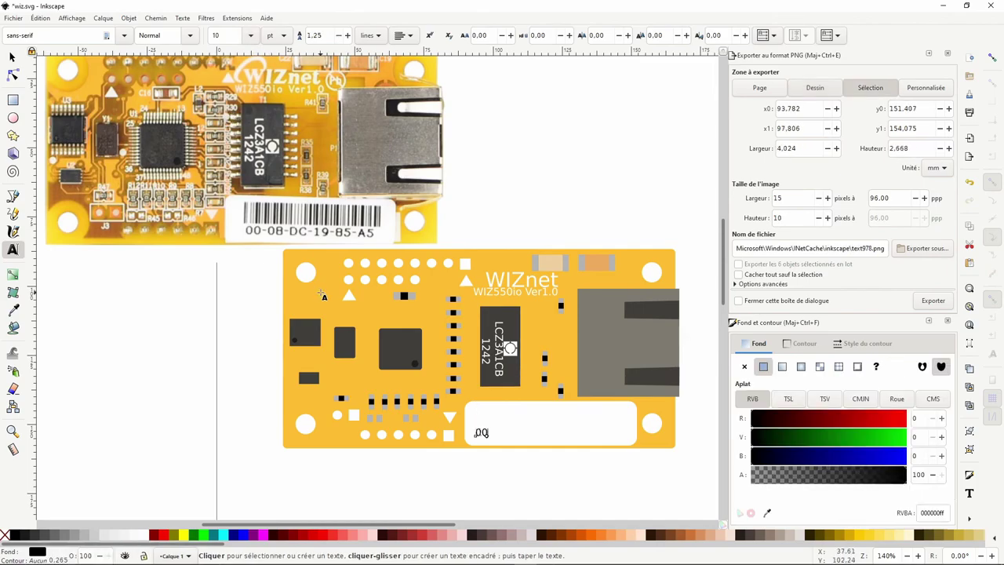
click(250, 35)
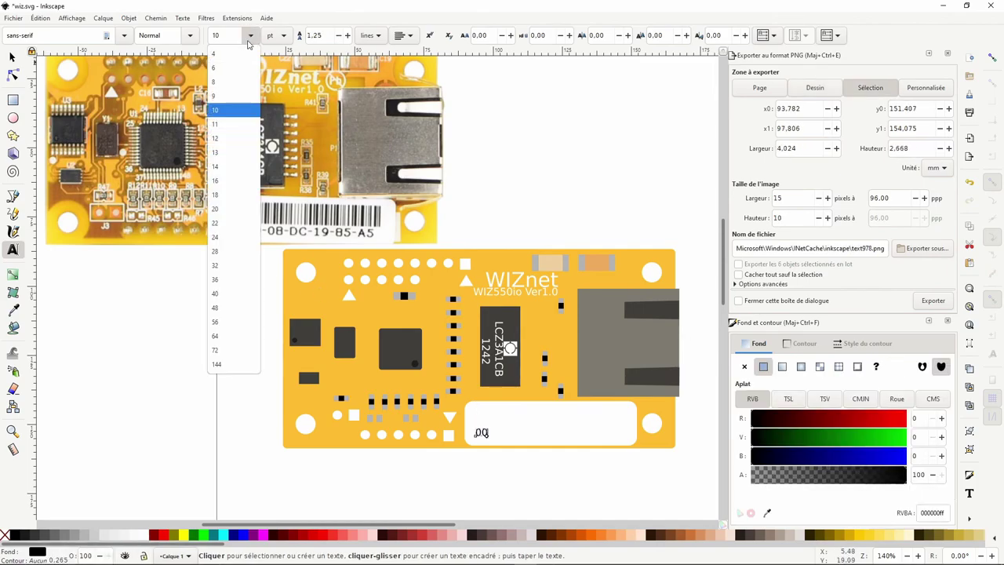
click(235, 153)
click(250, 35)
click(239, 191)
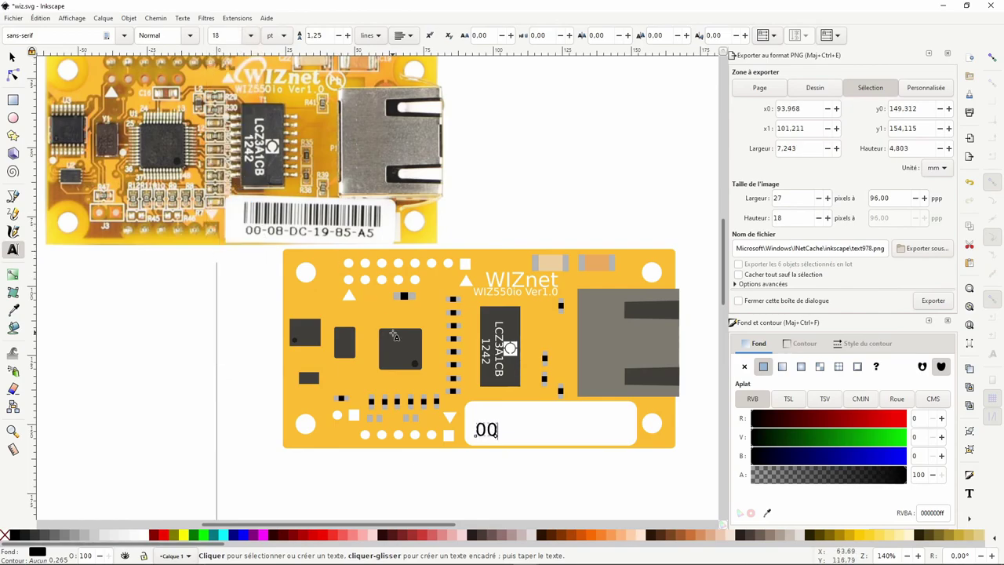
text(-08)
text(-DC)
ctrl+scroll(395, 336, down, 1)
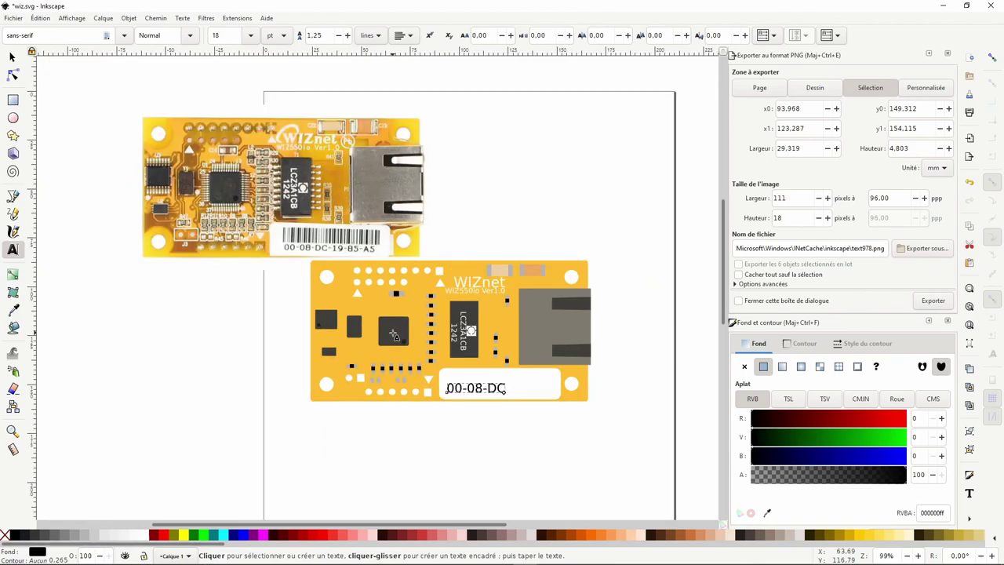
text(-DC-19)
text(-85)
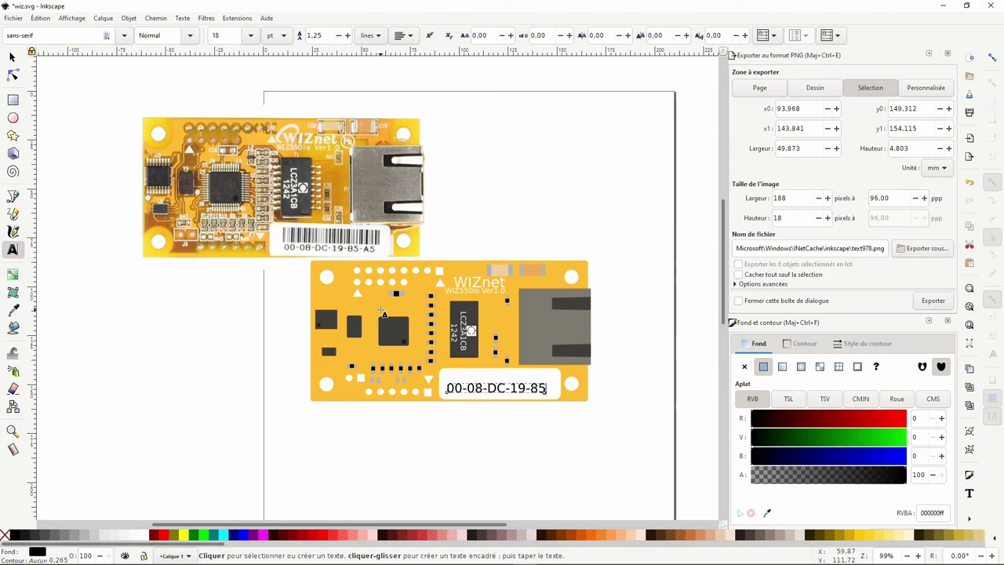
text(-A5)
Set the MAC address text to 16 pt and nudge it into place within the label.
click(252, 37)
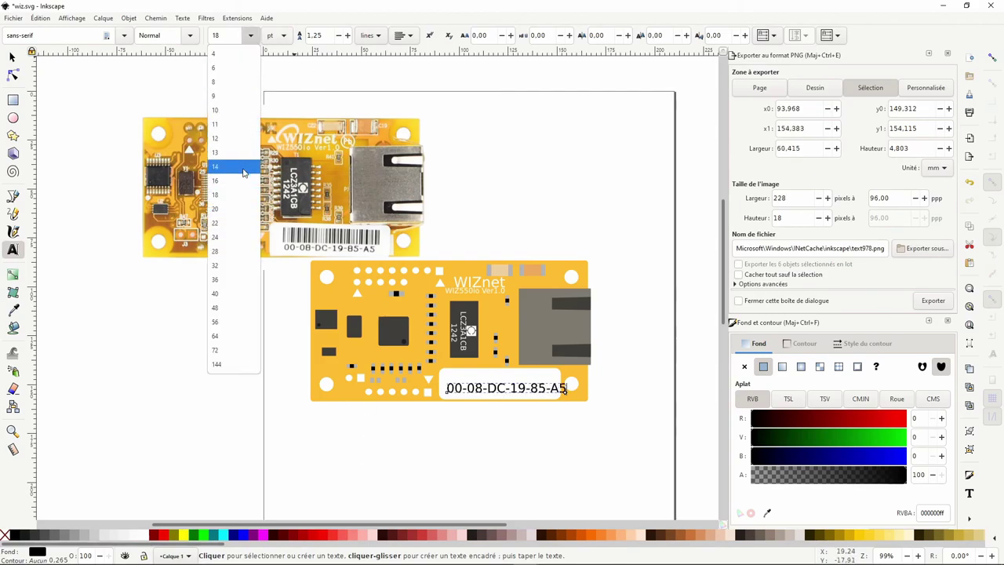
click(239, 181)
click(12, 57)
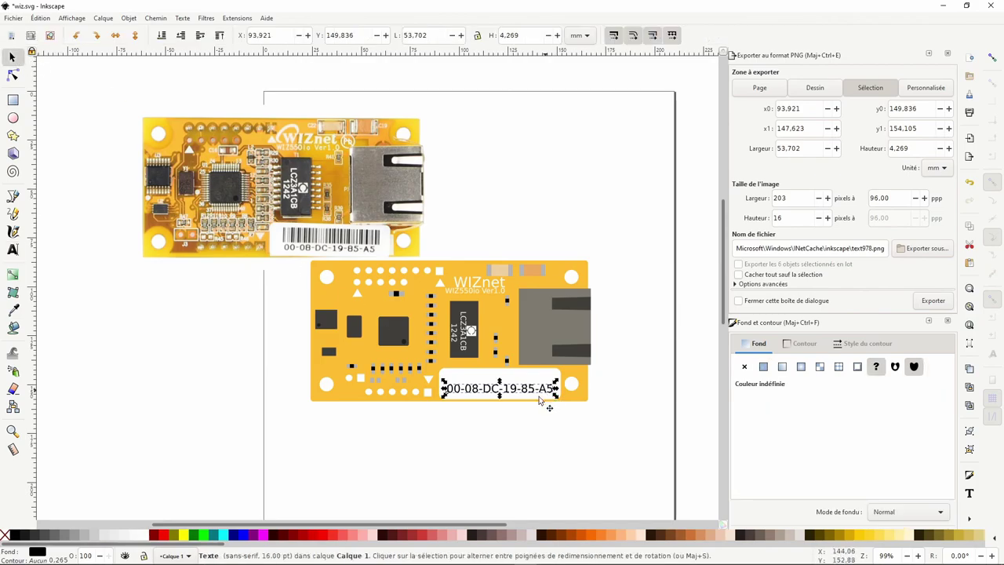
scroll(533, 398, up, 1)
drag(510, 390, 511, 397)
Move the small component right of the chip to X 117 mm.
click(132, 291)
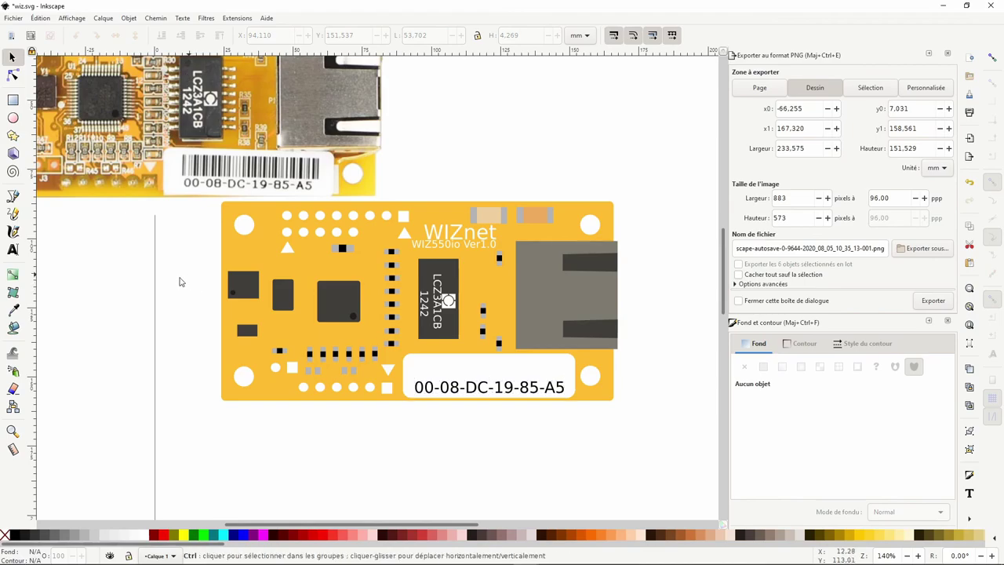
scroll(192, 294, down, 1)
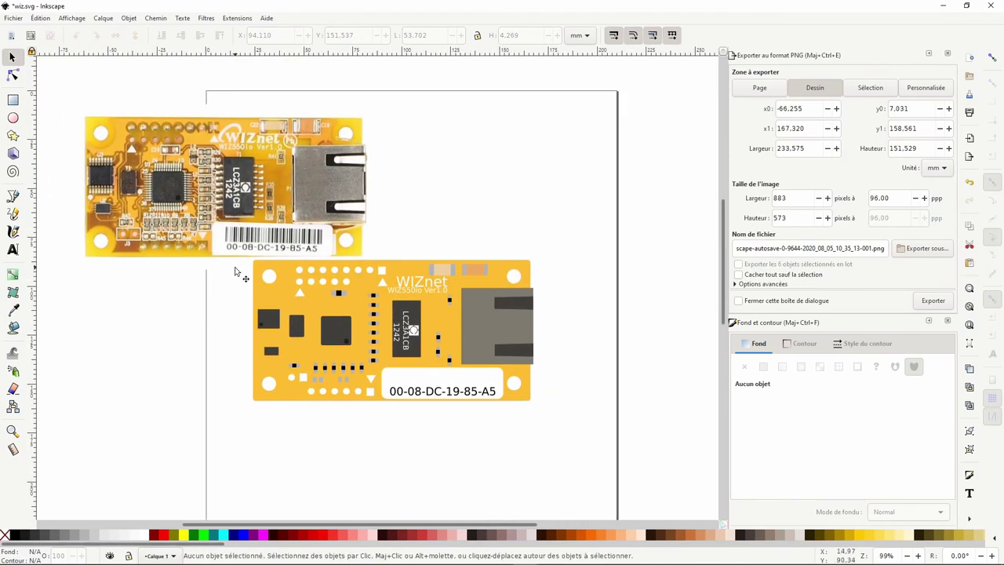
scroll(439, 355, up, 1)
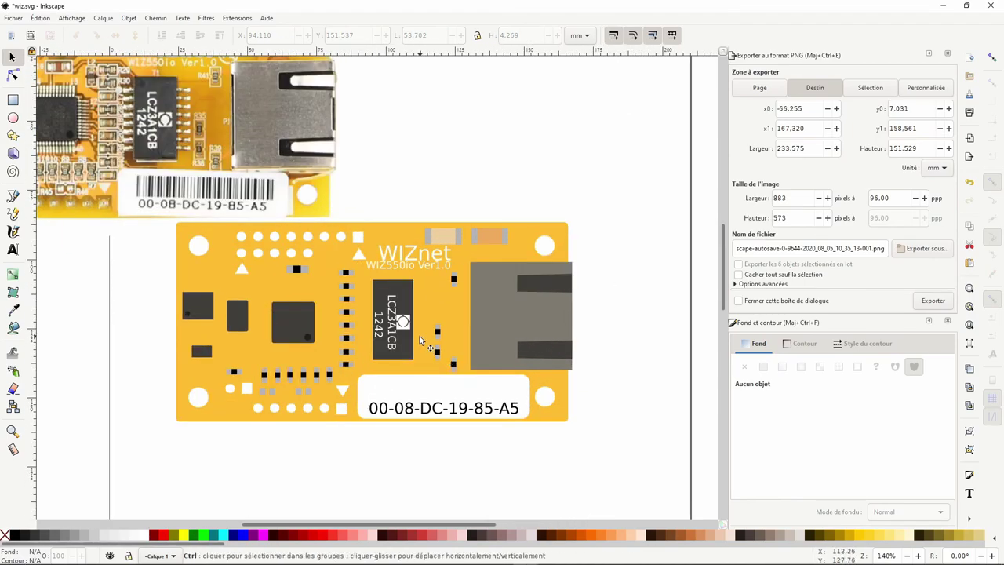
scroll(420, 342, up, 1)
click(446, 337)
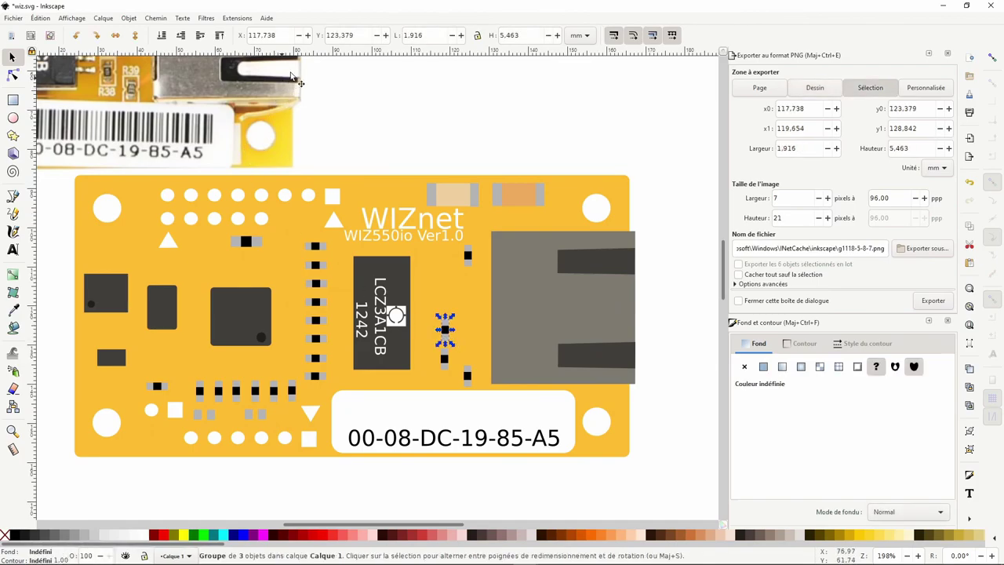
click(301, 36)
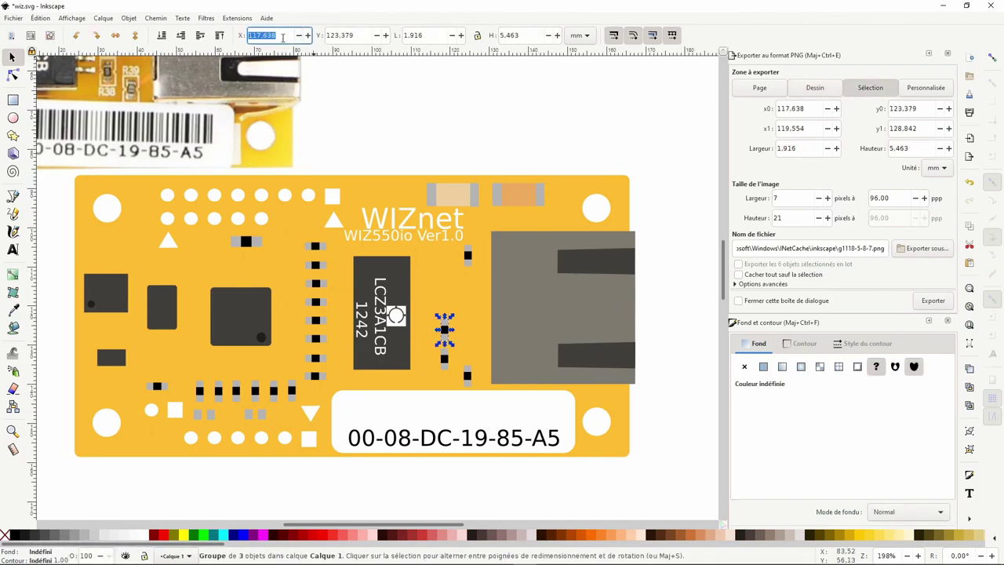
key(Return)
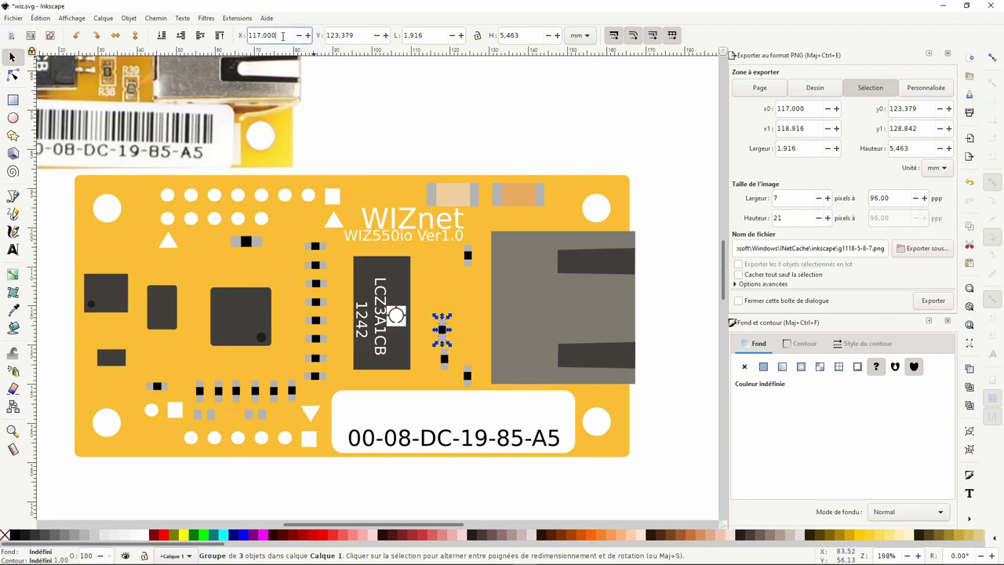
click(444, 359)
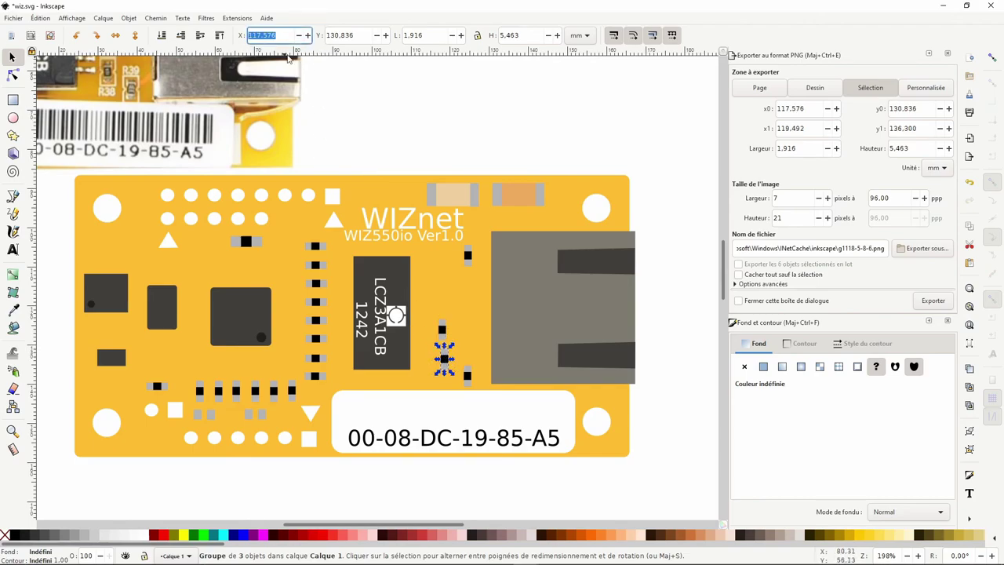
Set the lower small component near the connector to X 123 mm and move it beside the chip.
key(Escape)
click(468, 376)
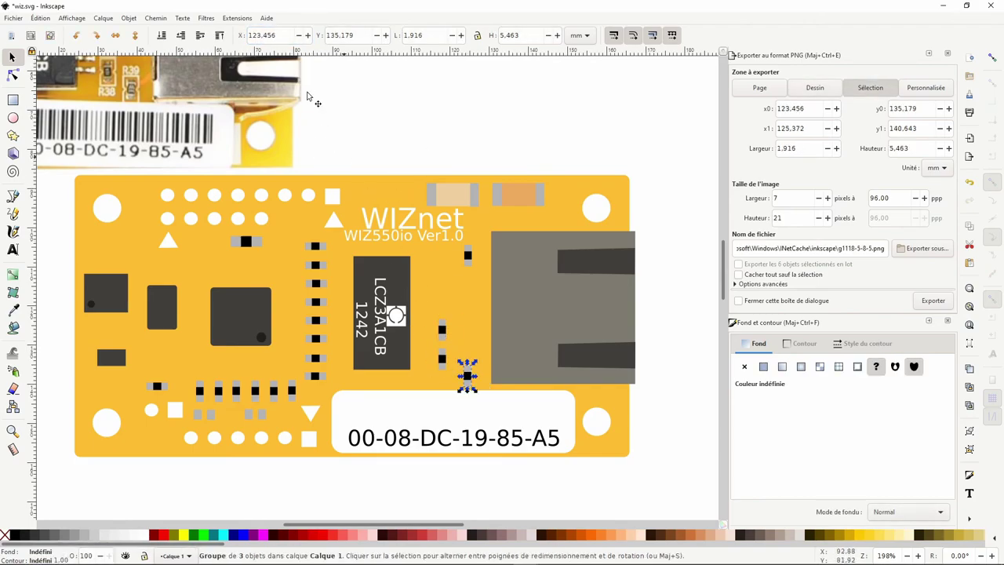
double_click(278, 35)
text(3)
key(Return)
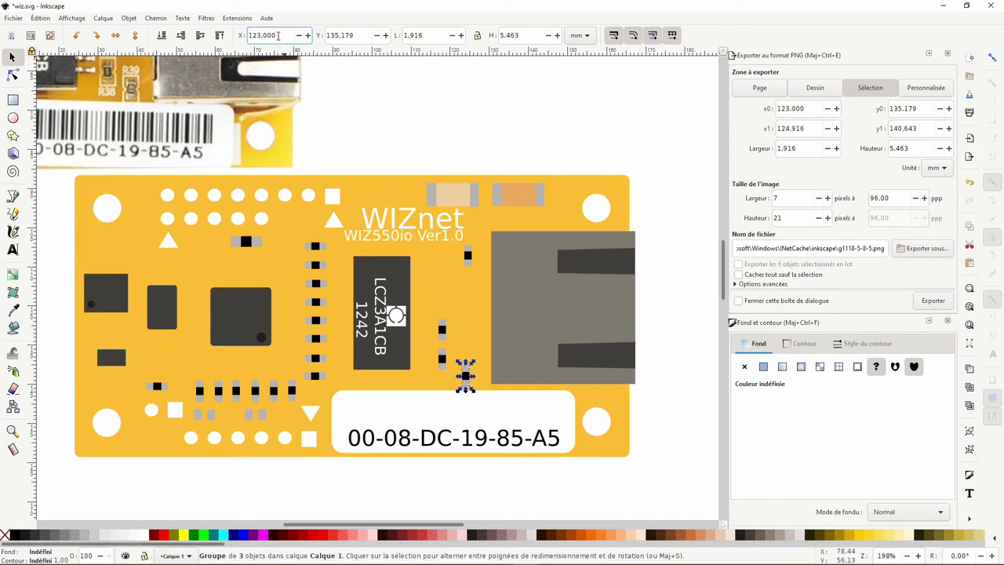
drag(462, 252, 464, 254)
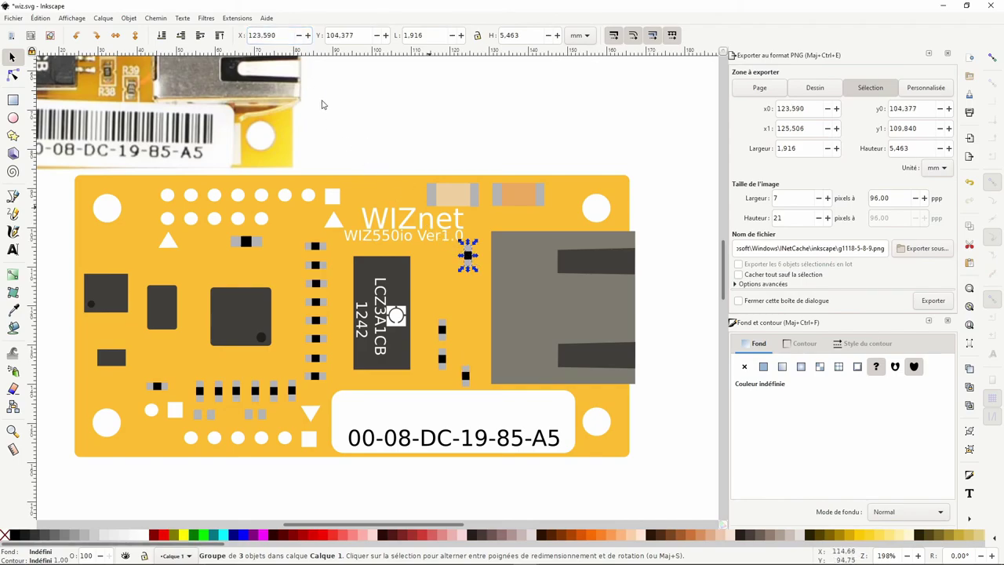
Place the horizontal component at the top of the column at X 83 mm.
click(380, 129)
click(316, 248)
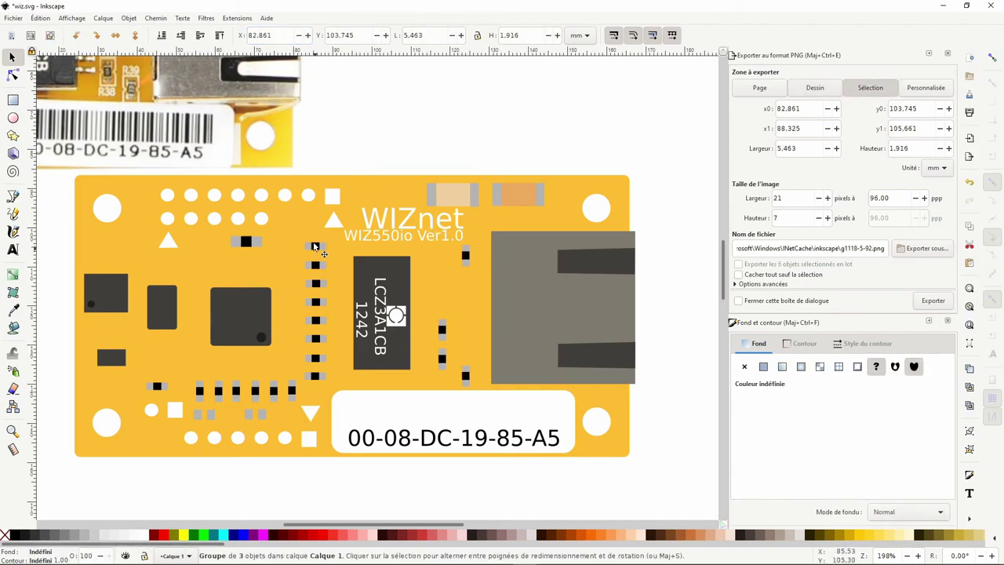
key(Return)
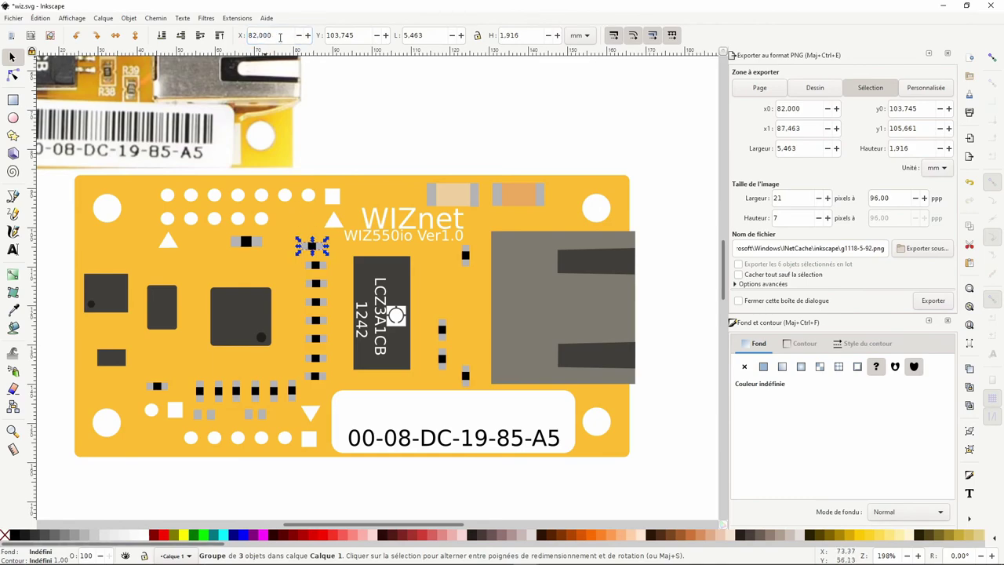
text(82,861)
key(Return)
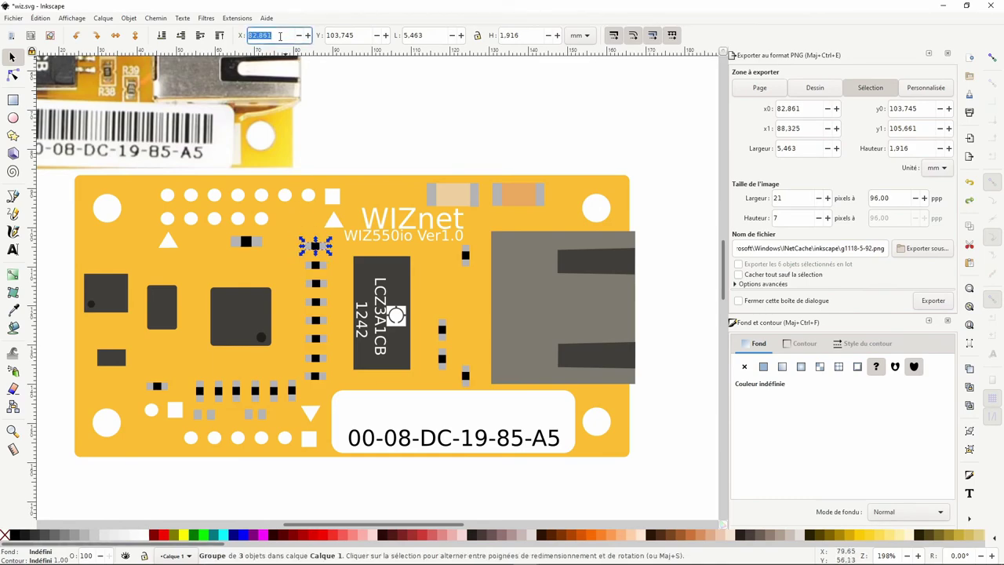
text(83)
key(Return)
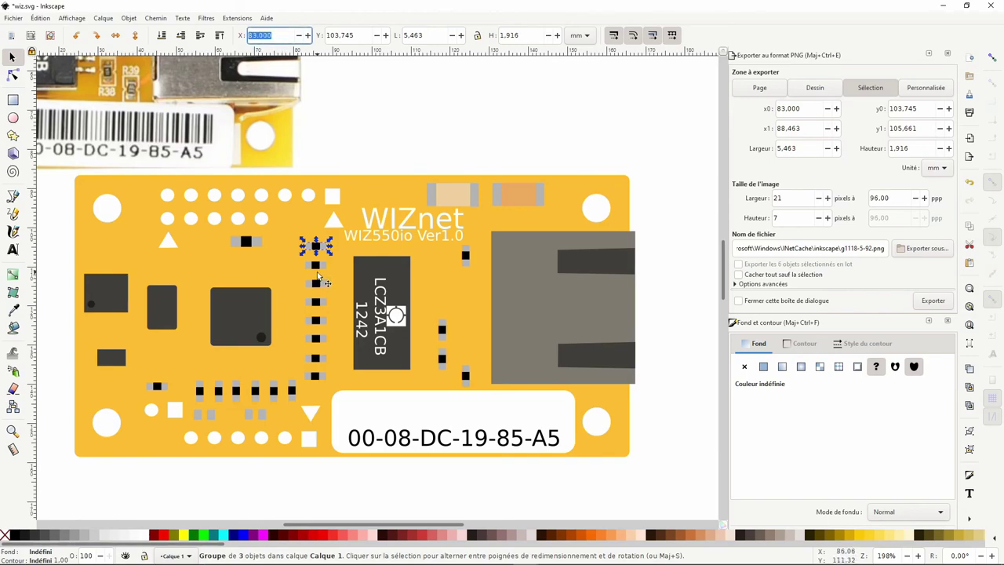
Move further components down the column, keeping each at X 83 mm.
drag(316, 247, 314, 380)
text(83)
key(Return)
triple_click(271, 35)
text(83)
key(Return)
triple_click(271, 36)
text(83)
key(Return)
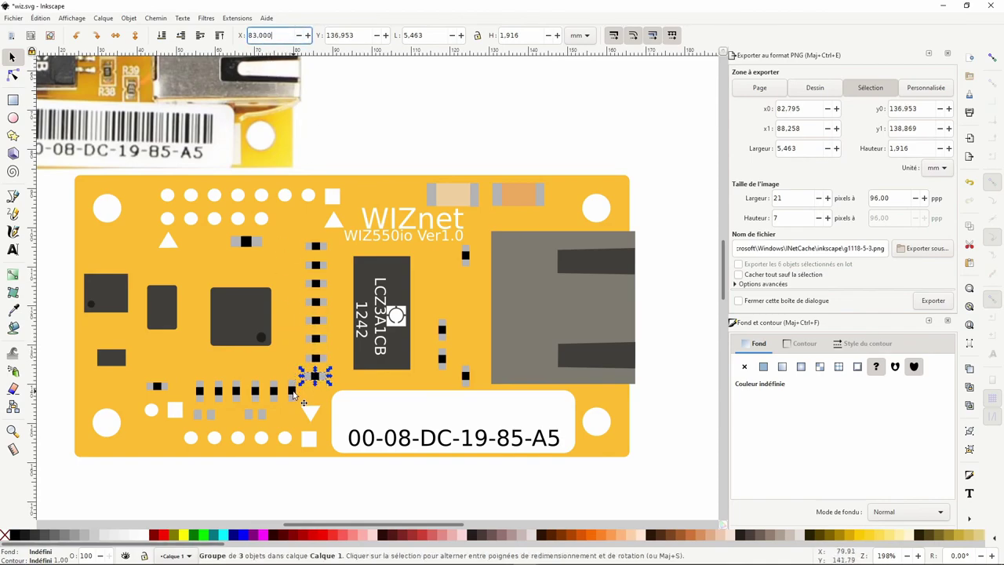
Rotate a component 90° and set its Y position to 139 mm.
key(ctrl+bracketright)
scroll(302, 101, left, 2)
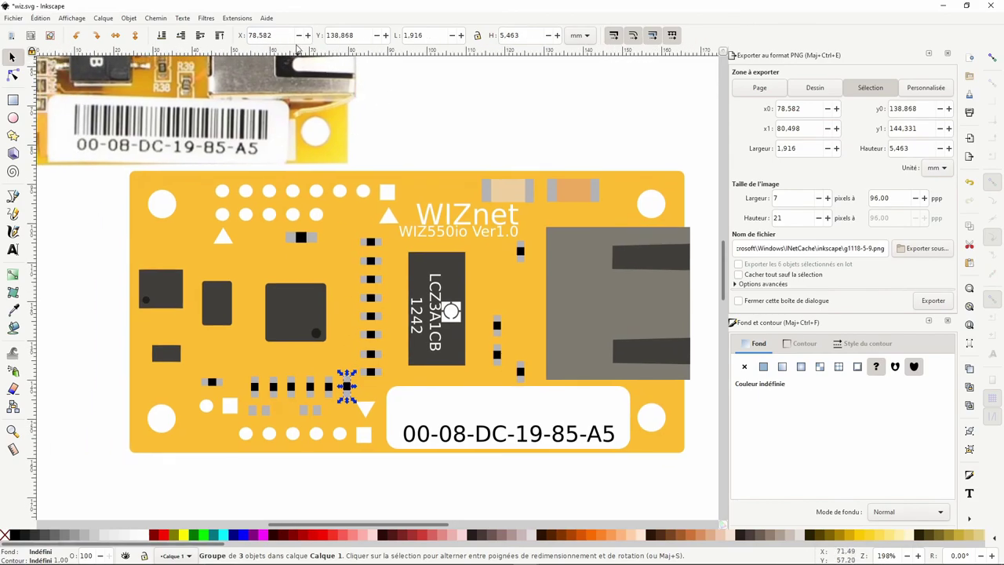
triple_click(271, 35)
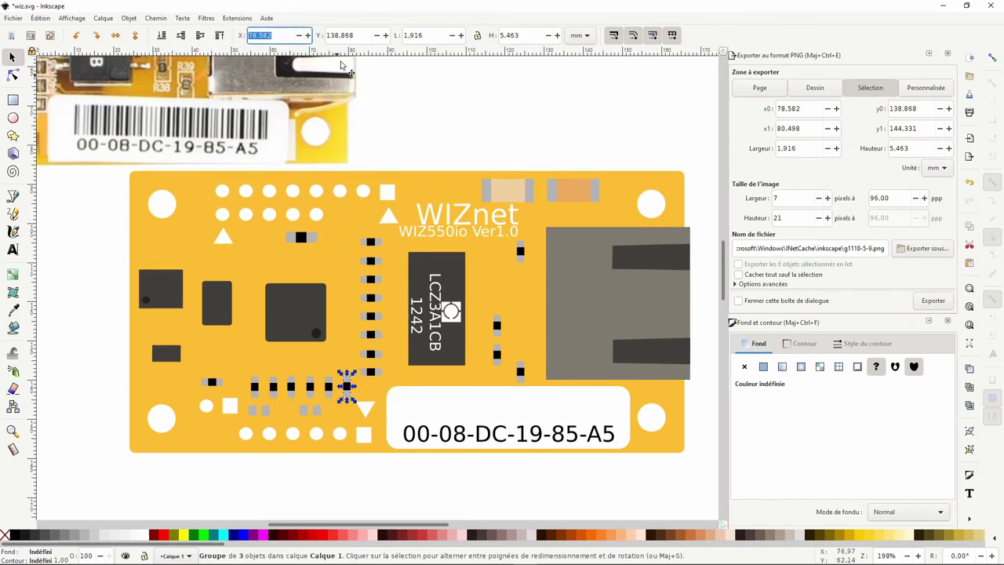
key(Tab)
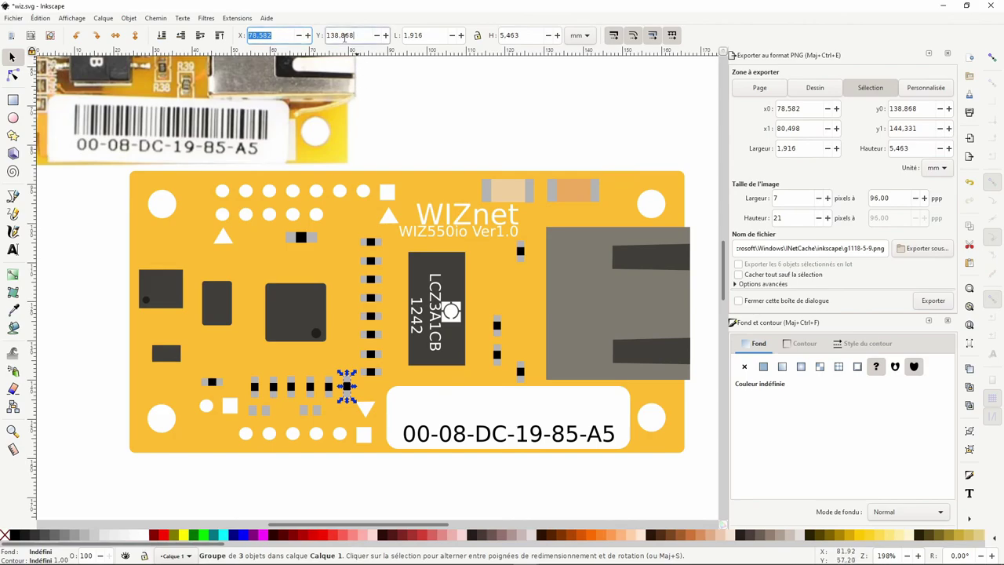
text(139)
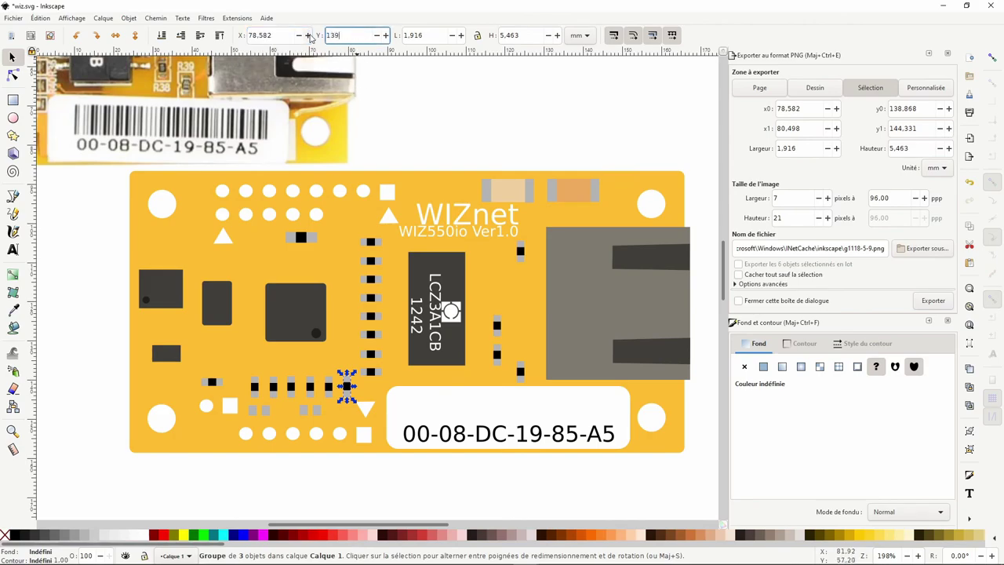
key(Return)
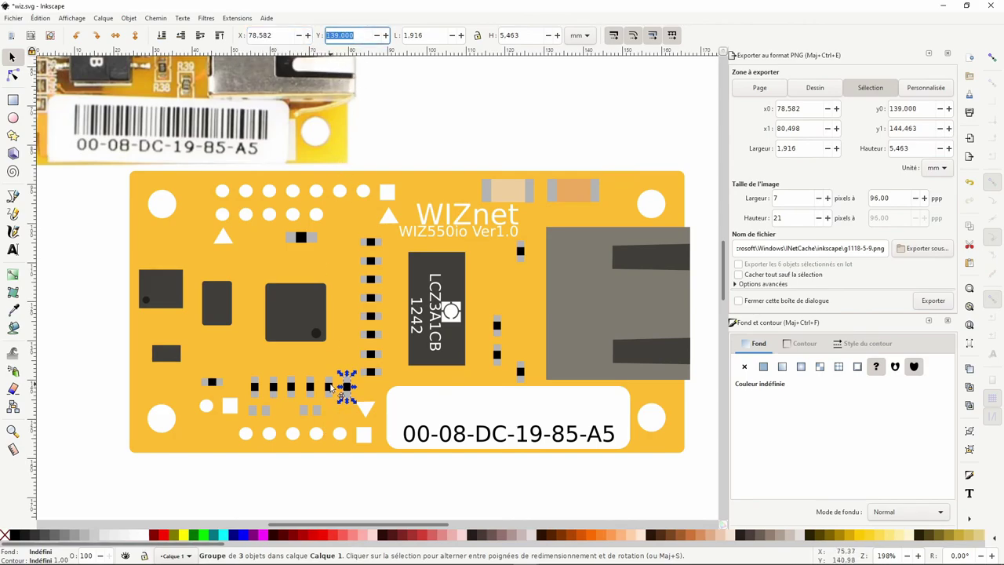
Place components leftward along the bottom row, each at Y 139 mm.
drag(335, 394, 318, 394)
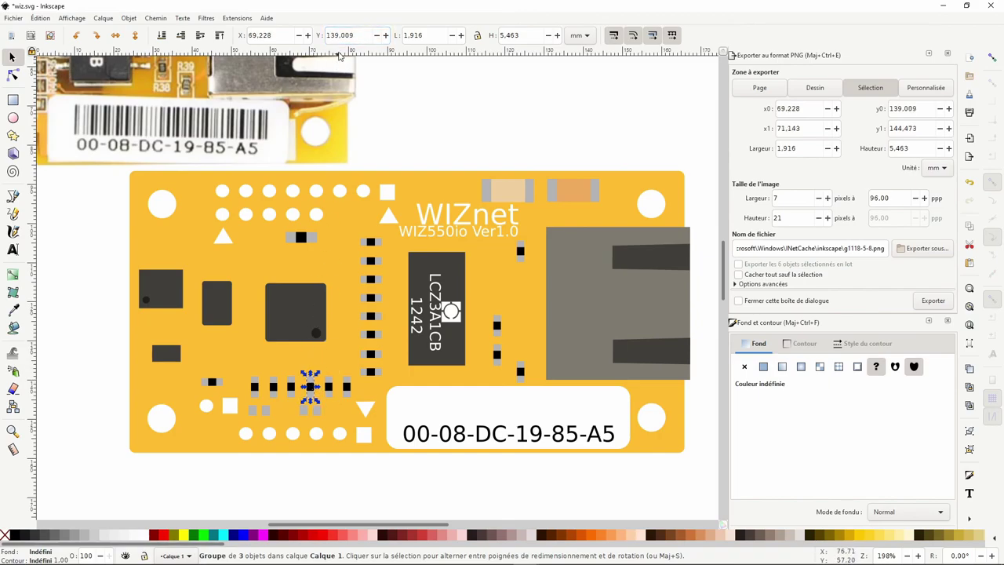
drag(313, 385, 274, 385)
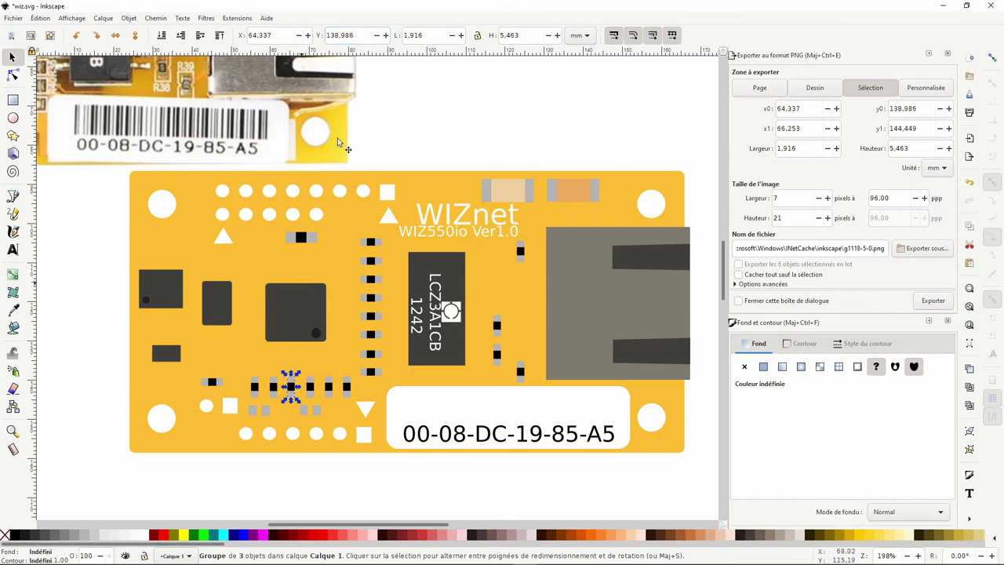
double_click(339, 35)
text(139)
key(Return)
drag(299, 336, 281, 336)
double_click(351, 35)
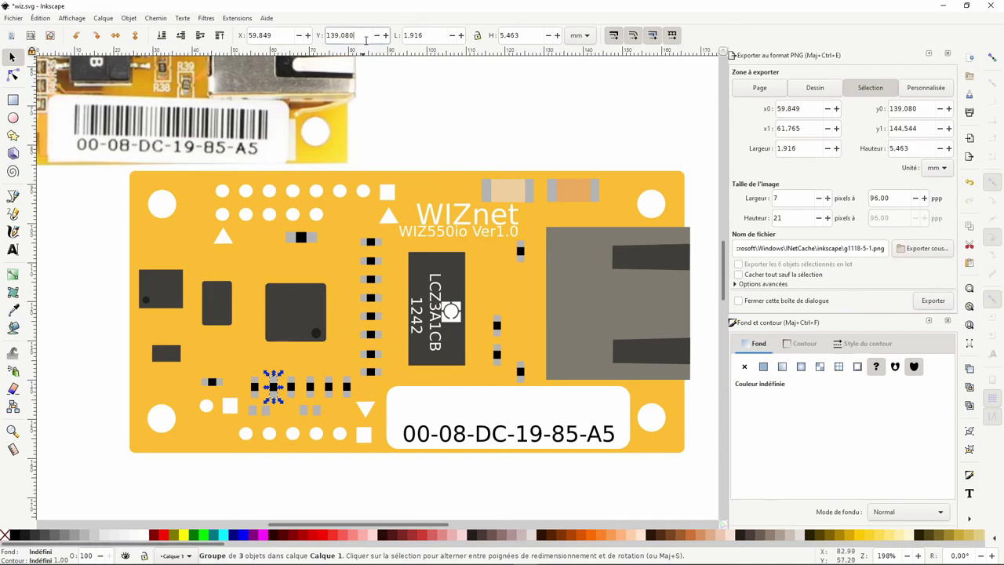
key(Left)
key(Left)
key(Left)
text(139,000)
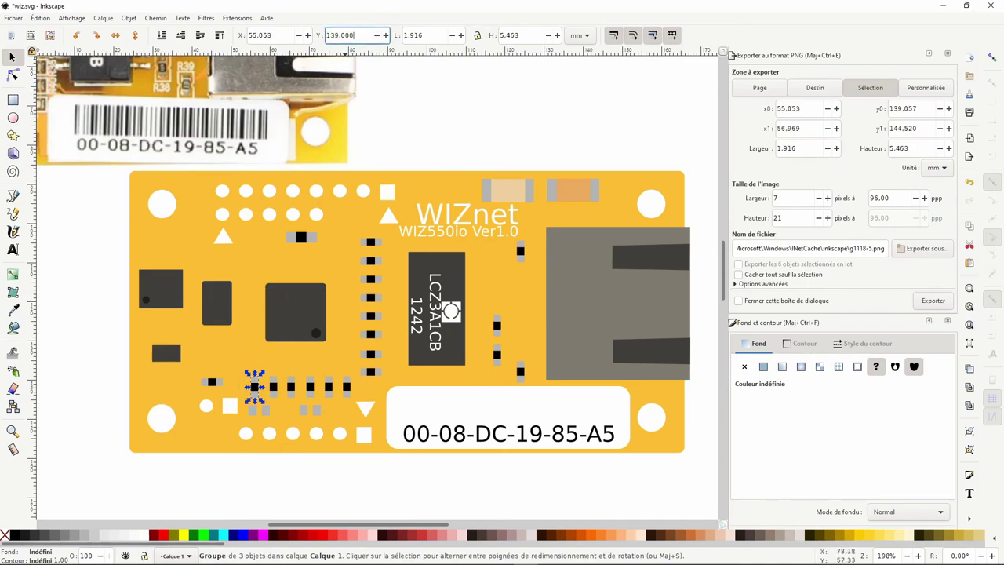
click(435, 124)
scroll(392, 157, left, 5)
scroll(392, 157, up, 2)
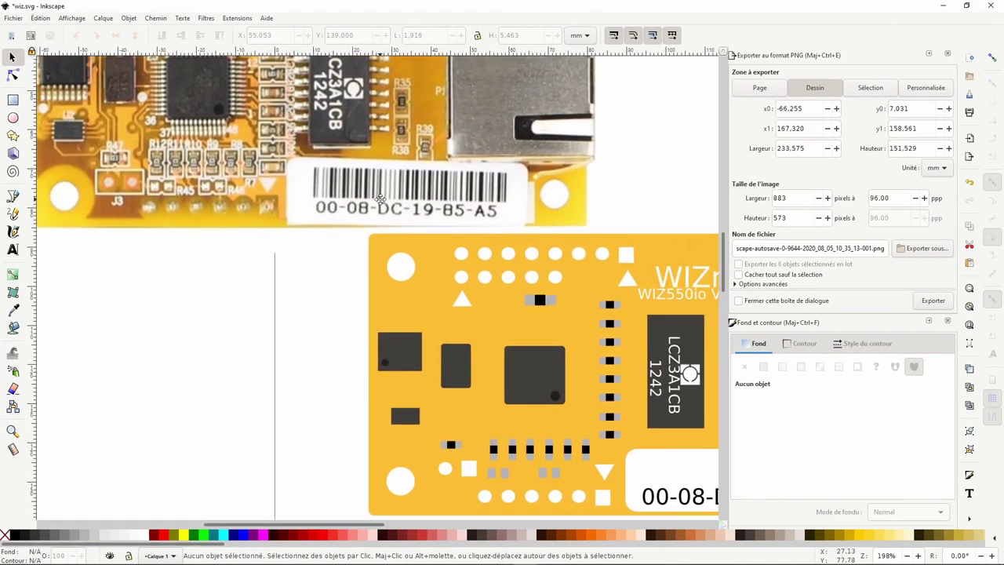
scroll(357, 191, left, 3)
scroll(357, 191, down, 1)
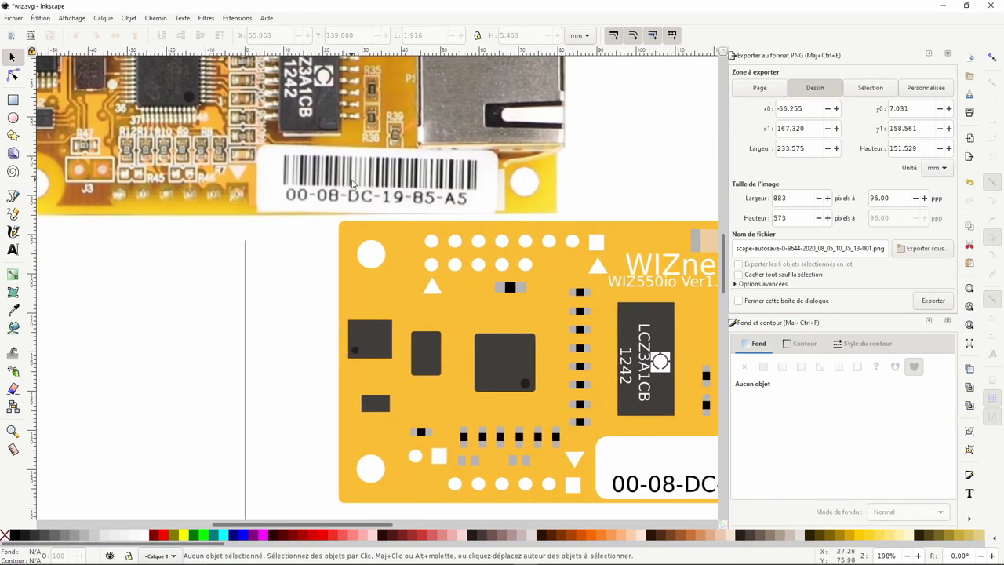
scroll(361, 212, up, 1)
scroll(376, 275, up, 4)
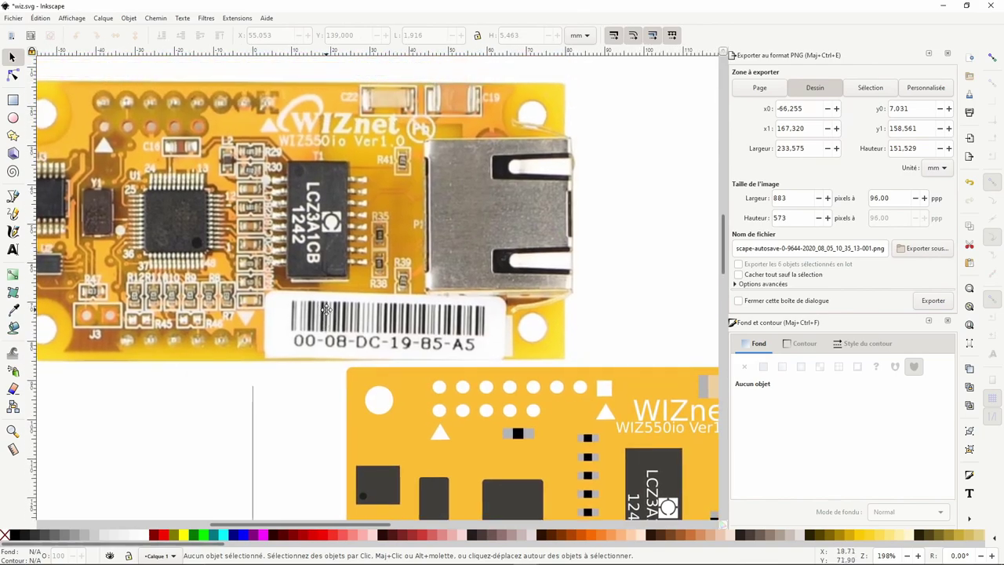
scroll(393, 337, down, 1)
Select eight white pad circles and try sampling a colour with the Dropper.
click(432, 363)
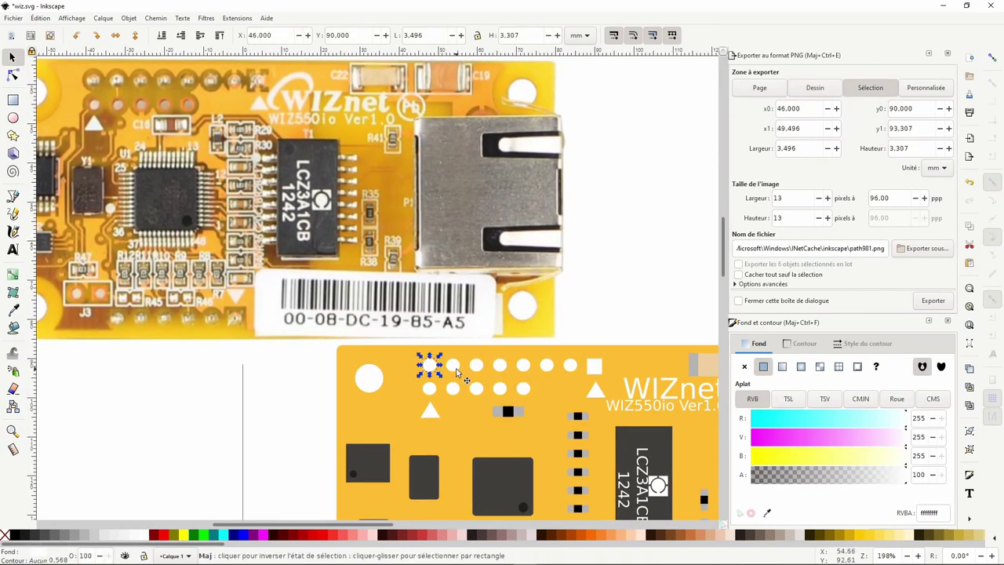
shift+click(453, 364)
shift+click(476, 365)
shift+click(500, 365)
shift+click(547, 364)
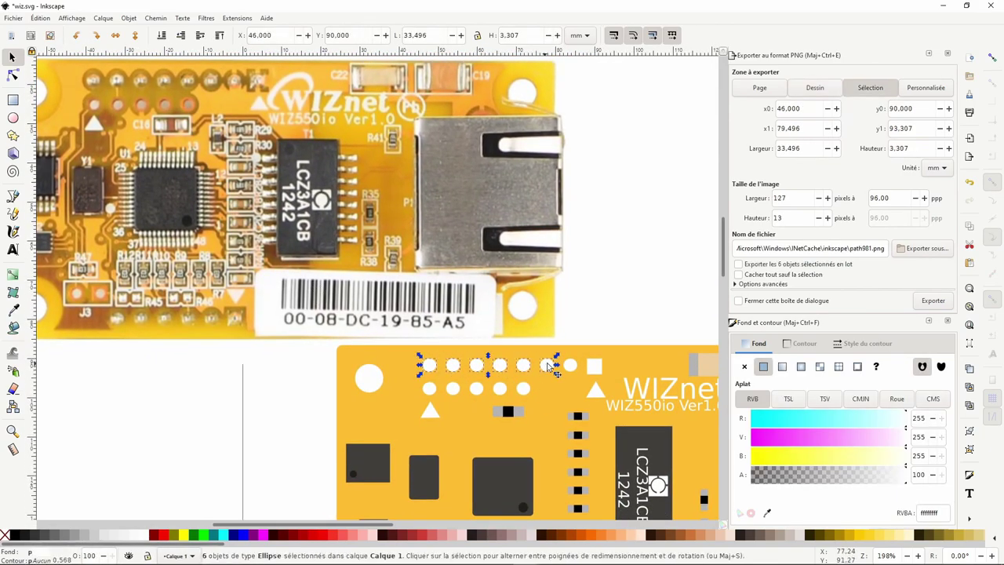
shift+click(570, 364)
shift+click(500, 388)
shift+click(451, 390)
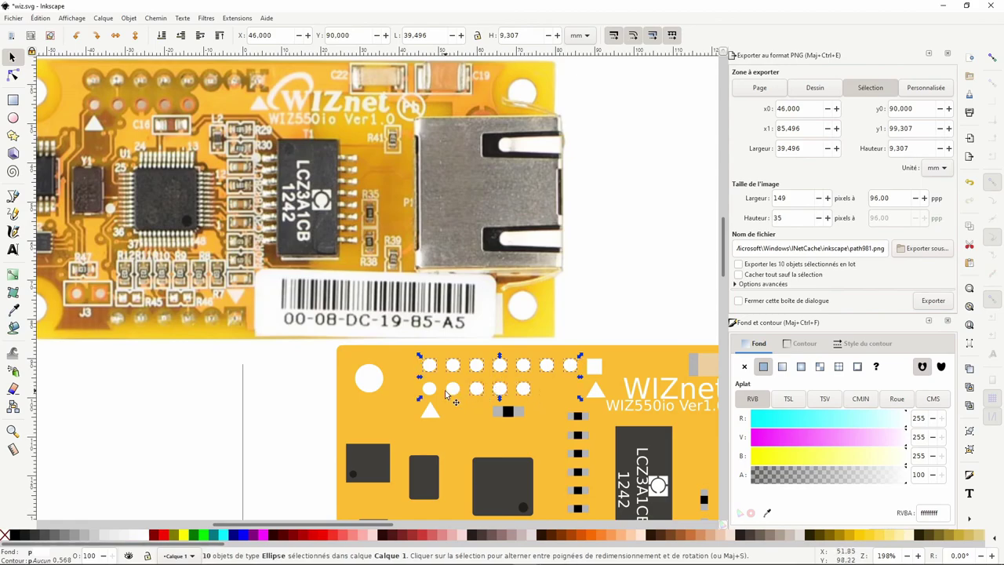
ctrl+scroll(98, 98, up, 2)
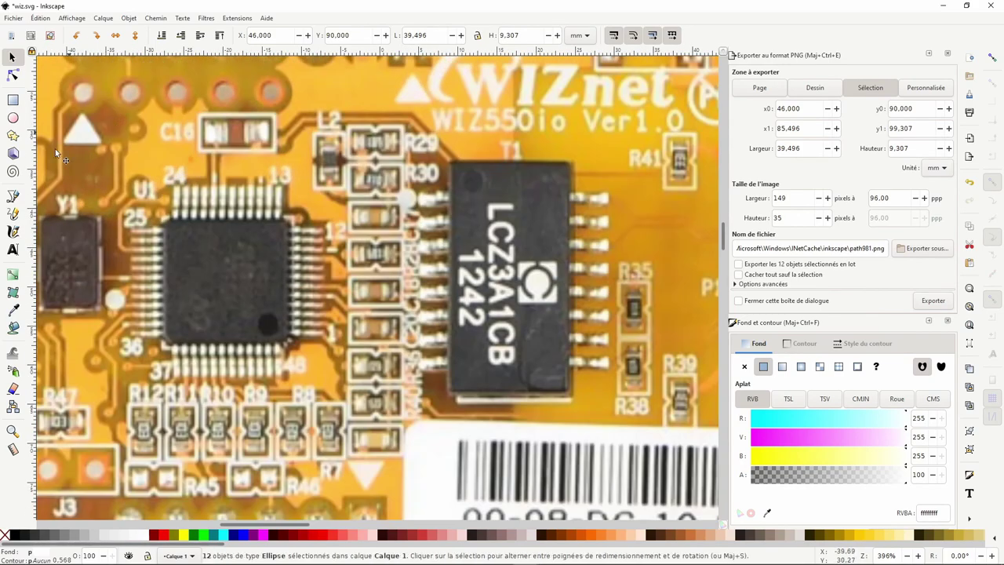
key(d)
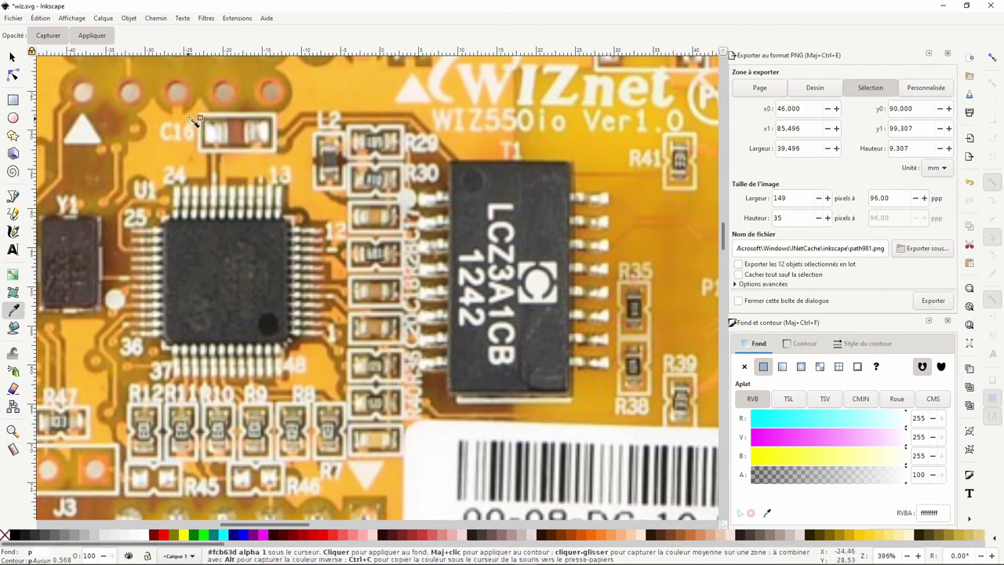
ctrl+scroll(188, 149, down, 1)
ctrl+scroll(188, 149, up, 1)
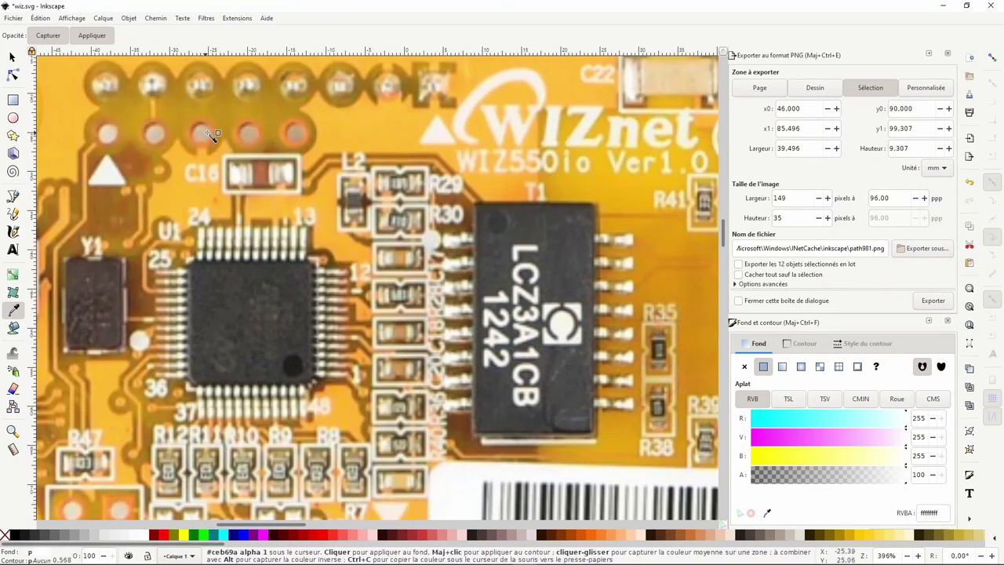
scroll(221, 134, down, 2)
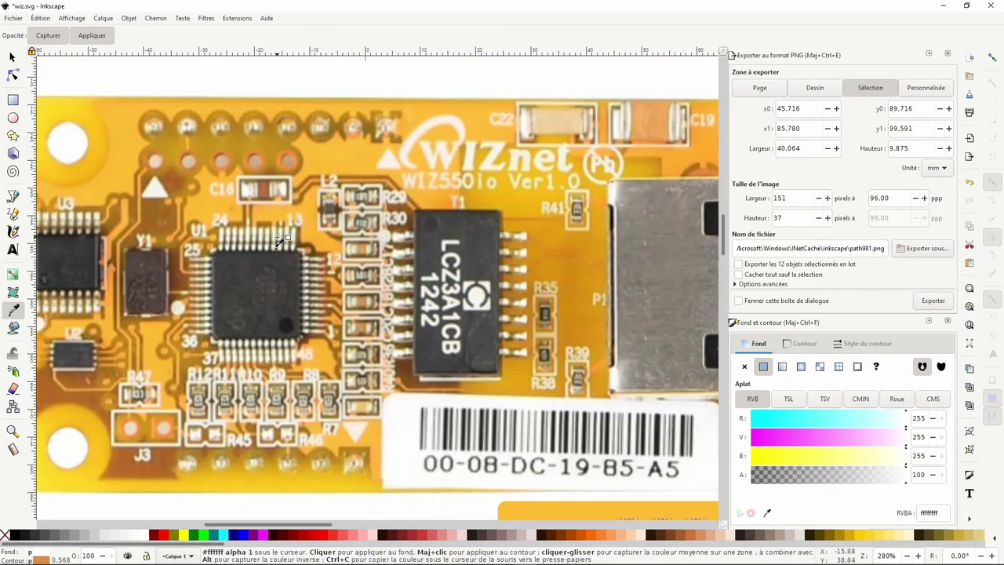
scroll(221, 133, down, 1)
scroll(225, 95, up, 1)
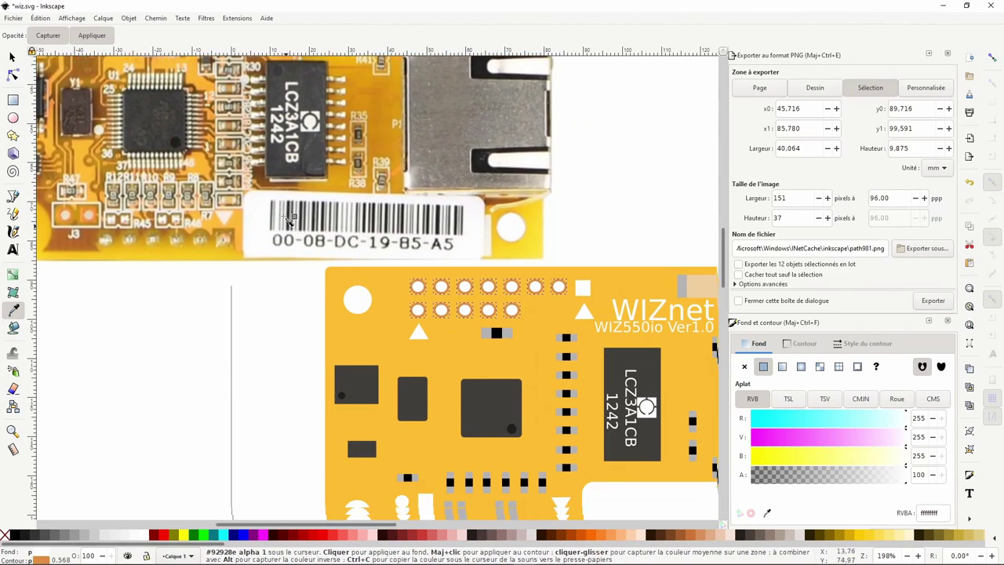
scroll(428, 472, down, 3)
key(s)
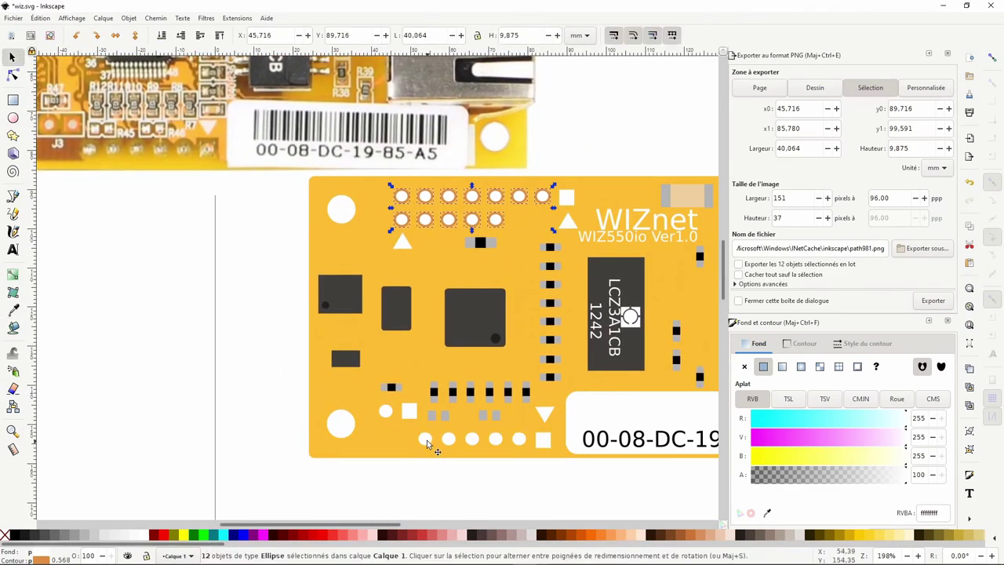
Select the bottom-row pads and squares and give them the #d98c46 outline with the Dropper.
click(427, 443)
shift+click(450, 443)
shift+click(473, 443)
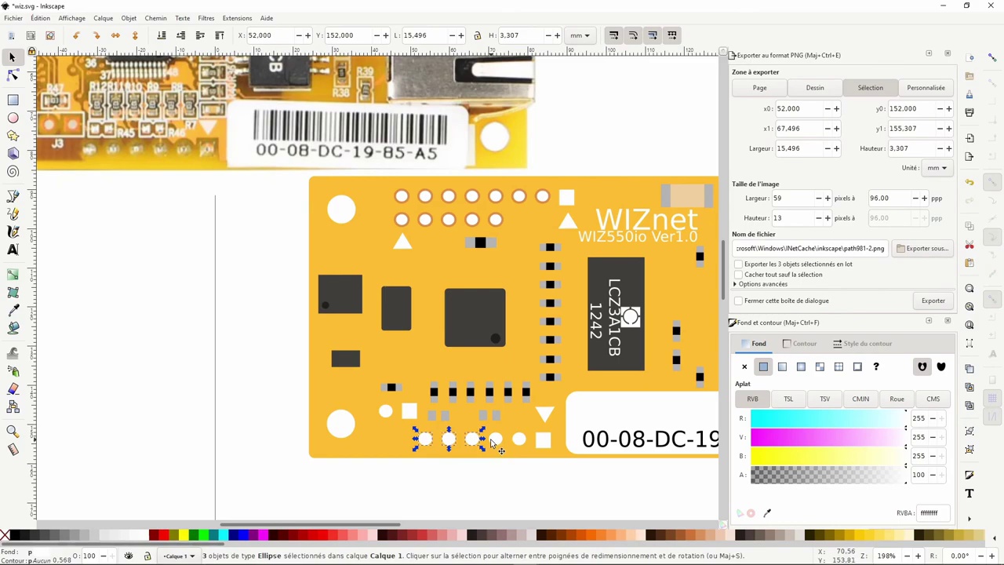
shift+click(495, 439)
shift+click(519, 439)
shift+click(542, 440)
shift+click(408, 412)
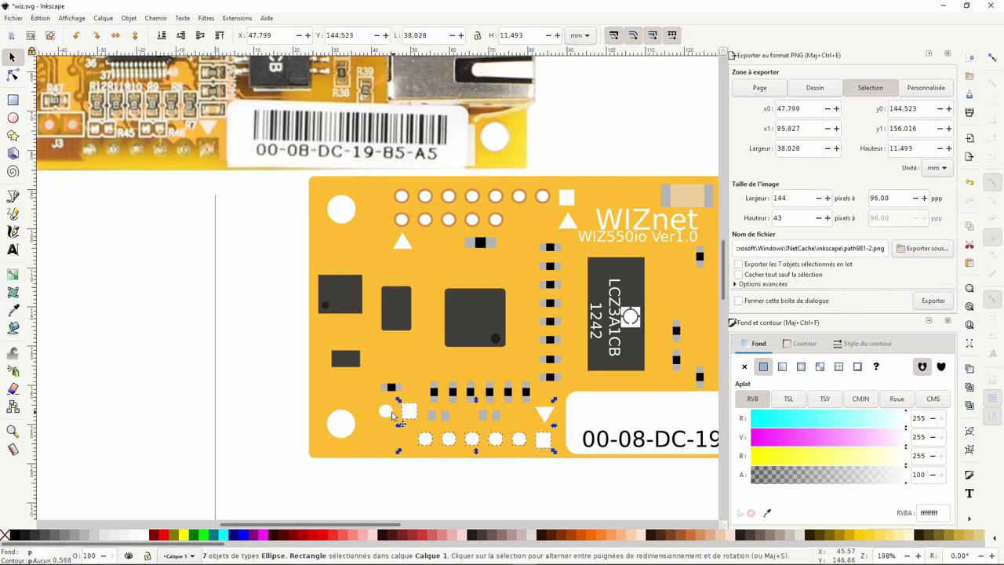
shift+click(385, 411)
scroll(251, 282, up, 2)
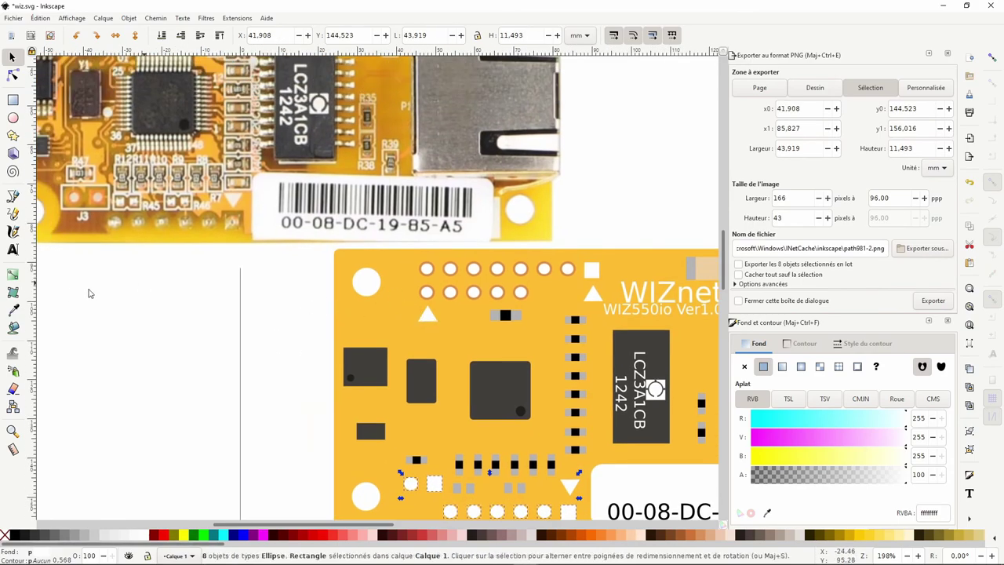
click(12, 310)
scroll(502, 287, up, 5)
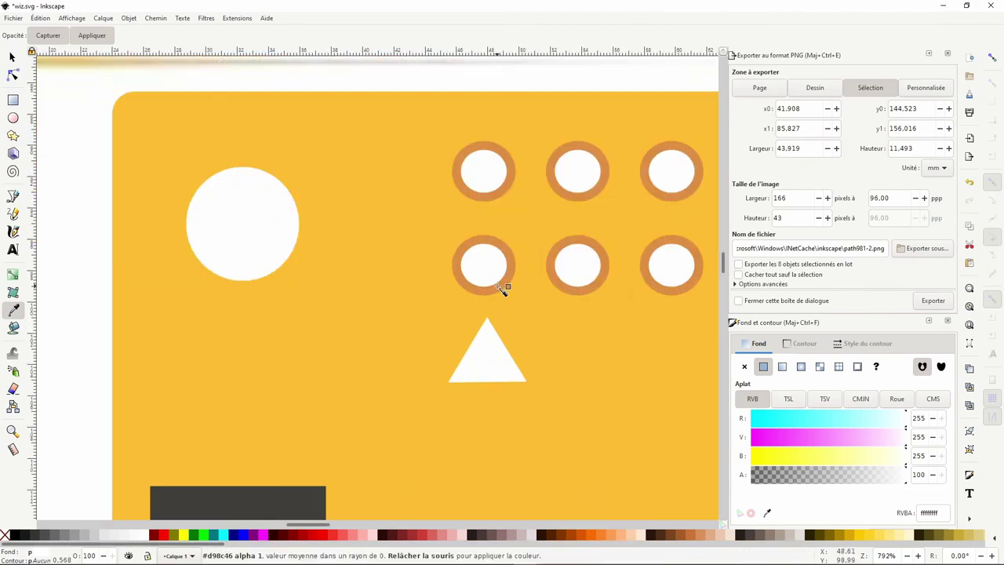
scroll(453, 367, down, 6)
scroll(453, 367, down, 2)
scroll(453, 367, right, 2)
scroll(416, 290, right, 2)
scroll(384, 219, right, 1)
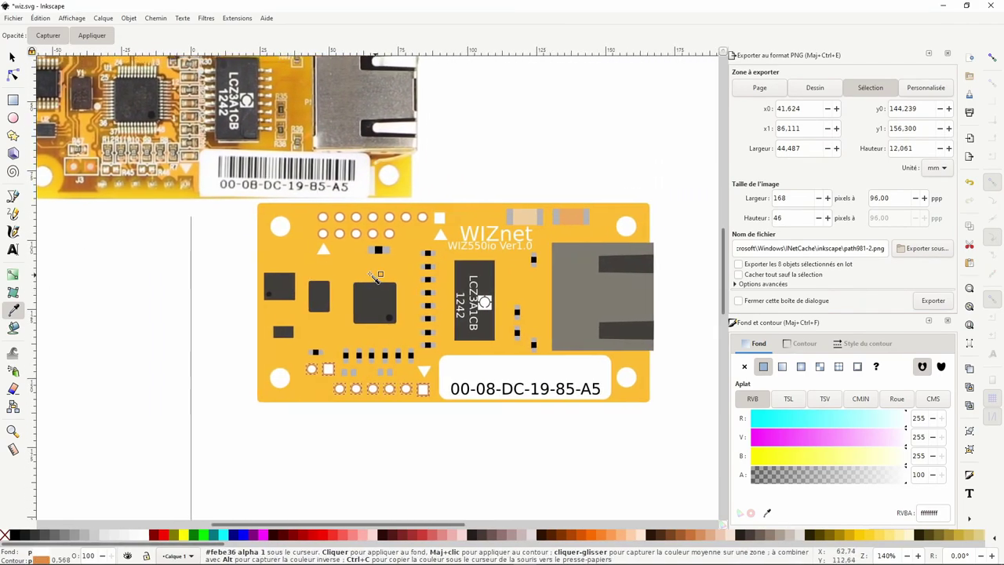
Apply the orange ring colour as the small white square's outline.
key(s)
click(431, 220)
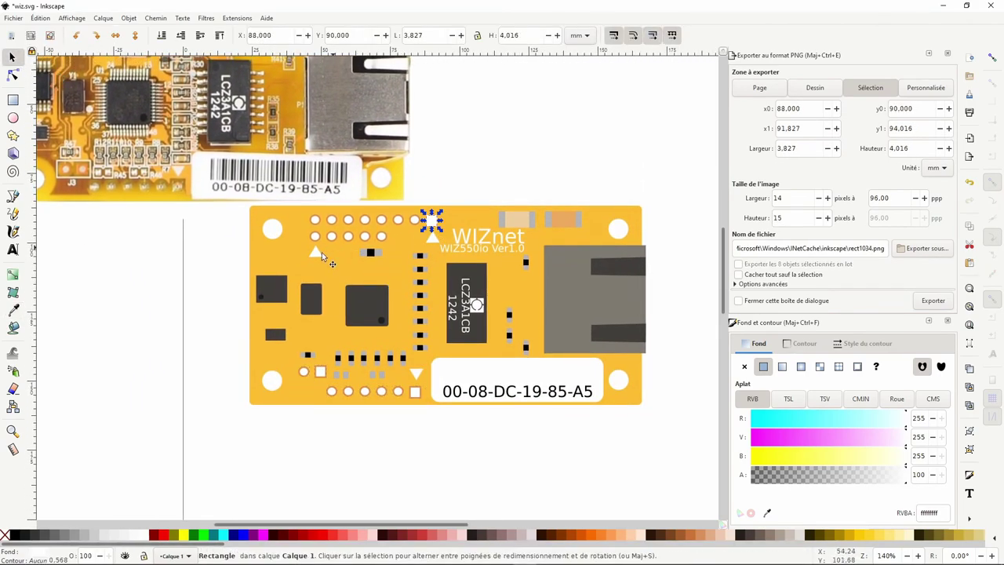
scroll(400, 244, up, 3)
click(13, 310)
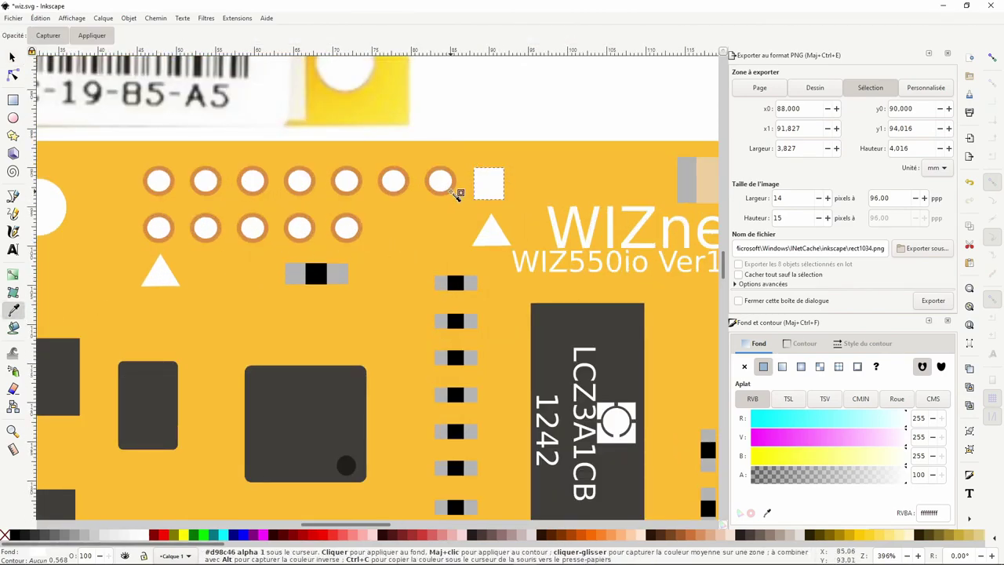
shift+click(455, 194)
scroll(409, 229, down, 3)
Select the four corner mounting holes and give them a yellow outline picked with the Dropper.
key(s)
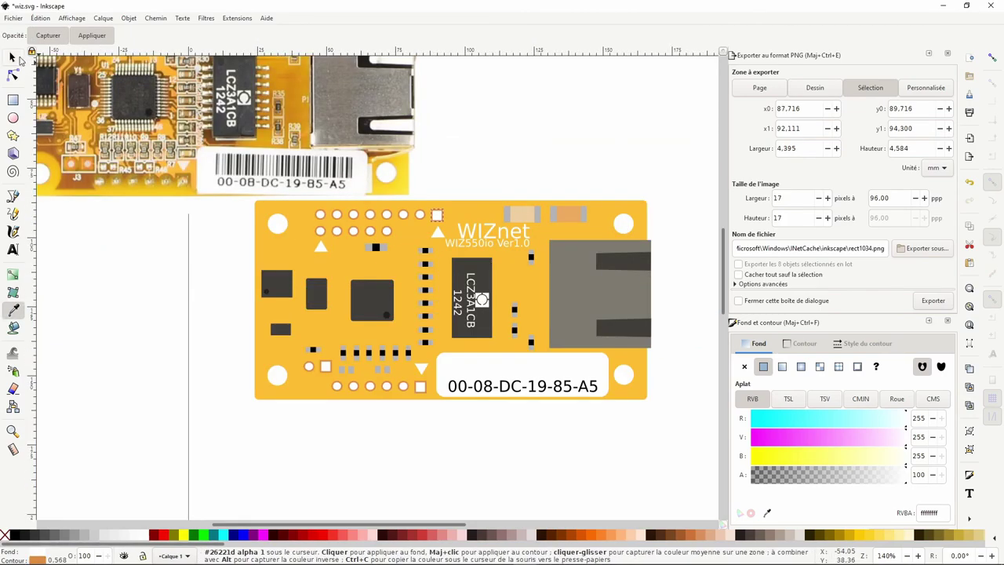
click(276, 225)
shift+click(288, 380)
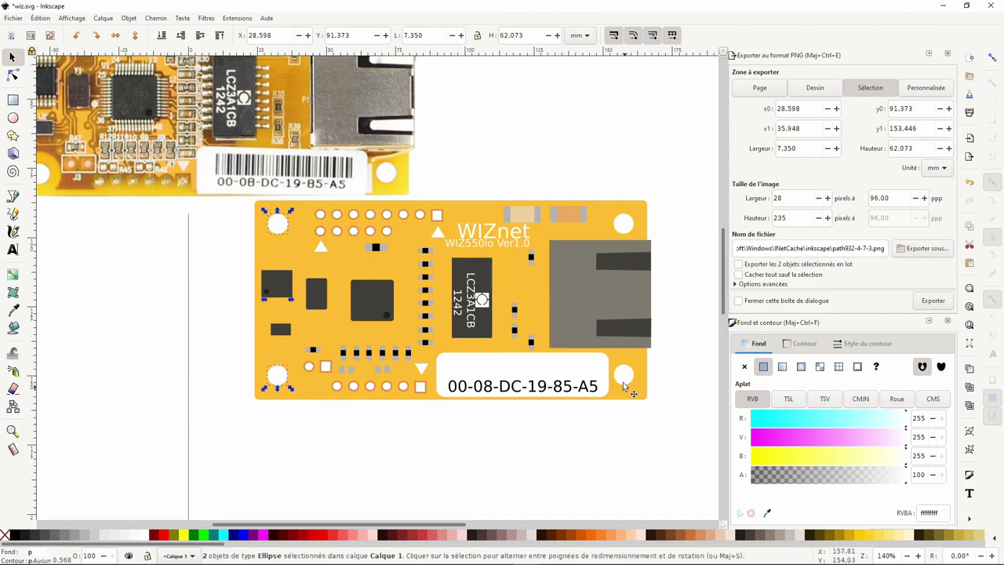
shift+click(624, 383)
shift+click(625, 226)
scroll(216, 332, up, 5)
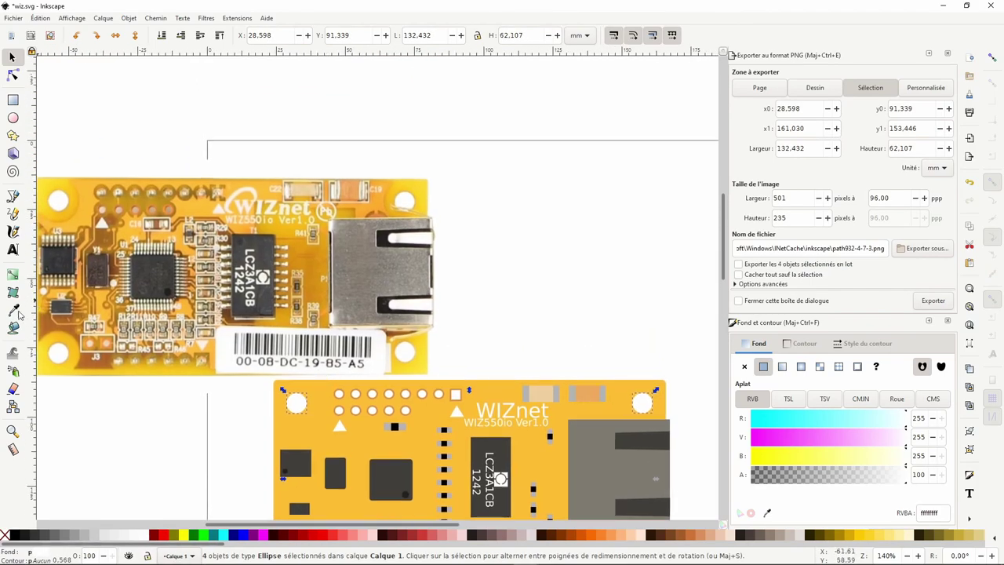
click(13, 311)
shift+click(400, 195)
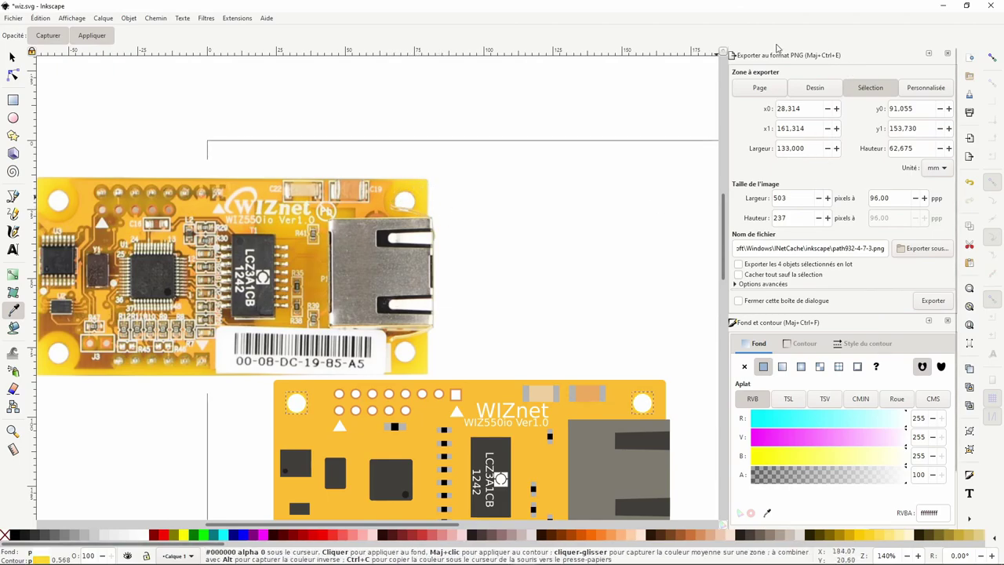
Thicken the corner holes' outline width to about 3.3 mm in Fill and Stroke.
click(803, 344)
scroll(868, 327, down, 1)
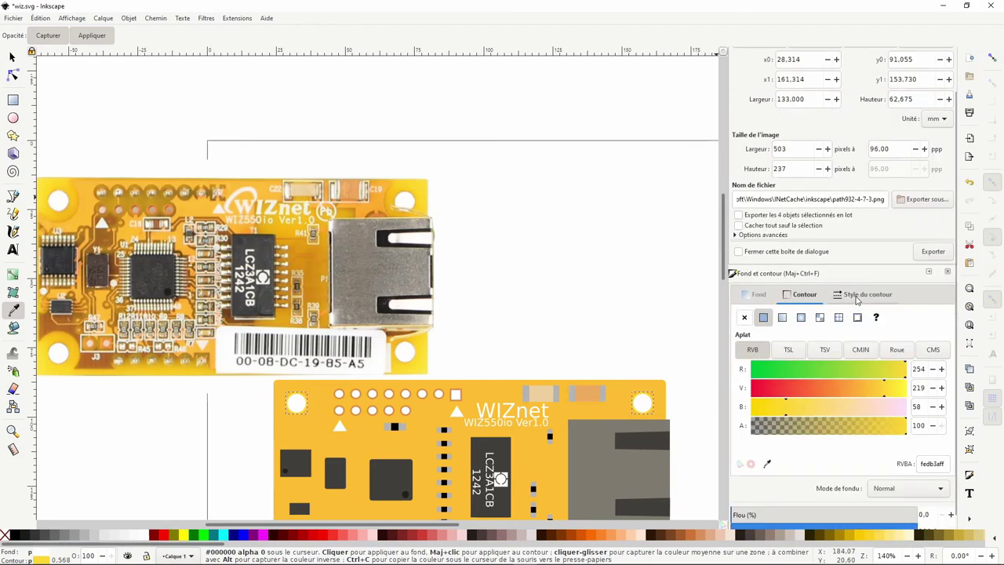
click(862, 295)
double_click(821, 319)
click(822, 319)
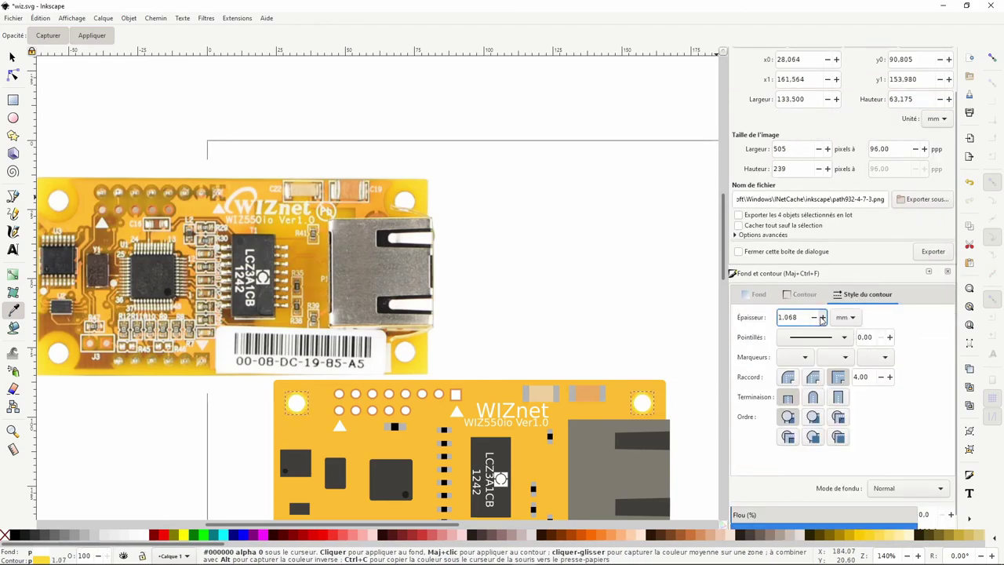
click(822, 318)
click(822, 318)
click(821, 318)
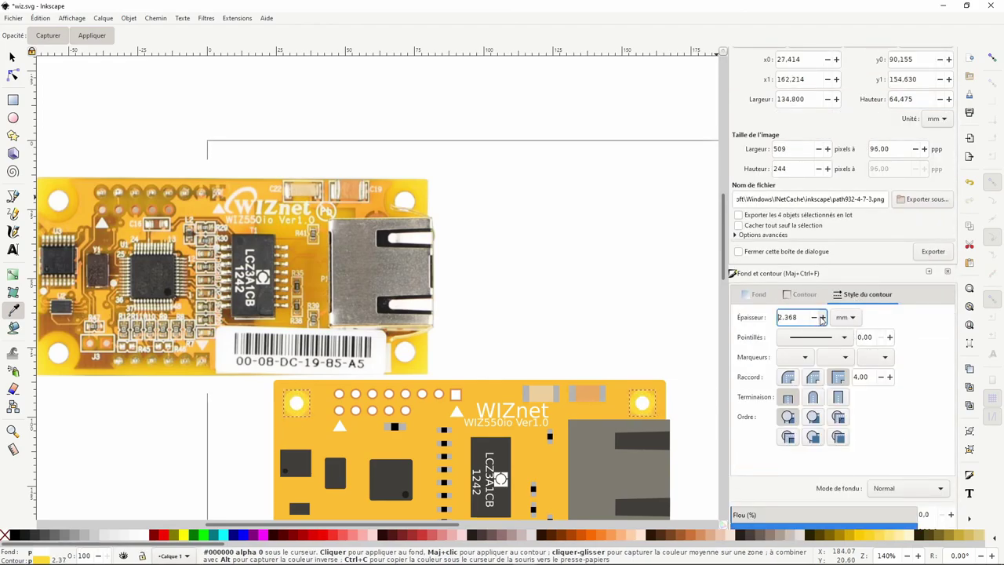
click(822, 319)
click(822, 318)
scroll(617, 193, down, 2)
scroll(535, 105, down, 2)
scroll(535, 105, right, 1)
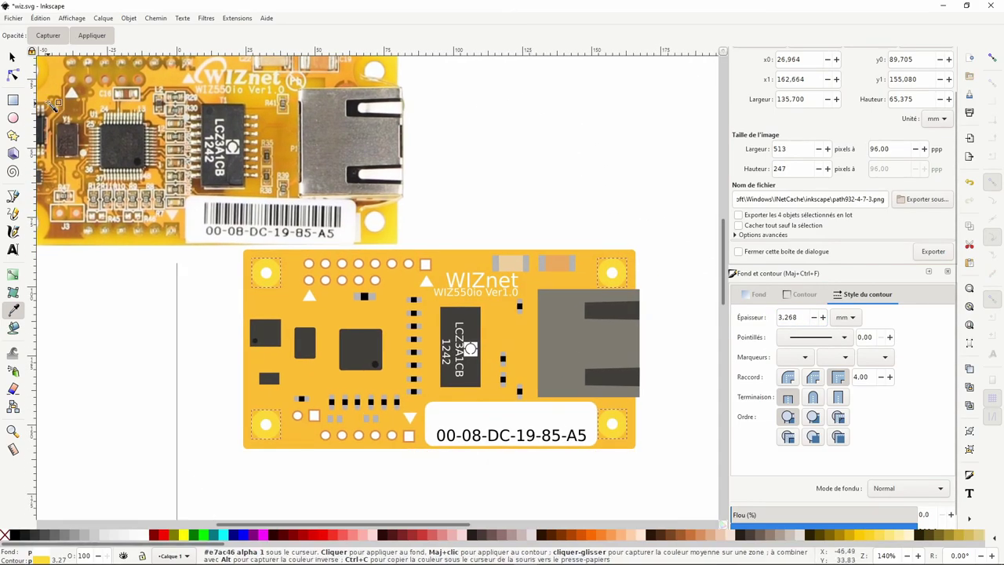
Select only the top-left corner hole and enlarge it.
click(14, 60)
click(266, 272)
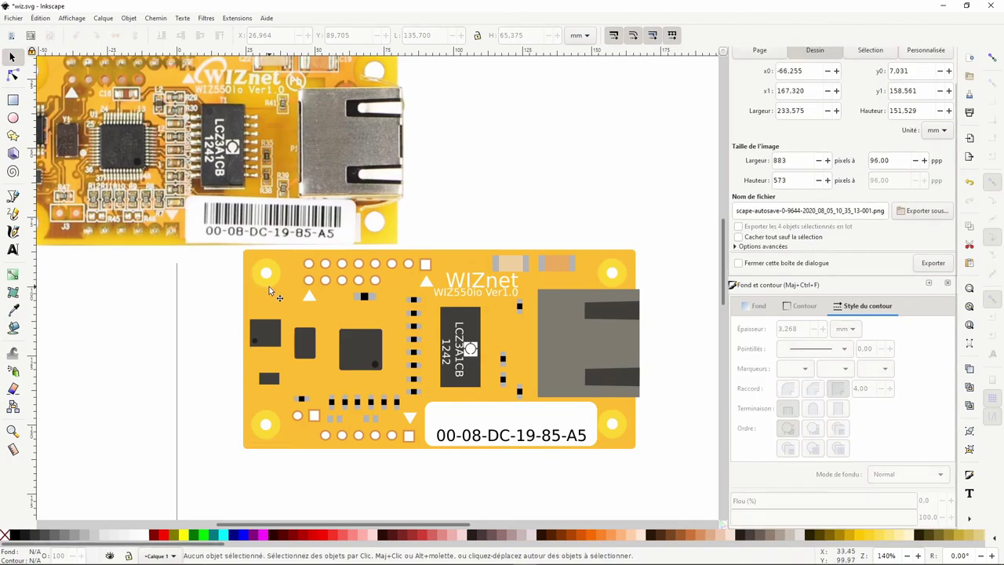
mouse_move(251, 288)
mouse_down()
mouse_move(231, 308)
mouse_move(242, 298)
mouse_up()
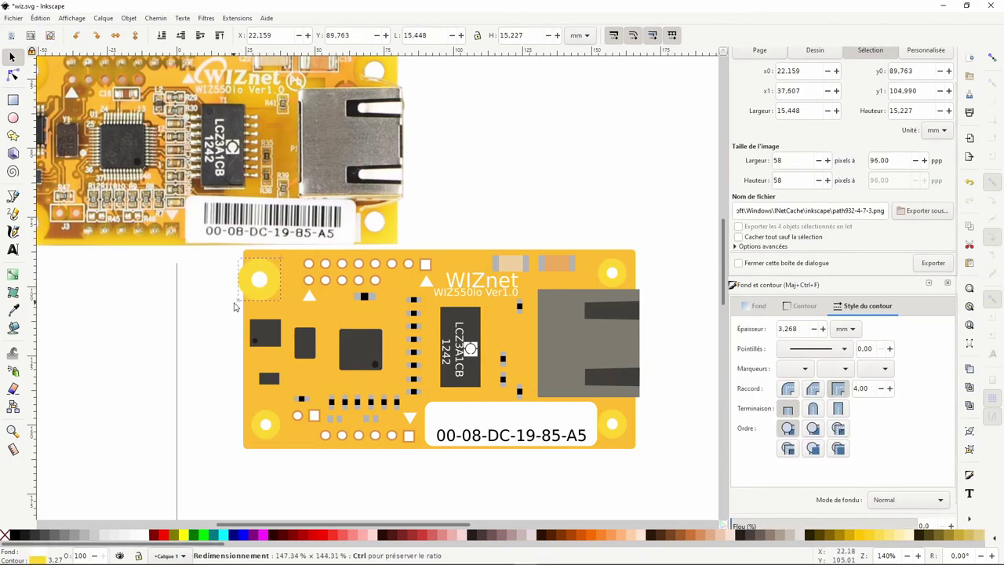
key(ctrl+z)
drag(162, 269, 295, 319)
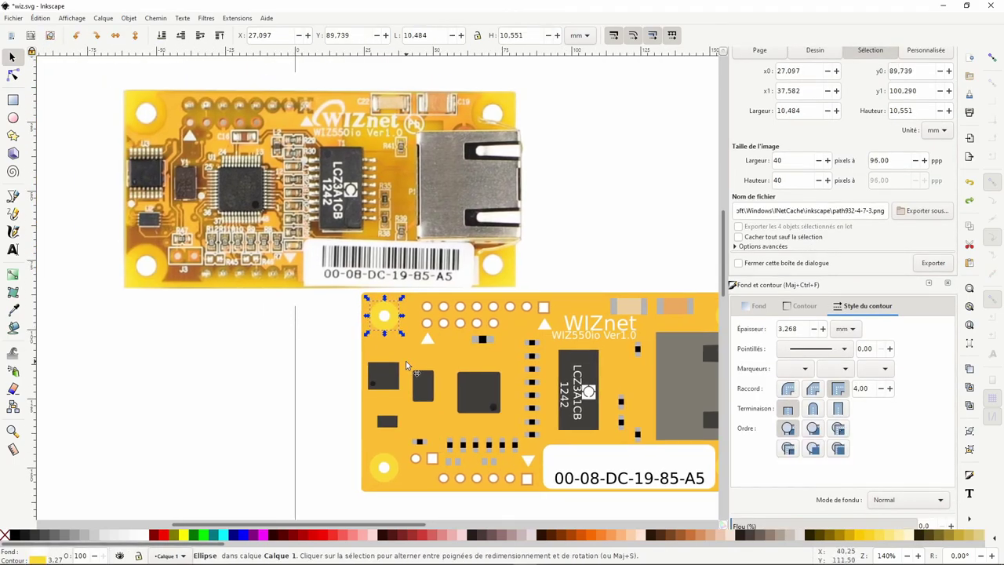
drag(402, 334, 414, 351)
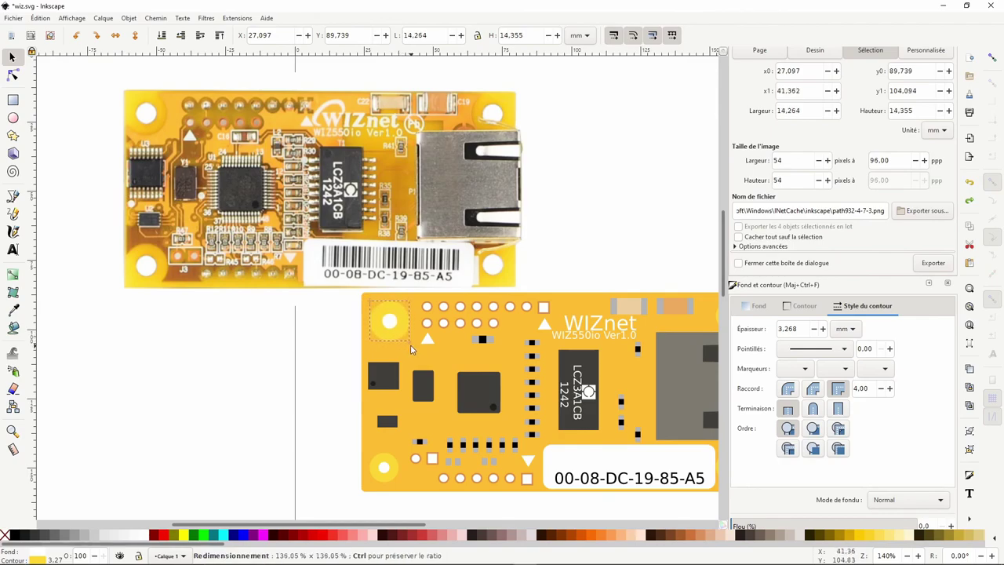
drag(410, 344, 408, 341)
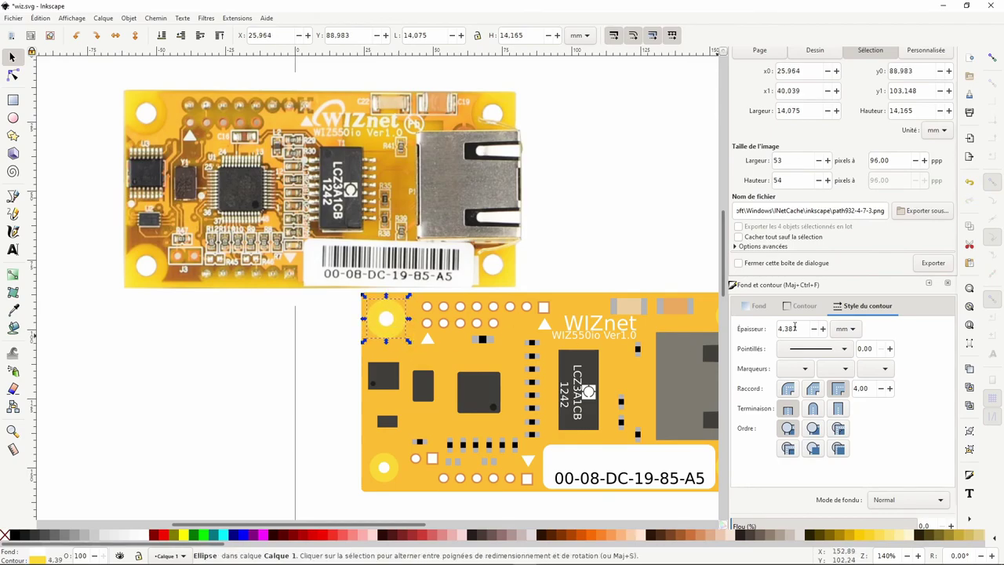
Fine-tune the top-left hole's size and set its outline width to 2.840 mm.
click(814, 328)
click(814, 328)
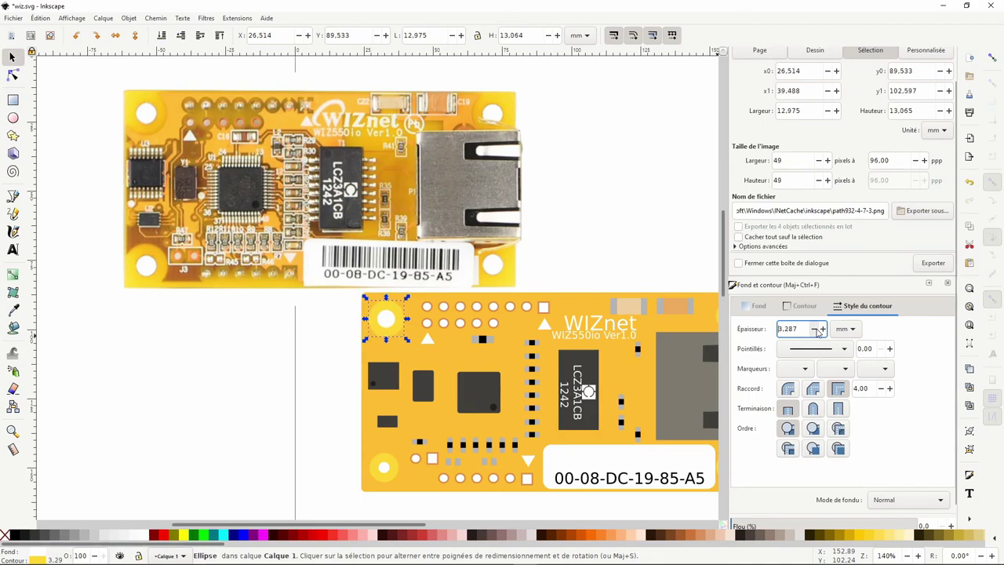
click(815, 329)
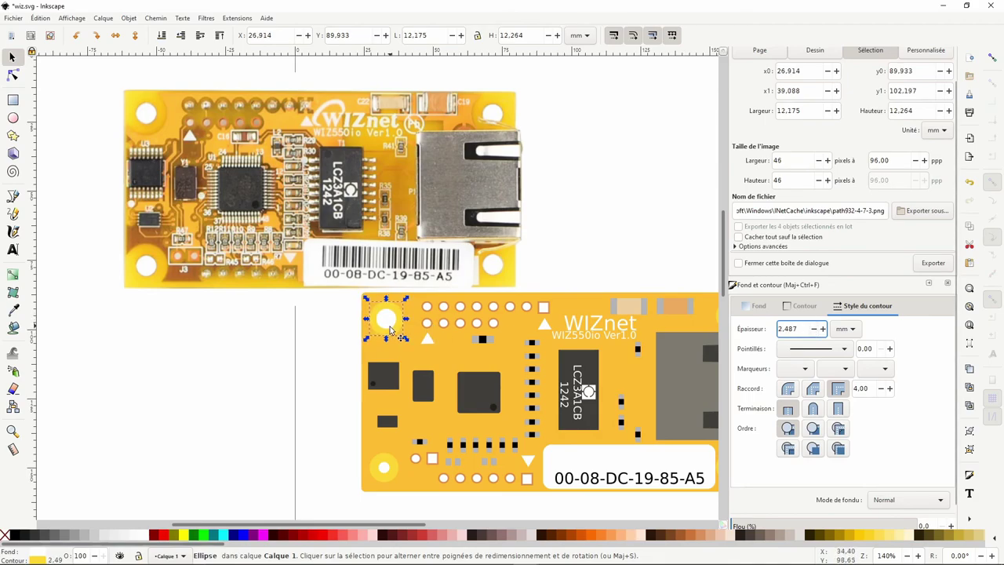
drag(402, 337, 407, 342)
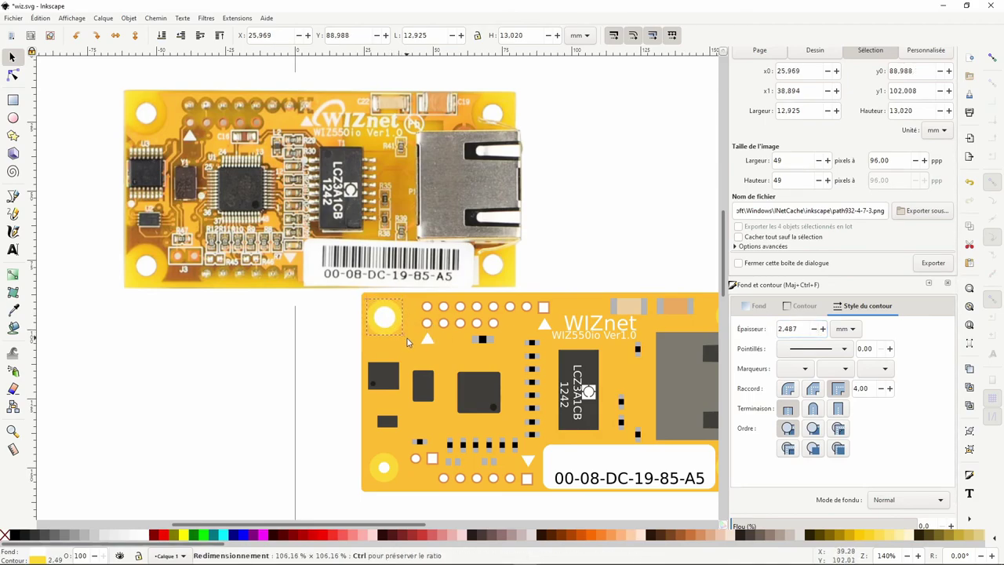
click(822, 329)
click(822, 329)
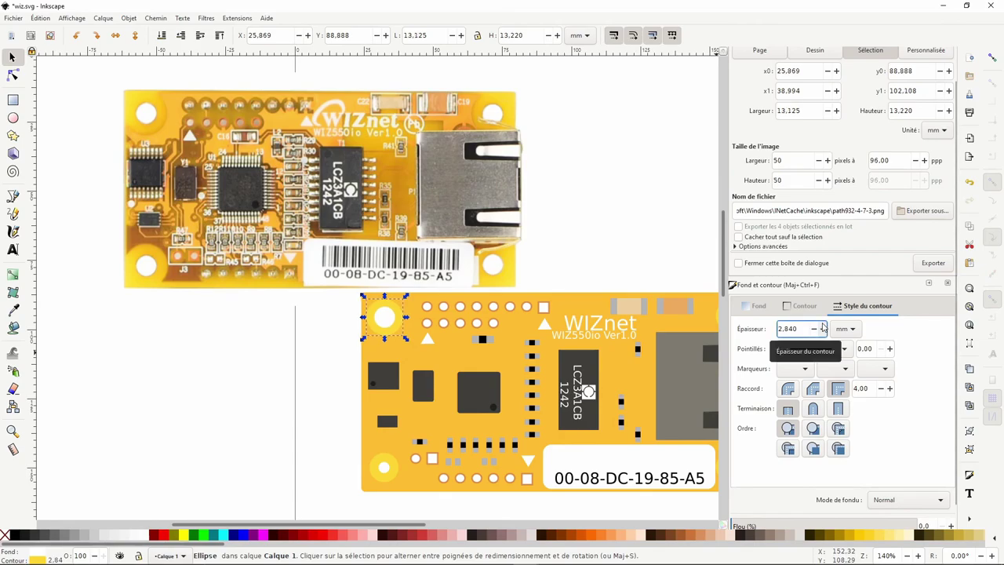
ctrl+scroll(642, 249, down, 1)
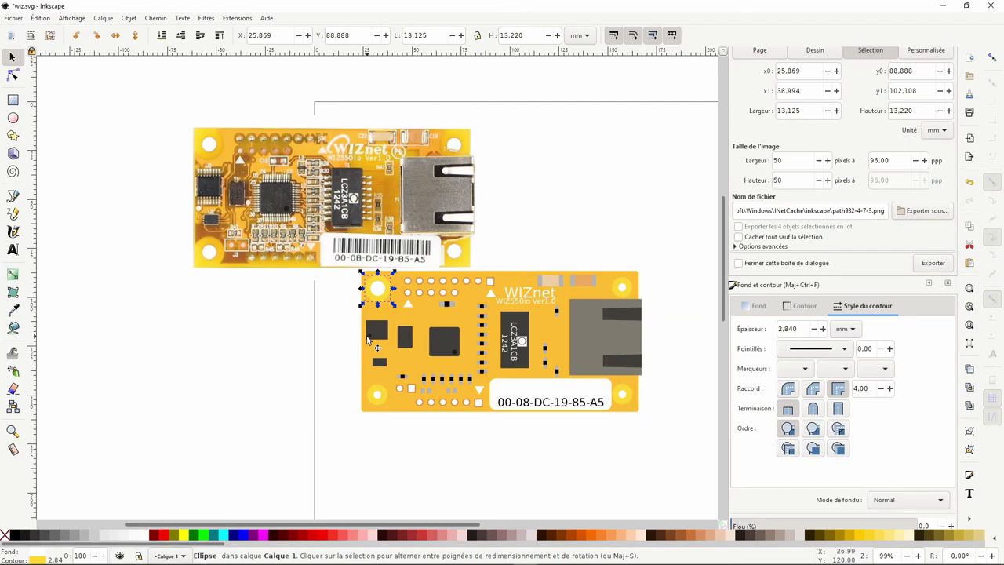
Try an outline width of 139, then undo the oversized outline.
click(775, 328)
text(3,000)
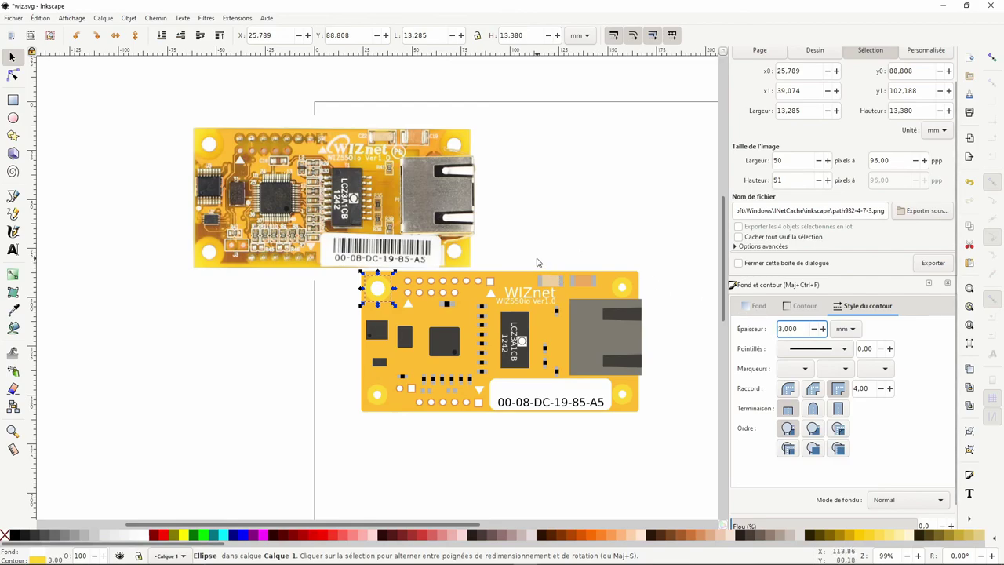
text(139)
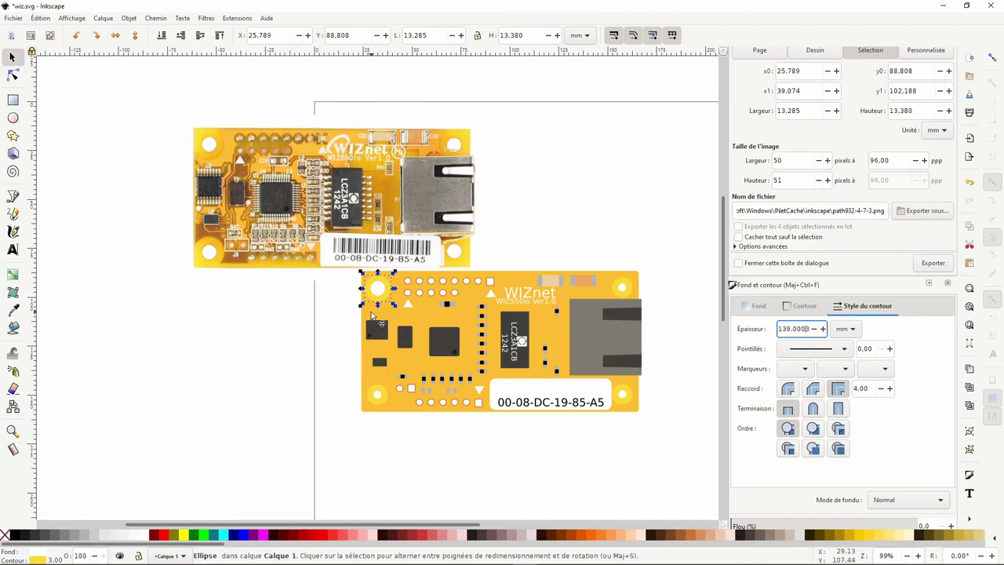
click(338, 312)
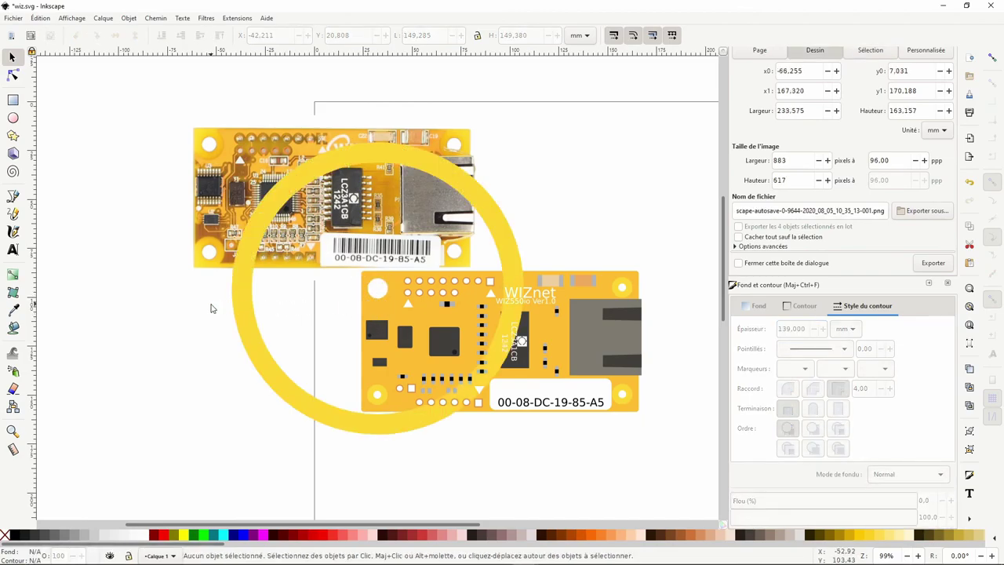
key(ctrl+z)
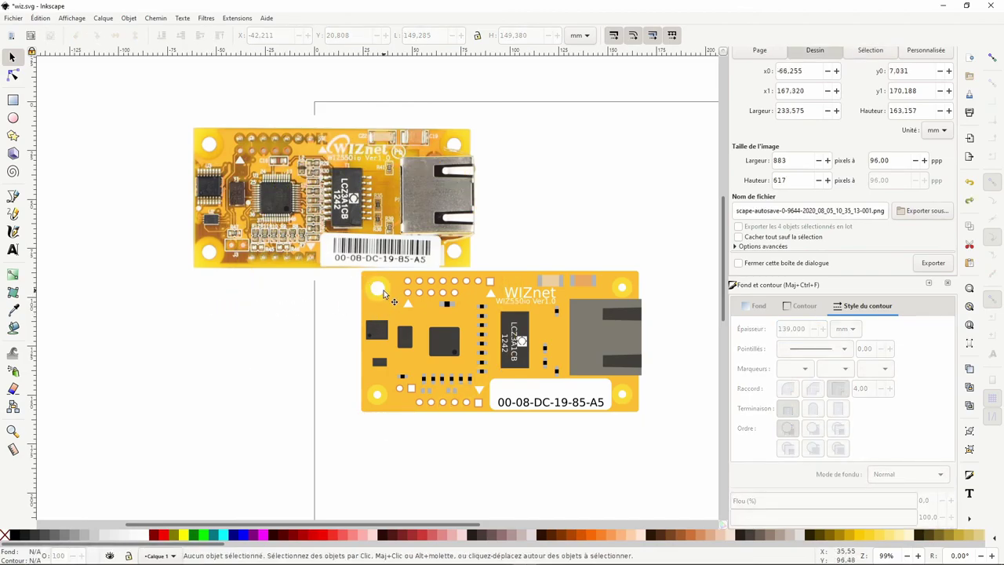
Drag the top-left corner hole toward the bottom corners, then deselect it.
click(384, 294)
mouse_move(372, 310)
mouse_down()
mouse_move(381, 401)
mouse_move(458, 379)
mouse_move(625, 290)
mouse_up()
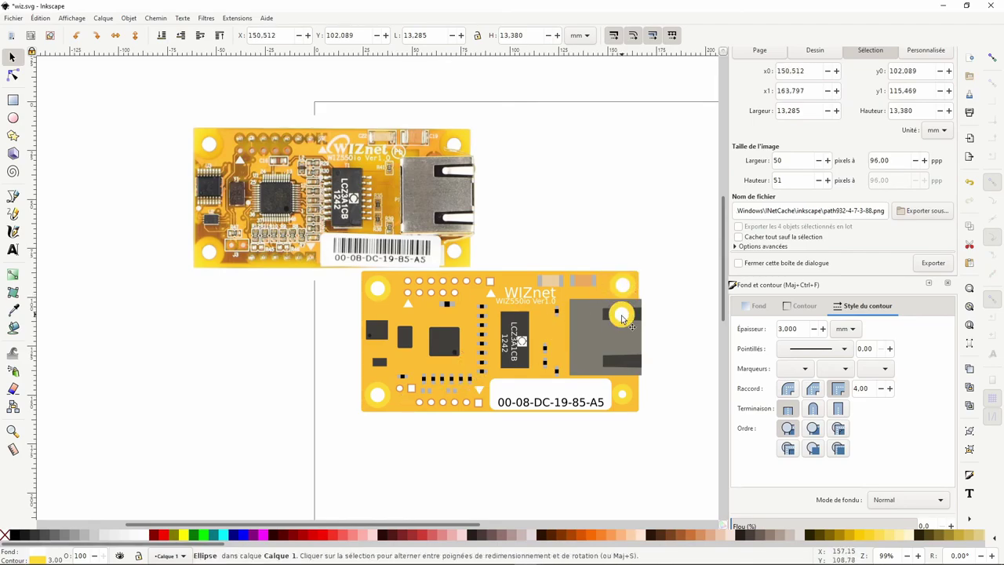
drag(625, 290, 625, 400)
key(Escape)
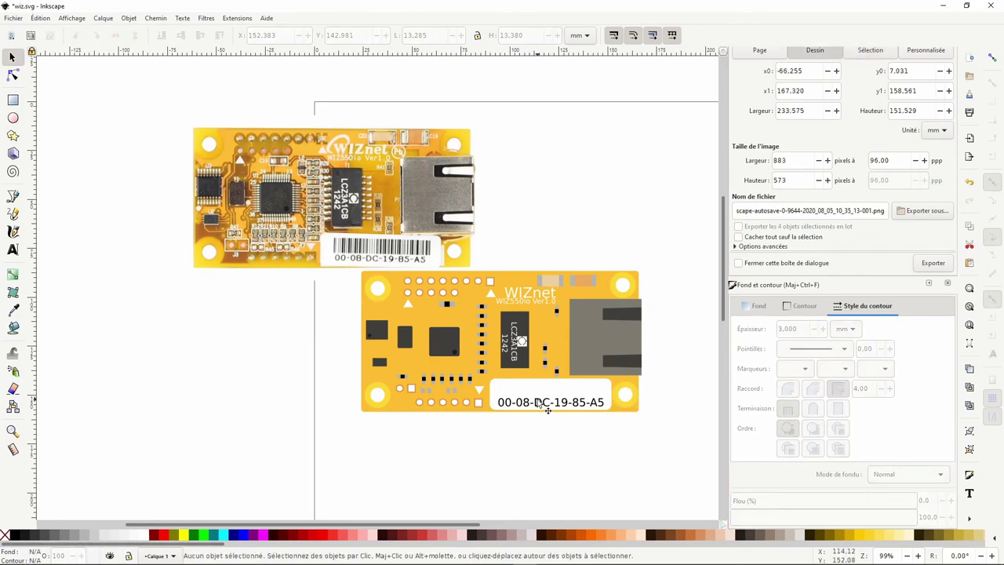
click(373, 295)
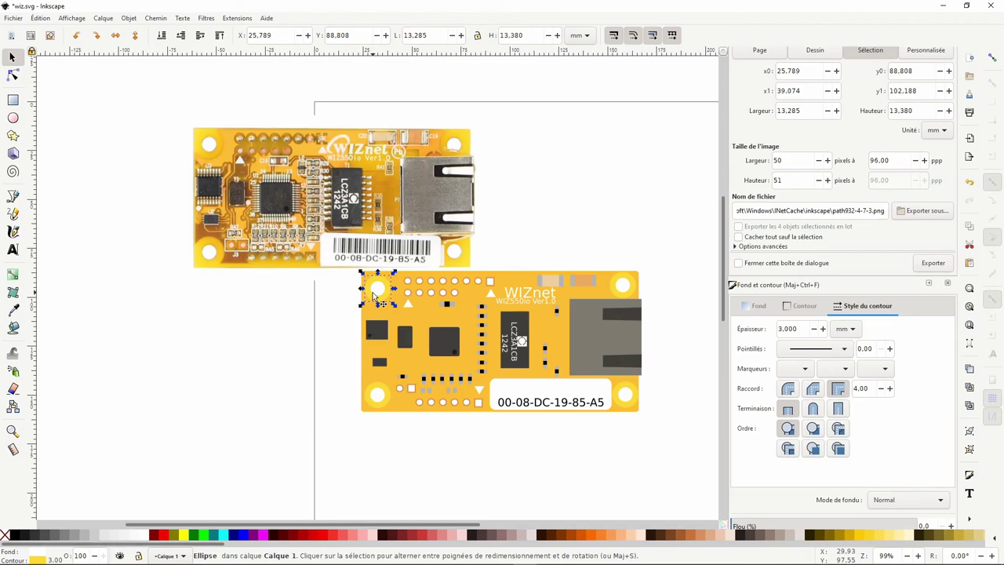
click(327, 314)
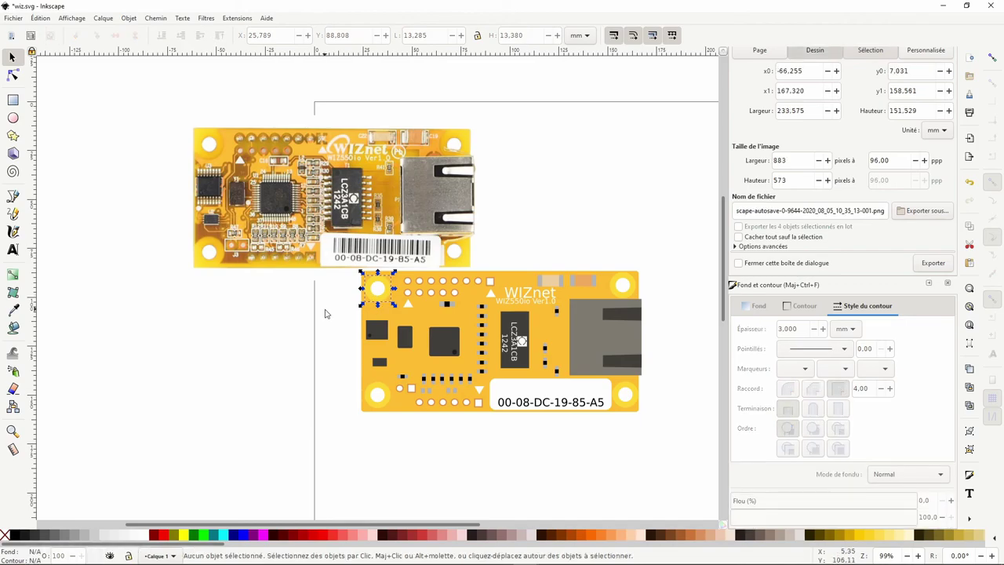
drag(616, 228, 569, 208)
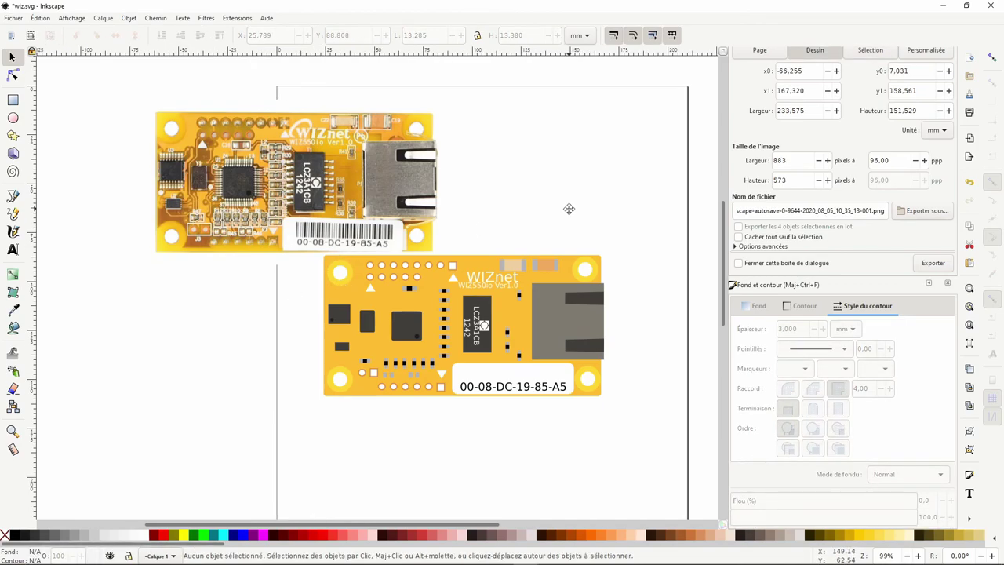
Nudge the WIZnet text one step down with Alt+Down, then deselect.
click(492, 290)
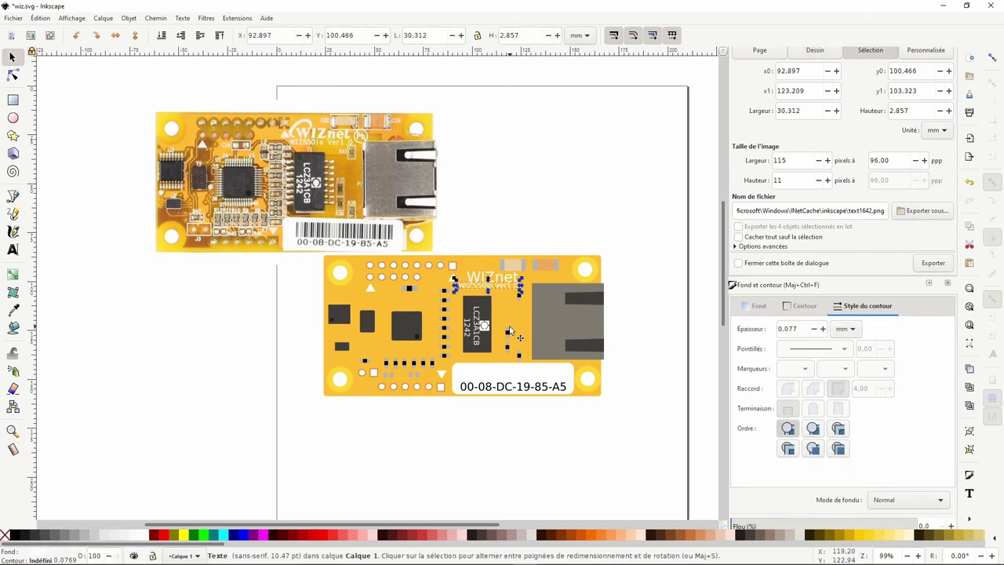
key(alt+Down)
click(497, 245)
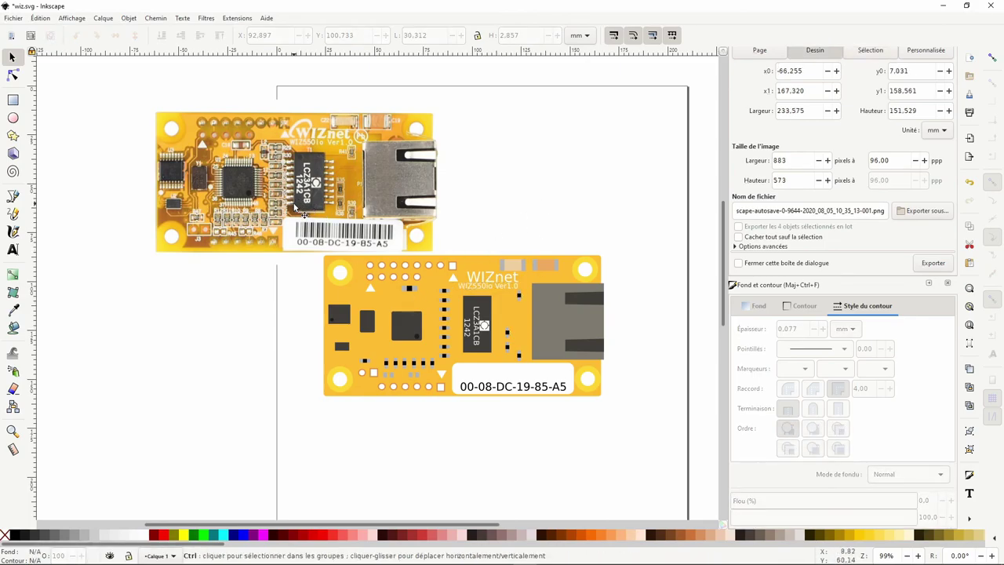
Zoom in on the resistor and set both grey pads to 2.5 mm width.
scroll(292, 205, up, 1)
scroll(463, 352, up, 4)
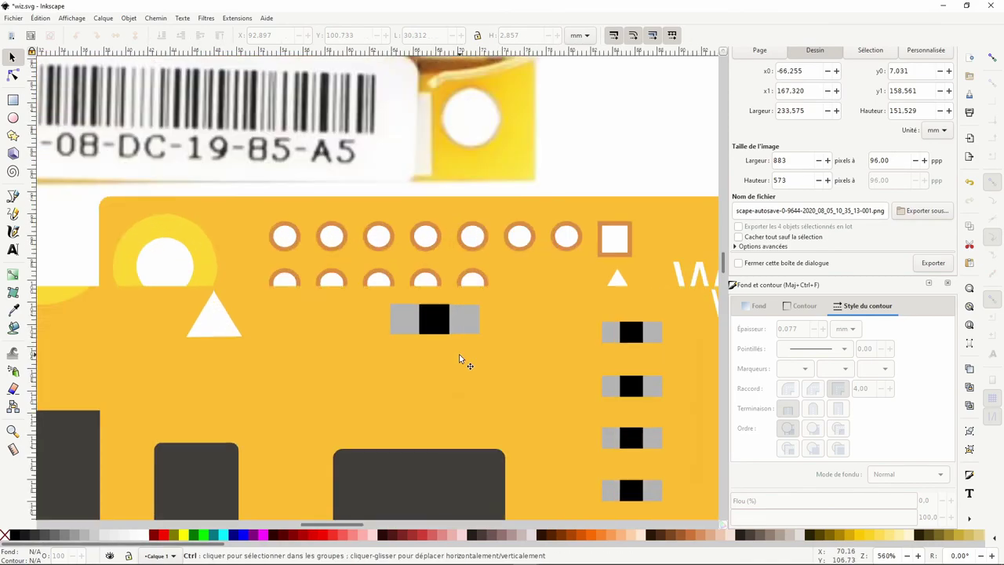
scroll(446, 317, up, 2)
scroll(446, 312, up, 4)
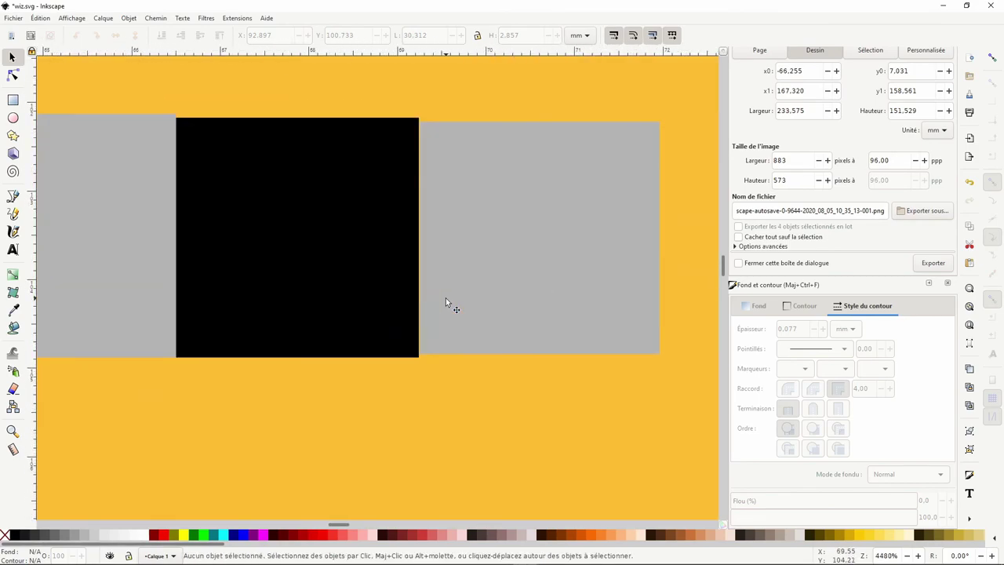
click(446, 303)
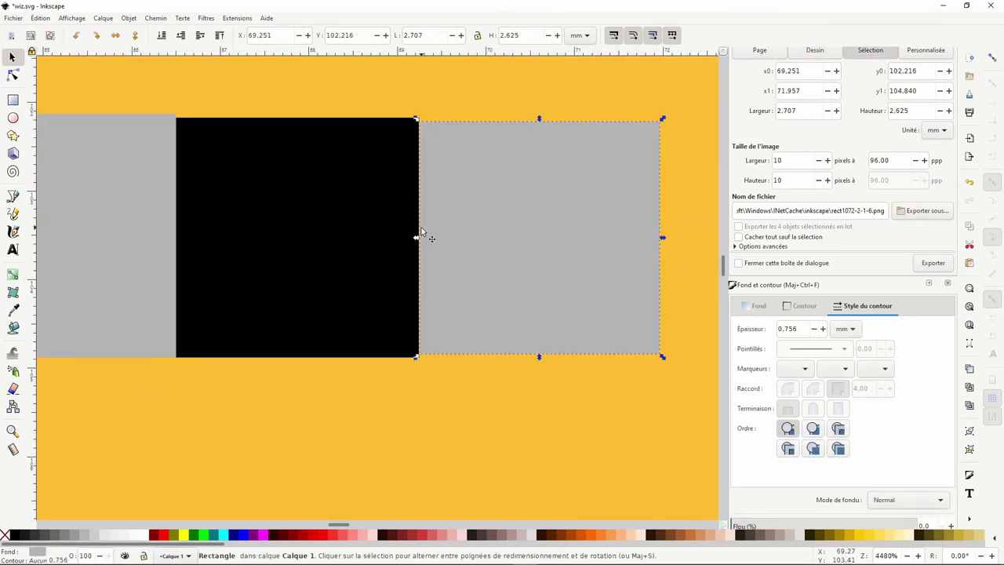
click(461, 36)
click(452, 35)
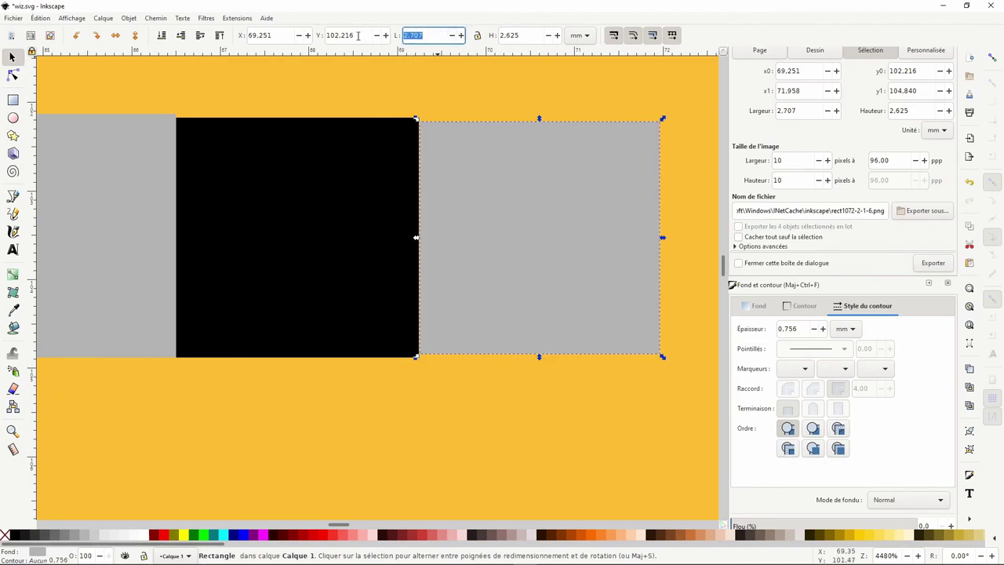
text(2.5)
key(Return)
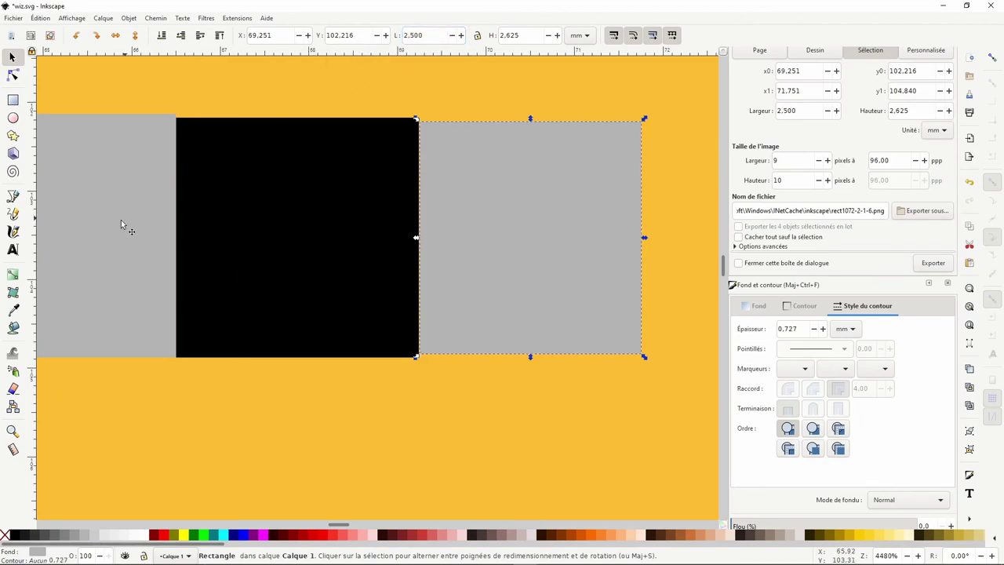
click(121, 220)
click(441, 35)
key(Return)
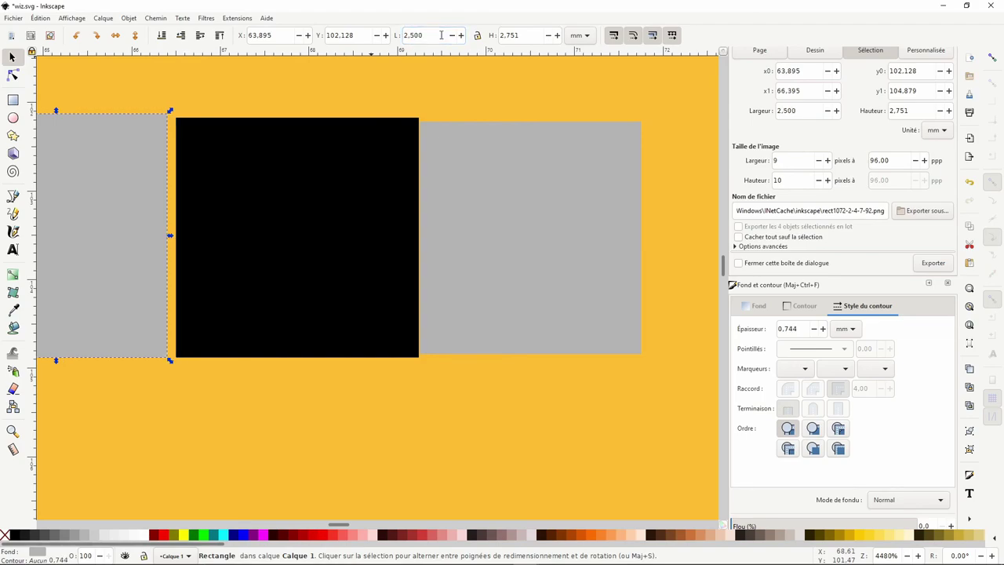
Set the black resistor body to 2.5 mm wide and 2.7 mm tall.
click(402, 139)
click(440, 34)
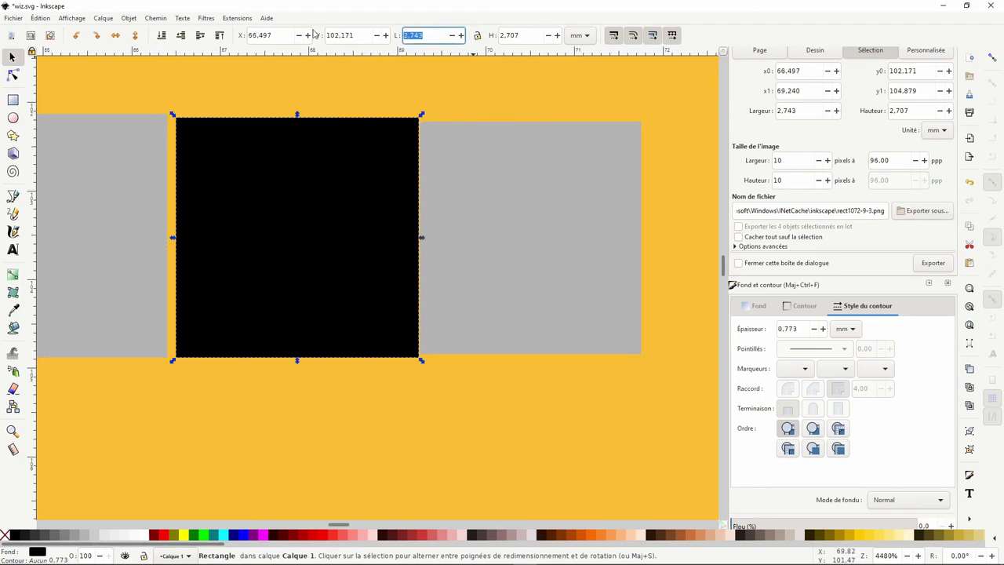
key(Return)
click(531, 34)
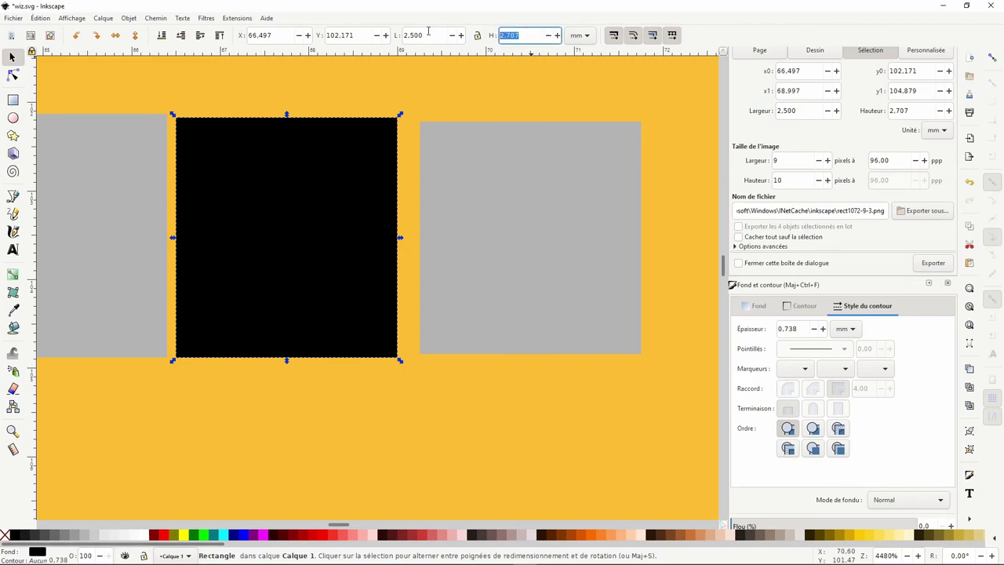
text(2.7)
key(Return)
Set both grey pads to 2.7 mm height.
click(475, 180)
click(530, 35)
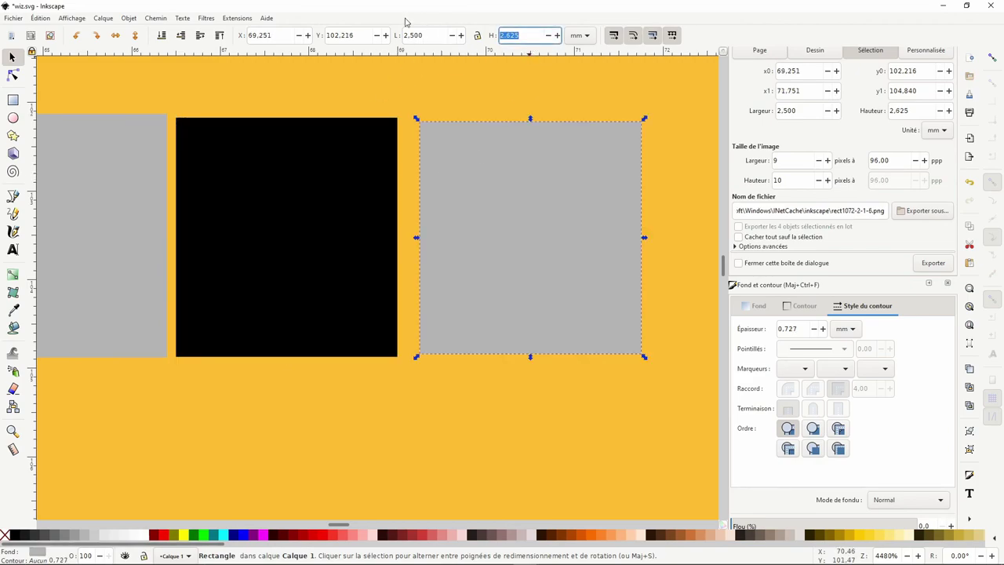
key(Return)
click(135, 193)
click(530, 35)
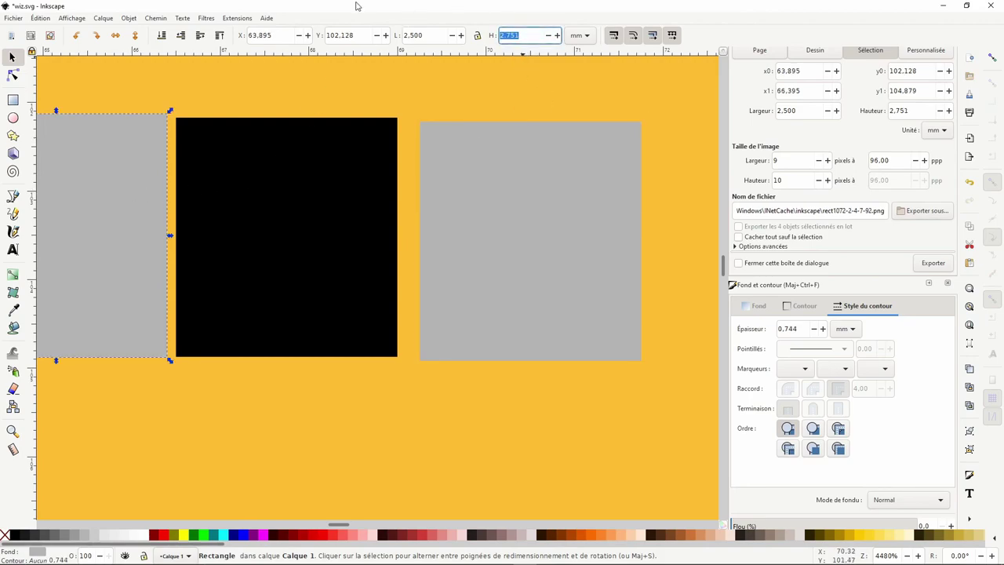
text(7)
key(Return)
Nudge the left grey pad with arrow keys until it butts against the black body.
scroll(228, 155, down, 1)
scroll(219, 170, up, 2)
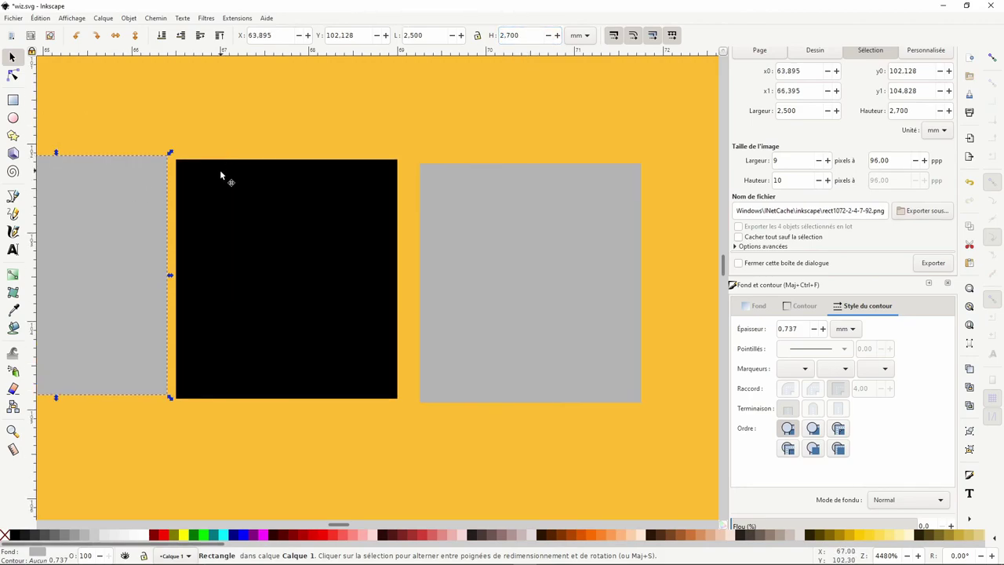
ctrl+shift+scroll(268, 179, down, 1)
ctrl+shift+scroll(268, 179, up, 1)
ctrl+shift+scroll(235, 167, up, 1)
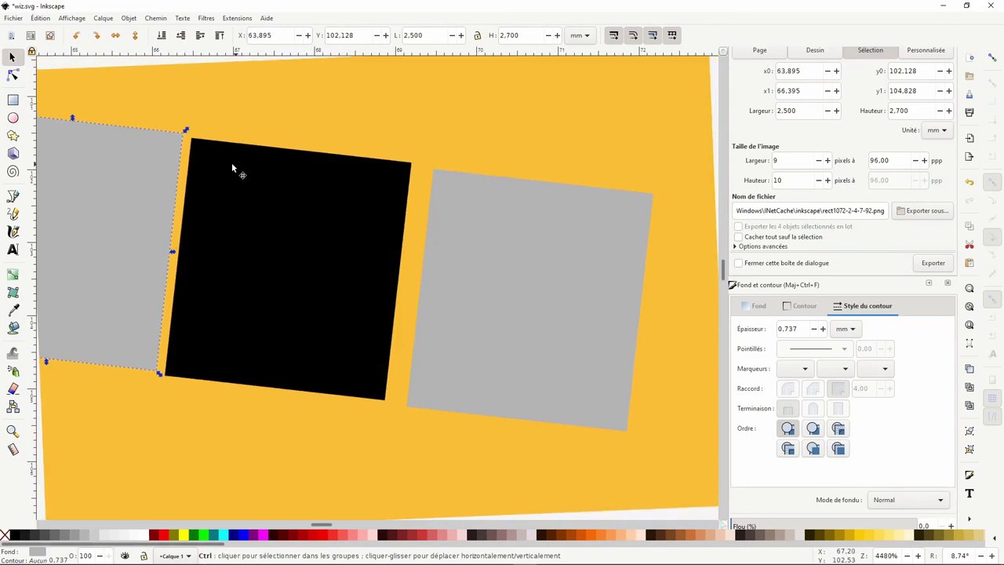
ctrl+shift+scroll(217, 167, down, 1)
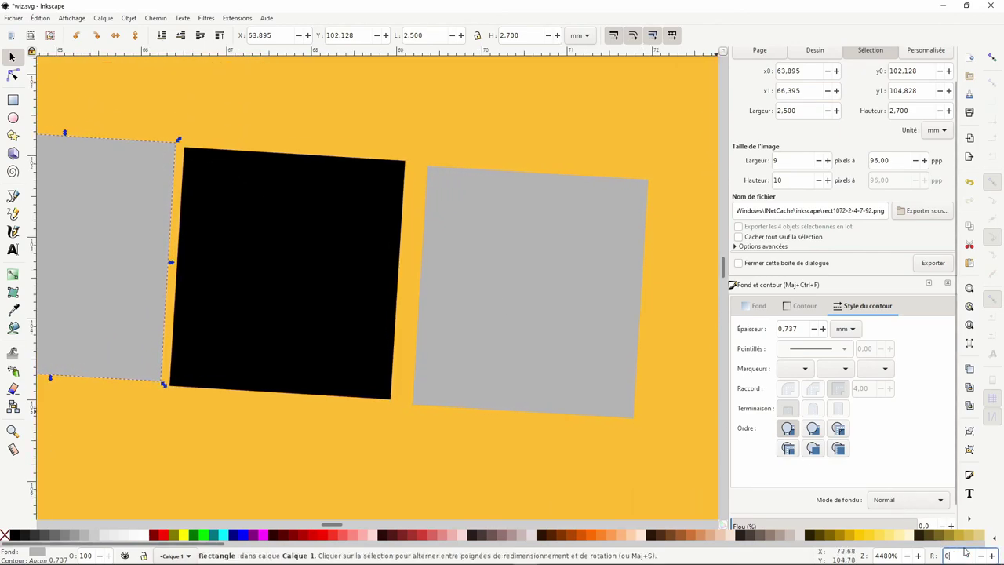
ctrl+shift+scroll(512, 322, down, 1)
scroll(512, 321, left, 2)
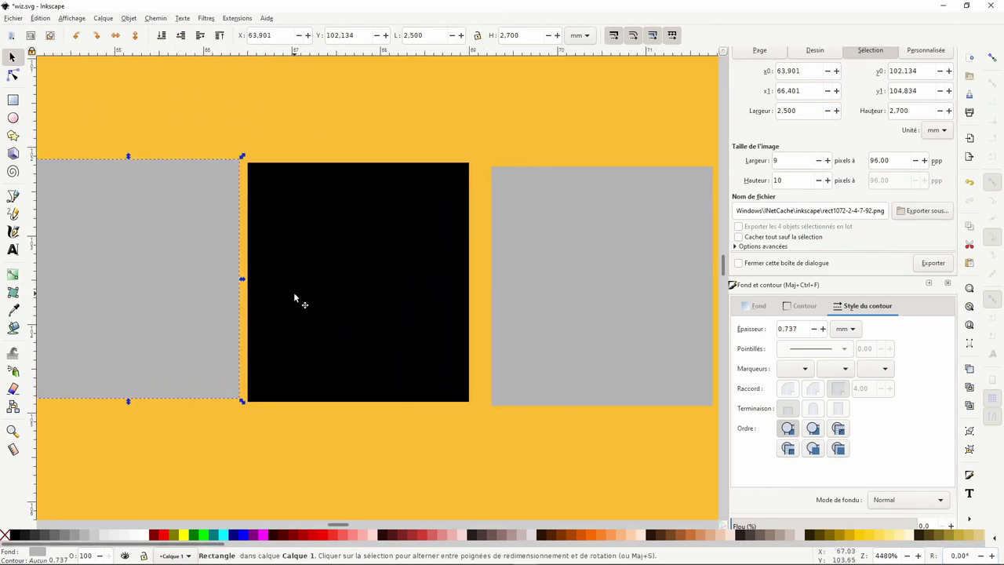
key(alt+Right)
key(alt+Right)
key(alt+Right)
key(alt+Right)
key(alt+Down)
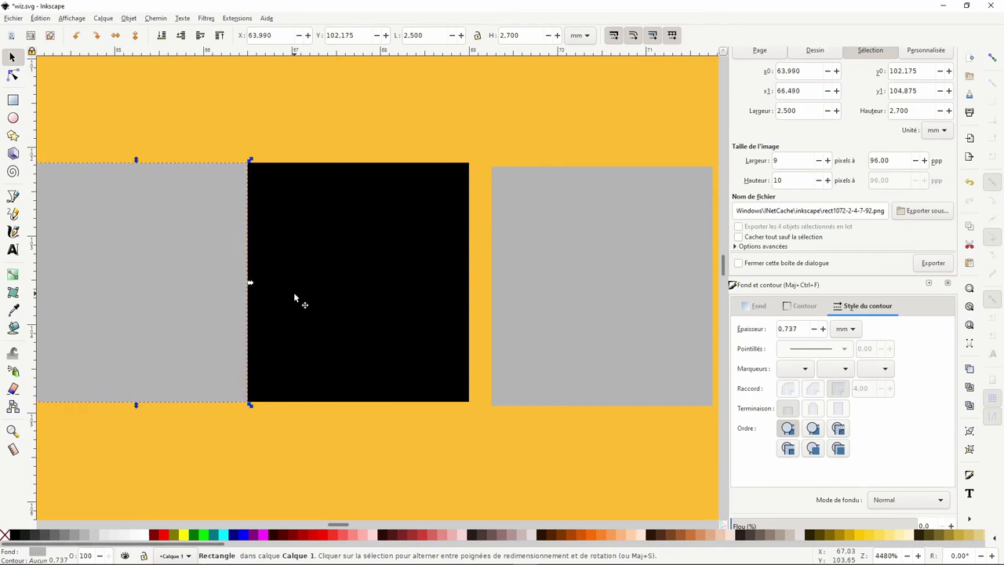
key(alt+Right)
Nudge the right grey pad left and up until it lines up against the black body.
click(514, 293)
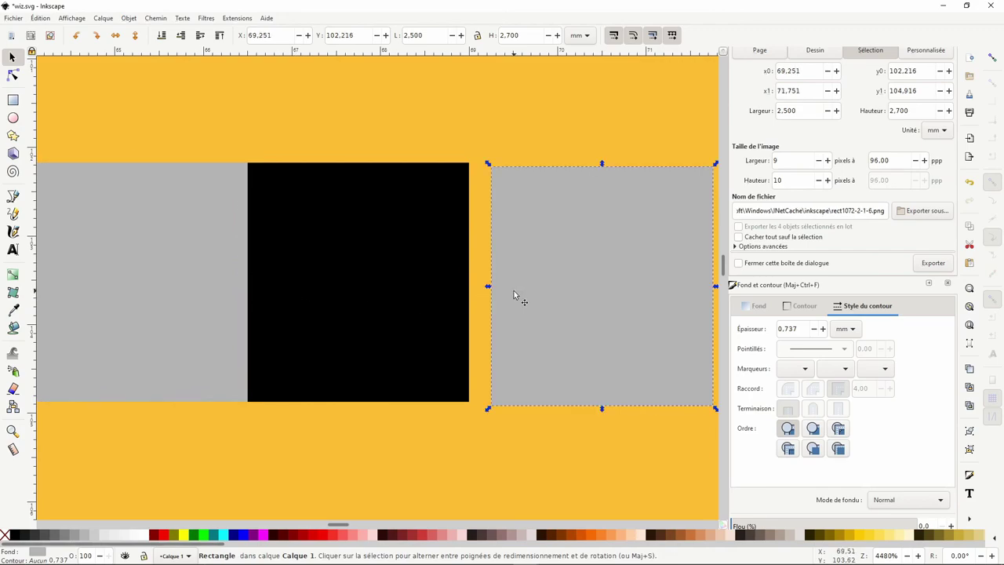
key(alt+Up)
key(alt+Left)
key(alt+Left)
key(alt+Left)
key(alt+Left)
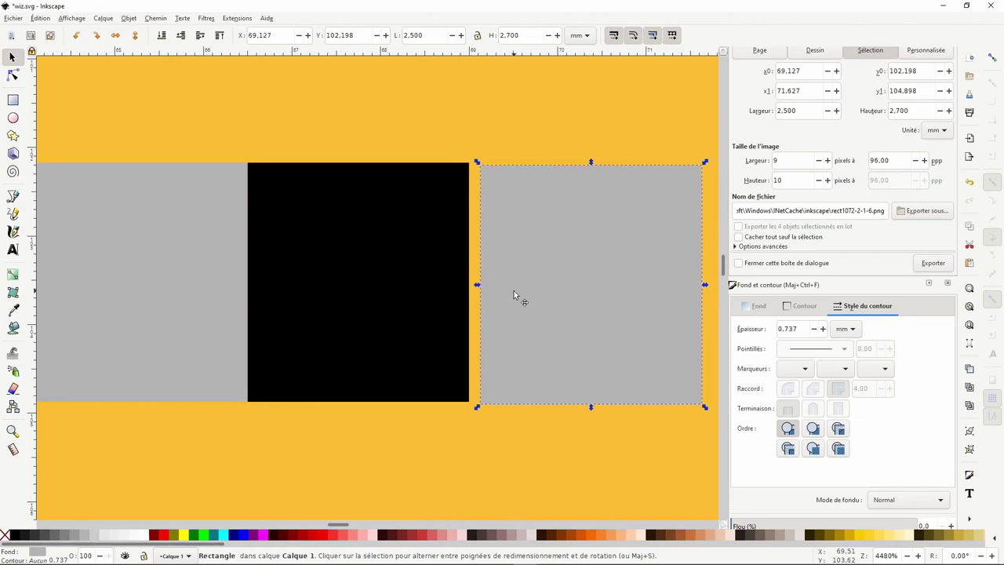
key(alt+Left)
key(alt+Left)
key(alt+Up)
key(alt+Left)
key(alt+Up)
key(alt+Left)
key(alt+Up)
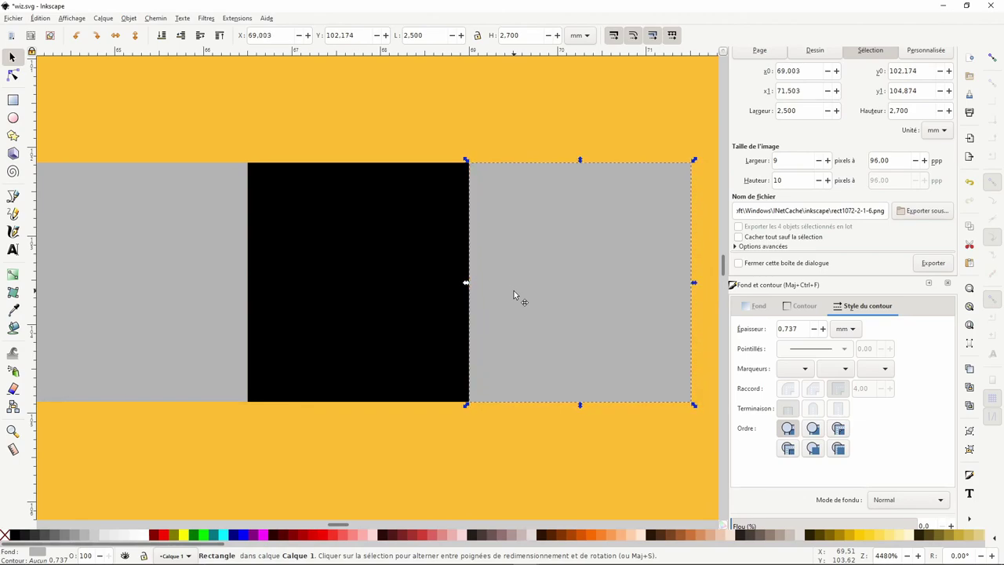
key(alt+Left)
key(alt+Left)
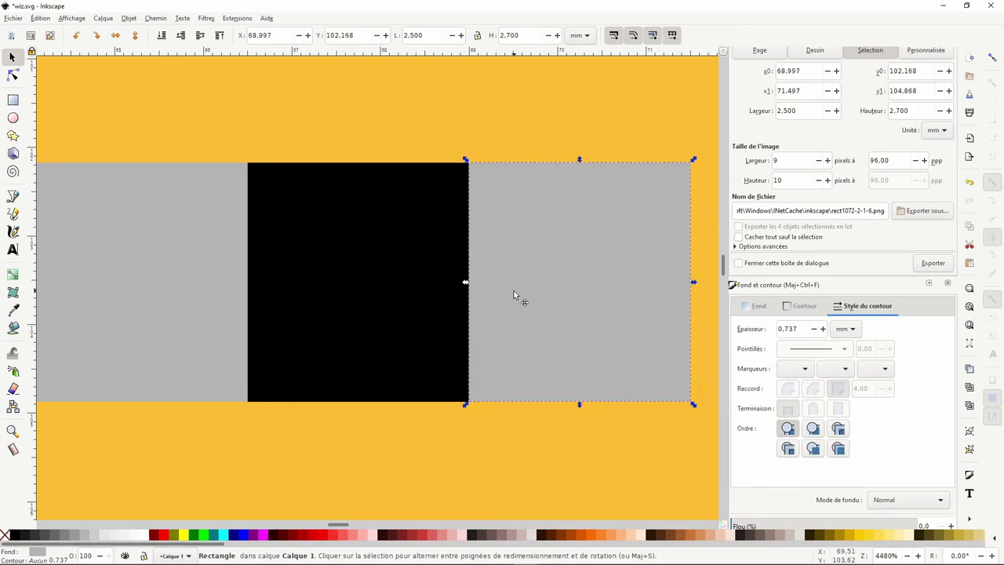
Select the black resistor body and scroll the view down.
click(415, 290)
scroll(415, 287, down, 4)
scroll(376, 282, down, 4)
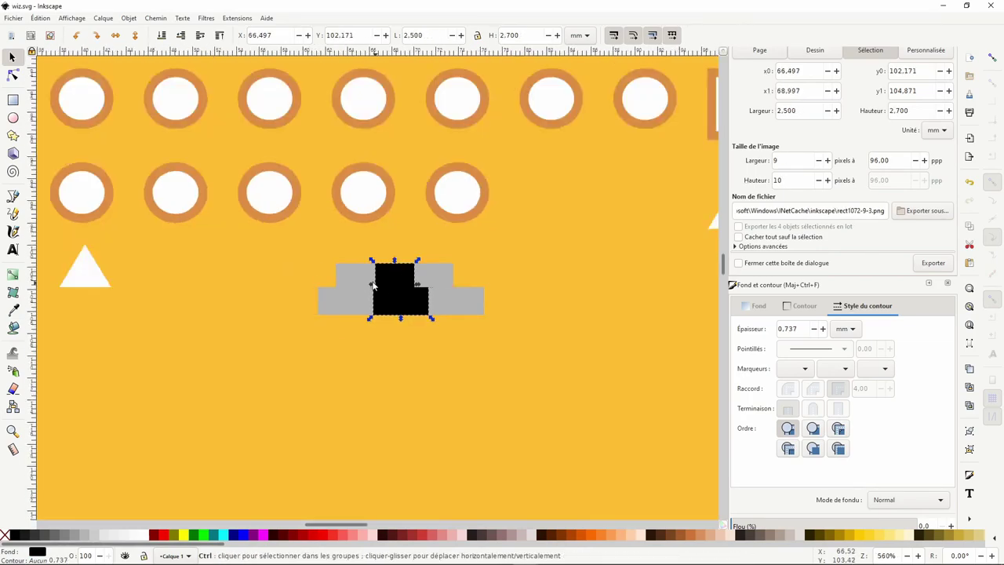
Nudge the small resistor part beside the LCZ3A1CB chip slightly left.
scroll(557, 157, down, 1)
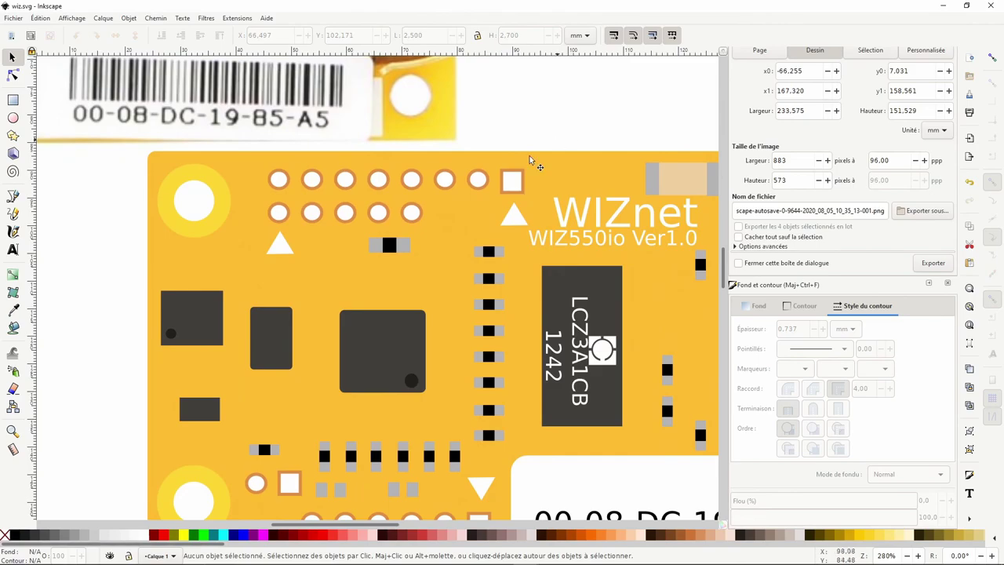
scroll(517, 141, up, 2)
scroll(447, 236, down, 2)
drag(430, 205, 439, 268)
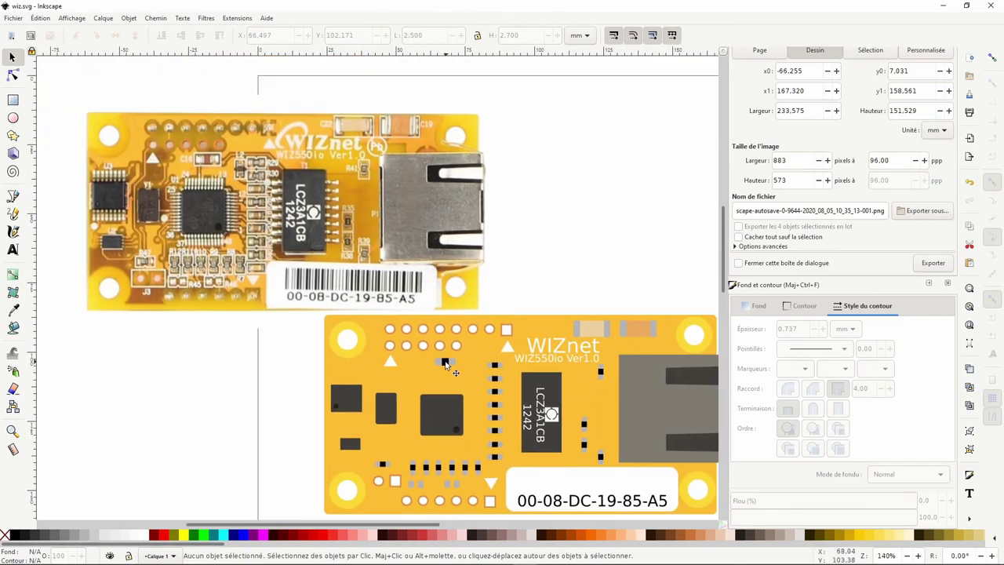
drag(444, 363, 437, 362)
key(Escape)
click(445, 364)
scroll(455, 367, up, 3)
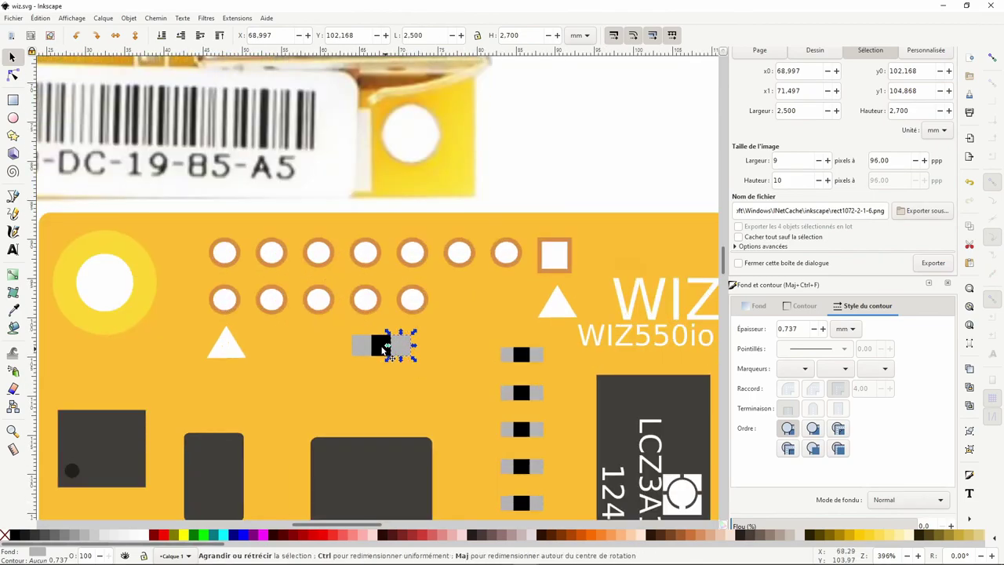
scroll(375, 339, down, 4)
scroll(266, 274, up, 3)
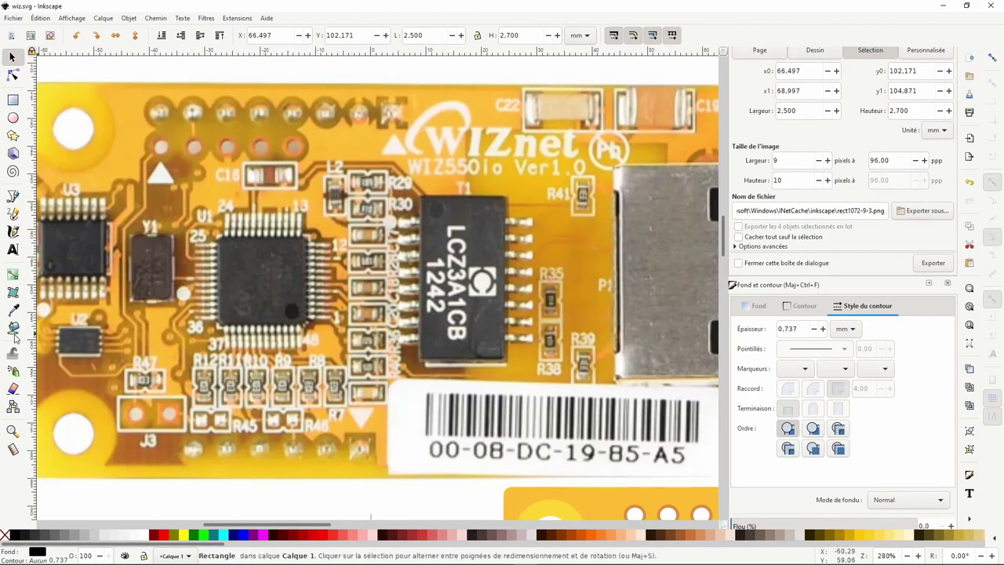
Pick a single small pad inside the lower board's component group for recolouring.
click(12, 309)
scroll(274, 262, down, 4)
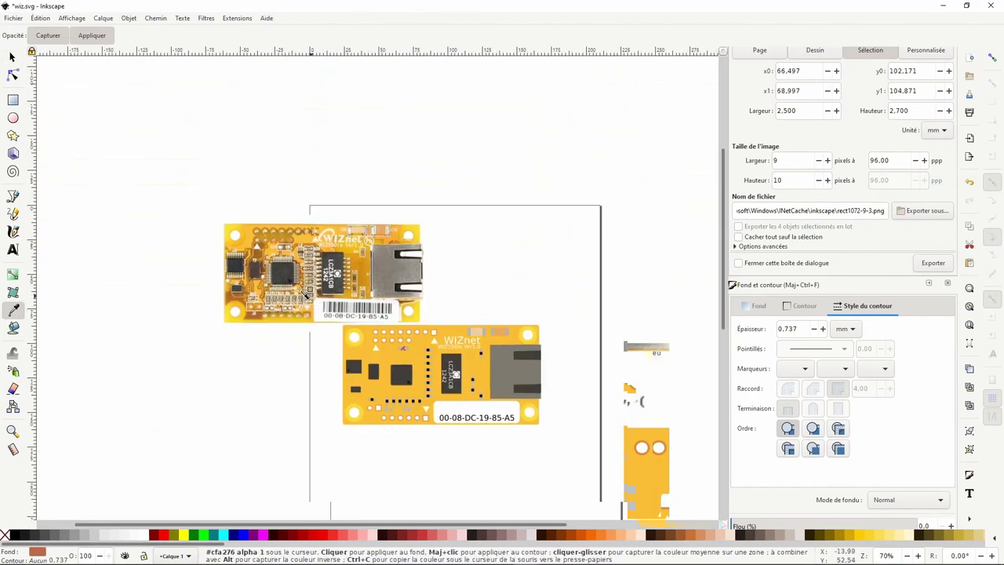
scroll(385, 360, up, 2)
key(s)
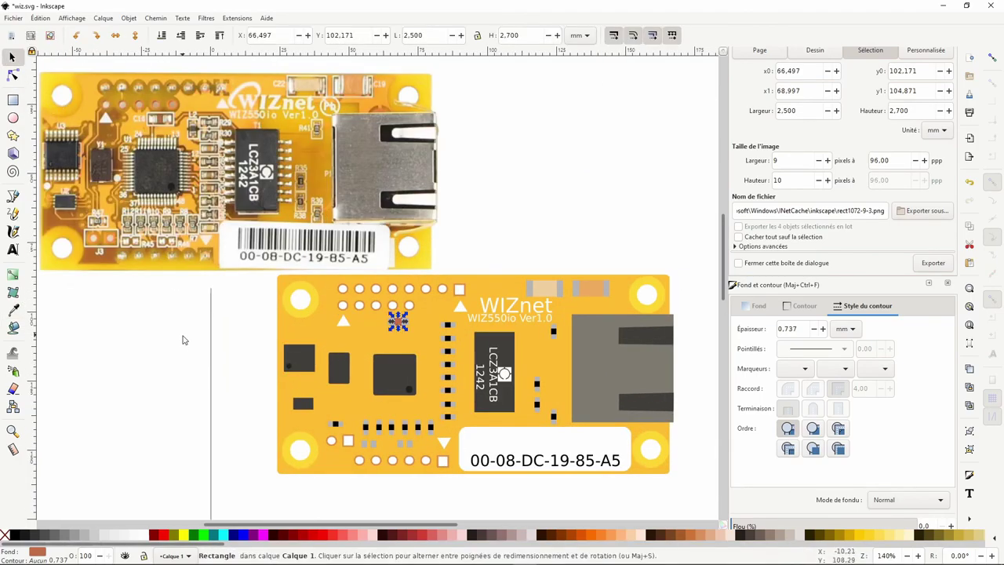
click(241, 402)
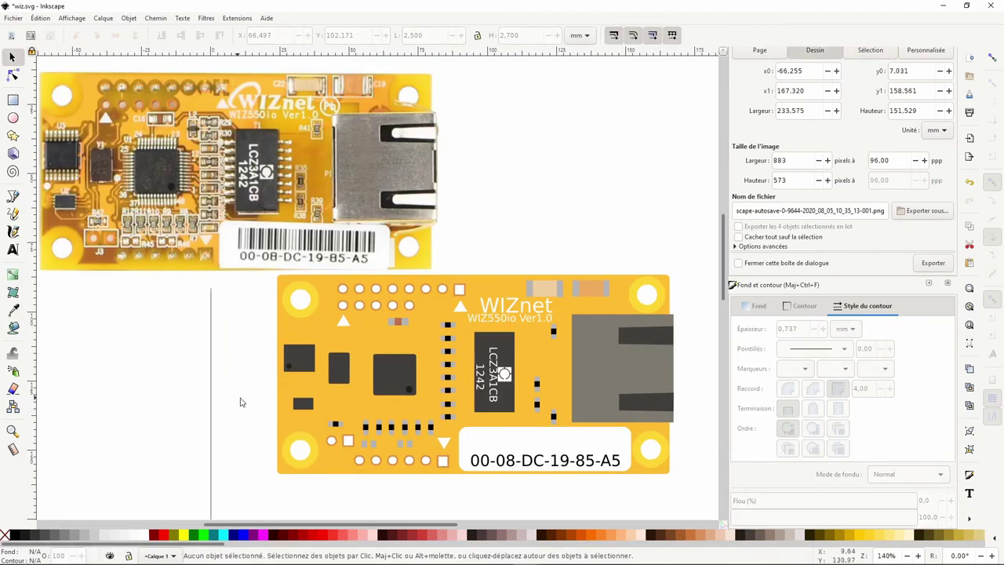
click(447, 350)
click(12, 312)
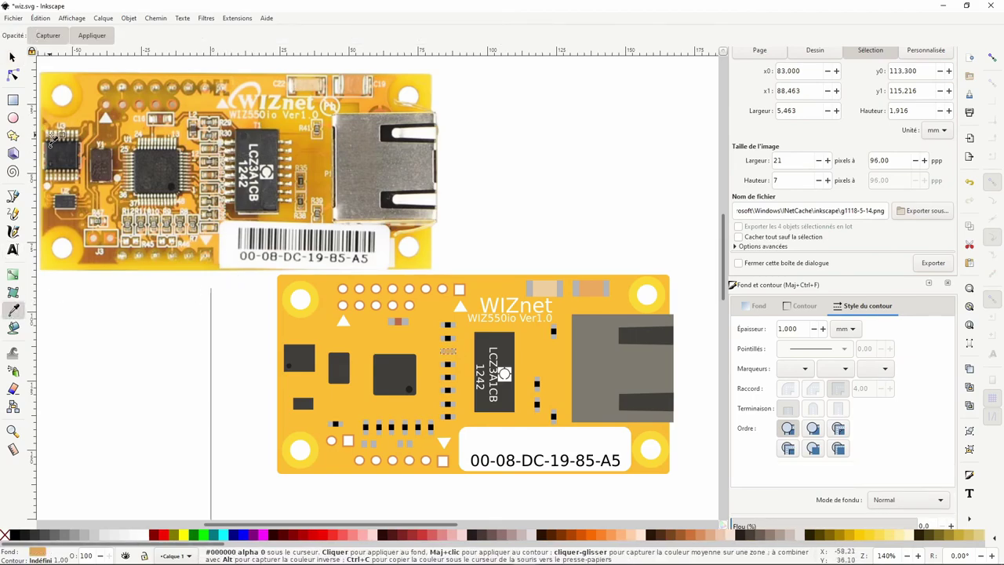
key(n)
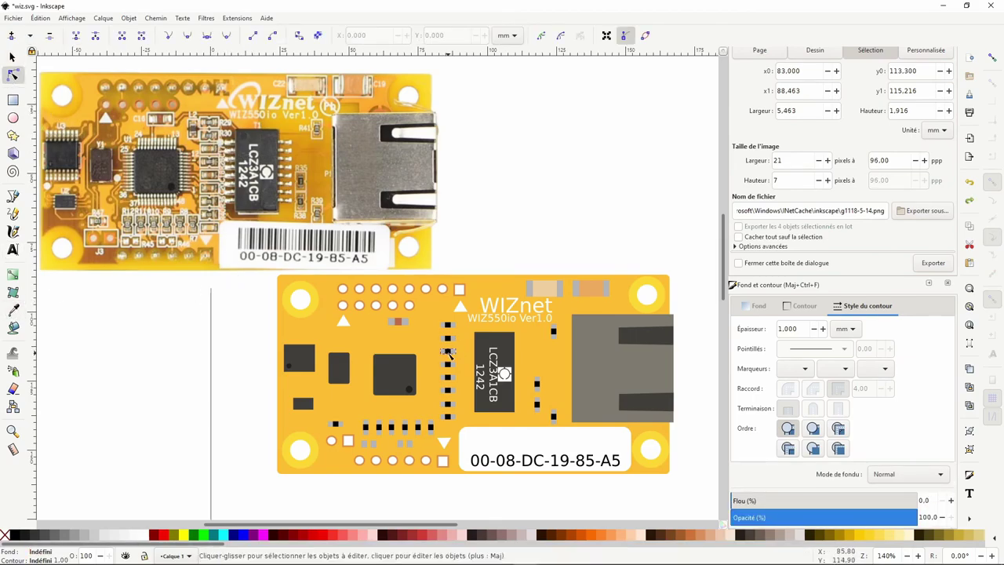
click(443, 351)
Select a small pad in the pad column and sample a photo colour for it.
scroll(443, 351, up, 2)
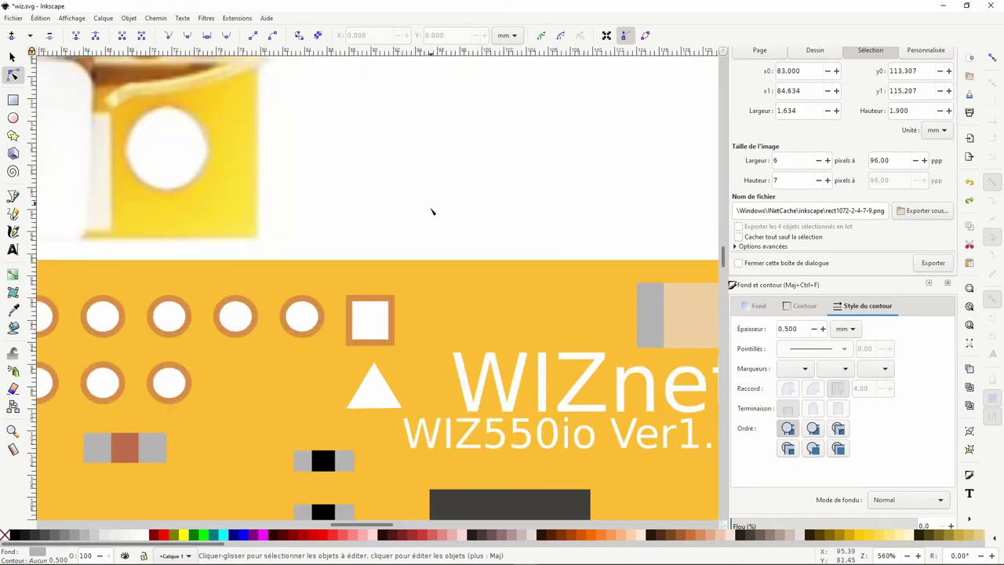
click(432, 213)
scroll(432, 213, up, 2)
click(390, 392)
scroll(390, 392, down, 3)
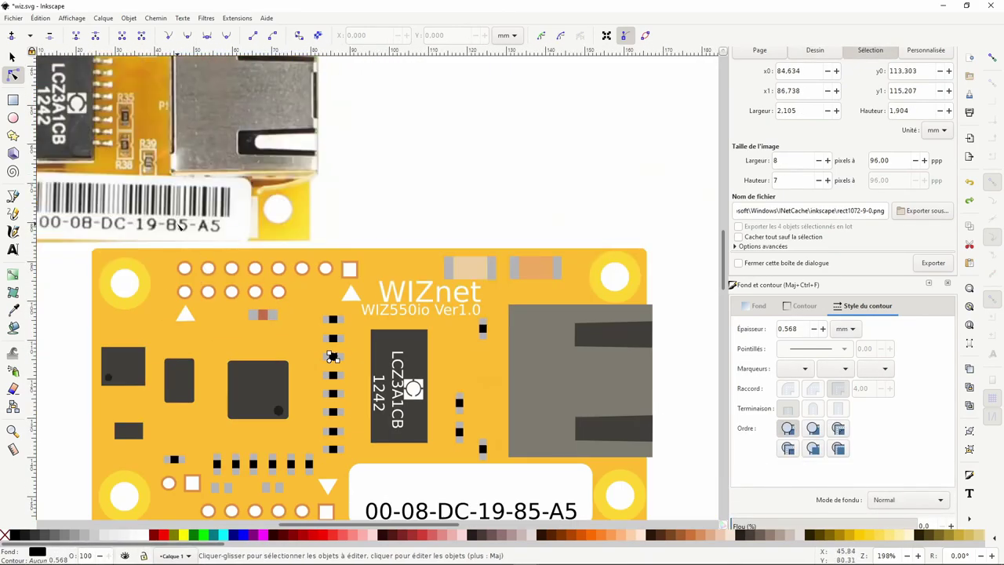
click(13, 309)
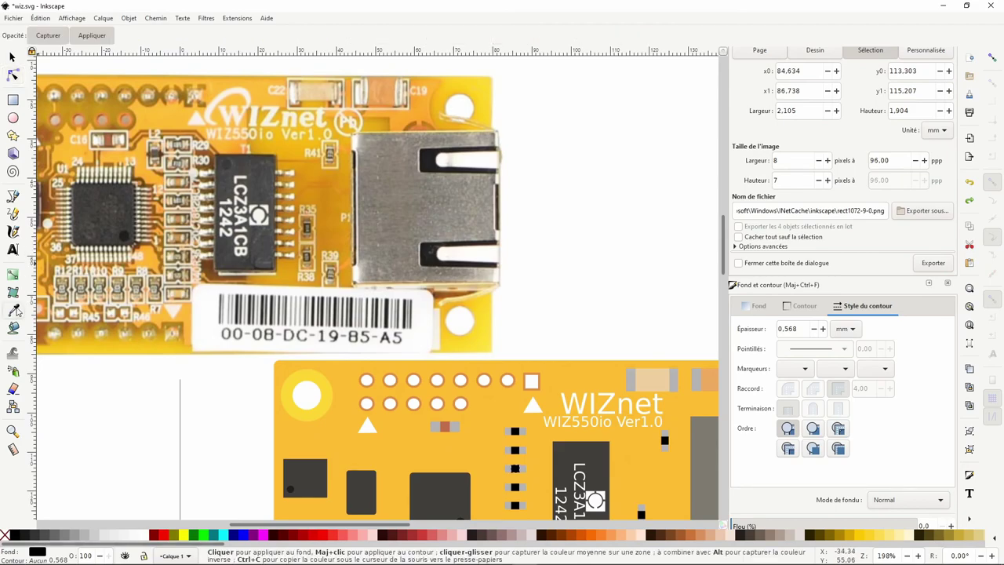
scroll(208, 286, down, 3)
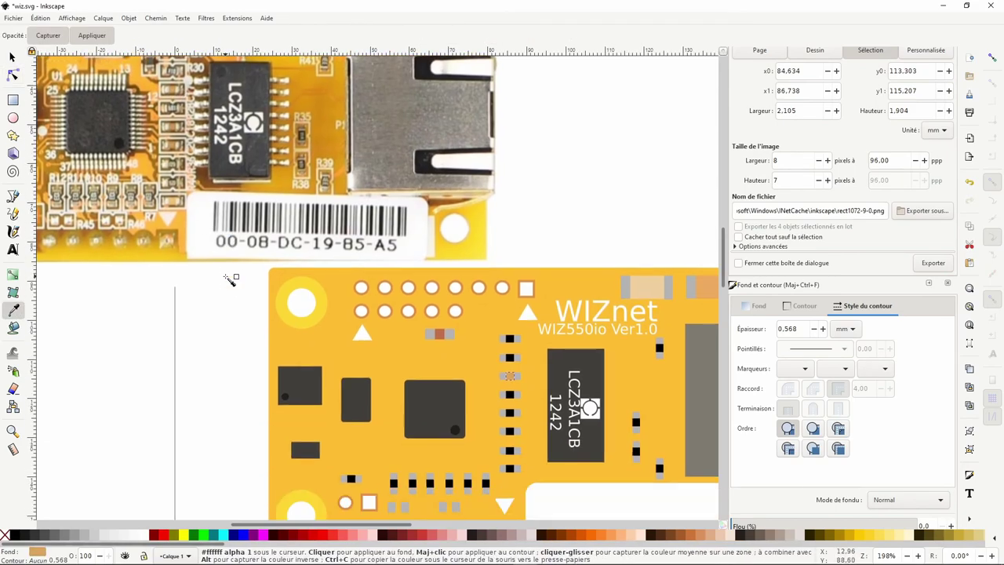
click(12, 57)
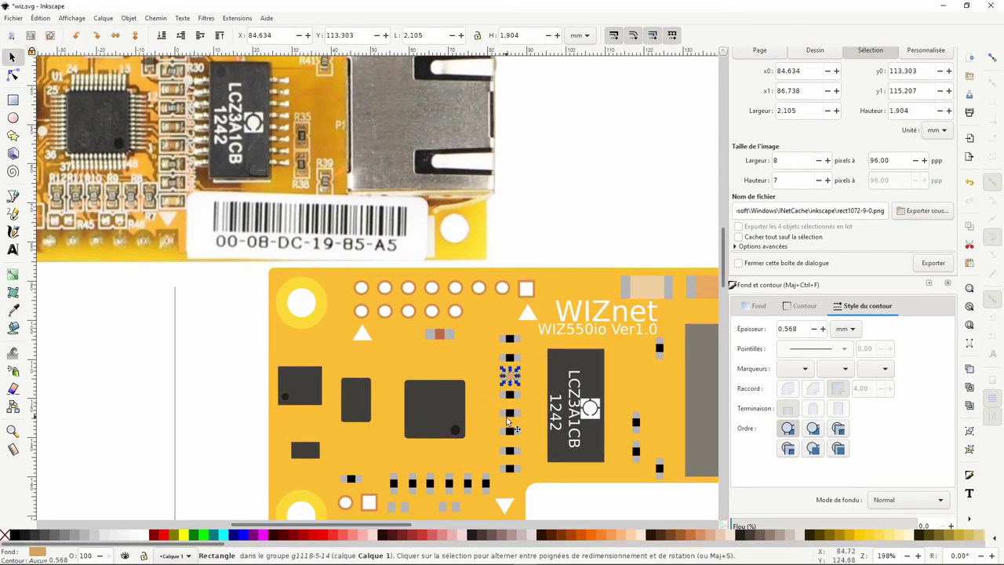
Fill the bottom pad of the three-part group with the photo's resistor colour.
click(511, 468)
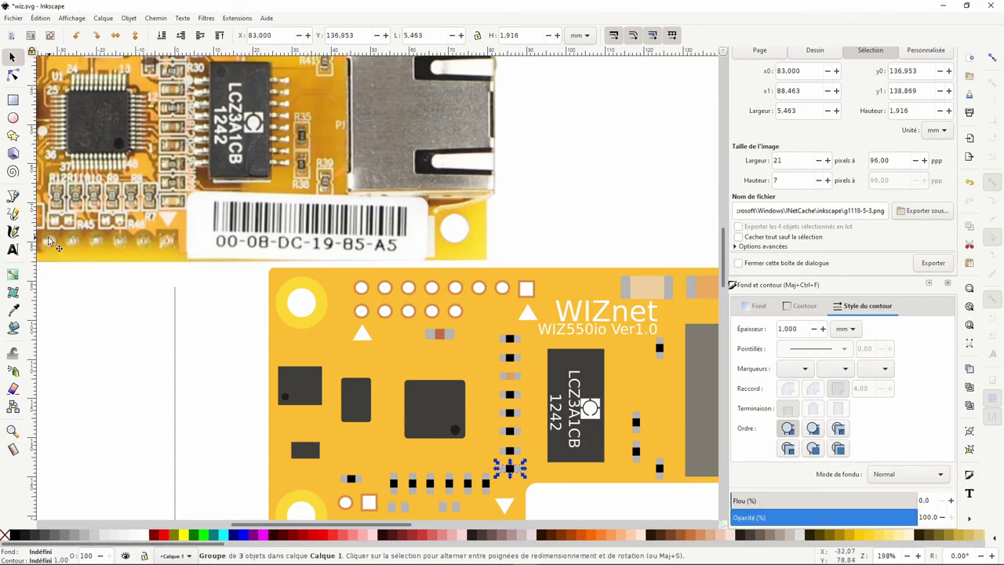
key(n)
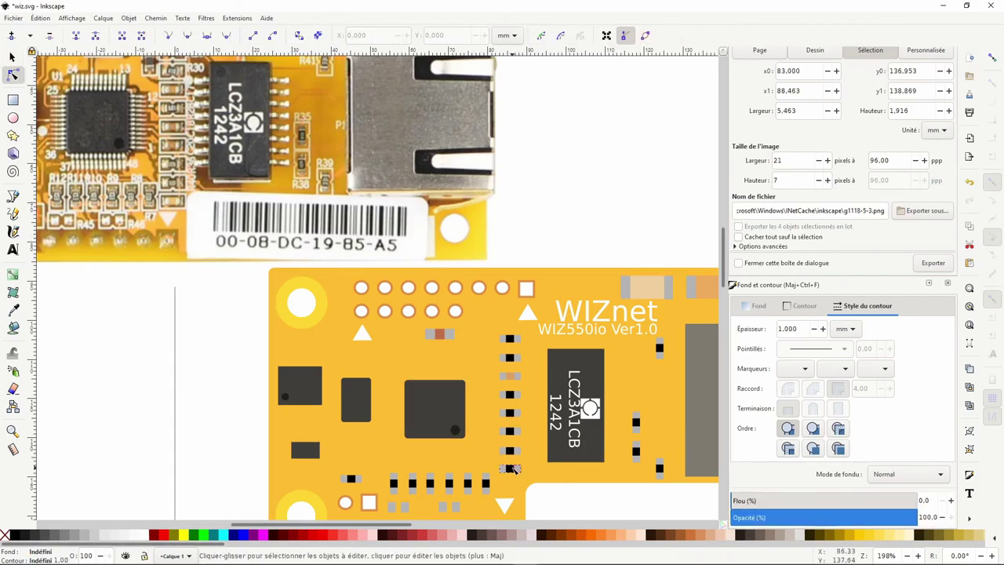
scroll(510, 468, up, 3)
click(510, 468)
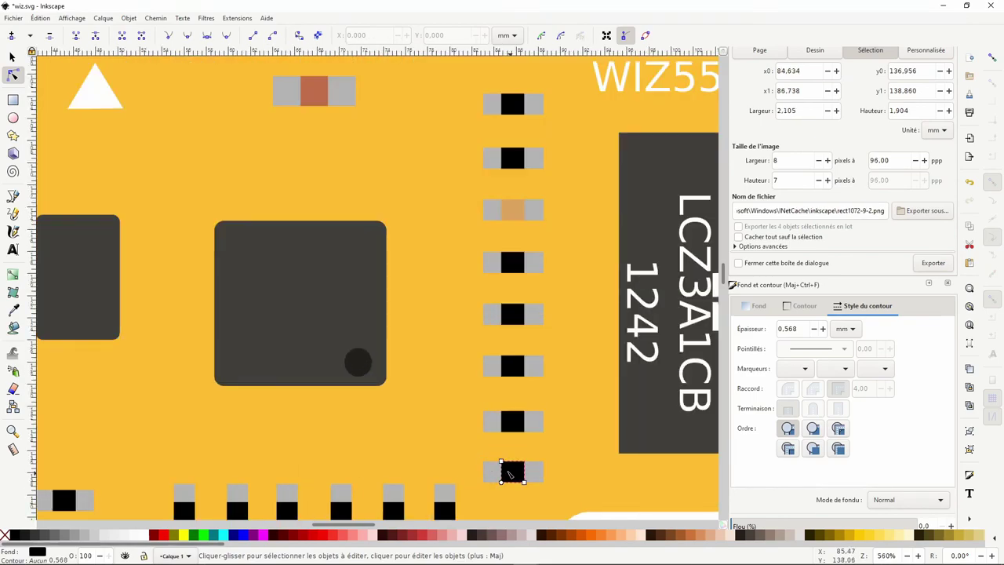
scroll(204, 244, down, 3)
scroll(93, 262, up, 2)
scroll(92, 261, left, 1)
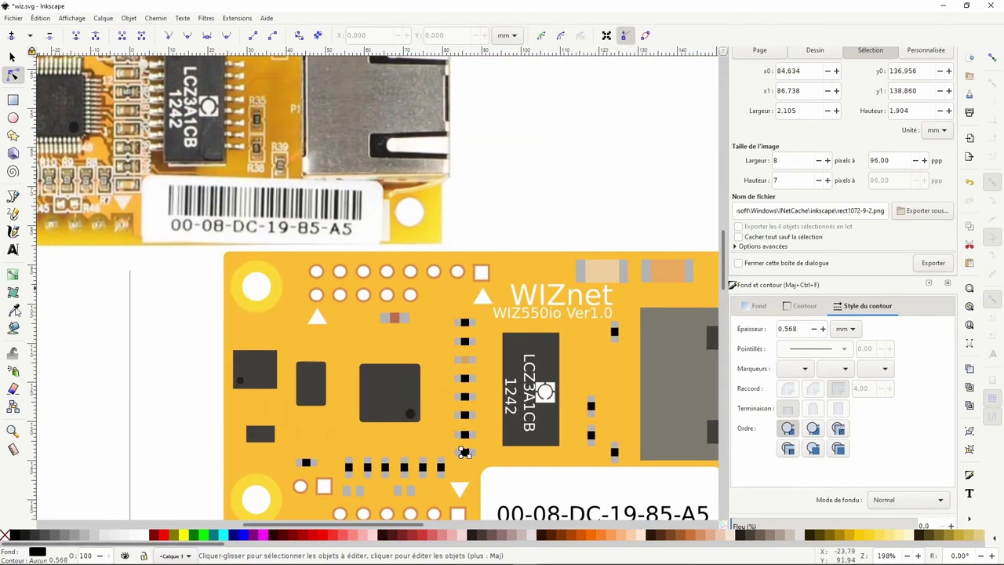
key(d)
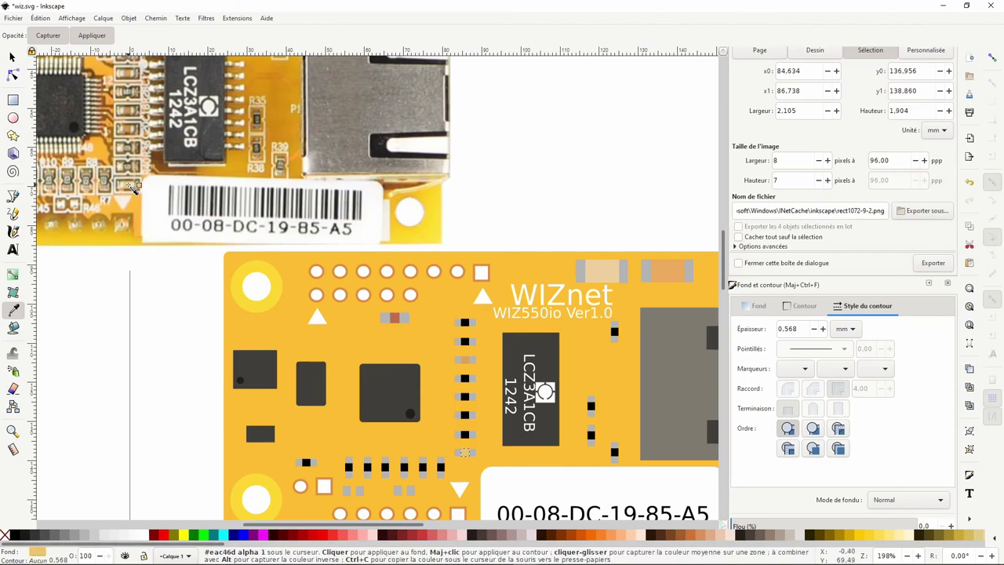
click(135, 188)
key(n)
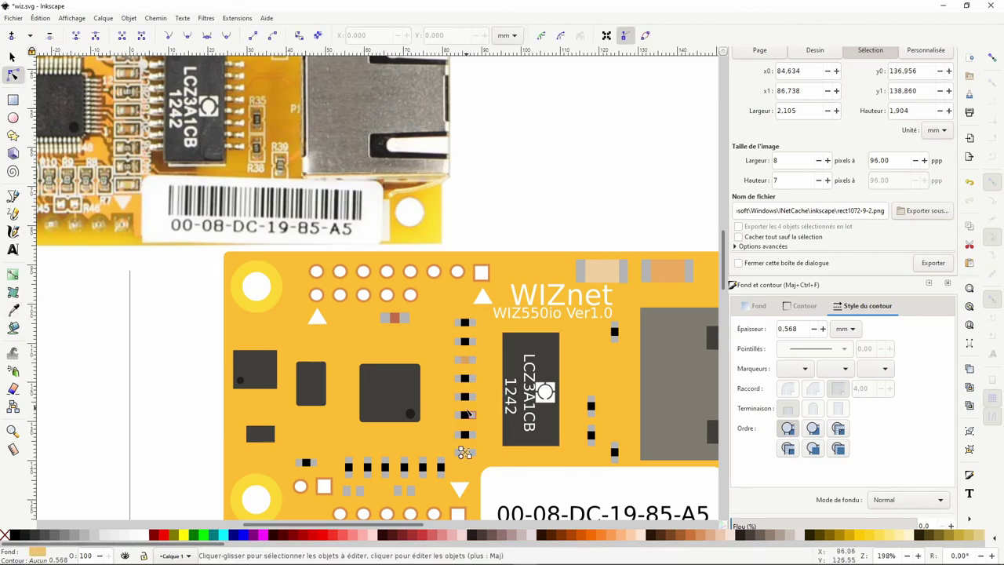
Recolour the next black pads up the column with tones sampled from the photo.
ctrl+scroll(464, 416, up, 2)
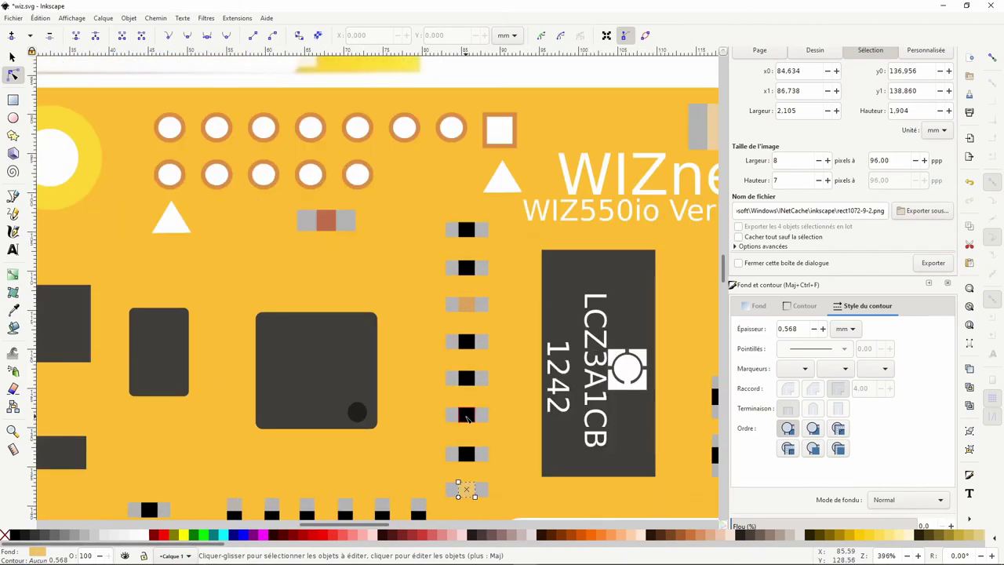
click(464, 416)
ctrl+scroll(224, 316, down, 2)
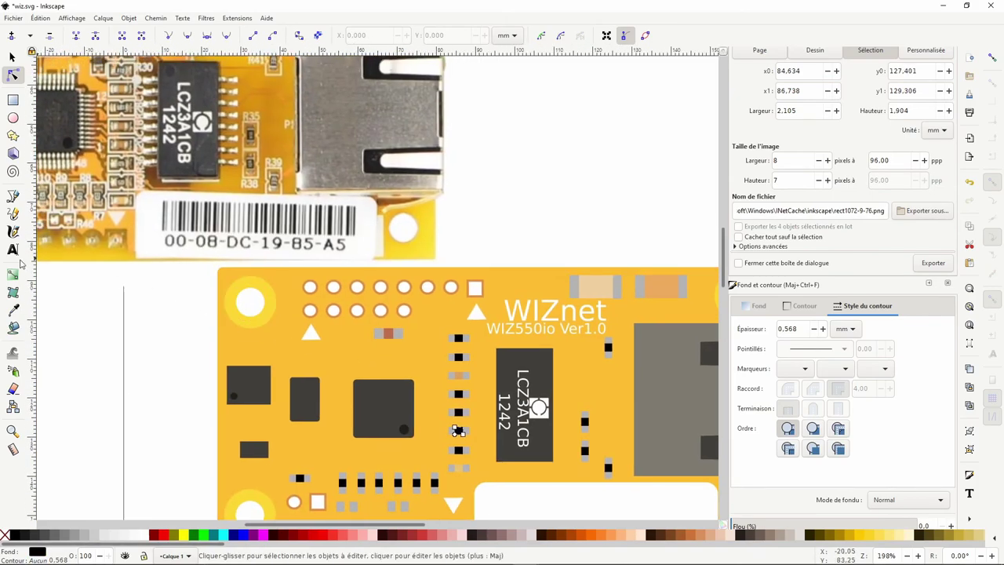
click(14, 312)
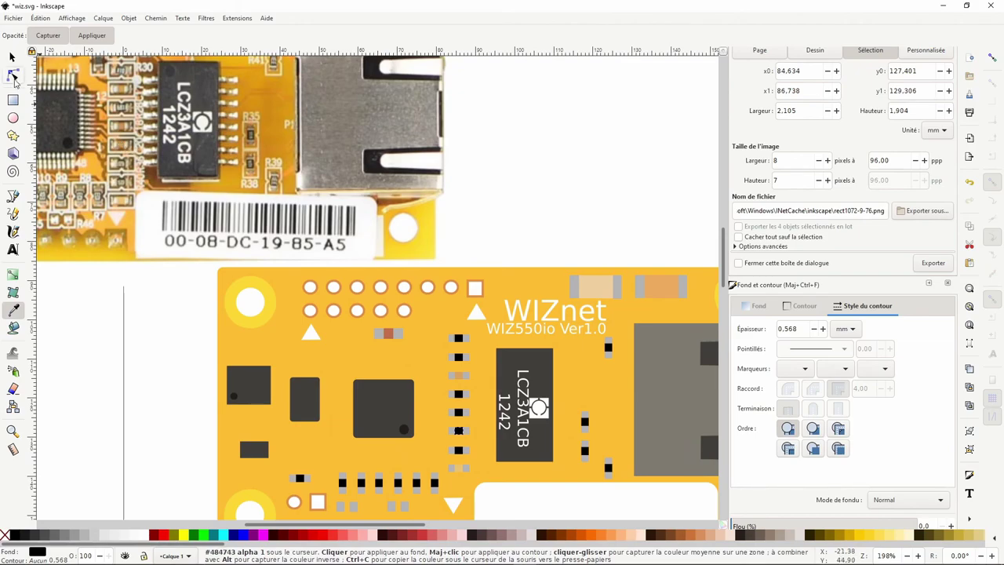
click(13, 75)
click(459, 413)
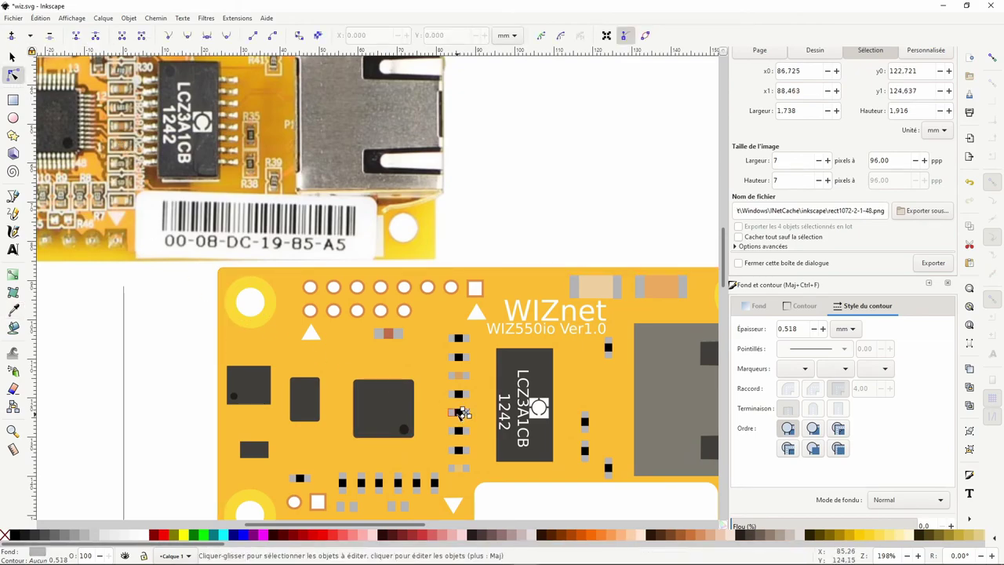
ctrl+scroll(460, 414, up, 3)
ctrl+scroll(203, 288, down, 3)
ctrl+scroll(202, 288, down, 2)
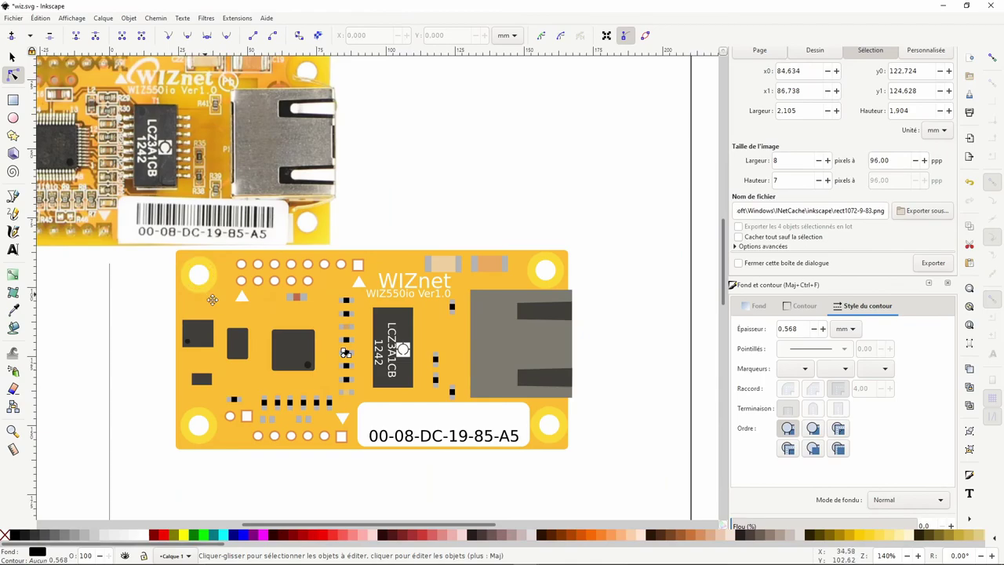
ctrl+scroll(47, 239, up, 1)
key(d)
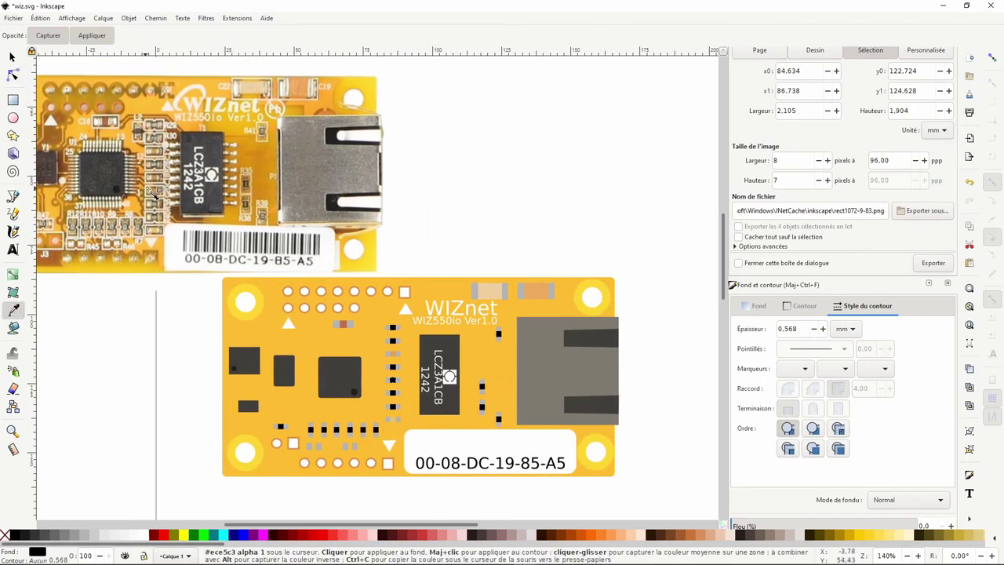
key(n)
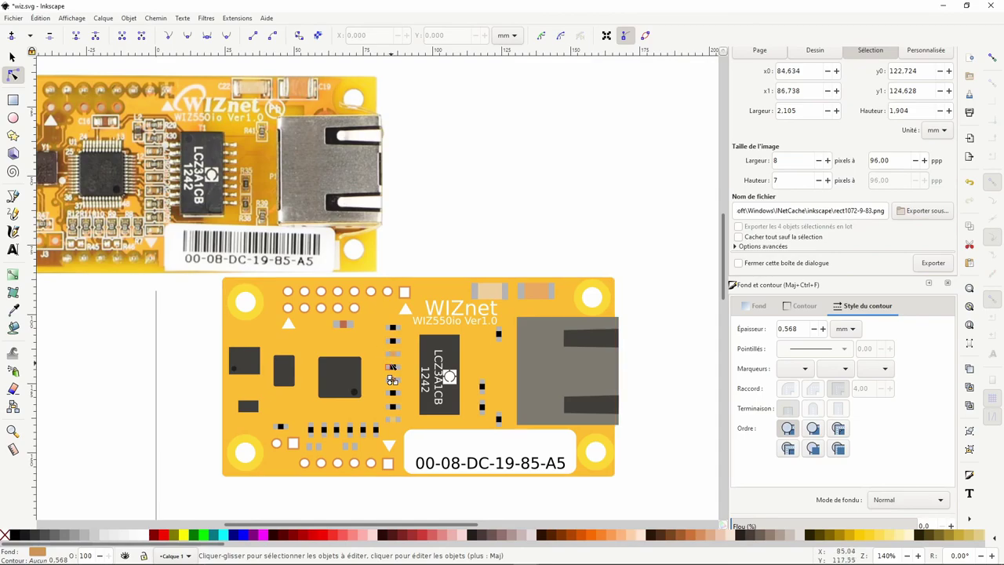
click(388, 368)
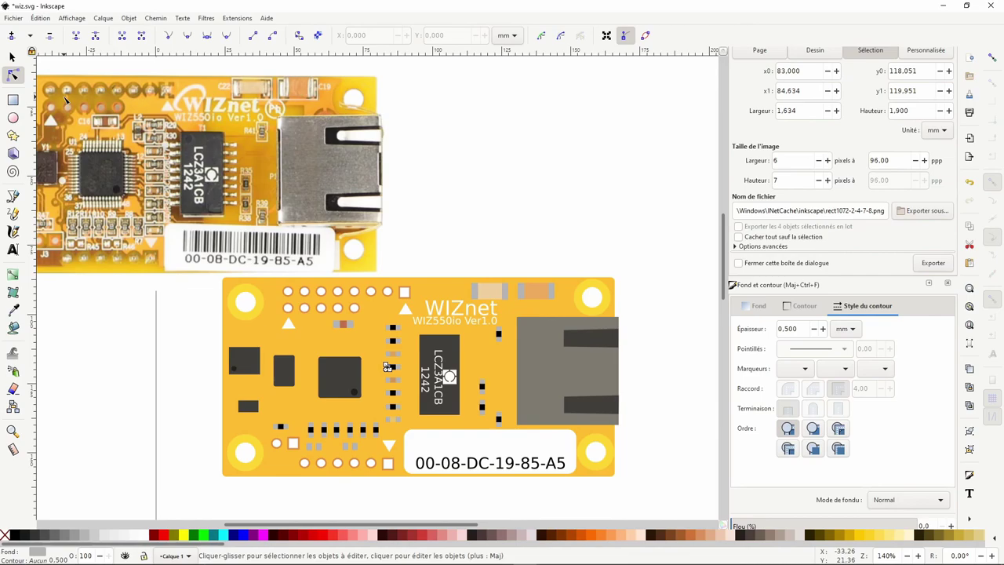
Raise the reference photo above the board at about 60% opacity, then move it up-left.
key(s)
drag(171, 154, 411, 358)
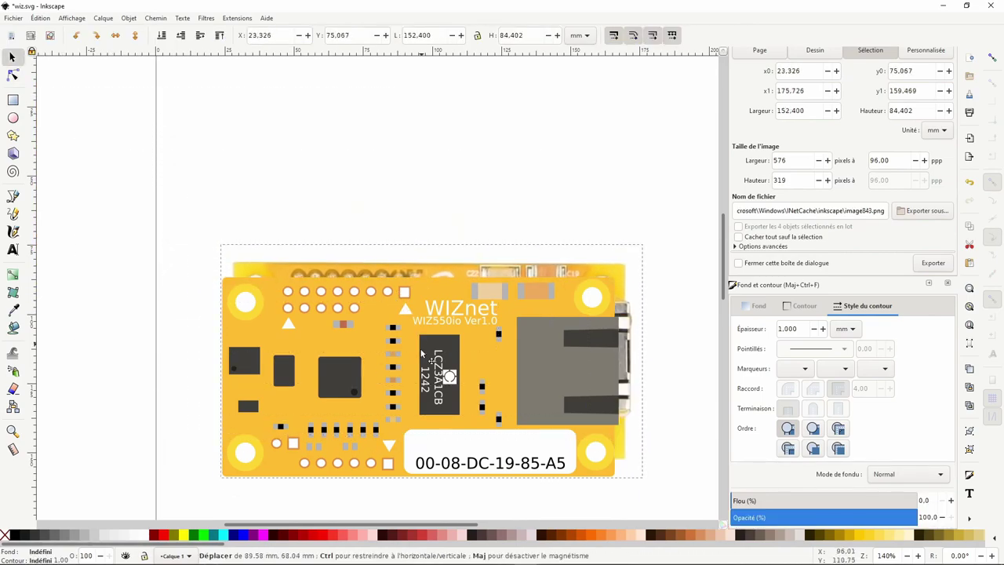
click(220, 37)
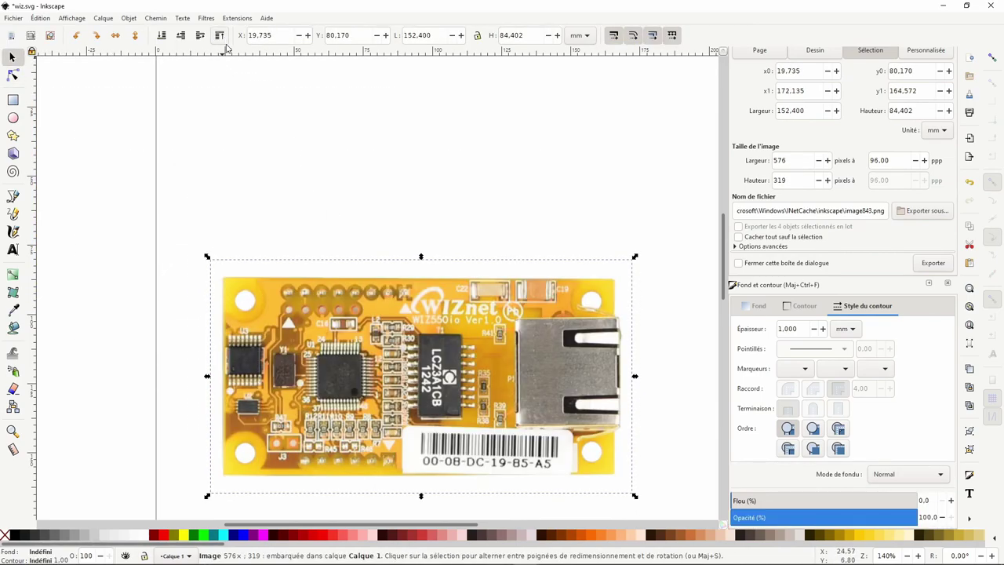
mouse_move(861, 517)
mouse_down()
mouse_move(746, 519)
mouse_move(892, 531)
mouse_move(926, 547)
mouse_up()
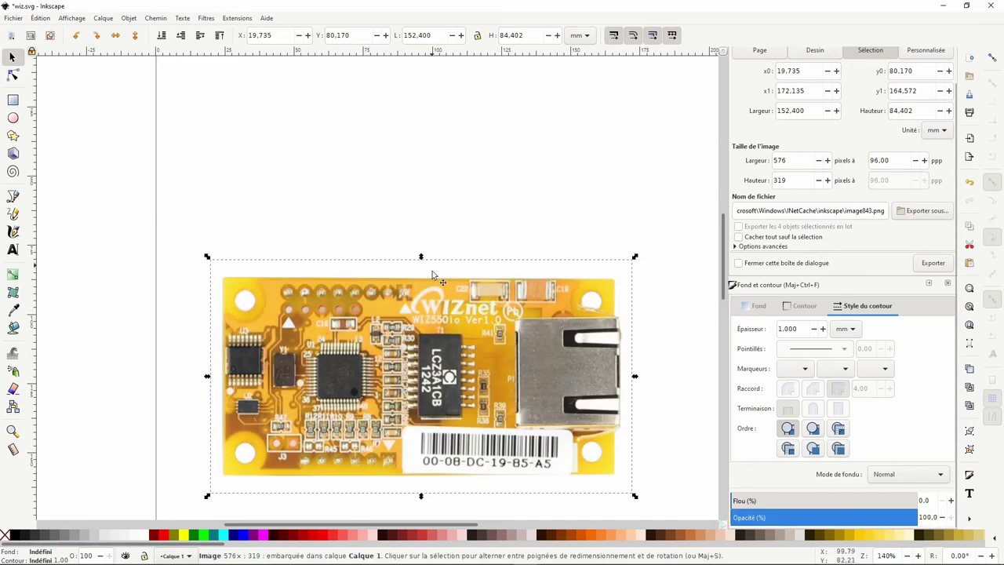
drag(446, 313, 388, 131)
scroll(461, 424, up, 3)
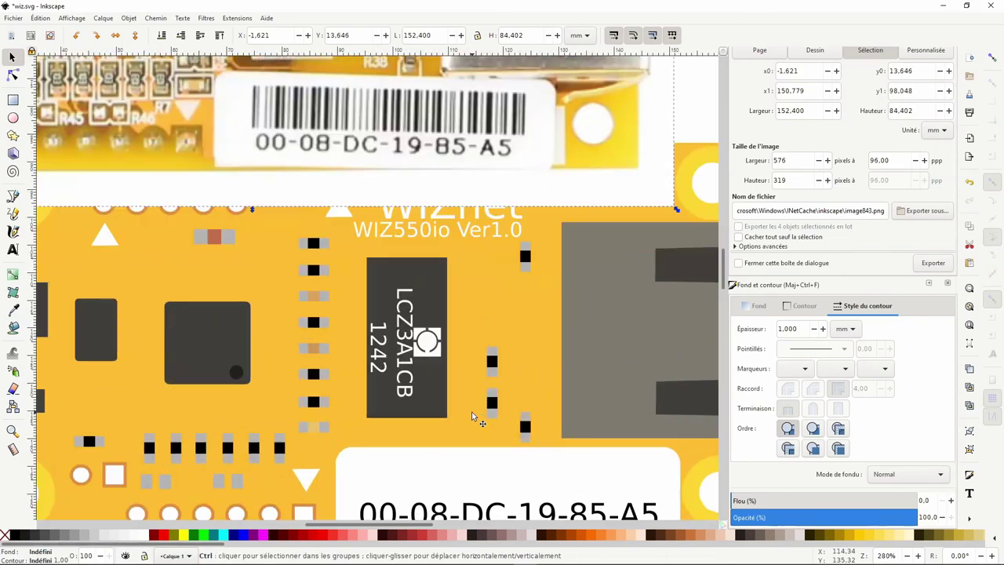
scroll(439, 396, down, 1)
Line the middle three-part pad group up under the pad column at X 83 mm.
click(477, 346)
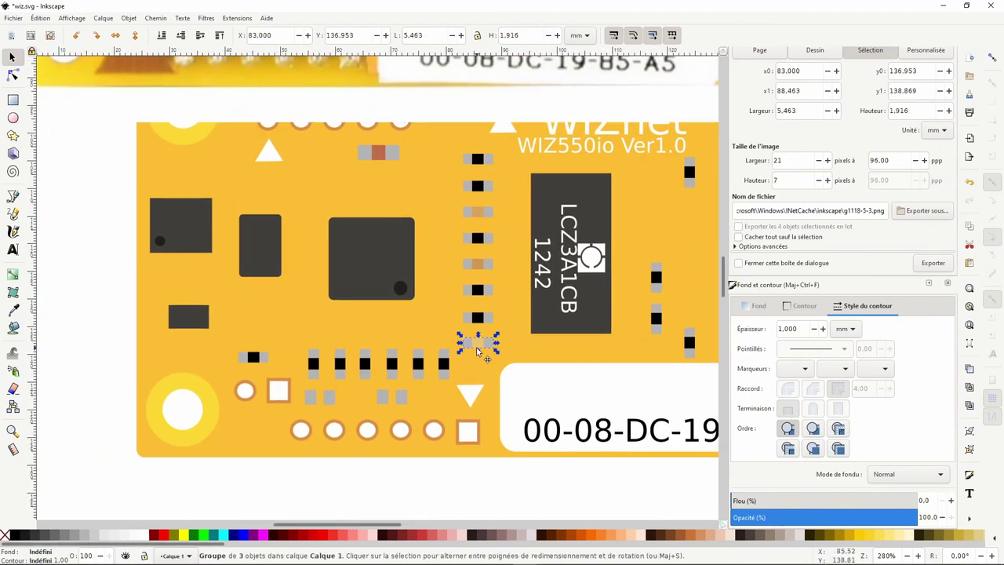
key(Down)
key(Down)
key(Down)
key(Down)
key(Down)
key(alt+Down)
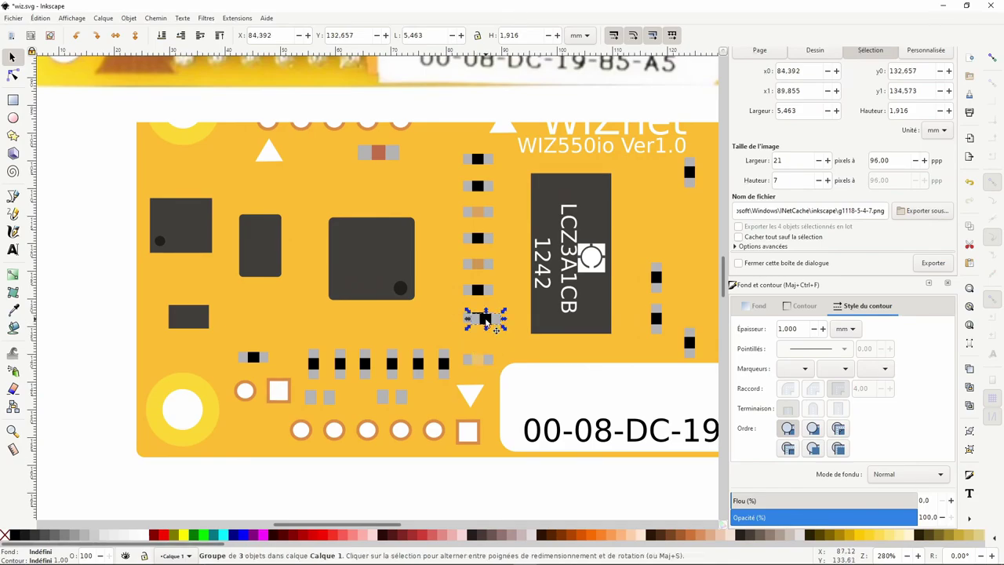
drag(480, 361, 484, 350)
scroll(490, 362, up, 4)
key(alt+Right)
key(alt+Right)
key(alt+Right)
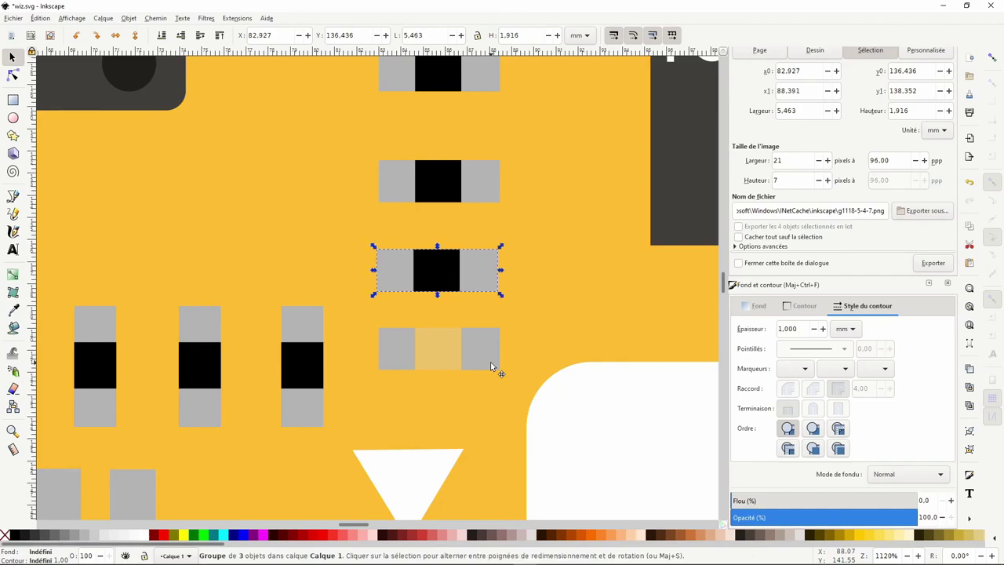
key(alt+Right)
key(alt+Right)
key(alt+Right)
click(479, 183)
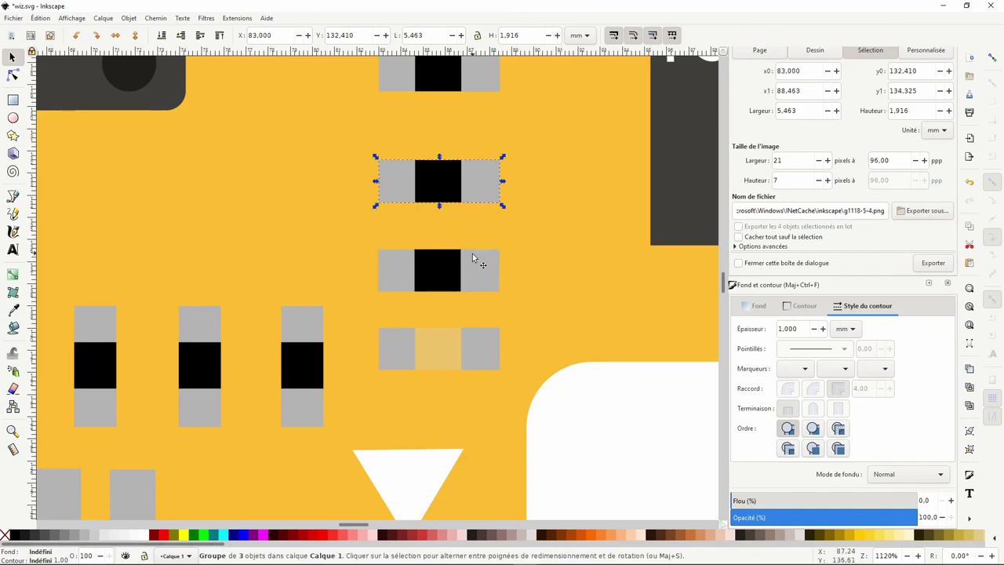
click(469, 262)
triple_click(276, 36)
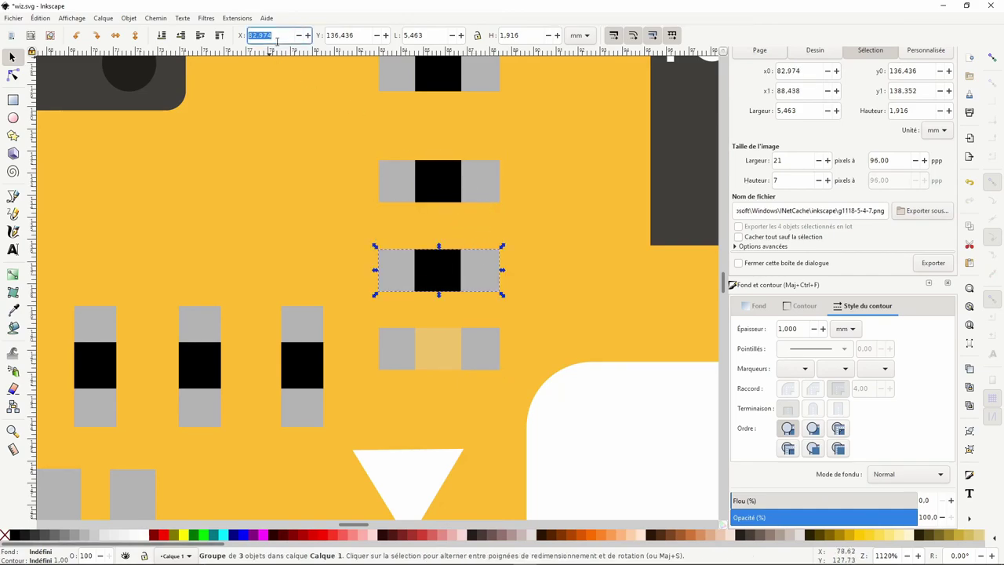
text(83)
key(Return)
Pan to show both the vector board and the upper photo, then select the small resistor pad group.
click(408, 336)
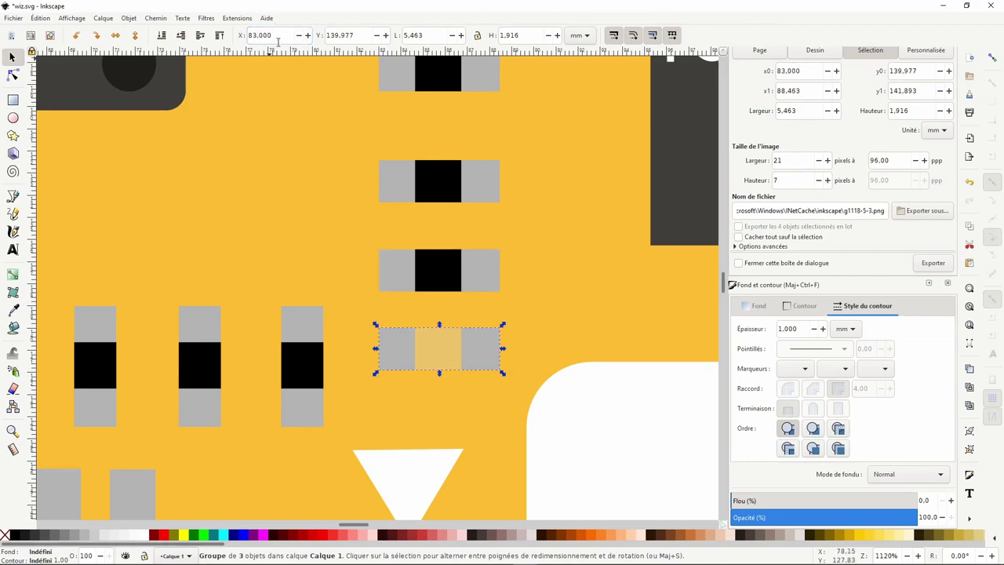
ctrl+scroll(336, 215, down, 6)
click(130, 175)
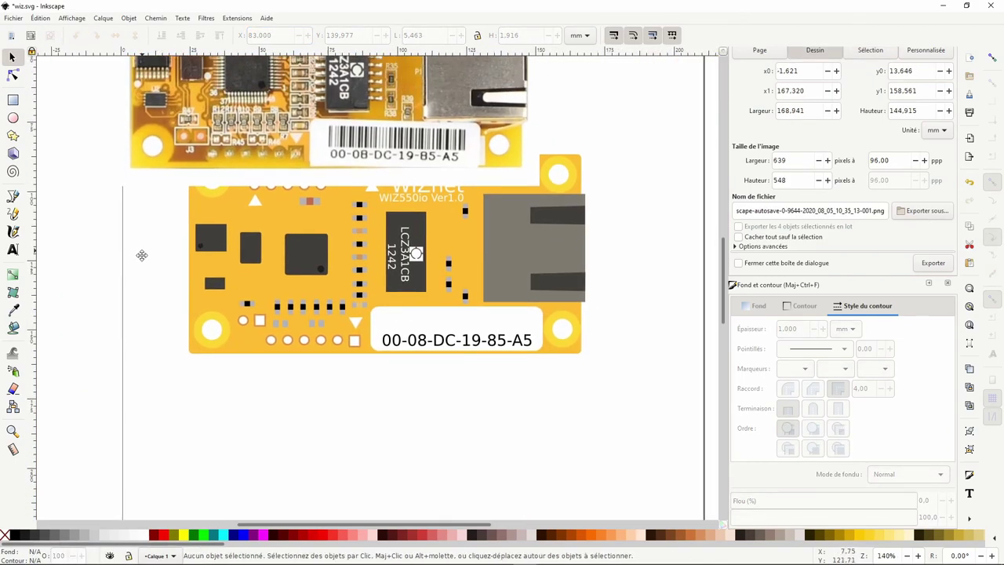
drag(141, 255, 174, 363)
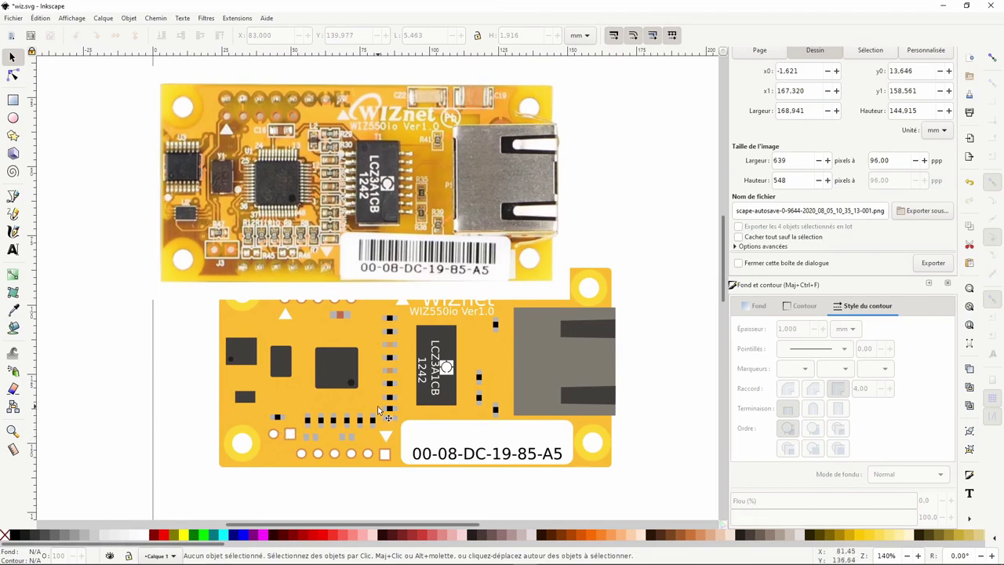
click(397, 421)
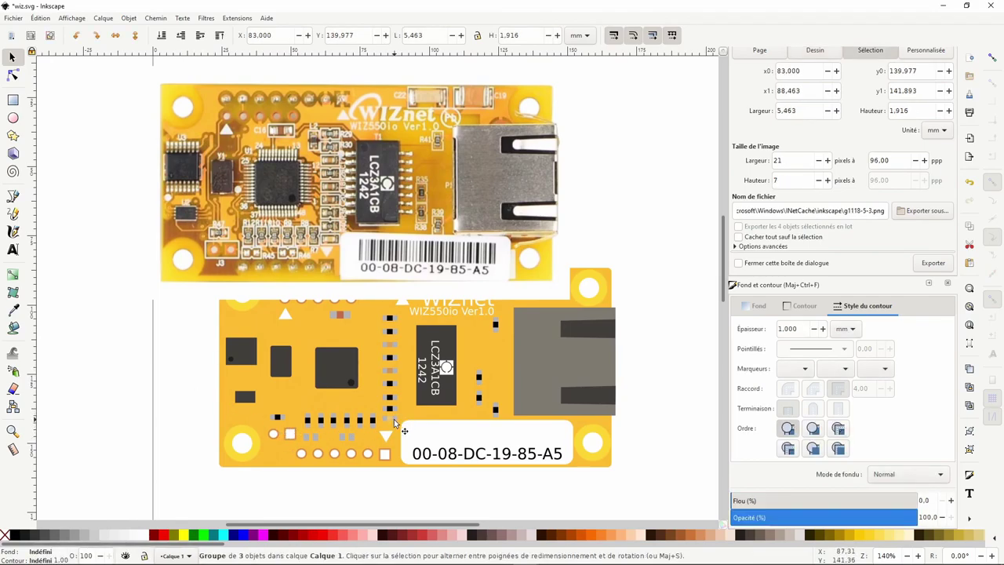
Fade the board photo to 37.7% opacity and slide it over the vector drawing.
drag(403, 429, 401, 427)
click(387, 185)
drag(387, 184, 455, 388)
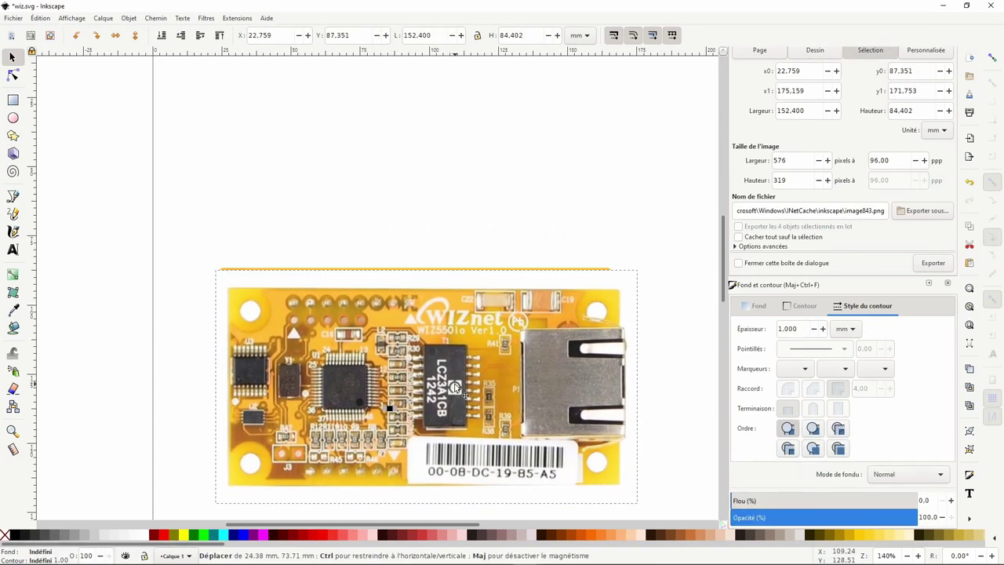
drag(733, 517, 801, 518)
scroll(553, 404, up, 1)
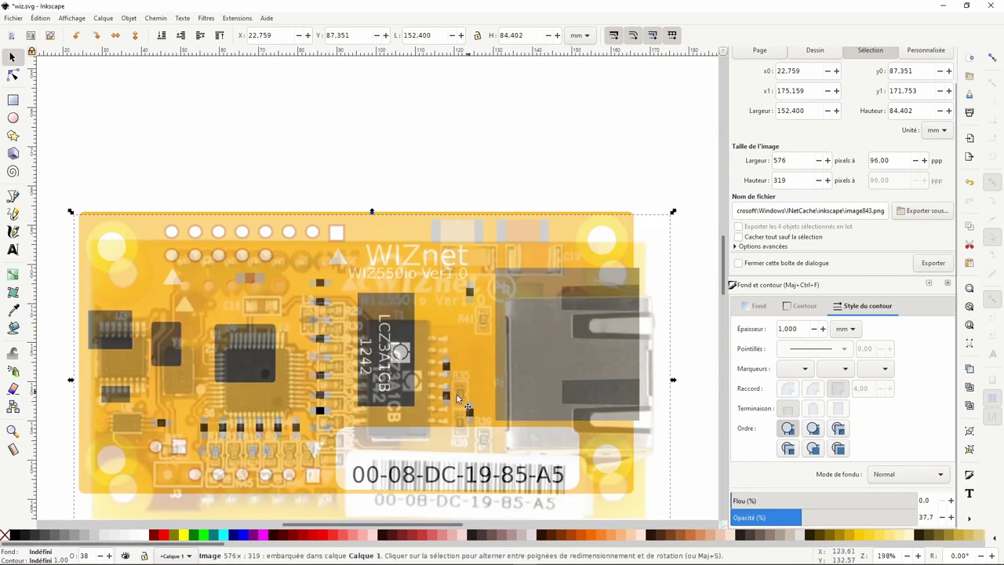
drag(457, 399, 443, 367)
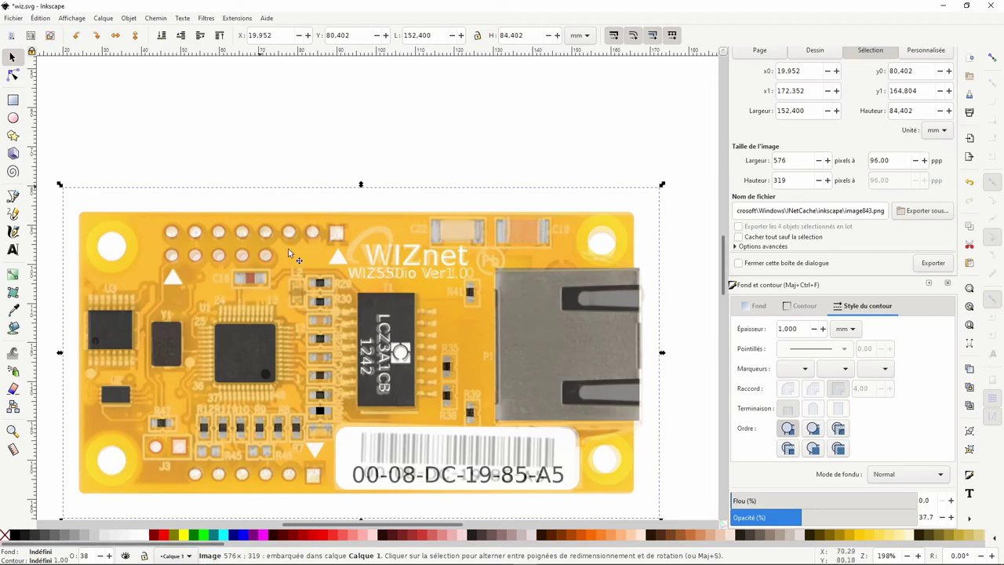
mouse_move(400, 380)
mouse_down()
mouse_move(401, 390)
mouse_move(399, 113)
mouse_up()
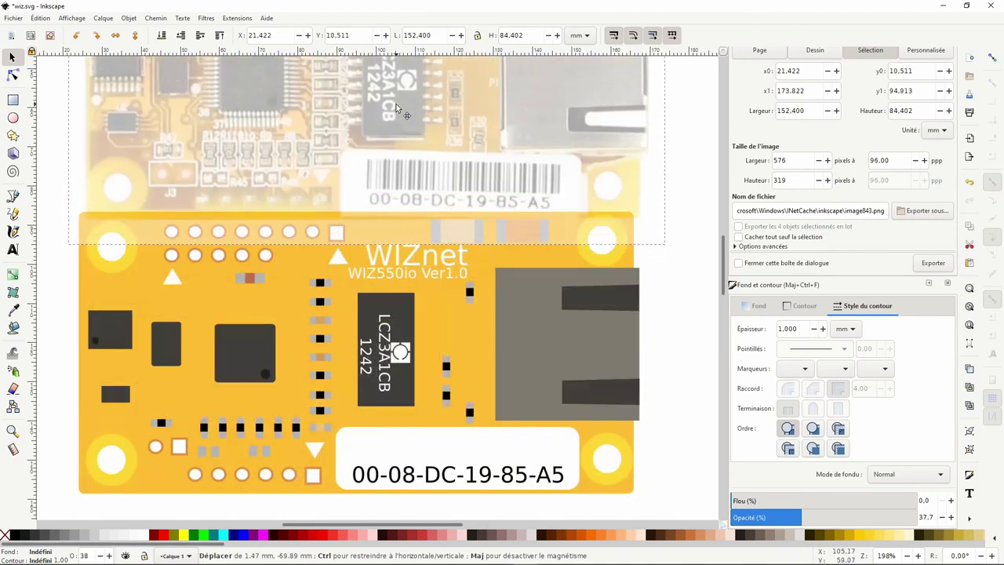
click(317, 431)
Nudge the resistor pad group beside the MAC label into place at X 83.
alt+click(318, 433)
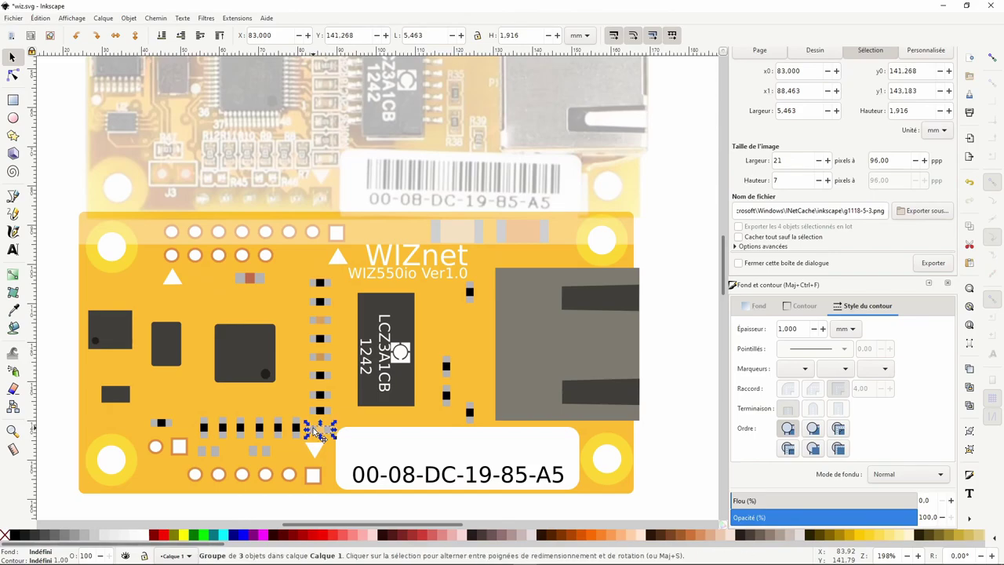
key(Up)
scroll(331, 428, up, 3)
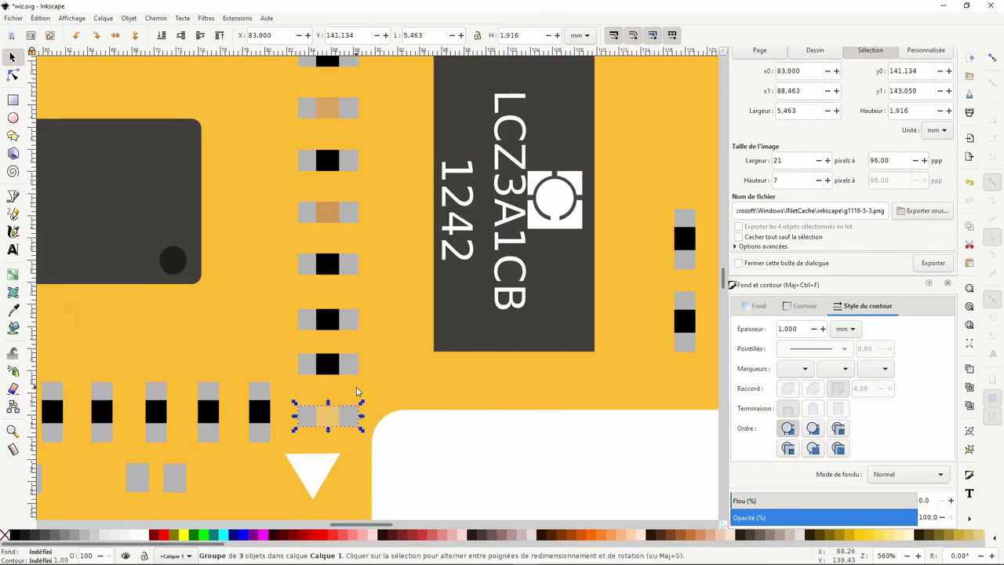
key(alt+Left)
key(alt+Up)
key(alt+Up)
key(alt+Up)
key(alt+Up)
key(alt+Up)
key(alt+Up)
key(alt+Up)
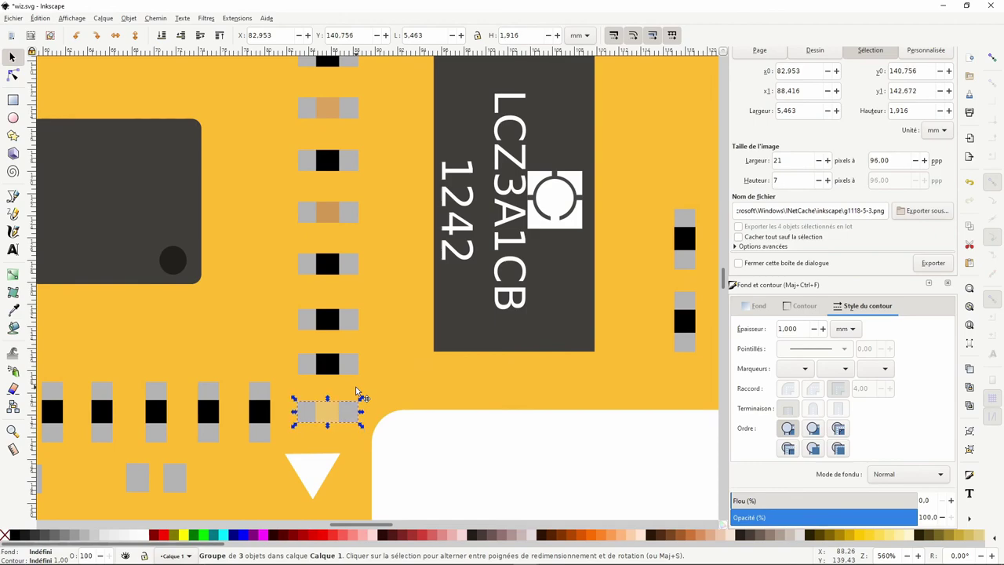
key(alt+Up)
key(alt+Up)
key(alt+Up)
key(alt+Up)
key(alt+Up)
key(alt+Up)
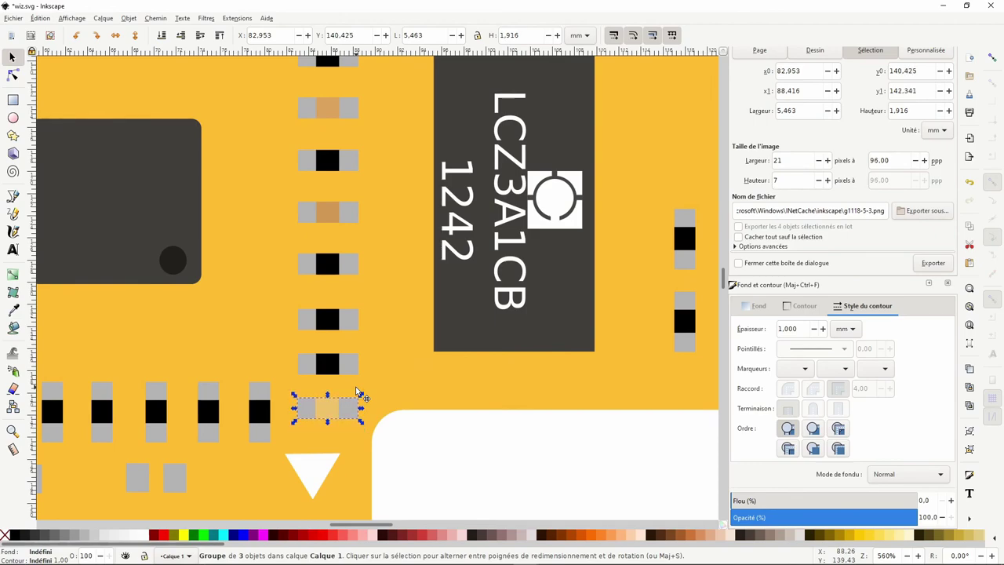
key(alt+Up)
key(alt+Up)
click(290, 28)
text(83)
key(Return)
Move the faded photo back up above the drawing and deselect it.
scroll(312, 168, down, 1)
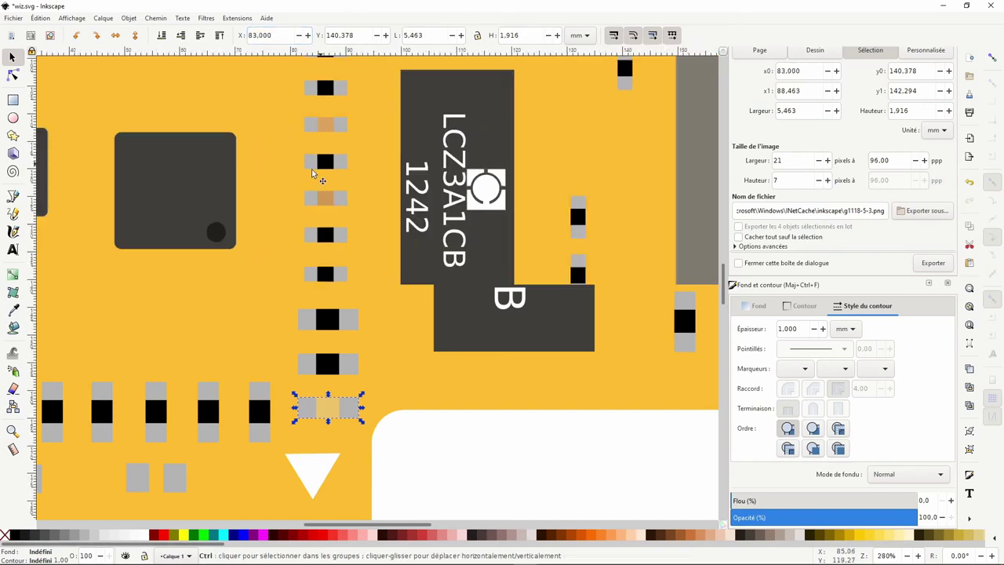
scroll(317, 184, down, 6)
drag(323, 196, 323, 183)
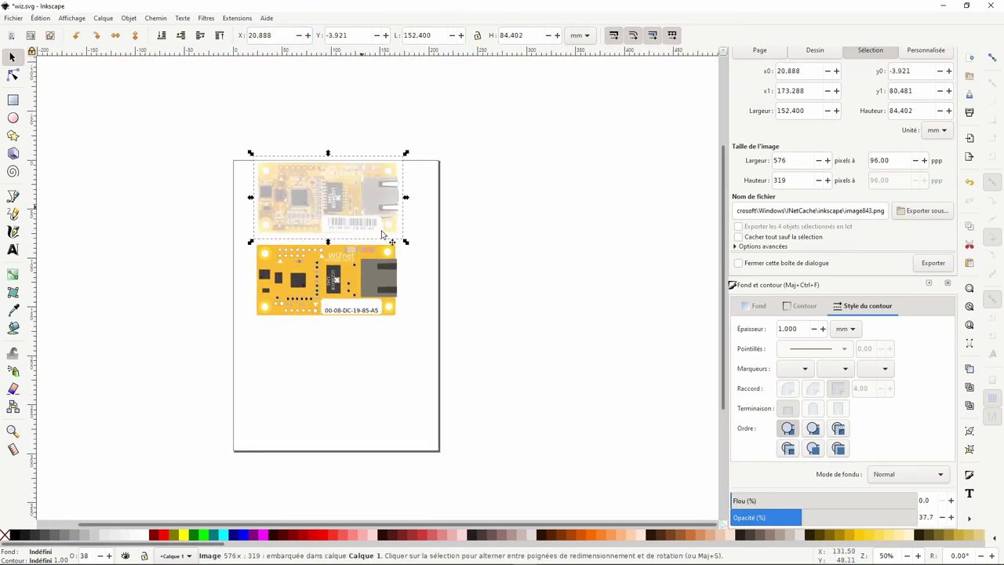
key(Escape)
ctrl+scroll(277, 283, up, 3)
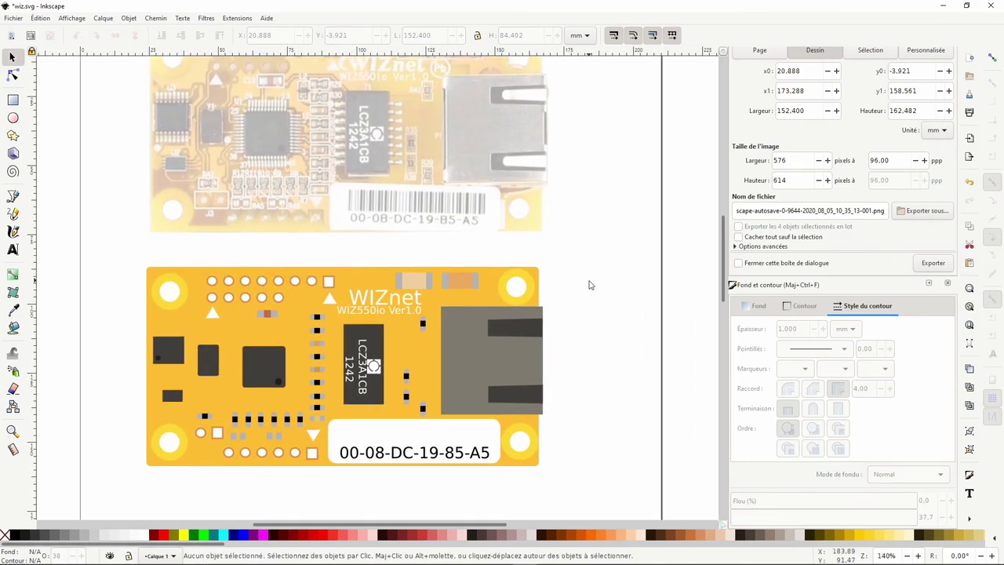
scroll(591, 285, up, 3)
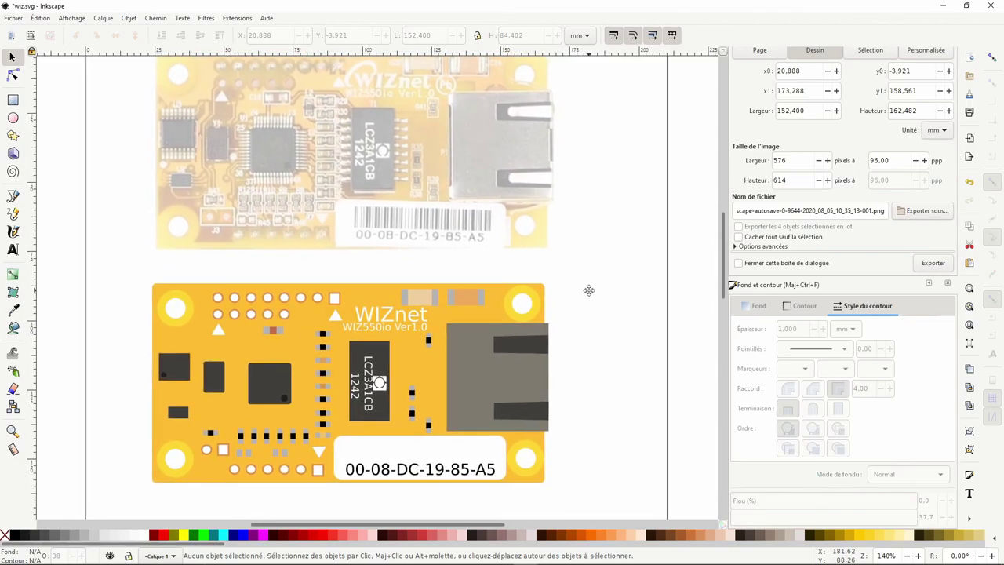
drag(591, 296, 594, 288)
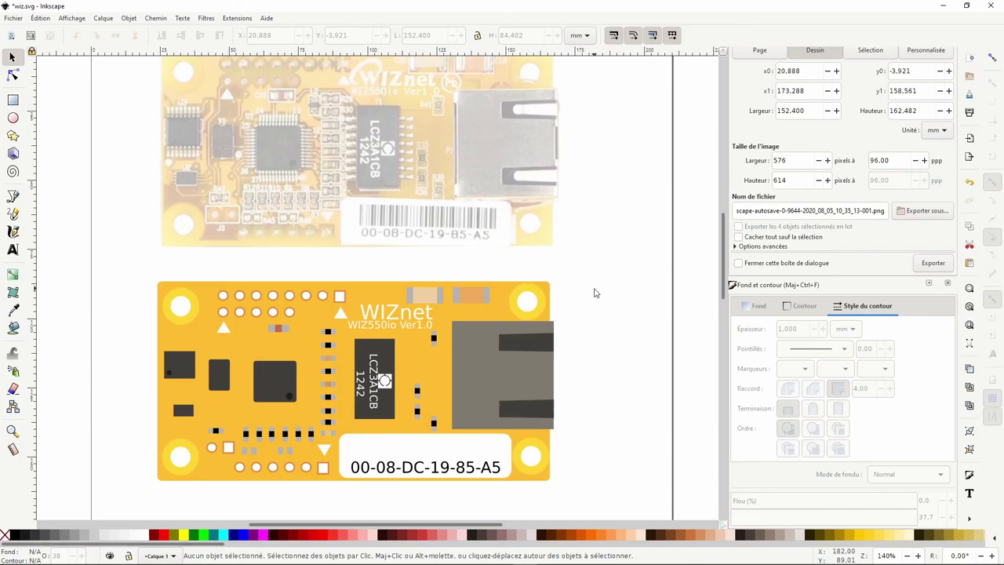
click(484, 225)
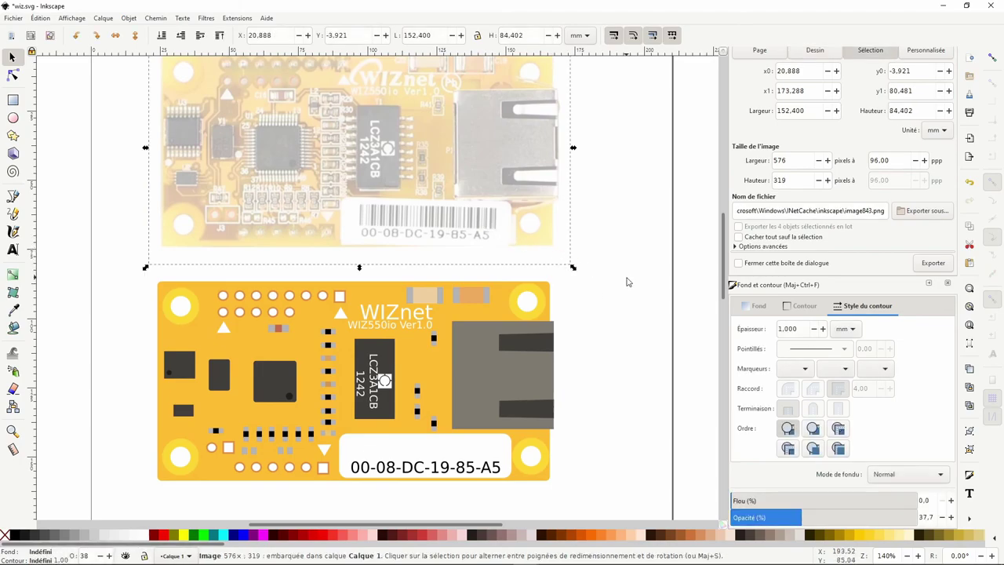
key(Escape)
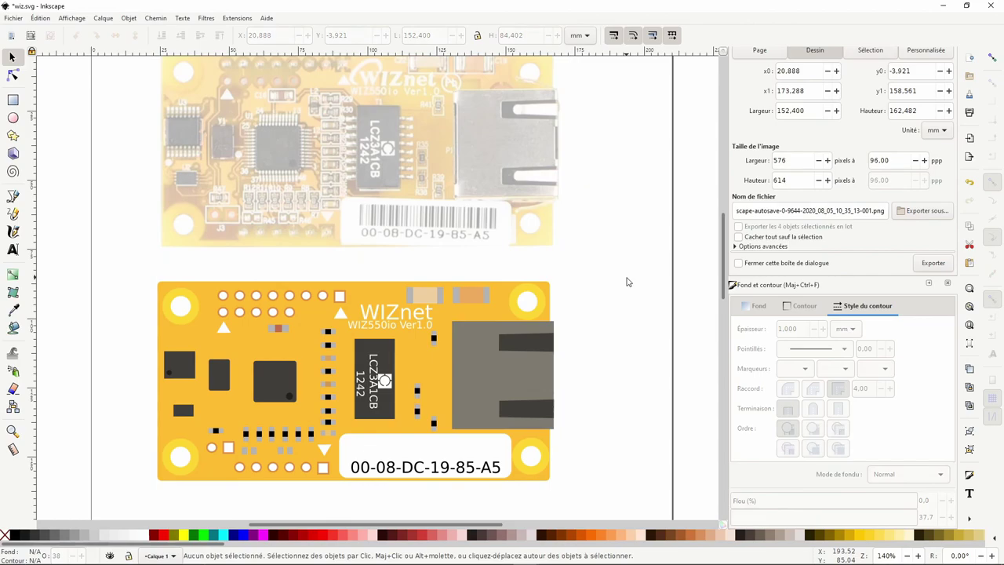
click(13, 100)
Draw a small rectangle over the top resistor with no fill and a white outline.
ctrl+scroll(343, 334, up, 2)
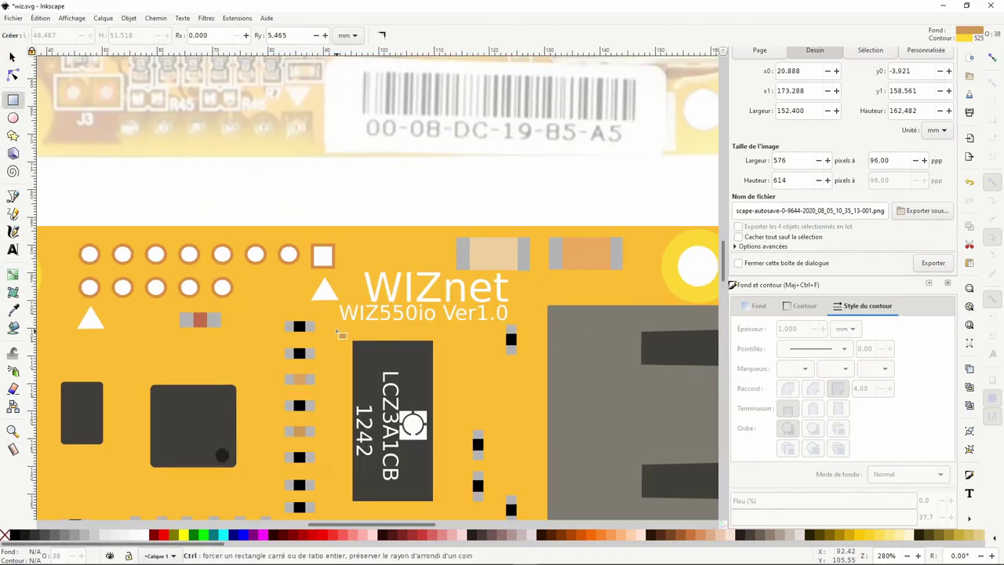
ctrl+scroll(330, 330, up, 1)
drag(259, 312, 314, 337)
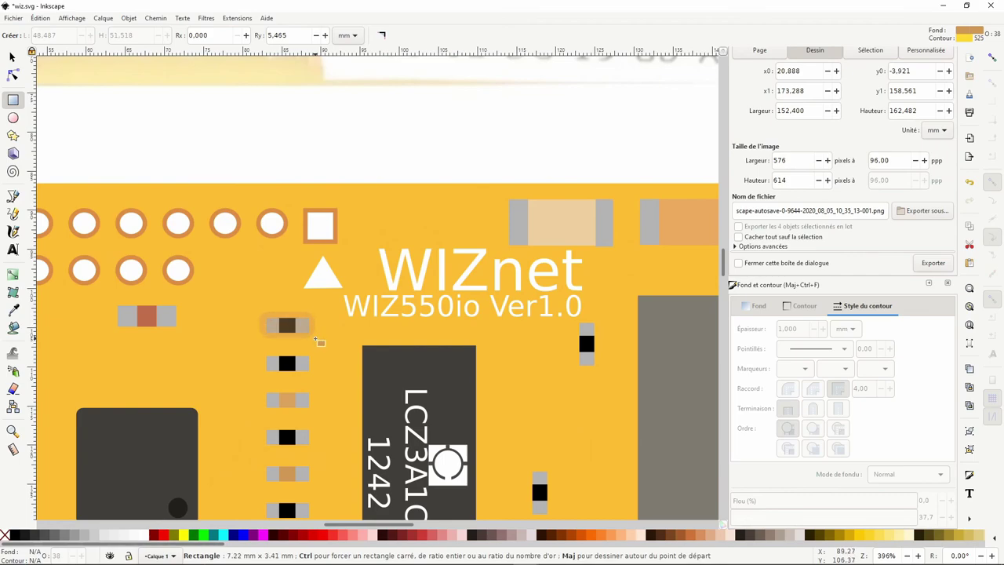
scroll(788, 494, down, 1)
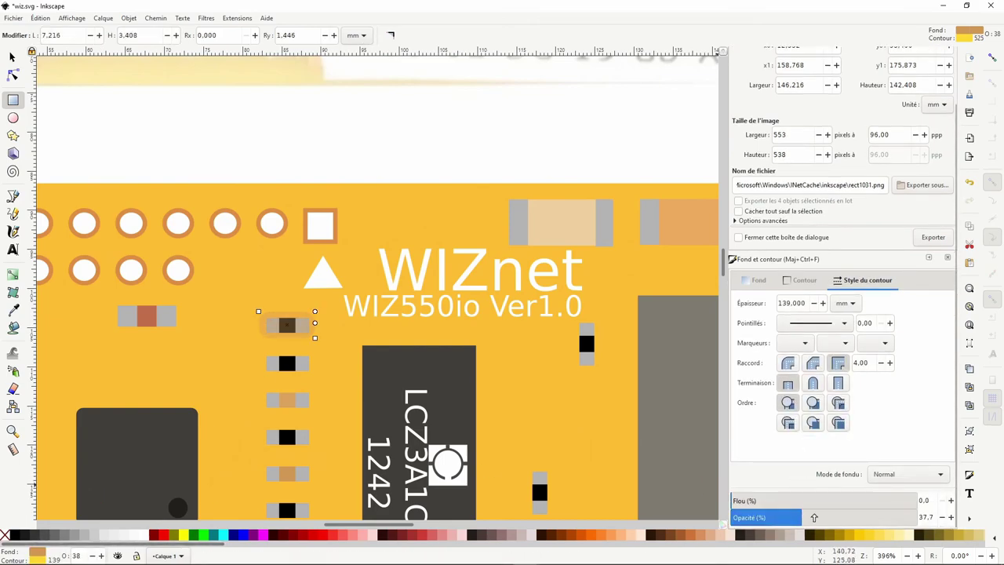
drag(812, 517, 958, 514)
click(118, 534)
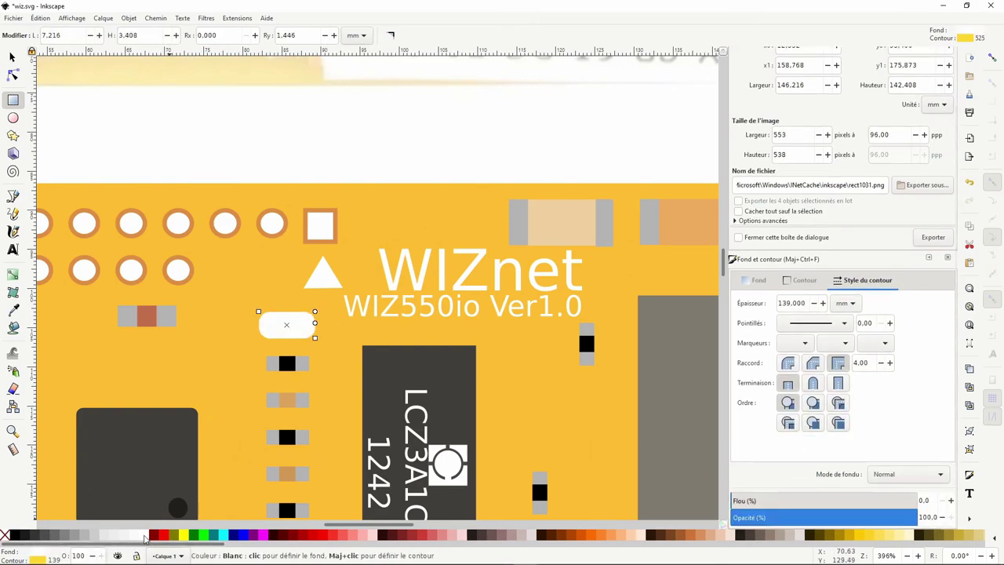
shift+click(4, 535)
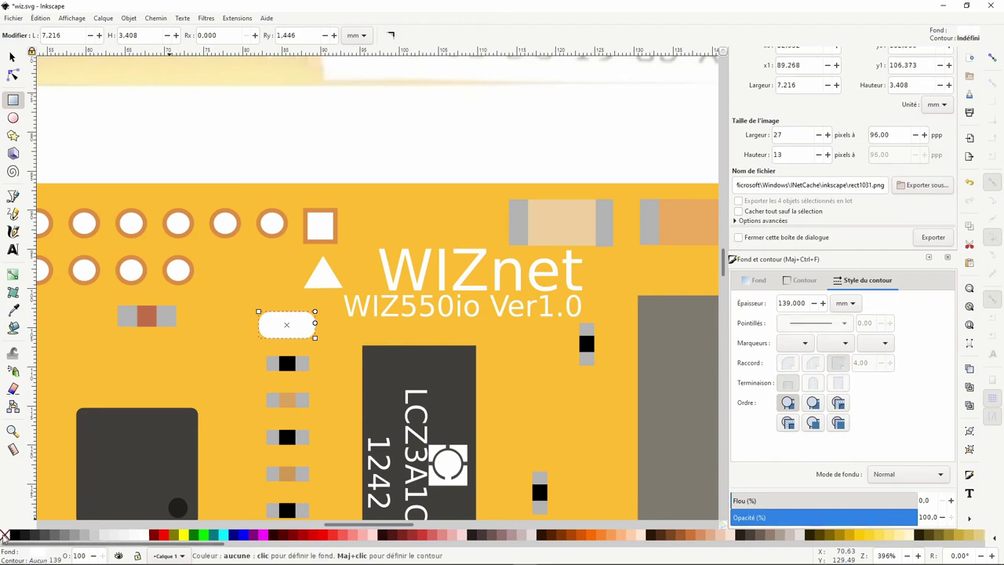
click(4, 535)
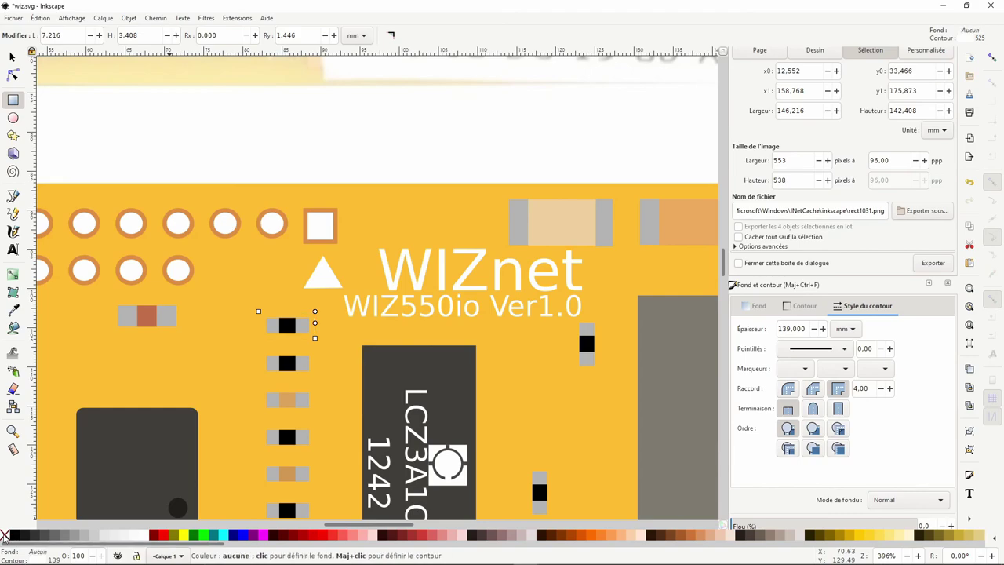
click(802, 305)
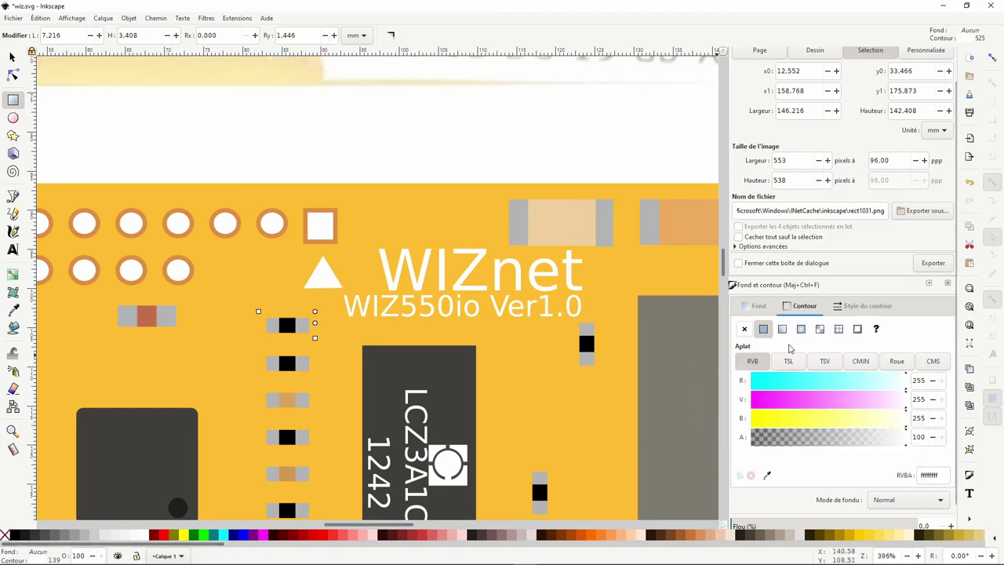
scroll(801, 439, down, 1)
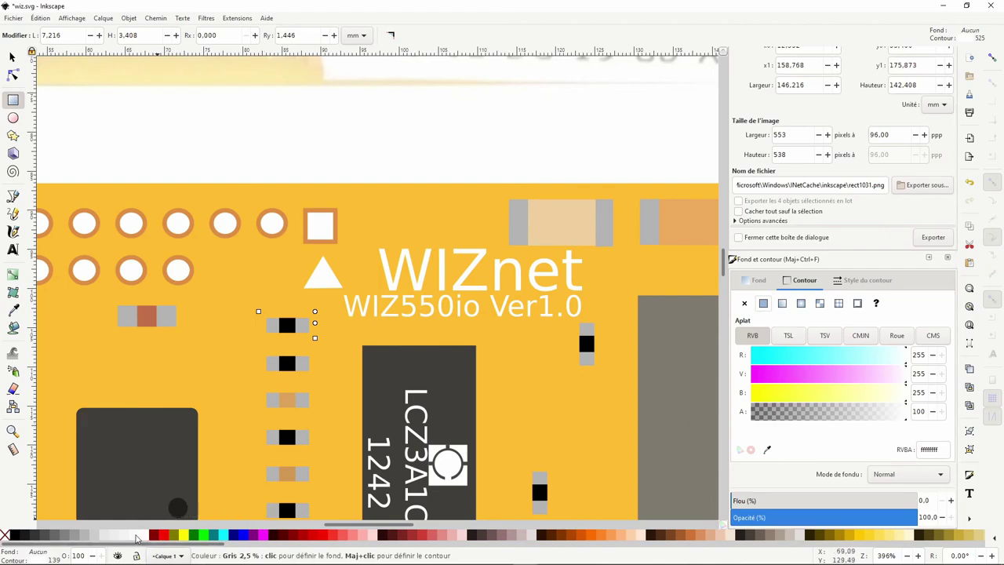
shift+click(143, 537)
shift+click(142, 537)
click(11, 58)
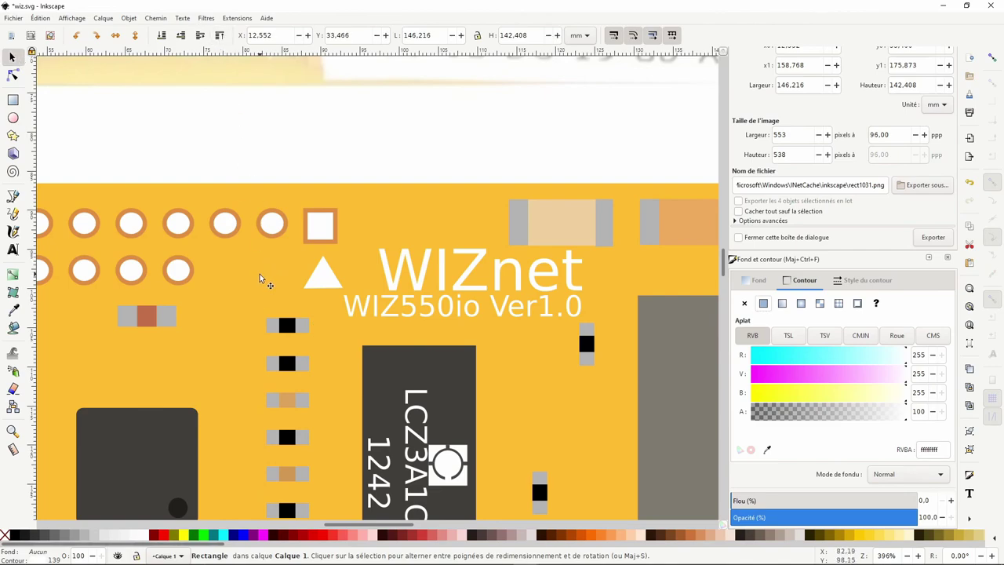
Stretch the white-outlined rectangle upward, keeping a flat outline colour.
click(13, 100)
drag(260, 312, 251, 156)
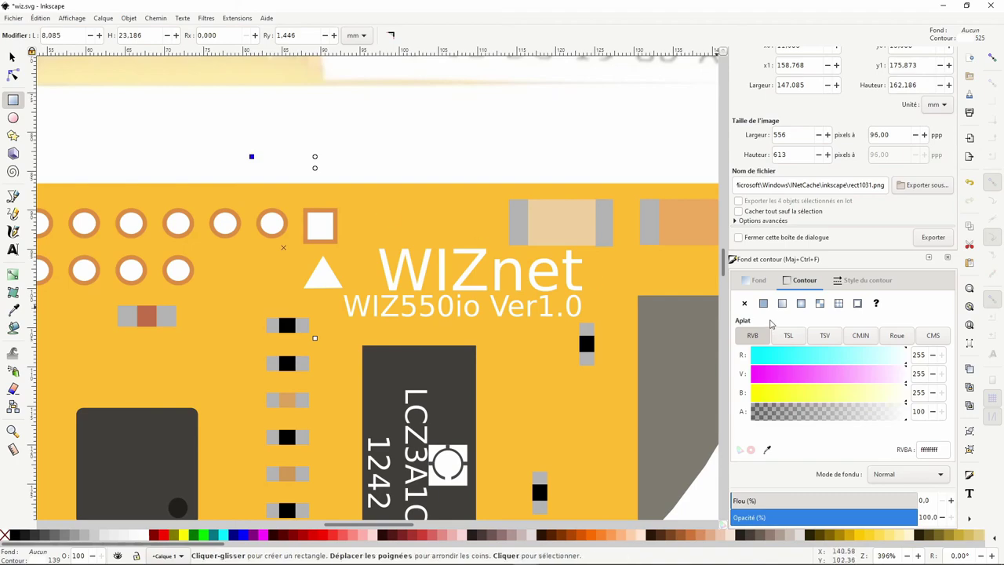
click(781, 304)
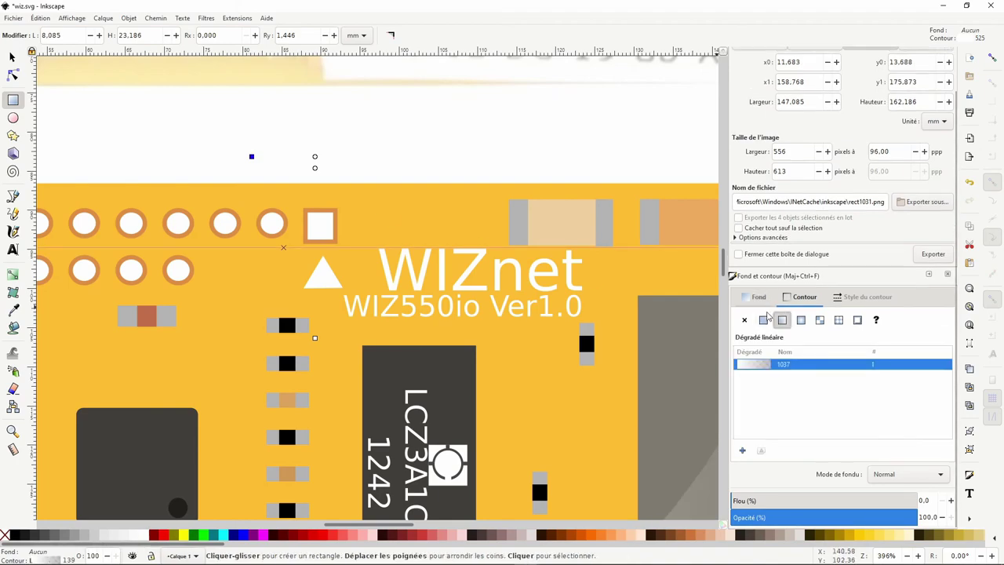
click(763, 320)
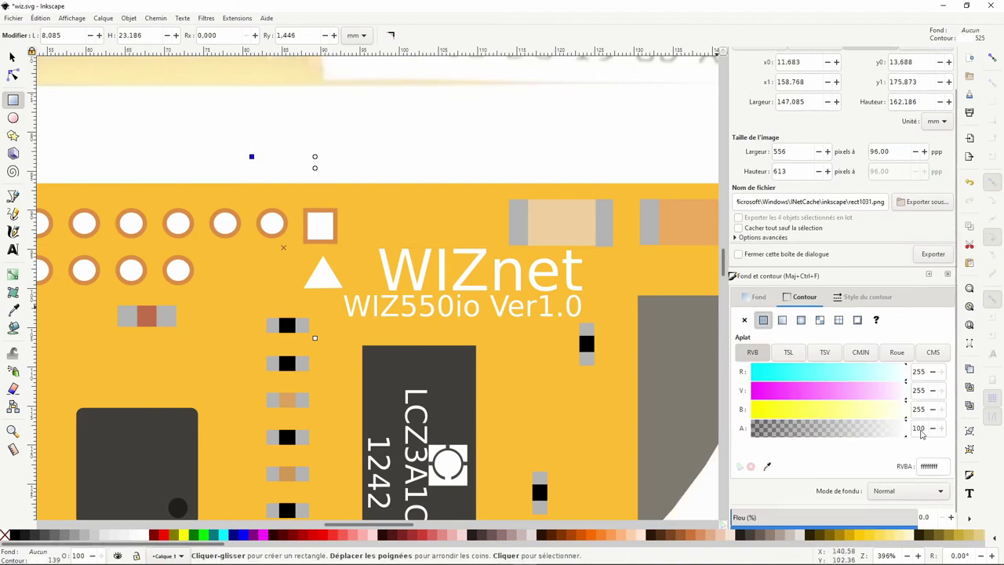
ctrl+scroll(587, 320, down, 2)
ctrl+scroll(587, 320, down, 1)
ctrl+scroll(580, 317, down, 1)
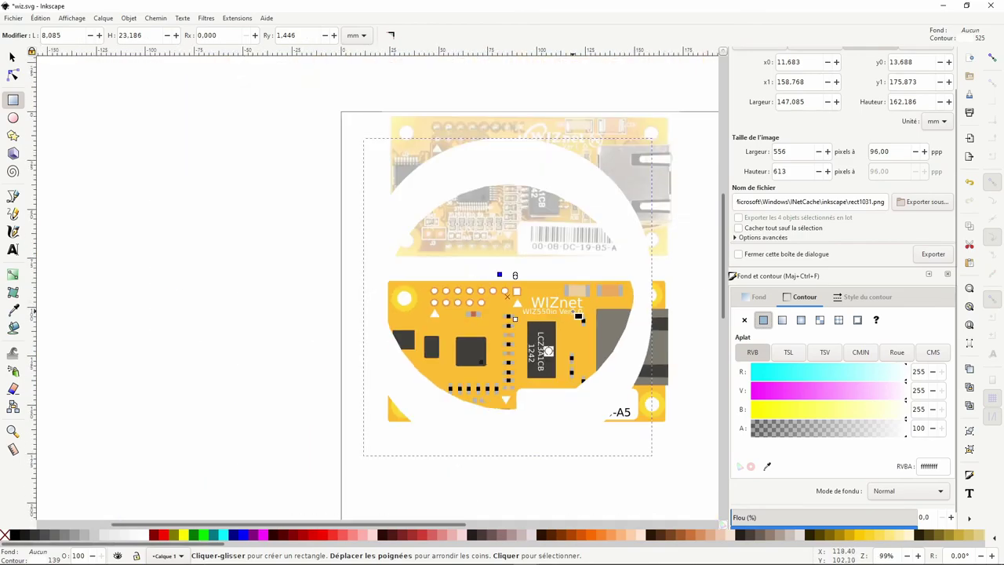
Delete the large white ring shape and save wiz.svg.
click(12, 74)
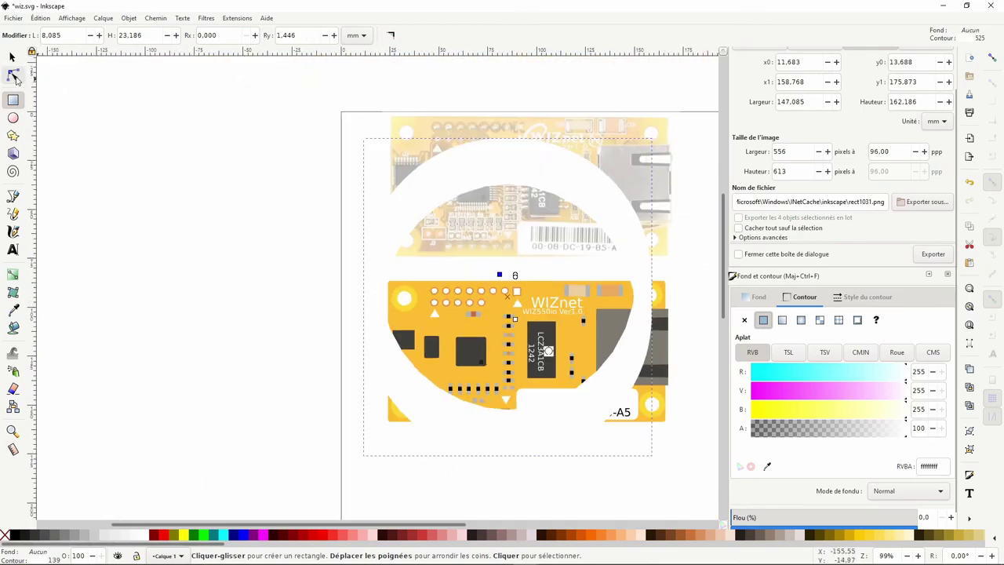
click(12, 58)
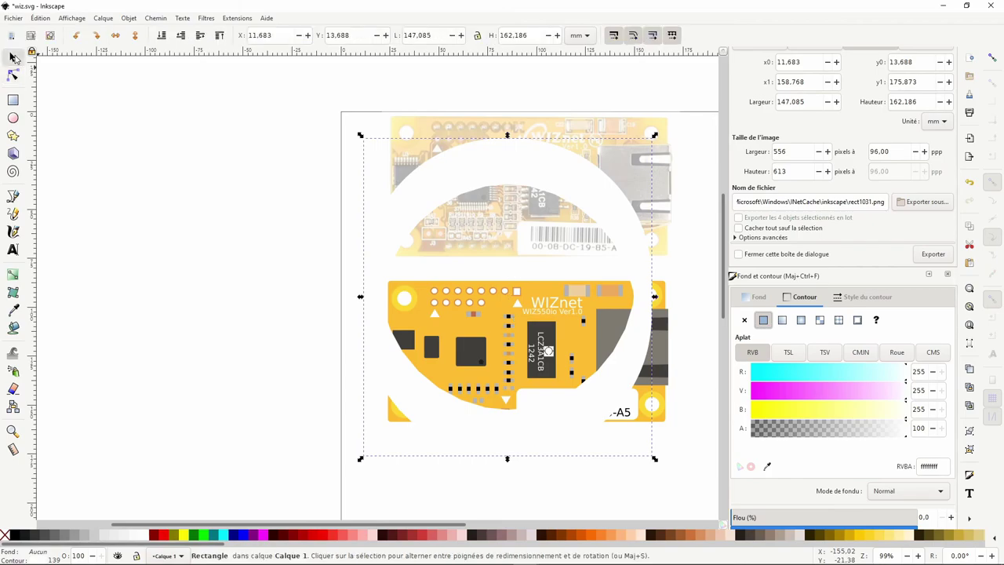
key(Delete)
ctrl+scroll(512, 340, up, 1)
key(ctrl+s)
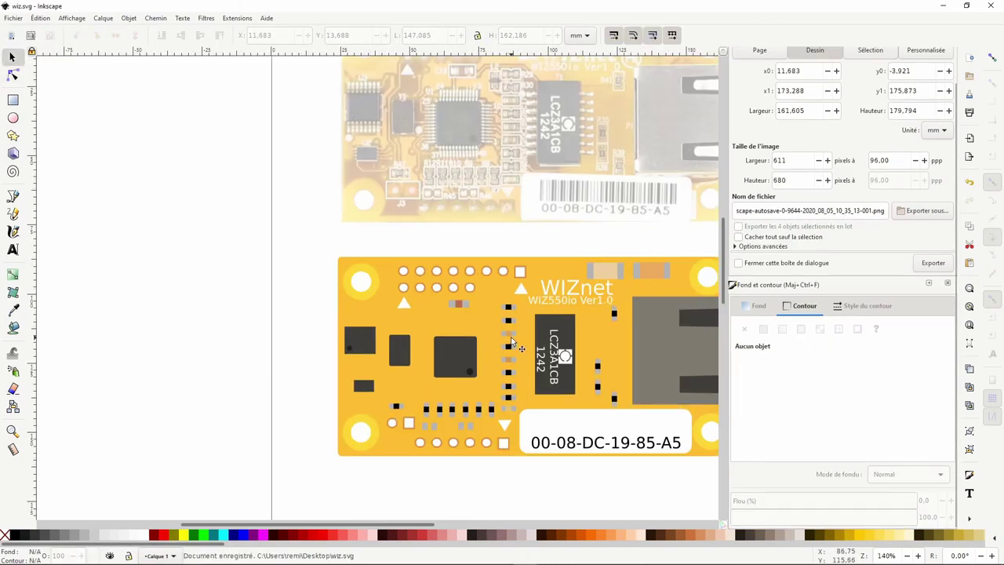
ctrl+scroll(522, 302, up, 4)
Draw a rectangle around the top resistor and set its stroke width to 1.
click(12, 100)
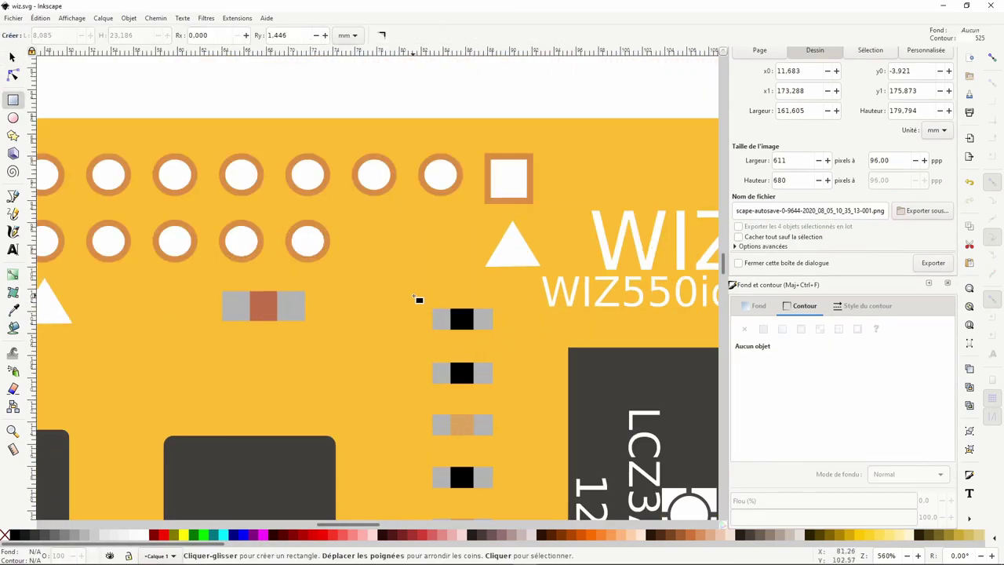
drag(418, 299, 510, 343)
ctrl+scroll(505, 337, down, 4)
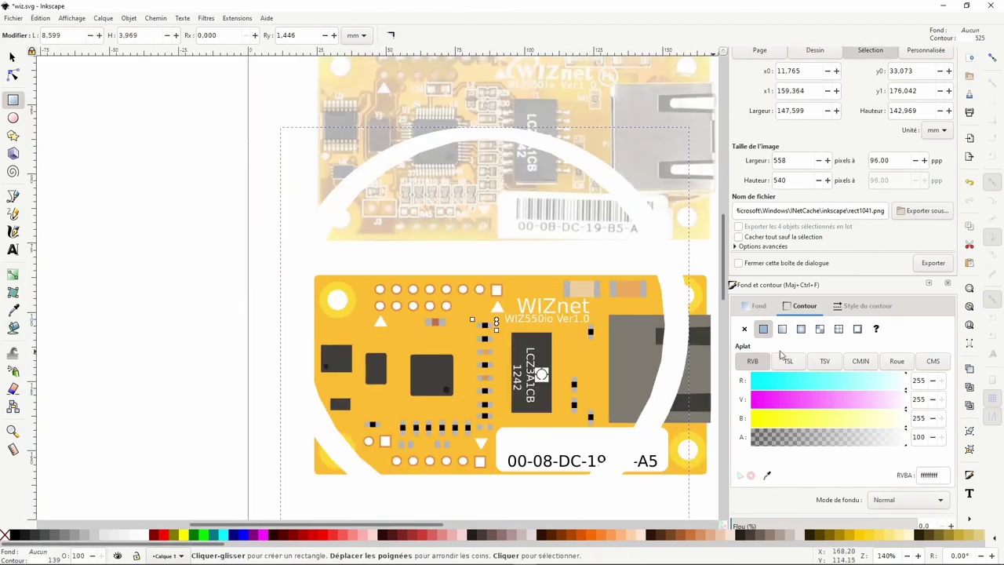
click(849, 308)
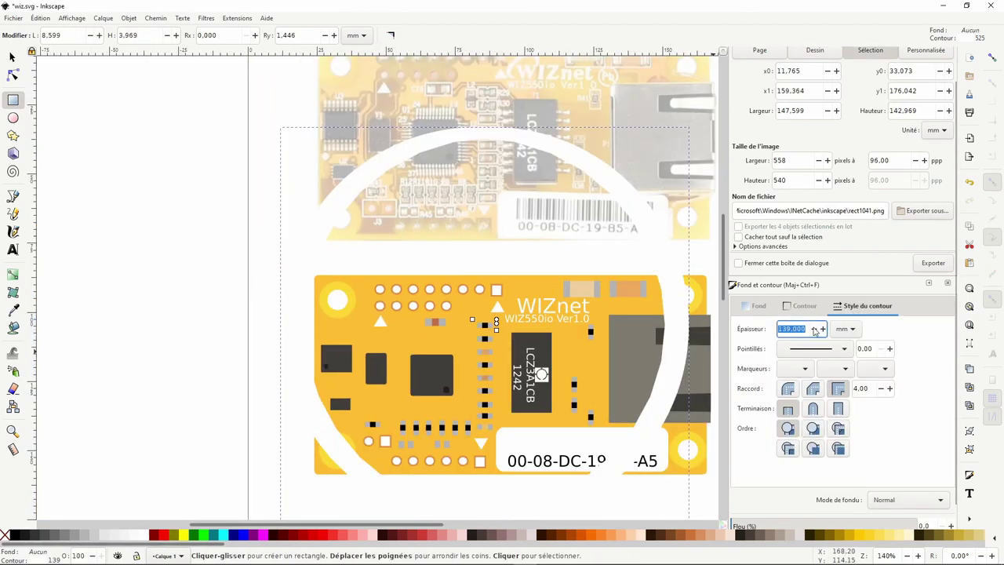
text(1)
key(Return)
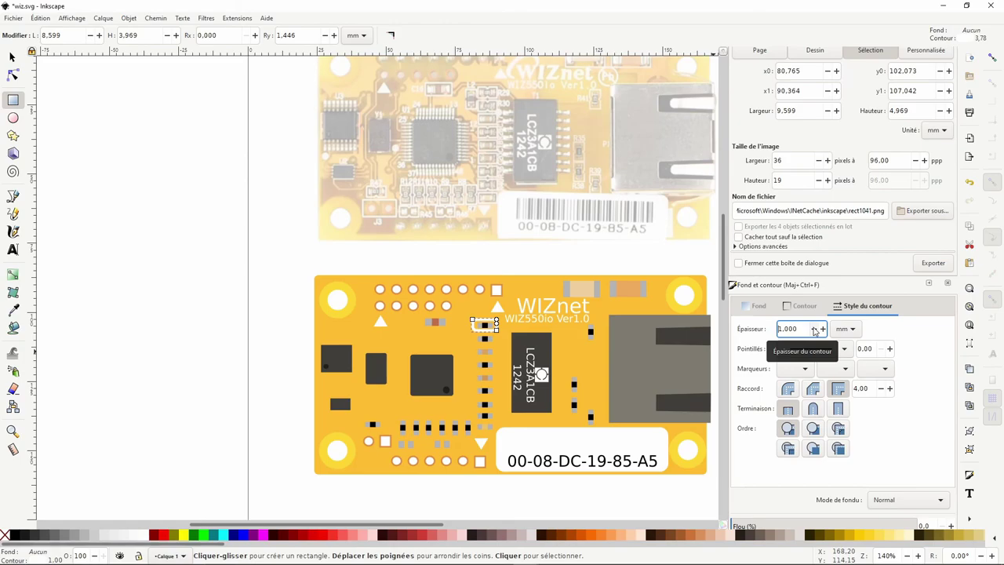
ctrl+scroll(484, 361, up, 3)
ctrl+scroll(487, 385, up, 2)
scroll(467, 264, down, 5)
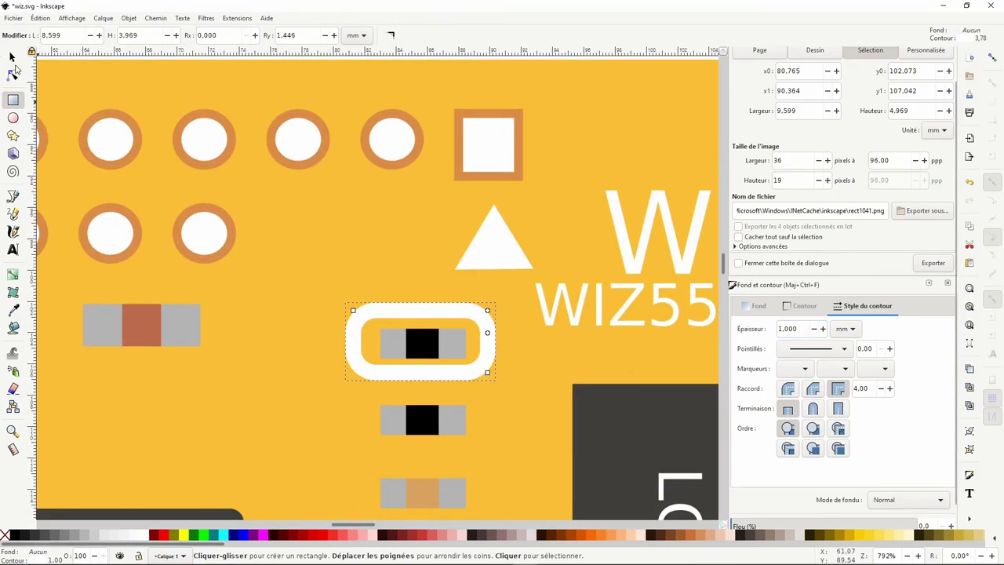
Make the rectangle's corners square.
click(12, 73)
drag(487, 333, 492, 311)
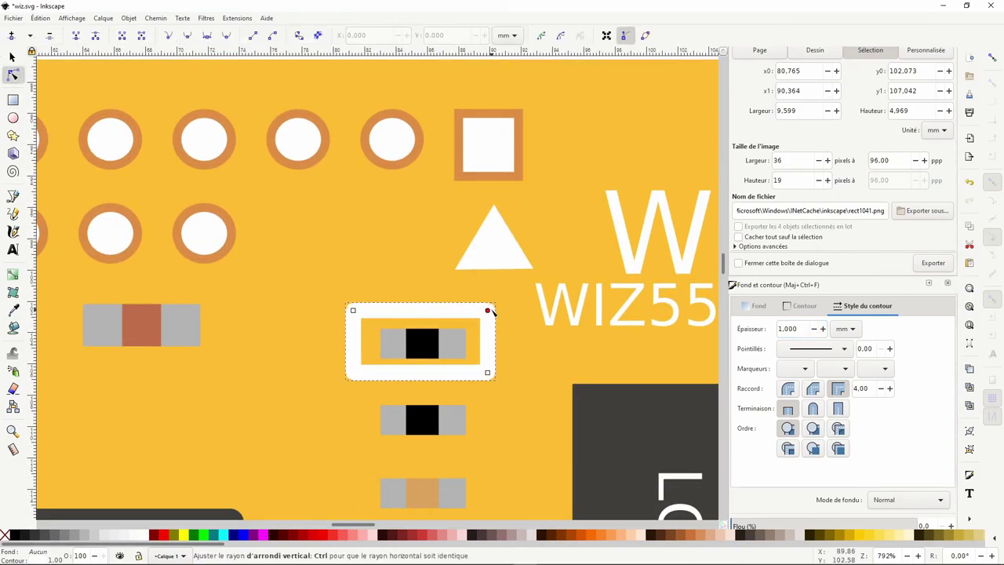
ctrl+scroll(492, 310, down, 2)
ctrl+scroll(471, 329, down, 2)
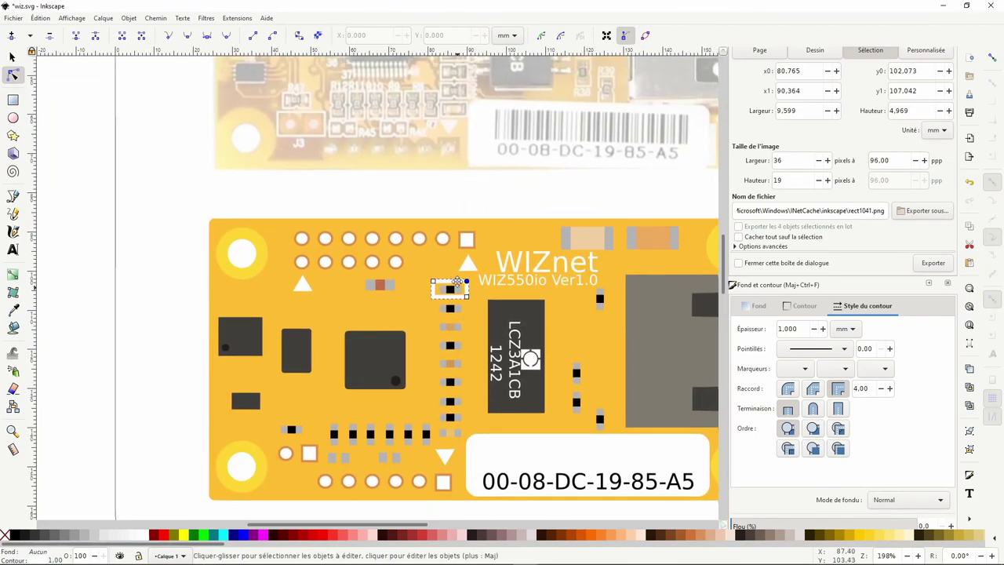
scroll(439, 338, up, 2)
scroll(430, 343, up, 1)
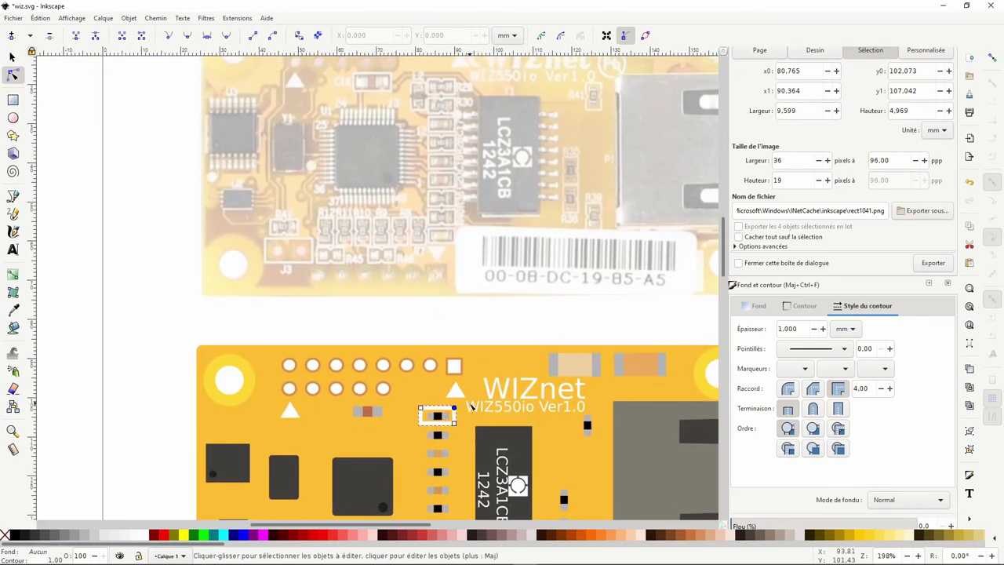
scroll(447, 357, down, 2)
ctrl+scroll(461, 372, up, 3)
Thin the rectangle's white outline to about 0.221 mm.
click(12, 56)
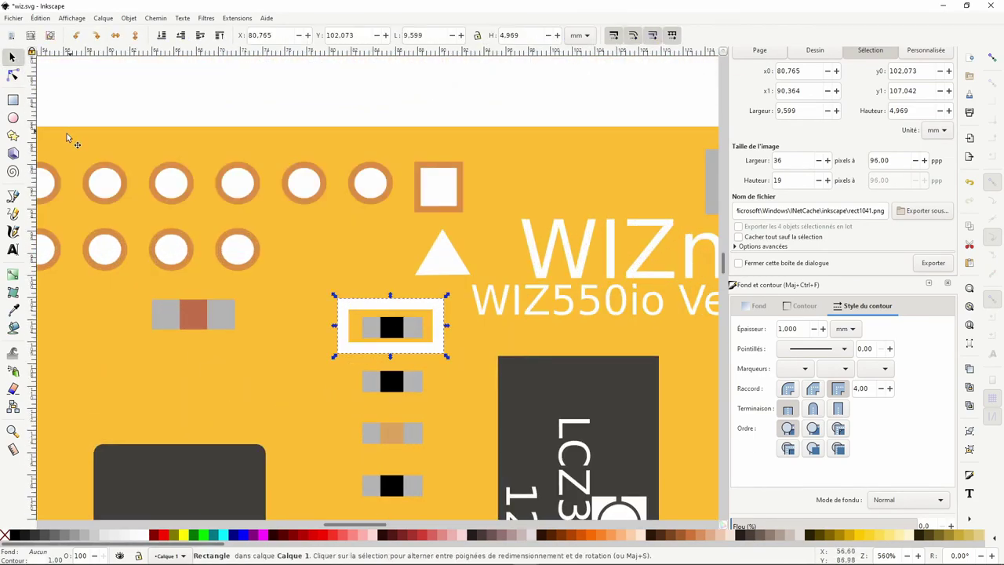
click(812, 329)
click(813, 329)
click(813, 329)
click(813, 329)
click(813, 329)
click(813, 328)
click(813, 328)
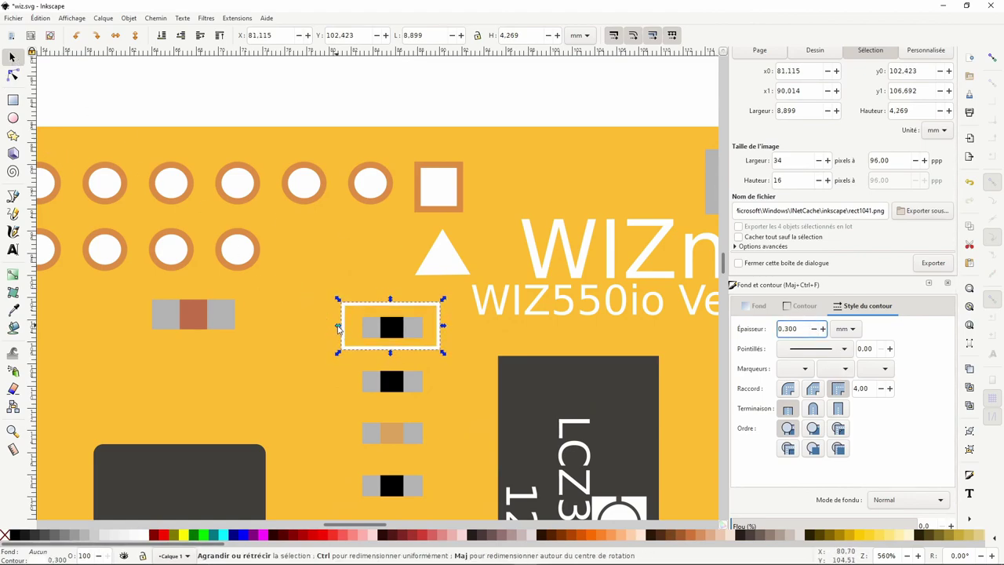
Resize the frame to fit snugly around the resistor at 6.559 × 3.135 mm.
drag(337, 329, 353, 329)
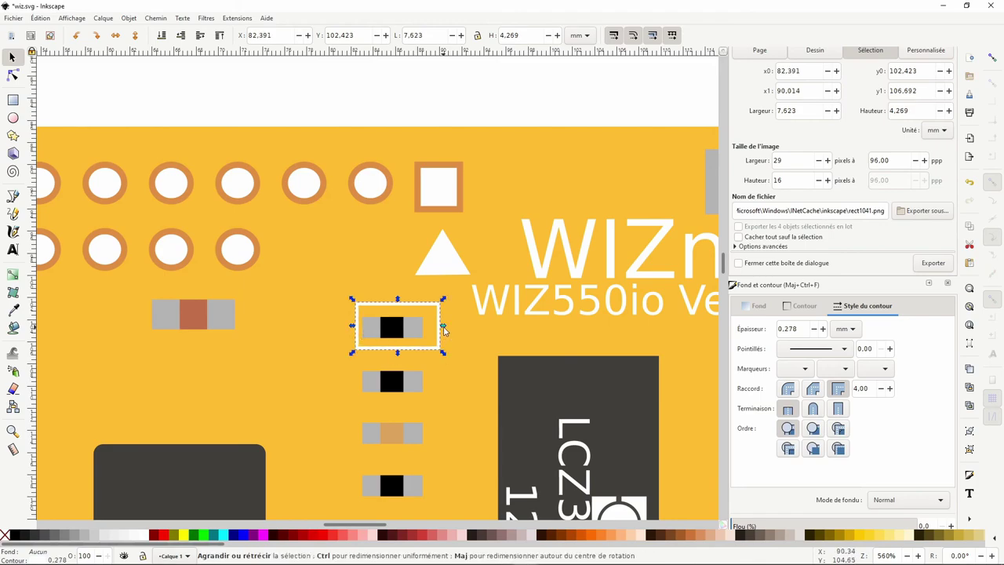
drag(439, 326, 430, 328)
drag(393, 300, 392, 311)
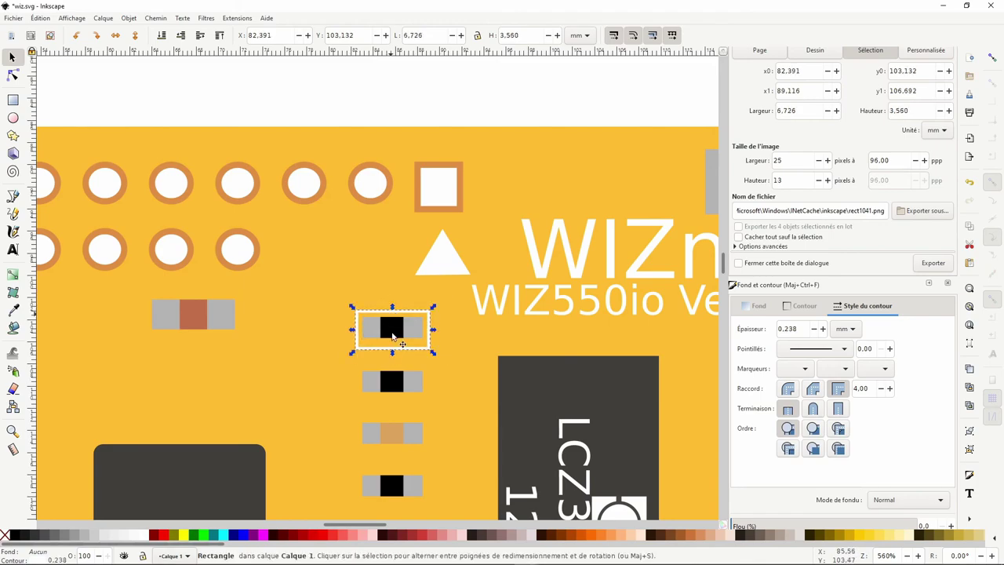
drag(392, 353, 388, 347)
ctrl+scroll(388, 348, up, 3)
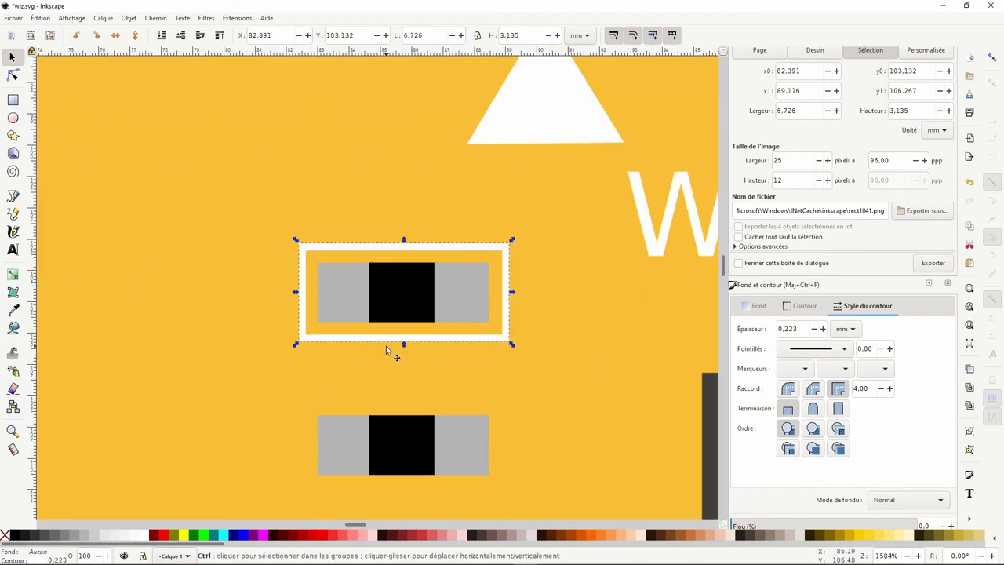
drag(511, 291, 509, 296)
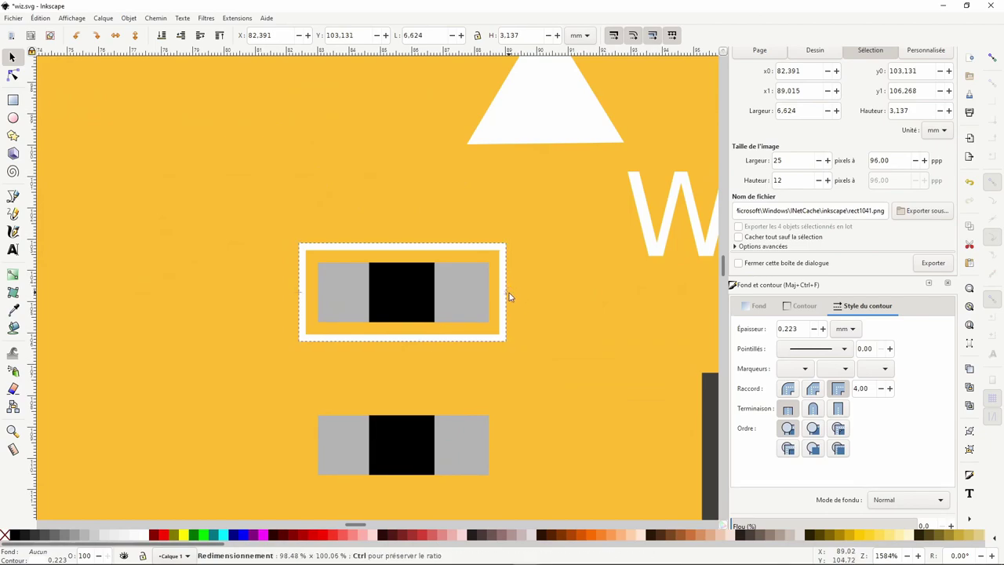
drag(297, 291, 299, 293)
ctrl+scroll(299, 292, down, 2)
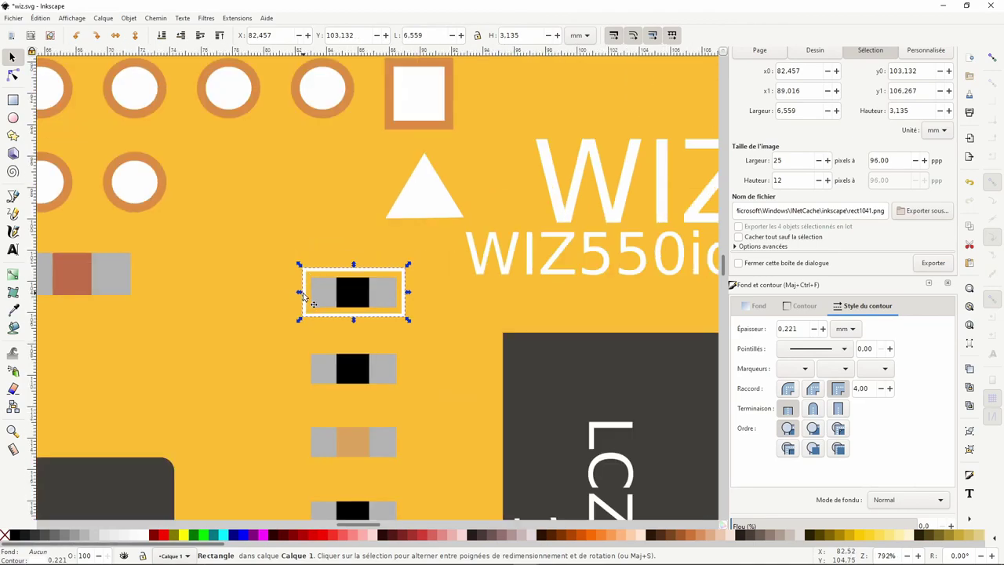
Duplicate the white outline rectangle and move the copy onto the second resistor.
key(ctrl+d)
key(Left)
key(Left)
key(Left)
drag(276, 317, 328, 395)
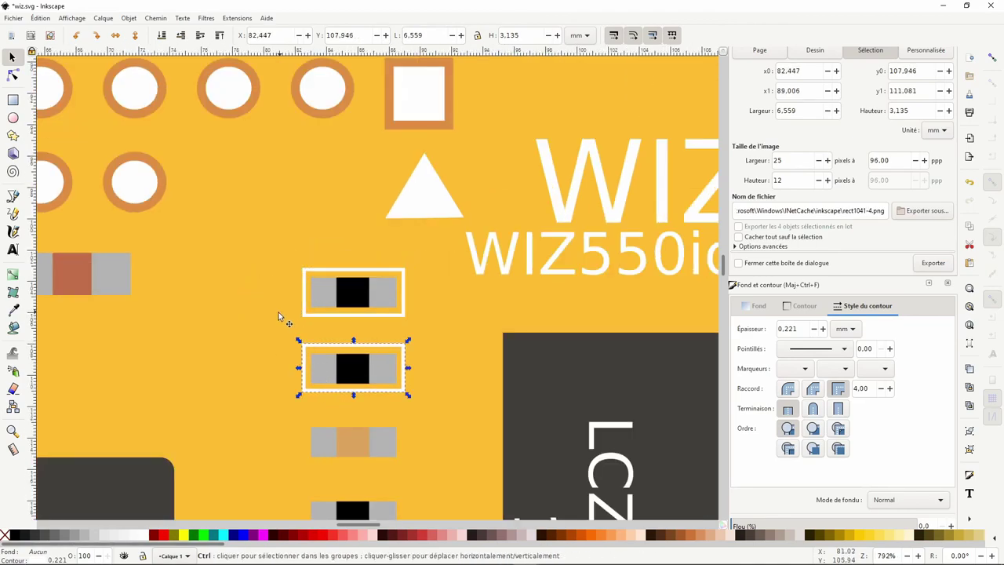
ctrl+scroll(329, 395, down, 4)
scroll(263, 382, up, 3)
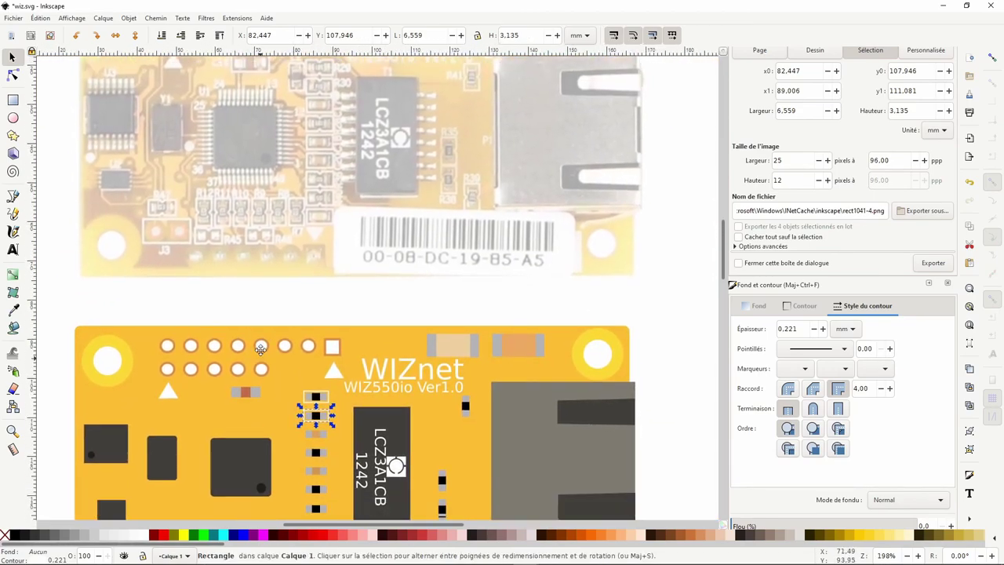
scroll(263, 382, down, 2)
ctrl+scroll(264, 365, up, 4)
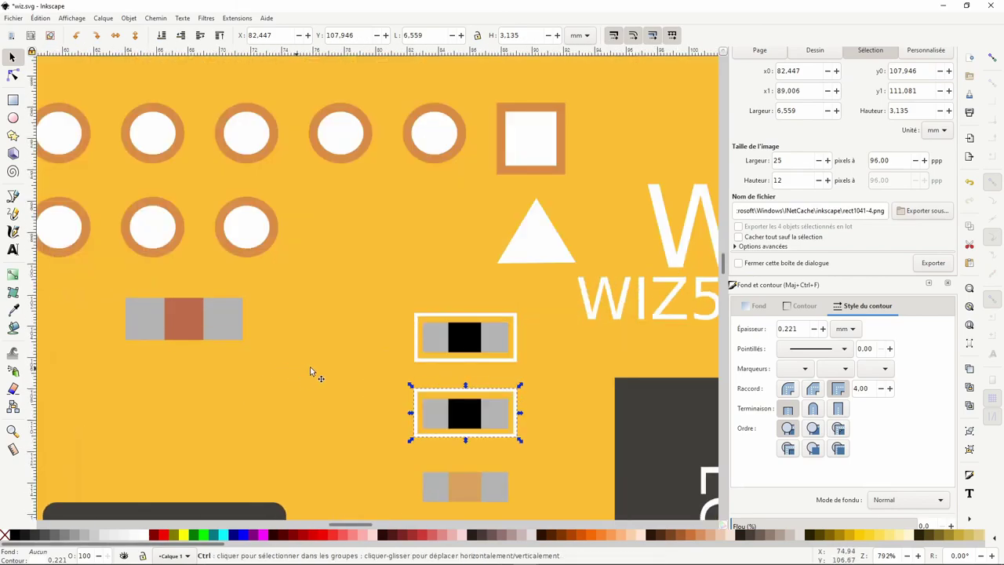
Set the stroke width of both resistor outlines to 0.500 mm.
click(823, 328)
click(823, 329)
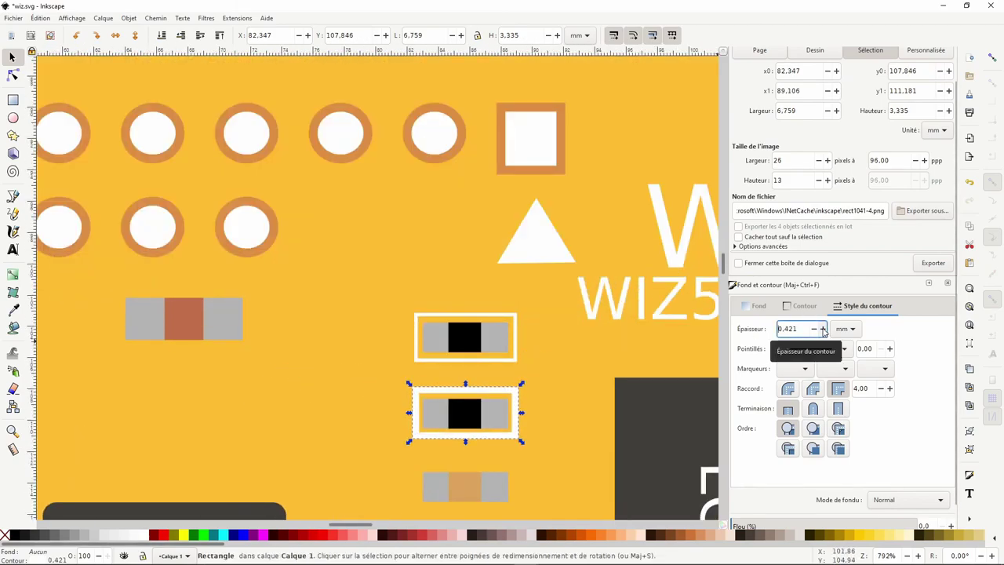
key(ctrl+a)
text(0.56)
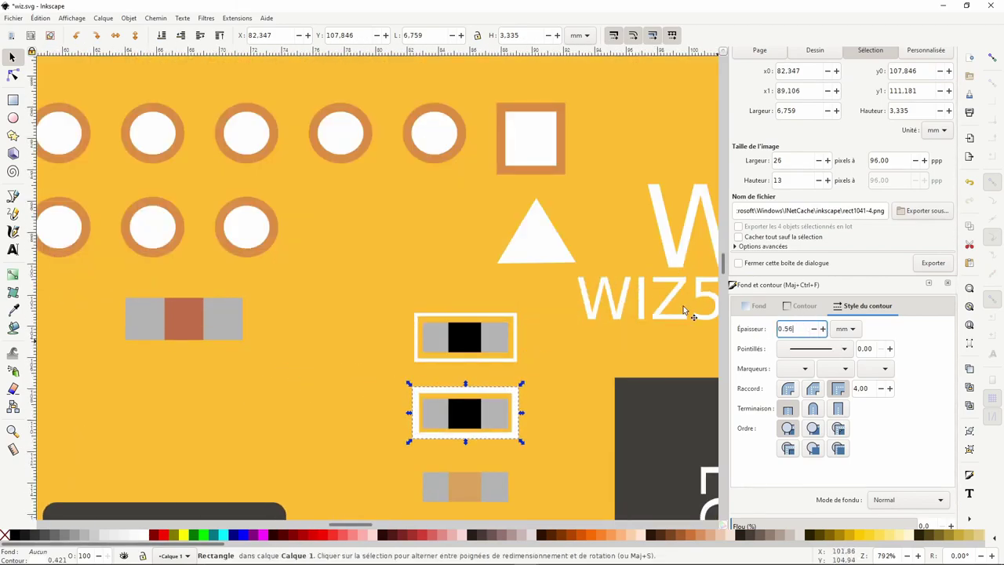
key(Return)
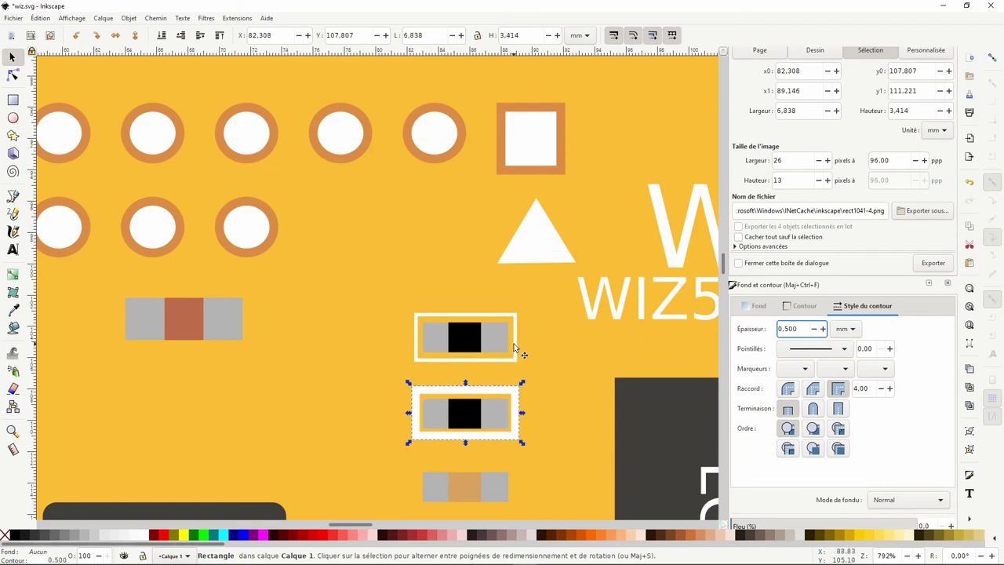
click(513, 345)
text(5)
key(Return)
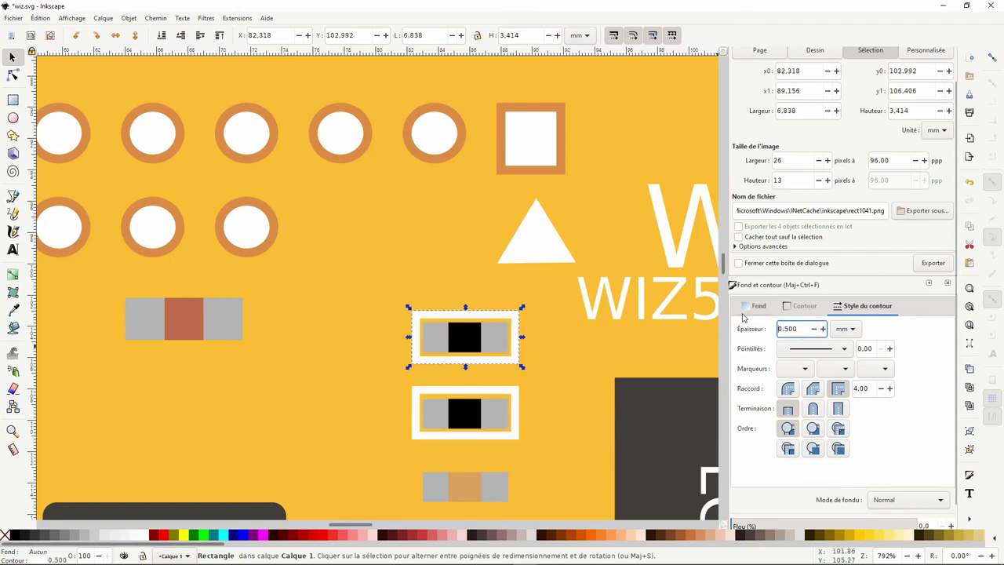
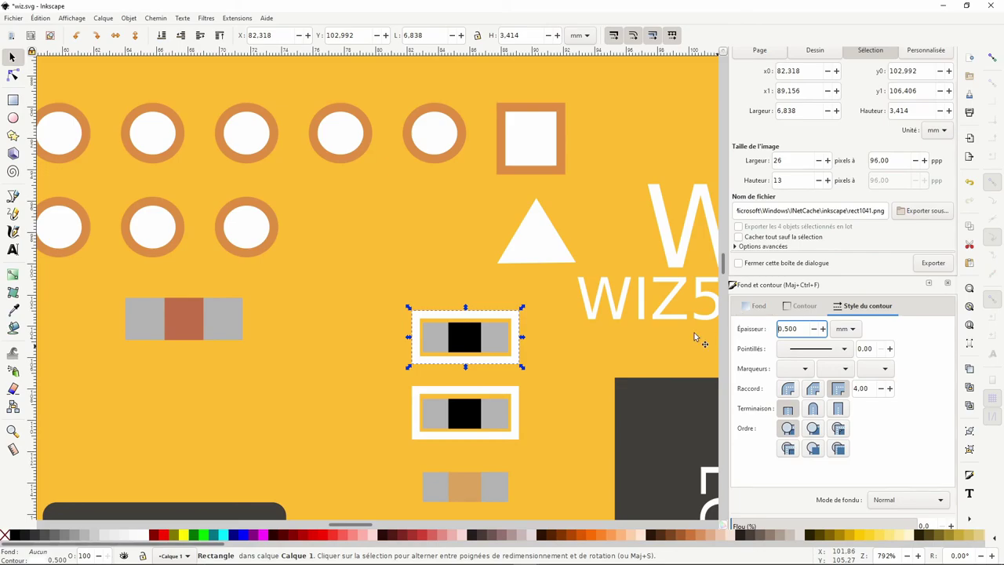
Duplicate the two framed pads and move the copies down the pad column beside the LCZ3A1CB chip.
ctrl+scroll(480, 402, down, 3)
drag(490, 383, 480, 295)
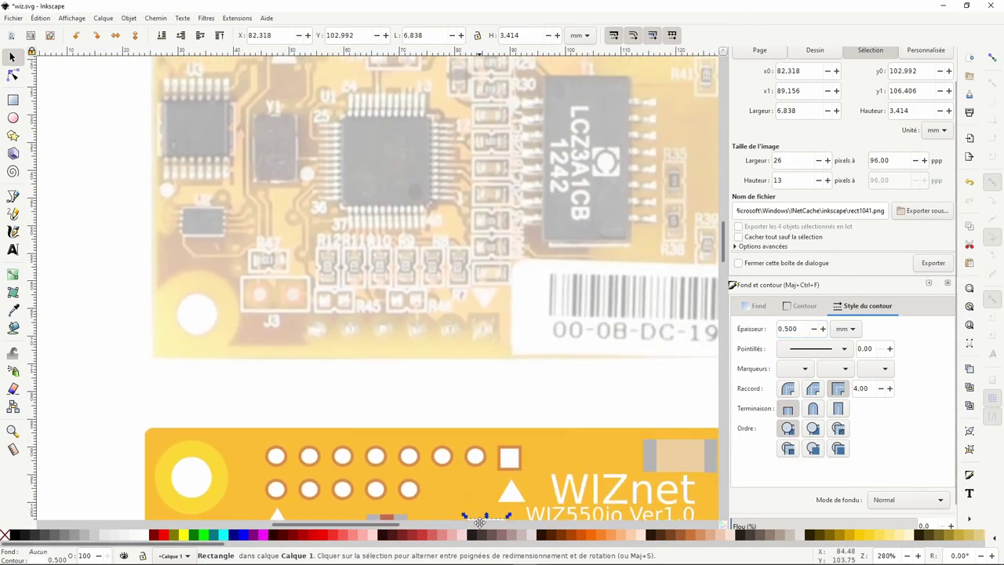
ctrl+scroll(480, 295, up, 4)
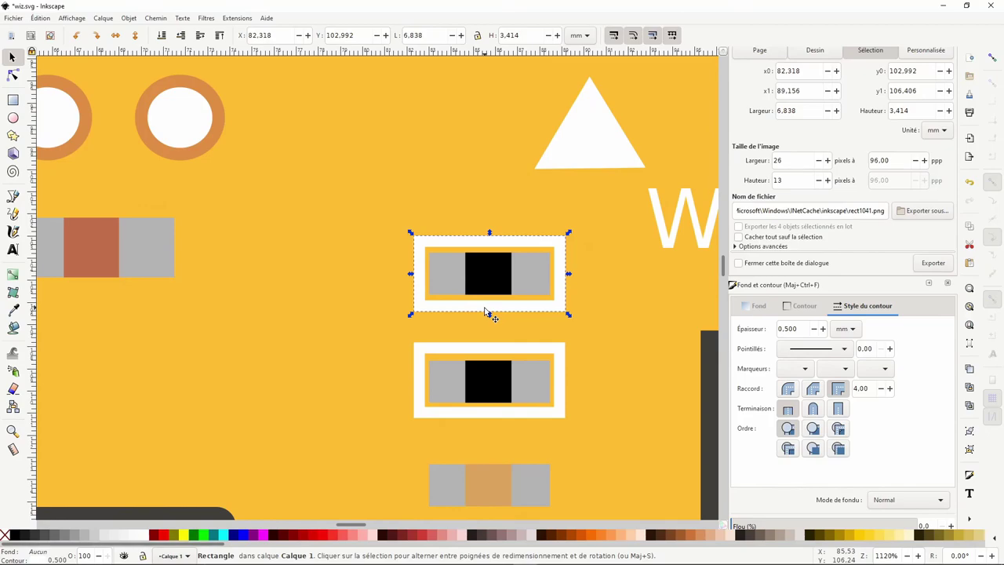
shift+click(489, 350)
ctrl+scroll(488, 349, down, 3)
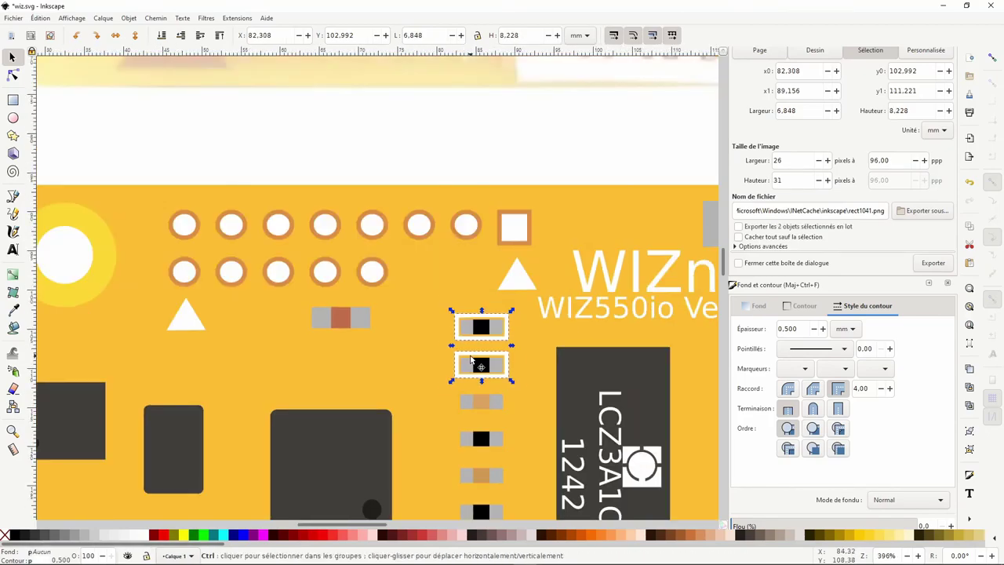
drag(476, 366, 487, 432)
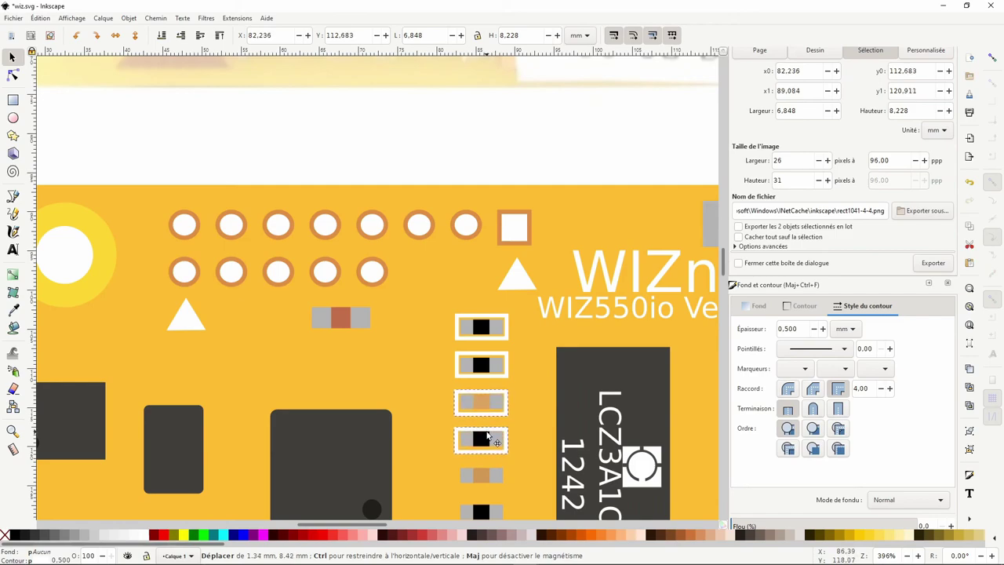
drag(488, 432, 488, 431)
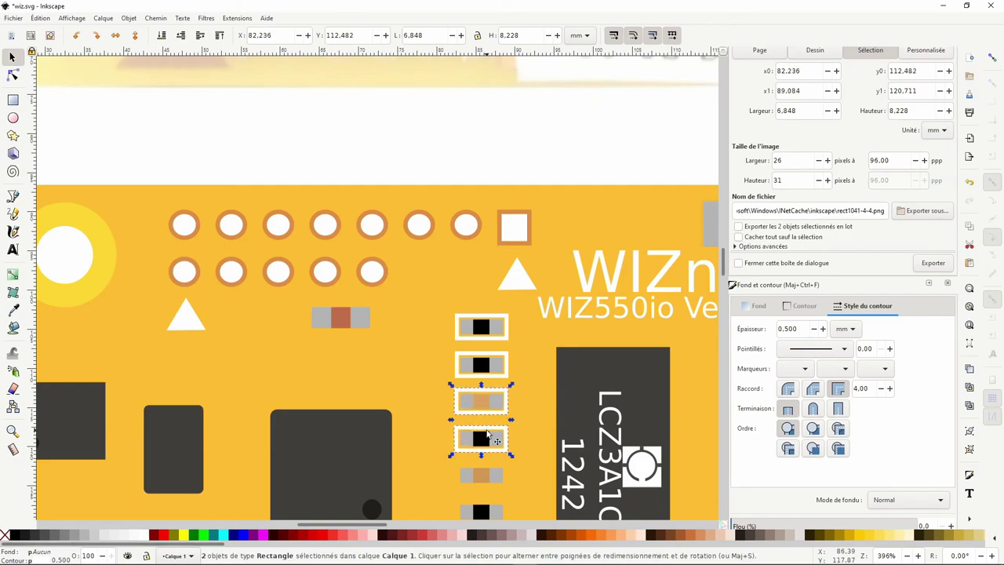
scroll(496, 391, down, 3)
scroll(496, 384, down, 3)
key(ctrl+v)
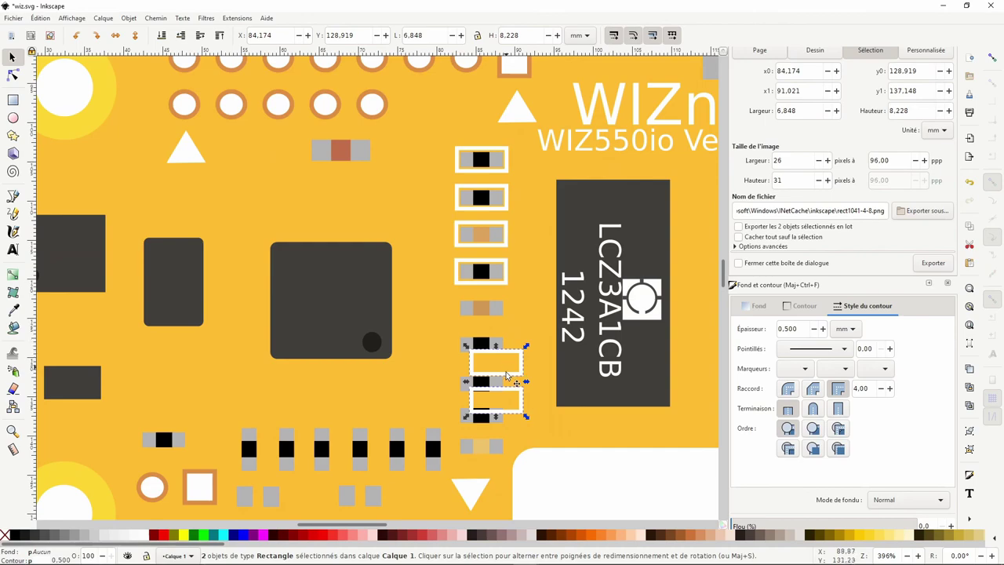
drag(506, 414, 493, 358)
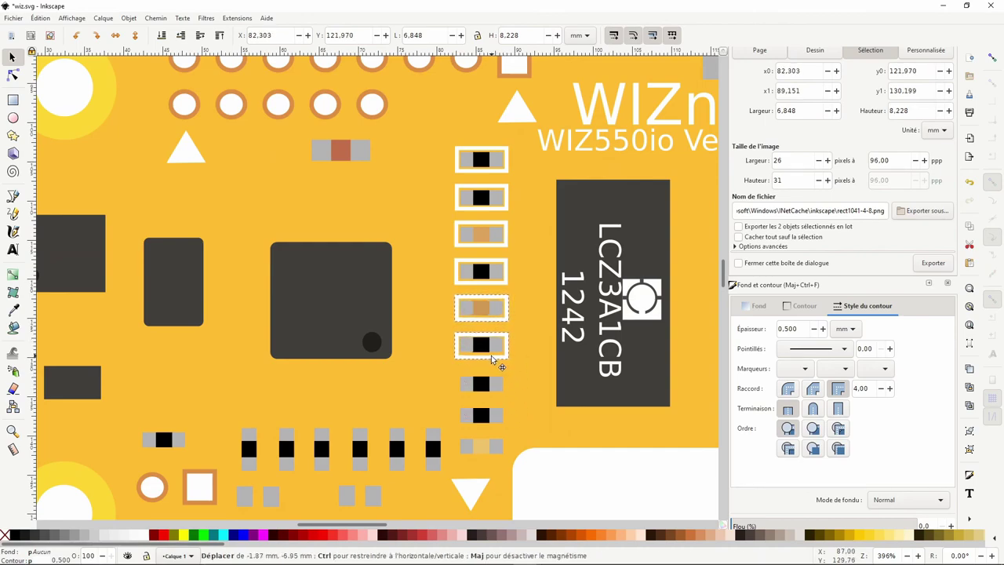
drag(493, 358, 492, 438)
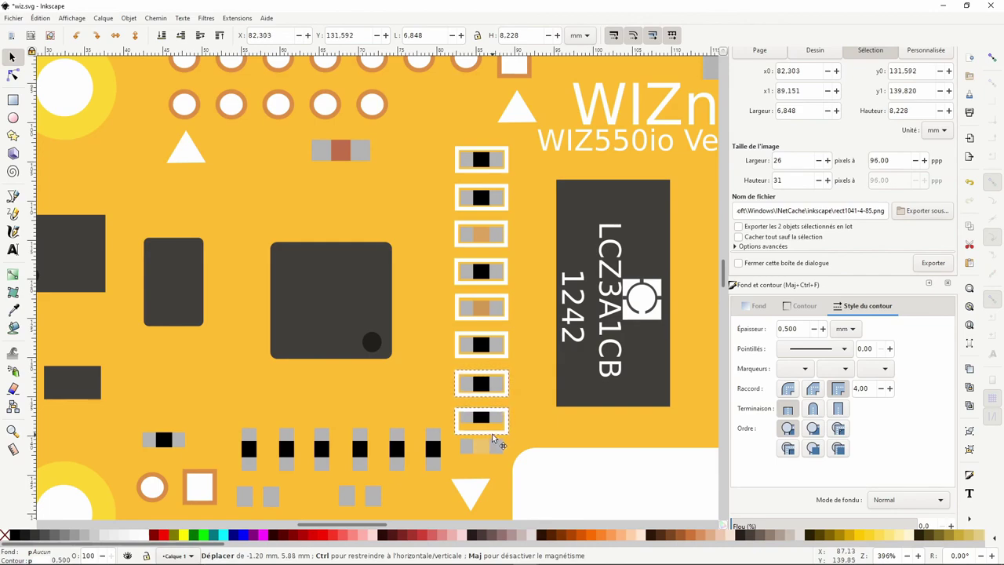
drag(493, 440, 494, 430)
Align a framed pad in the column and select the tan and black pads above it.
click(510, 394)
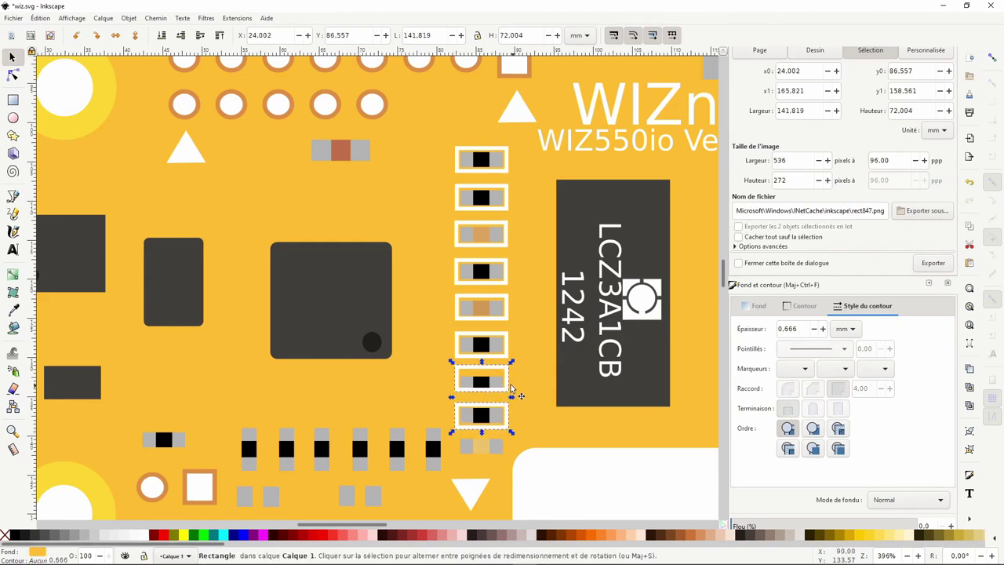
click(508, 384)
drag(508, 383, 507, 383)
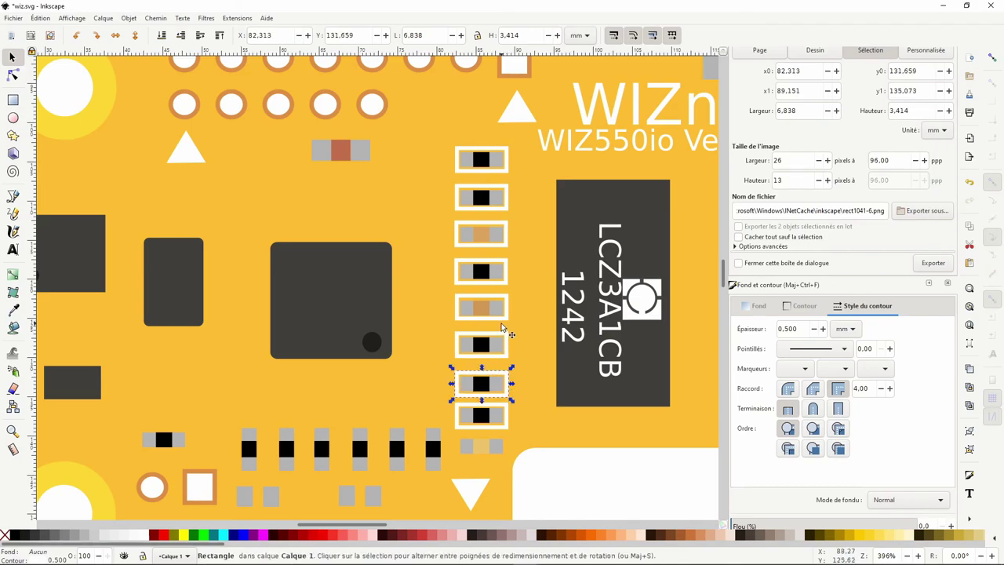
click(502, 321)
ctrl+scroll(502, 321, up, 2)
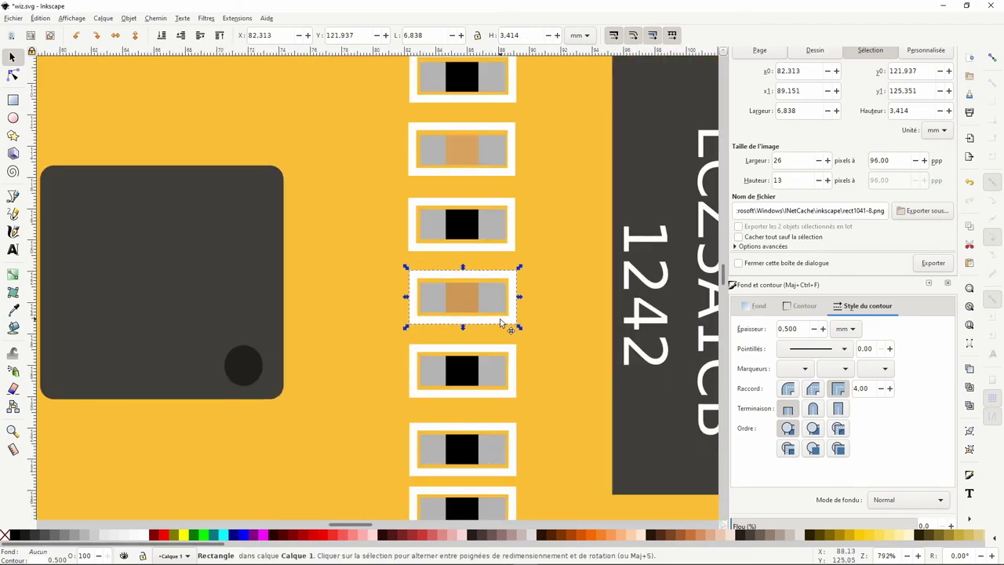
click(483, 242)
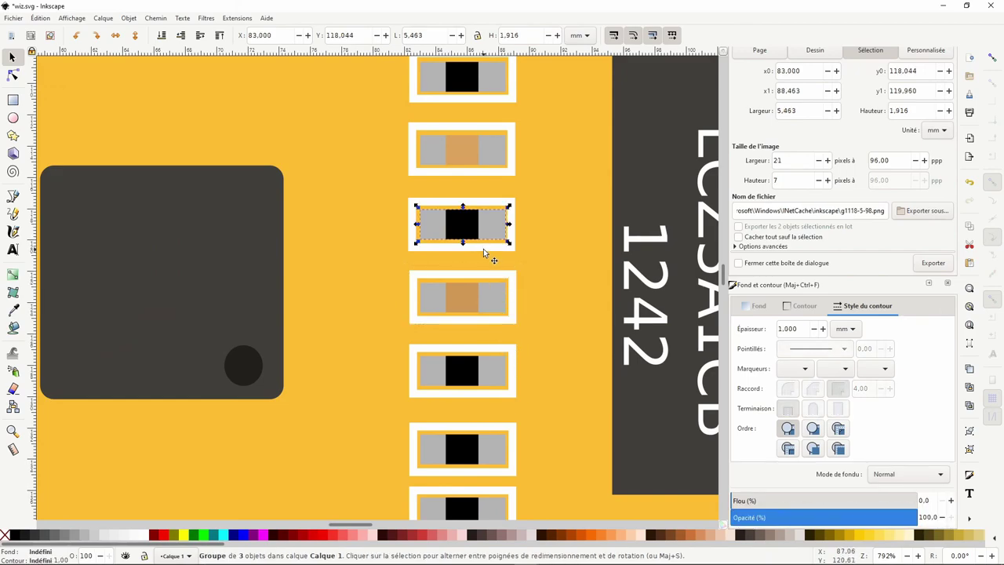
click(498, 174)
Move the topmost column frame onto the lone pad at left and centre it.
ctrl+scroll(486, 216, down, 7)
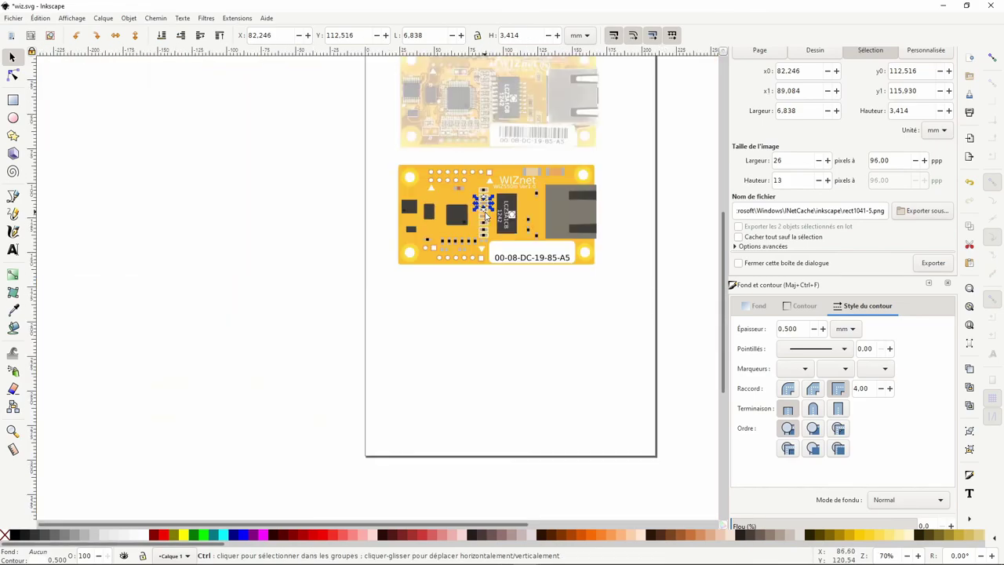
ctrl+scroll(486, 216, up, 4)
ctrl+scroll(448, 403, down, 1)
key(Escape)
ctrl+scroll(424, 302, down, 1)
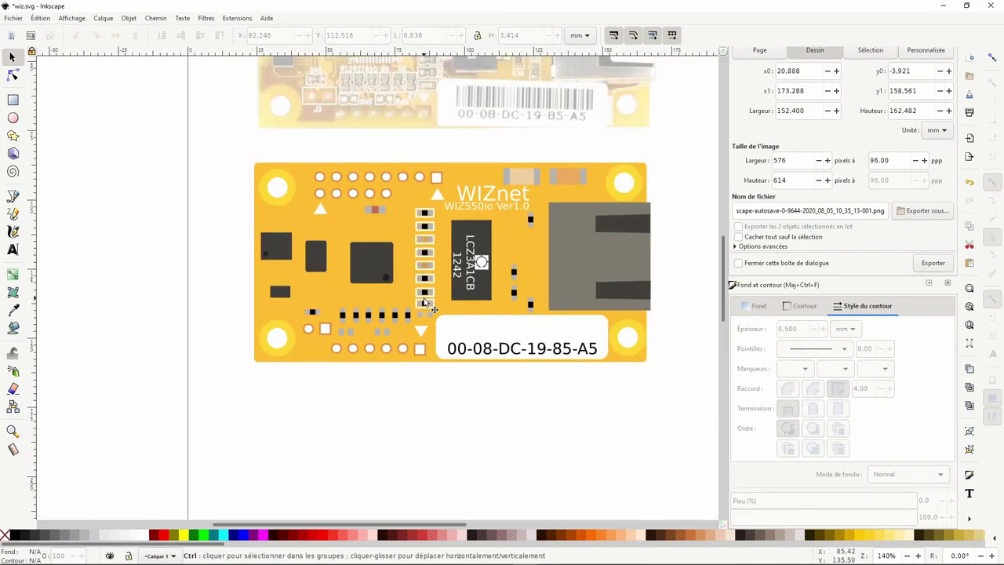
scroll(425, 302, up, 2)
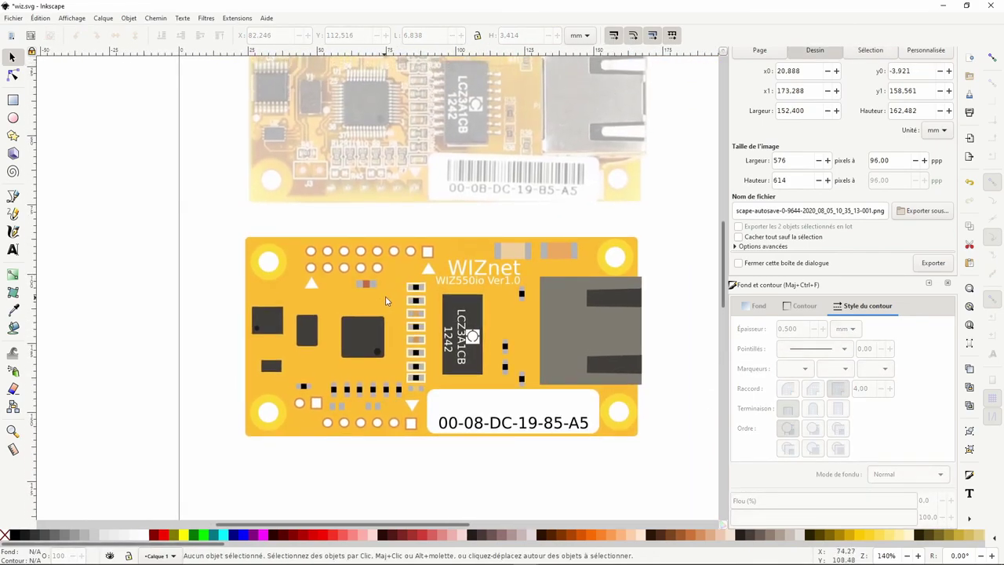
click(408, 288)
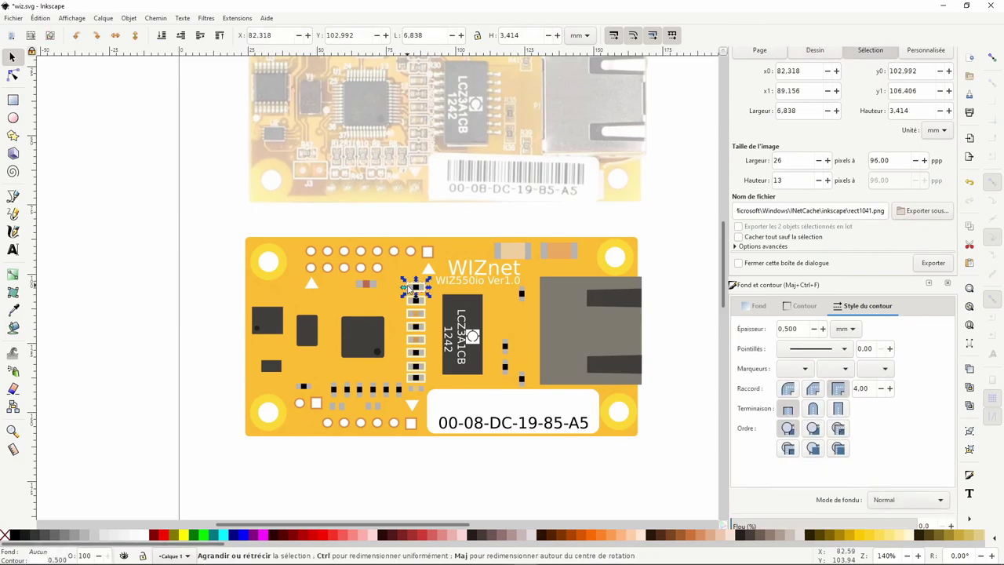
ctrl+scroll(409, 289, up, 4)
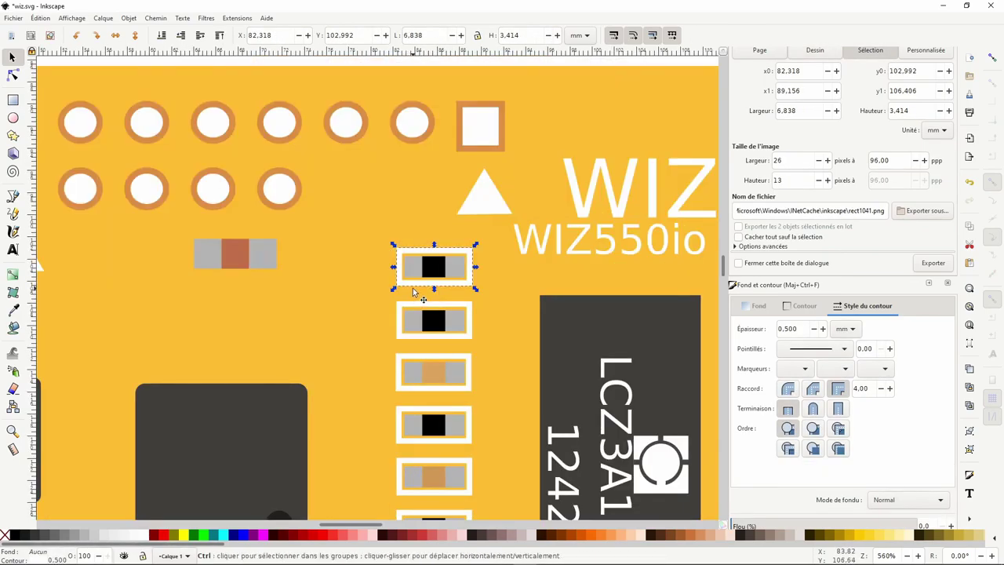
mouse_move(444, 274)
mouse_down()
mouse_move(423, 296)
mouse_move(237, 270)
mouse_move(287, 259)
mouse_move(239, 281)
mouse_up()
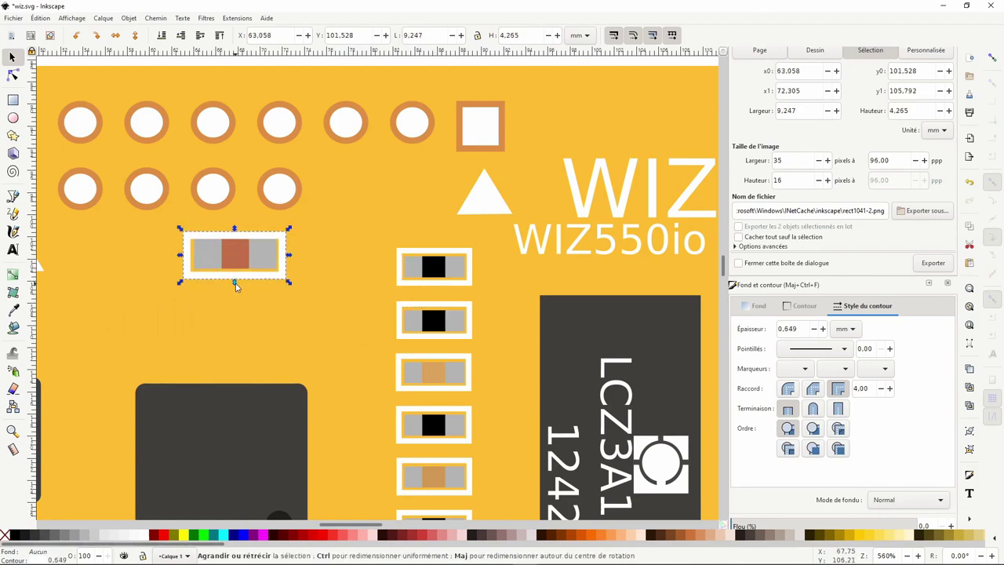
drag(255, 235, 255, 229)
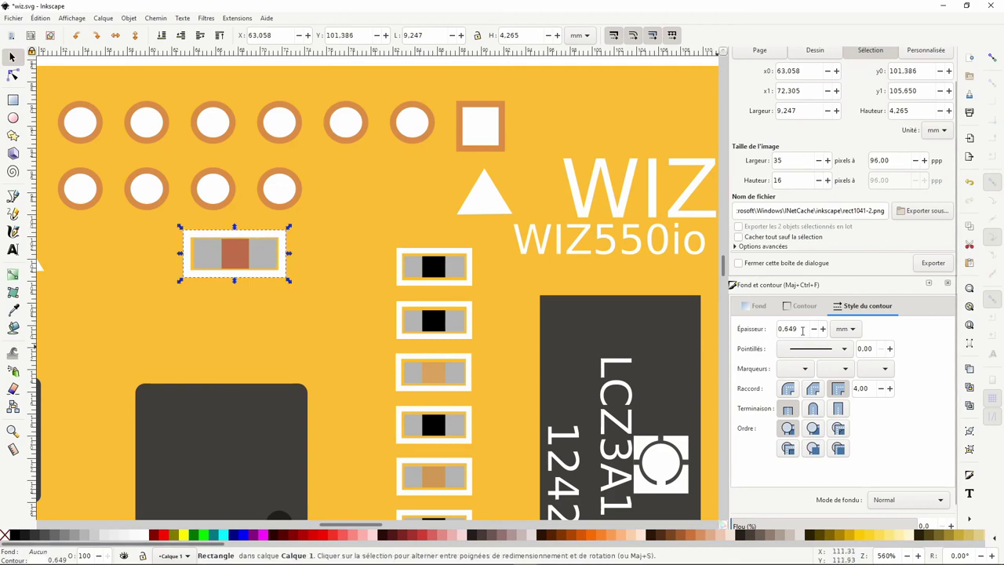
Give the frame around the left pad a 0.5 mm stroke width.
click(451, 270)
click(282, 260)
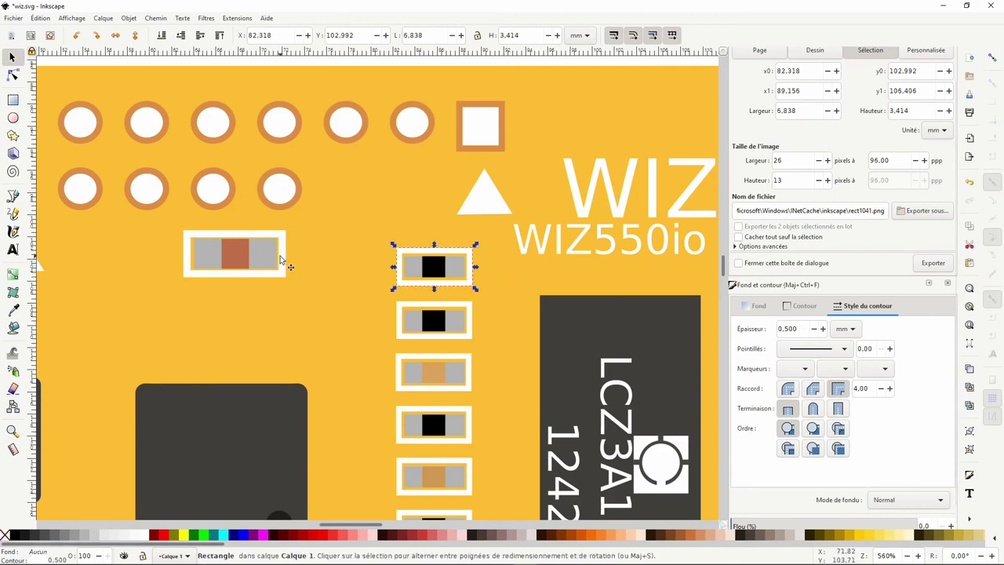
triple_click(793, 328)
text(0.5)
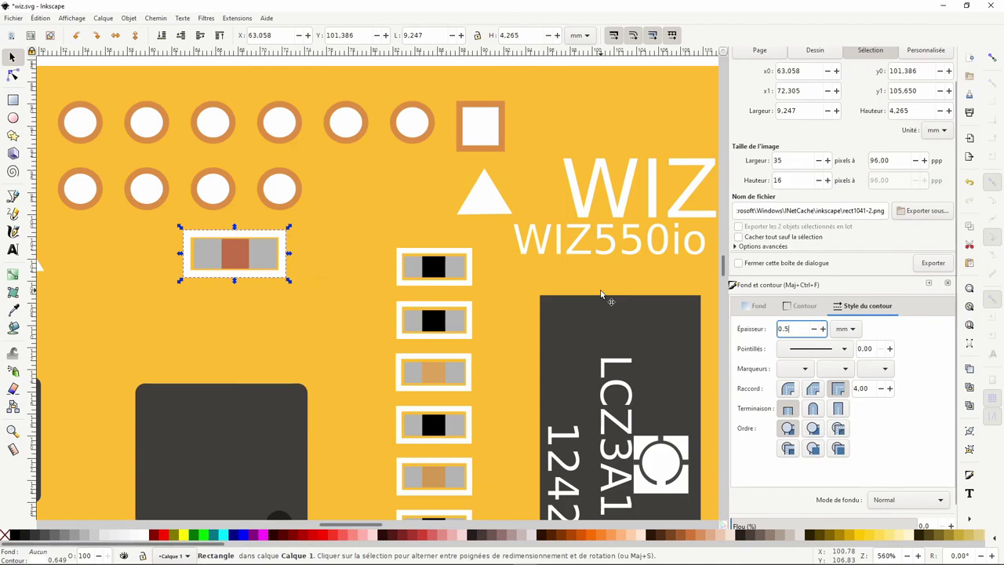
key(Return)
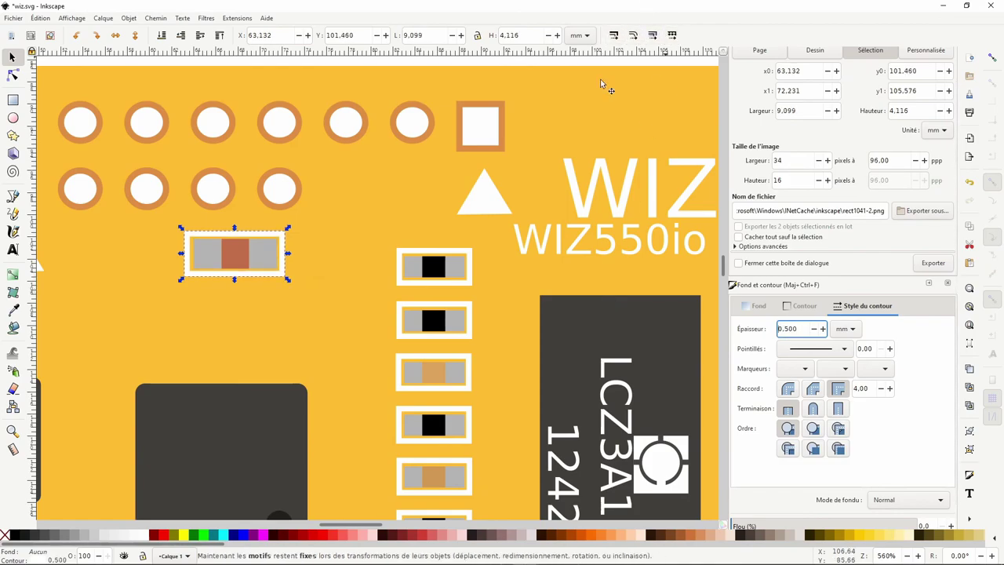
scroll(267, 345, down, 2)
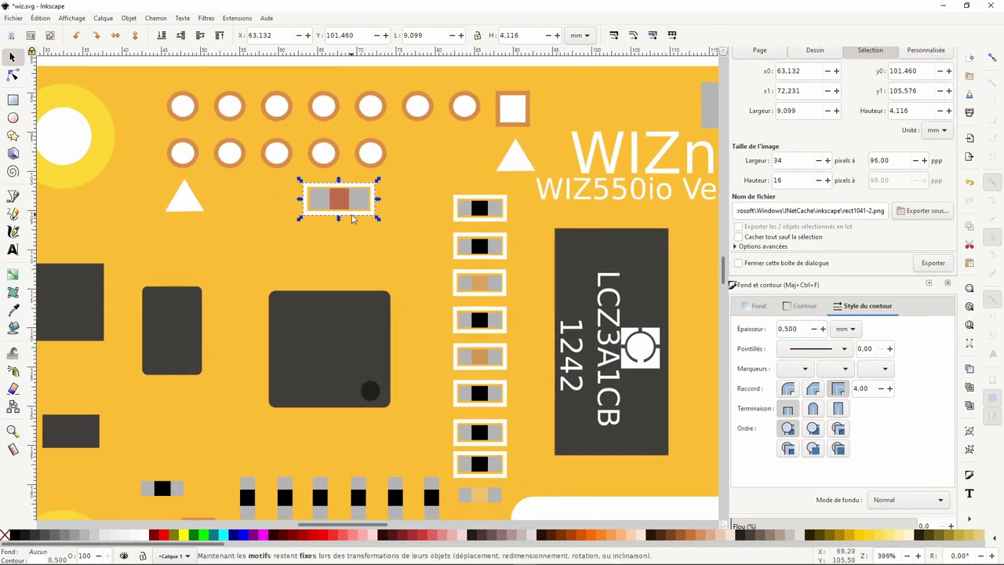
Shift five column pad frames left, rotating them 90° and back to horizontal.
click(476, 221)
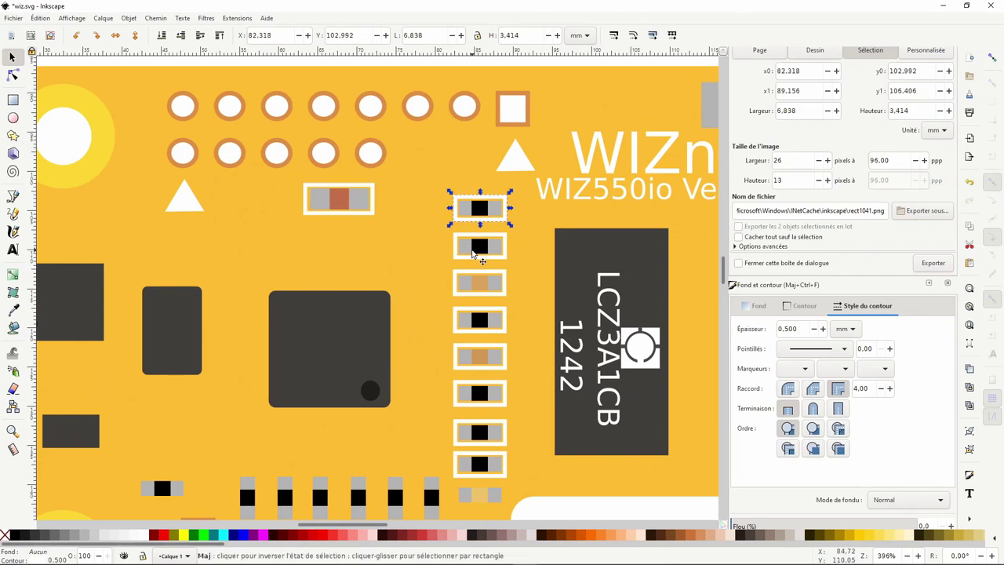
shift+click(474, 263)
shift+click(476, 299)
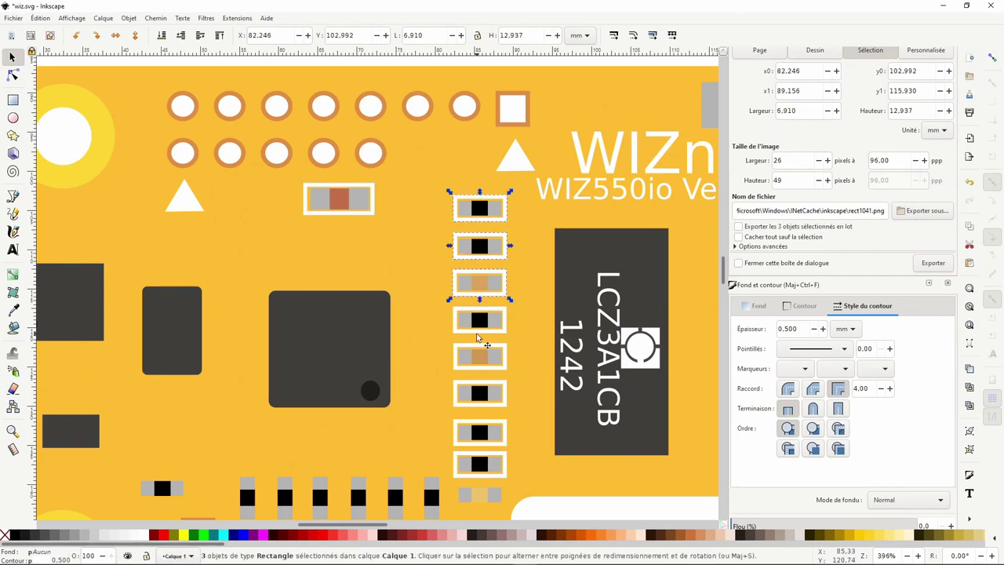
shift+click(477, 335)
shift+click(476, 368)
ctrl+scroll(448, 369, down, 2)
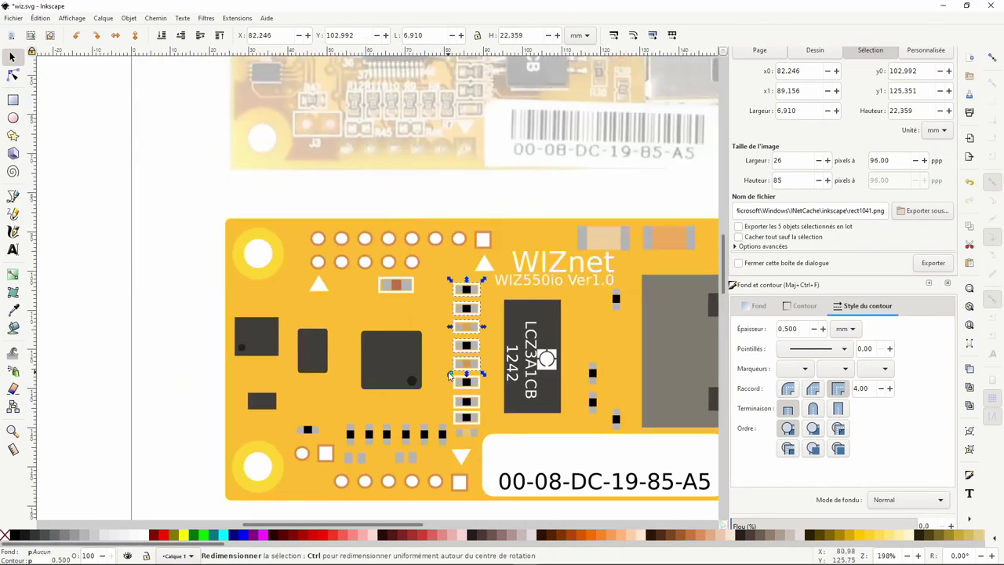
scroll(443, 333, down, 1)
drag(443, 333, 420, 369)
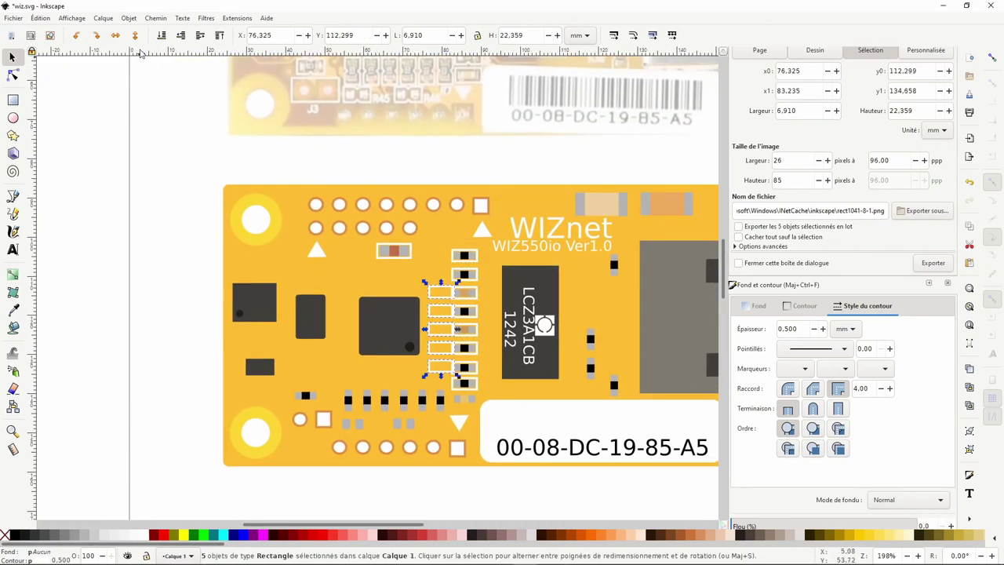
click(81, 37)
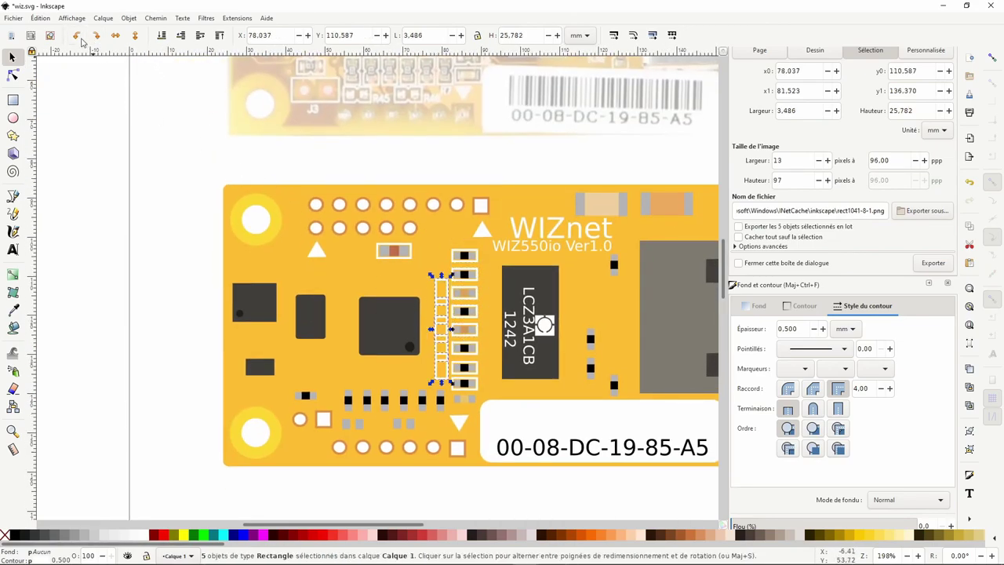
click(81, 38)
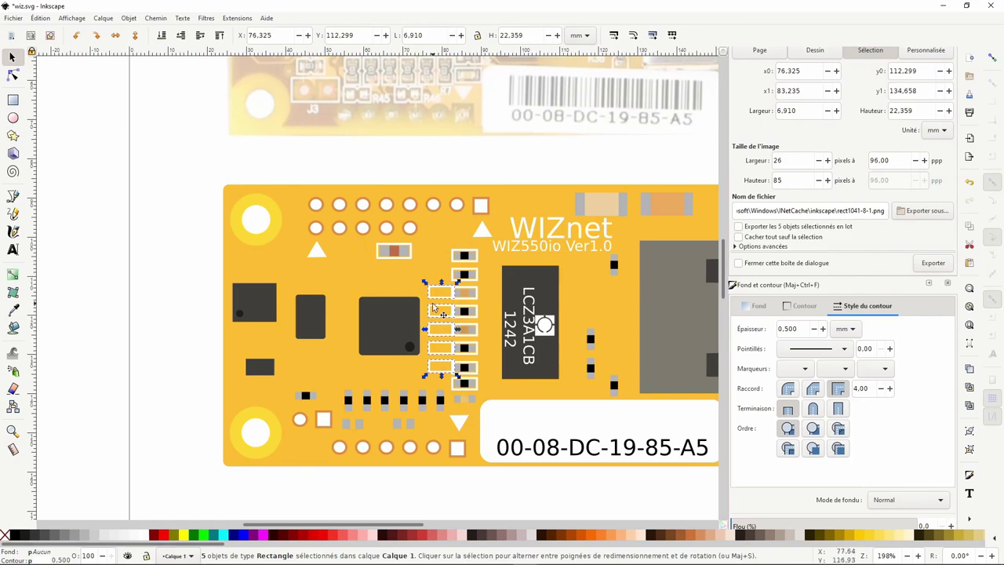
key(Escape)
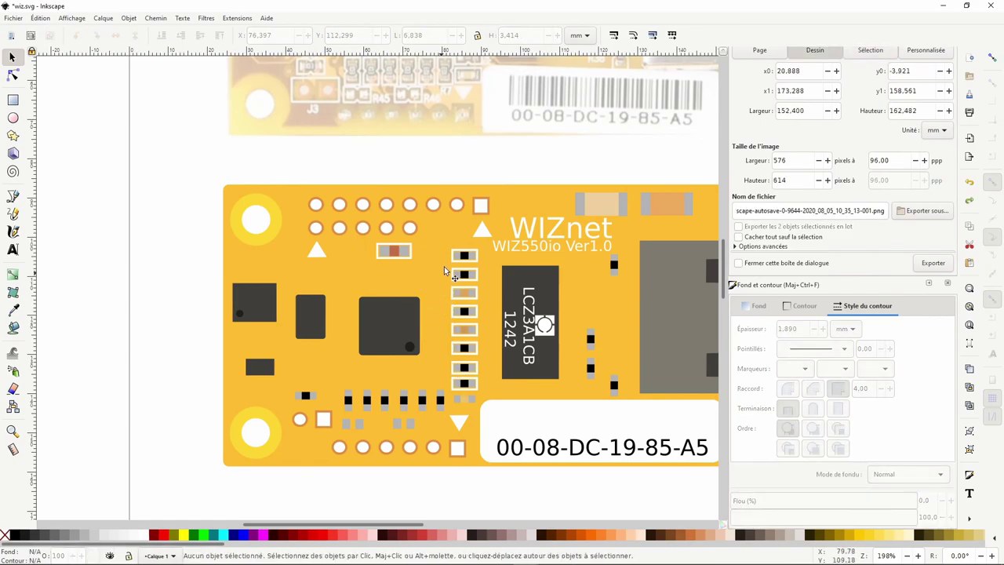
Move a white frame to the lower row and turn it upright over the first component.
click(453, 263)
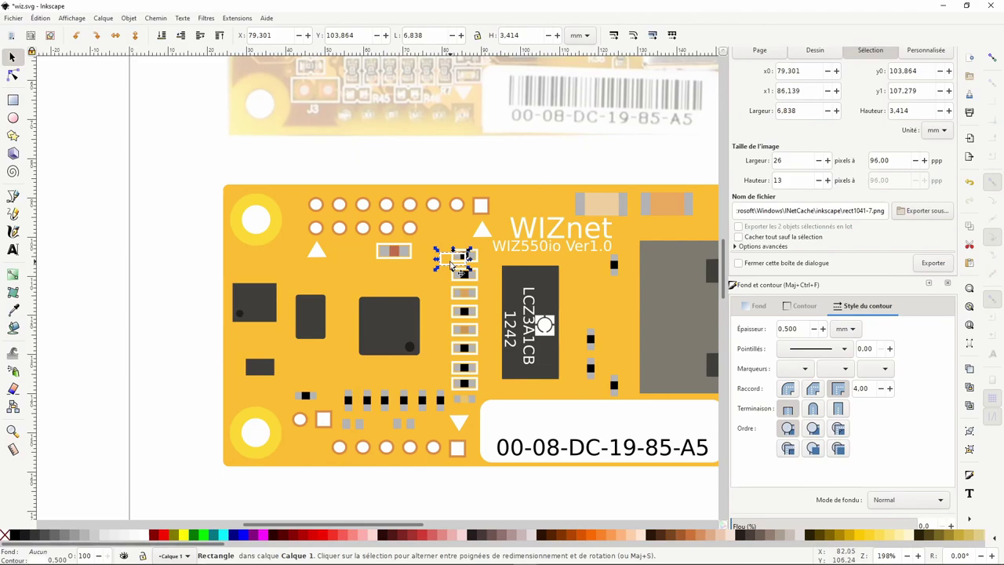
mouse_move(453, 263)
mouse_down()
mouse_move(352, 386)
mouse_move(337, 424)
mouse_up()
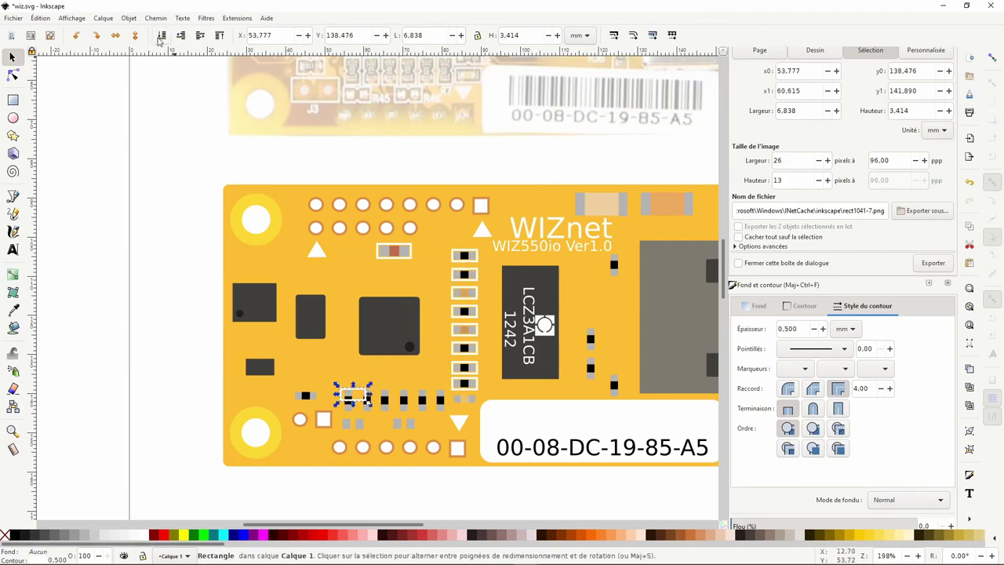
click(77, 36)
ctrl+scroll(388, 375, up, 3)
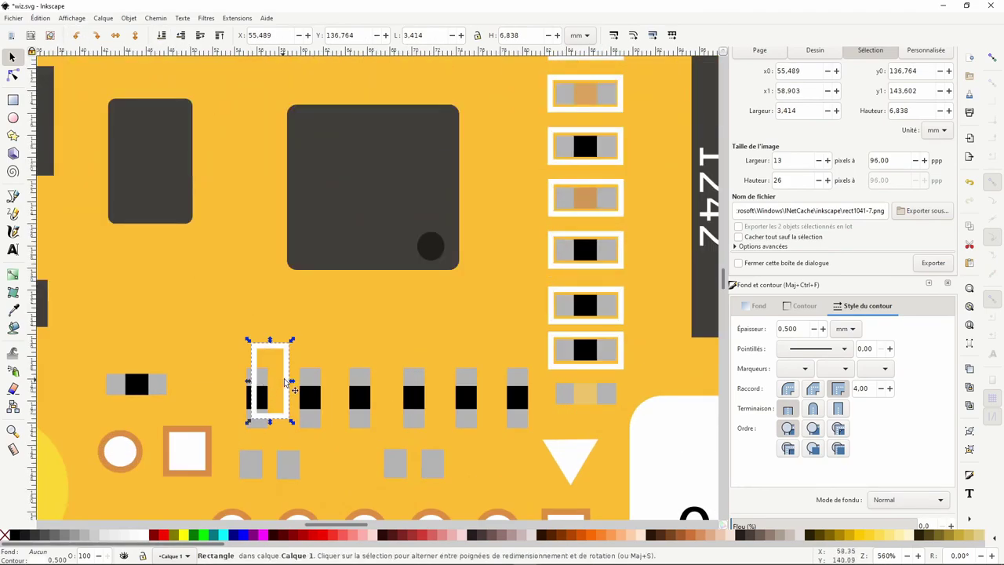
drag(286, 382, 271, 398)
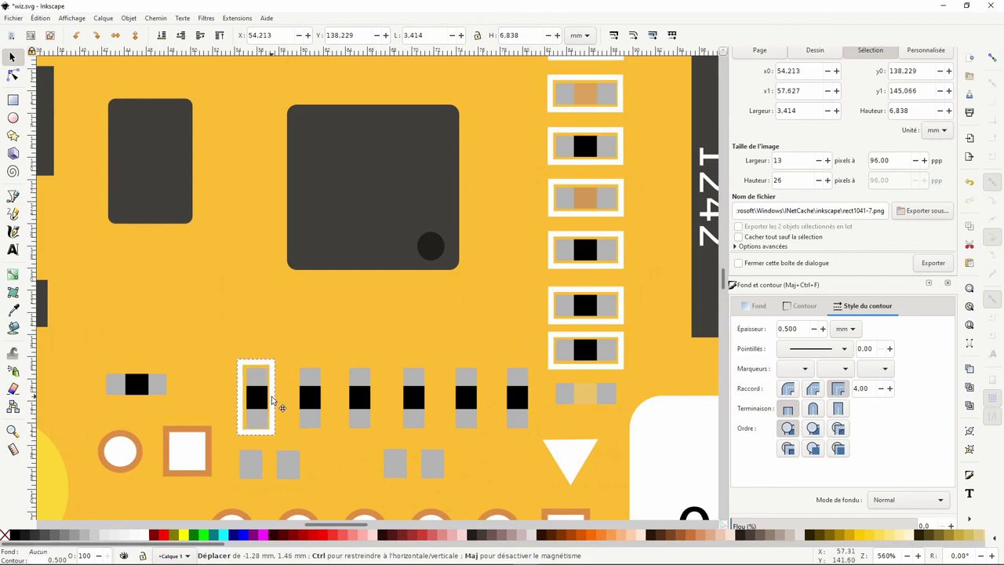
Duplicate the upright frame onto the next lower-row components and turn a copy sideways.
key(ctrl+d)
mouse_move(271, 401)
mouse_down()
mouse_move(378, 402)
mouse_move(392, 429)
mouse_move(429, 415)
mouse_move(443, 430)
mouse_move(484, 407)
mouse_move(505, 437)
mouse_move(537, 407)
mouse_move(592, 382)
mouse_move(606, 416)
mouse_up()
key(ctrl+d)
key(ctrl+d)
key(ctrl+d)
key(ctrl+d)
key(ctrl+bracketleft)
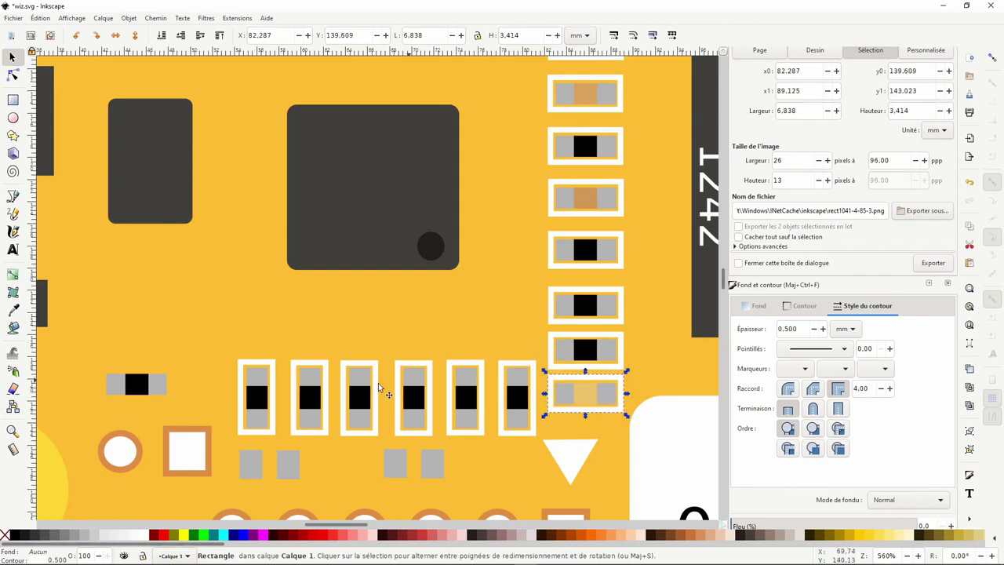
Paste frame copies around the two grey pad pairs at lower left.
key(ctrl+v)
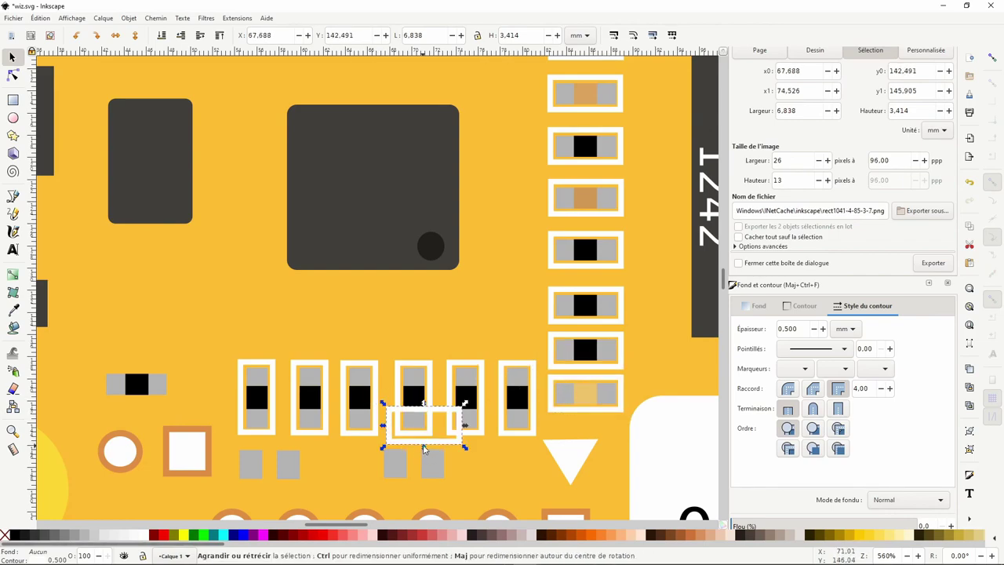
drag(424, 449, 263, 488)
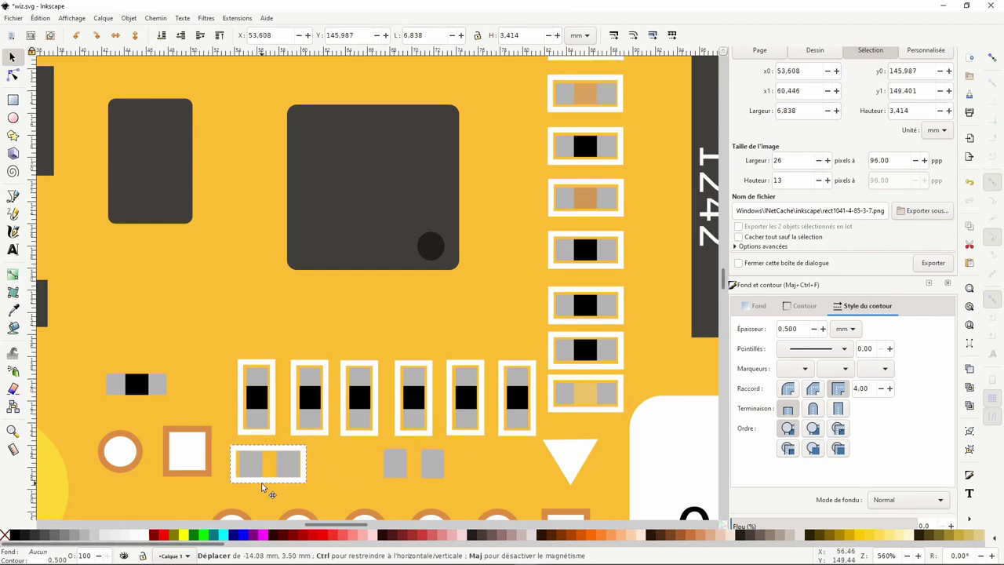
mouse_move(268, 449)
mouse_down()
mouse_move(311, 469)
mouse_move(295, 457)
mouse_move(436, 450)
mouse_up()
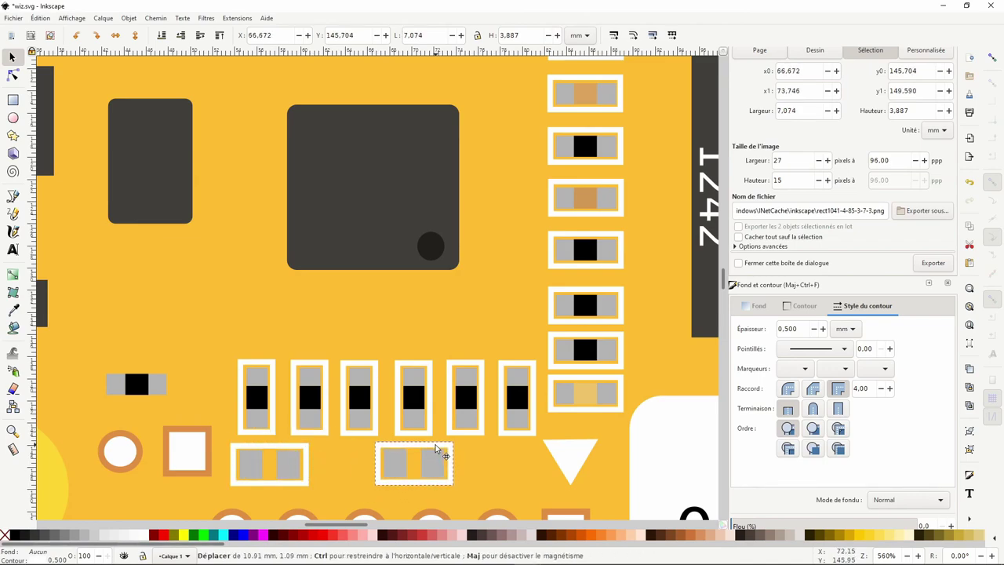
drag(435, 447, 435, 448)
Fit a white frame around the circle-and-square pad pair at lower left.
scroll(316, 352, down, 3)
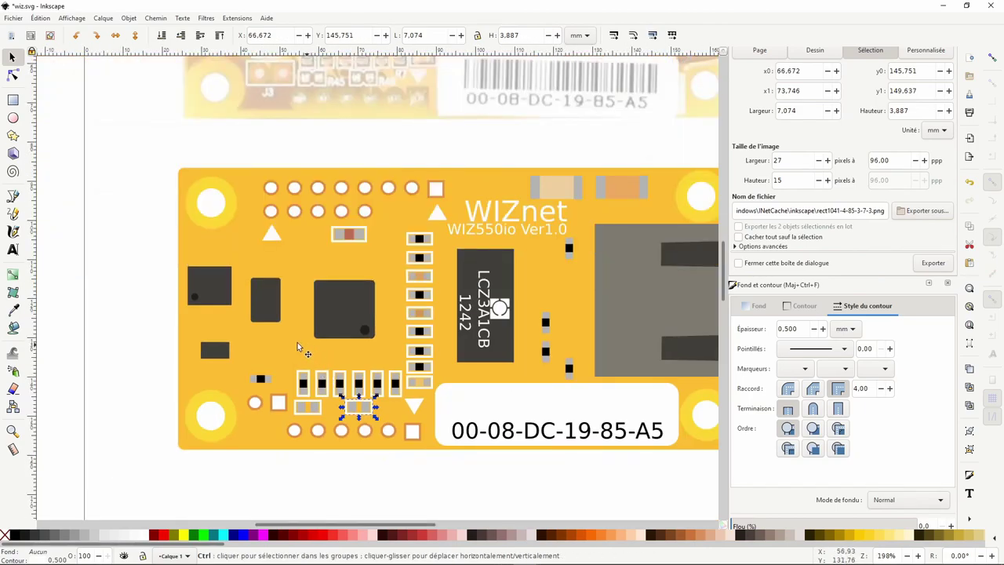
drag(359, 401, 308, 402)
scroll(287, 400, up, 3)
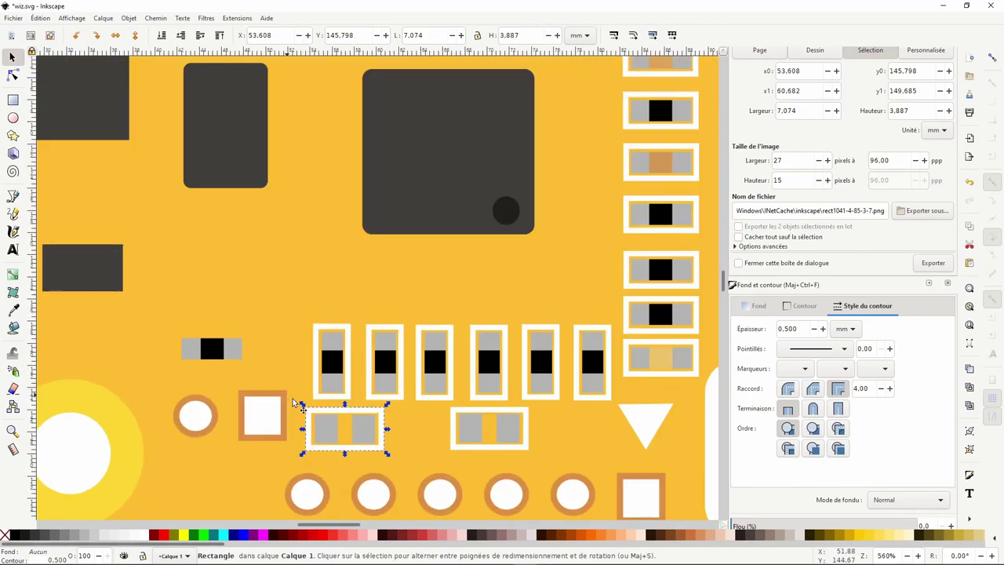
mouse_move(383, 429)
mouse_down()
mouse_move(246, 404)
mouse_move(295, 403)
mouse_up()
drag(232, 430, 238, 461)
drag(165, 416, 159, 416)
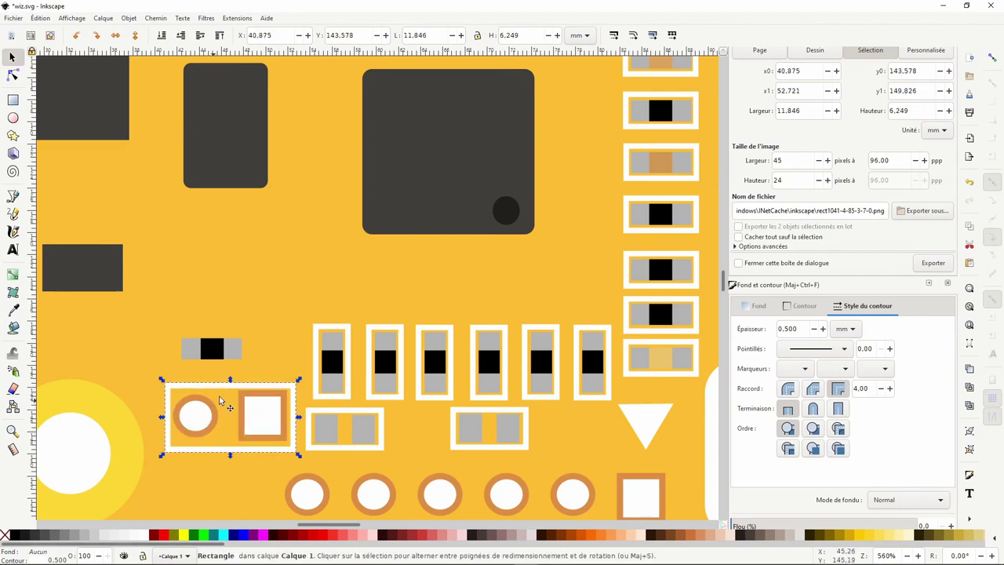
drag(229, 380, 230, 377)
ctrl+scroll(206, 337, down, 4)
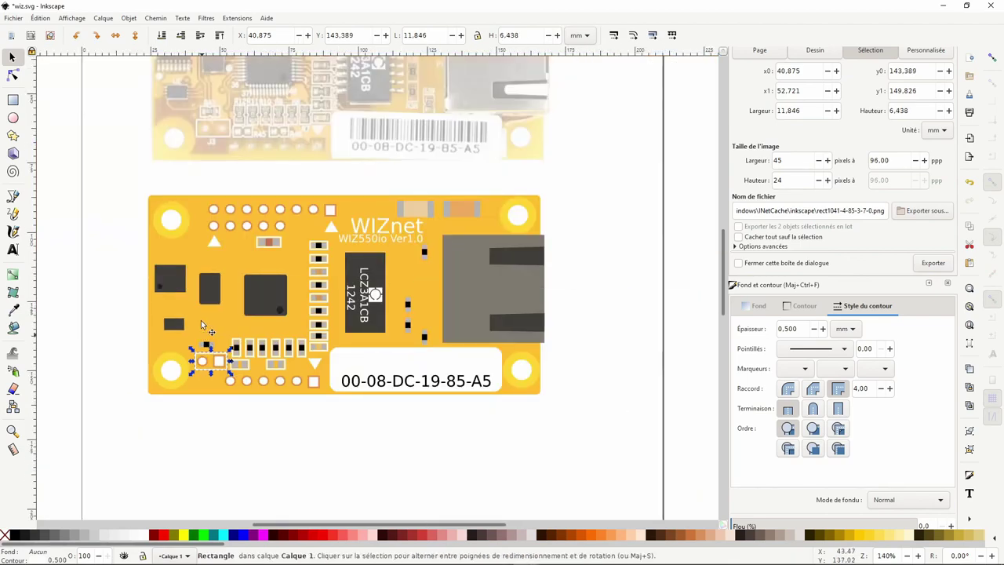
scroll(210, 304, up, 1)
scroll(210, 303, up, 1)
scroll(213, 329, up, 1)
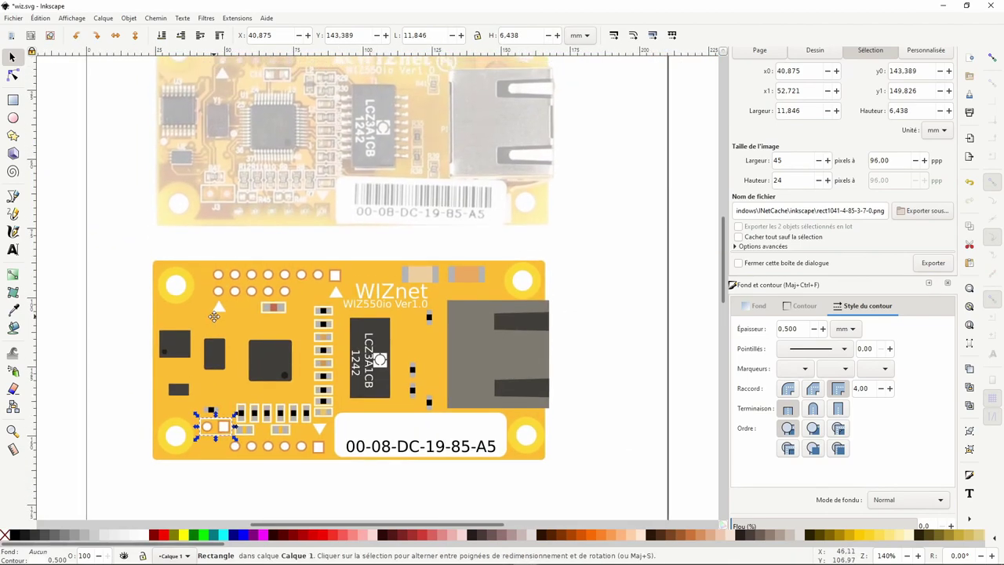
scroll(223, 383, up, 2)
scroll(223, 383, down, 2)
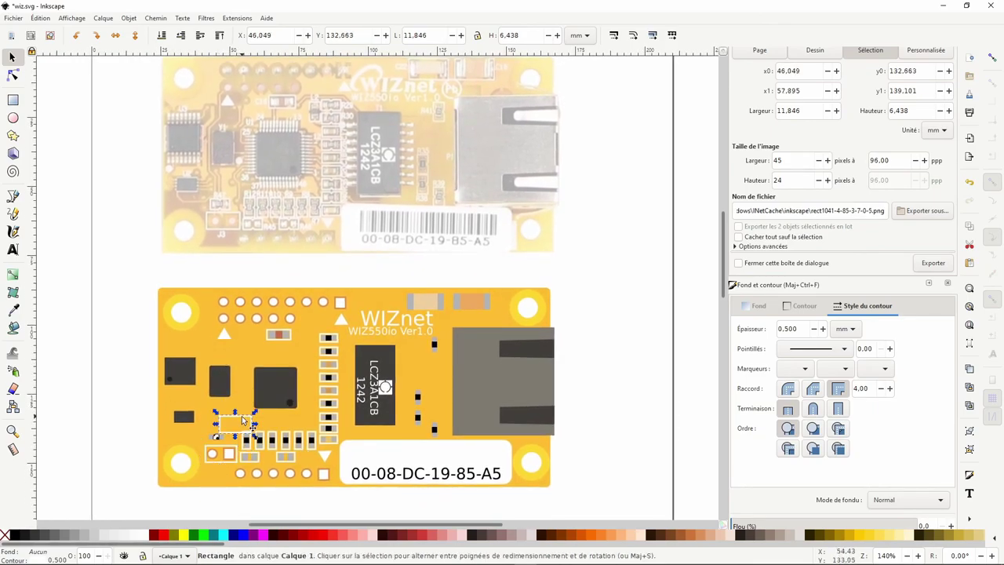
Frame the tan components beside the WIZnet logo along the top edge.
mouse_move(226, 453)
mouse_down()
mouse_move(433, 291)
mouse_move(472, 304)
mouse_up()
scroll(435, 296, up, 3)
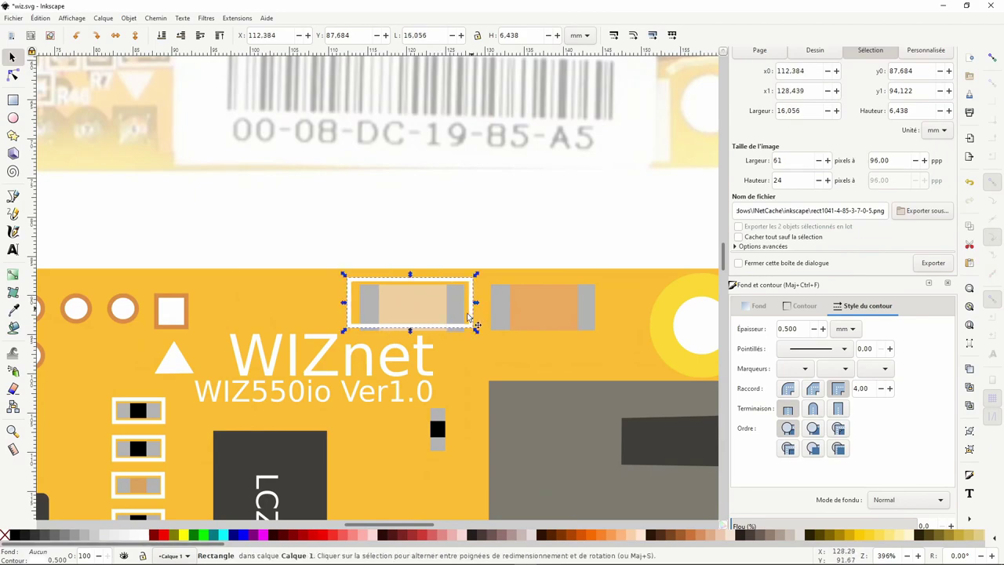
drag(409, 330, 410, 344)
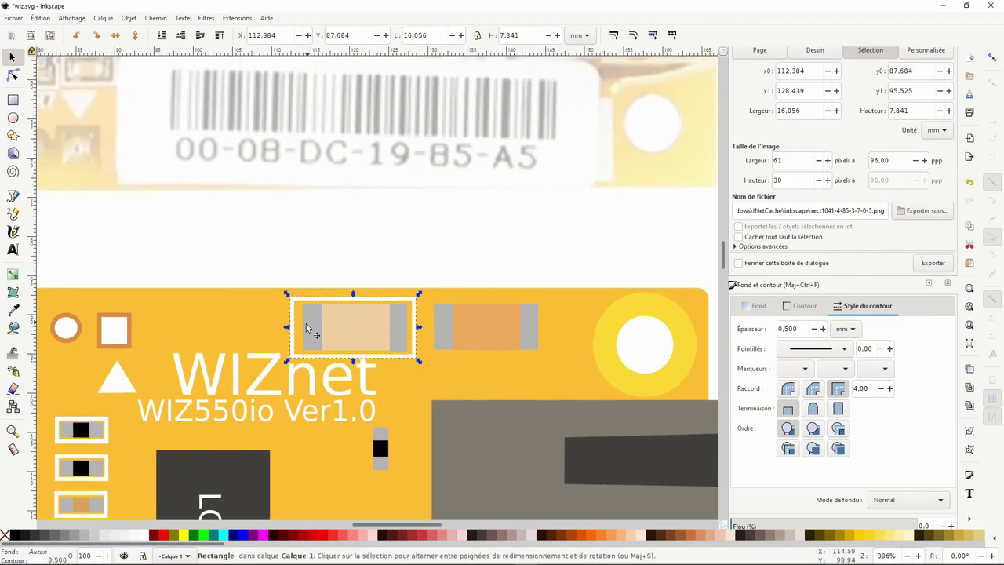
mouse_move(289, 330)
mouse_down()
mouse_move(488, 376)
mouse_move(500, 355)
mouse_up()
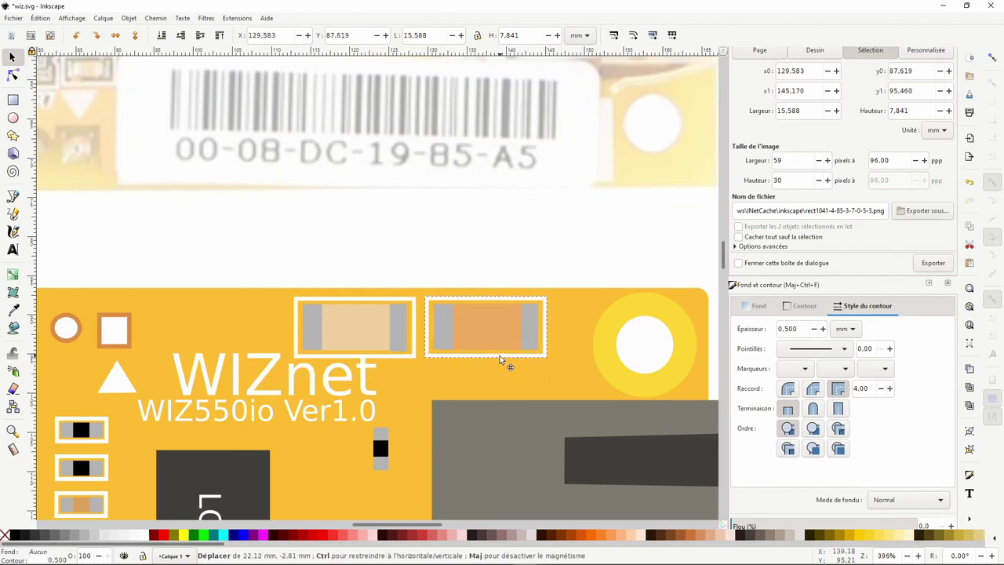
scroll(423, 303, down, 4)
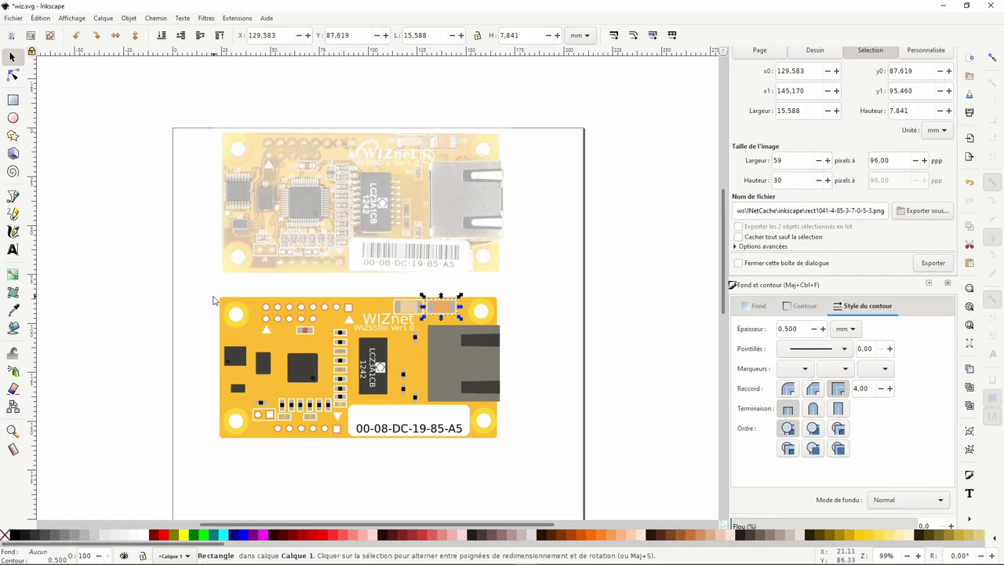
scroll(254, 306, left, 1)
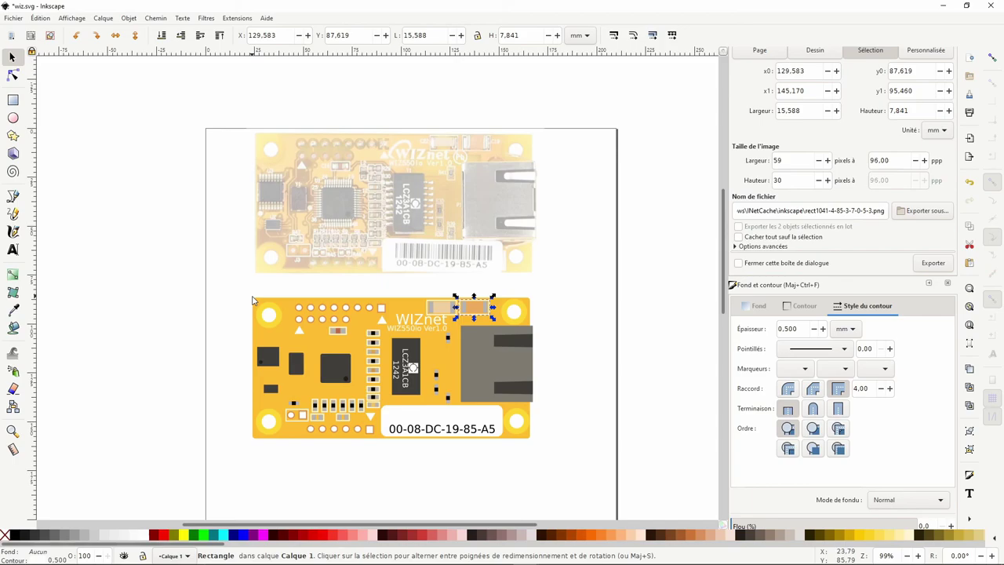
click(546, 274)
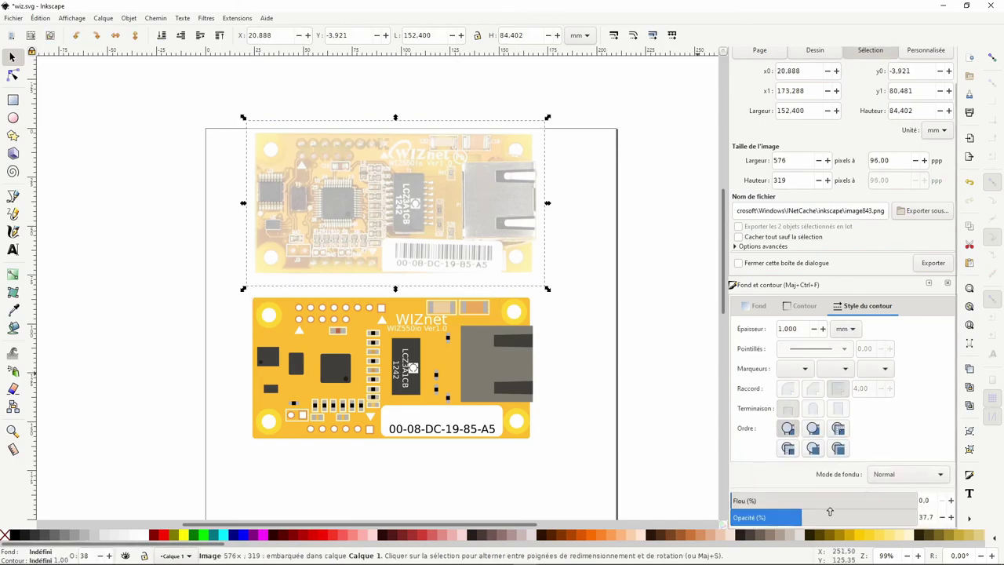
Make the reference photo fully opaque and nudge the lower-left circle pad right.
drag(830, 516, 1001, 518)
click(640, 268)
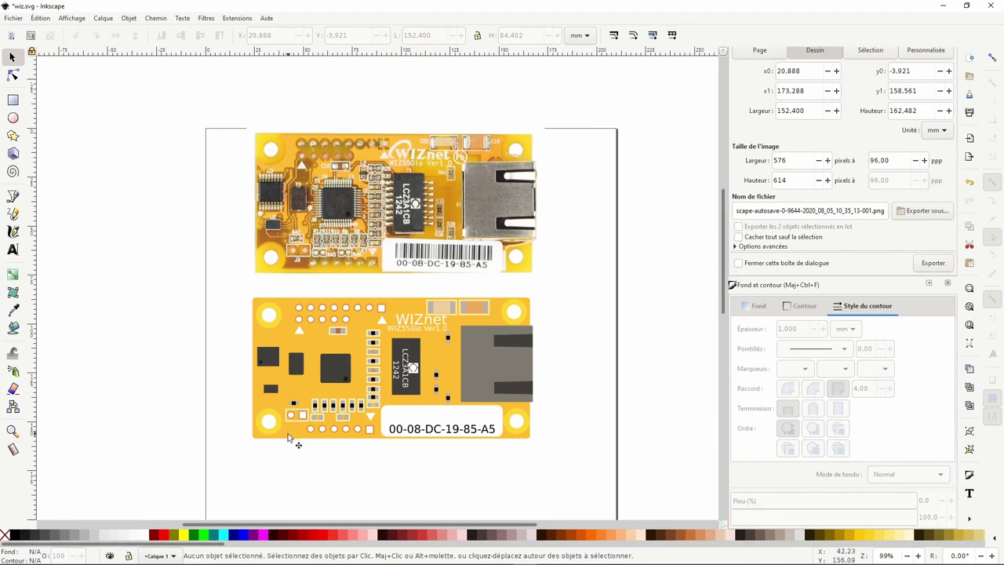
ctrl+scroll(288, 436, up, 2)
ctrl+scroll(315, 431, up, 1)
click(313, 430)
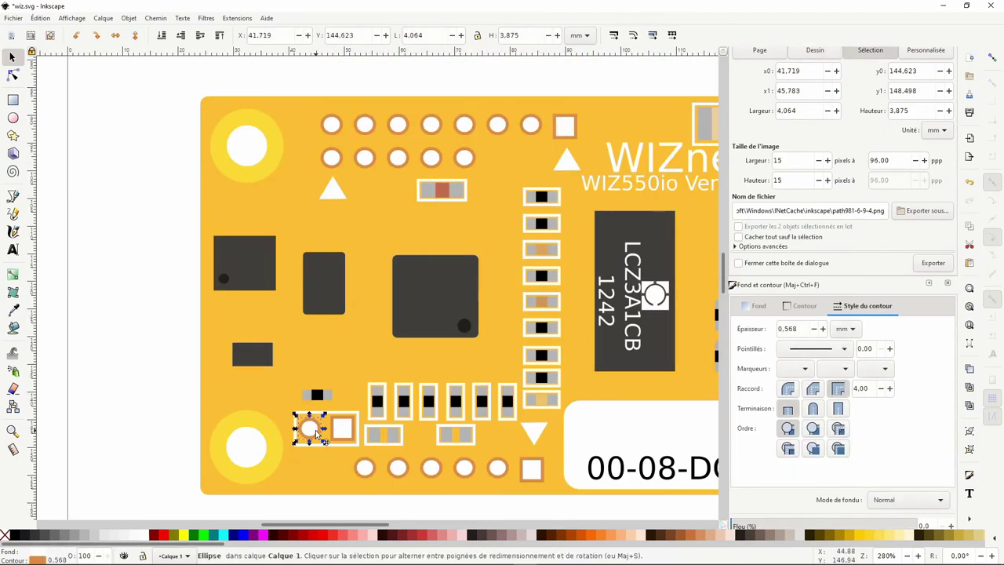
key(Right)
click(340, 429)
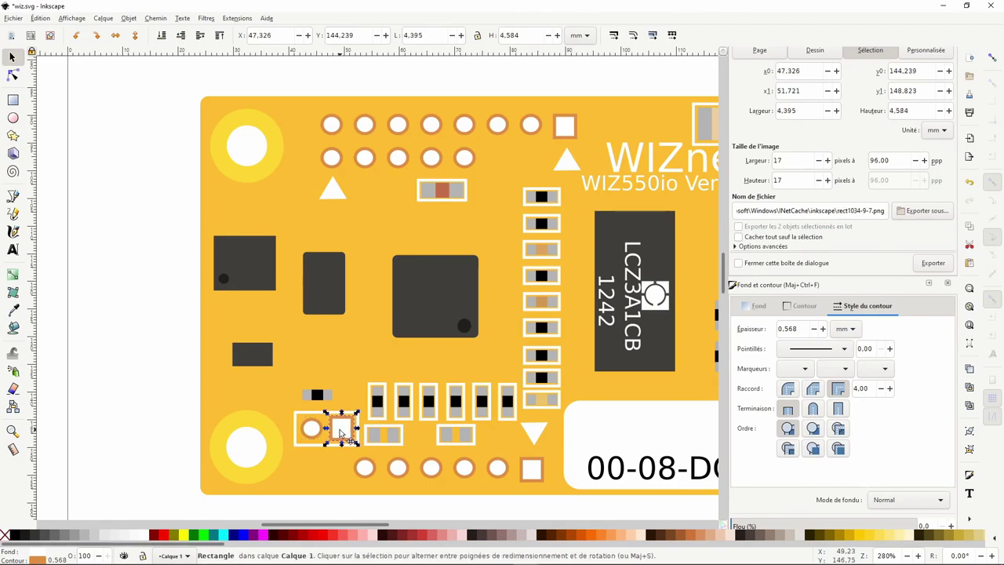
click(135, 325)
Nudge the rotated label on the LCZ3A1CB chip slightly left.
ctrl+scroll(134, 325, down, 2)
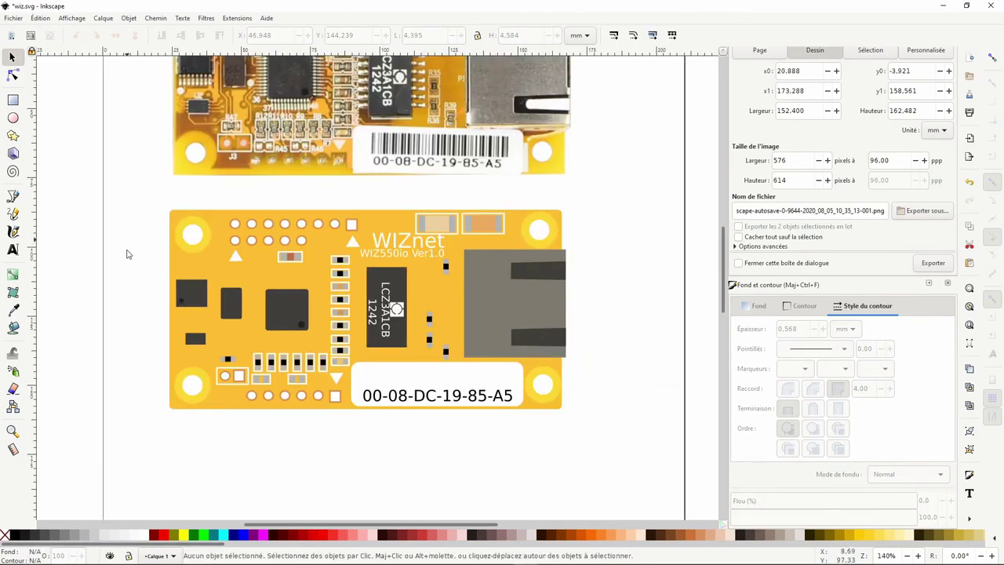
scroll(128, 253, up, 1)
scroll(173, 313, up, 1)
mouse_move(182, 355)
mouse_down()
mouse_move(165, 390)
mouse_move(183, 397)
mouse_move(196, 371)
mouse_up()
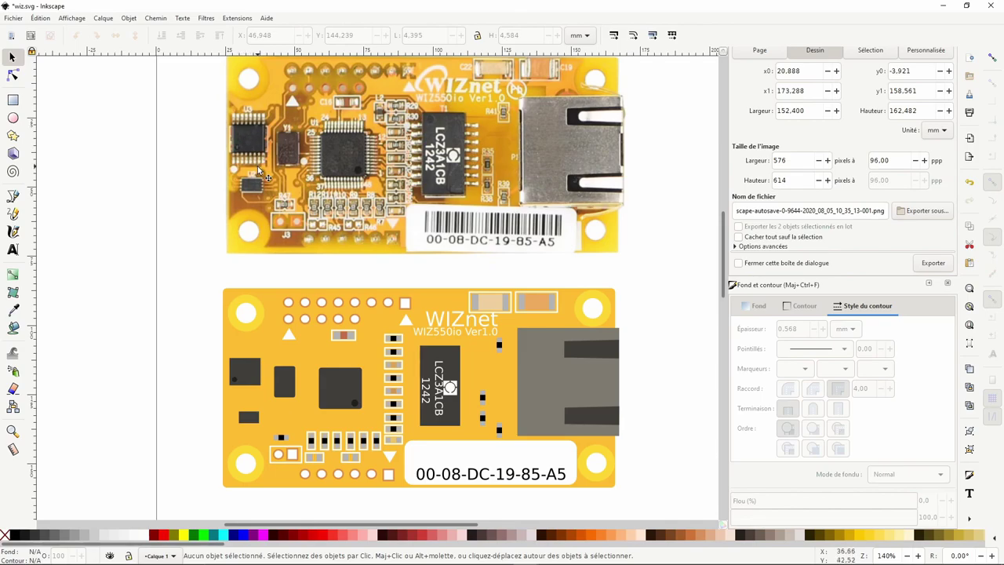
click(450, 388)
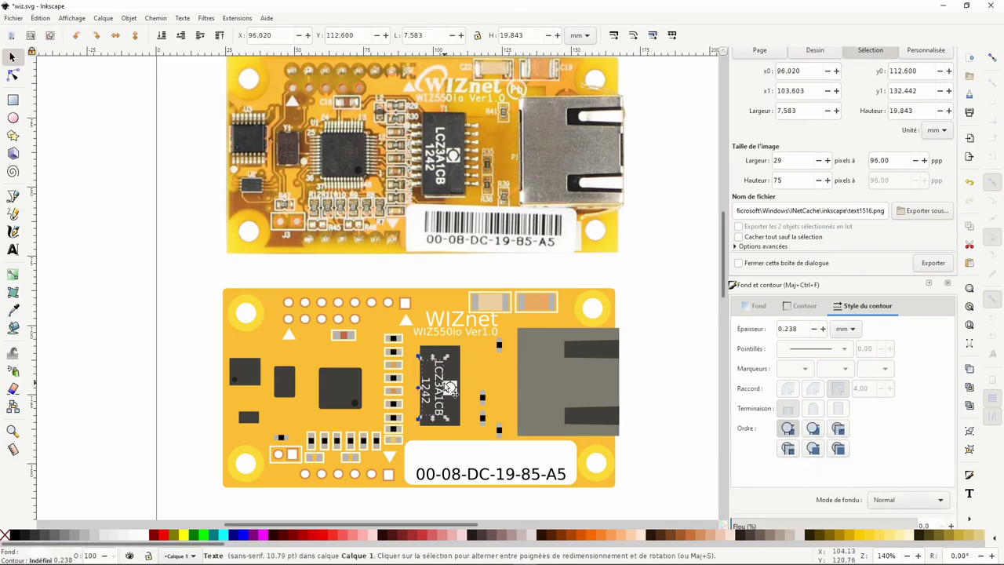
key(alt+Left)
key(alt+Left)
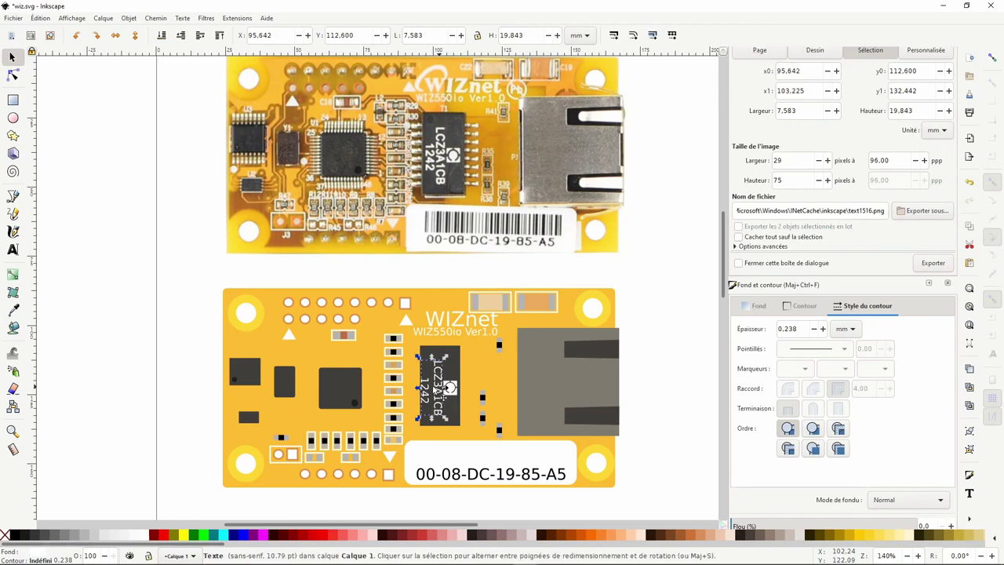
click(130, 292)
scroll(131, 292, down, 1)
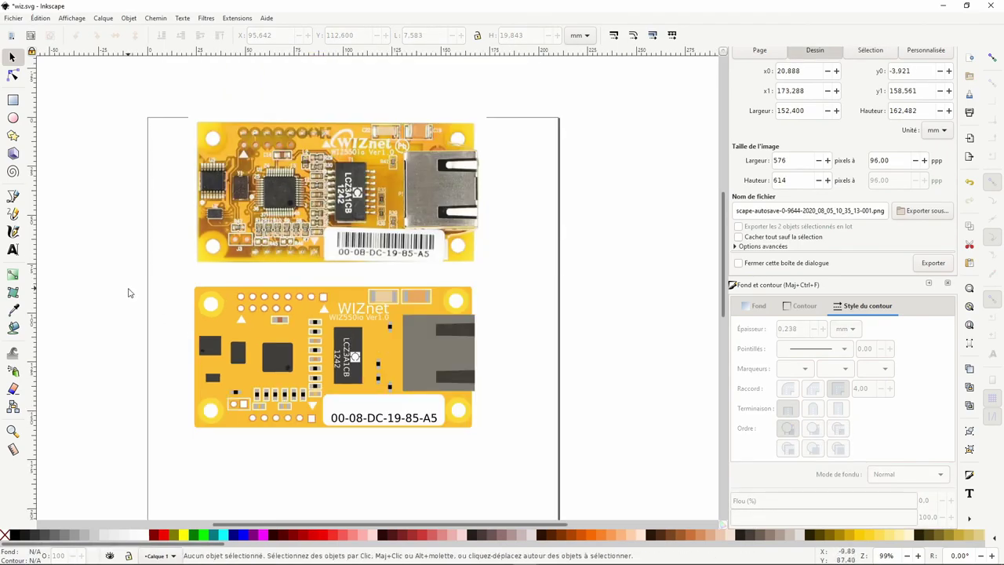
scroll(130, 292, up, 1)
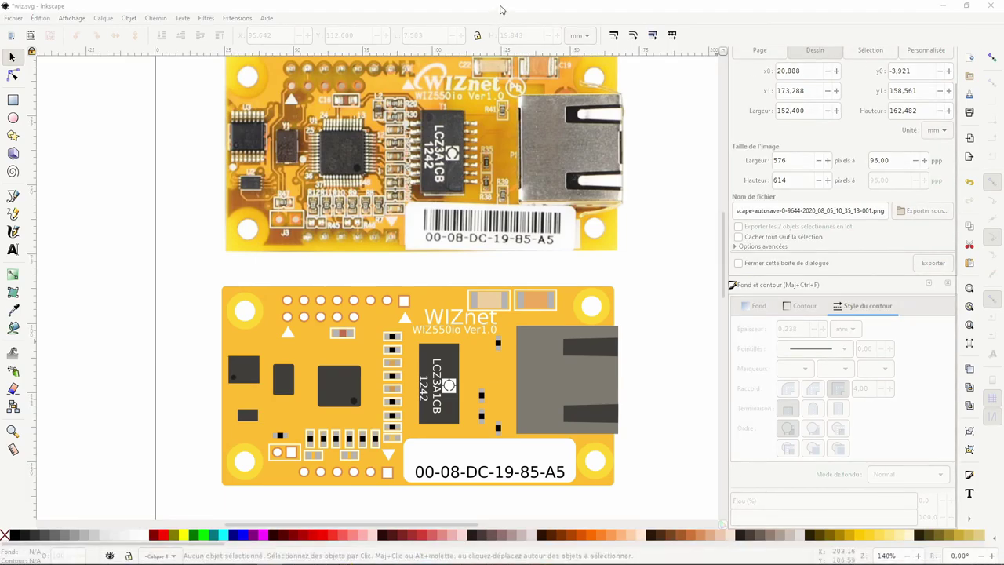
Enlarge the angled WIZ550io product photo and snip the region around its main chip.
scroll(401, 272, down, 4)
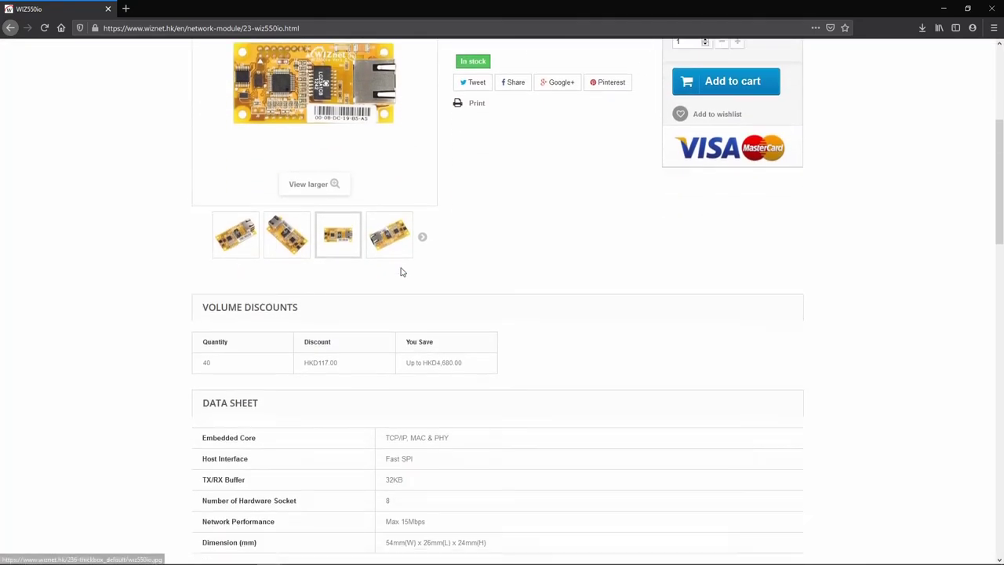
scroll(401, 268, down, 1)
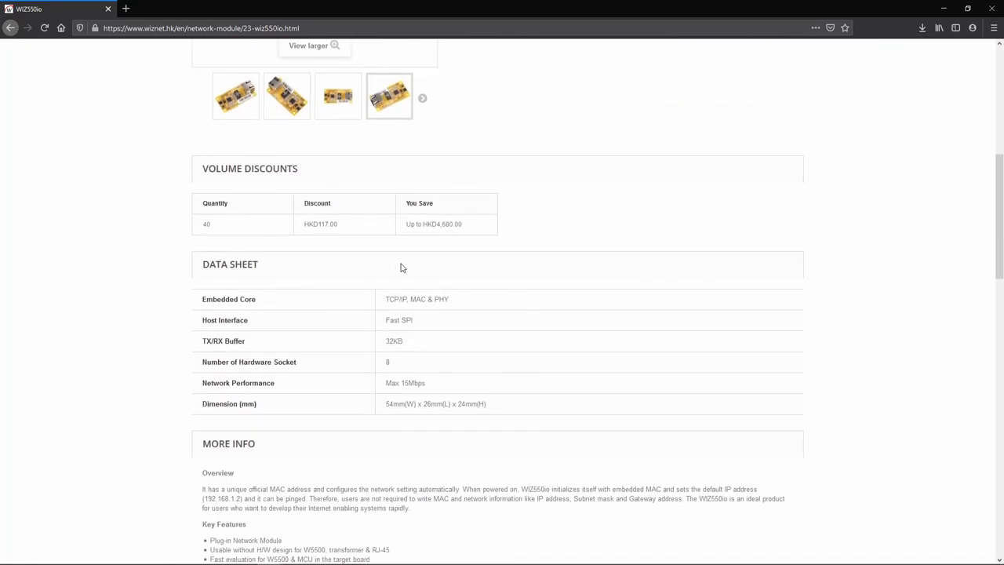
scroll(400, 254, up, 1)
scroll(400, 253, up, 2)
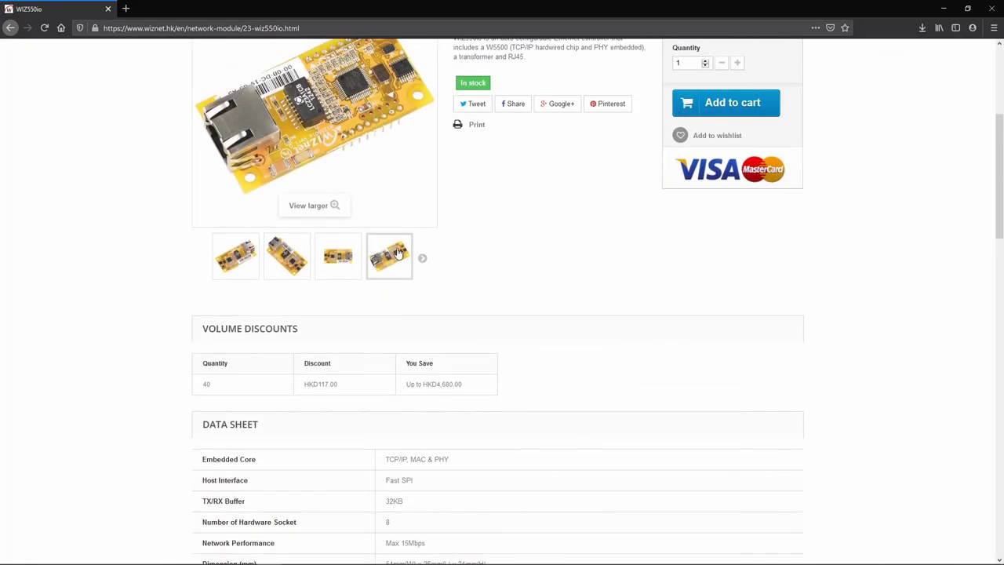
click(348, 252)
click(302, 294)
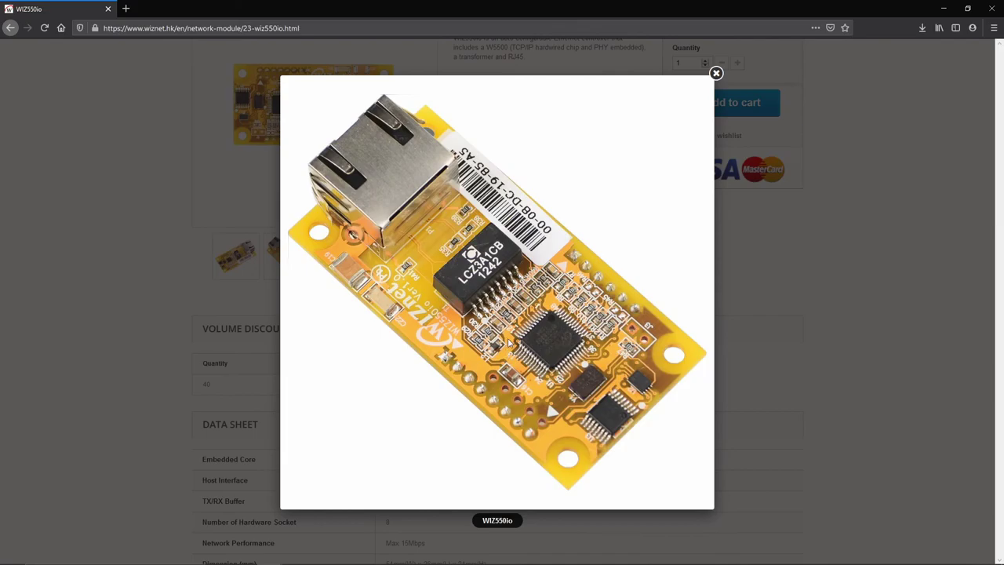
key(super+shift+s)
drag(505, 297, 590, 369)
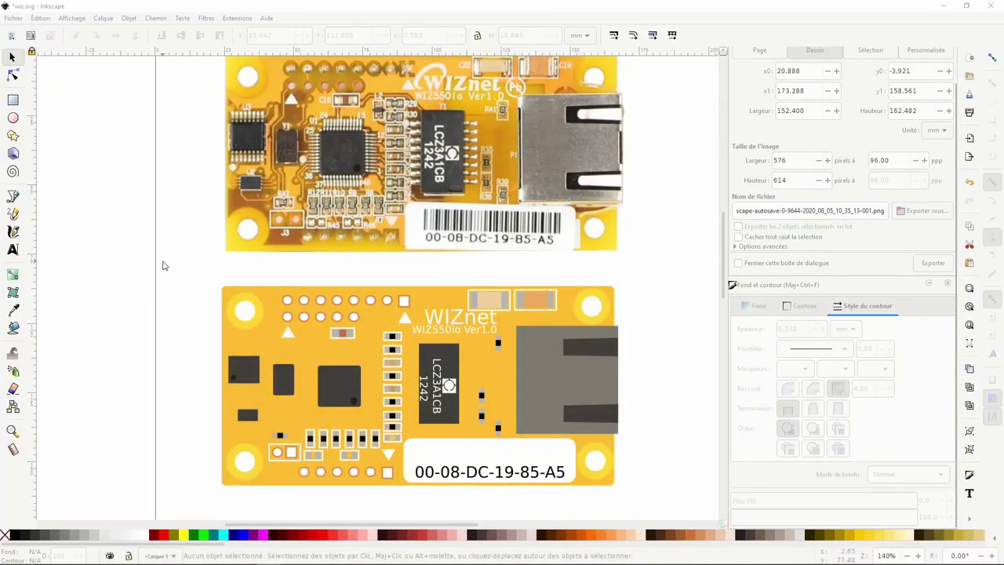
Paste the chip snip, rotate it 180° and move it left off the board.
key(ctrl+v)
ctrl+scroll(189, 300, up, 2)
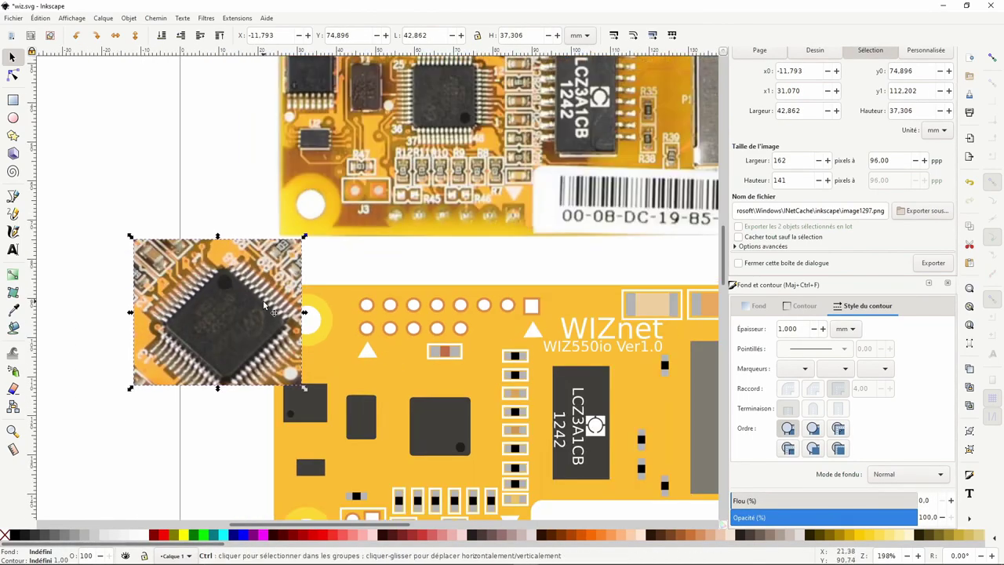
double_click(76, 34)
drag(218, 302, 167, 299)
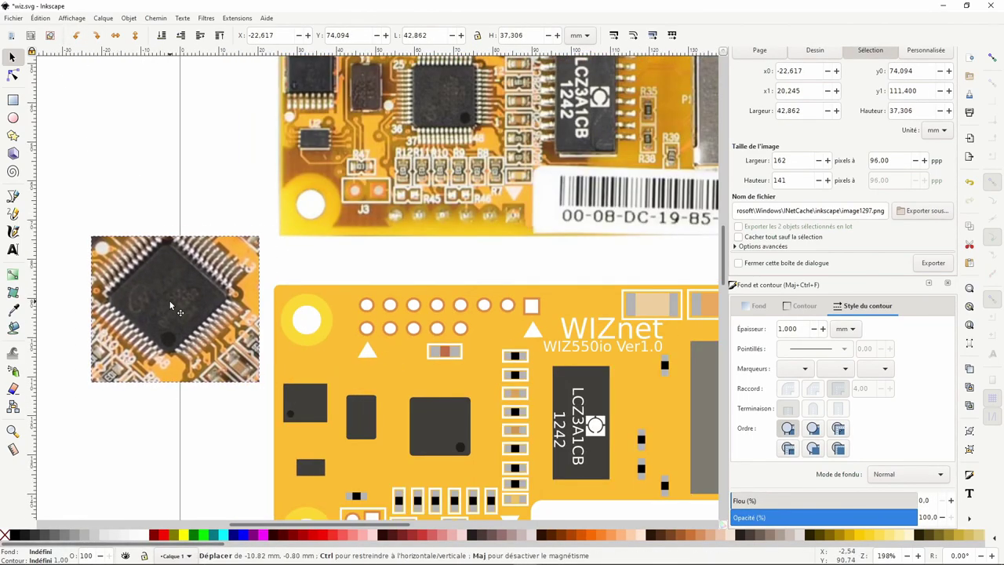
Label the large dark chip 'Wiz 550', rotated 90° with grey fill and nudged into place.
click(12, 249)
click(418, 426)
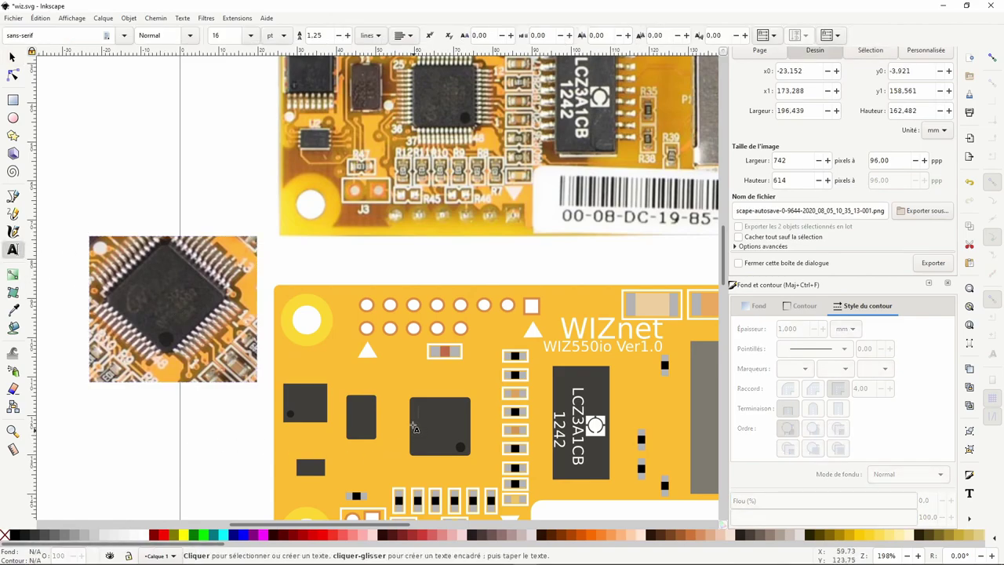
click(31, 537)
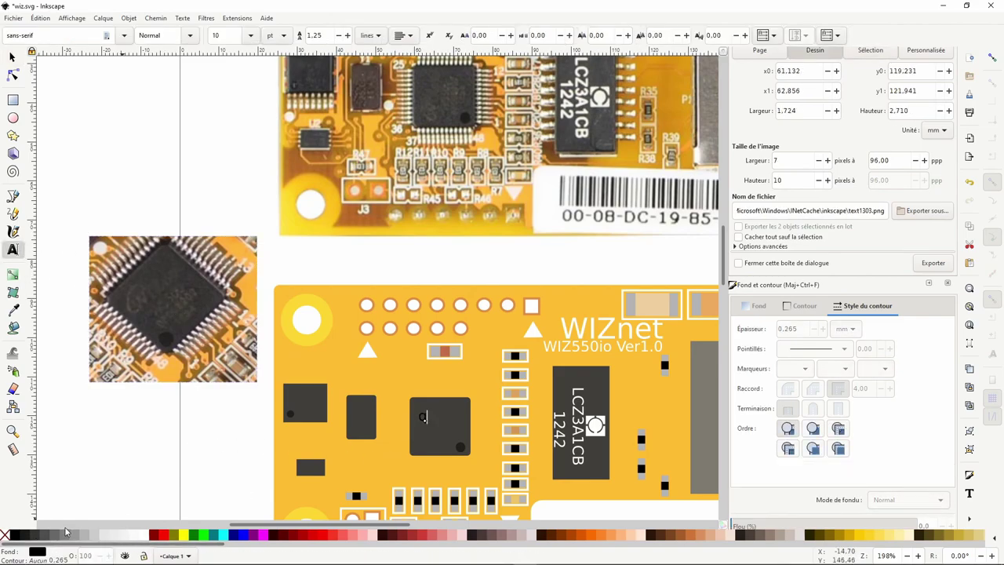
text(Wiz)
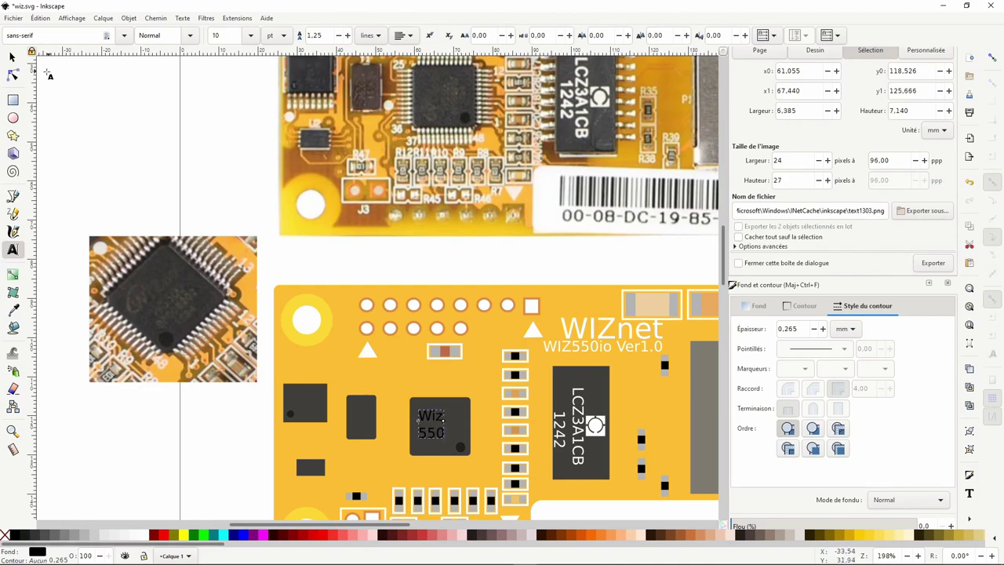
click(13, 58)
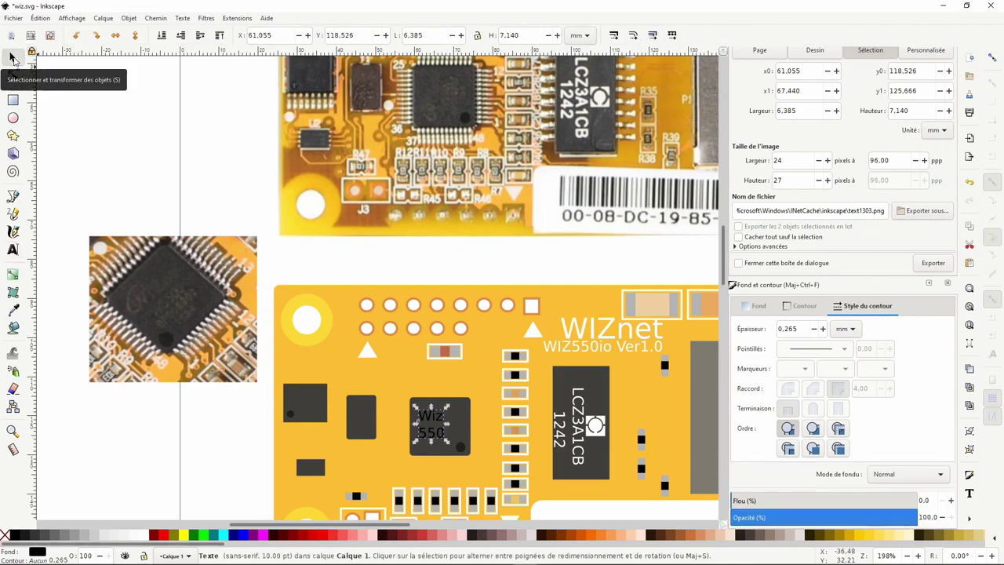
click(76, 40)
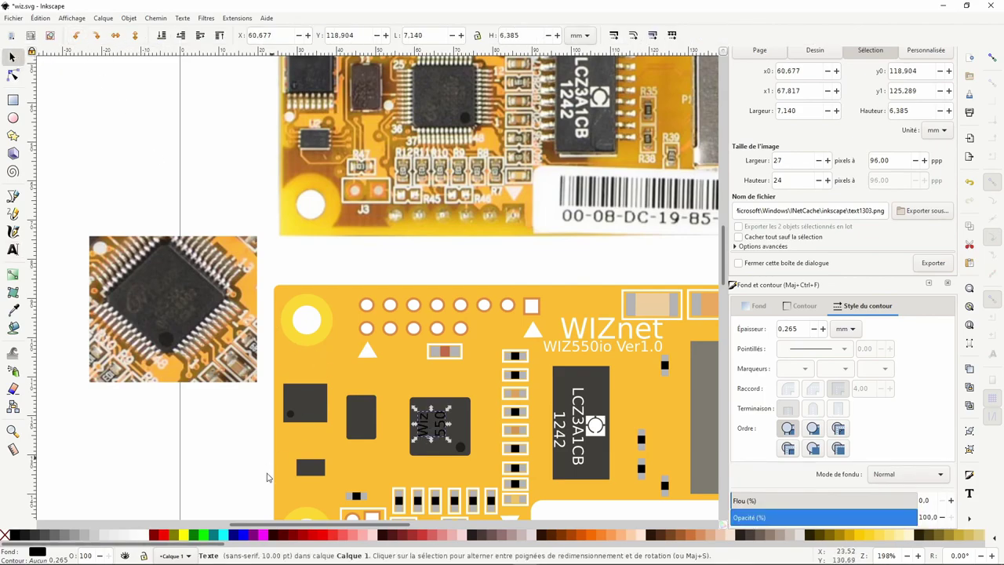
click(36, 537)
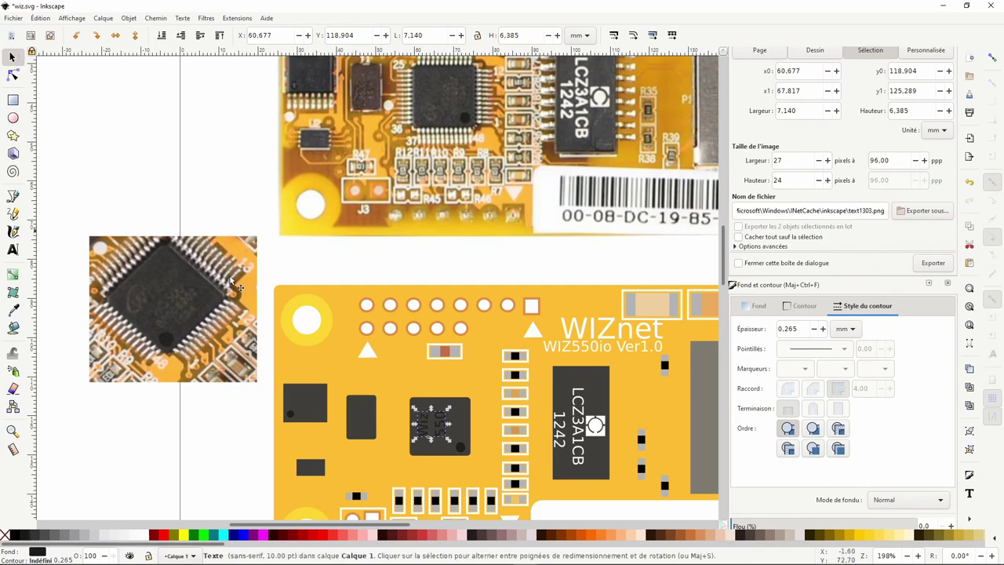
key(alt+Left)
key(alt+Left)
key(alt+Left)
key(alt+Down)
key(alt+Down)
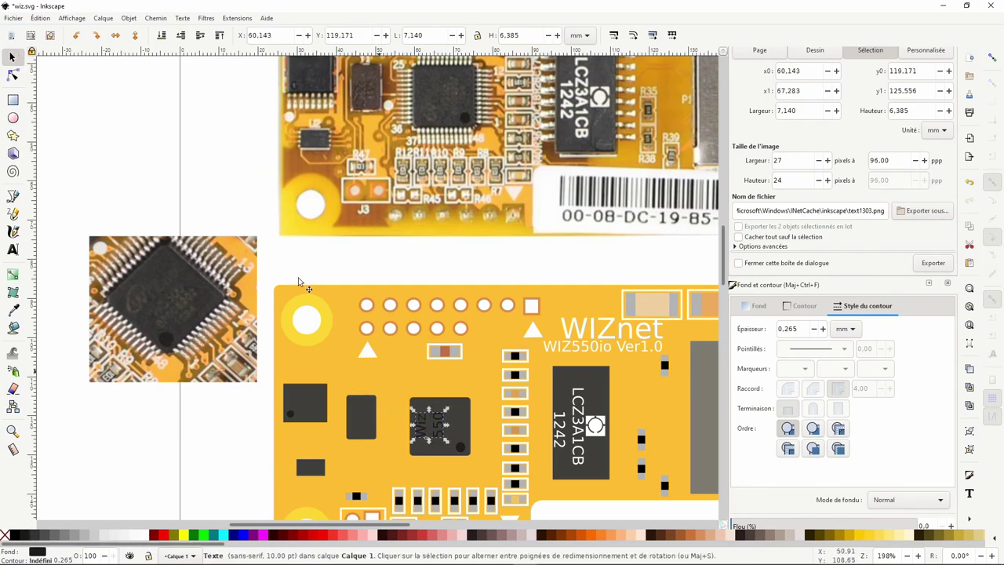
click(189, 157)
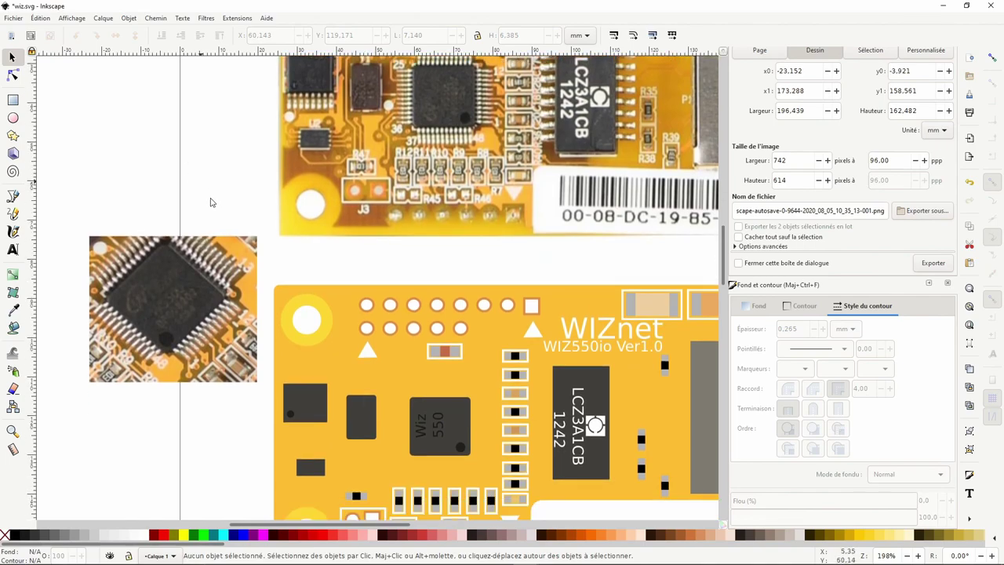
click(211, 270)
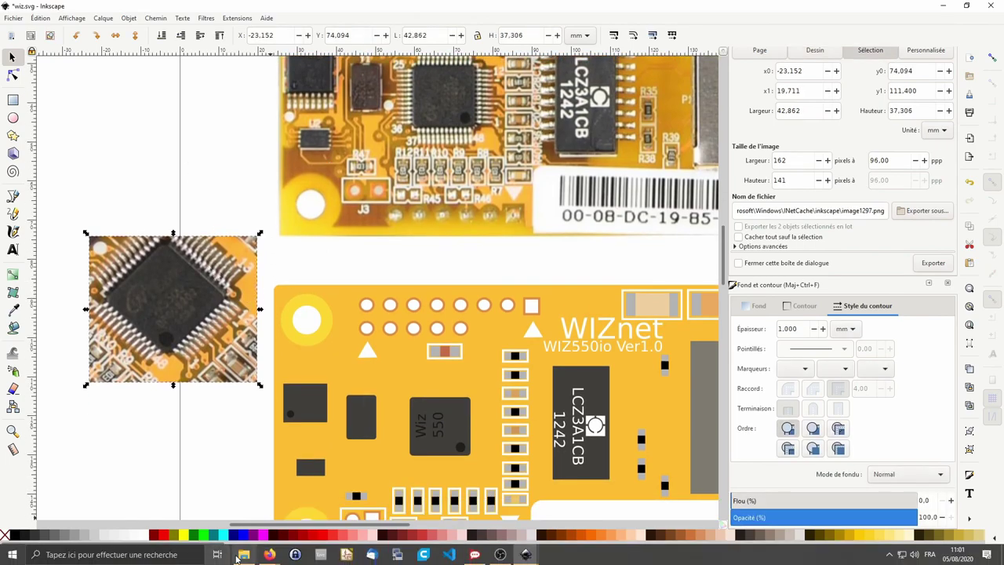
Copy the WIZ550io pin-assignment image in Firefox and shrink the window over Inkscape.
mouse_move(269, 554)
click(312, 509)
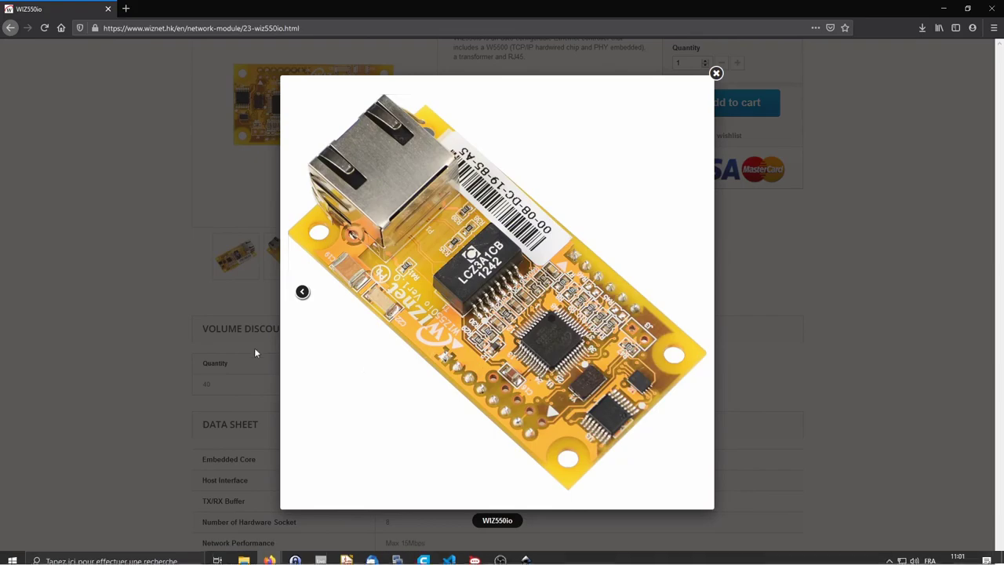
click(174, 317)
scroll(301, 253, down, 2)
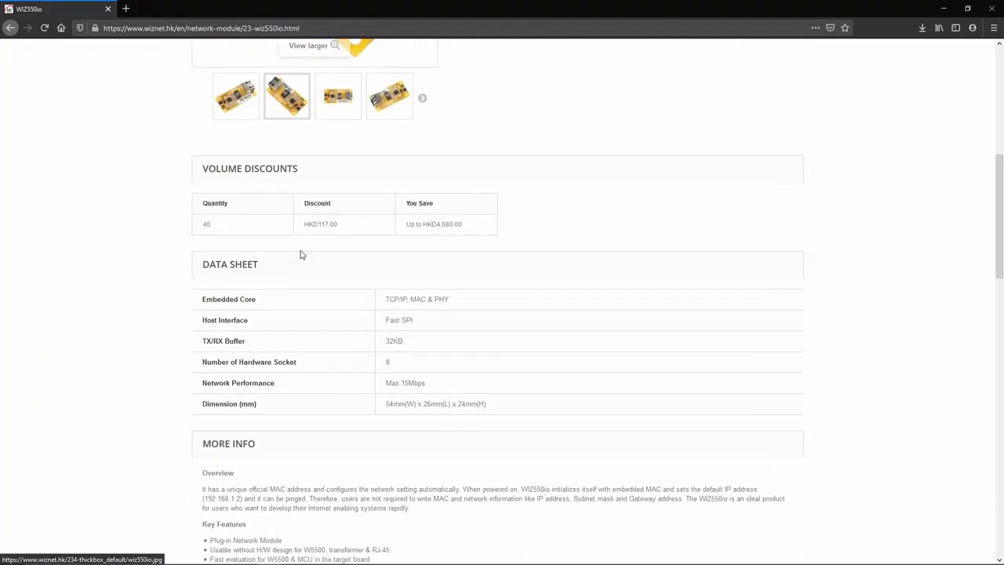
scroll(300, 254, down, 5)
scroll(238, 253, down, 2)
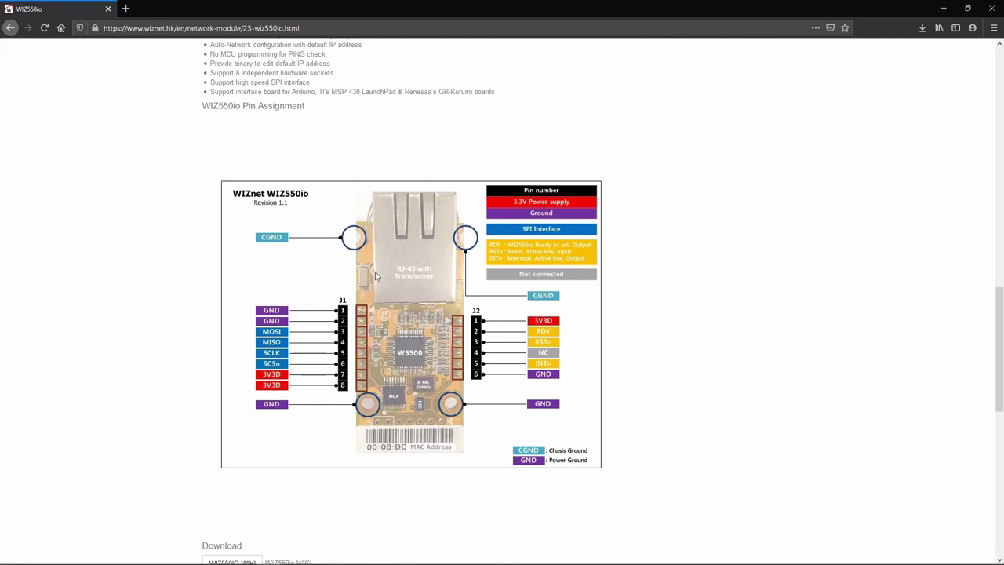
scroll(375, 276, down, 2)
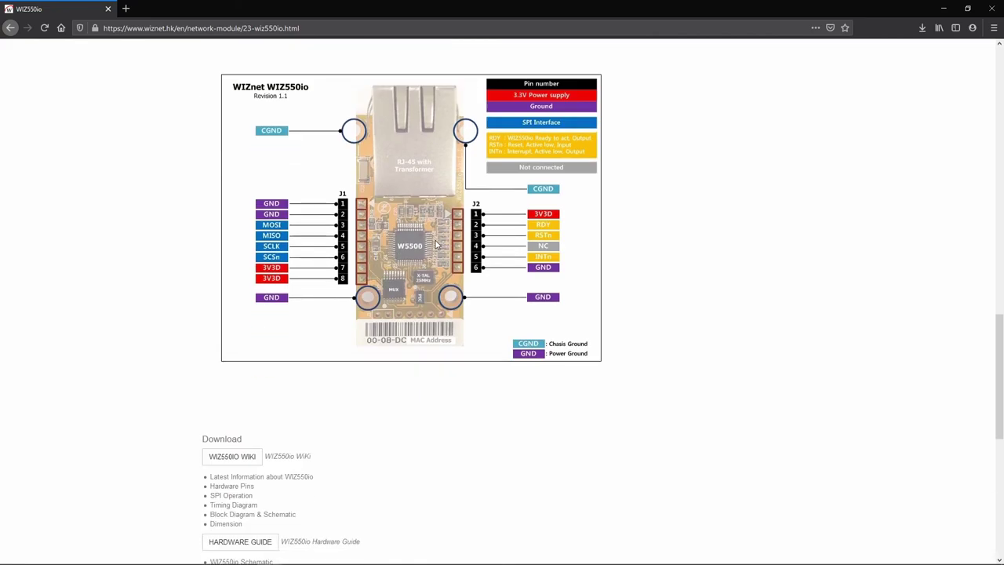
right_click(426, 230)
click(484, 250)
mouse_move(497, 6)
mouse_down()
mouse_move(510, 18)
mouse_move(954, 46)
mouse_up()
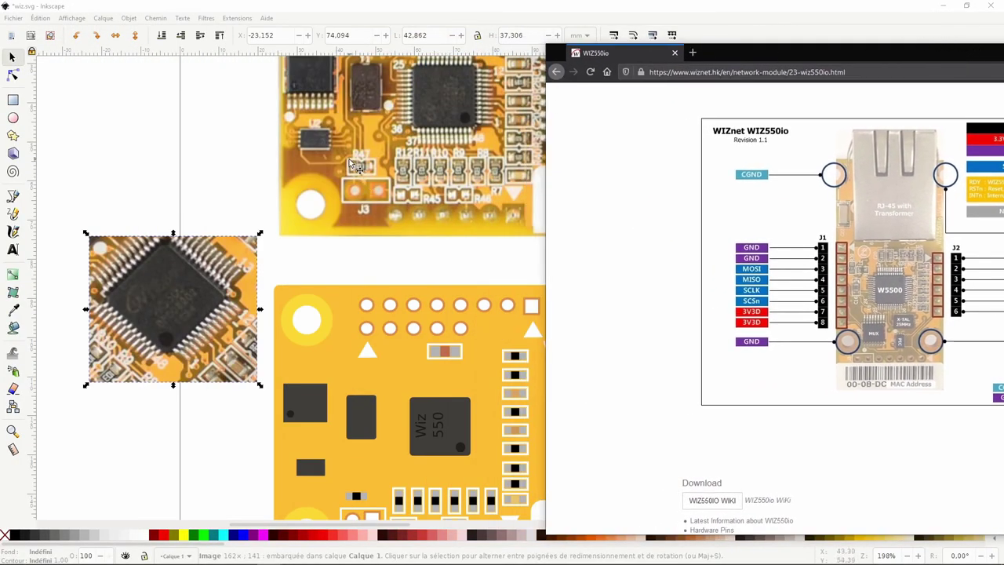
Paste the copied pin diagram into the drawing, to the right of the boards.
click(272, 138)
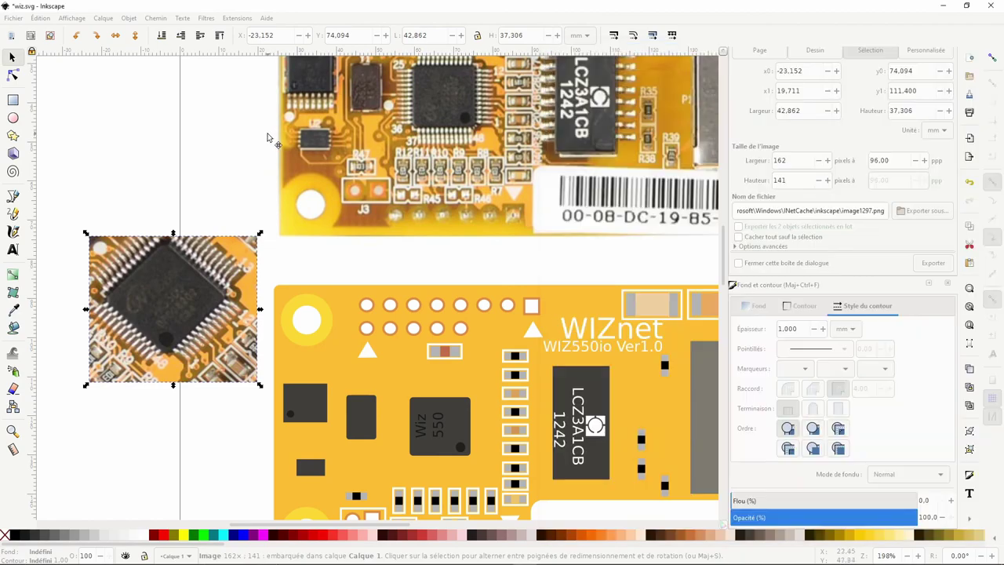
key(5)
key(ctrl+v)
mouse_move(200, 223)
mouse_down()
mouse_move(533, 242)
mouse_move(604, 265)
mouse_up()
Delete the chip reference image and top board photo, then move the pin diagram up.
click(182, 270)
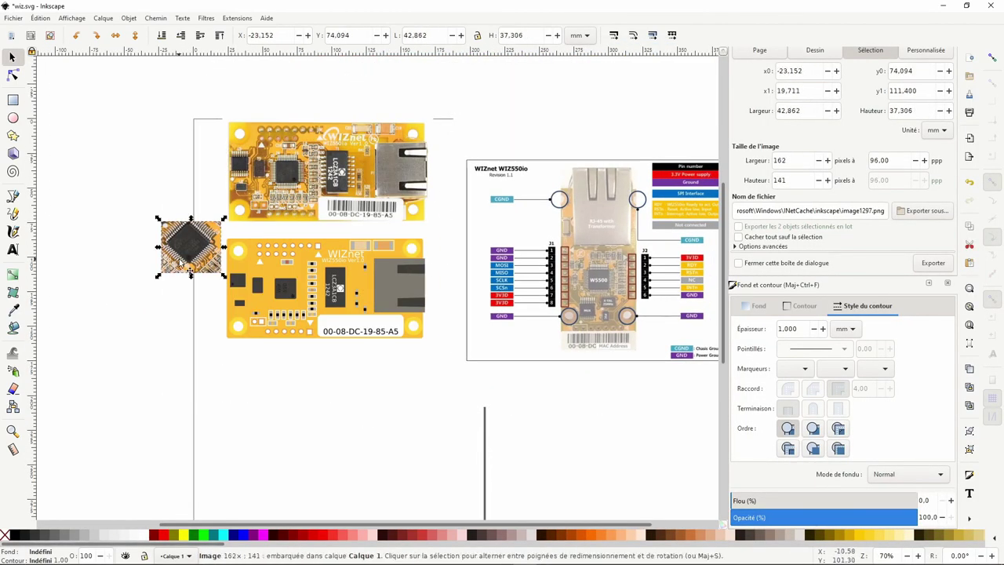
key(Delete)
click(325, 169)
drag(325, 169, 325, 134)
key(Delete)
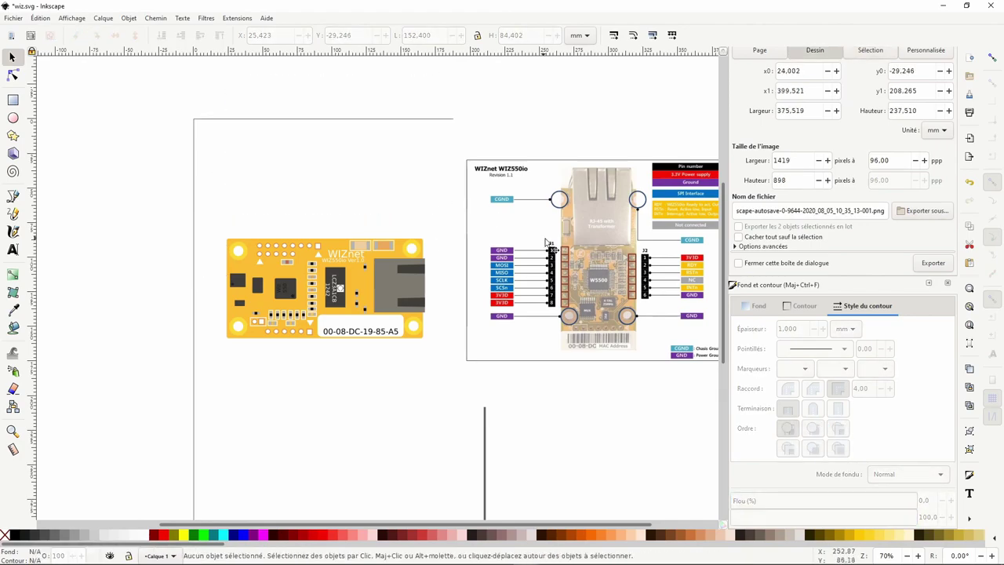
drag(547, 243, 541, 177)
Add a GND text label above the board.
scroll(447, 217, up, 1)
scroll(448, 217, up, 1)
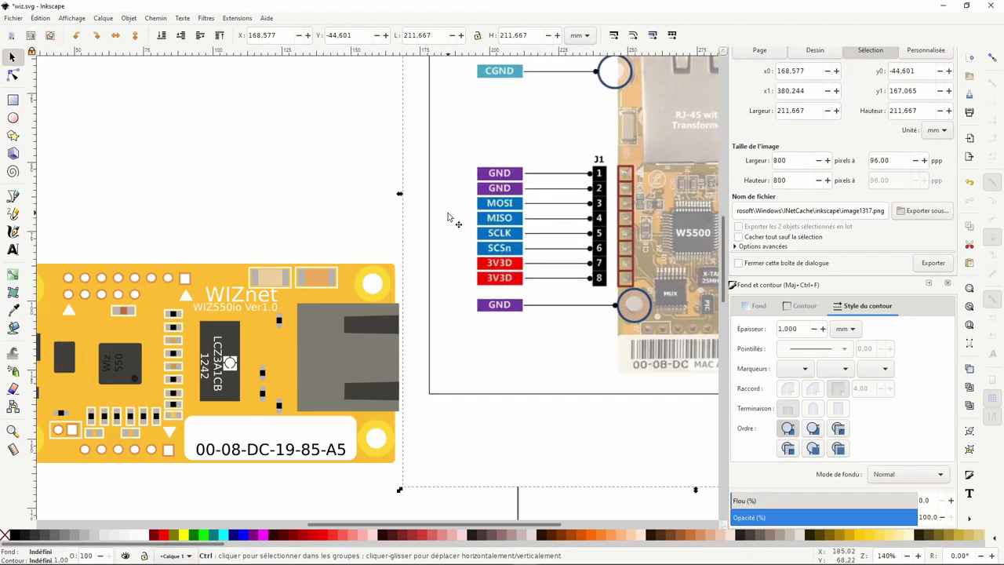
scroll(282, 222, left, 2)
scroll(294, 220, left, 1)
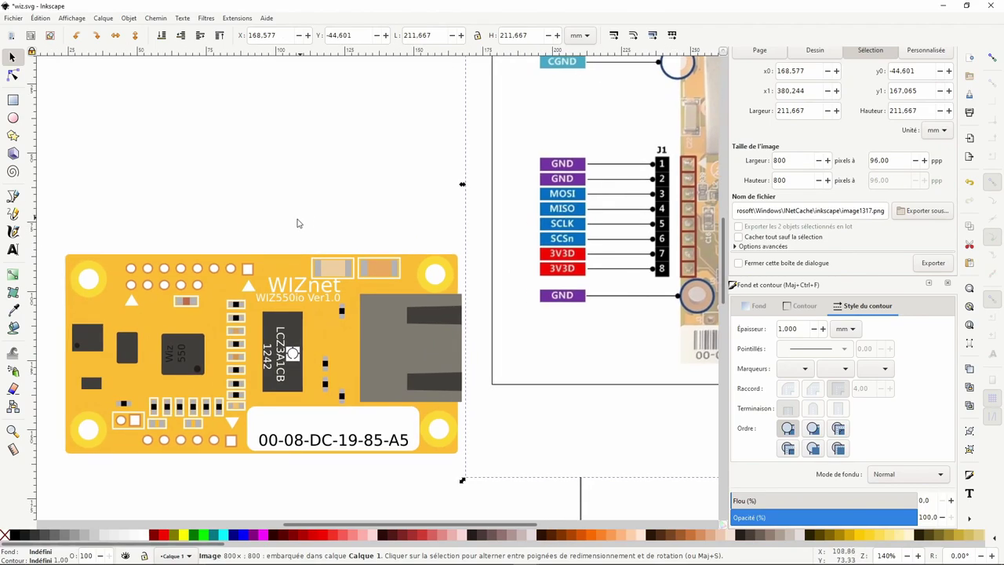
scroll(305, 229, down, 1)
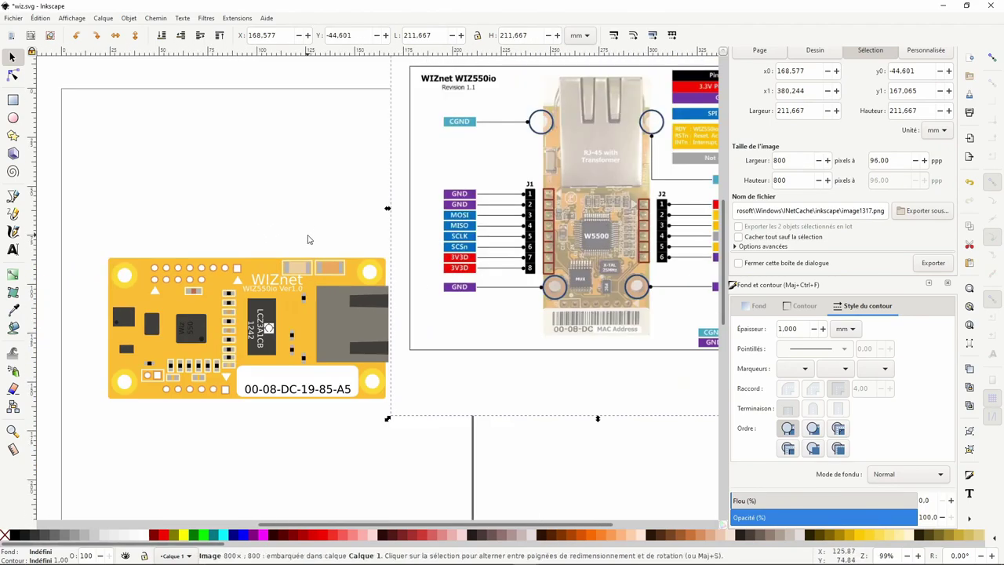
scroll(302, 212, left, 1)
scroll(314, 210, left, 1)
scroll(235, 235, up, 1)
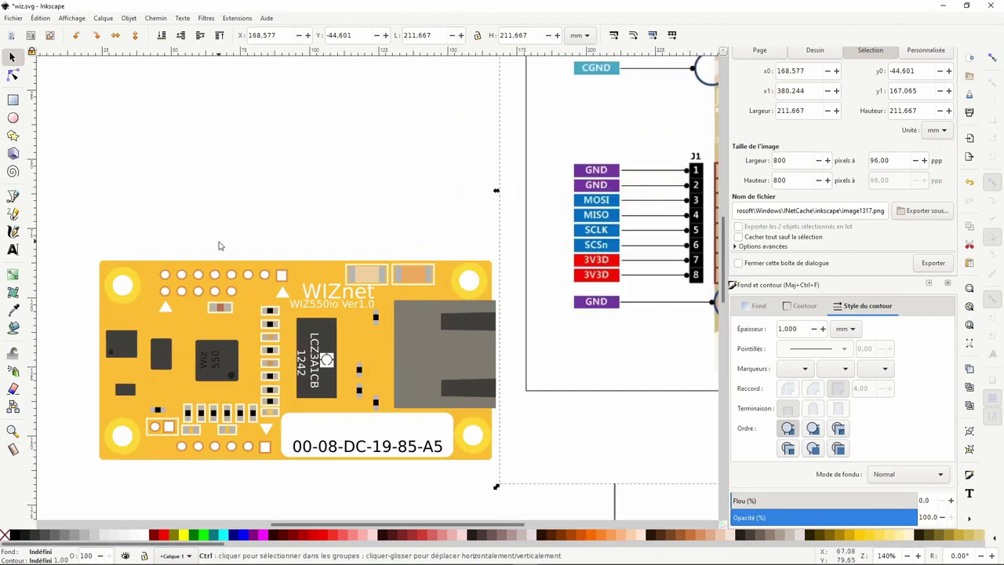
click(14, 252)
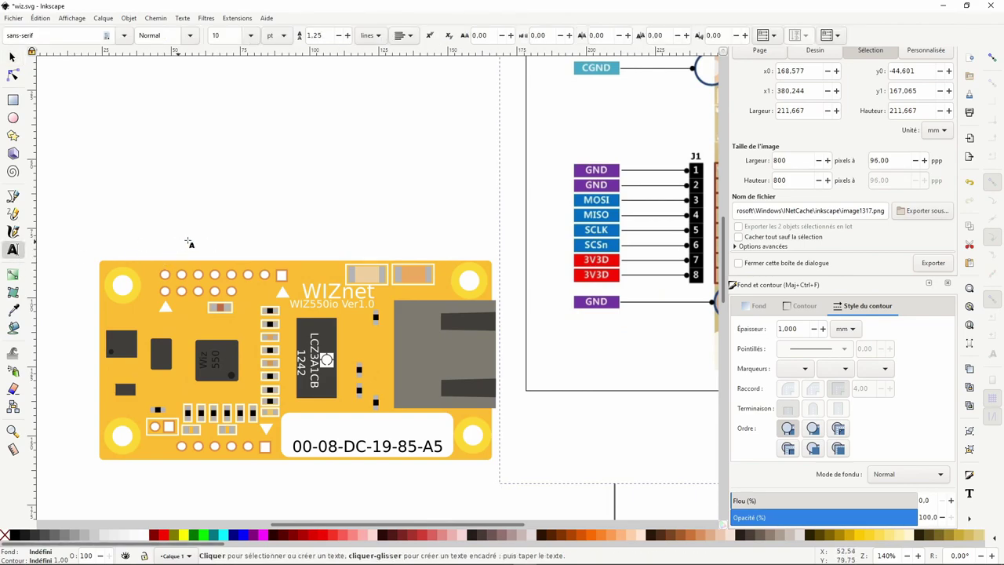
click(197, 297)
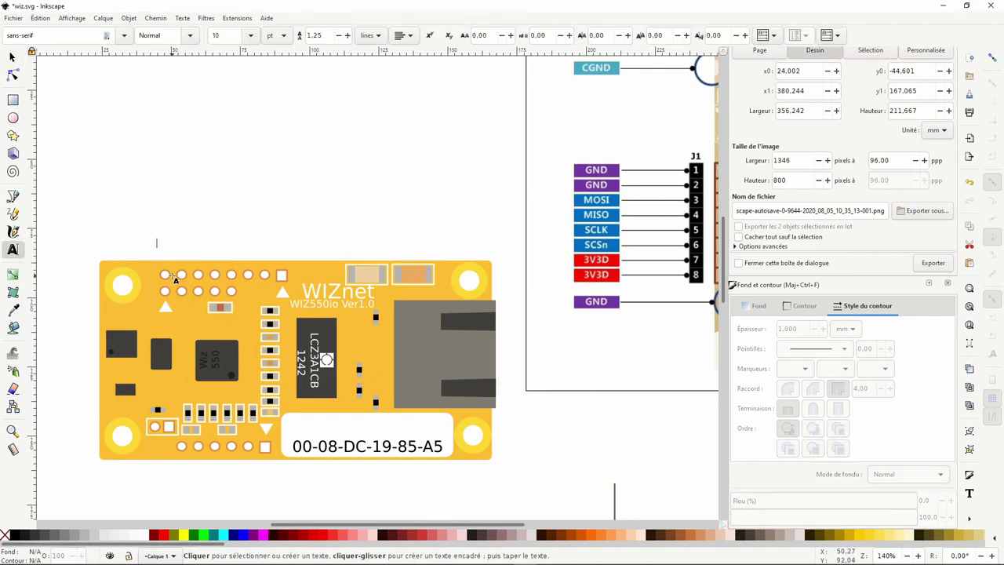
key(ctrl+v)
Rotate the GND label 90° over the top pin row and move the pinout image up.
click(12, 57)
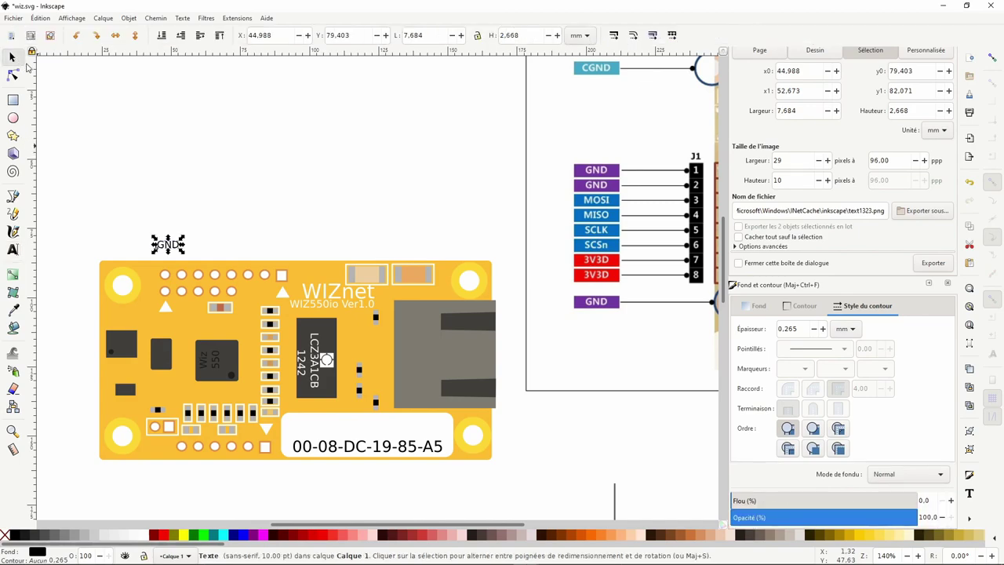
click(76, 35)
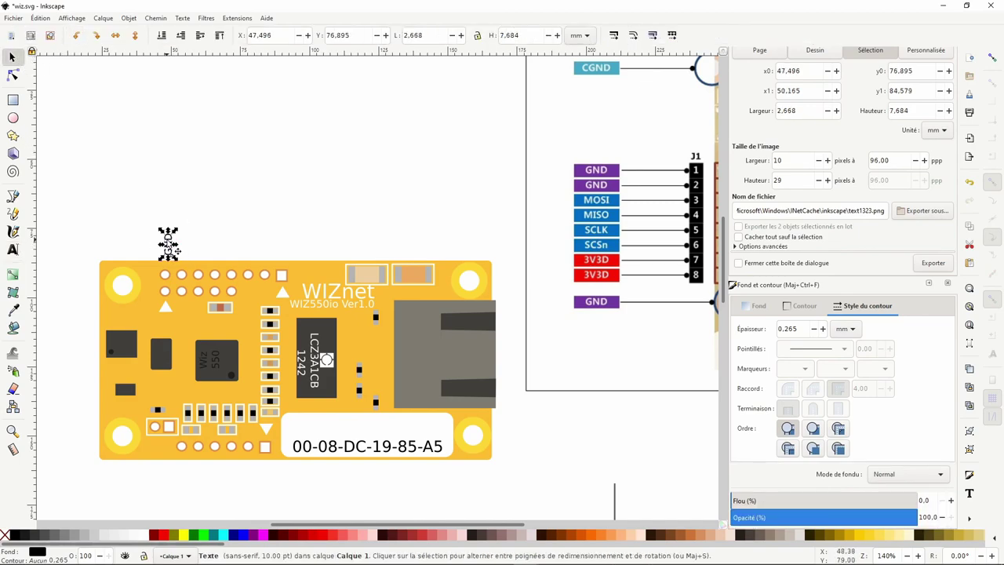
drag(171, 251, 295, 244)
scroll(372, 227, down, 1)
mouse_move(573, 202)
mouse_down()
mouse_move(385, 117)
mouse_move(444, 316)
mouse_up()
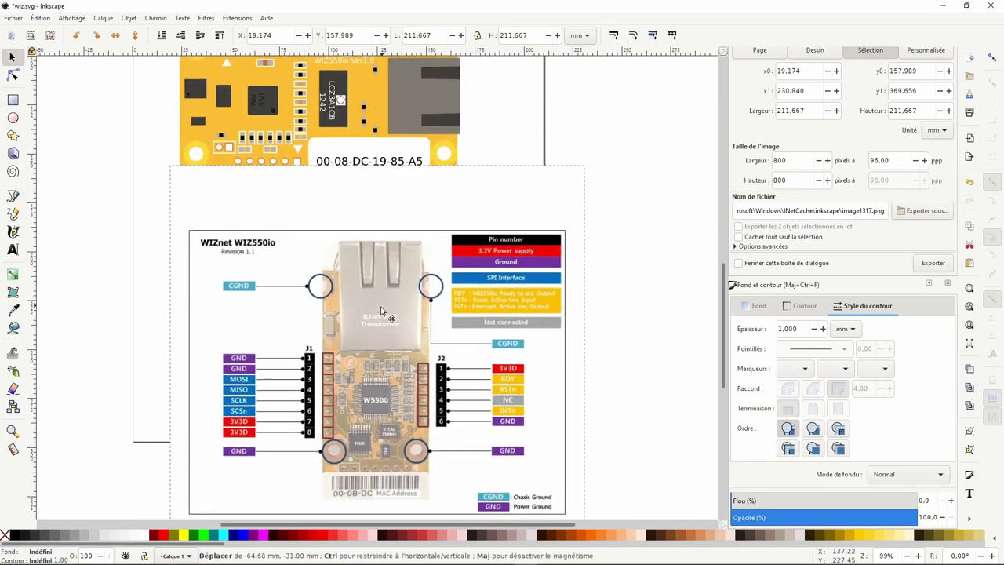
Set the pinout below the board and snip a tighter capture of the diagram.
drag(443, 315, 370, 315)
scroll(603, 352, down, 1)
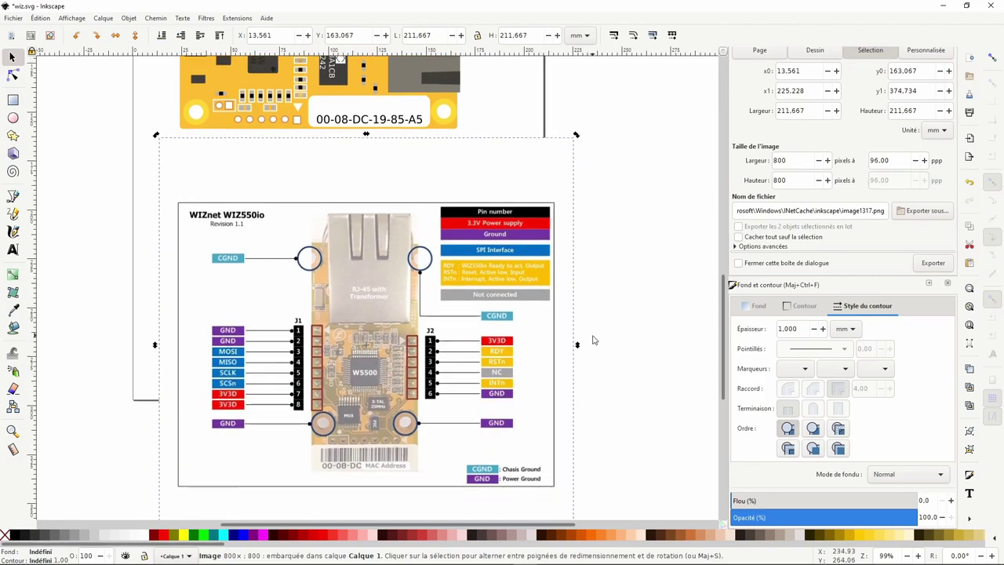
scroll(604, 351, down, 1)
key(super+shift+s)
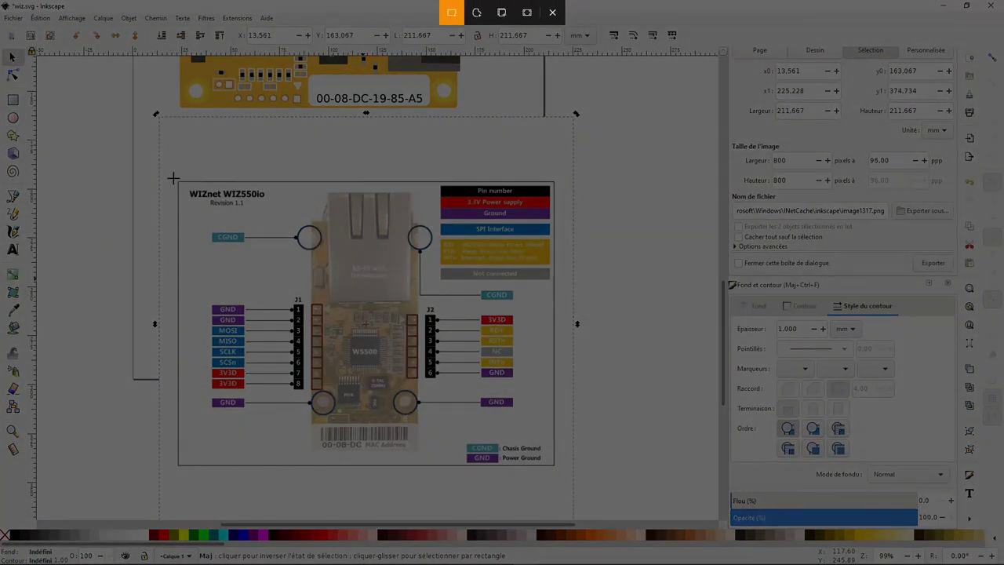
drag(172, 179, 558, 470)
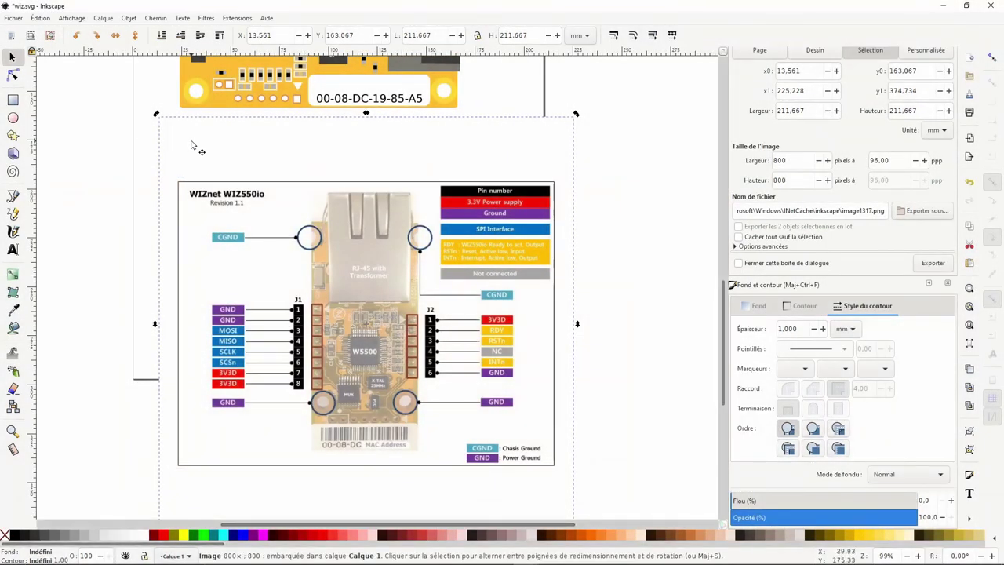
Replace the square 800x800 pinout image with the cropped 735 × 554 capture, moved right.
key(Delete)
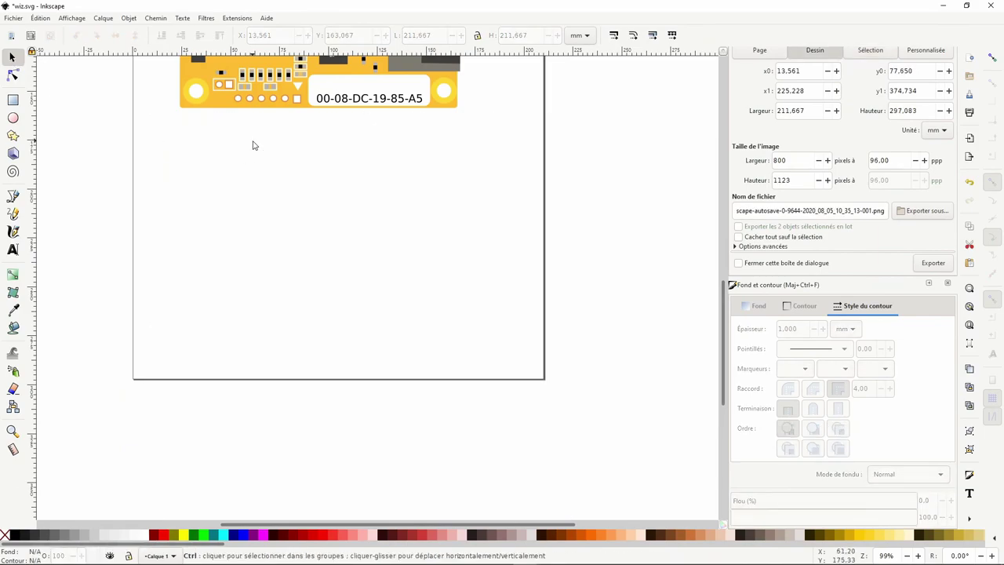
key(ctrl+v)
drag(298, 200, 390, 318)
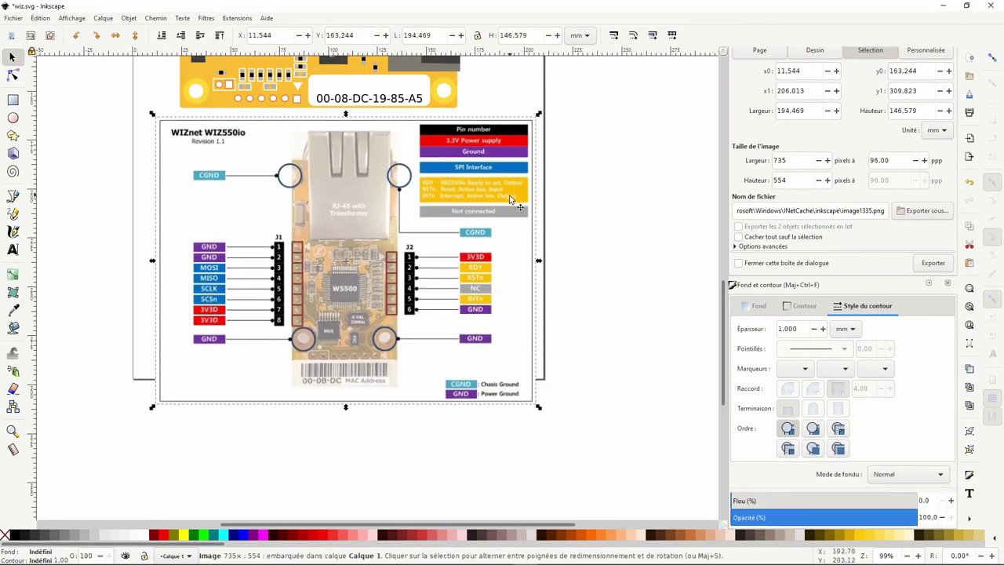
scroll(512, 200, up, 3)
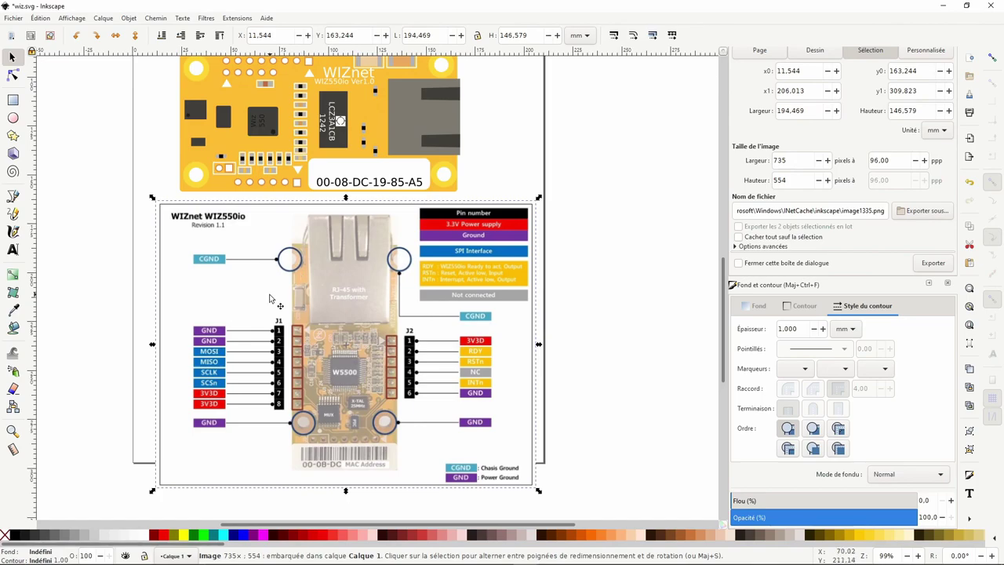
drag(295, 315, 538, 290)
scroll(538, 290, down, 3)
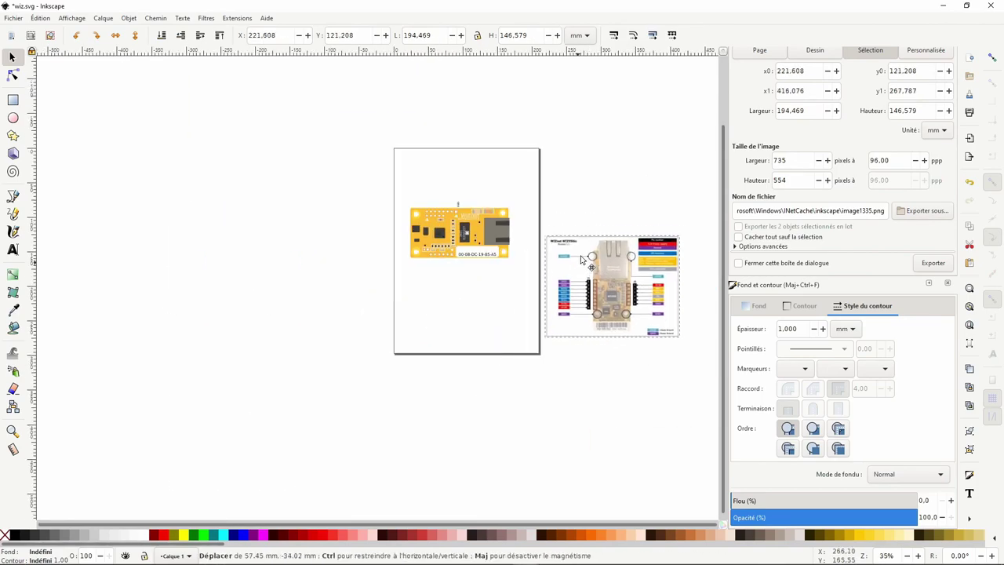
Snip the J1 pin labels and paste the small capture above the board.
mouse_move(625, 280)
mouse_down()
mouse_move(591, 259)
mouse_move(441, 346)
mouse_up()
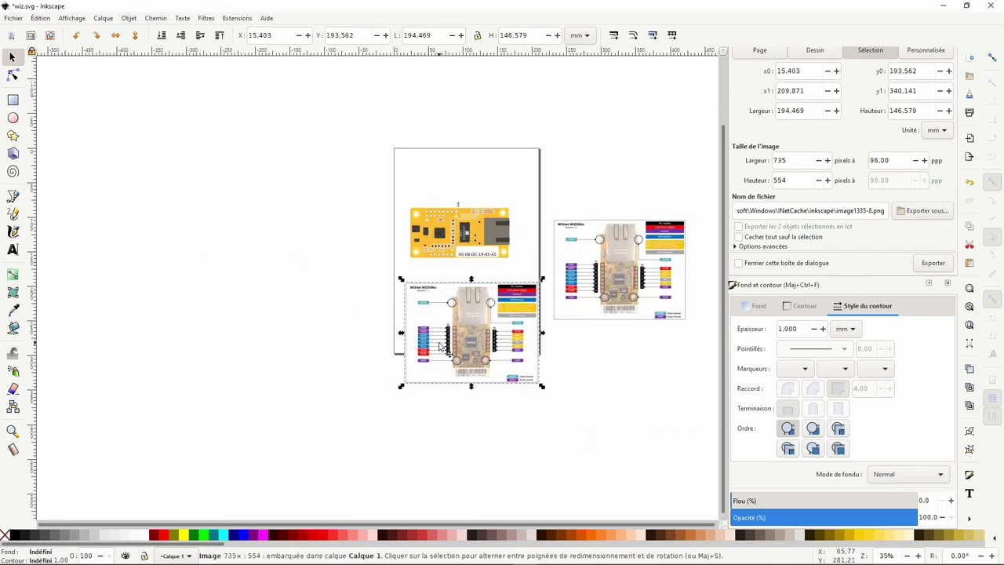
key(super+shift+s)
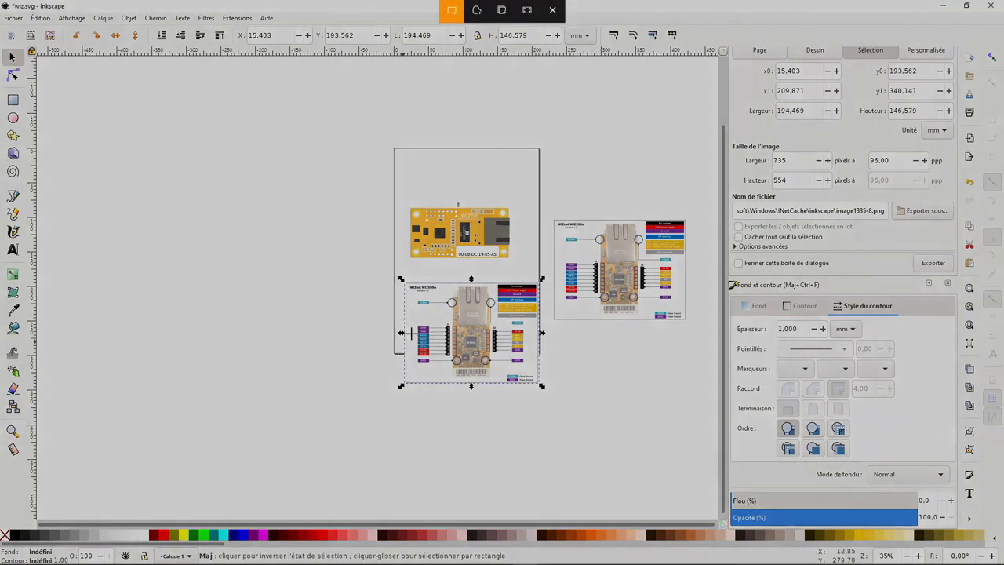
drag(414, 321, 457, 367)
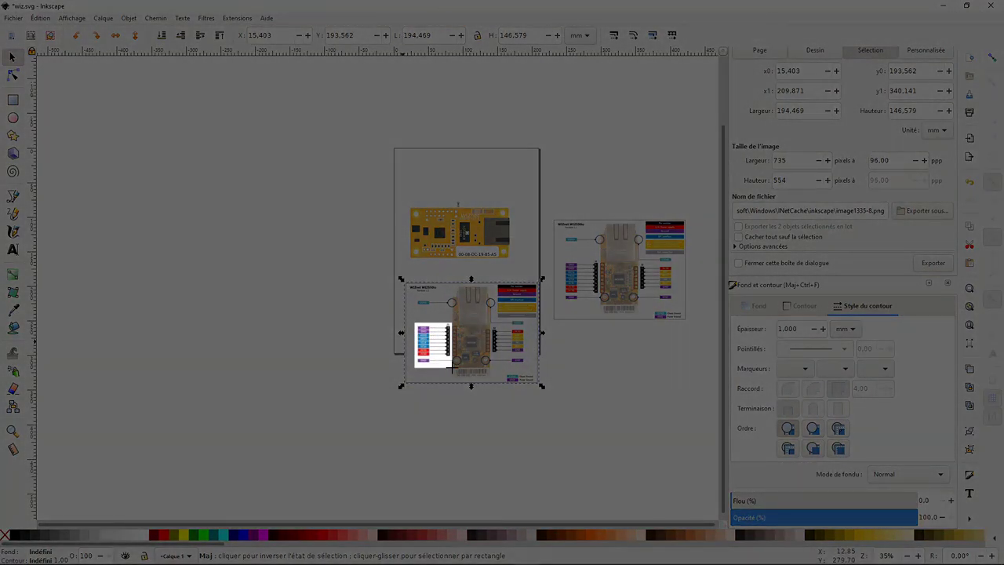
ctrl+scroll(441, 315, up, 1)
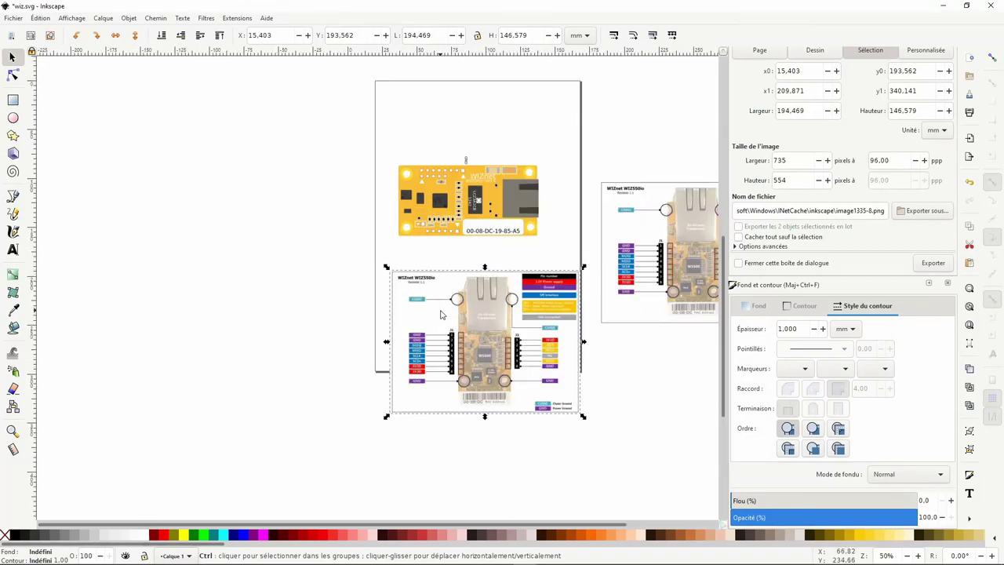
ctrl+scroll(440, 316, up, 1)
ctrl+scroll(441, 315, up, 1)
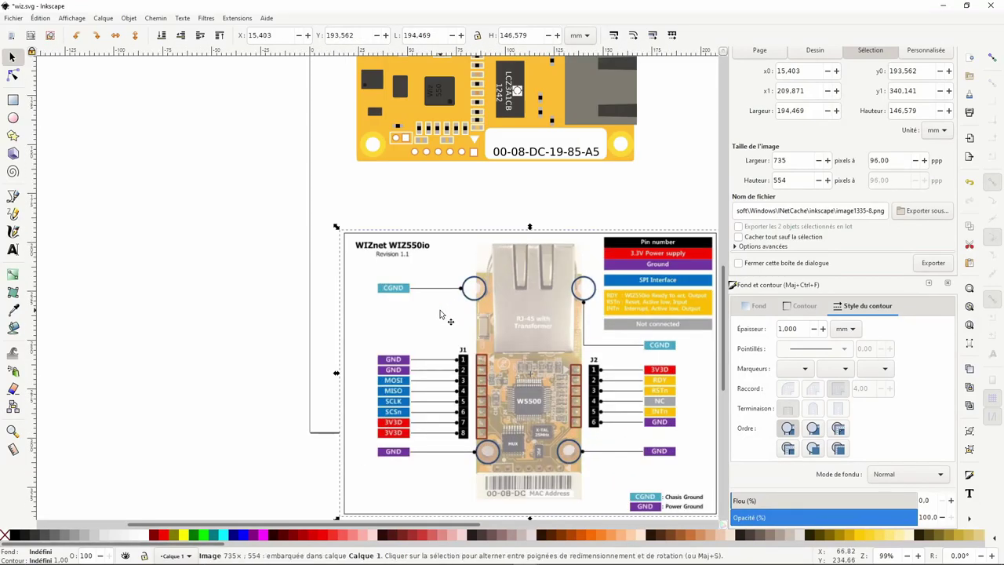
ctrl+scroll(399, 217, down, 1)
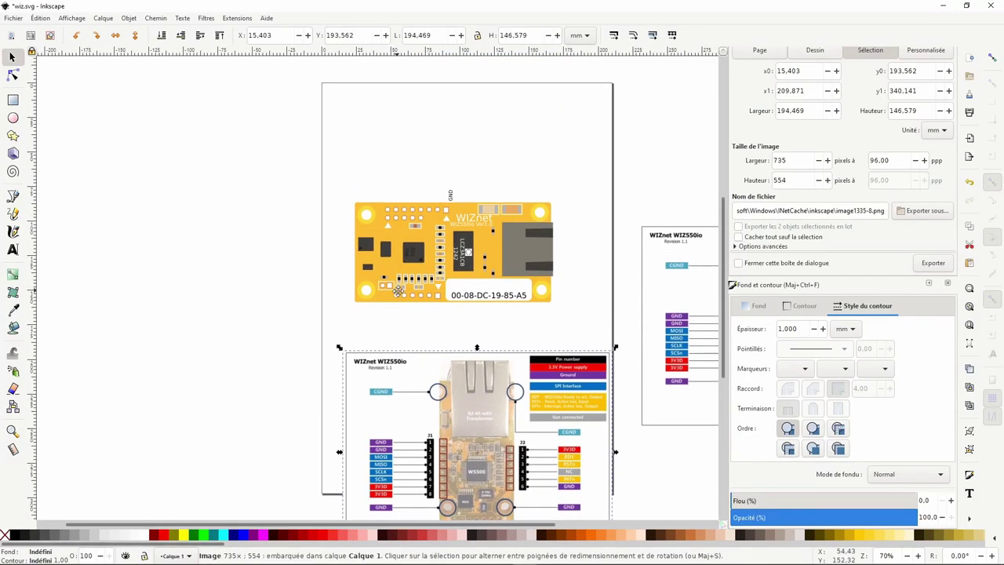
key(ctrl+v)
drag(355, 159, 392, 169)
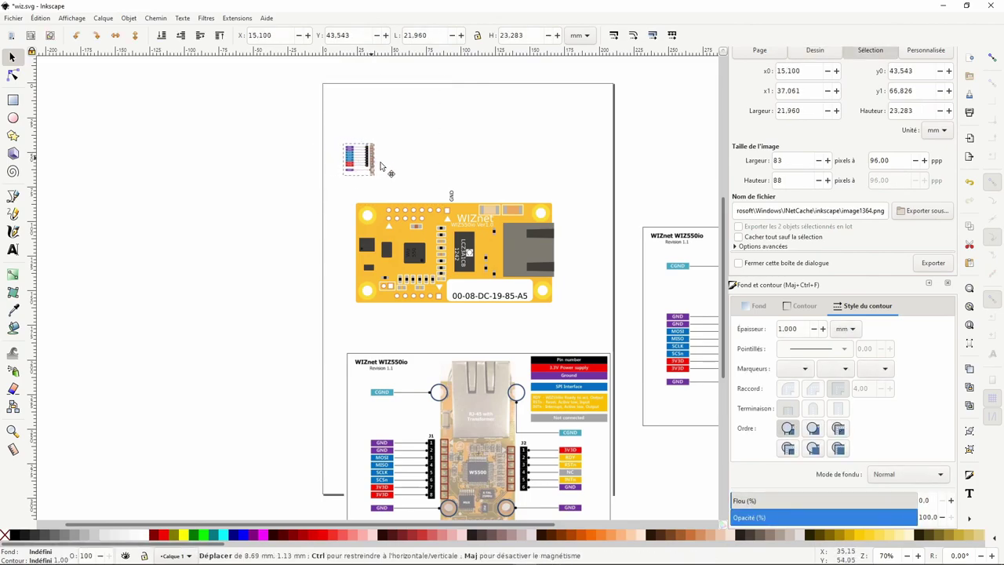
Recapture the J1 labels larger, replacing the too-small image with the new paste.
ctrl+scroll(381, 163, up, 3)
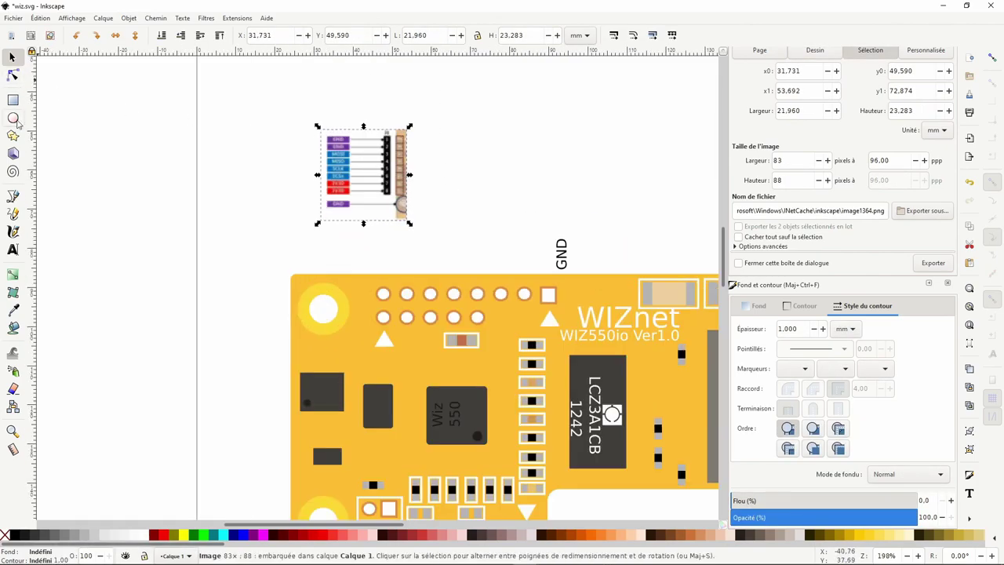
ctrl+scroll(264, 196, down, 3)
scroll(442, 362, down, 5)
ctrl+scroll(441, 362, up, 2)
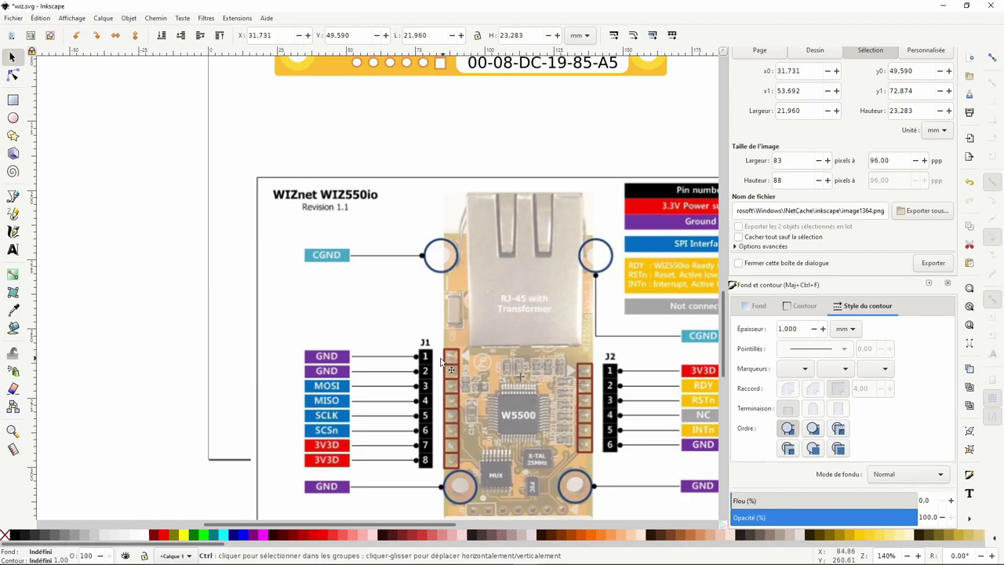
key(shift+Print)
drag(298, 341, 448, 474)
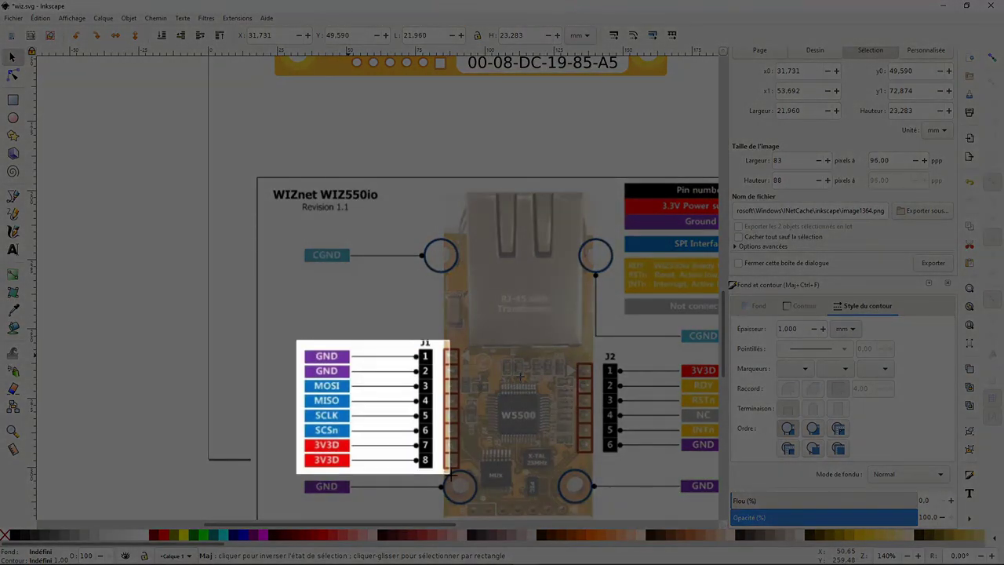
scroll(412, 327, up, 3)
scroll(369, 206, up, 3)
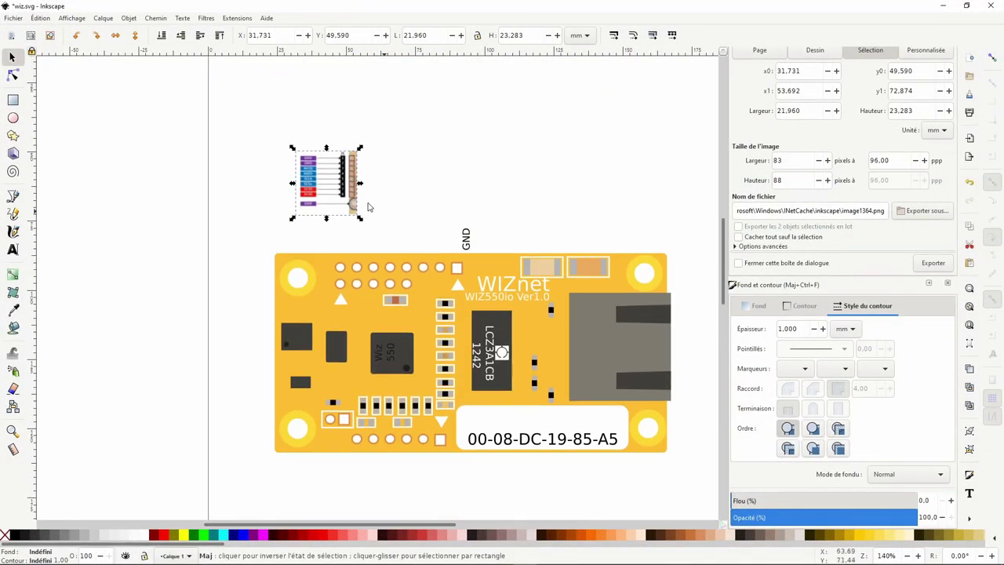
key(Delete)
key(ctrl+v)
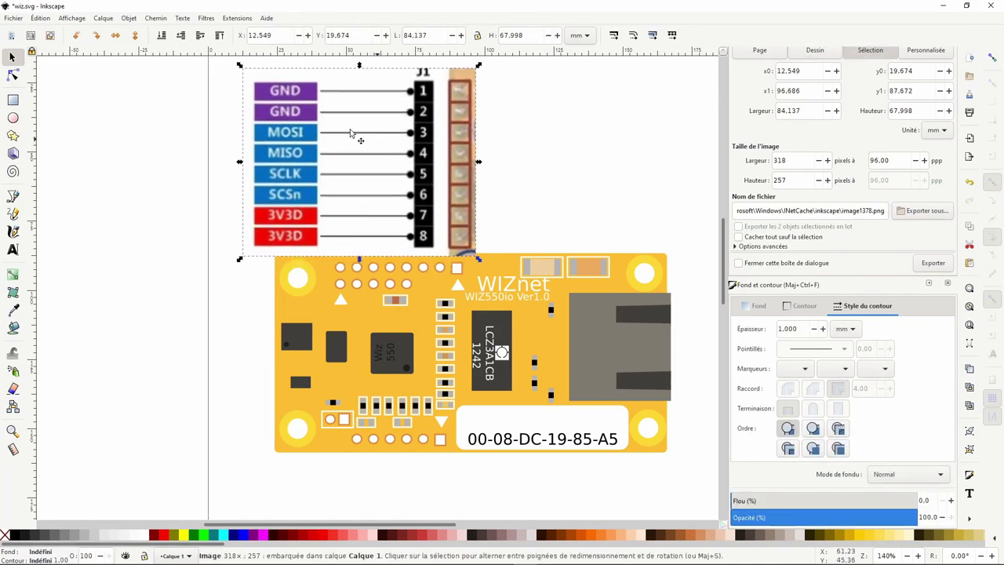
Turn the J1 labels image three quarter turns and line it up above the top pin row.
click(76, 36)
click(76, 37)
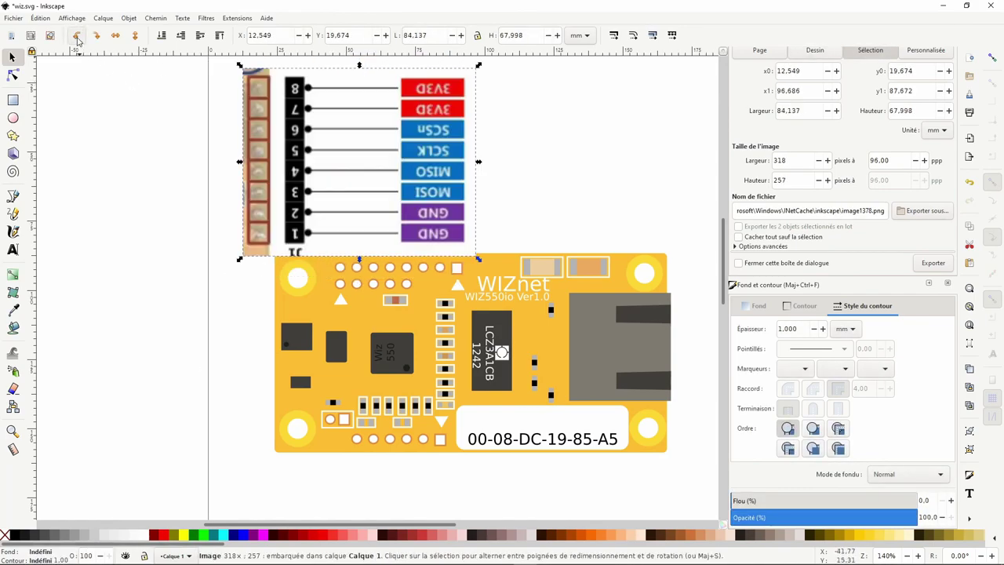
click(76, 36)
drag(335, 180, 343, 136)
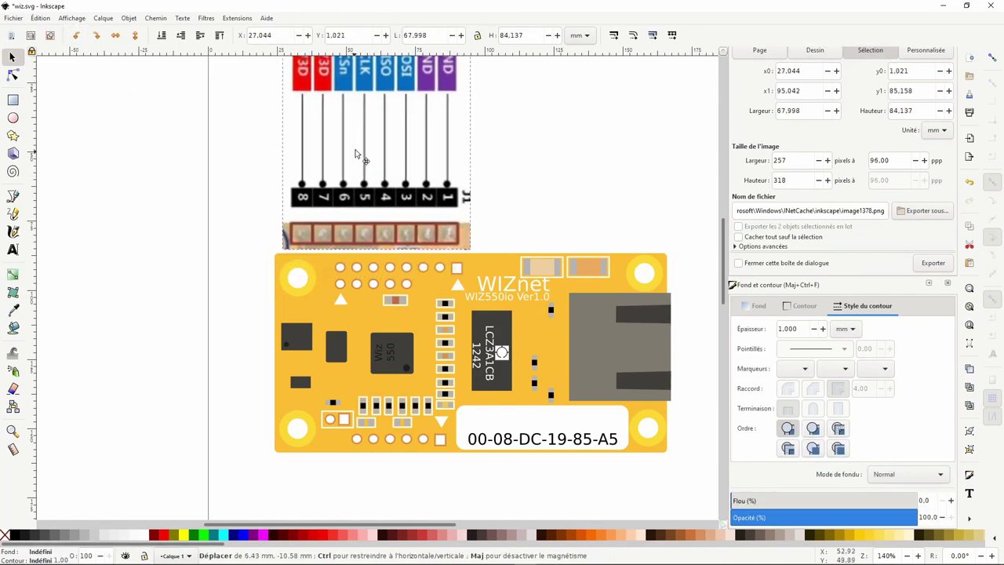
key(minus)
drag(342, 210, 476, 228)
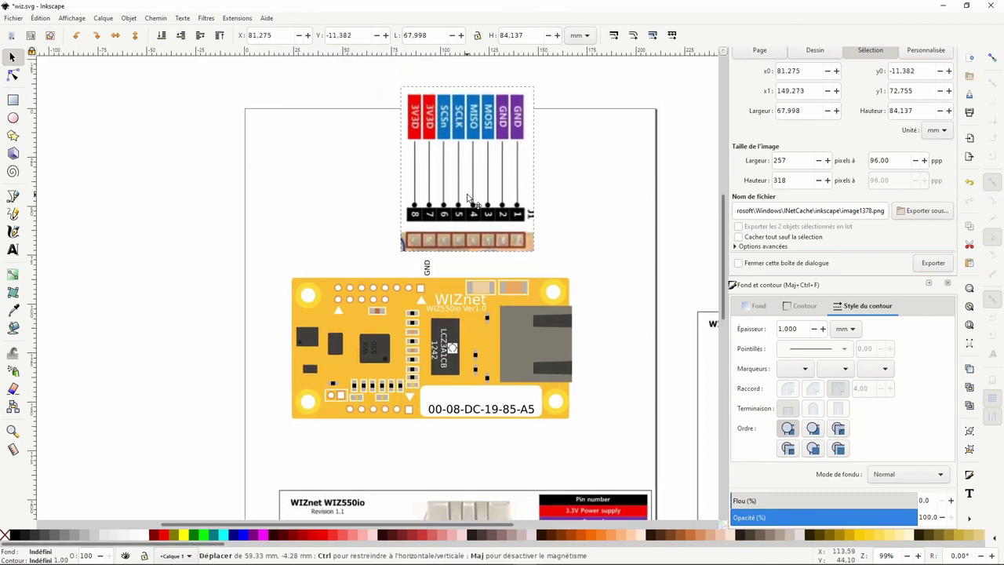
click(426, 268)
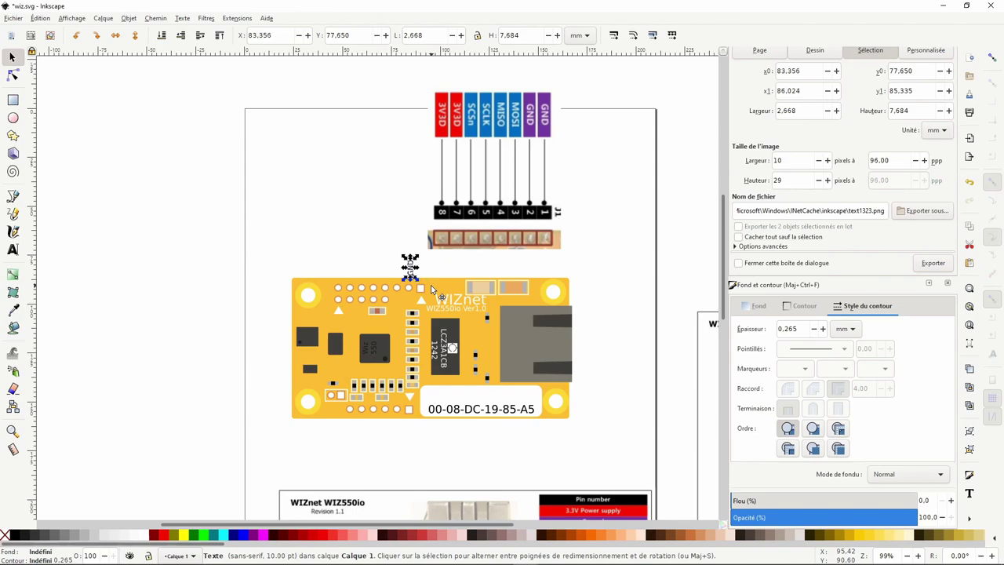
Duplicate the rotated GND label and place copies over the next top pins.
click(332, 227)
ctrl+scroll(421, 279, up, 1)
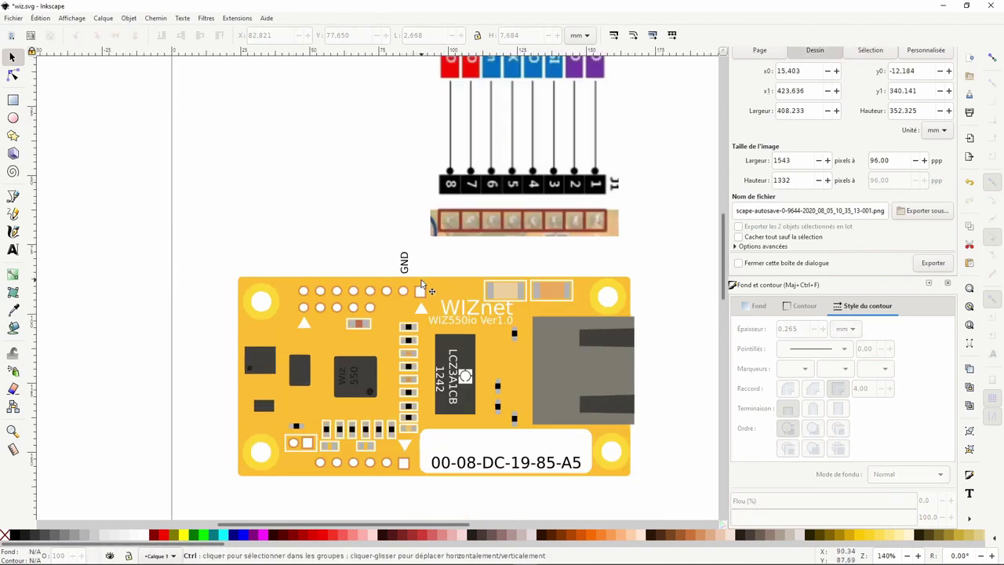
scroll(421, 279, up, 1)
scroll(405, 287, up, 1)
click(407, 309)
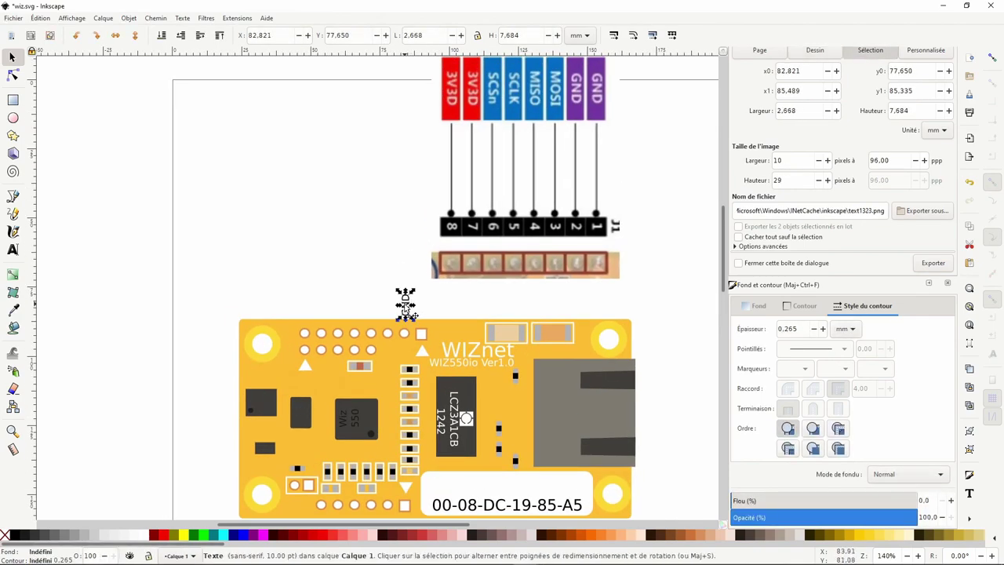
key(ctrl+d)
drag(405, 309, 389, 312)
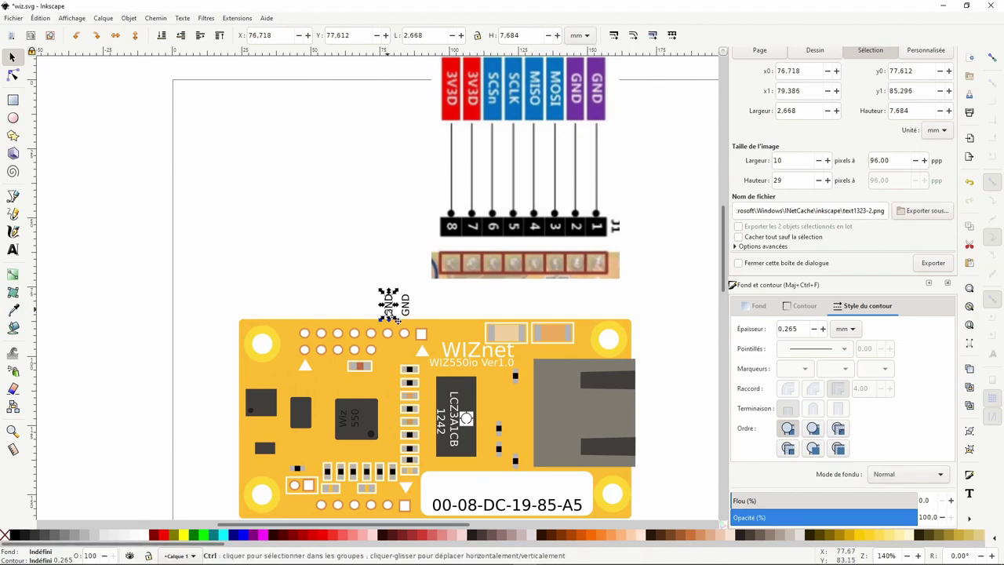
drag(397, 320, 304, 311)
key(ctrl+d)
key(ctrl+d)
key(ctrl+d)
key(ctrl+d)
Pan the board into view, then un-maximize the wiz.svg window to reveal the browser.
scroll(304, 313, down, 2)
scroll(313, 337, down, 5)
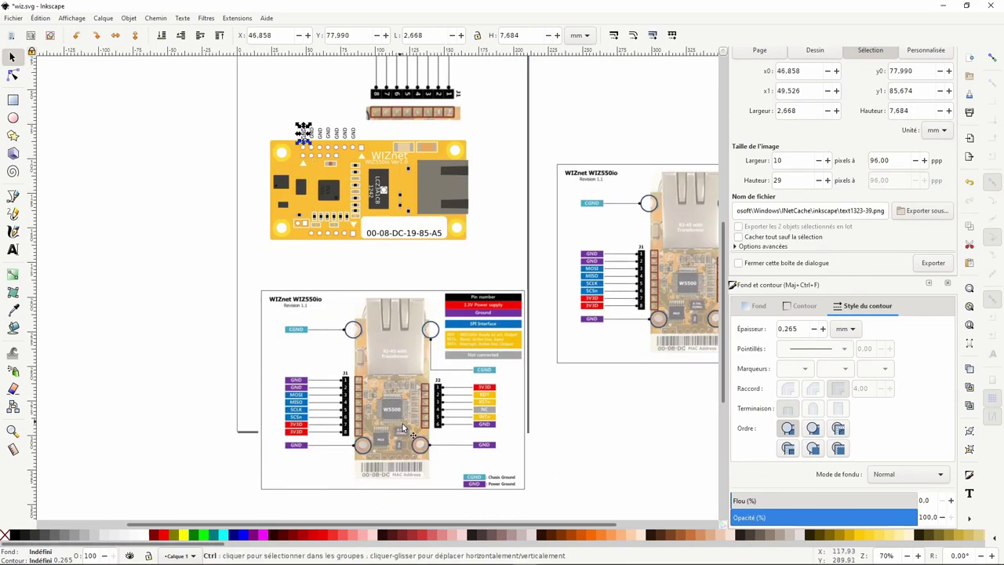
ctrl+scroll(402, 423, up, 3)
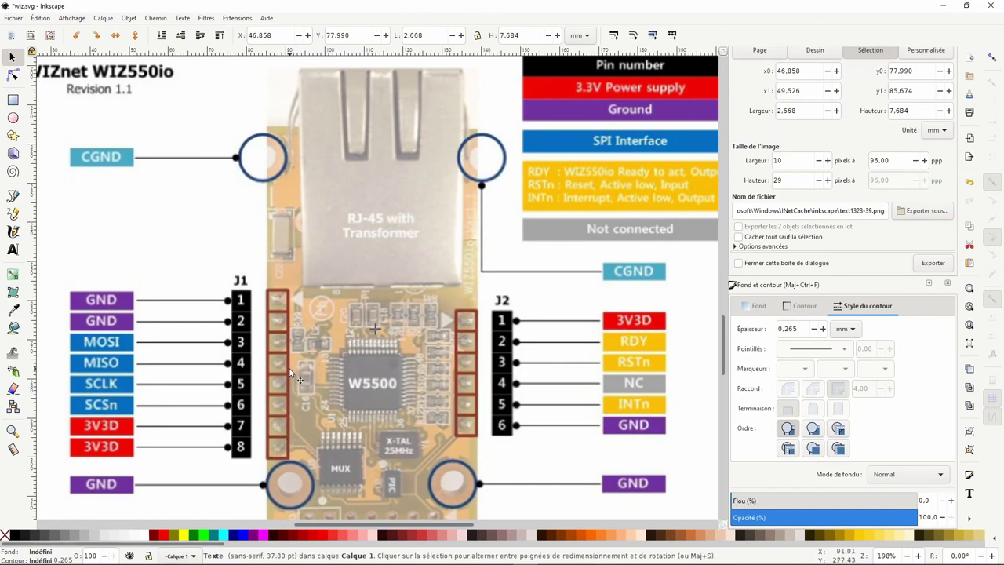
ctrl+scroll(299, 379, down, 2)
scroll(290, 439, up, 3)
scroll(282, 497, up, 3)
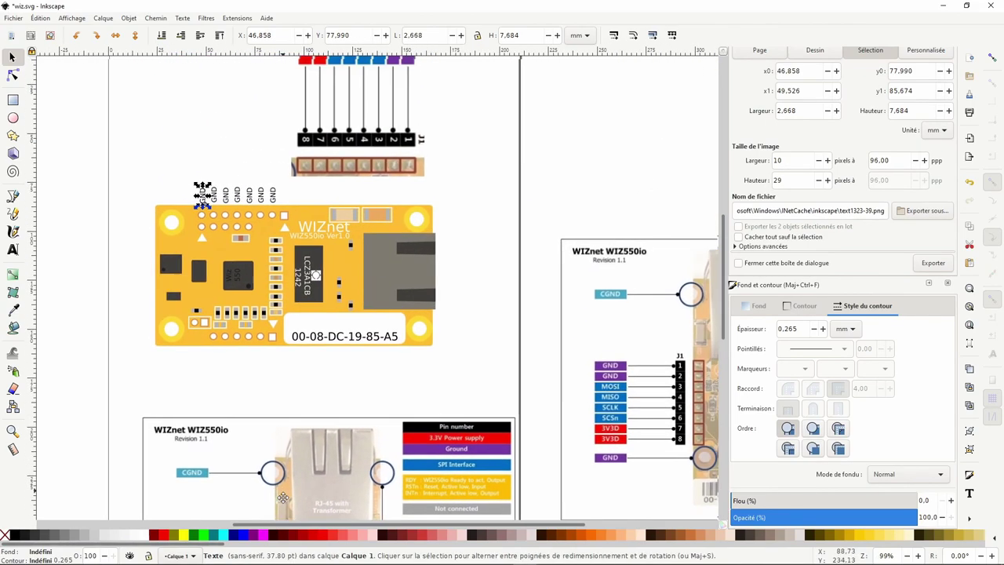
drag(282, 497, 126, 343)
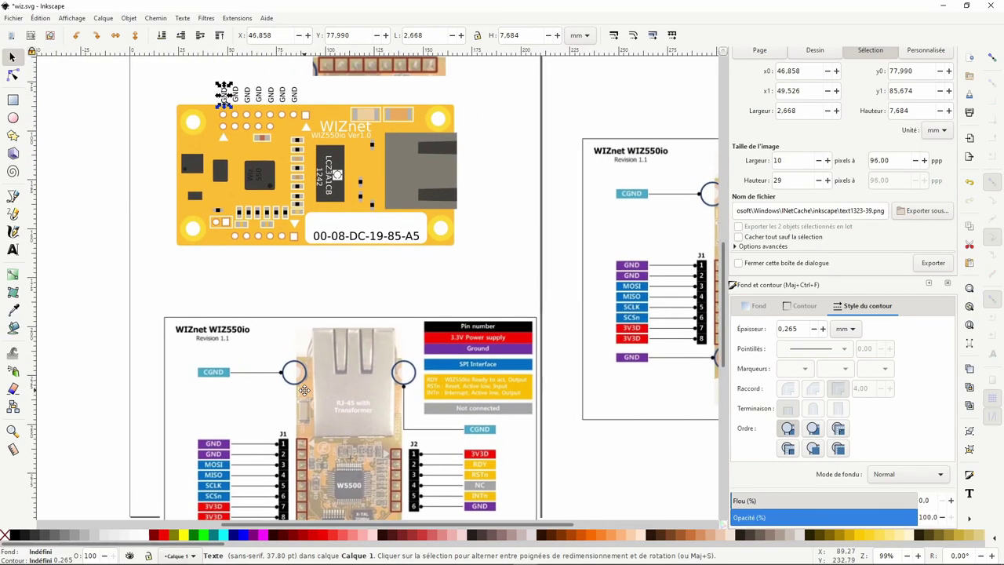
drag(392, 6, 390, 400)
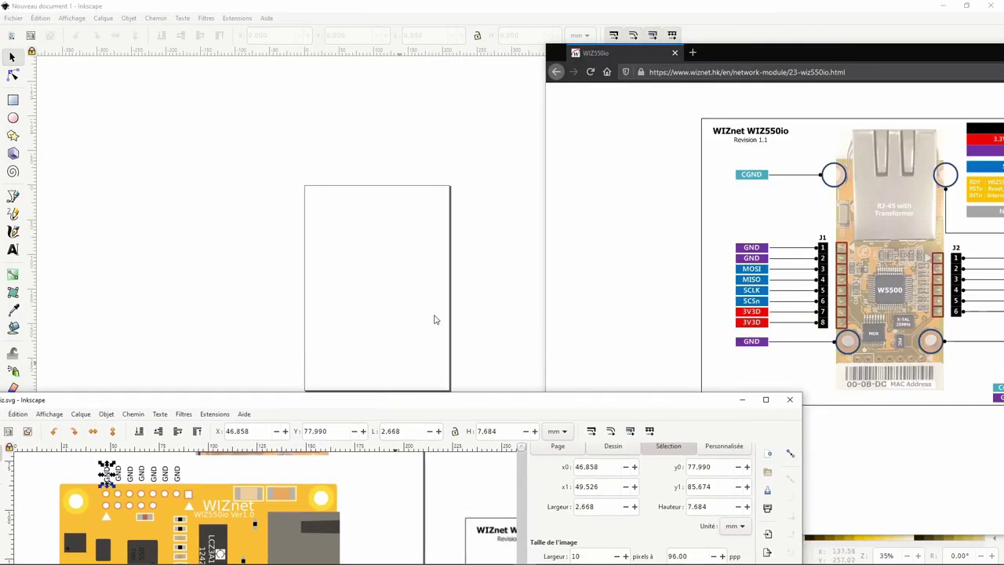
Bring Firefox forward and reload the WIZ550io product page via Back and Forward.
drag(782, 58, 607, 47)
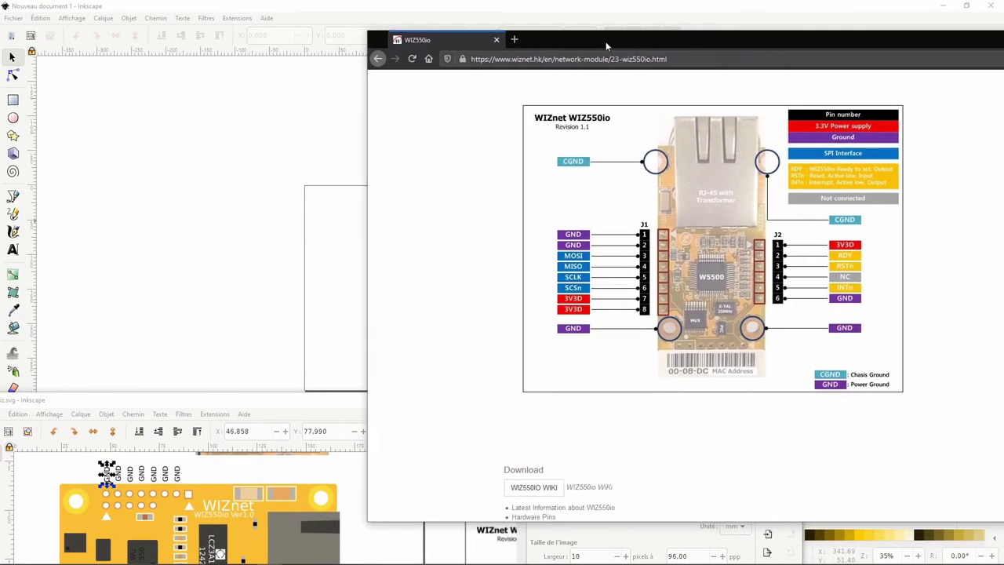
click(378, 59)
click(395, 59)
scroll(606, 235, up, 5)
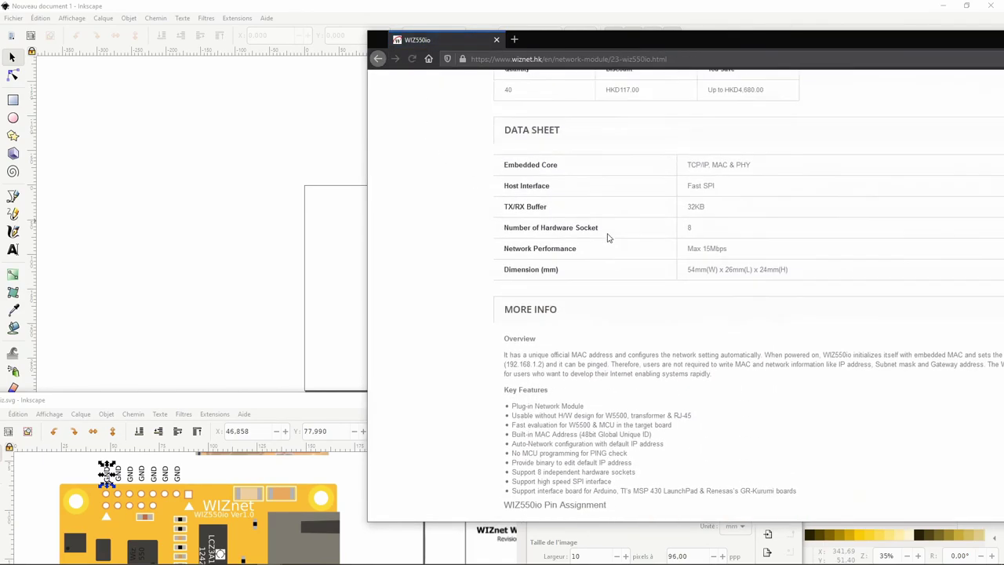
scroll(606, 234, up, 5)
scroll(608, 238, up, 5)
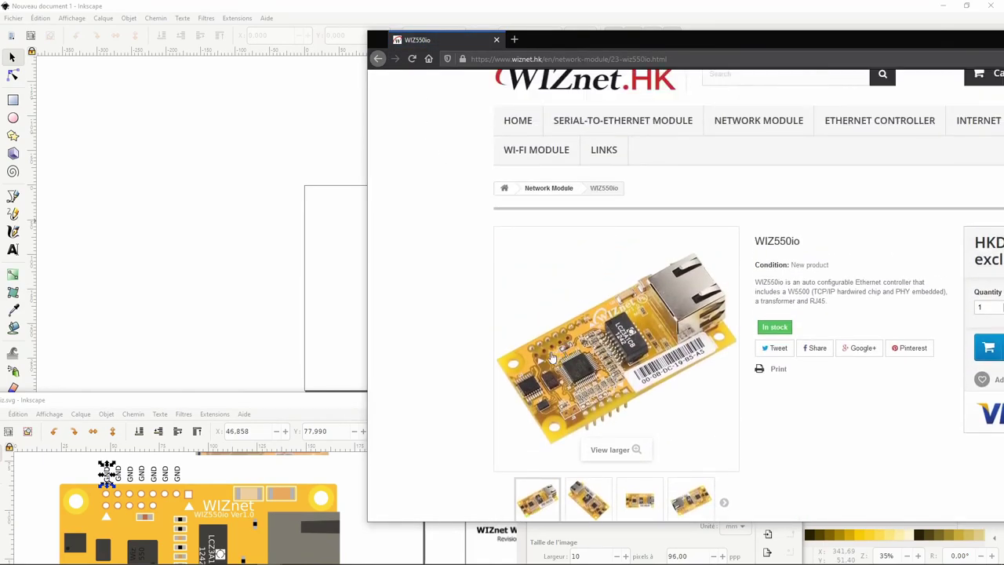
scroll(652, 301, down, 5)
scroll(650, 302, down, 5)
scroll(650, 302, down, 5)
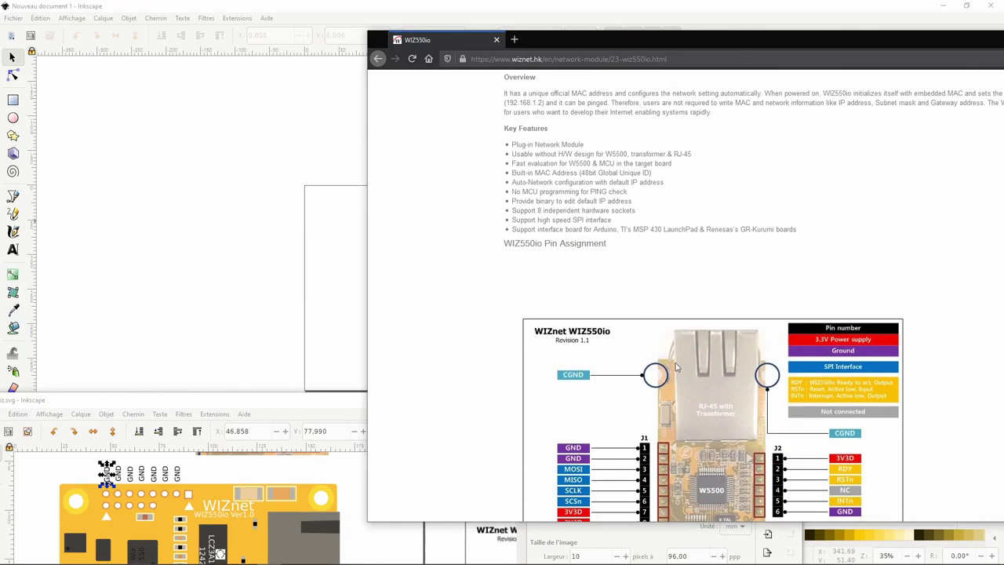
scroll(676, 367, down, 3)
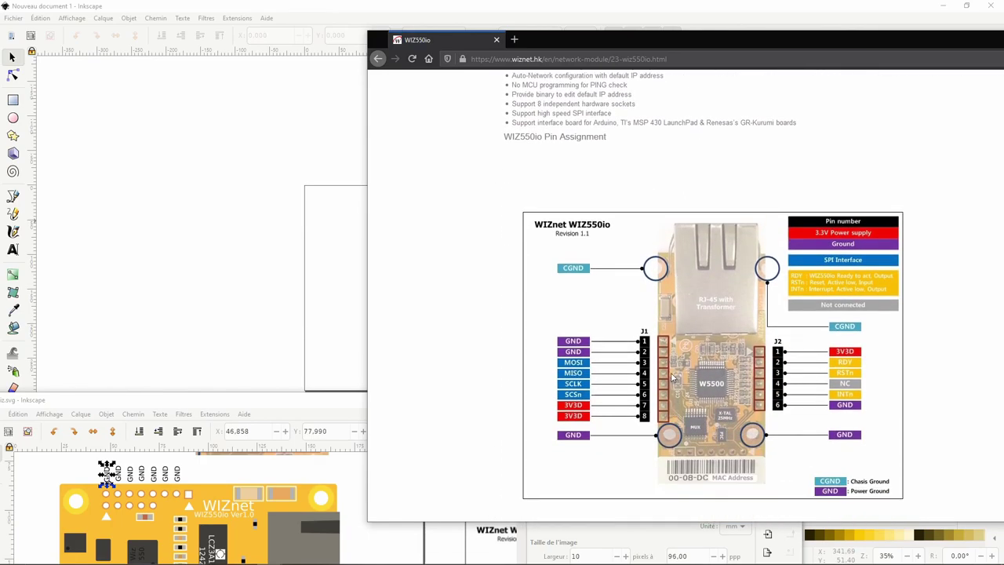
Scroll to the Pin Assignment diagram, then bring the wiz.svg window in front.
scroll(672, 369, up, 3)
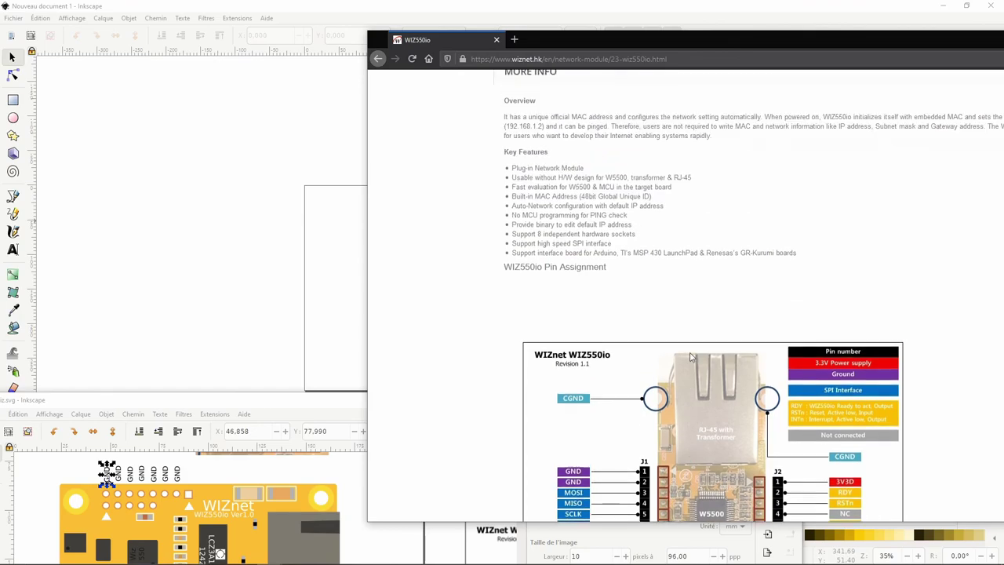
scroll(678, 365, up, 10)
scroll(690, 356, up, 5)
scroll(690, 357, down, 5)
scroll(691, 357, down, 10)
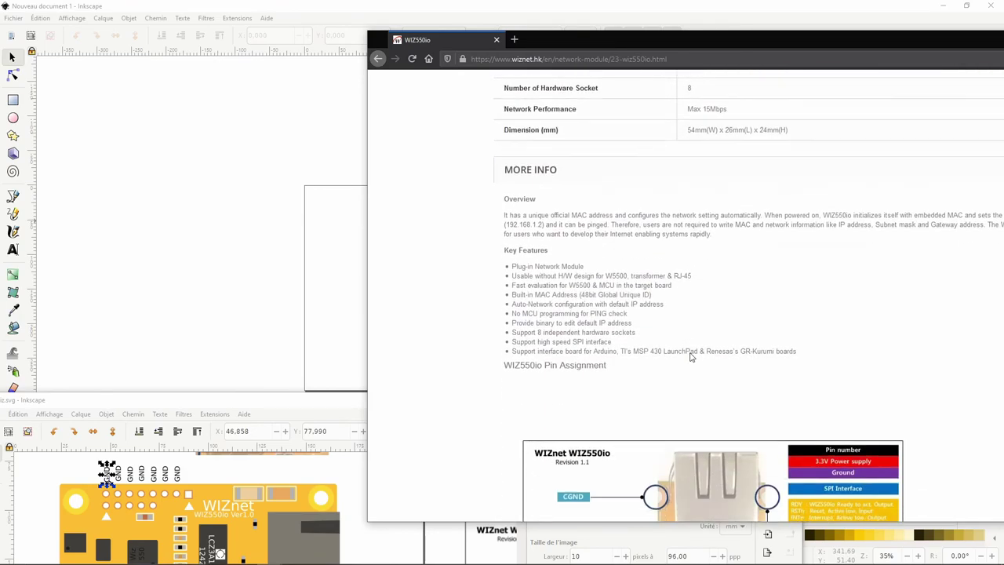
scroll(691, 357, down, 4)
scroll(691, 357, down, 6)
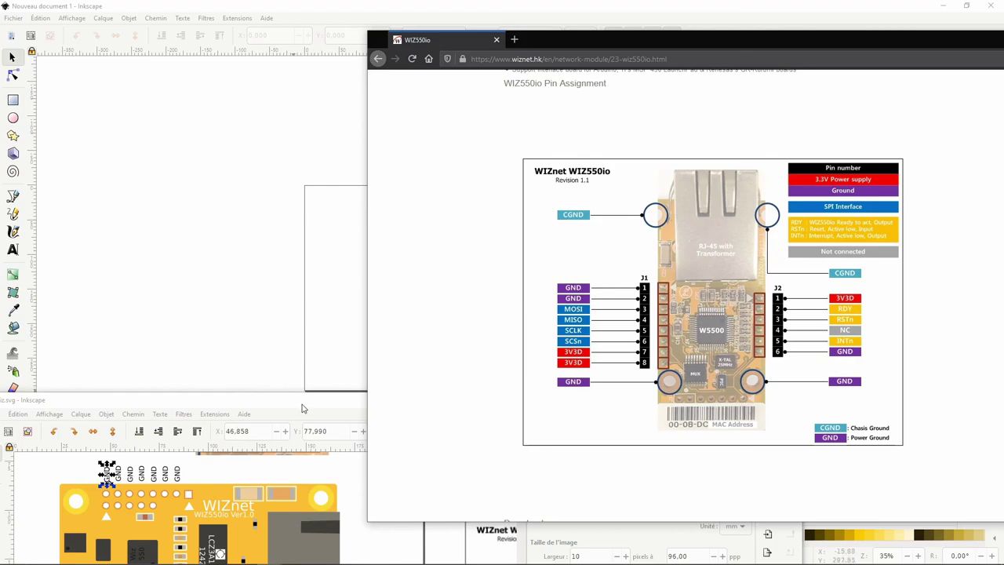
drag(303, 407, 470, 232)
Paste another GND label and place it on the next pin at the row's right end.
scroll(418, 344, up, 2)
scroll(418, 344, up, 1)
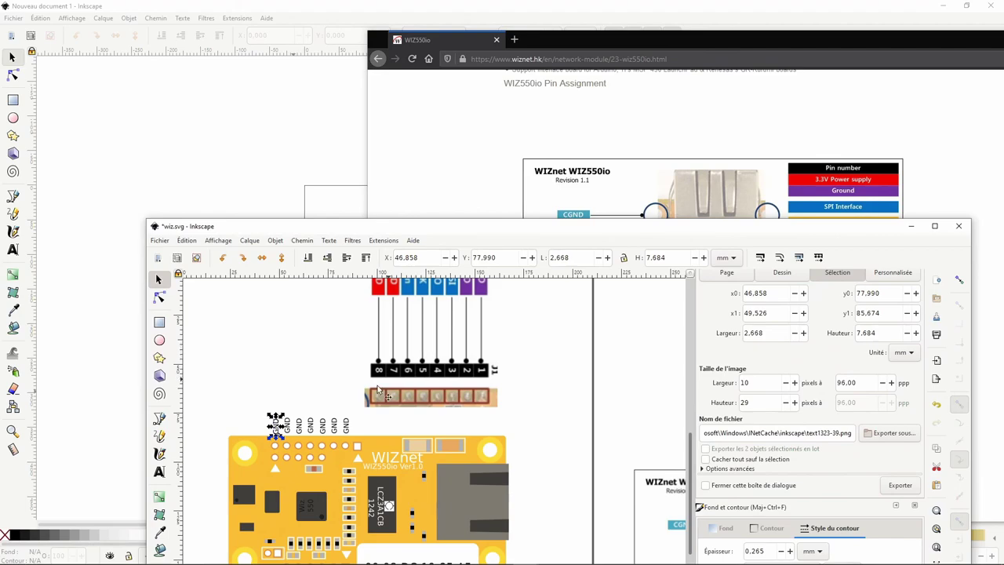
key(ctrl+v)
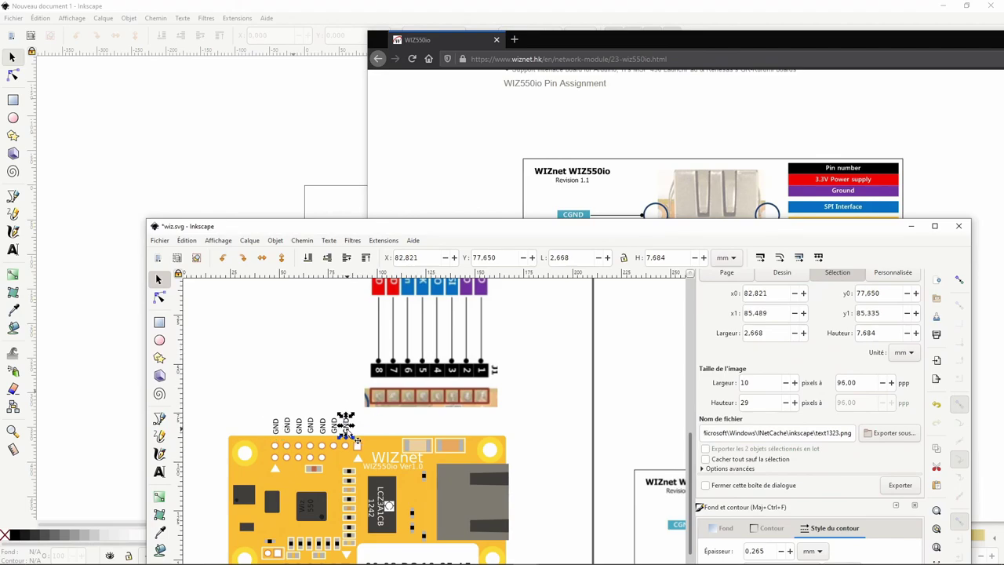
drag(353, 431, 358, 431)
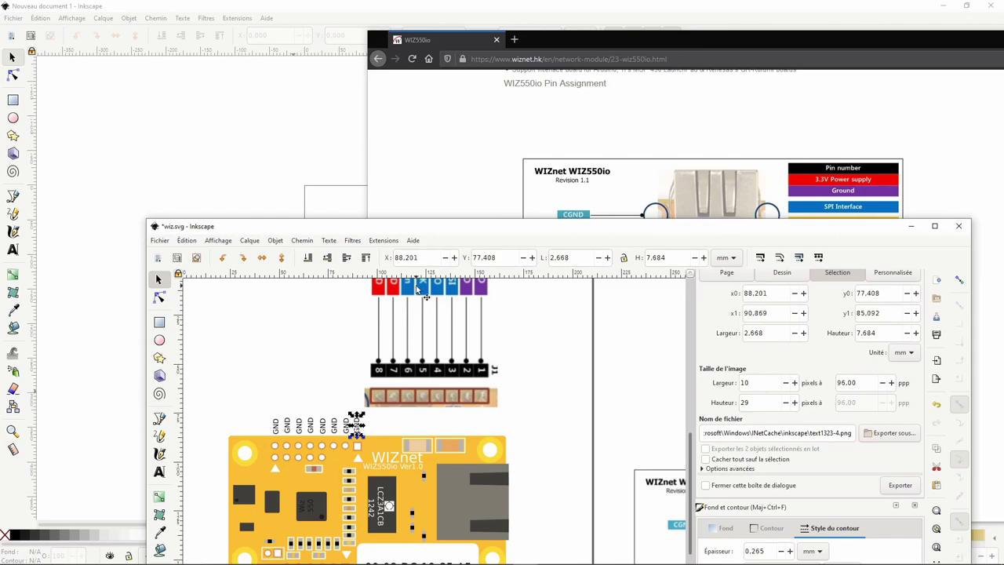
Drag the Inkscape window down to view Firefox's full J1 Pin Assignment diagram.
drag(483, 234, 443, 450)
scroll(475, 313, up, 3)
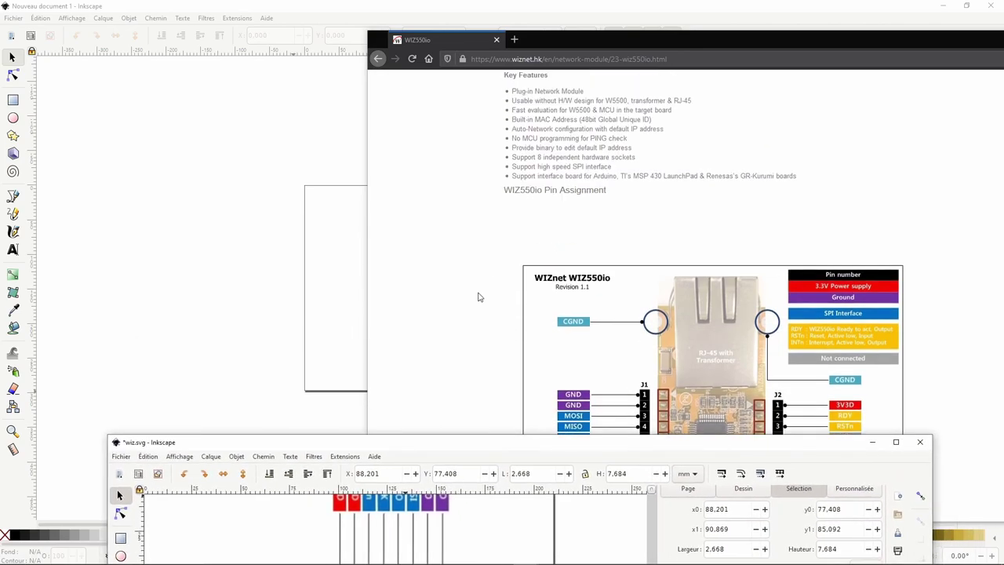
scroll(488, 267, up, 3)
scroll(490, 263, up, 5)
scroll(490, 262, up, 1)
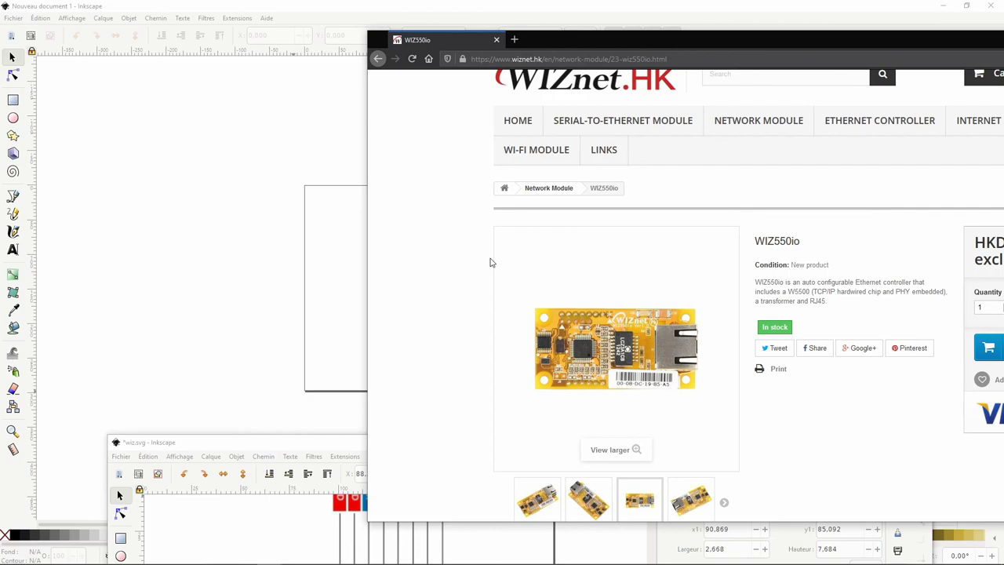
scroll(490, 267, down, 3)
scroll(488, 271, down, 5)
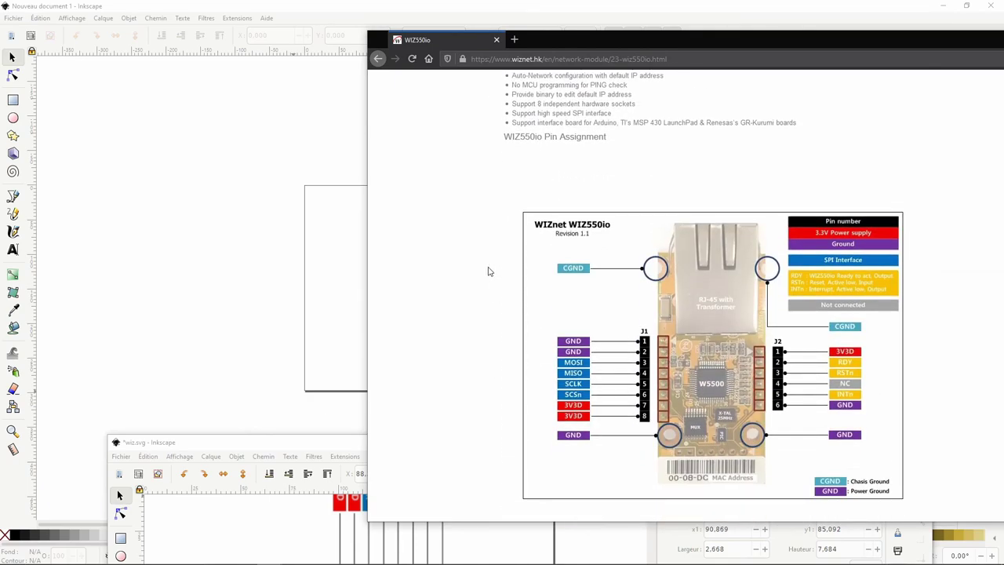
Enlarge and close two WIZ550io product photos on the product page.
scroll(488, 271, up, 2)
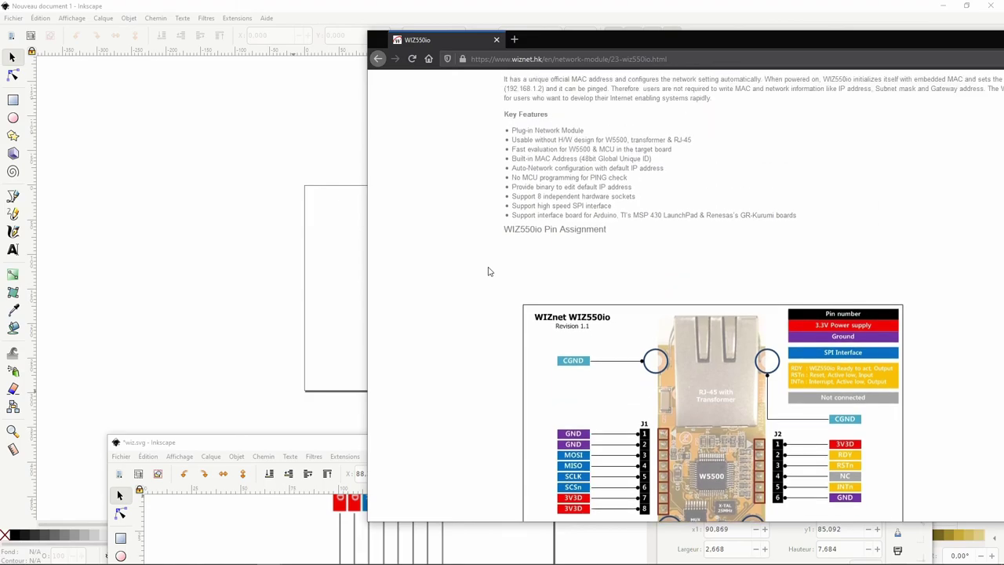
scroll(487, 271, up, 5)
click(578, 196)
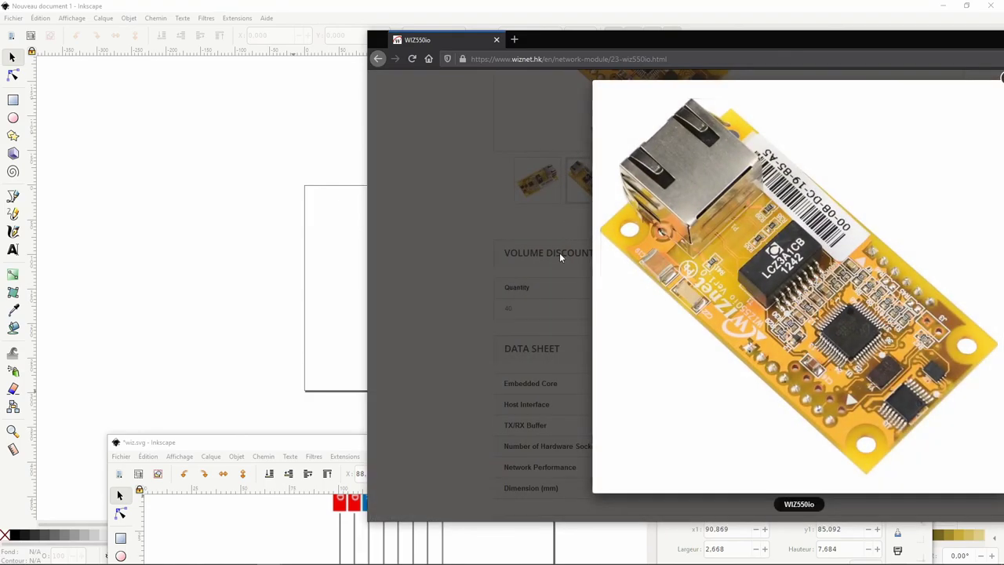
click(553, 250)
click(543, 194)
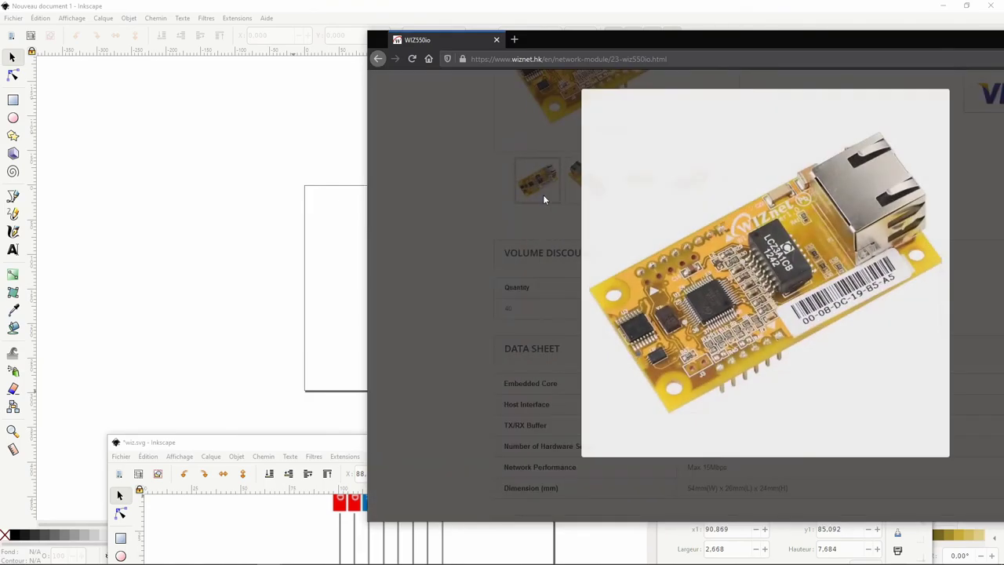
click(543, 194)
scroll(506, 246, down, 5)
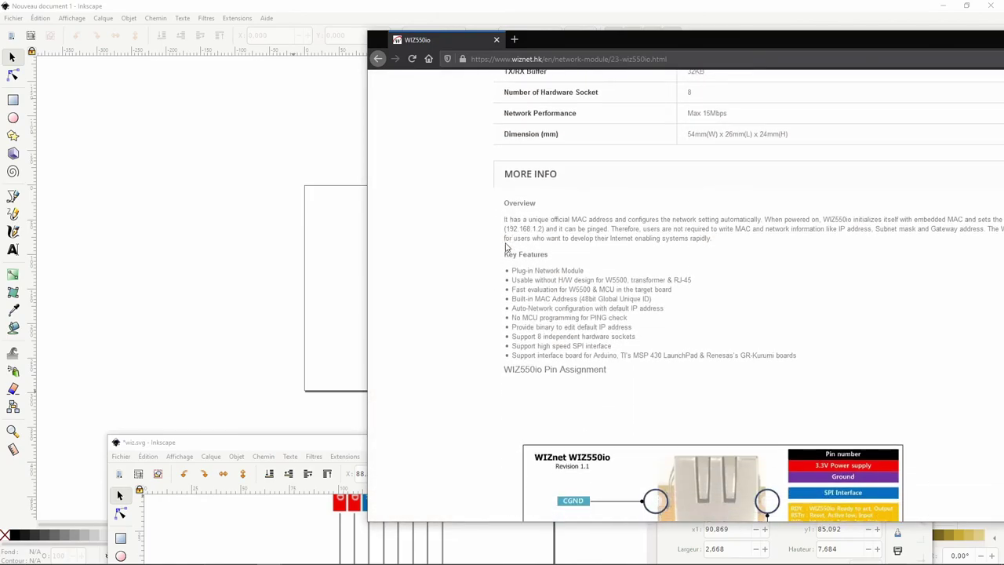
scroll(506, 246, down, 5)
scroll(506, 246, down, 4)
scroll(506, 245, up, 3)
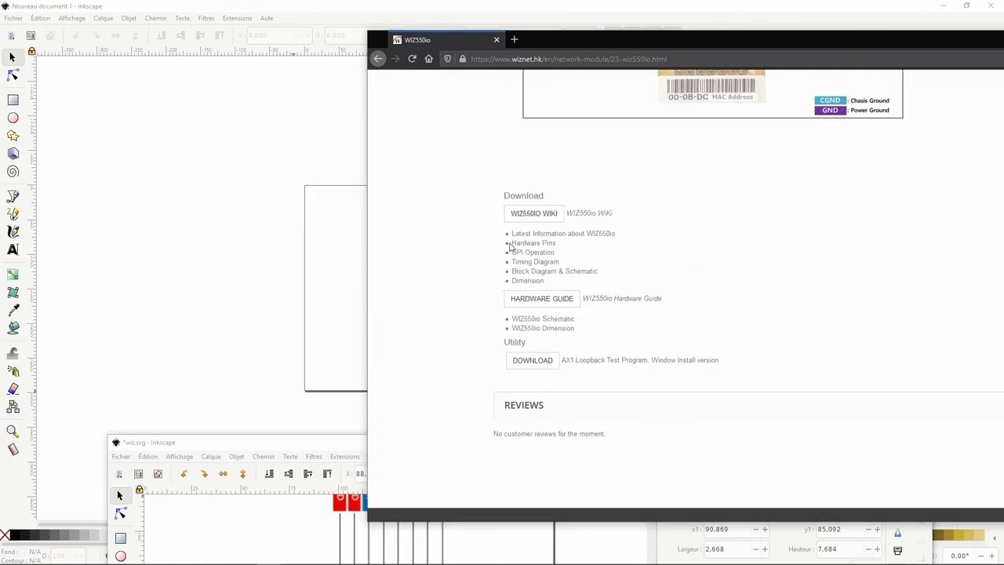
Open the WIZ550io wiki in a new tab and shift the browser window over.
click(522, 224)
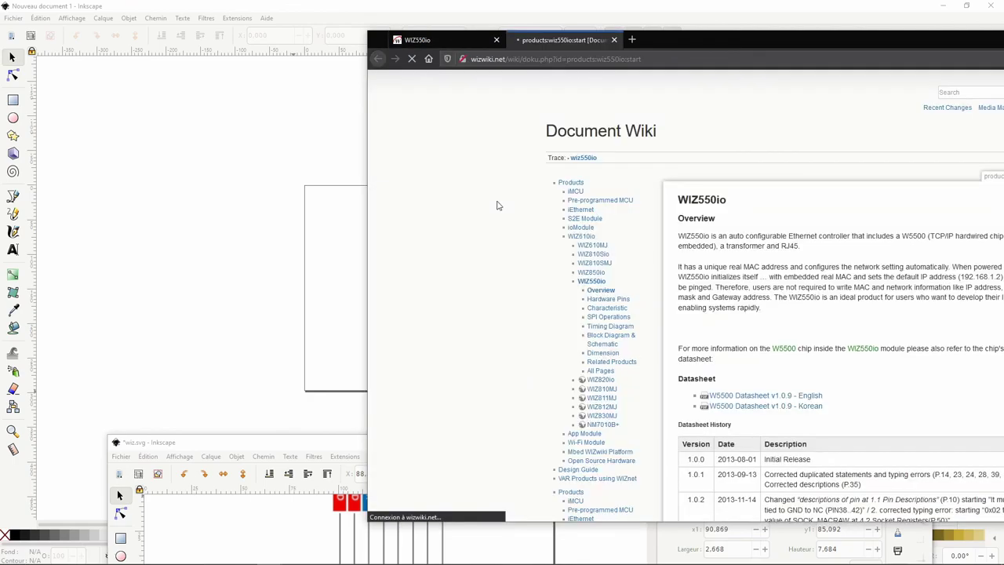
scroll(753, 330, down, 2)
scroll(778, 346, down, 5)
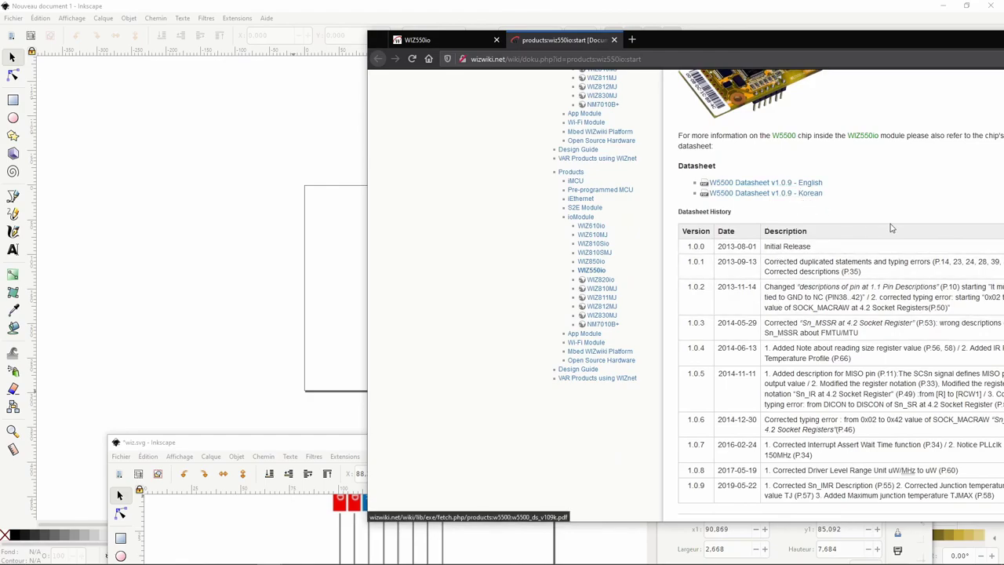
scroll(863, 239, up, 2)
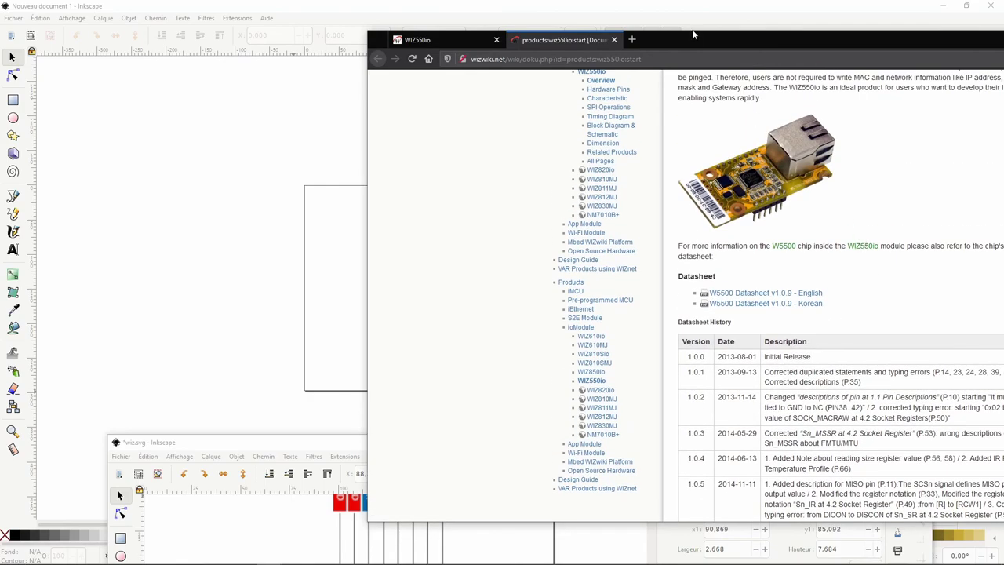
drag(694, 36, 533, 43)
scroll(723, 235, down, 7)
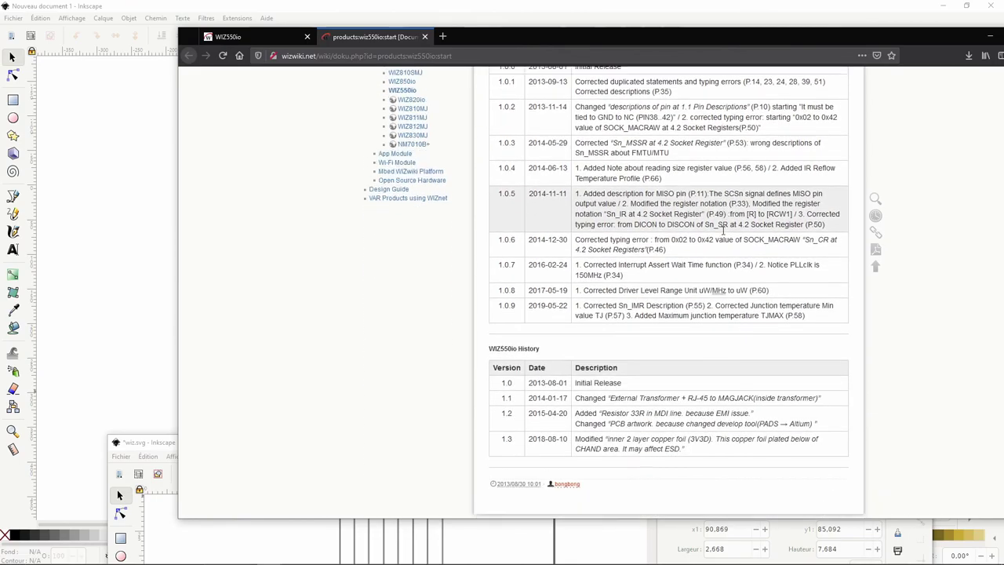
scroll(723, 236, up, 9)
scroll(723, 238, up, 5)
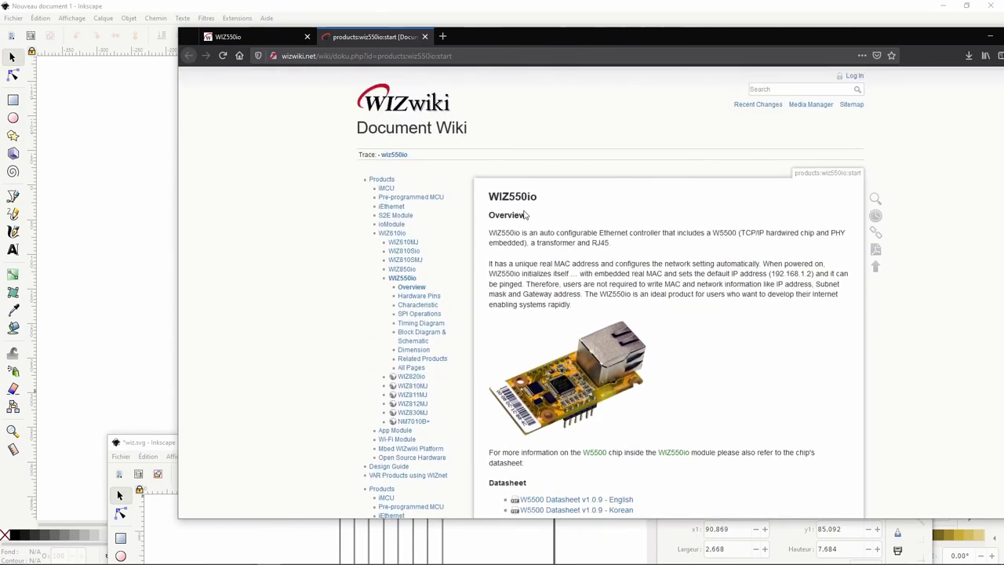
Read the wiki's Datasheet and History tables, then bring Inkscape back to the front.
scroll(527, 220, down, 7)
scroll(527, 227, up, 2)
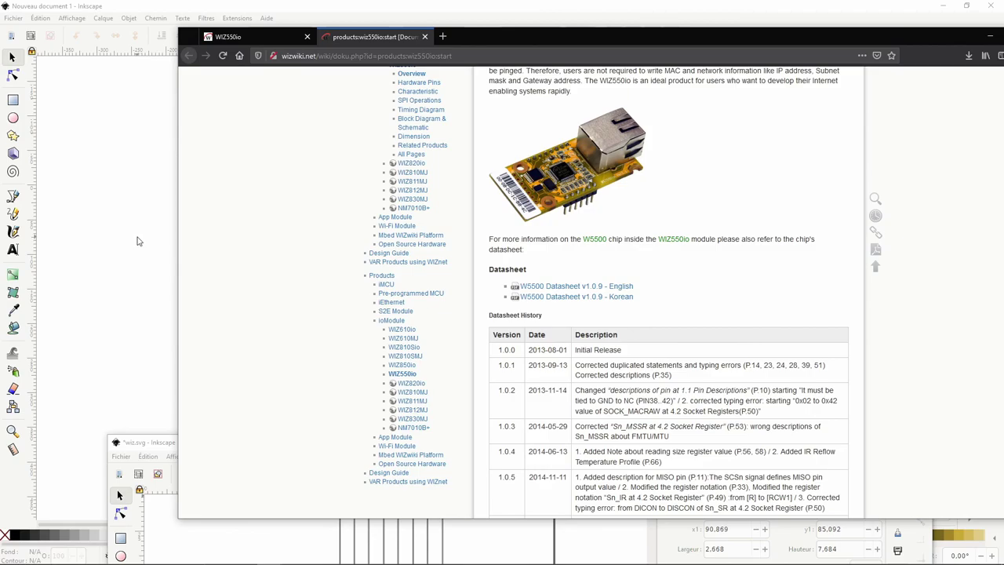
scroll(634, 269, down, 3)
scroll(634, 270, up, 3)
scroll(538, 337, down, 4)
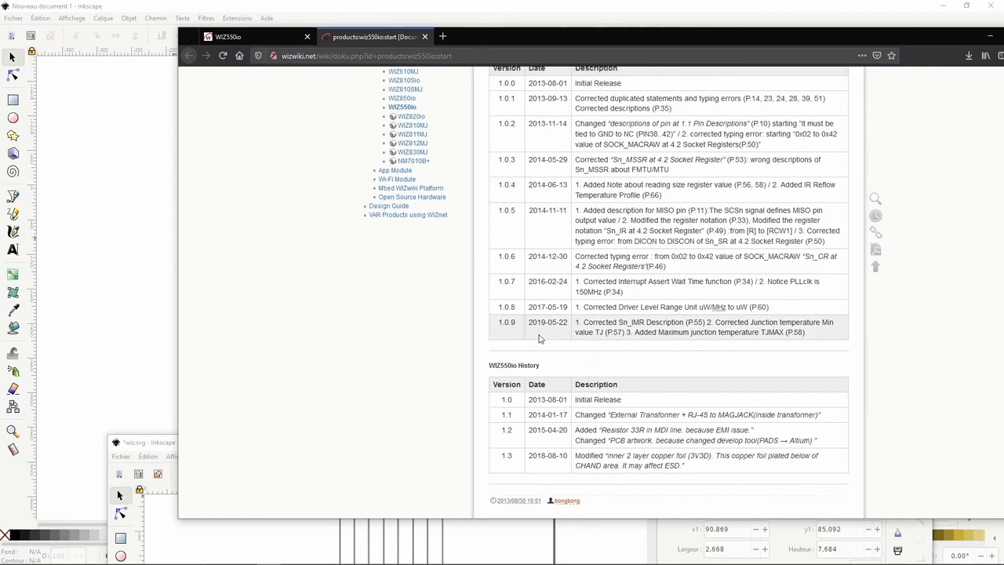
scroll(538, 339, down, 1)
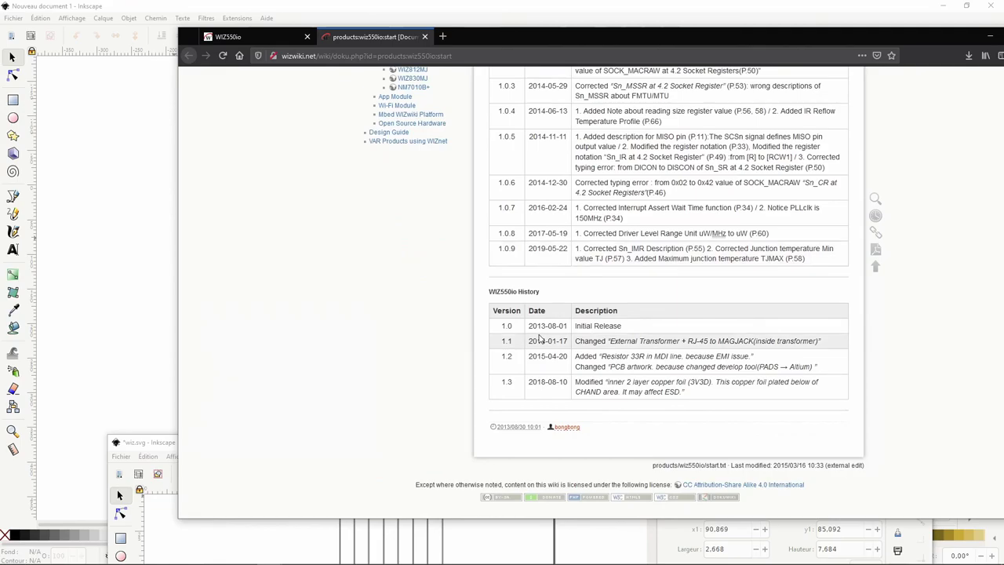
click(131, 283)
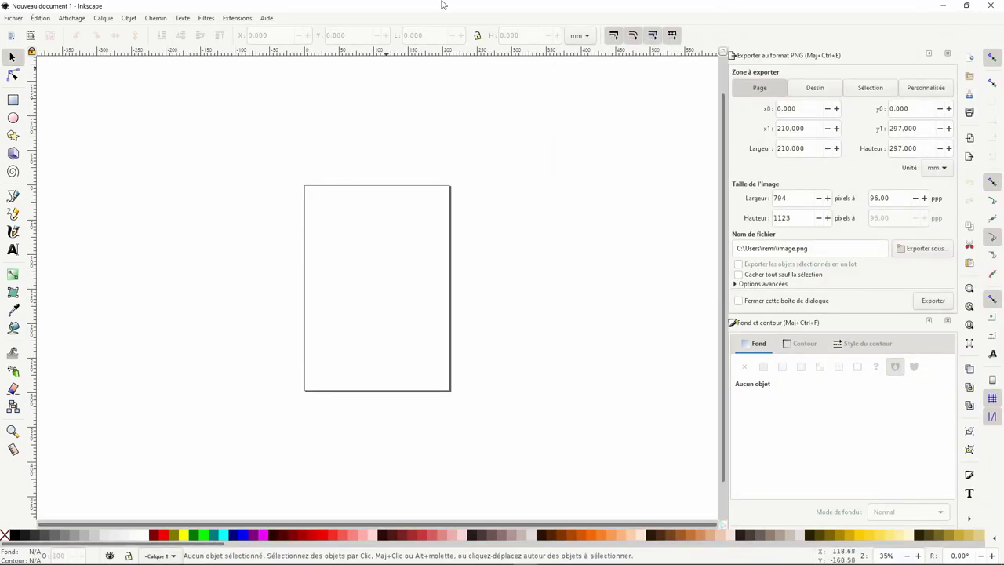
Bring up the wiz.svg window maximized, with the module drawing centred in view.
mouse_move(442, 3)
mouse_down()
mouse_move(495, 317)
mouse_move(491, 124)
mouse_up()
double_click(491, 125)
mouse_move(525, 554)
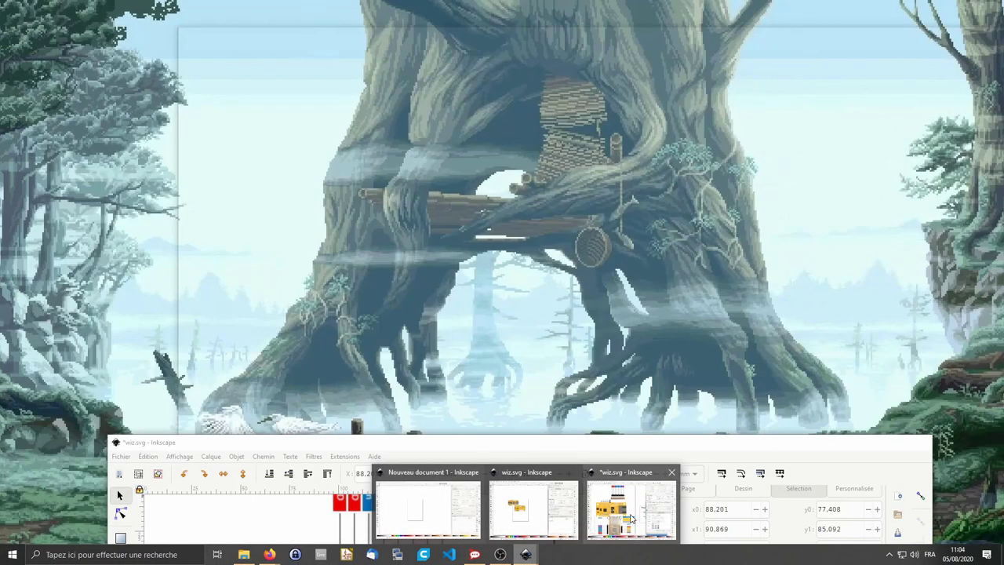
click(620, 502)
double_click(593, 448)
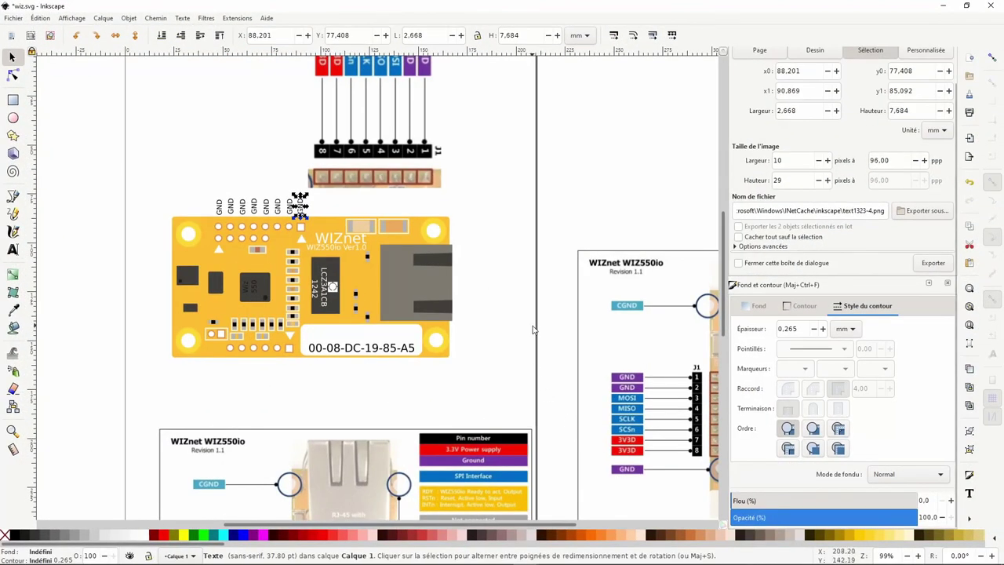
scroll(537, 330, up, 1)
ctrl+scroll(513, 315, down, 1)
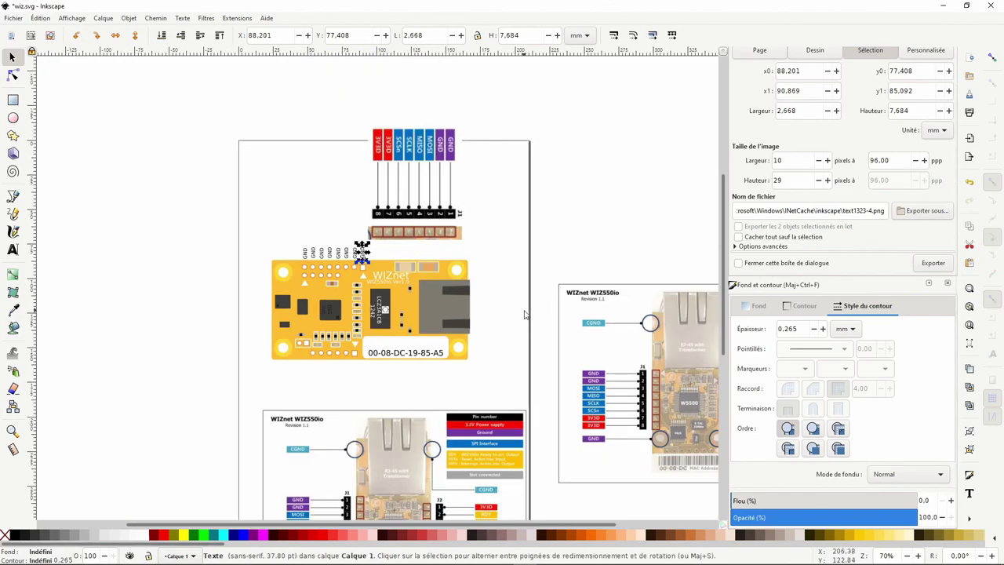
click(508, 260)
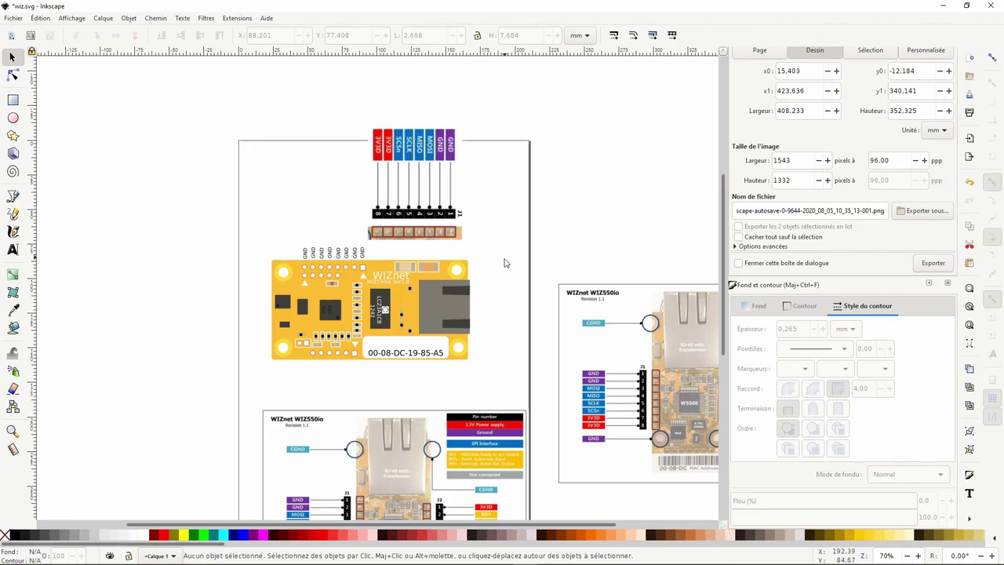
scroll(504, 262, down, 1)
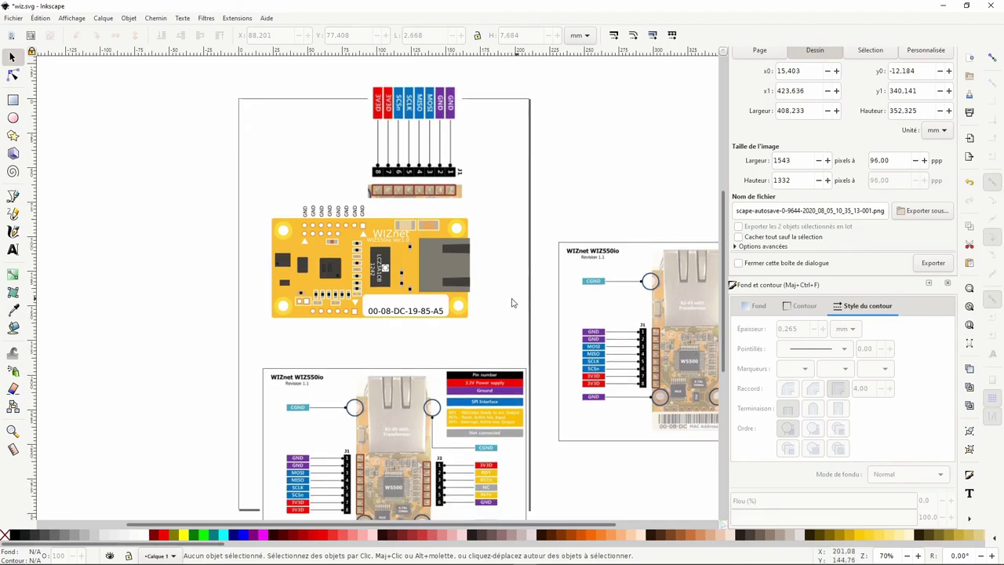
drag(511, 303, 415, 283)
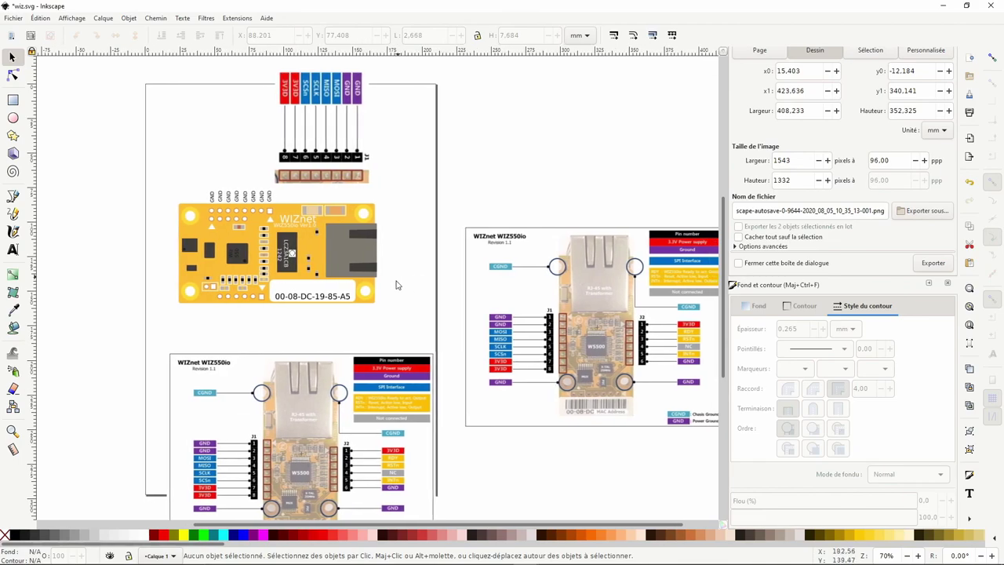
Drag a GND label down below the bottom pin row and duplicate it.
click(268, 196)
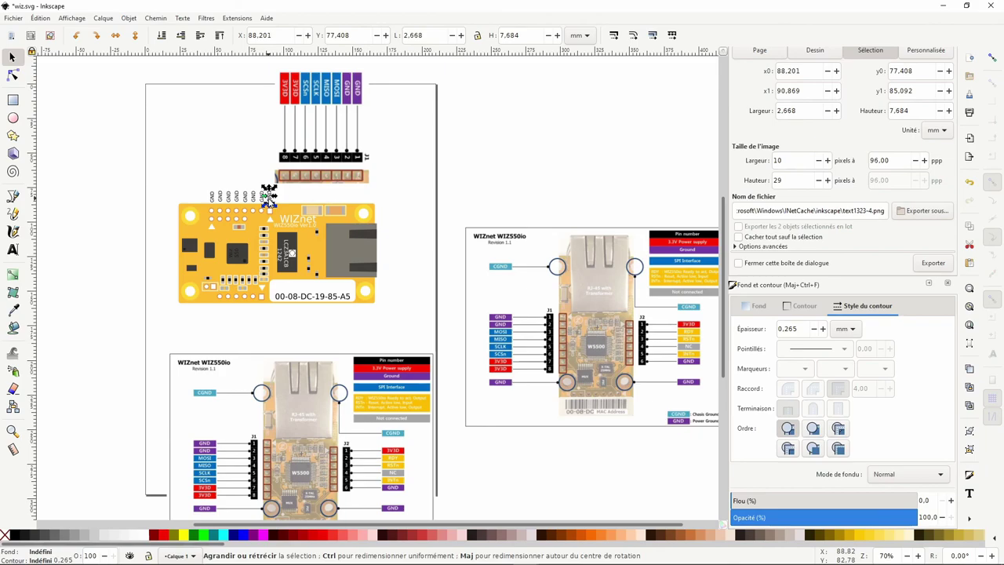
mouse_move(269, 196)
mouse_down()
mouse_move(265, 316)
mouse_move(272, 307)
mouse_move(171, 305)
mouse_up()
scroll(265, 315, up, 3)
key(ctrl+d)
key(ctrl+d)
key(ctrl+d)
scroll(171, 305, down, 1)
scroll(171, 305, down, 2)
Move the embedded reference image up and to the left.
click(230, 383)
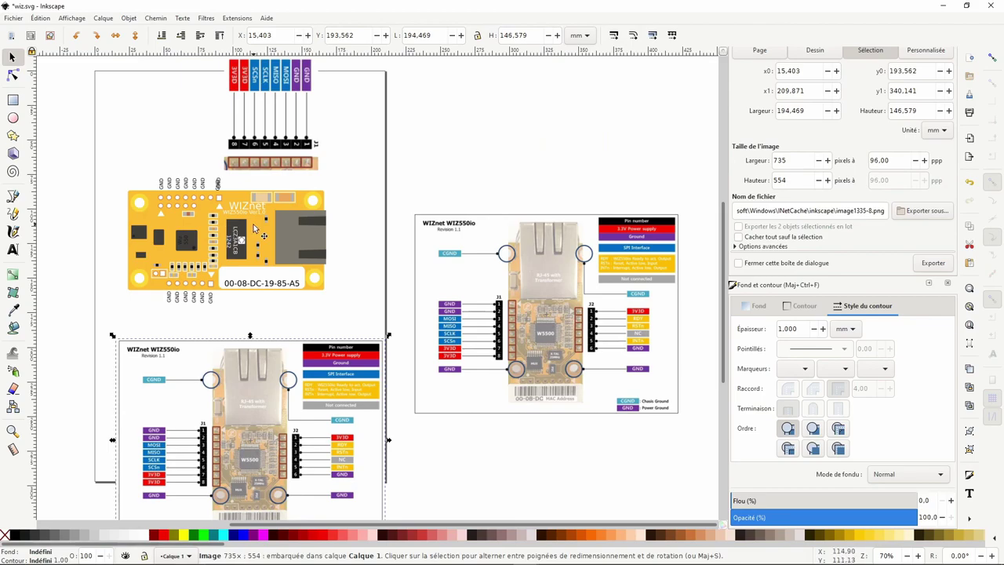
scroll(205, 181, up, 1)
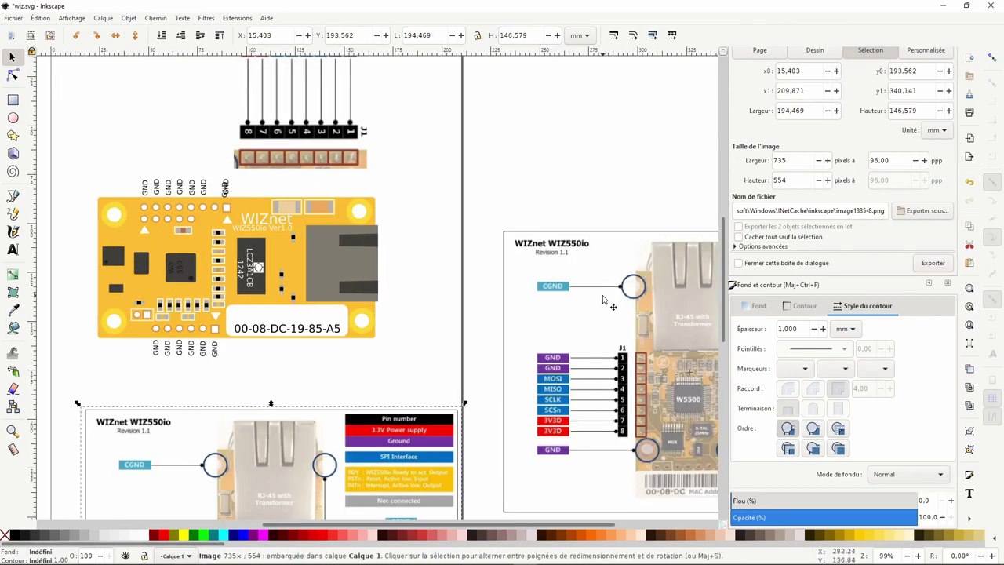
drag(604, 298, 542, 169)
click(225, 186)
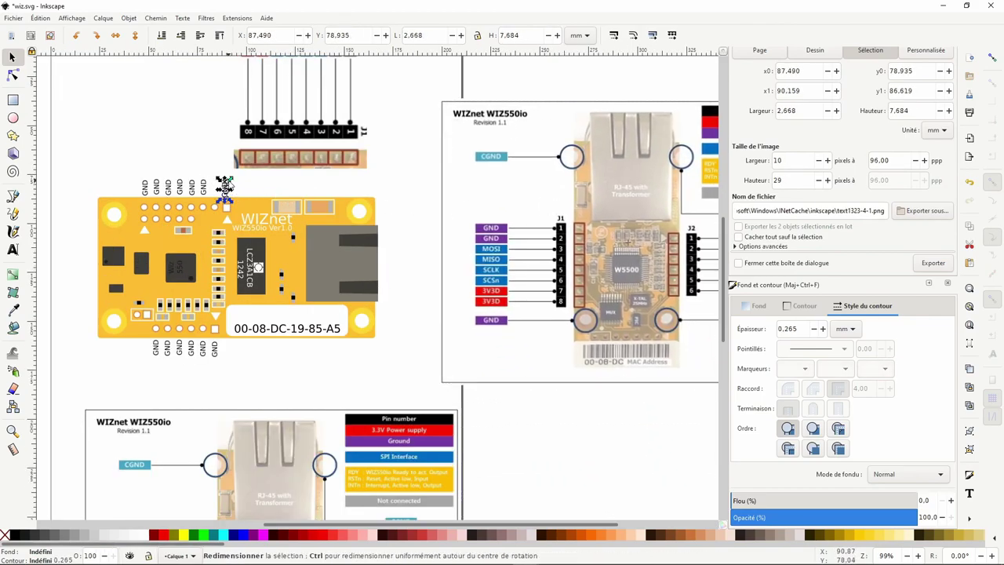
Shift the leftmost top-row GND labels left so they sit over their pins.
scroll(222, 196, up, 2)
drag(243, 188, 225, 185)
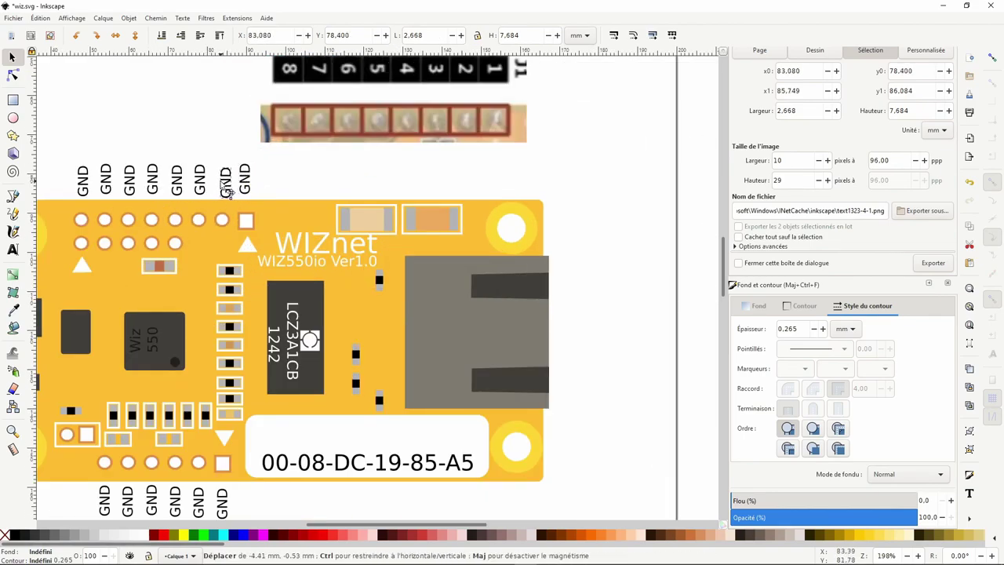
scroll(112, 212, up, 1)
scroll(112, 212, left, 3)
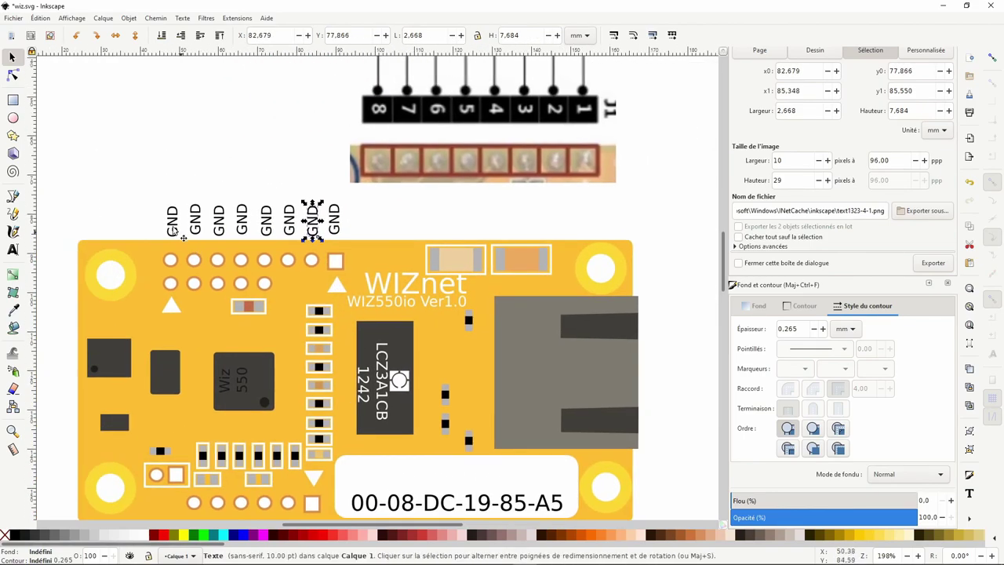
click(172, 229)
click(299, 37)
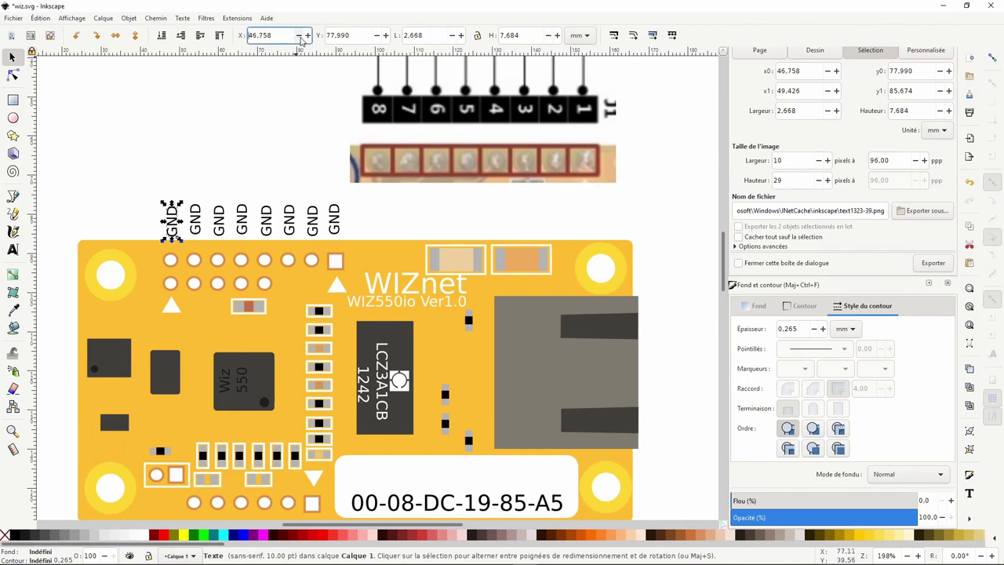
click(299, 37)
click(299, 36)
click(196, 223)
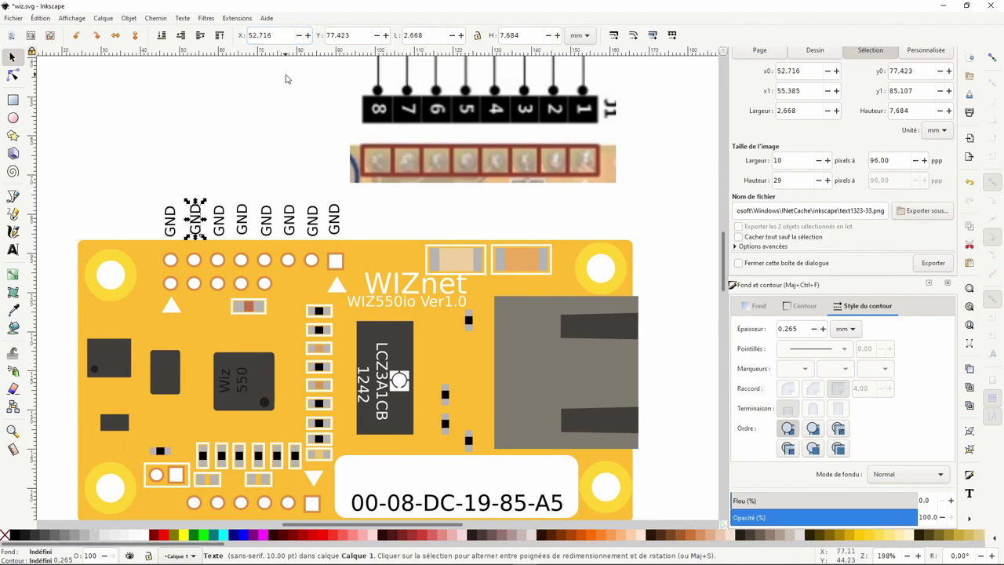
click(179, 210)
Set the top-row GND labels' Y position to 78 mm.
triple_click(353, 39)
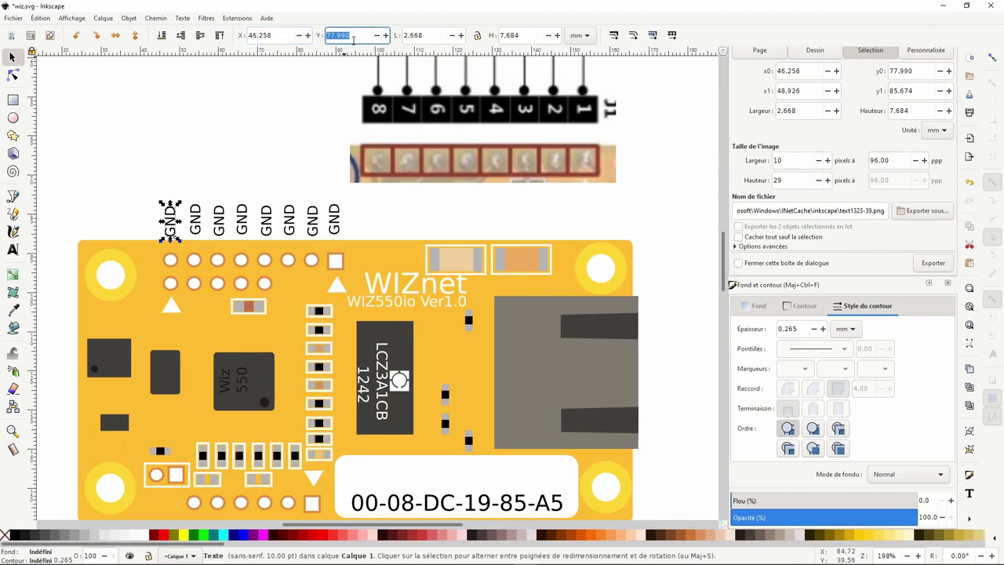
key(Return)
click(198, 221)
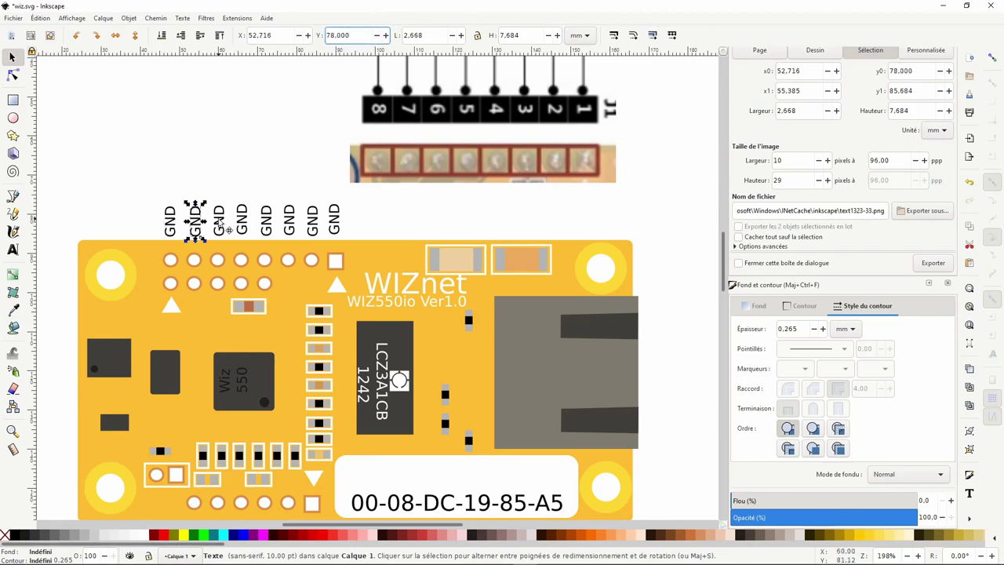
key(Tab)
key(Tab)
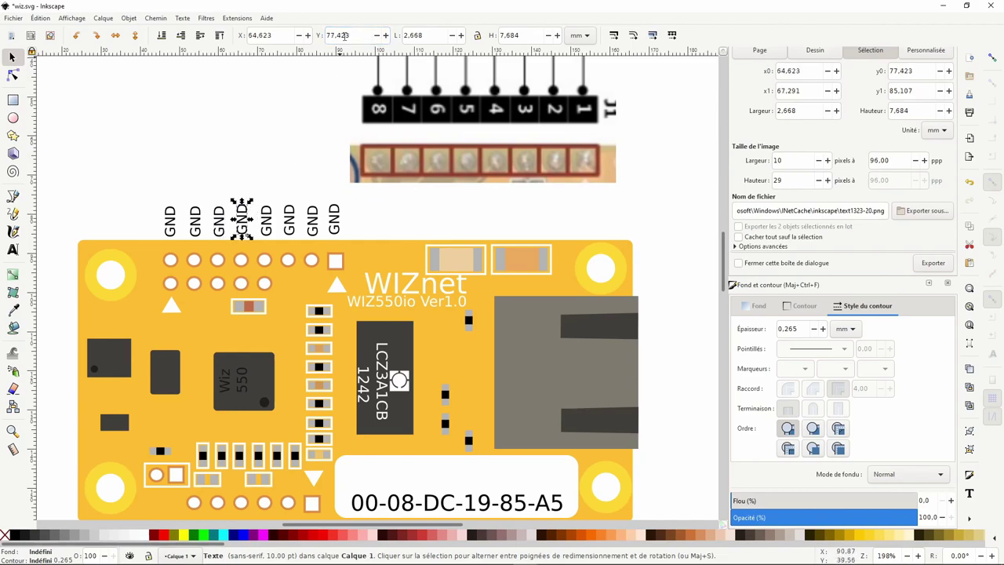
key(Tab)
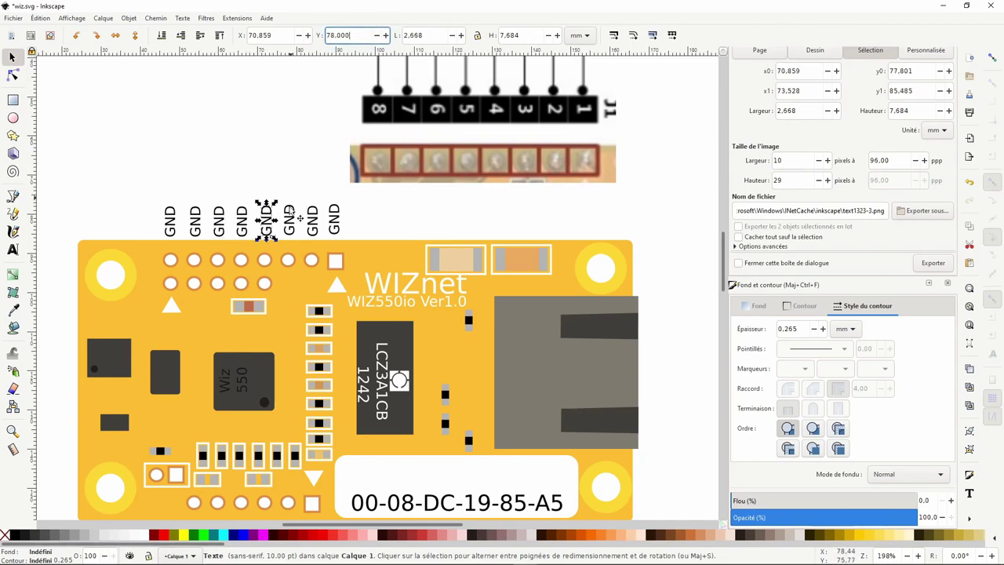
click(292, 218)
click(353, 35)
text(78.000)
click(313, 220)
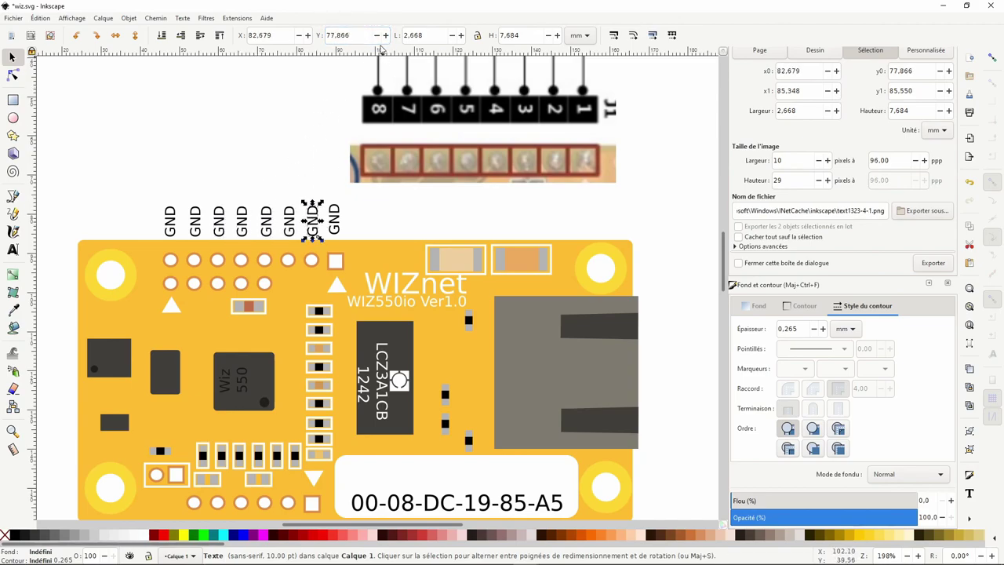
click(333, 207)
click(366, 32)
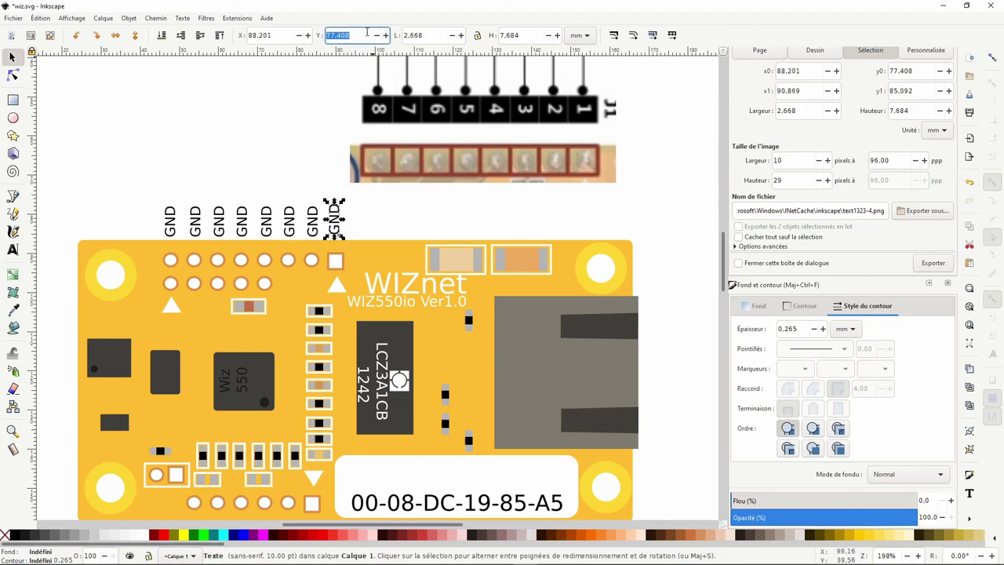
Set the bottom-left GND label's Y position to 160 mm.
click(298, 116)
scroll(296, 172, down, 5)
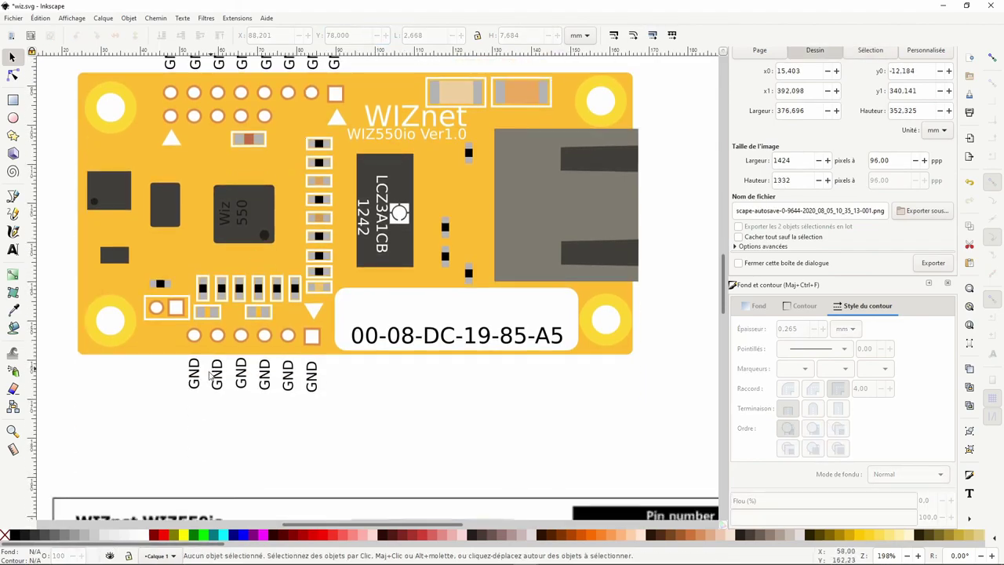
click(195, 364)
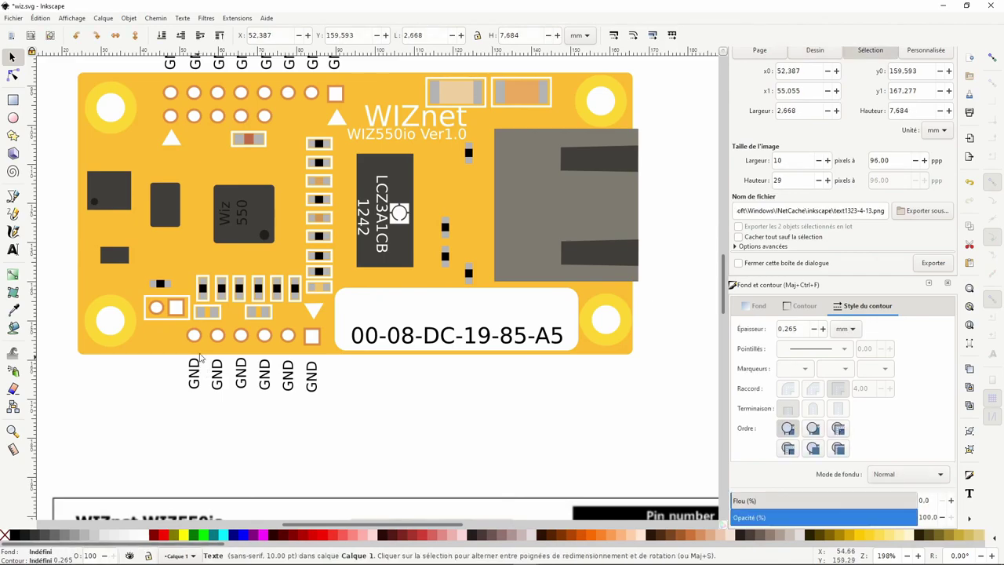
click(385, 35)
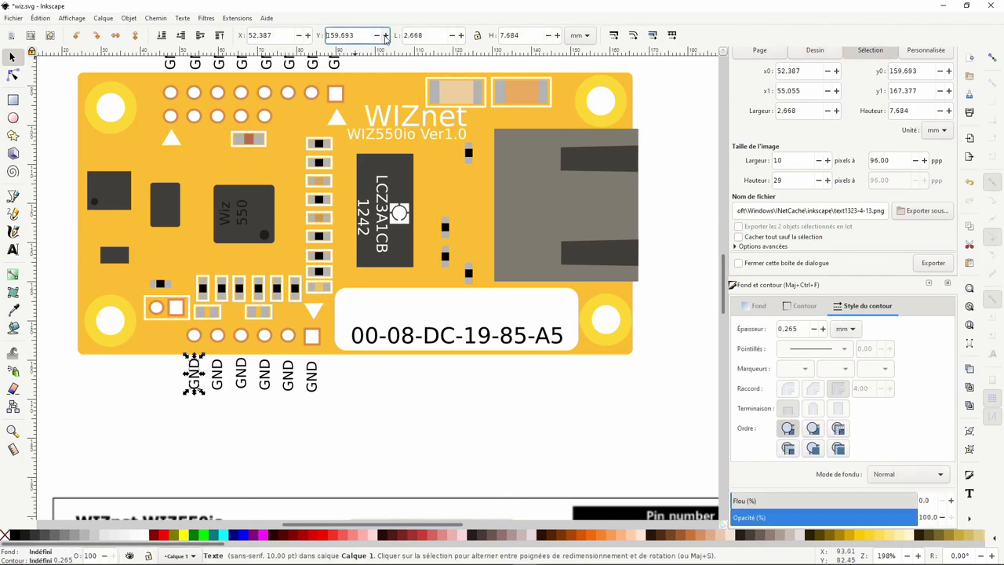
text(160)
key(Return)
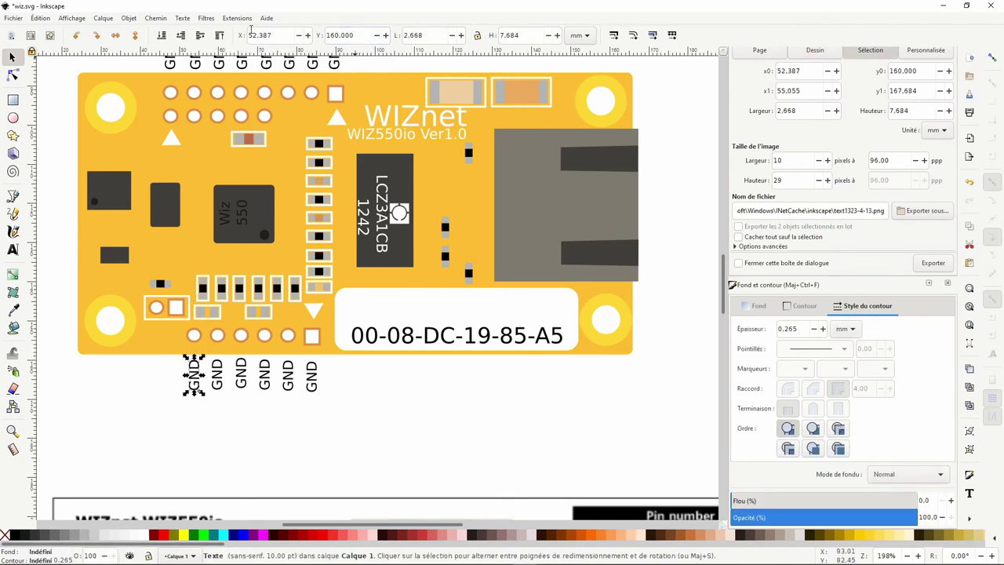
Give the remaining bottom-row GND labels the same Y of 160 mm.
click(218, 378)
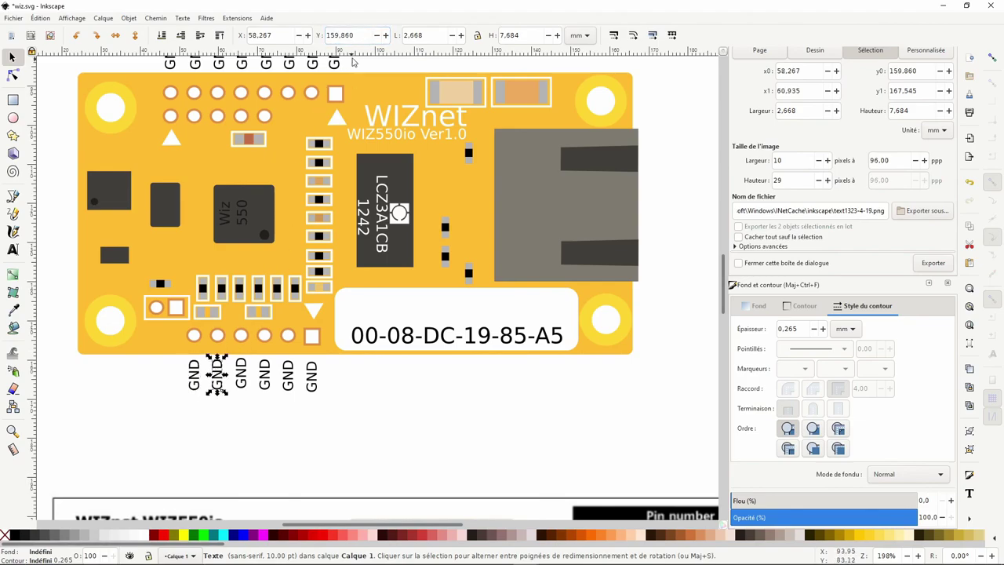
click(247, 377)
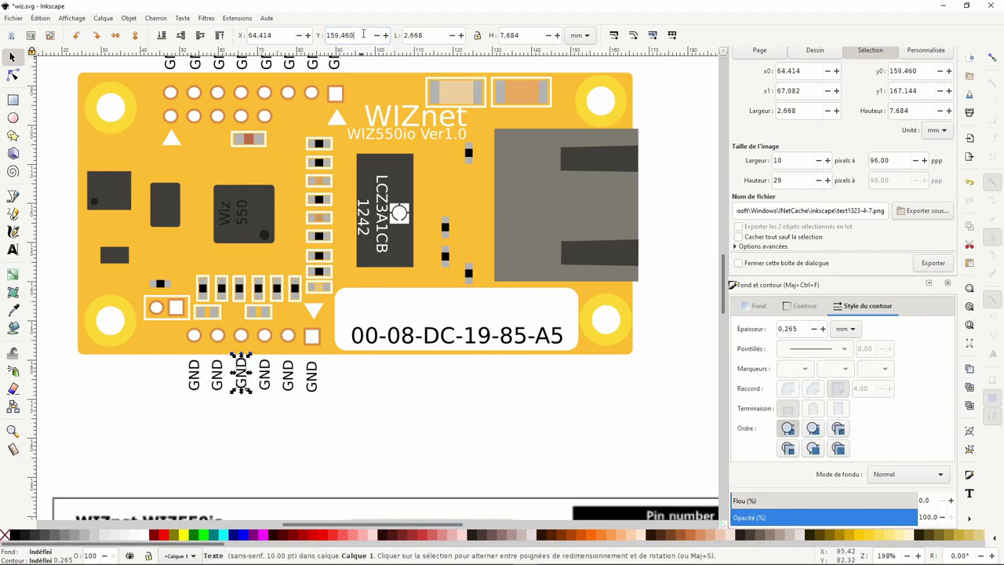
click(264, 371)
click(357, 36)
text(160,000)
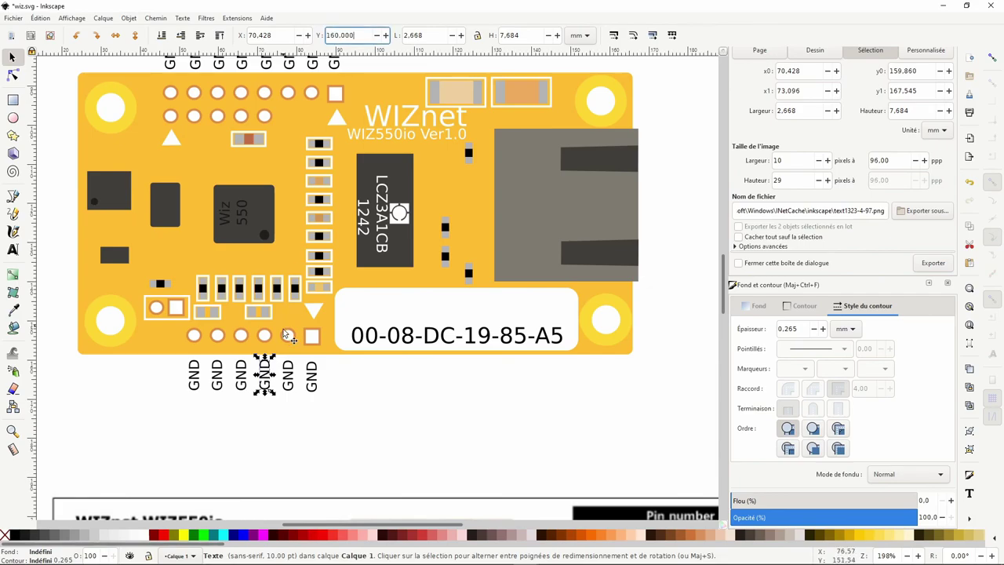
click(287, 374)
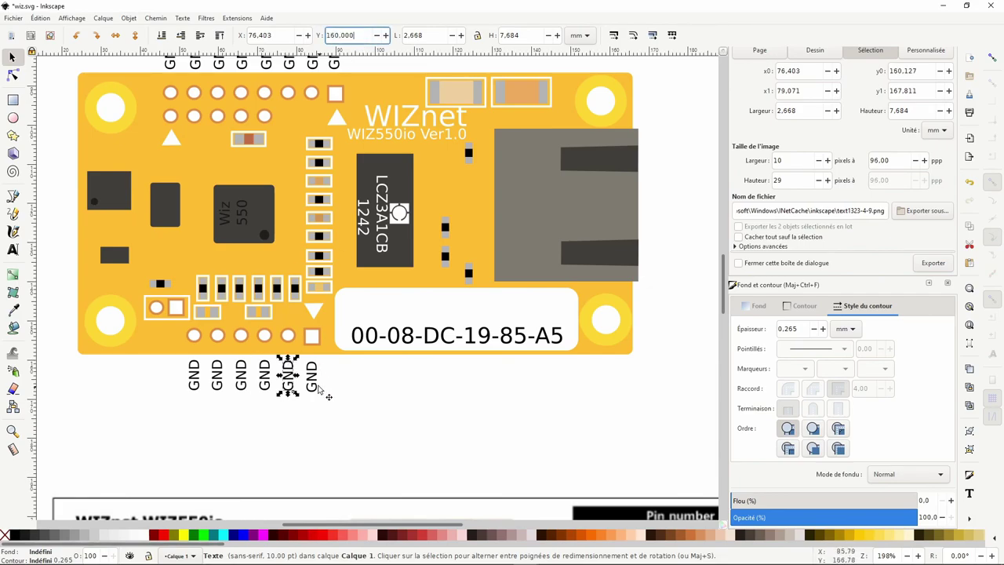
click(311, 377)
click(357, 35)
text(160,000)
click(388, 430)
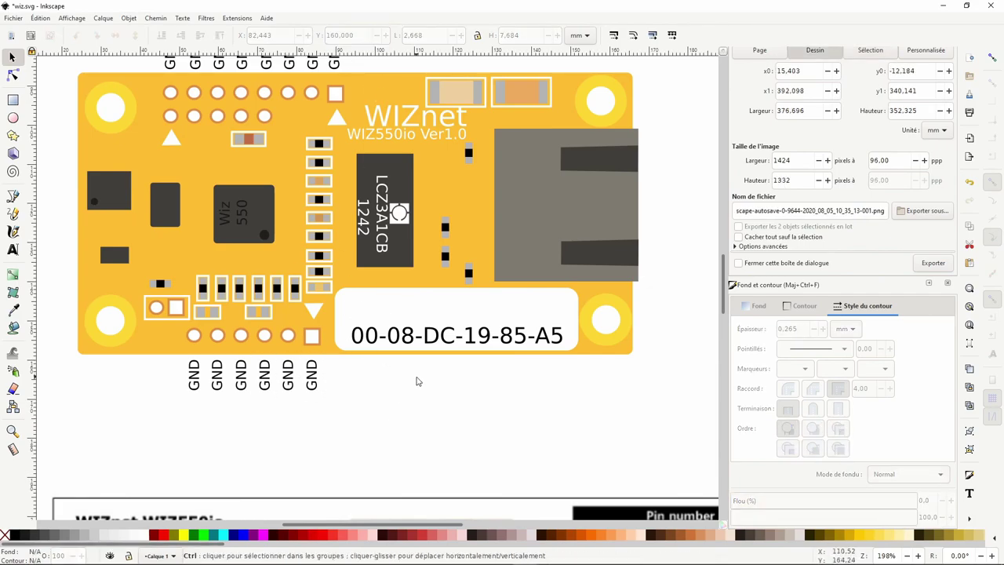
Pan back to the top pin labels and pick the first top-row GND label to rename.
scroll(417, 381, down, 3)
scroll(501, 331, up, 1)
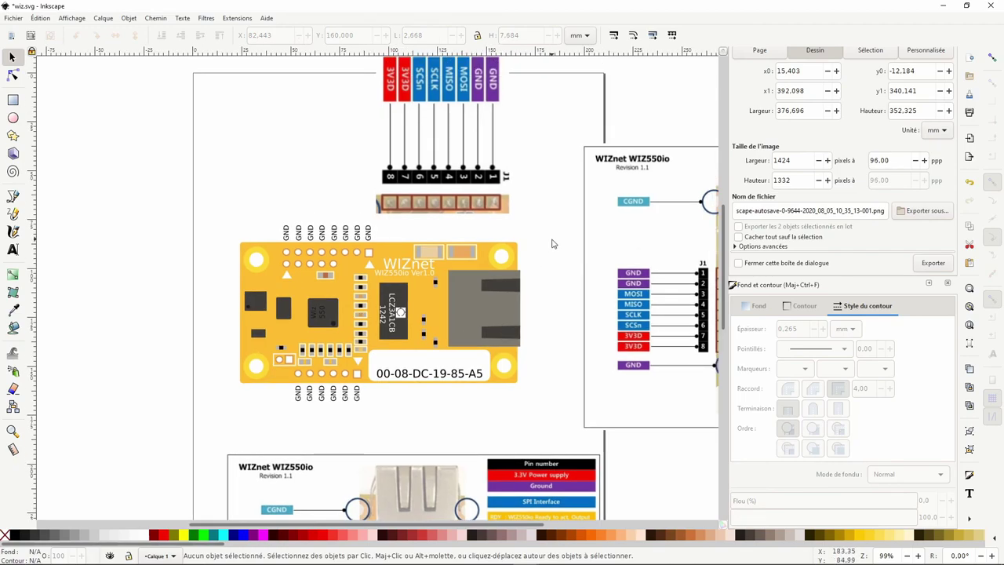
drag(529, 227, 484, 266)
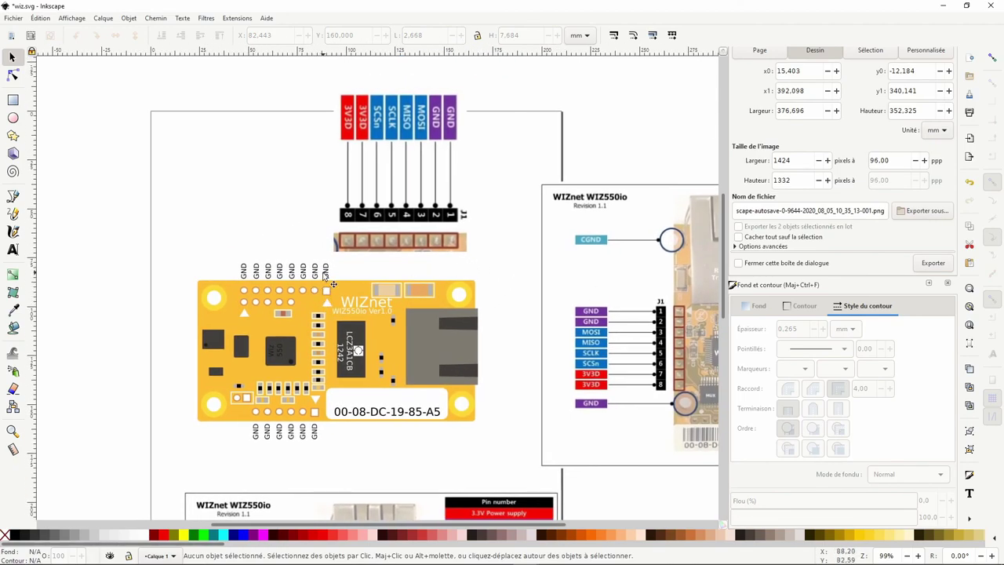
click(315, 270)
click(303, 271)
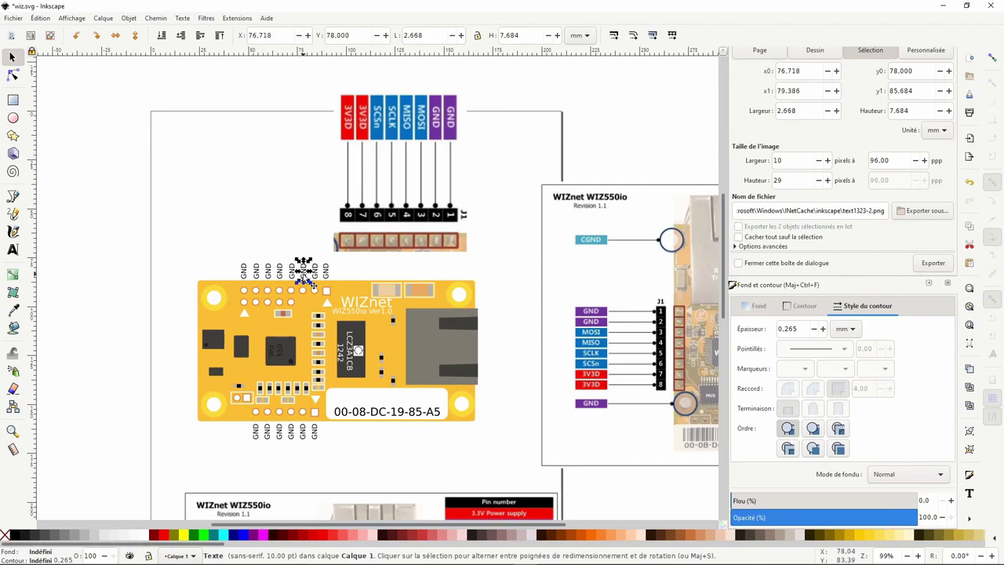
click(8, 247)
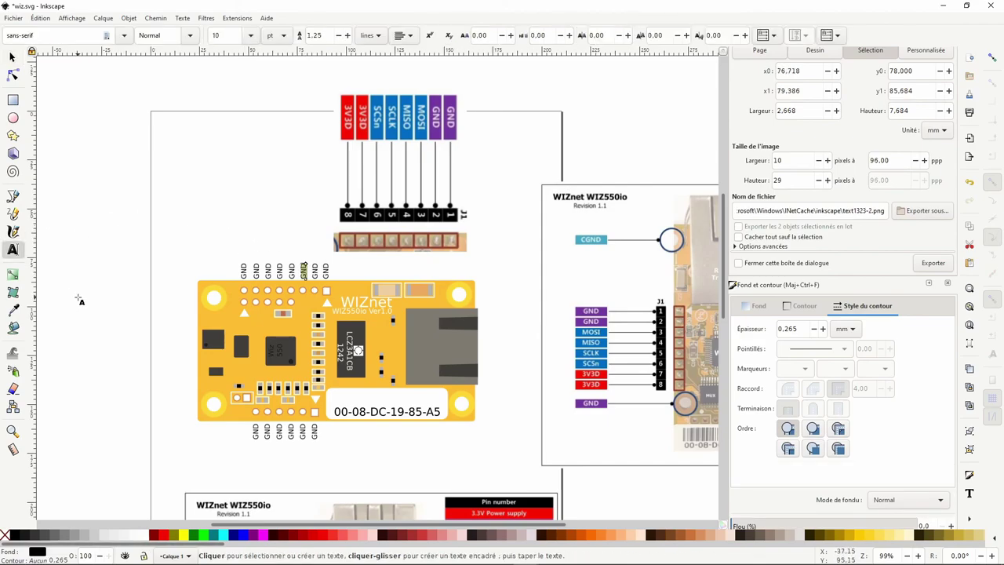
Retype the top-row GND labels right to left as MOSI, MISO, SCLK, SCSn and 3V3D.
text(MOSI)
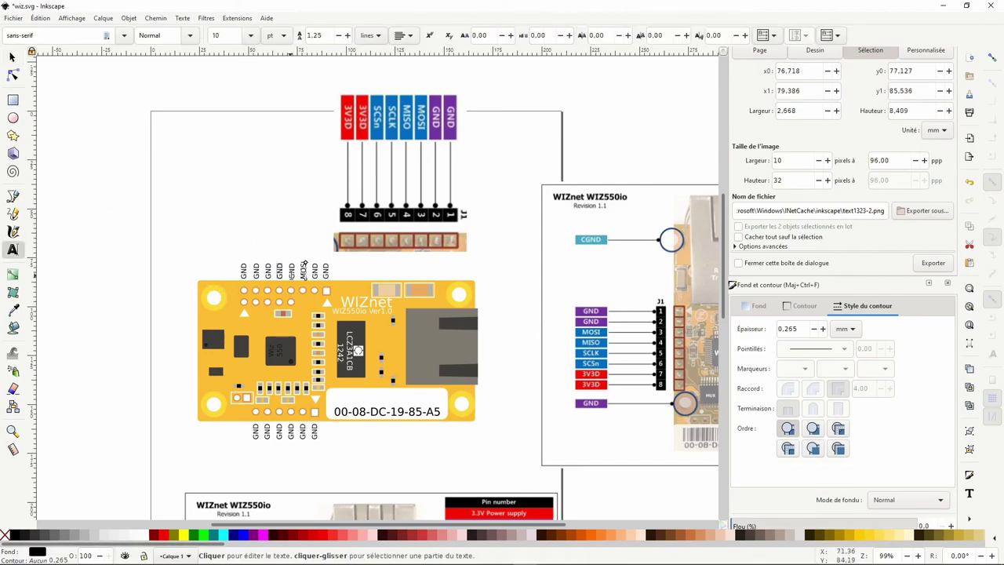
click(292, 270)
text(MISO)
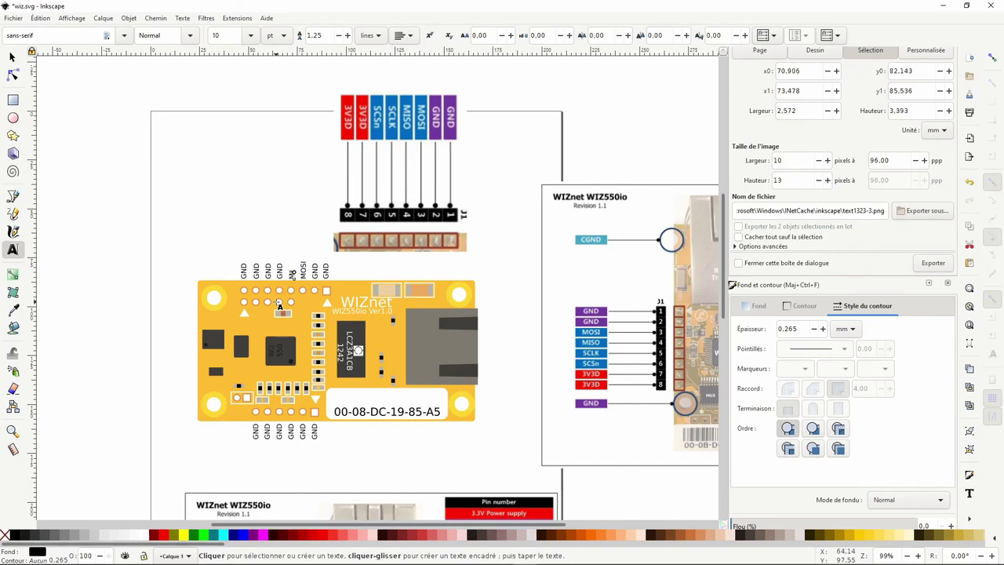
click(280, 269)
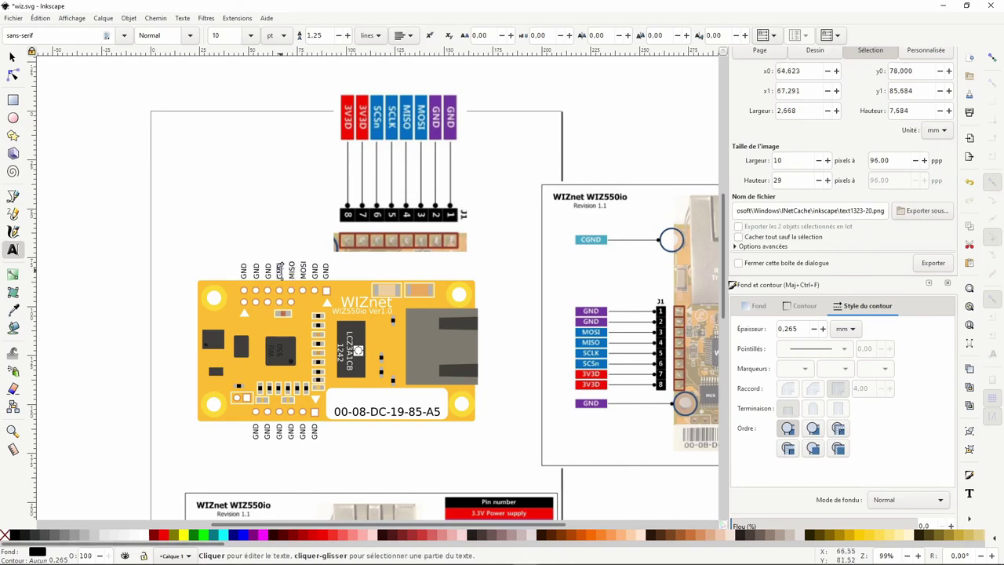
text(SCS)
text(SCLK)
click(268, 270)
text(SCS)
text(n)
click(256, 268)
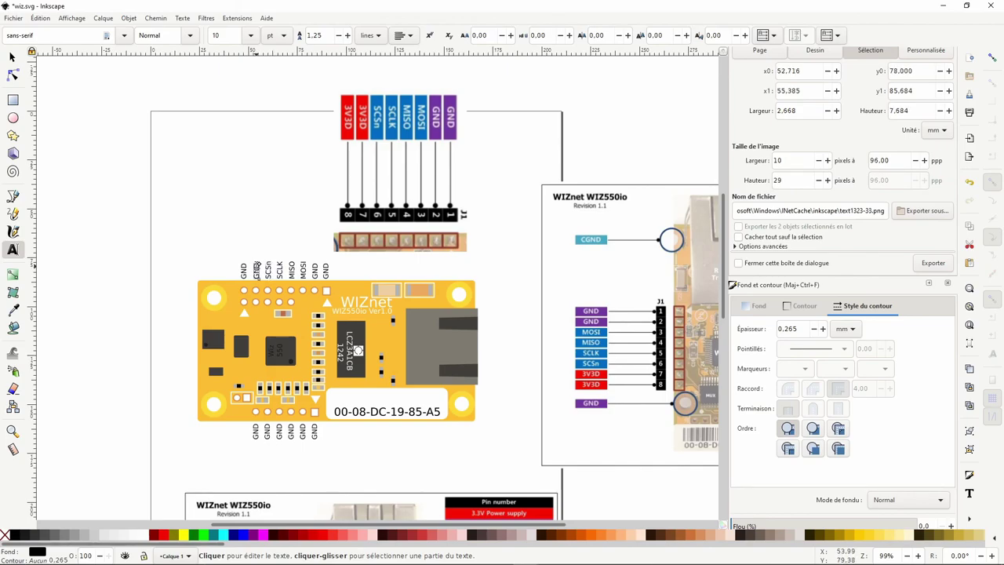
text(3V3)
text(D)
click(244, 267)
text(3V3D)
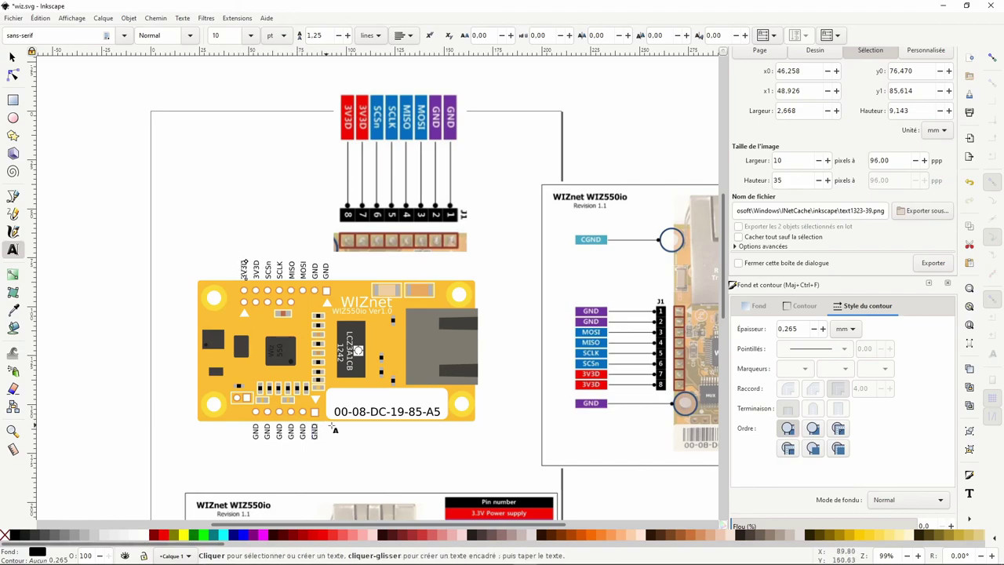
Retype the rightmost bottom labels as 3V3D, RDY and RSTn.
drag(385, 448, 222, 422)
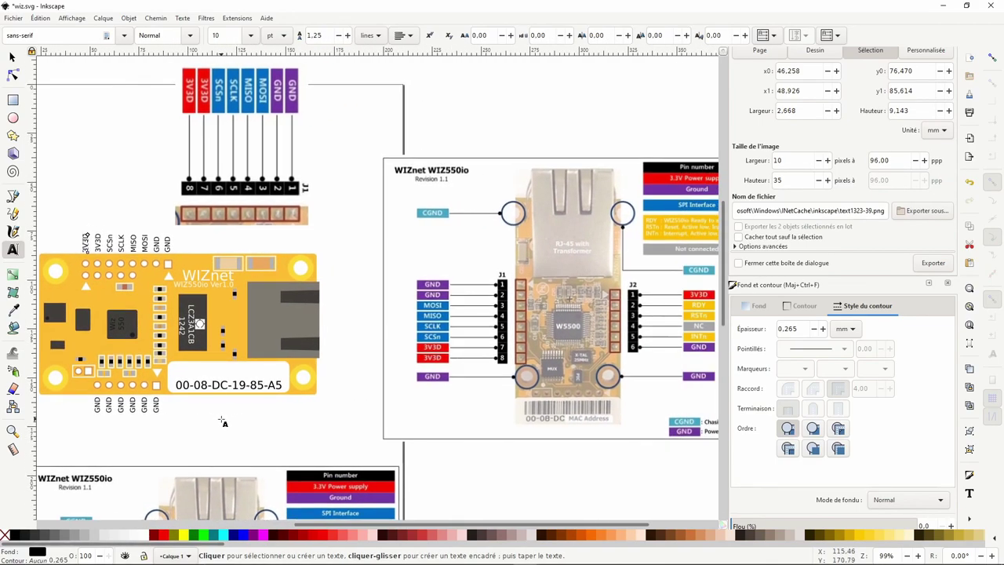
click(156, 404)
key(BackSpace)
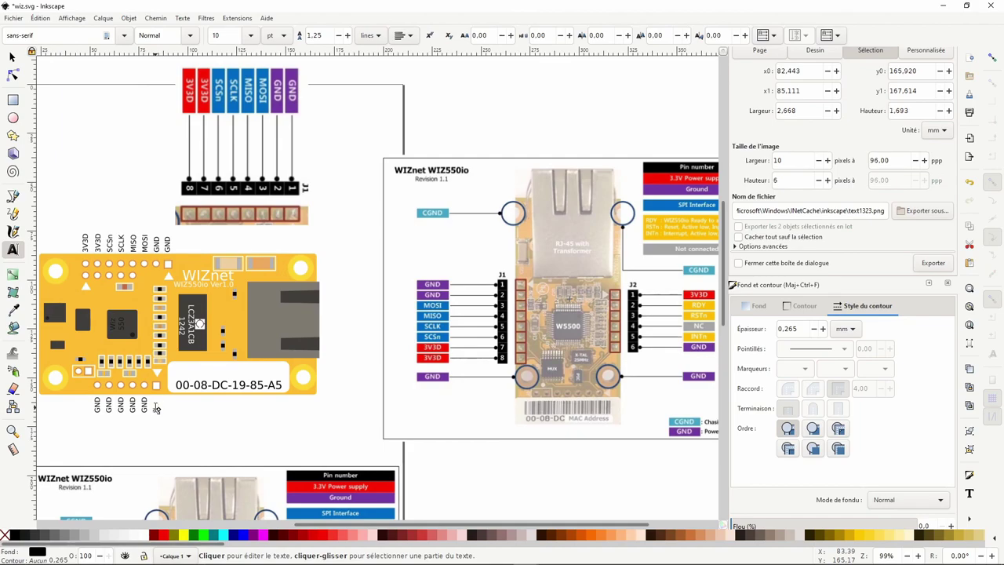
text(3V3D)
click(144, 403)
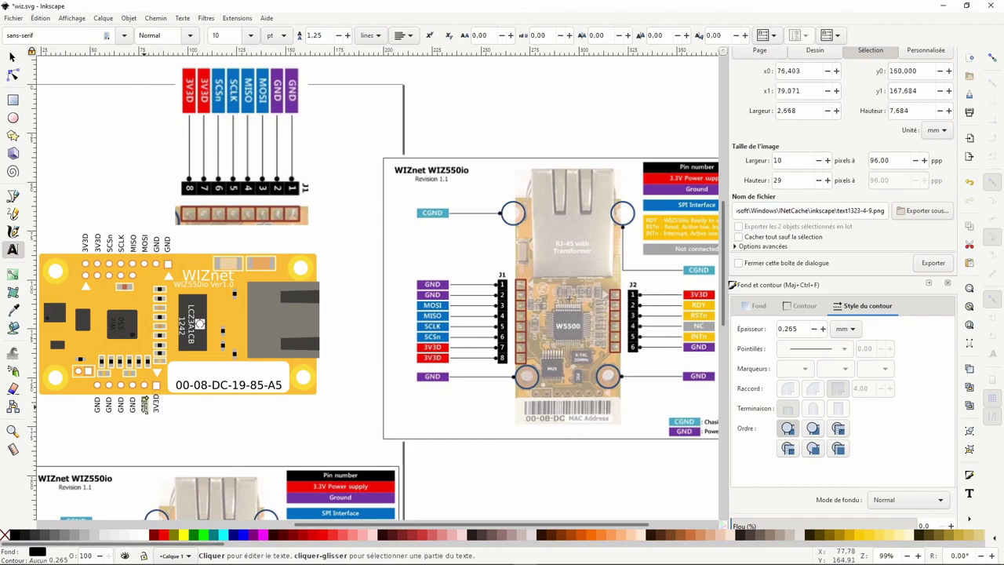
key(BackSpace)
key(BackSpace)
key(BackSpace)
click(134, 405)
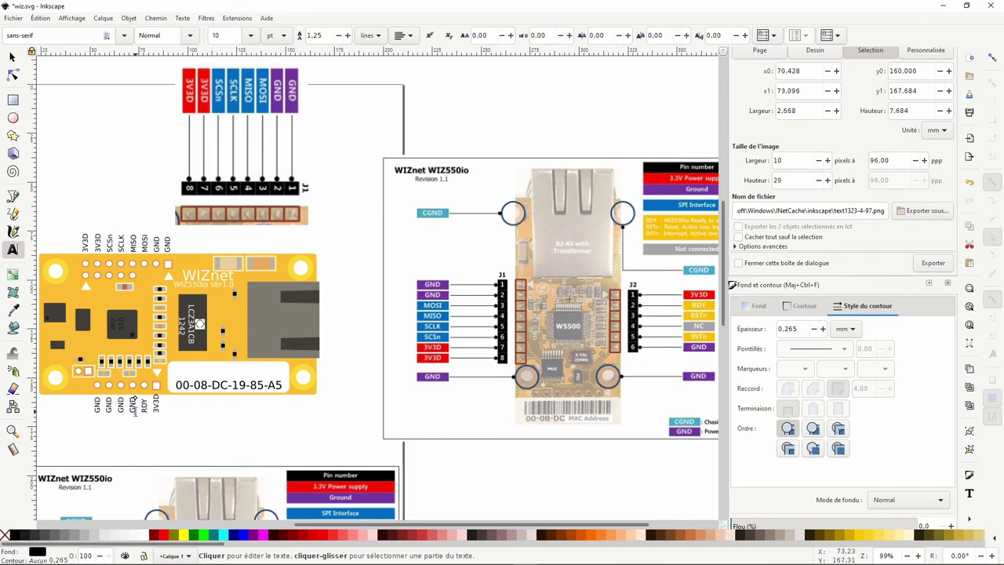
text(RSTn)
Retype the next bottom labels as NC and INTn.
click(122, 404)
text(NC)
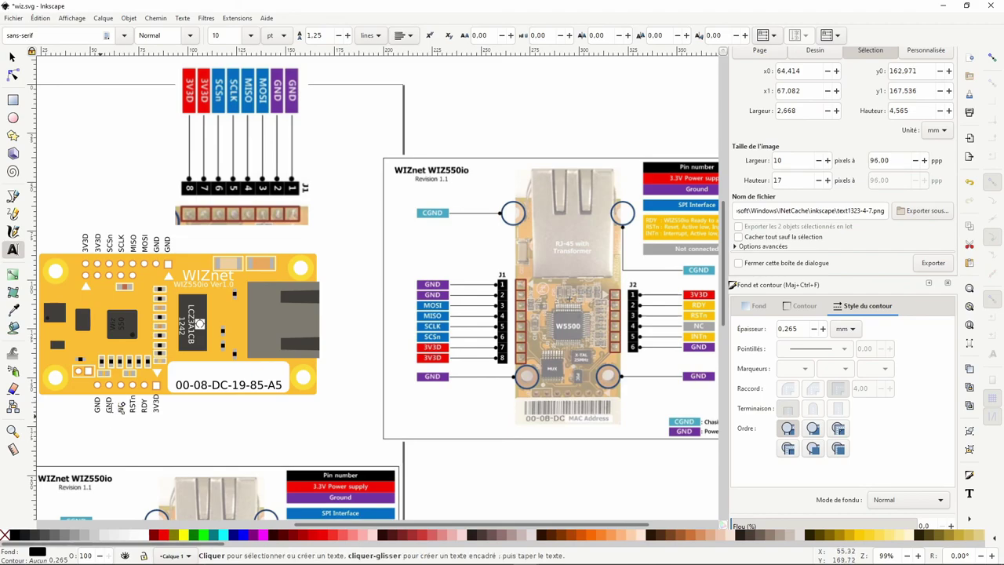
click(110, 404)
key(BackSpace)
key(BackSpace)
key(BackSpace)
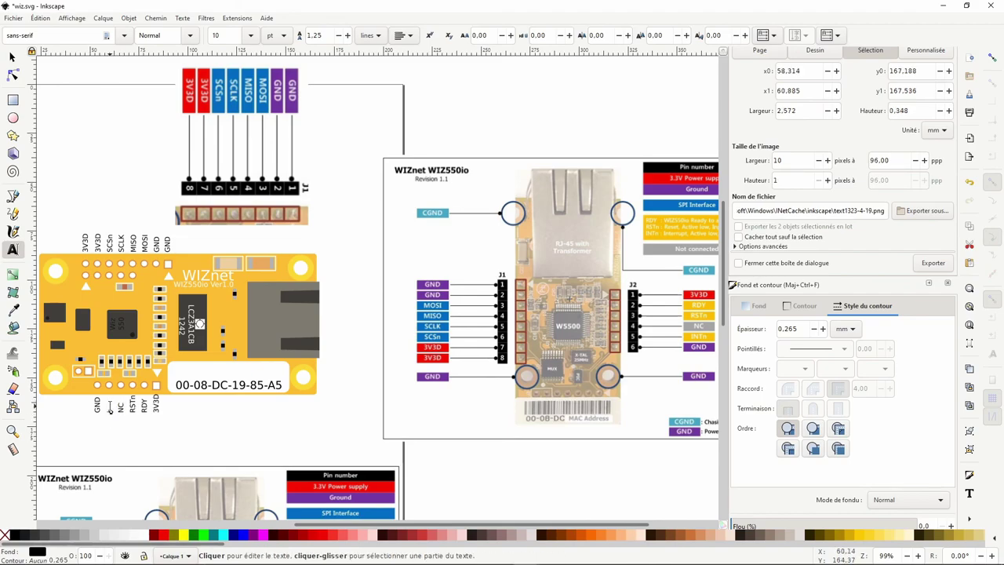
text(INTn)
key(BackSpace)
text(n)
click(98, 404)
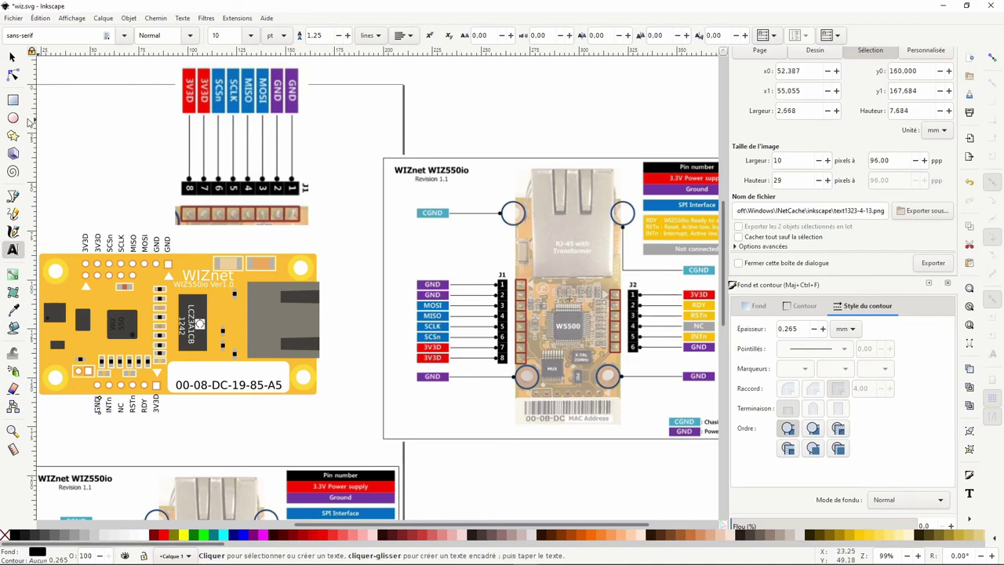
Select all six bottom-row labels together with the Selector.
click(11, 58)
ctrl+scroll(102, 411, up, 2)
ctrl+scroll(118, 400, up, 1)
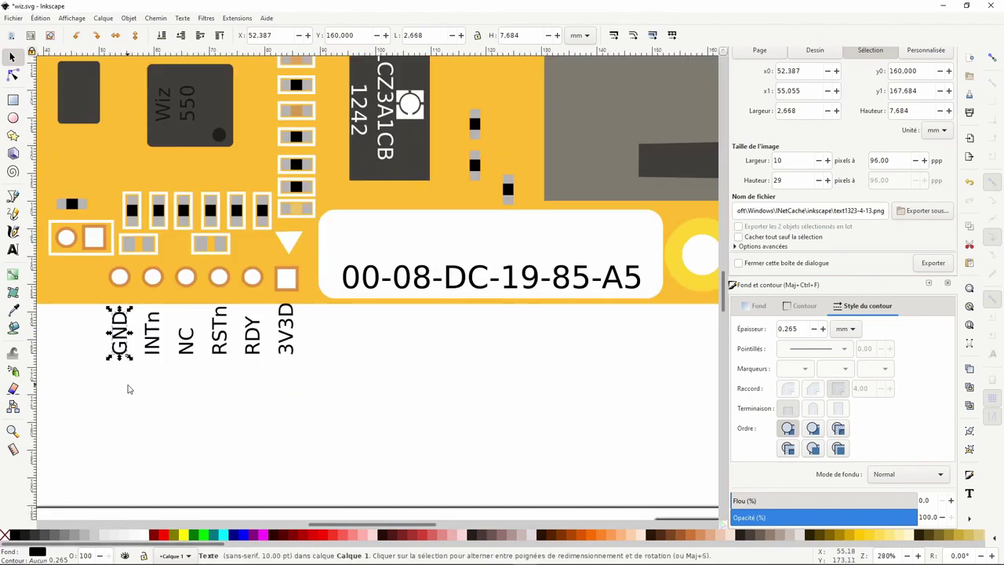
scroll(220, 267, up, 3)
scroll(220, 266, up, 6)
scroll(241, 238, down, 5)
scroll(257, 258, down, 1)
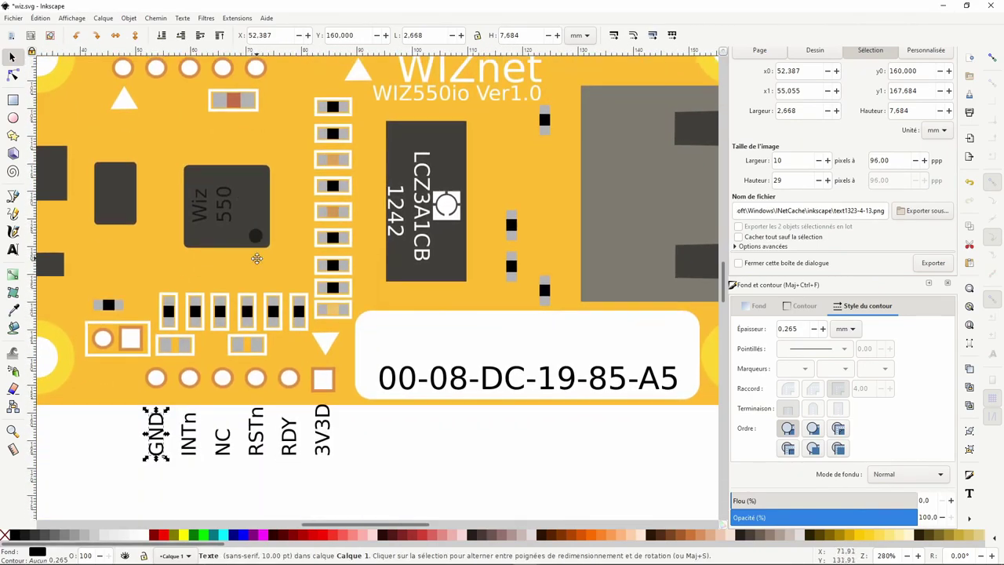
shift+click(198, 439)
shift+click(223, 437)
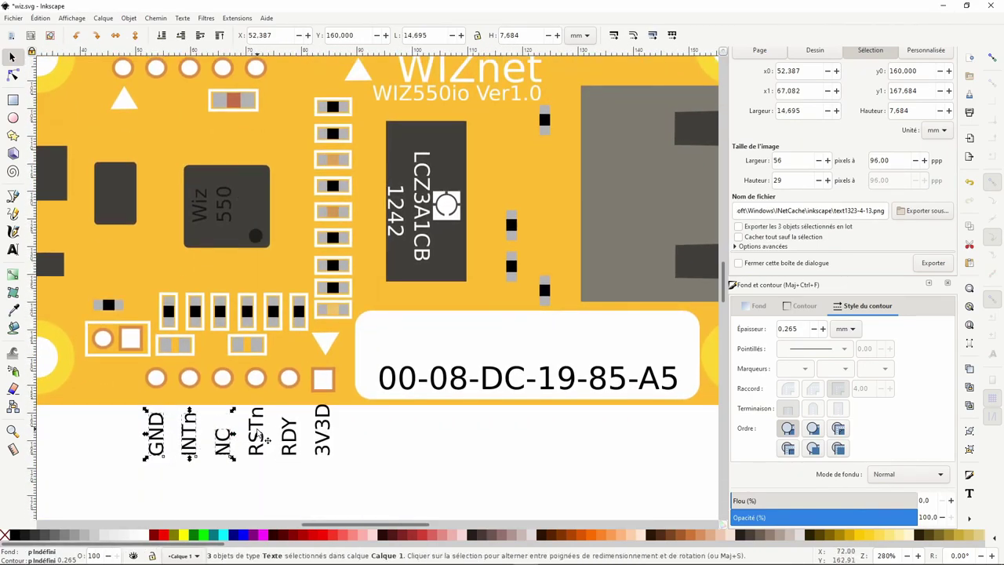
shift+click(258, 430)
shift+click(291, 434)
shift+click(324, 434)
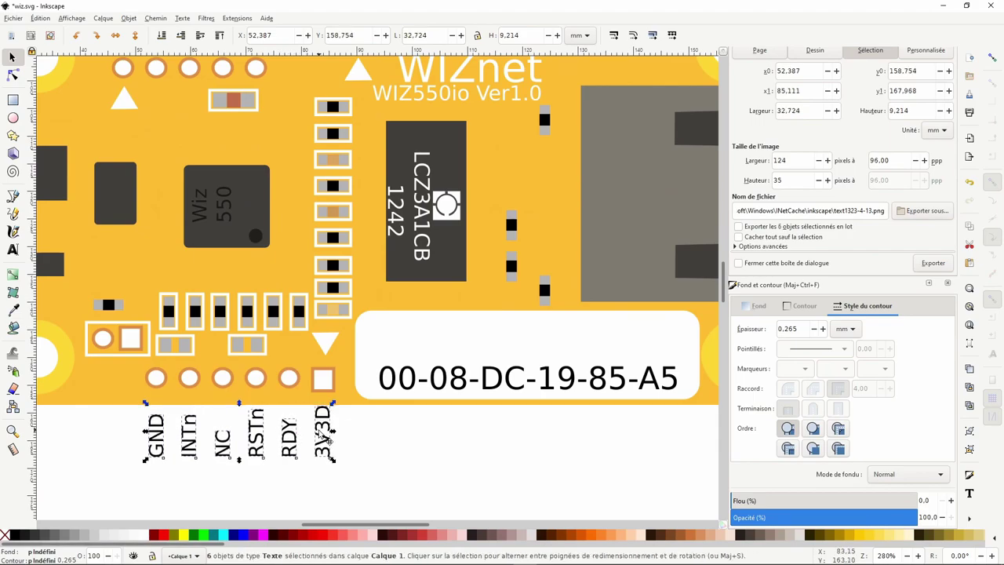
scroll(214, 414, down, 3)
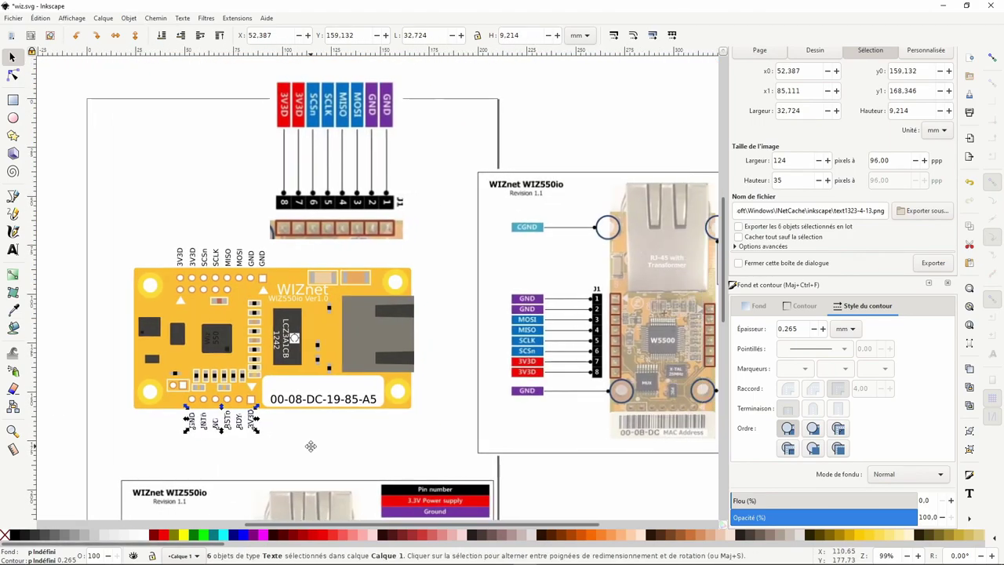
Flip the bottom labels and colour the GND labels purple from the reference.
key(v)
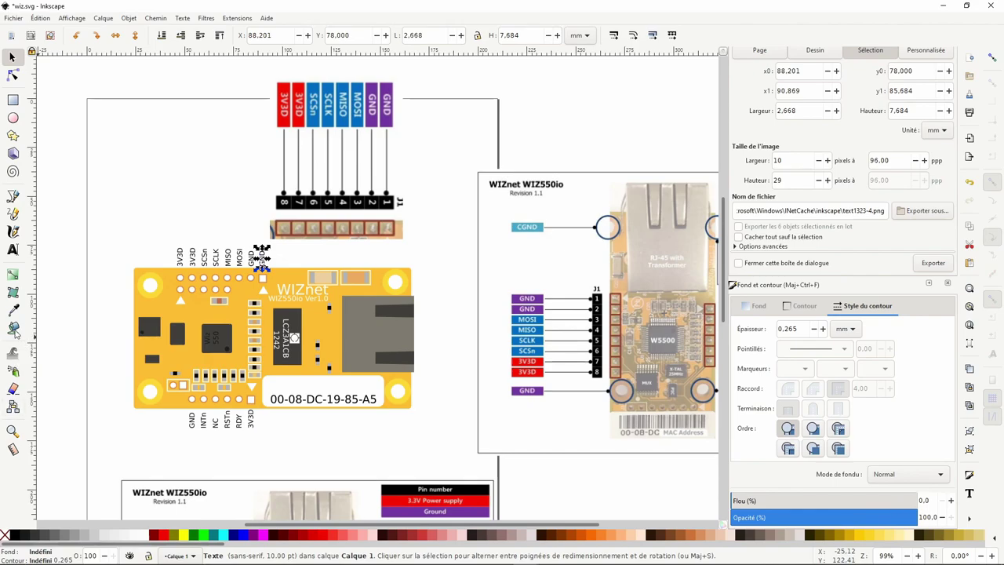
key(d)
click(537, 308)
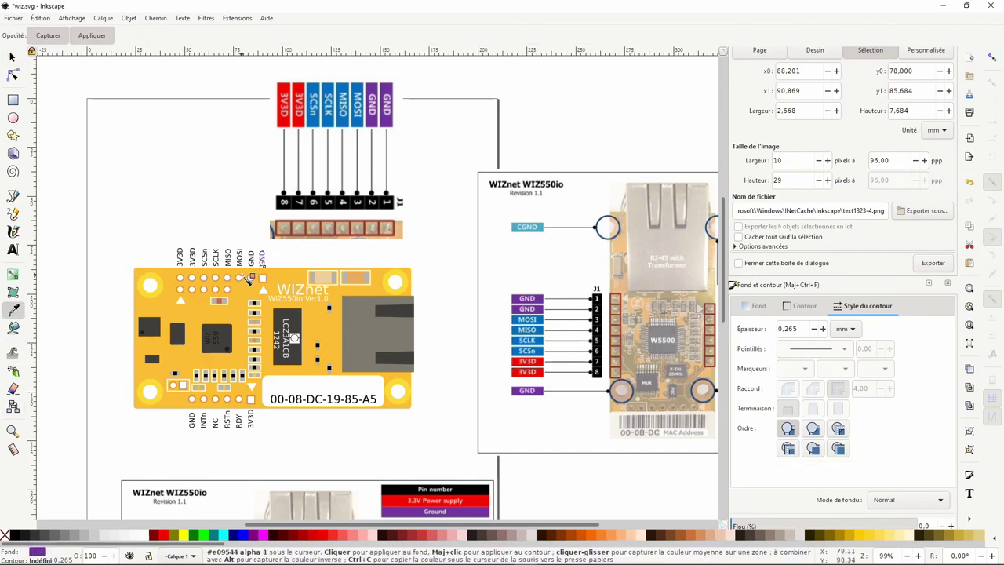
click(11, 57)
click(252, 259)
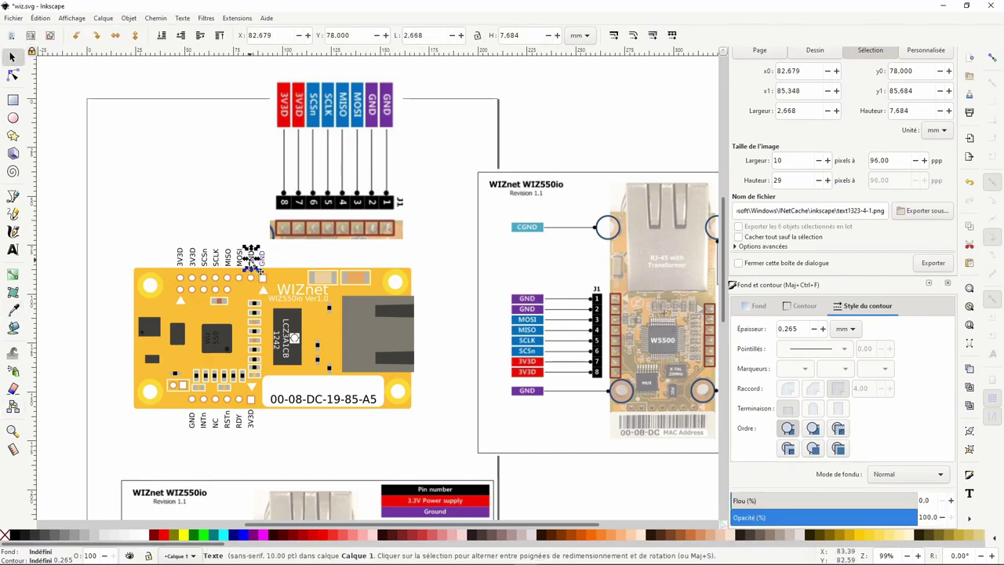
shift+click(191, 420)
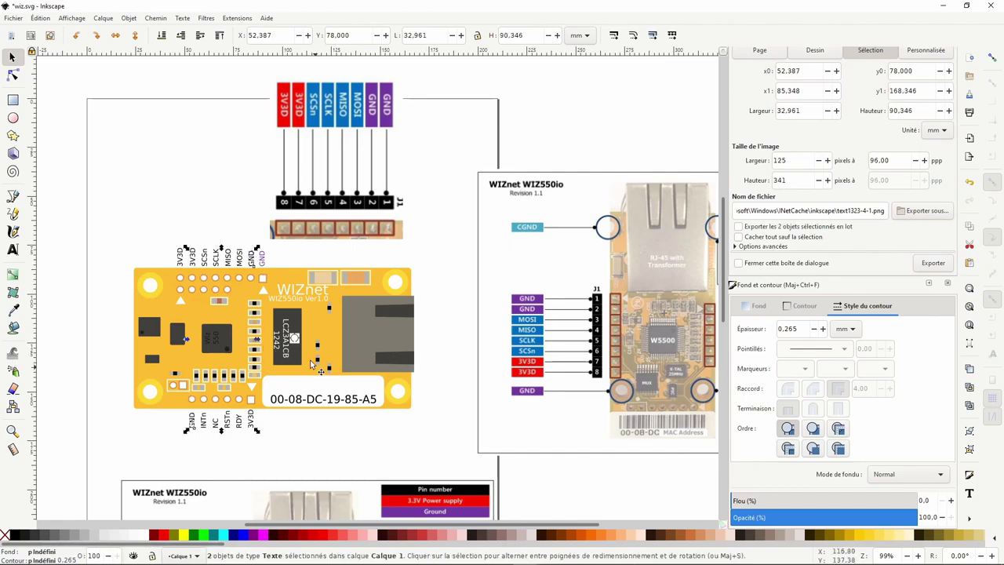
key(d)
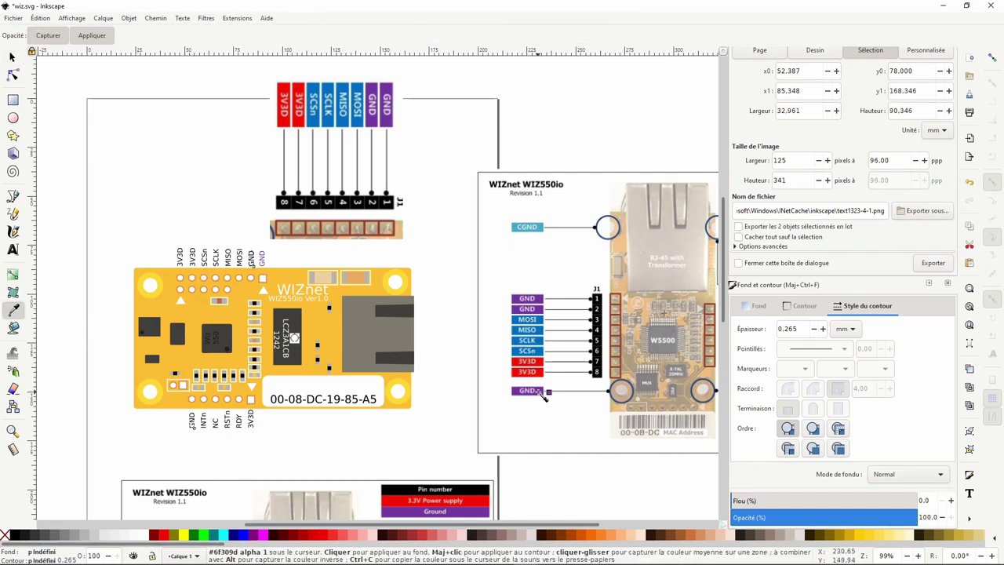
click(527, 390)
Colour the 3V3D labels red using the reference's colour.
click(12, 58)
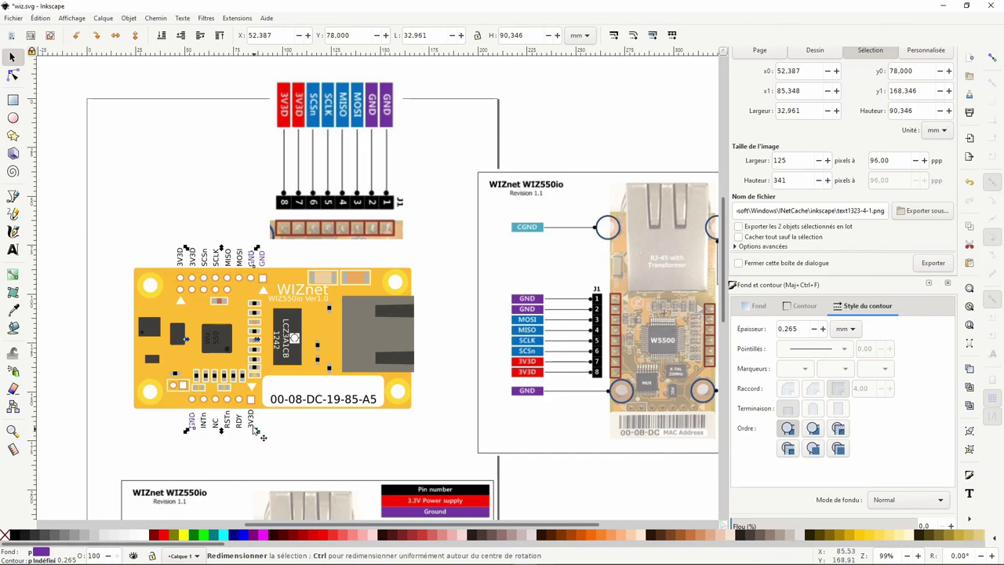
click(250, 420)
shift+click(180, 261)
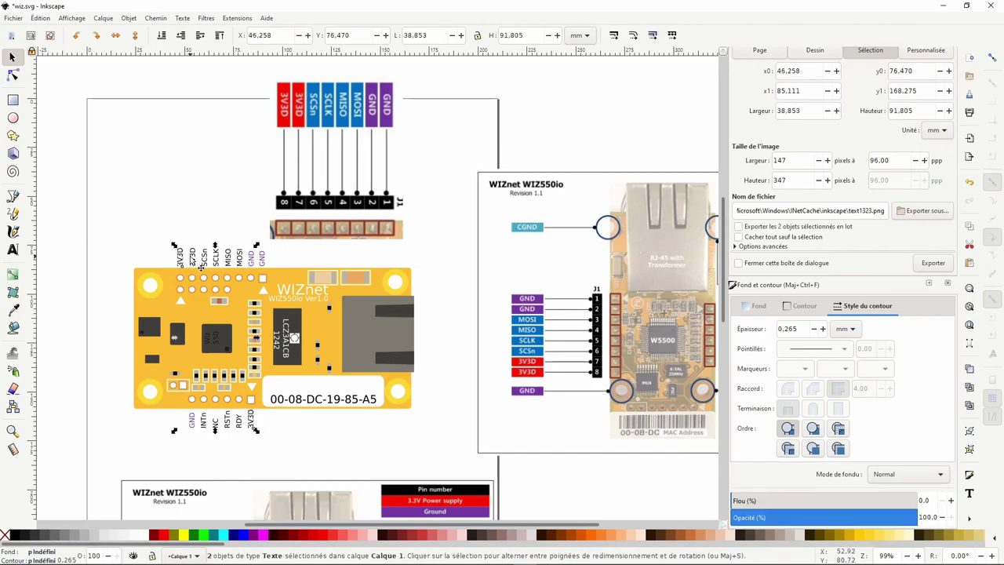
click(13, 309)
click(537, 371)
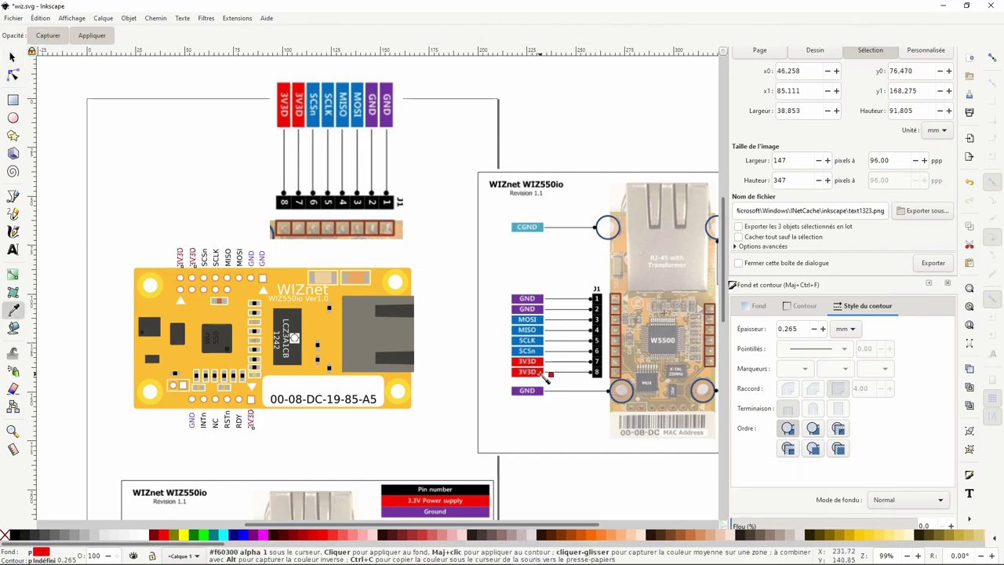
Colour the SCSn, SCLK, MISO and MOSI labels blue from the reference.
click(11, 58)
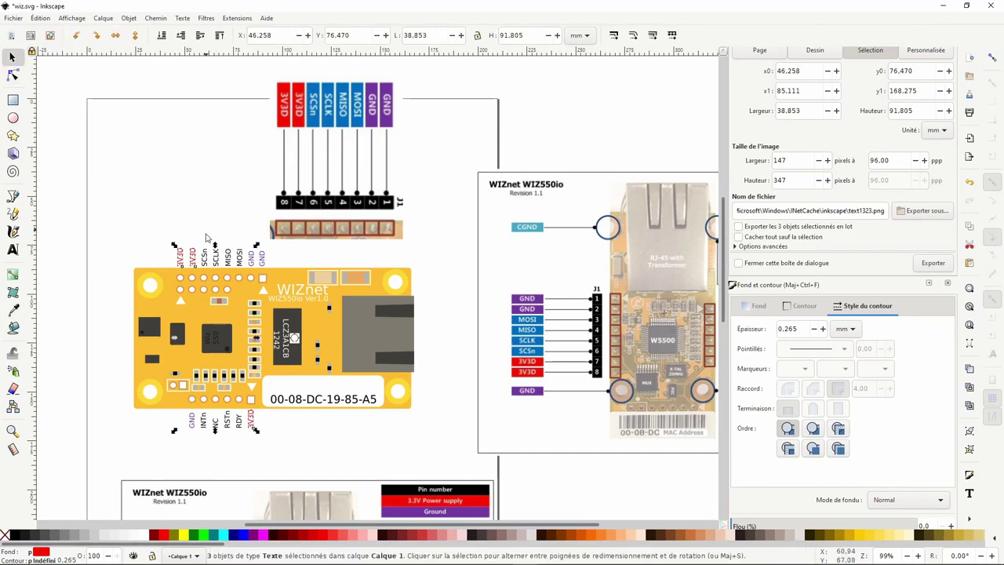
click(204, 257)
shift+click(215, 258)
shift+click(227, 257)
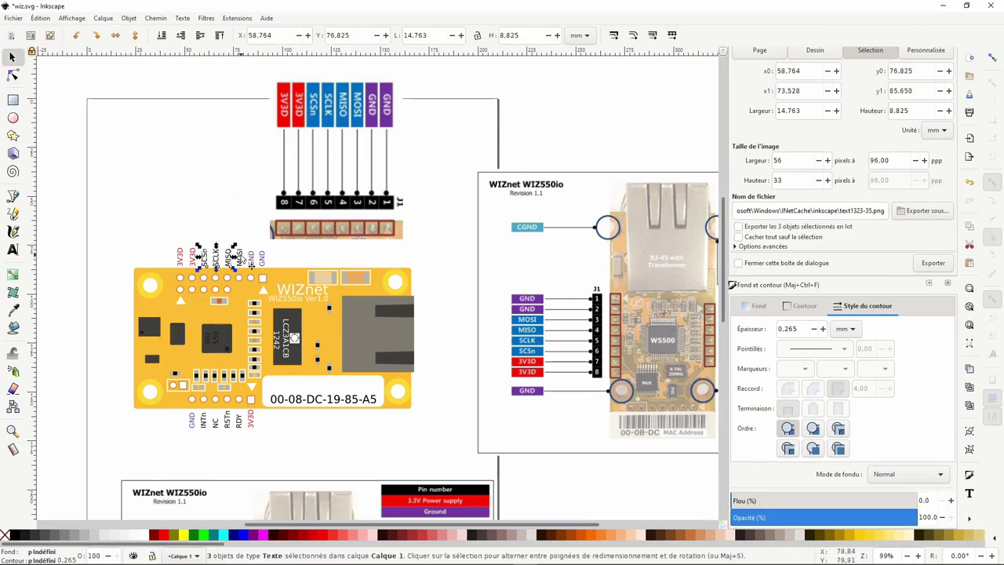
shift+click(239, 258)
click(13, 309)
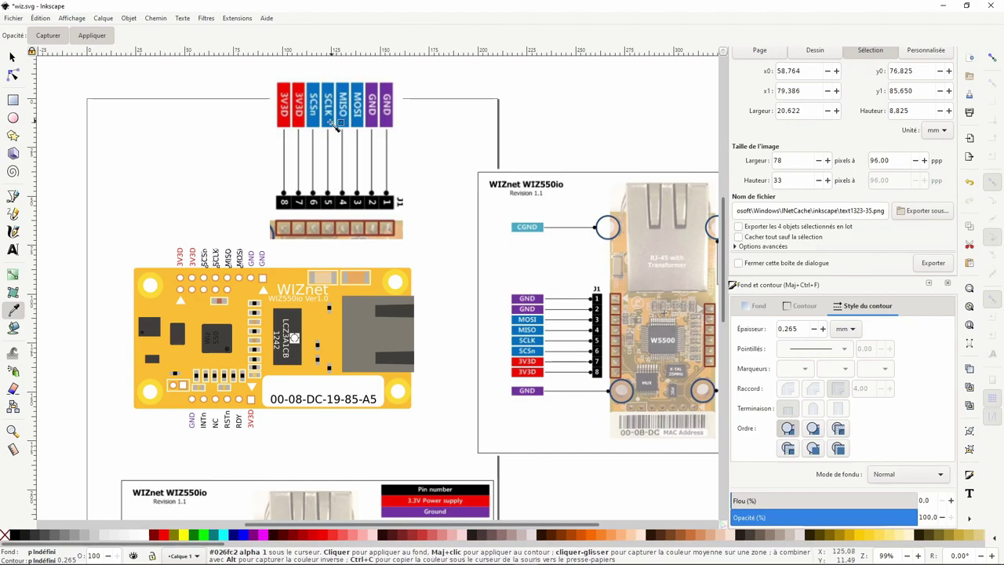
scroll(385, 259, right, 3)
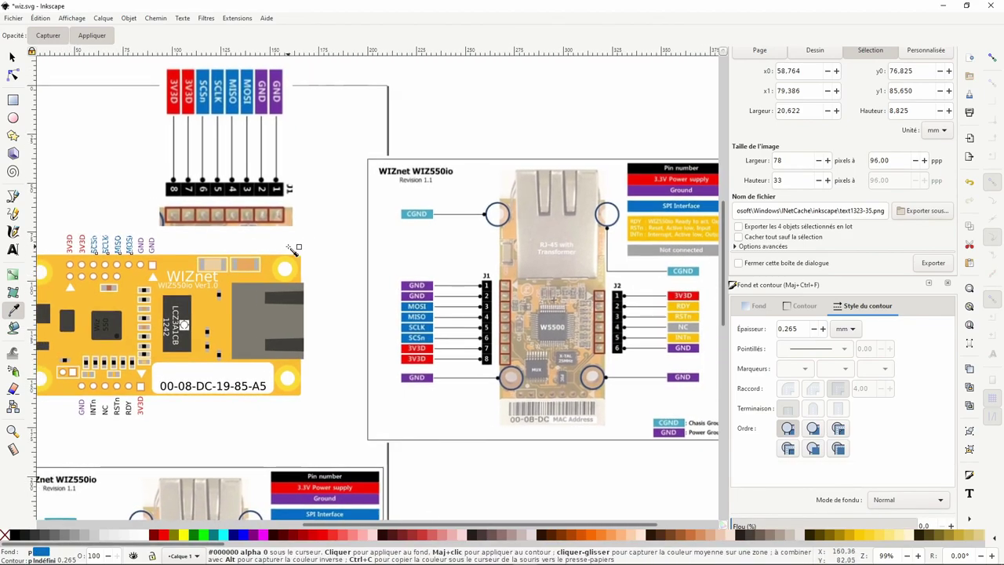
key(s)
Colour the INTn, RSTn and RDY labels yellow from the reference.
click(130, 409)
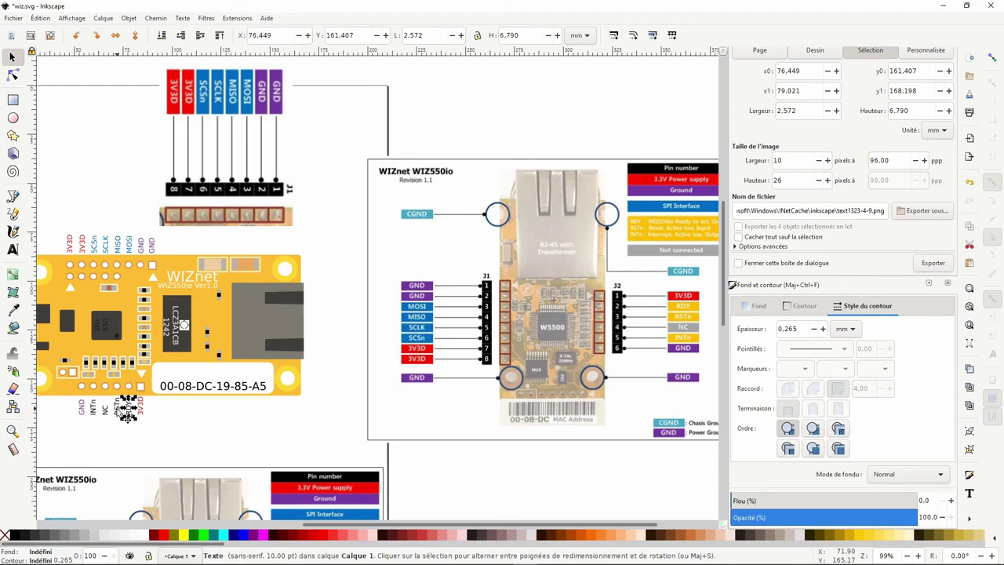
shift+click(92, 412)
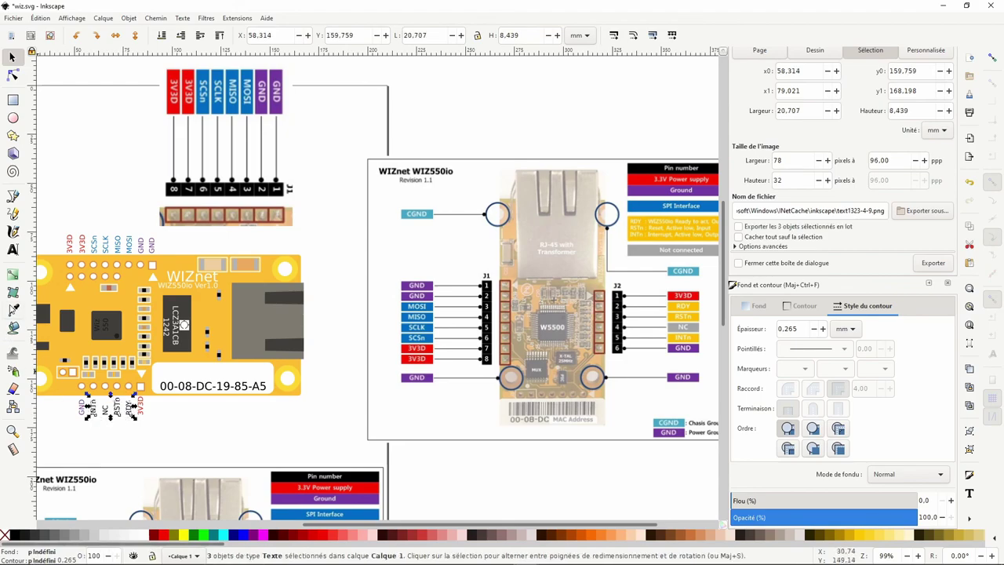
key(d)
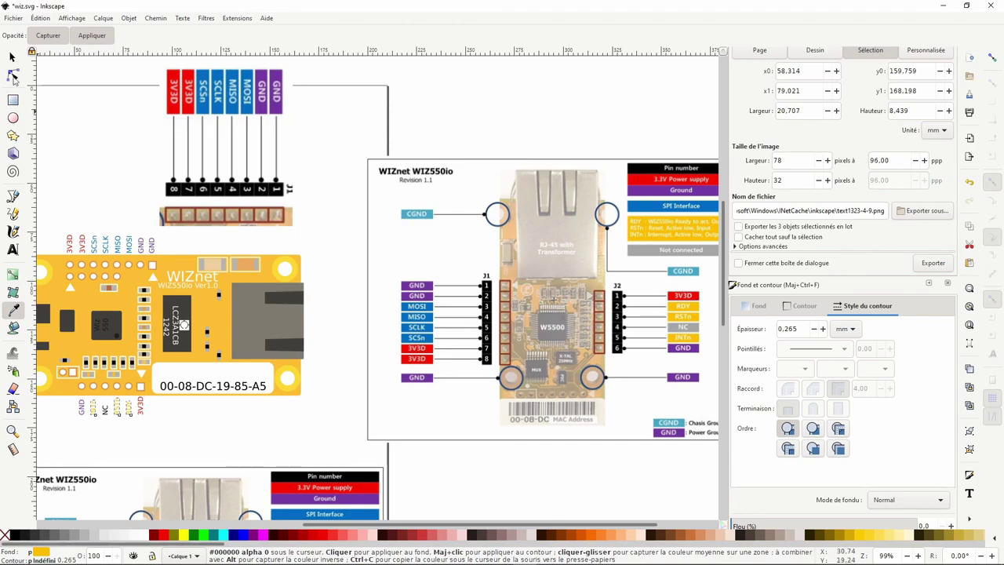
click(12, 57)
key(Escape)
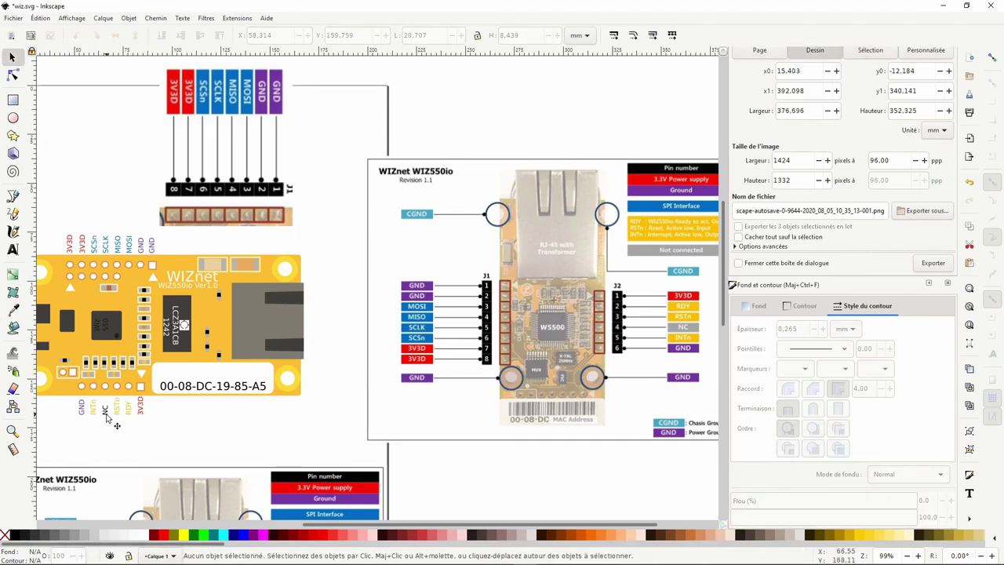
Give the NC label the reference's grey and nudge it slightly upward.
click(106, 417)
key(d)
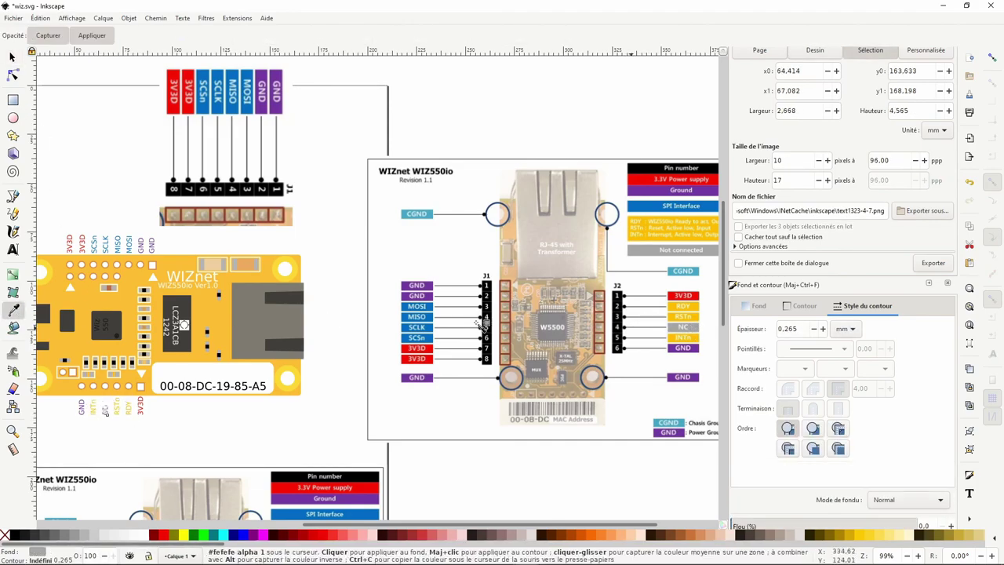
key(s)
scroll(88, 427, up, 3)
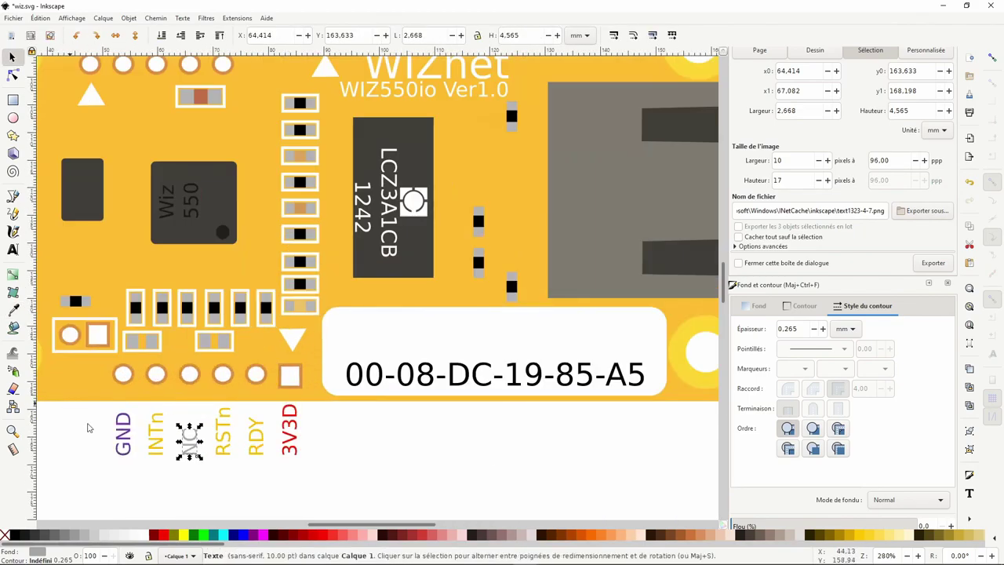
key(Up)
key(Up)
key(Up)
key(Up)
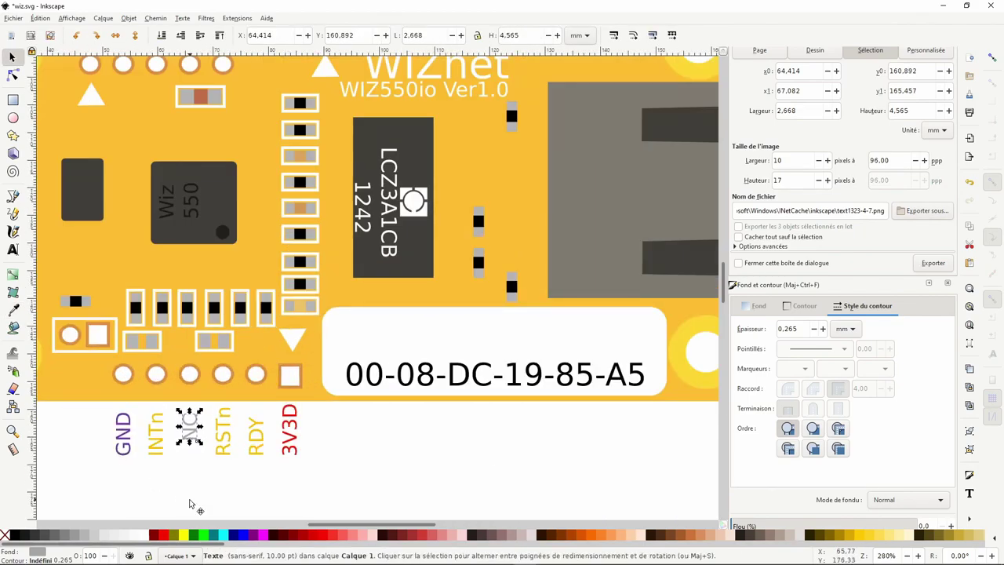
key(alt+Up)
click(475, 453)
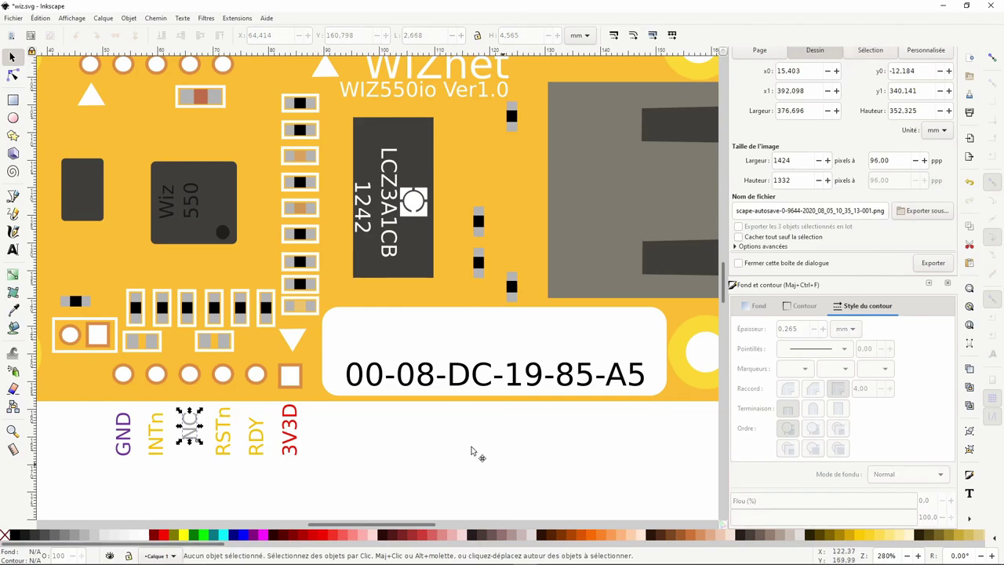
scroll(453, 472, down, 4)
Delete the pin-header reference image and both WIZnet reference images from the canvas.
click(373, 167)
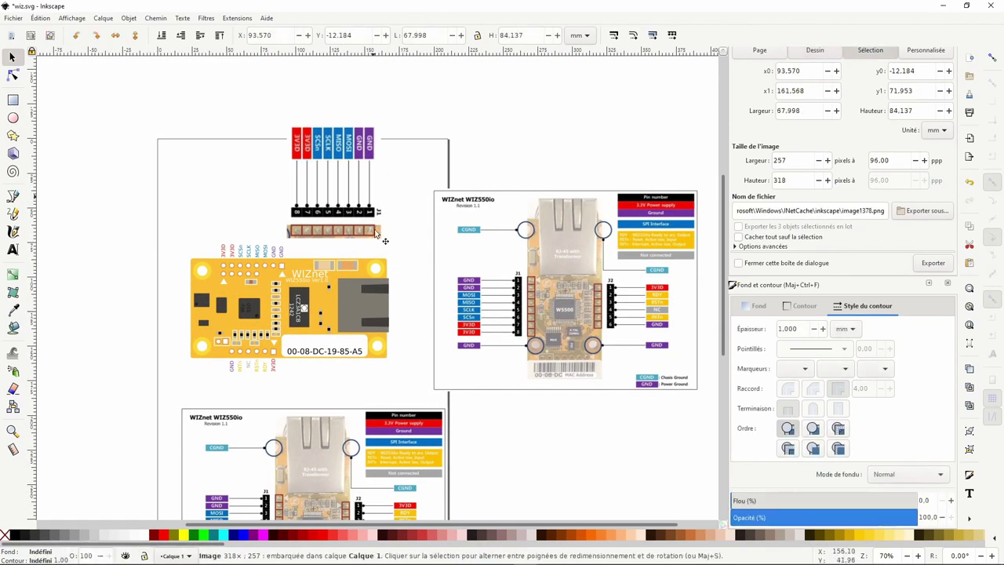
scroll(453, 404, down, 1)
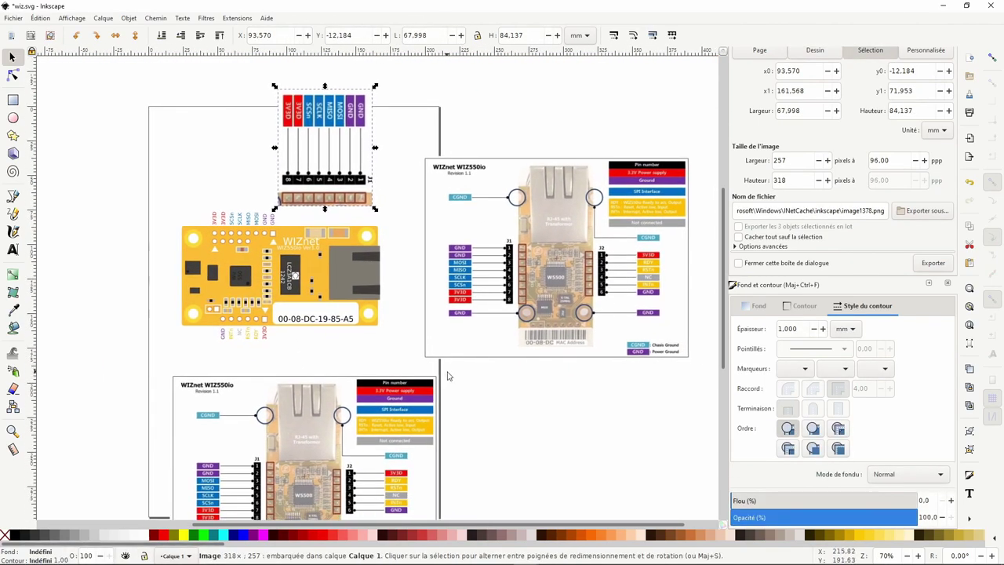
key(Delete)
click(371, 421)
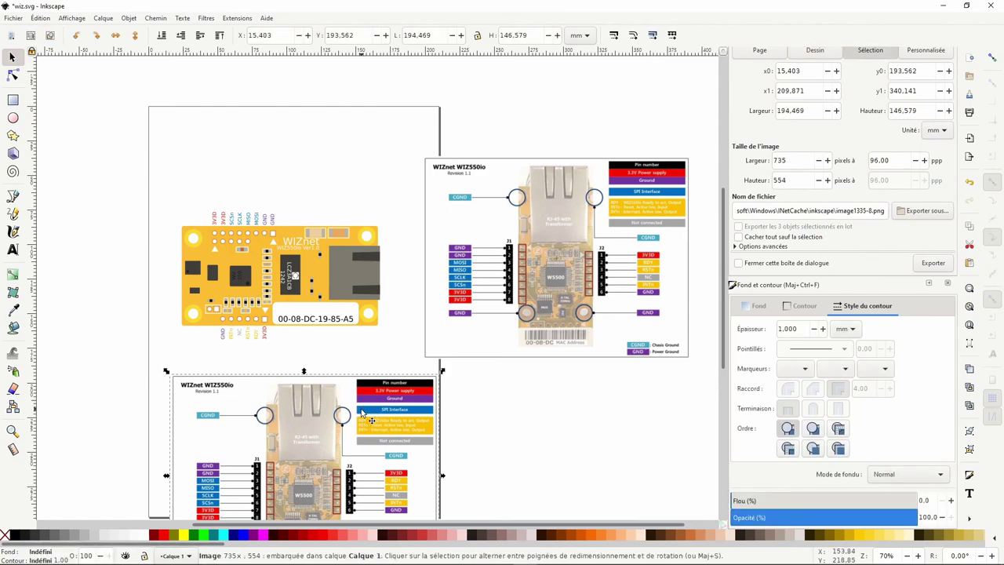
key(Delete)
click(489, 312)
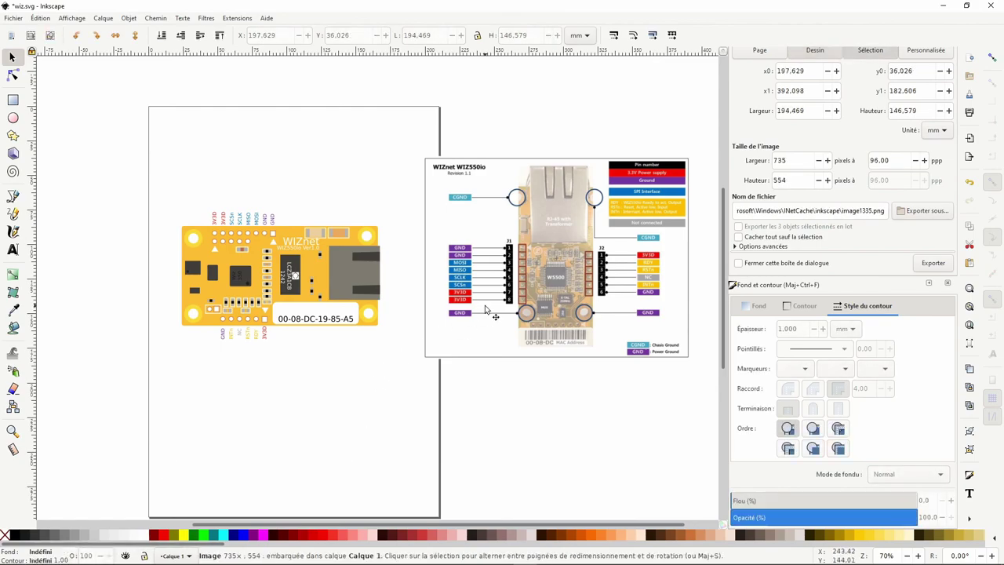
key(Delete)
Select the whole yellow WIZ550io board and move it to the page's top-left corner.
drag(146, 187, 455, 365)
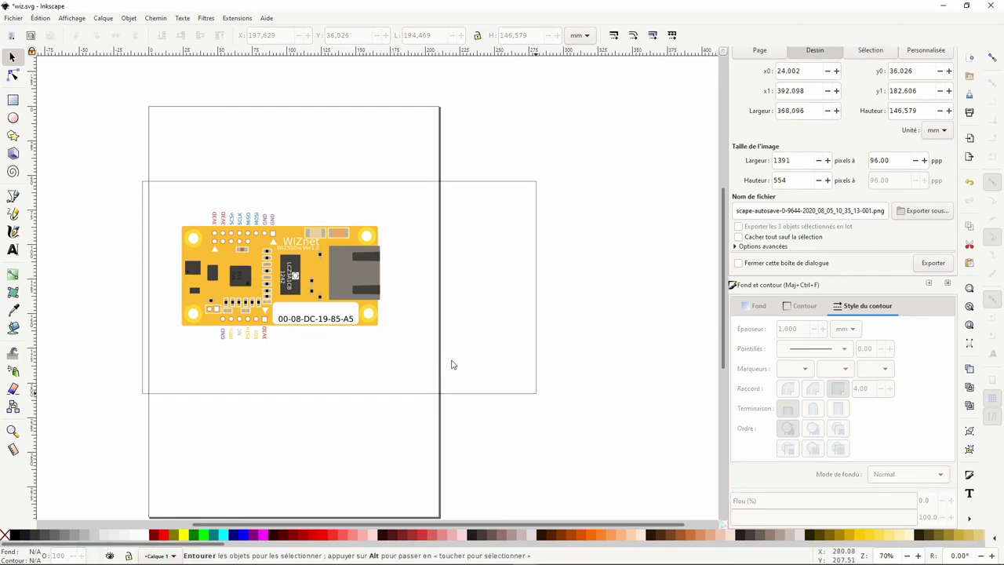
mouse_move(336, 302)
mouse_down()
mouse_move(350, 266)
mouse_move(325, 186)
mouse_up()
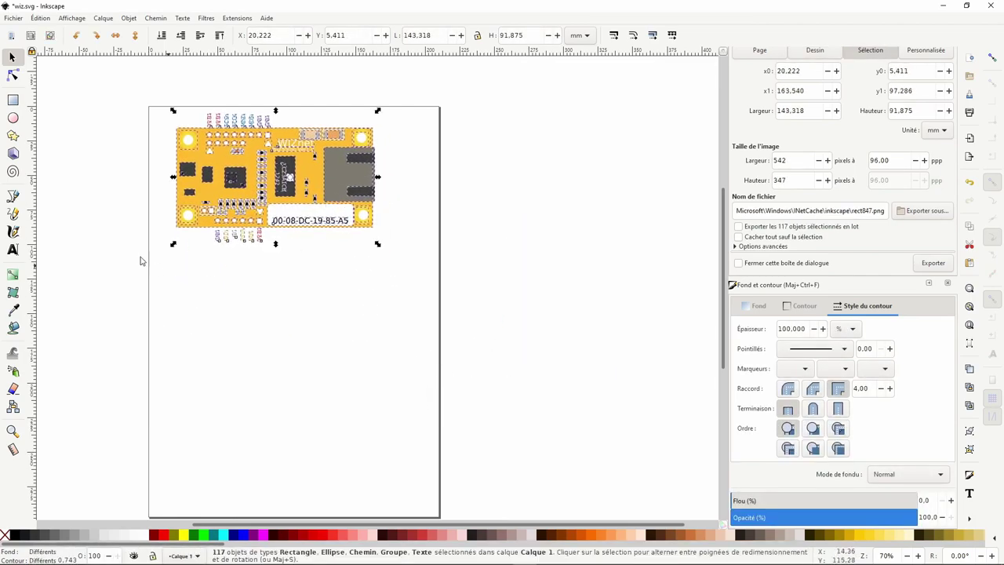
click(138, 258)
drag(152, 183, 201, 310)
scroll(200, 310, up, 2)
click(292, 345)
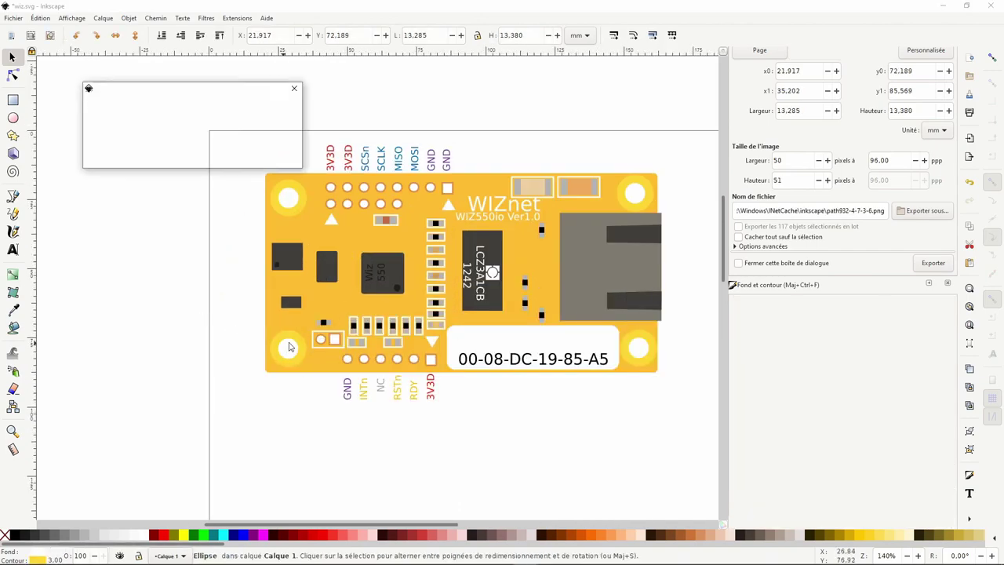
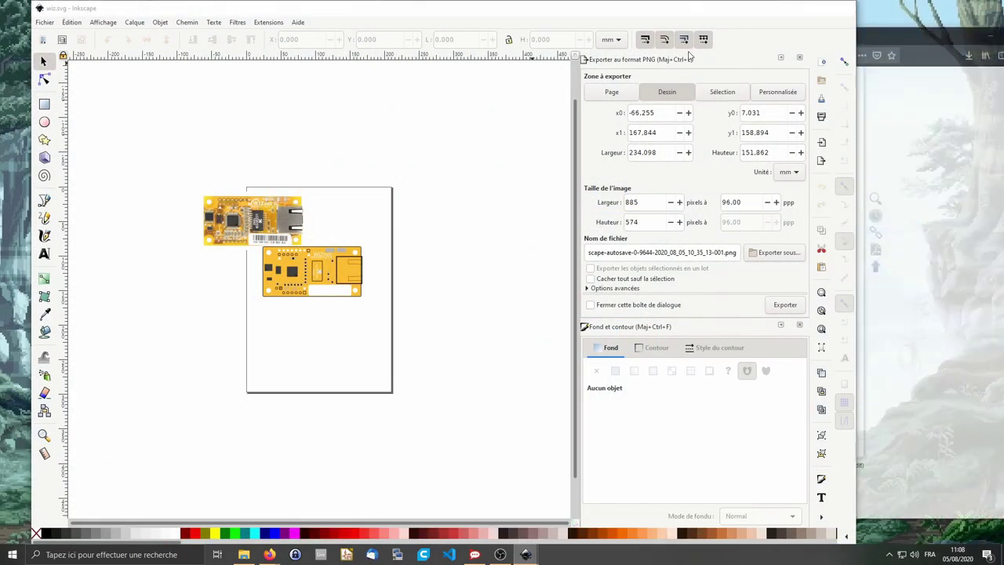
Force-quit the frozen wiz.svg Inkscape window with 'Fermer le programme'.
click(468, 508)
click(853, 9)
mouse_move(526, 554)
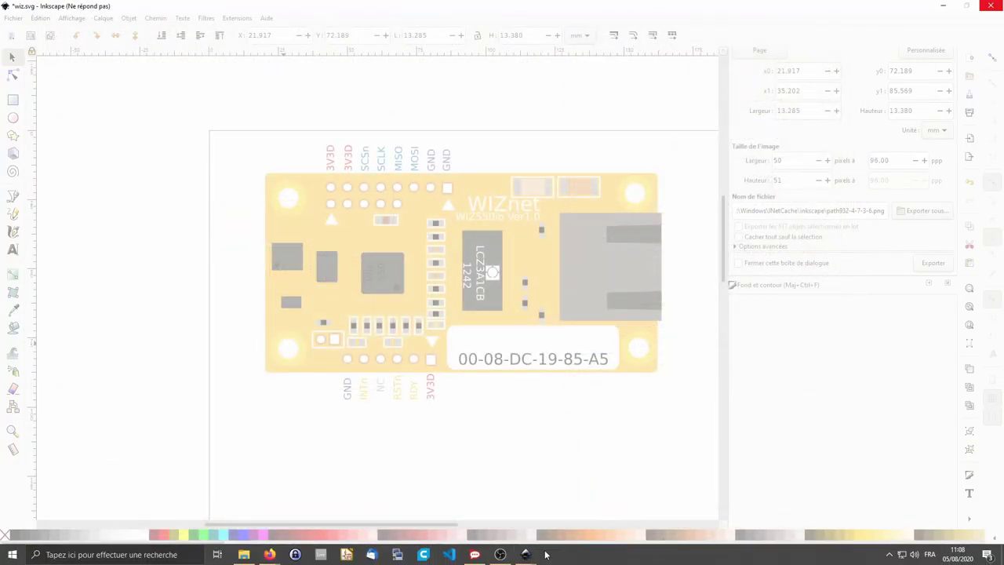
click(444, 499)
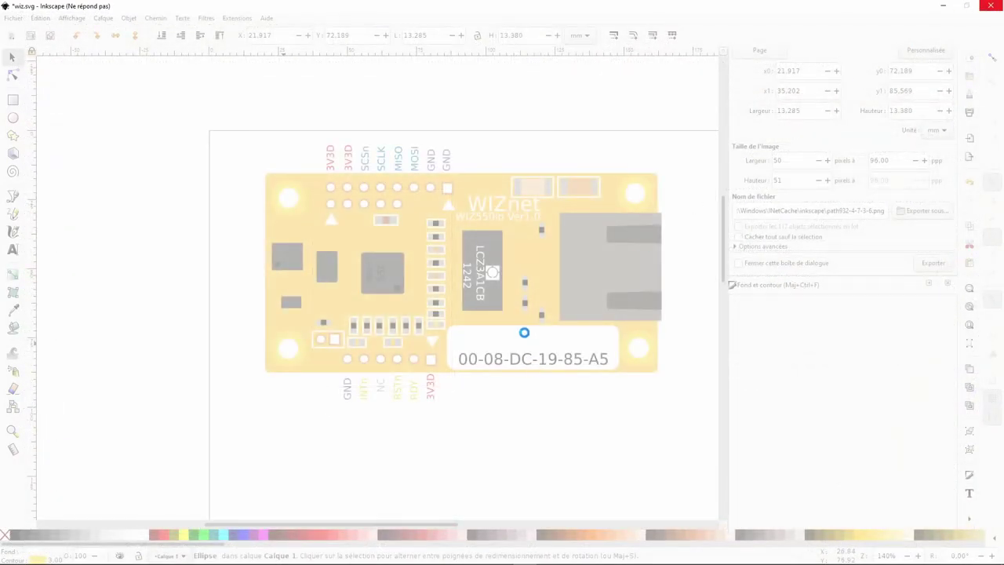
click(988, 7)
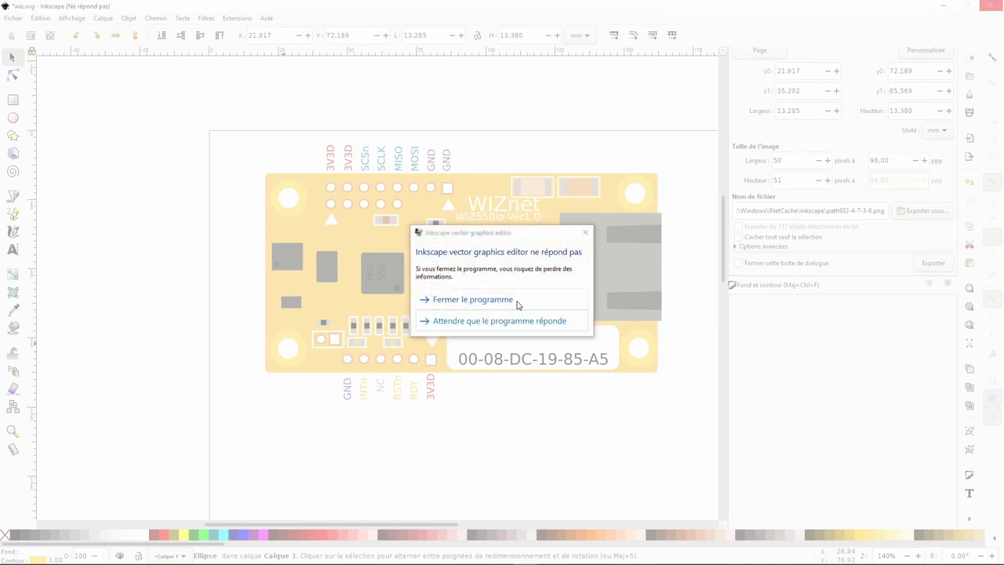
click(472, 300)
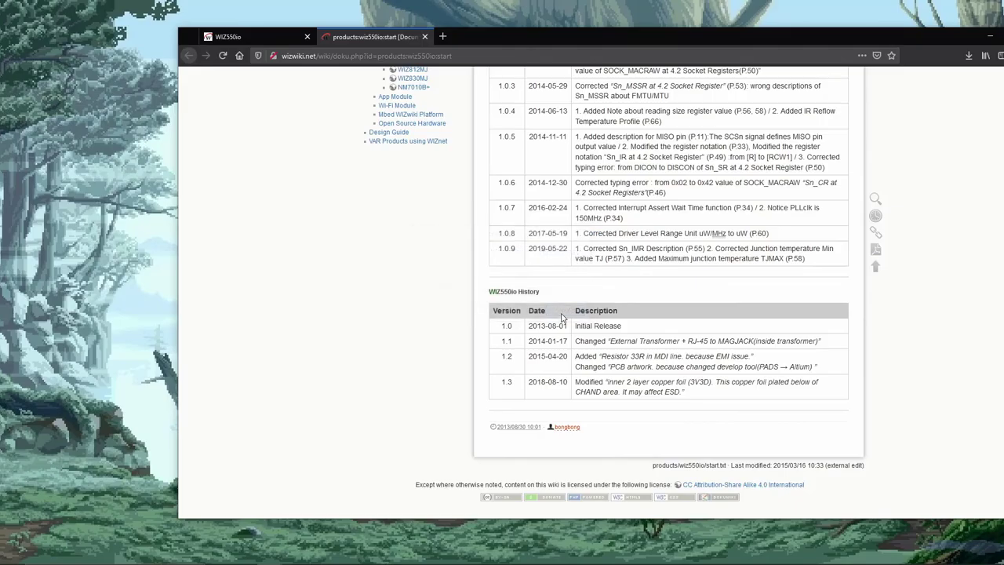
Relaunch Inkscape from Start search and try reloading the document from the File menu.
key(super)
text(inksc)
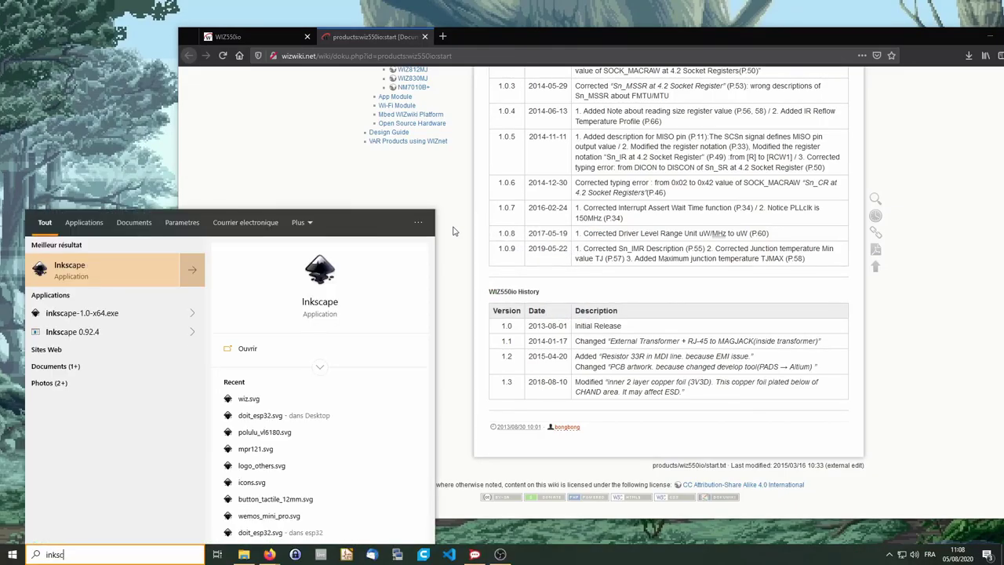
key(Return)
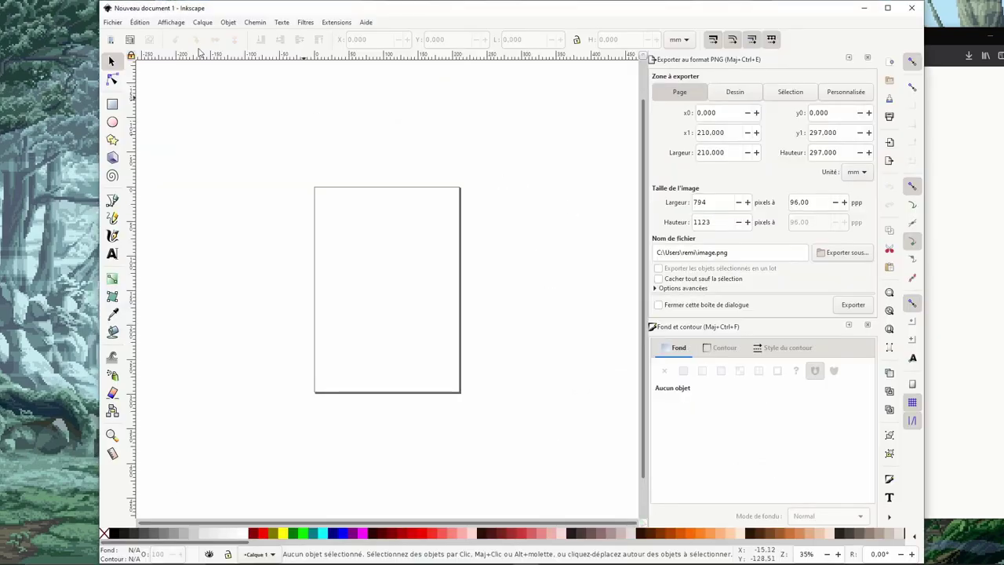
click(112, 22)
mouse_move(142, 72)
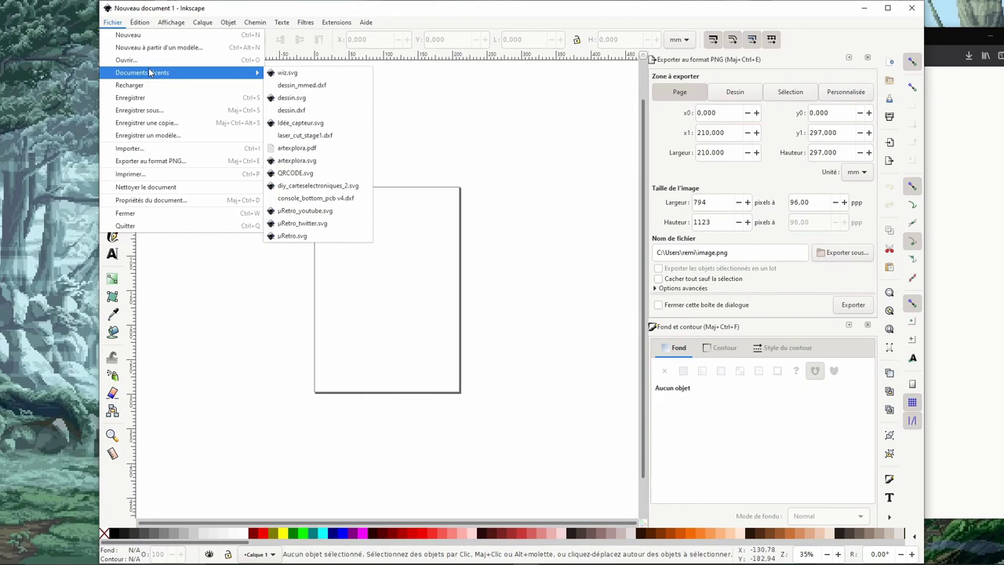
click(162, 86)
click(120, 22)
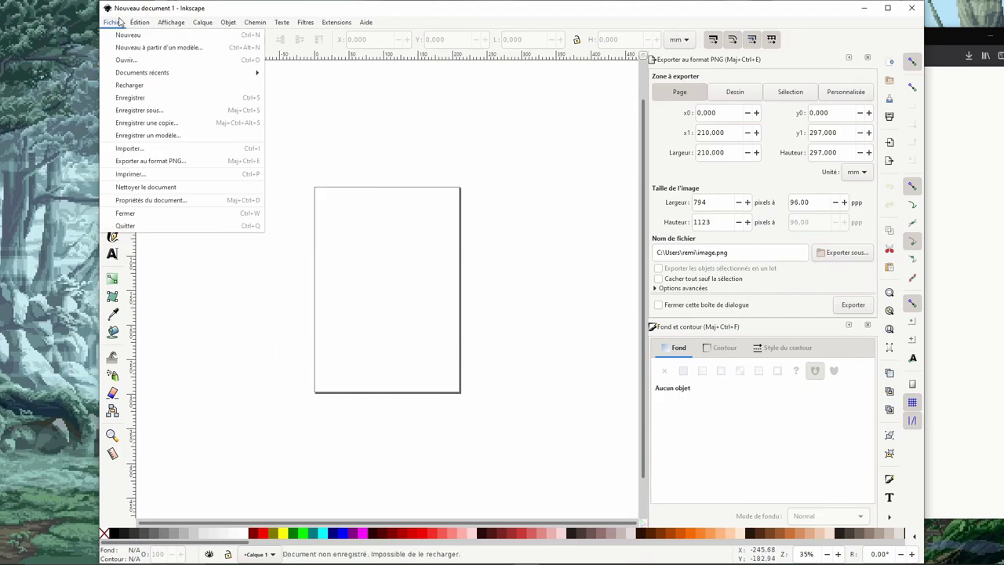
click(179, 200)
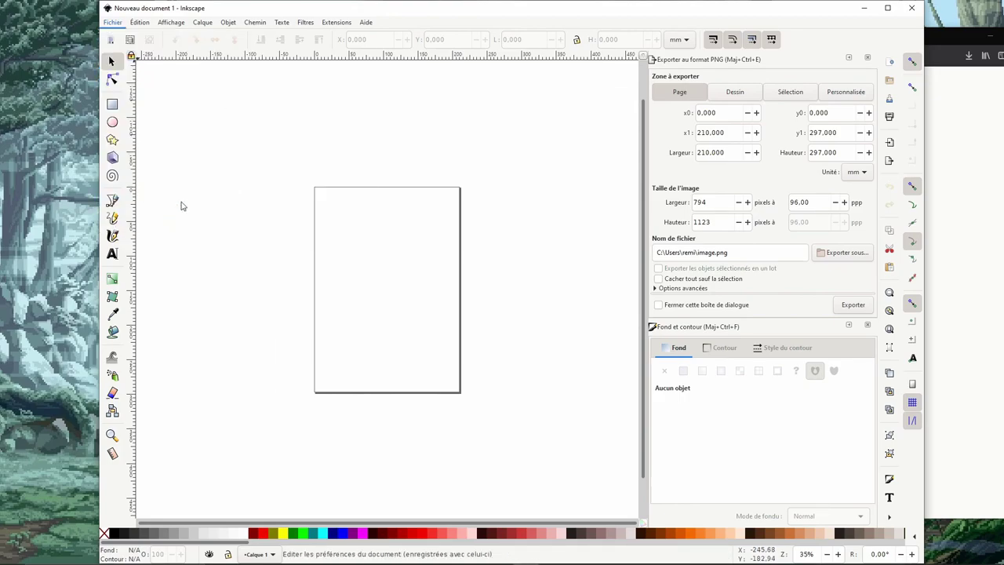
click(753, 469)
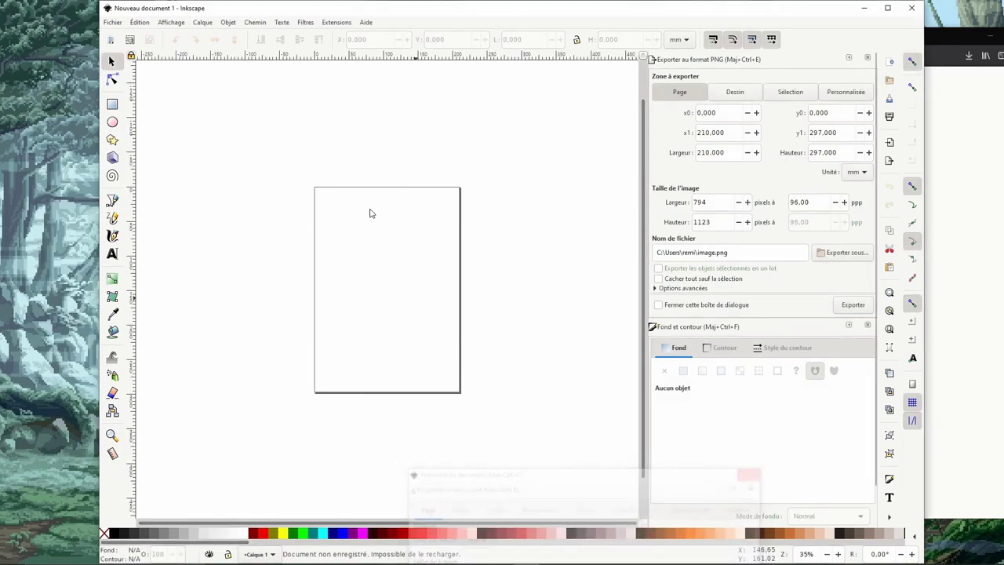
Open the autosave folder from Preferences in Explorer and pick the 11:02 autosave file.
click(139, 23)
click(190, 353)
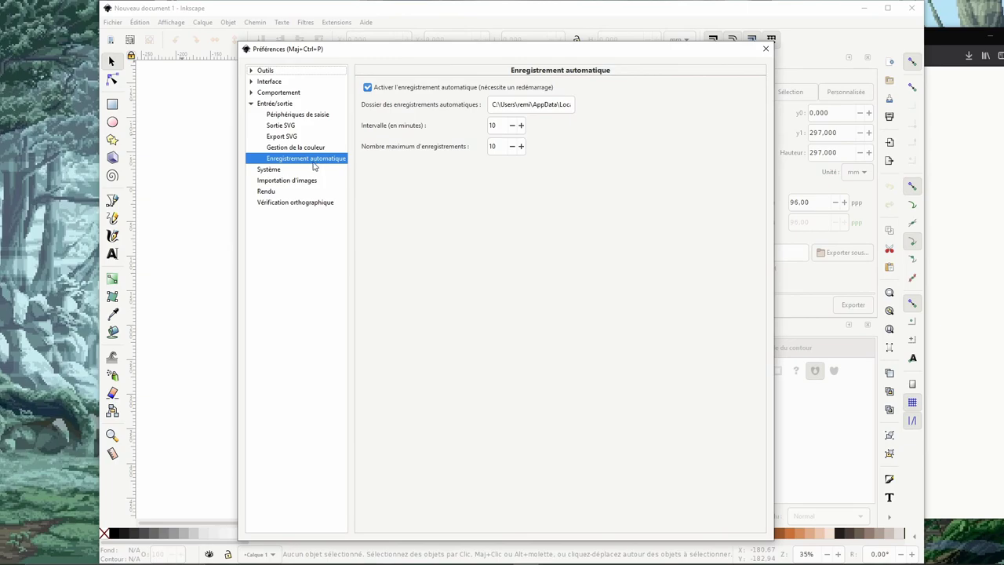
triple_click(536, 104)
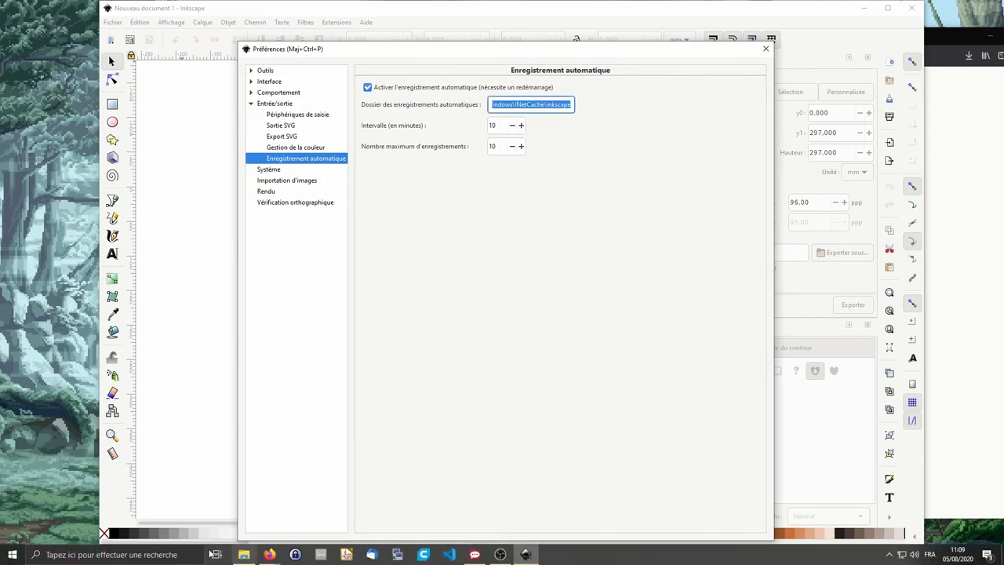
click(245, 554)
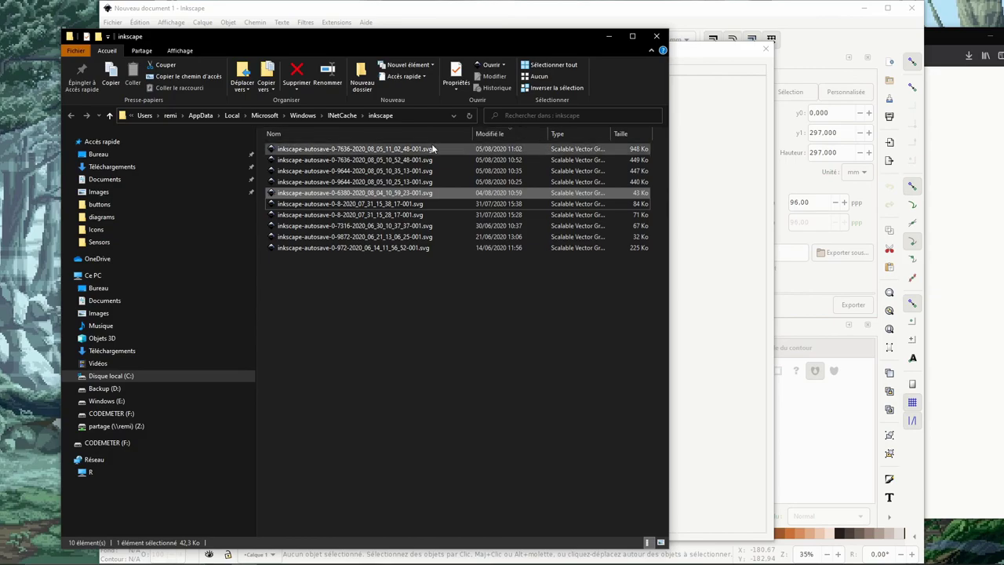
click(432, 148)
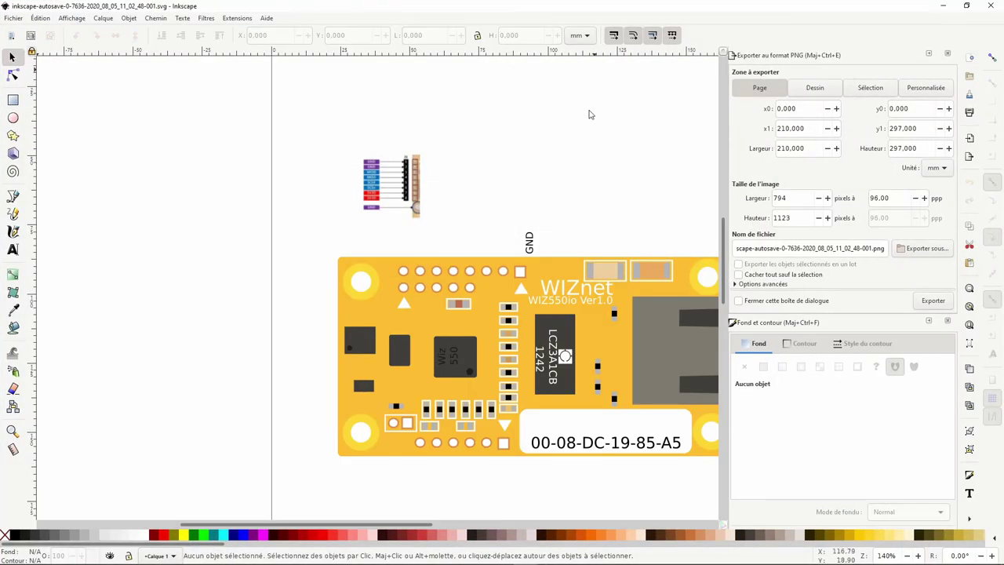
Reopen the saved wiz.svg from recent documents to compare, then close that older window.
click(26, 19)
mouse_move(42, 68)
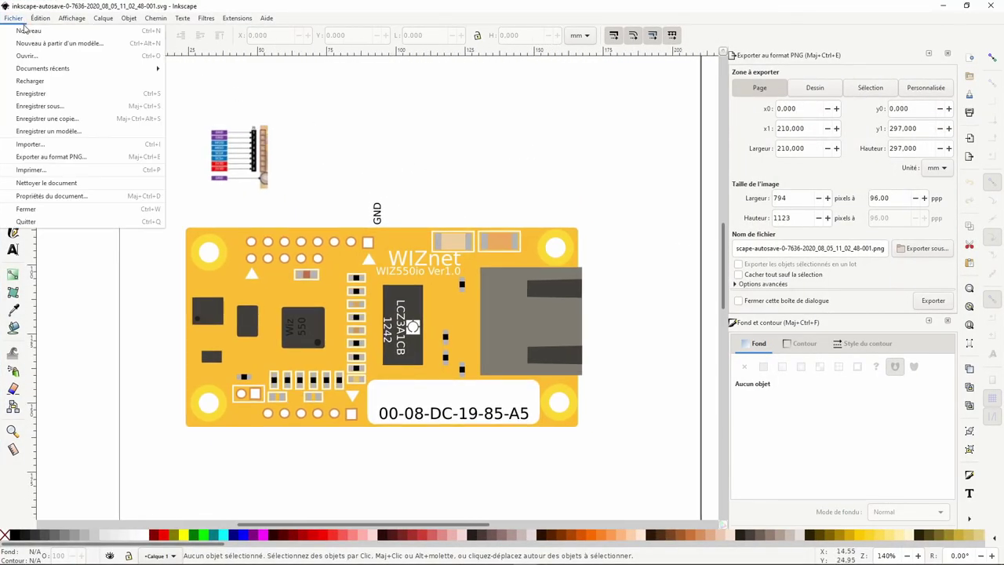
click(189, 76)
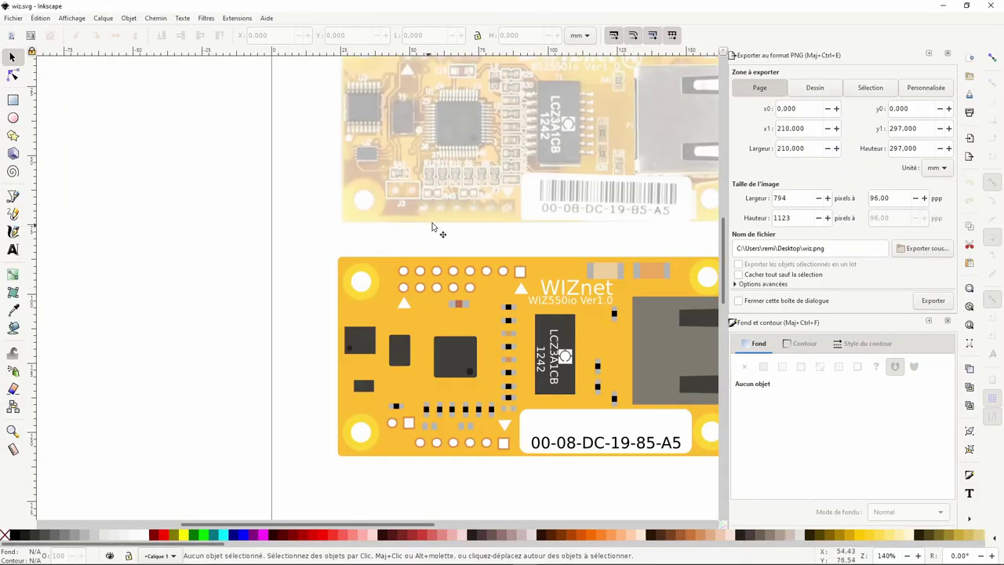
scroll(470, 188, right, 6)
scroll(607, 75, up, 1)
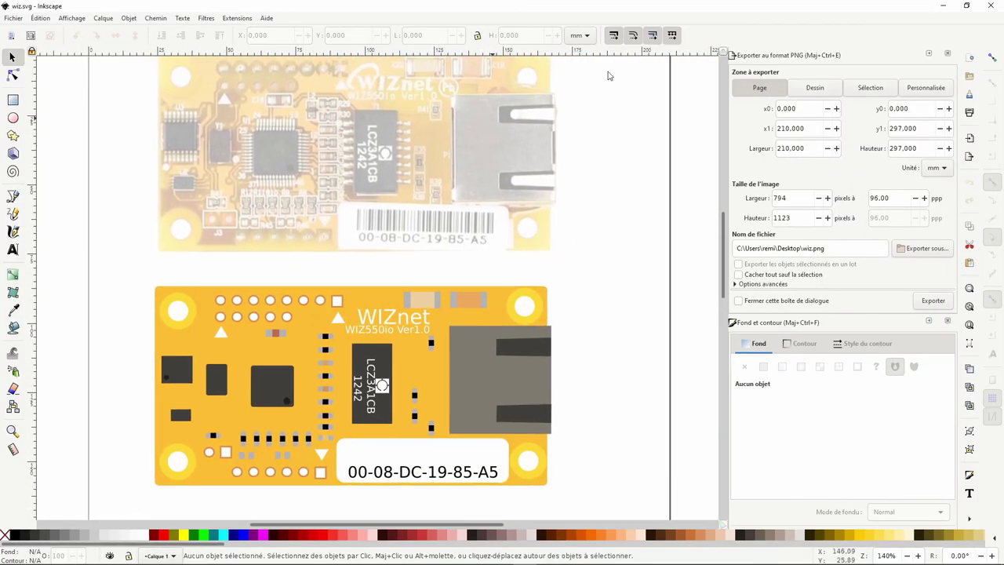
click(987, 9)
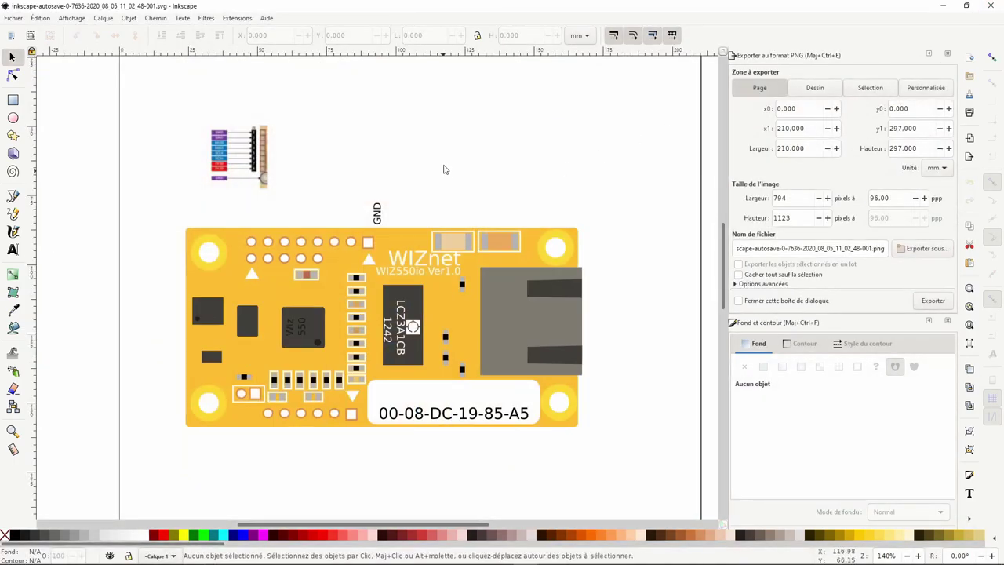
Delete the small stray pin-label image from the recovered drawing.
ctrl+scroll(442, 158, down, 2)
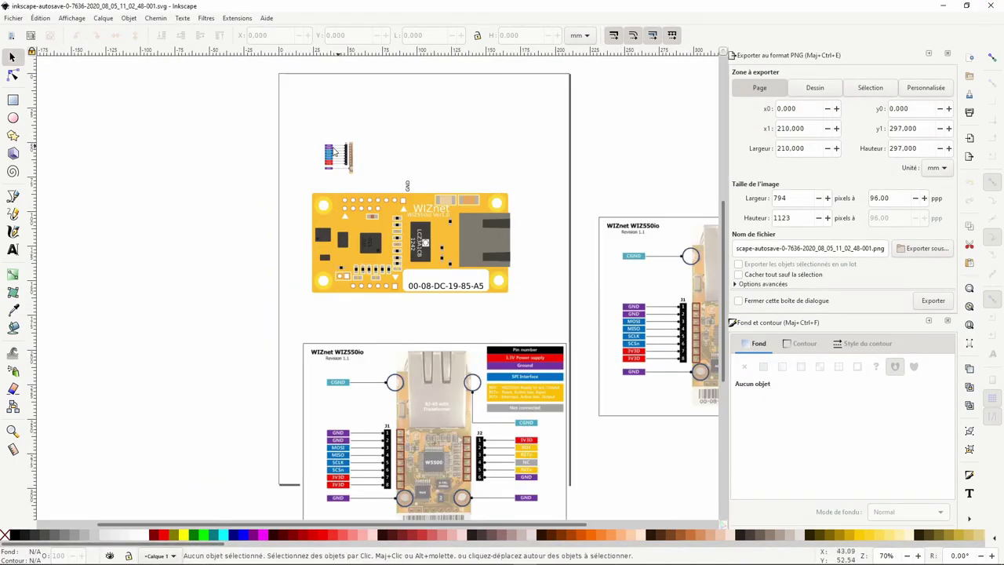
click(343, 156)
key(Delete)
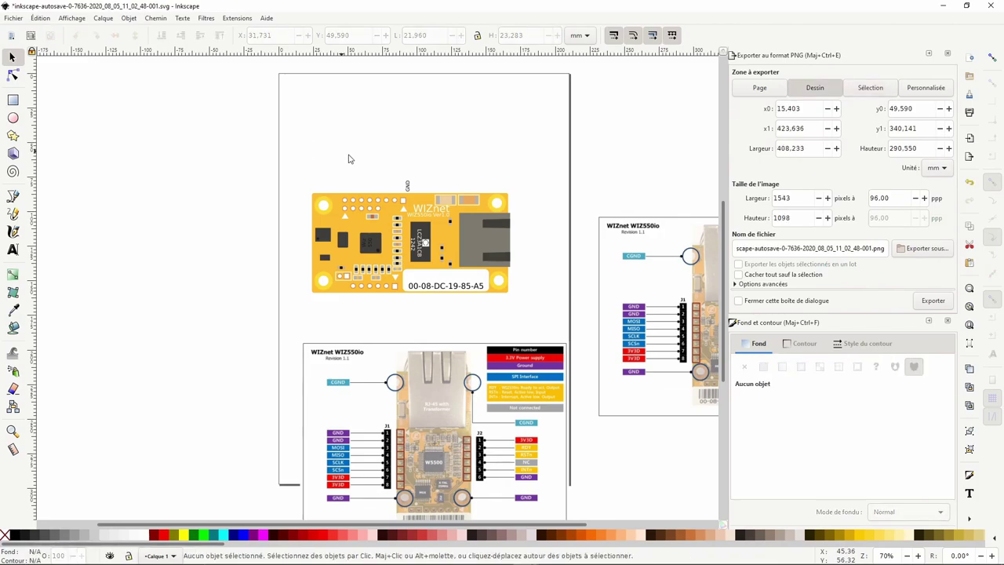
ctrl+scroll(394, 145, up, 3)
ctrl+scroll(394, 145, down, 3)
ctrl+scroll(408, 151, up, 1)
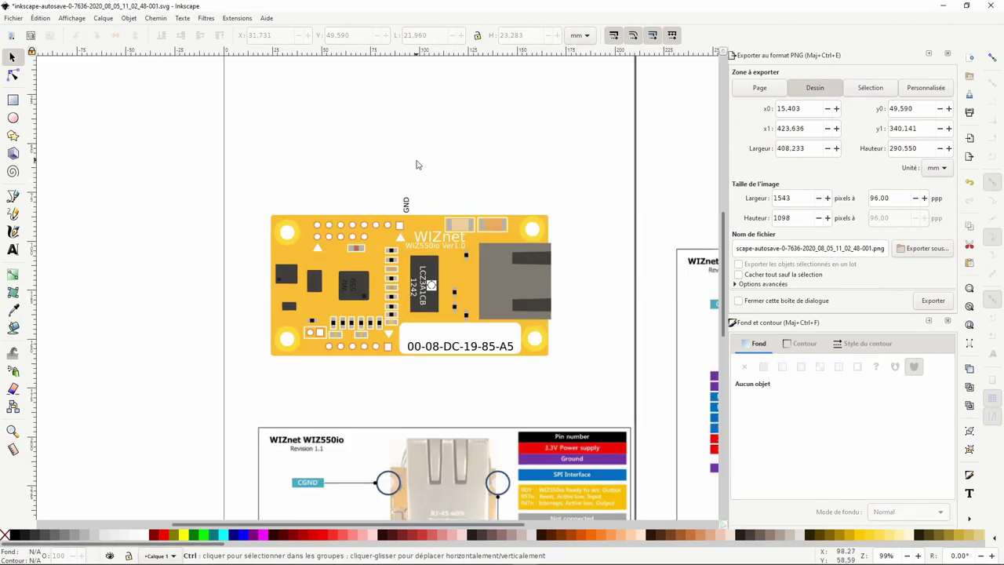
ctrl+scroll(352, 192, up, 2)
Drag the GND label left, stamping copies along the top pin header.
click(460, 224)
drag(459, 225, 287, 232)
key(space)
key(space)
key(space)
key(space)
key(space)
key(space)
Select the row of top GND labels, then clear the selection.
shift+click(305, 221)
shift+click(328, 221)
shift+click(354, 221)
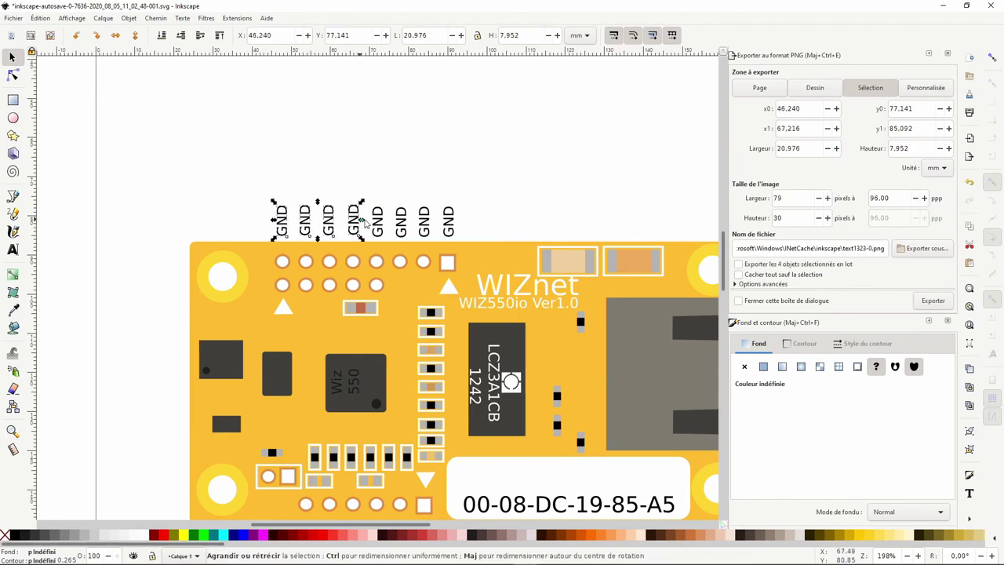
shift+click(377, 221)
shift+click(403, 224)
shift+click(424, 222)
shift+click(448, 222)
scroll(449, 224, down, 2)
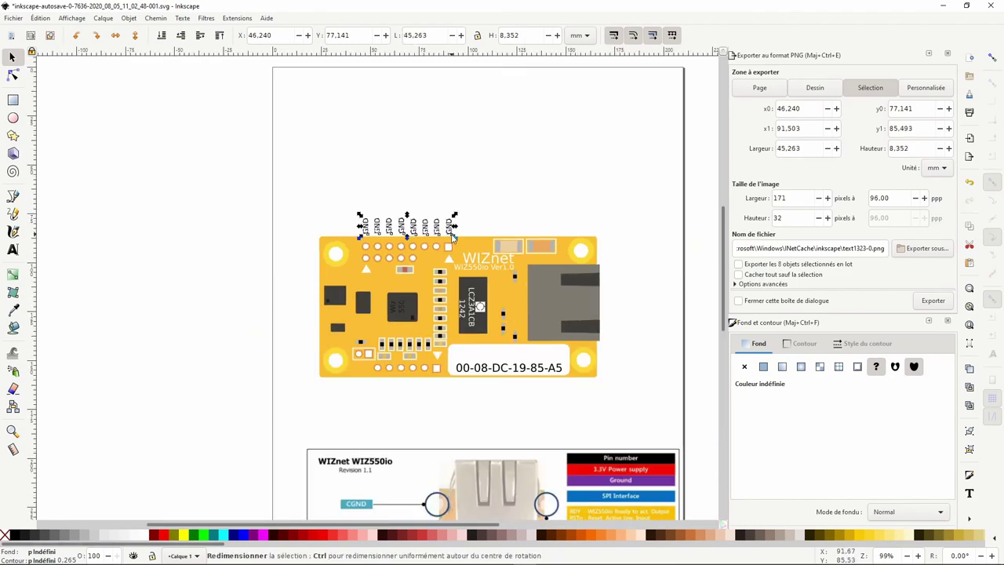
click(464, 167)
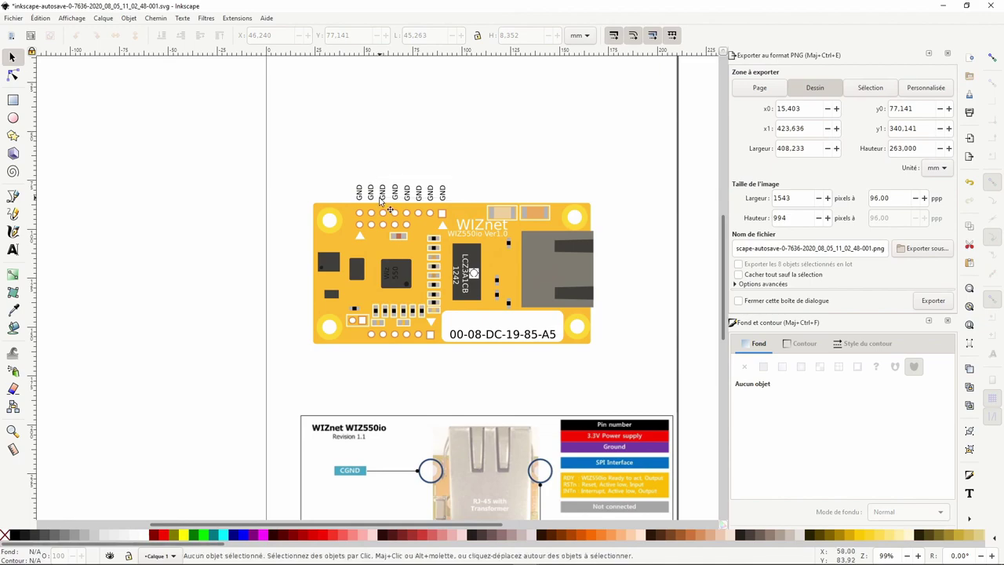
scroll(379, 183, up, 4)
Set the first few top GND labels to Y 78 mm.
click(306, 220)
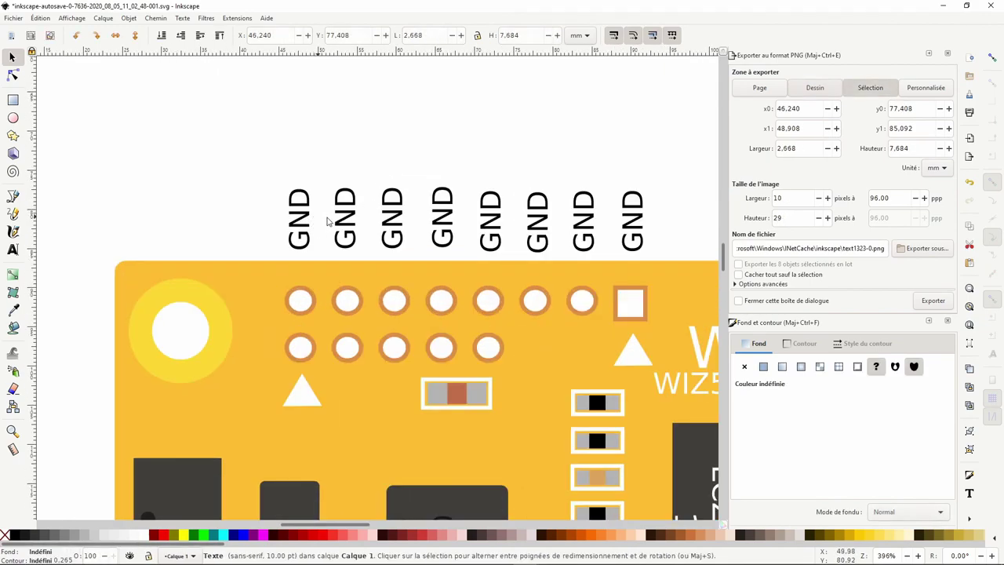
triple_click(355, 35)
text(78)
key(Return)
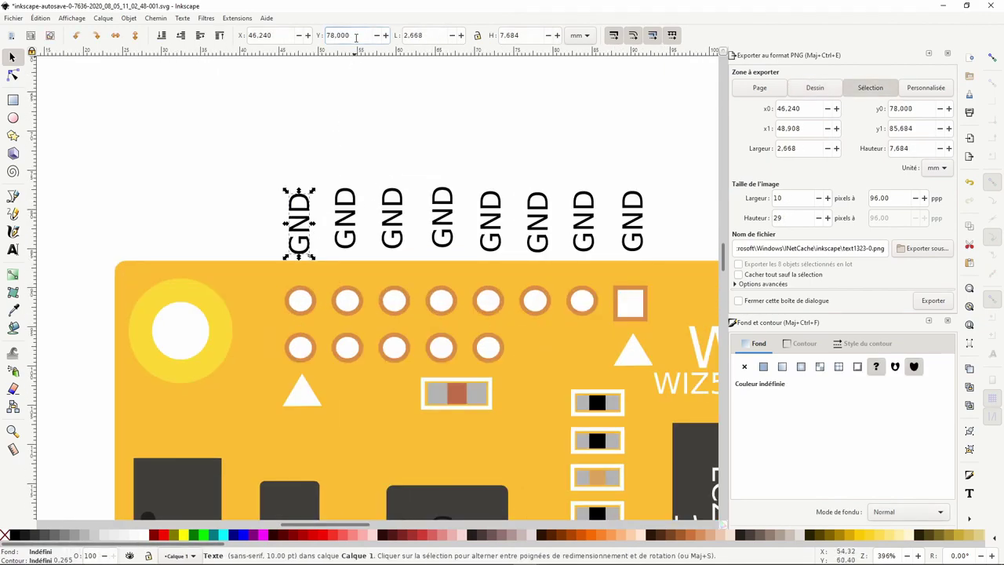
click(356, 220)
triple_click(345, 36)
text(78)
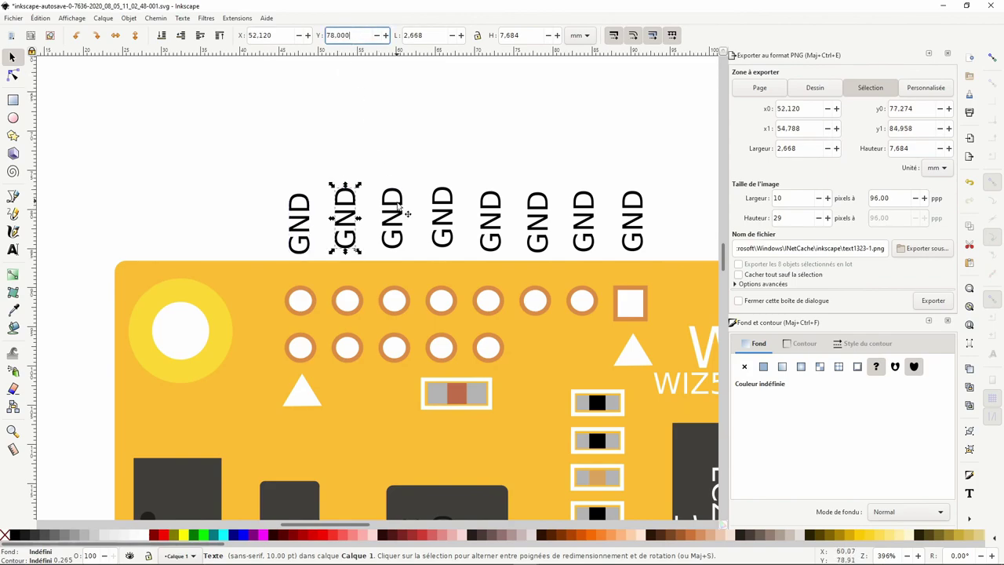
key(Return)
click(393, 219)
text(78,000)
text(78)
key(Return)
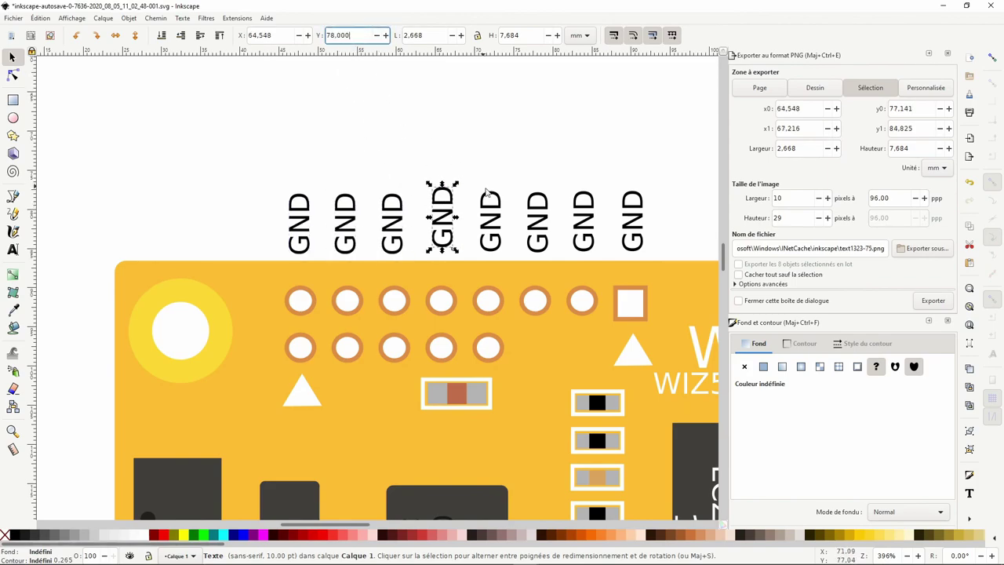
key(Tab)
key(Escape)
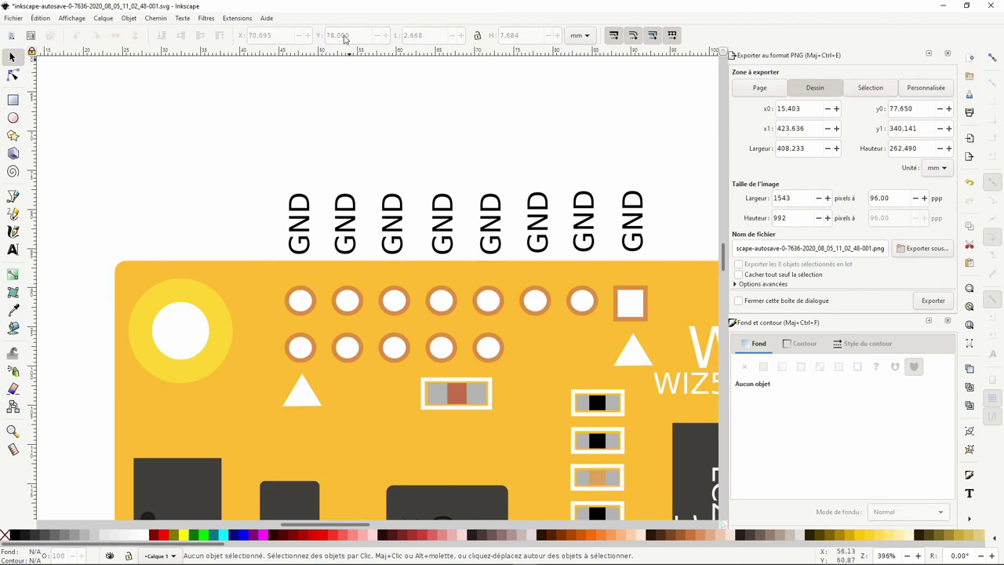
Set the two remaining misaligned GND labels to Y 78 mm.
click(541, 202)
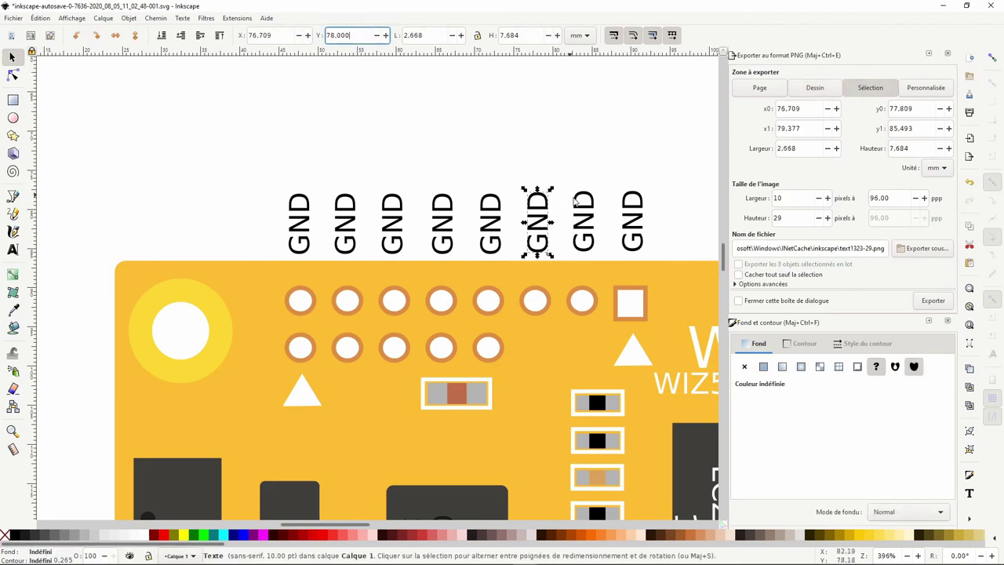
key(Tab)
triple_click(338, 35)
text(78)
key(Return)
key(Escape)
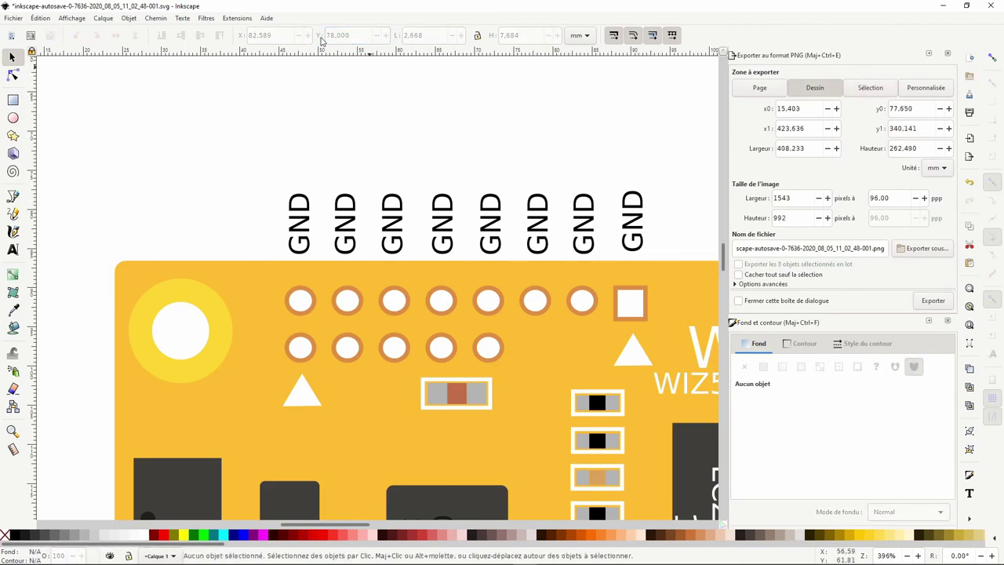
click(629, 206)
triple_click(337, 36)
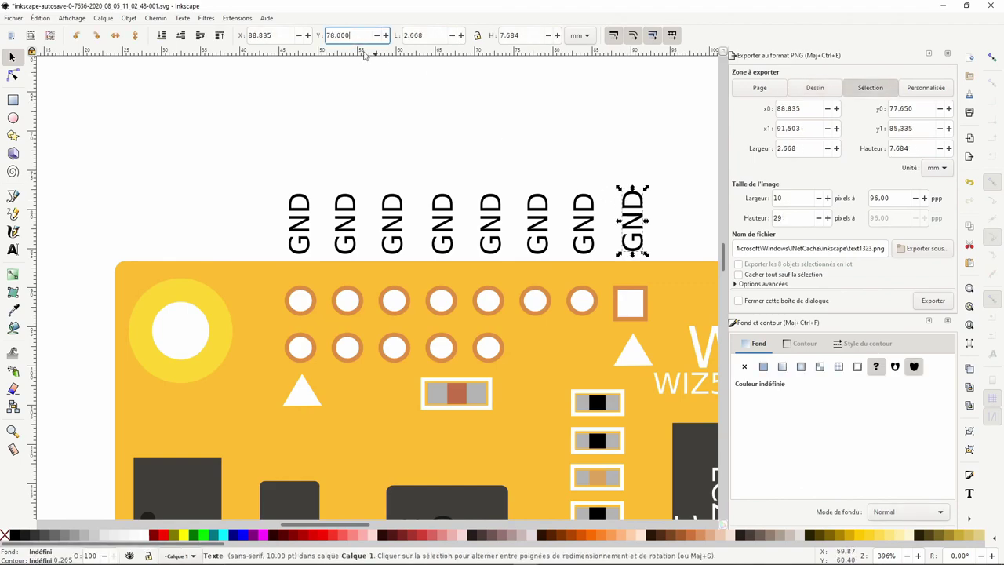
text(78)
key(Return)
key(Escape)
scroll(386, 59, down, 2)
scroll(408, 201, down, 2)
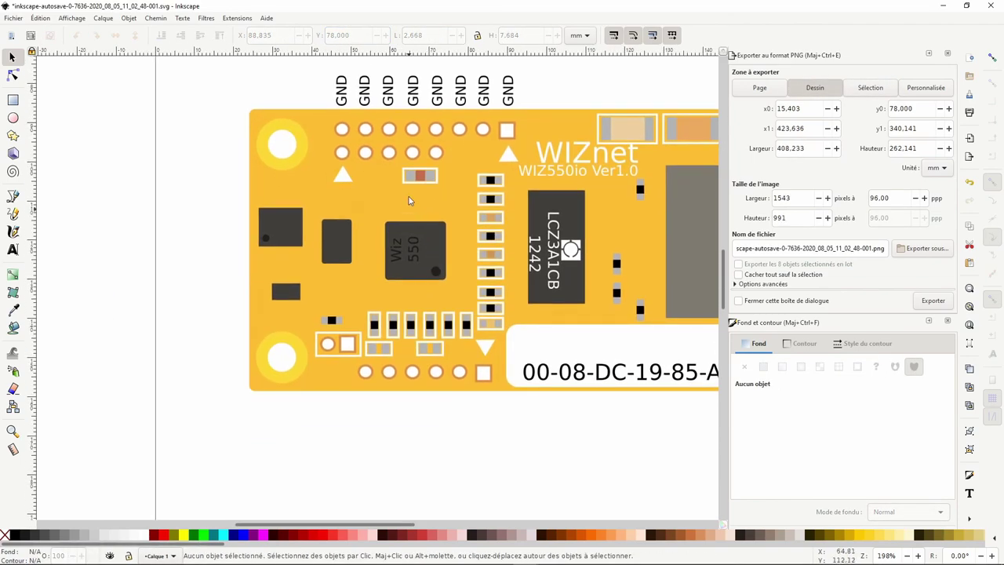
Copy the eight top GND labels into a row below the bottom pins.
click(345, 94)
shift+click(364, 94)
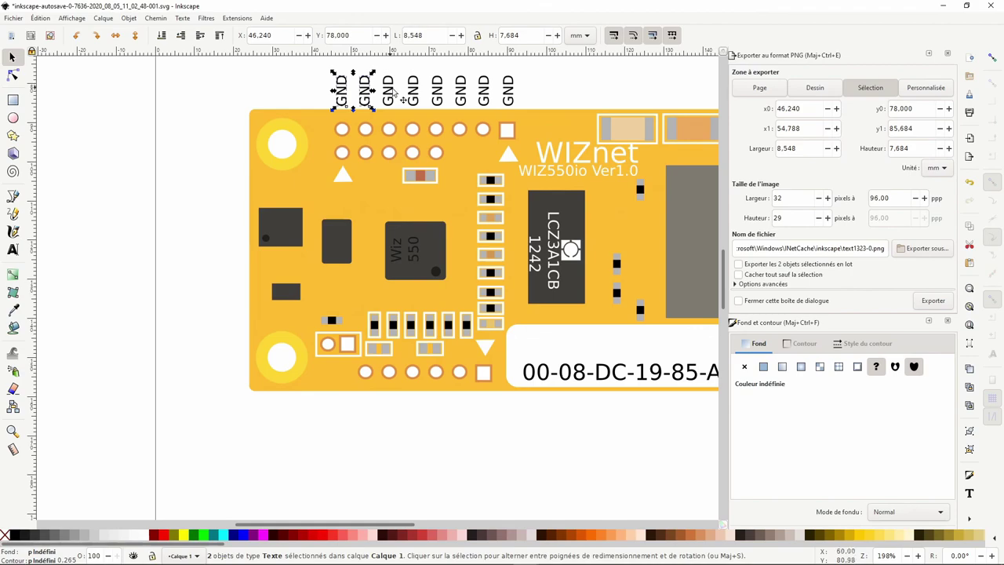
shift+click(392, 92)
shift+click(413, 94)
shift+click(439, 95)
shift+click(461, 95)
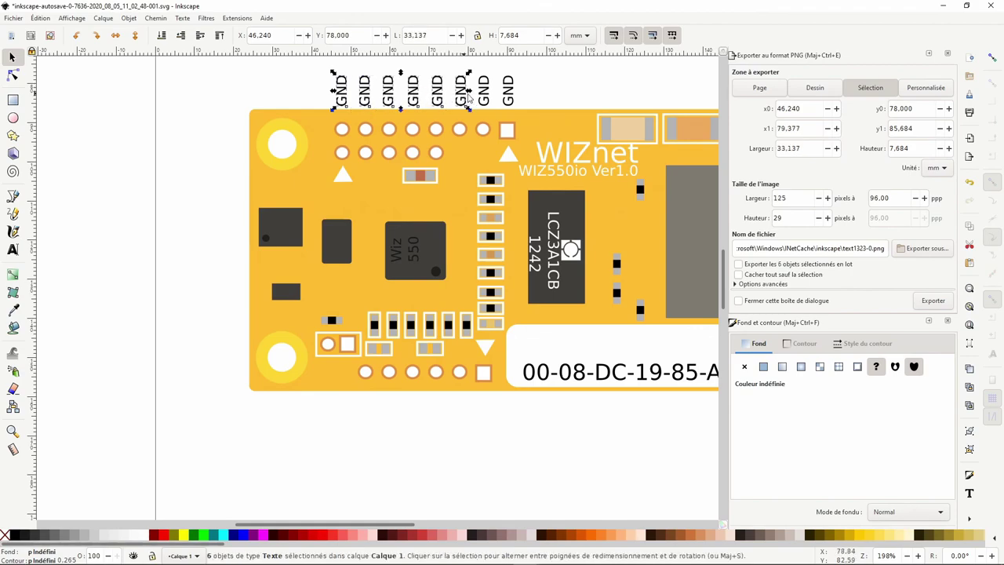
shift+click(484, 94)
shift+click(510, 97)
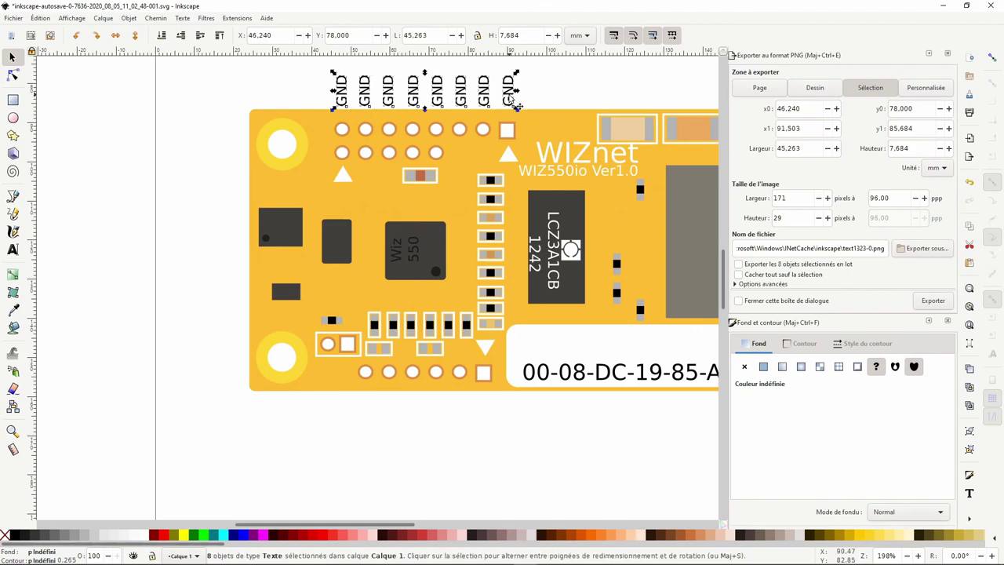
mouse_move(514, 104)
mouse_down()
mouse_move(539, 103)
mouse_move(440, 426)
mouse_up()
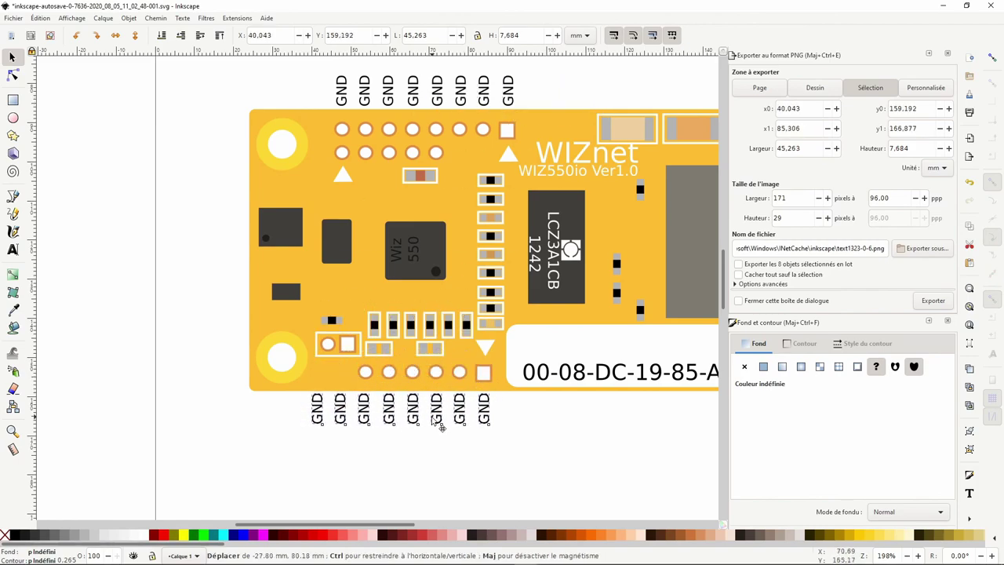
Remove the two surplus GND labels from the bottom row.
click(357, 447)
click(336, 415)
key(Escape)
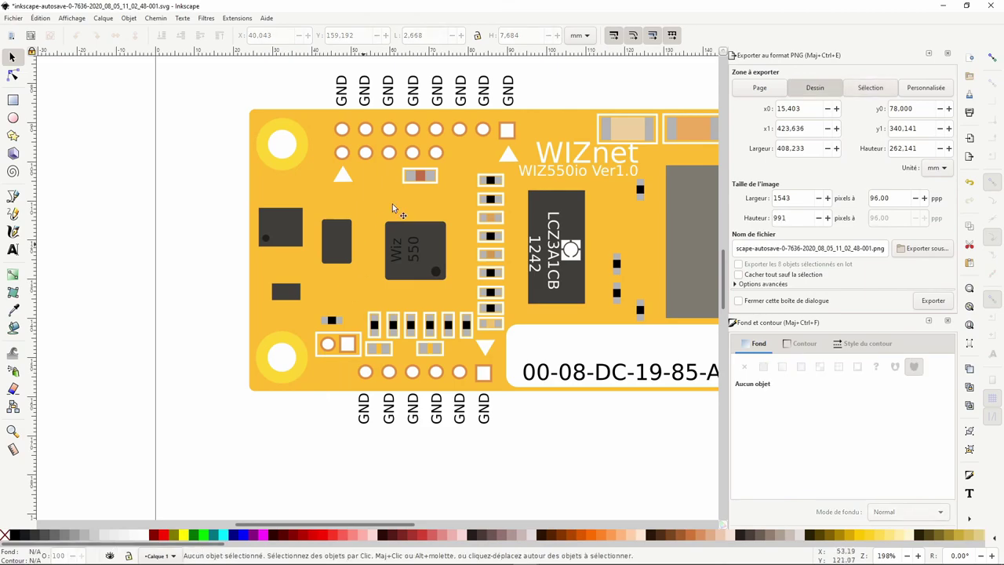
ctrl+scroll(353, 236, down, 1)
ctrl+scroll(301, 197, down, 1)
Move the pinout reference image up and left, then pick a top label to rename.
drag(608, 283, 530, 180)
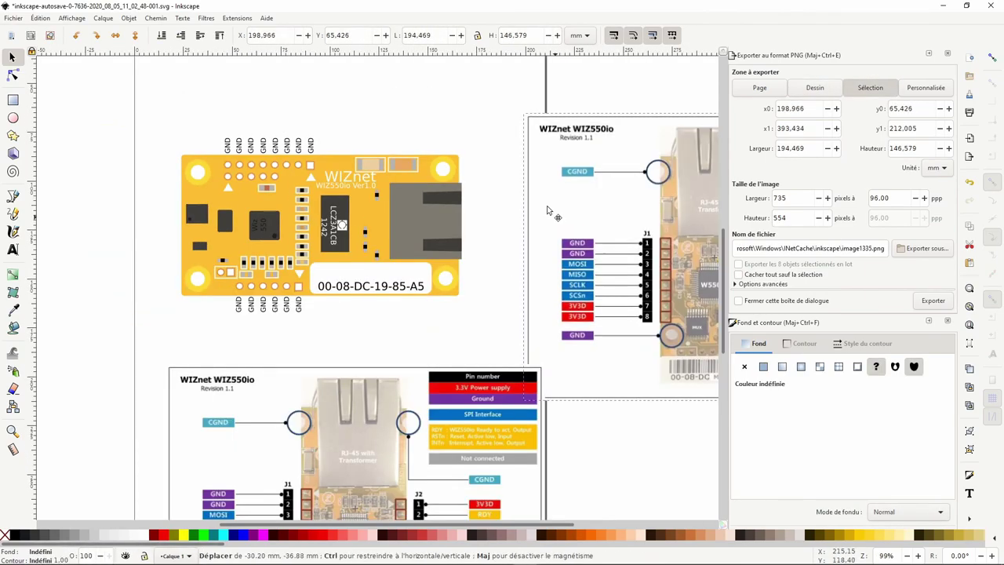
click(287, 146)
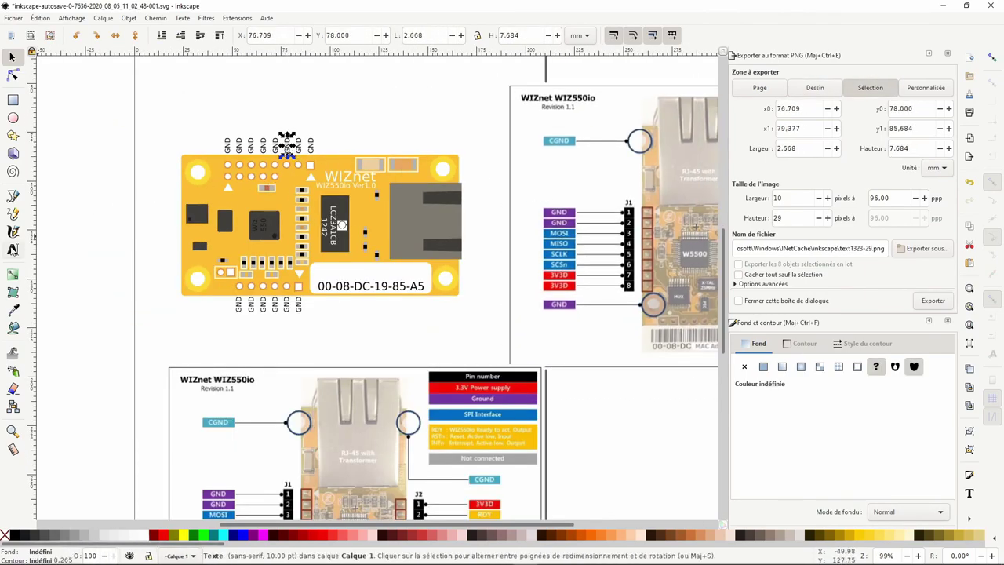
click(13, 249)
Retype top pin labels as MISO, SCLK and SCSn.
text(MISO)
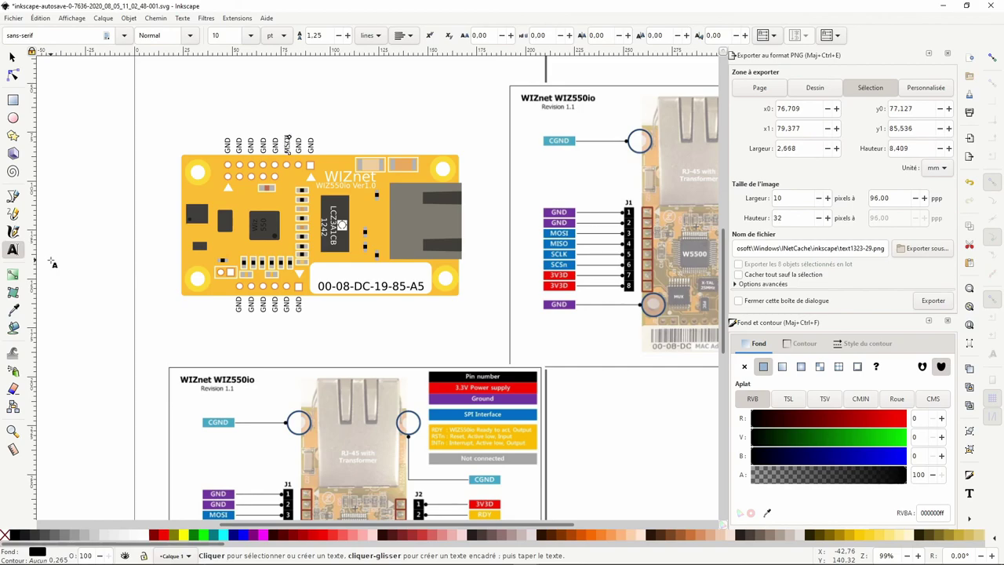
click(276, 146)
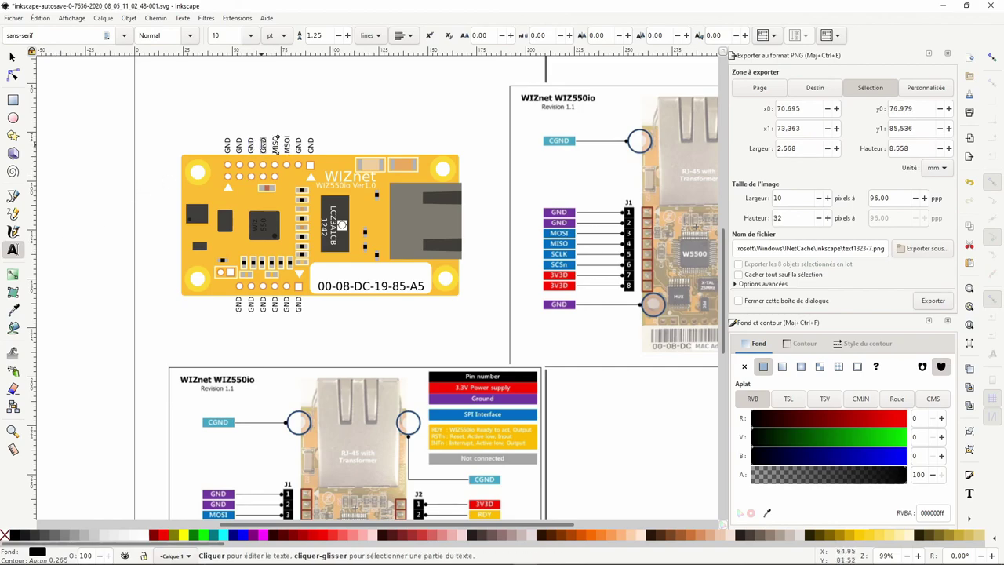
click(264, 145)
text(SCLK)
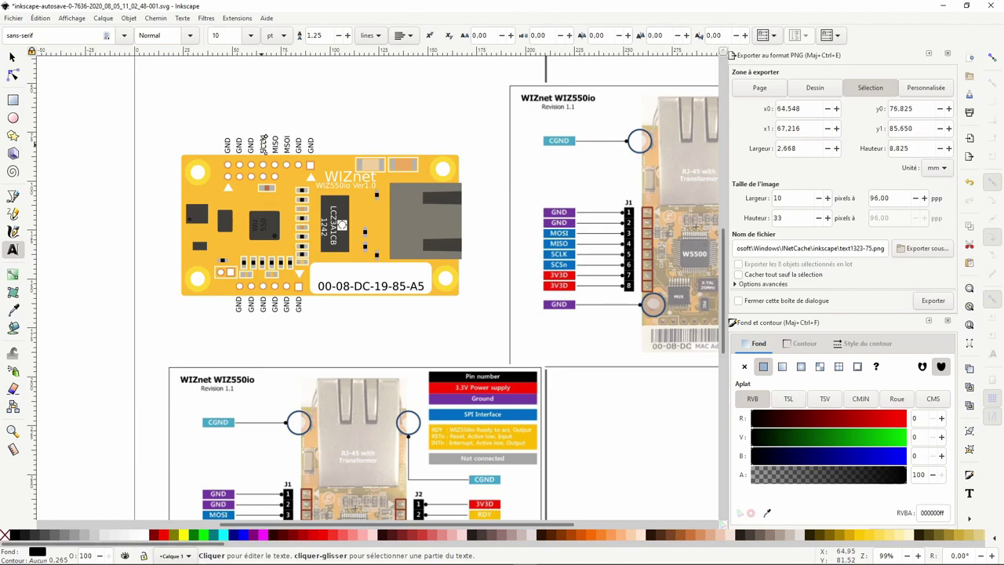
click(251, 146)
text(SCSn)
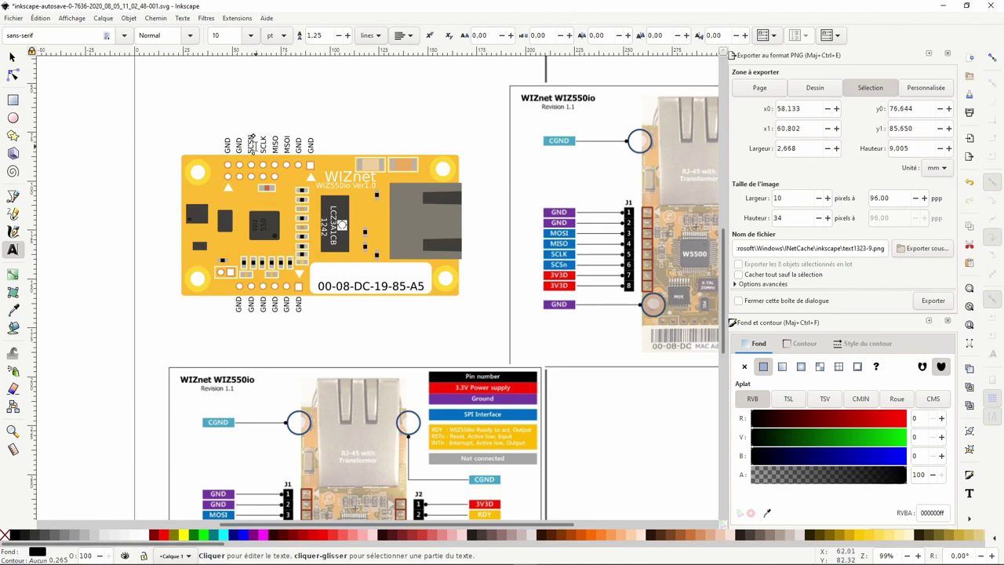
key(BackSpace)
text(n)
Rename the two leftmost top labels to 3V3D.
double_click(240, 146)
text(3V3D)
click(228, 143)
text(3)
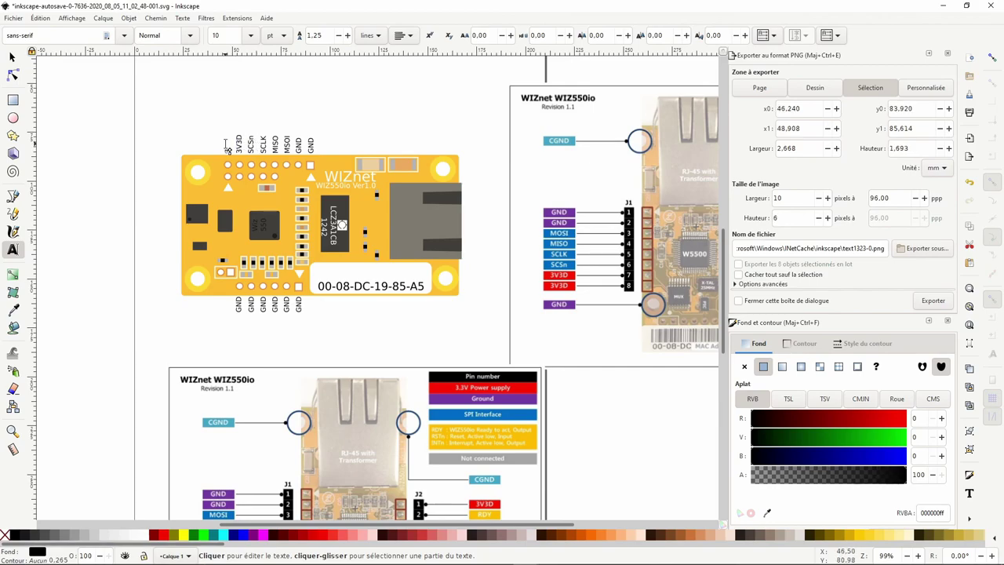
text(V3)
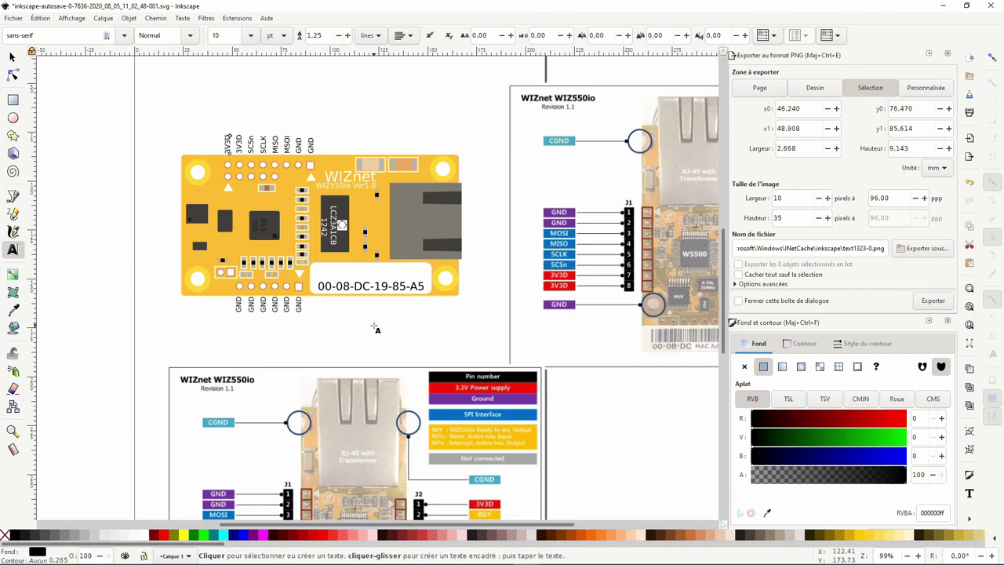
drag(368, 330, 254, 362)
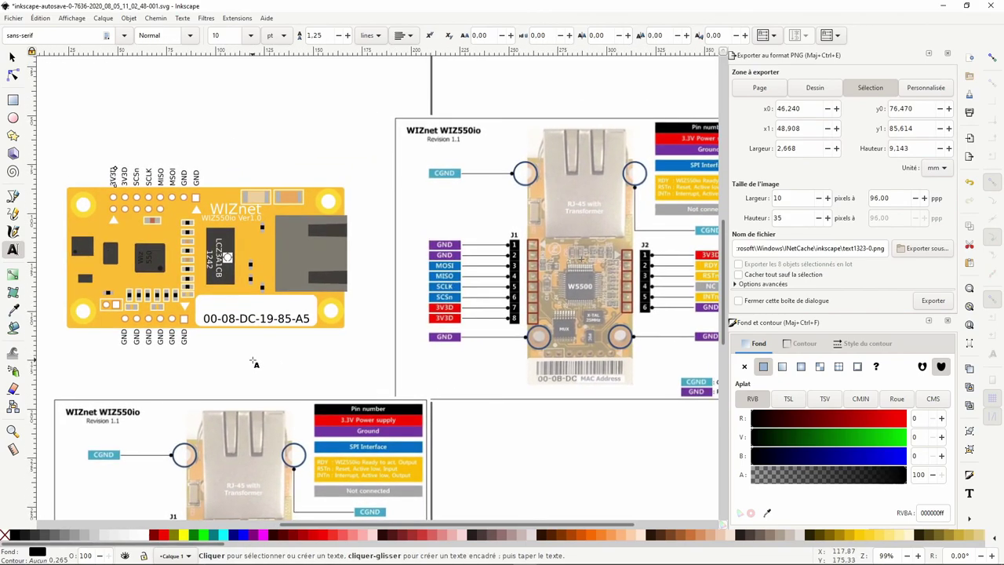
Retype the bottom GND labels as RDY, RSTn, NC and INTn, then reselect INTn.
click(176, 337)
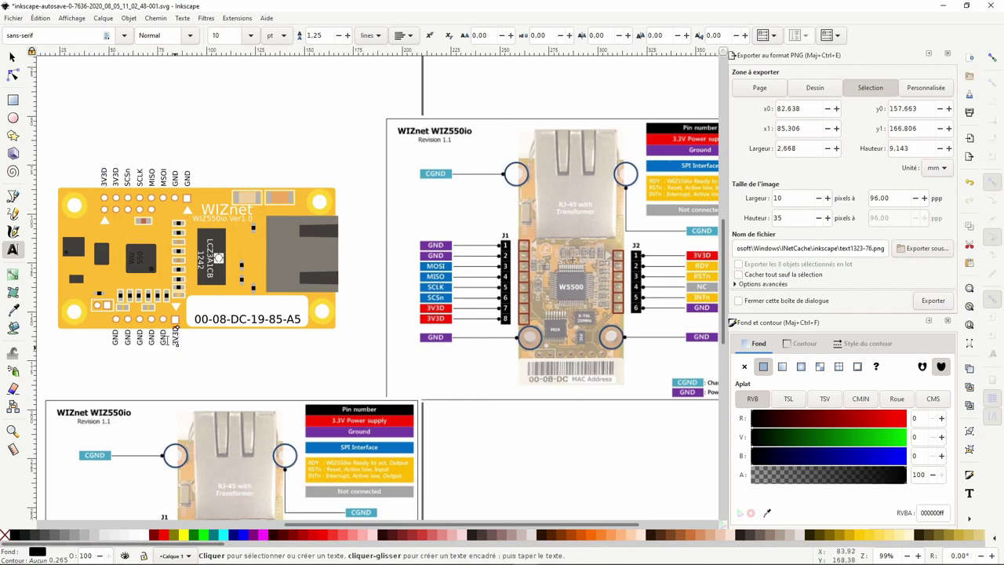
click(164, 335)
text(RST)
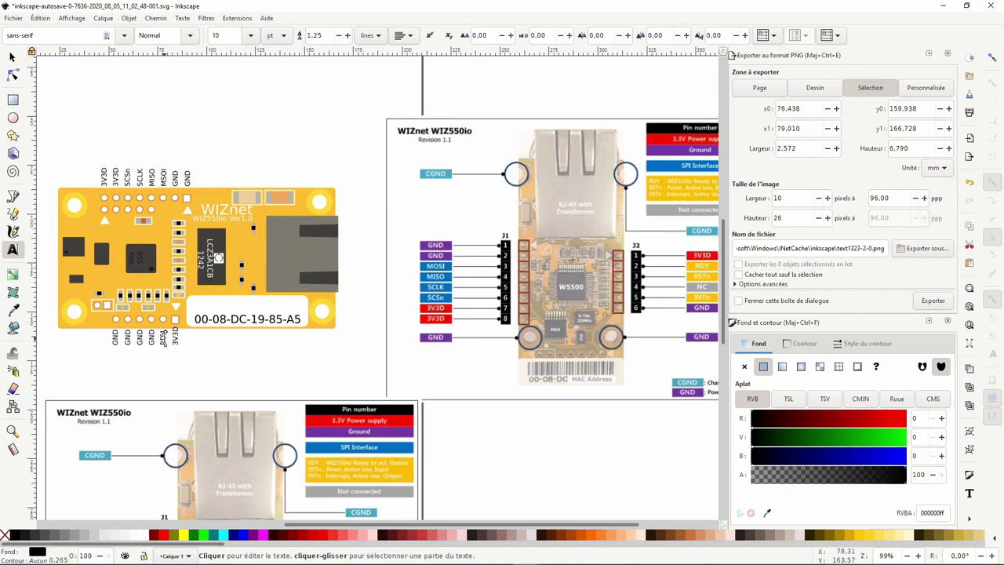
click(152, 335)
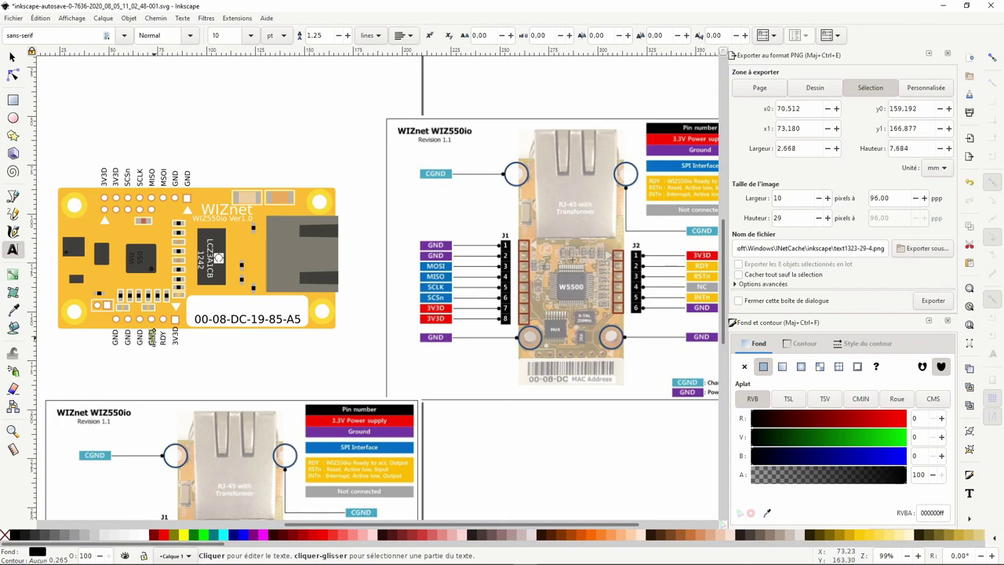
text(RSTn)
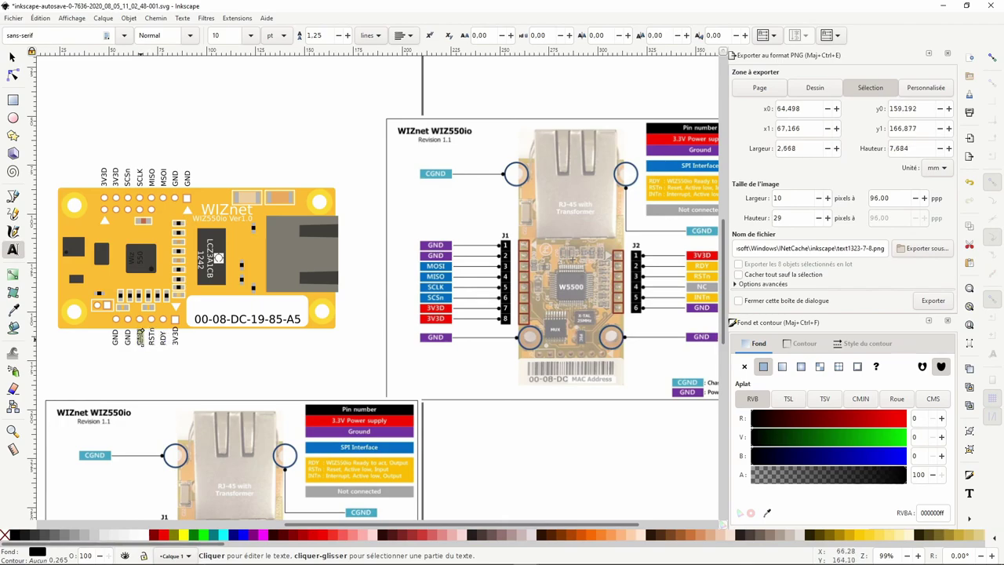
click(140, 337)
click(128, 337)
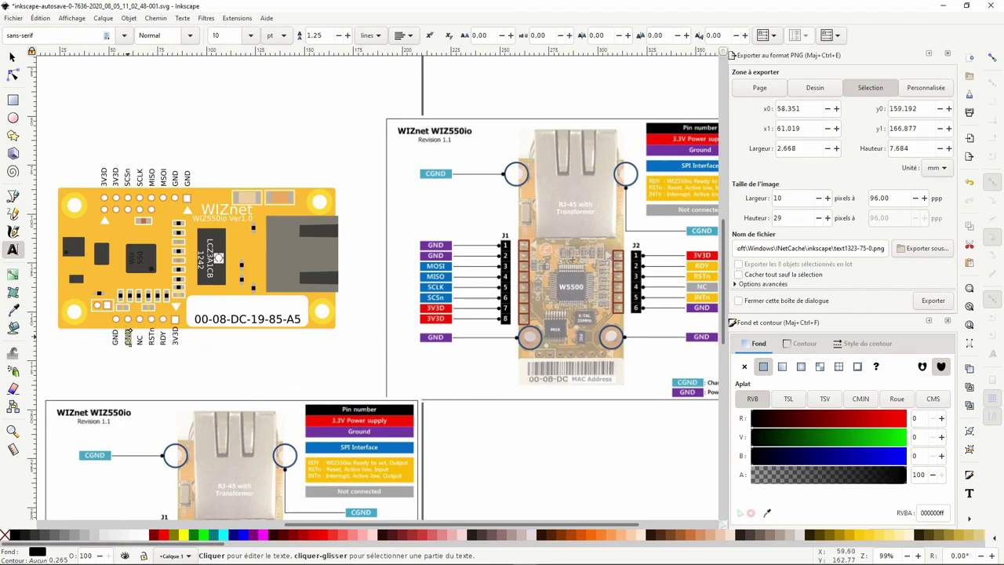
text(INTn)
key(Escape)
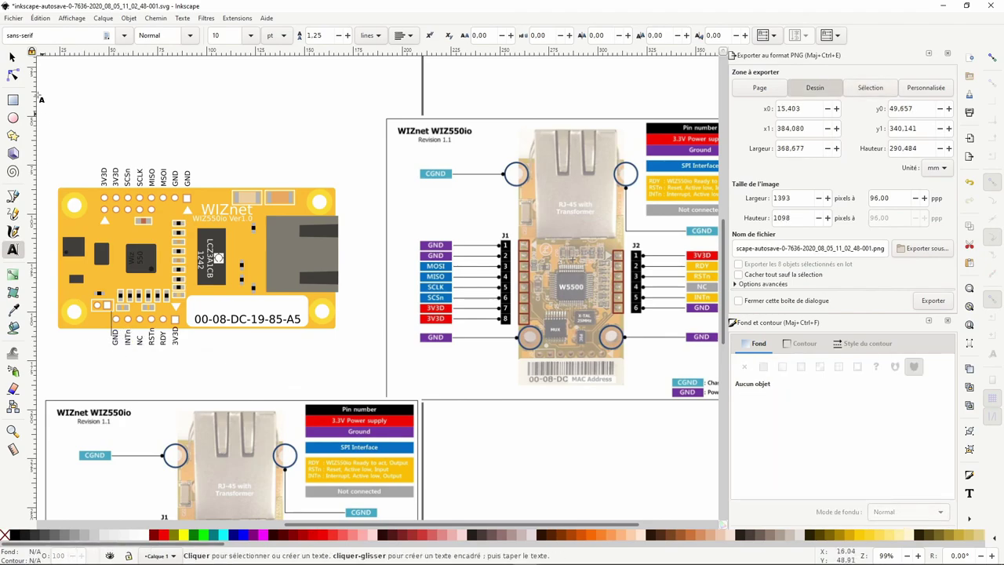
key(F1)
click(128, 337)
Nudge all six bottom pin labels slightly down with Alt+Down.
scroll(110, 337, up, 2)
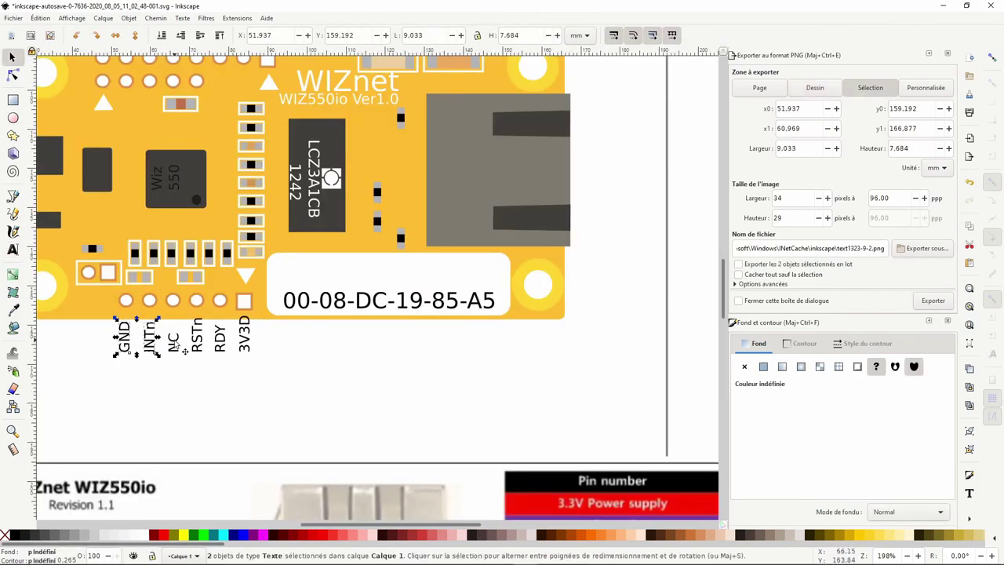
drag(143, 350, 248, 345)
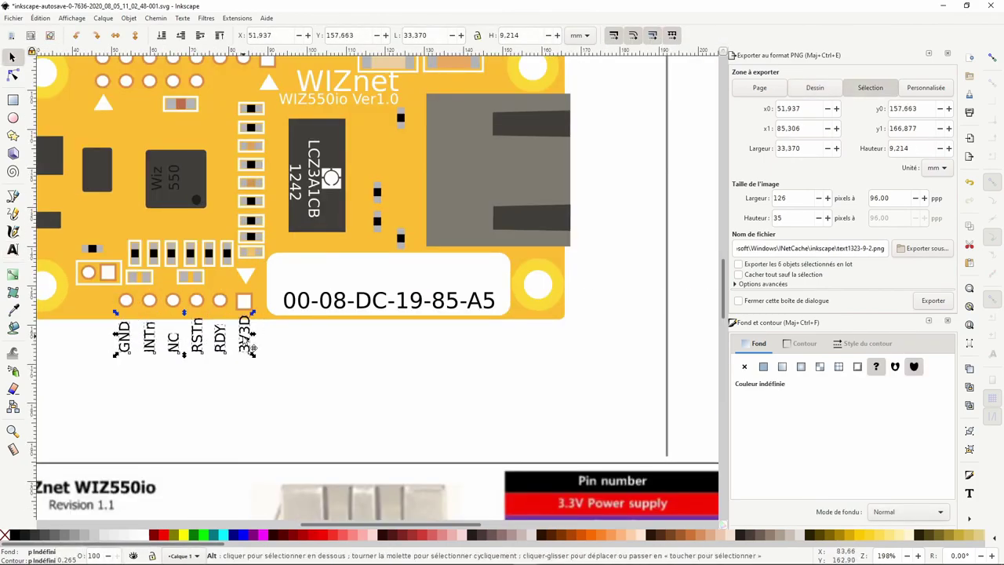
key(alt+Down)
key(alt+Down)
key(alt+Down)
key(alt+Down)
key(alt+Down)
key(alt+Down)
key(alt+Down)
key(alt+Down)
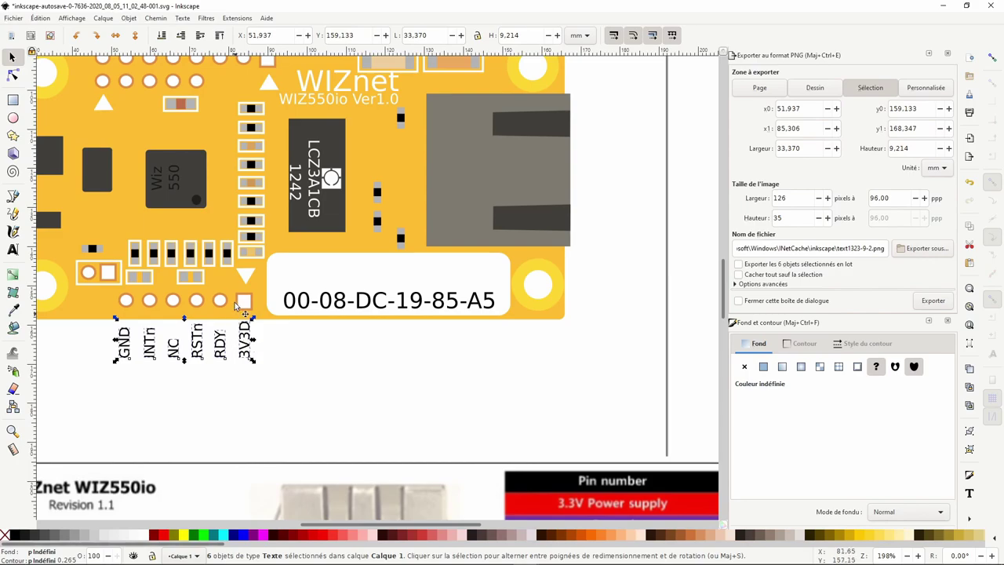
ctrl+scroll(236, 306, down, 1)
scroll(131, 96, up, 1)
scroll(131, 96, up, 1)
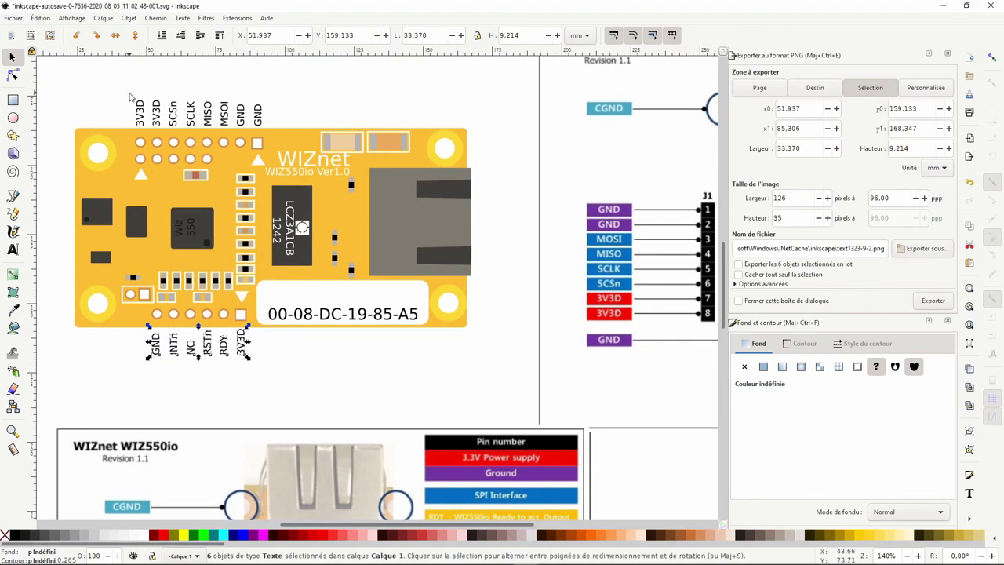
click(175, 397)
ctrl+scroll(189, 357, up, 2)
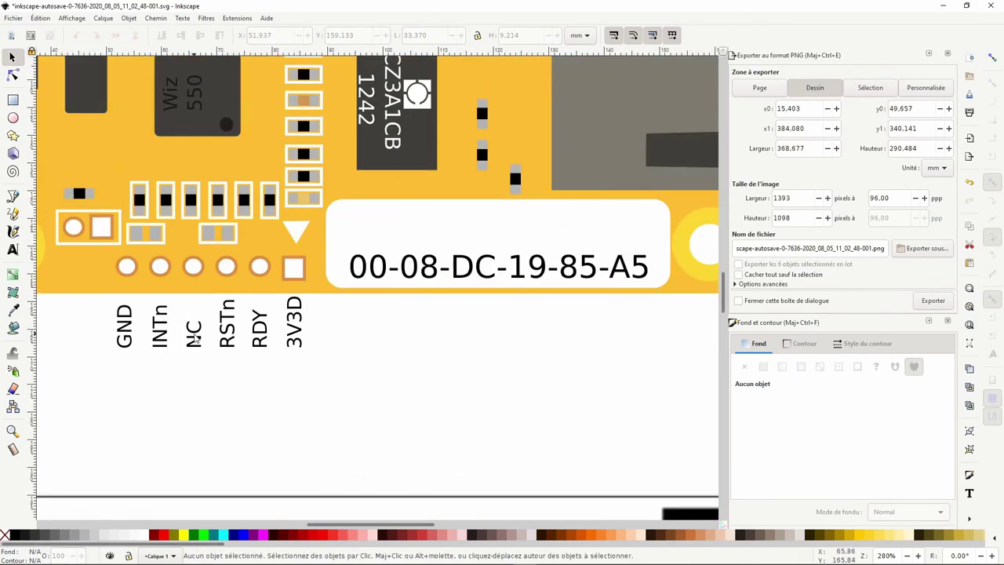
Drag the NC and RDY labels up slightly to level them with their neighbours.
click(197, 340)
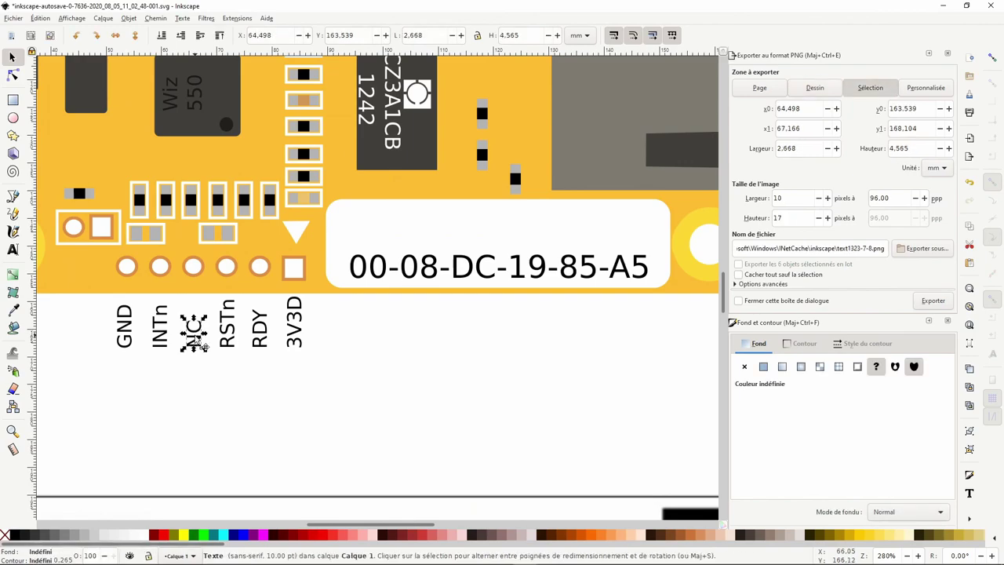
drag(197, 343, 196, 338)
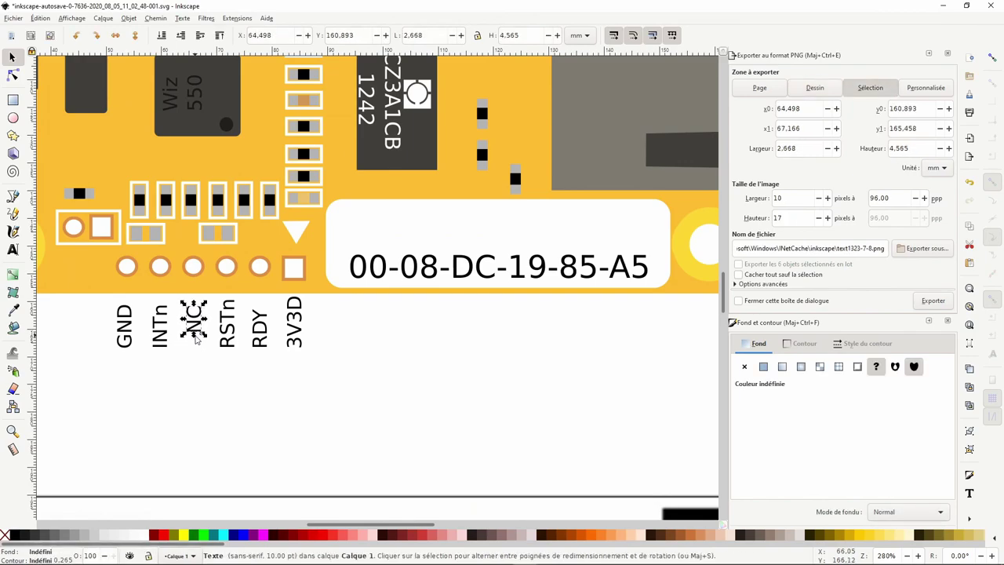
click(267, 339)
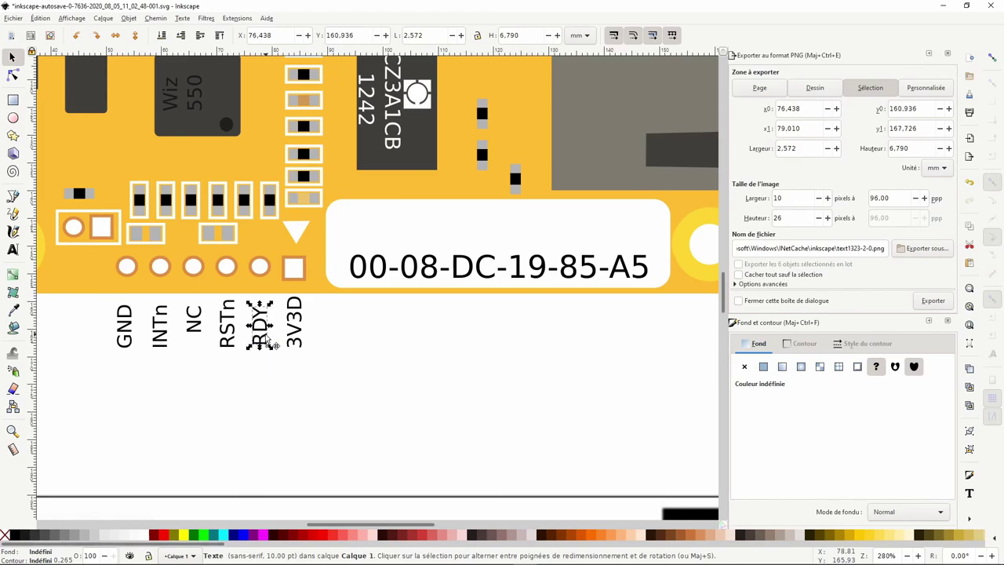
drag(266, 340, 267, 338)
click(372, 363)
scroll(372, 363, down, 3)
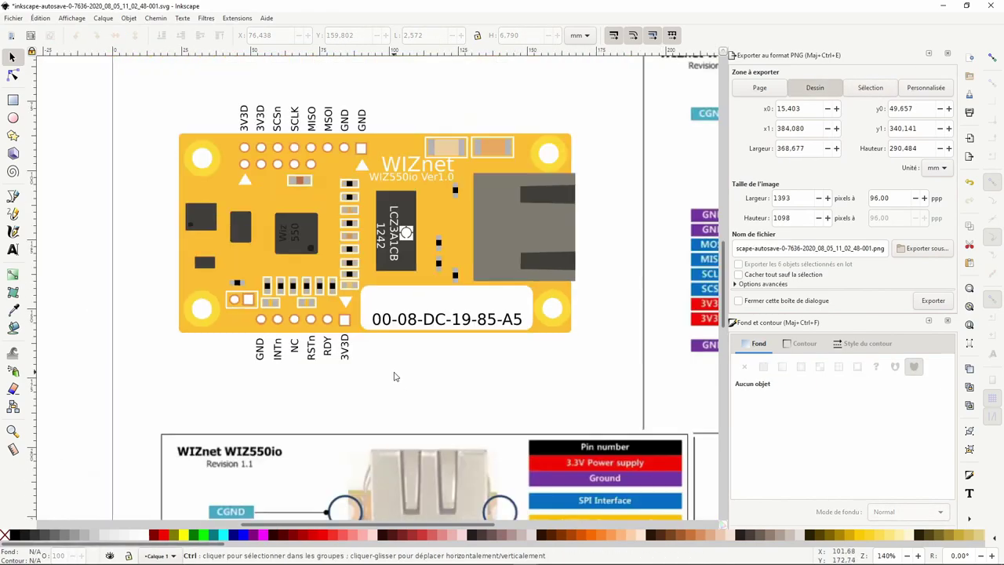
click(411, 338)
Replace the 08 and DC bytes of the board's MAC address with 00.
click(13, 250)
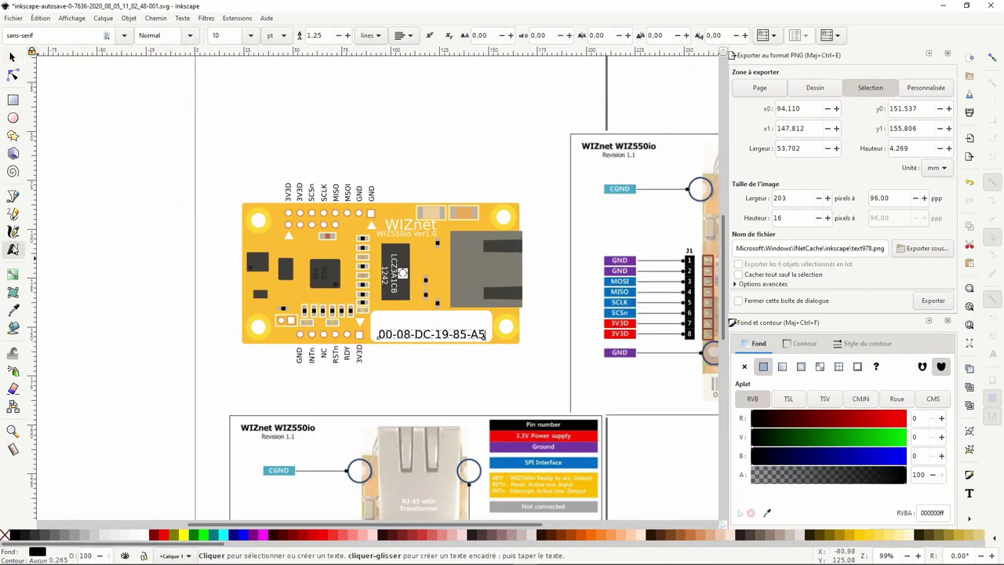
click(413, 334)
key(BackSpace)
text(0)
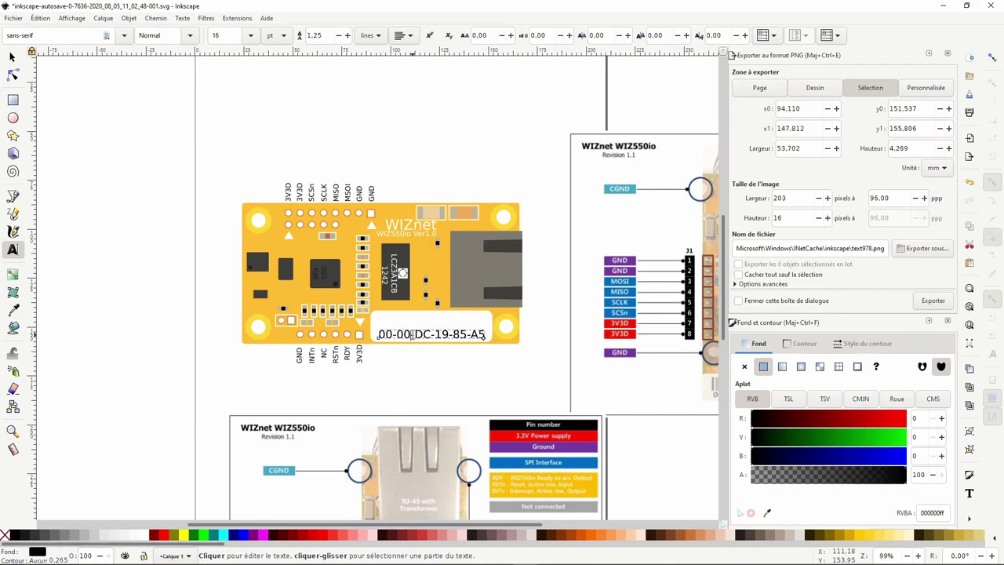
key(Right)
key(Delete)
key(Delete)
text(00)
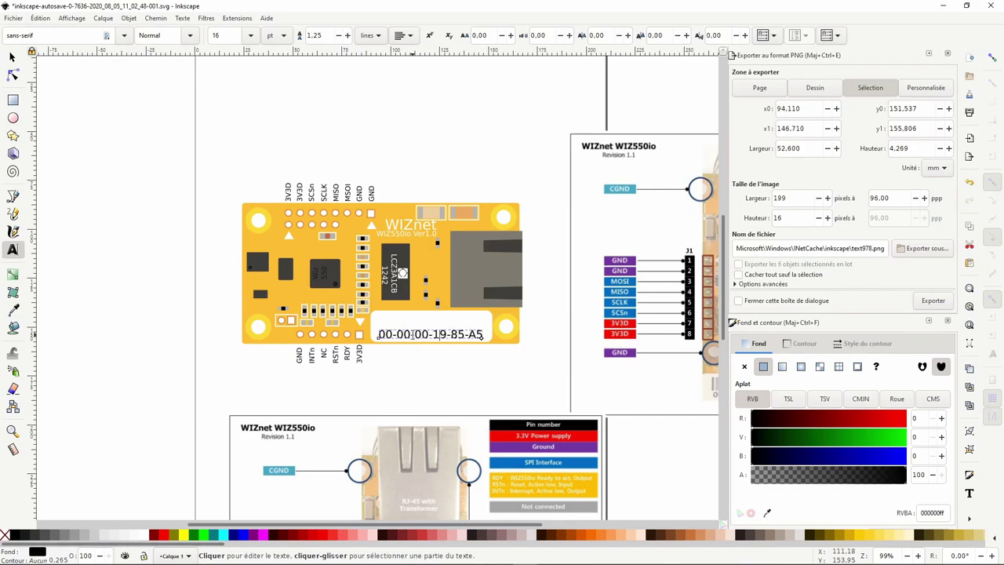
key(Right)
key(Delete)
key(Delete)
text(00)
key(Delete)
key(Delete)
key(Delete)
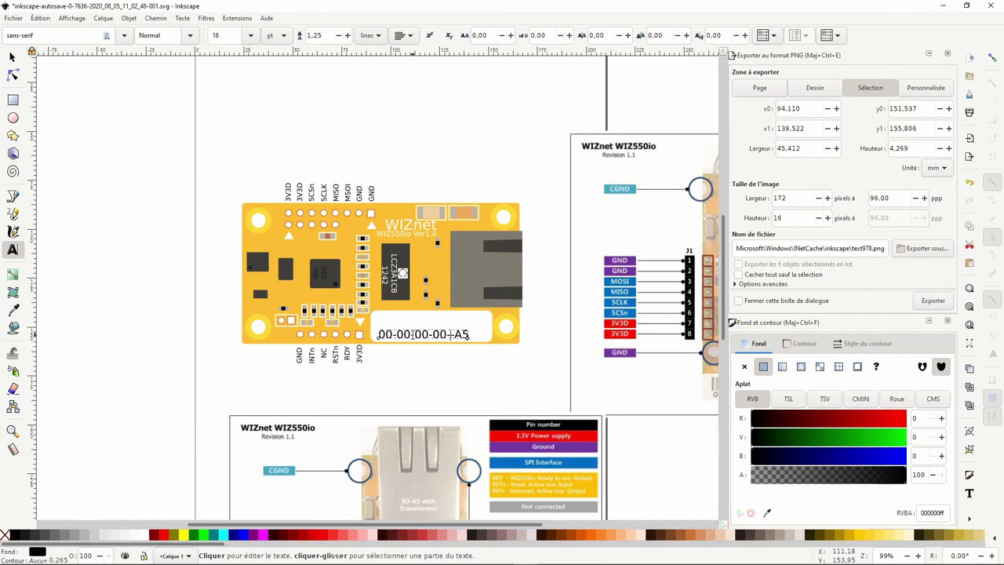
text(-00)
key(Right)
key(Delete)
key(Delete)
text(00)
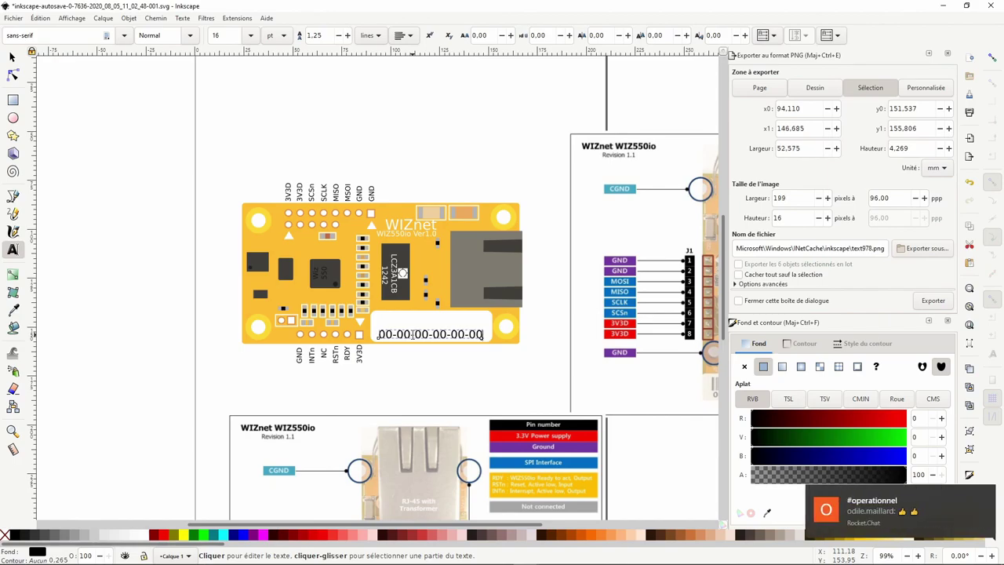
click(11, 57)
click(480, 151)
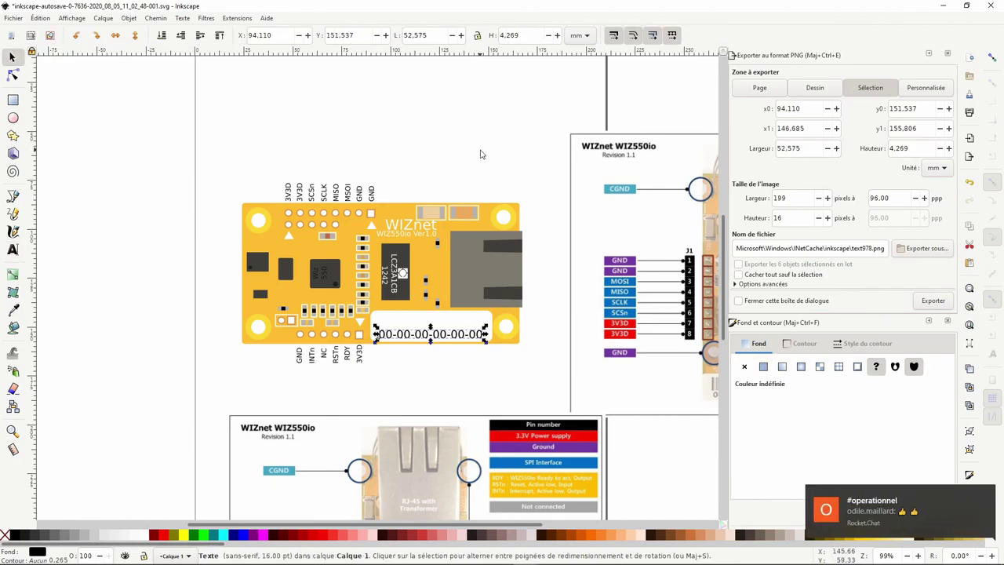
Colour the MOSI and GND labels above the board purple with the Dropper.
scroll(345, 175, down, 1)
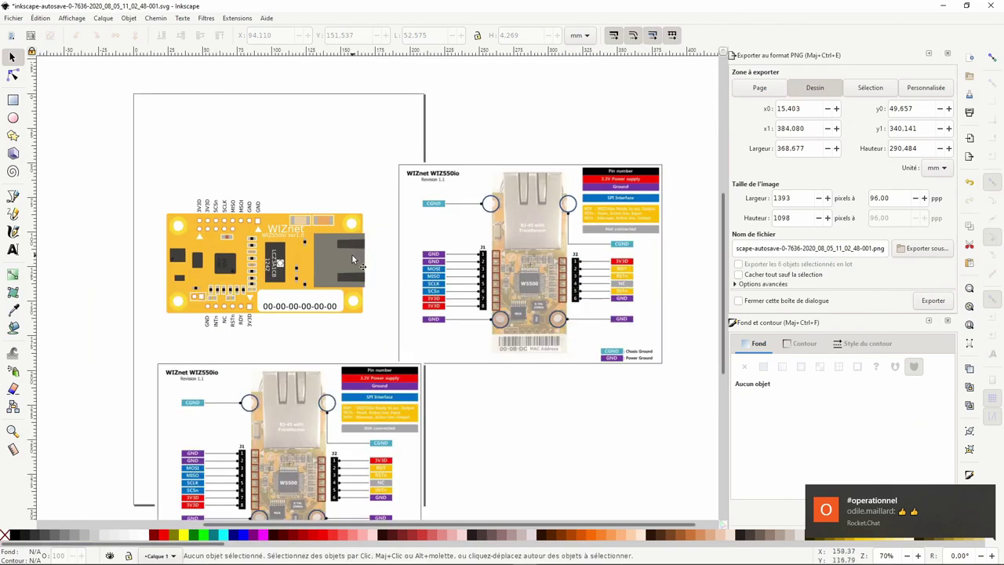
drag(352, 255, 367, 232)
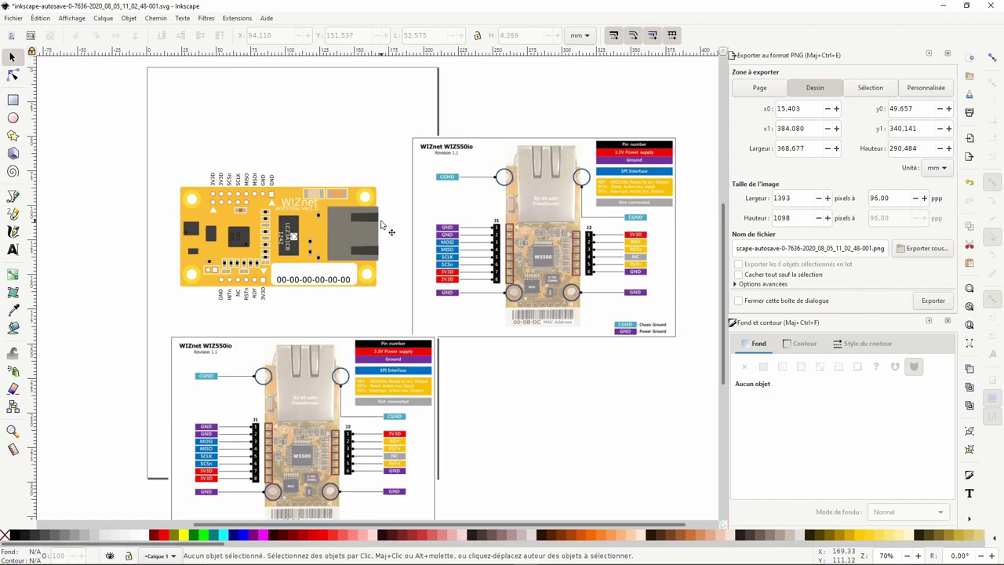
click(271, 179)
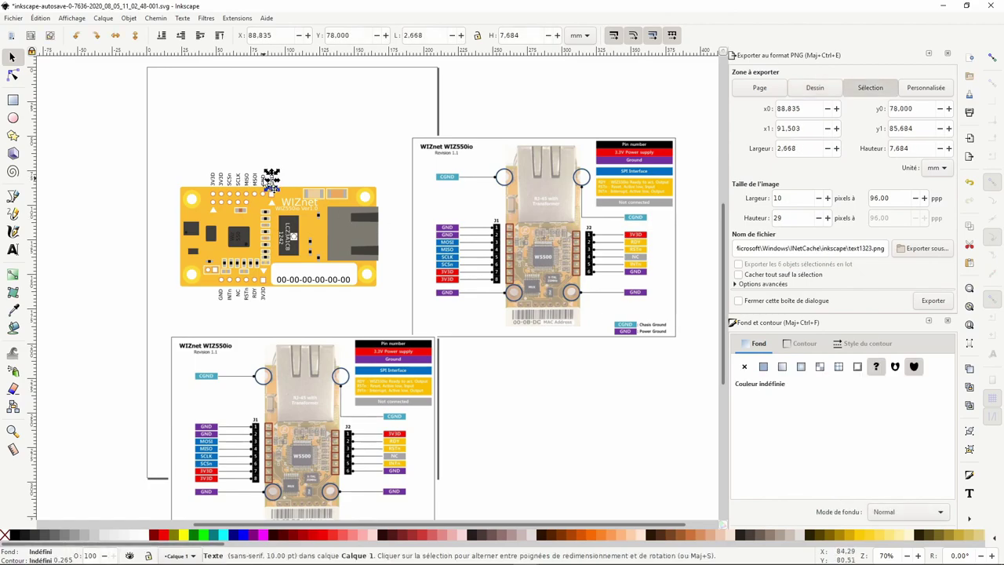
shift+click(251, 179)
click(275, 151)
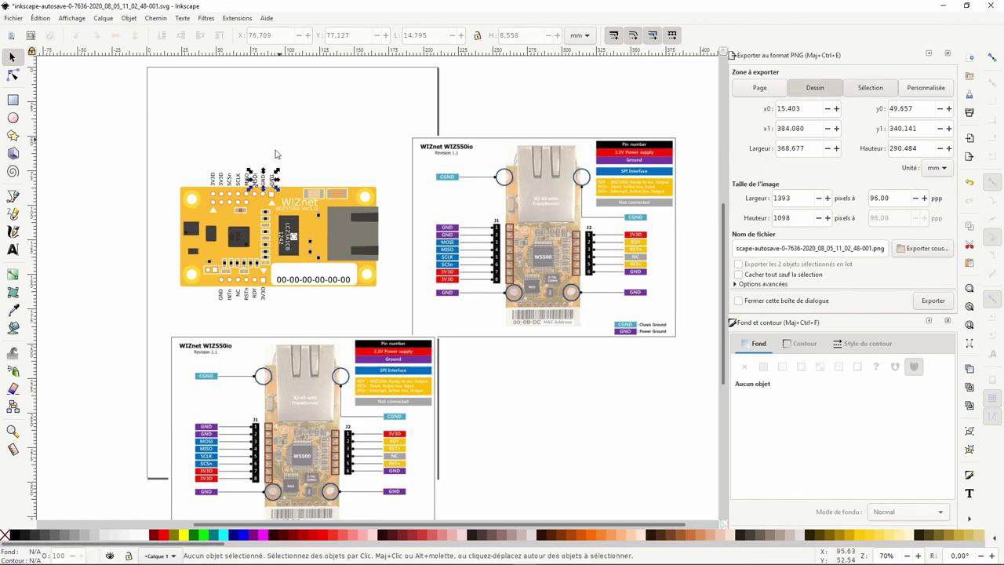
scroll(275, 152, up, 1)
scroll(276, 152, up, 1)
shift+click(246, 235)
shift+click(270, 238)
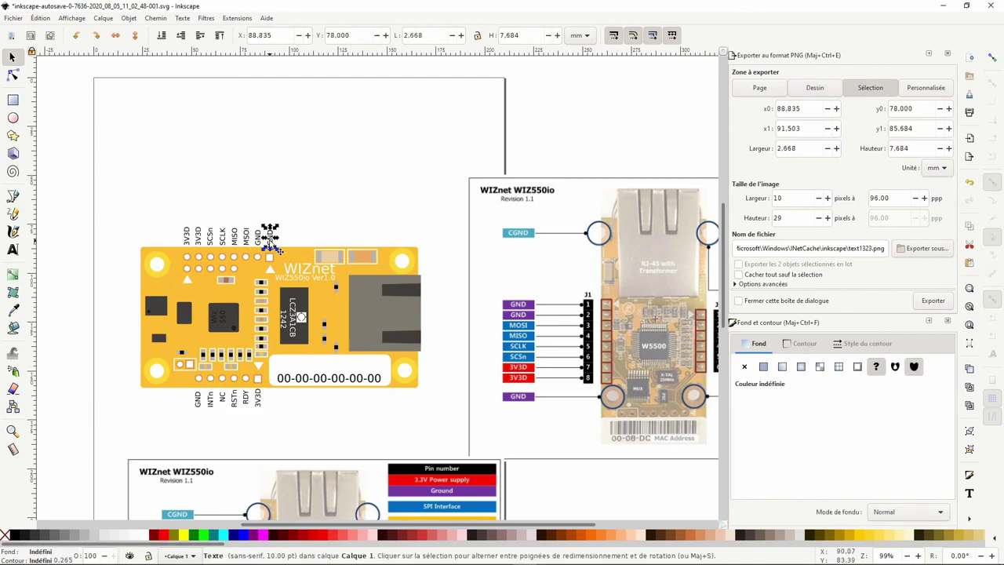
click(12, 310)
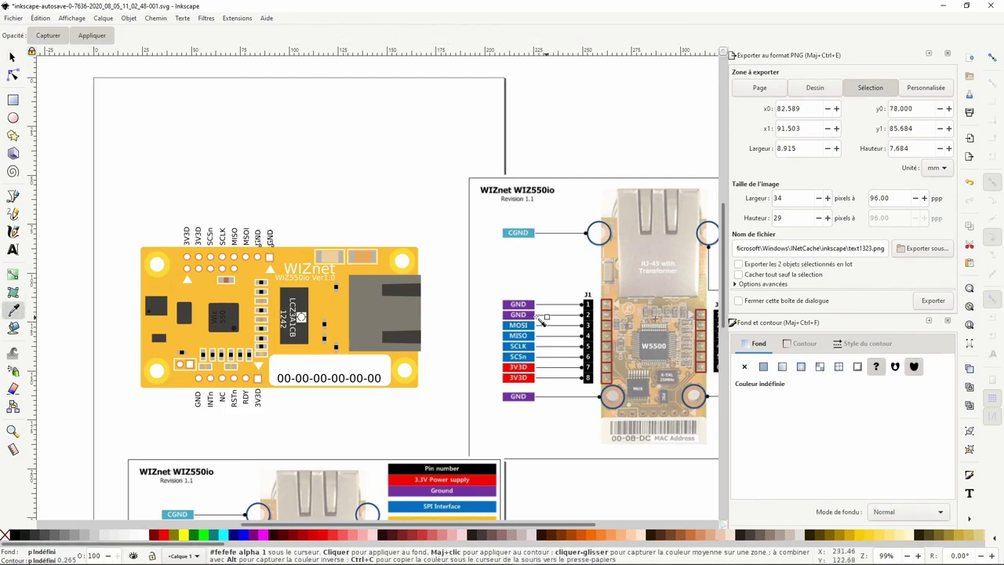
click(13, 58)
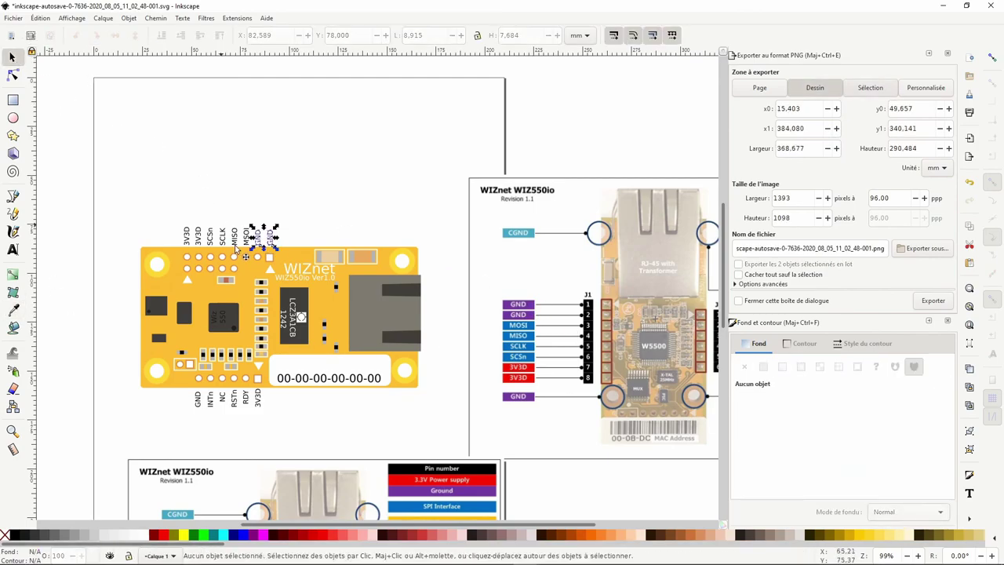
Colour the MISO and SCSn labels blue to match the SPI pins.
shift+click(234, 237)
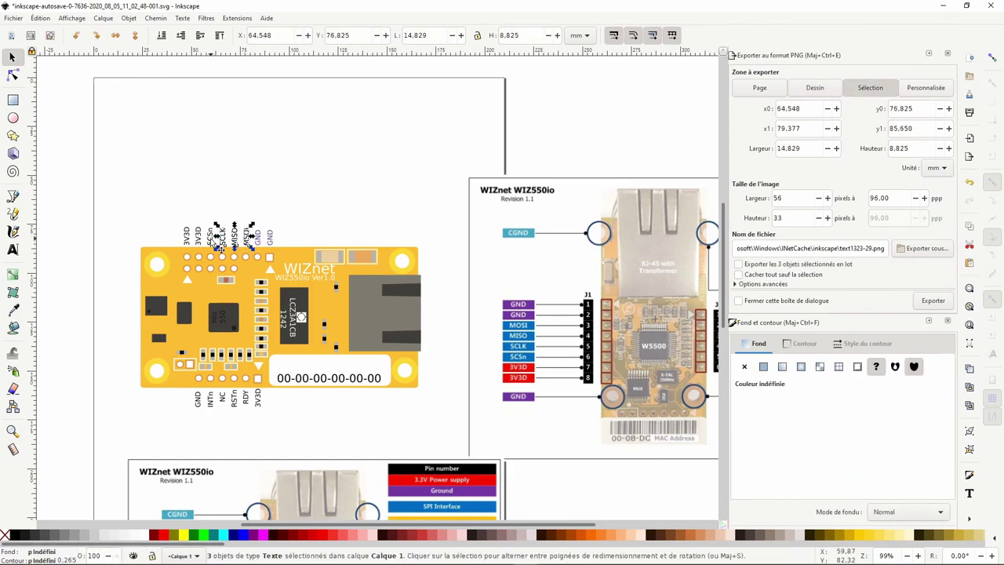
shift+click(210, 236)
click(13, 311)
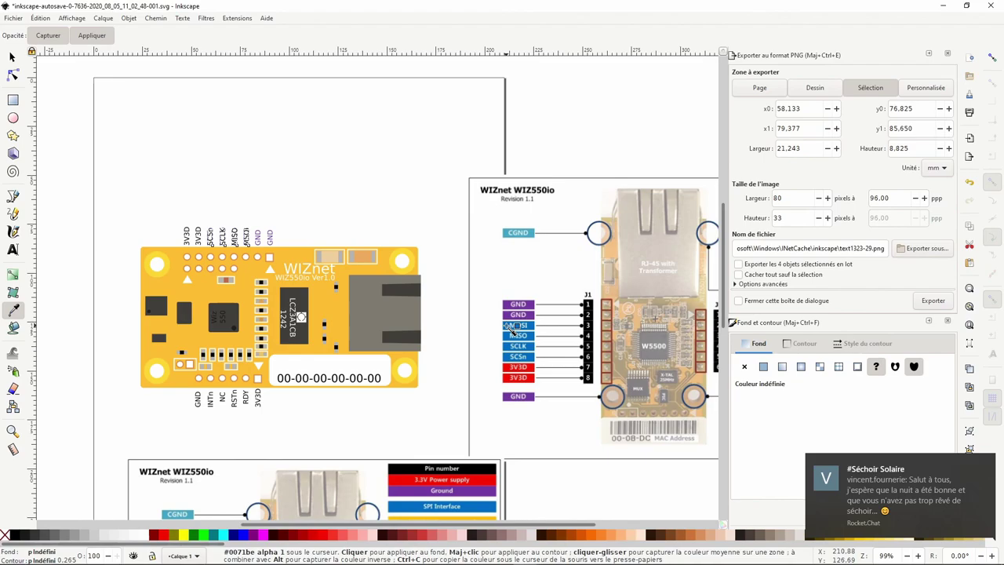
click(510, 330)
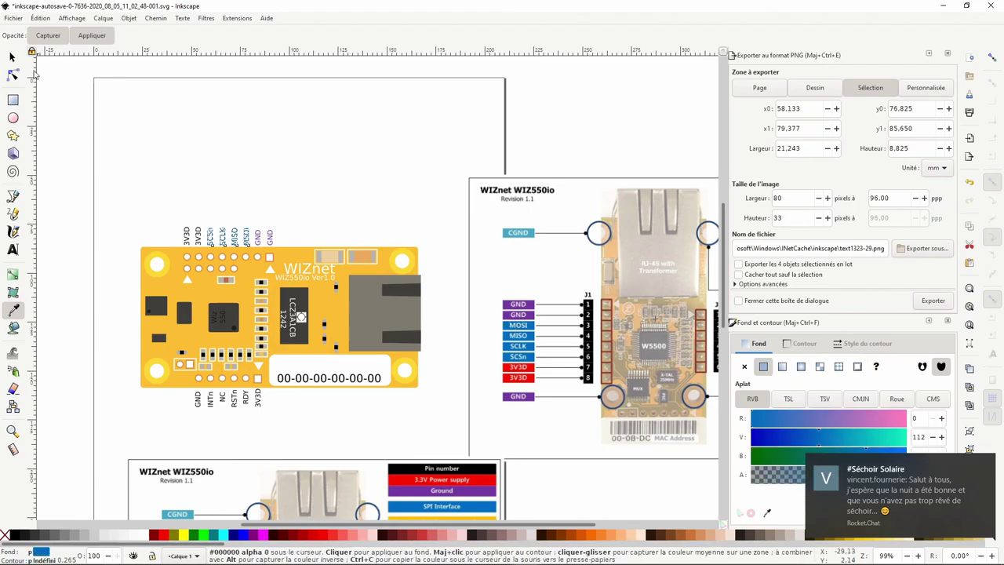
click(12, 57)
Colour the two upper 3V3 labels and the lower 3V3 label red like the power pins.
click(186, 237)
shift+click(198, 240)
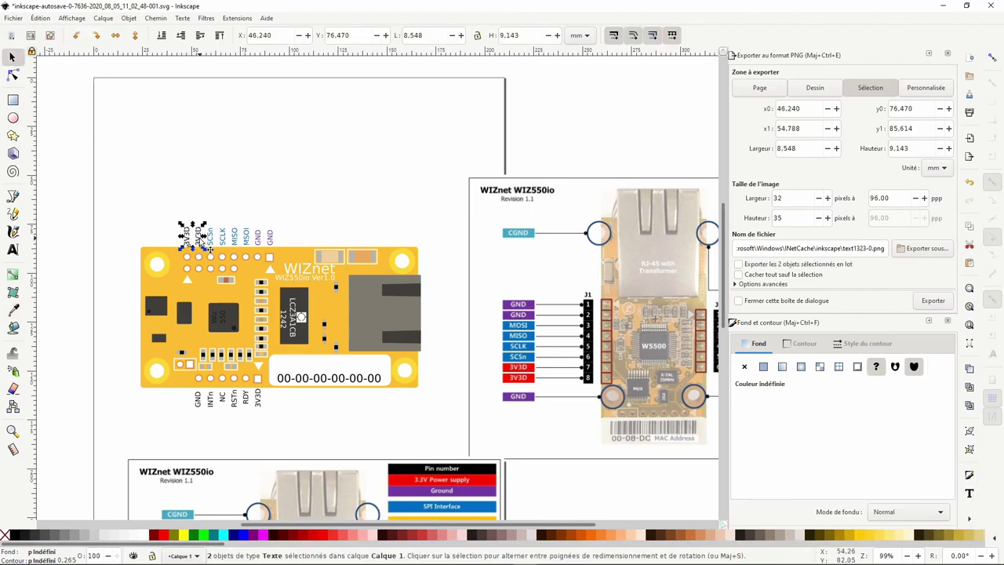
click(13, 310)
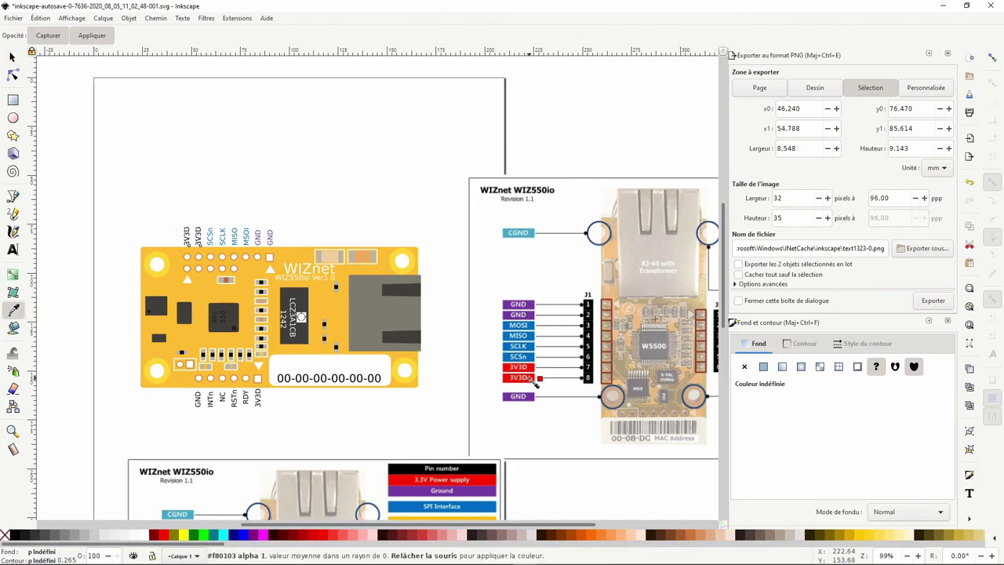
click(525, 377)
click(13, 57)
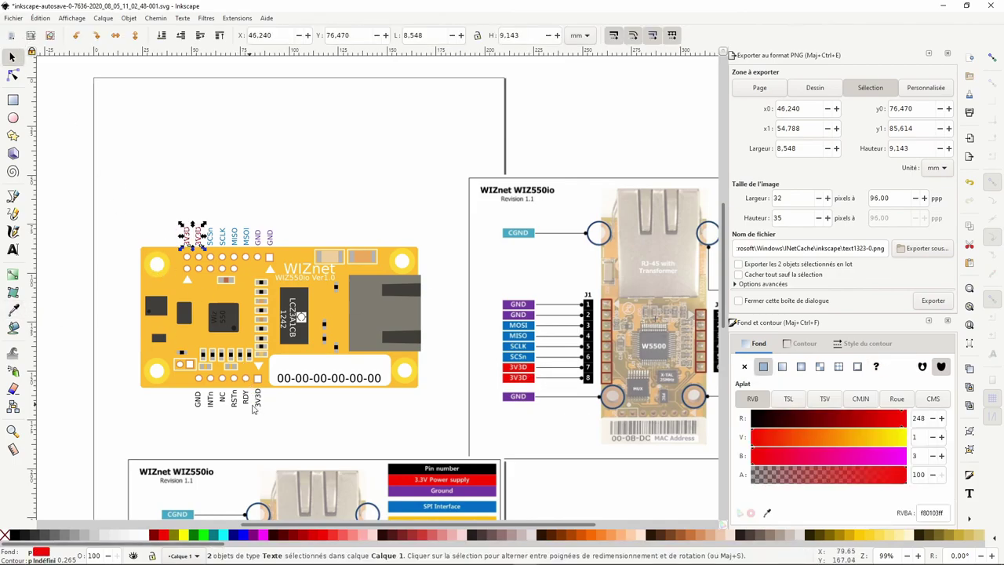
click(257, 397)
click(14, 310)
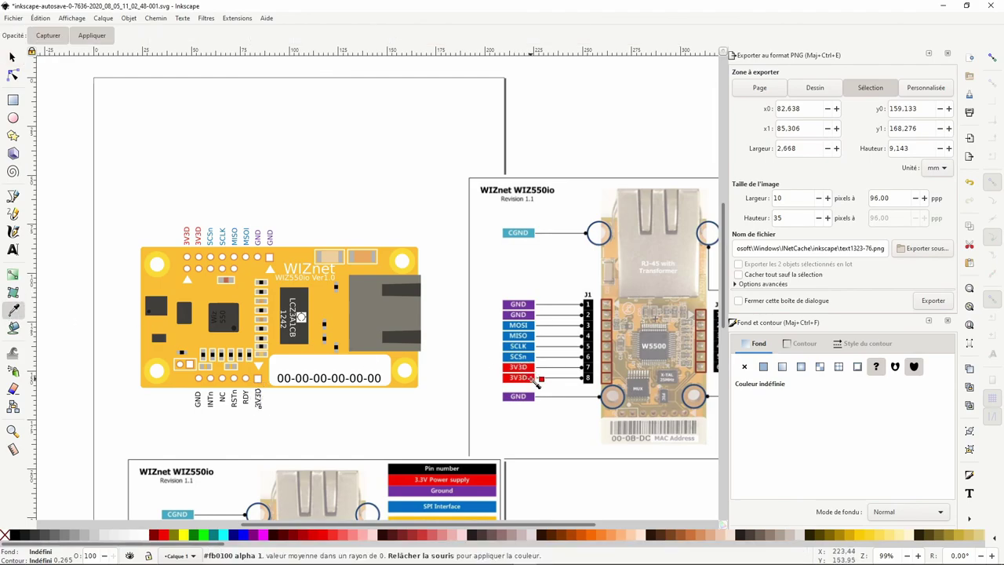
click(518, 377)
click(12, 57)
Give the RSTn and neighbouring lower pin labels the board's yellow, then deselect.
drag(324, 157, 263, 145)
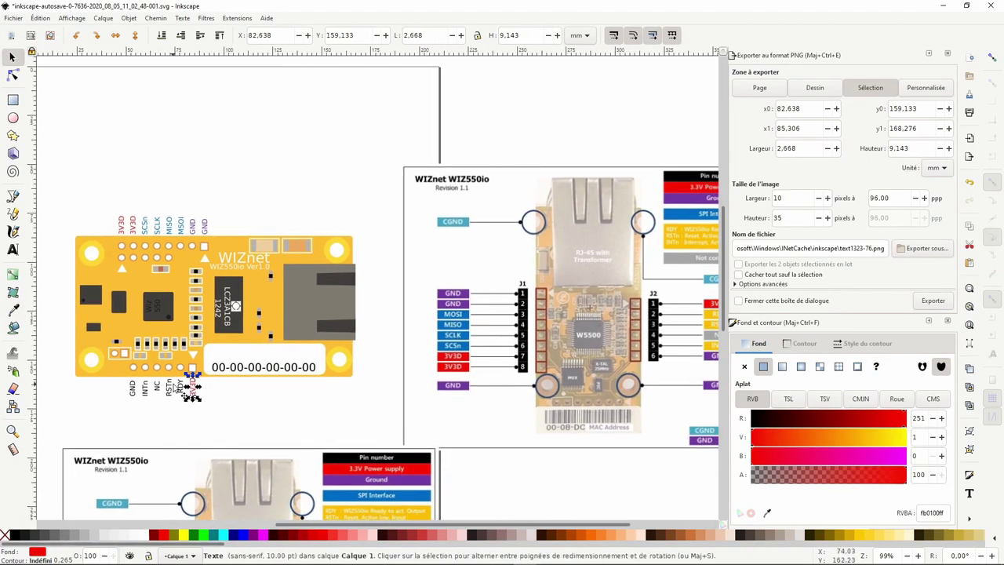
shift+click(168, 390)
scroll(339, 318, right, 1)
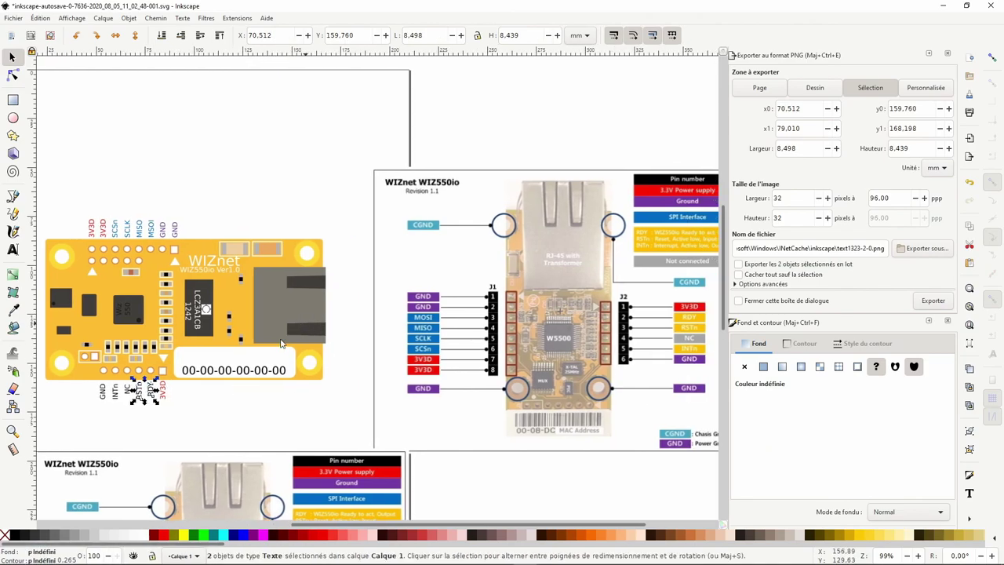
shift+click(126, 390)
click(13, 309)
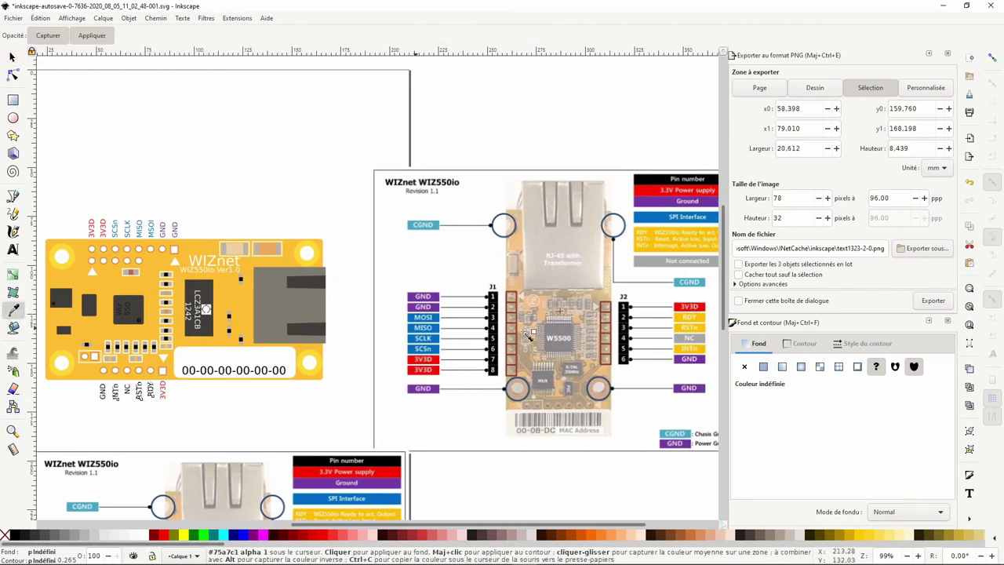
click(204, 247)
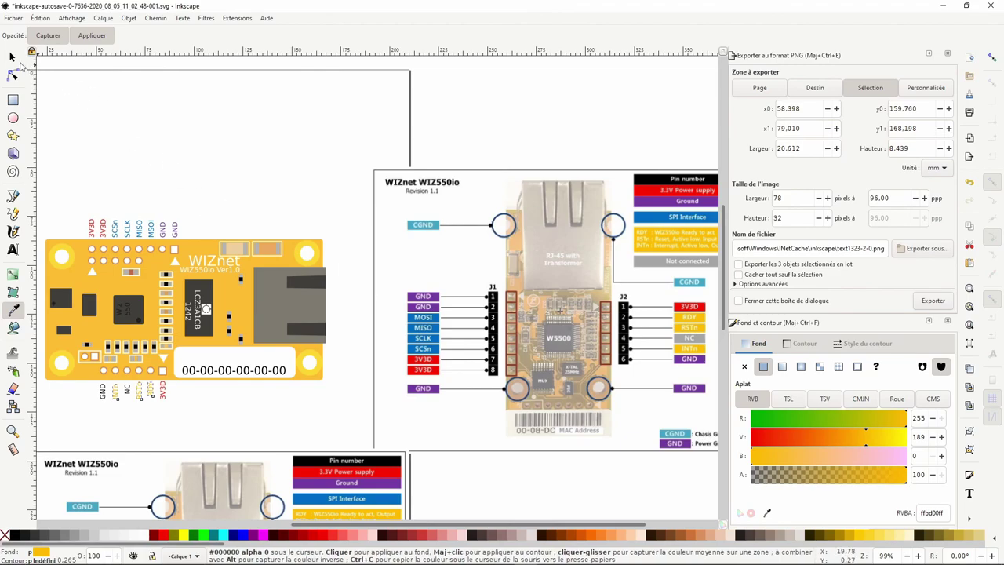
key(s)
key(Escape)
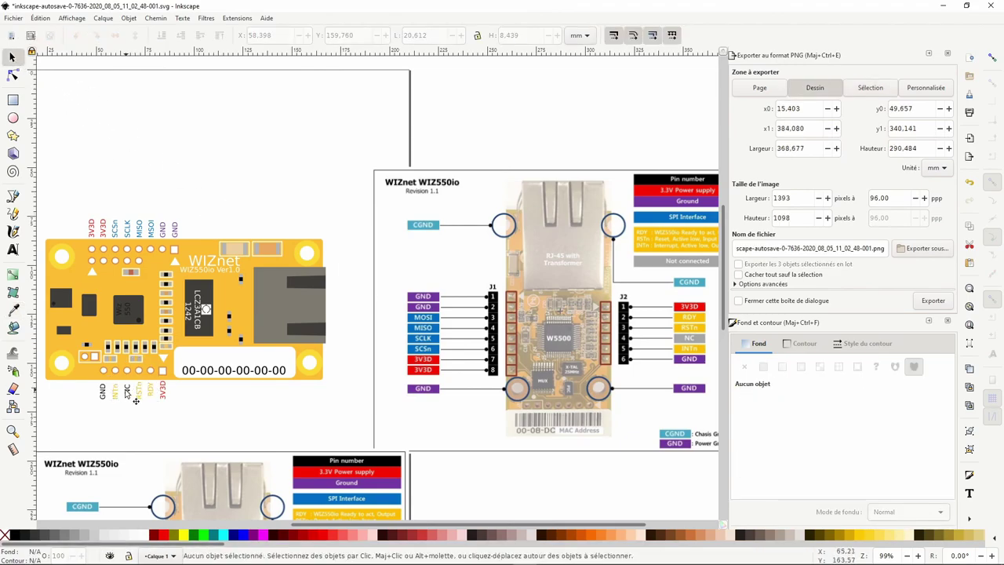
Colour the NC label under the board grey from its legend box.
click(135, 399)
click(13, 309)
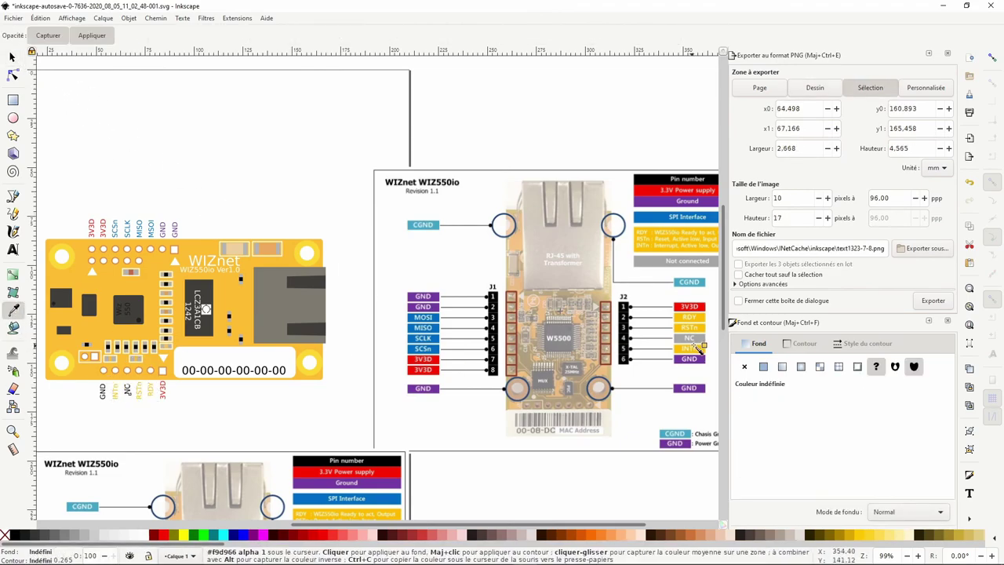
click(702, 345)
click(12, 56)
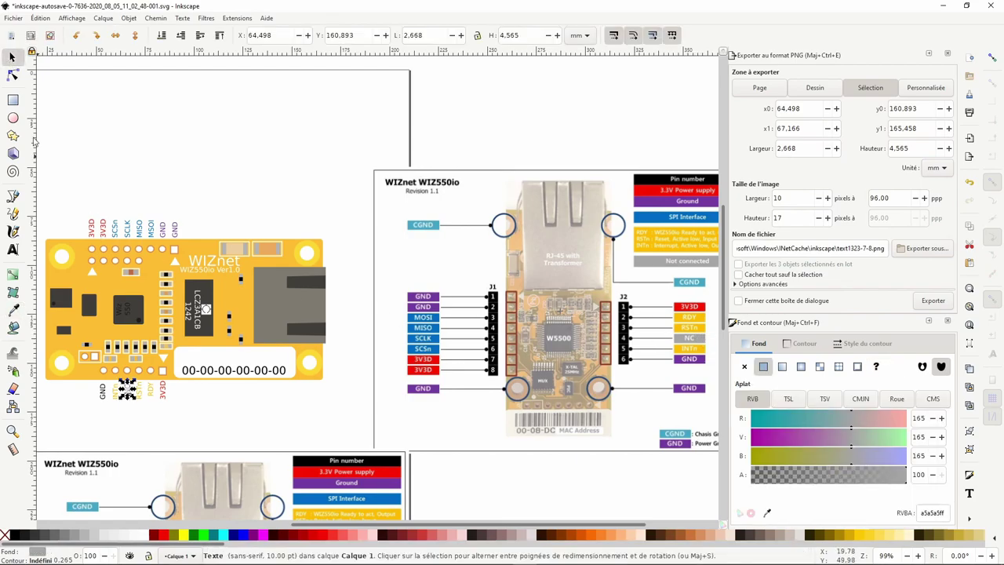
Colour the GND label under the board purple from its legend box, then deselect.
click(103, 392)
click(12, 309)
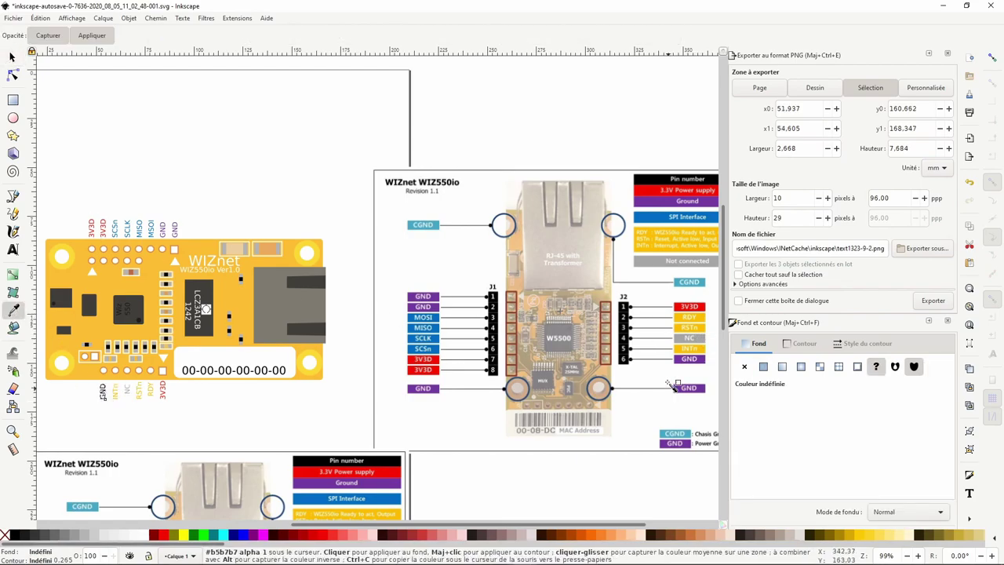
click(162, 229)
click(12, 56)
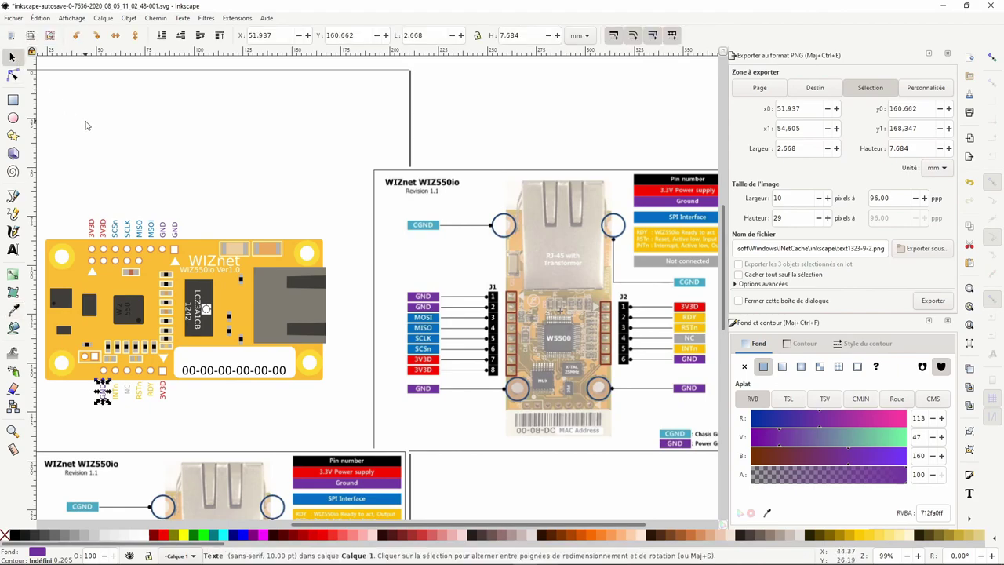
click(86, 123)
scroll(155, 117, down, 1)
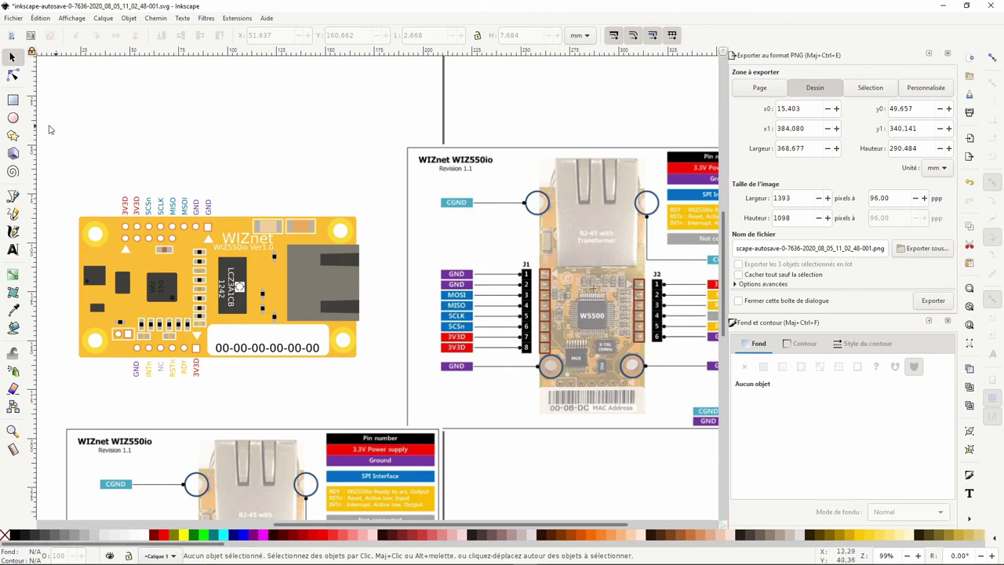
Nudge the small text on the left-edge chip slightly right and down with Alt+arrows.
ctrl+click(154, 286)
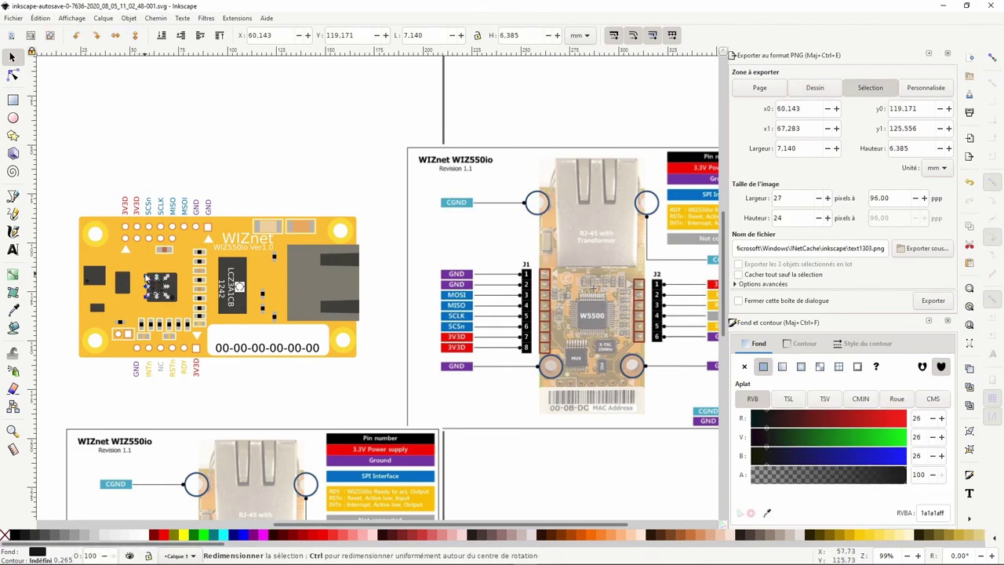
ctrl+scroll(155, 286, up, 1)
click(18, 251)
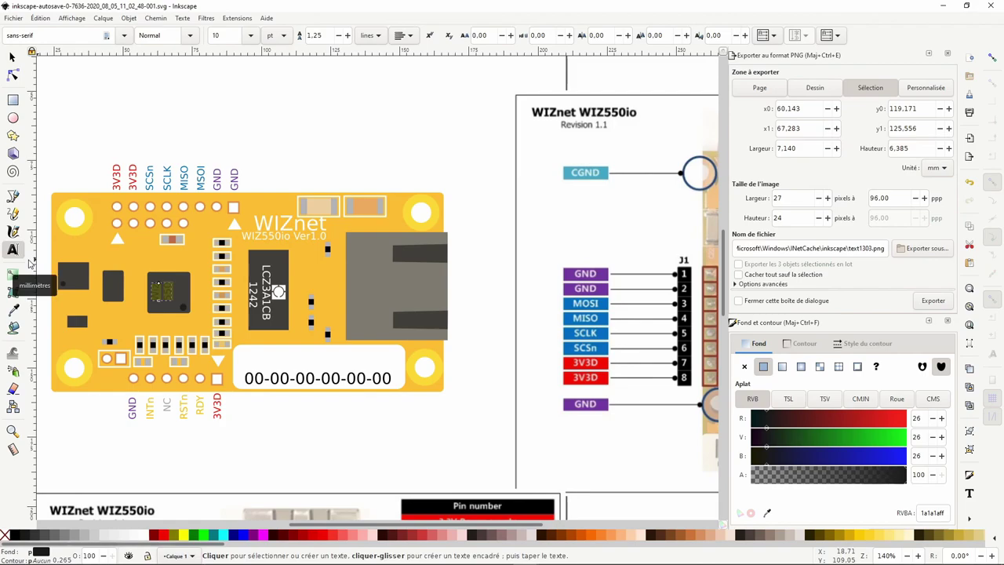
ctrl+scroll(91, 276, down, 1)
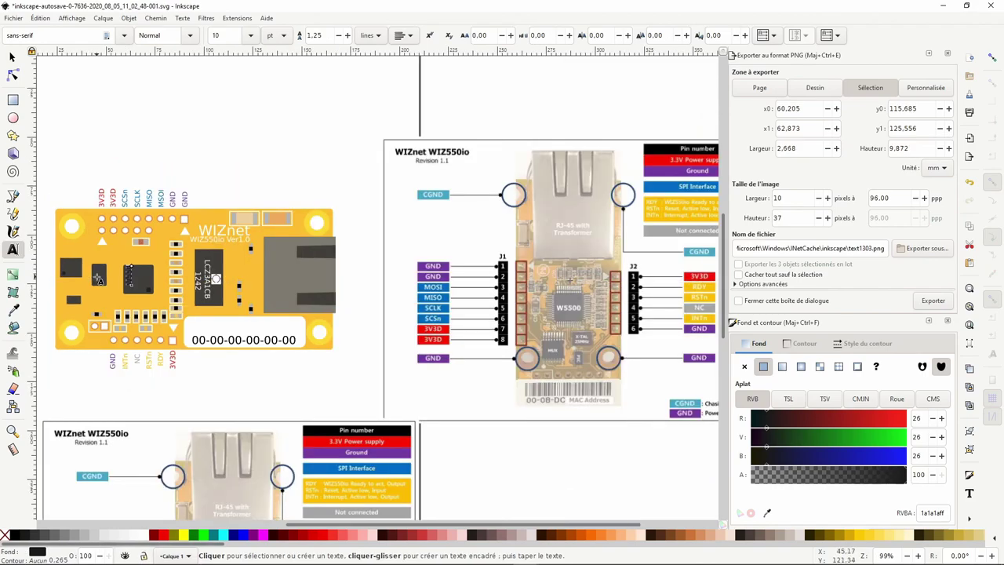
click(12, 56)
key(alt+Right)
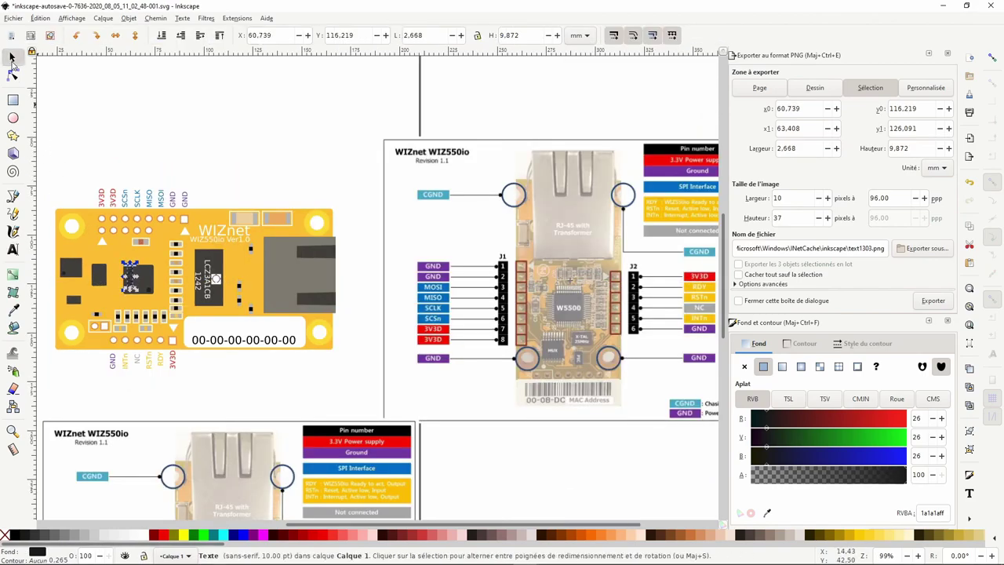
key(alt+Down)
key(alt+Down)
key(alt+Down)
click(278, 94)
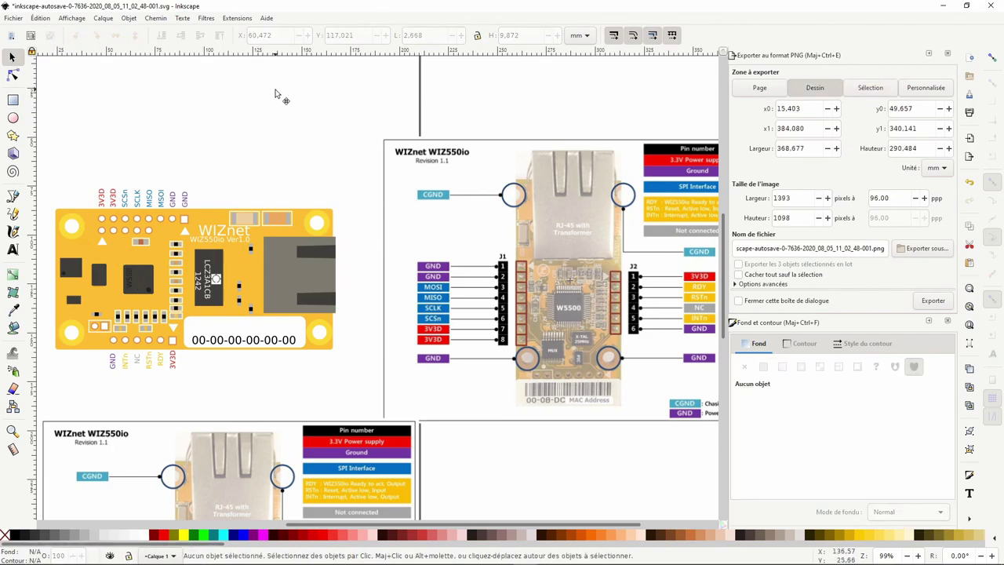
click(129, 280)
key(alt+Down)
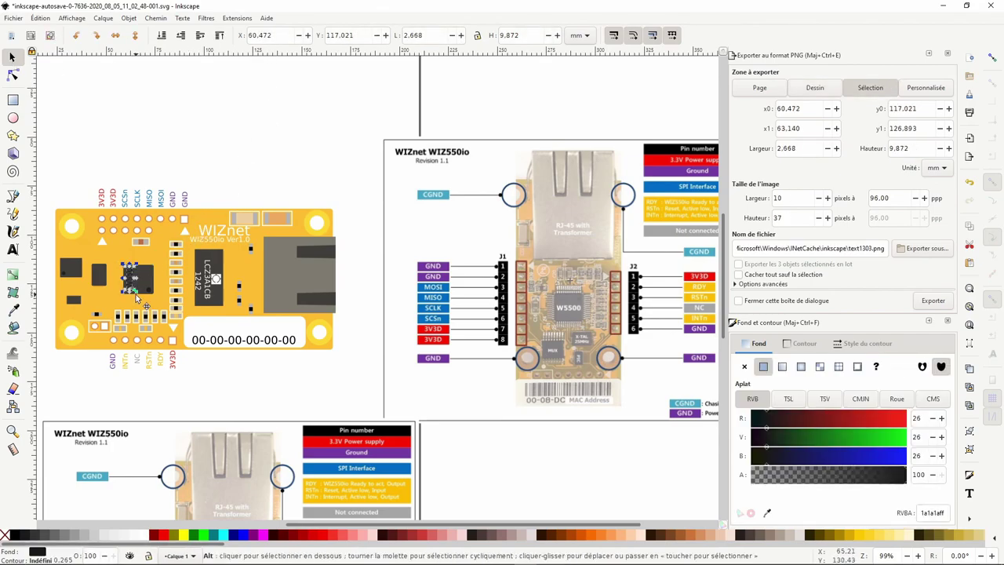
key(alt+Down)
Add a two-line 'XTAL' / '25Mhz' text at 9 pt on the dark chip.
click(13, 250)
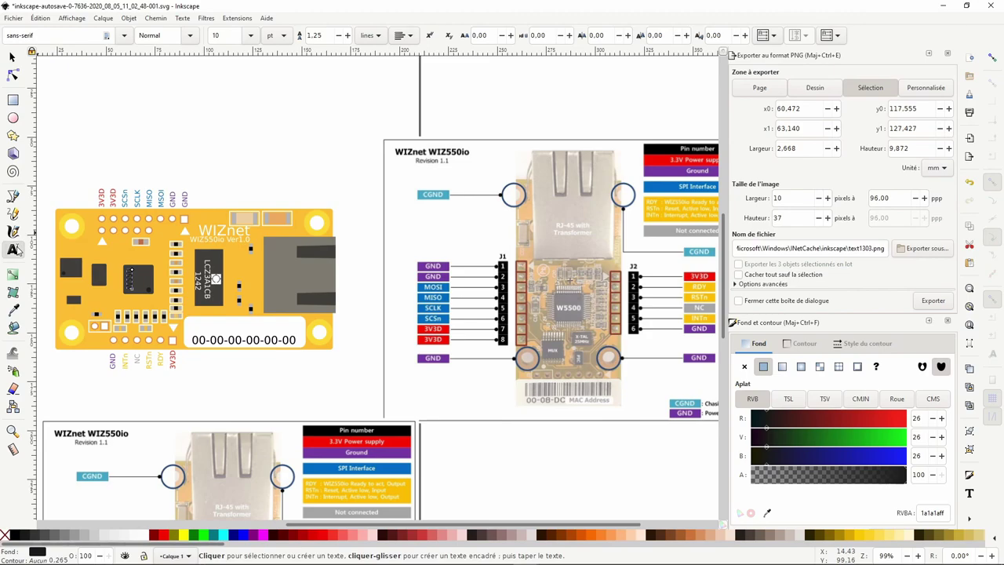
scroll(98, 282, up, 1)
click(99, 279)
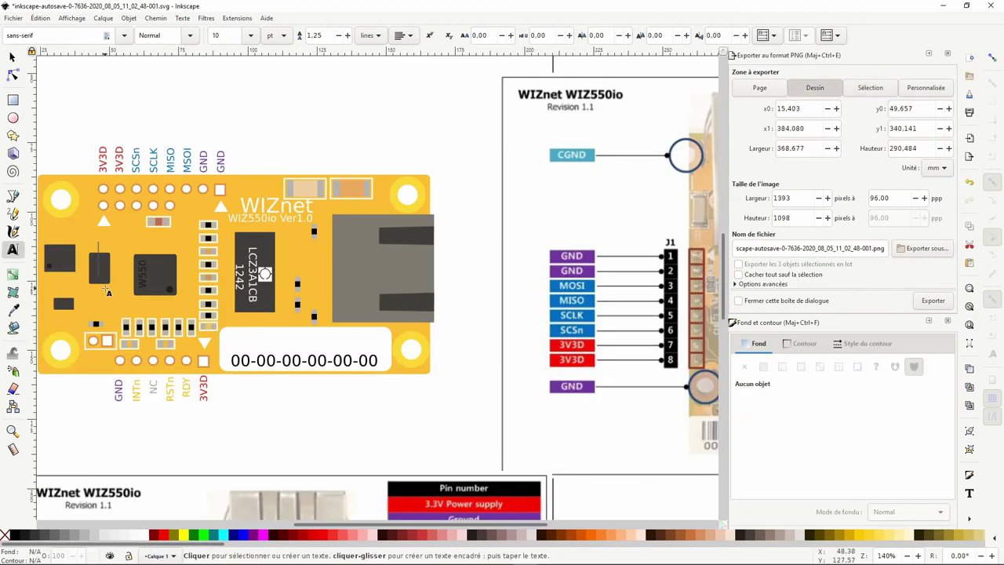
text(XTAL)
scroll(108, 291, down, 1)
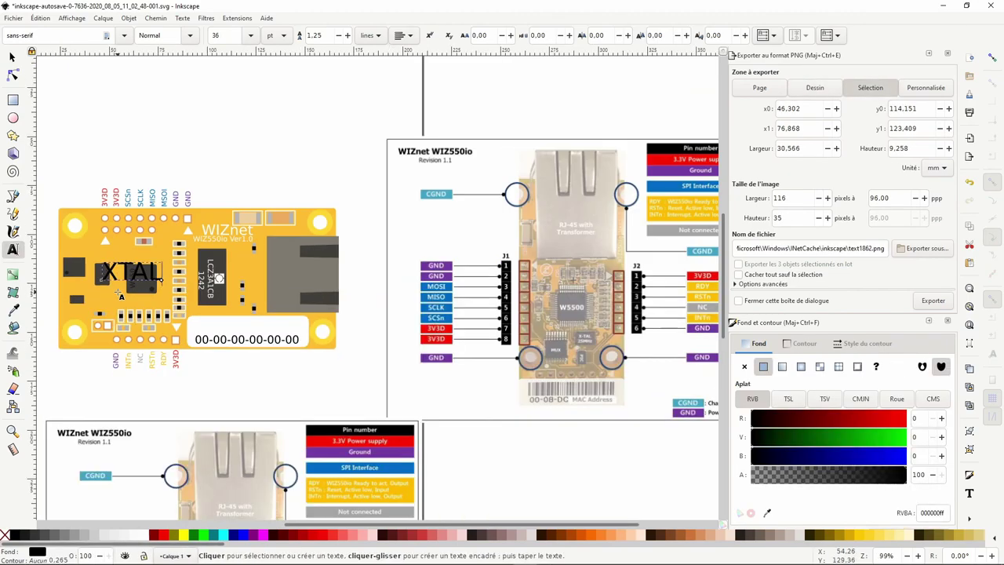
key(Return)
text(25M)
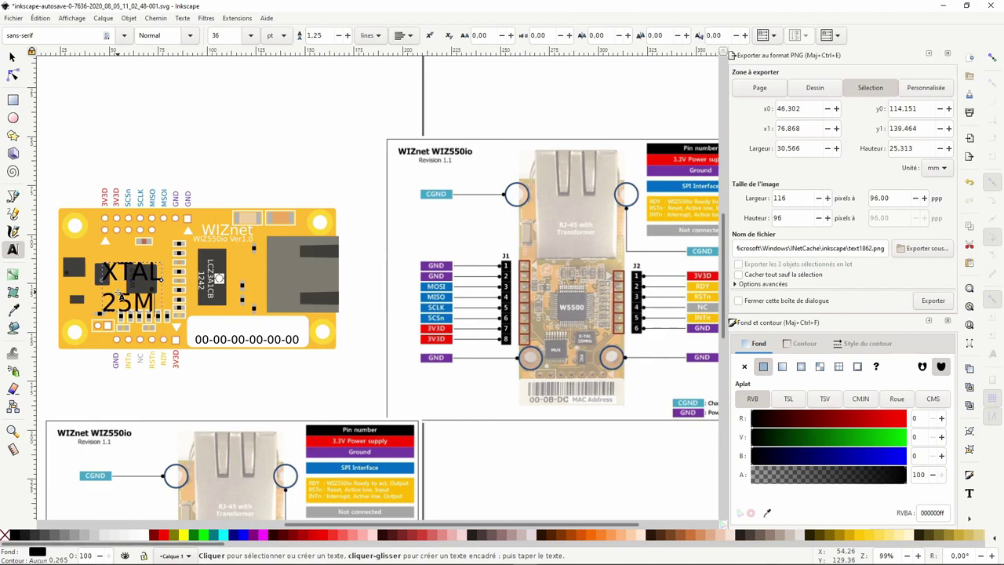
text(hz)
click(250, 35)
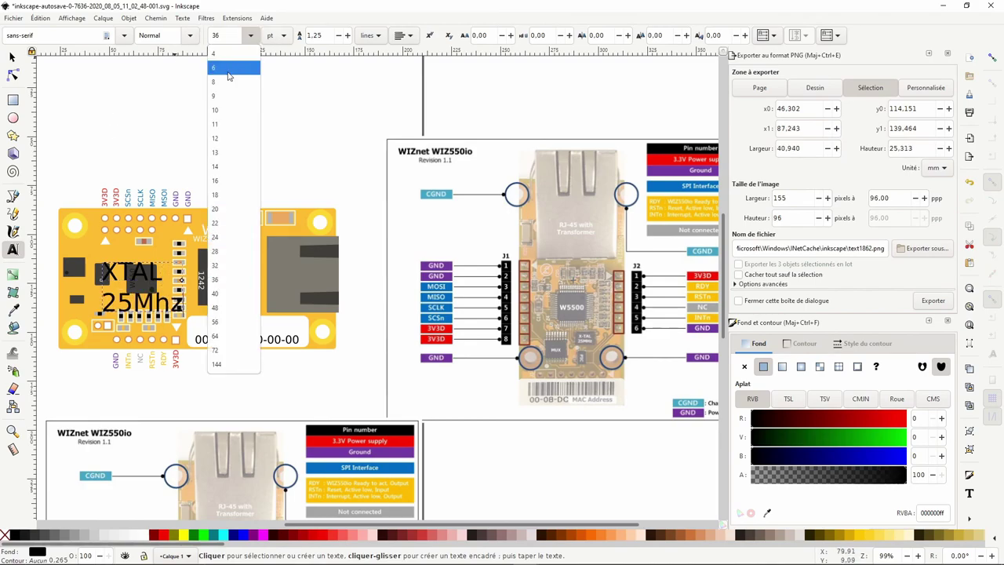
click(224, 94)
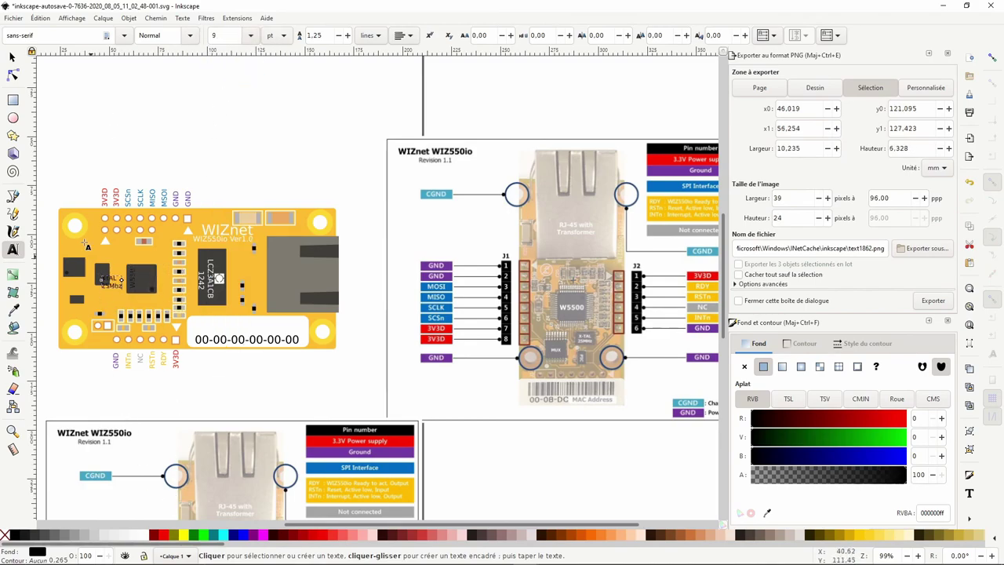
Rotate the XTAL label 90° and position it precisely on the dark chip.
scroll(66, 272, up, 2)
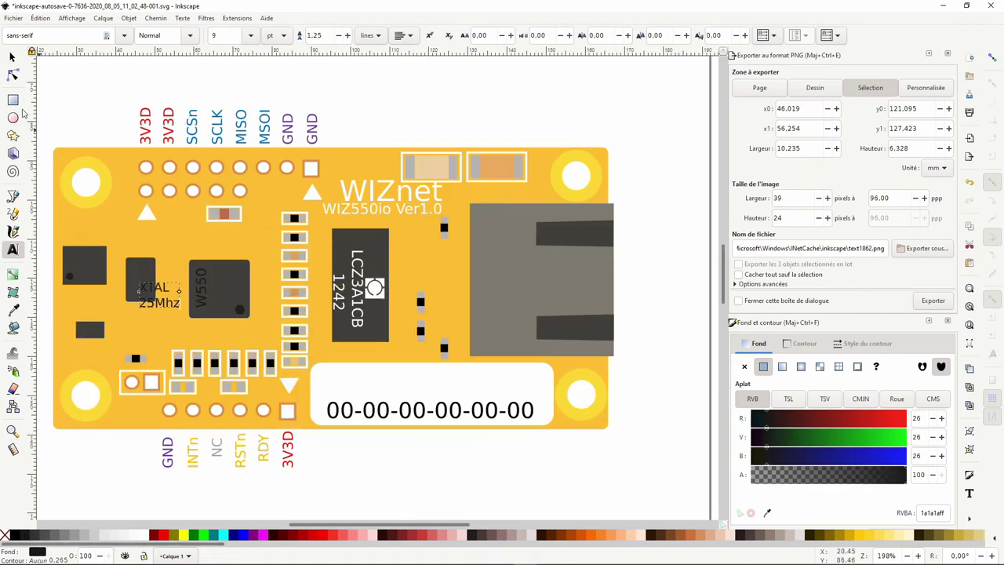
click(12, 61)
click(76, 36)
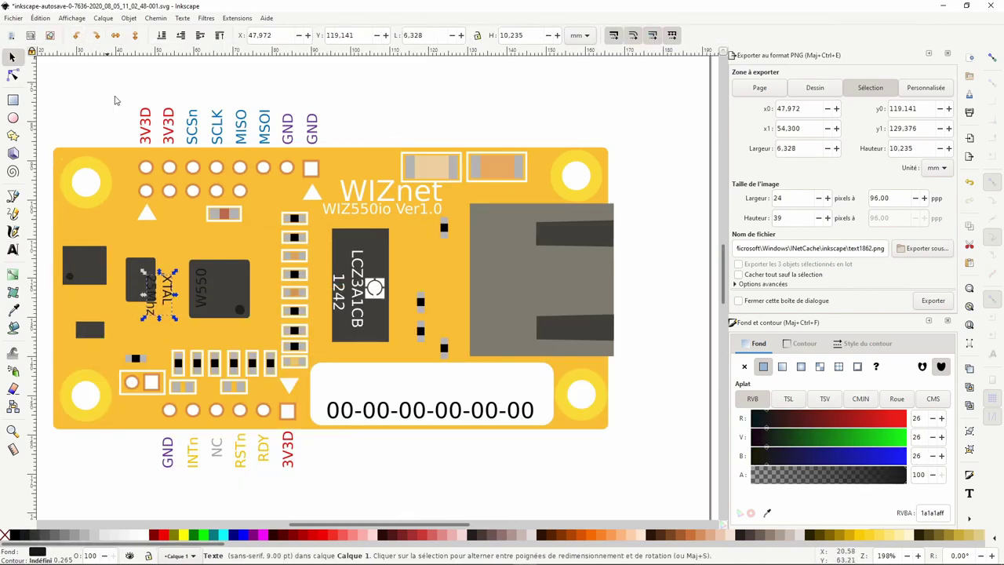
drag(163, 314, 144, 301)
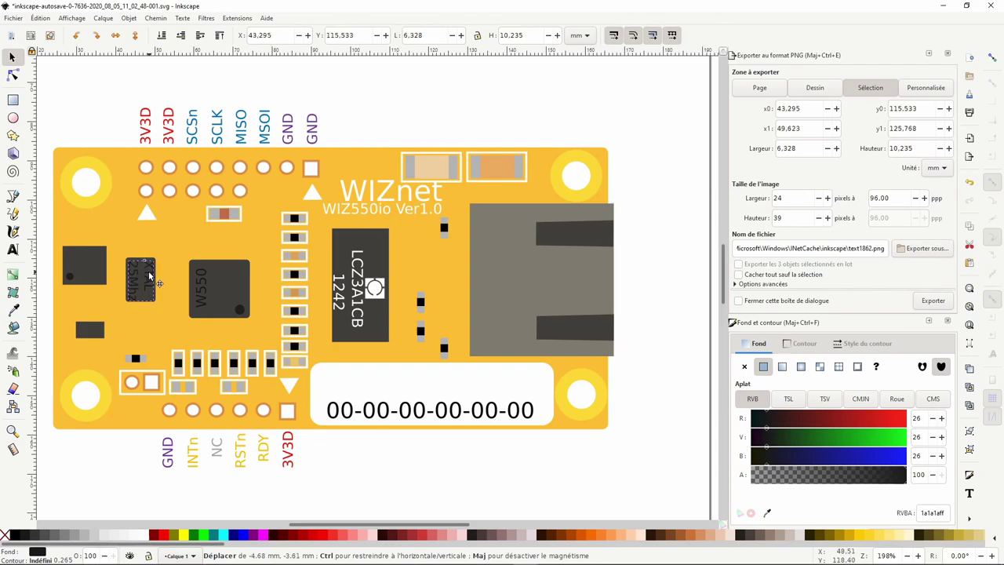
scroll(142, 299, up, 3)
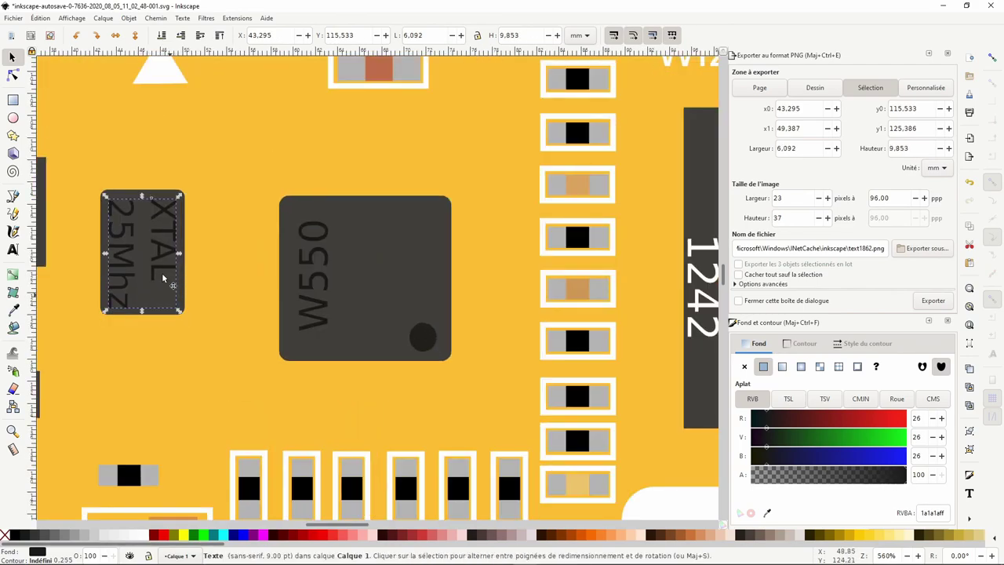
drag(160, 254, 159, 259)
click(202, 231)
scroll(205, 235, down, 3)
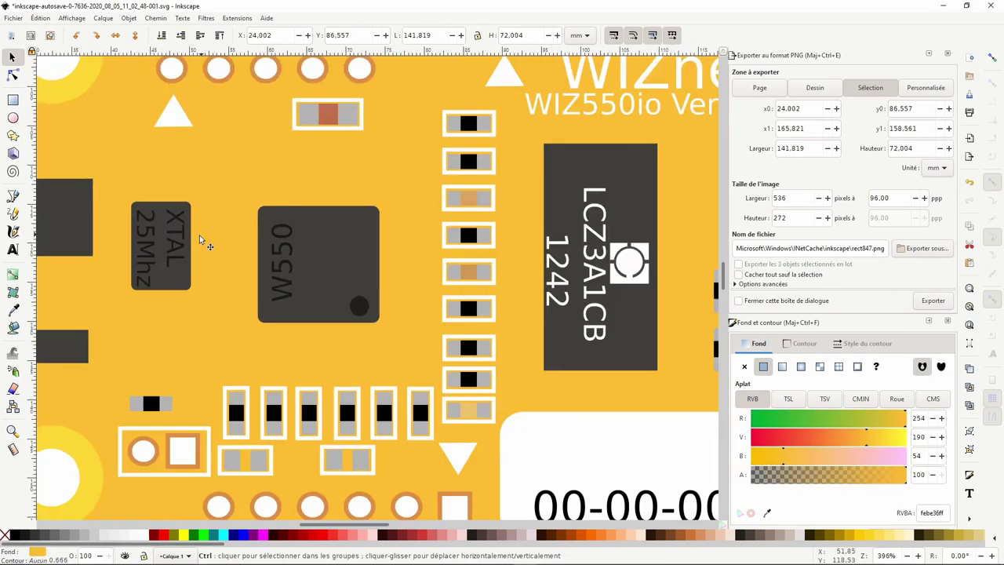
scroll(220, 247, down, 2)
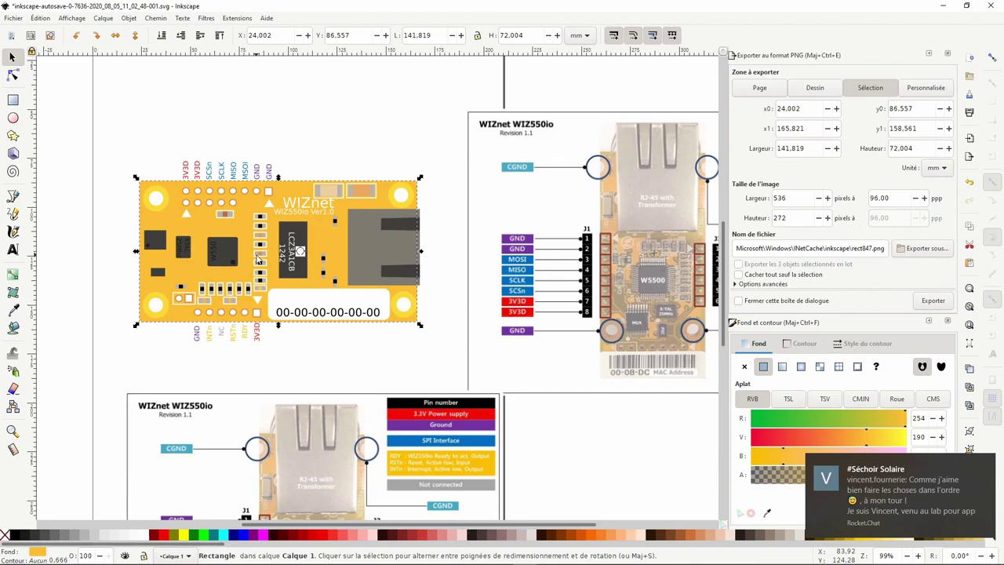
Move the small chip label left onto the leftmost chip and check its placement.
click(188, 251)
mouse_move(191, 258)
mouse_down()
mouse_move(163, 252)
mouse_move(217, 237)
mouse_up()
scroll(218, 237, up, 2)
click(13, 249)
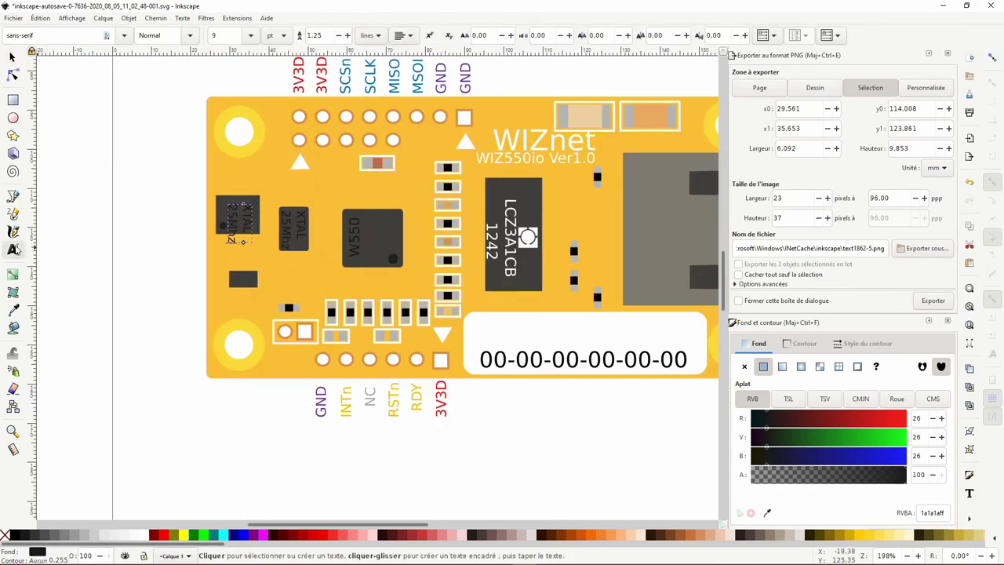
click(12, 59)
click(112, 249)
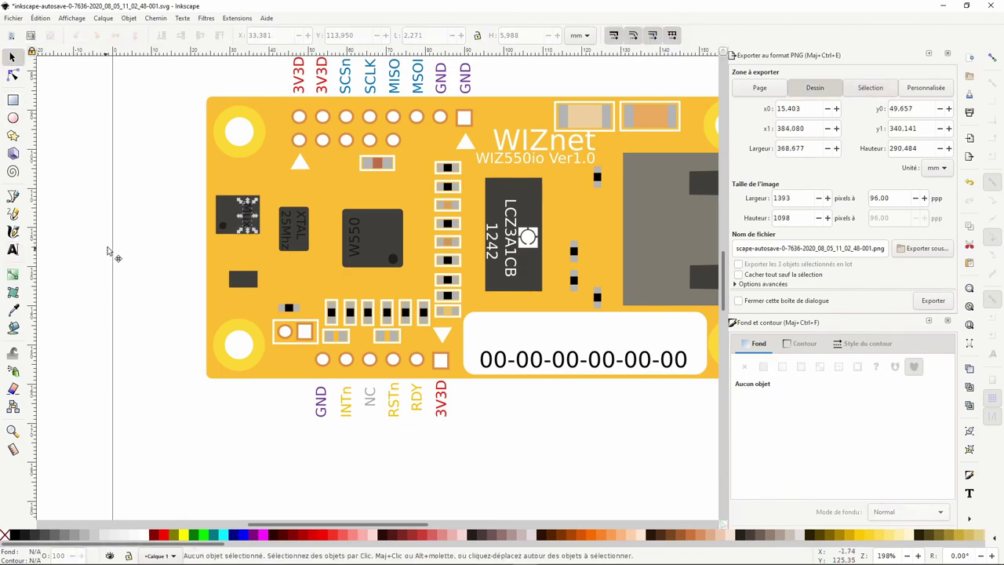
scroll(124, 248, down, 3)
scroll(149, 243, up, 2)
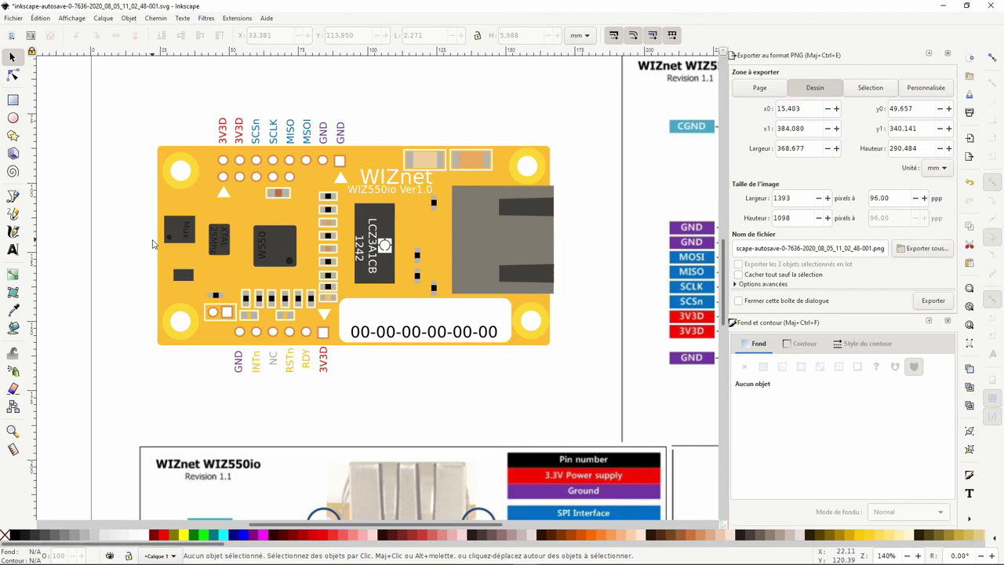
scroll(192, 264, down, 1)
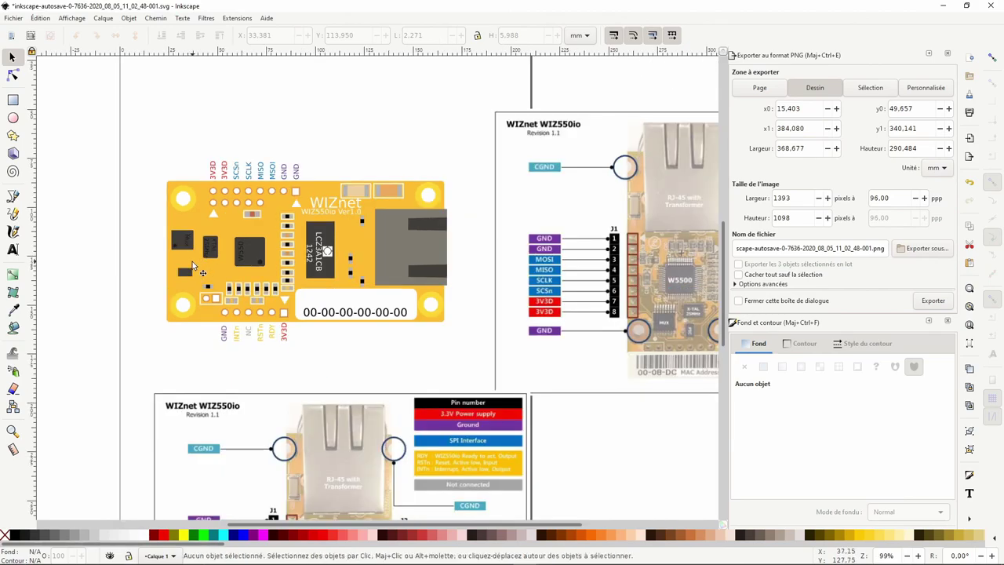
scroll(193, 266, up, 5)
Duplicate the Mux label onto the small lower chip, rotate it horizontal, and retype it 'Pic'.
click(221, 114)
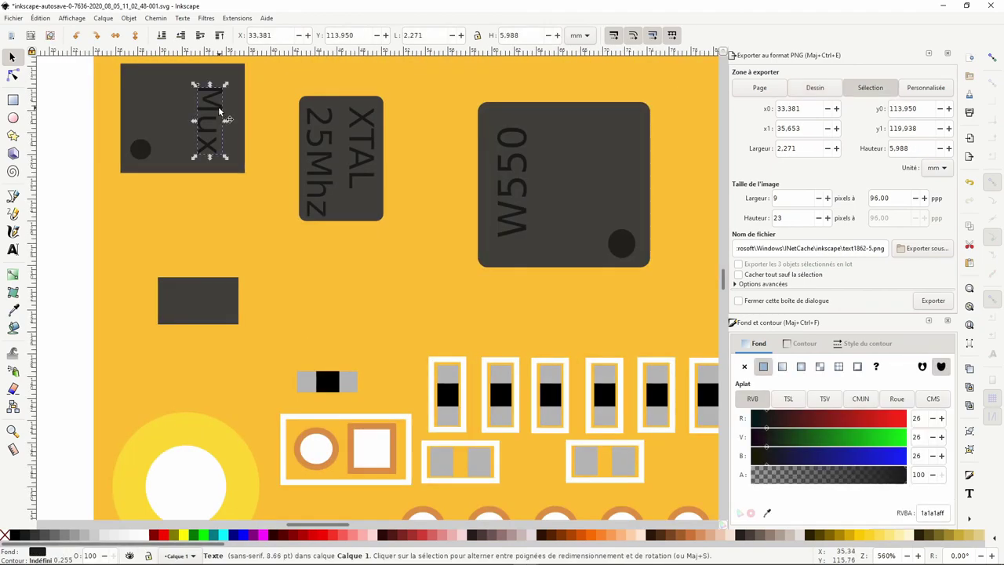
key(ctrl+d)
mouse_move(222, 114)
mouse_down()
mouse_move(209, 298)
mouse_move(187, 301)
mouse_up()
click(75, 35)
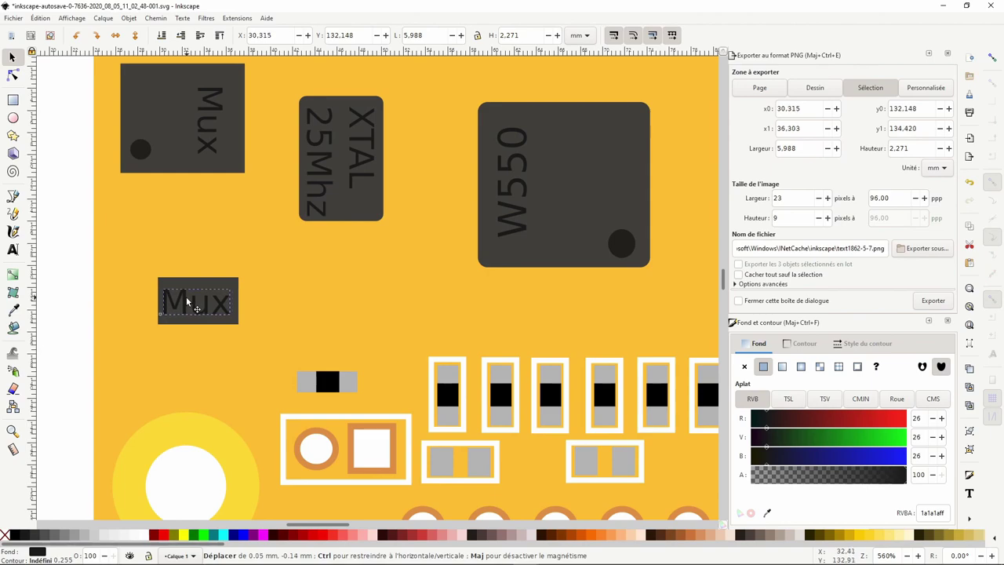
click(12, 250)
key(ctrl+a)
text(Pi)
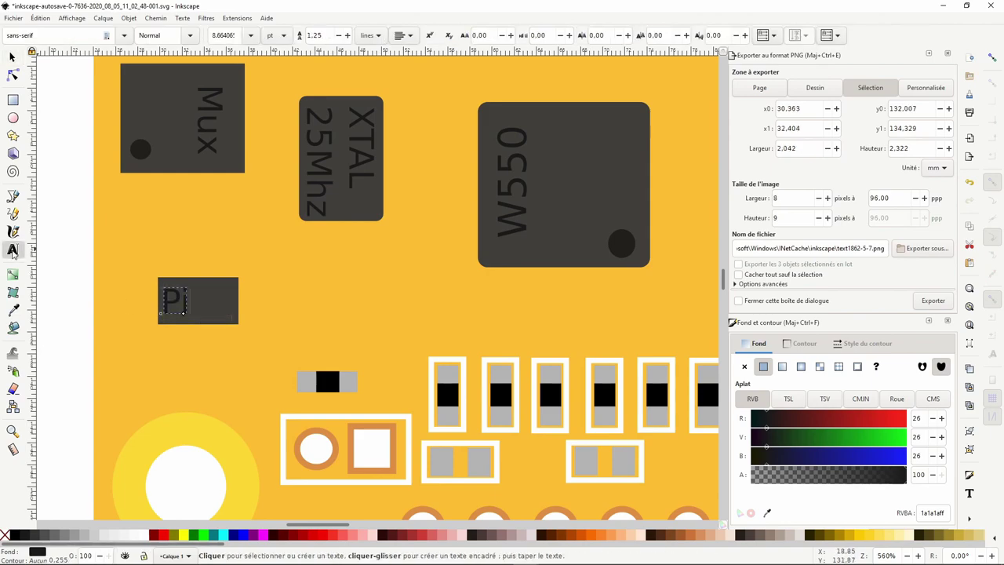
text(c)
click(13, 57)
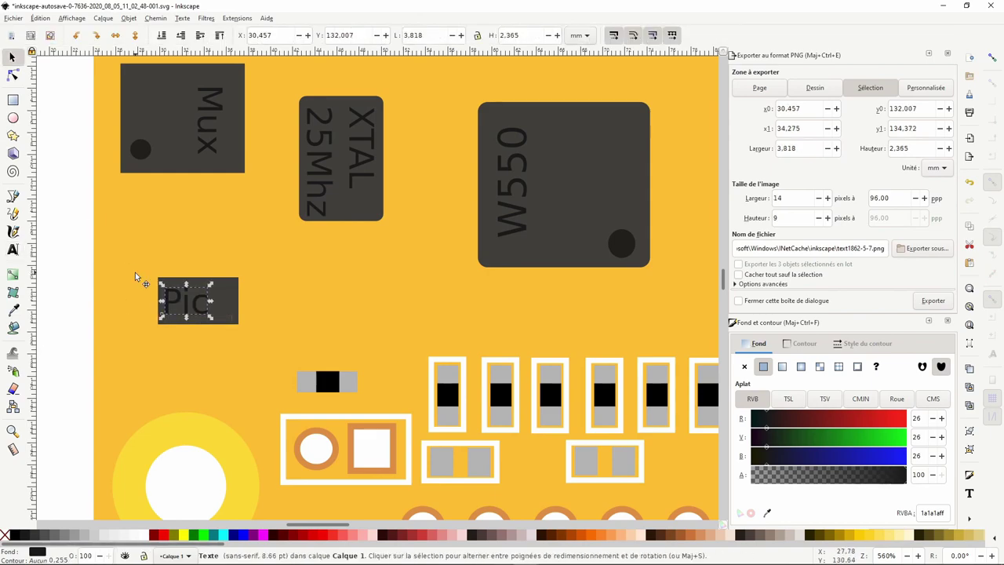
Nudge the Pic label slightly right into place on the lower chip.
key(Right)
ctrl+scroll(242, 346, down, 1)
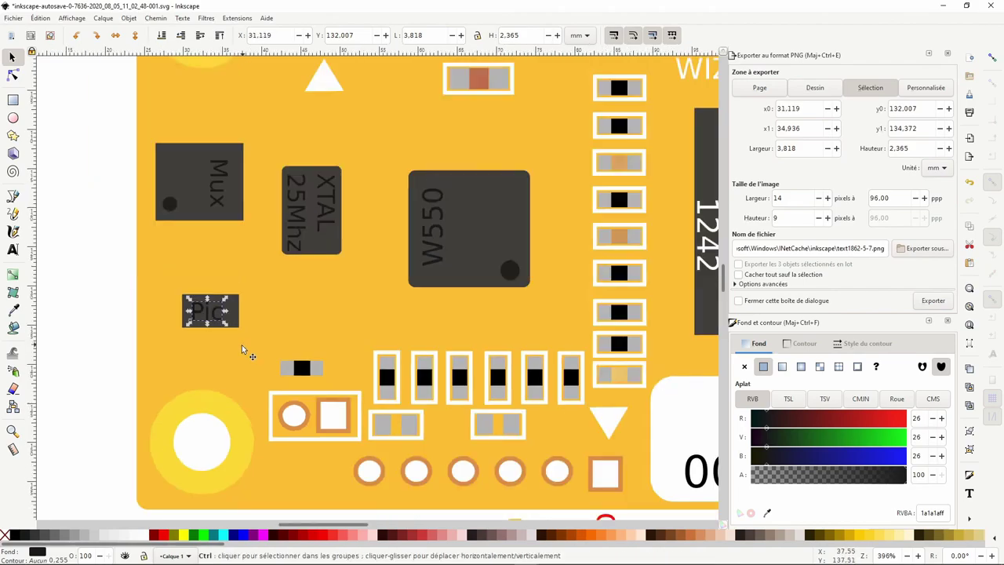
ctrl+scroll(241, 347, down, 6)
ctrl+scroll(312, 278, up, 2)
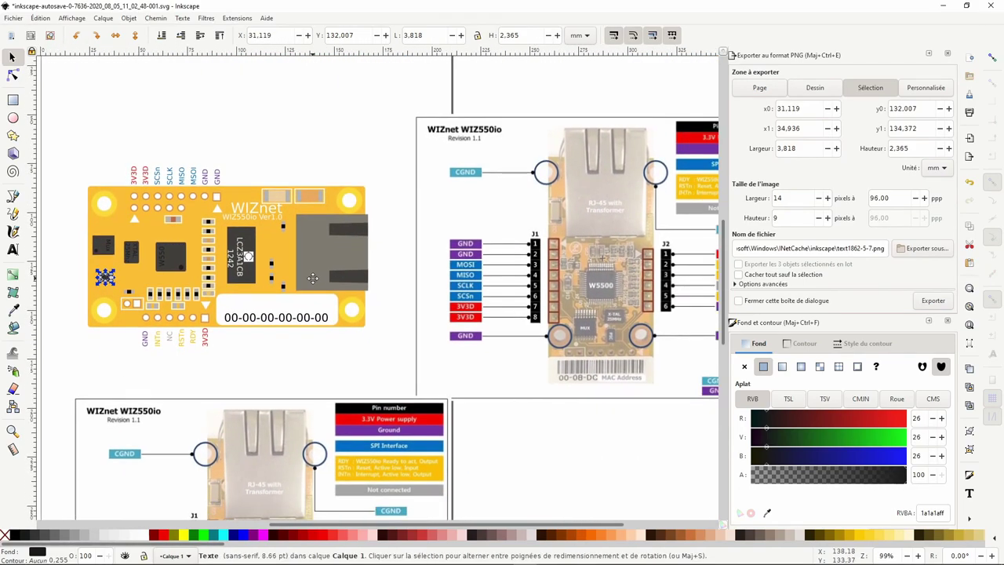
drag(312, 279, 315, 279)
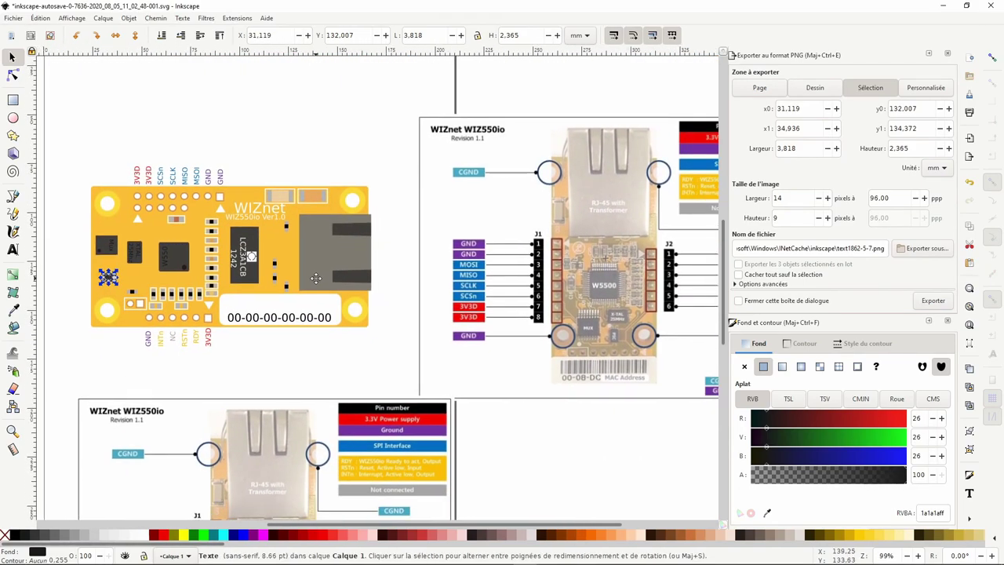
click(291, 376)
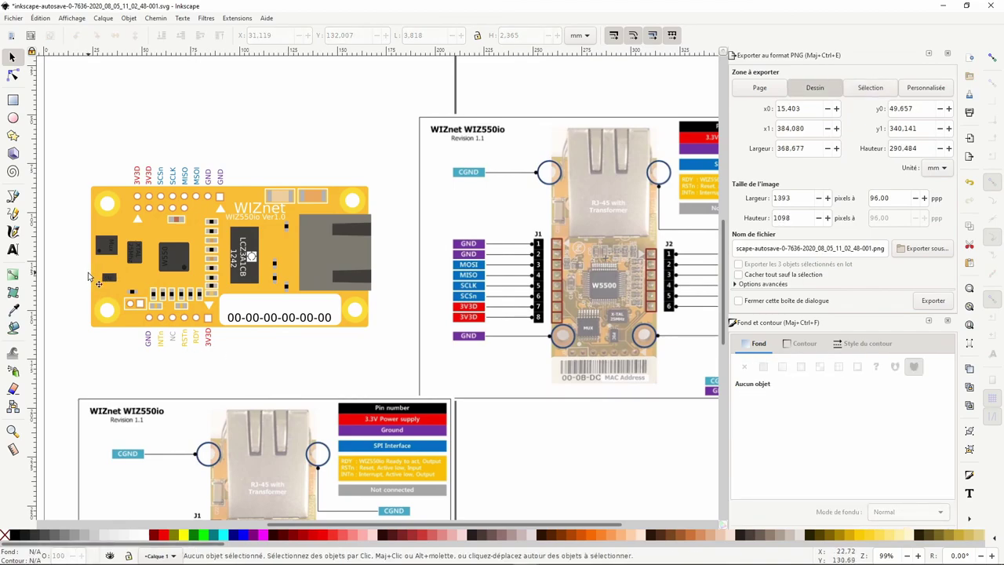
ctrl+scroll(87, 272, up, 4)
click(149, 278)
click(18, 251)
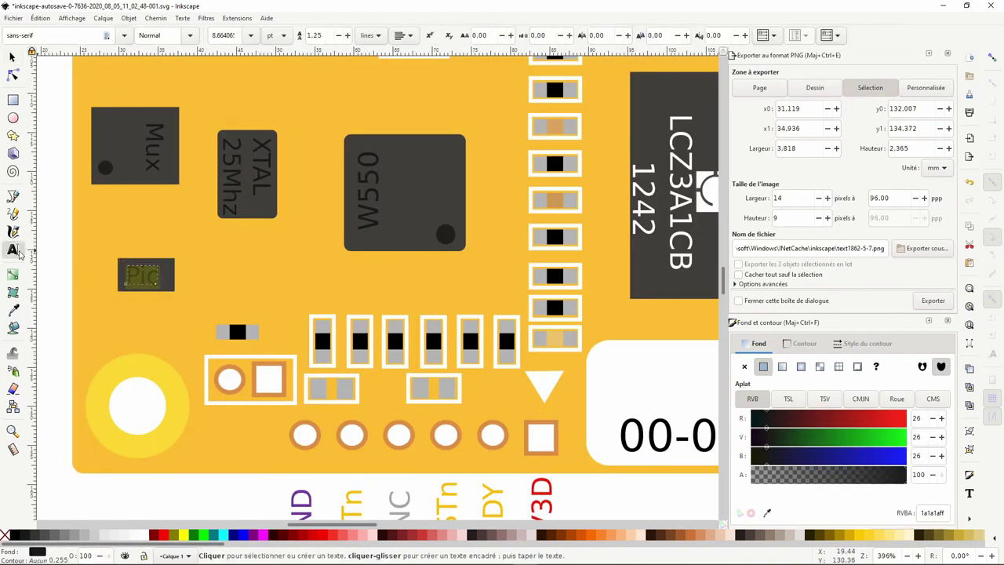
click(12, 56)
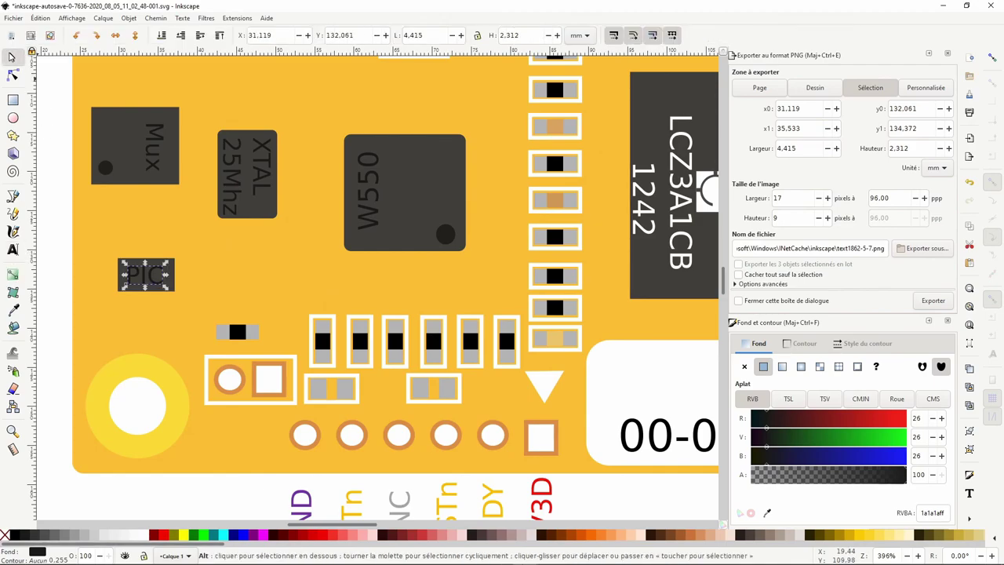
Retype the Mux chip label as 'MUX' in capitals.
click(154, 138)
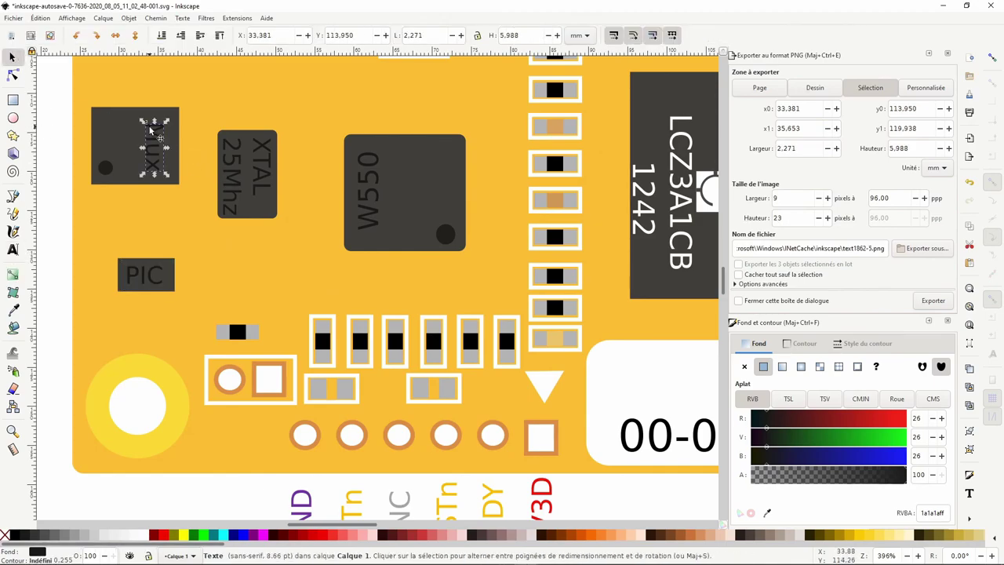
click(14, 250)
text(MUX)
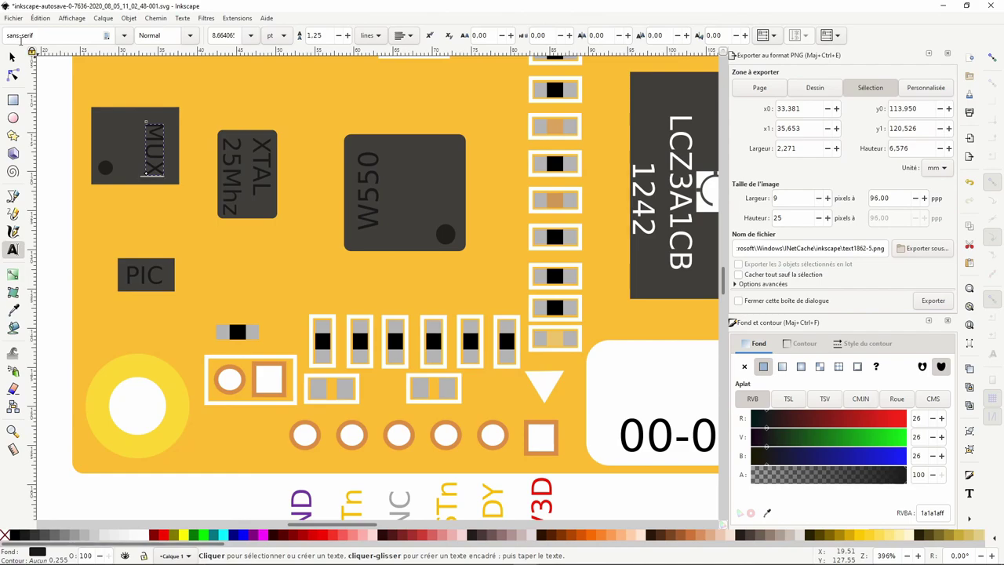
click(12, 58)
scroll(169, 207, down, 2)
scroll(150, 223, down, 2)
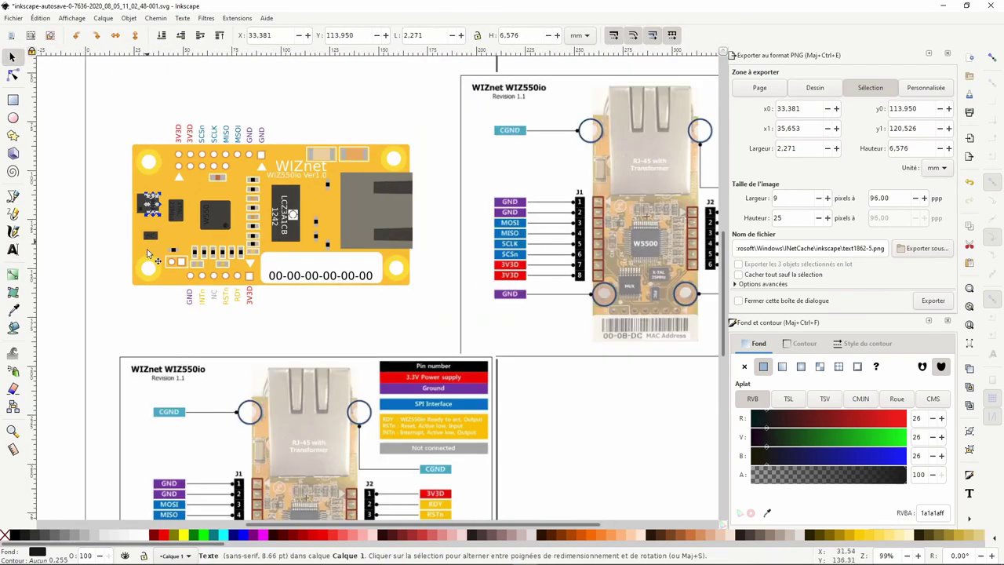
scroll(147, 248, down, 1)
click(274, 306)
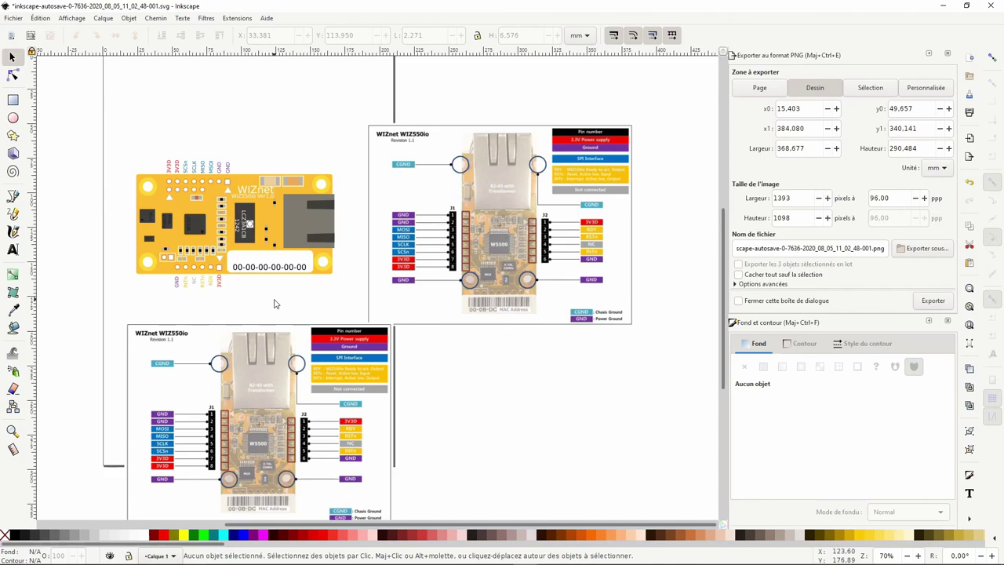
drag(286, 305, 298, 288)
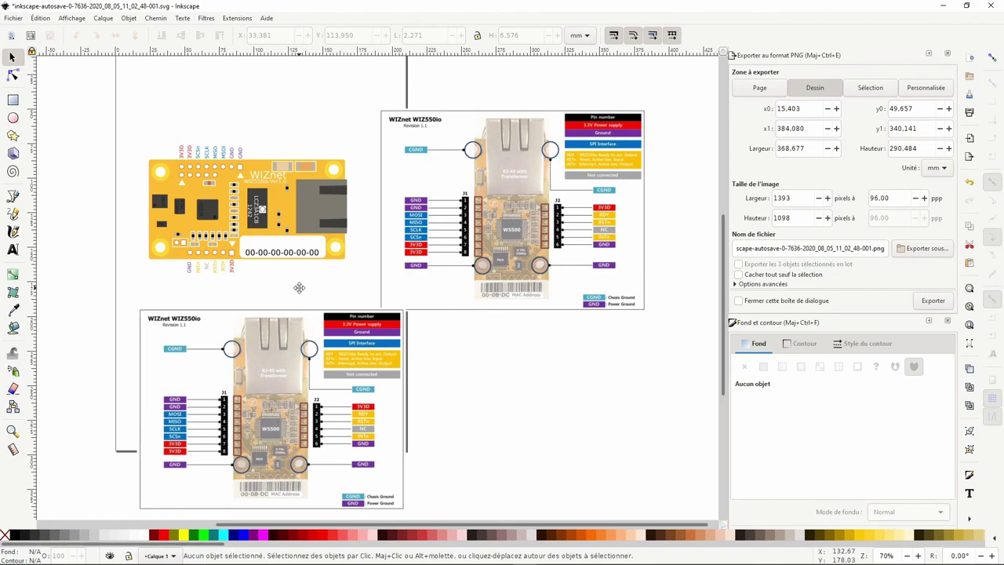
drag(299, 288, 307, 278)
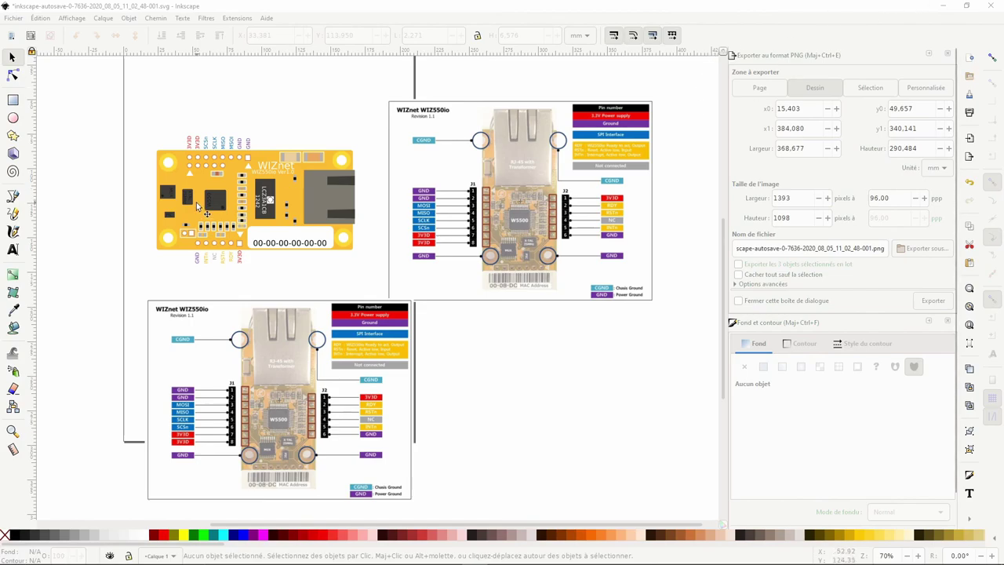
scroll(296, 208, up, 2)
scroll(234, 189, down, 1)
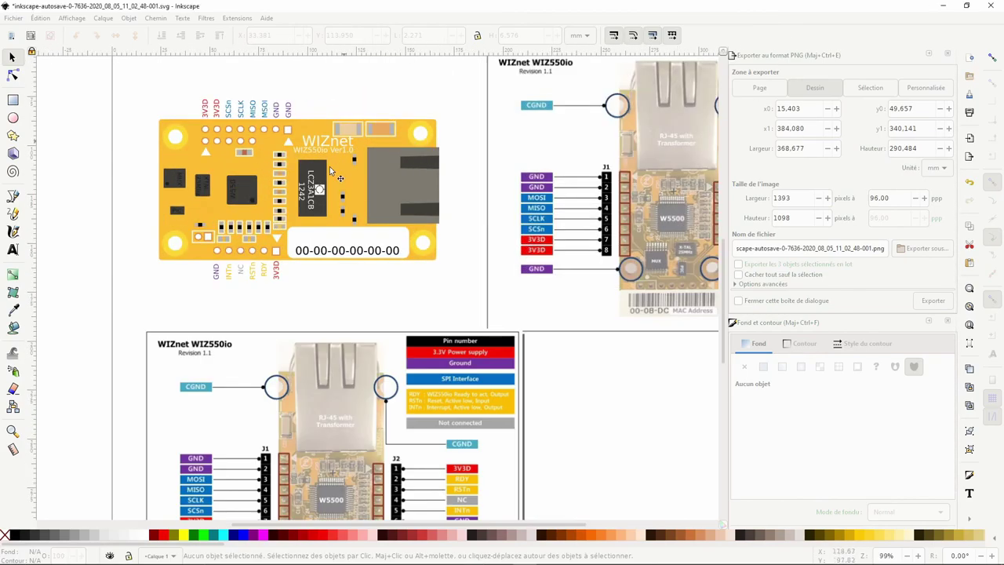
scroll(317, 191, down, 2)
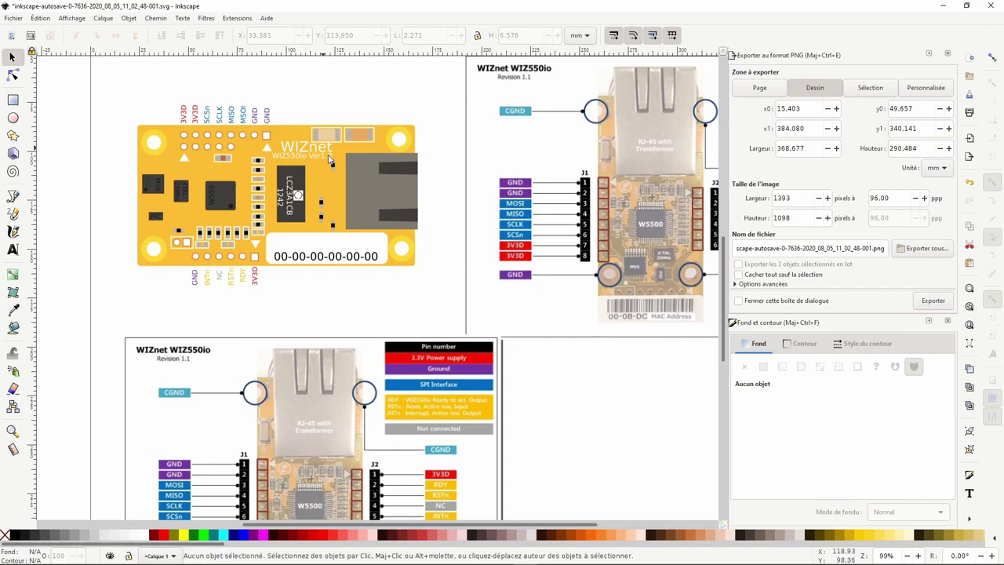
scroll(404, 213, down, 1)
click(404, 325)
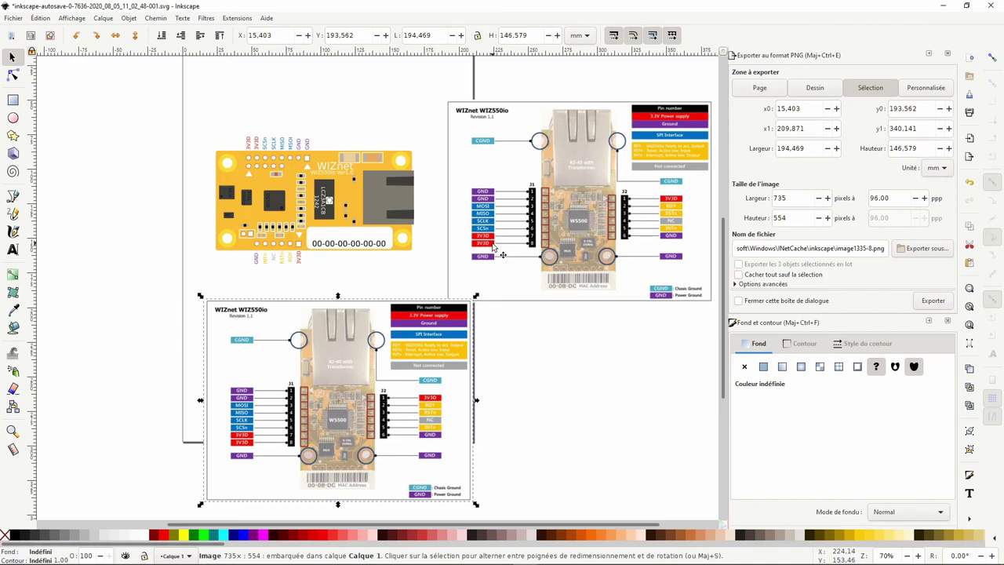
Remove the reference diagrams and test-drag the top-left and bottom-left mounting holes.
key(ctrl+z)
key(ctrl+z)
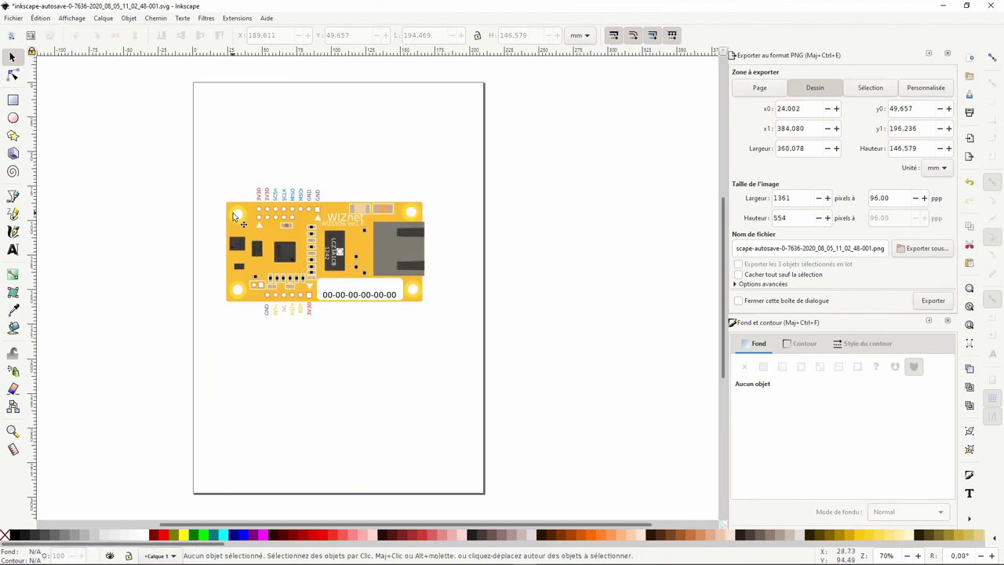
click(232, 213)
scroll(232, 213, up, 2)
drag(235, 207, 218, 176)
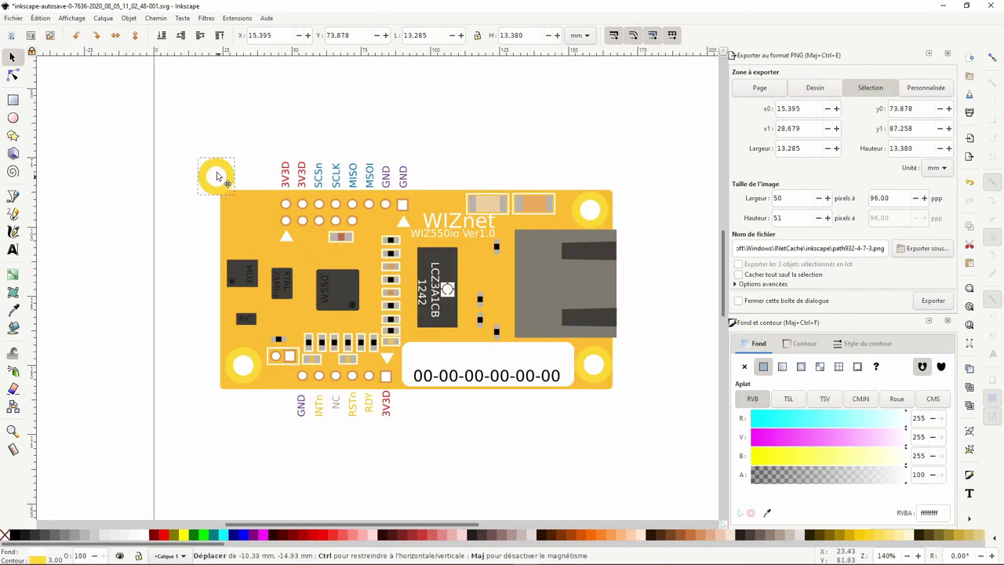
key(Escape)
drag(241, 363, 239, 423)
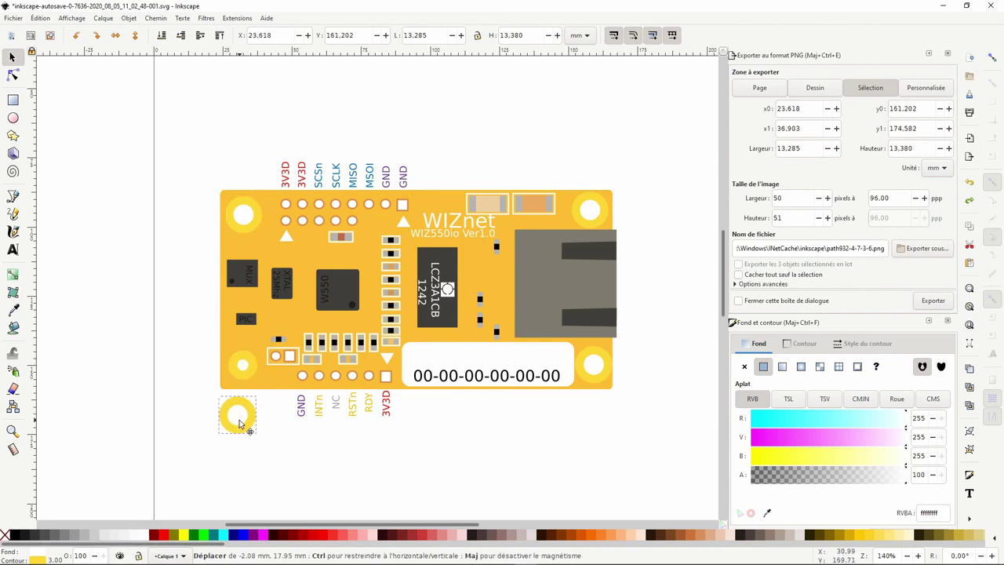
key(Escape)
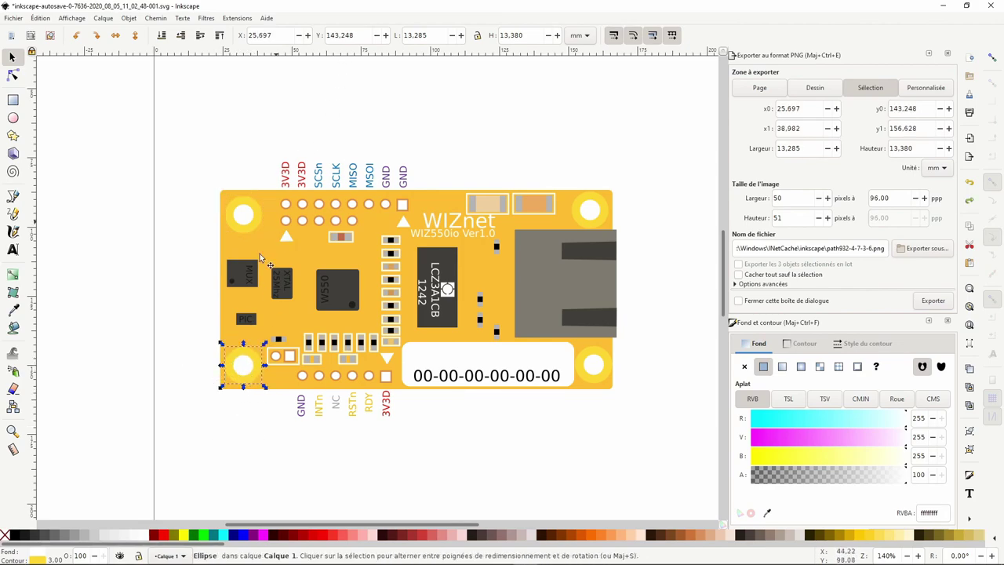
Delete the large white centre disk of the bottom-left mounting hole.
mouse_move(239, 381)
mouse_down()
mouse_move(242, 418)
mouse_move(246, 369)
mouse_up()
click(247, 381)
scroll(235, 373, up, 2)
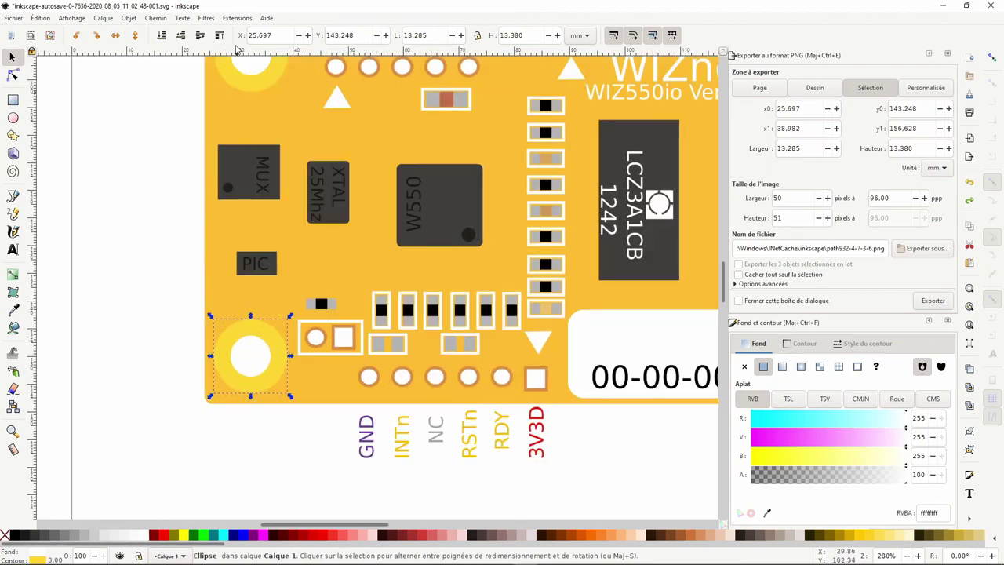
key(Delete)
click(243, 366)
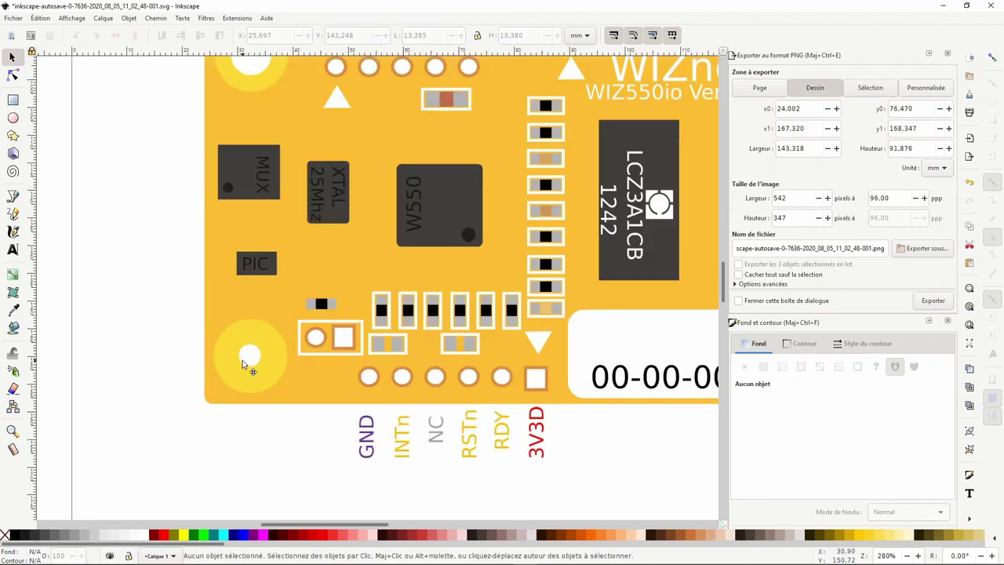
key(Escape)
Inspect the bottom-right and top-right mounting pads and their inner circles.
scroll(349, 321, down, 1)
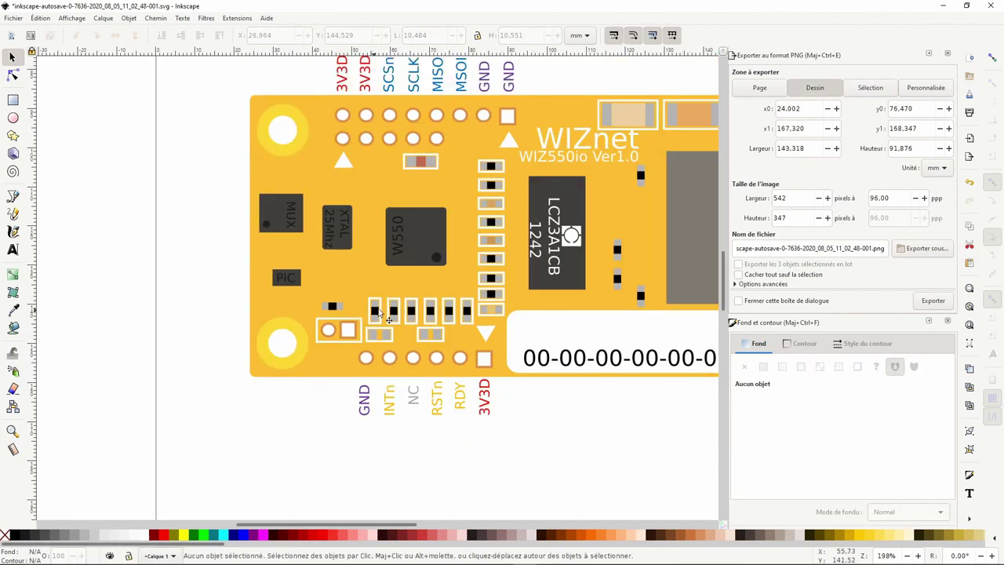
scroll(369, 327, right, 8)
click(465, 337)
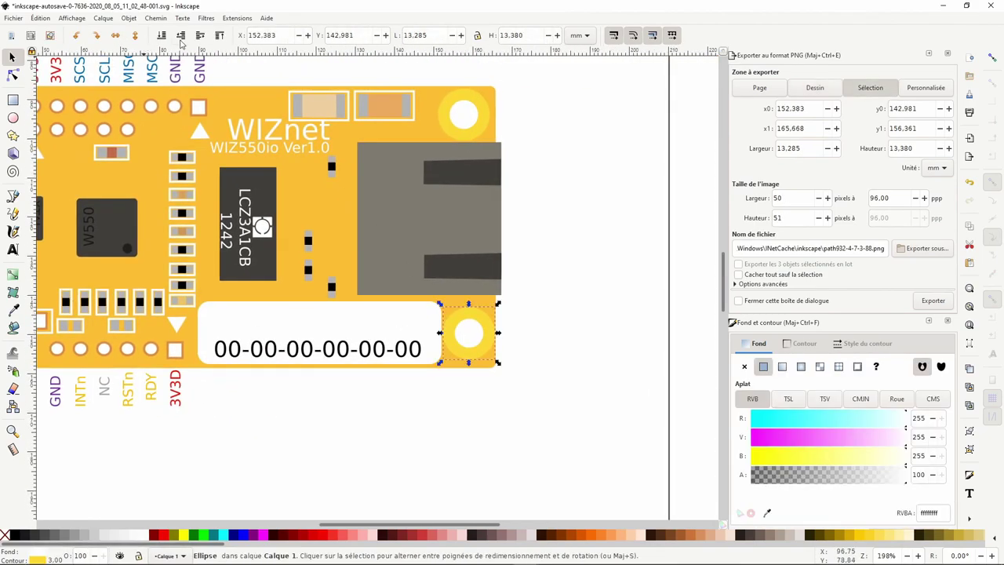
click(468, 336)
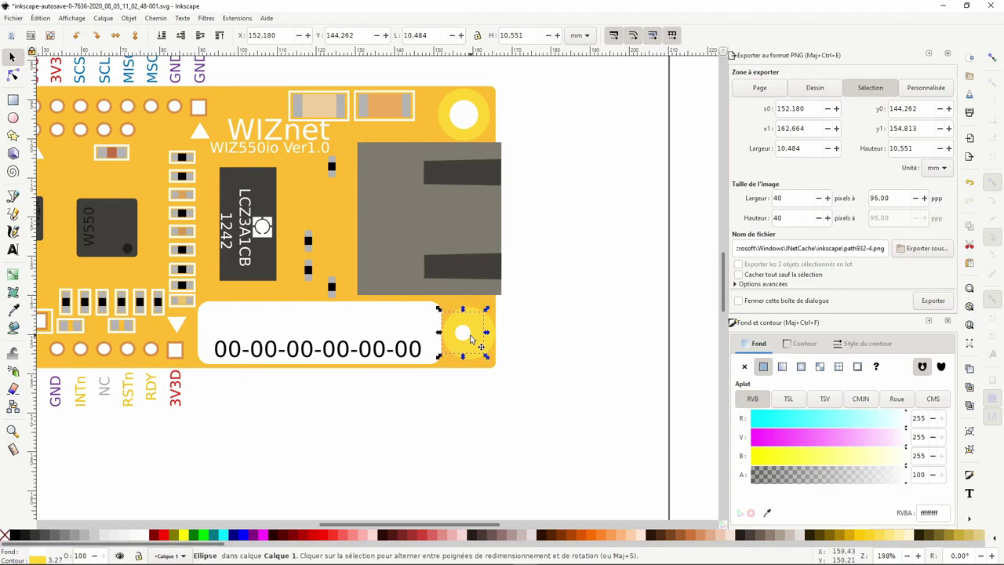
key(Escape)
click(462, 116)
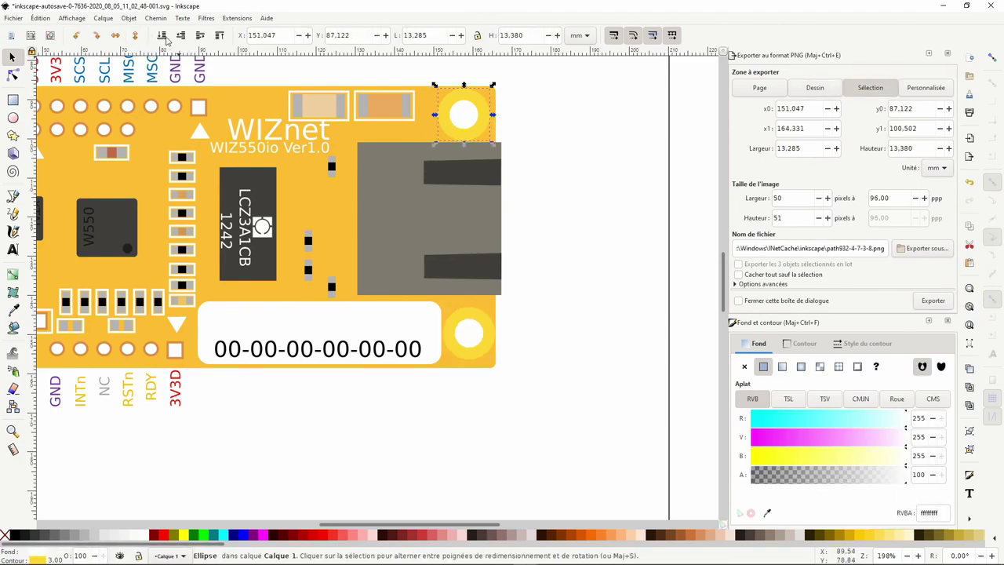
key(Escape)
click(462, 120)
key(Escape)
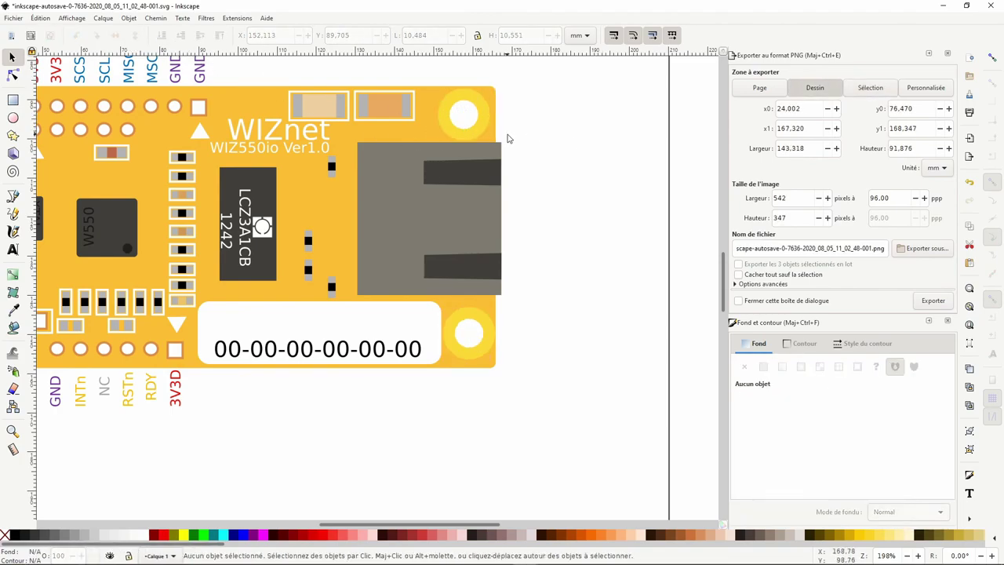
Zoom out and rubber-band select all 117 objects of the module drawing.
ctrl+scroll(418, 161, down, 1)
ctrl+scroll(356, 184, down, 1)
scroll(274, 189, up, 1)
scroll(273, 188, left, 2)
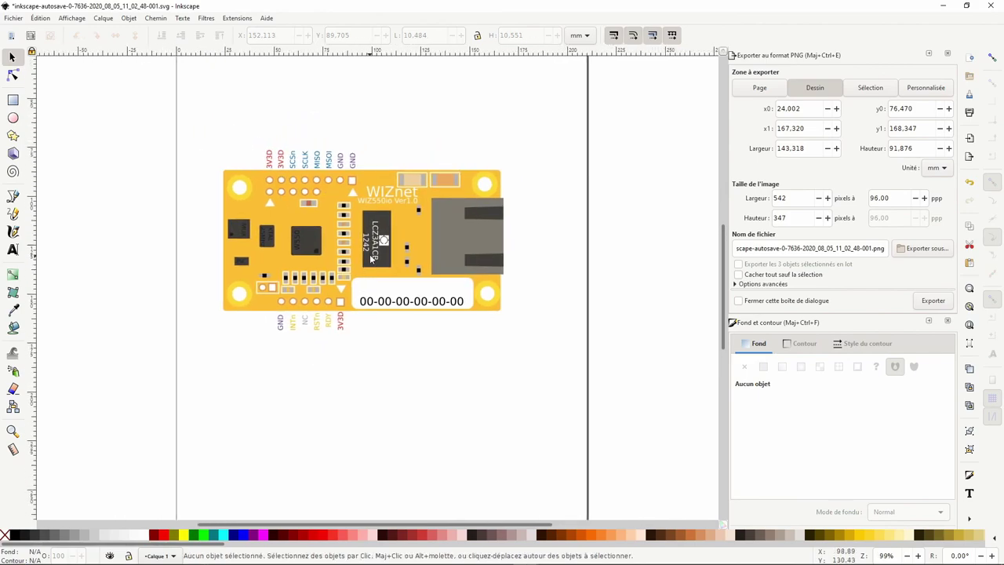
drag(223, 140, 587, 358)
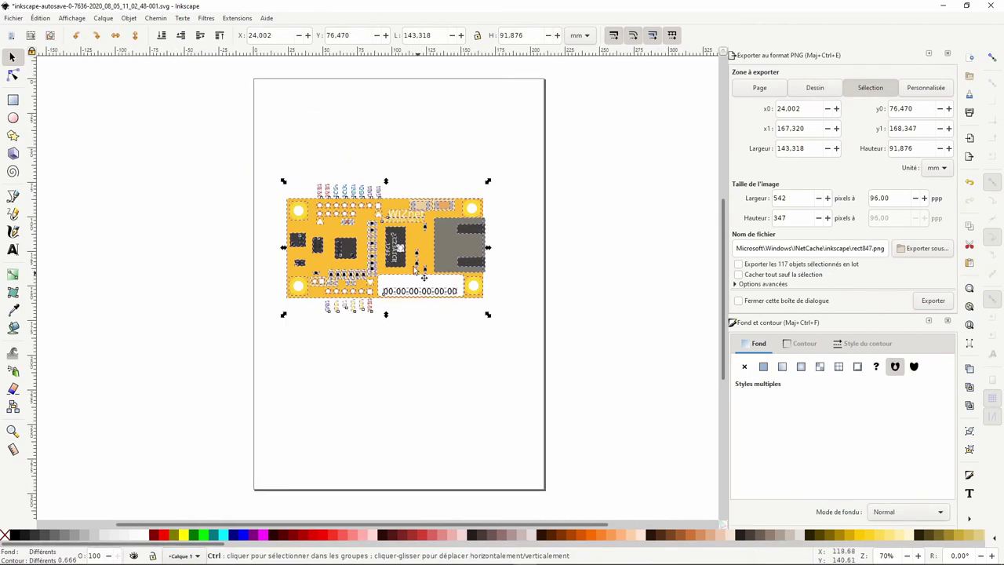
Move the whole module to the page's top-left corner.
ctrl+scroll(424, 310, down, 1)
drag(423, 309, 396, 210)
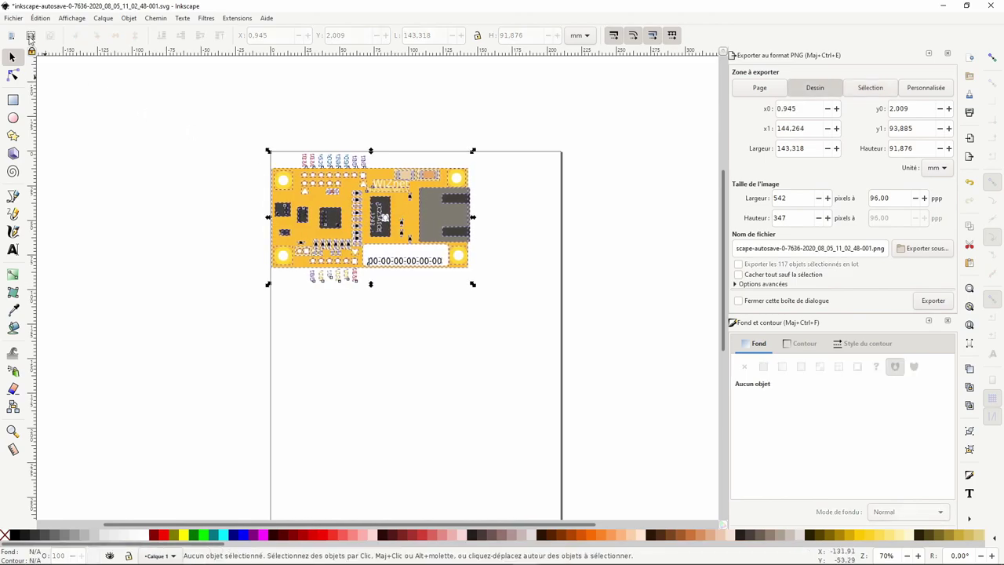
key(Escape)
Resize the page to the drawing in Document Properties, 143.318 × 91.876 mm landscape.
click(13, 18)
click(66, 196)
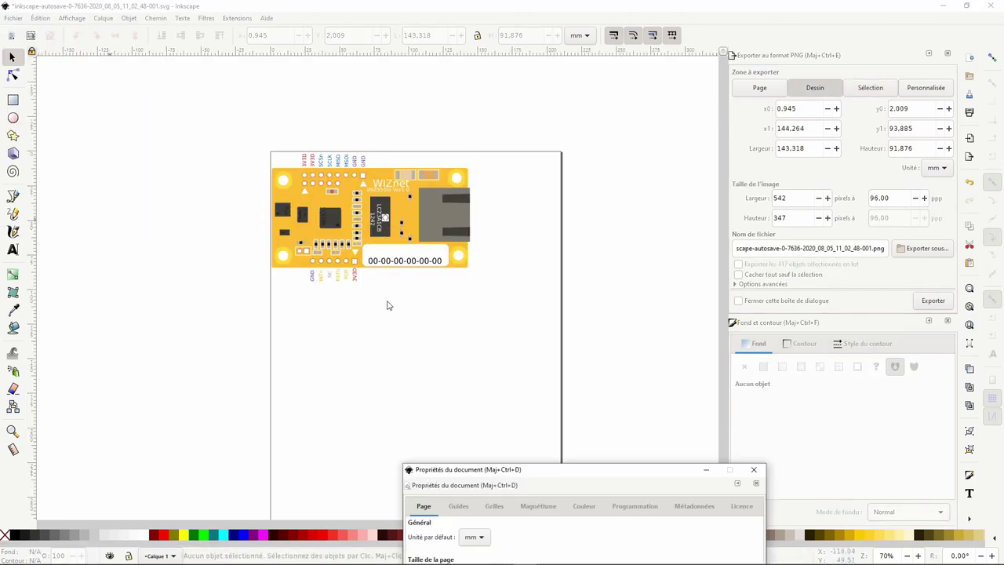
drag(482, 472, 474, 111)
click(436, 337)
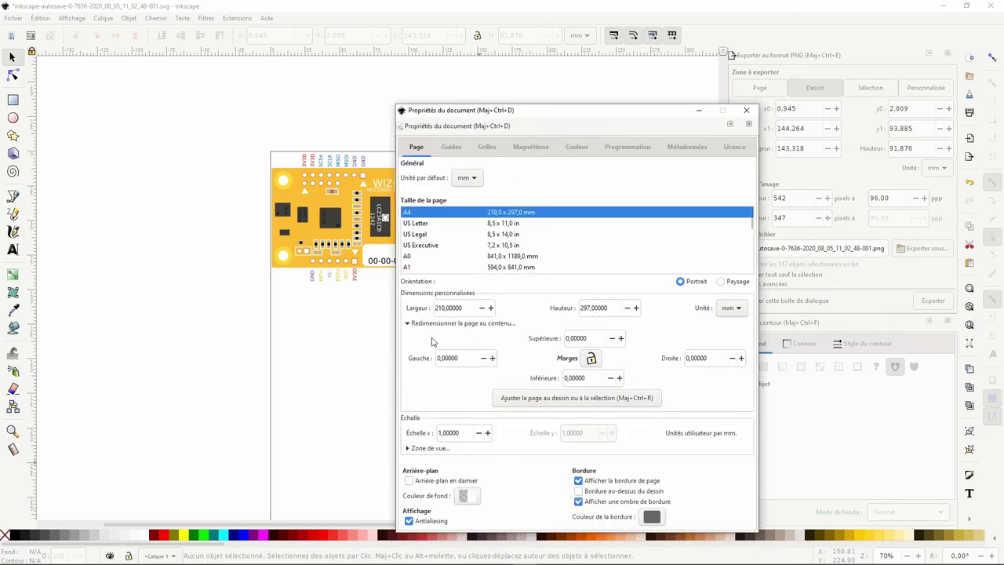
click(576, 398)
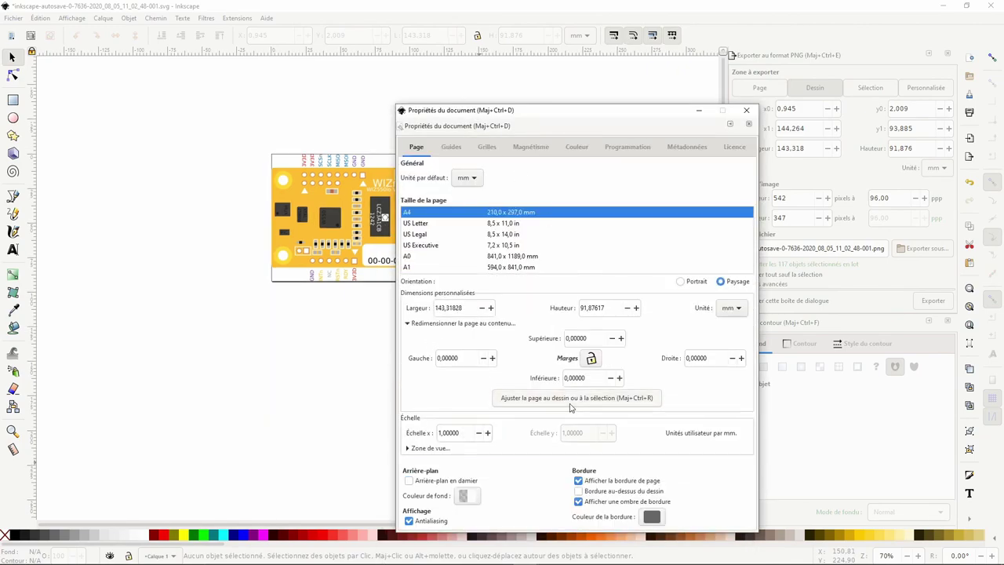
click(746, 109)
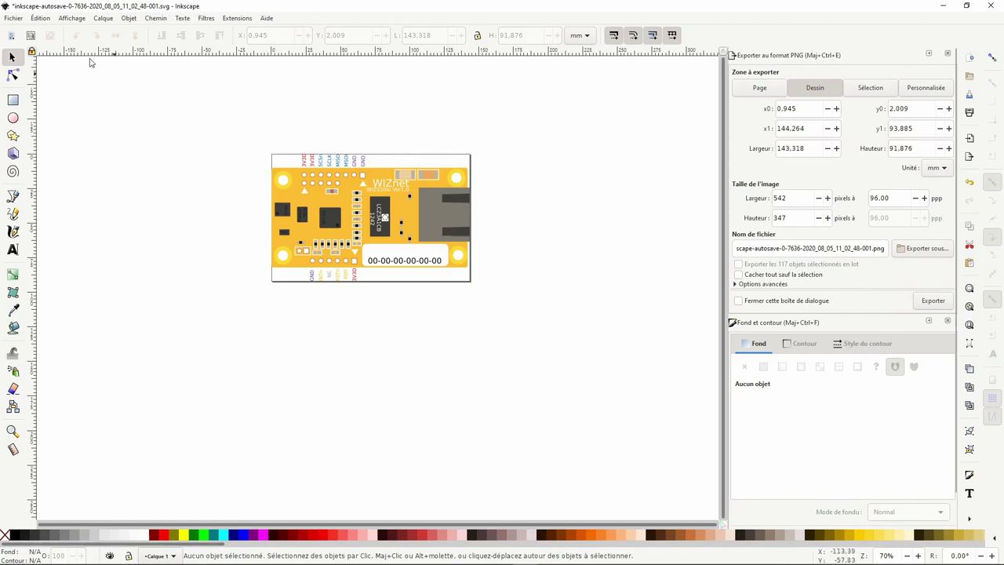
click(12, 17)
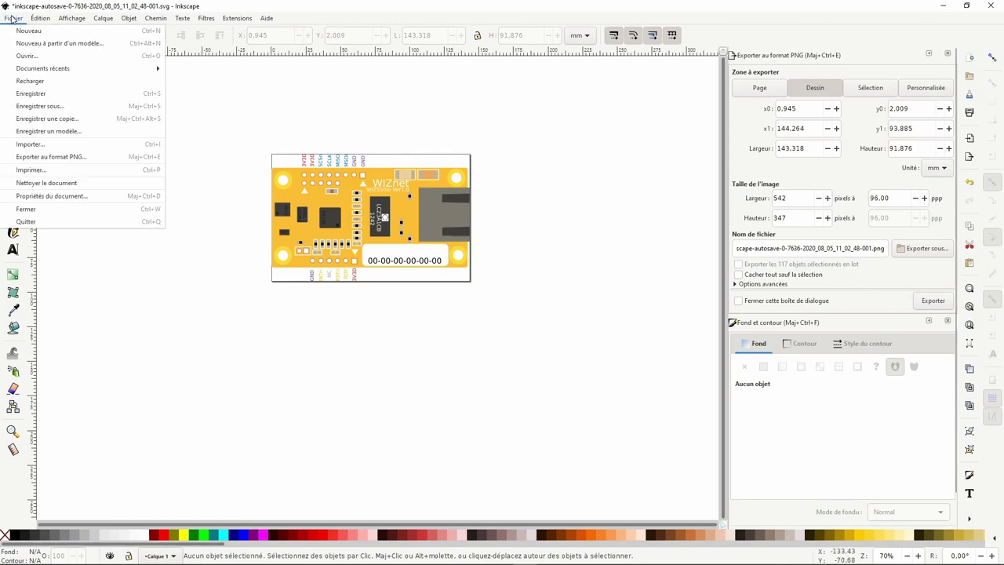
In Save As, browse to Documents\GitHub\diagrams\Communication.
click(41, 106)
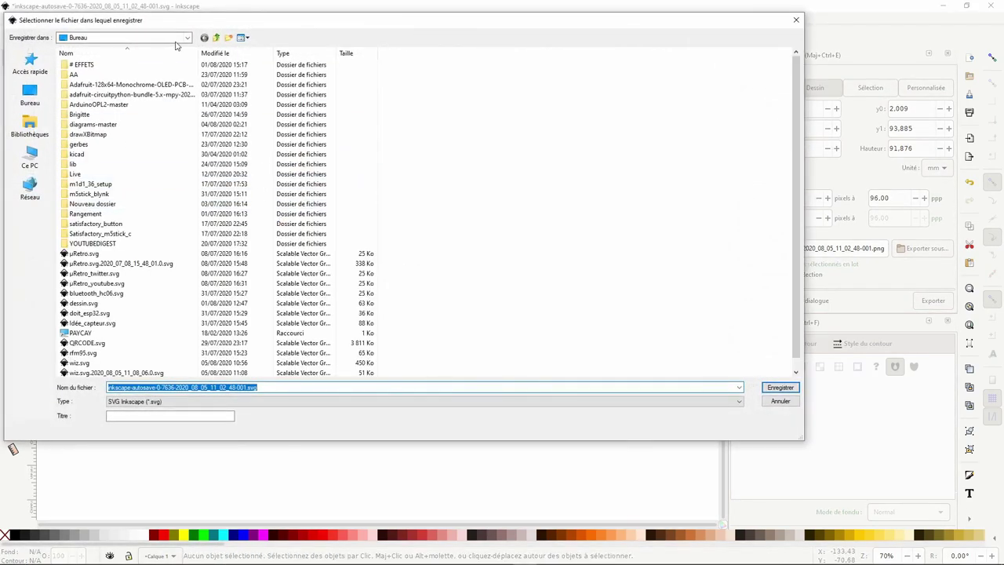
click(100, 39)
click(99, 40)
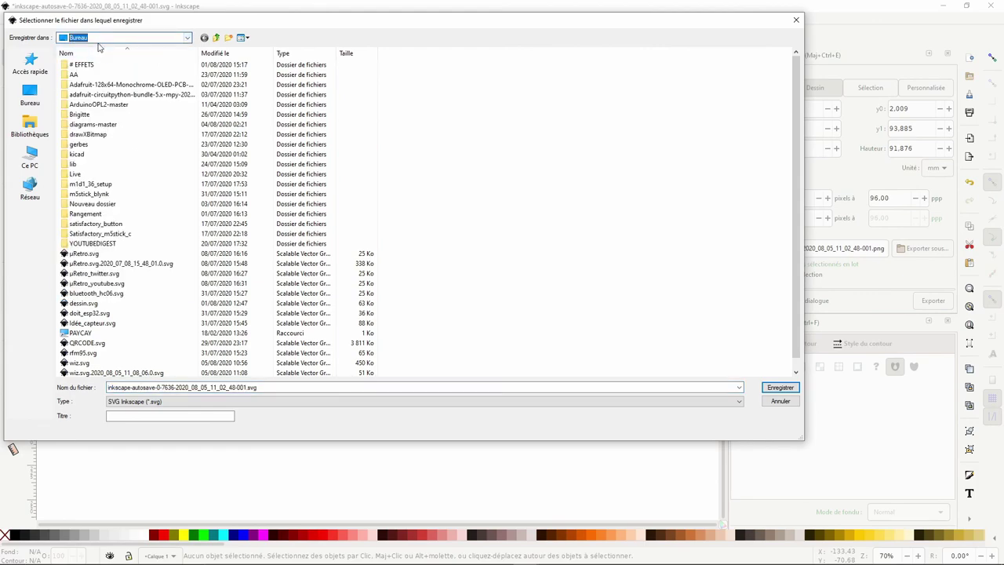
click(100, 39)
click(100, 84)
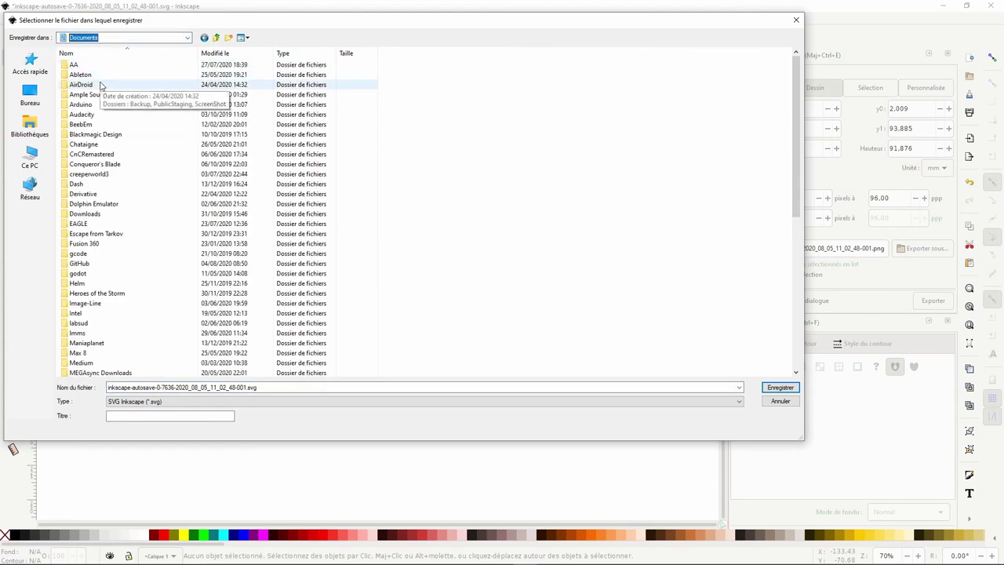
click(101, 84)
text(git)
key(Return)
text(d)
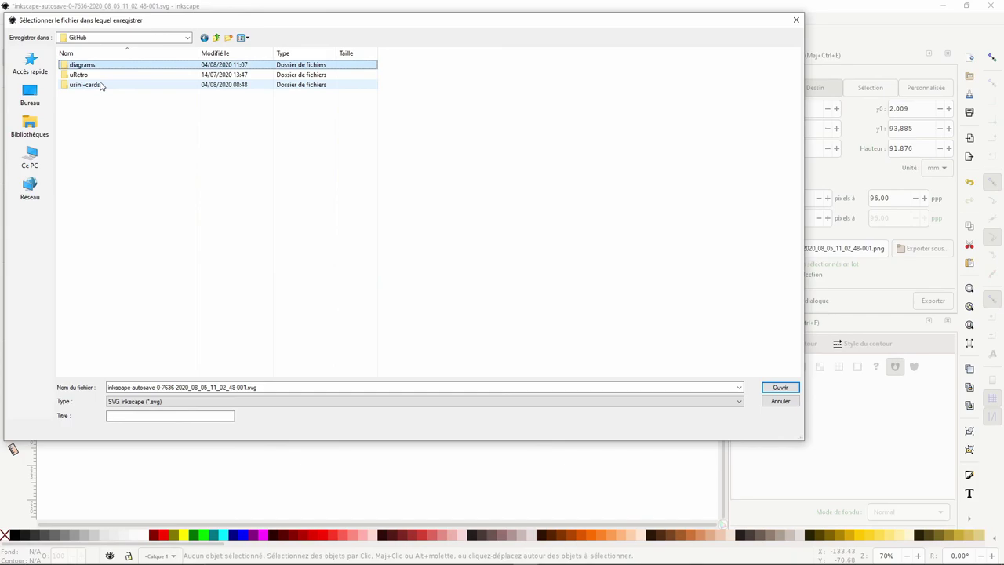
key(Return)
key(Down)
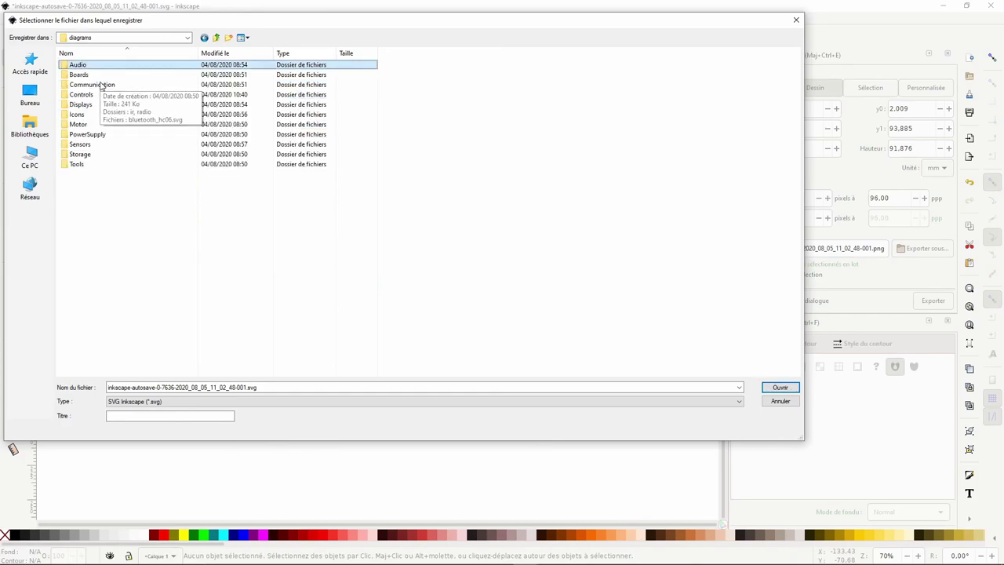
key(Down)
key(Down)
key(Down)
key(Up)
key(Return)
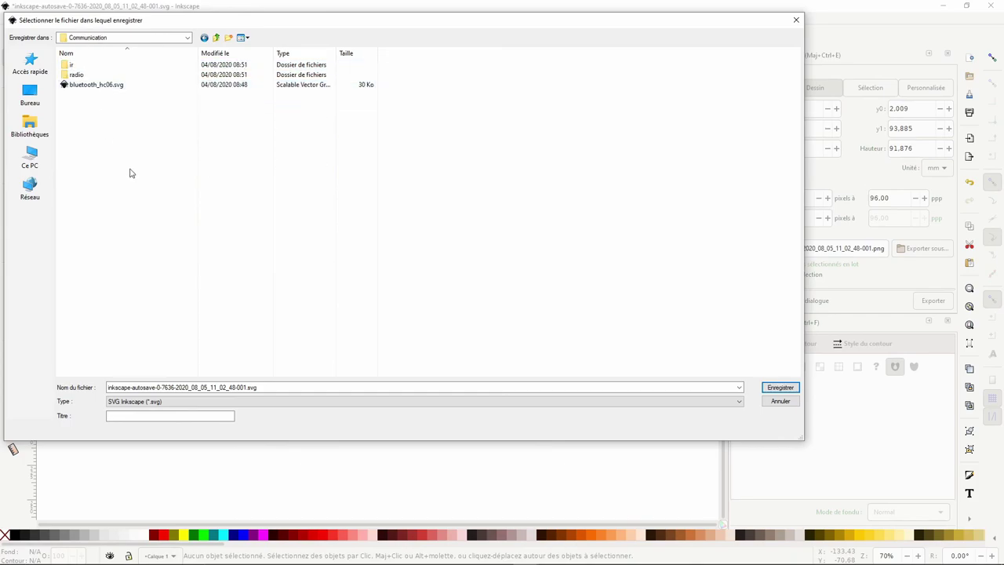
Save the drawing there as ethernet_WIZ550io_ver1_0.svg.
click(197, 387)
double_click(197, 387)
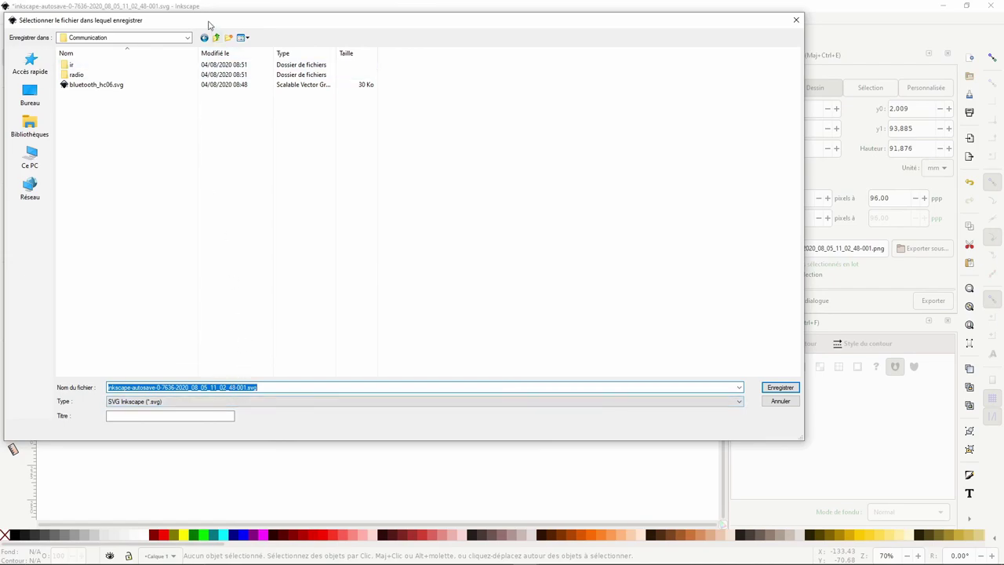
mouse_move(209, 23)
mouse_down()
mouse_move(400, 302)
mouse_move(688, 95)
mouse_up()
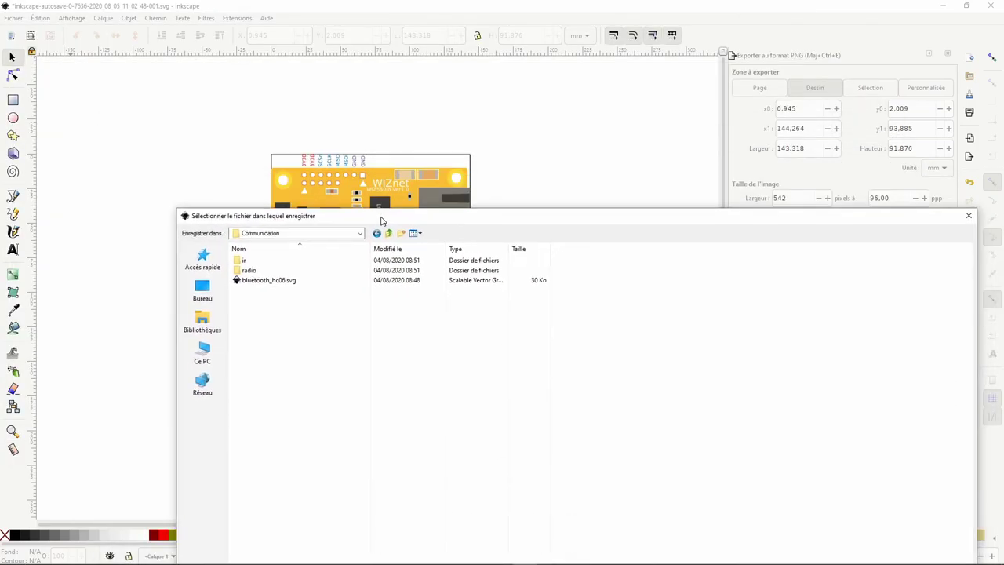
text(W)
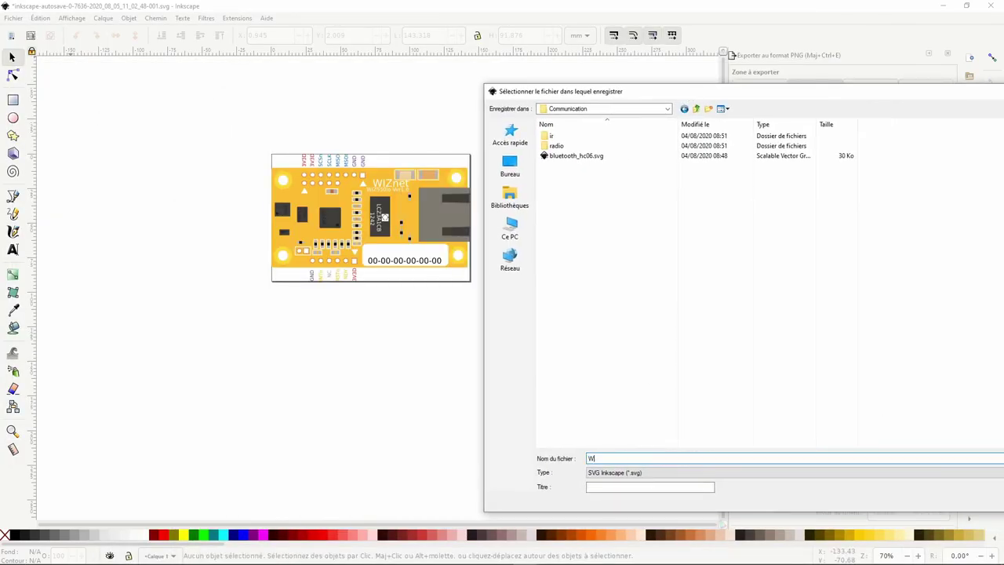
text(IZ)
key(BackSpace)
key(BackSpace)
key(BackSpace)
text(ethern)
text(et_WIZ)
text(550io)
text(_)
text(ver)
text(1)
text(0)
drag(735, 94, 603, 76)
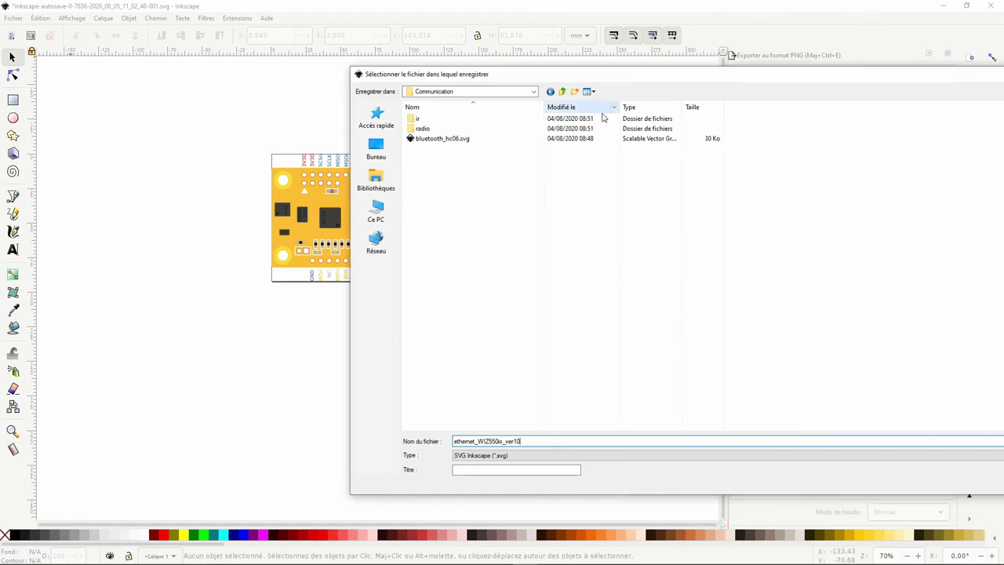
key(BackSpace)
text(_0)
drag(611, 75, 394, 71)
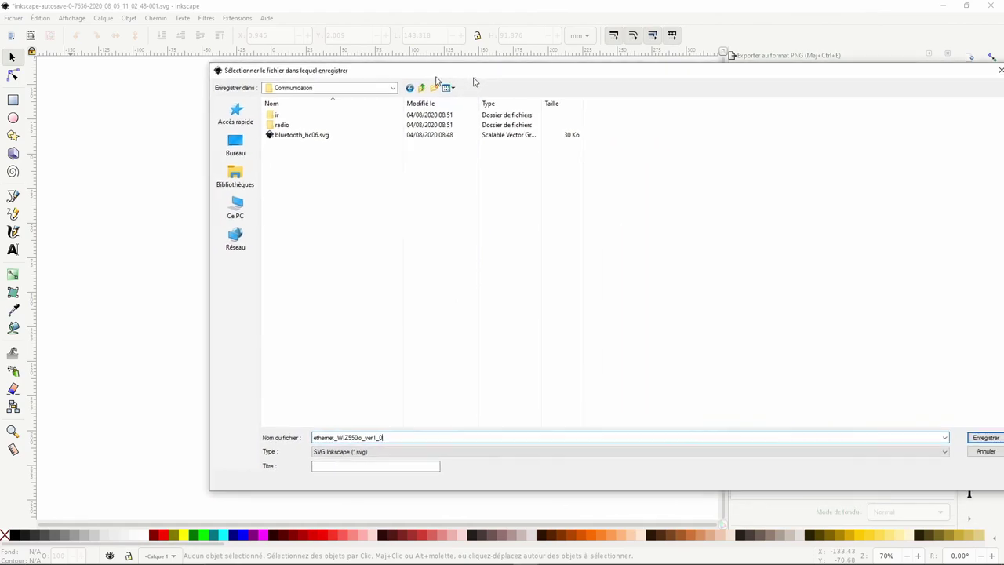
click(908, 438)
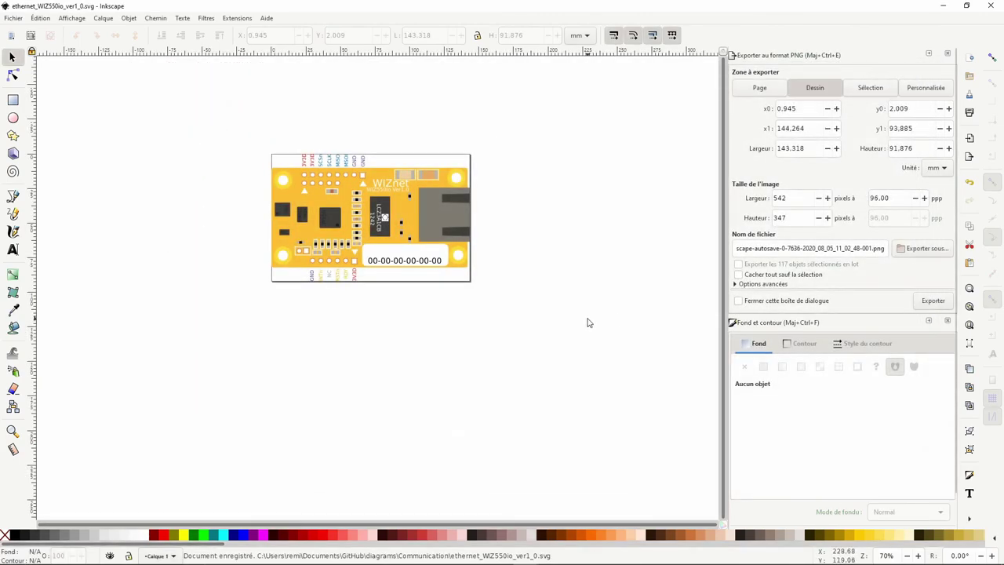